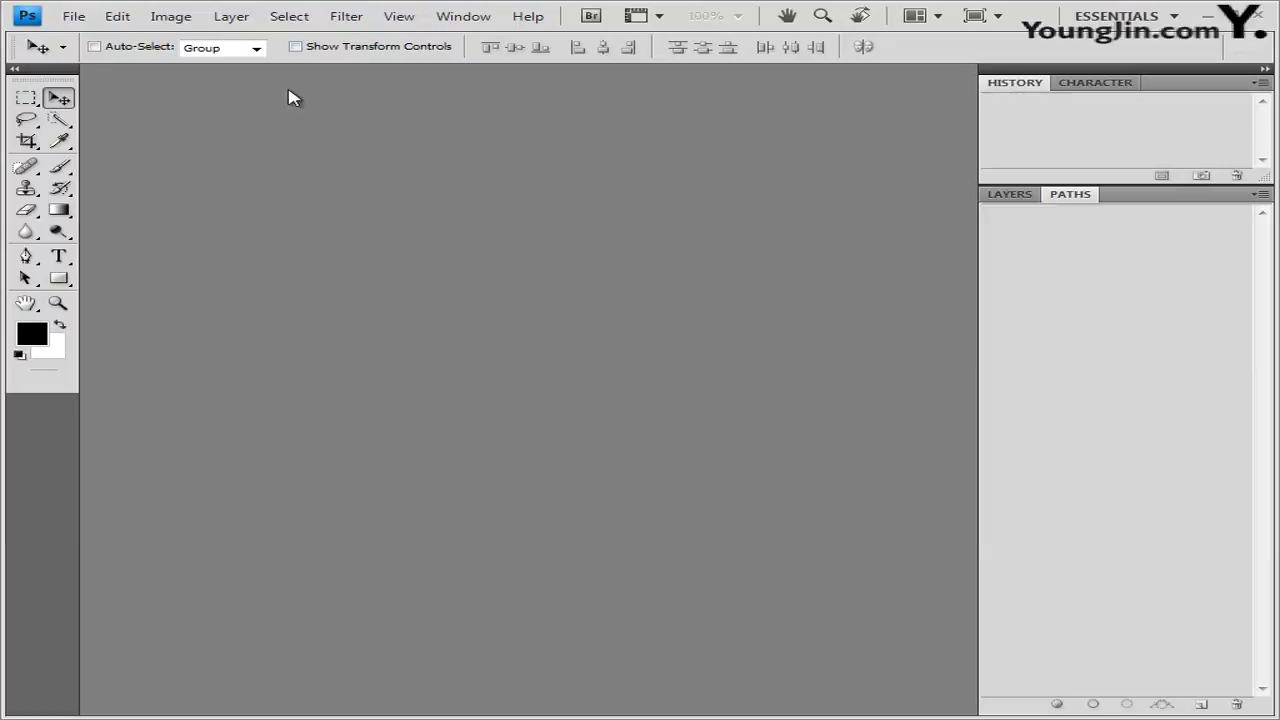
Create a new document 400 pixels wide and 500 pixels high, and undock it as a floating window.
left_click(73, 18)
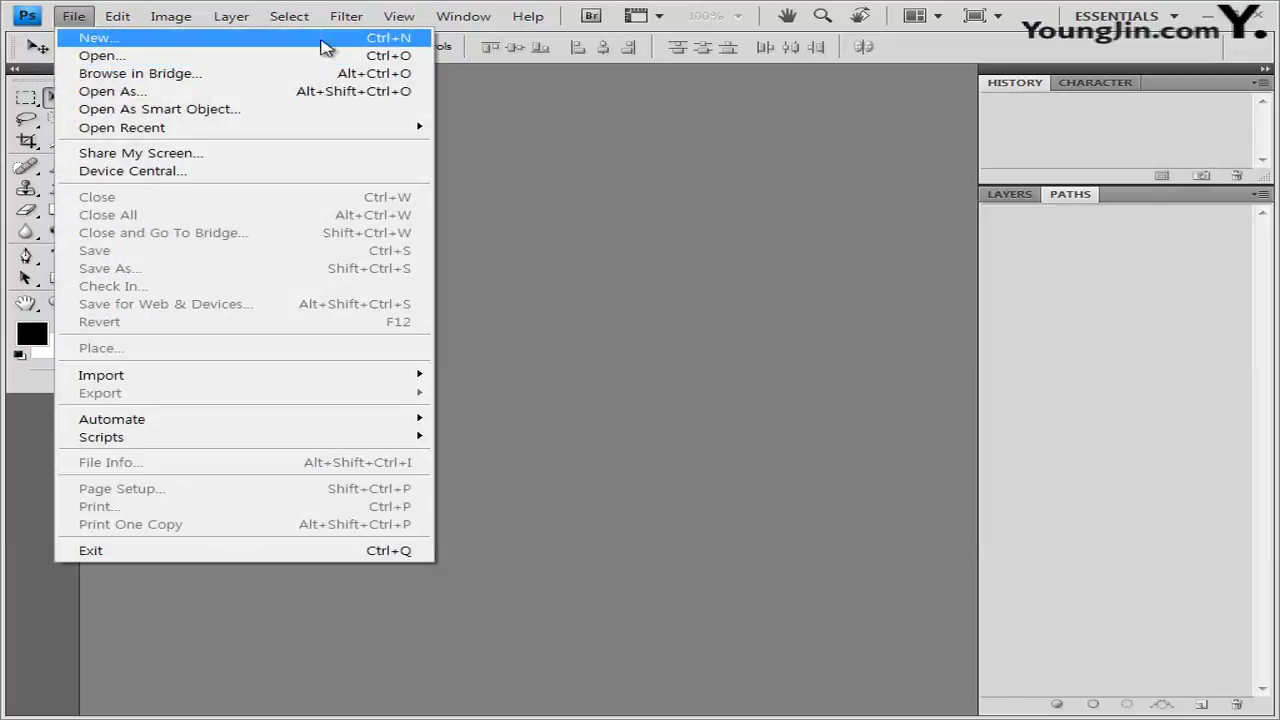
left_click(405, 39)
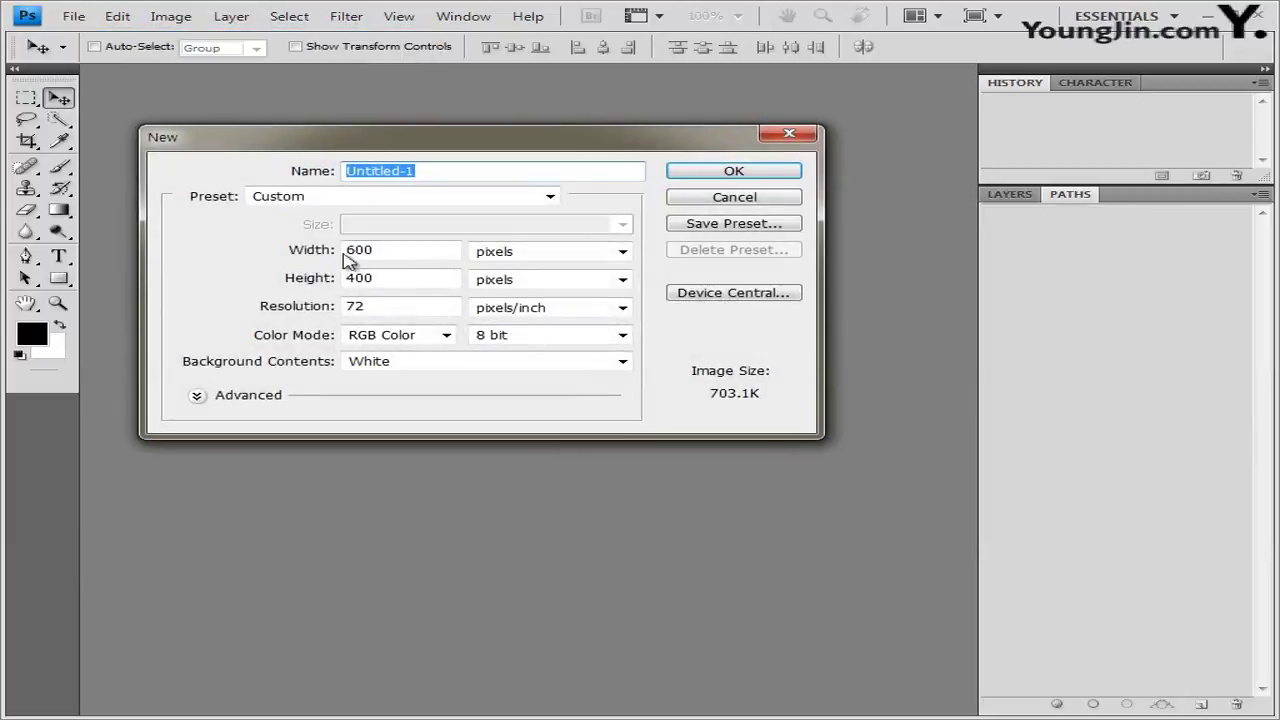
double_click(408, 250)
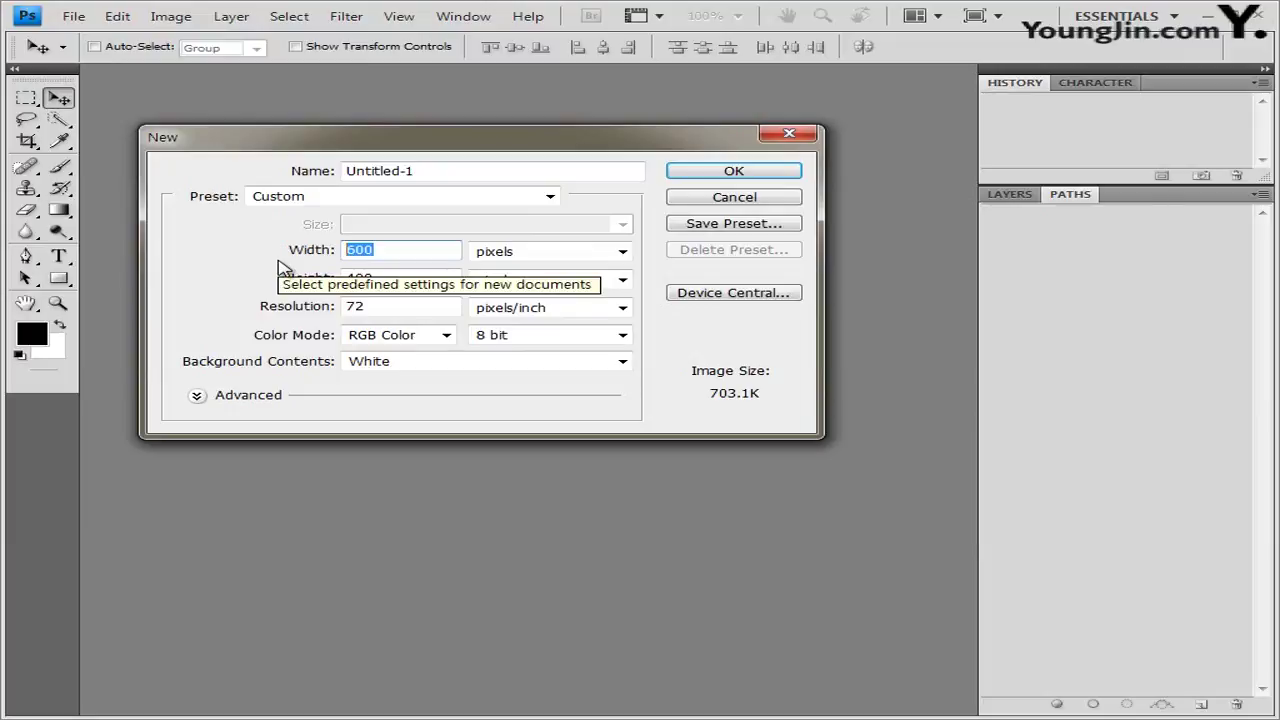
type("400")
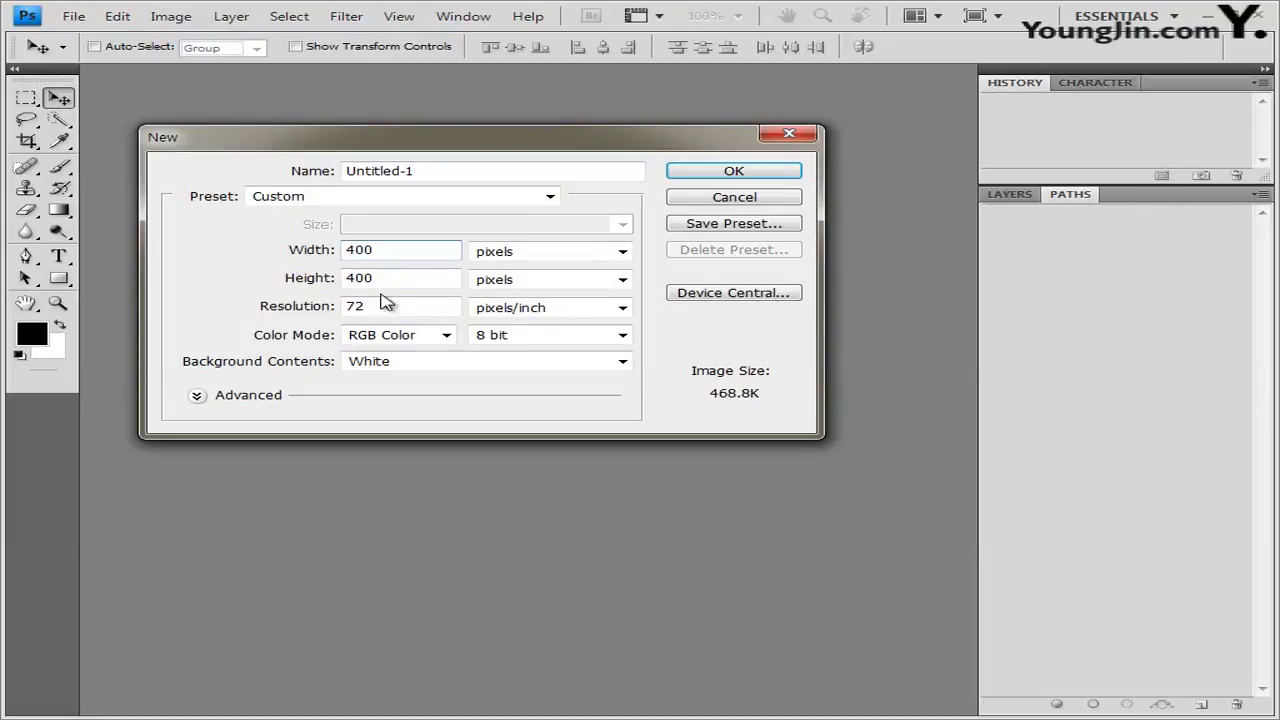
key("Tab")
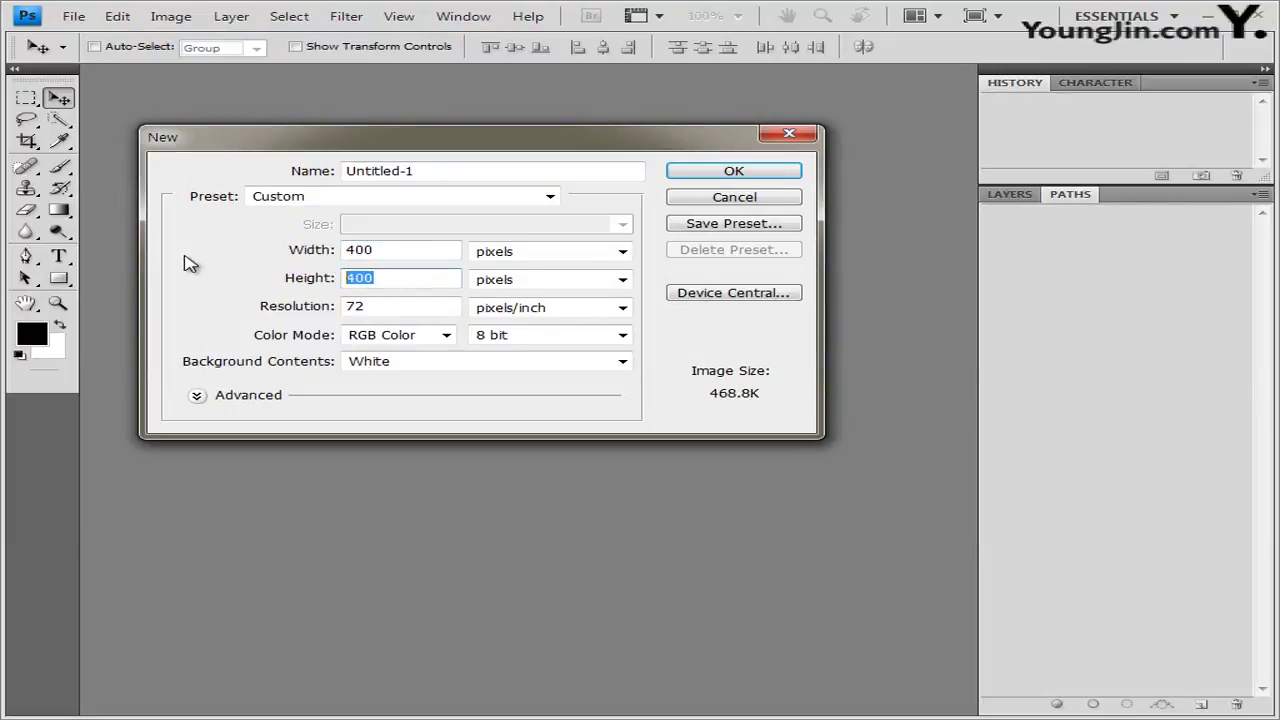
type("500")
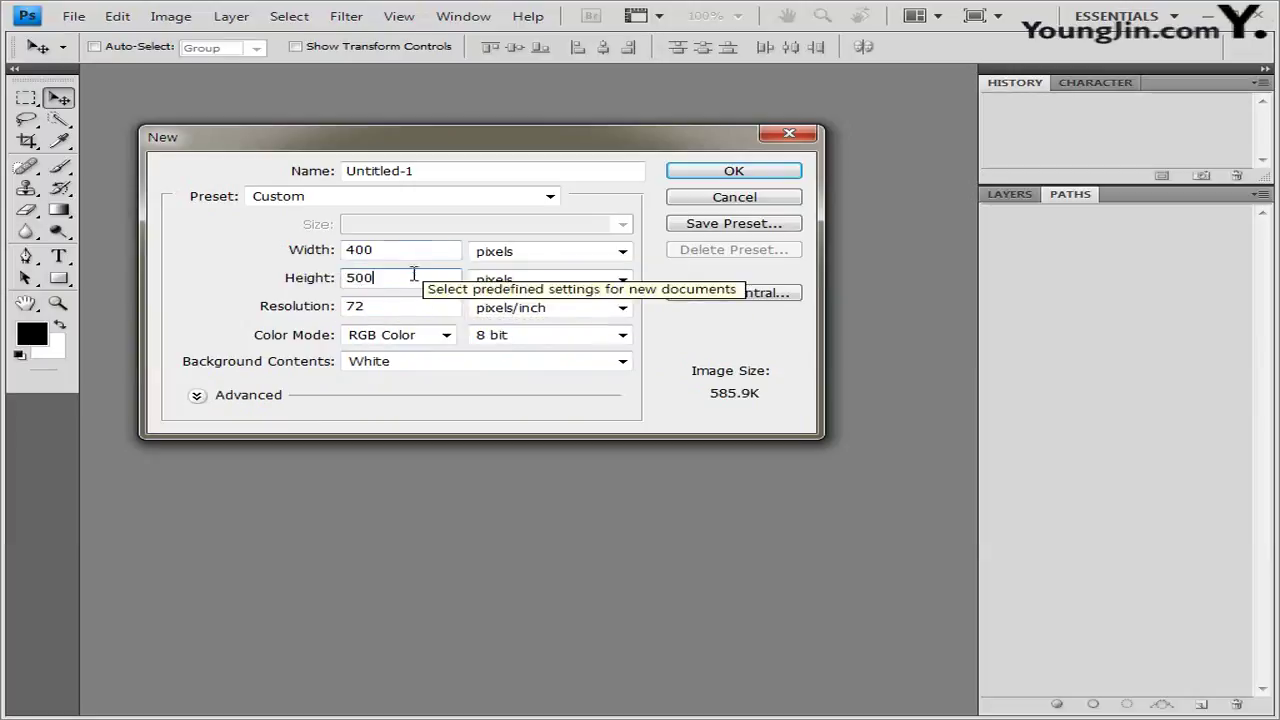
left_click(767, 176)
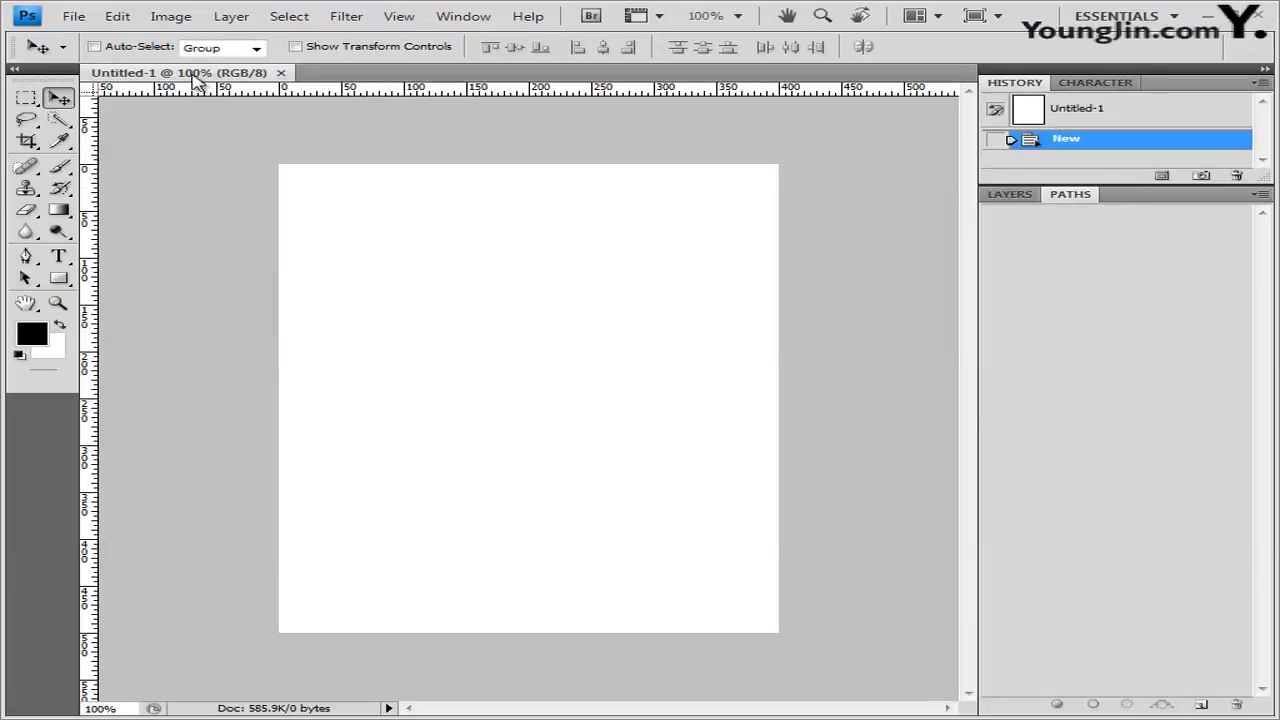
left_click_drag(196, 76, 333, 118)
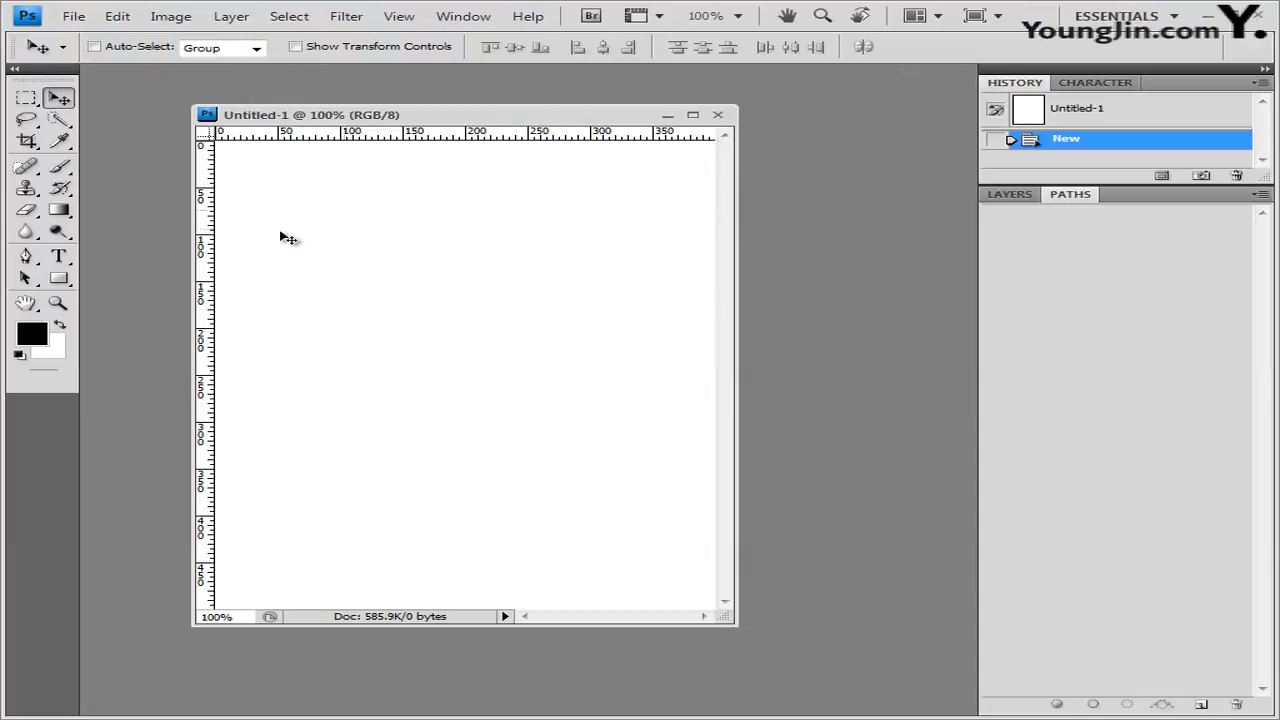
Try the document's rulers in millimeters and in centimeters.
right_click(308, 140)
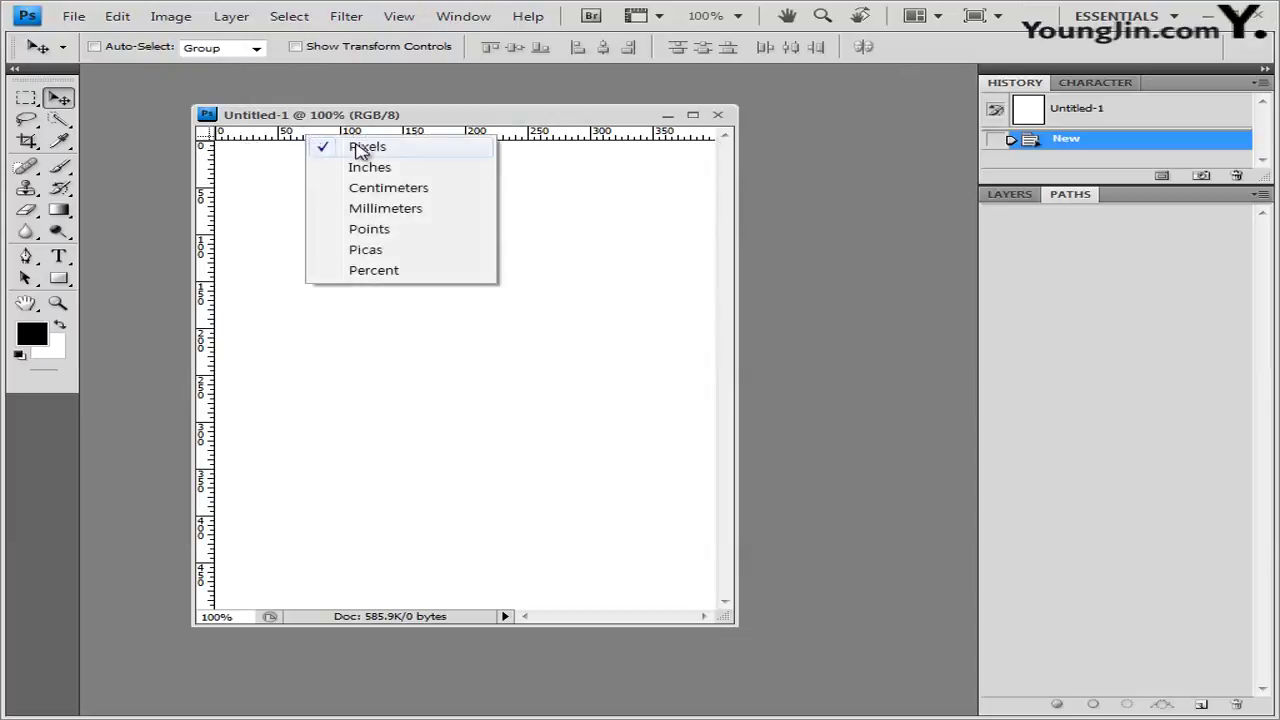
left_click(287, 140)
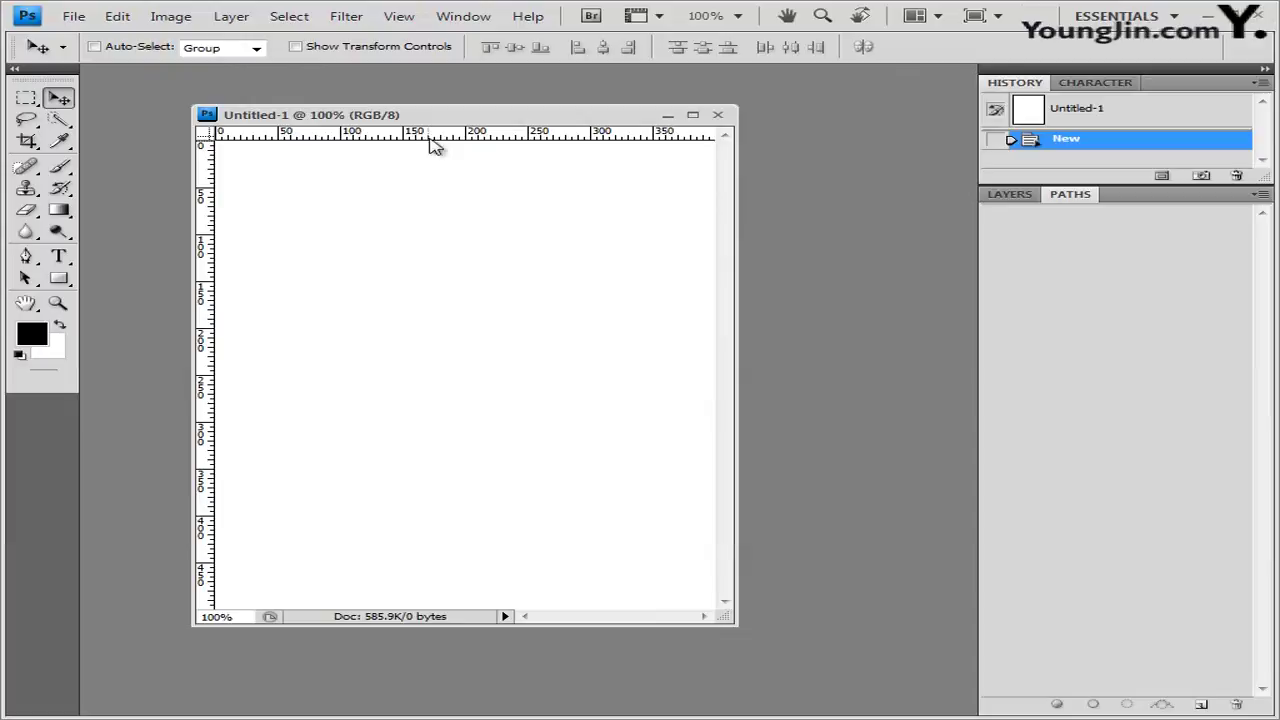
right_click(329, 139)
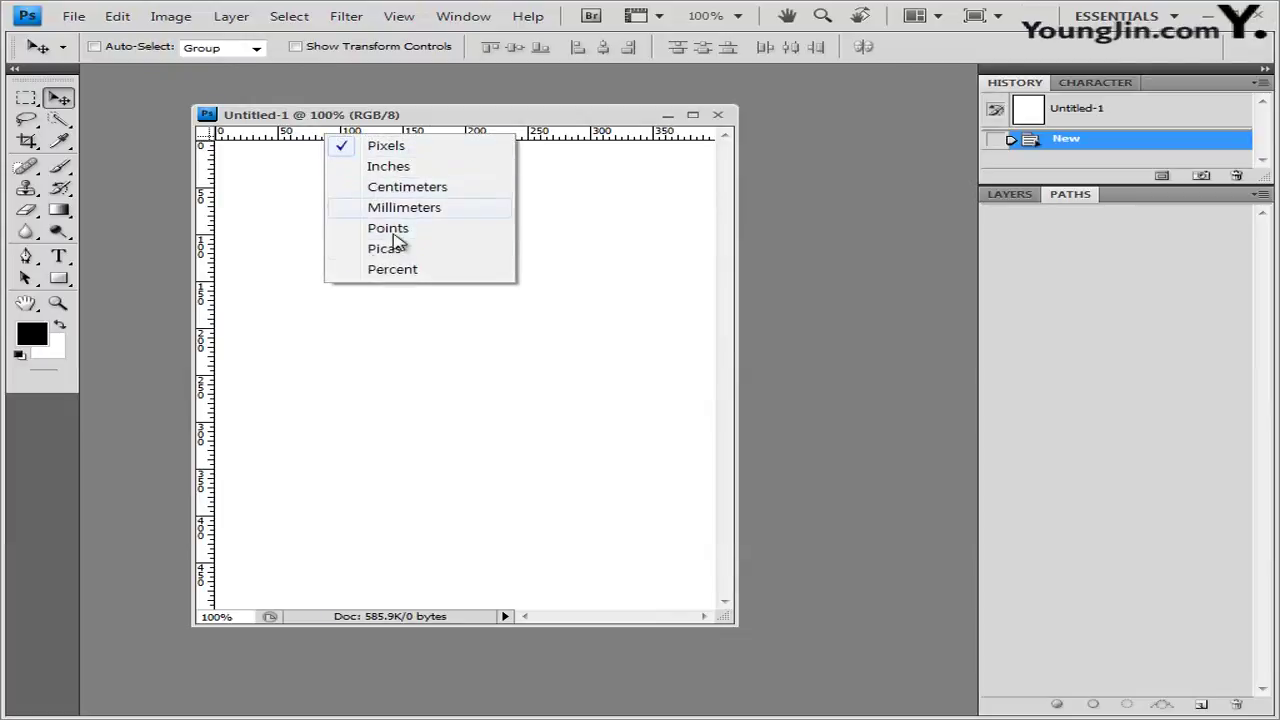
left_click(418, 210)
right_click(333, 132)
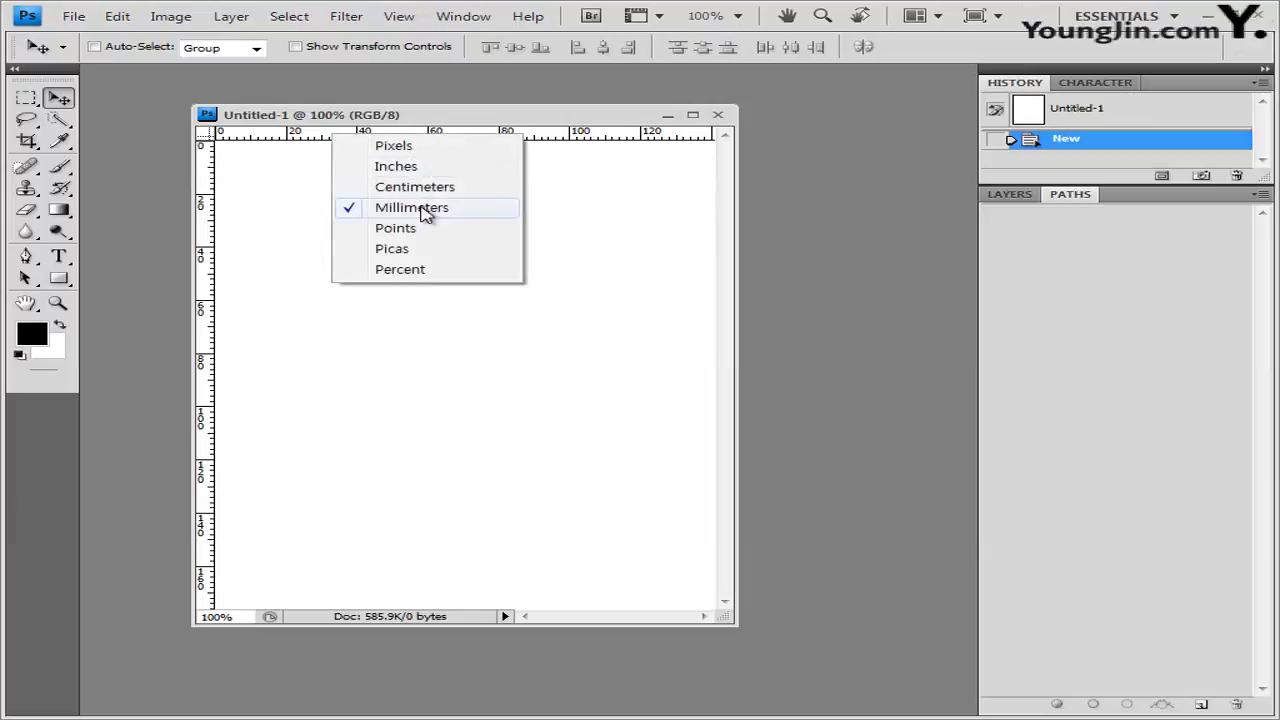
left_click(430, 190)
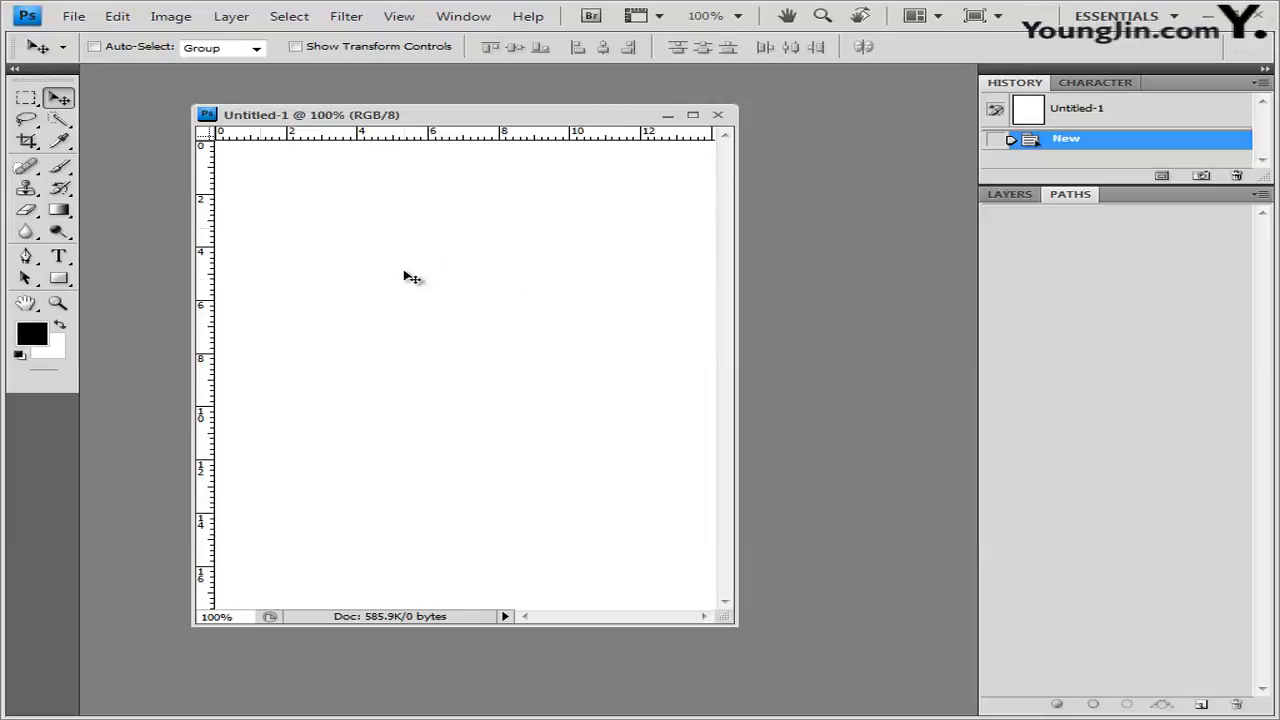
left_click_drag(338, 117, 374, 127)
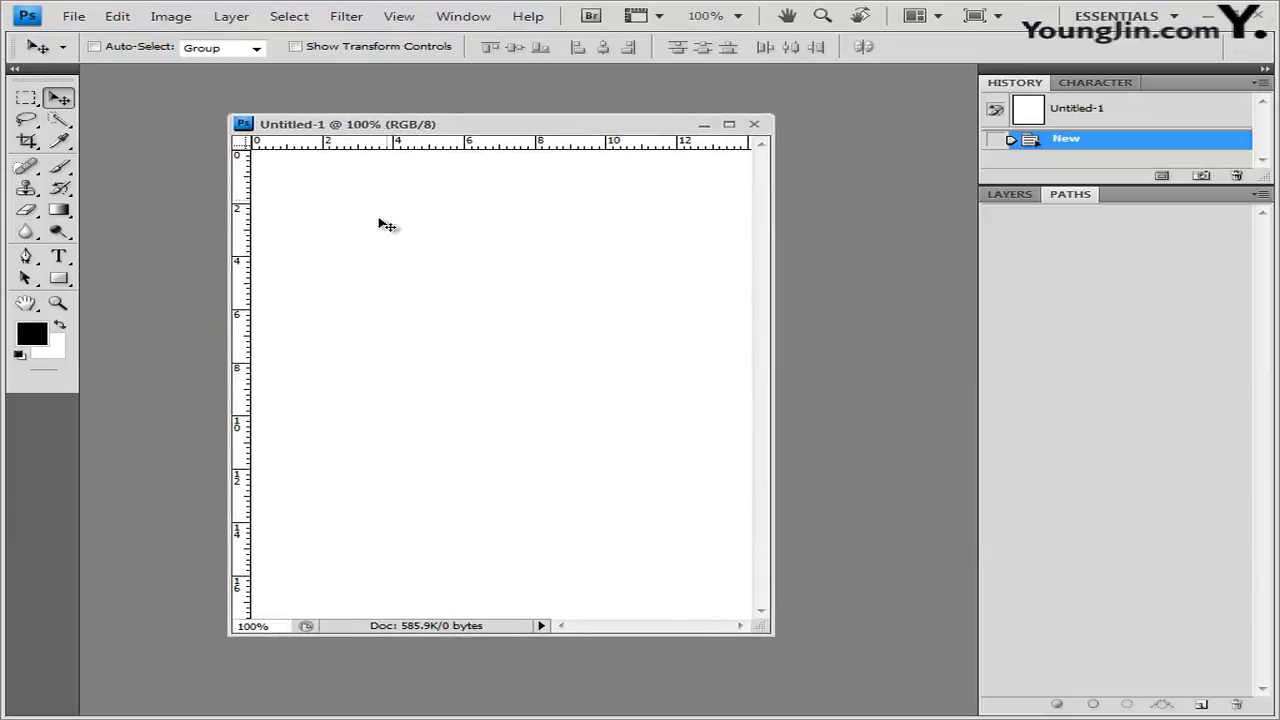
Set the document's ruler units to pixels and shift the floating document window slightly.
right_click(345, 146)
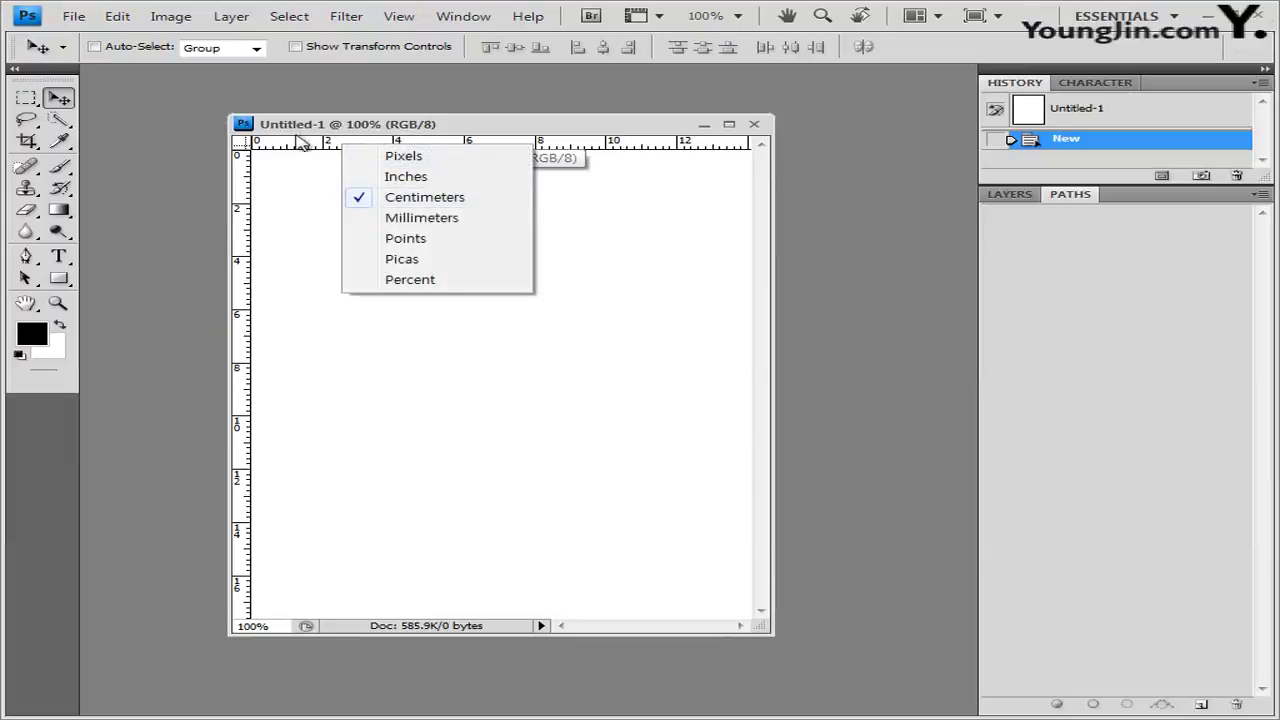
left_click(404, 157)
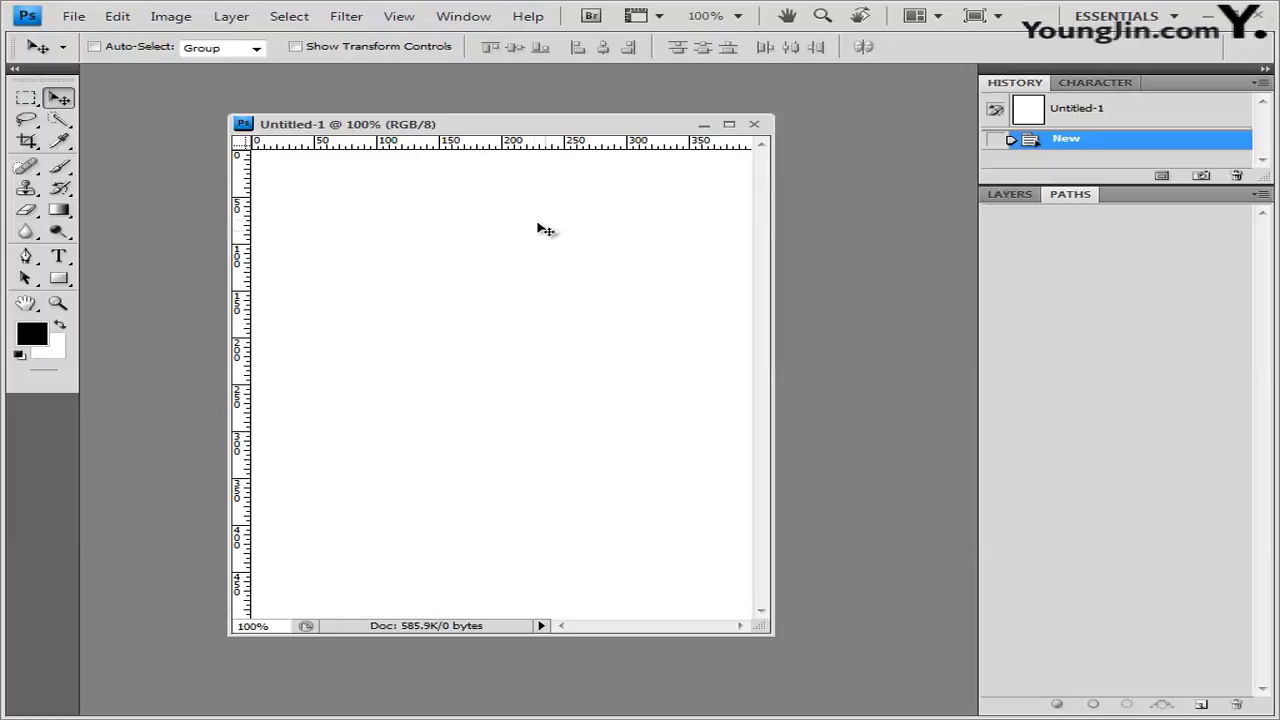
left_click_drag(574, 126, 605, 123)
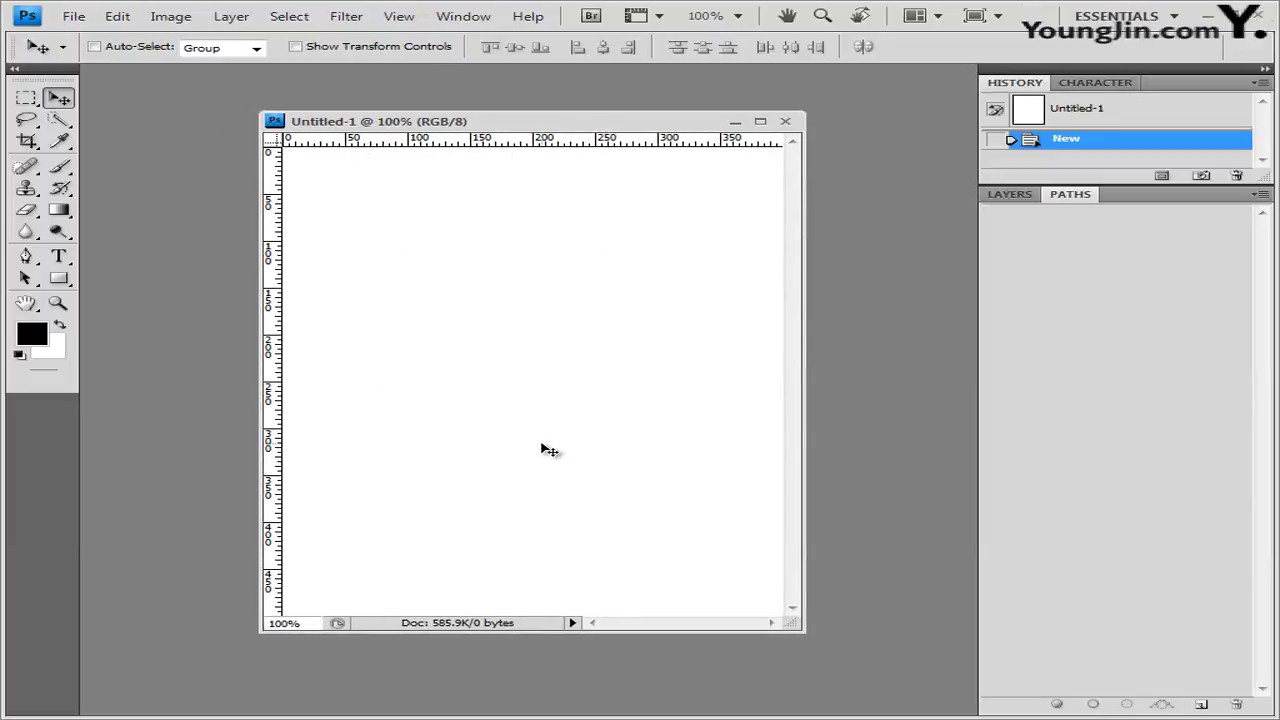
Add a horizontal guide at 100 px.
left_click(403, 19)
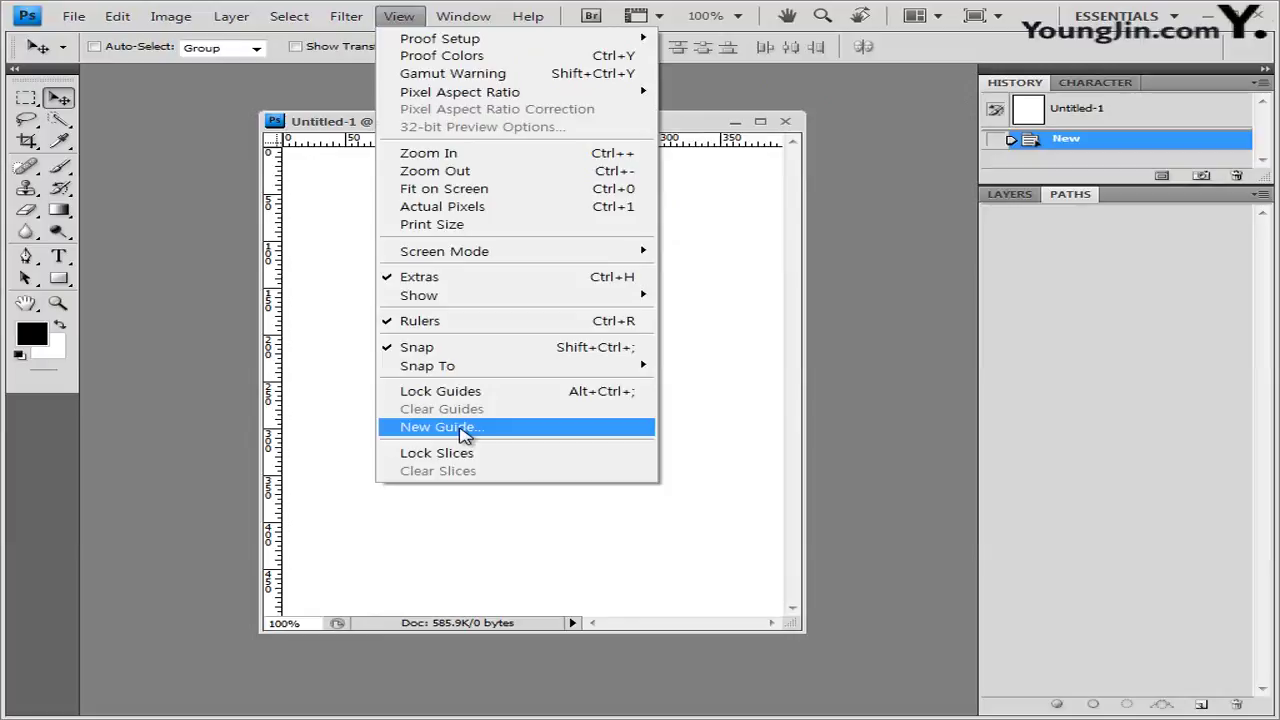
left_click(440, 427)
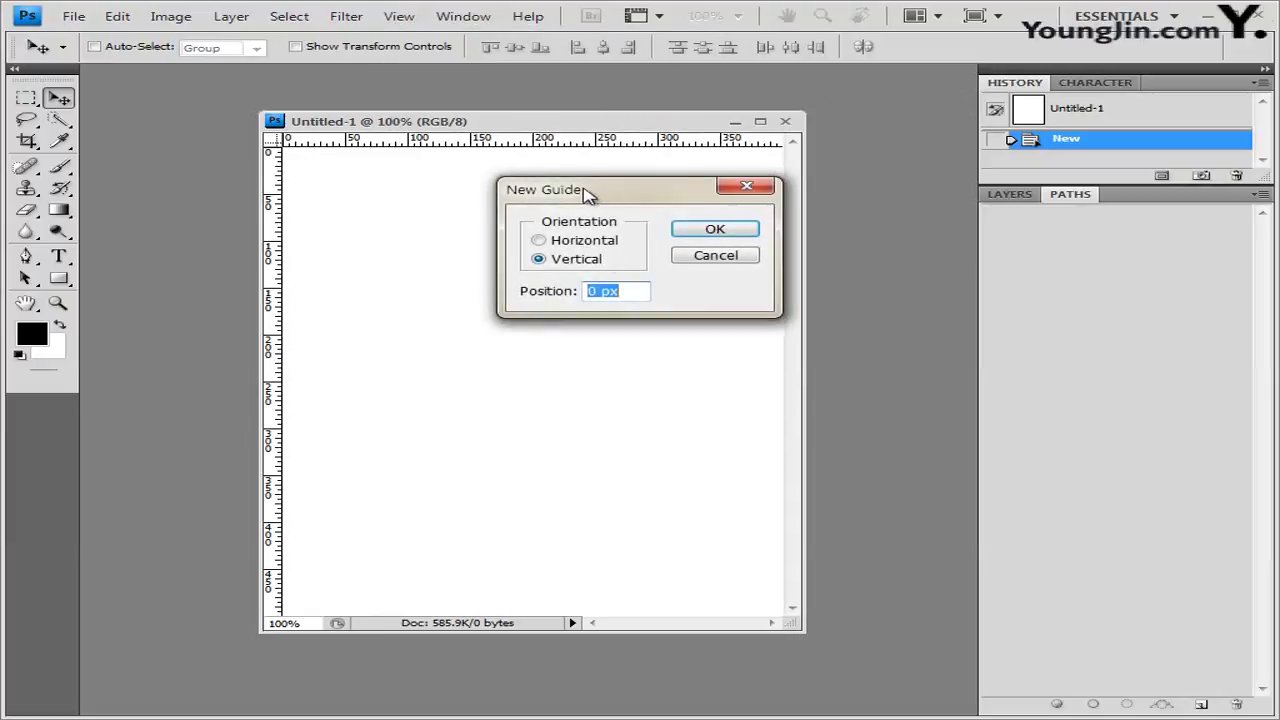
left_click_drag(600, 193, 523, 199)
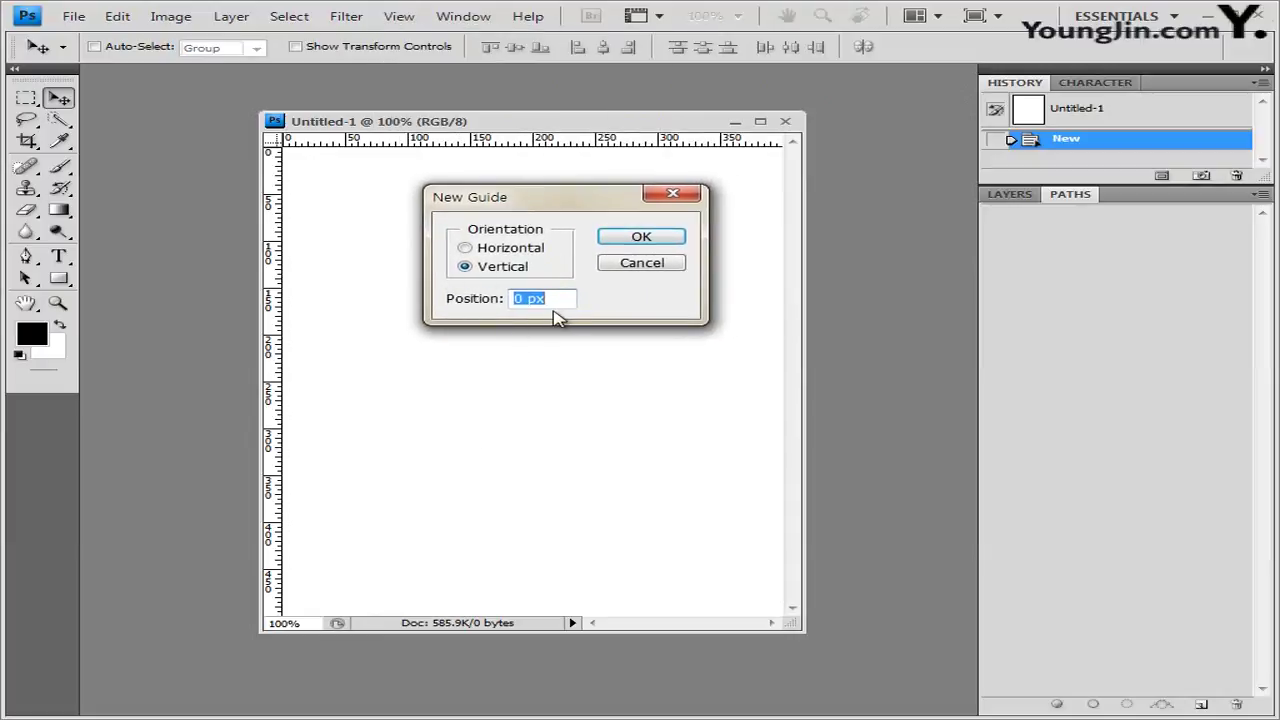
left_click(478, 250)
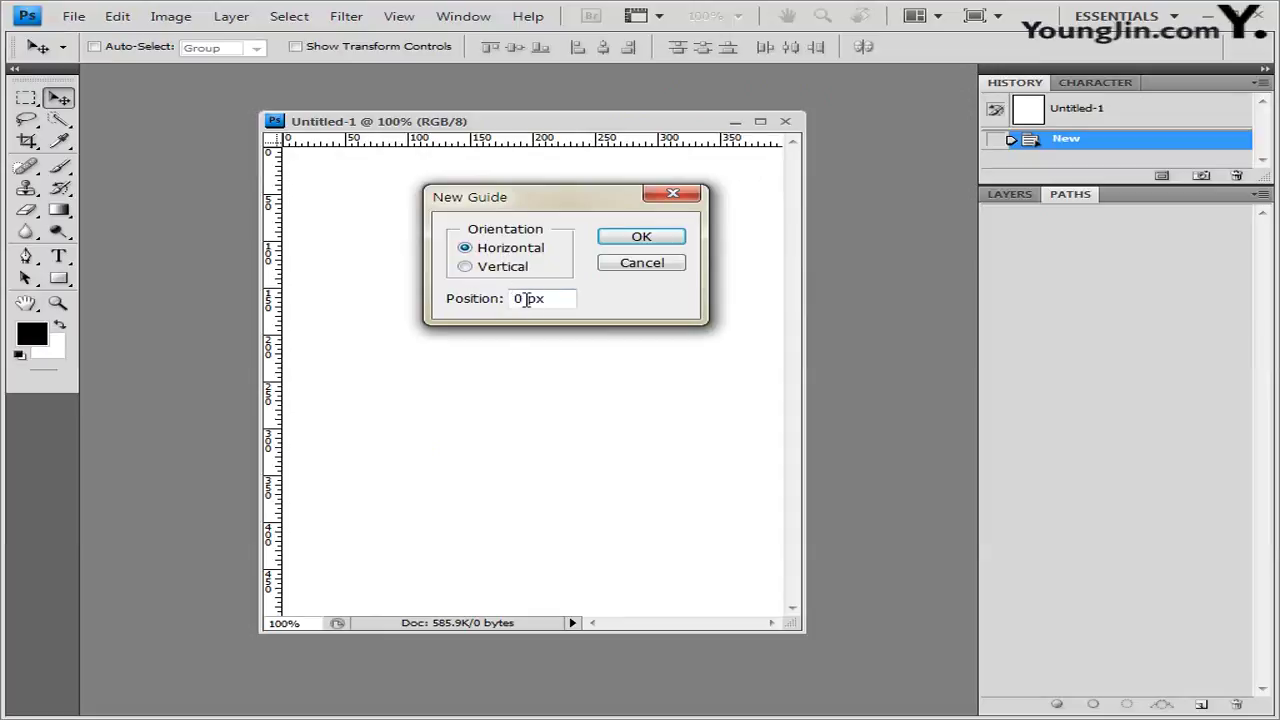
left_click_drag(526, 299, 440, 303)
type("100")
left_click(641, 237)
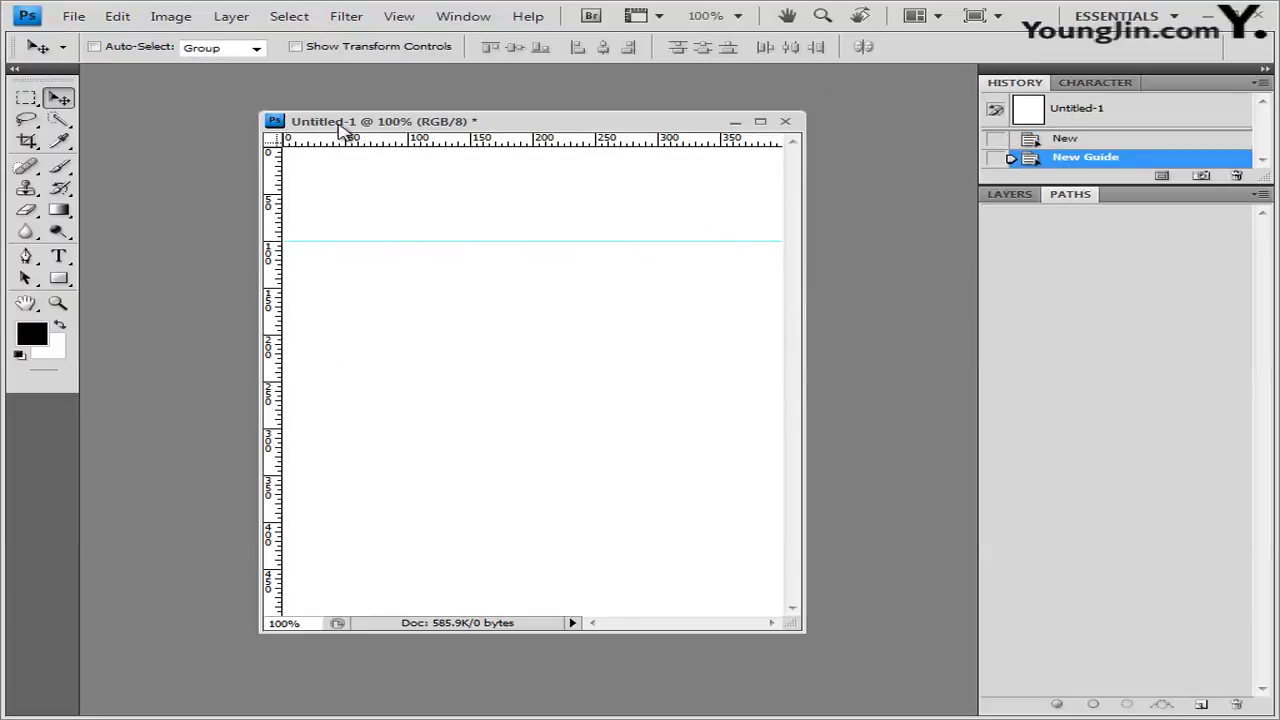
Add a horizontal guide at 200 px.
left_click(399, 16)
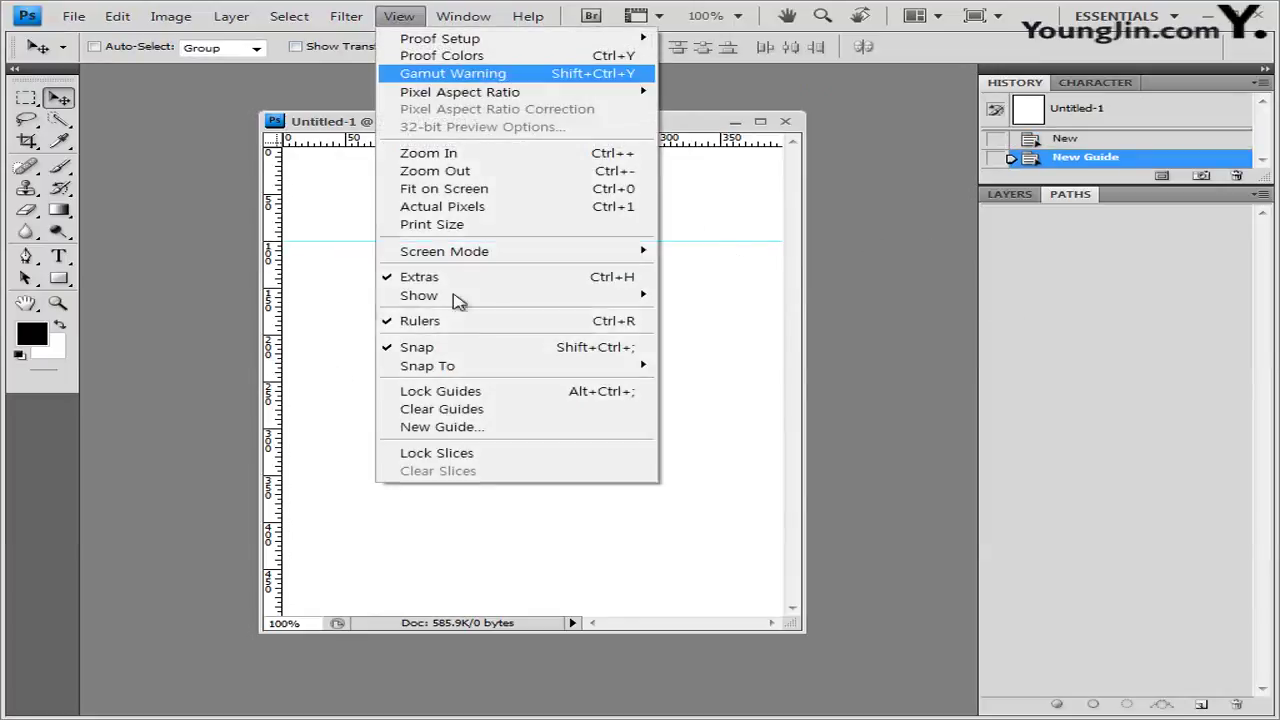
left_click(462, 428)
left_click(496, 250)
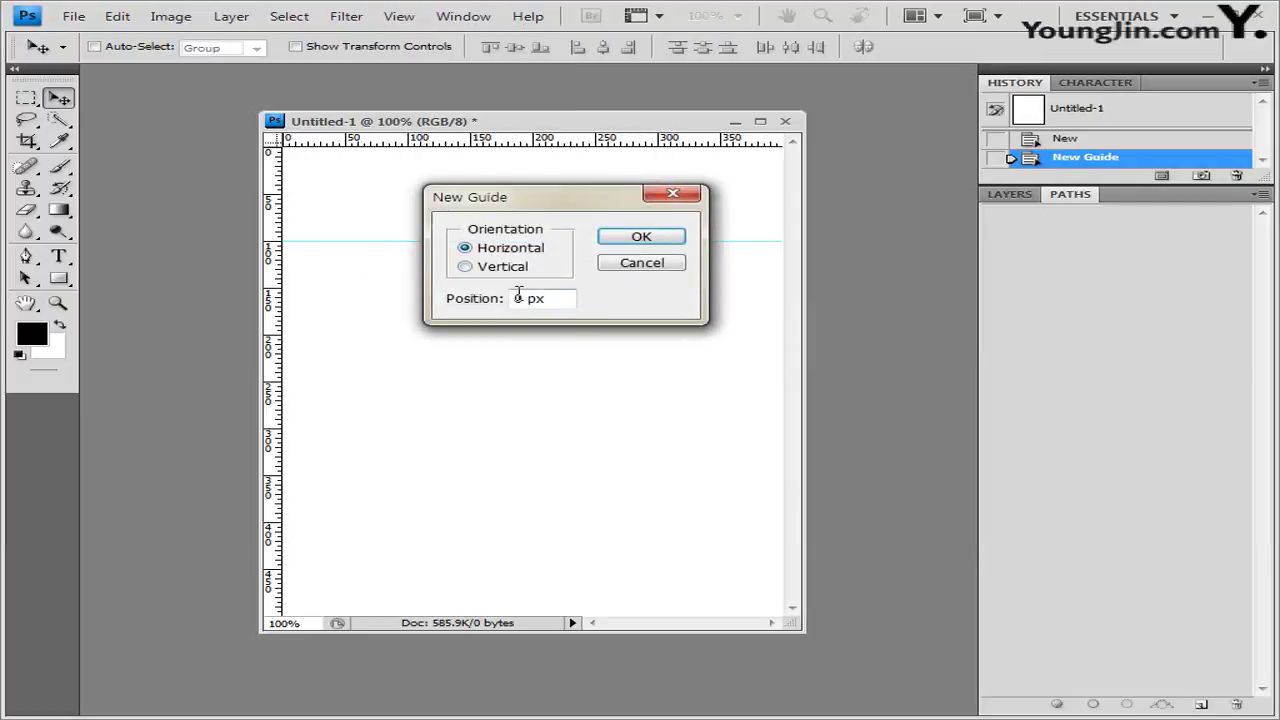
double_click(518, 298)
type("200")
left_click(643, 240)
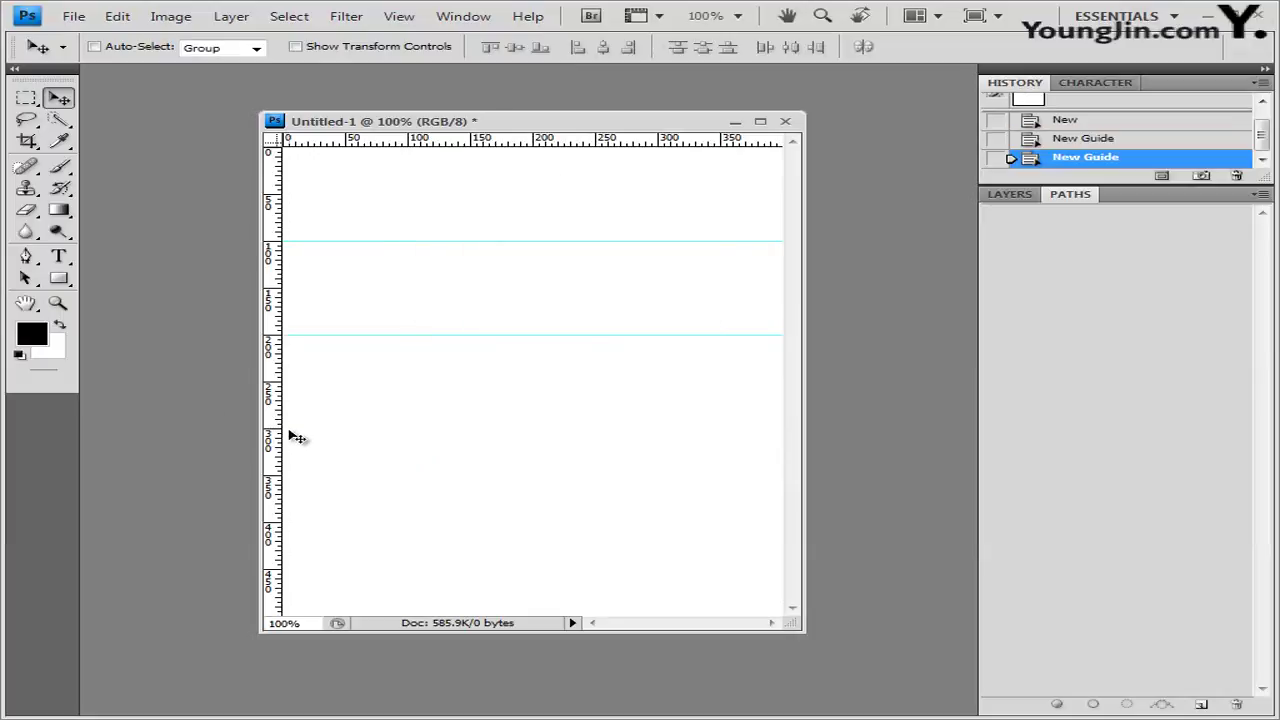
Add a horizontal guide at 300 px.
left_click(400, 17)
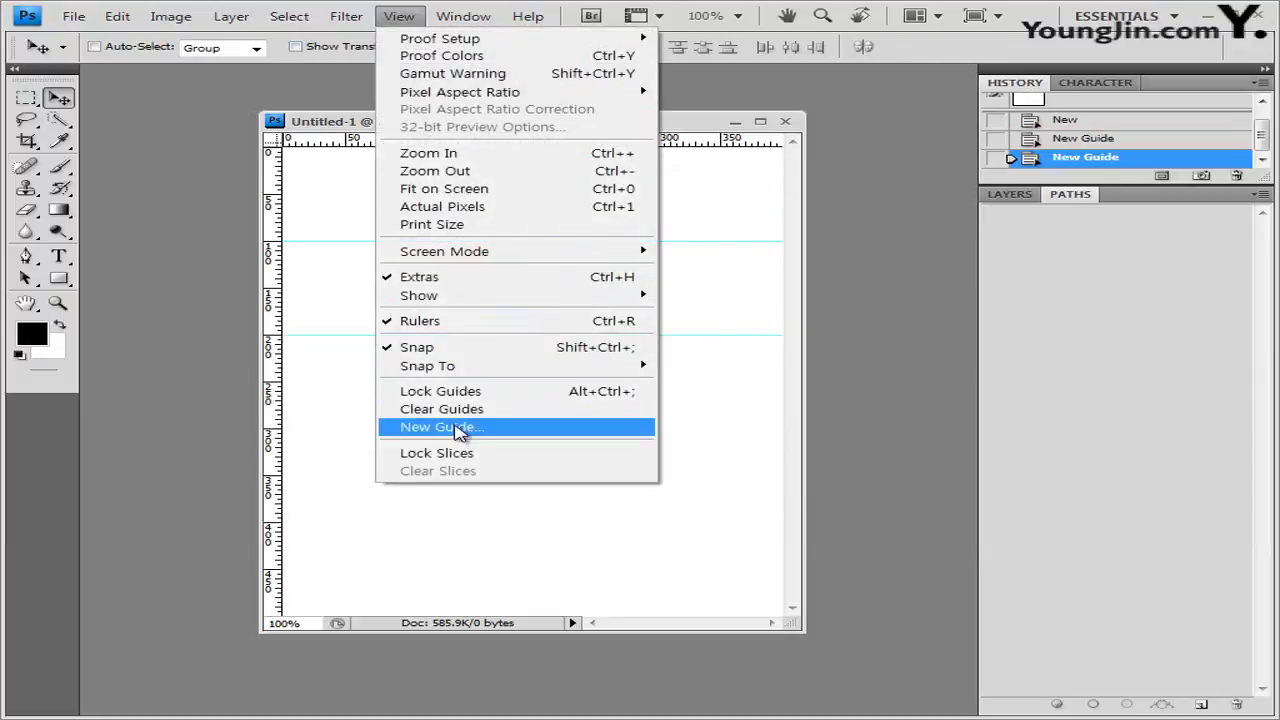
left_click(432, 426)
left_click(465, 248)
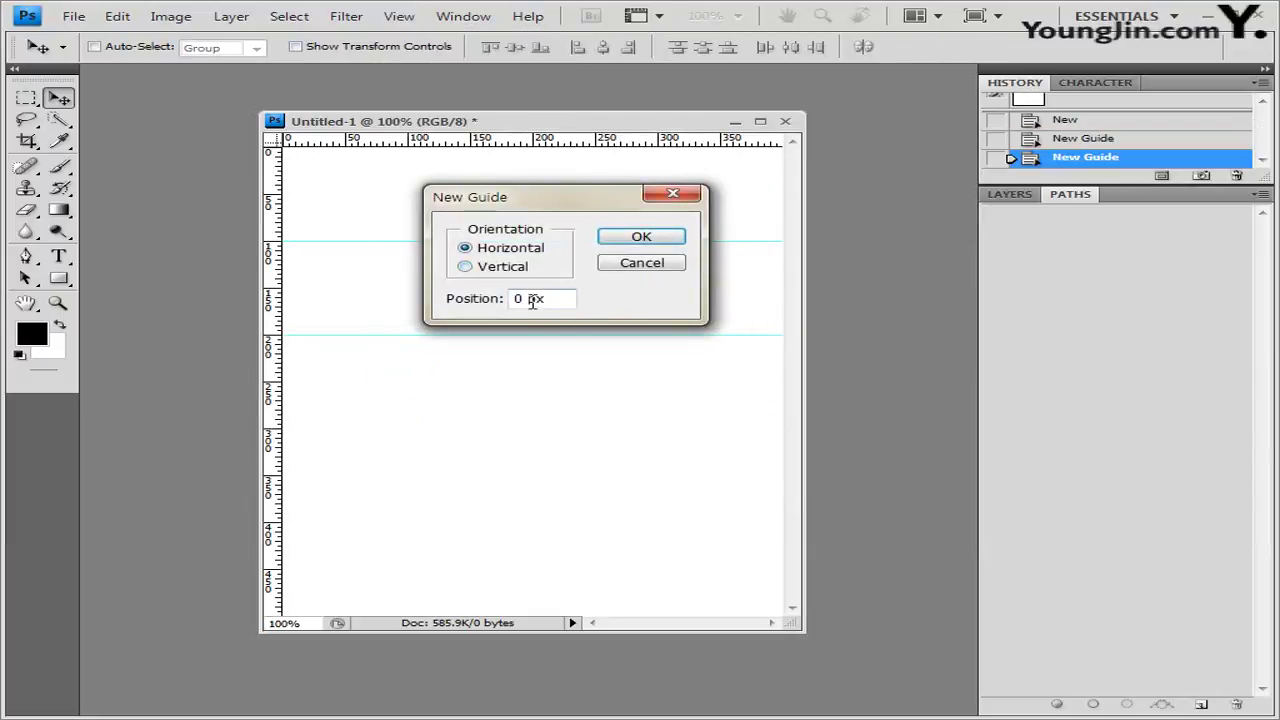
double_click(518, 298)
type("300")
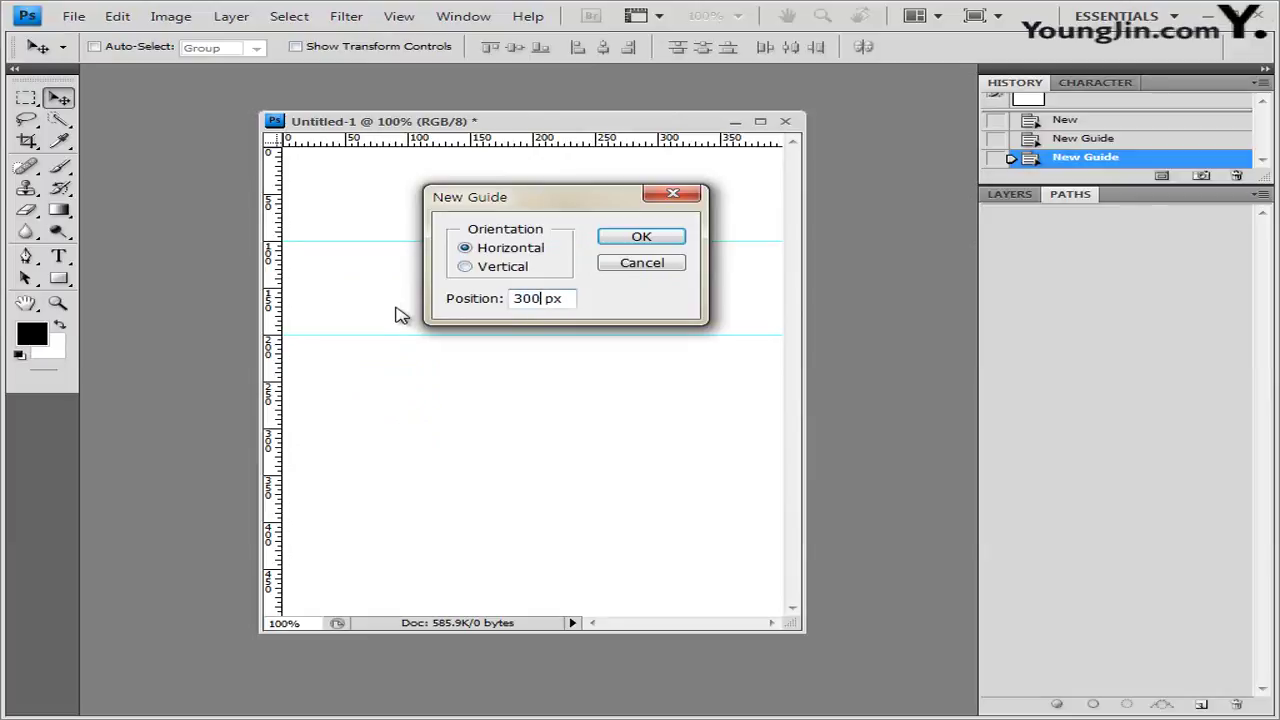
left_click(641, 236)
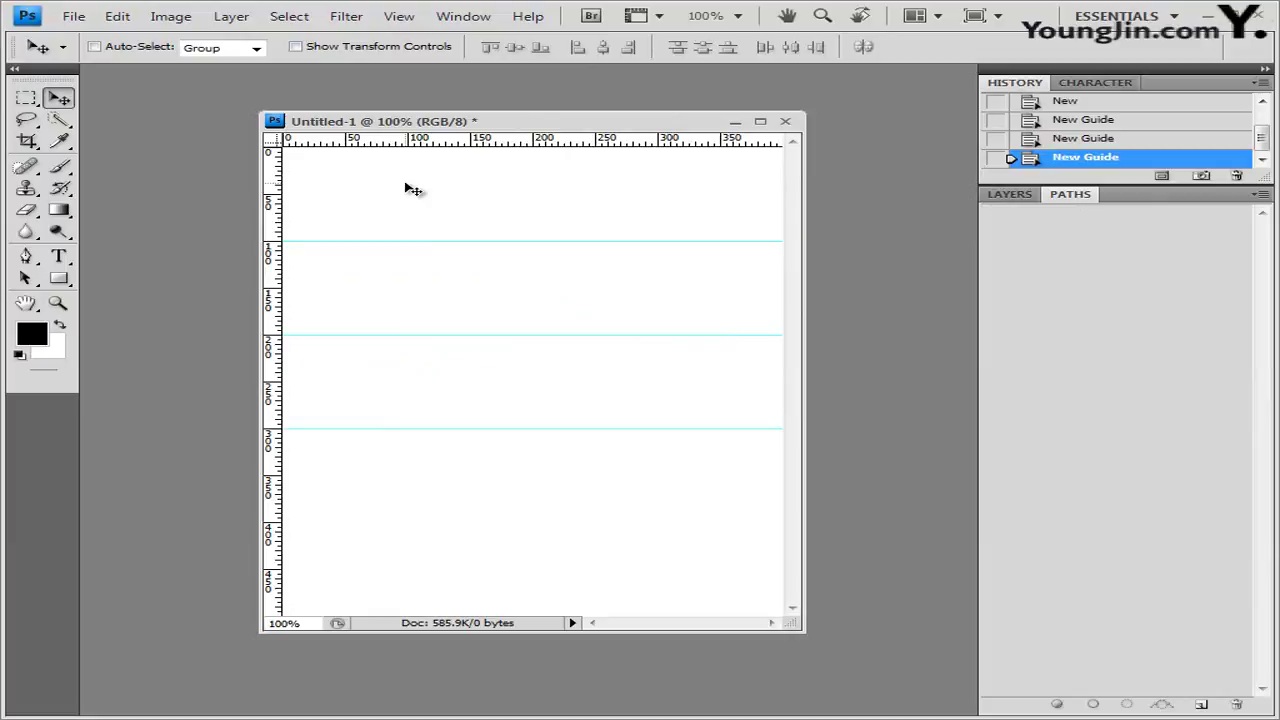
Add a vertical guide at 100 px.
left_click(402, 18)
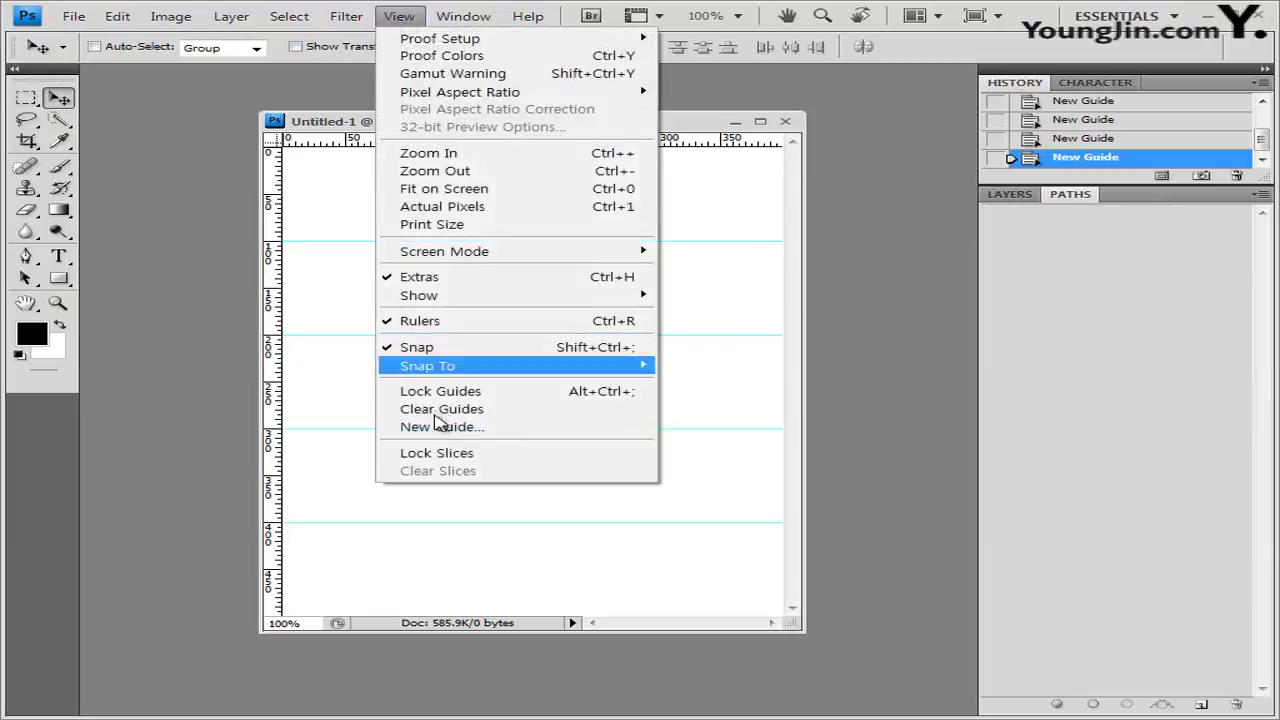
left_click(437, 426)
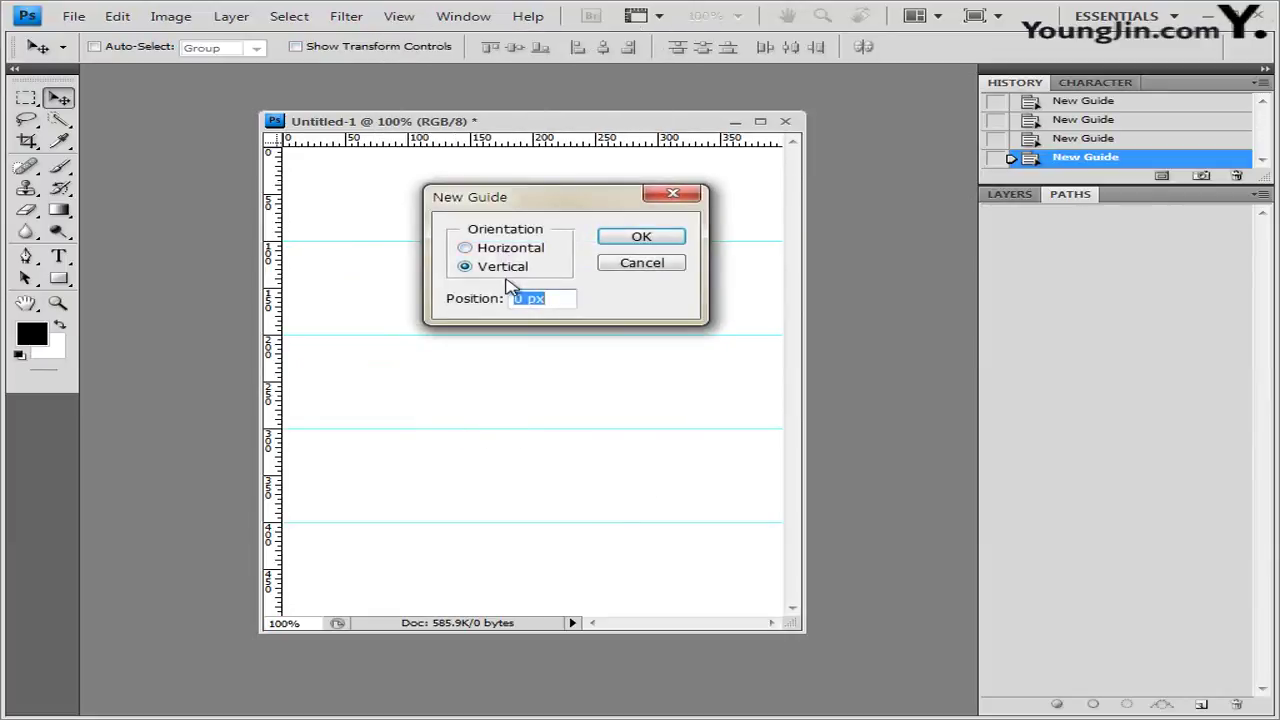
double_click(518, 298)
type("1")
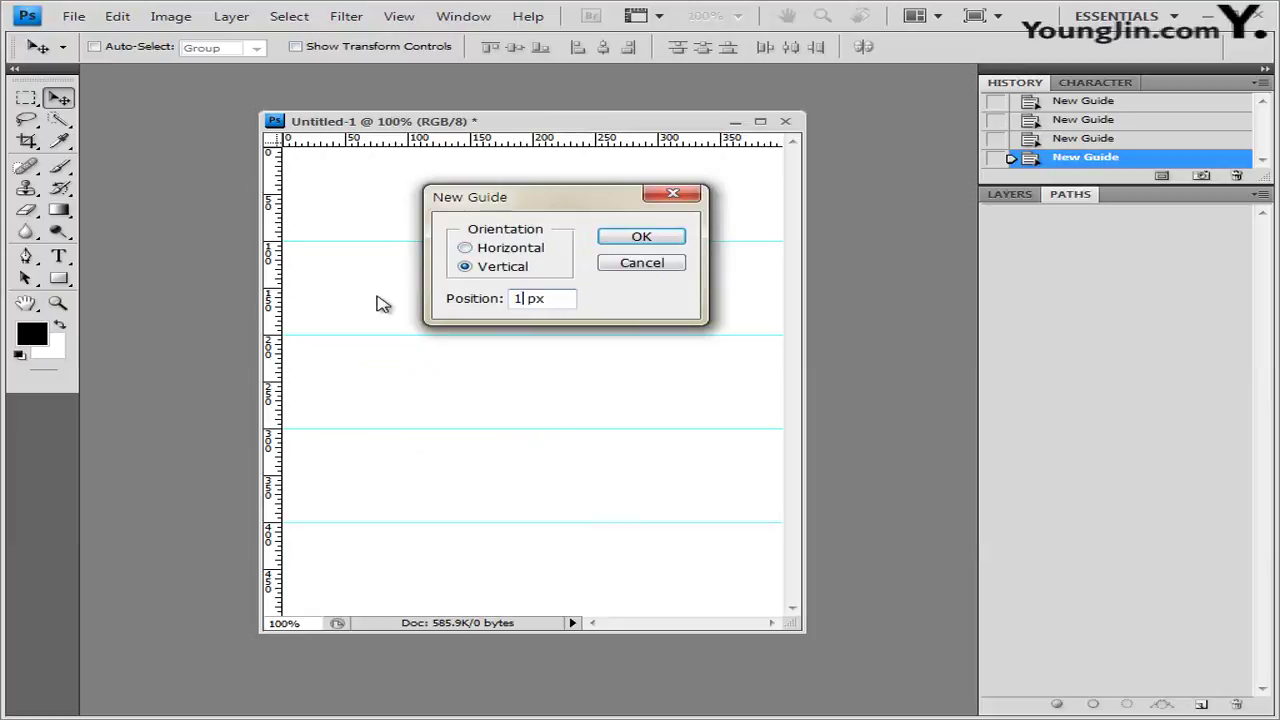
type("00")
key("Return")
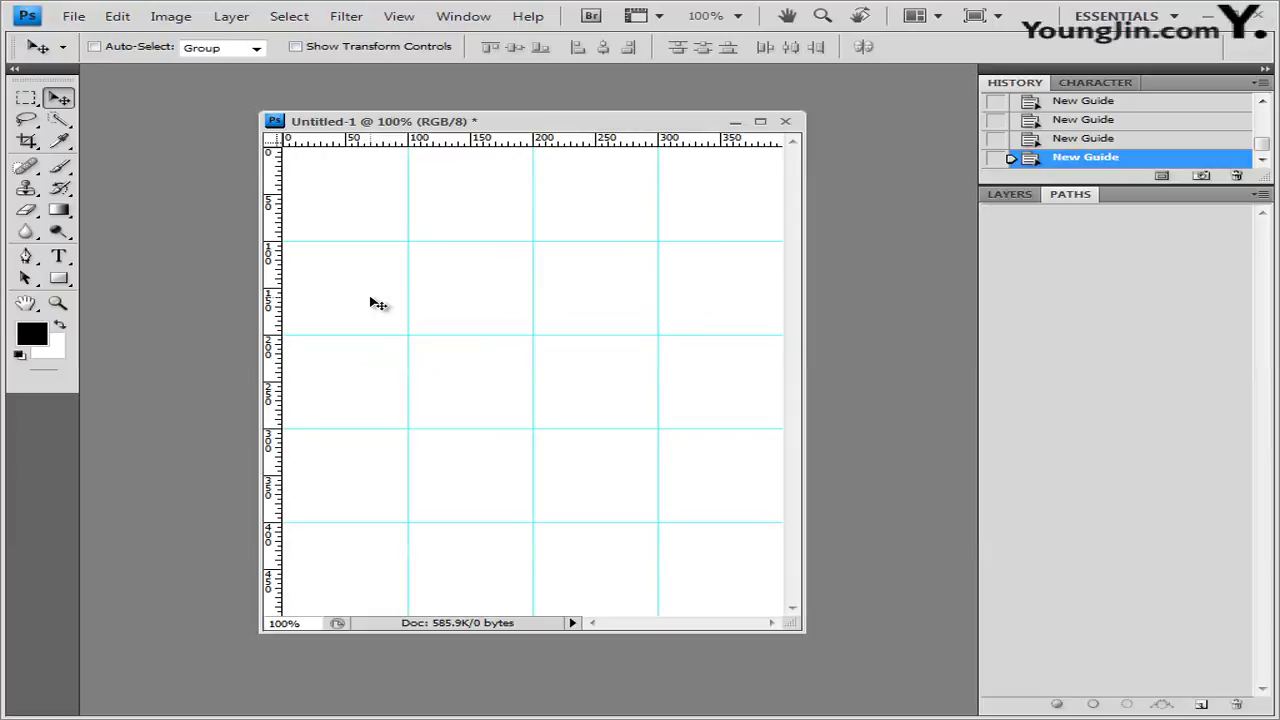
left_click(75, 17)
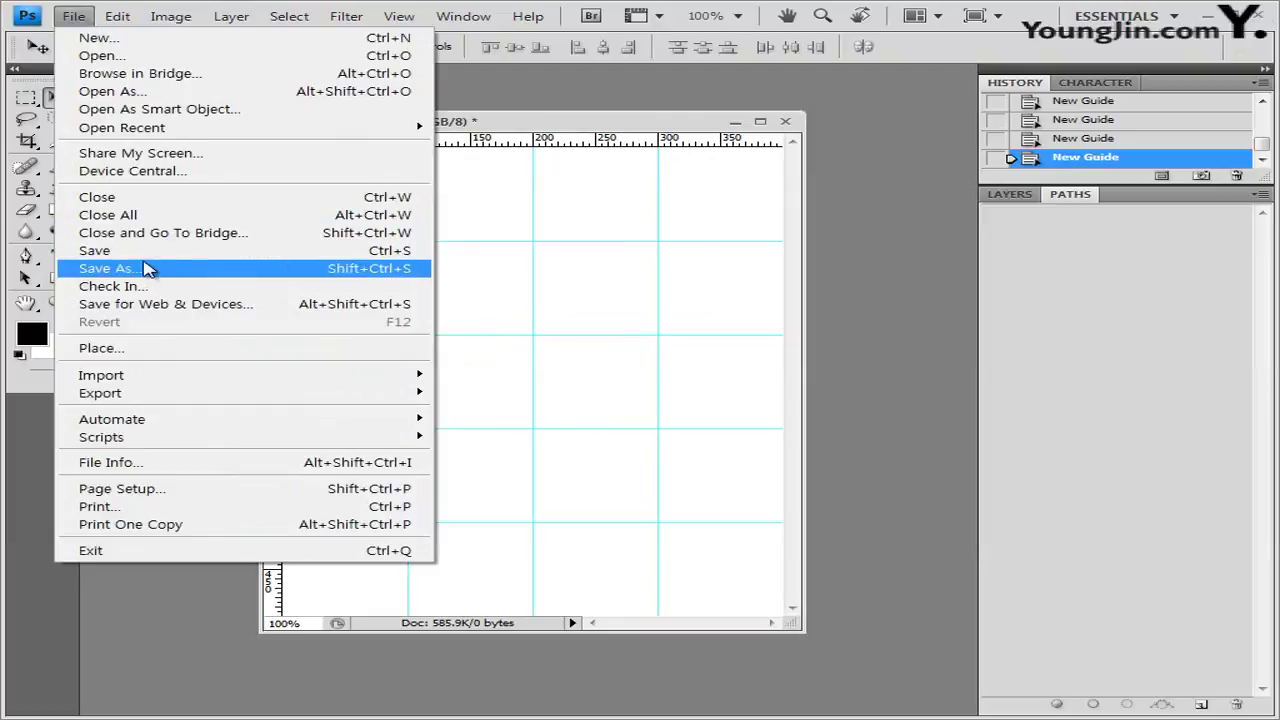
left_click_drag(523, 121, 588, 127)
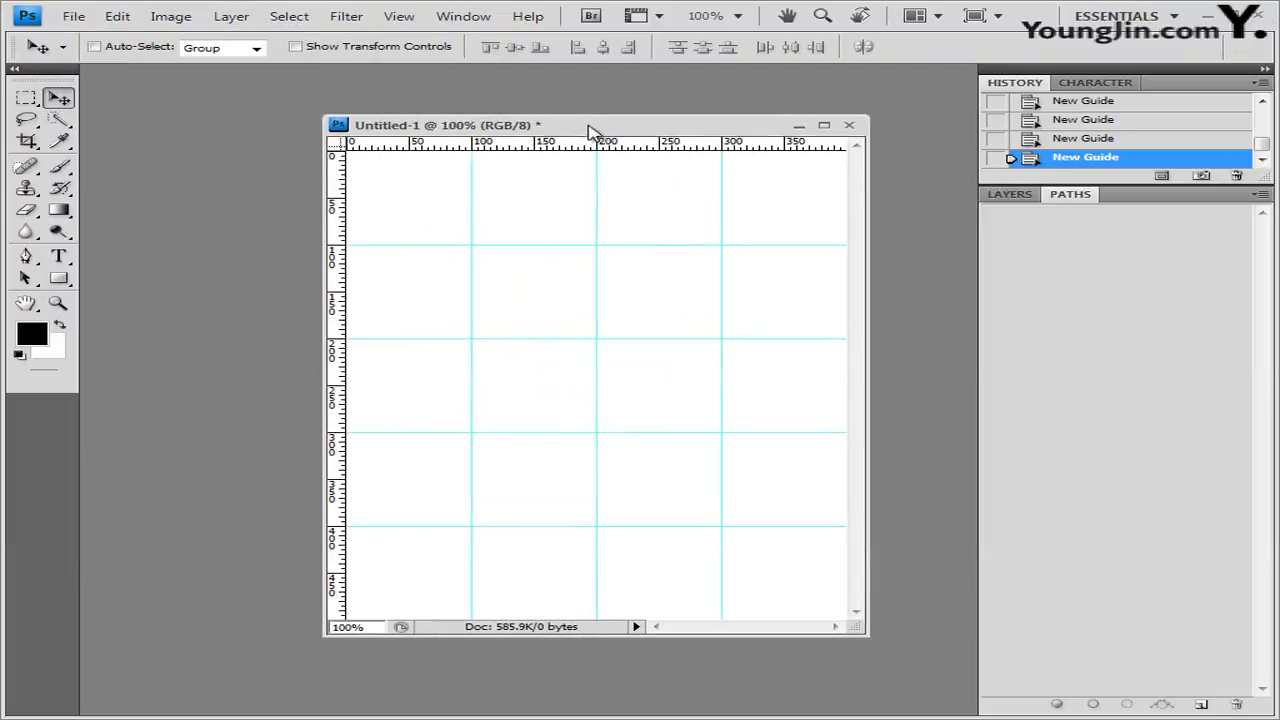
Save the document in Photoshop format as 1 in the GTQ folder.
left_click(74, 16)
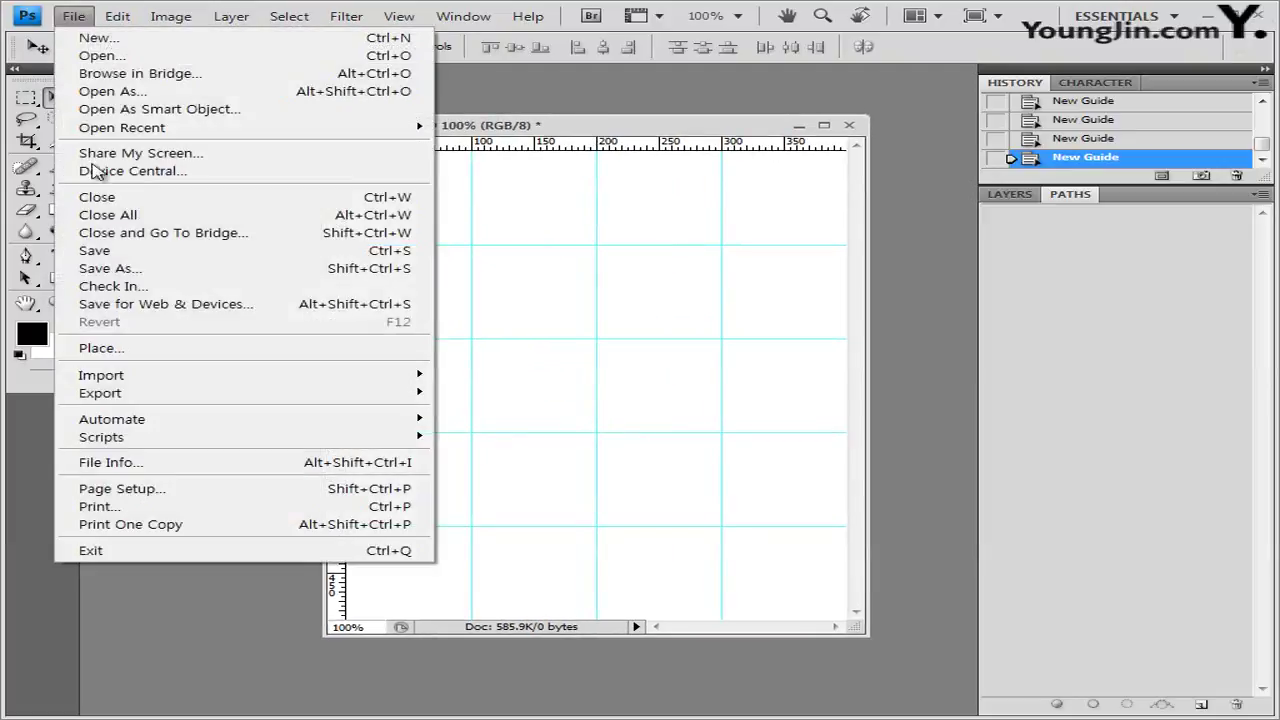
left_click(122, 258)
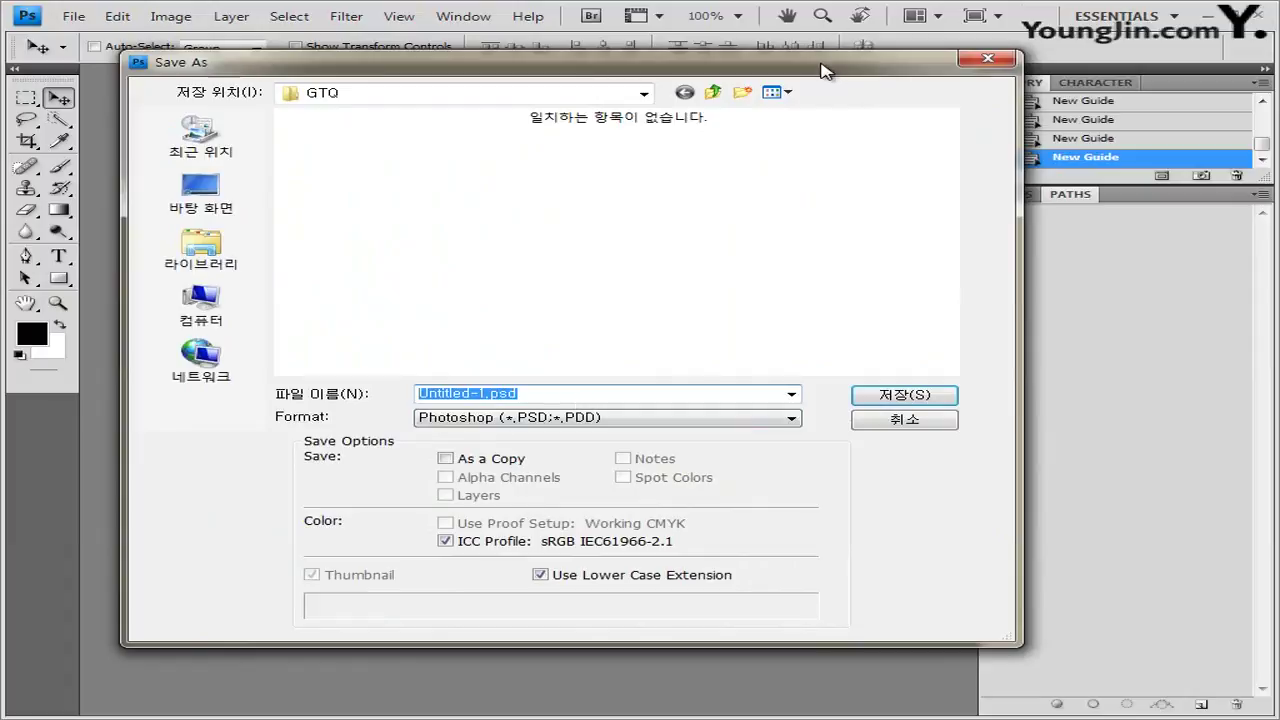
mouse_move(818, 68)
left_mouse_down()
mouse_move(810, 104)
mouse_move(822, 86)
left_mouse_up()
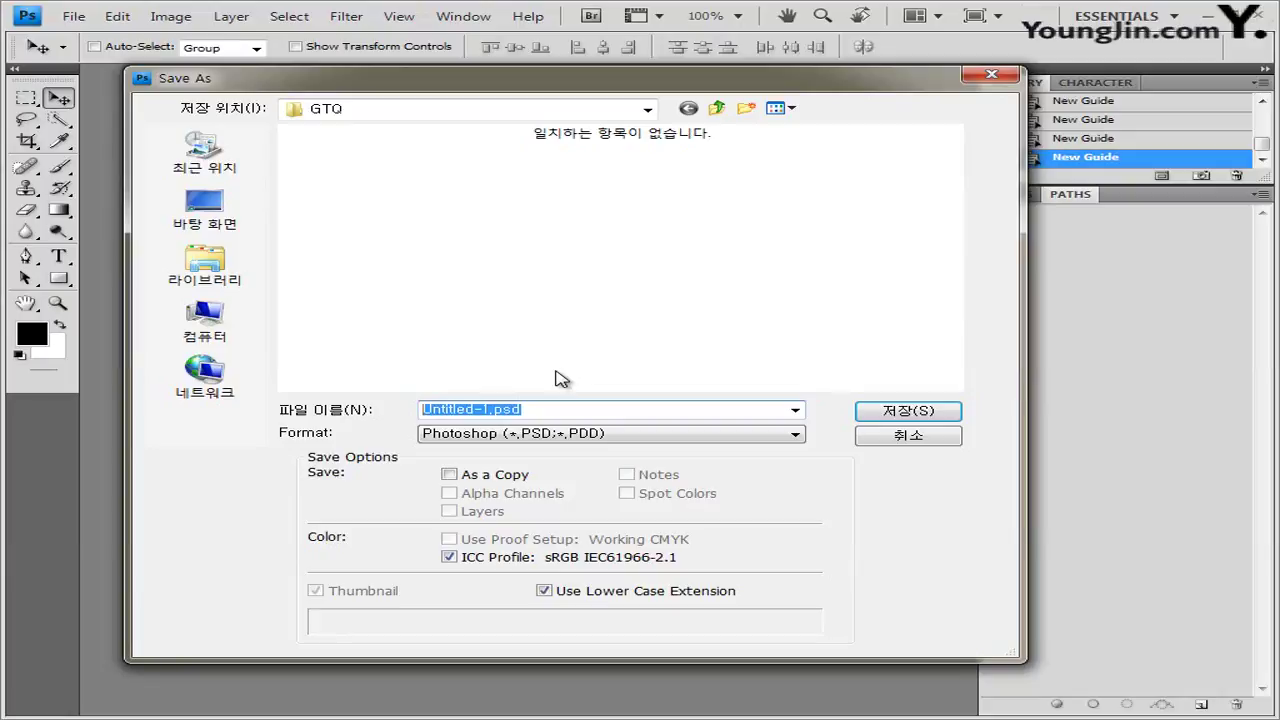
type("1")
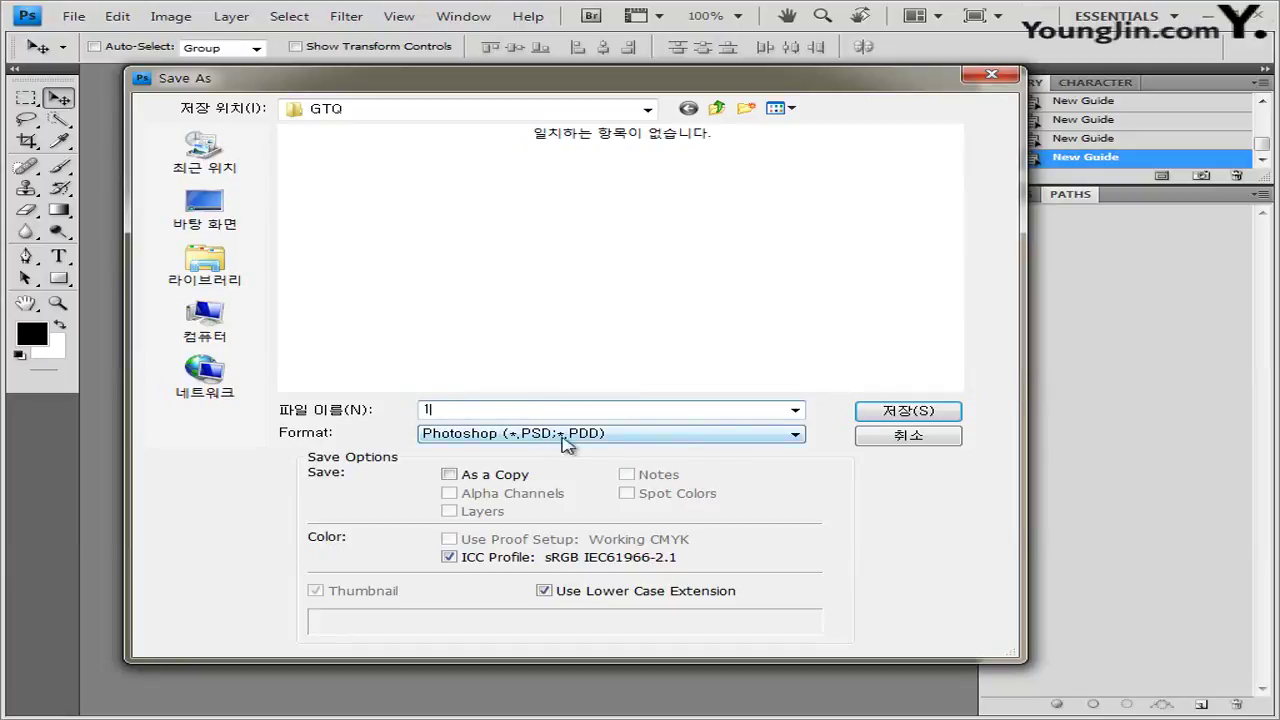
left_click(903, 412)
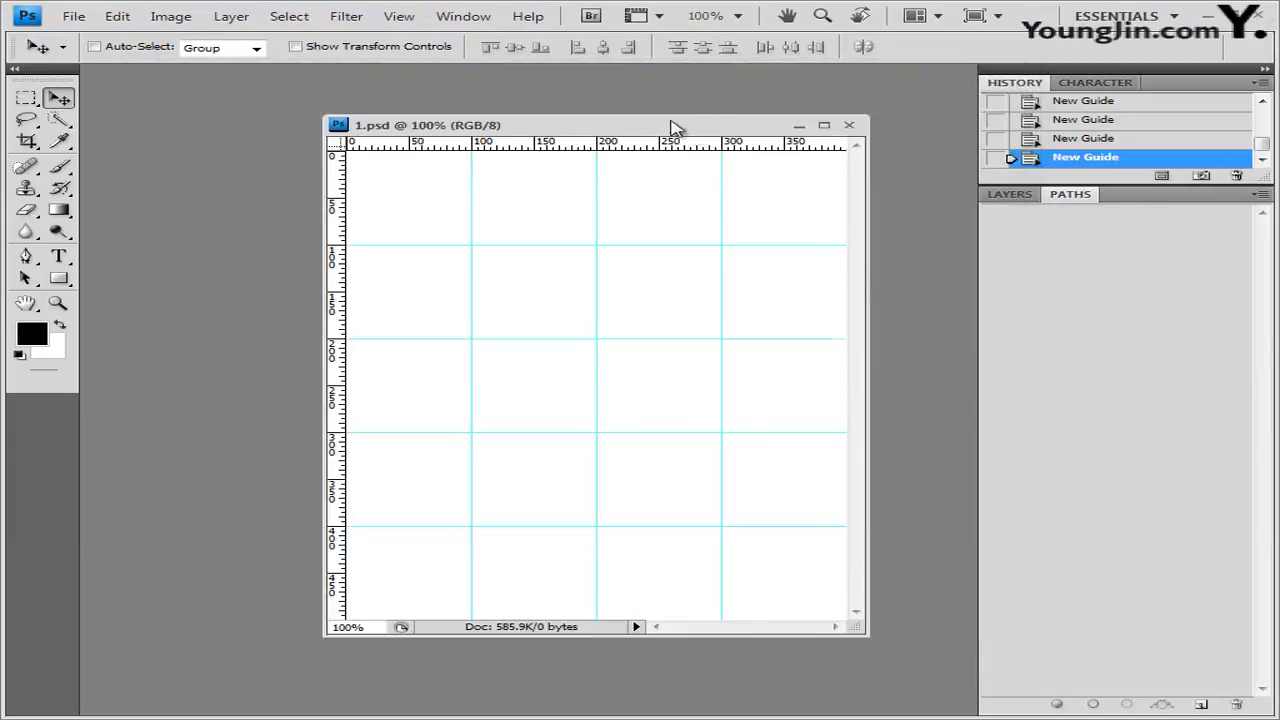
left_click_drag(672, 127, 600, 115)
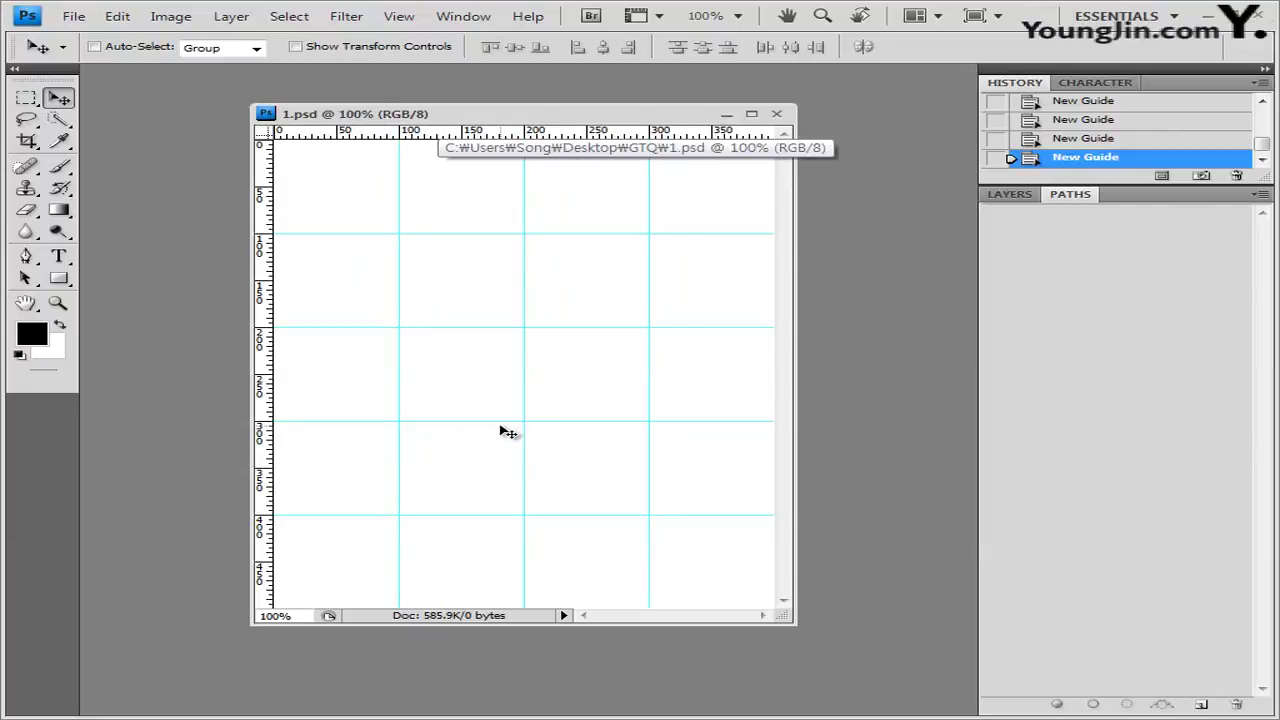
key("ctrl+minus")
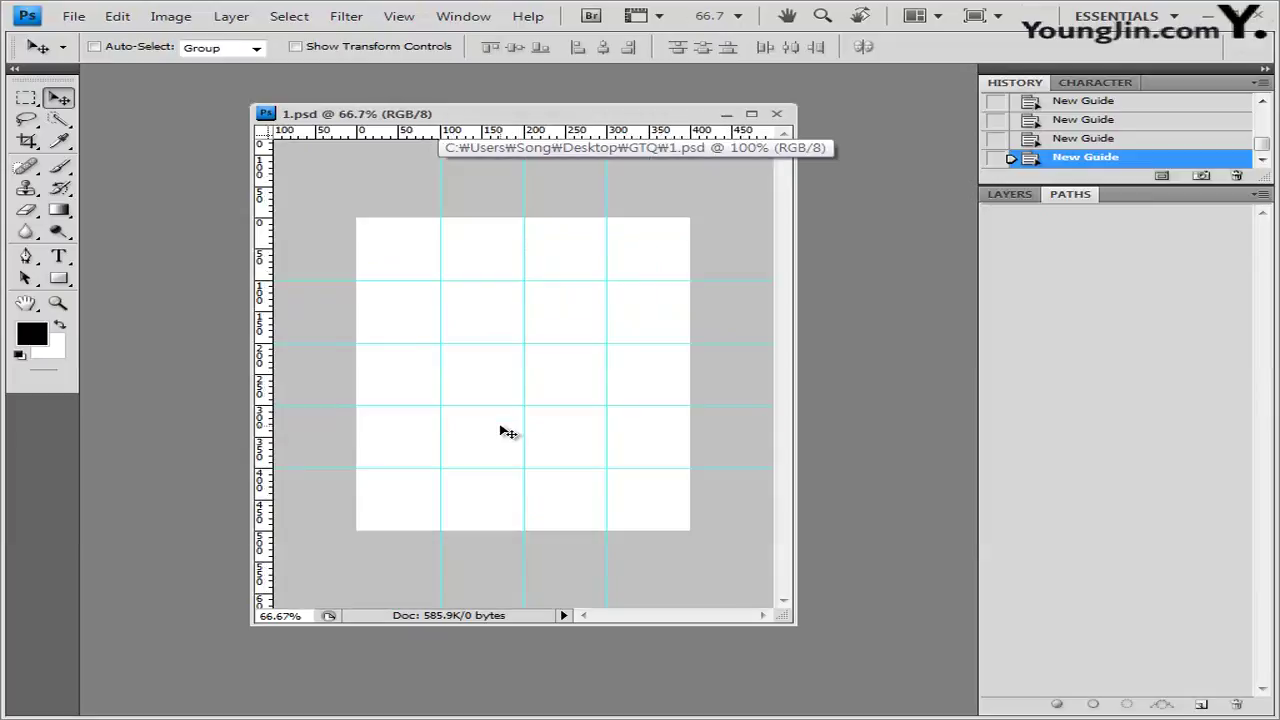
key("ctrl+plus")
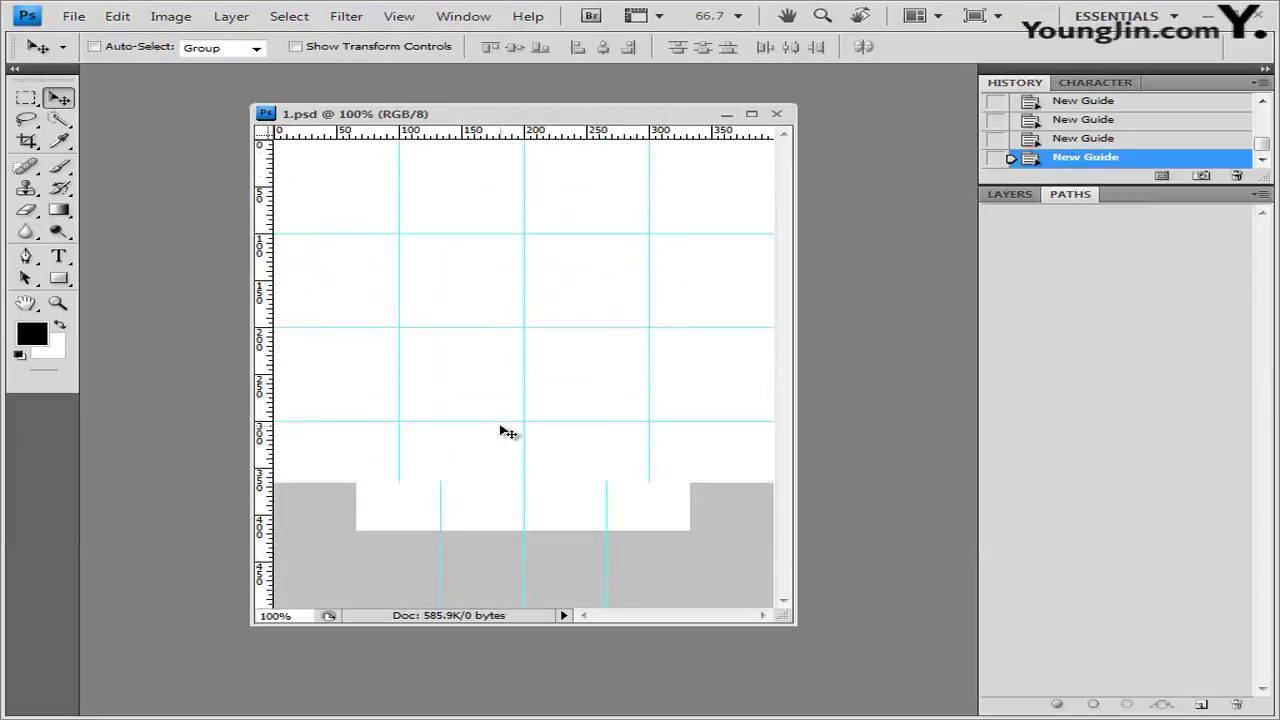
key("ctrl+plus")
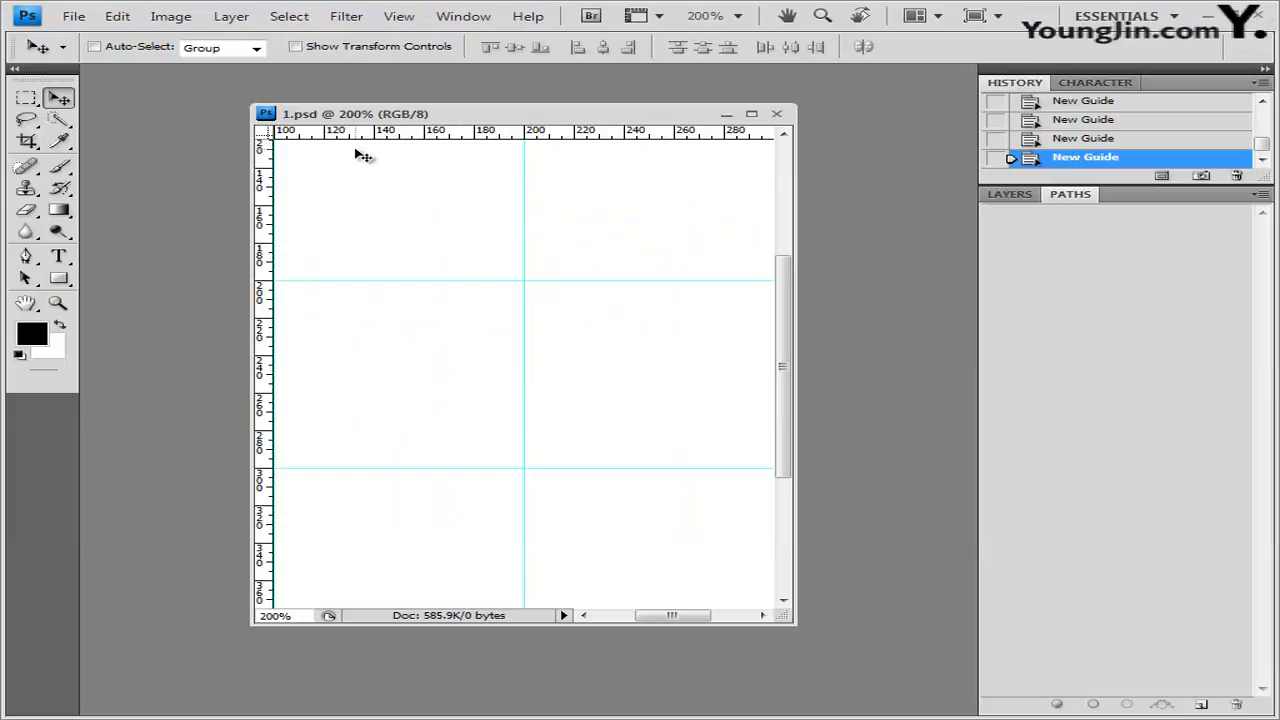
key("ctrl+plus")
key("ctrl+minus")
key("ctrl+minus")
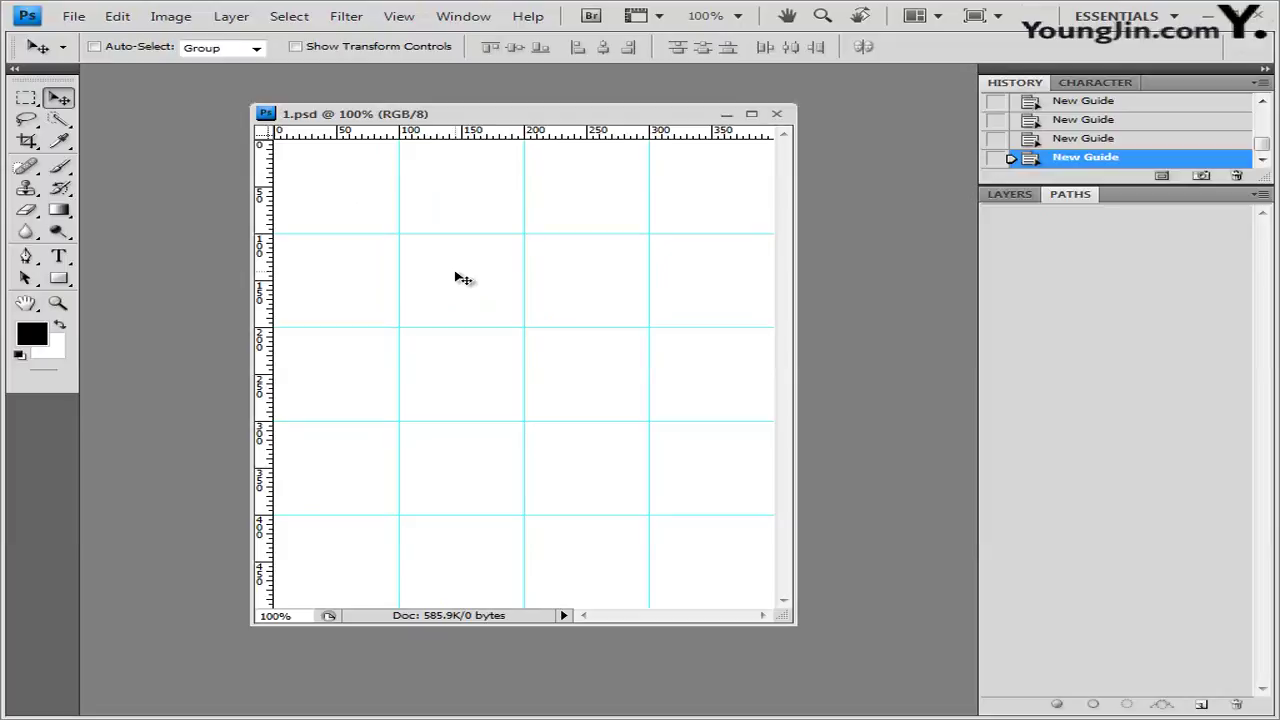
key("e")
left_click(56, 305)
Switch to the Windows Explorer window showing GTQ 1급, open the 기출문제01 folder and select 1급-1.jpg.
key("alt+Tab")
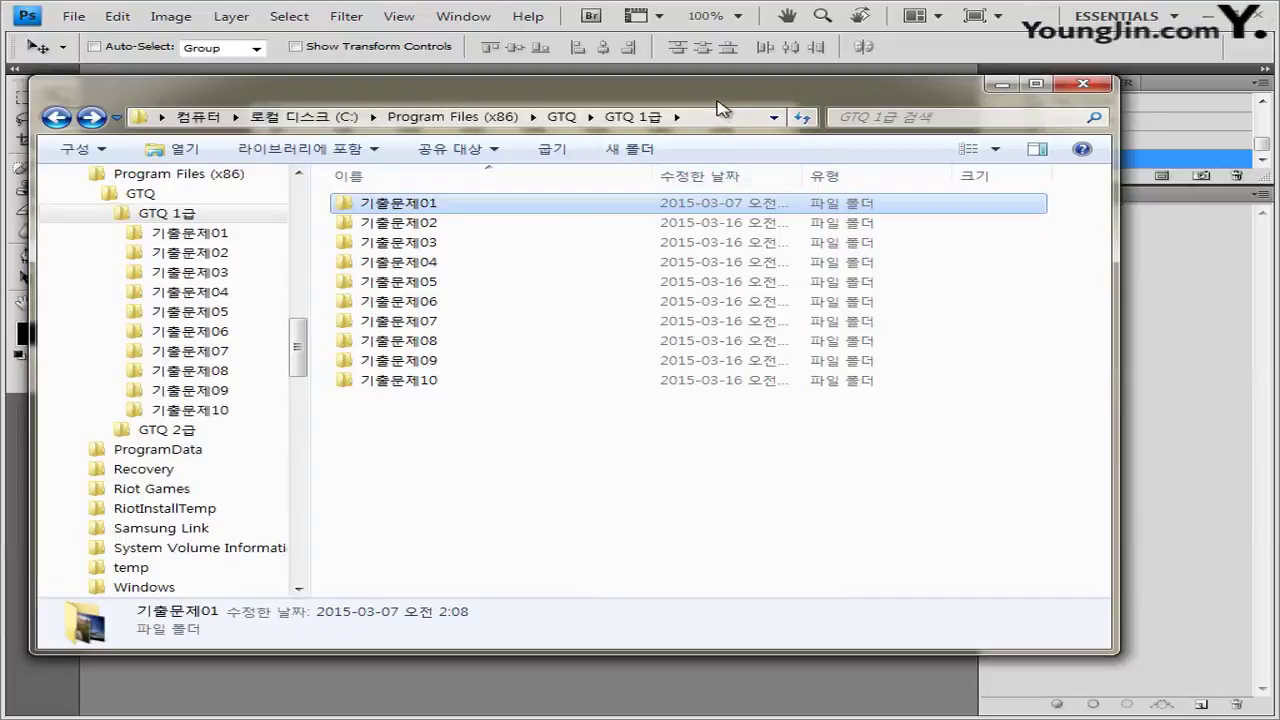
left_click_drag(725, 106, 795, 110)
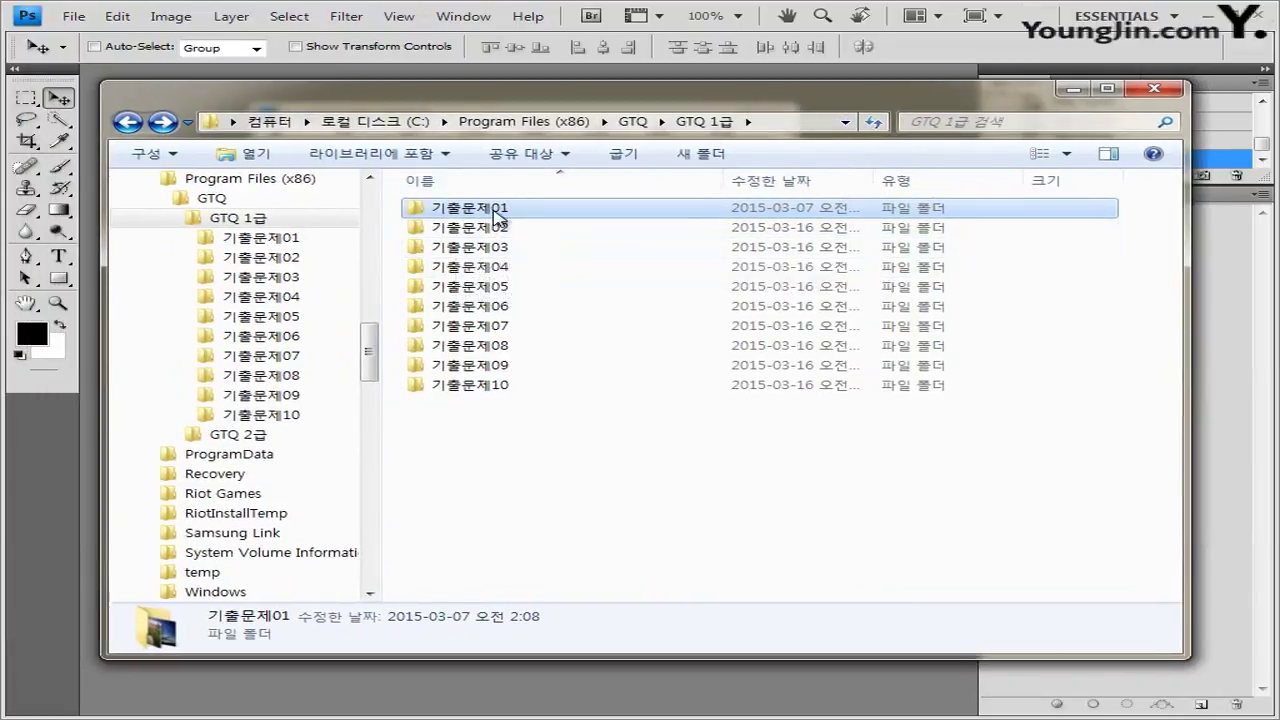
key("F2")
left_click(500, 410)
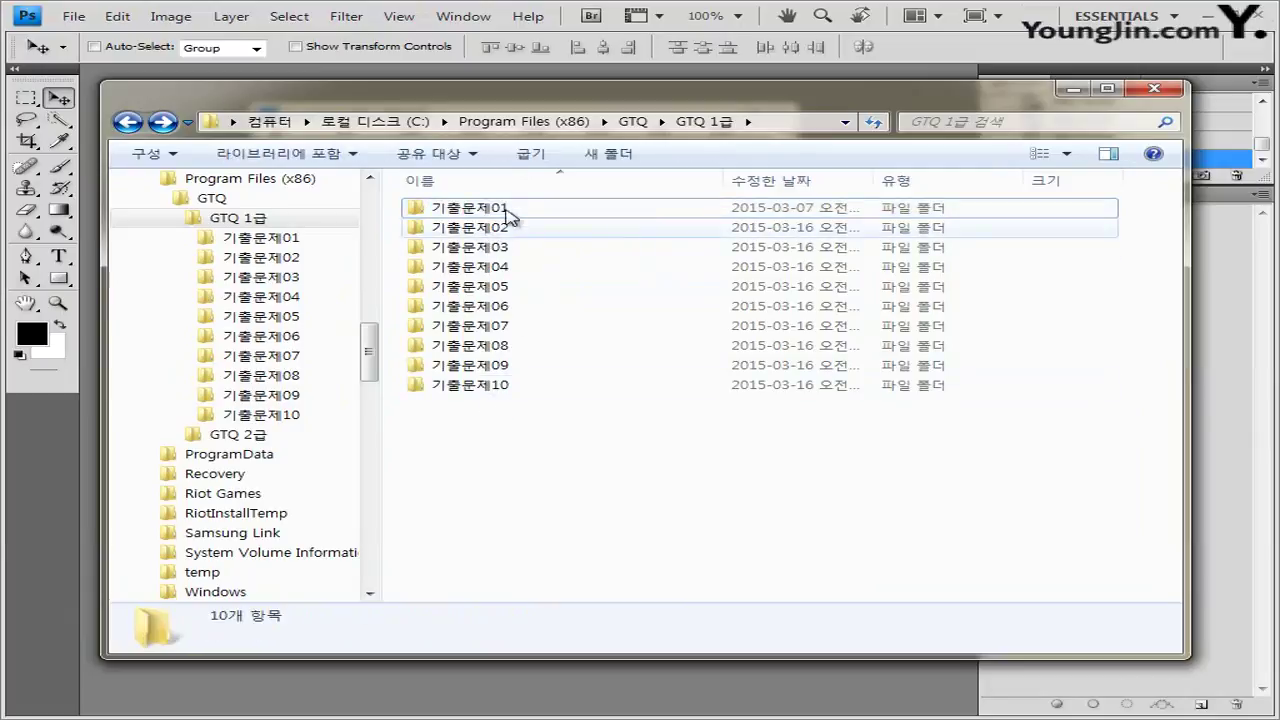
left_click(496, 212)
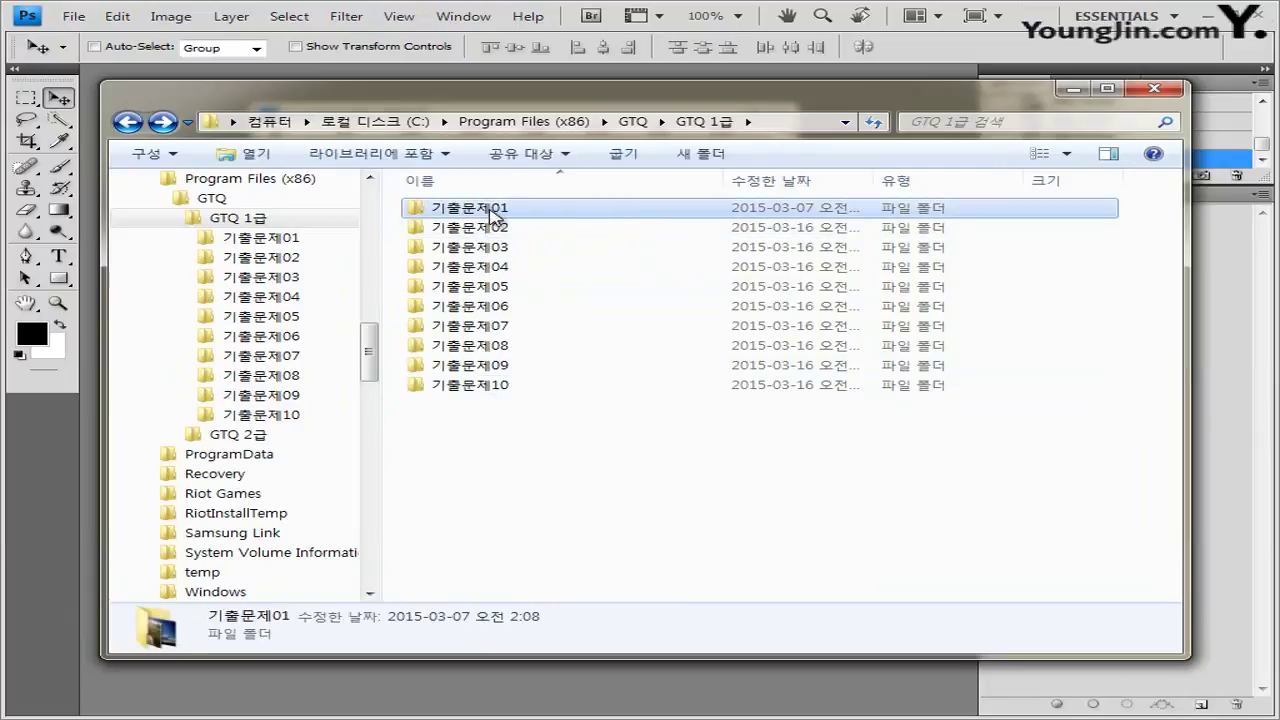
double_click(496, 212)
left_click(489, 250)
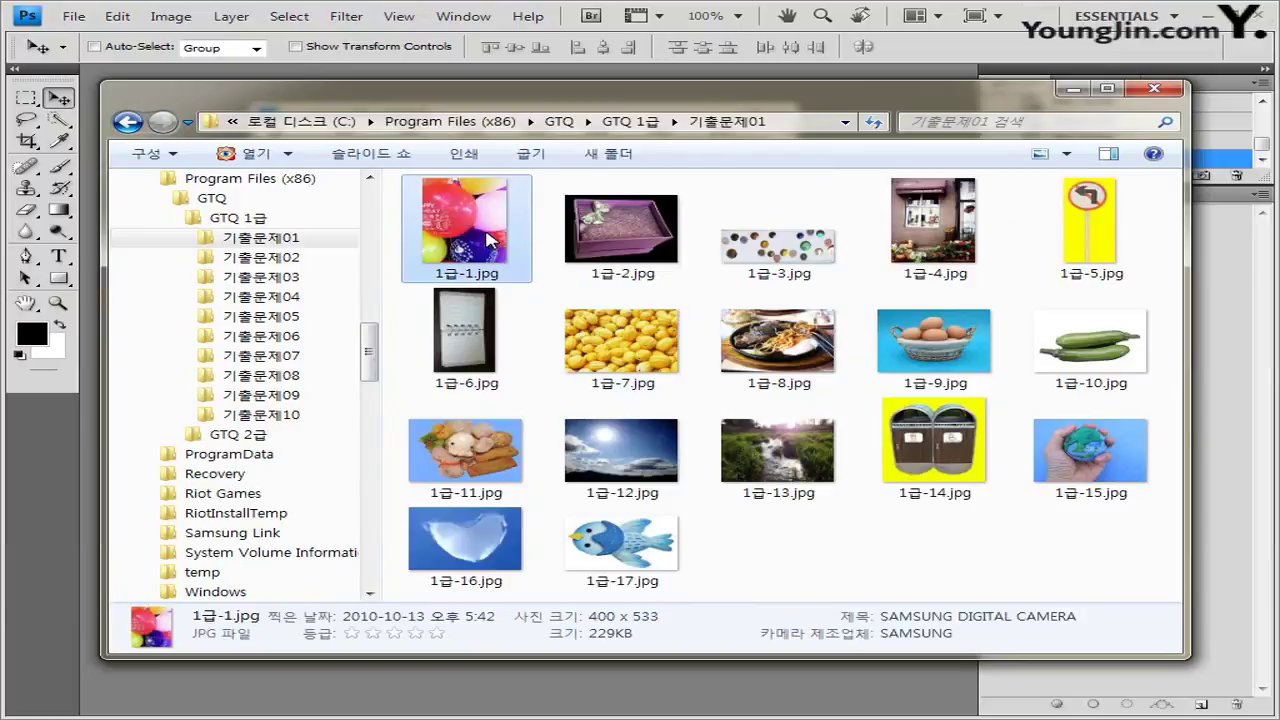
Open 1급-1.jpg in Photoshop and float it in its own window beside 1.psd.
left_click_drag(553, 96, 497, 148)
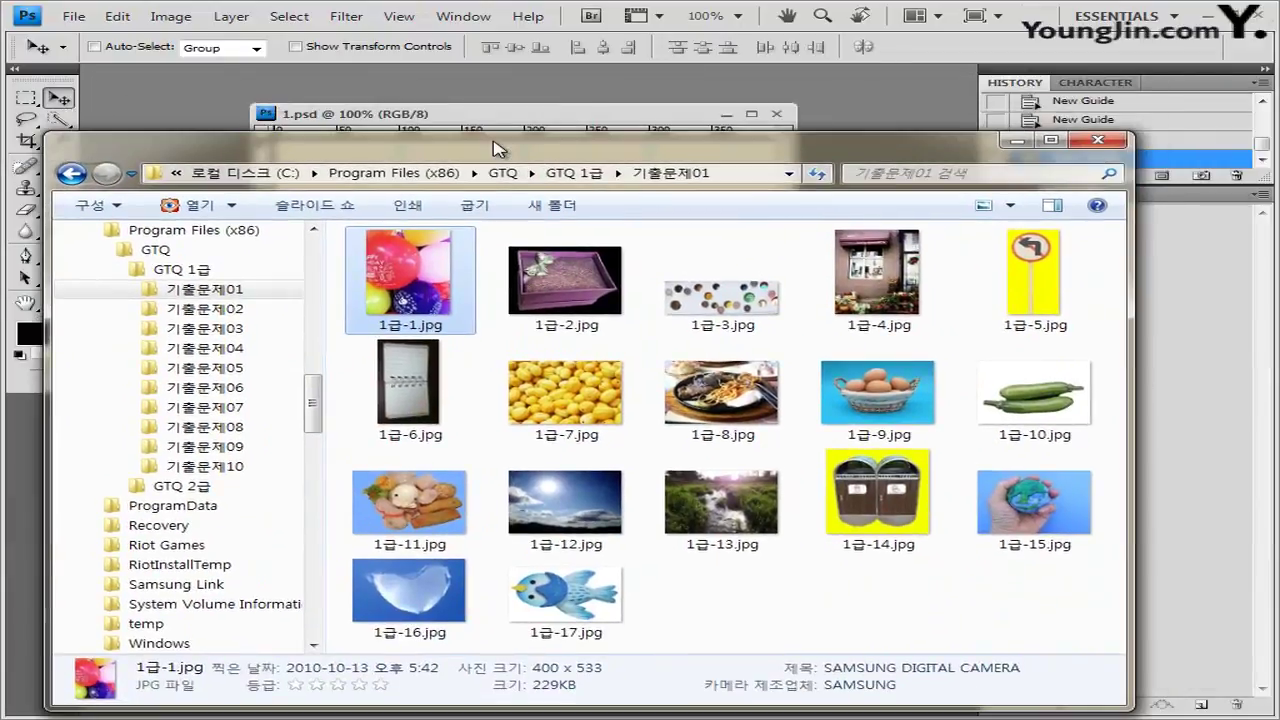
left_click_drag(420, 305, 768, 105)
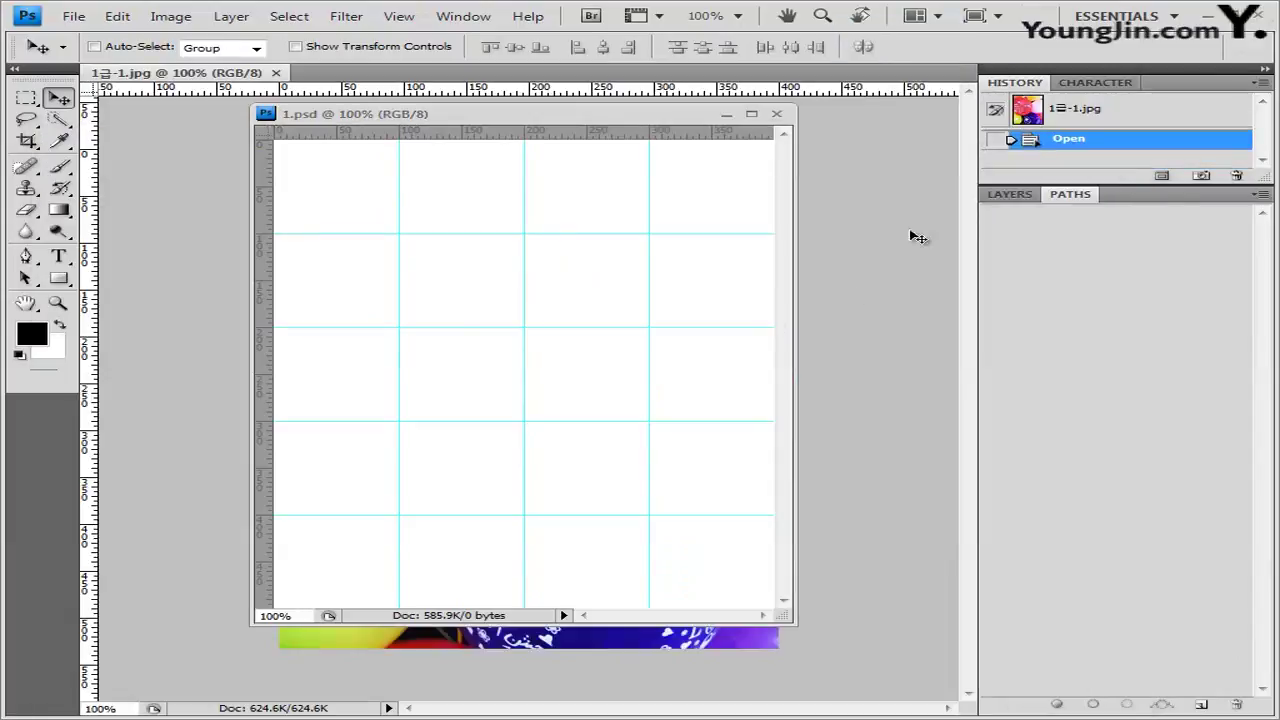
left_click_drag(176, 76, 275, 142)
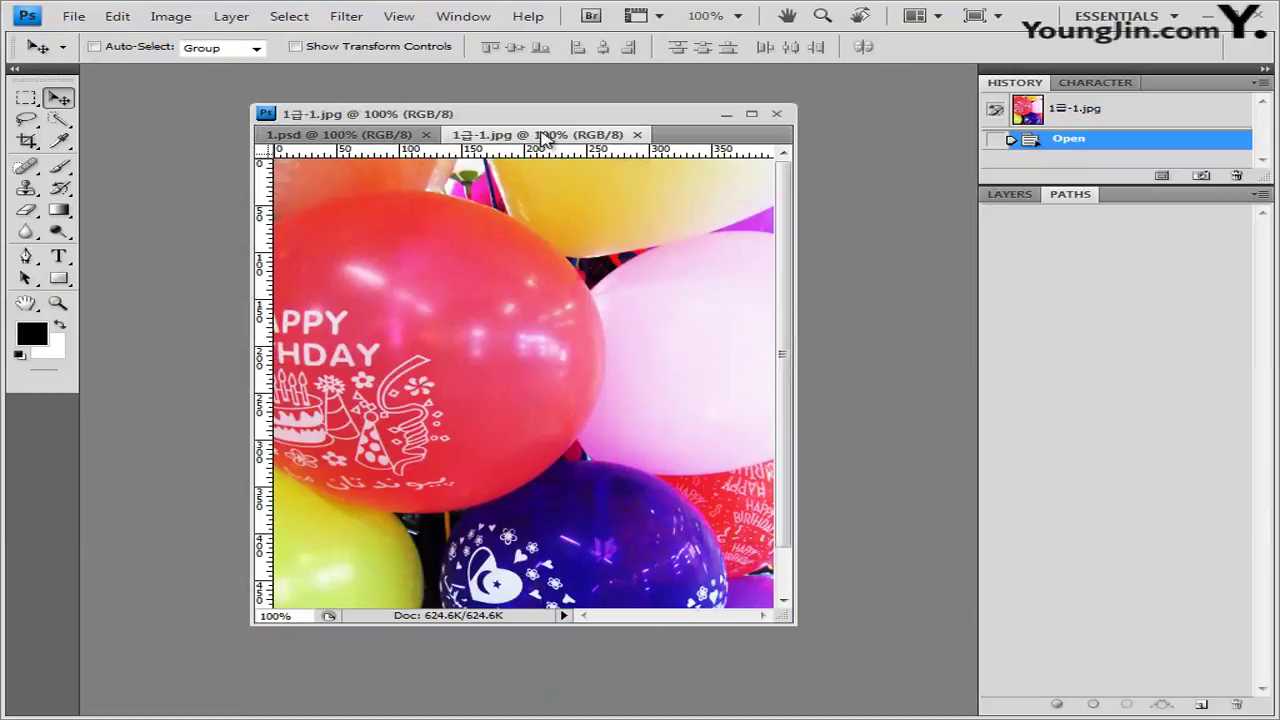
left_click_drag(535, 145, 243, 242)
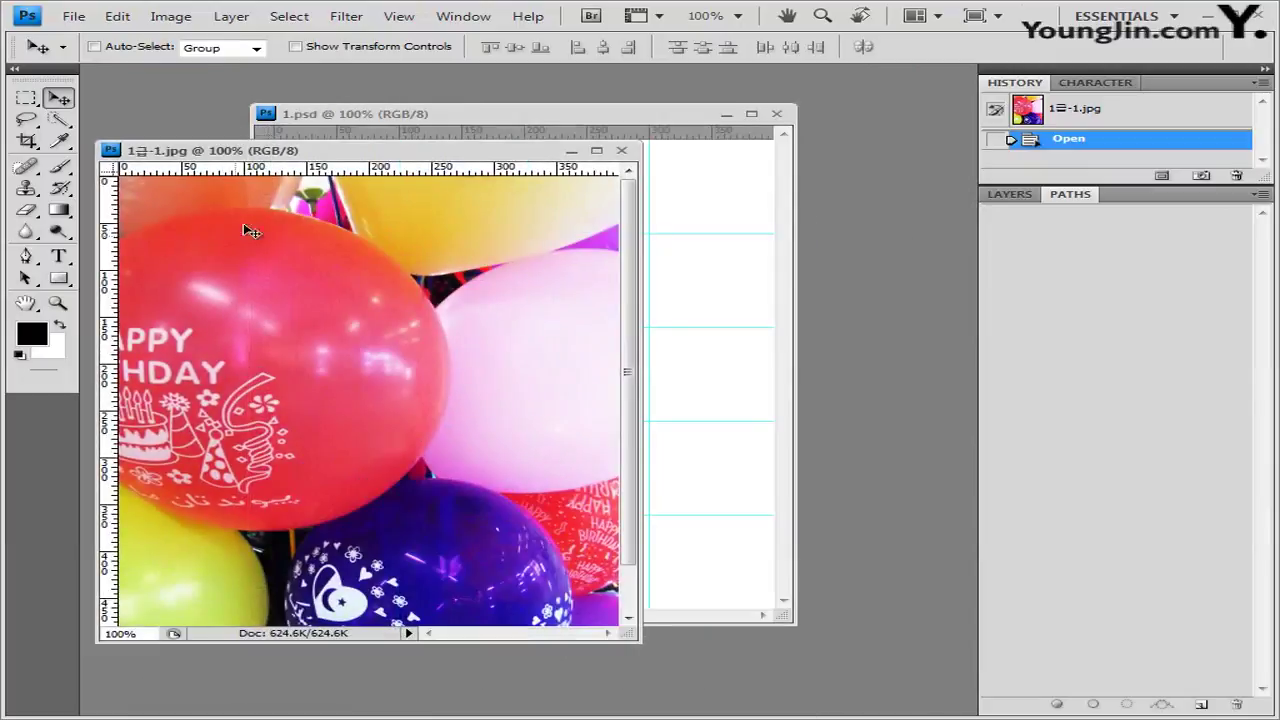
Copy the entire 1급-1.jpg image, close that file and paste the copy into 1.psd.
key("ctrl+a")
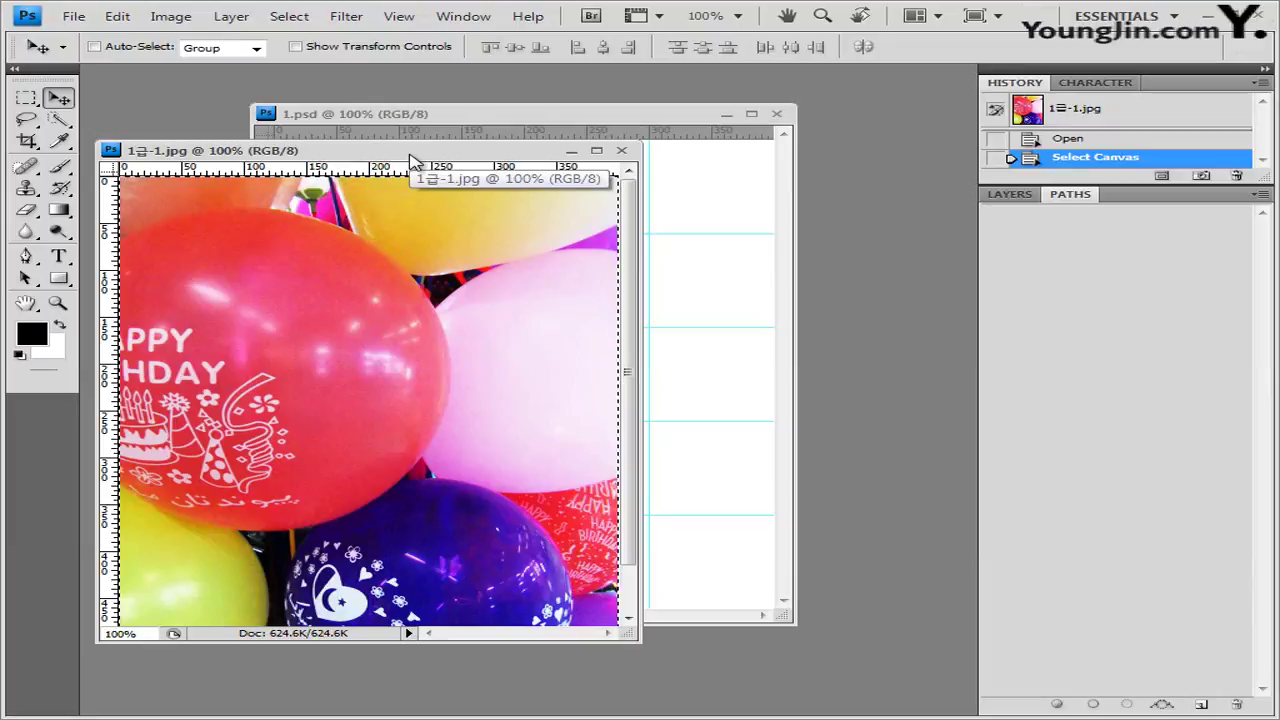
left_click_drag(409, 155, 421, 180)
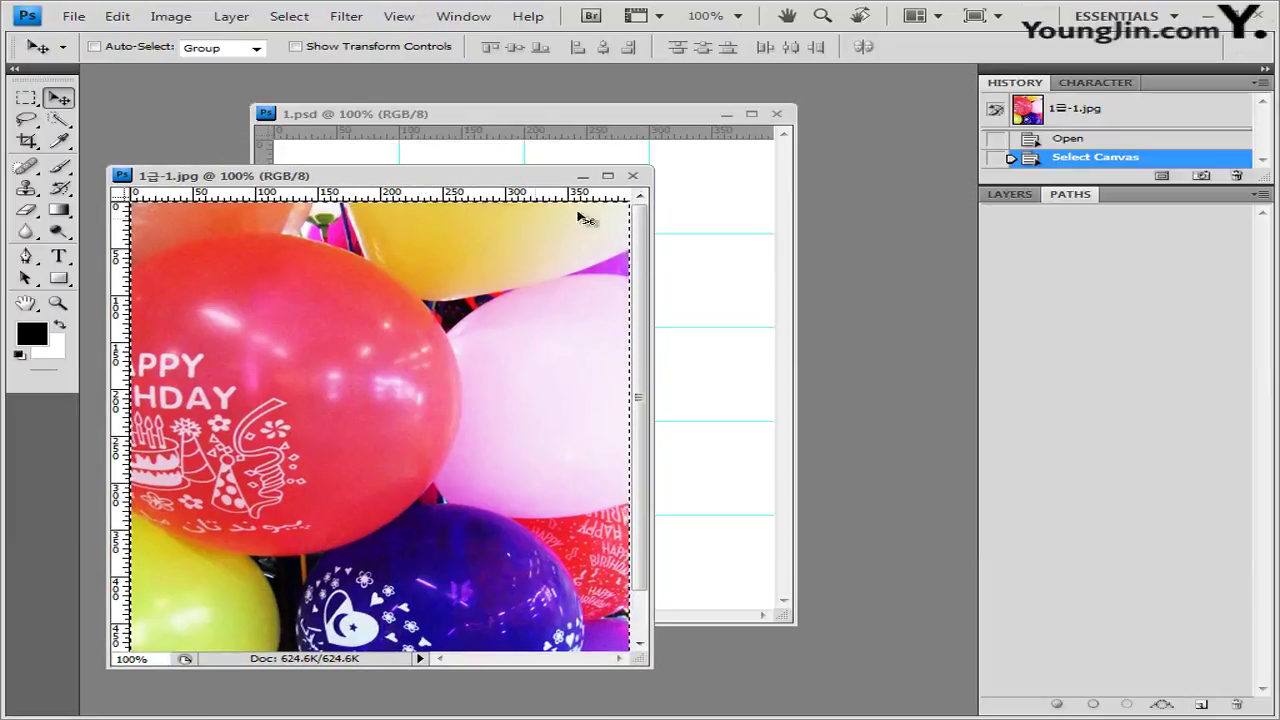
left_click(635, 177)
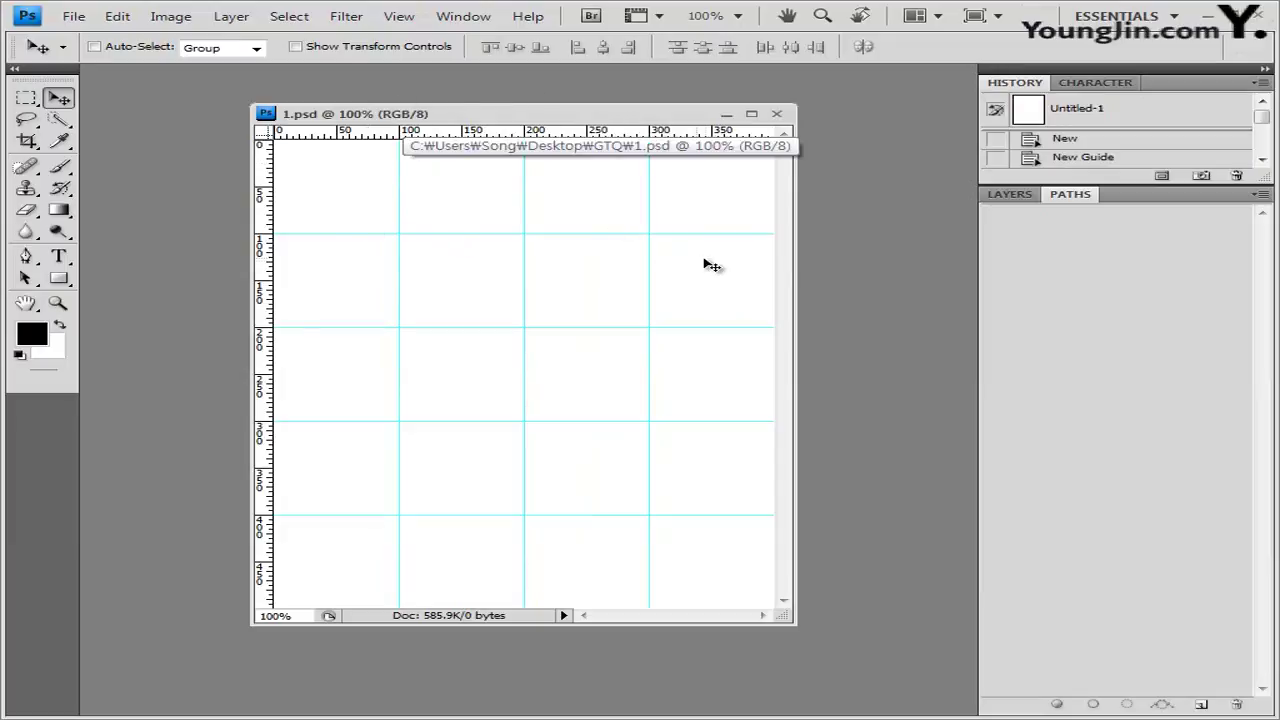
key("ctrl+v")
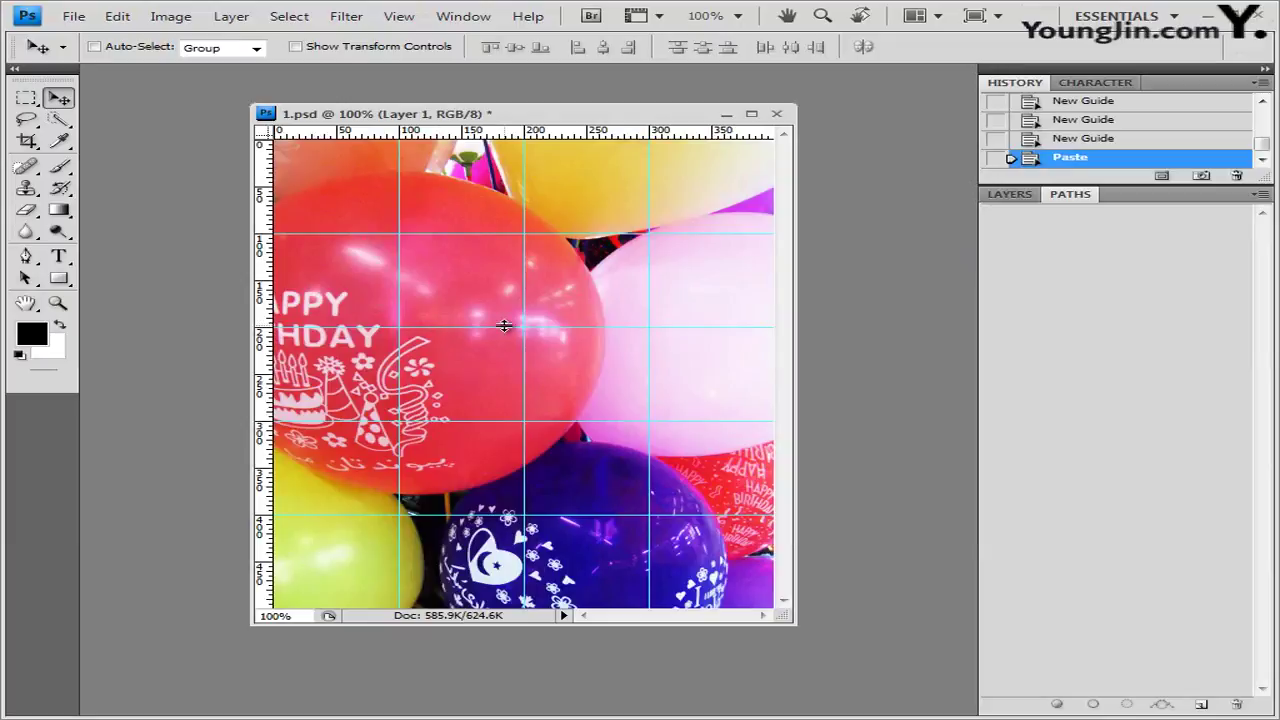
Apply the Film Grain filter to the pasted balloon layer with Grain 4, Highlight Area 0 and Intensity 10.
left_click(361, 26)
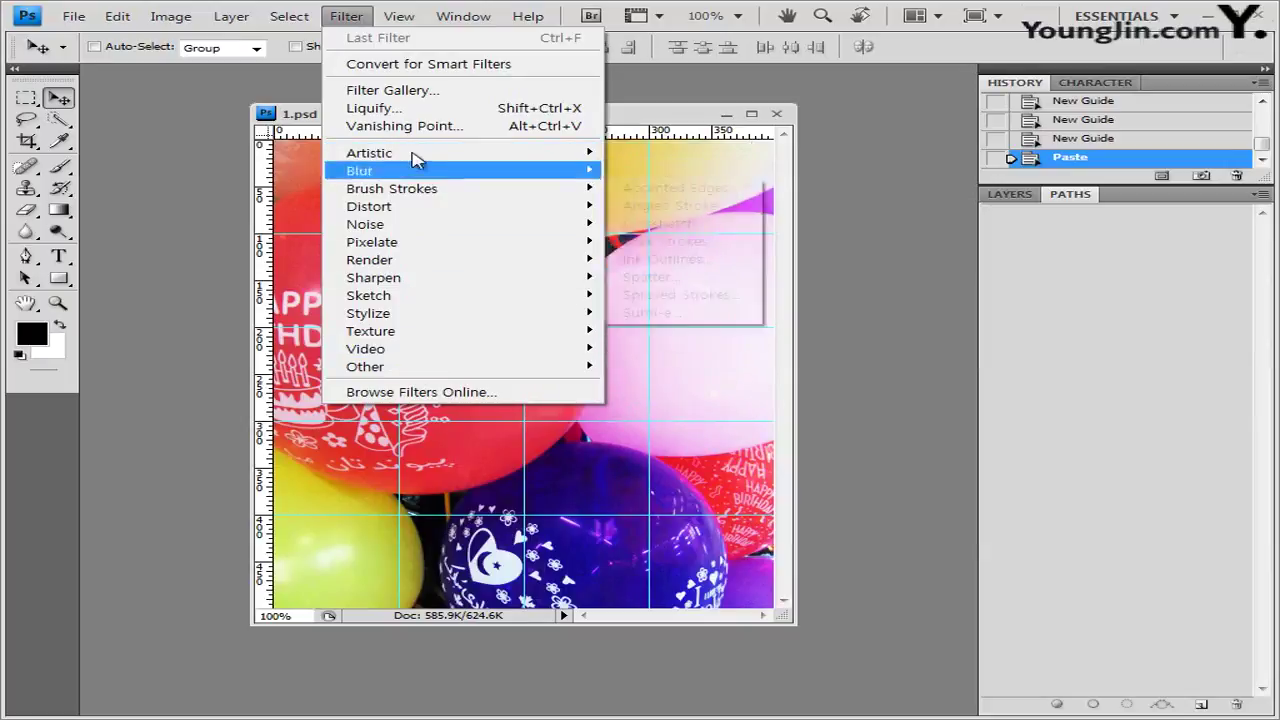
mouse_move(418, 153)
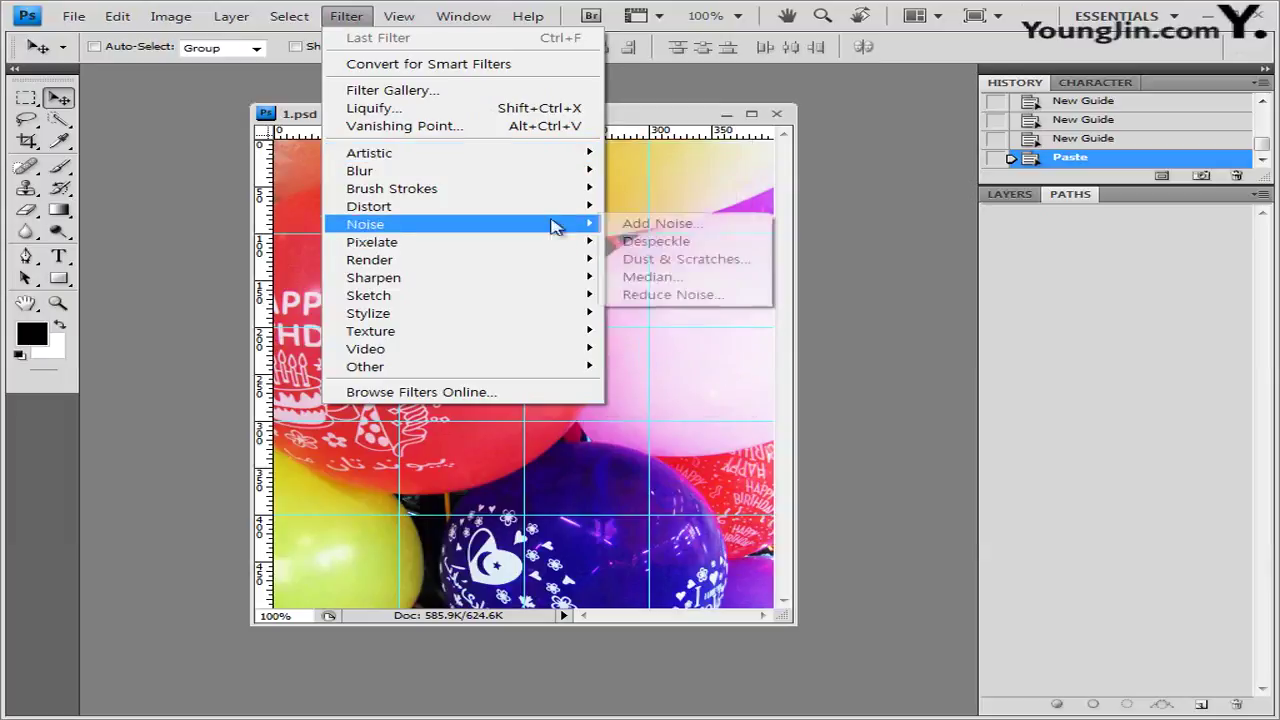
mouse_move(530, 171)
mouse_move(565, 153)
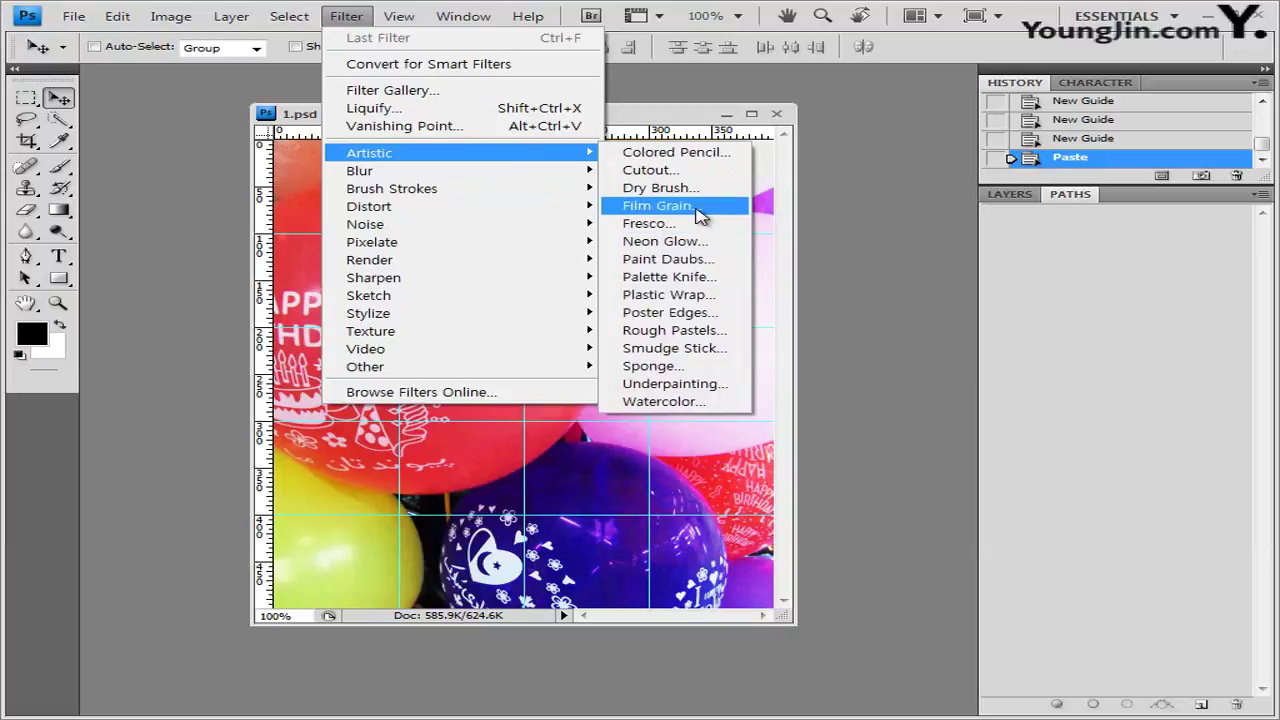
left_click(700, 215)
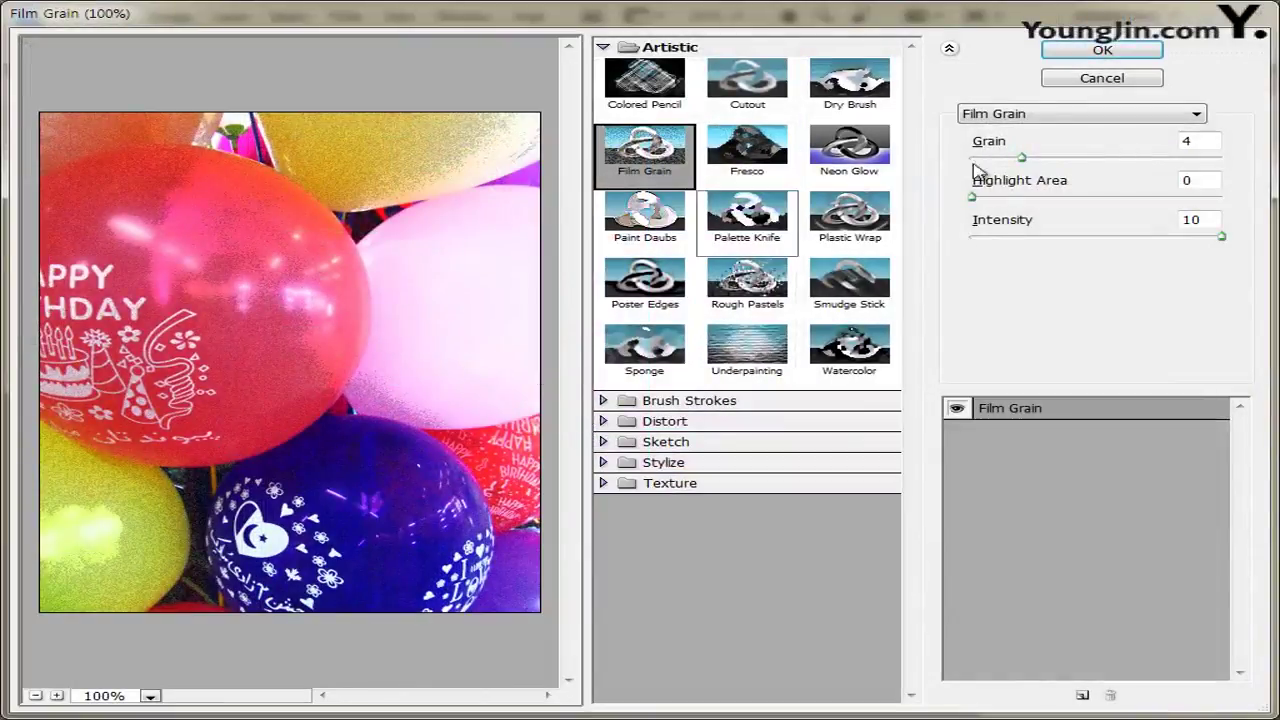
left_click(1125, 55)
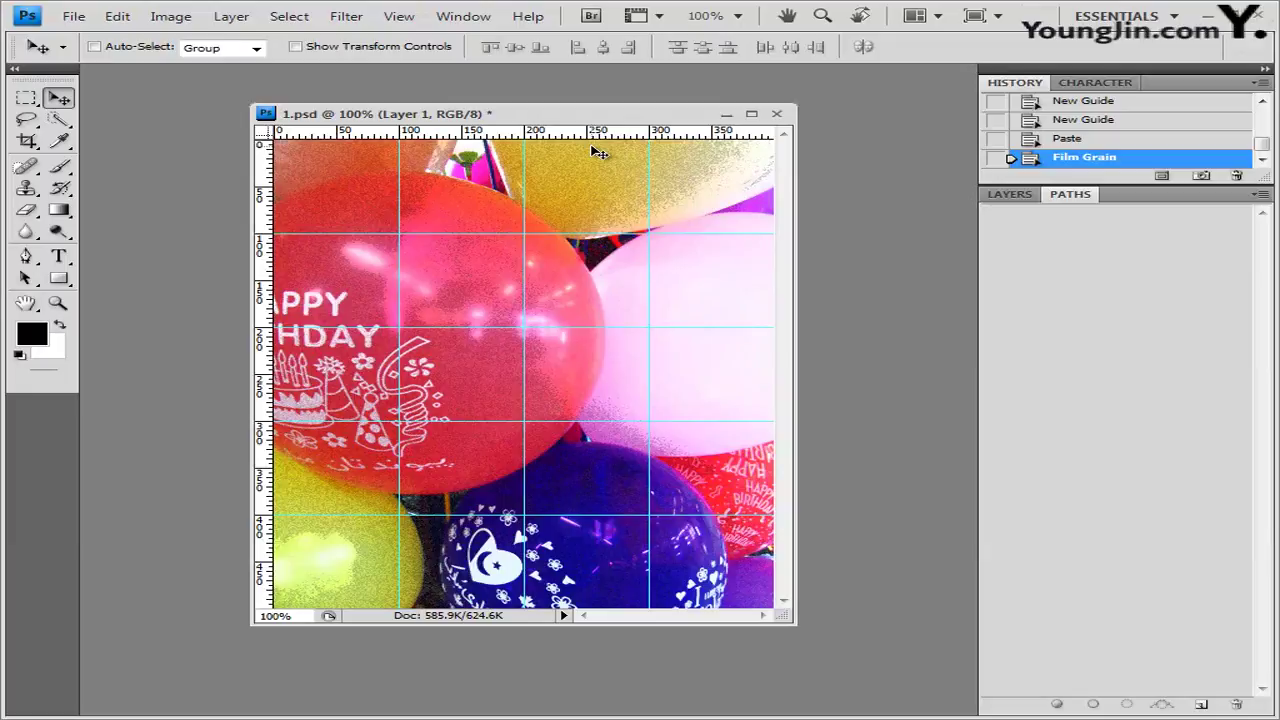
Draw a diagonal band shape layer with the Pen tool, from about 255–315 px along the canvas top to about 80–150 px down the right edge.
left_click(29, 256)
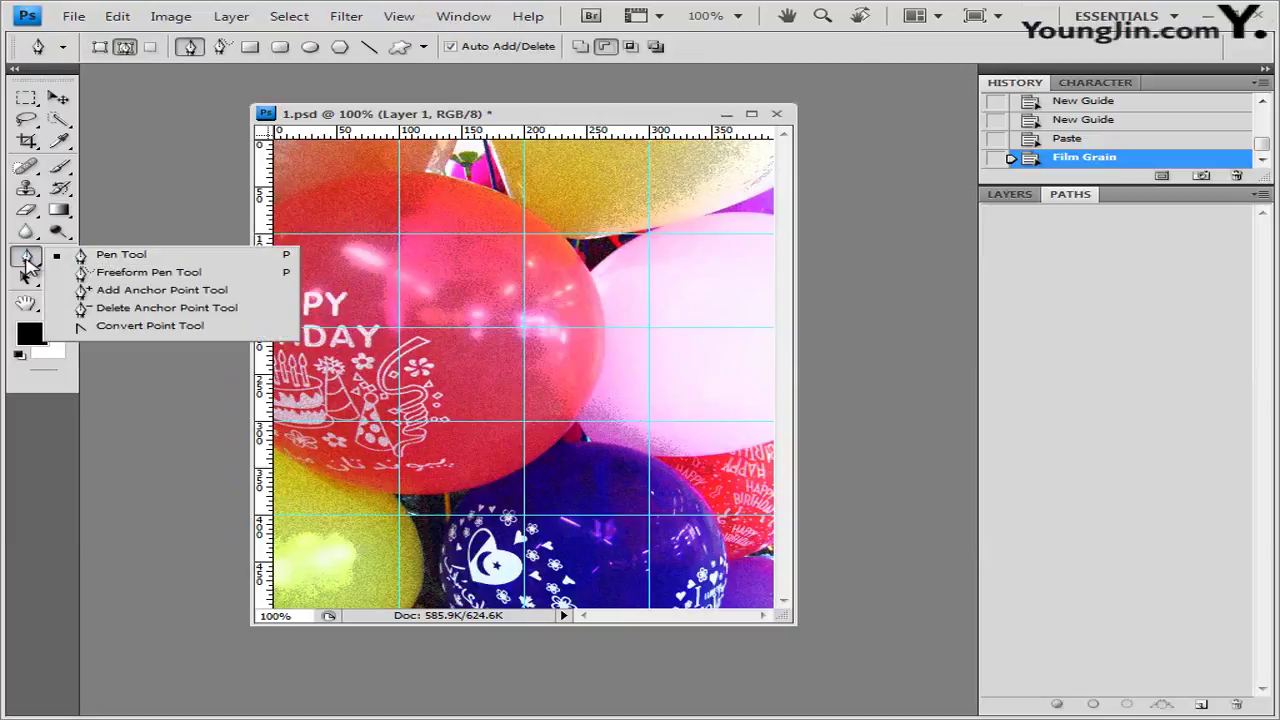
left_click(29, 262)
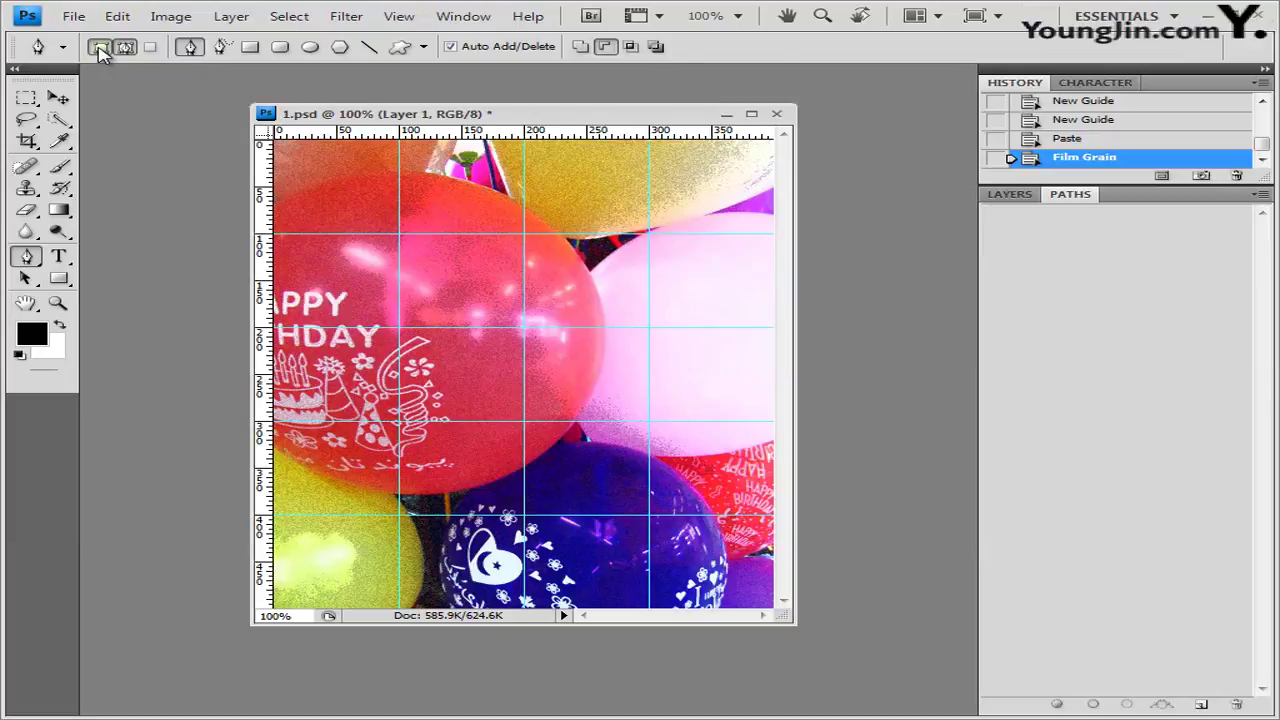
left_click(100, 48)
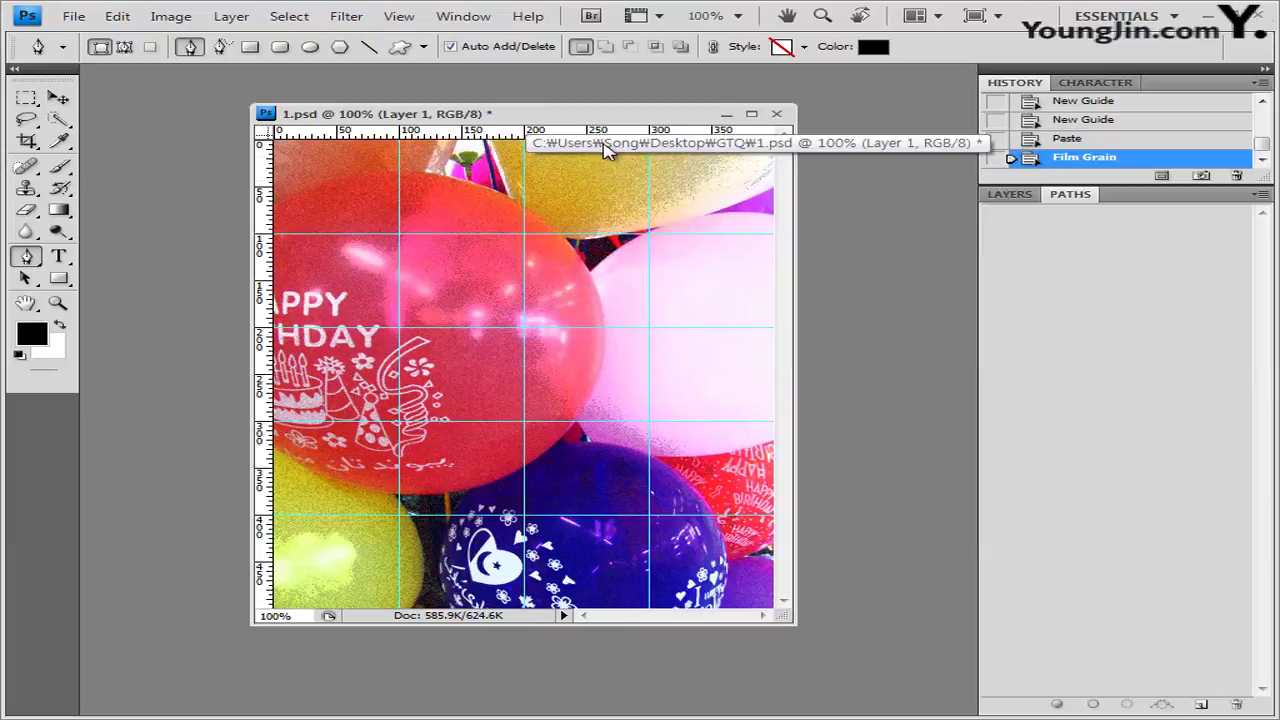
left_click_drag(694, 114, 676, 111)
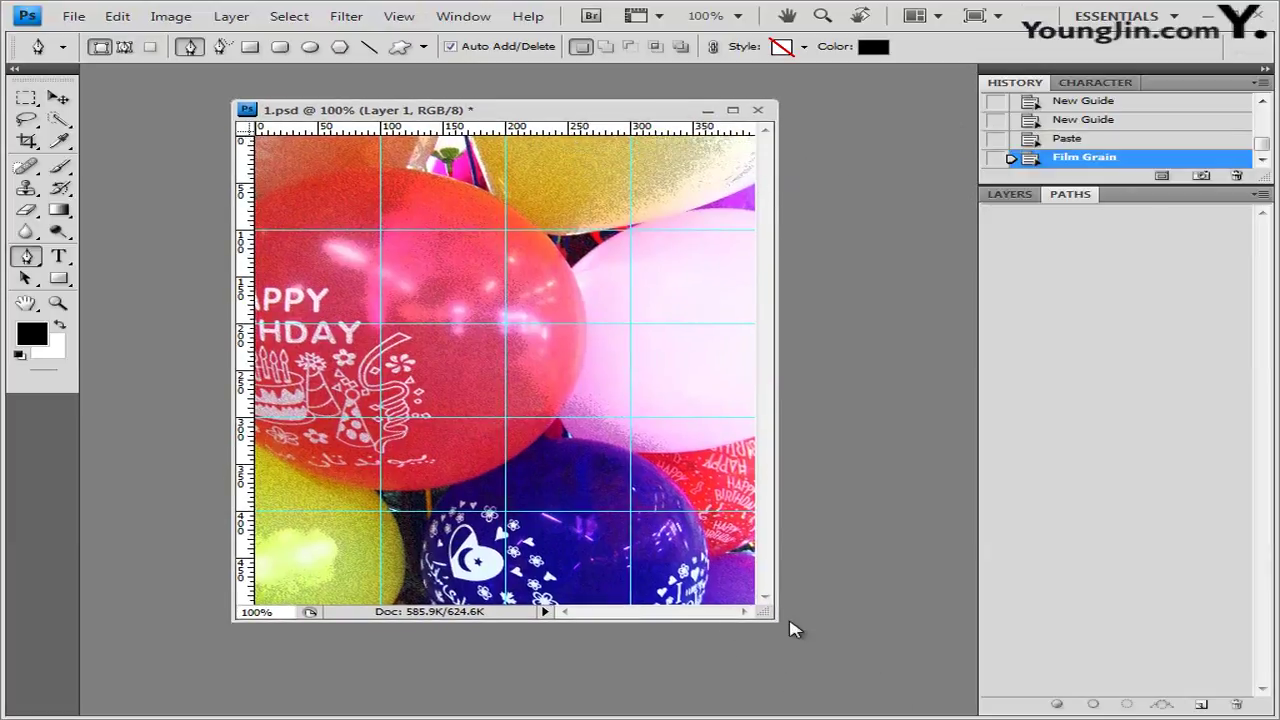
left_click_drag(776, 619, 785, 648)
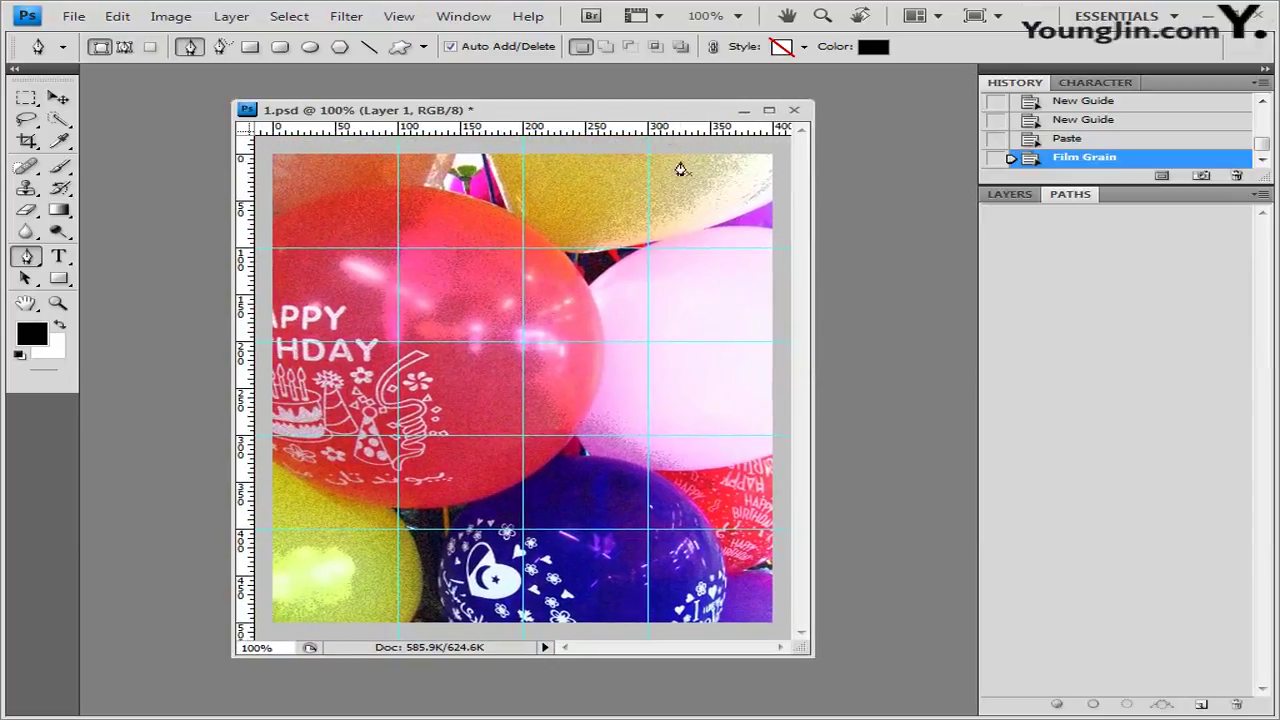
left_click(591, 156)
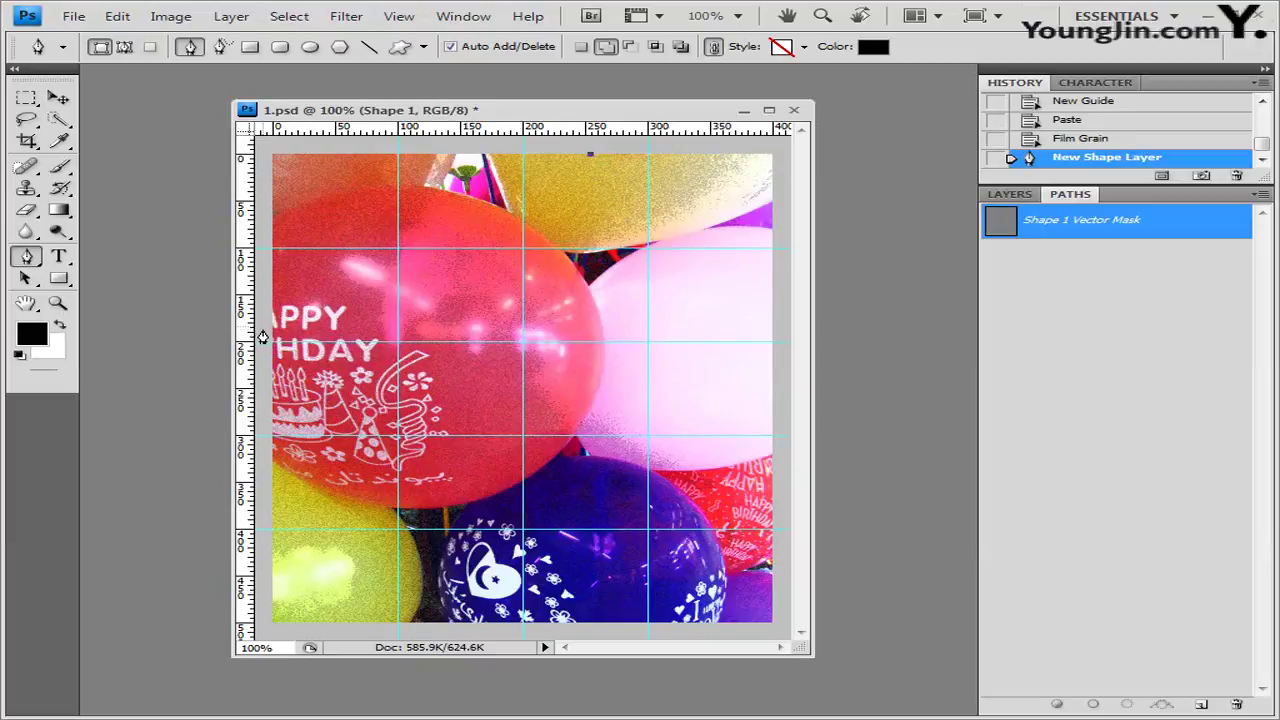
left_click(772, 295)
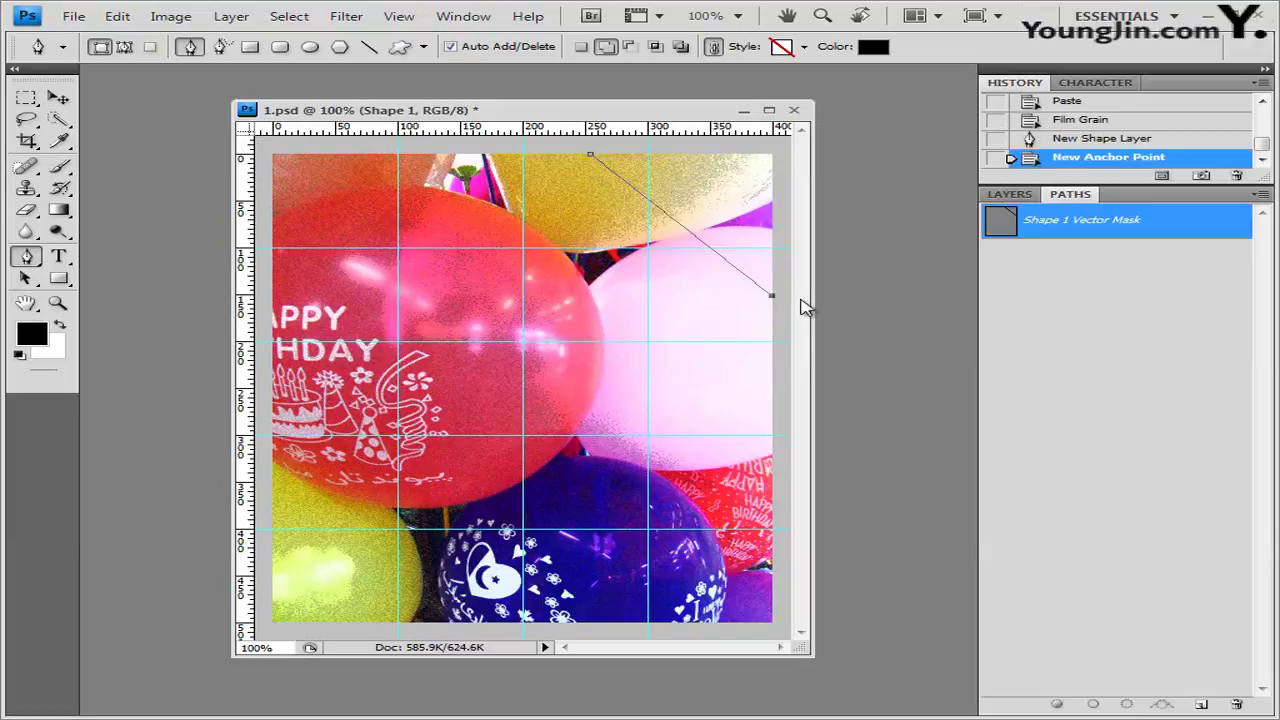
left_click(771, 236)
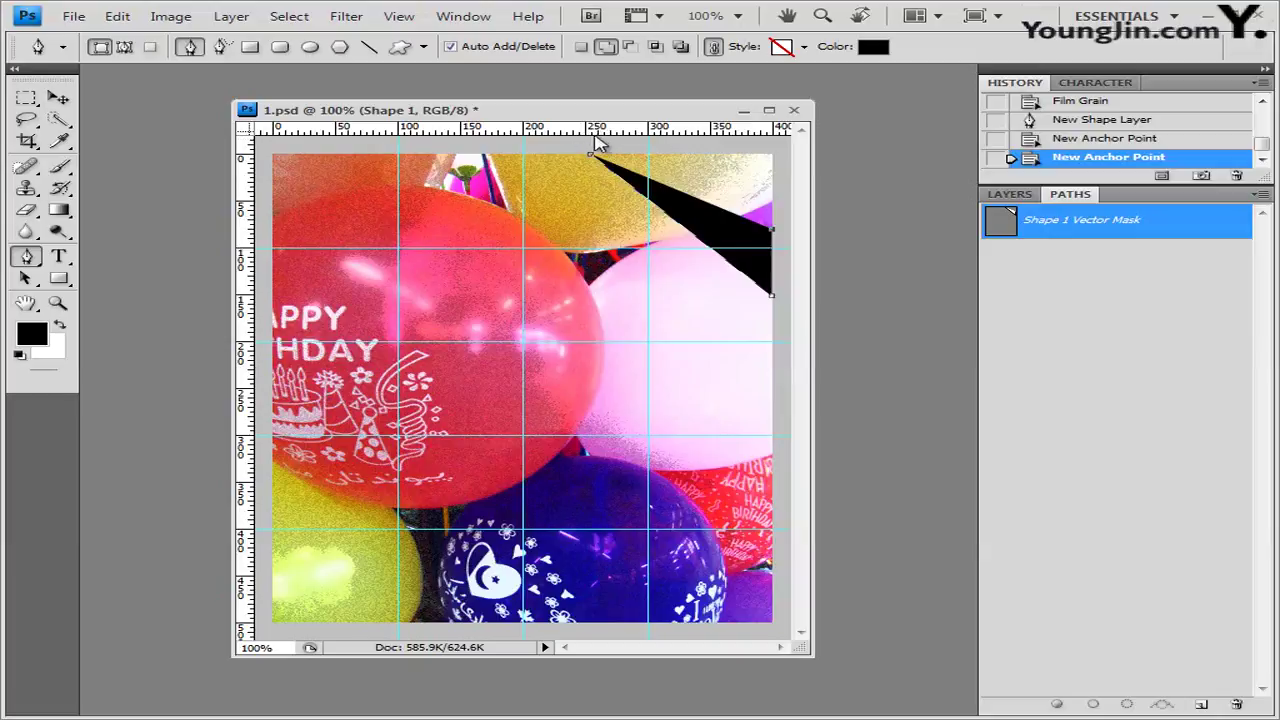
left_click(666, 157)
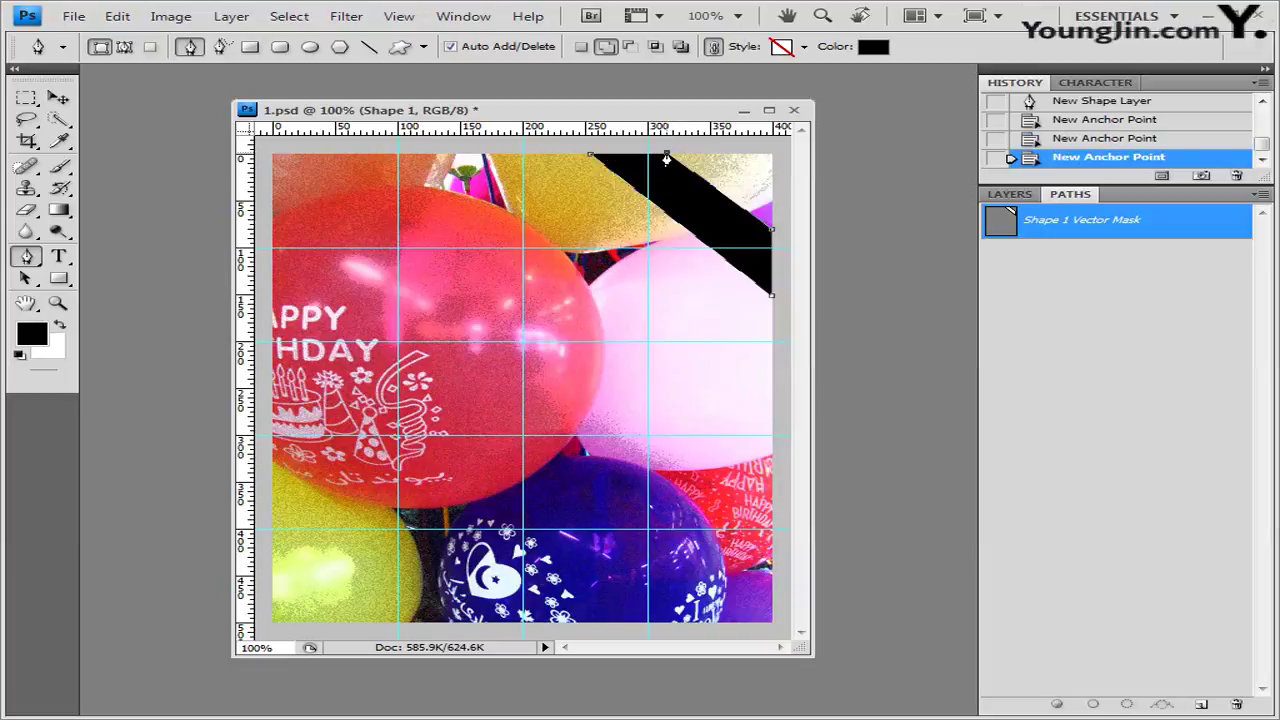
left_click(590, 160)
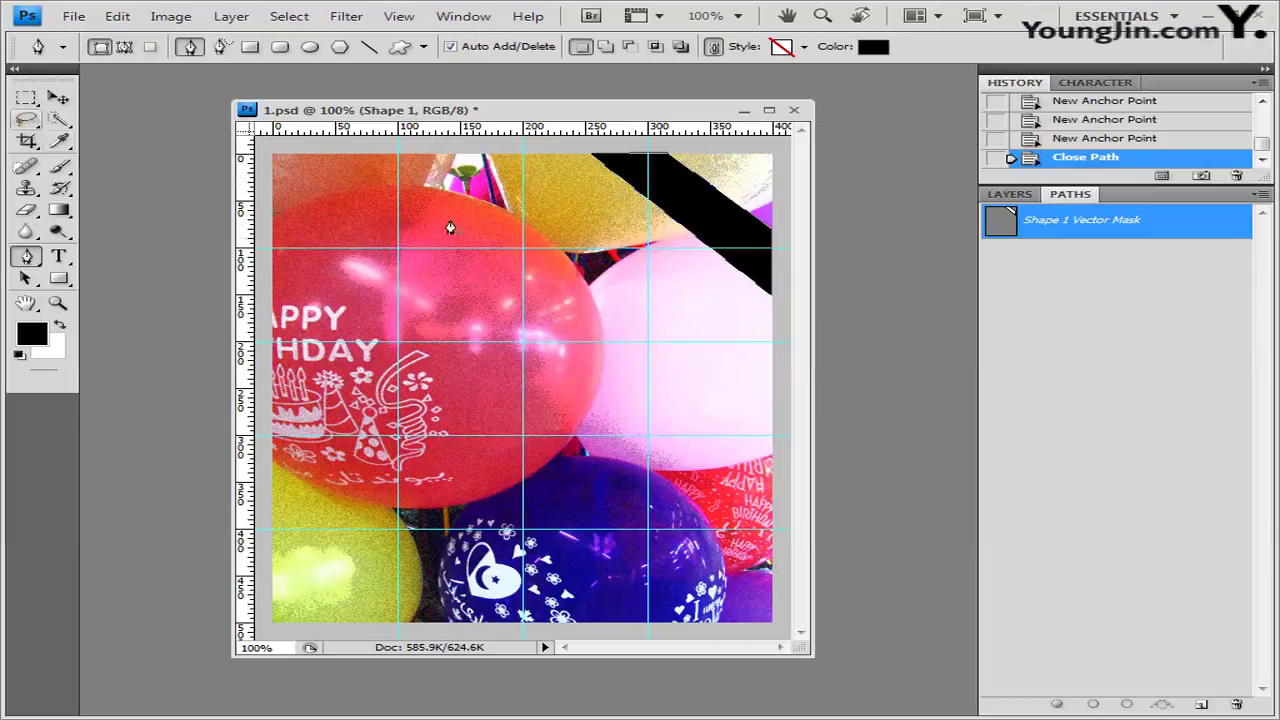
Set the band shape's fill color to red ff0000 (R 255) and apply Default Style (None).
left_click(873, 47)
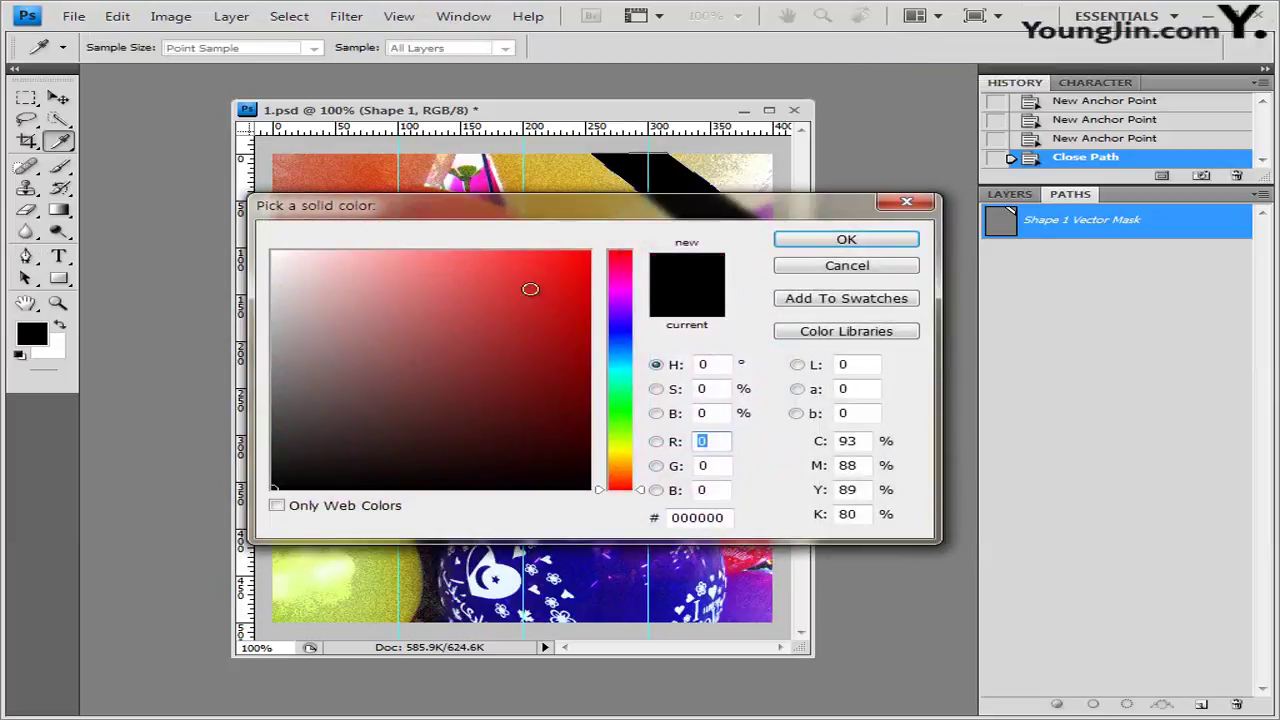
type("255")
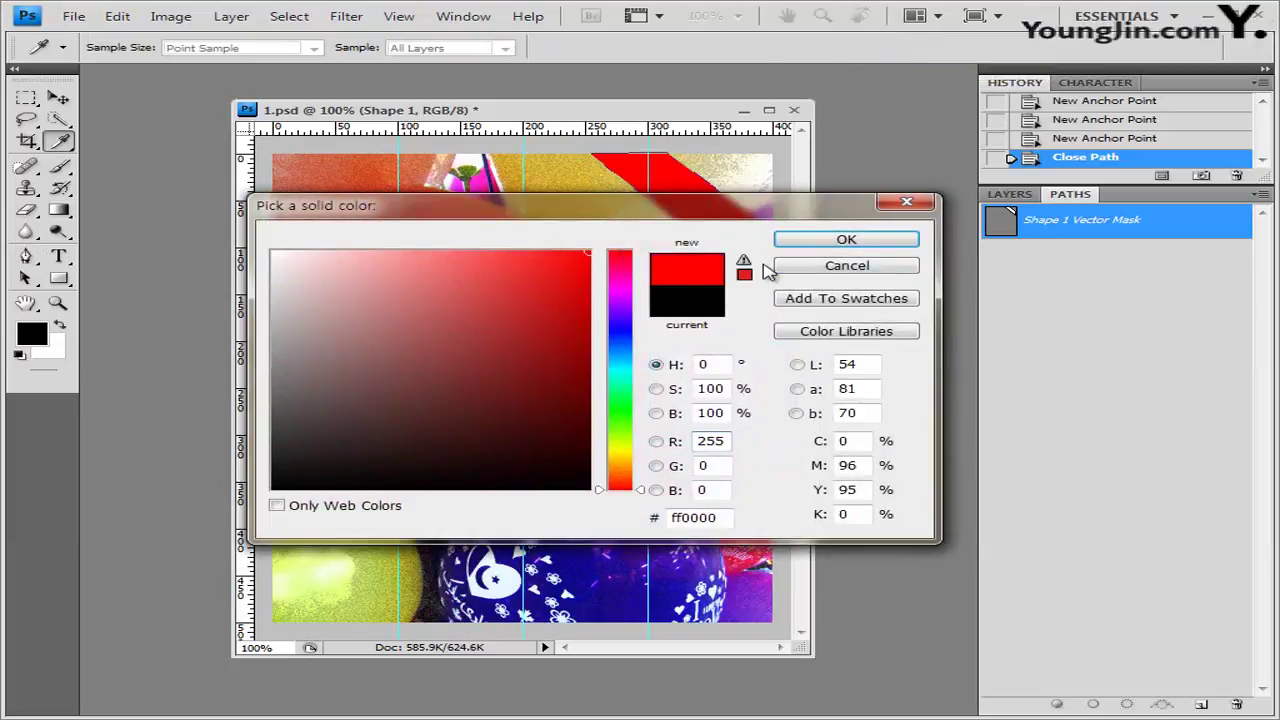
left_click(847, 241)
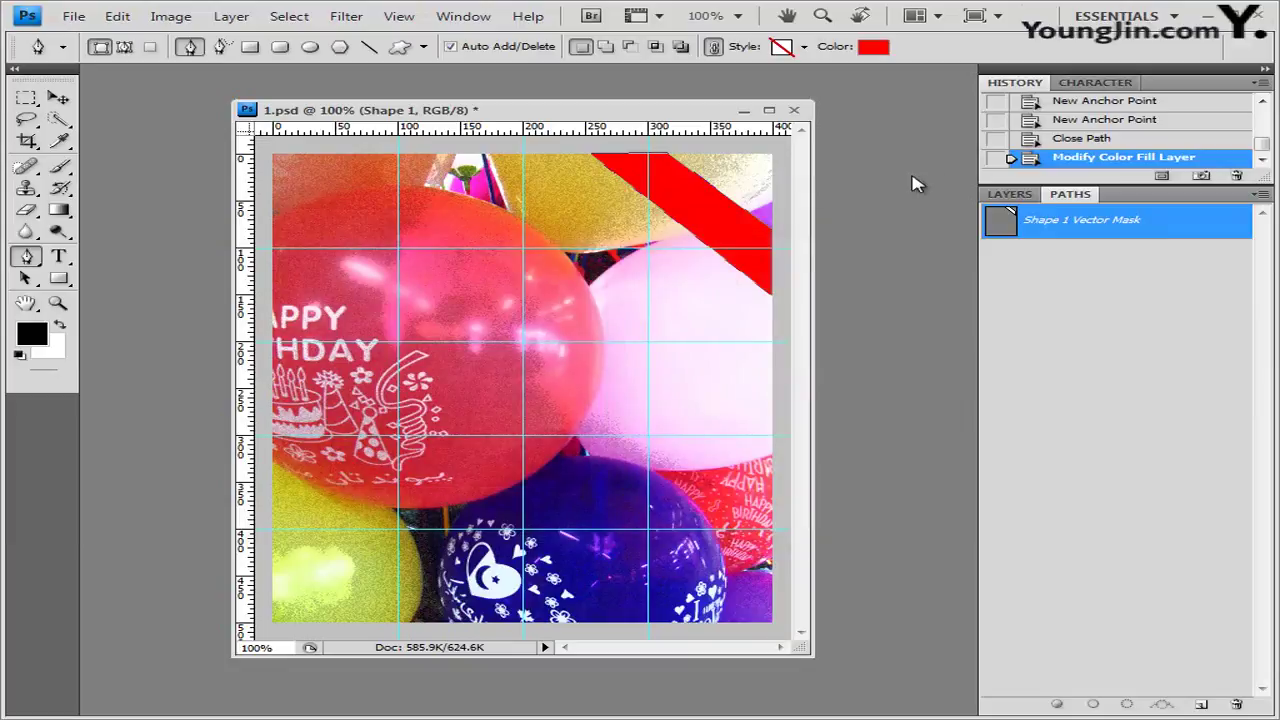
left_click(878, 47)
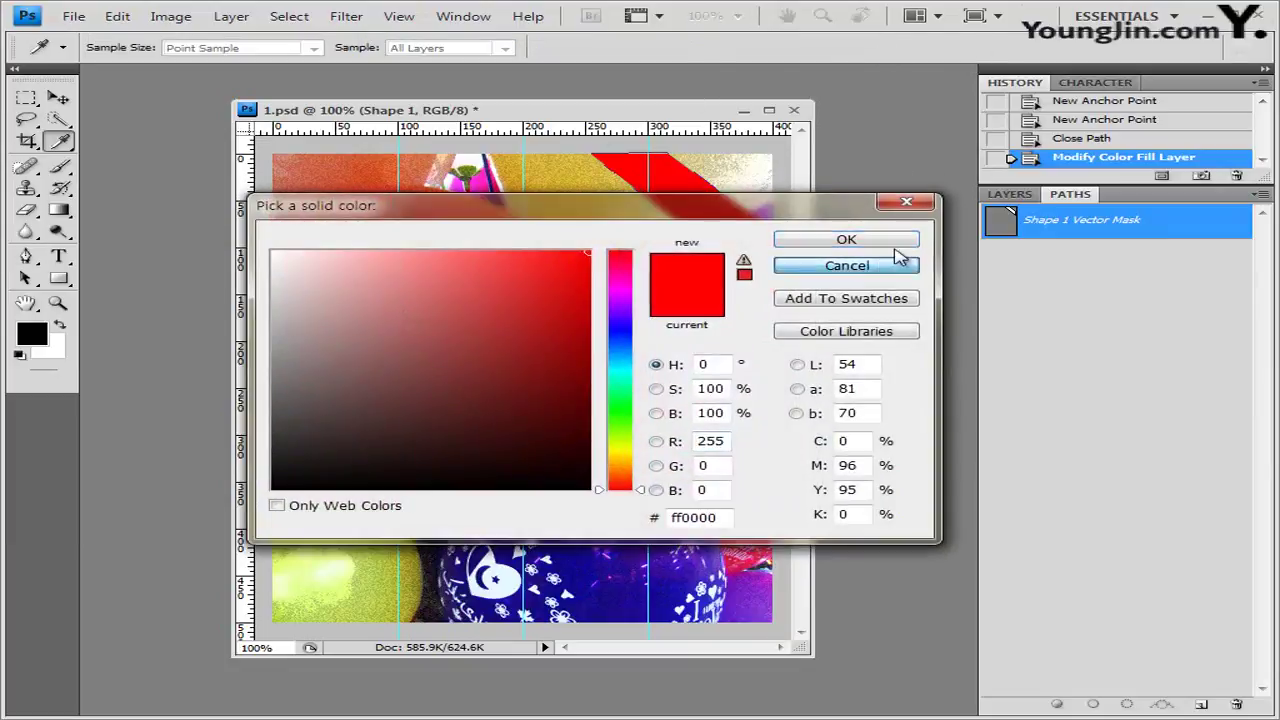
left_click(897, 262)
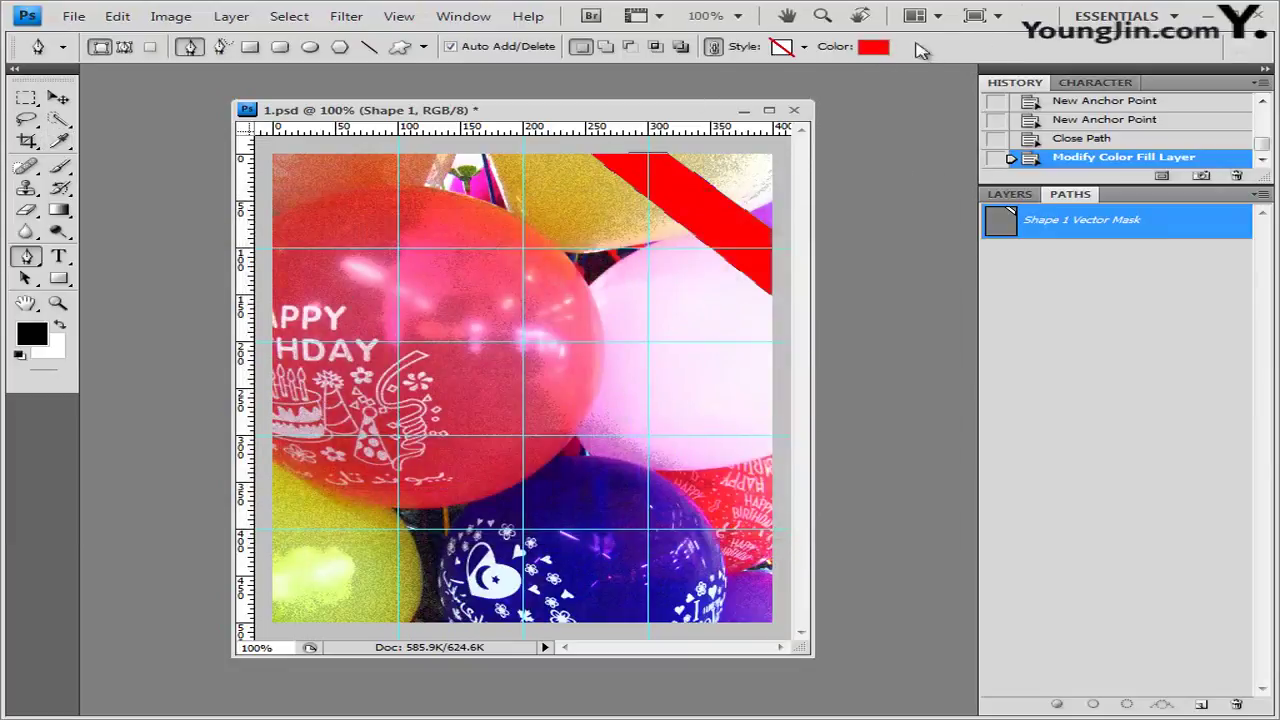
left_click(806, 48)
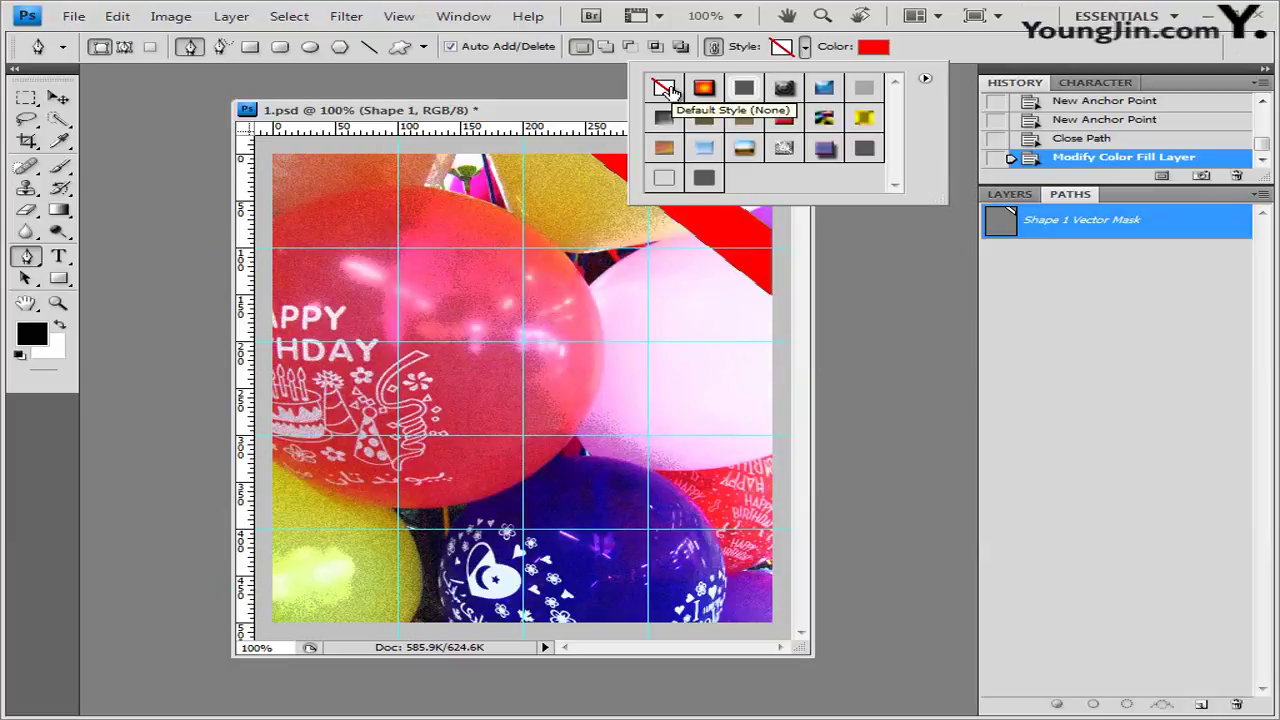
left_click(668, 90)
Bring up the Character settings in place of the history and review which panels are shown, including Layers and Paths.
left_click(1009, 193)
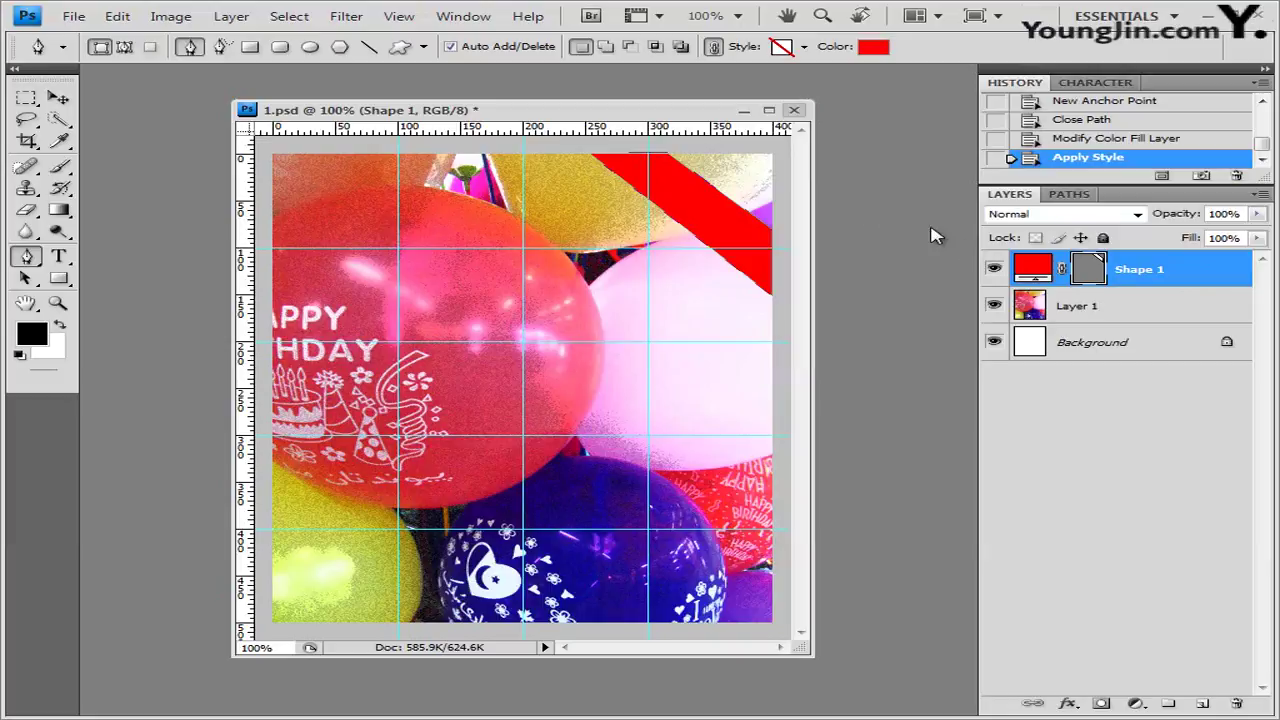
left_click(464, 16)
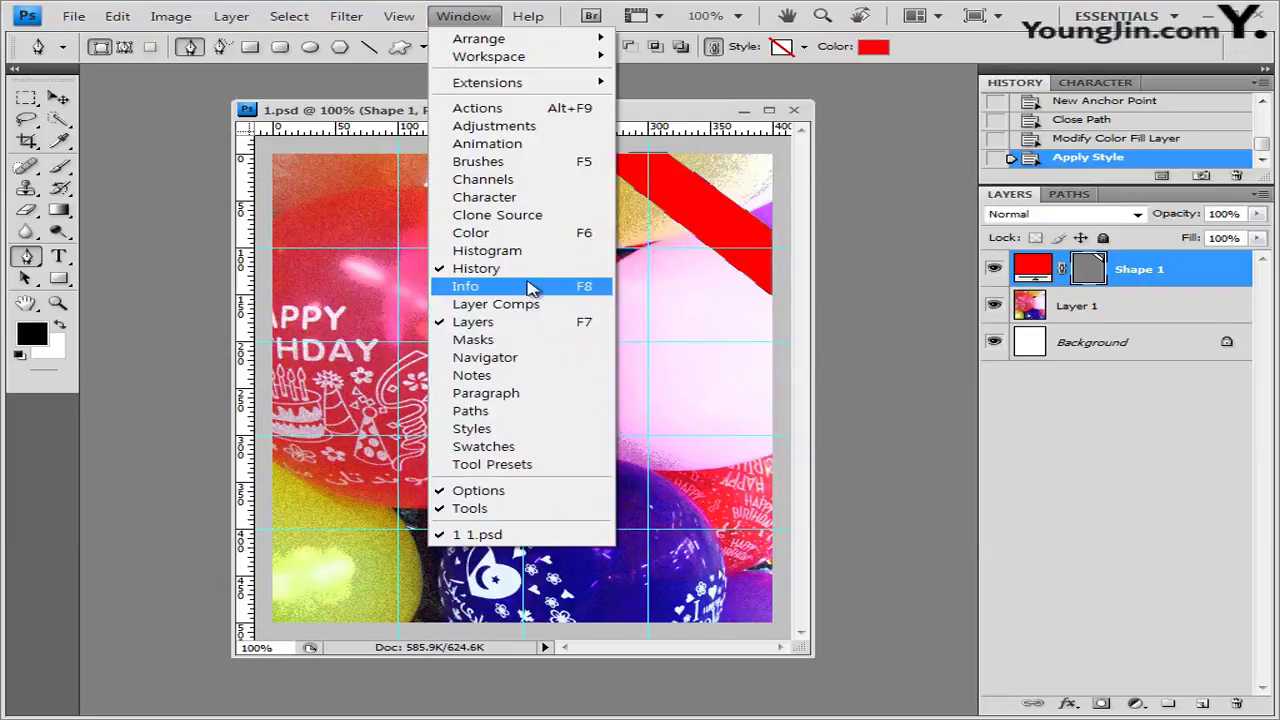
left_click(1114, 85)
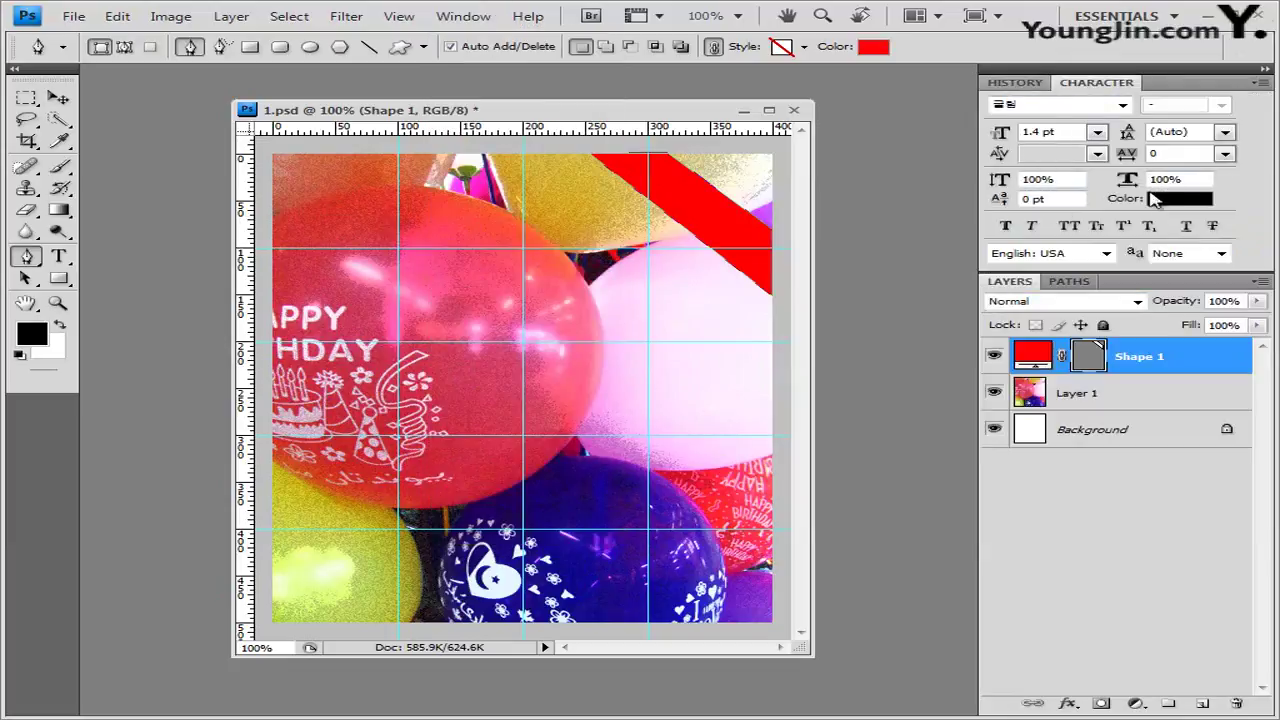
left_click(463, 17)
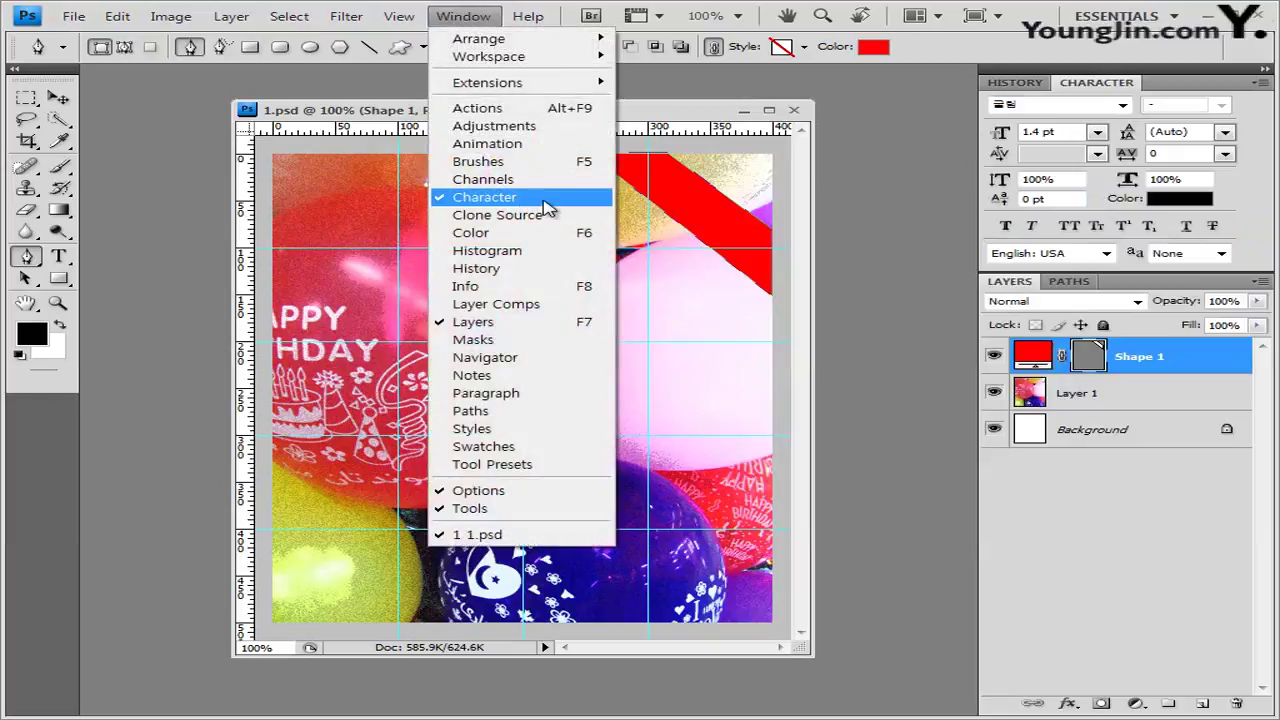
left_click(1068, 281)
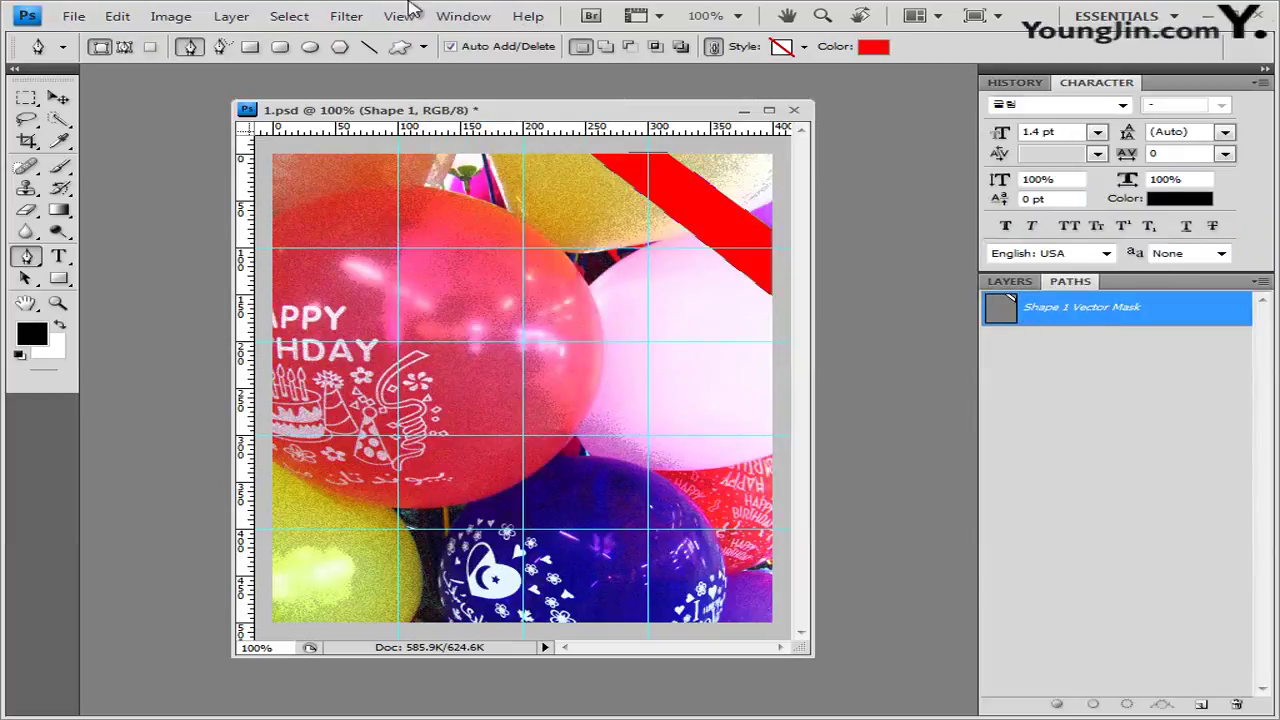
left_click(465, 16)
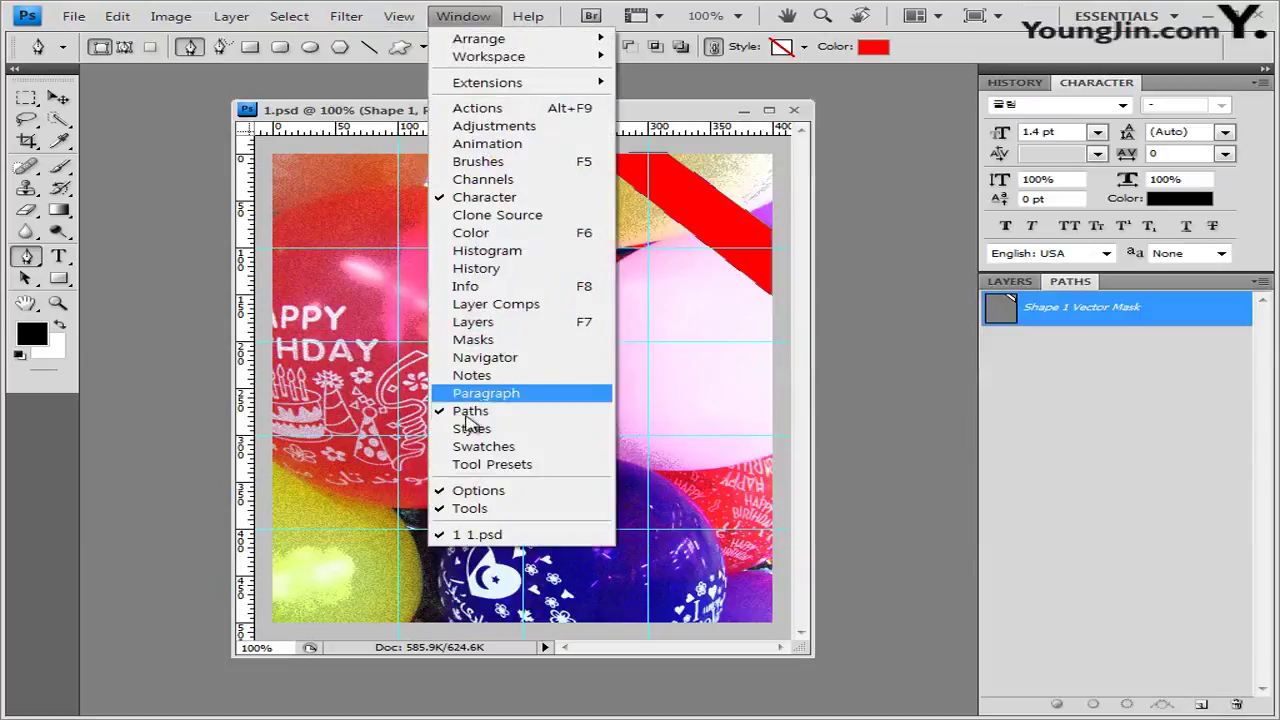
left_click(1126, 284)
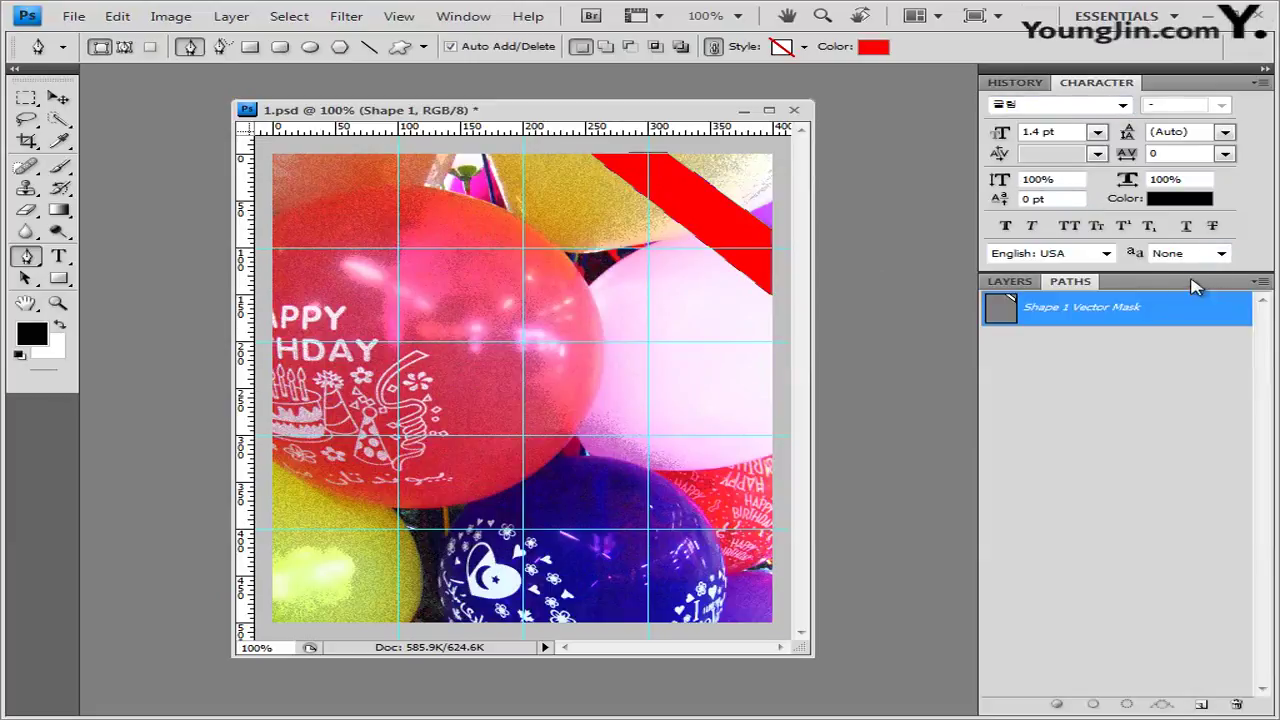
left_click(1010, 281)
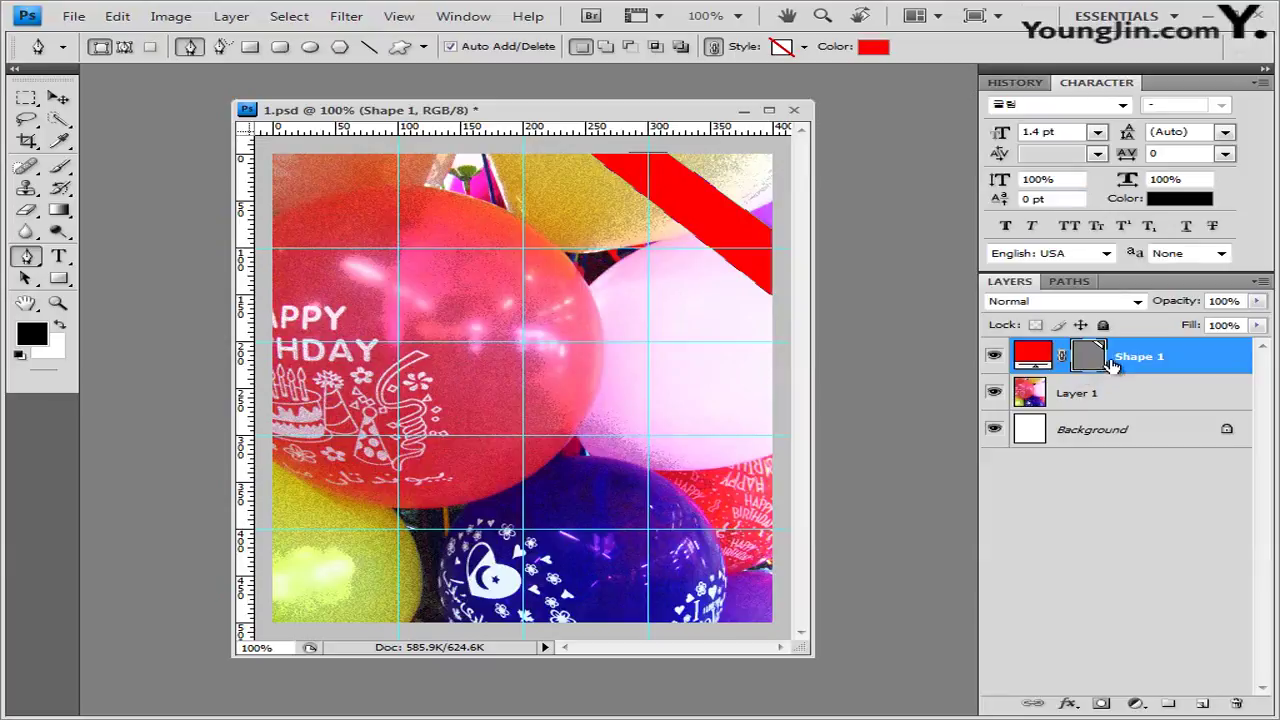
Save the band shape's vector mask as a path named 띠.
left_click(1069, 283)
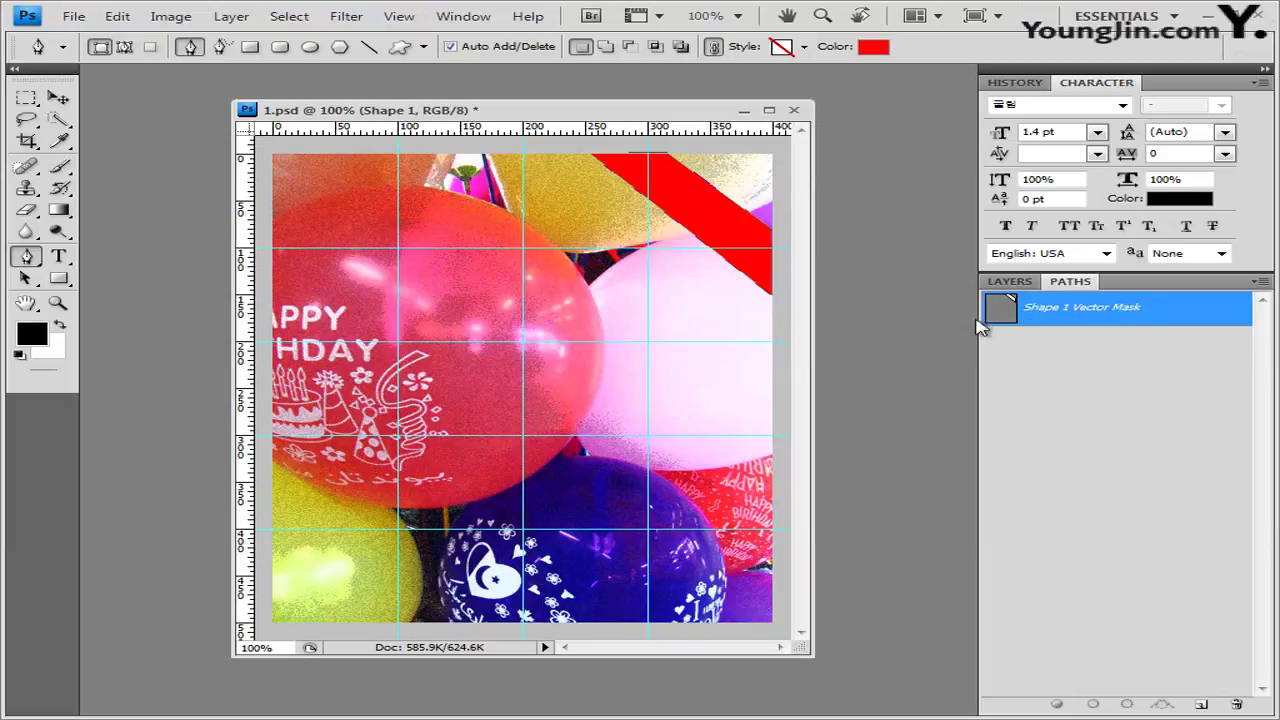
double_click(1083, 317)
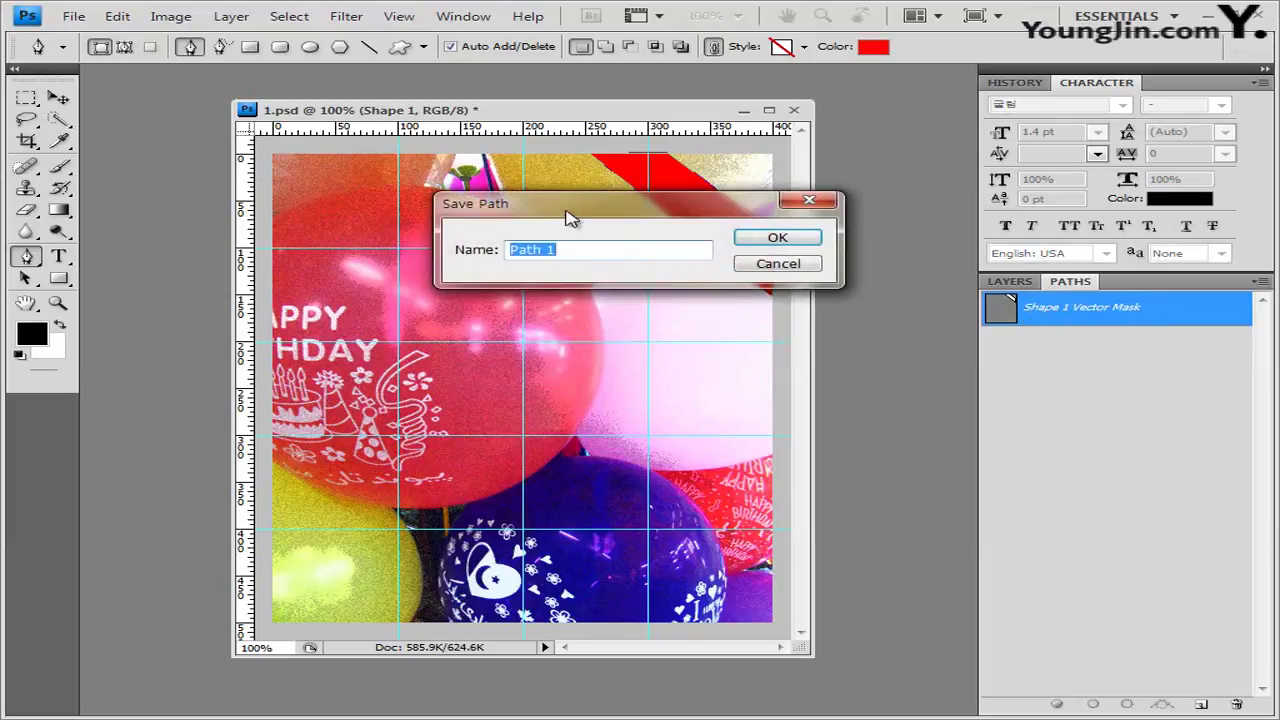
left_click_drag(569, 214, 623, 320)
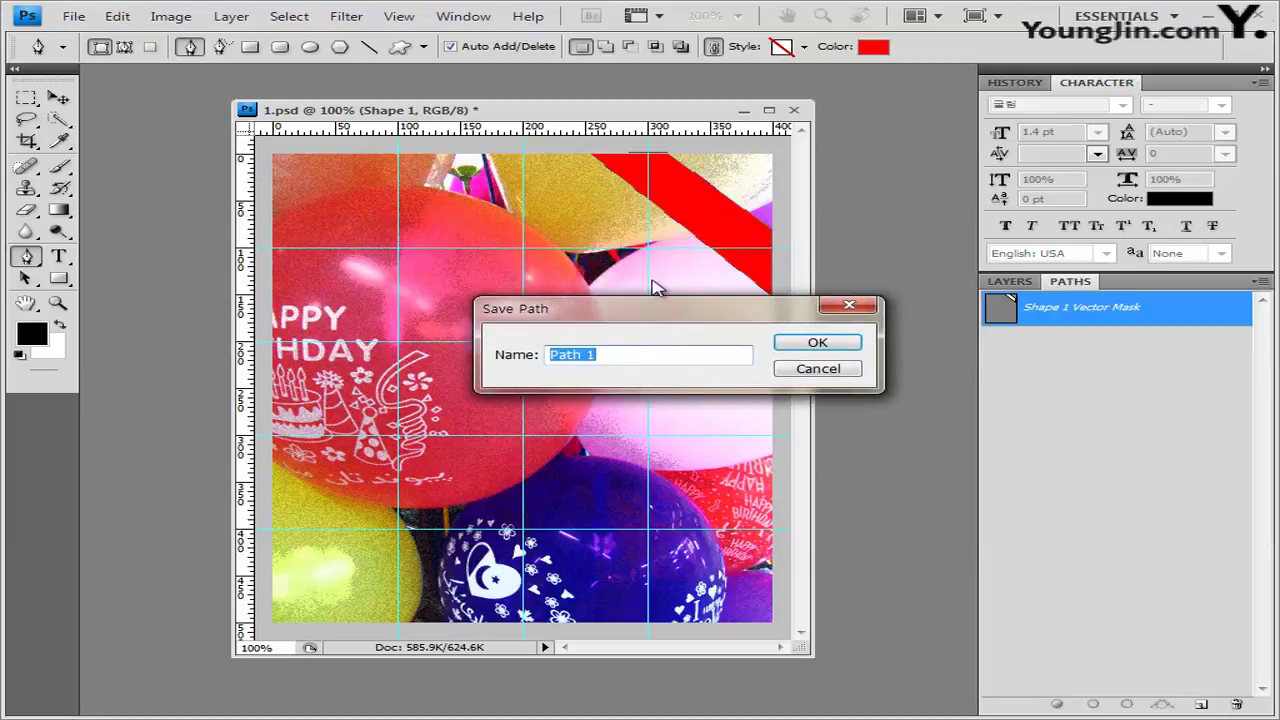
type("ㄸ")
left_click(832, 342)
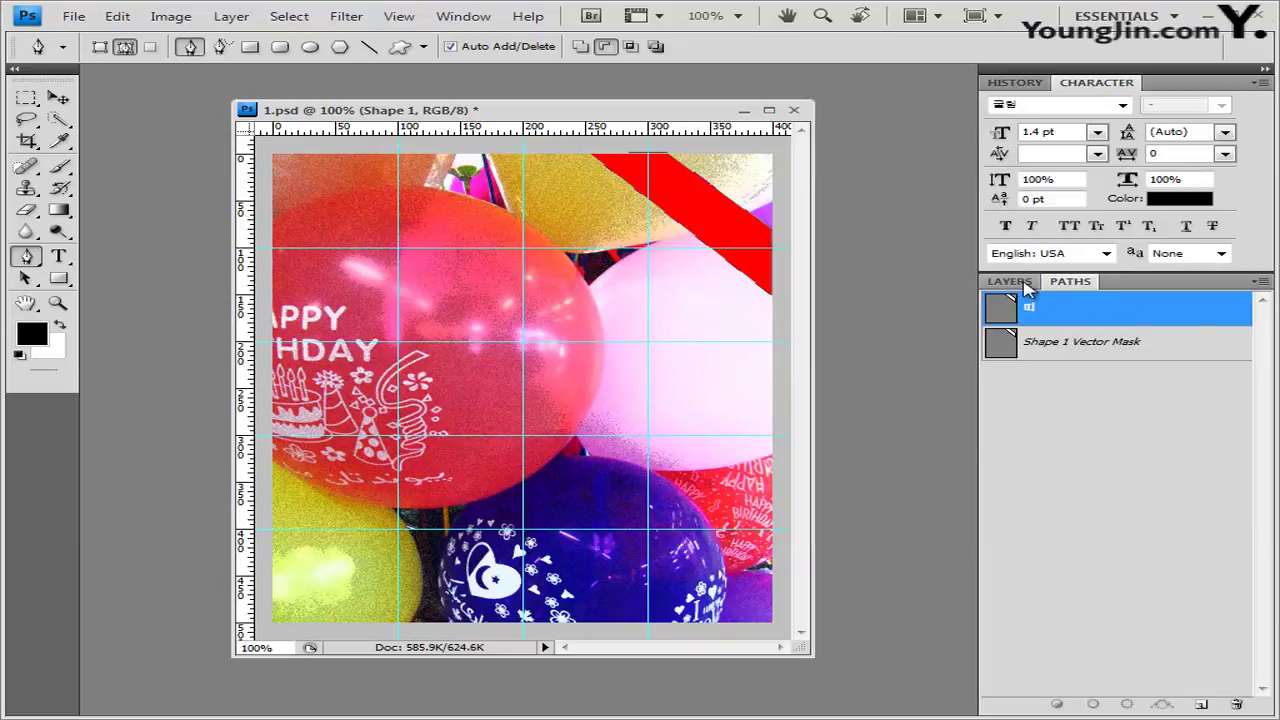
Deselect the saved 띠 path and make Layer 1 the active layer.
left_click(1010, 281)
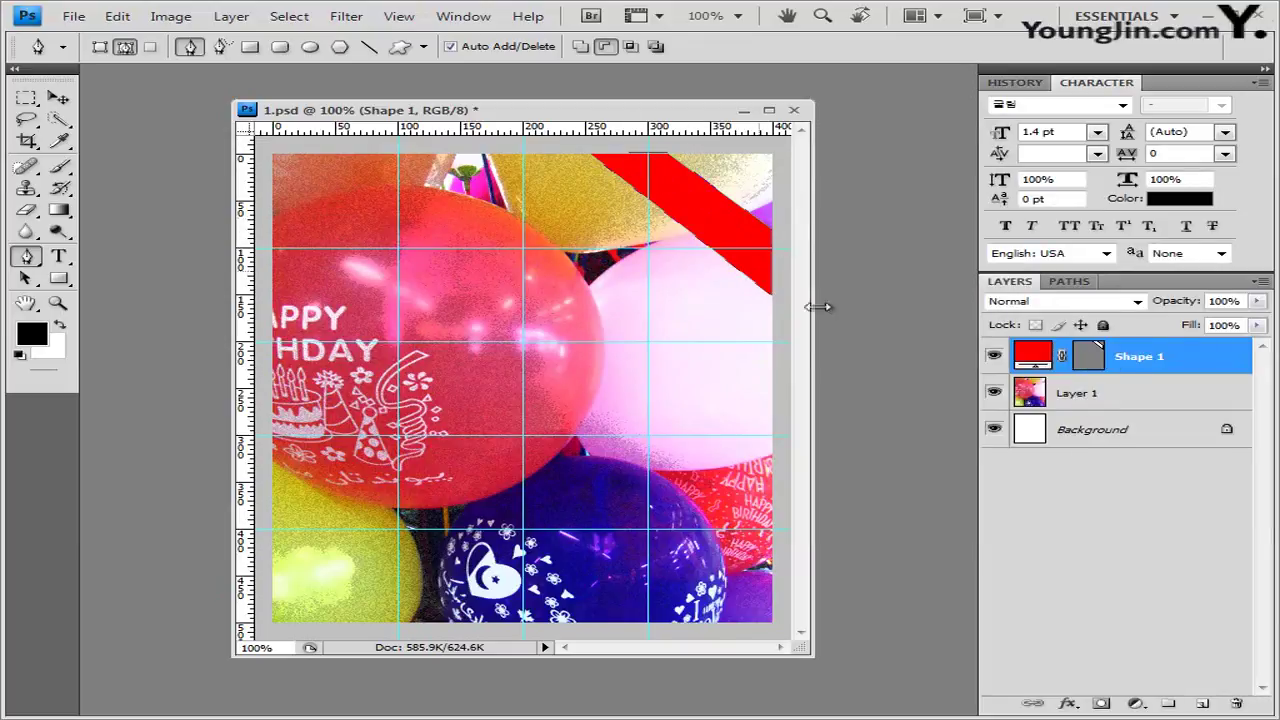
left_click(1117, 395)
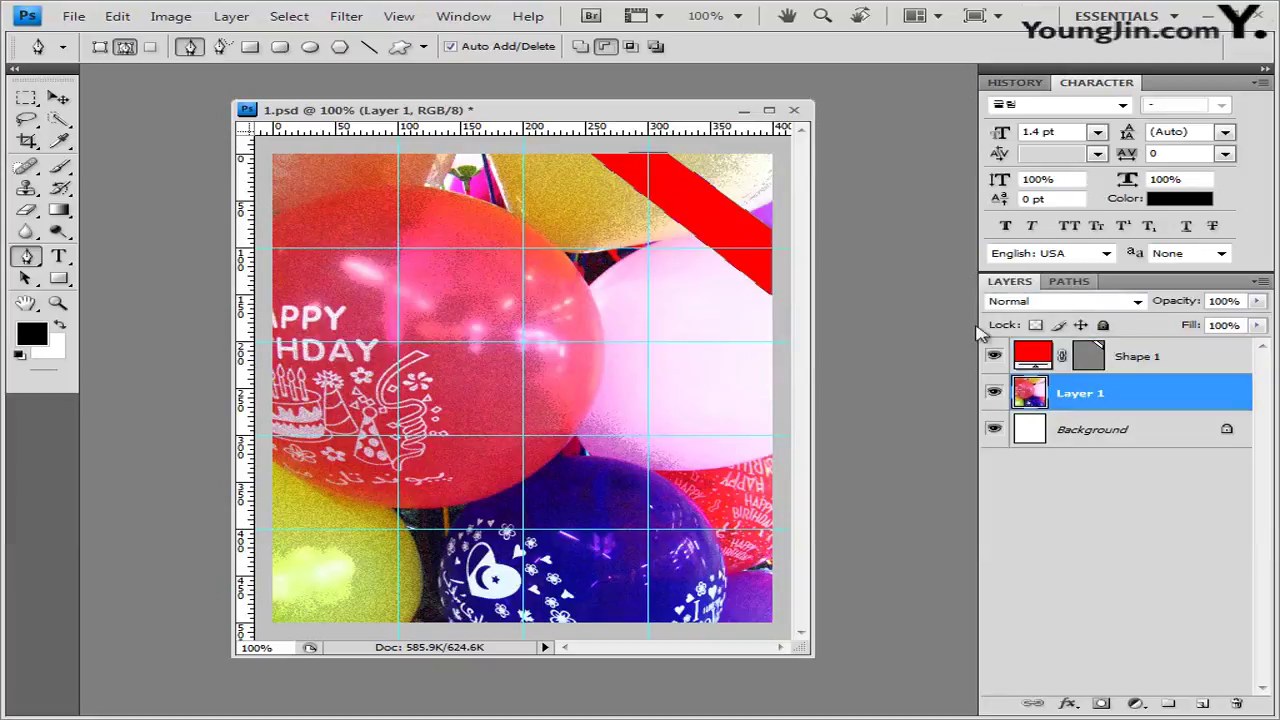
left_click(1078, 281)
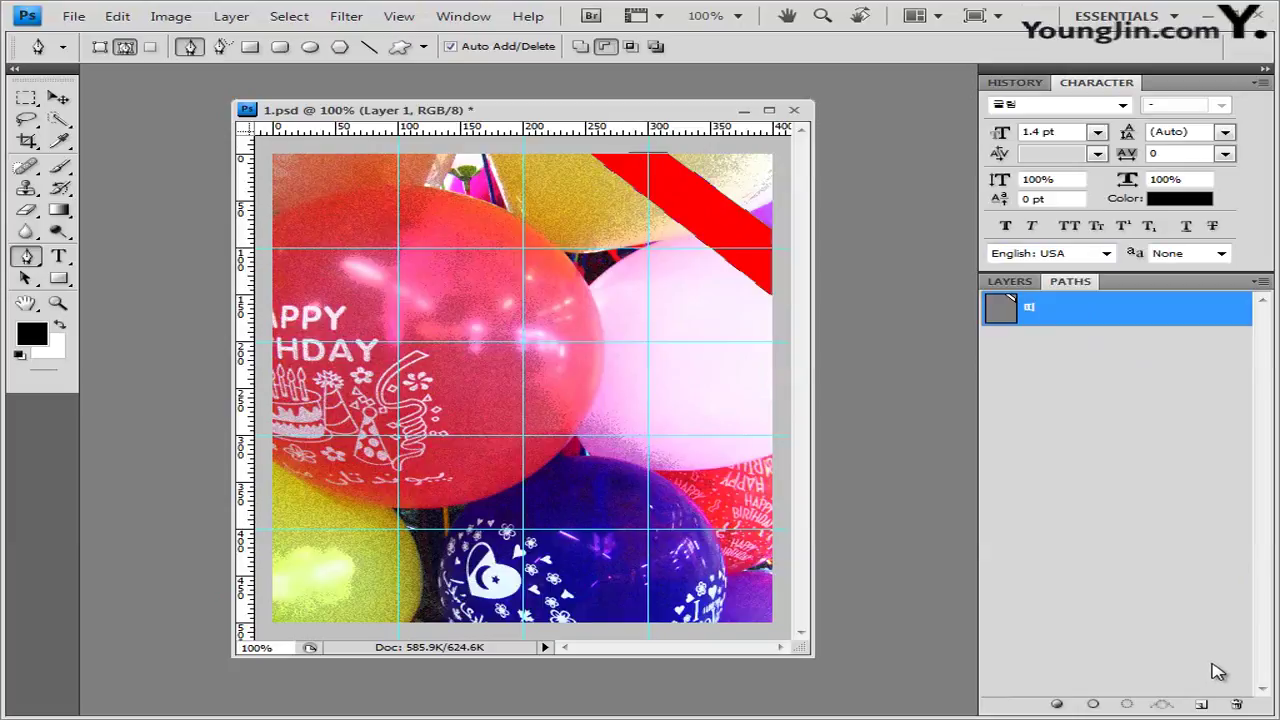
left_click(1178, 537)
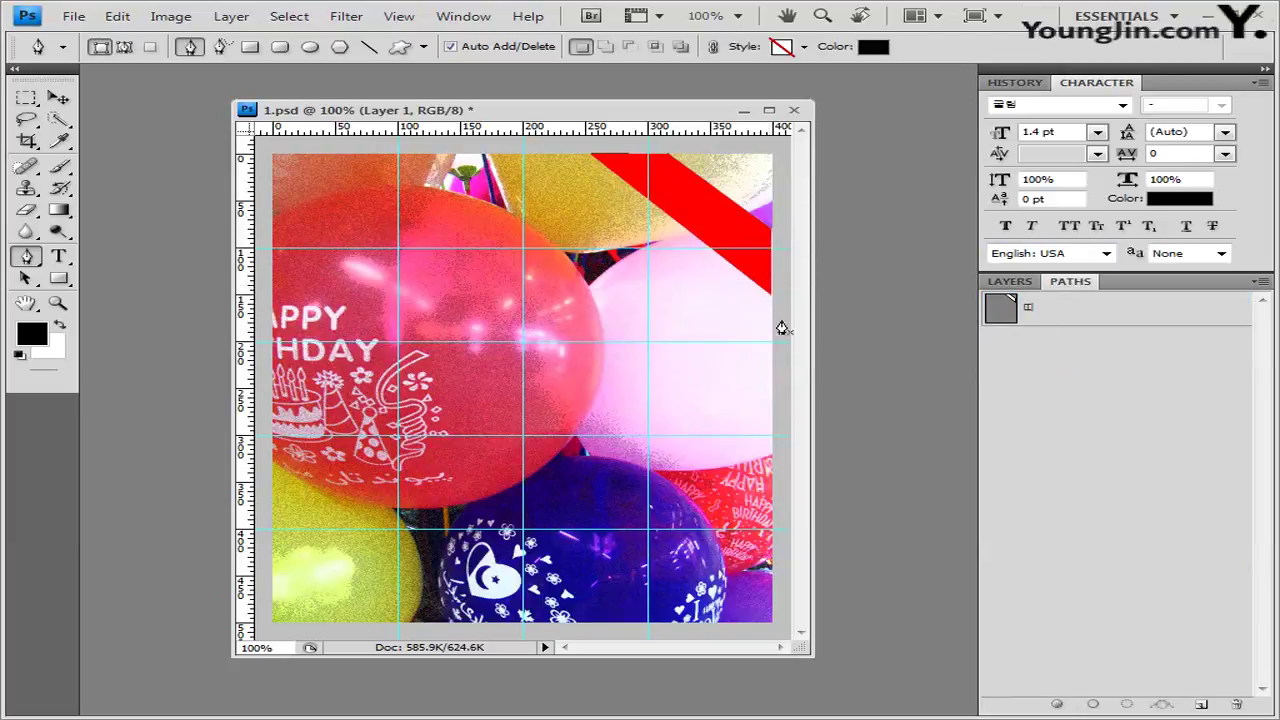
left_click(1009, 281)
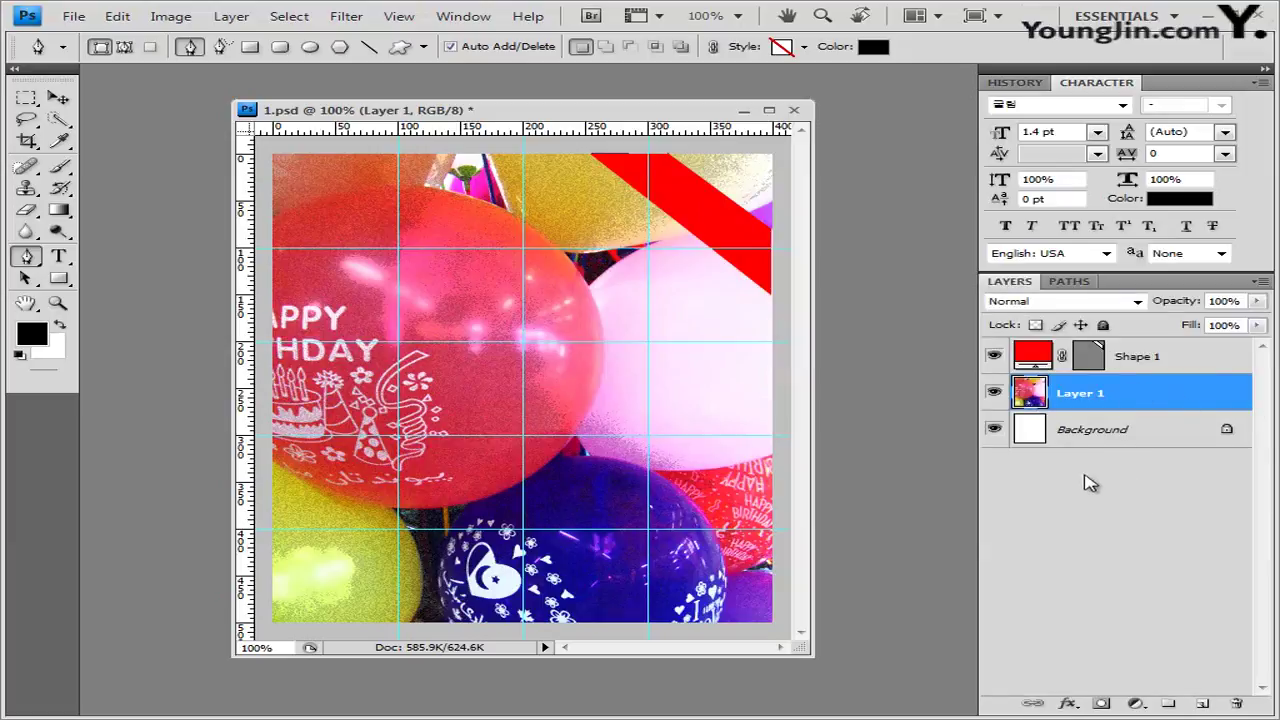
left_click(1118, 432)
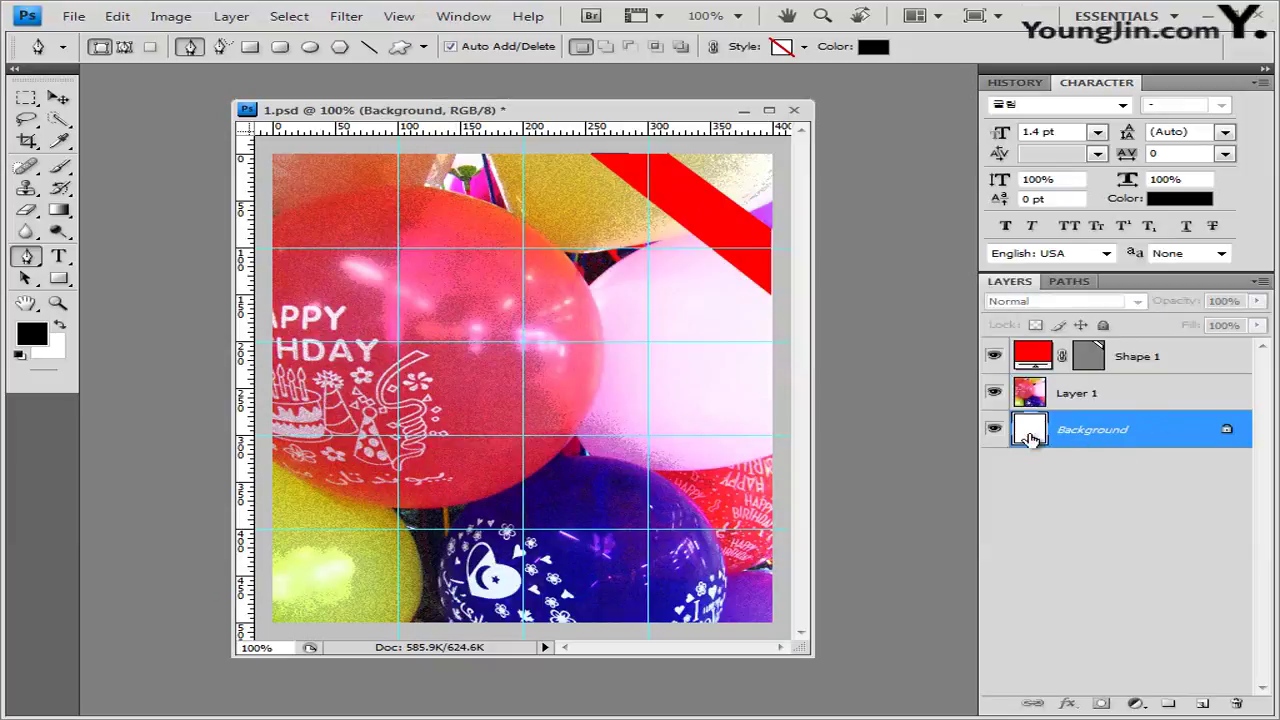
left_click(1112, 396)
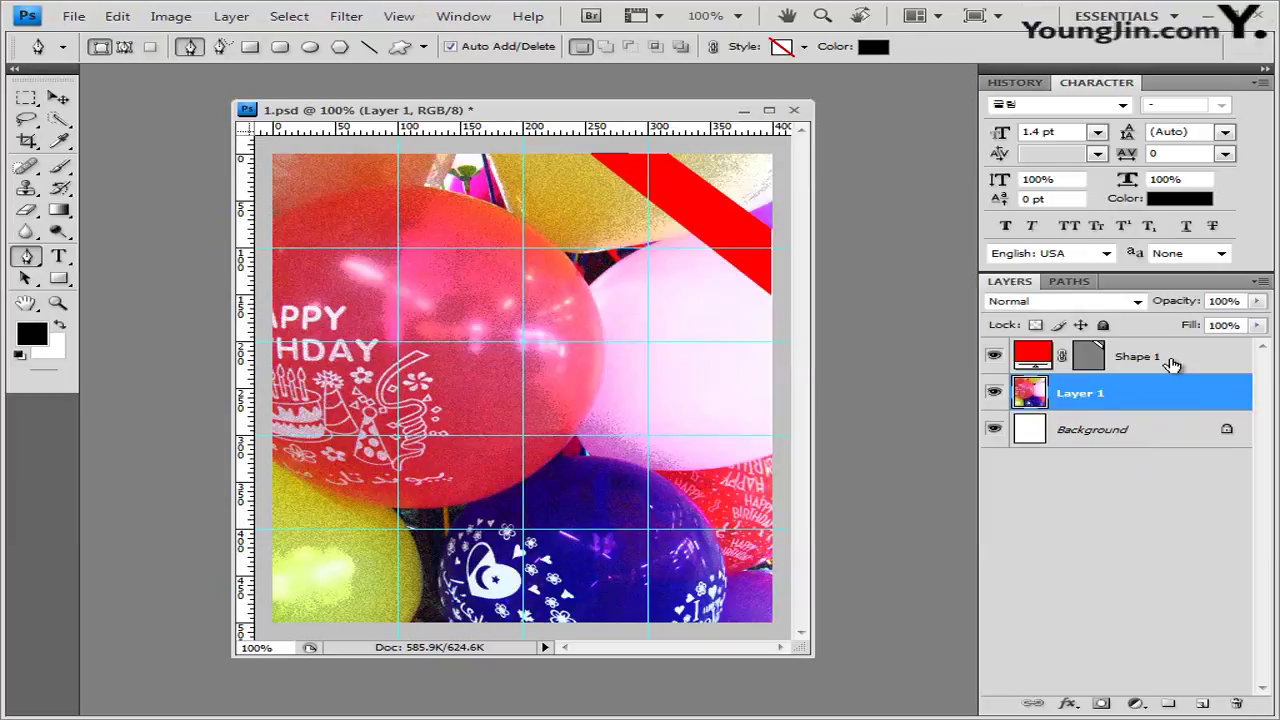
Make the Shape 1 band layer active and add a Stroke effect of 3 px positioned outside.
left_click(1170, 362)
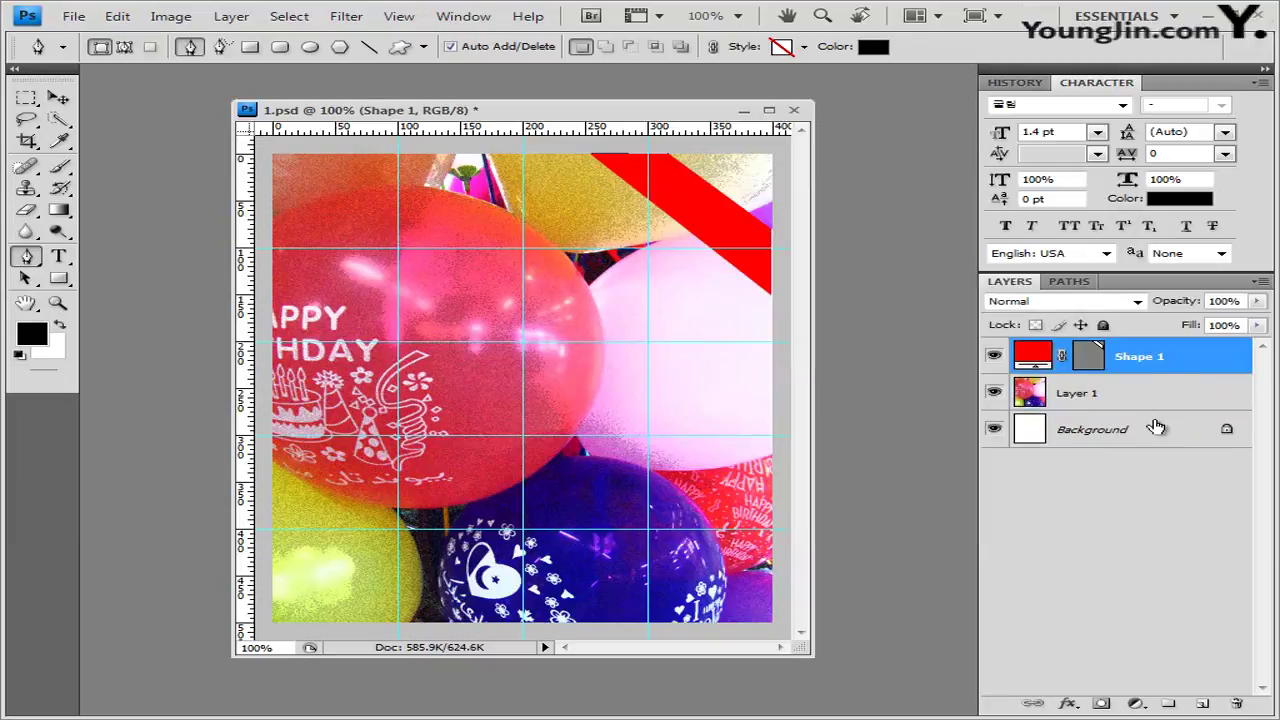
left_click(1155, 431)
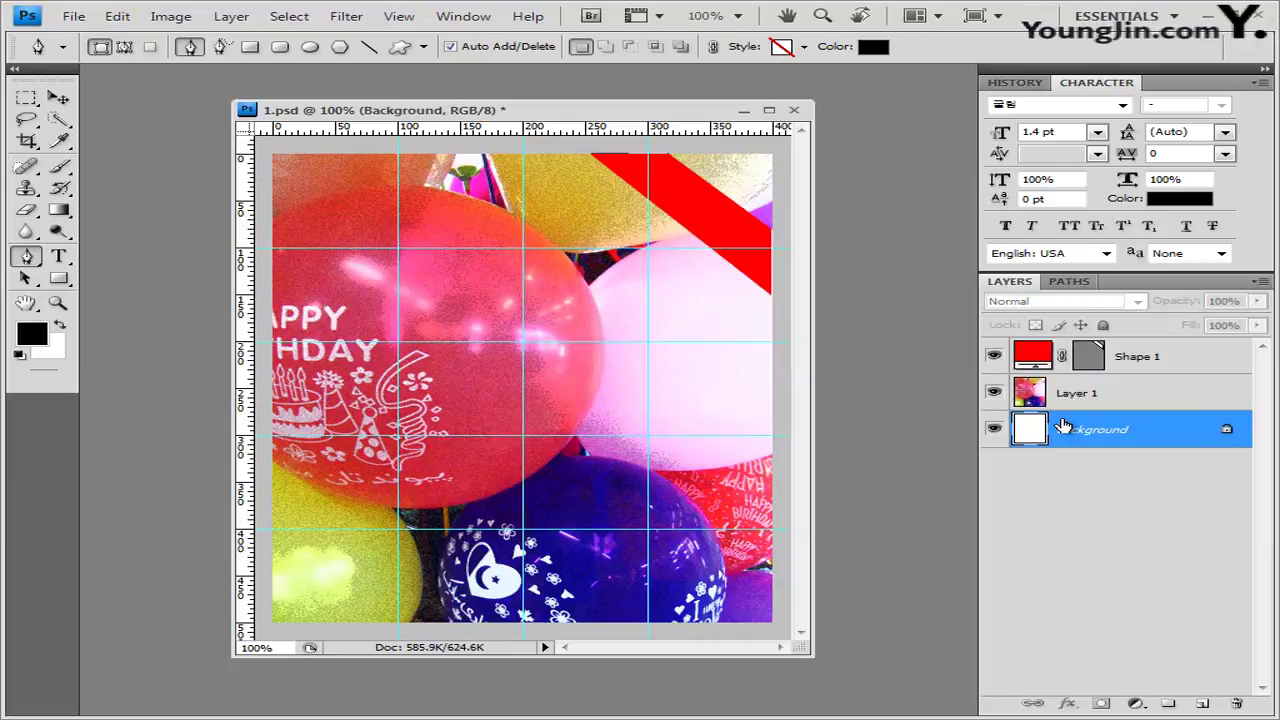
mouse_move(1155, 362)
left_mouse_down()
mouse_move(1156, 408)
mouse_move(1140, 341)
mouse_move(1157, 334)
mouse_move(1147, 423)
mouse_move(1141, 345)
left_mouse_up()
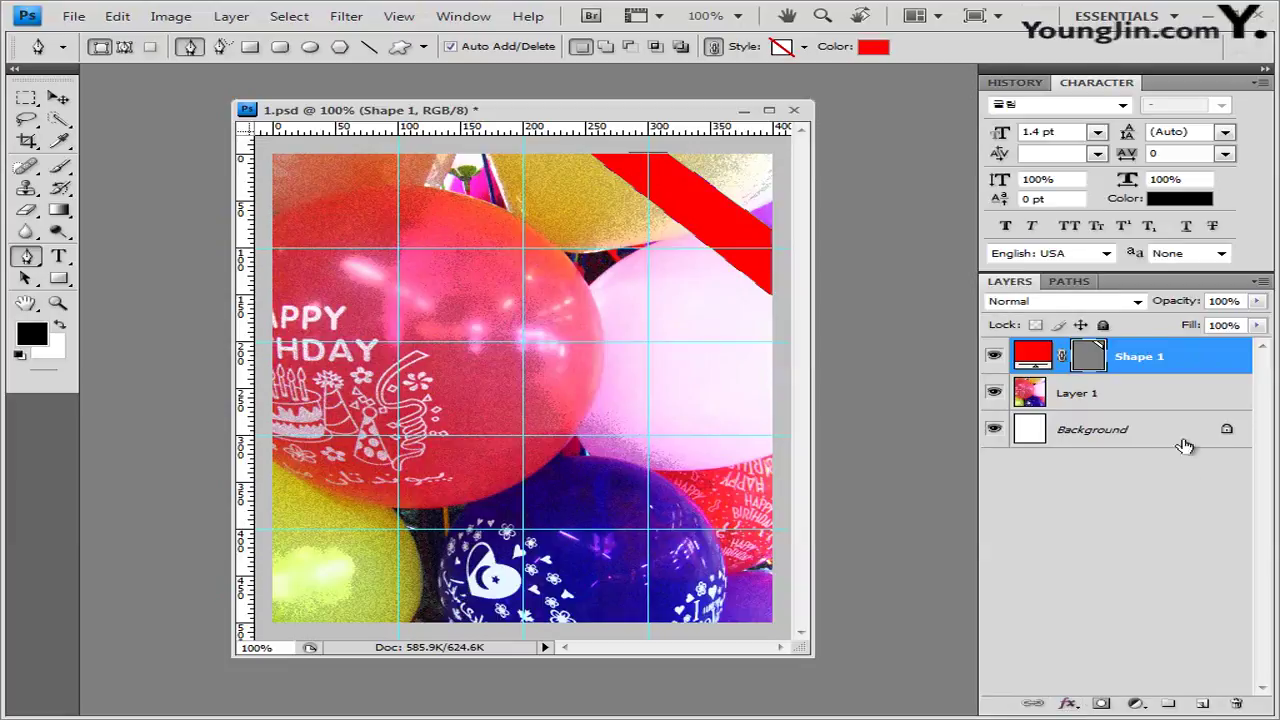
double_click(1233, 357)
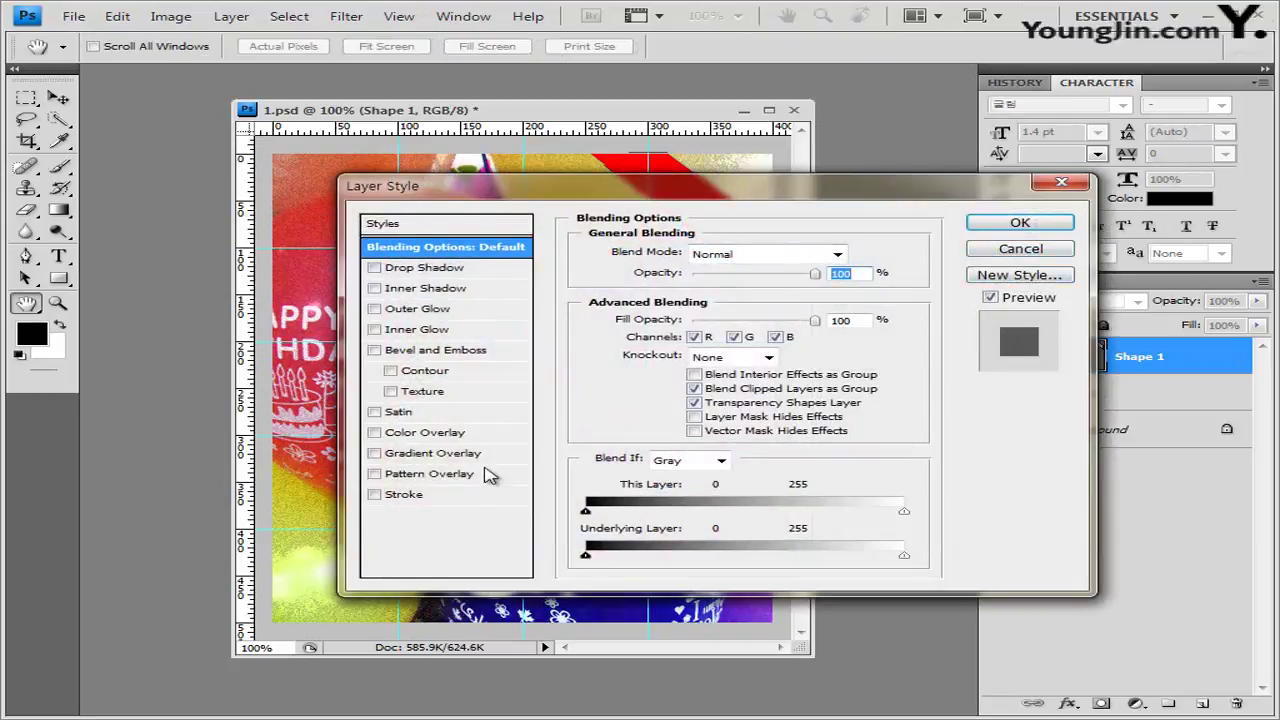
left_click(1055, 250)
left_click(1068, 704)
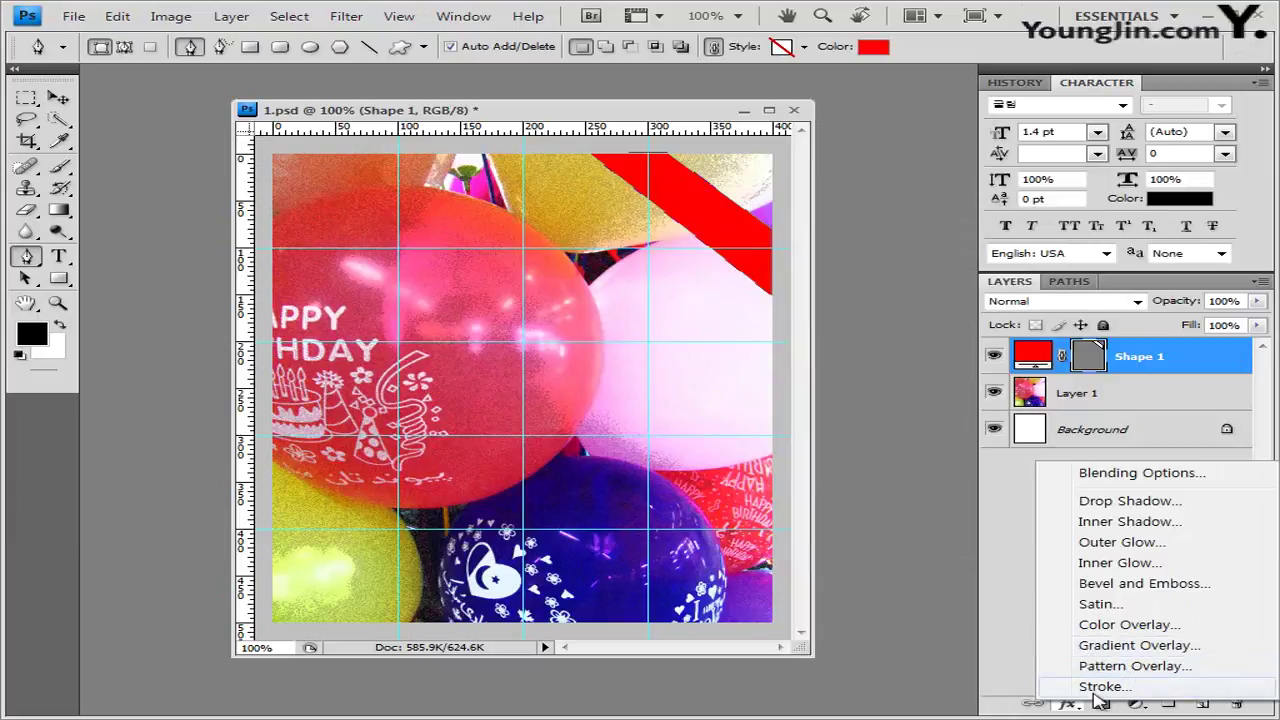
left_click(1118, 690)
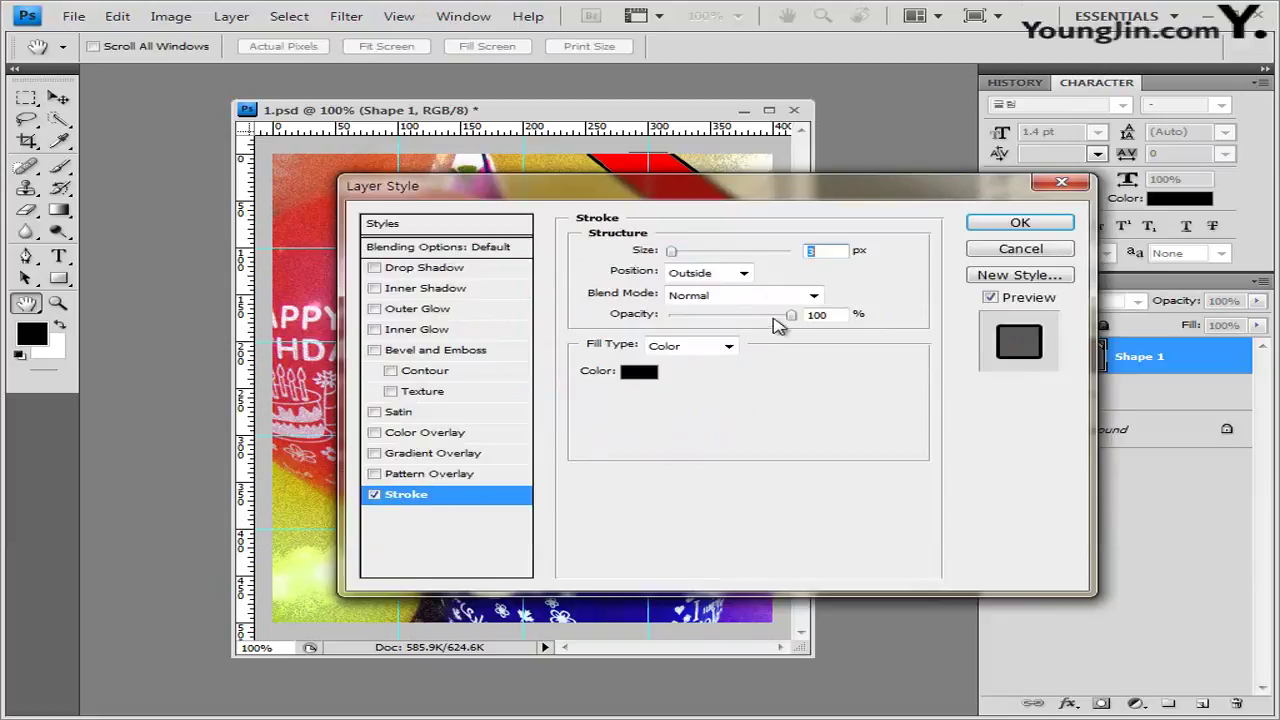
left_click(812, 251)
left_click(640, 373)
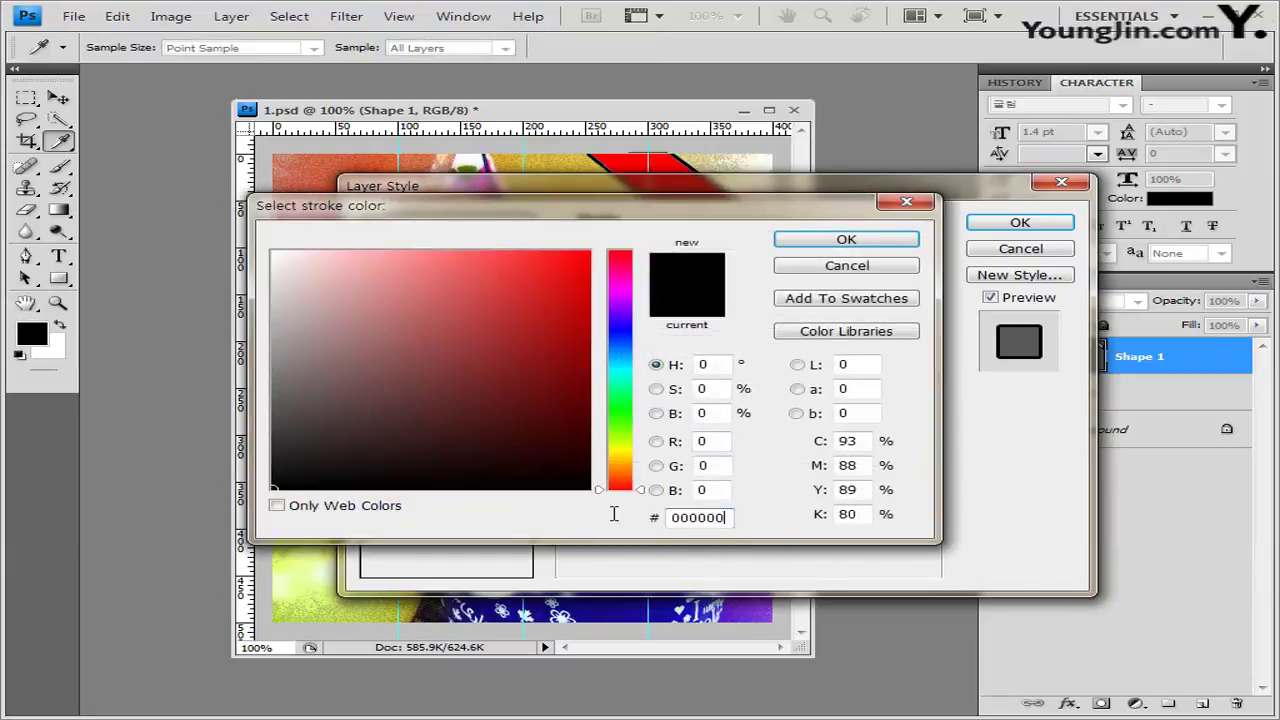
double_click(697, 518)
left_click(707, 518)
left_click(866, 265)
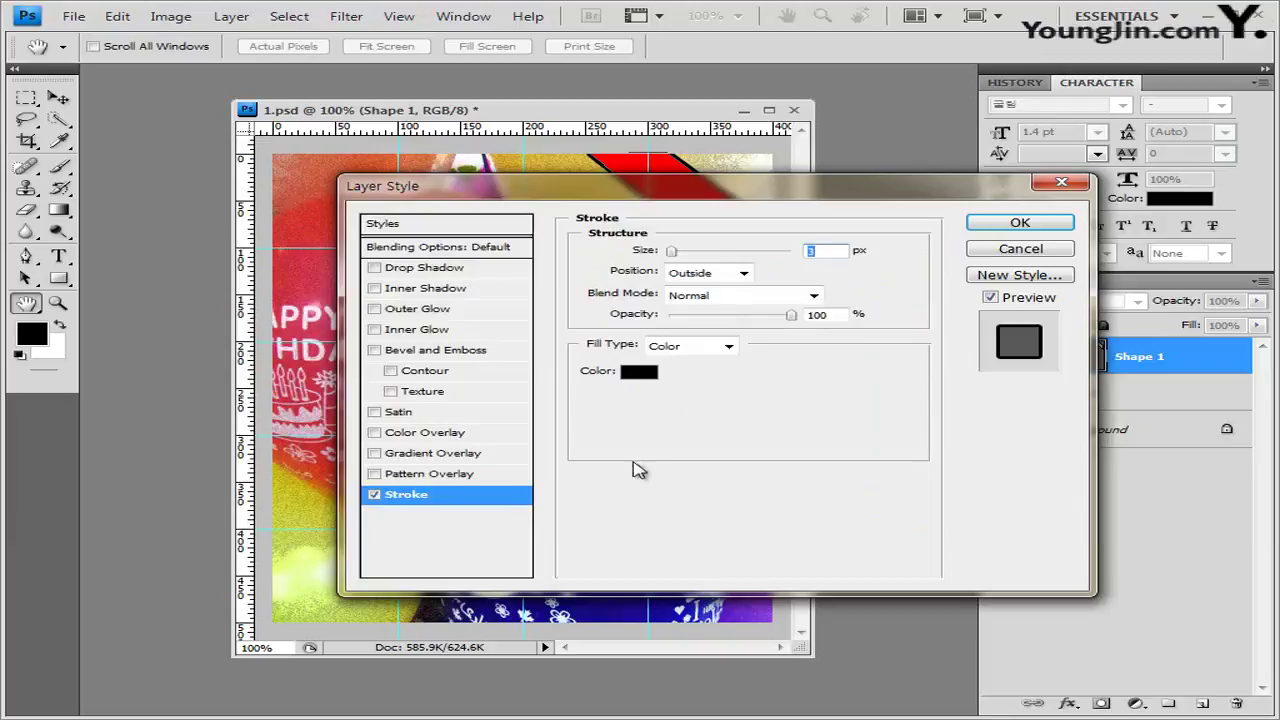
Change the stroke's fill type to Gradient and load the Black, White preset for editing.
left_click(728, 346)
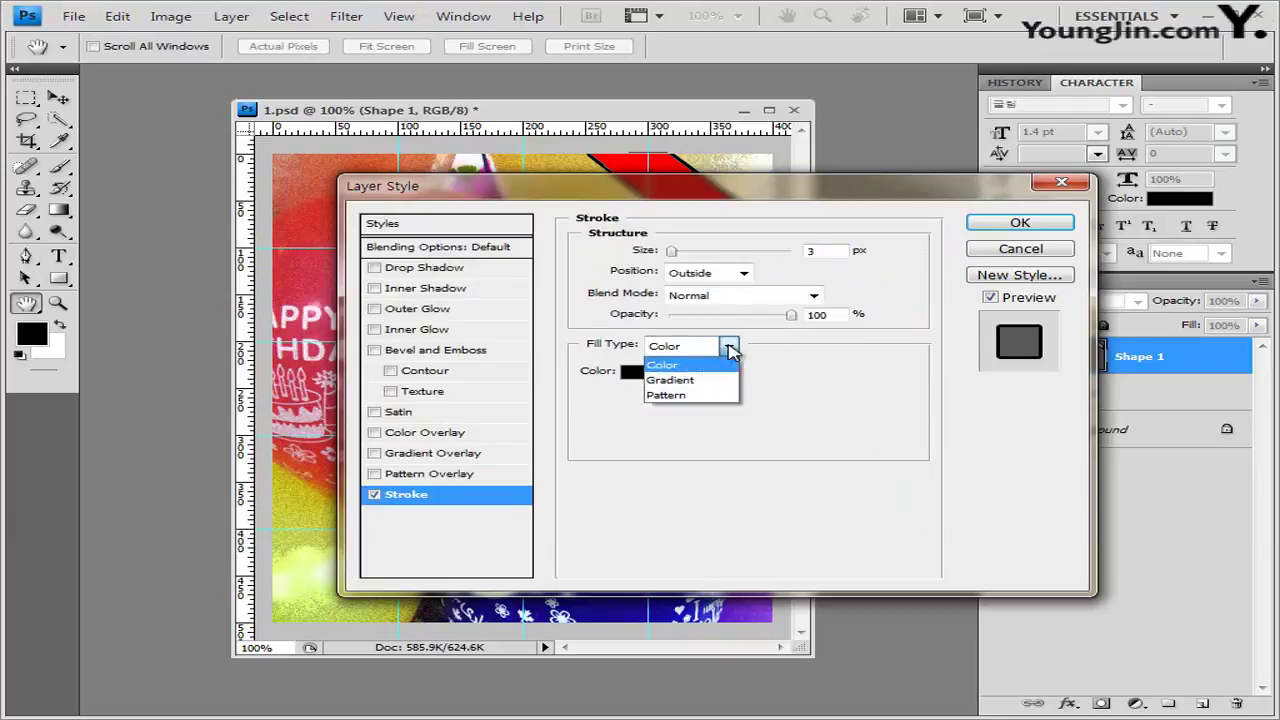
left_click(670, 380)
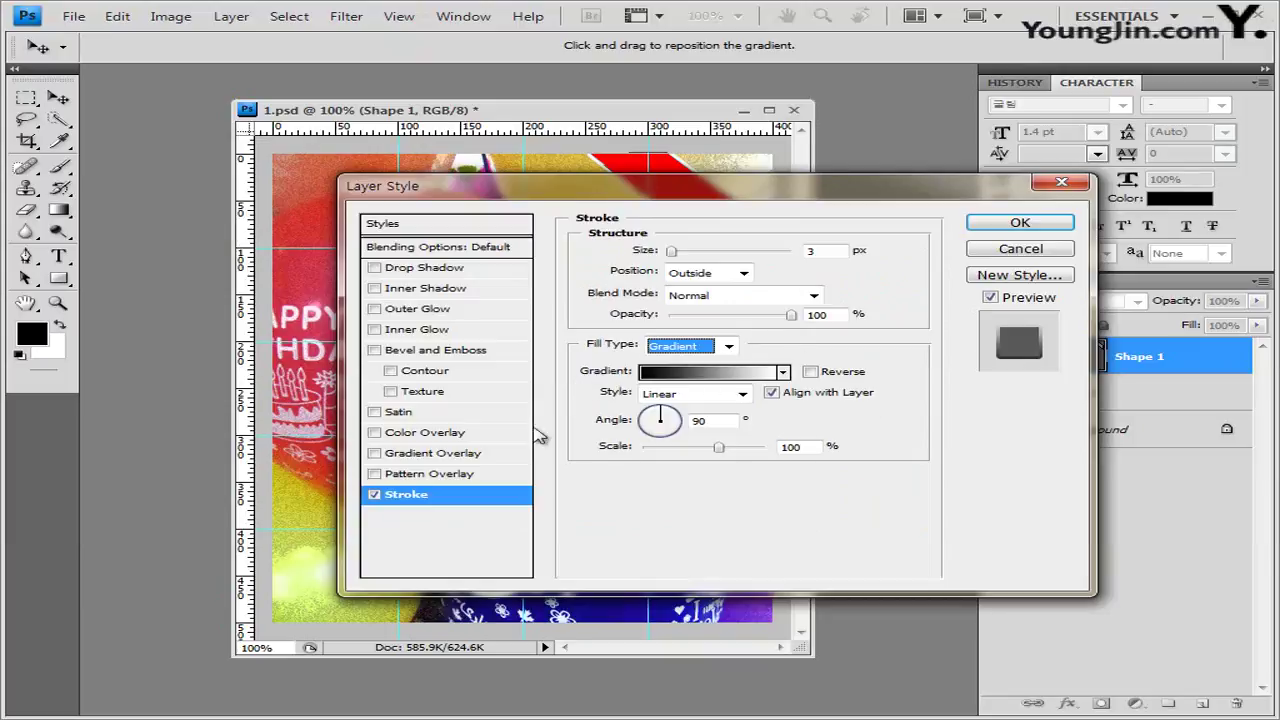
left_click(705, 378)
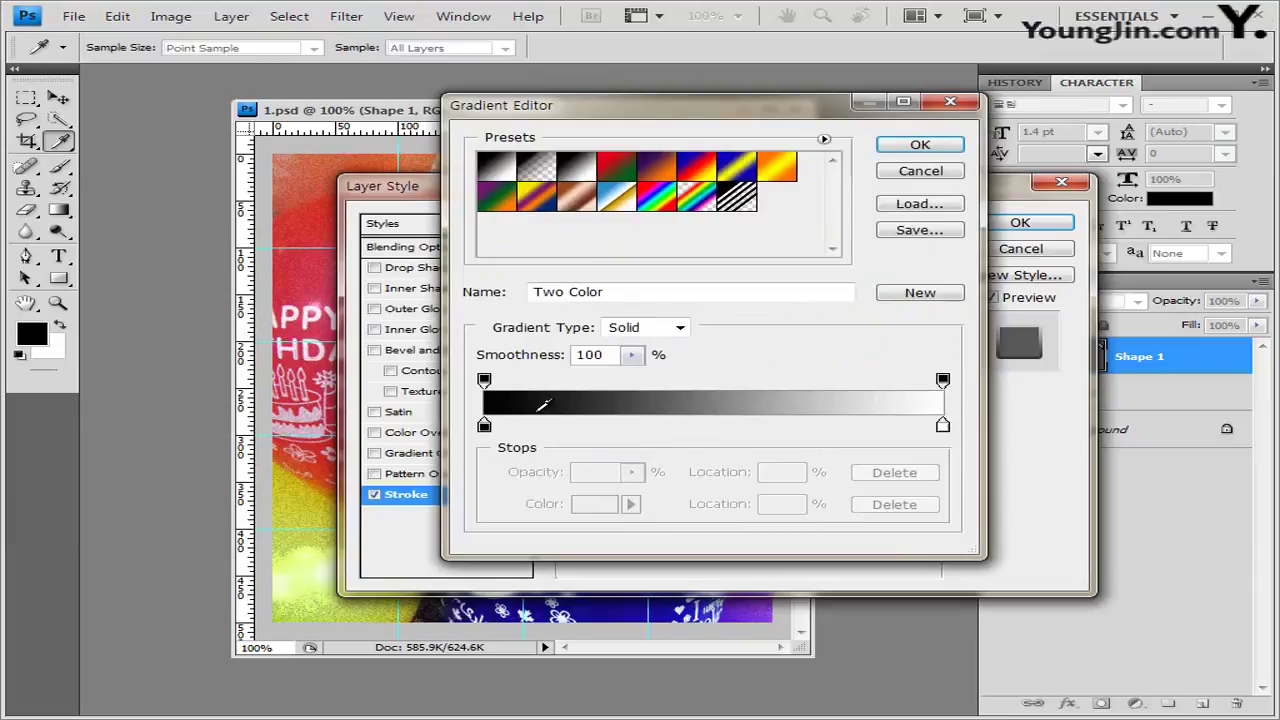
left_click(500, 172)
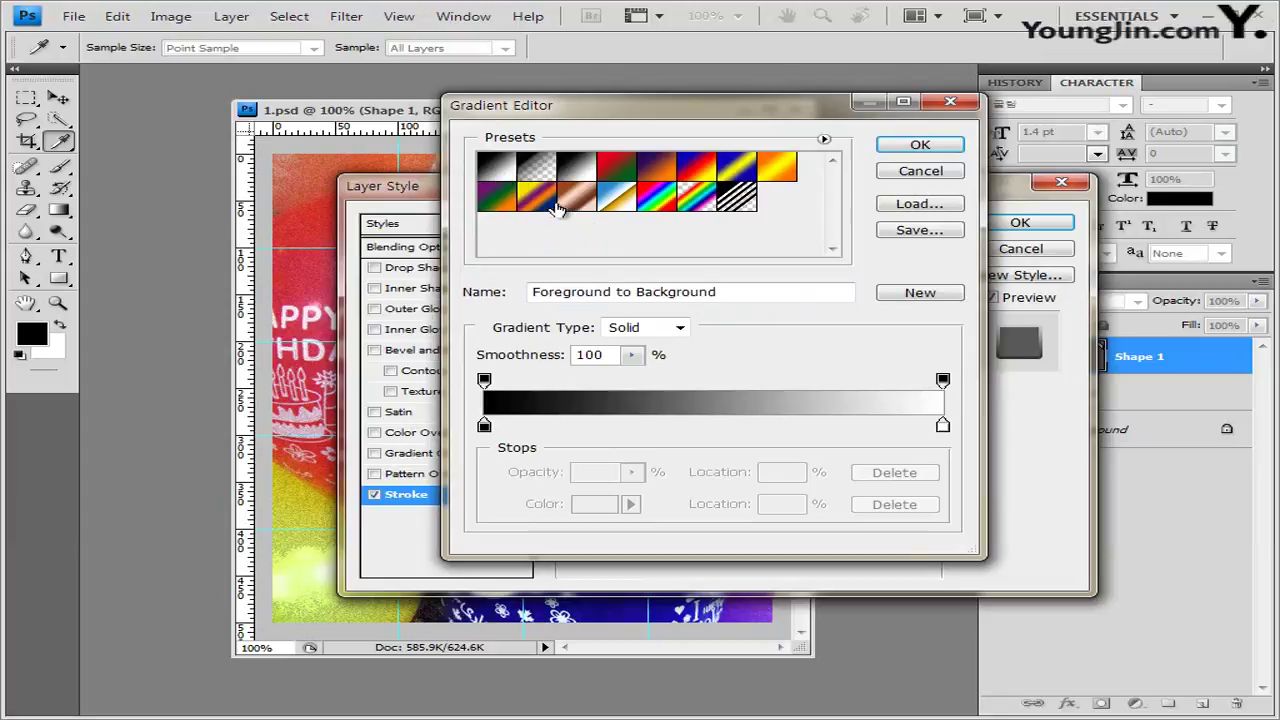
left_click(585, 180)
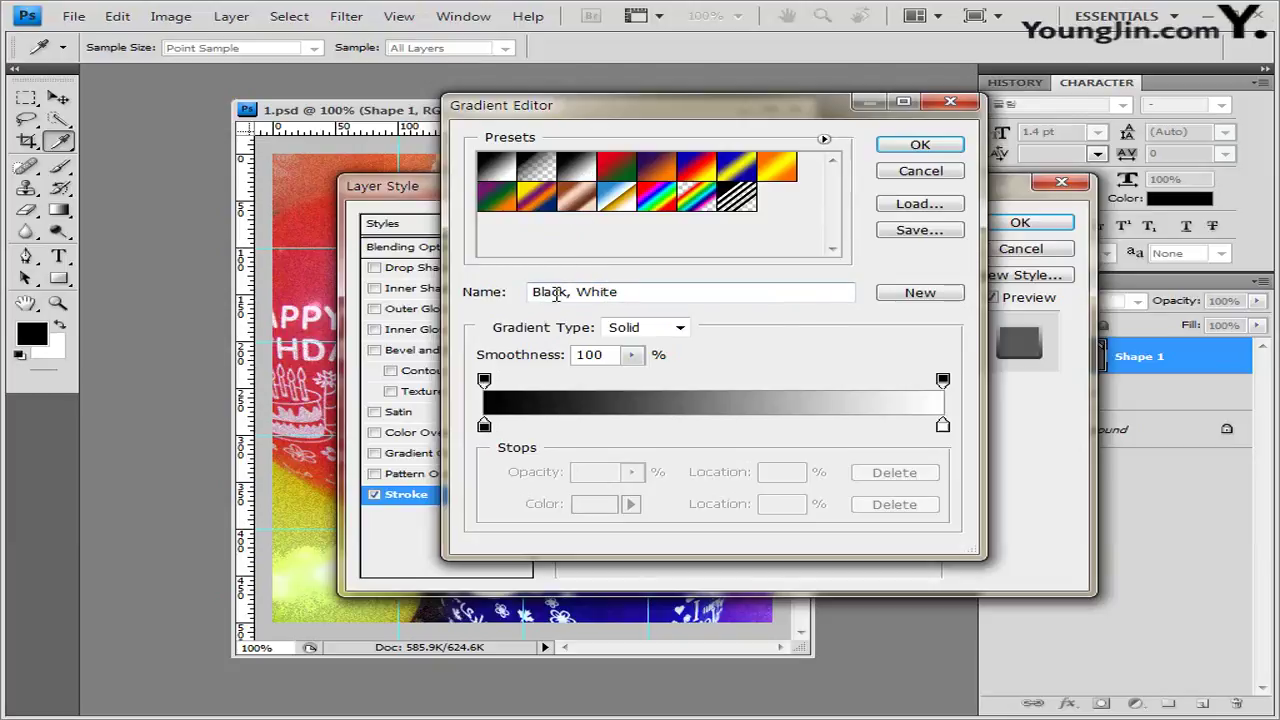
Set the start color stop of the stroke gradient to white ffffff.
double_click(486, 428)
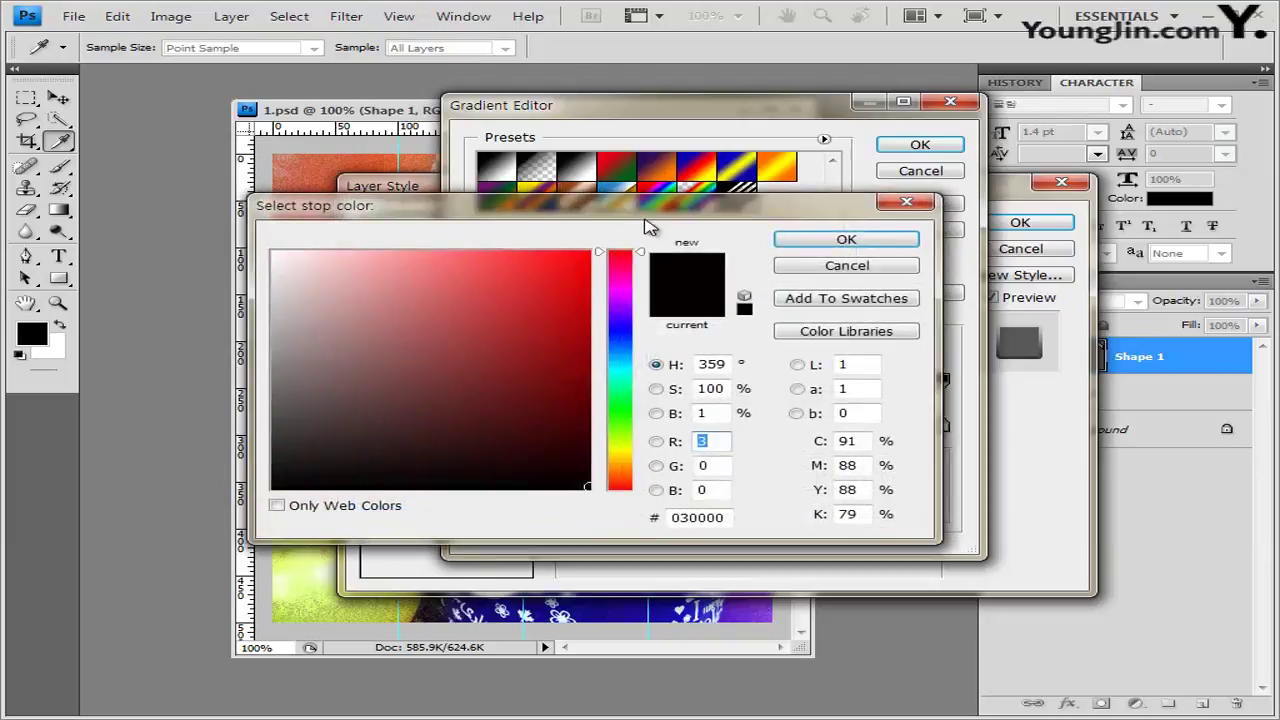
left_click_drag(652, 226, 705, 240)
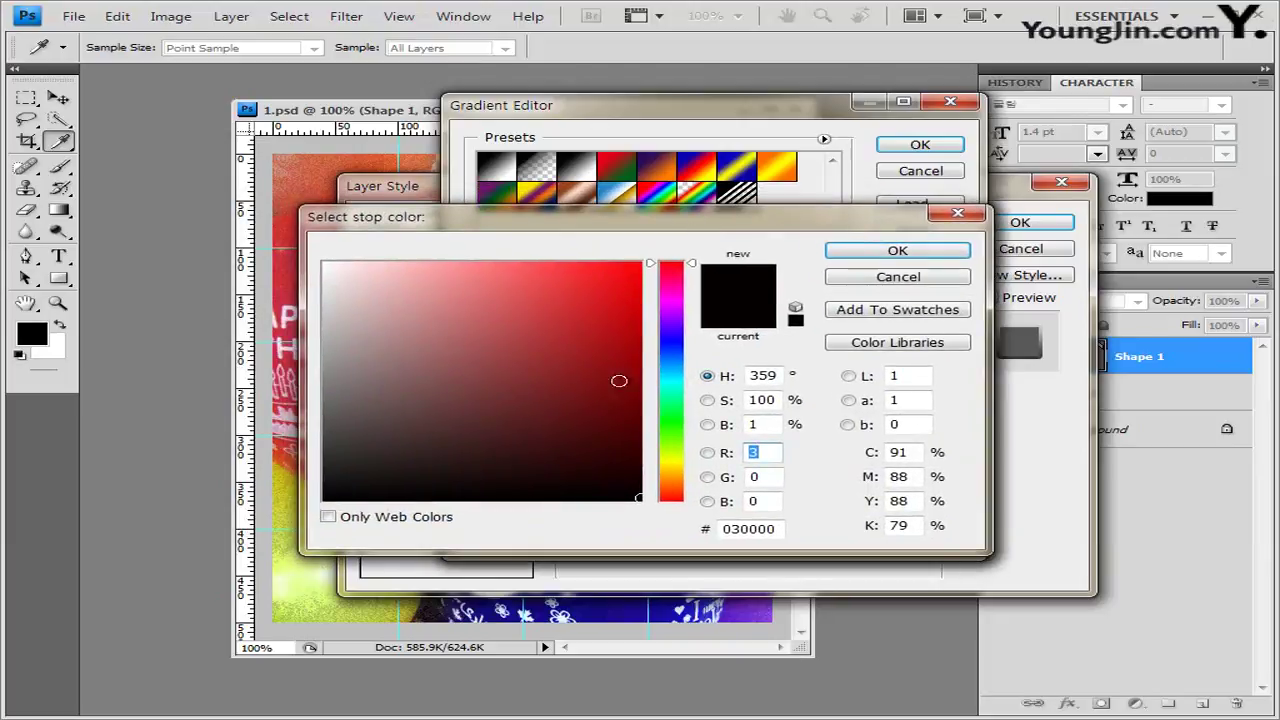
left_click(780, 528)
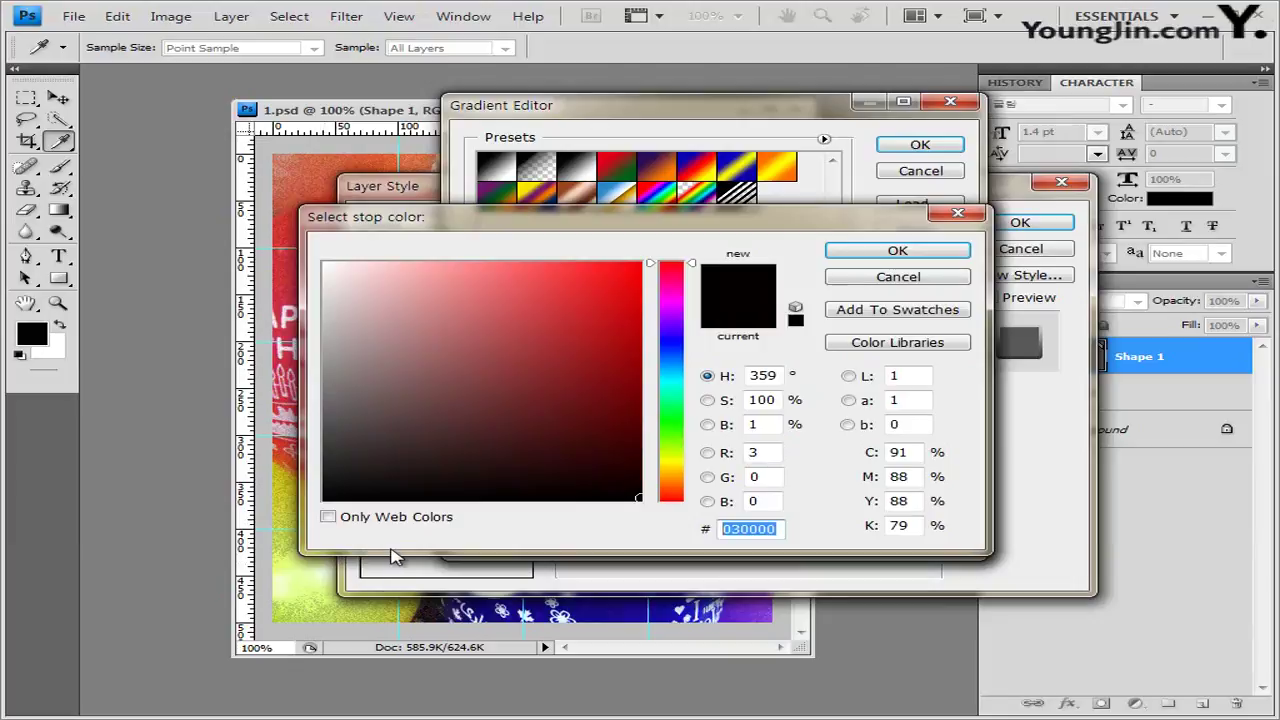
type("f")
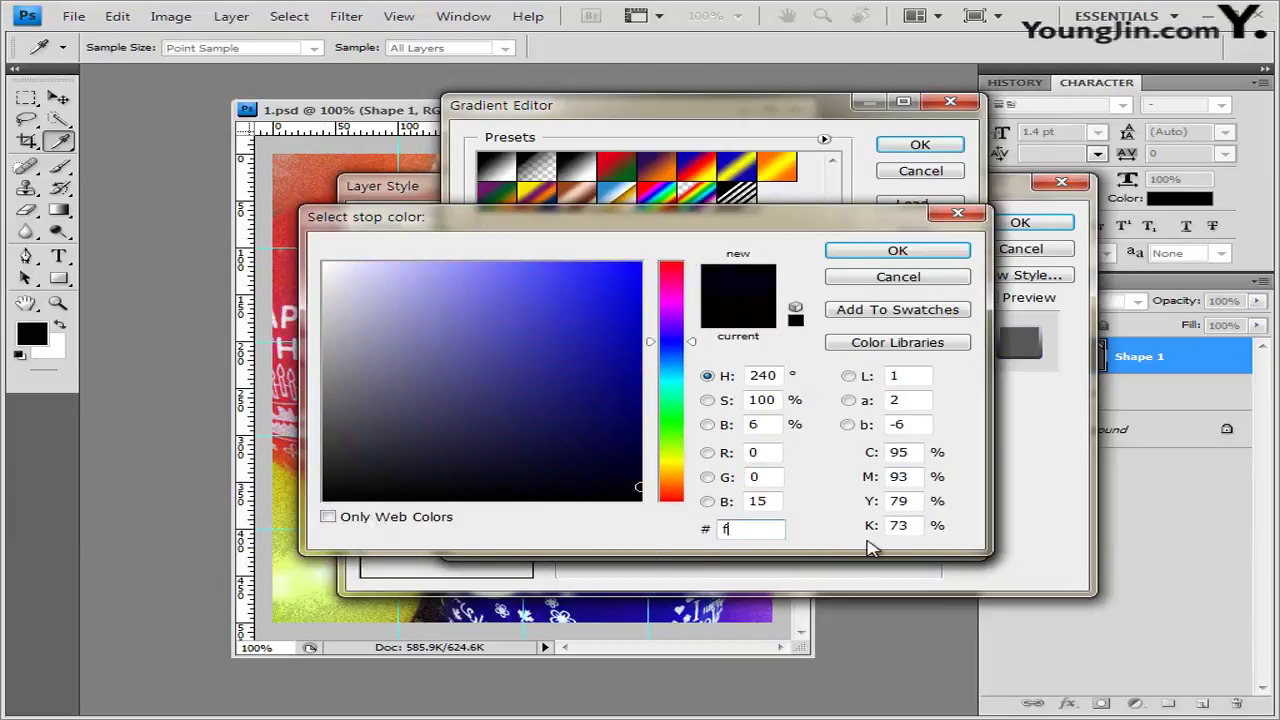
type("fffff")
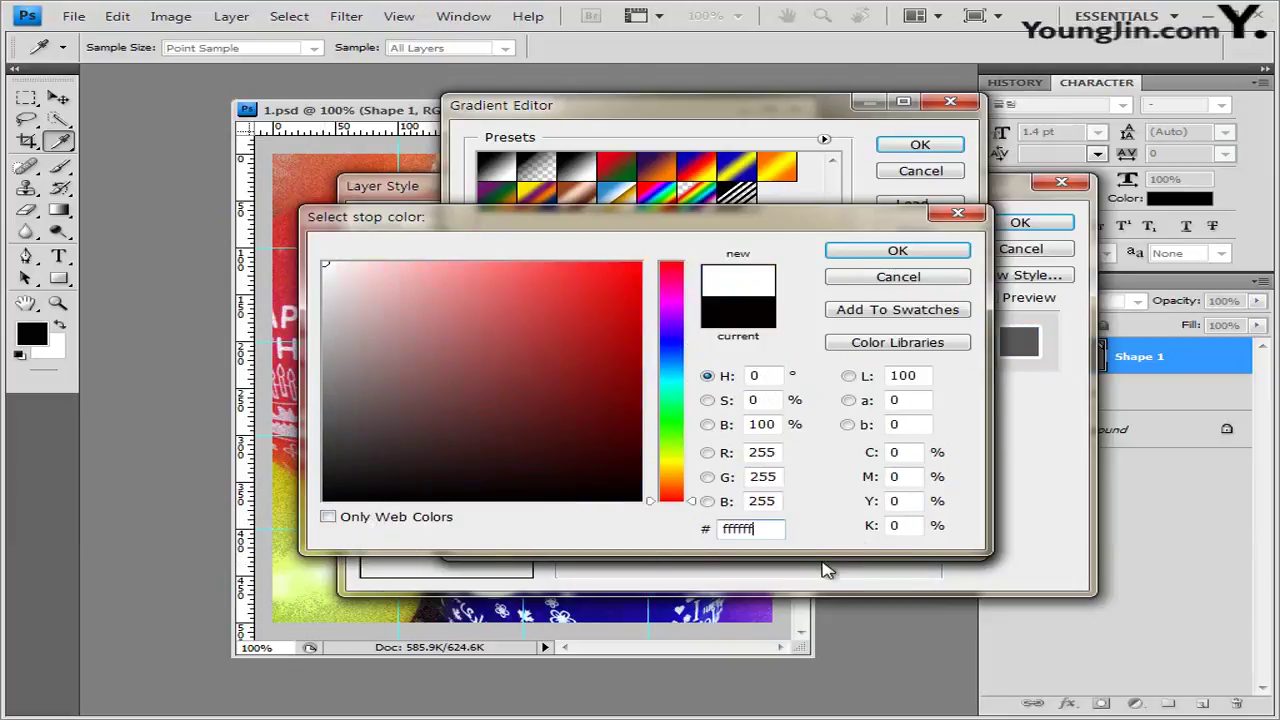
left_click(908, 253)
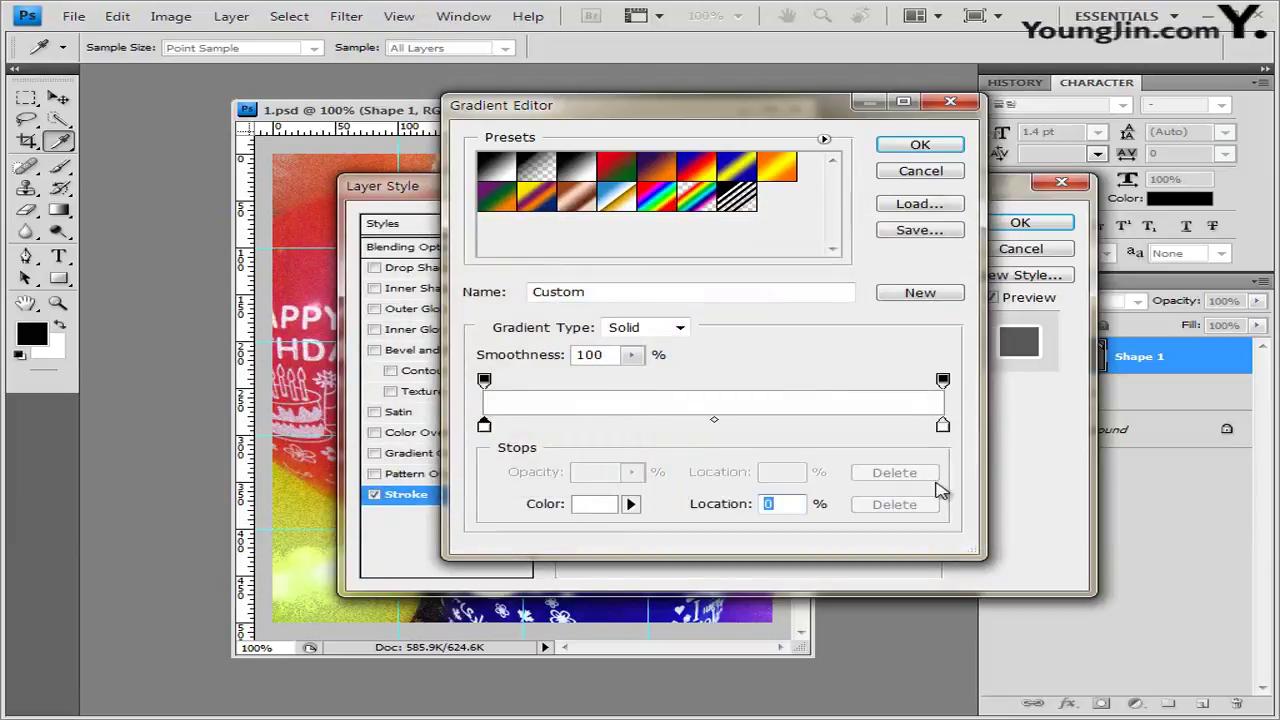
Set the end color stop of the stroke gradient to dark blue 170377 and accept the gradient.
double_click(942, 426)
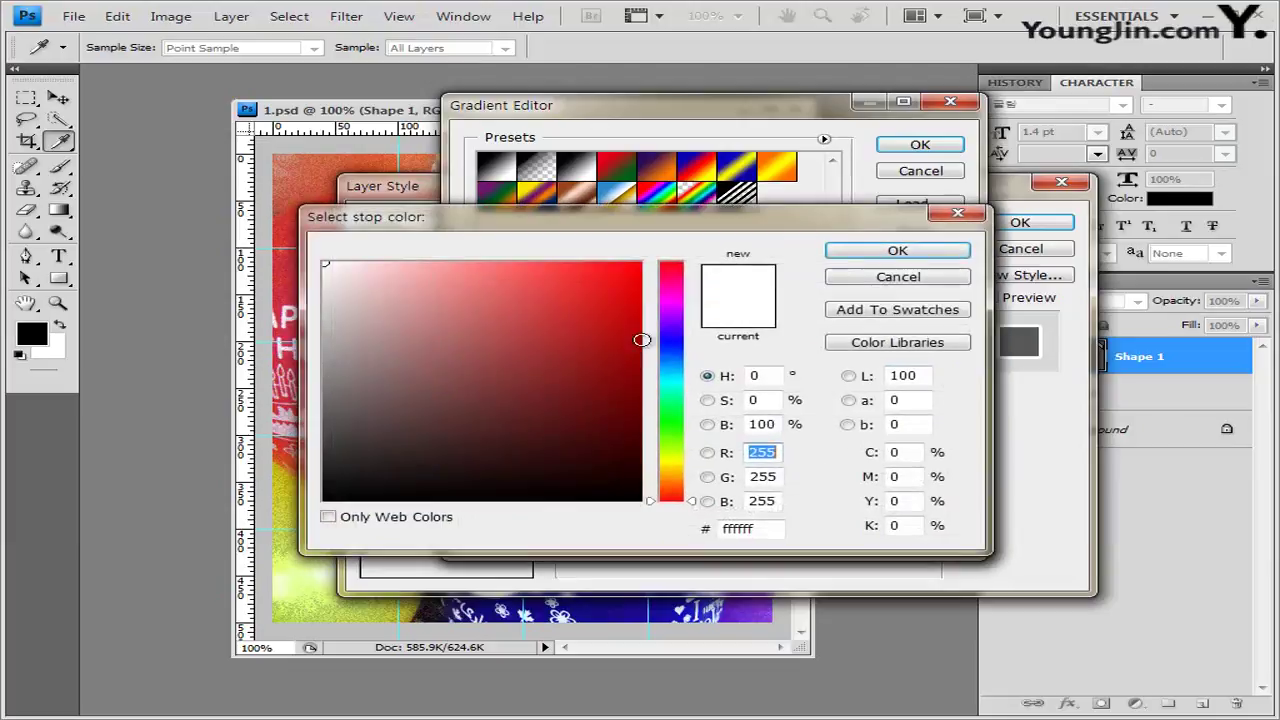
left_click(748, 528)
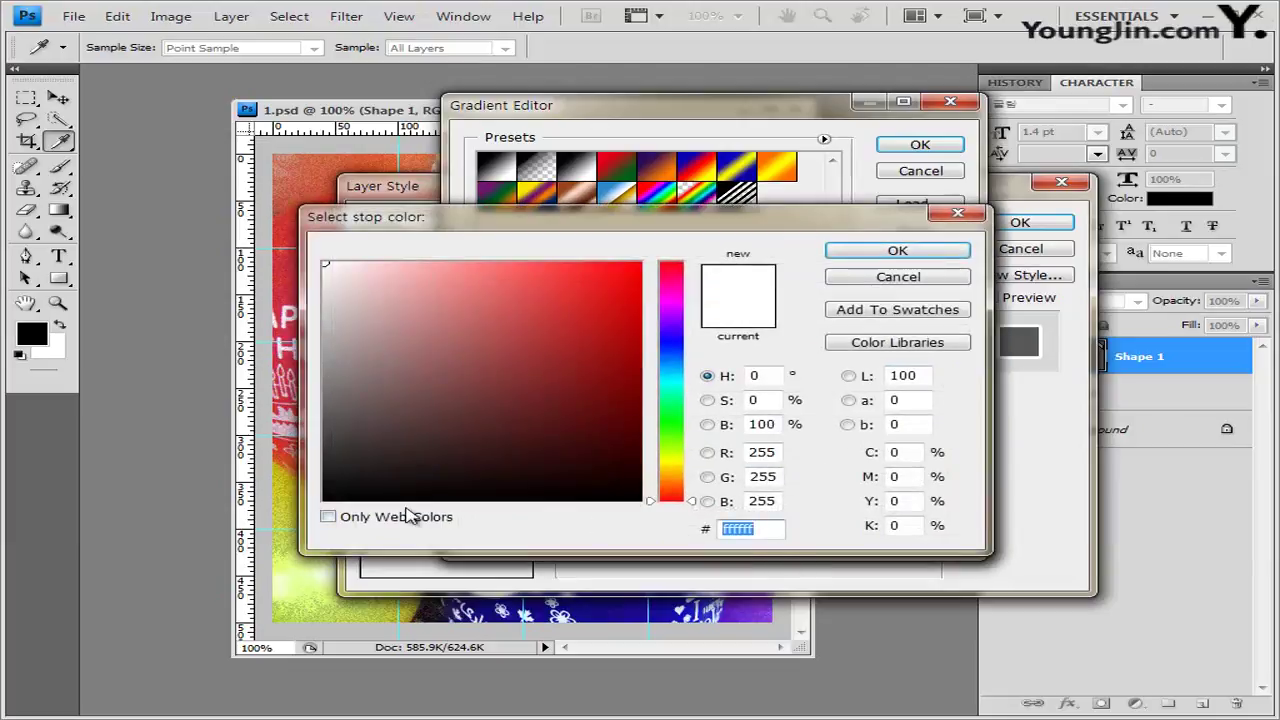
type("170377")
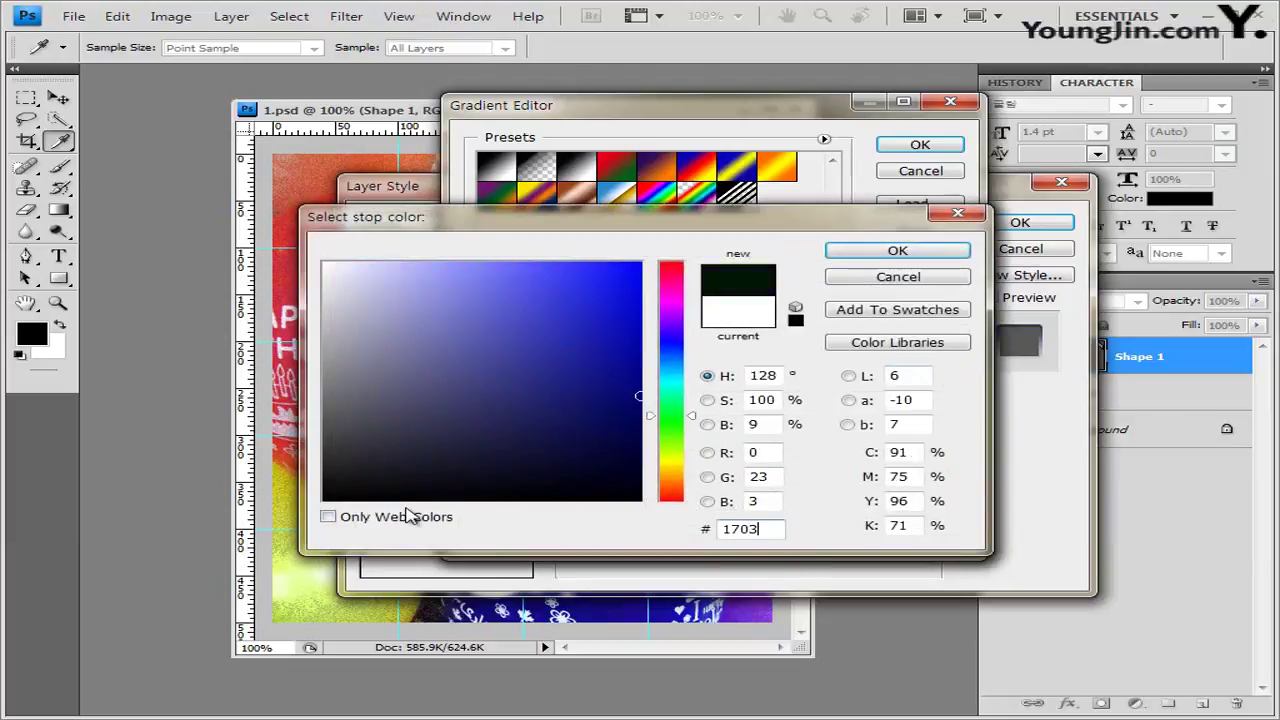
left_click(926, 252)
left_click(930, 147)
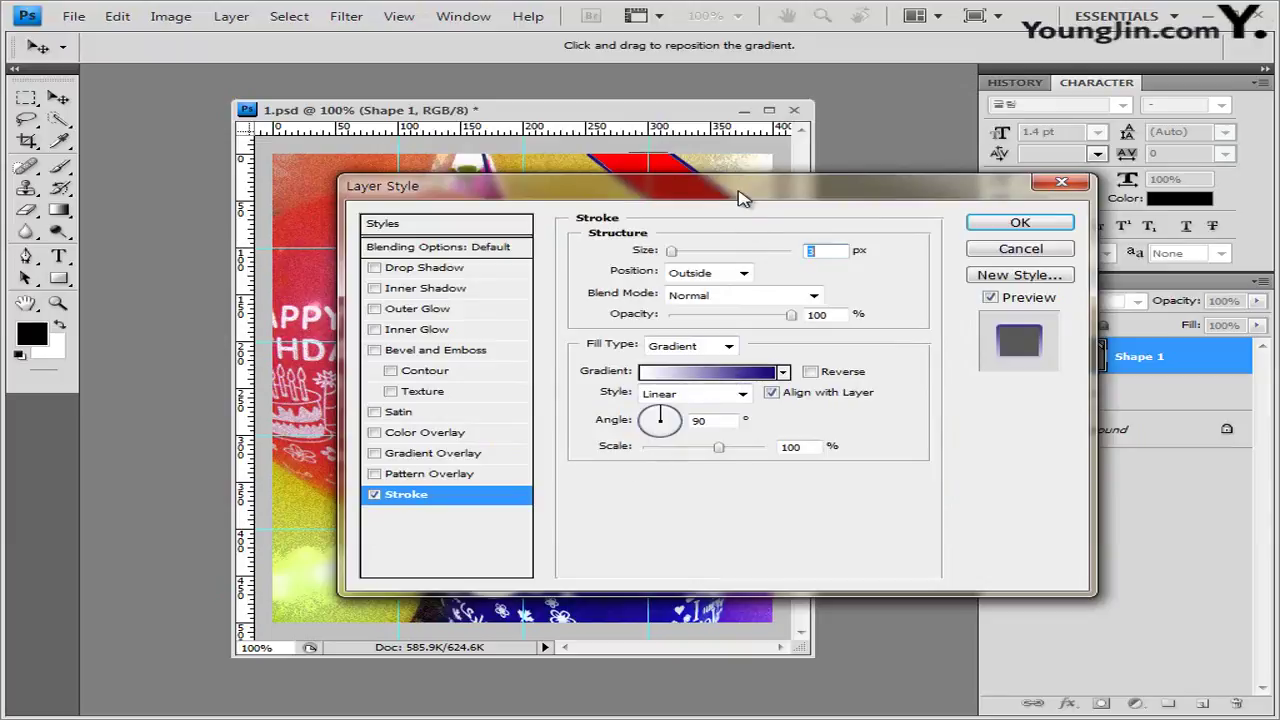
Try a 45° angle for the stroke gradient and return it to 90°.
left_click_drag(738, 192, 677, 286)
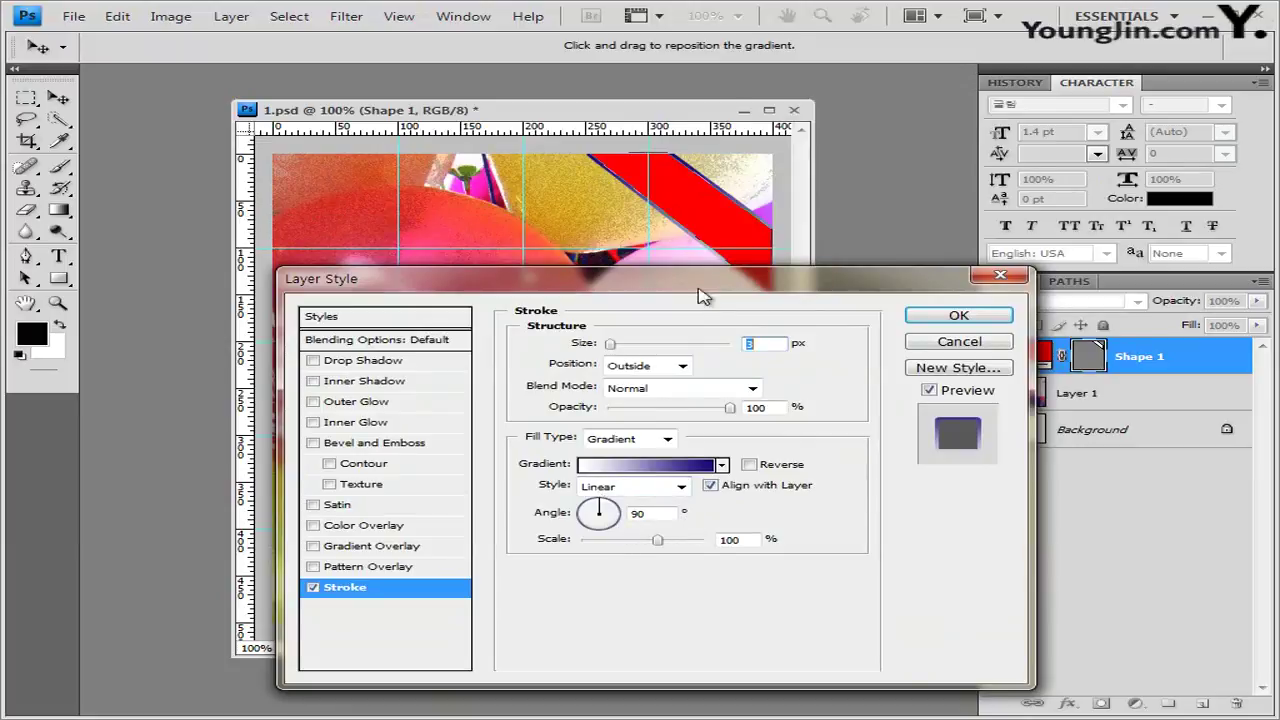
left_click(612, 500)
left_click_drag(703, 282, 712, 328)
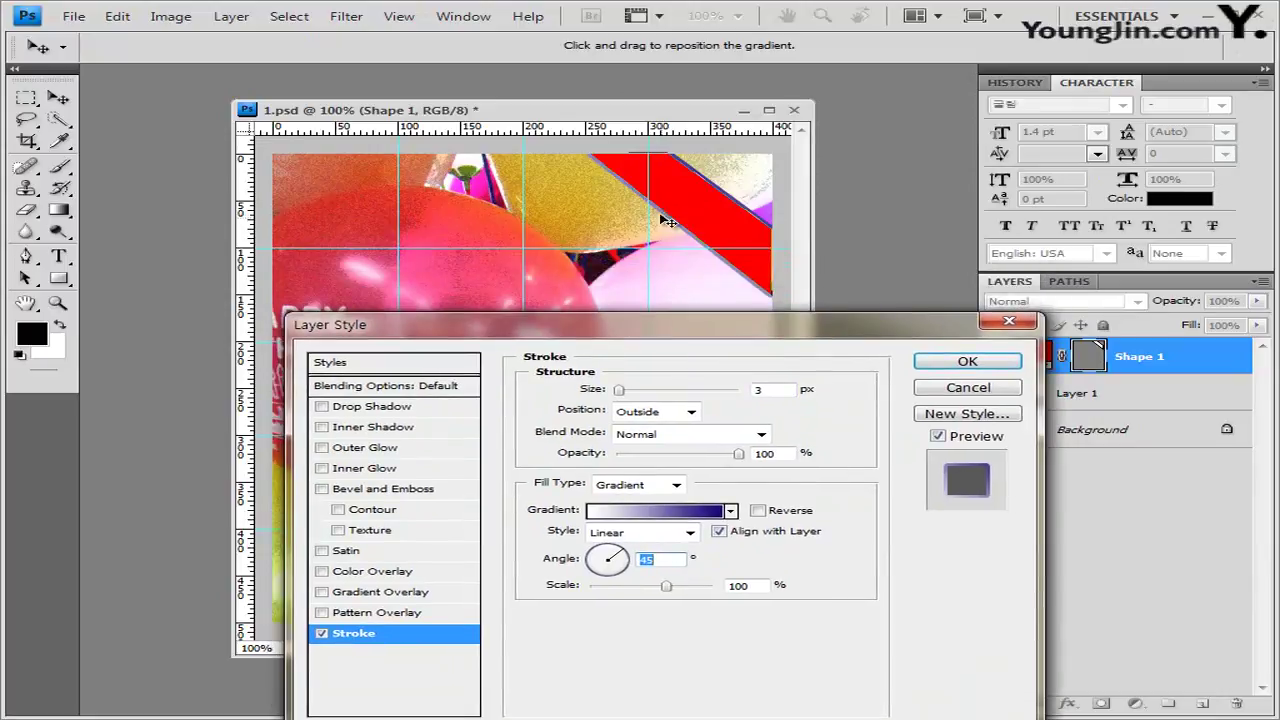
mouse_move(616, 572)
left_mouse_down()
mouse_move(610, 582)
mouse_move(616, 545)
left_mouse_up()
type("90")
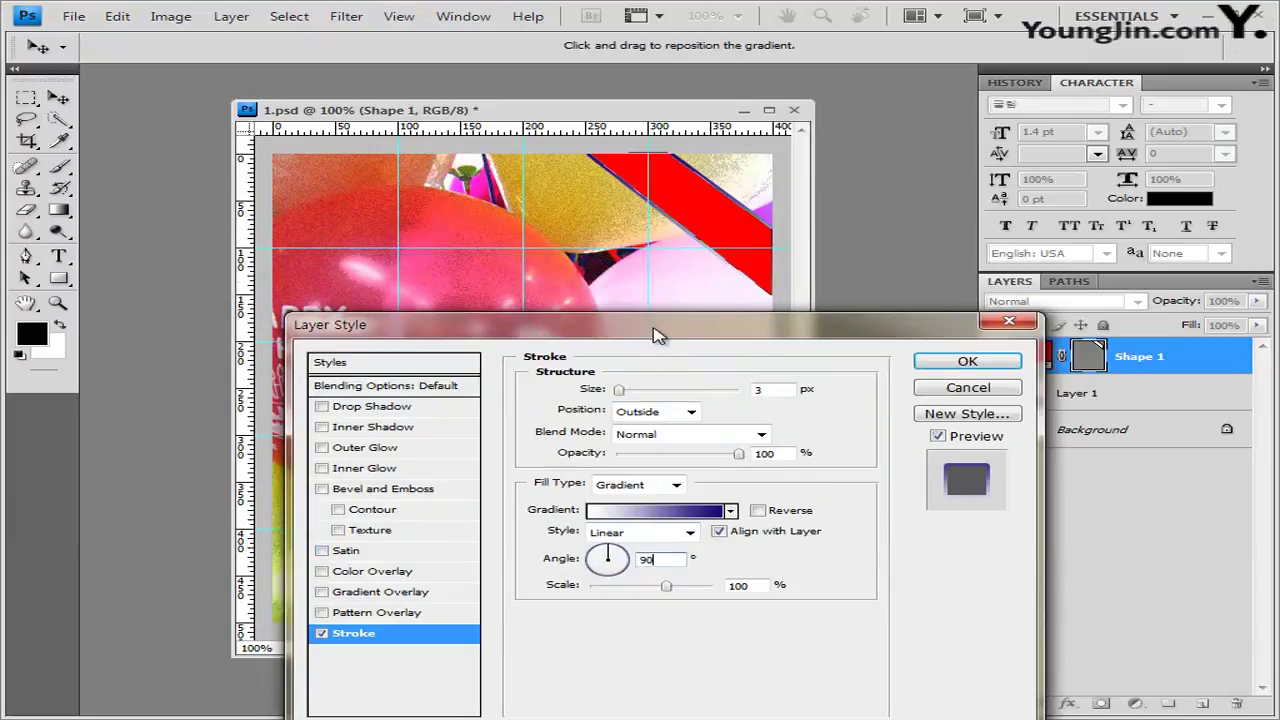
left_click_drag(652, 328, 725, 287)
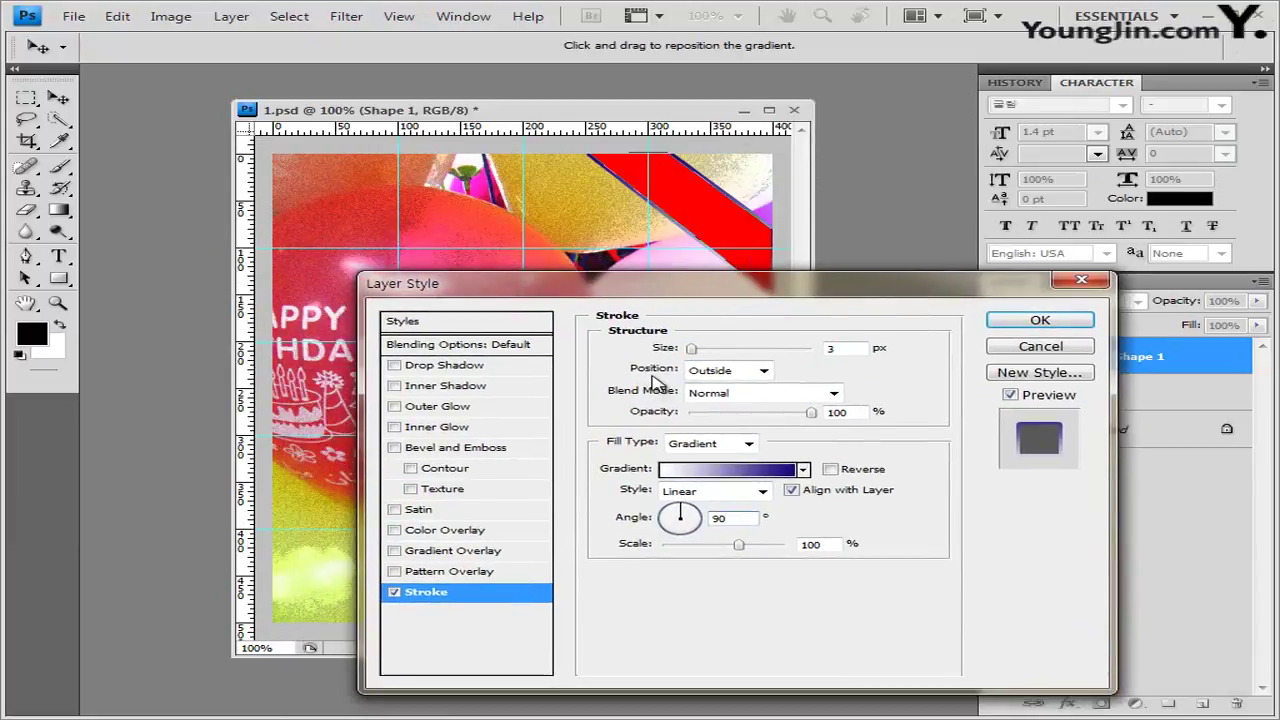
Add Drop Shadow and Outer Glow effects with default settings to the band and apply the layer style.
left_click(456, 370)
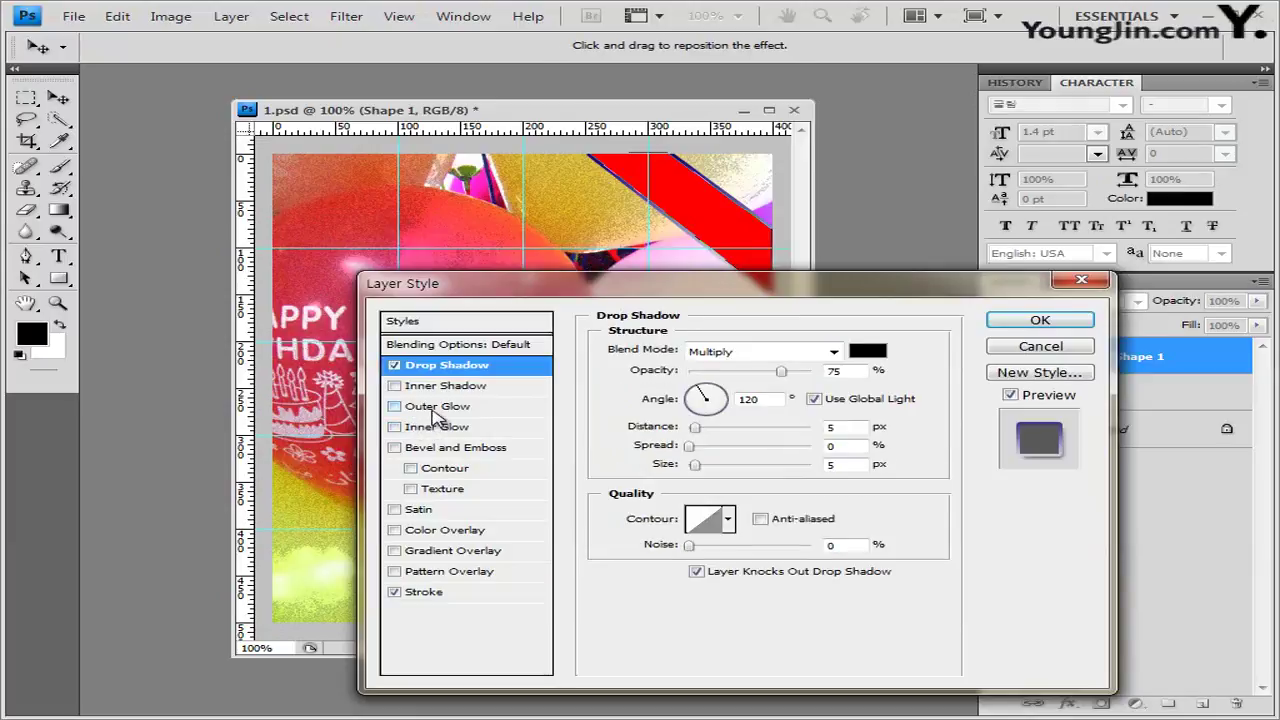
left_click(437, 408)
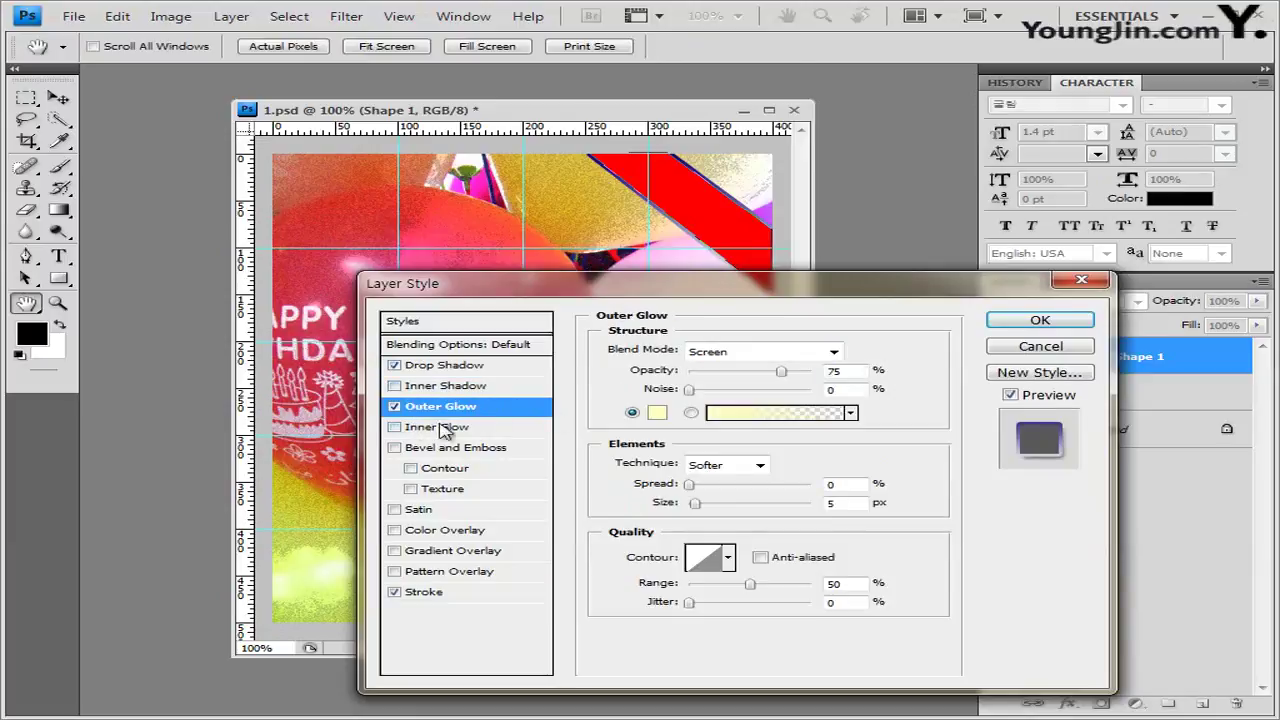
left_click(1064, 324)
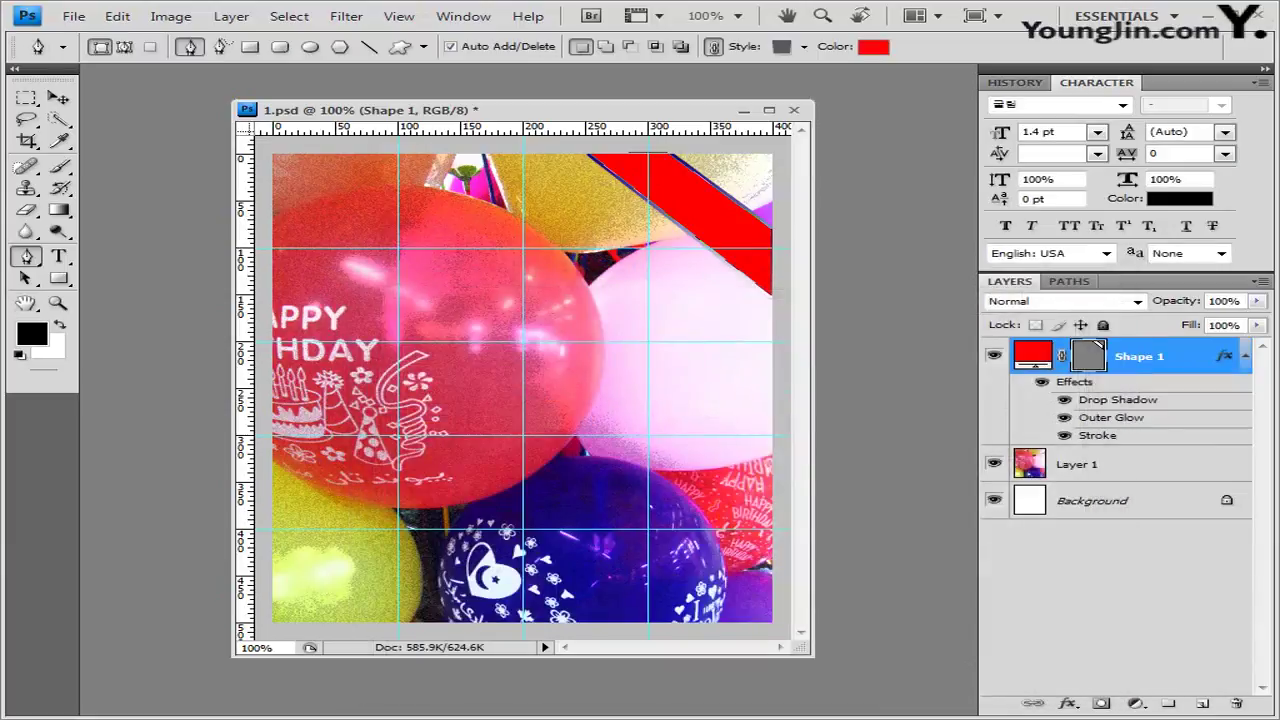
Switch to the file explorer, open 1급-3.jpg from the 기출문제01 folder in Photoshop, and float it in its own window.
key("alt+Tab")
left_click(634, 280)
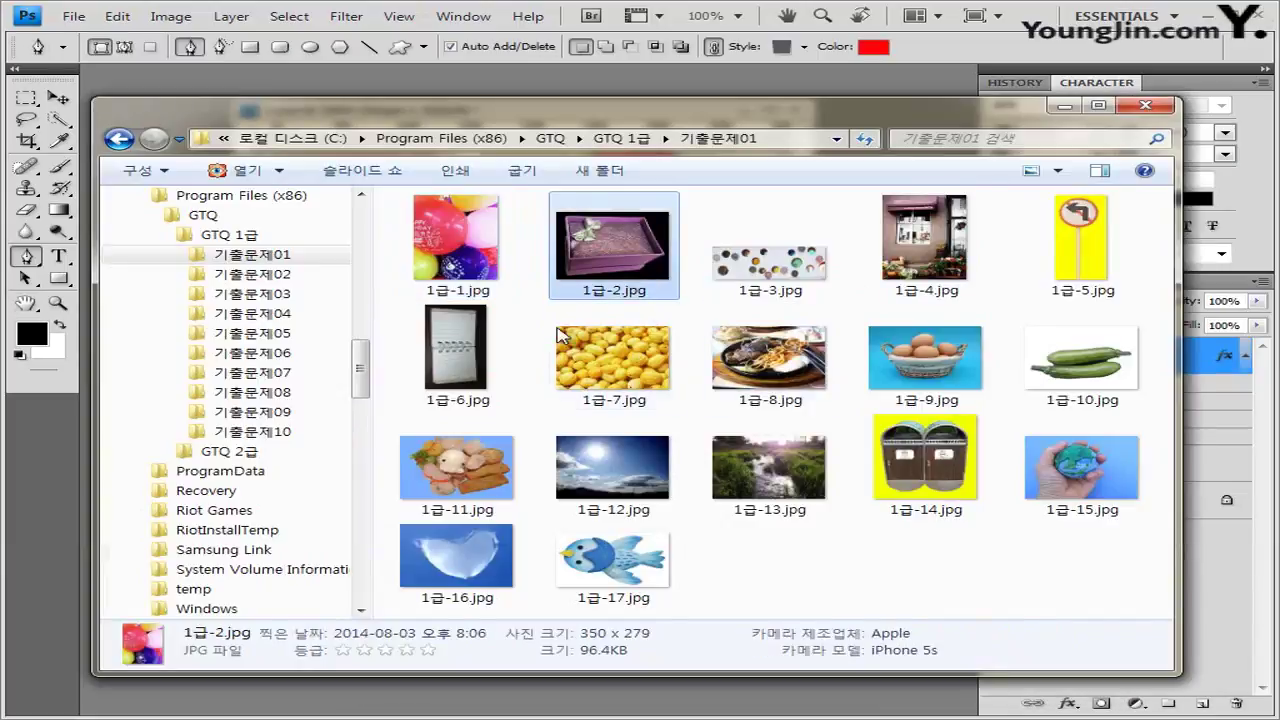
left_click(803, 263)
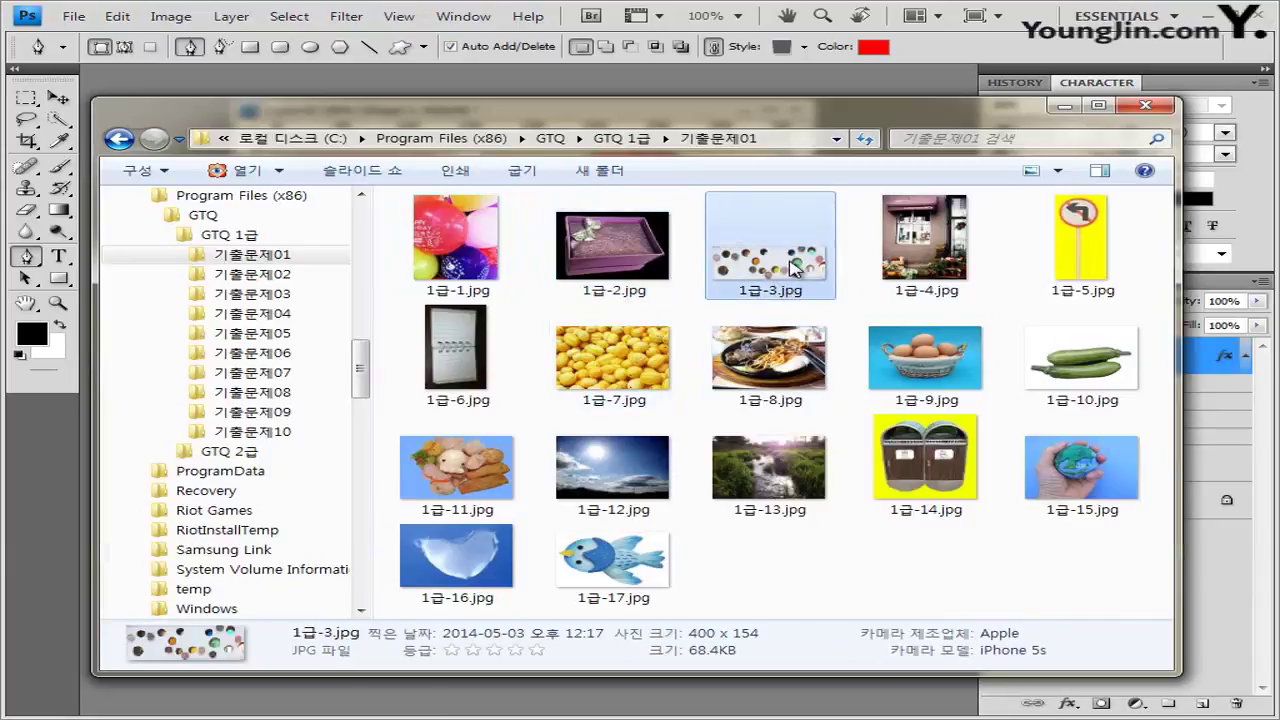
left_click_drag(810, 112, 810, 196)
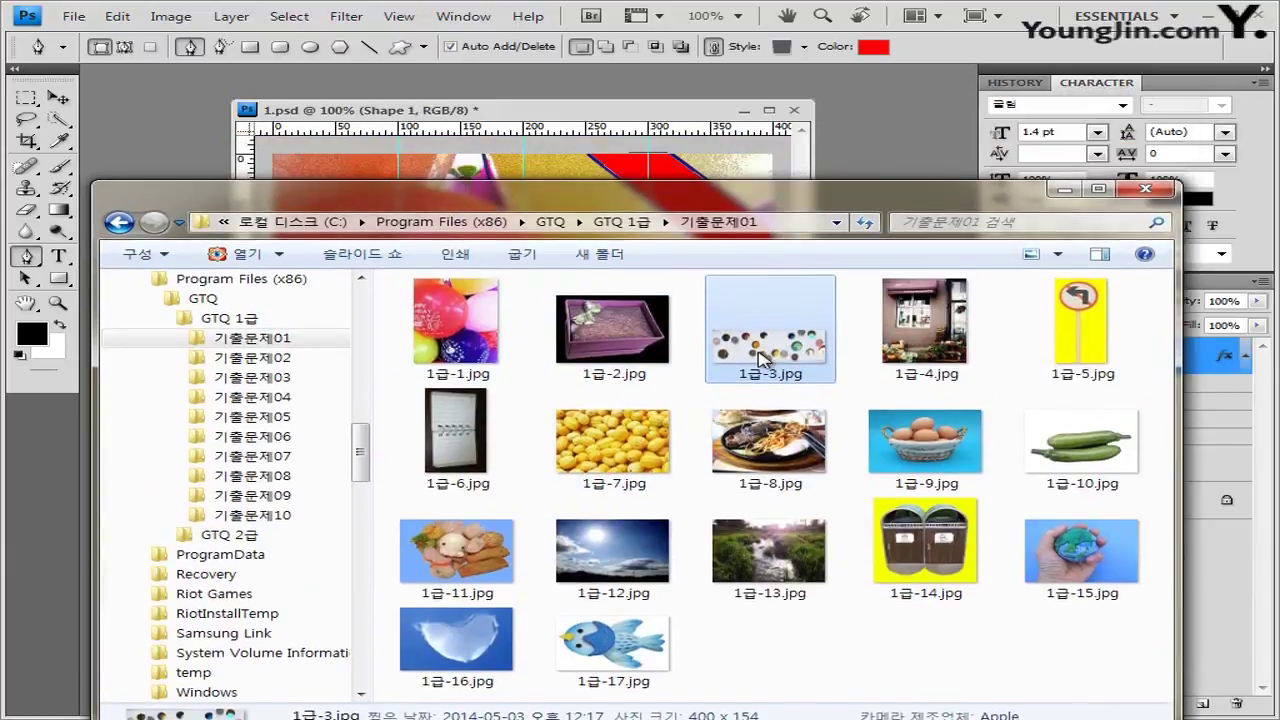
left_click_drag(836, 250, 880, 130)
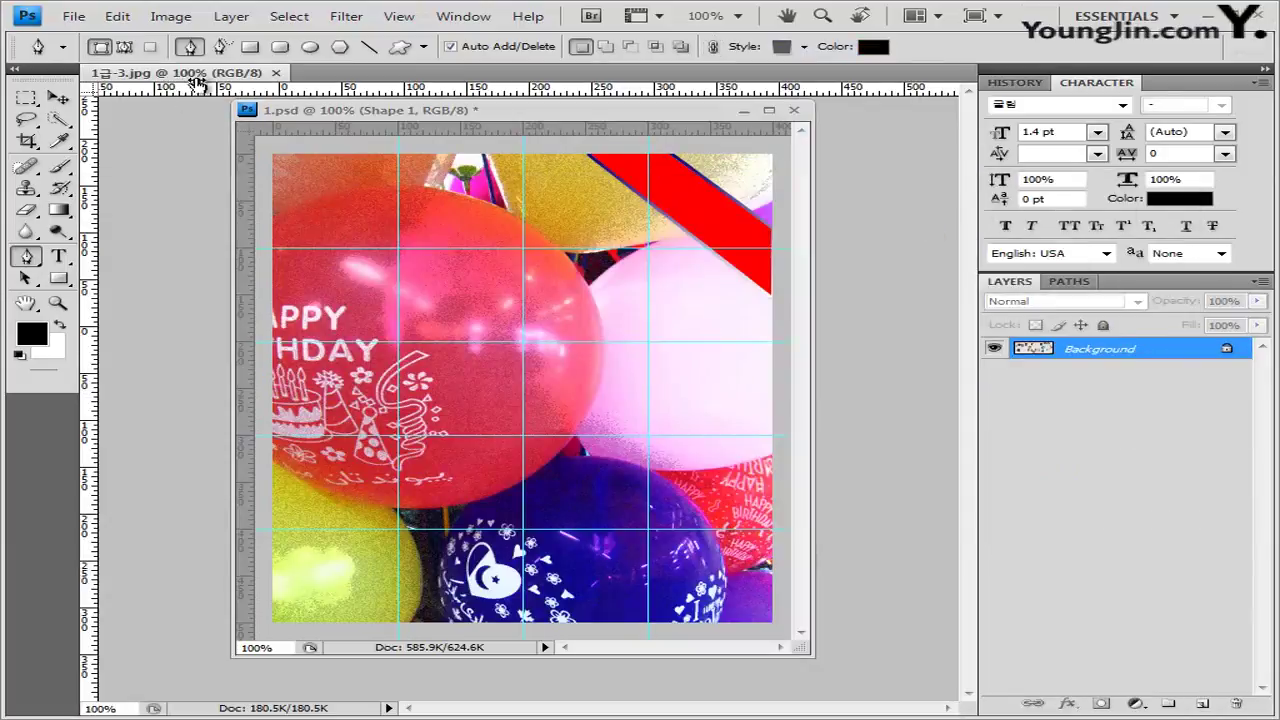
left_click_drag(190, 78, 262, 208)
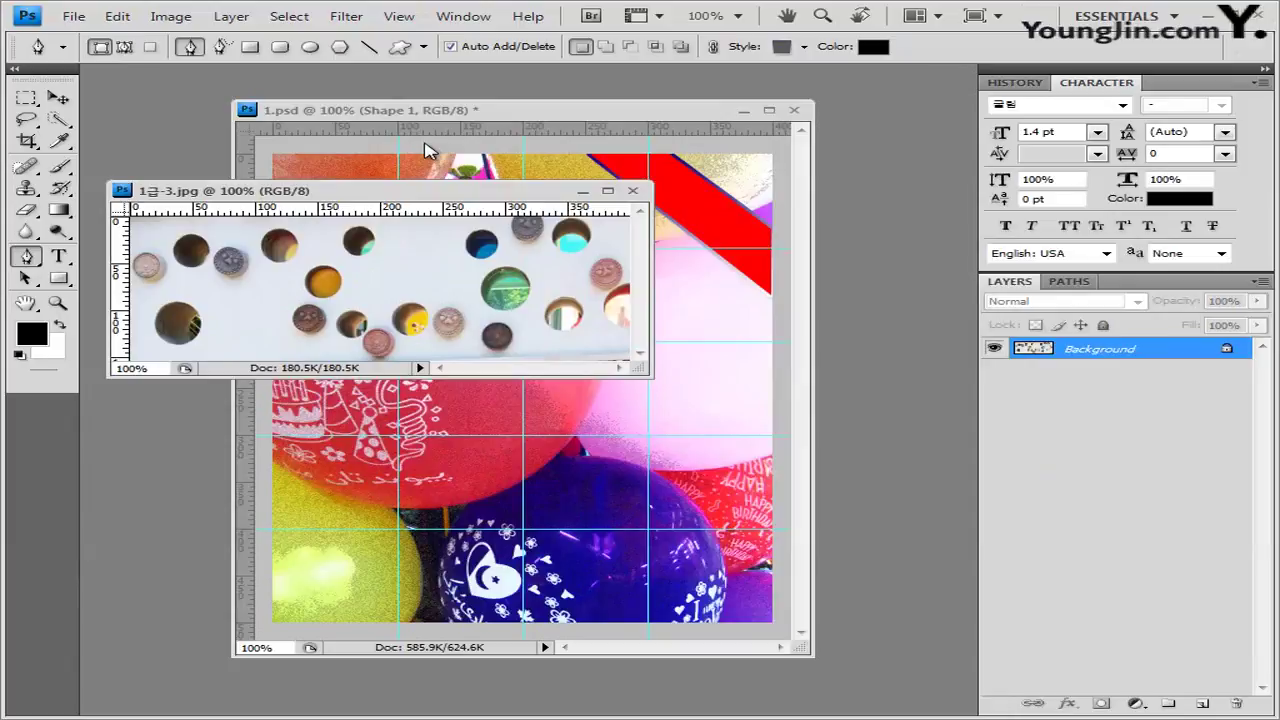
Copy the entire 1급-3.jpg image, close it, paste it into 1.psd, and collapse the band shape's effects list.
key("ctrl+a")
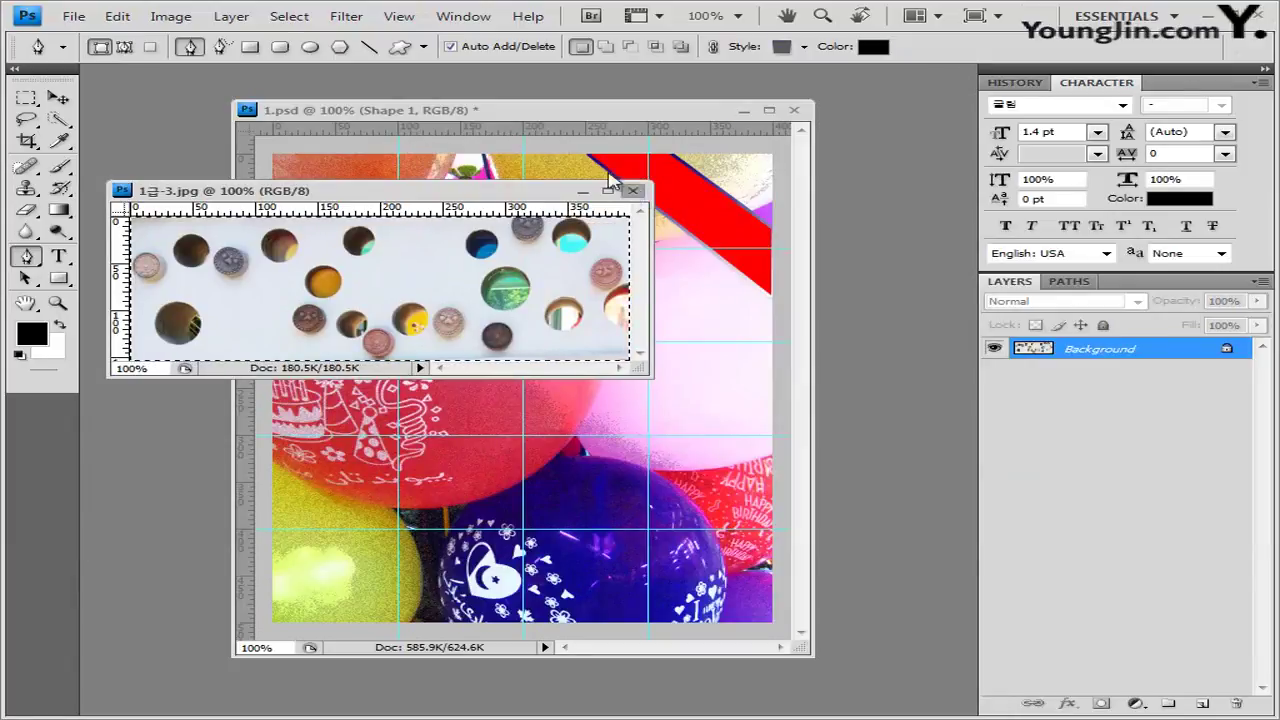
left_click(633, 190)
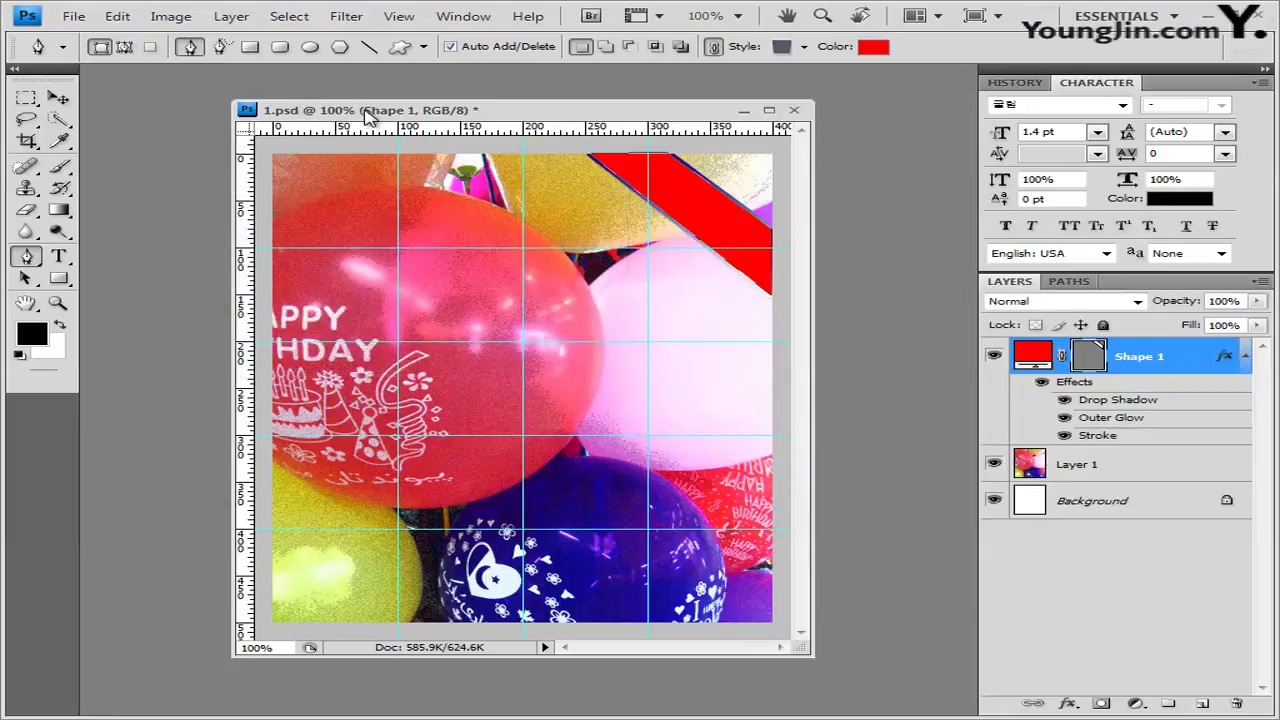
key("ctrl+v")
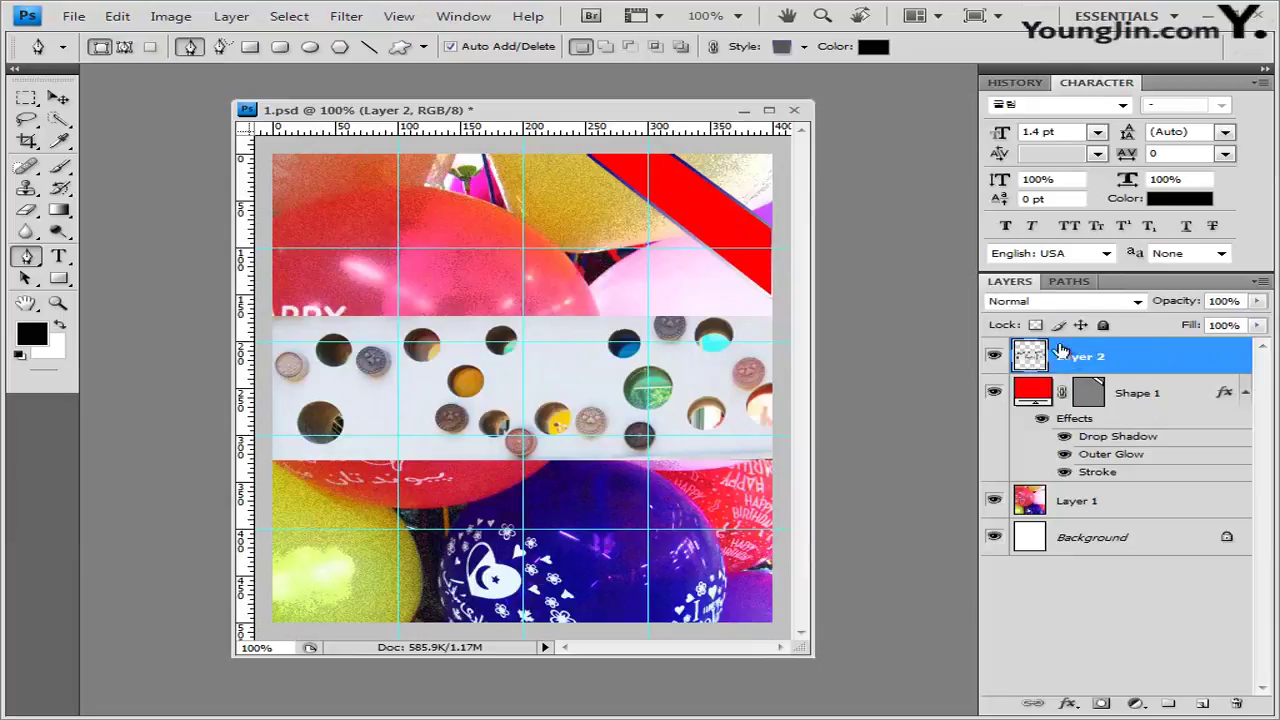
left_click(1246, 393)
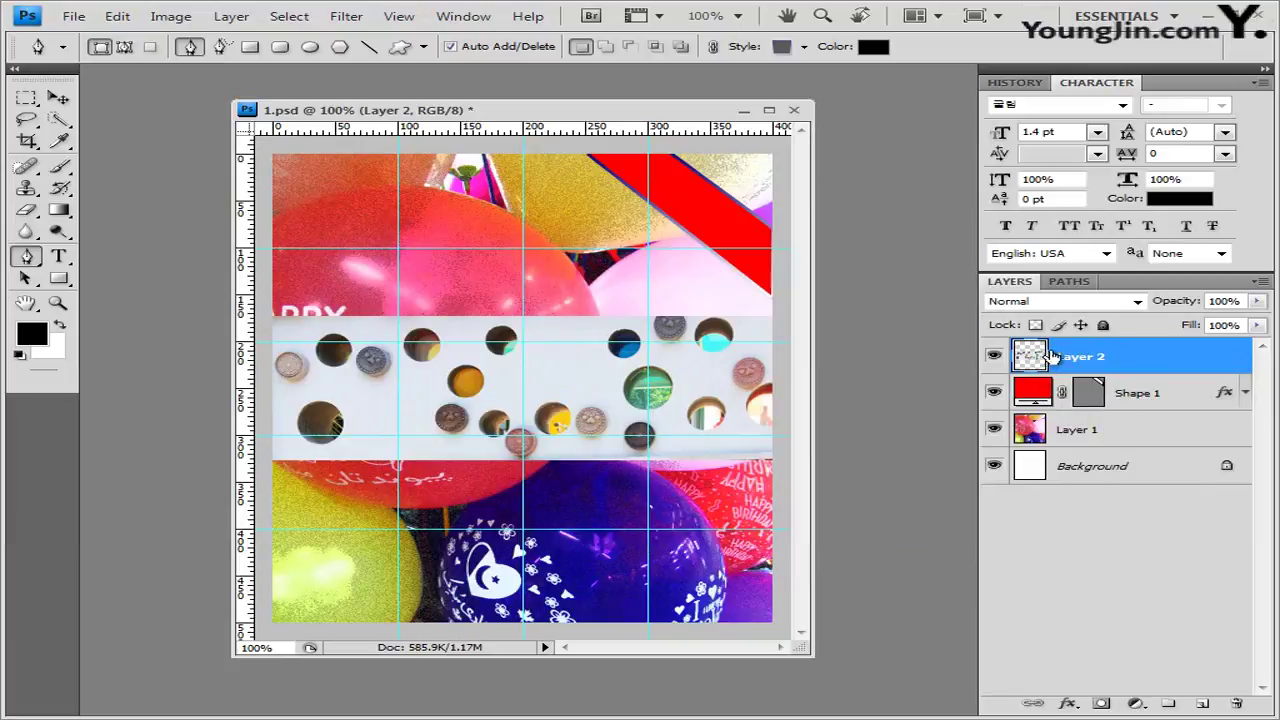
Move the pasted button photo up to the canvas's top edge so it covers the red band, and shrink the document window.
left_click(58, 98)
left_click_drag(588, 404, 578, 240)
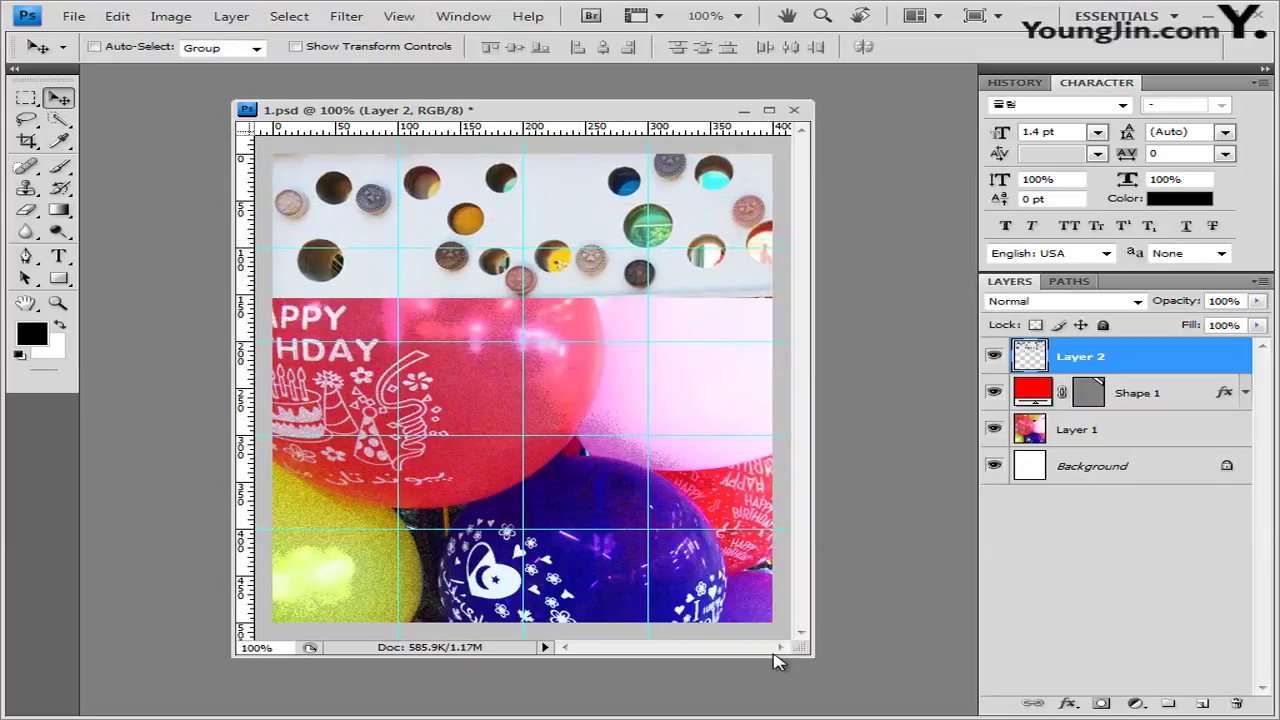
left_click_drag(798, 646, 779, 617)
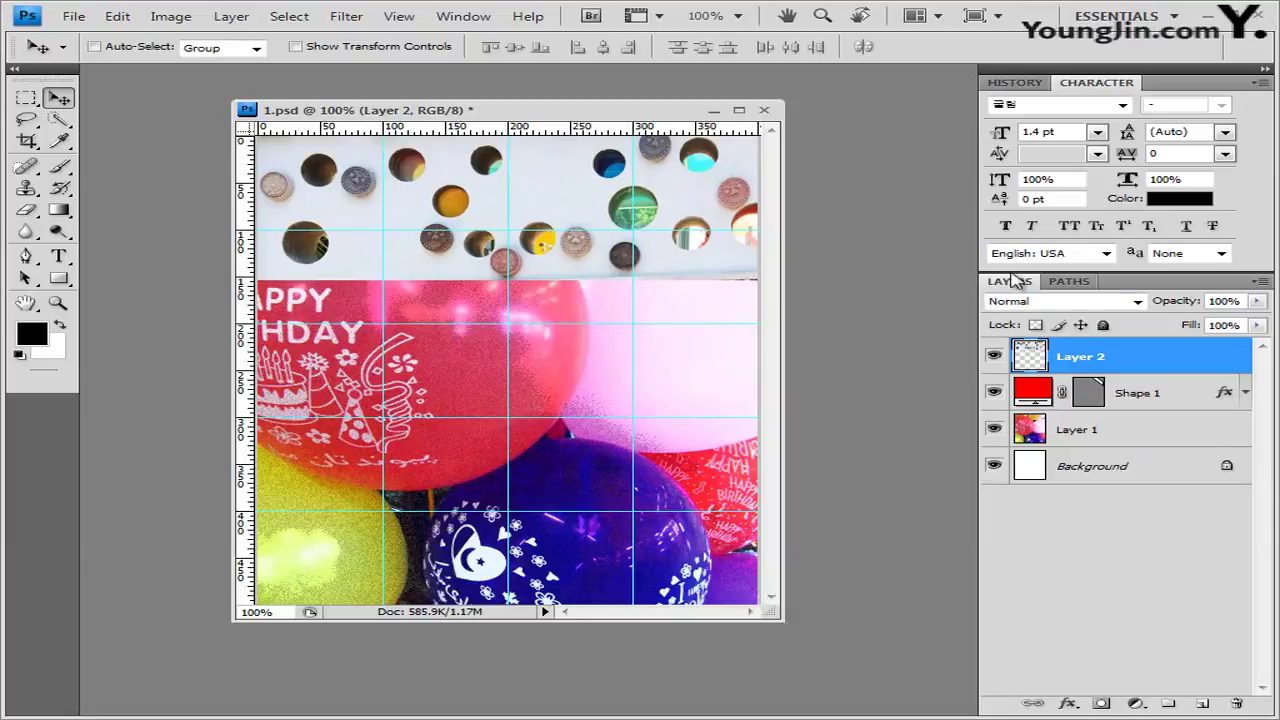
Clip Layer 2 to the Shape 1 band with a clipping mask and leave Layer 2 selected.
left_click(1153, 401)
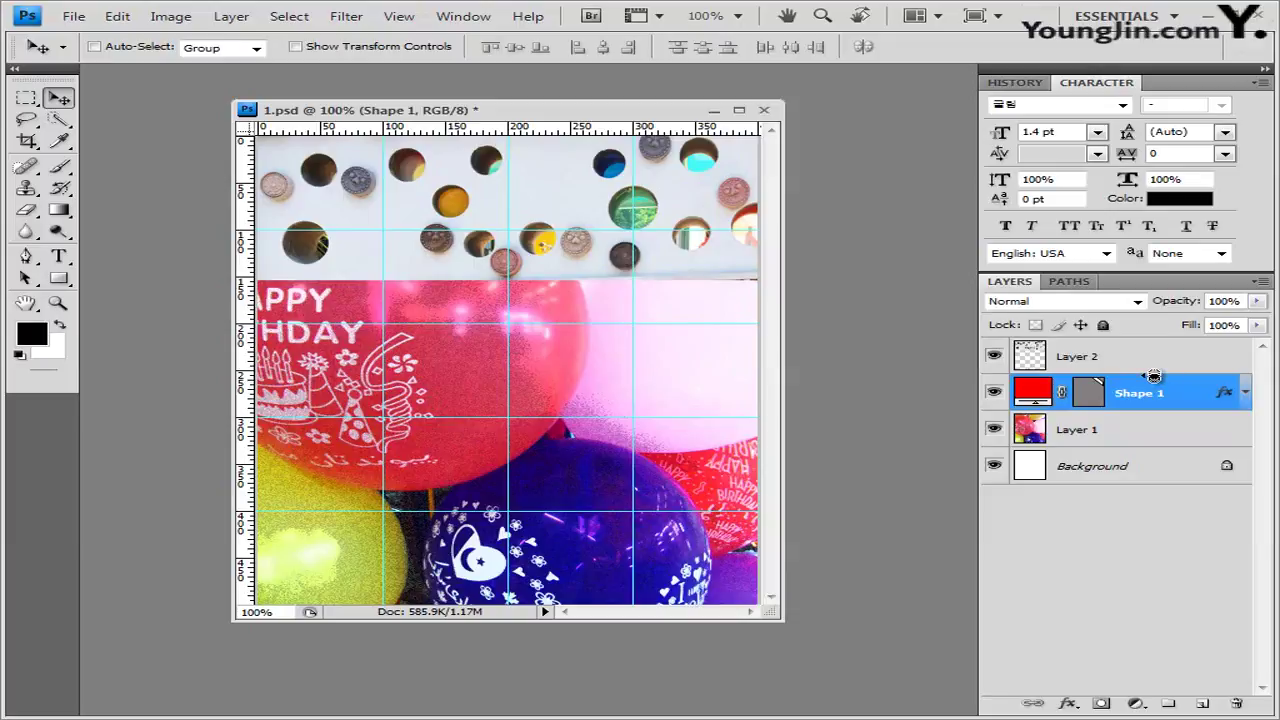
left_click(1154, 376, "alt")
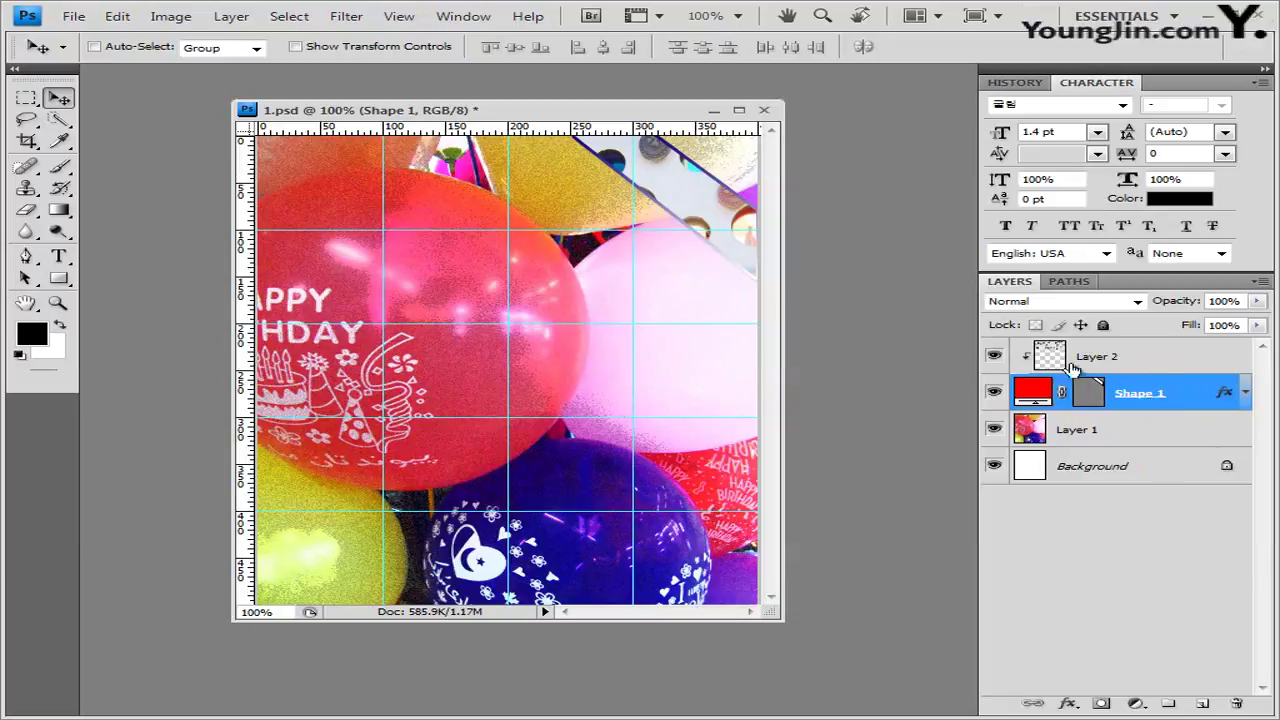
left_click(1120, 360)
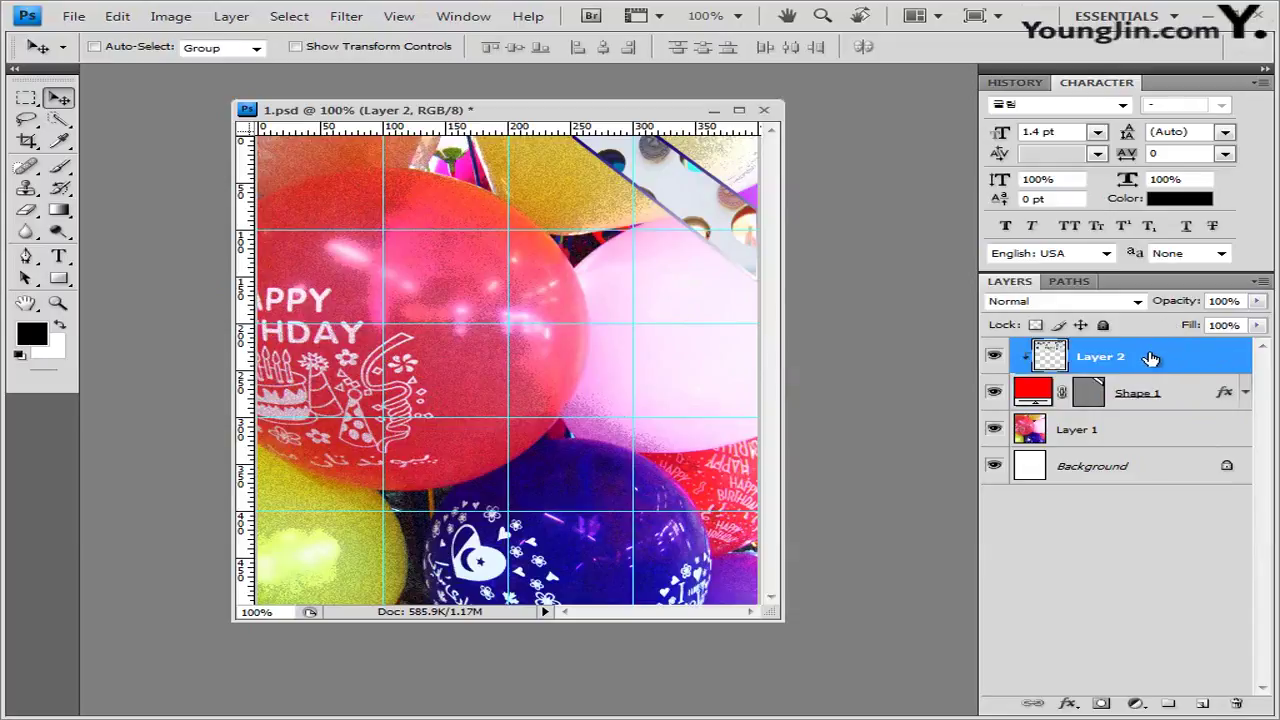
left_click(1163, 402)
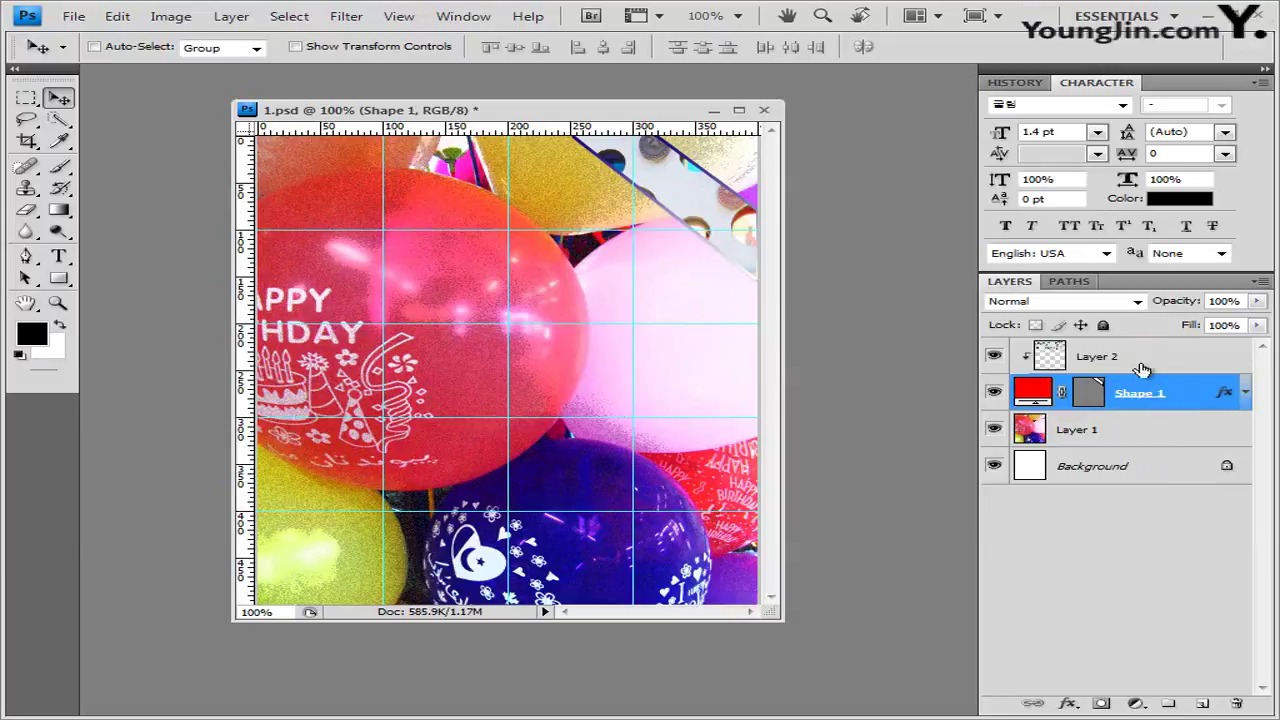
left_click(1155, 360)
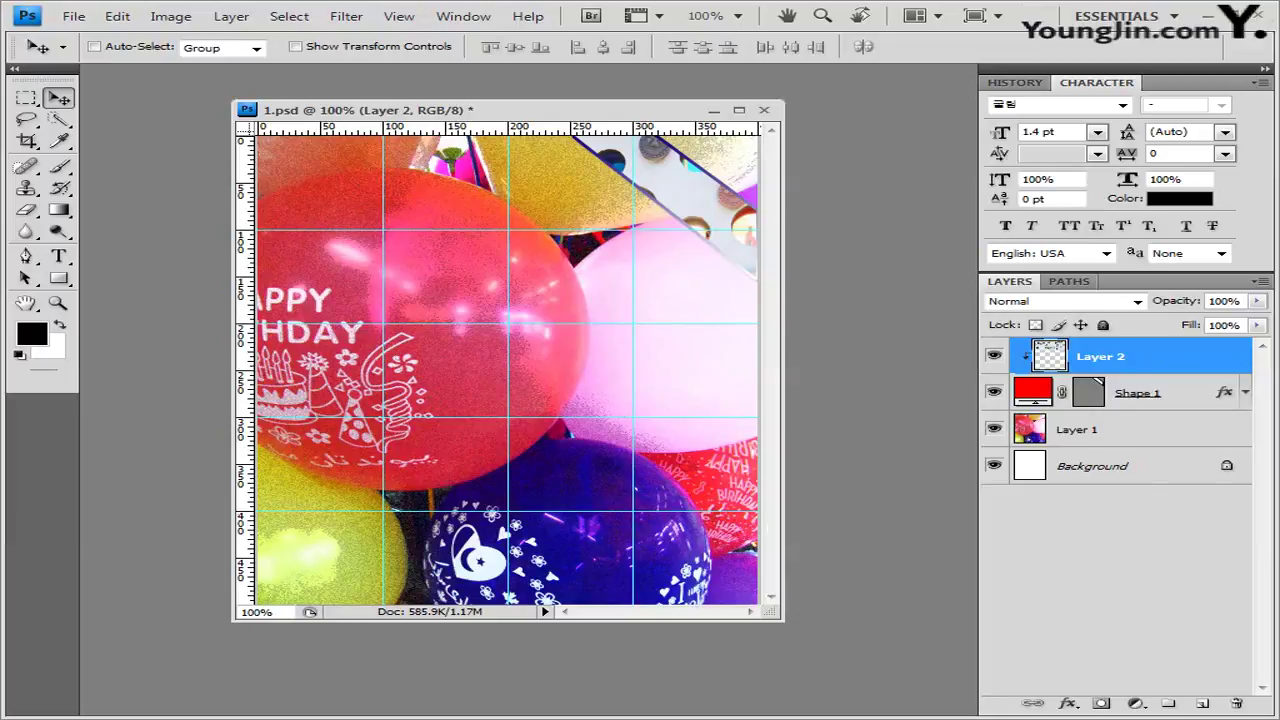
Switch to the file explorer, open 1급-2.jpg from the 기출문제01 folder in Photoshop, and float it in its own window.
key("alt+Tab")
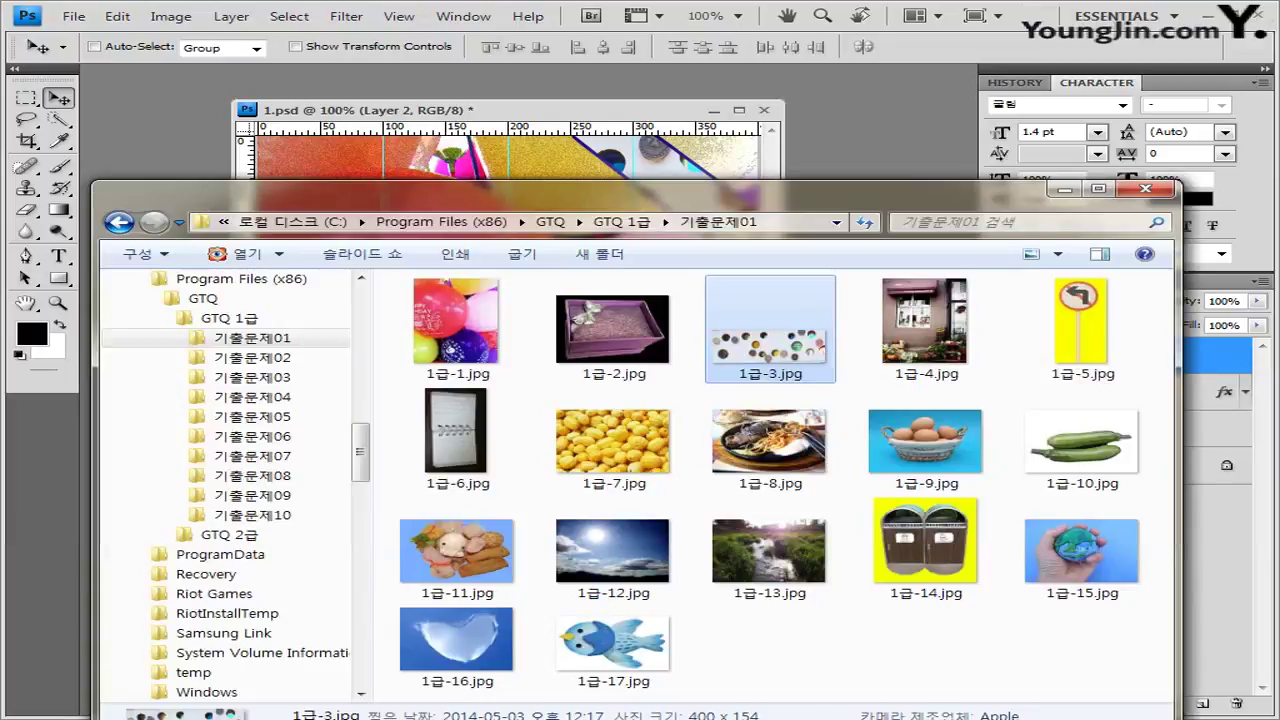
left_click_drag(660, 280, 885, 148)
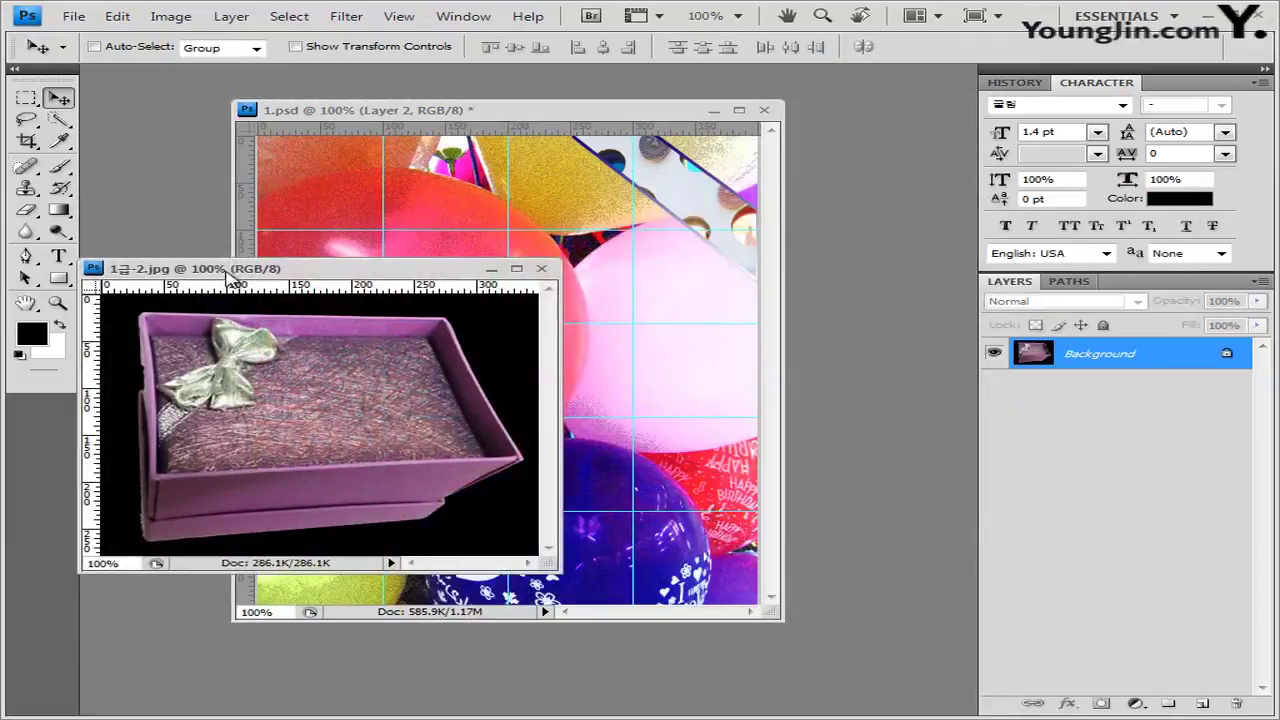
left_click_drag(220, 272, 252, 242)
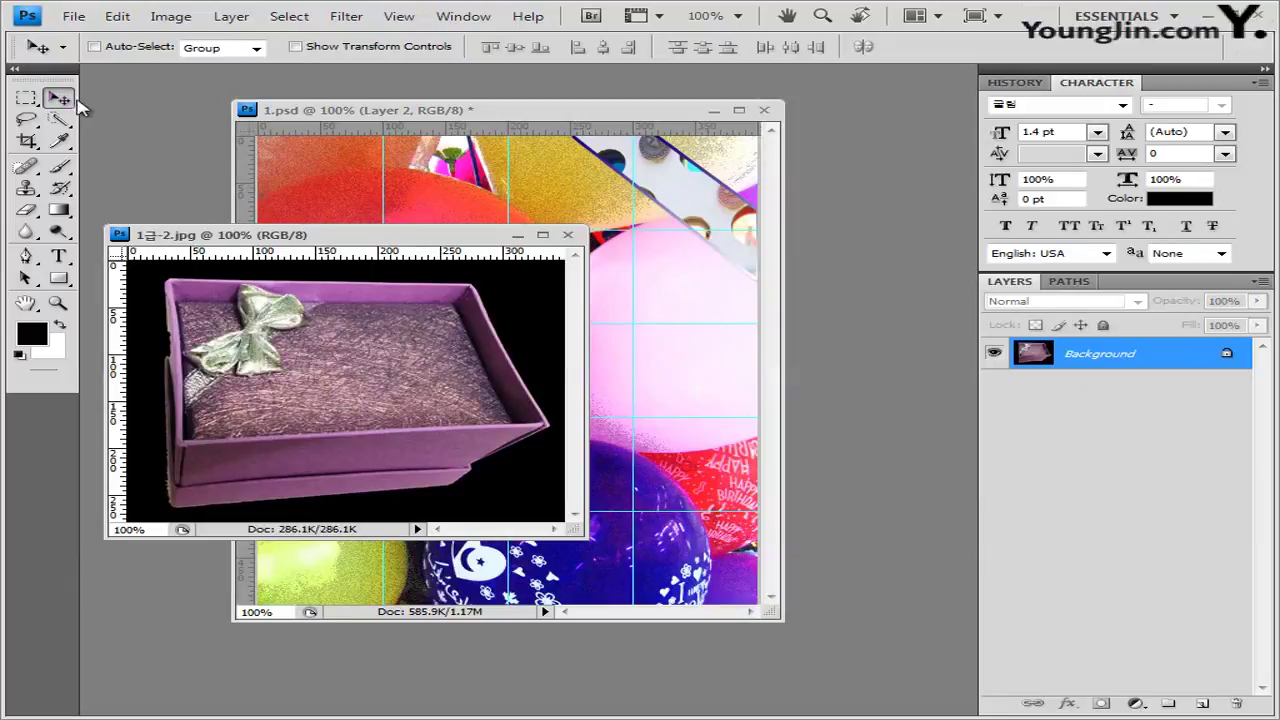
Select the black background of 1급-2.jpg with the Magic Wand at tolerance 32, and invert the selection to the gift box.
left_click(62, 122)
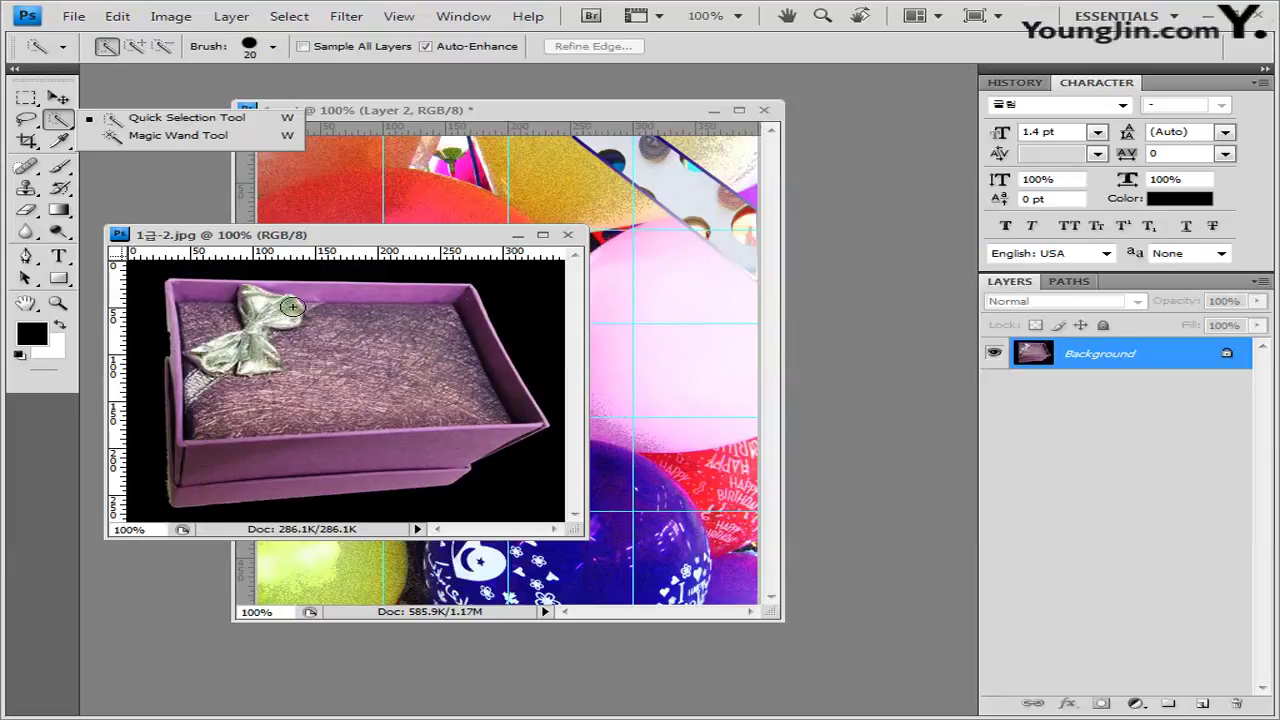
left_click(148, 137)
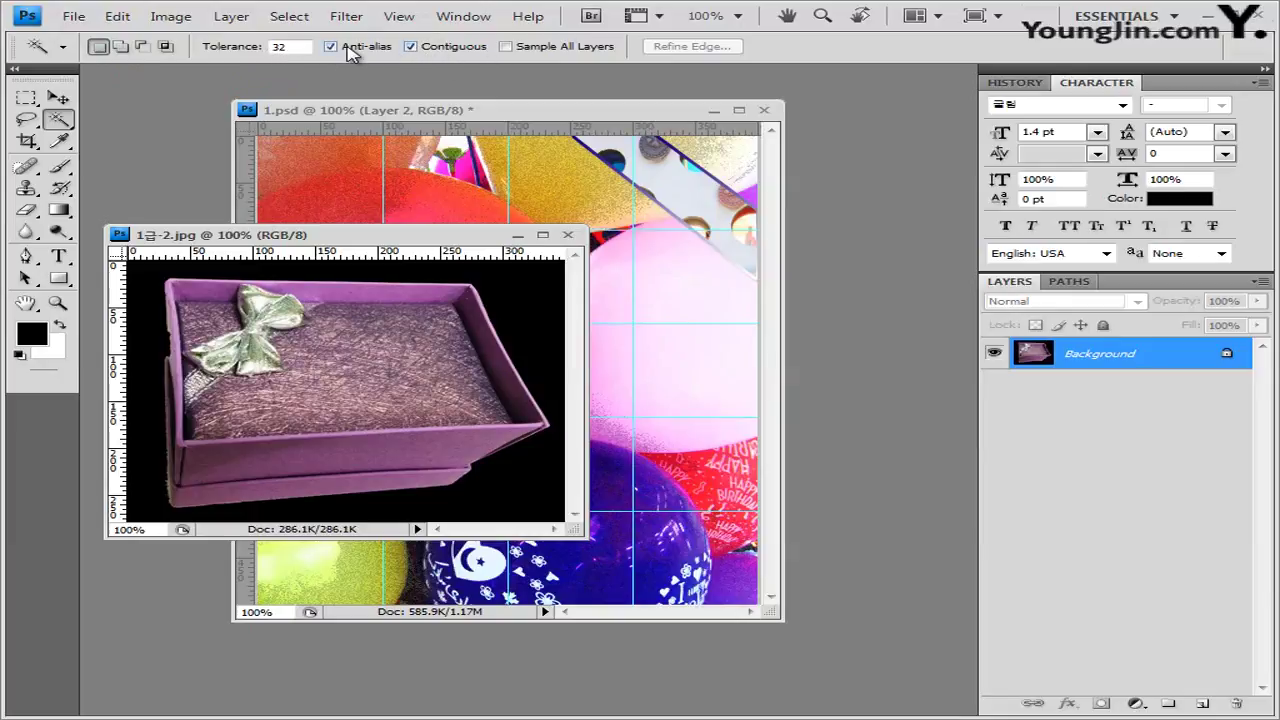
double_click(284, 48)
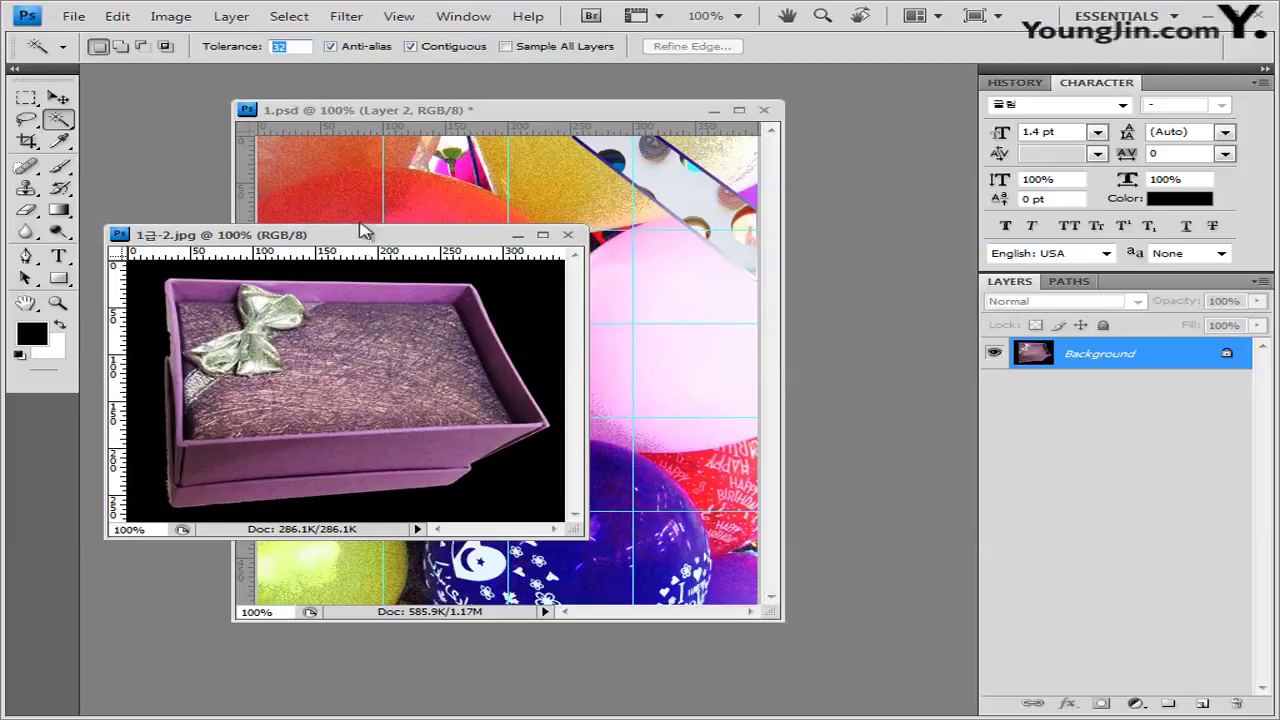
left_click_drag(360, 234, 363, 216)
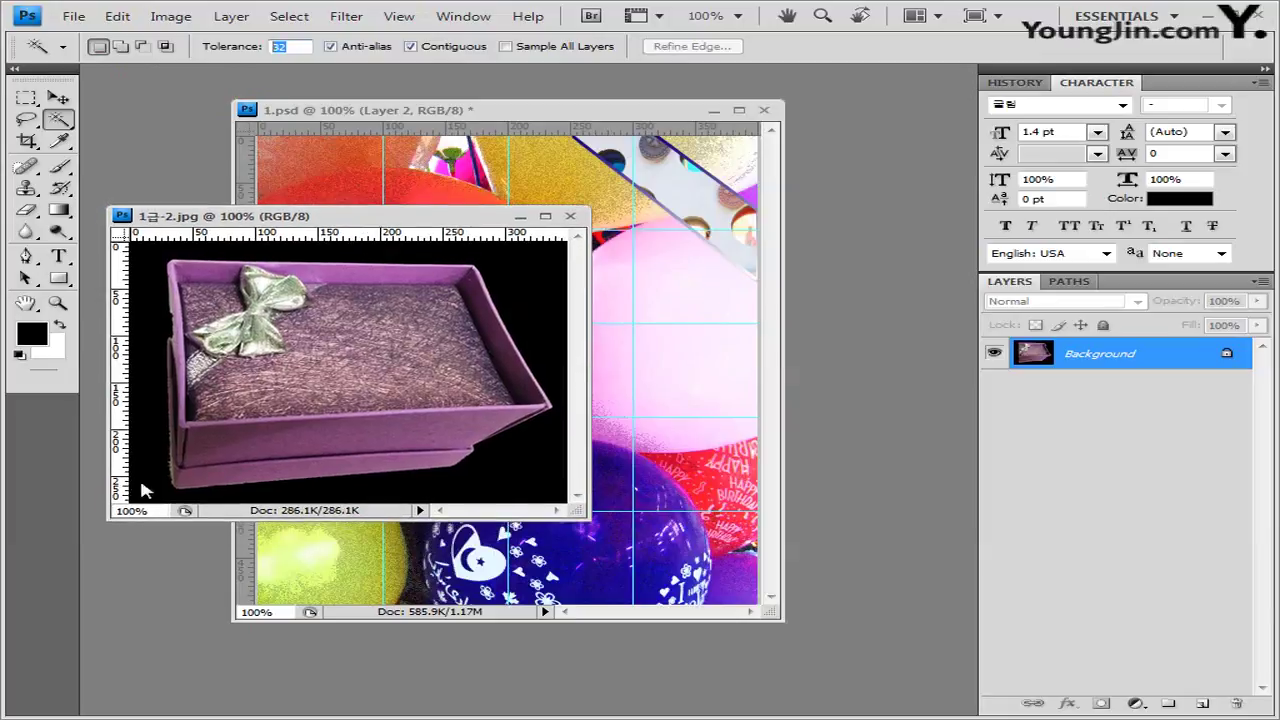
left_click(536, 262)
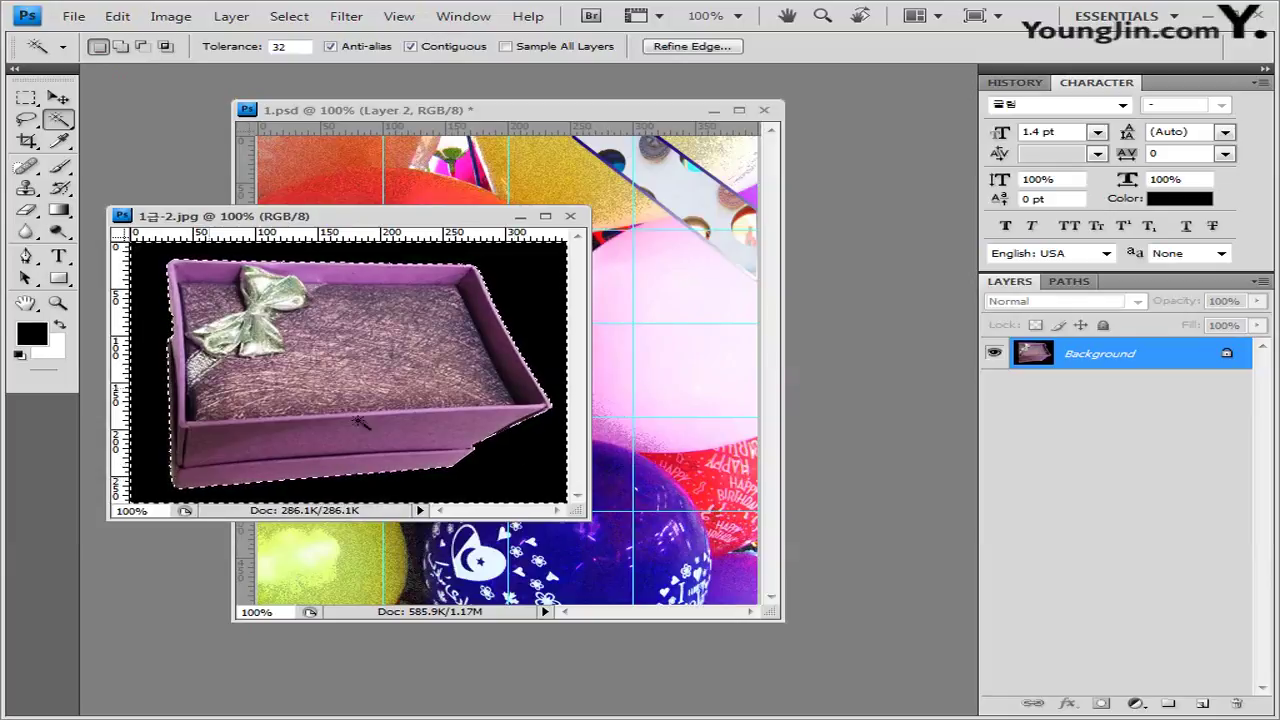
left_click(289, 16)
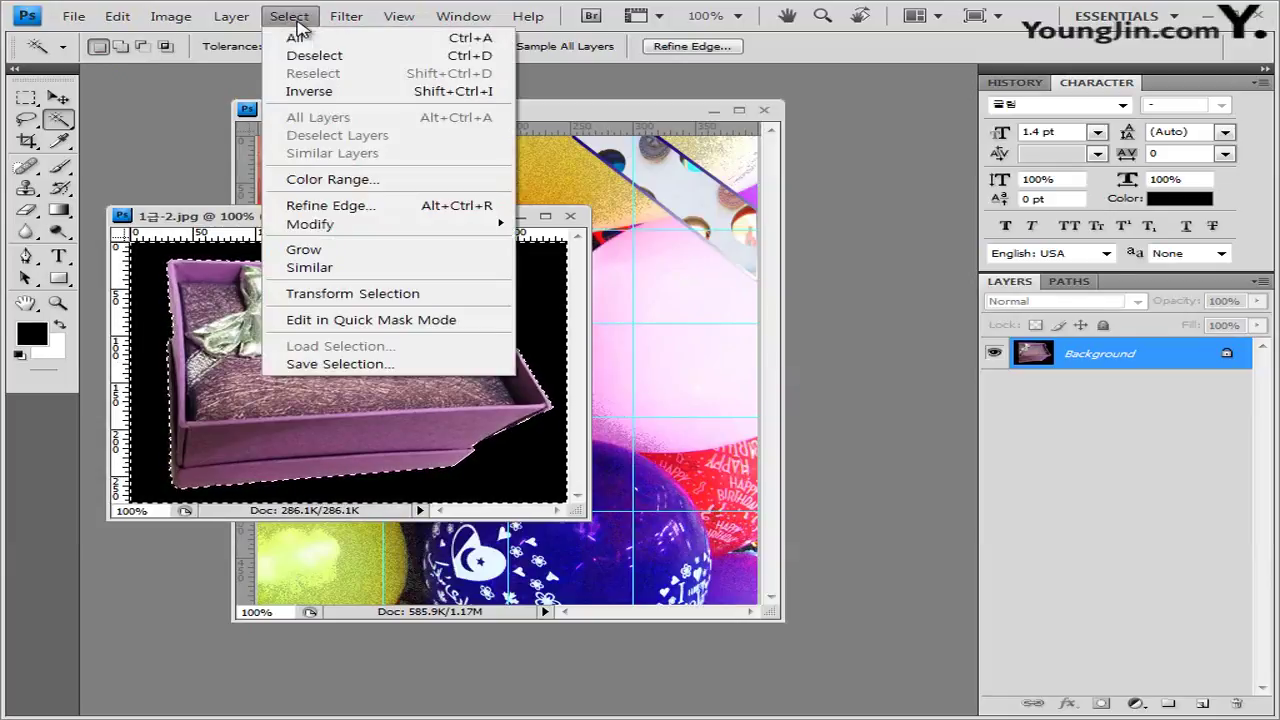
left_click(310, 92)
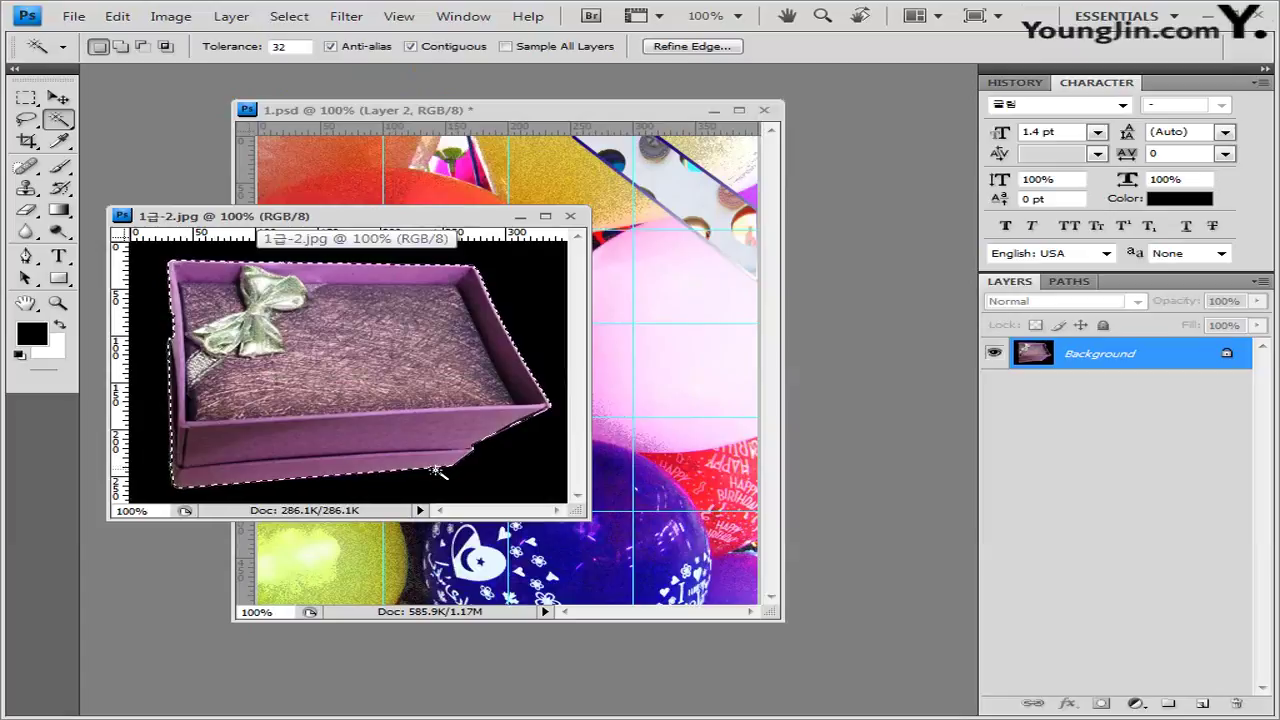
Copy the selected gift box, close 1급-2.jpg, and paste the box into 1.psd above Layer 2.
left_click_drag(493, 216, 545, 217)
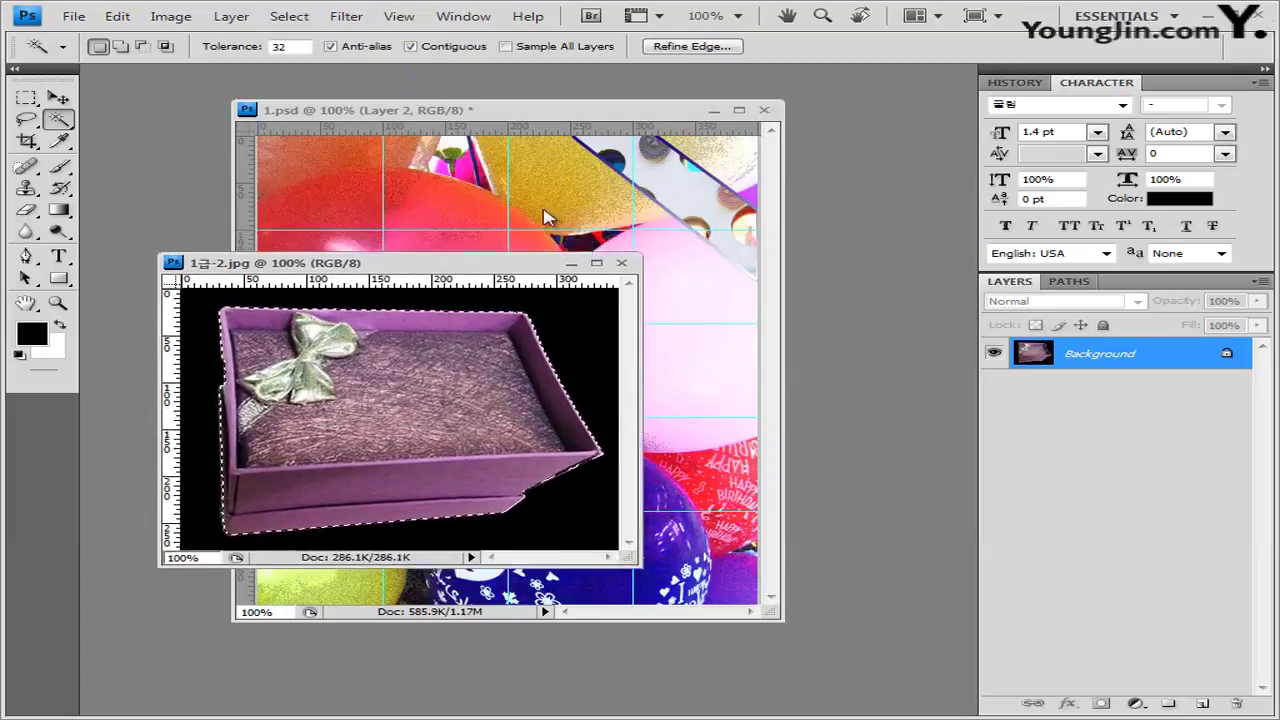
left_click(606, 217)
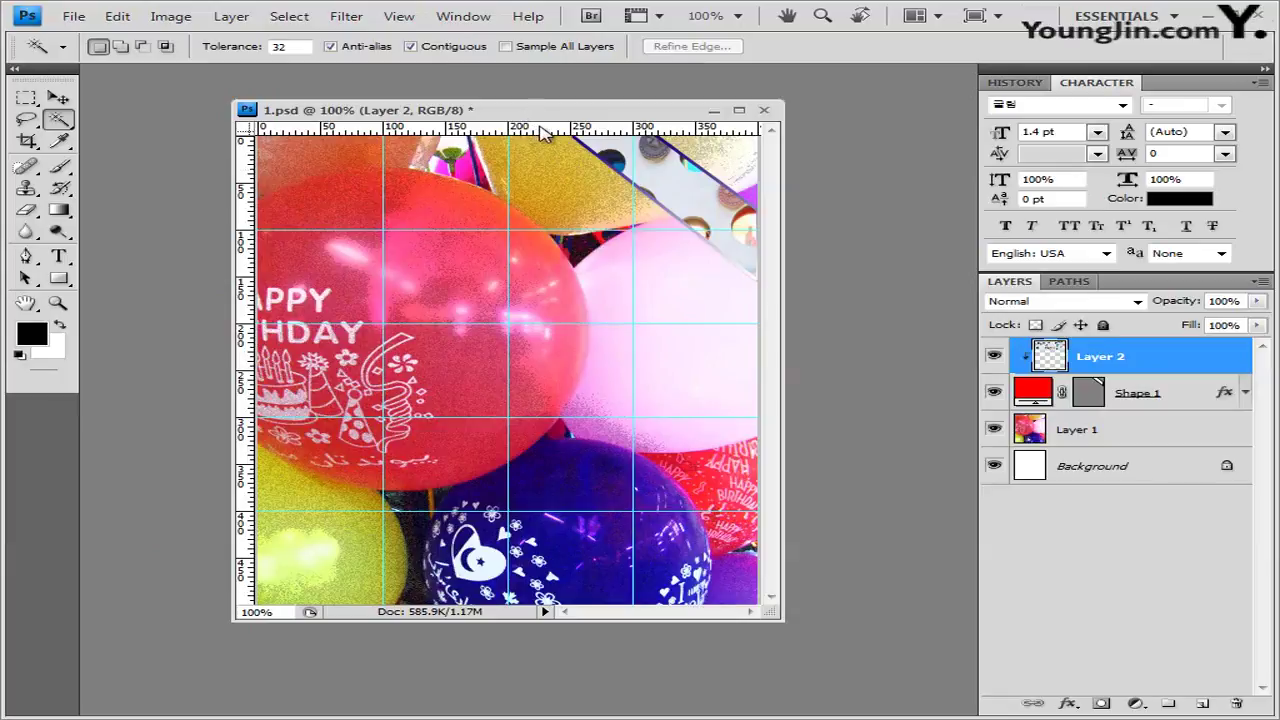
key("ctrl+v")
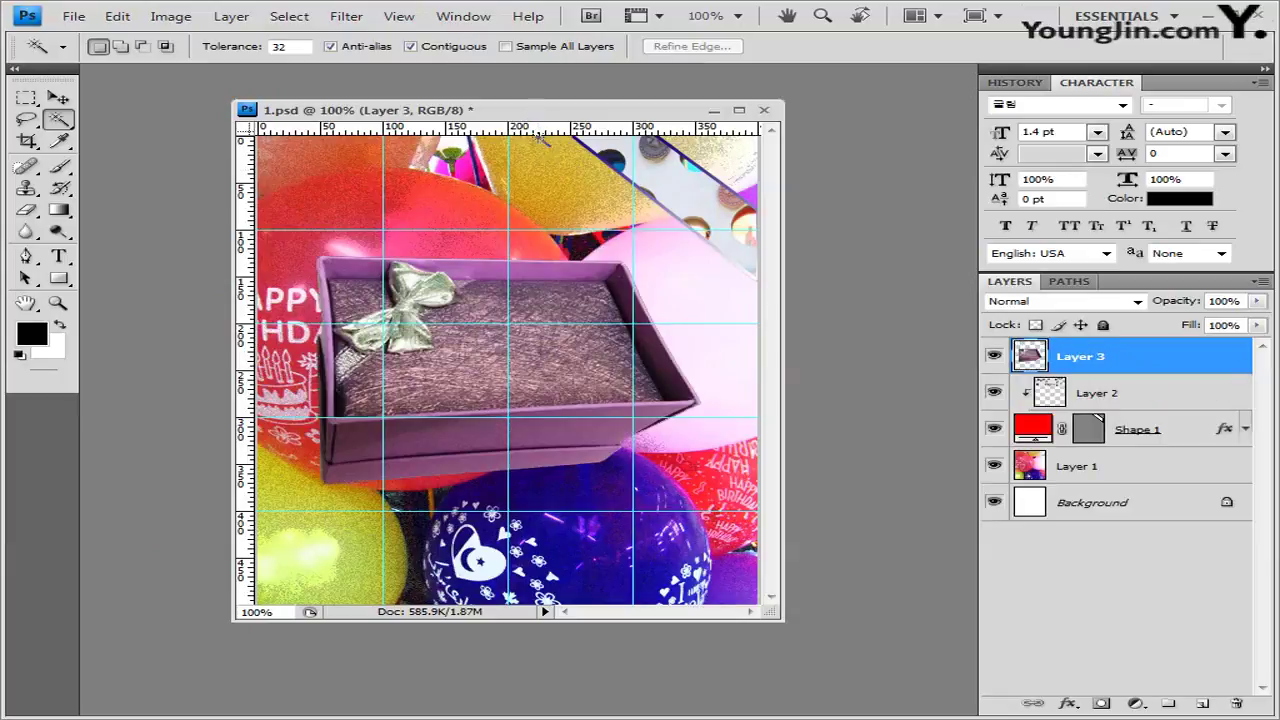
Move the gift box down to the lower-left area of the canvas.
left_click(57, 98)
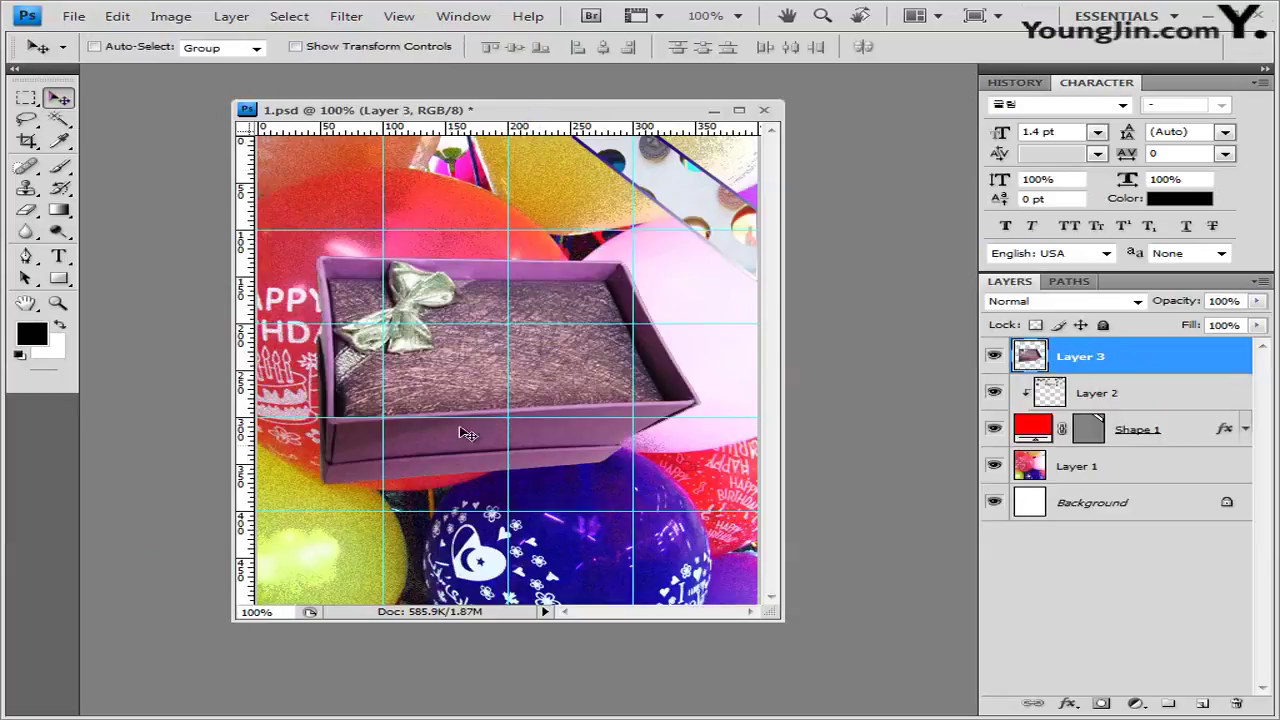
left_click_drag(478, 381, 443, 448)
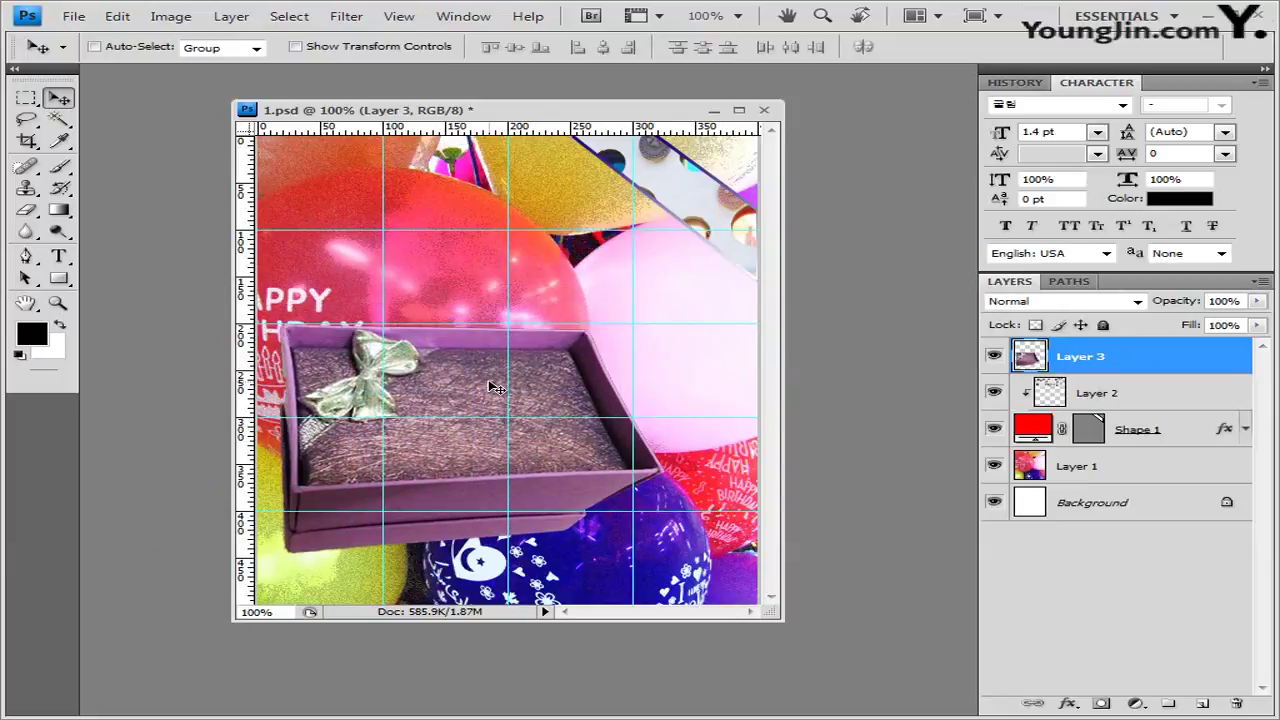
key("shift+Down")
key("shift+Down")
key("shift+Down")
key("shift+Down")
key("shift+Down")
key("shift+Down")
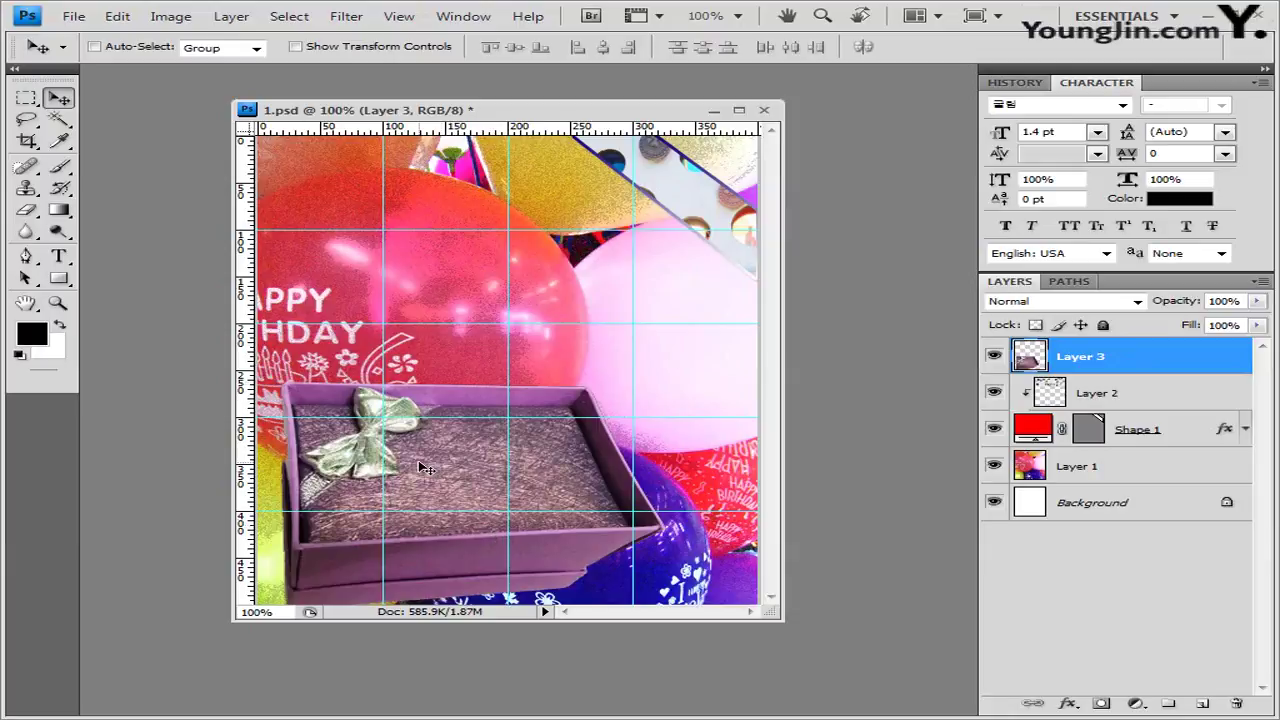
Free-transform the gift box with a rotation of about -6.6° and a proportional scale of about 92.8%, centred near X 166.5, Y 363.5 px.
key("ctrl+t")
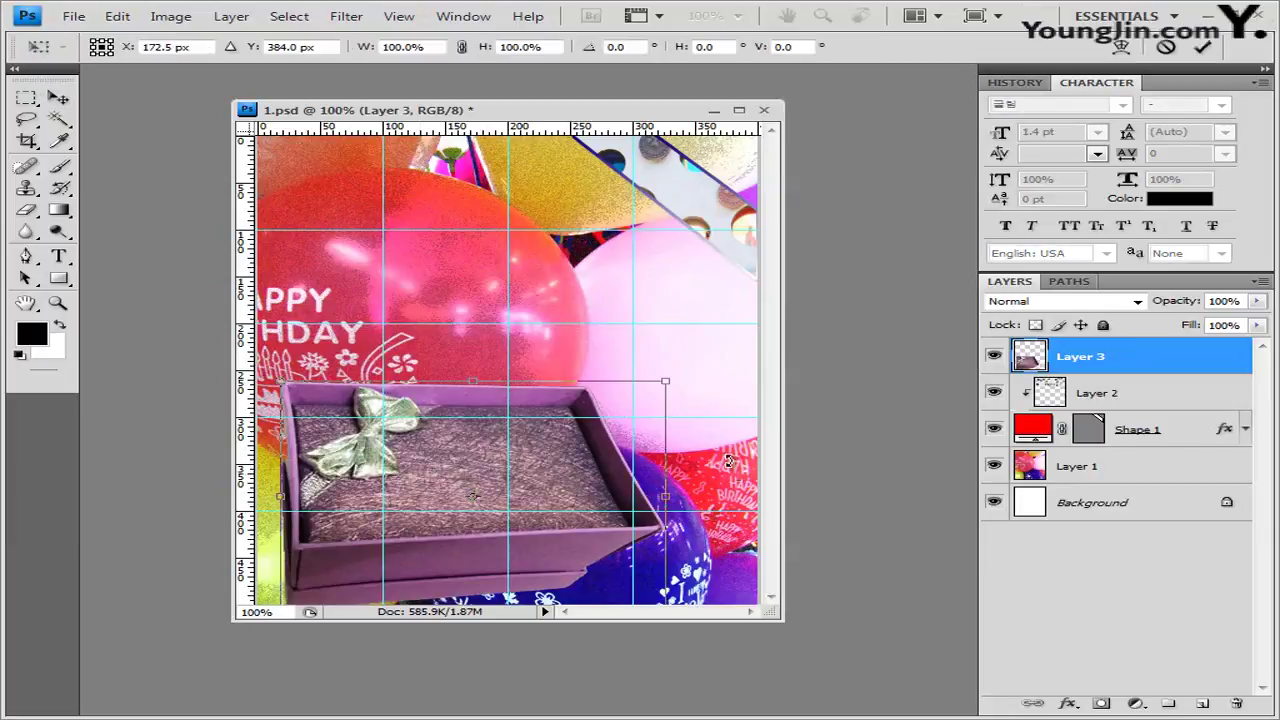
left_click(117, 16)
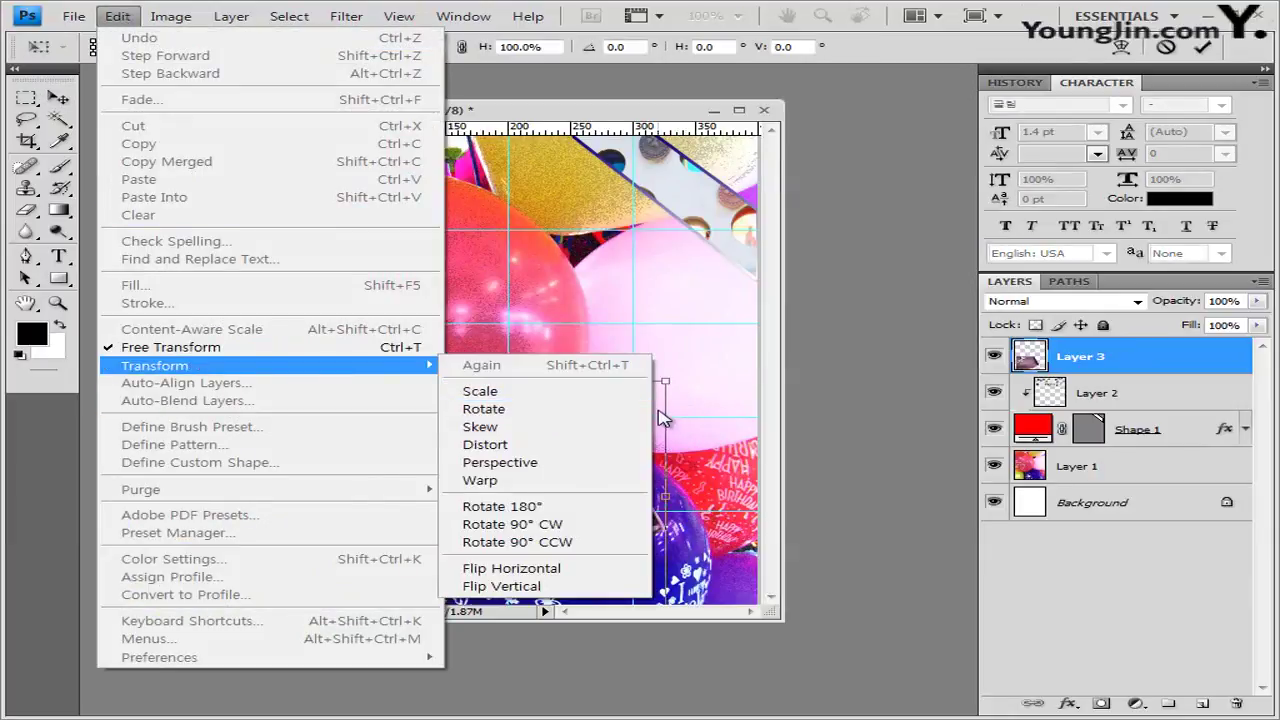
left_click(567, 448)
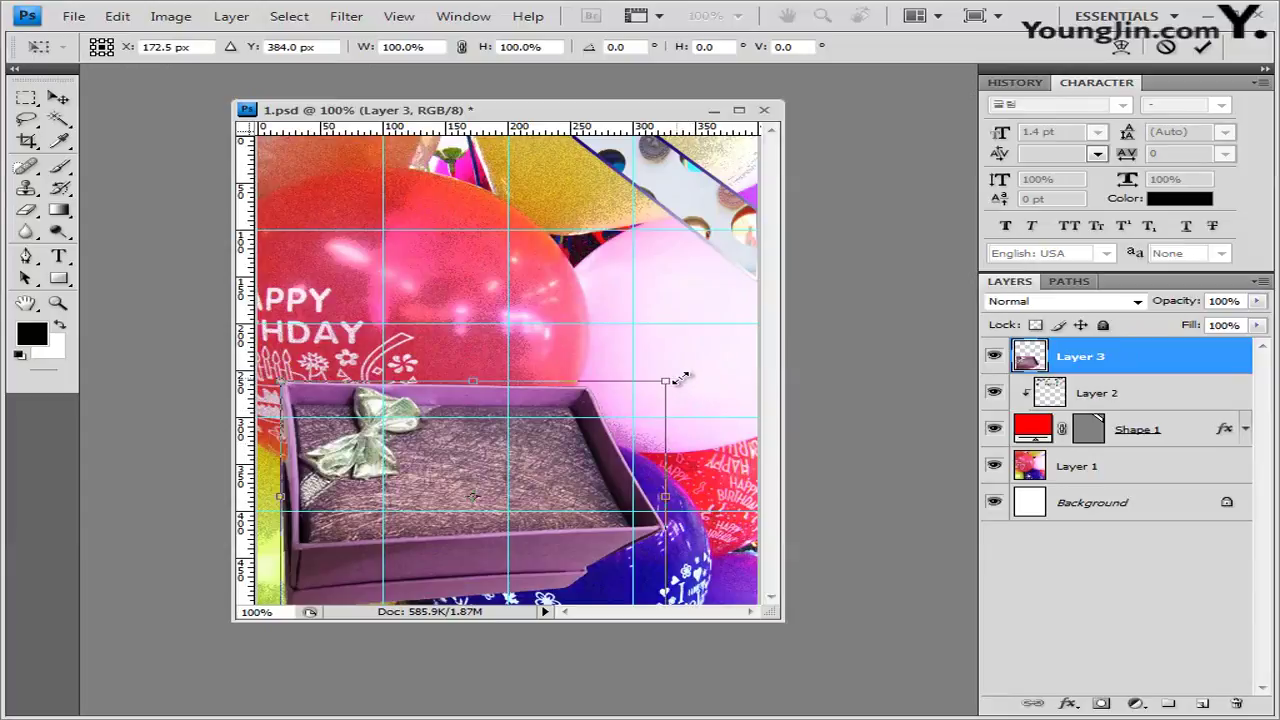
left_click_drag(681, 377, 677, 360)
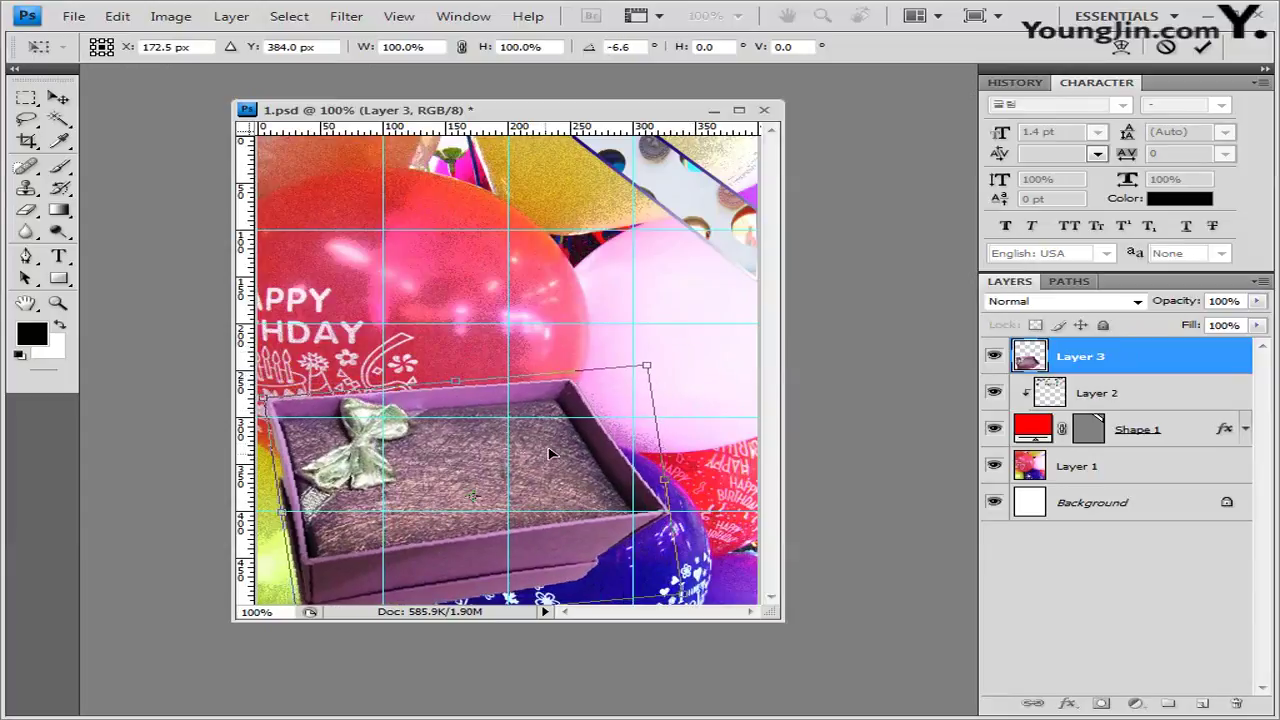
left_click_drag(549, 454, 554, 443)
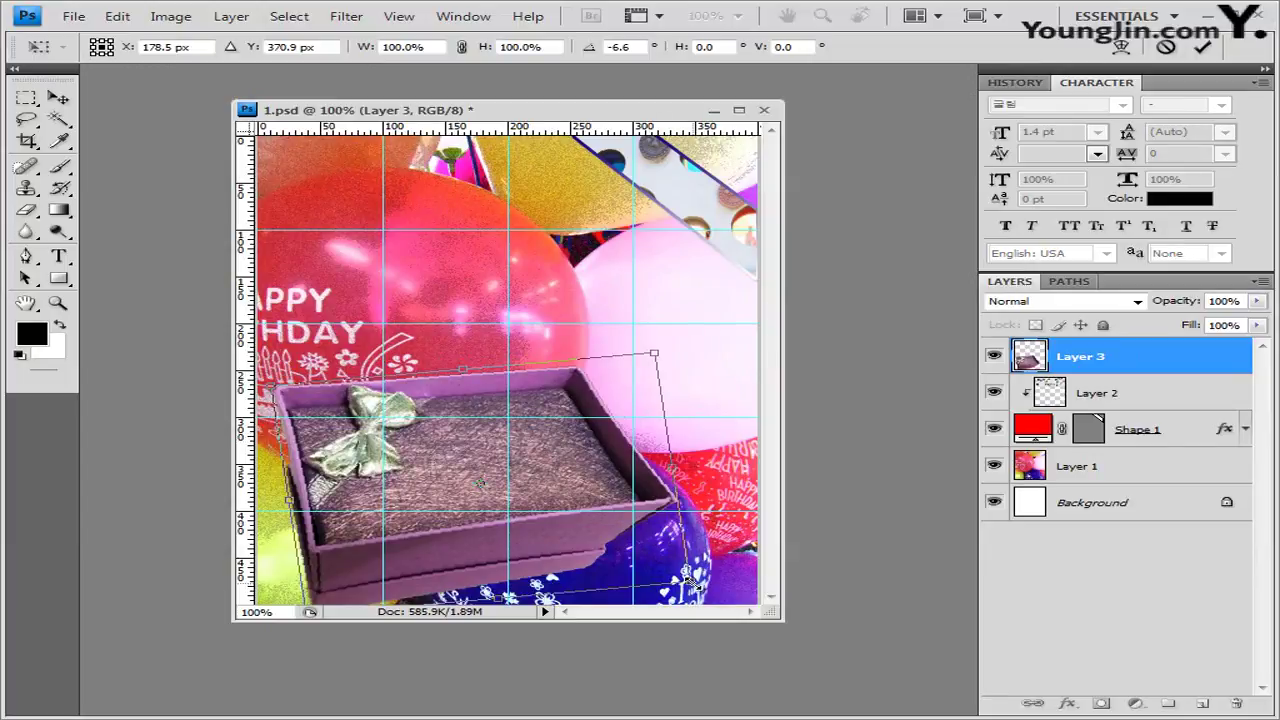
left_click_drag(688, 580, 659, 566)
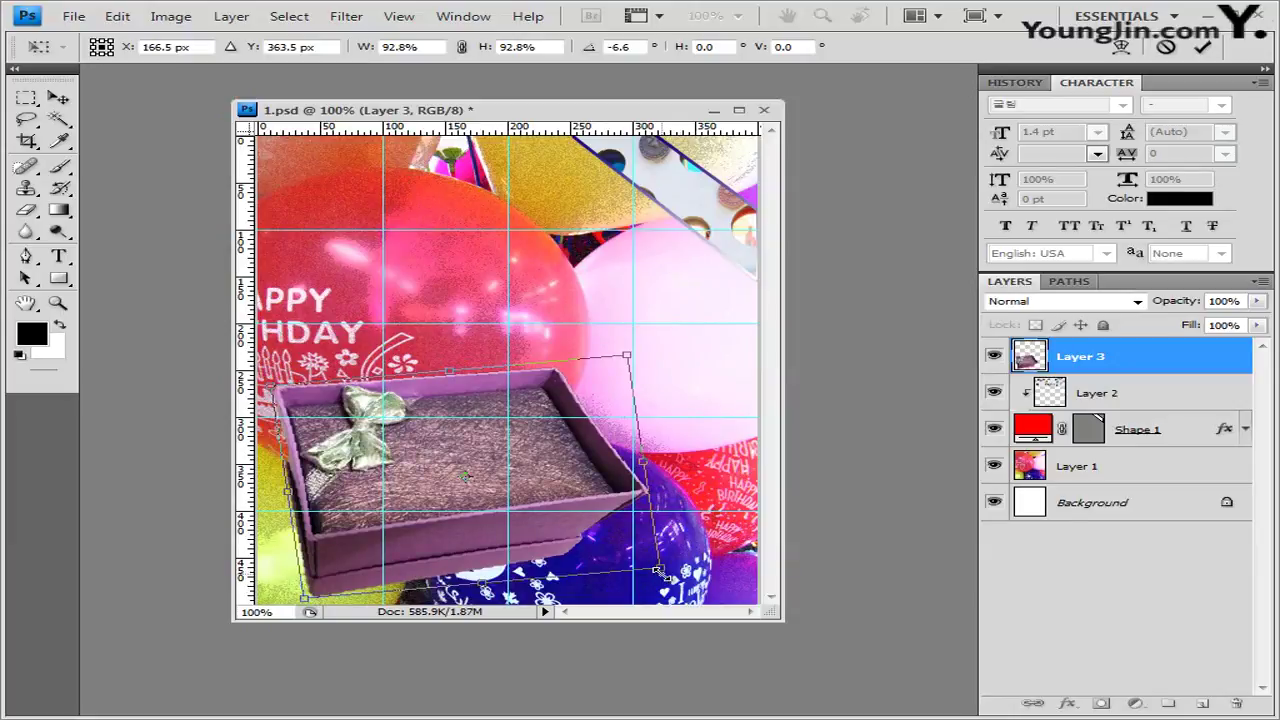
key("Return")
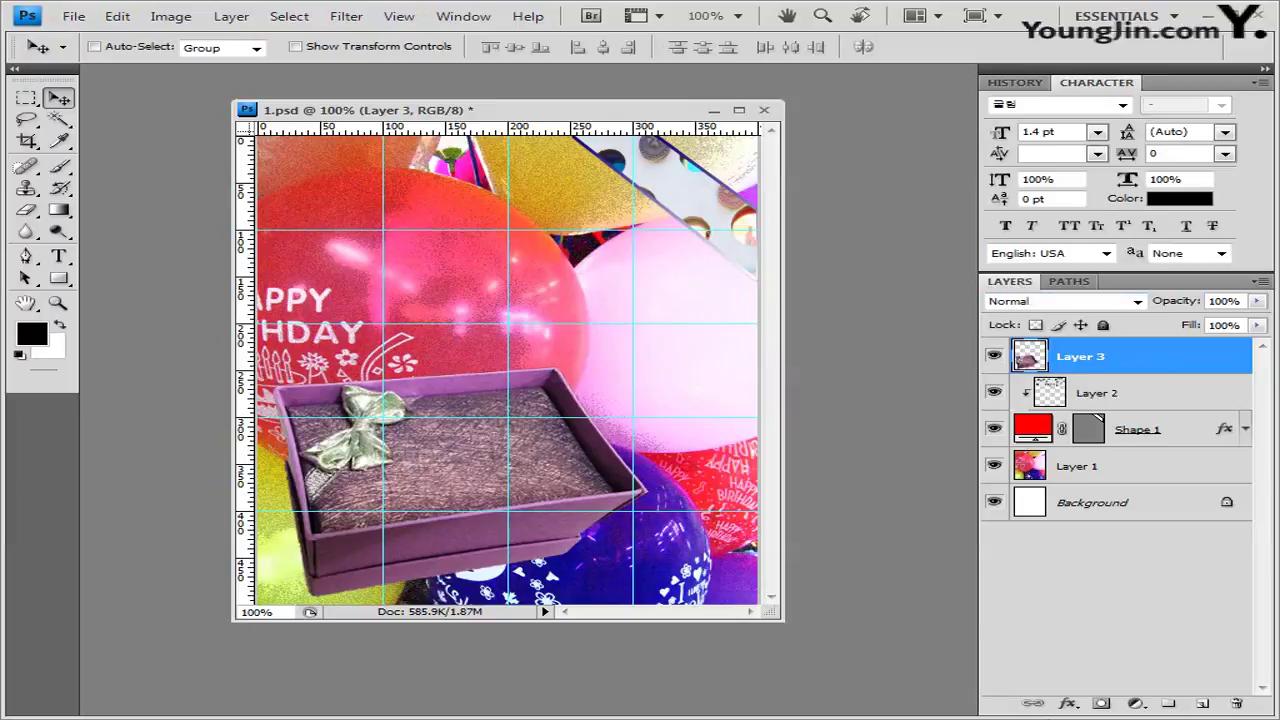
Add an Outer Glow effect to the gift box layer with 75% opacity and a size of 5 px.
left_click(1068, 704)
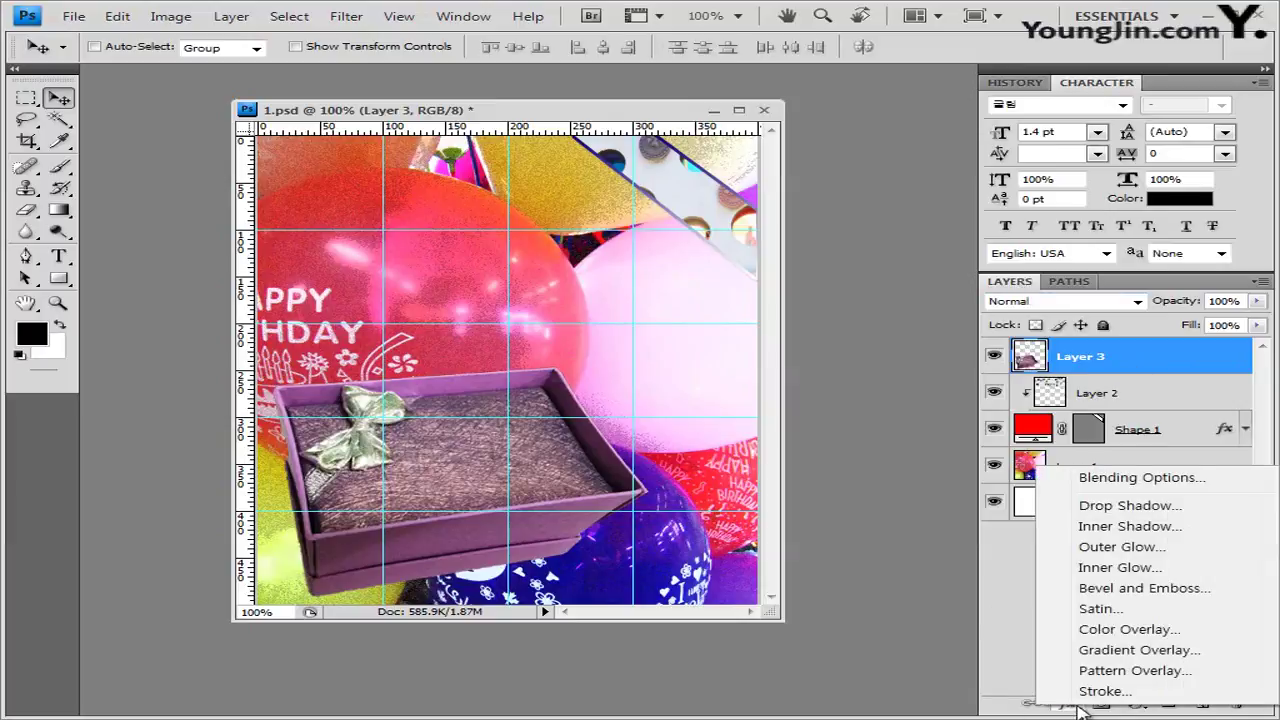
left_click(1150, 550)
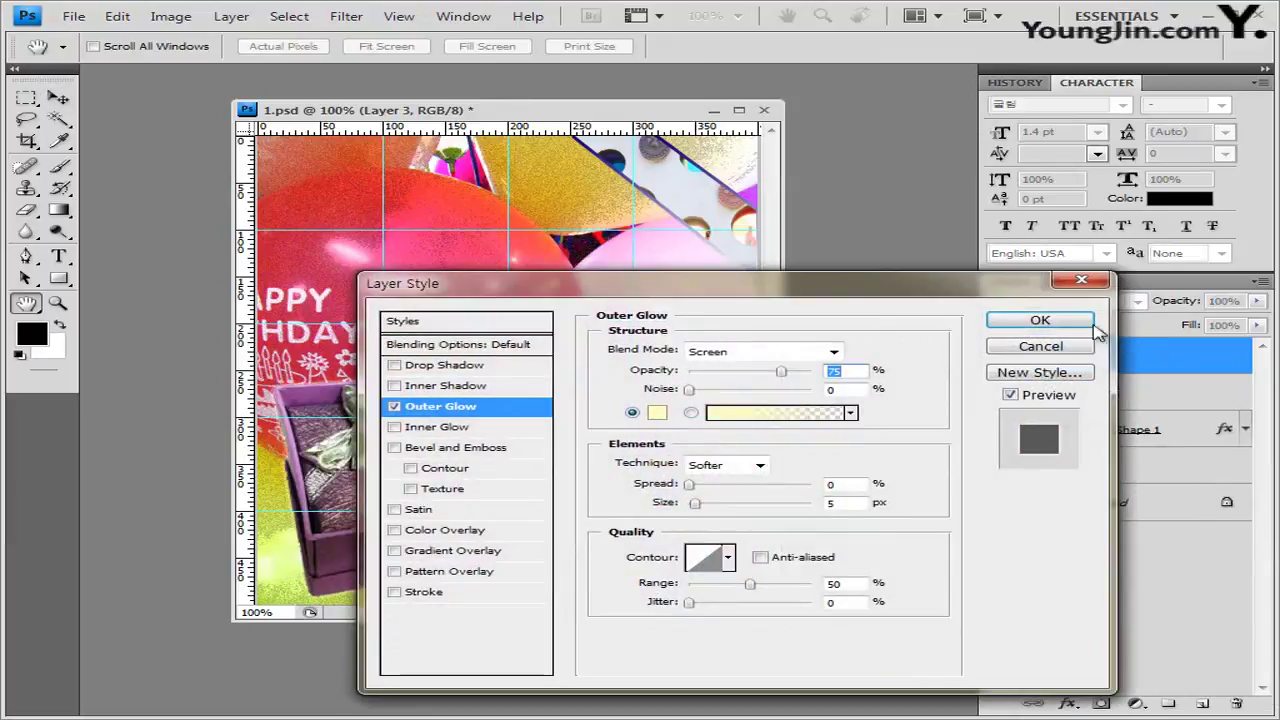
left_click(1085, 326)
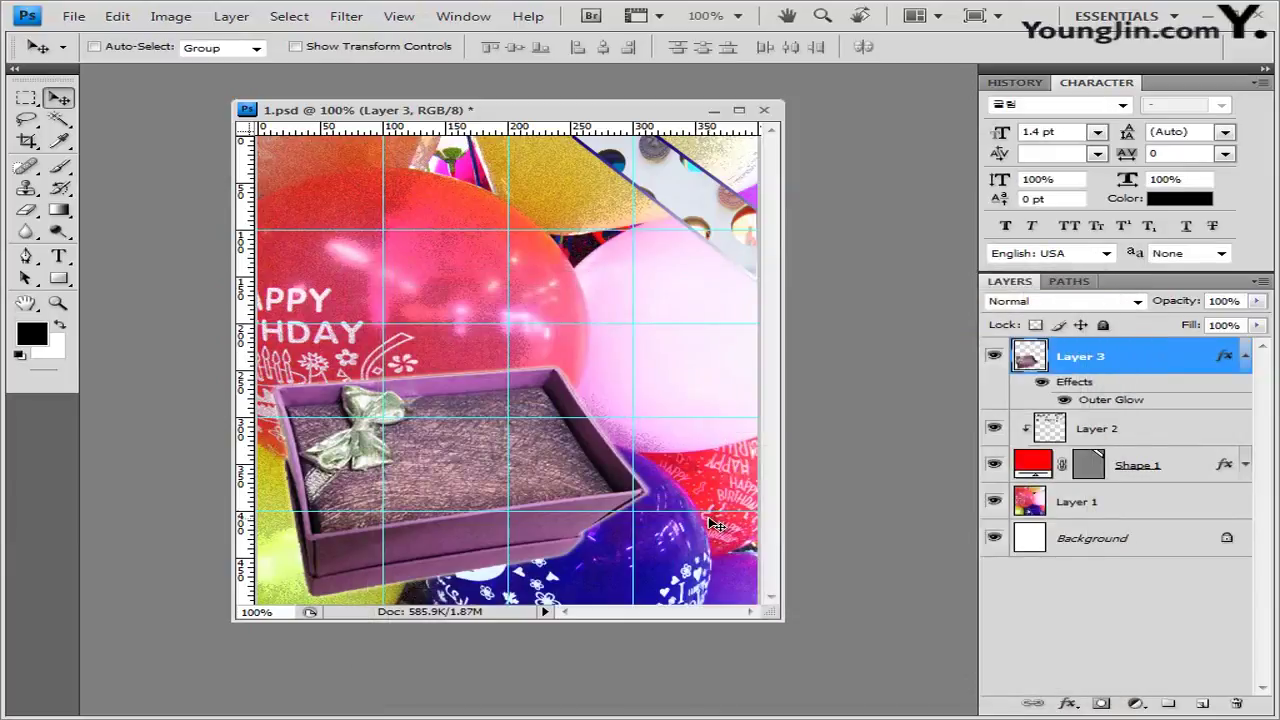
Replace the custom shape library with the Objects set and choose the bow shape for the Custom Shape tool.
left_click(60, 278)
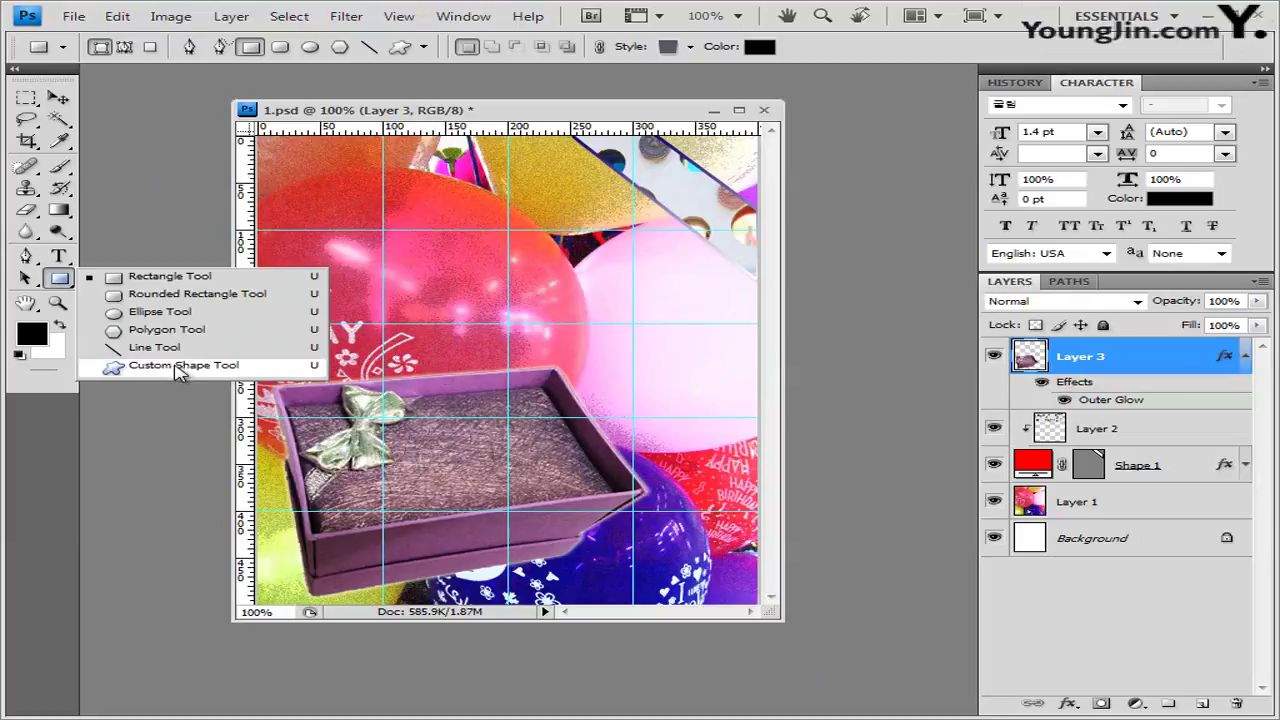
left_click(180, 366)
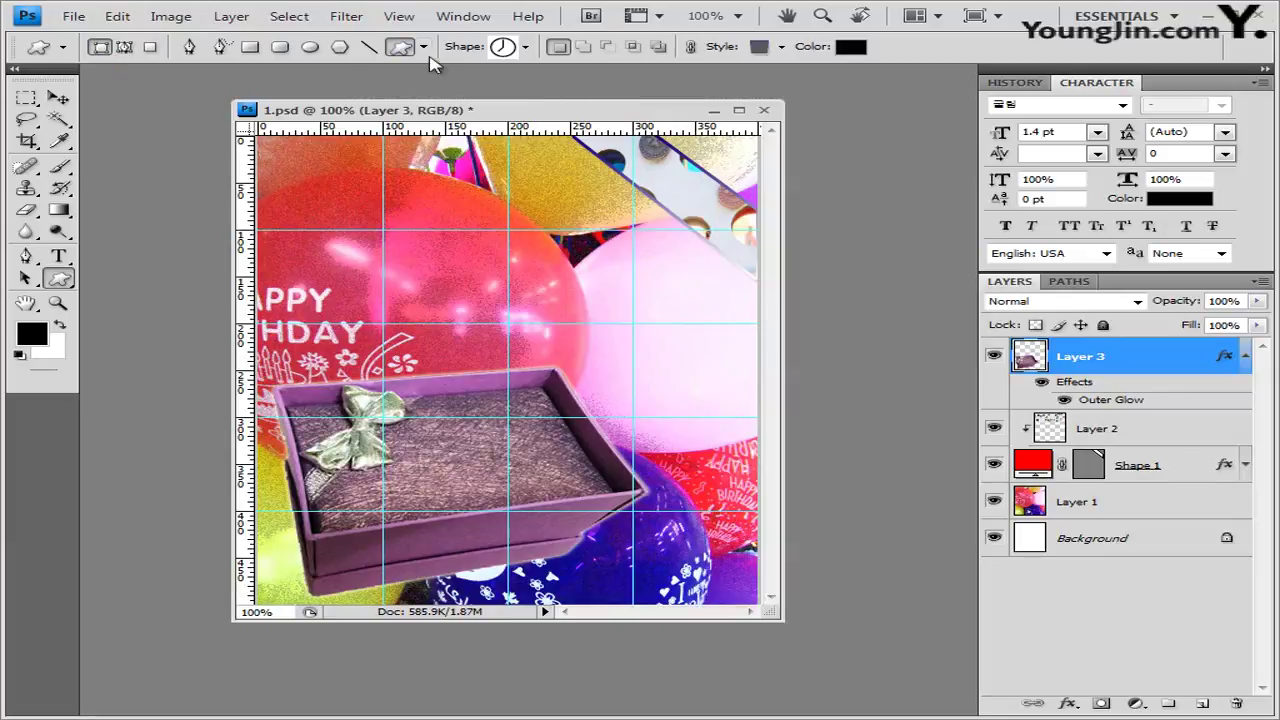
left_click(525, 48)
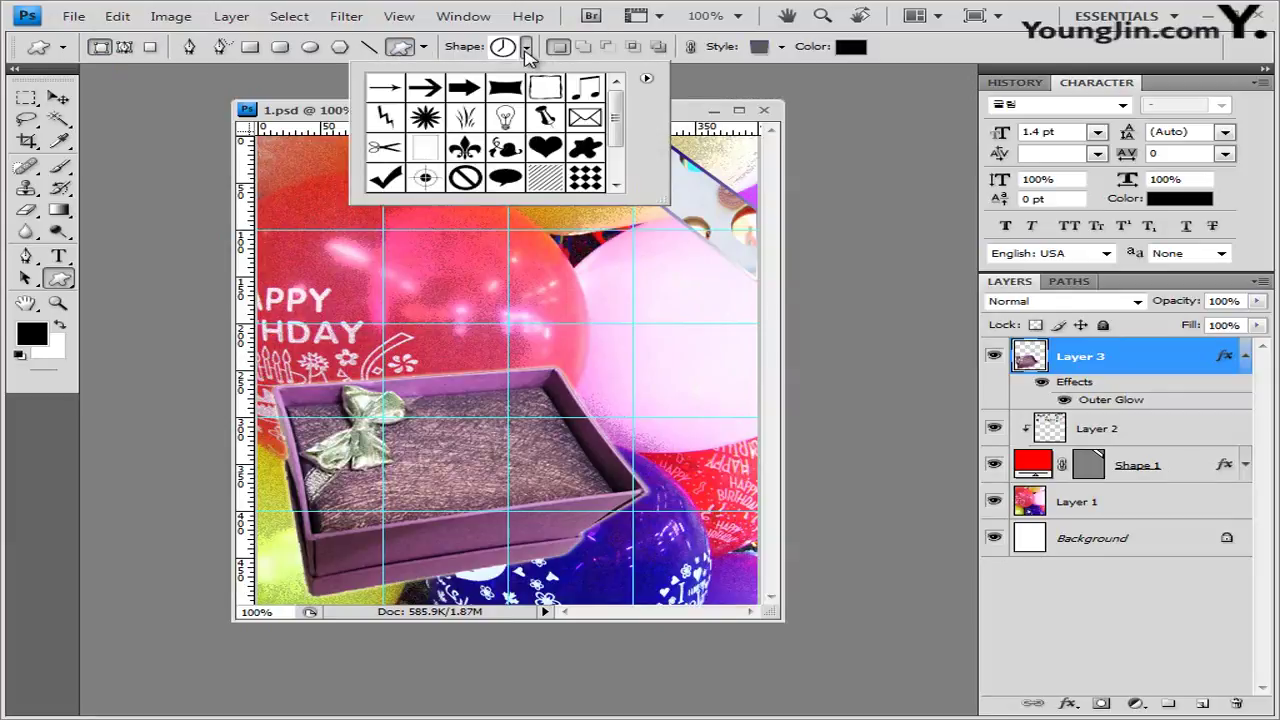
left_click(647, 79)
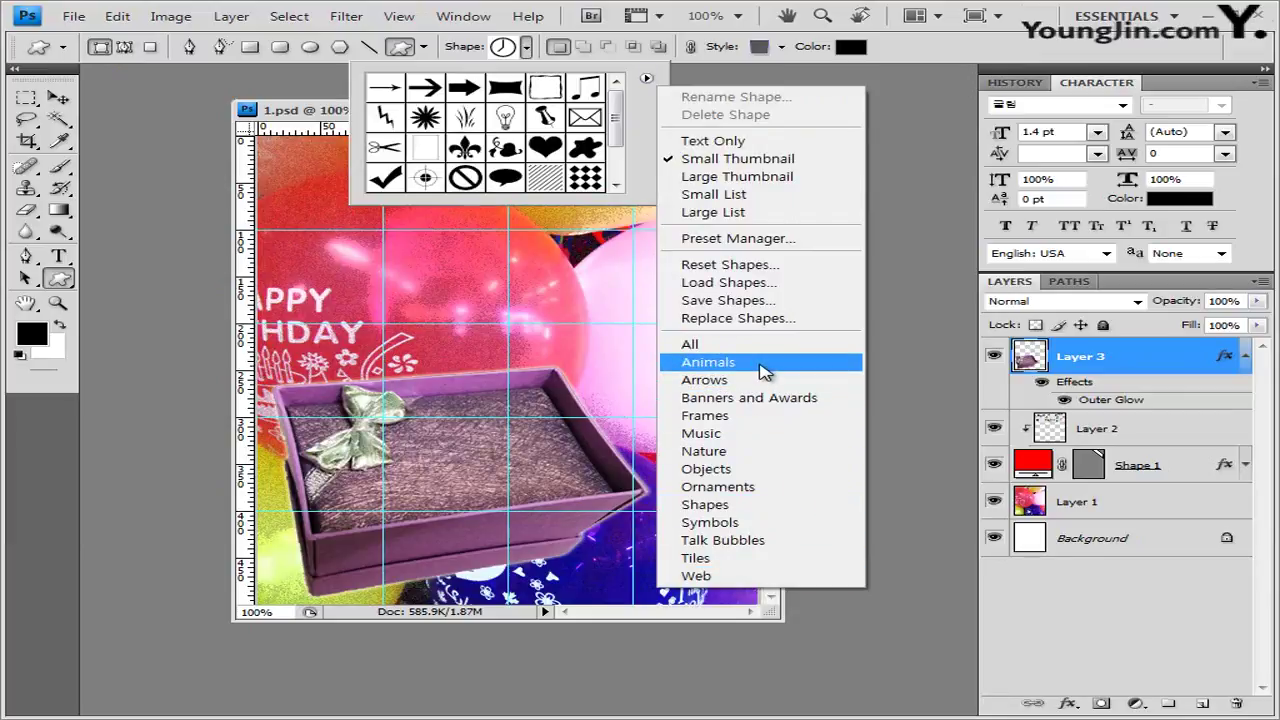
left_click(742, 470)
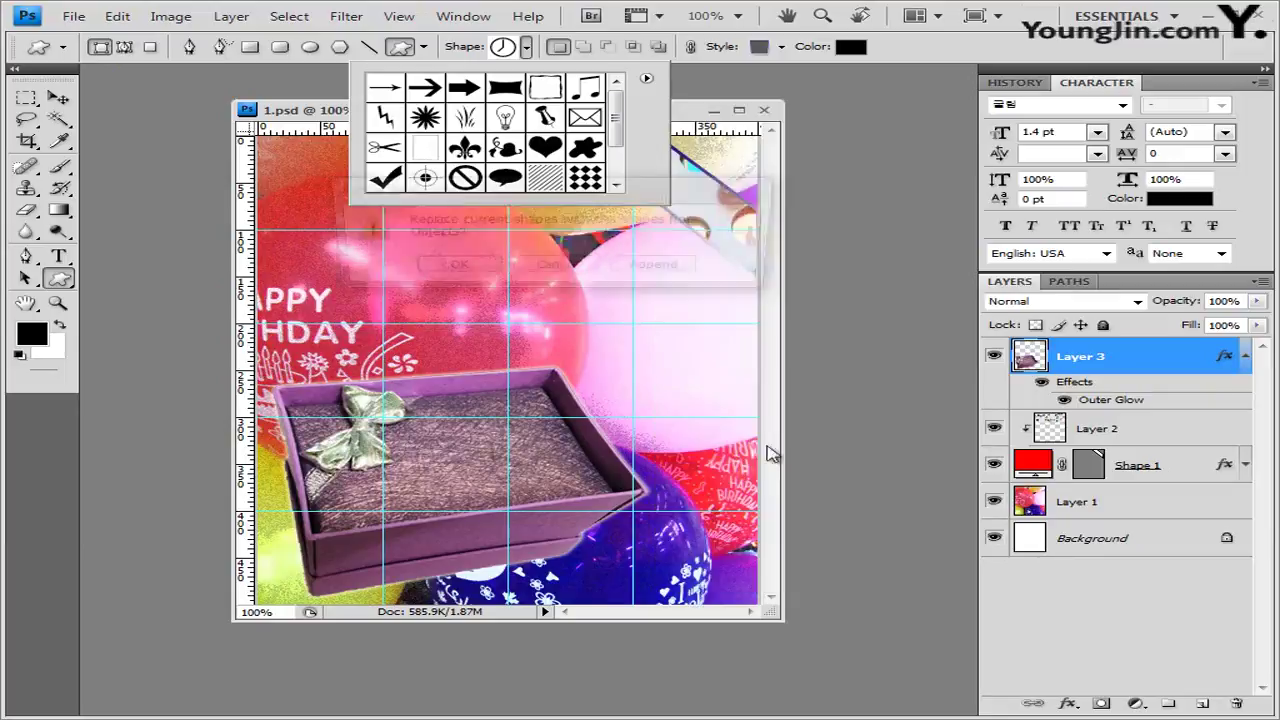
left_click_drag(595, 188, 692, 219)
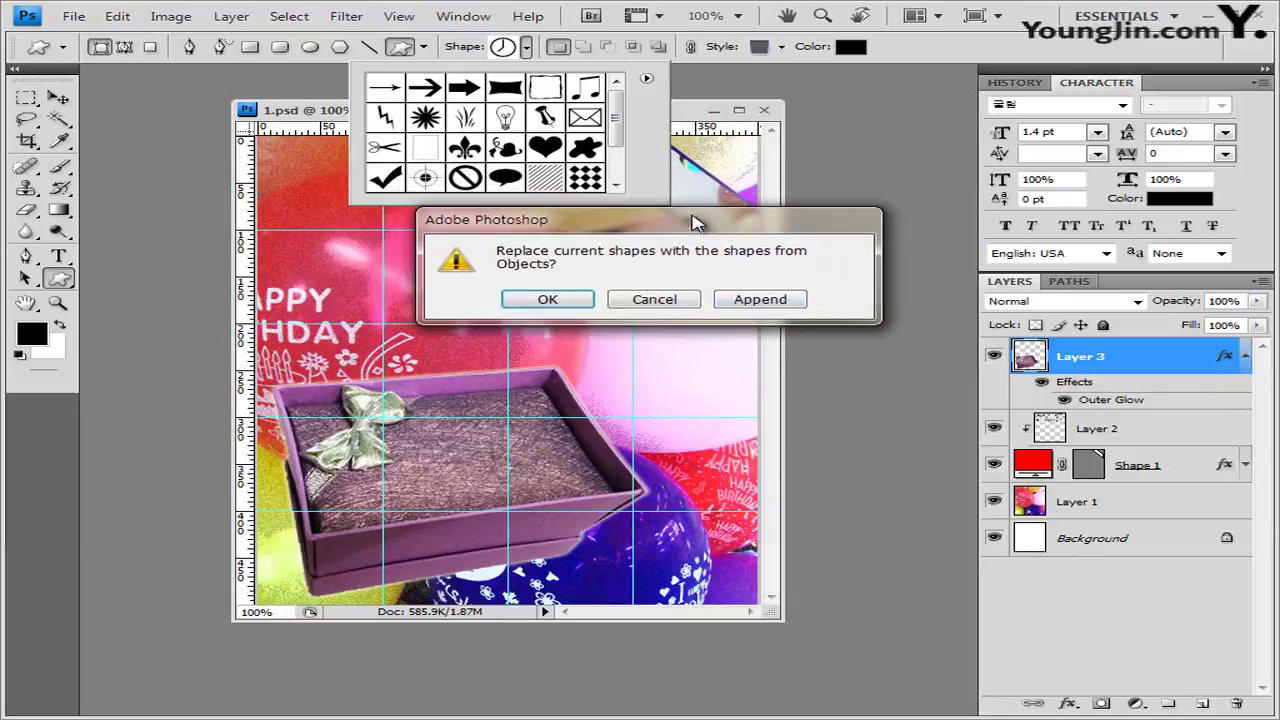
left_click(548, 300)
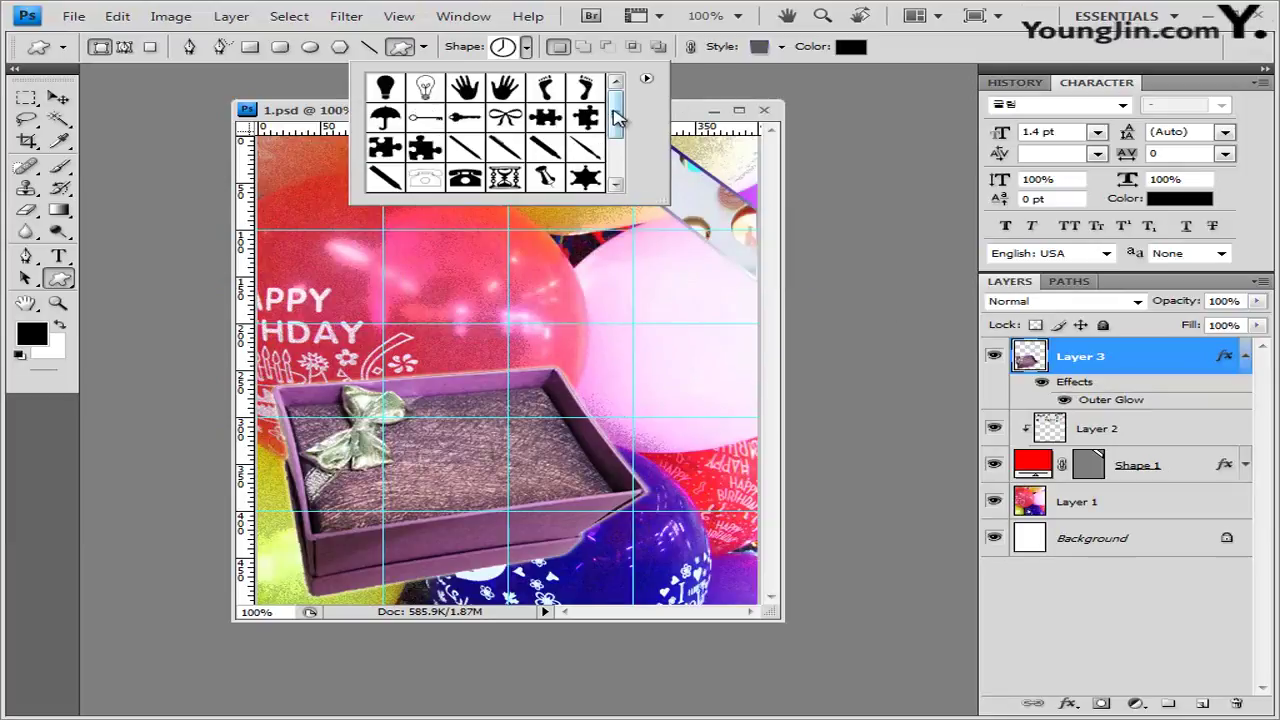
mouse_move(614, 112)
left_mouse_down()
mouse_move(618, 158)
mouse_move(616, 95)
left_mouse_up()
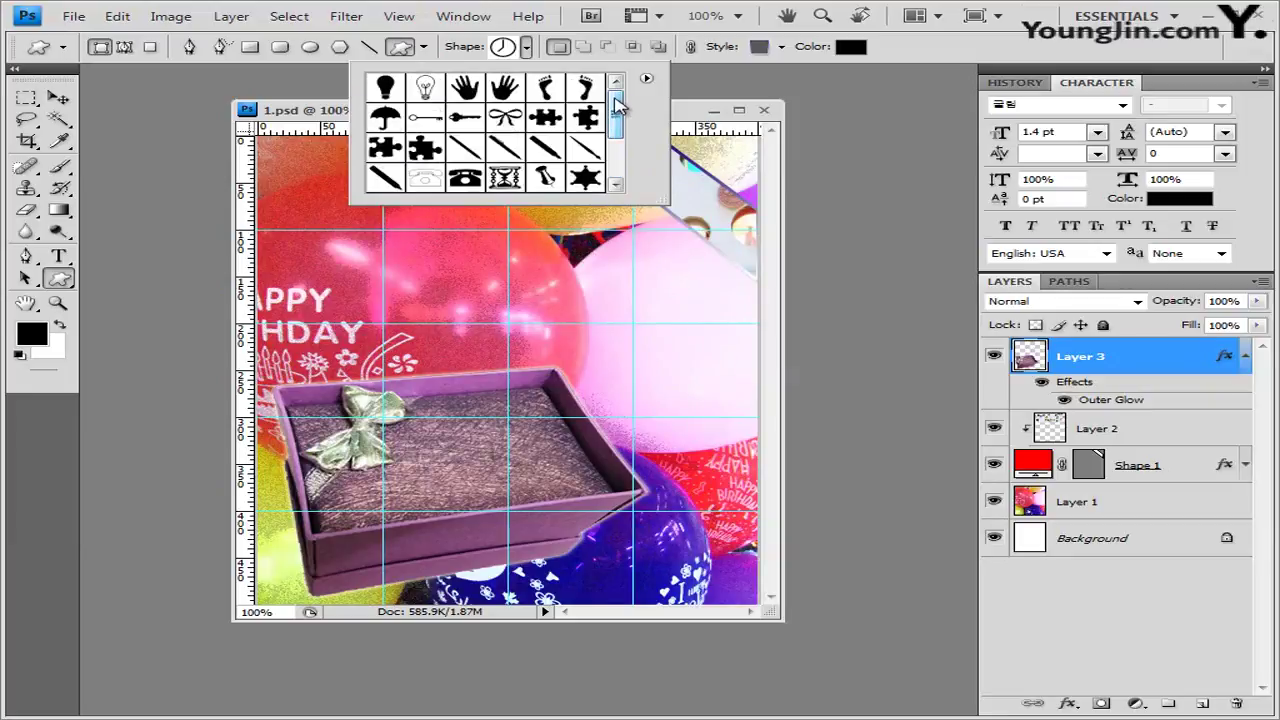
left_click(507, 118)
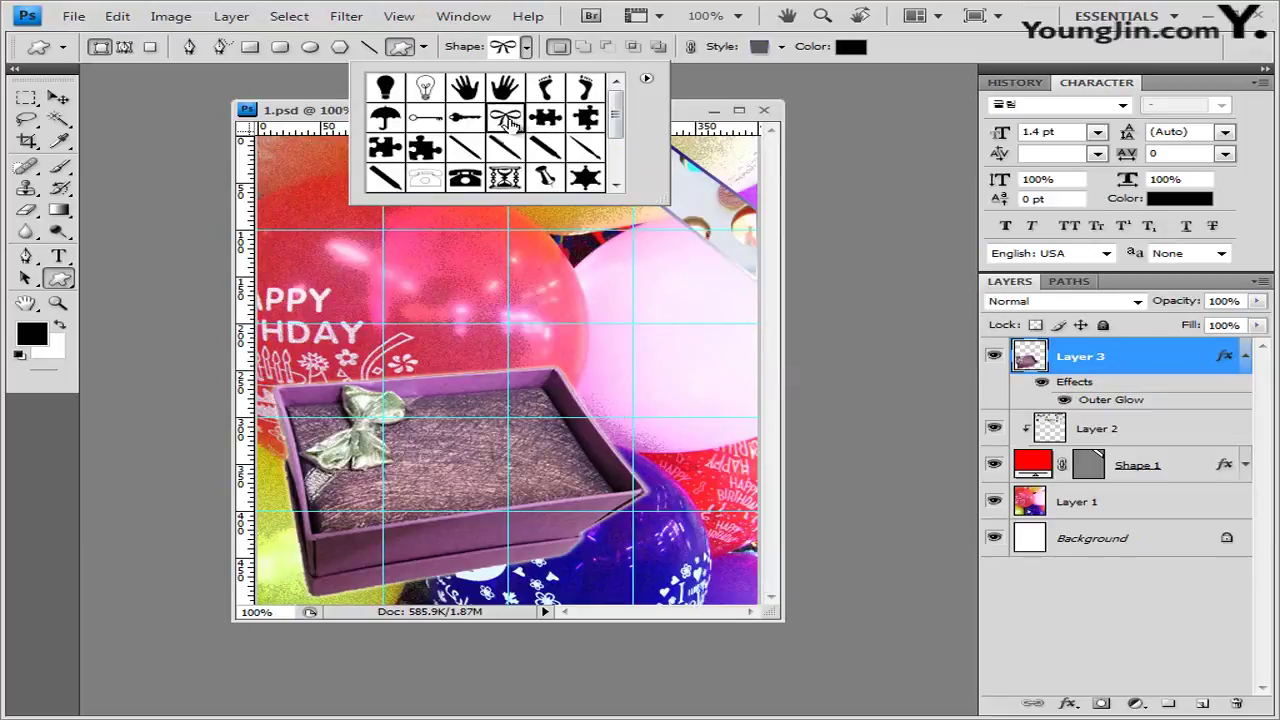
left_click(321, 112)
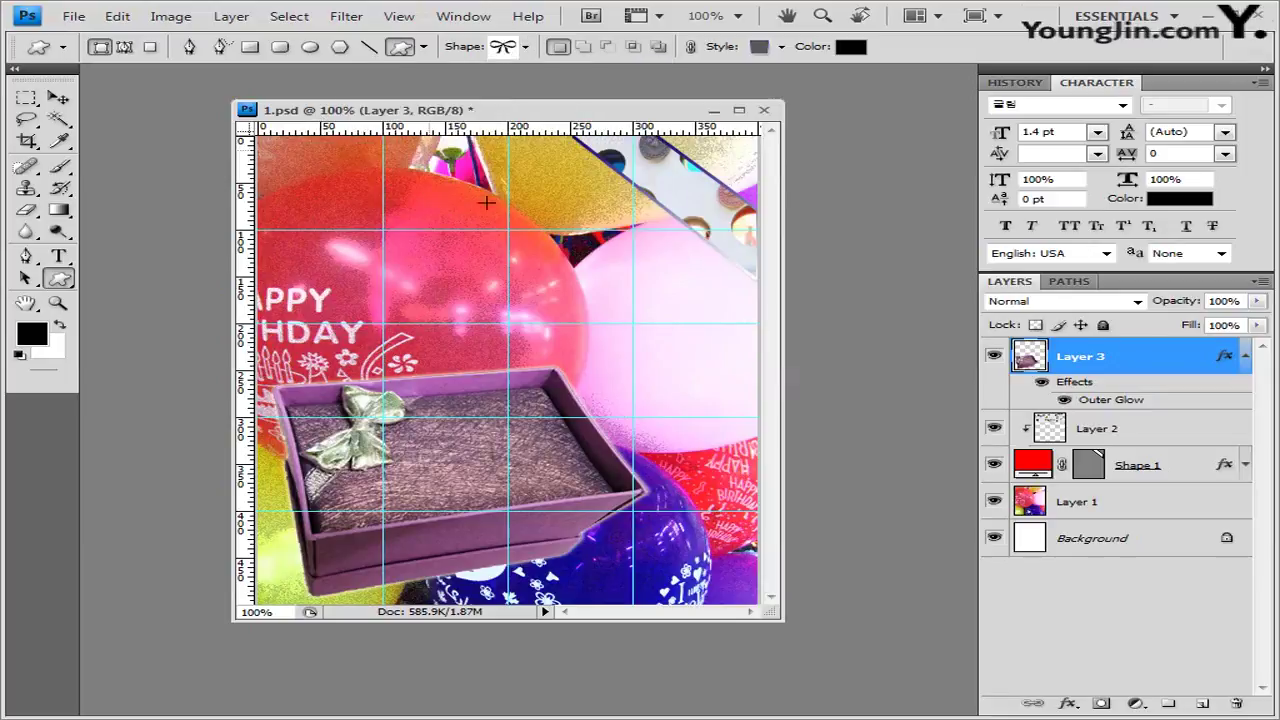
Draw a black bow centred near X 326.5, Y 86 px over the diagonal band's lower edge, and clear its layer style to none.
mouse_move(623, 189)
left_mouse_down()
mouse_move(695, 254)
mouse_move(710, 245)
left_mouse_up()
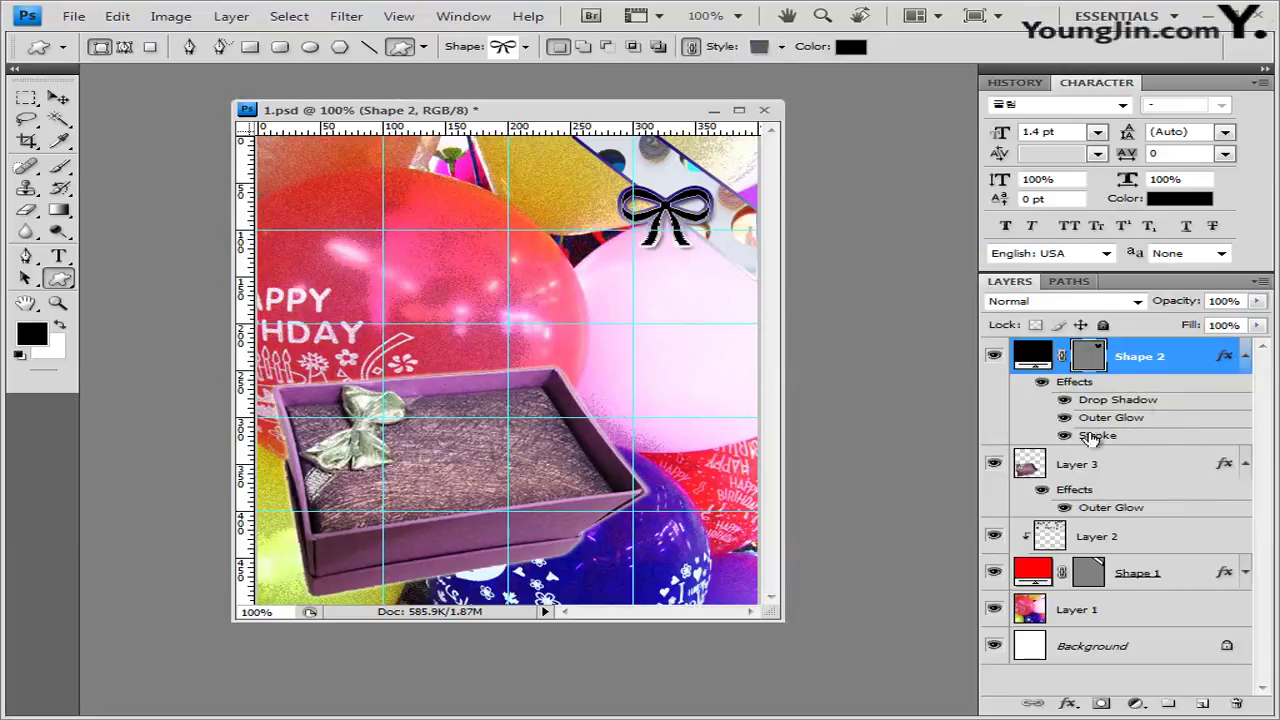
left_click(783, 47)
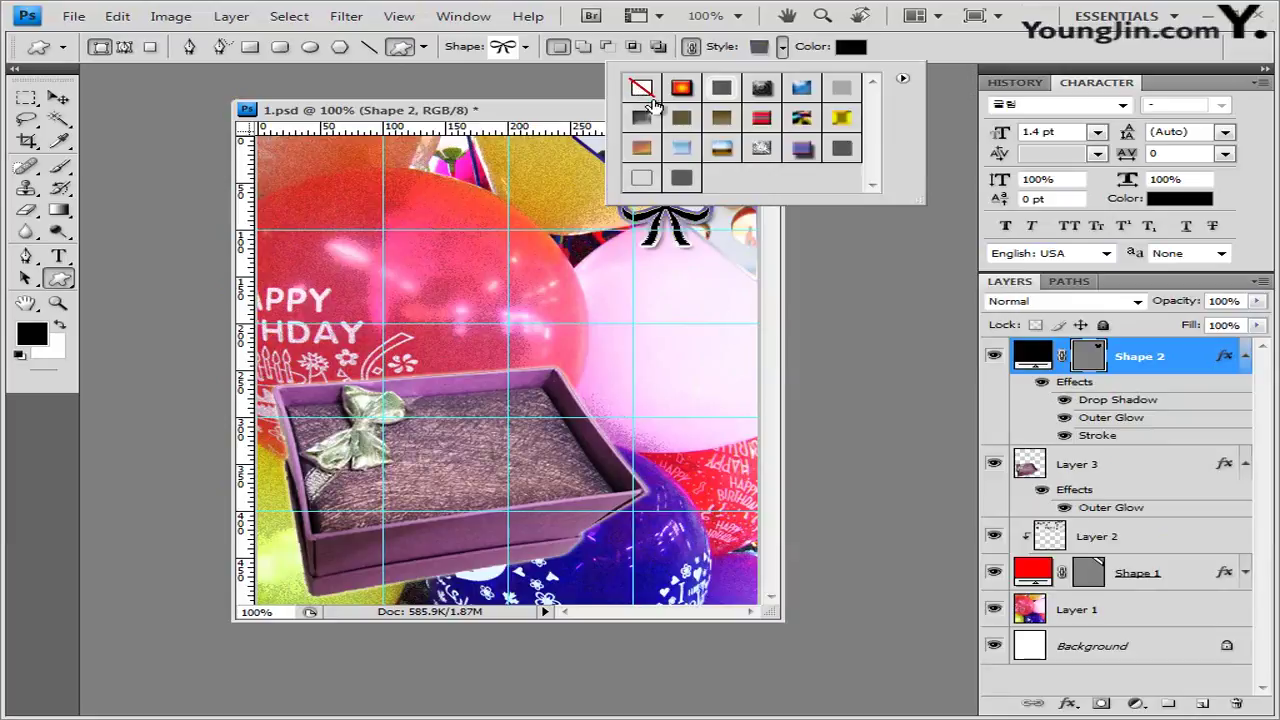
left_click(641, 89)
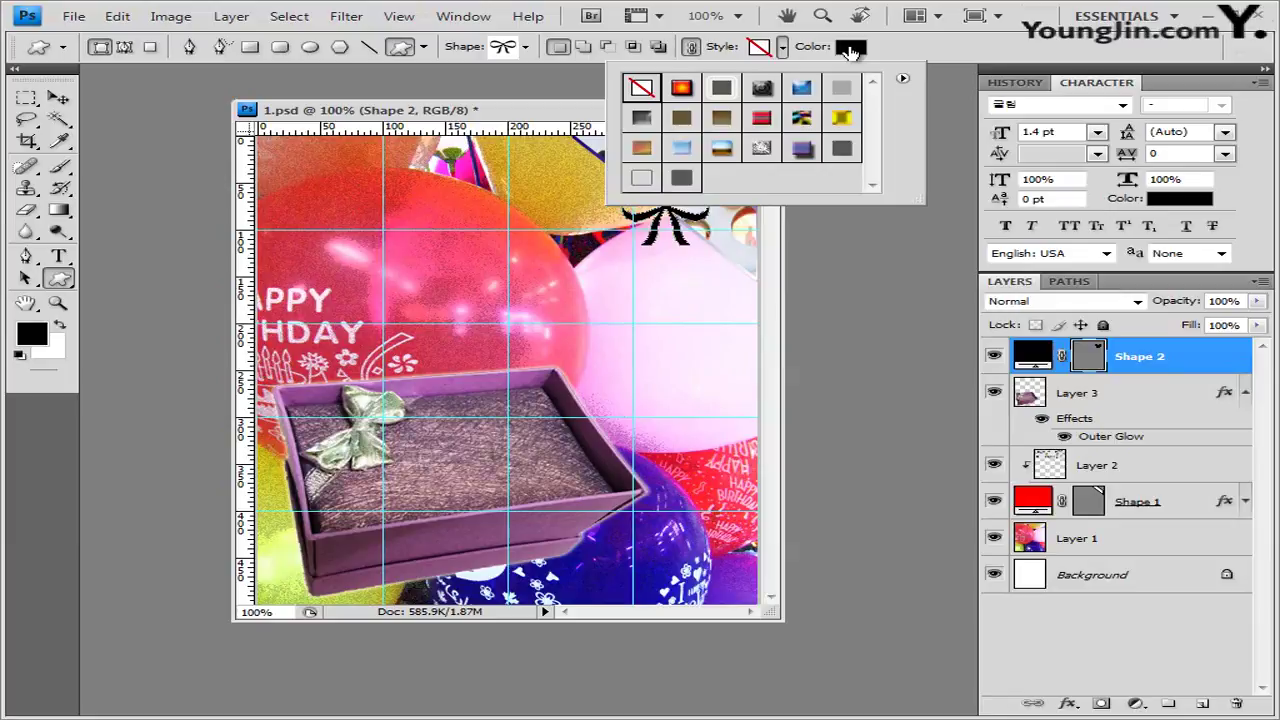
left_click(947, 53)
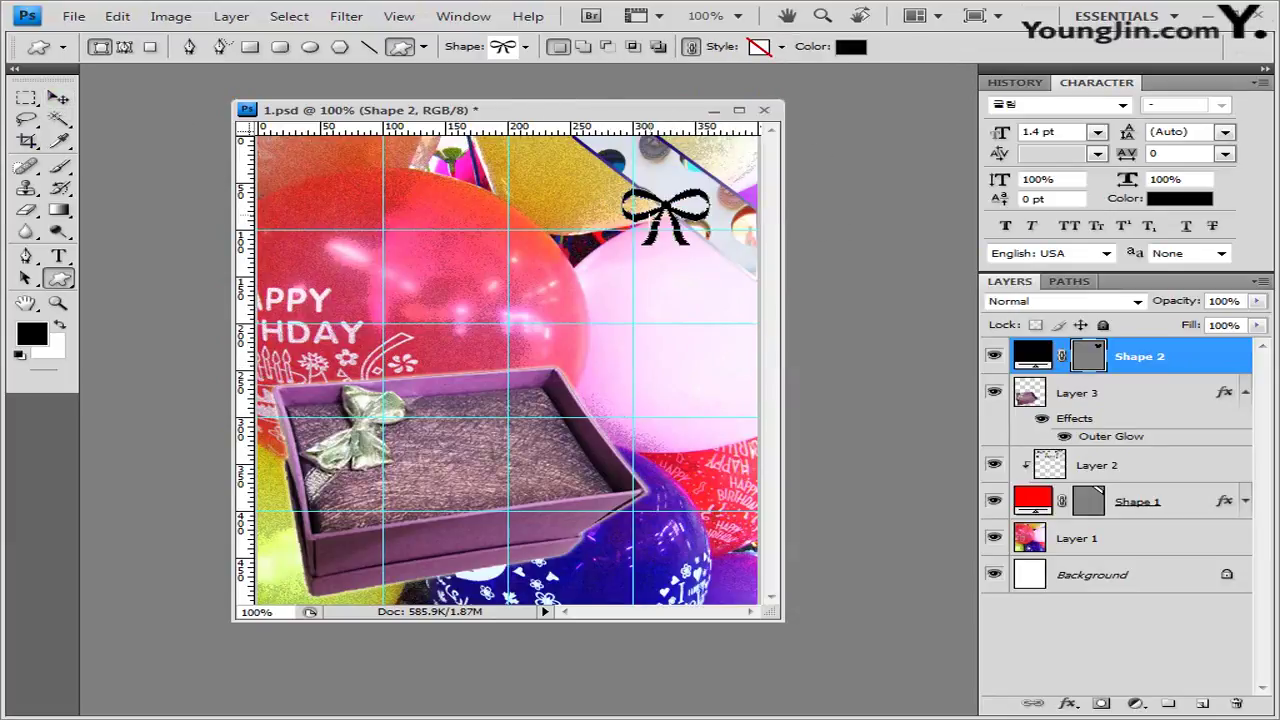
Free-transform the bow with snapping off: rotate about 42°, scale about 129.2% wide and 101.8% high, centred near X 319.5, Y 85.5 px.
key("ctrl+t")
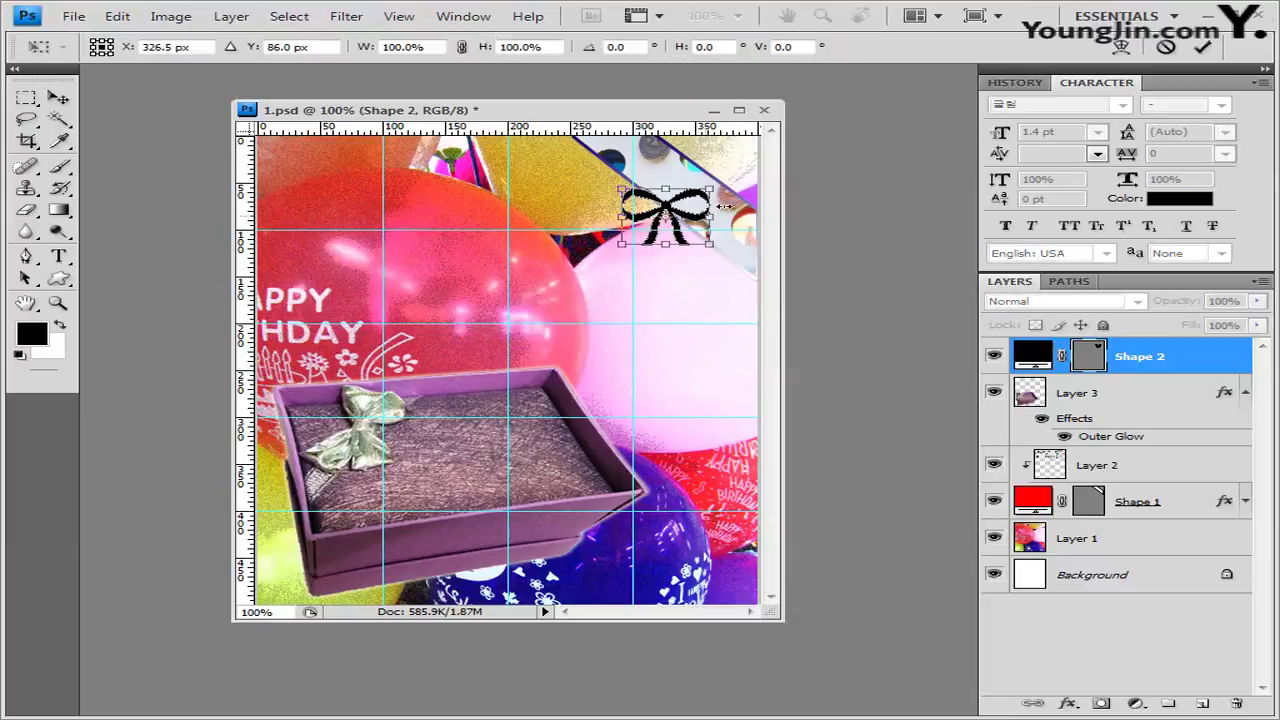
left_click_drag(726, 182, 630, 163)
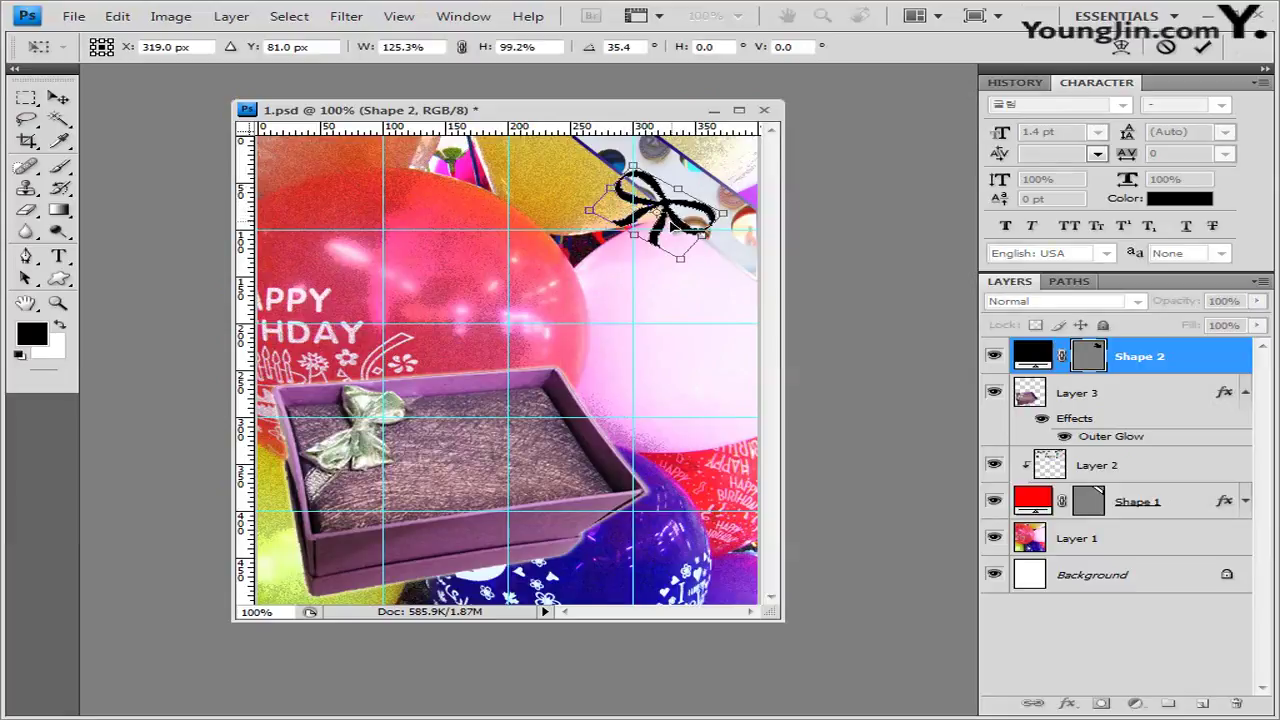
mouse_move(672, 225)
left_mouse_down()
mouse_move(708, 215)
mouse_move(670, 226)
left_mouse_up()
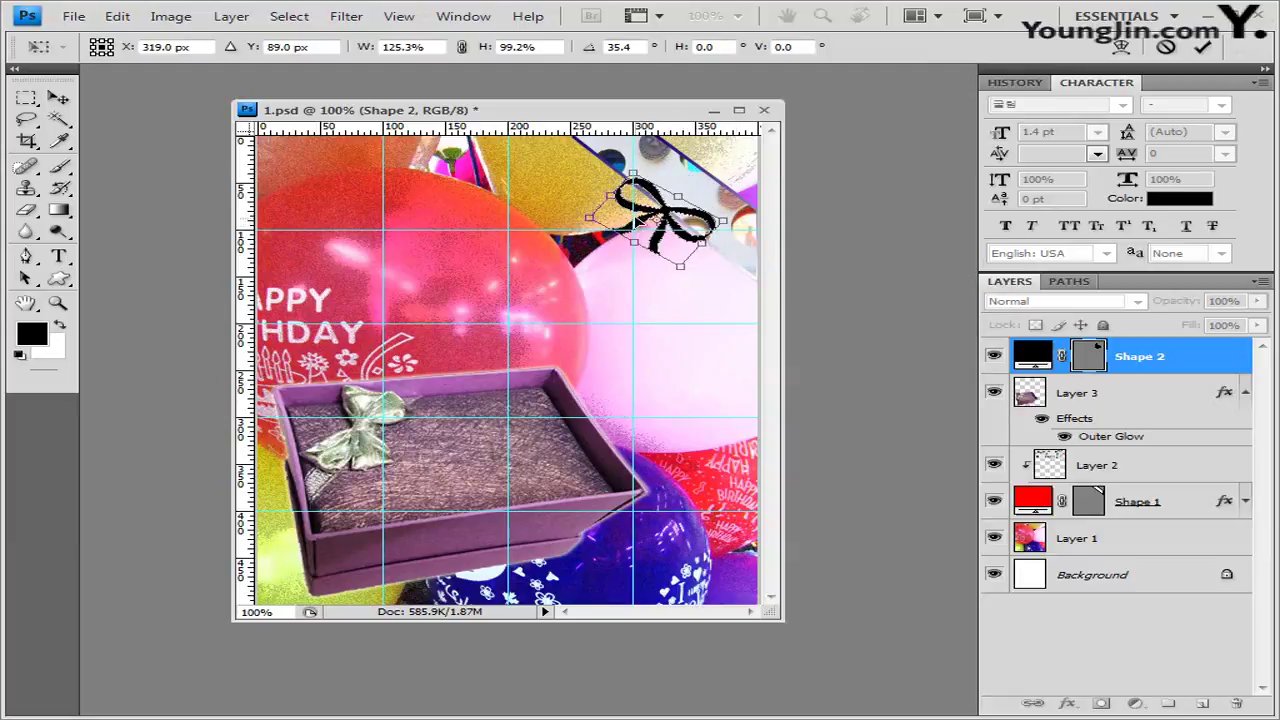
left_click(400, 17)
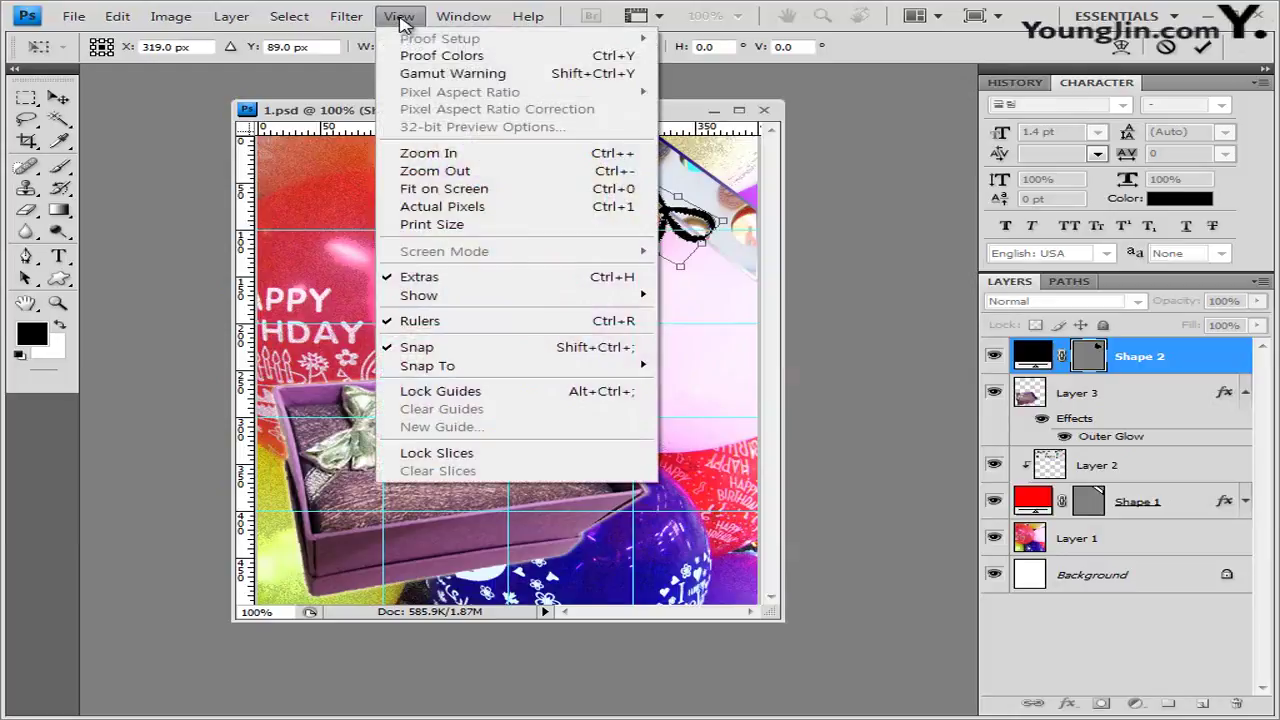
left_click(445, 352)
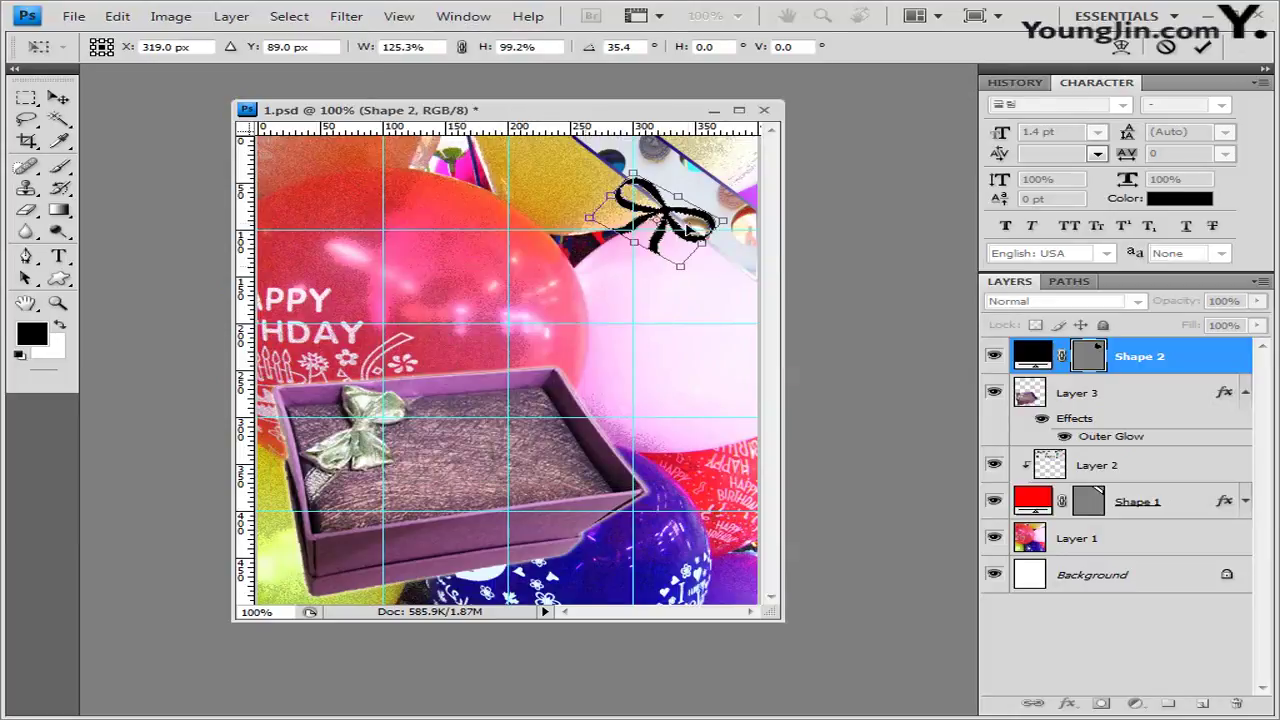
mouse_move(677, 229)
left_mouse_down()
mouse_move(688, 275)
mouse_move(692, 232)
left_mouse_up()
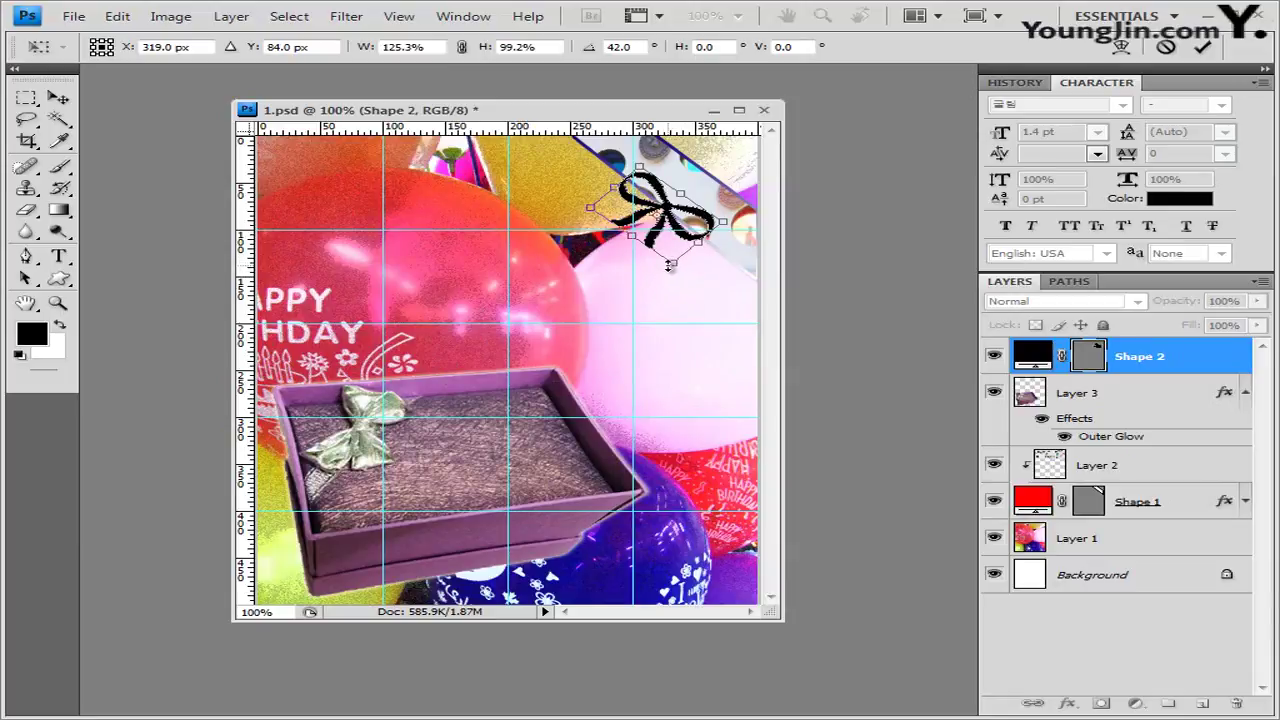
left_click_drag(667, 274, 690, 268)
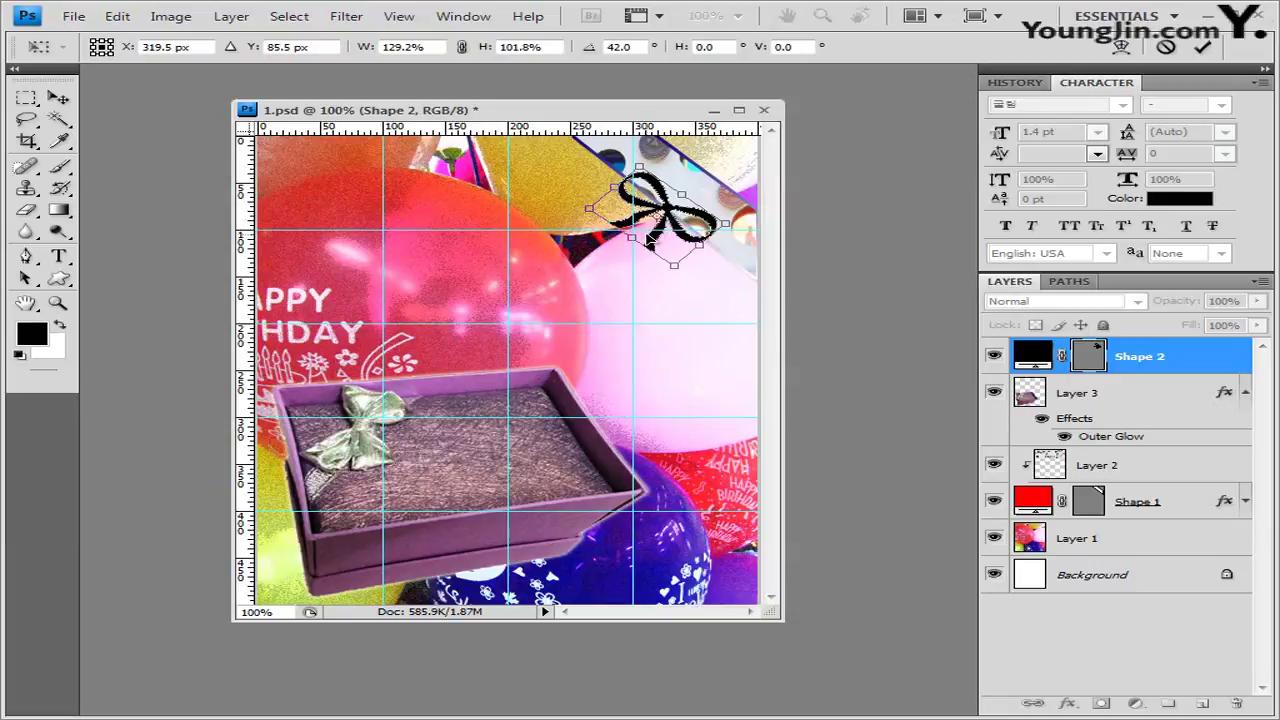
key("Return")
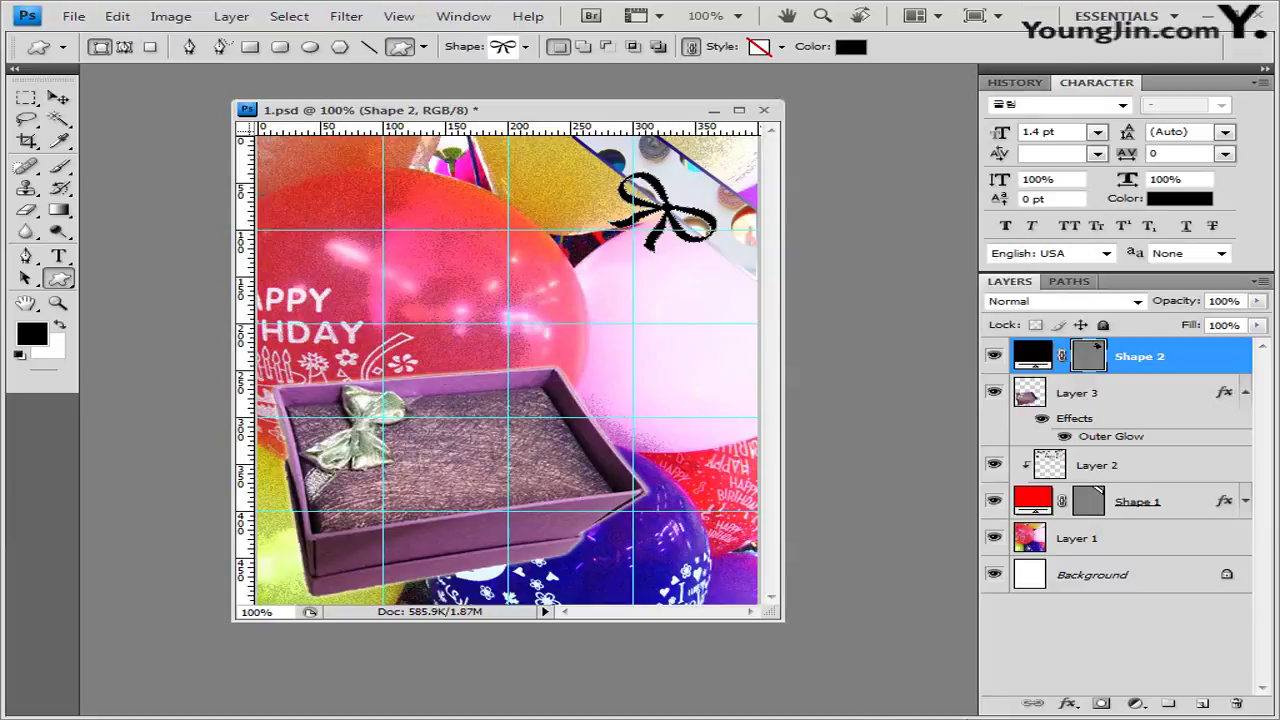
Add a 3 px outside Stroke effect to the bow in white (ffffff).
left_click(1068, 703)
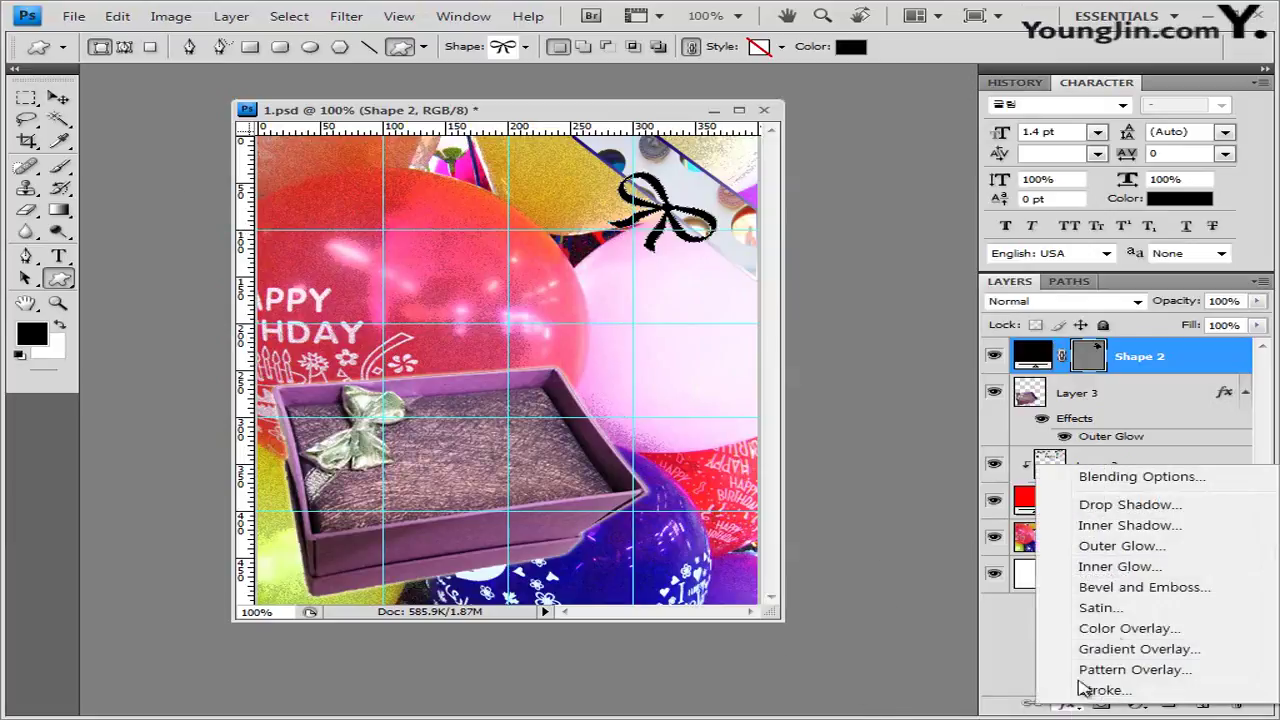
left_click(1104, 690)
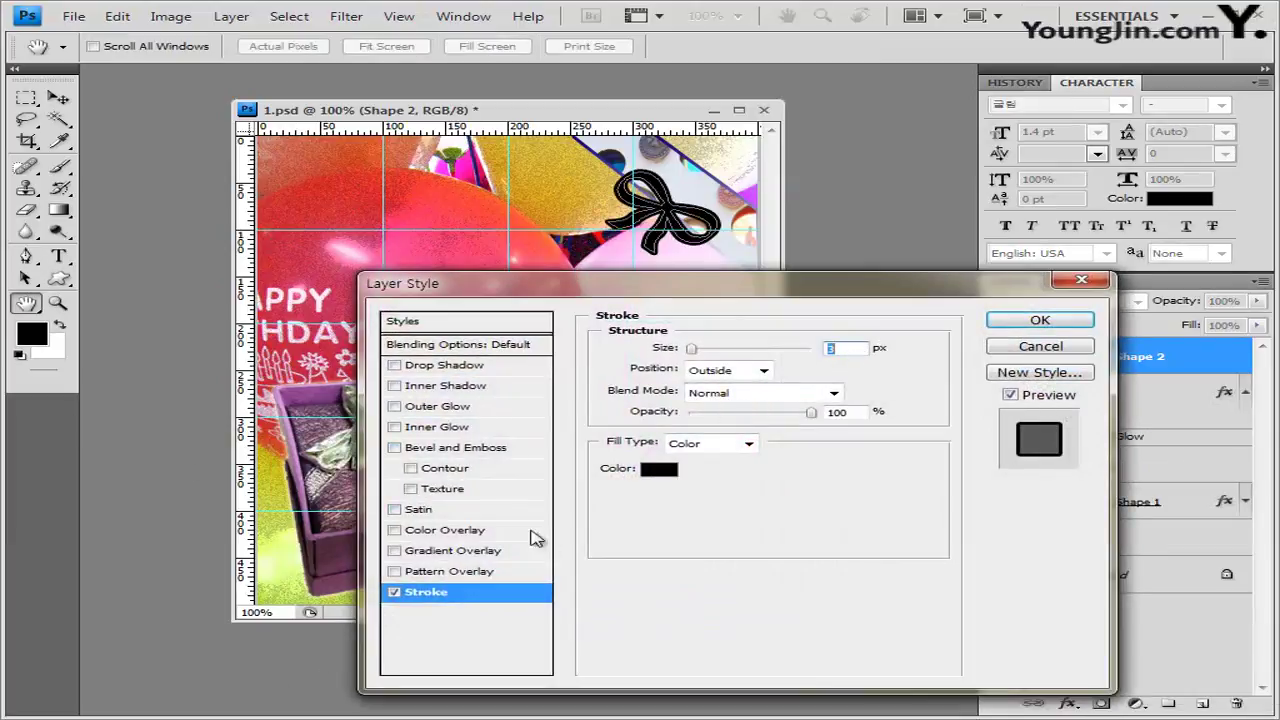
left_click(666, 470)
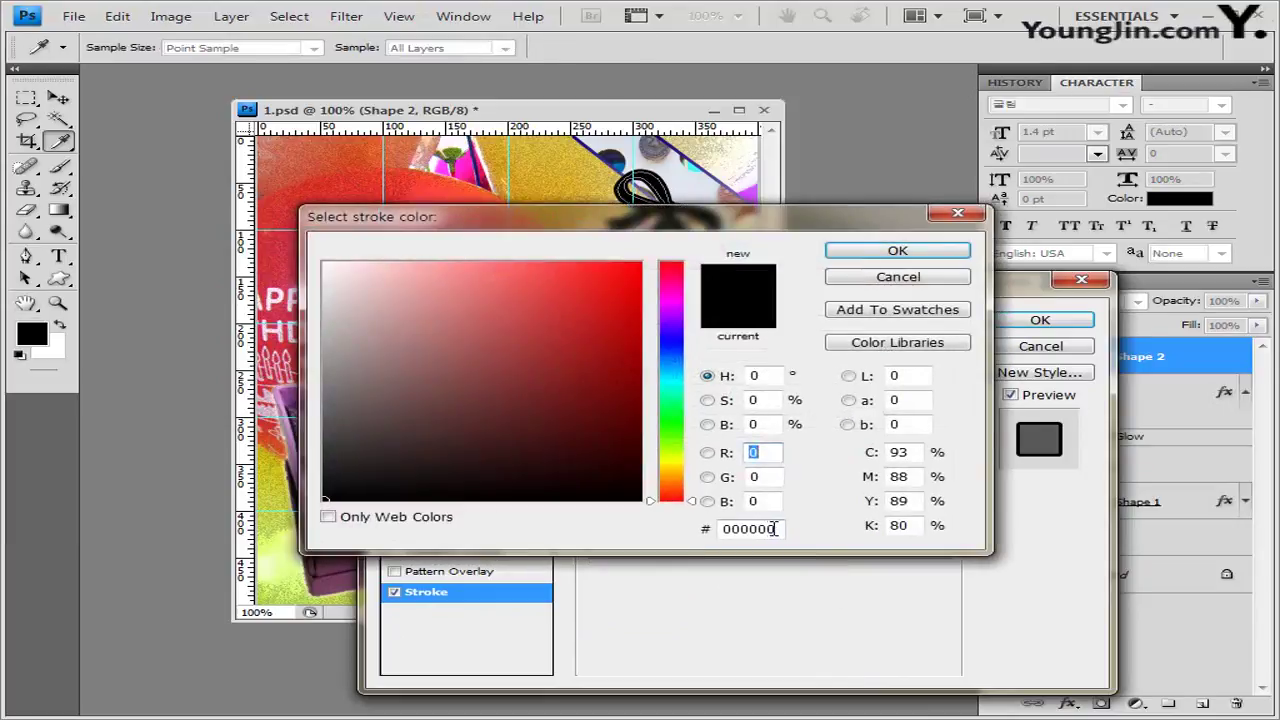
type("ffffff")
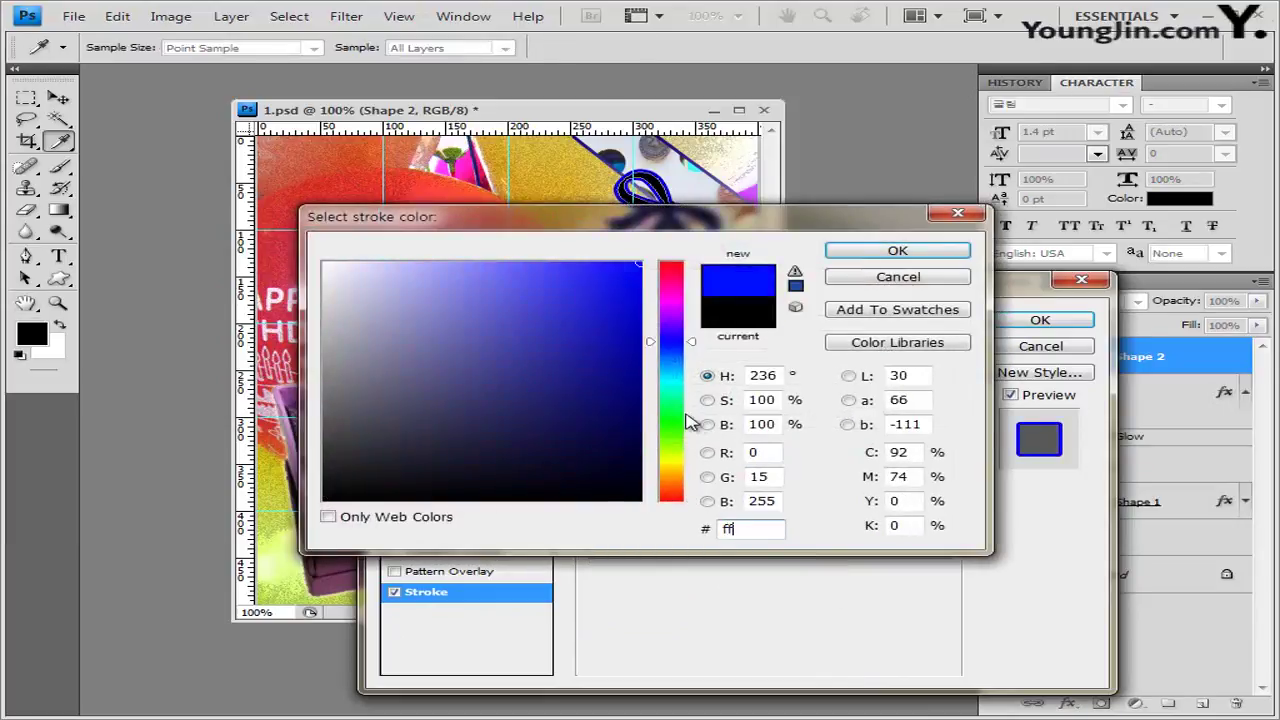
left_click(898, 251)
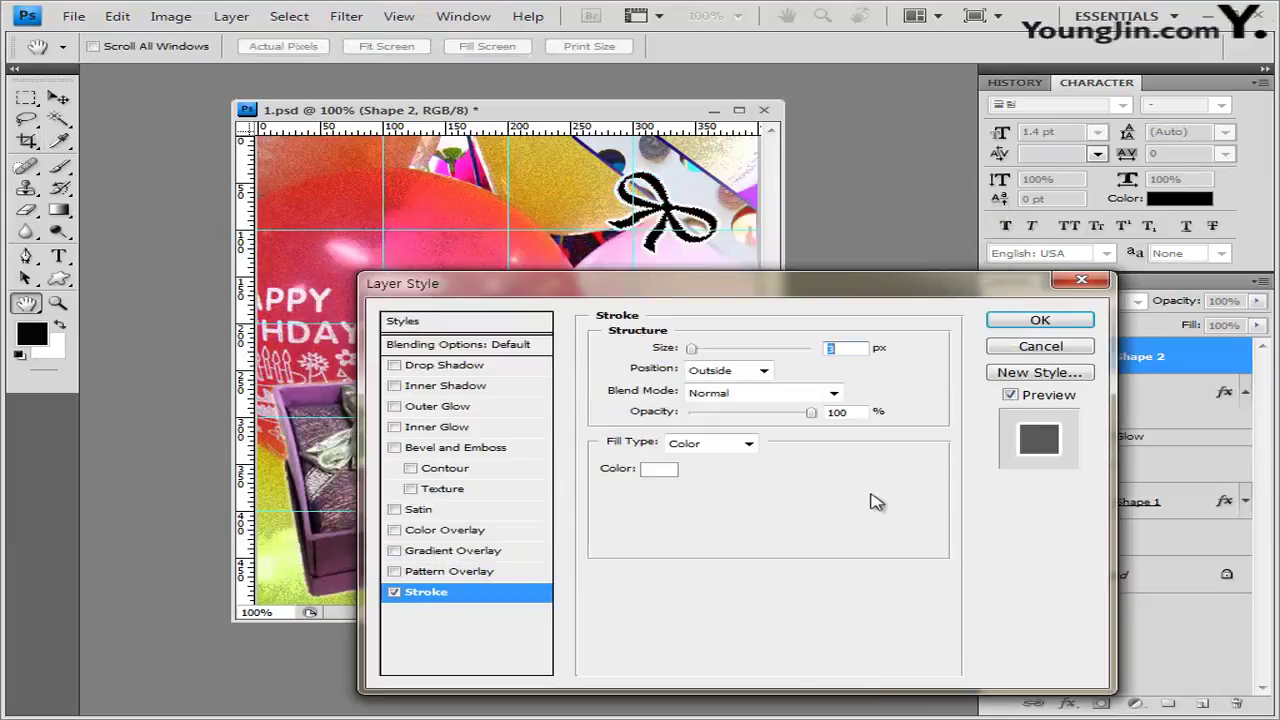
Add a Gradient Overlay effect to the bow and set the gradient's start stop to pink (ff91fe).
left_click(470, 556)
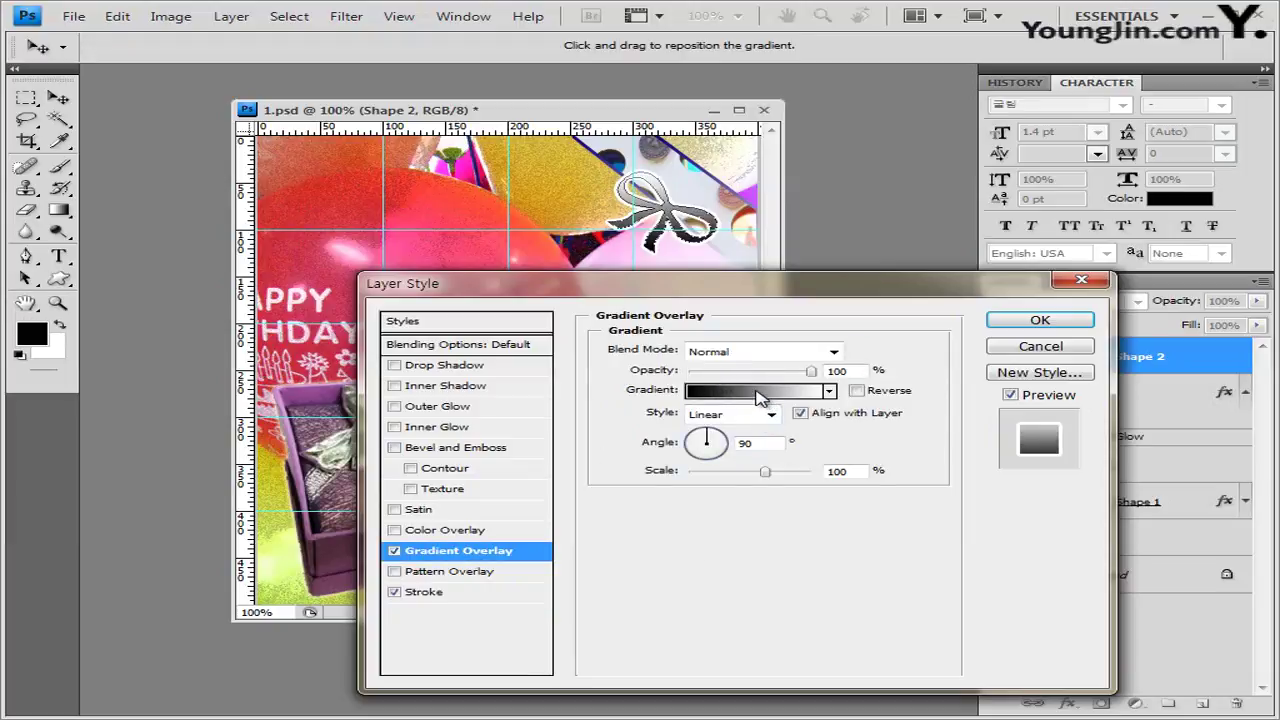
left_click(758, 392)
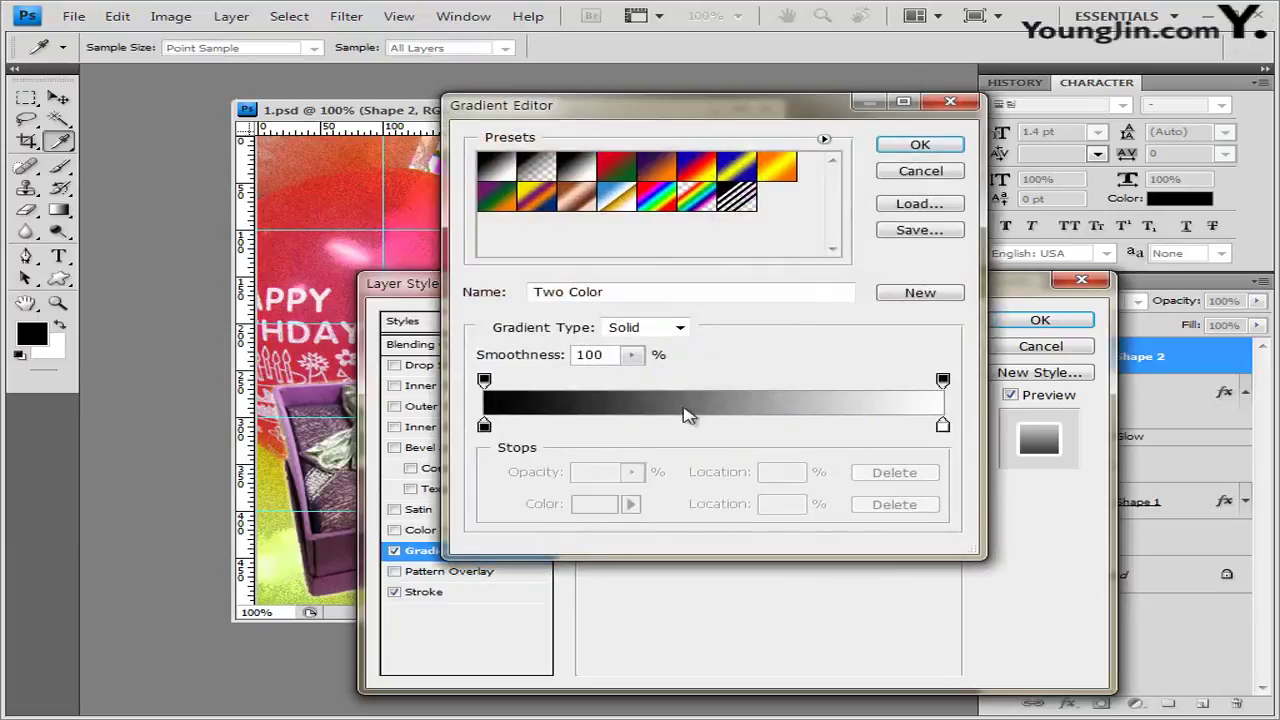
double_click(484, 427)
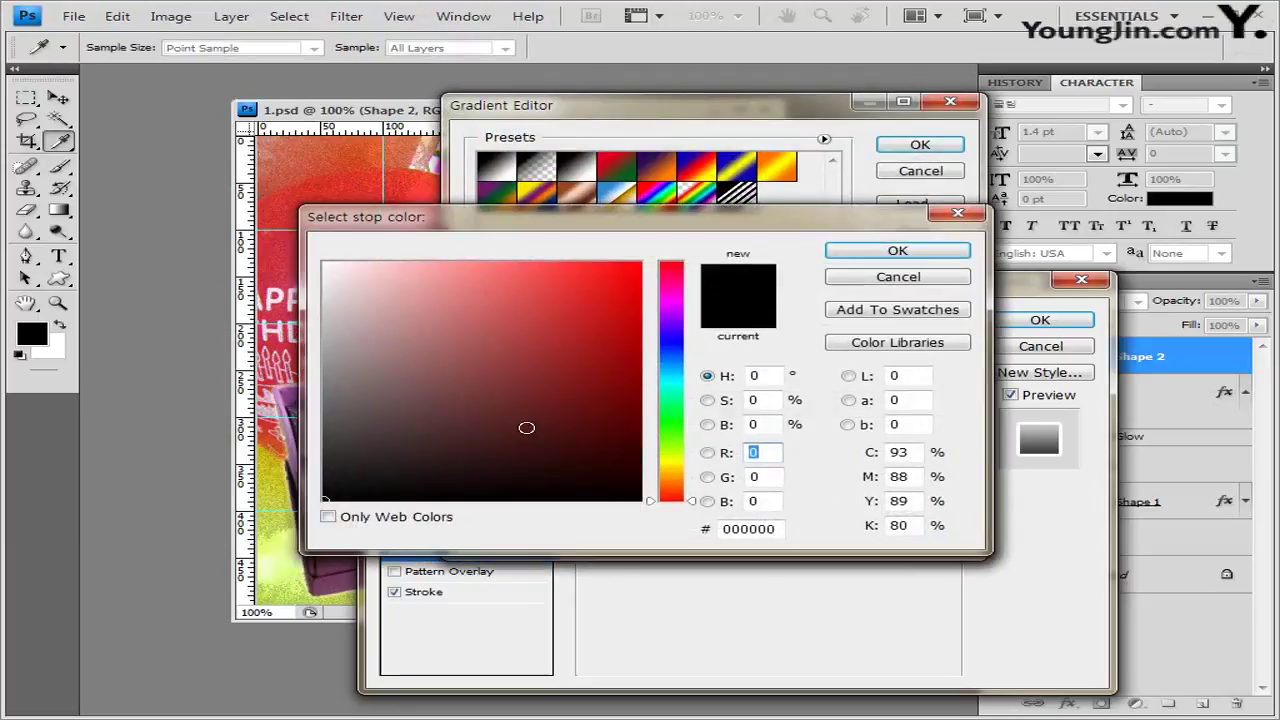
left_click(758, 528)
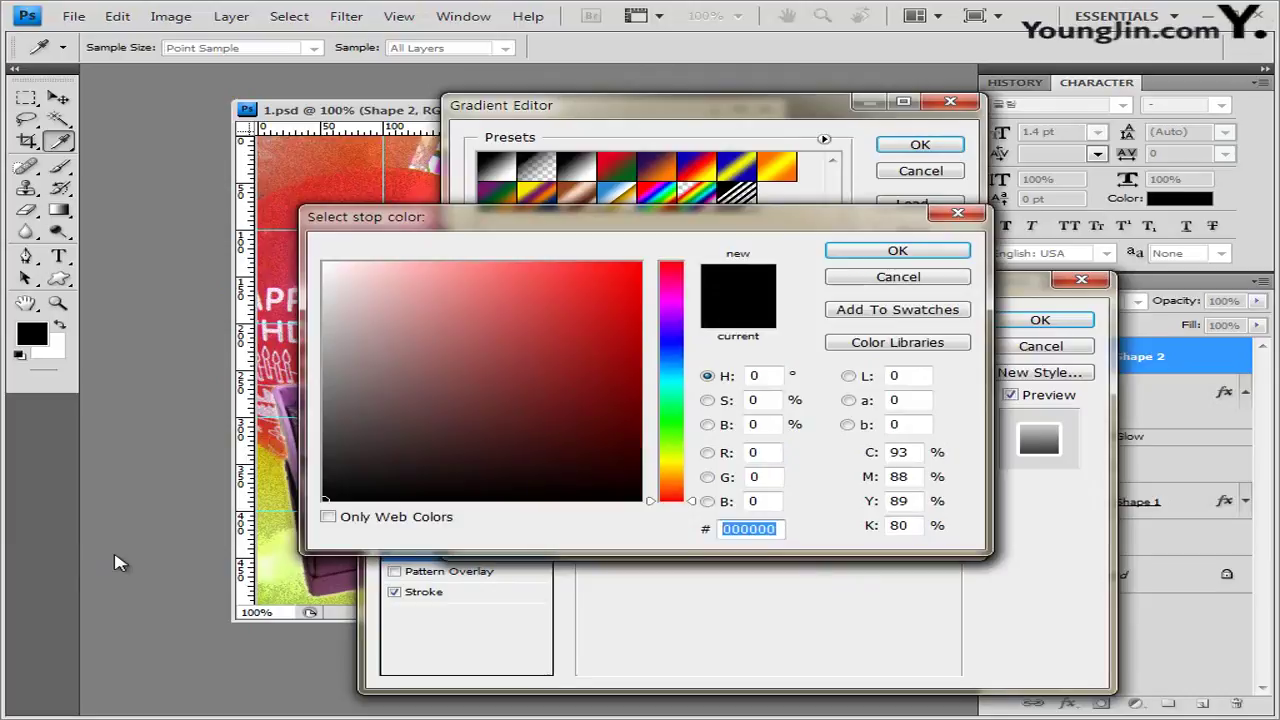
type("ff")
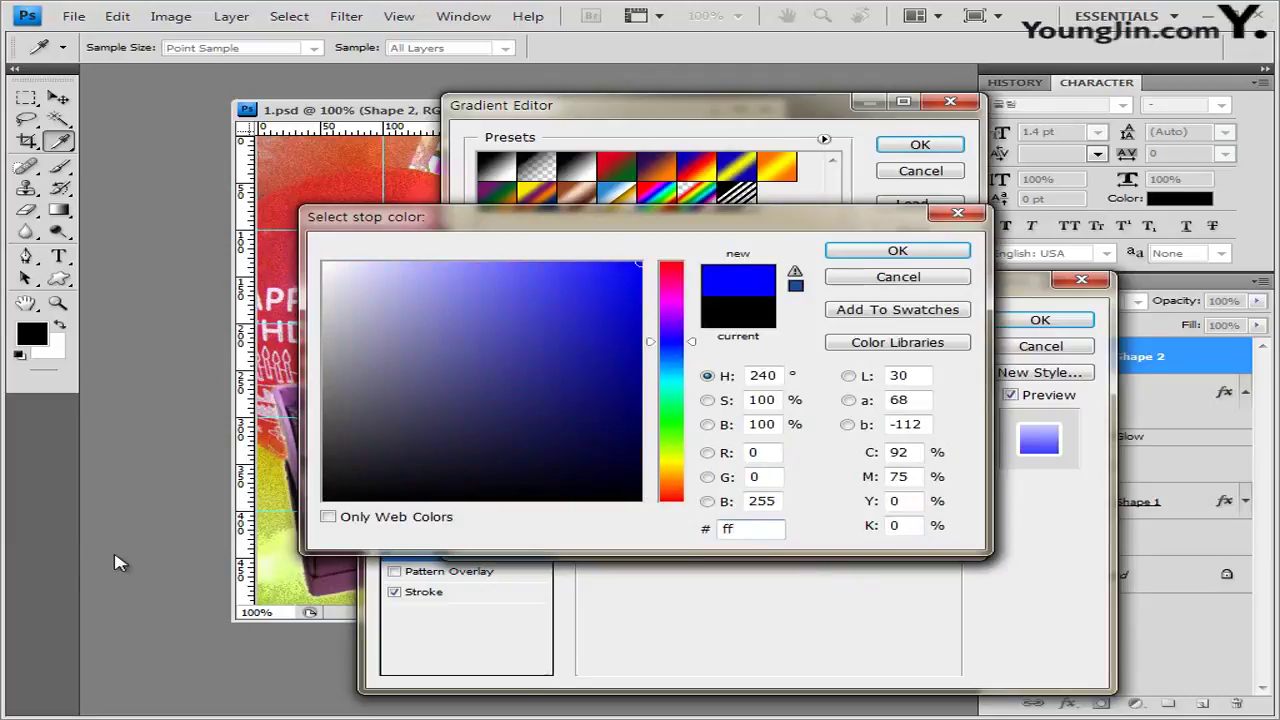
type("91fe")
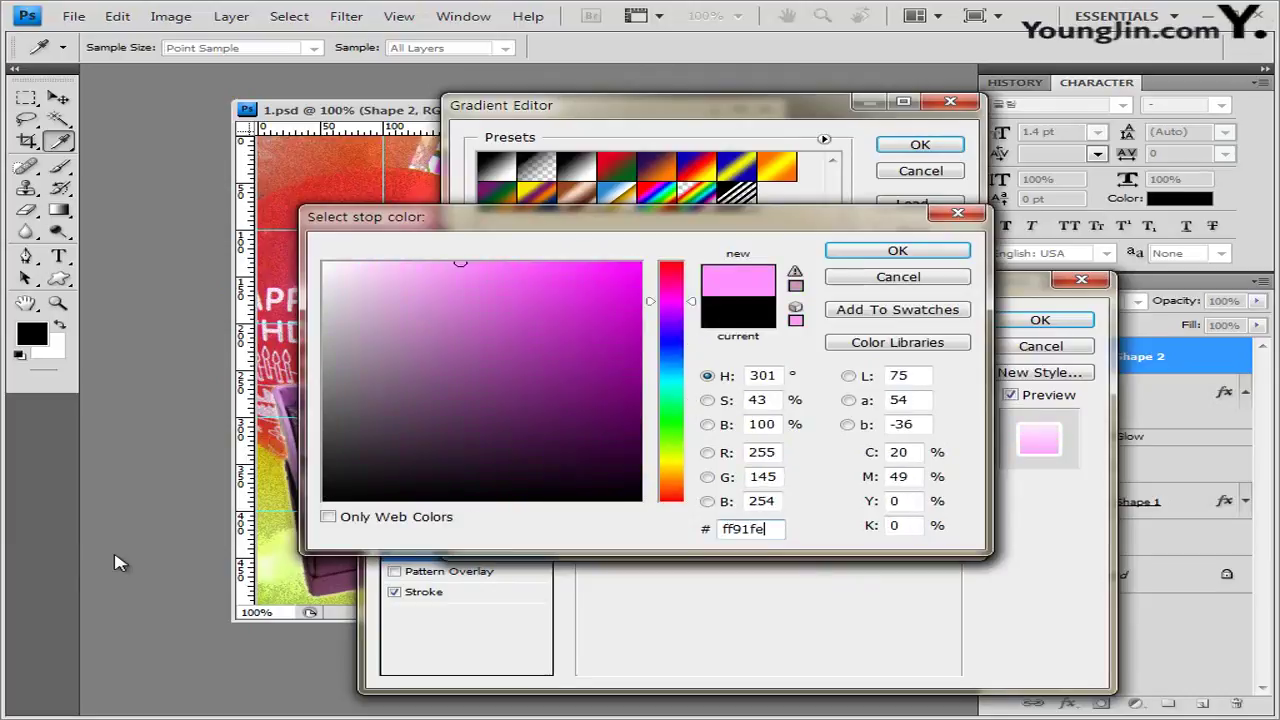
left_click(928, 252)
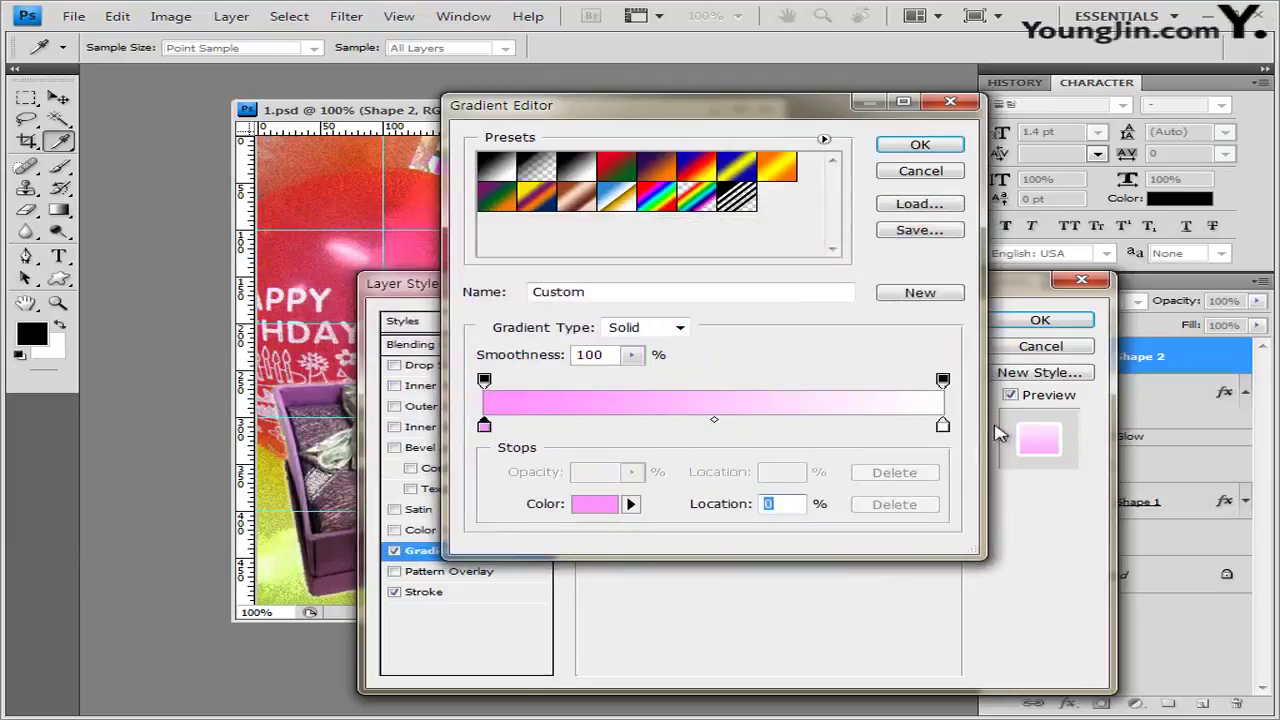
Set the overlay gradient's end stop to orange-red (ff4e34) and accept the edited gradient.
double_click(943, 428)
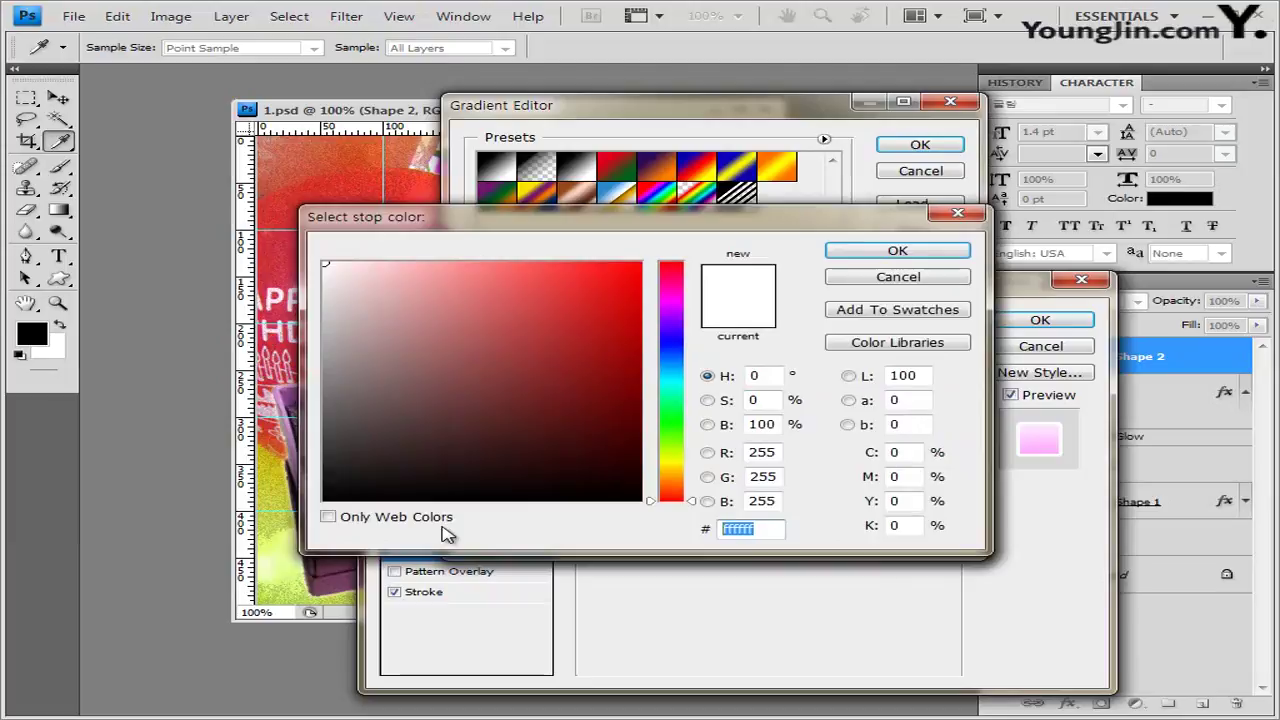
type("0ff4e3")
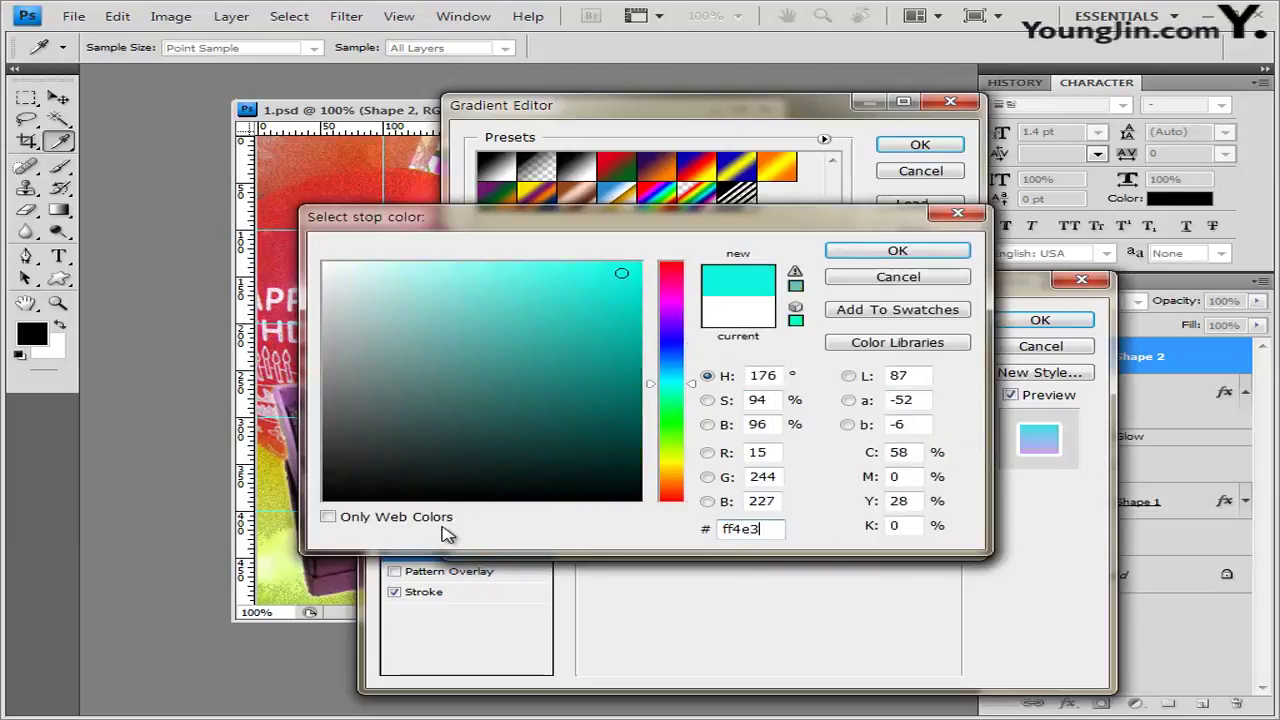
type("4")
left_click(930, 252)
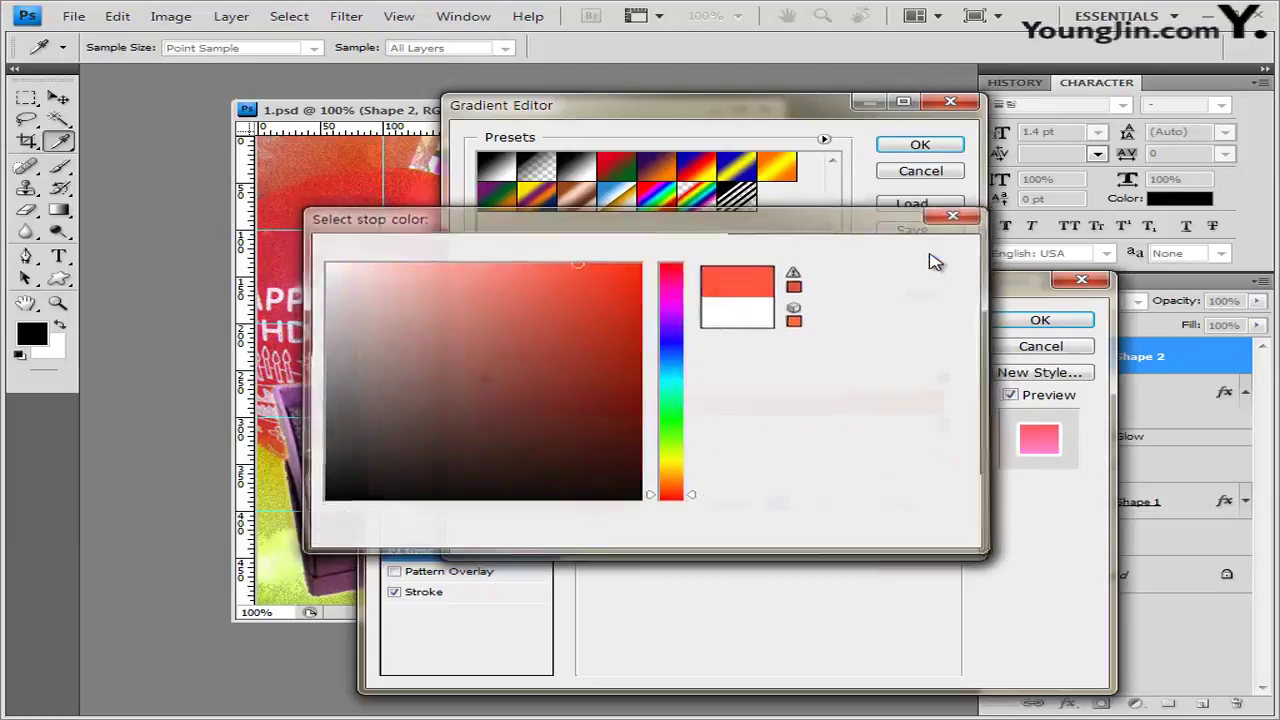
left_click_drag(792, 110, 806, 148)
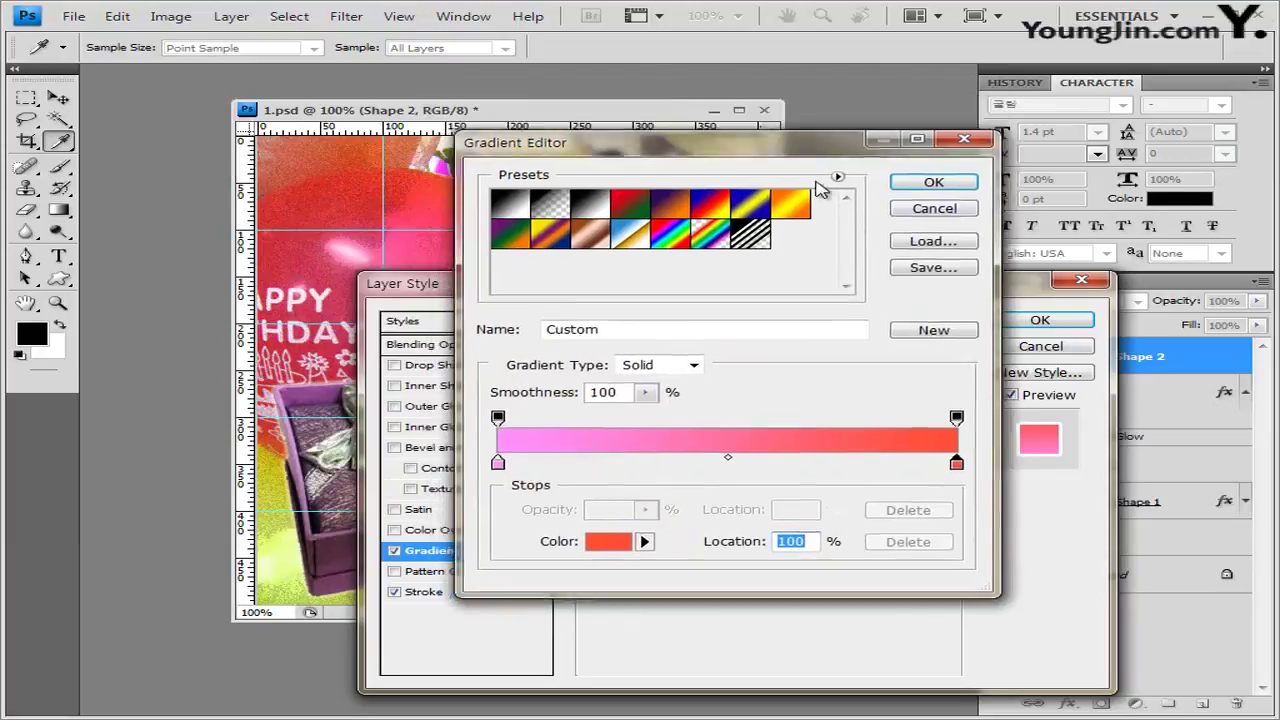
left_click(951, 229)
left_click(952, 231)
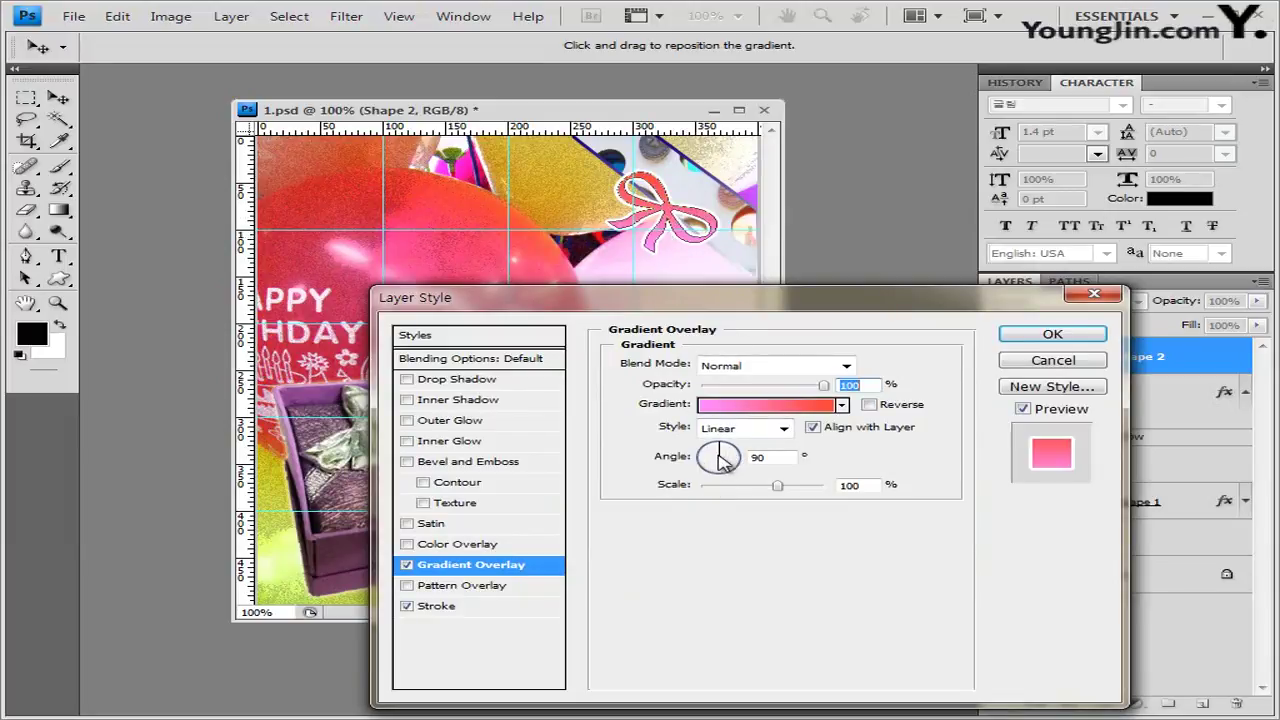
Set the gradient overlay's angle to 30°, add a default Drop Shadow to the bow, and apply the layer style.
double_click(757, 456)
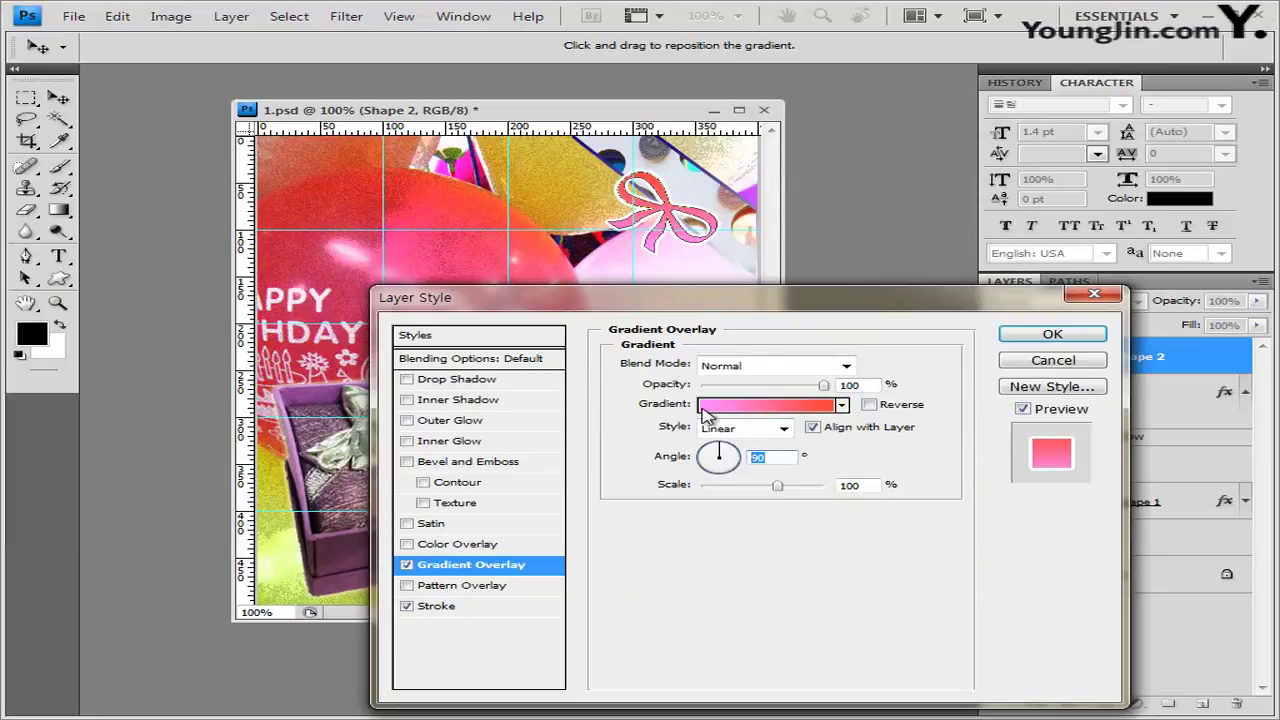
type("30")
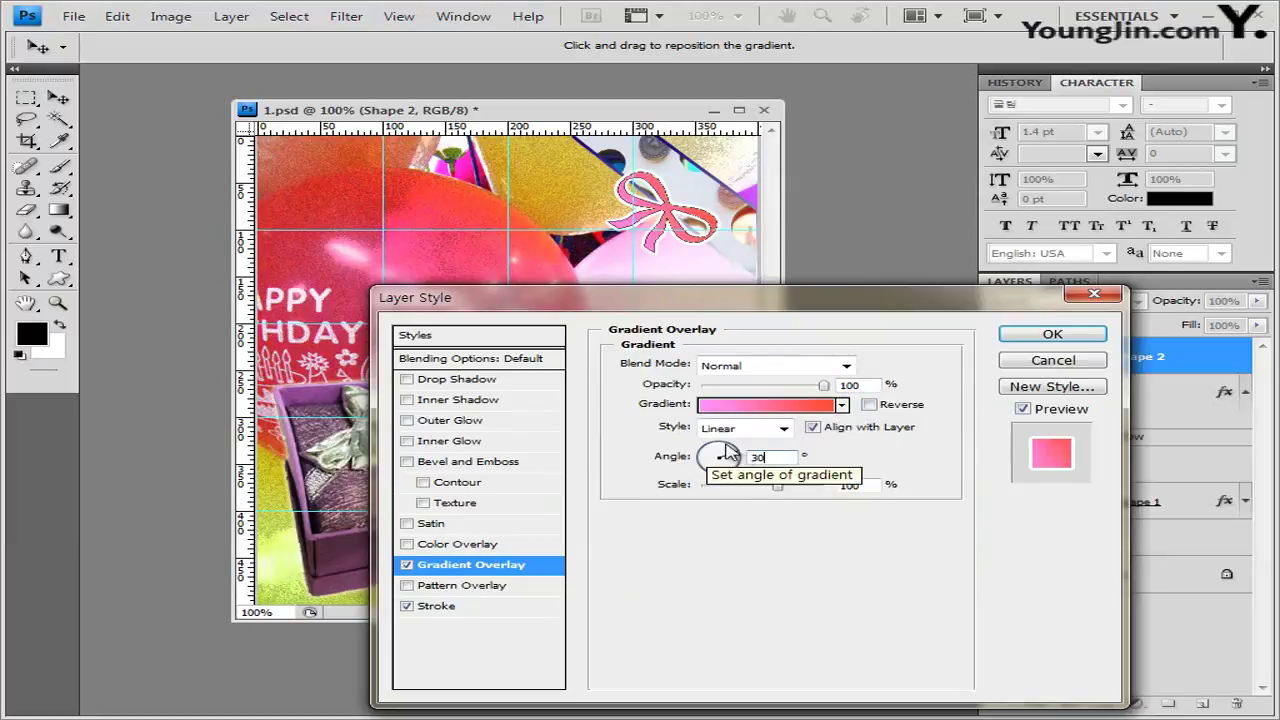
key("Return")
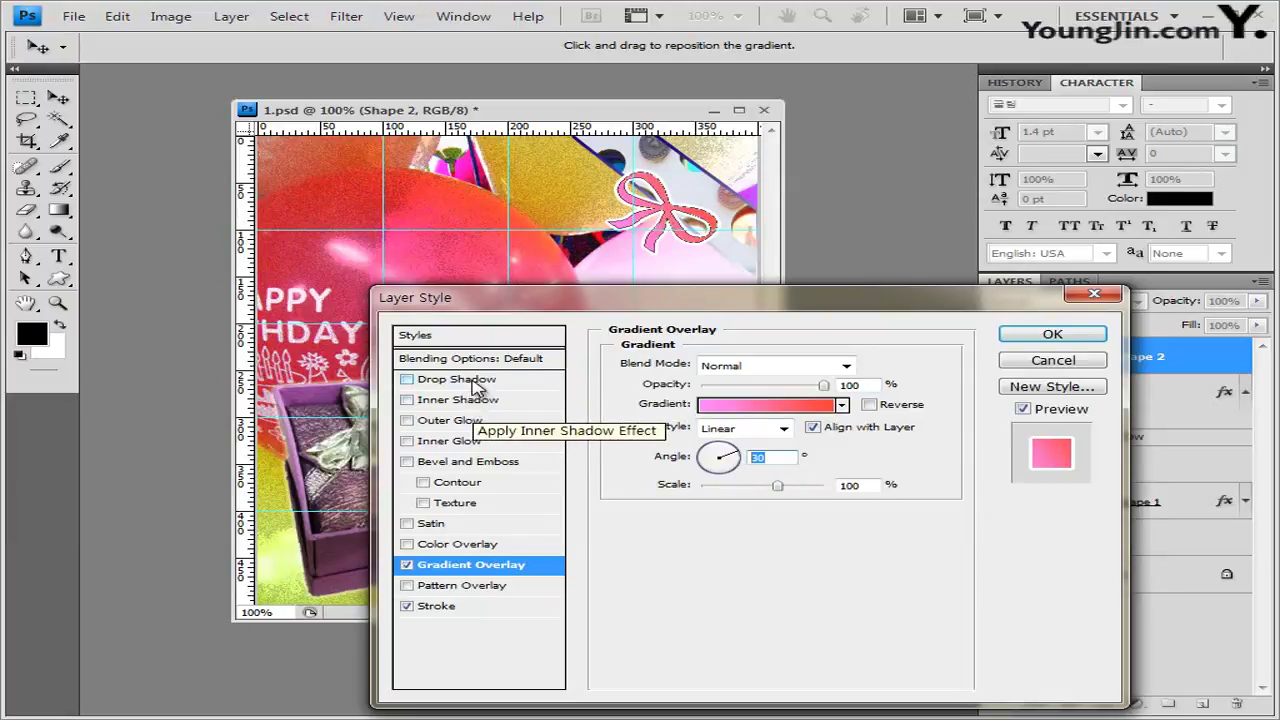
left_click(440, 379)
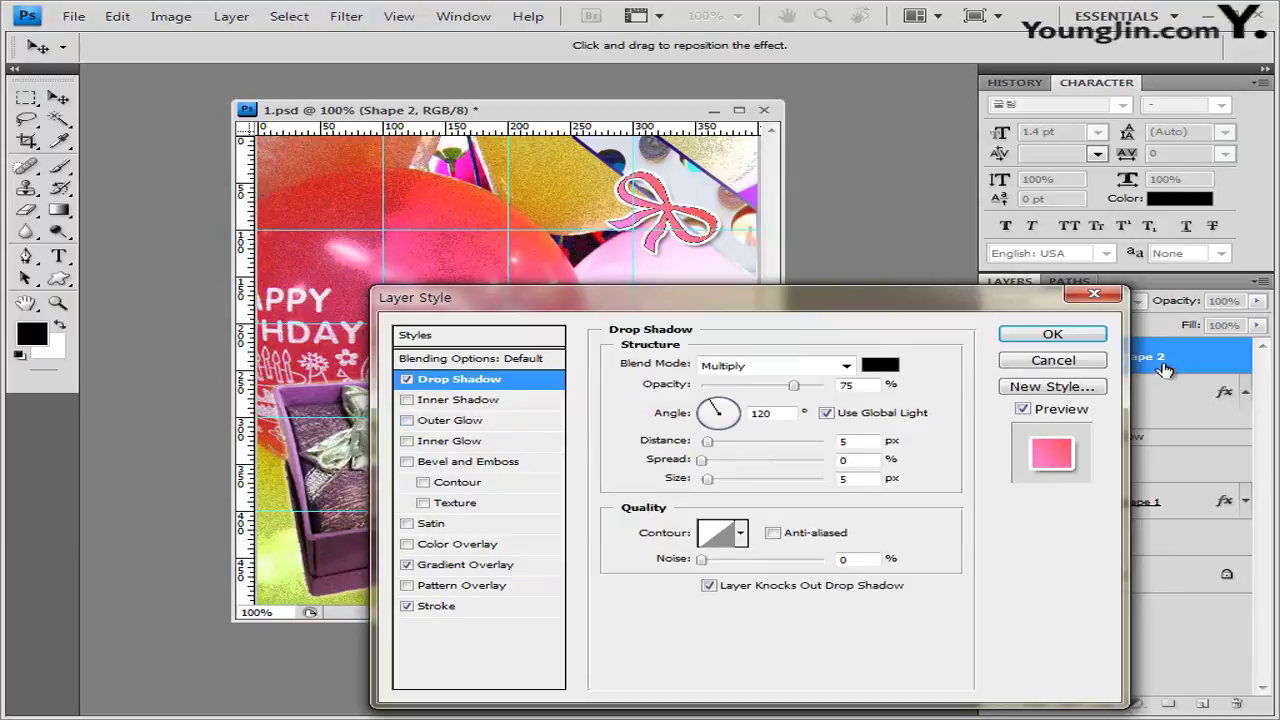
left_click(1052, 334)
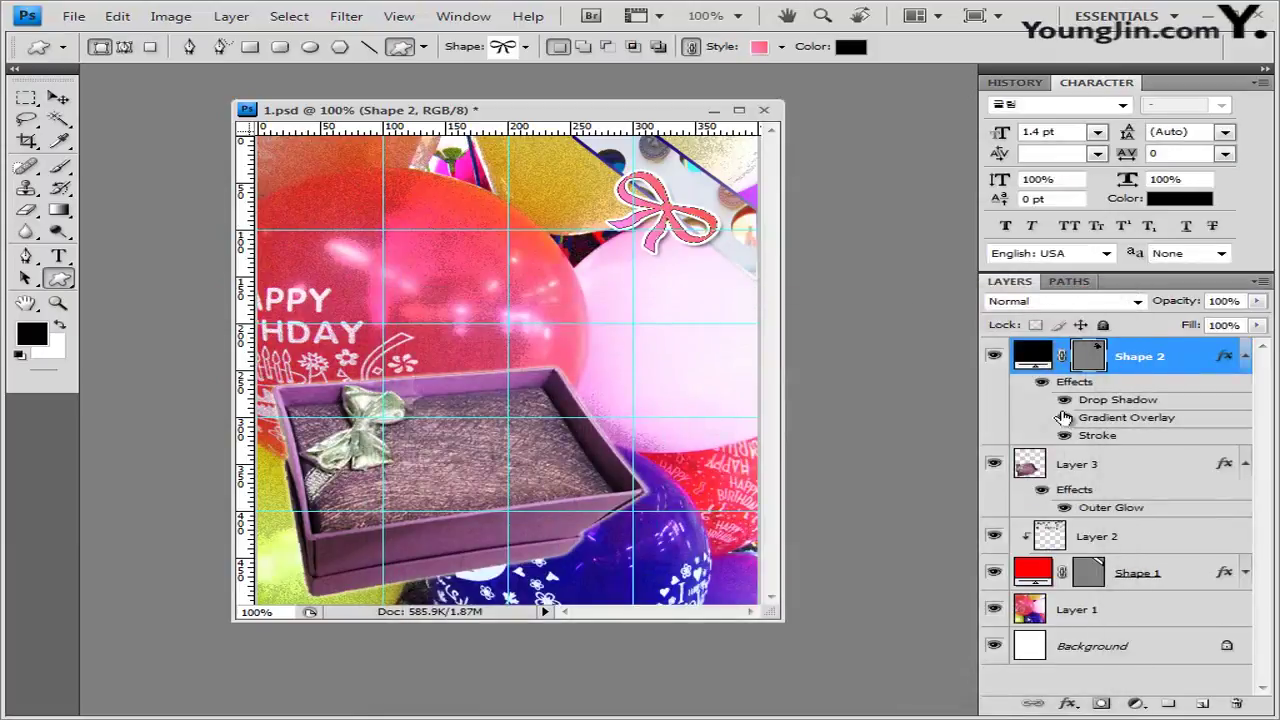
left_click(1246, 357)
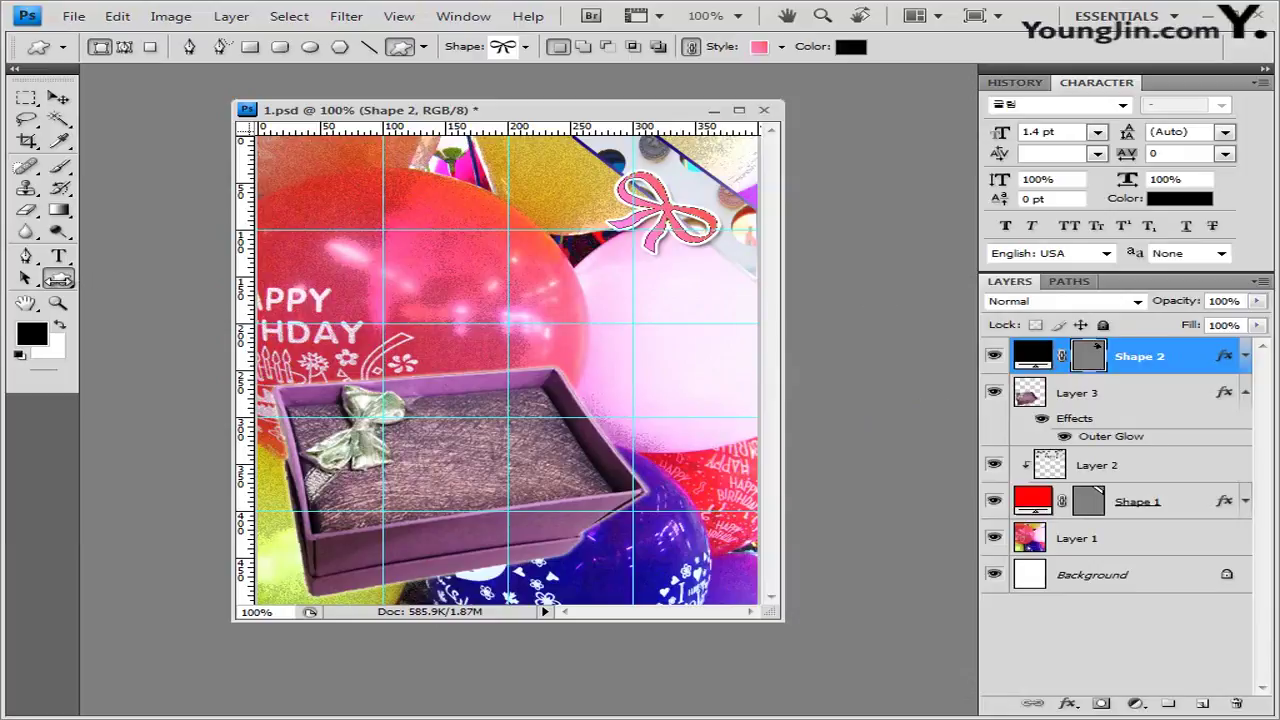
Replace the custom shape library with the Talk Bubbles set and choose the first oval speech bubble.
left_click(526, 47)
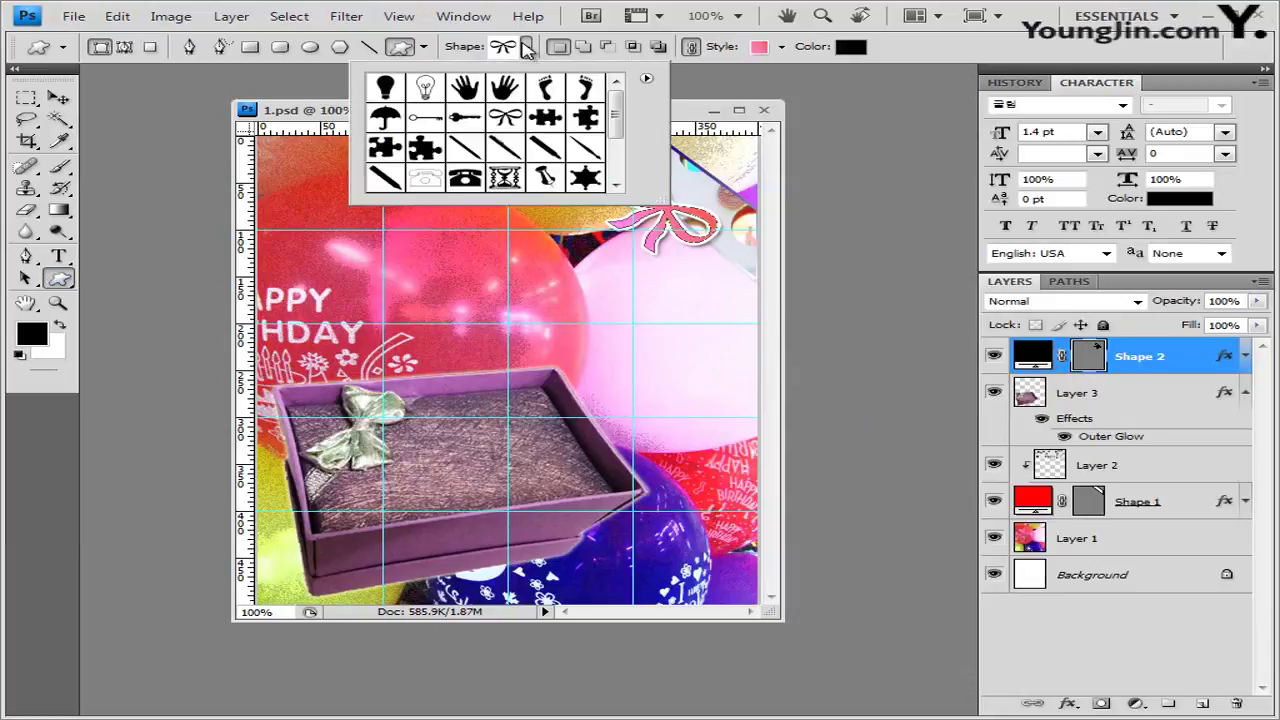
left_click(646, 78)
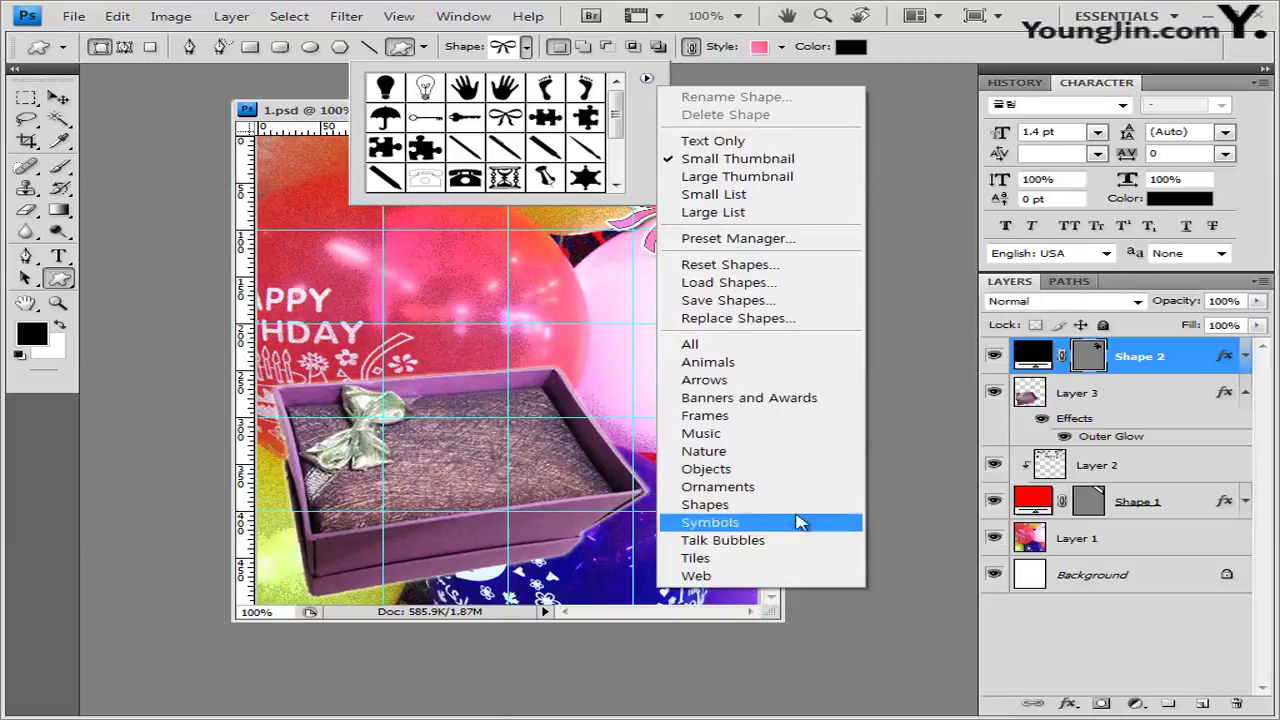
left_click(743, 541)
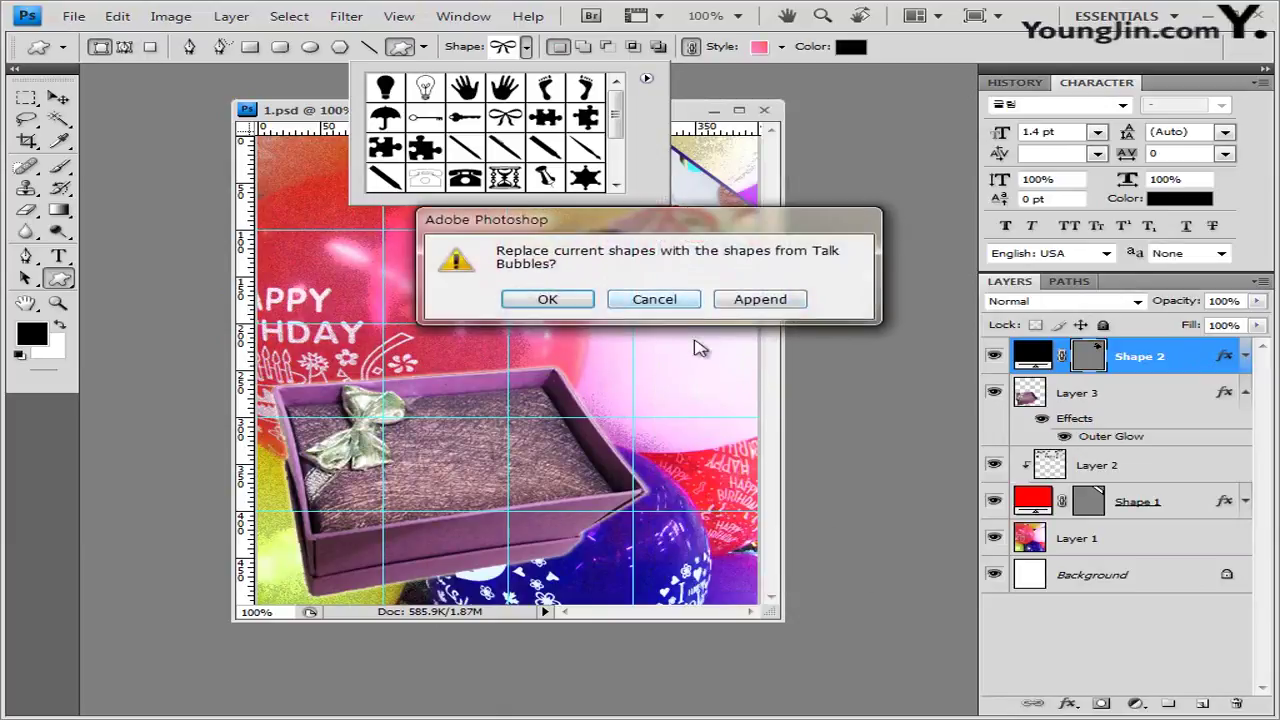
left_click(547, 299)
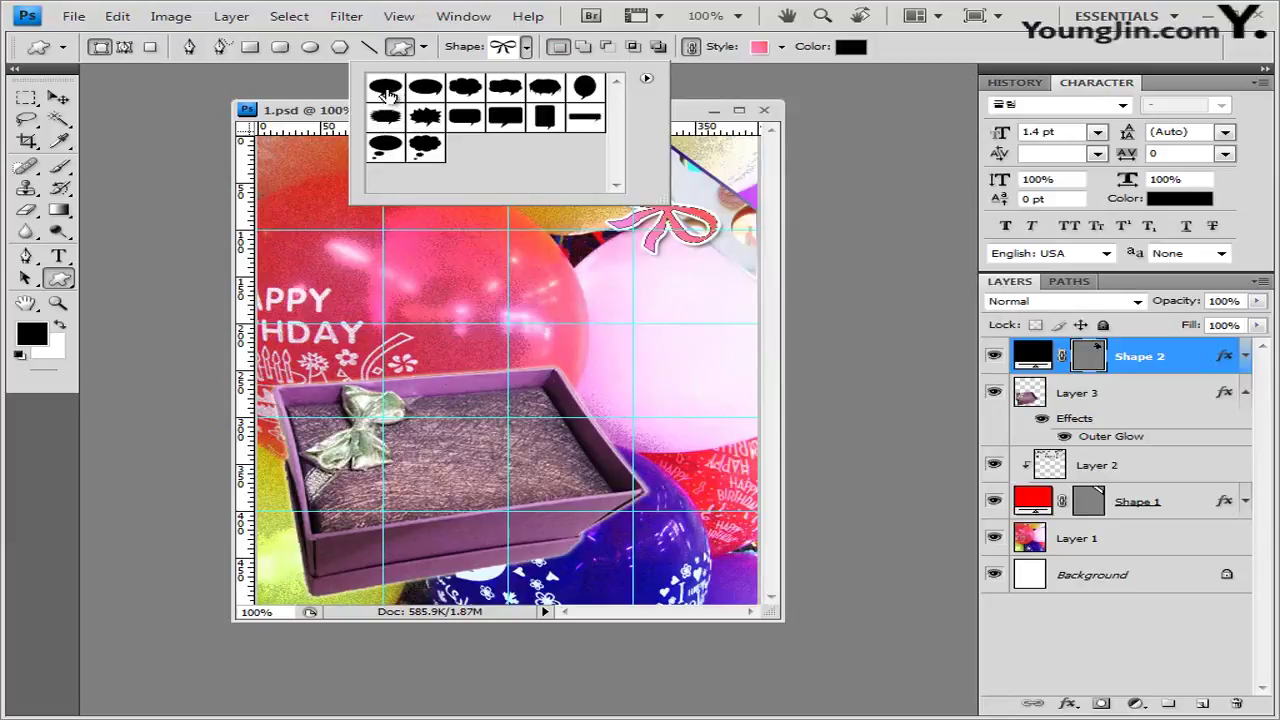
left_click(386, 90)
left_click(340, 115)
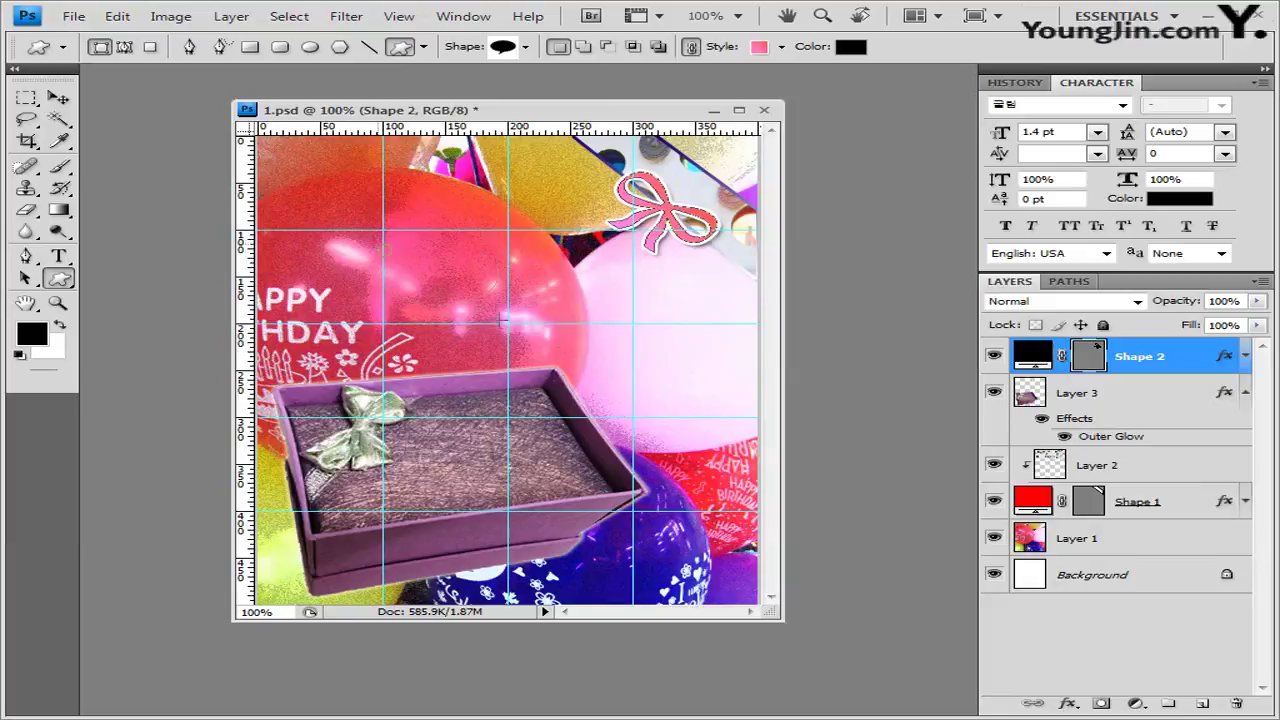
Draw a speech bubble centred near X 198.5, Y 188 px above the gift box, and clear its layer style to none.
left_click_drag(504, 319, 632, 380)
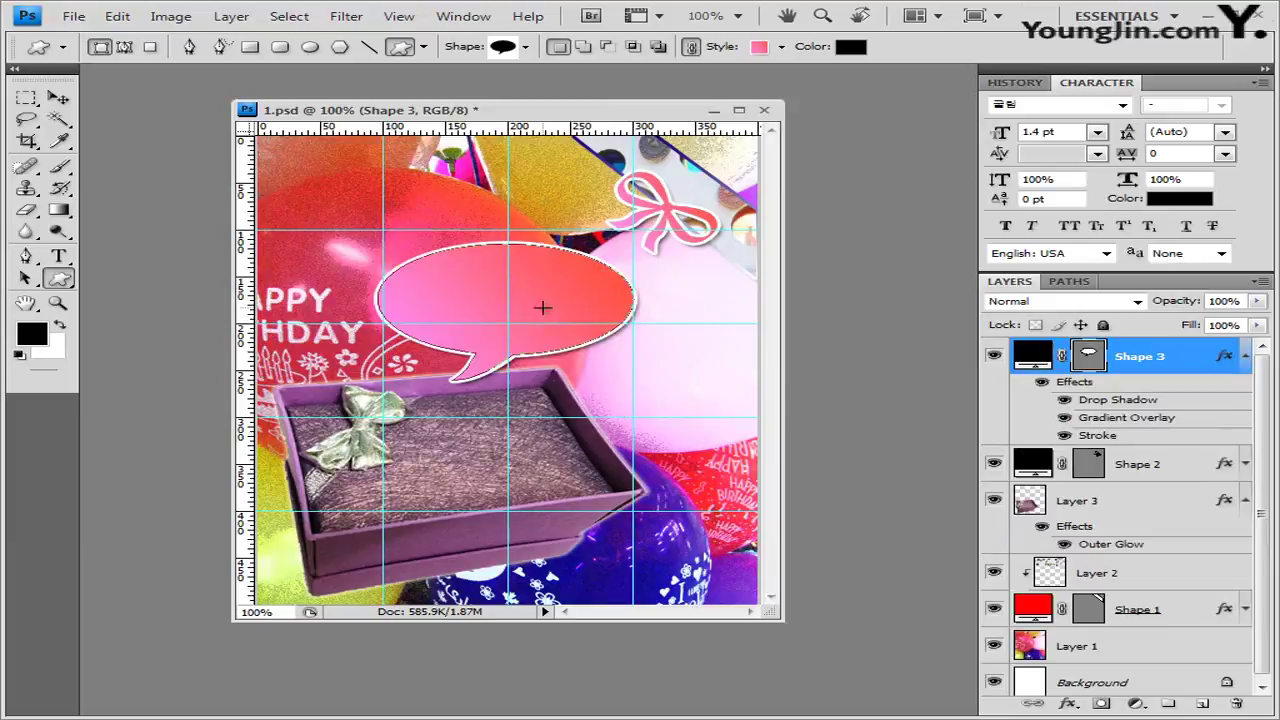
key("ctrl+t")
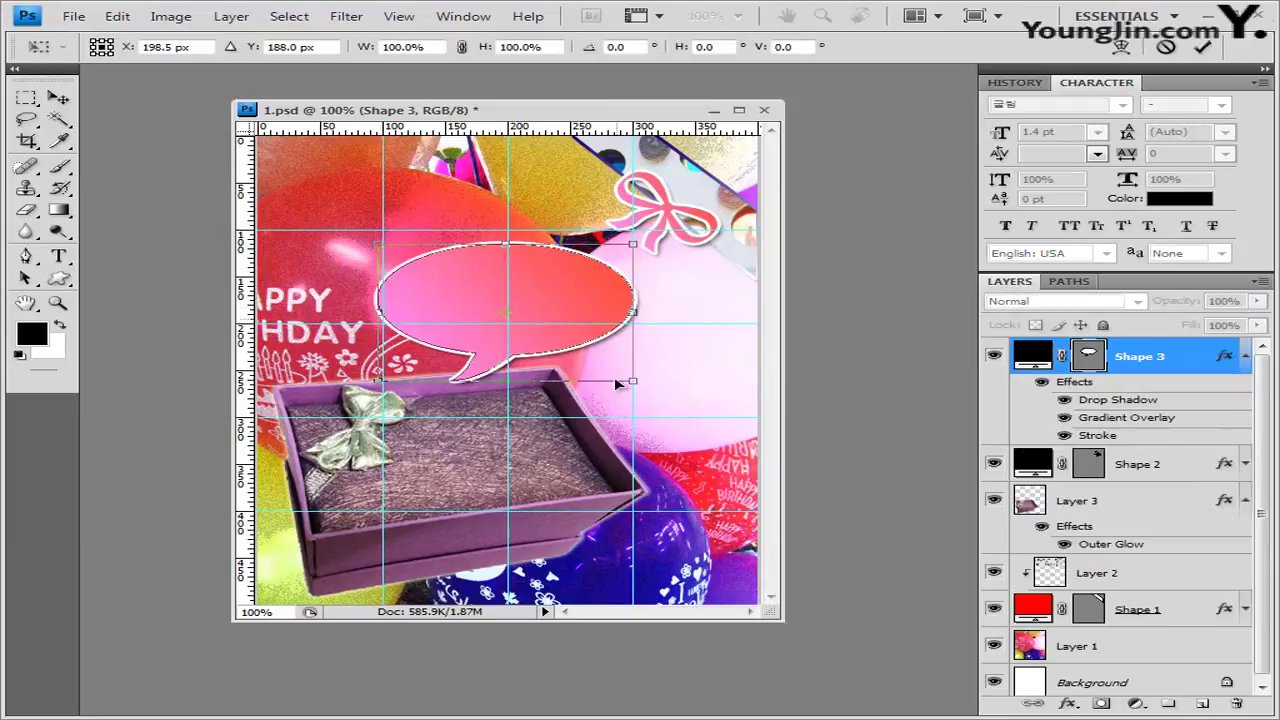
key("Return")
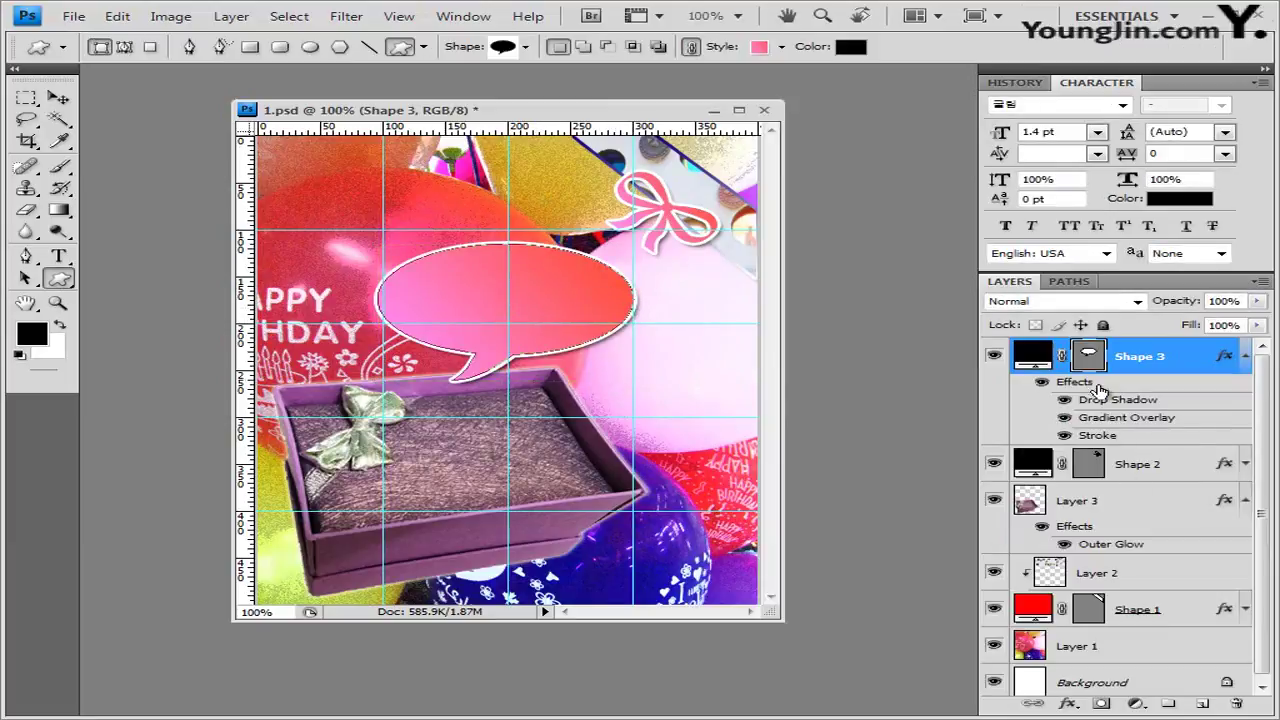
left_click(782, 46)
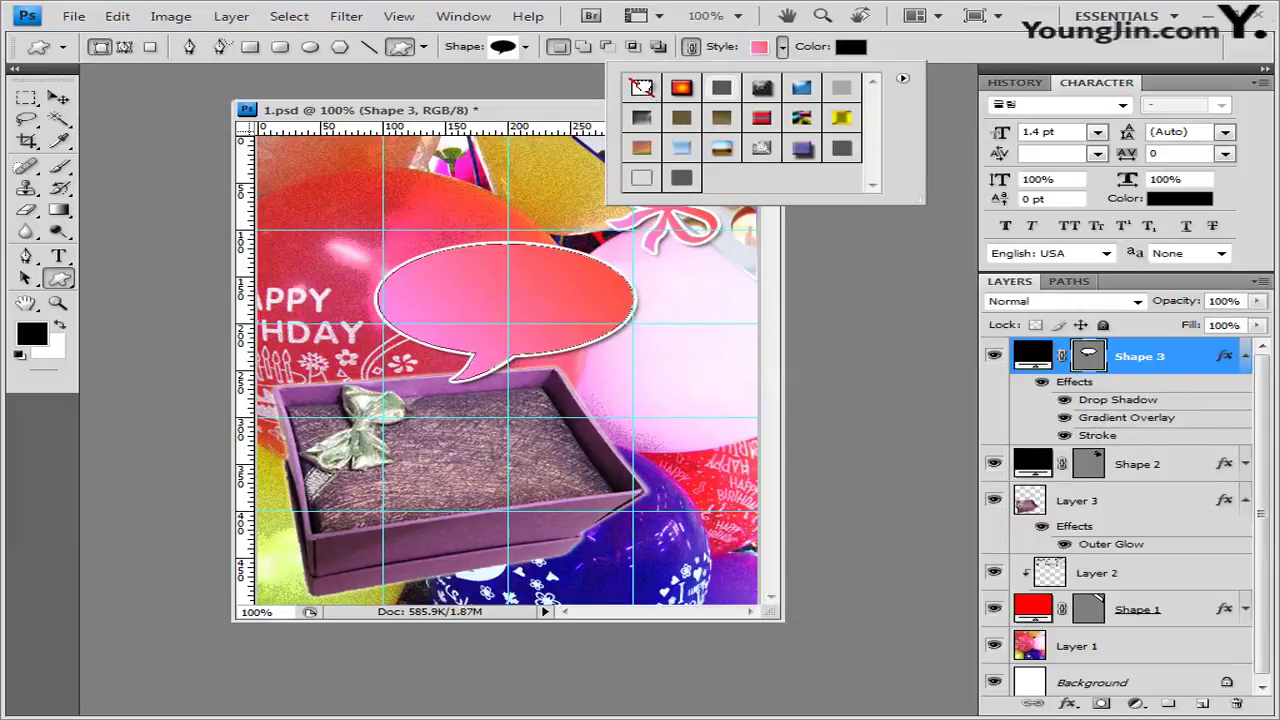
left_click(641, 87)
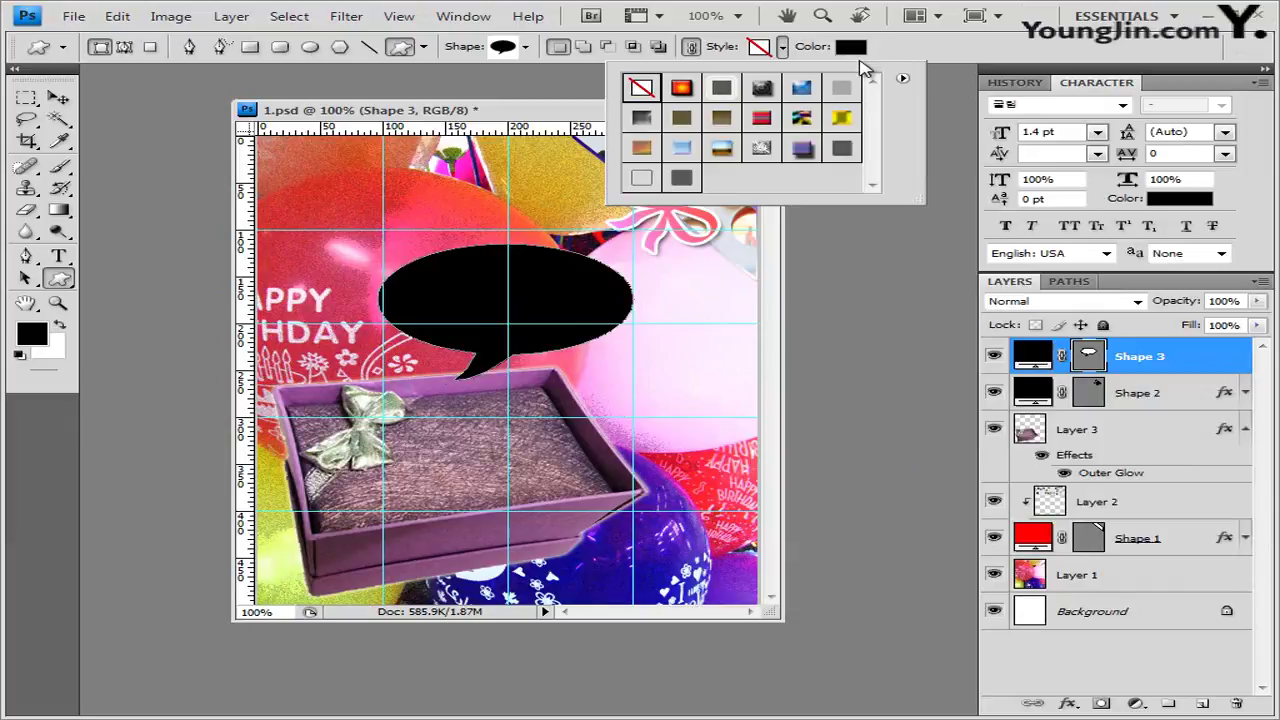
left_click(914, 63)
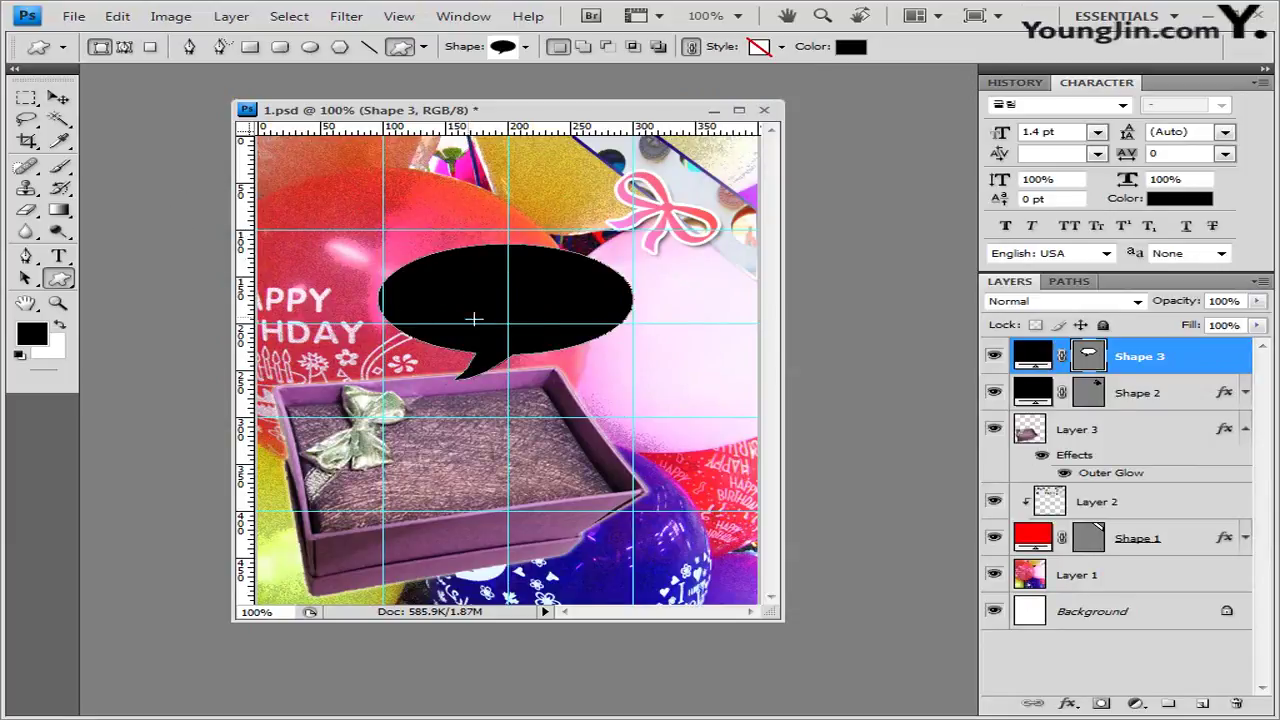
Change the speech bubble shape's fill colour to white (ffffff).
left_click(851, 46)
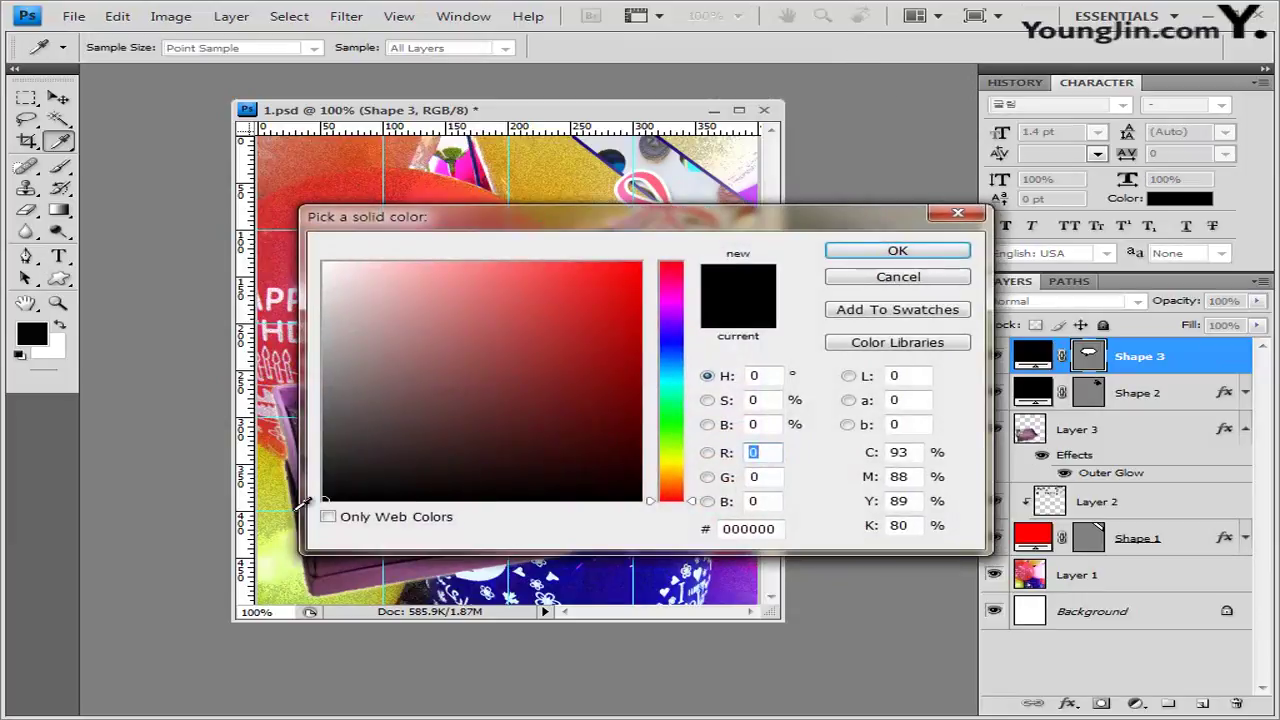
left_click(770, 529)
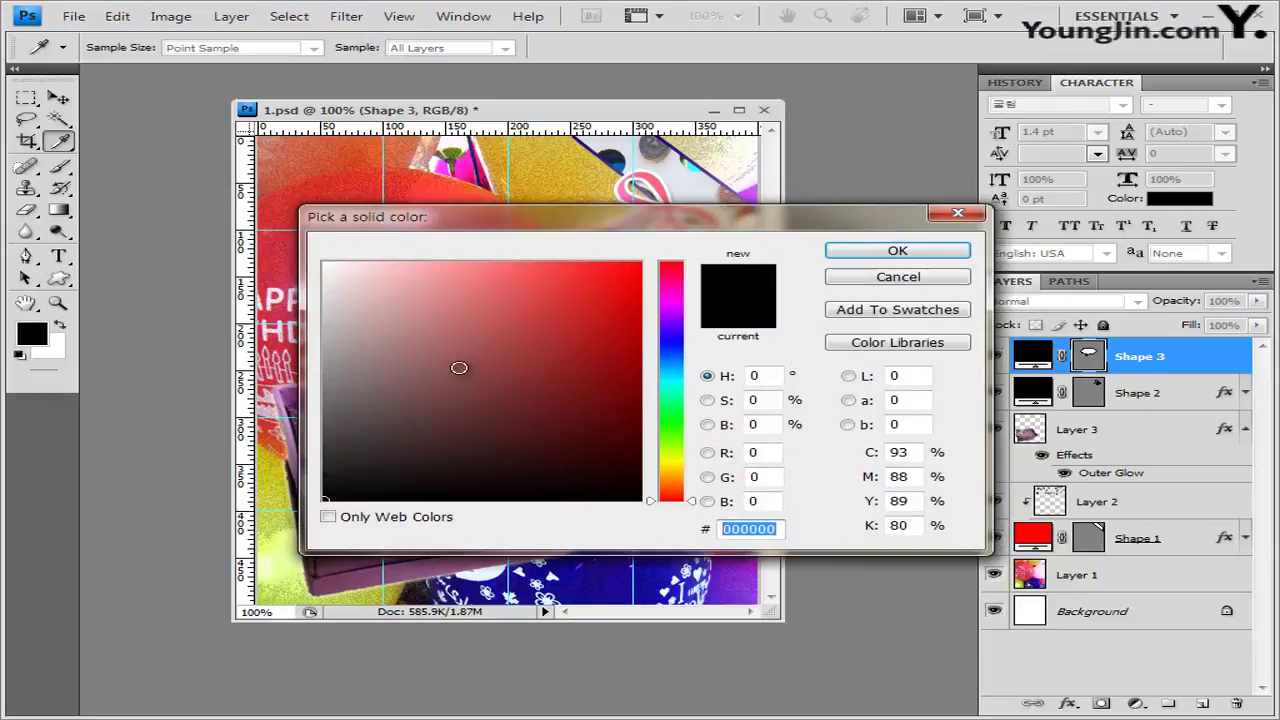
left_click_drag(459, 368, 322, 260)
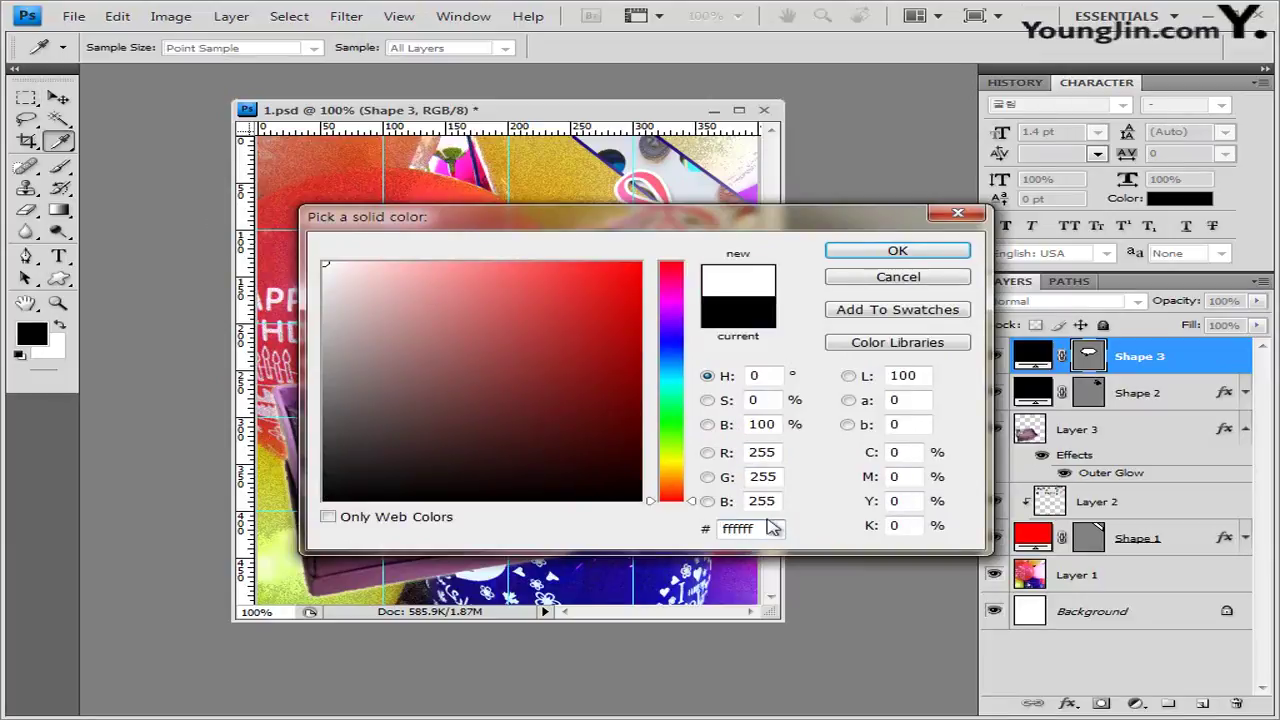
key("ctrl+a")
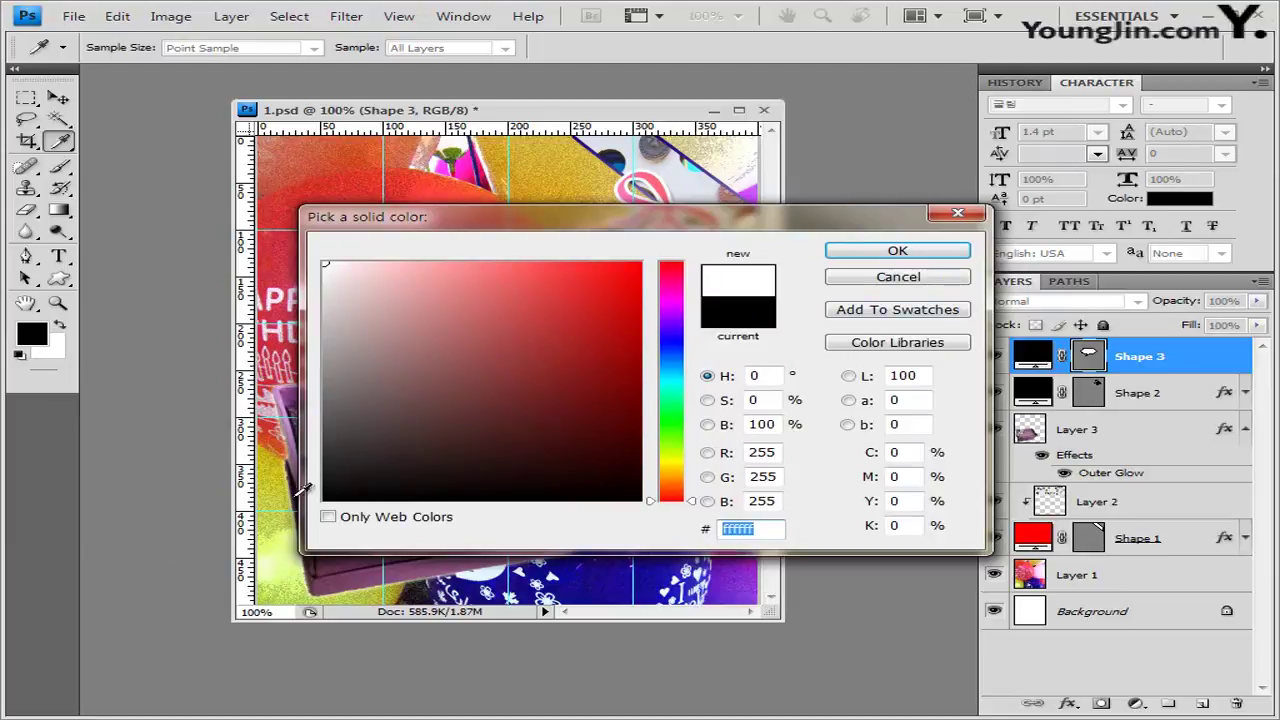
left_click(414, 443)
left_click_drag(414, 443, 322, 500)
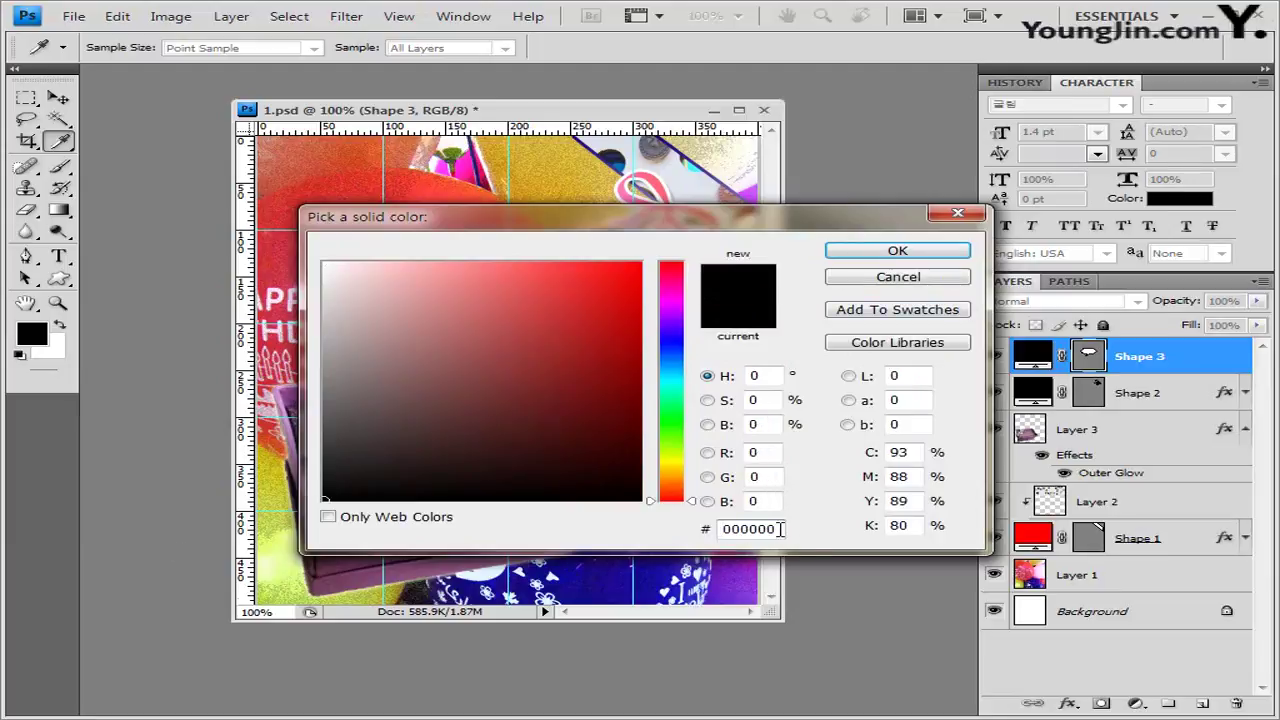
left_click_drag(392, 326, 320, 260)
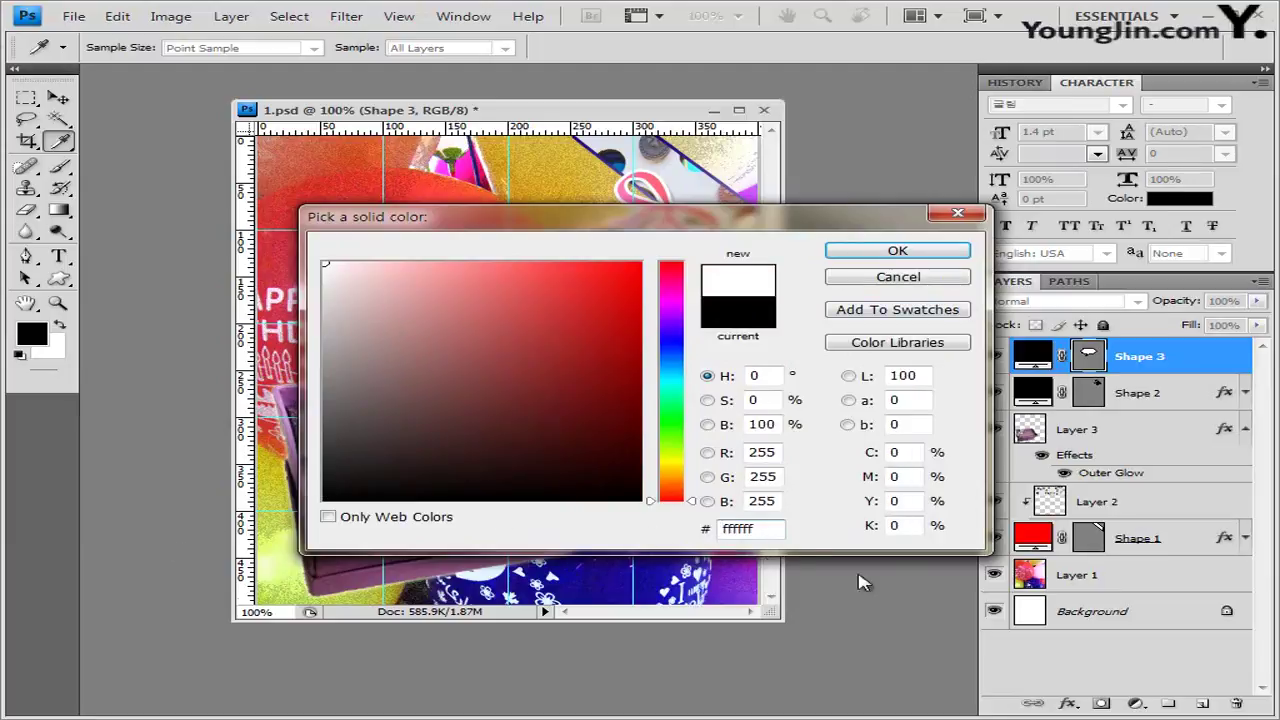
left_click(917, 254)
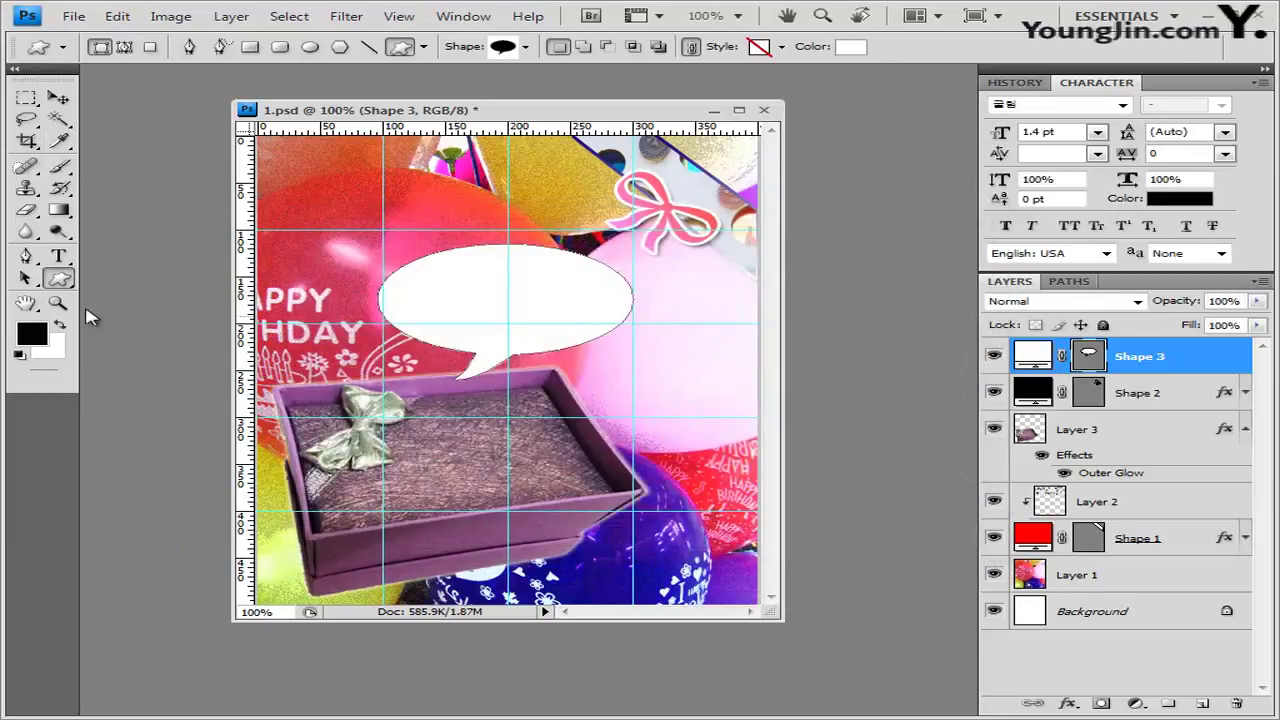
Start a horizontal text layer over the upper red balloon, using Arial Regular at 30 pt with Crisp anti-aliasing.
left_click(62, 259)
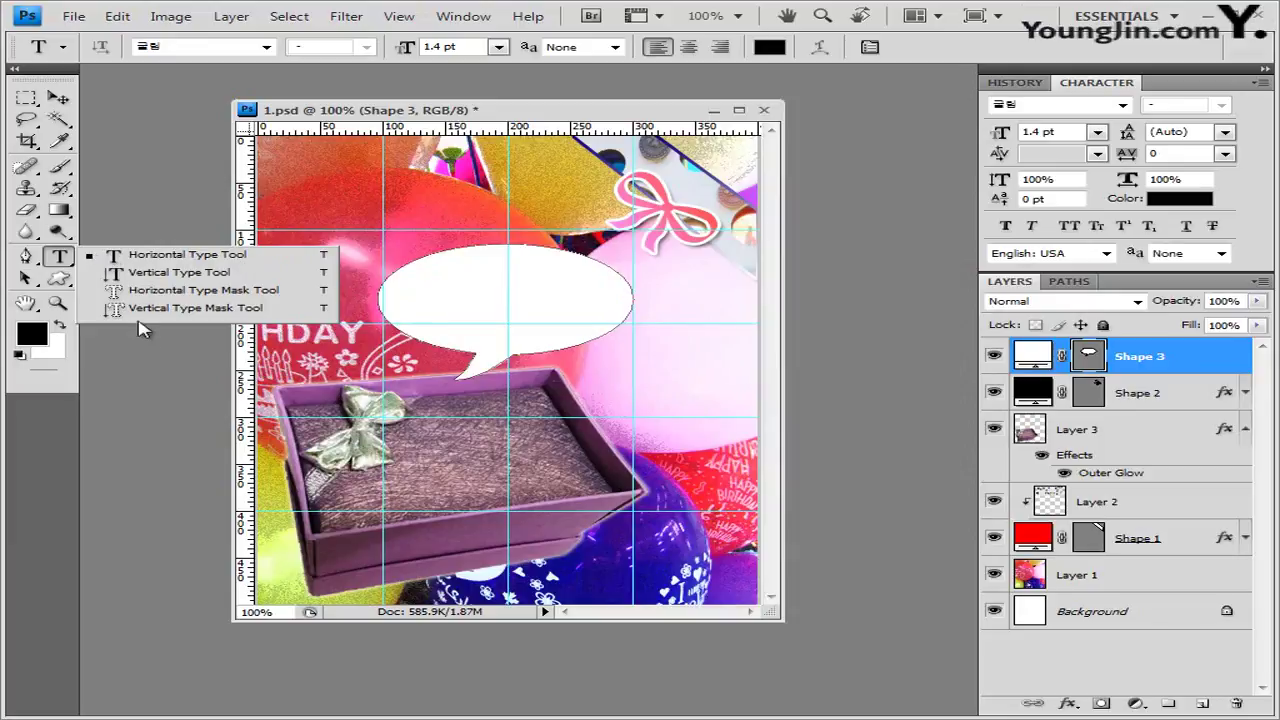
left_click(181, 260)
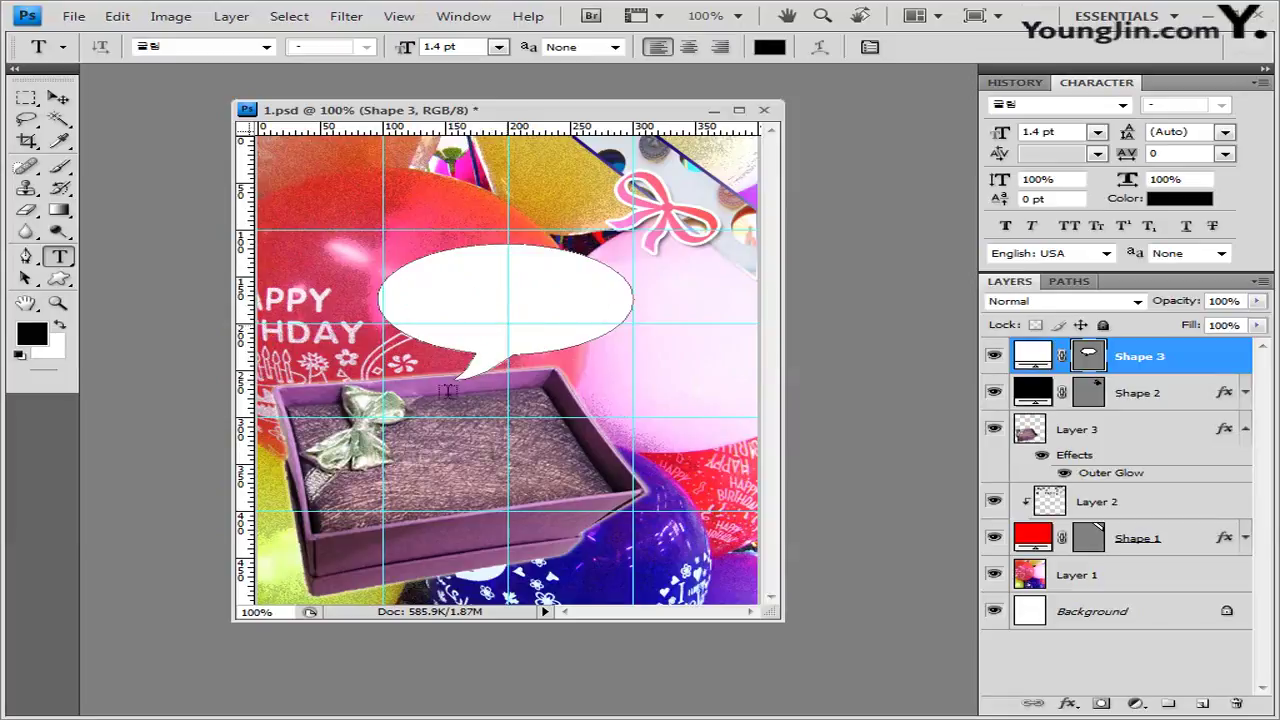
left_click(323, 203)
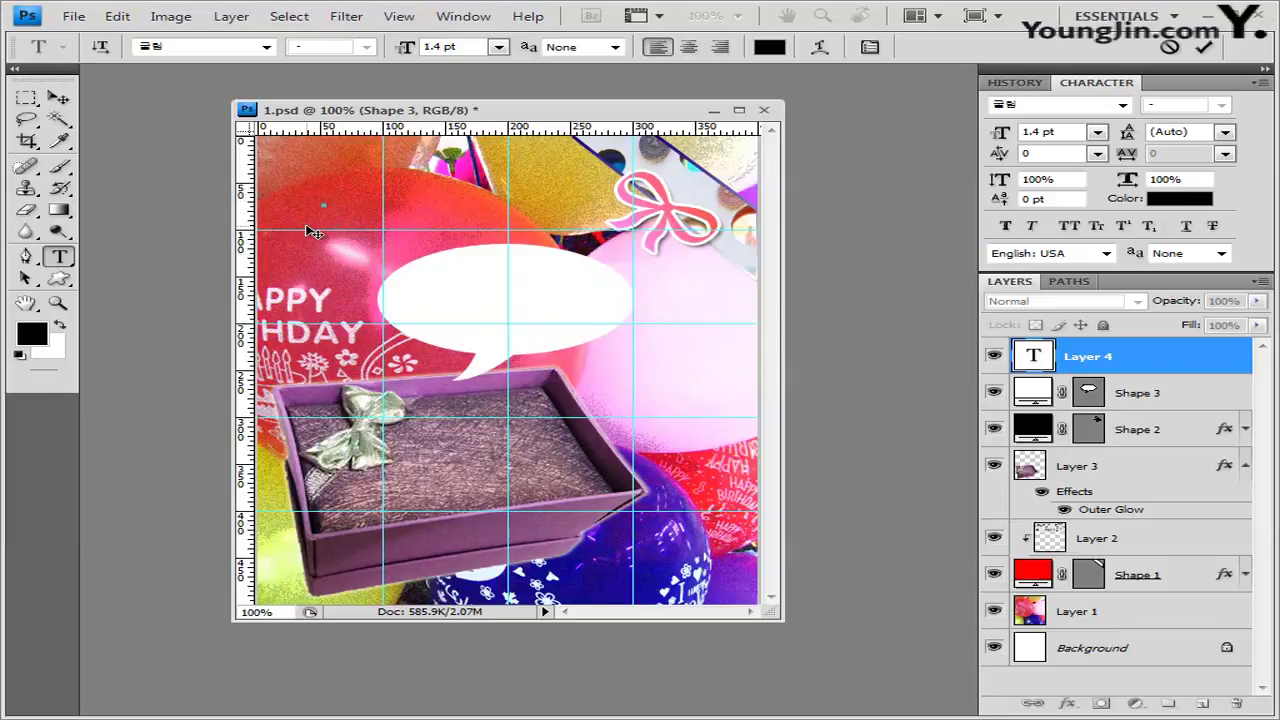
left_click(267, 47)
left_click_drag(524, 148, 522, 298)
left_click(255, 389)
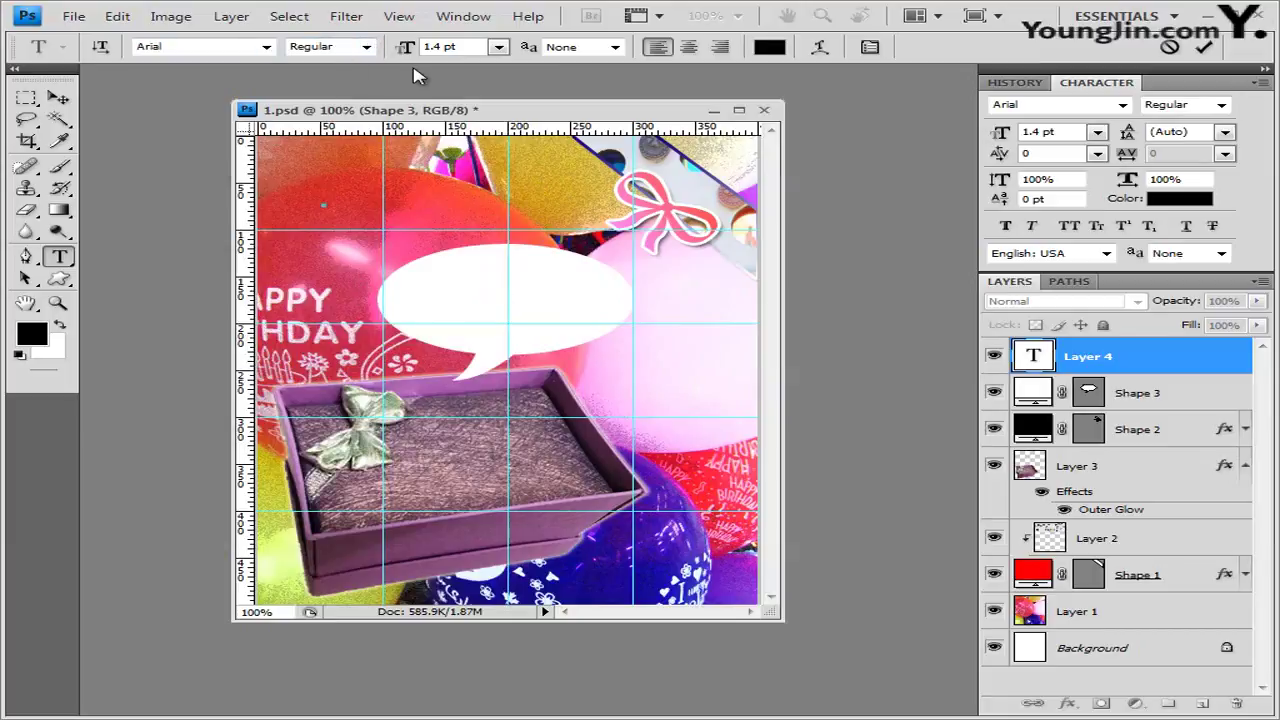
left_click(467, 46)
type("30")
left_click(617, 48)
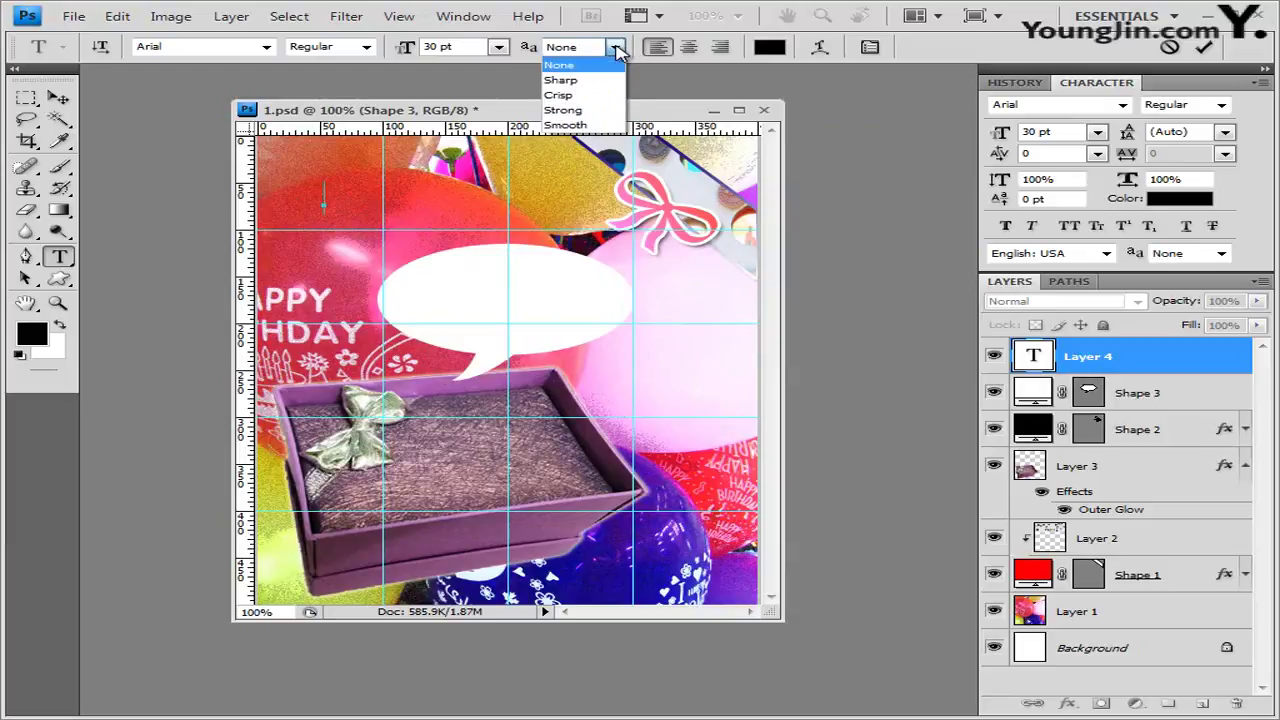
left_click(581, 96)
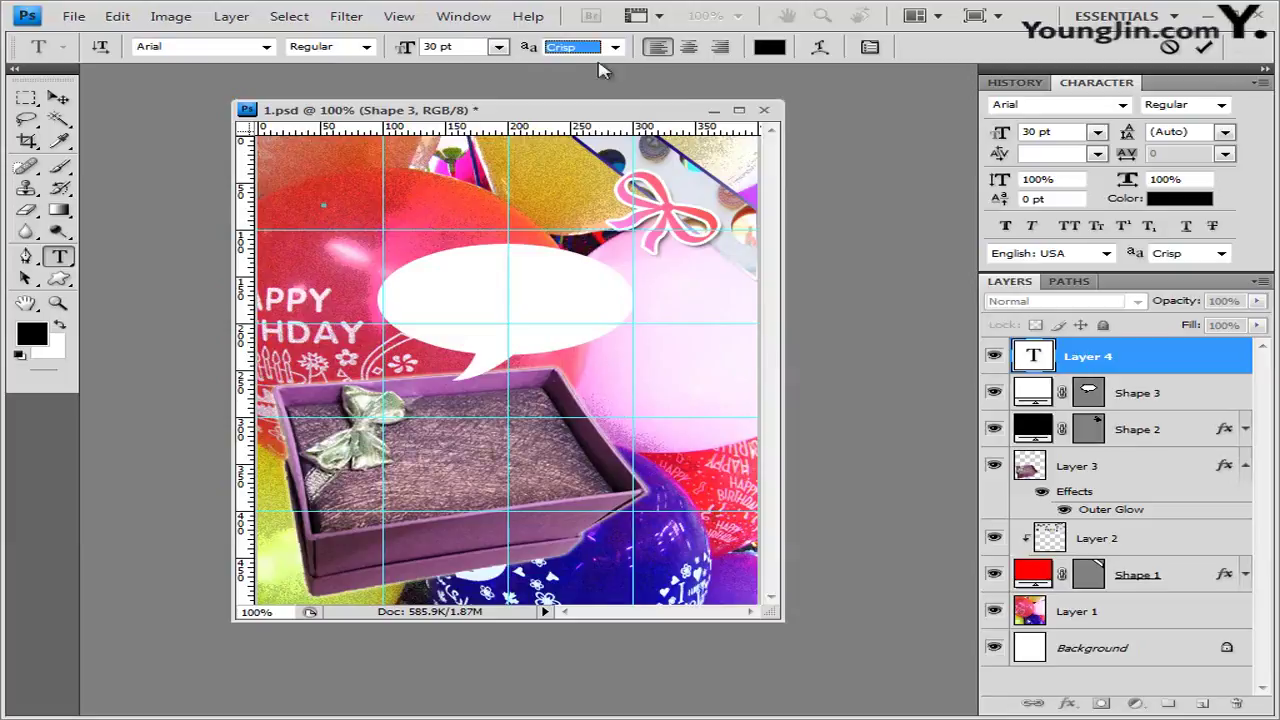
Center the text, set its colour to ff4644, and write "Happy Birthday" on two lines.
left_click(692, 52)
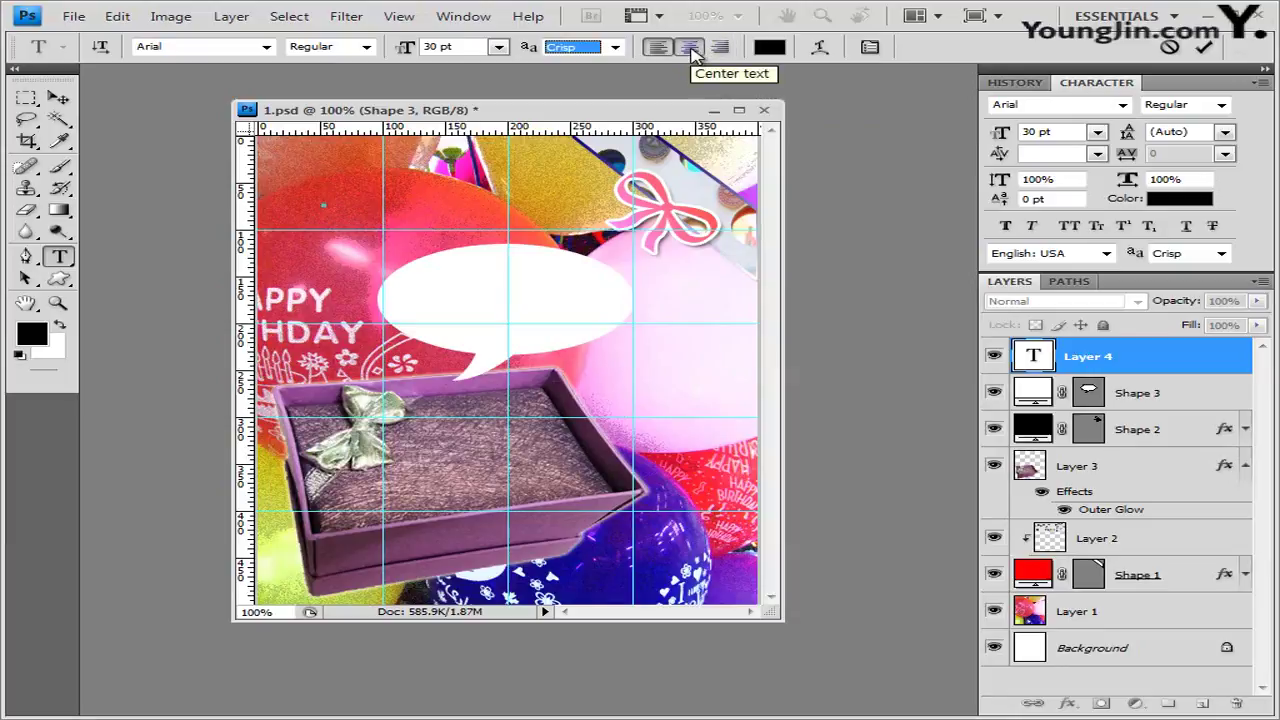
left_click(779, 52)
double_click(762, 528)
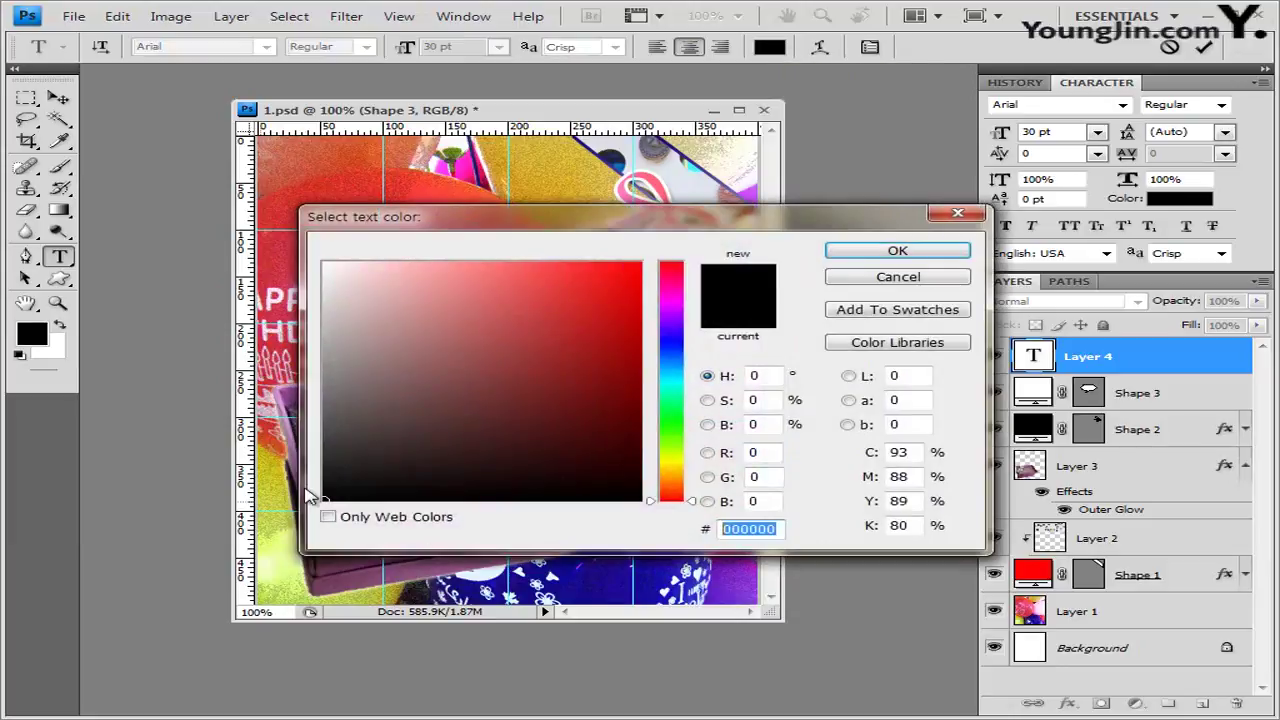
type("ff4644")
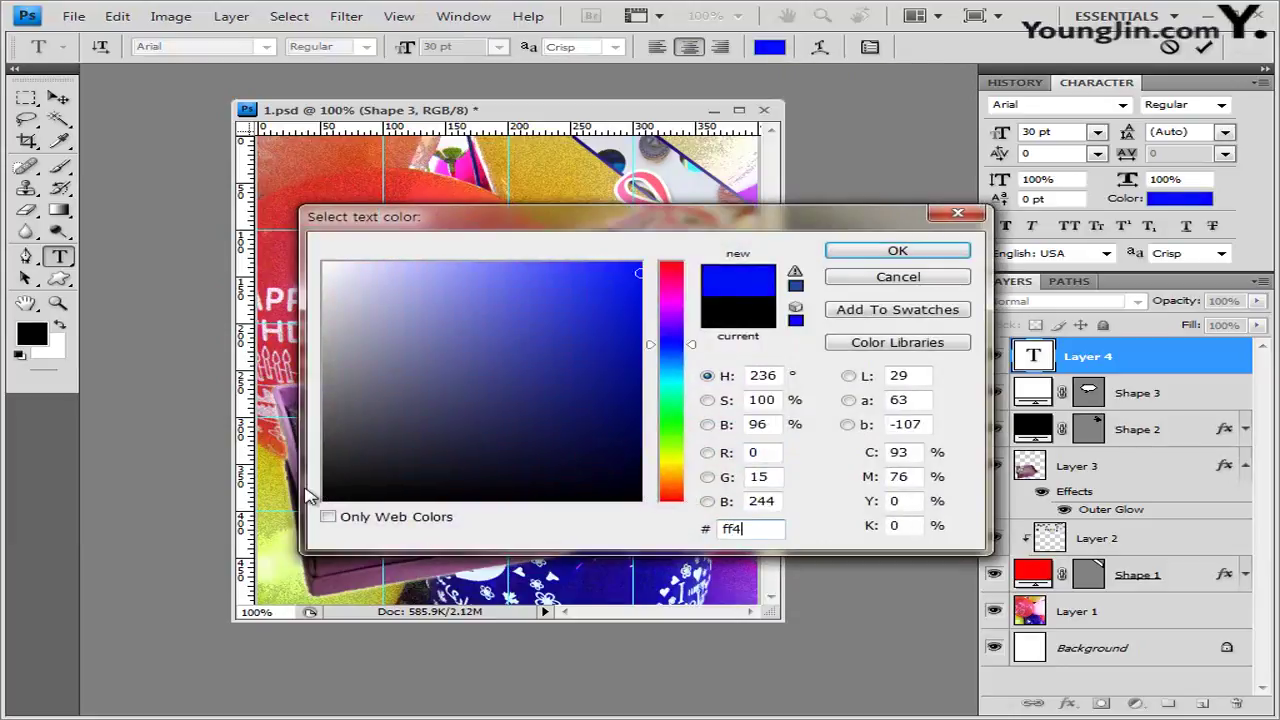
left_click(898, 251)
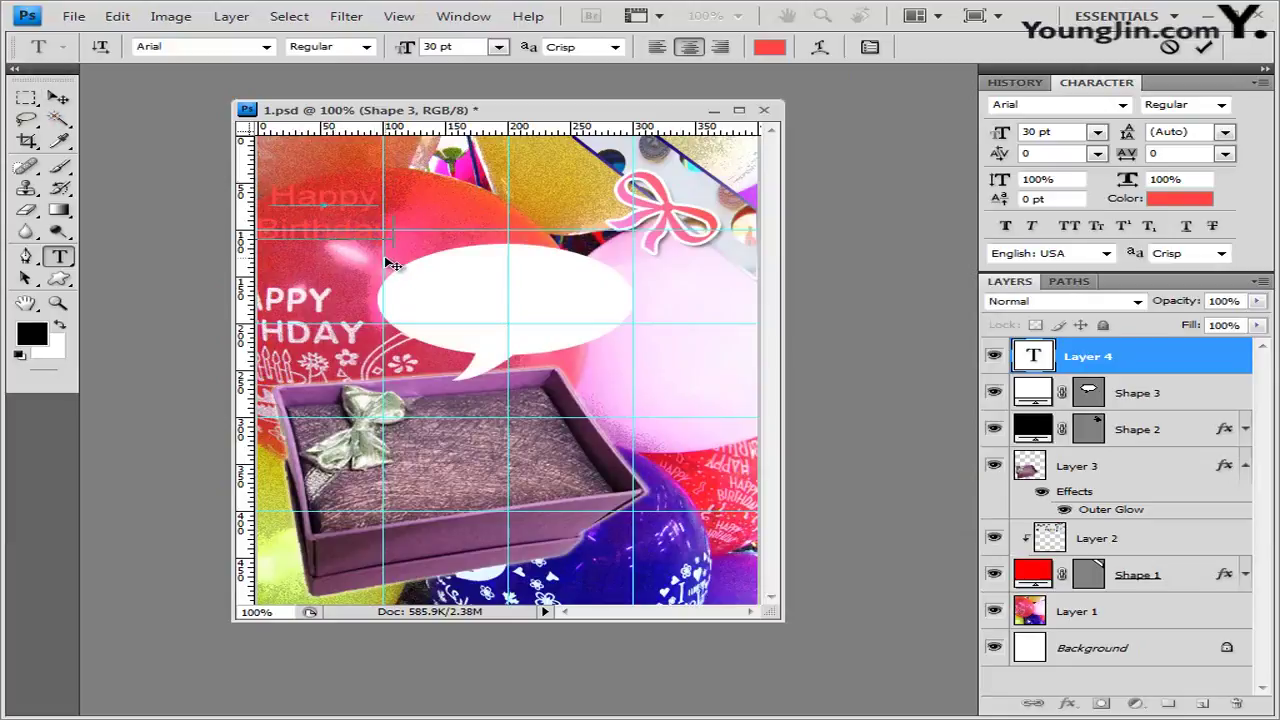
Move the Happy Birthday text into the middle of the white speech bubble and commit the text.
left_click_drag(346, 271, 360, 245)
left_click_drag(388, 282, 524, 349)
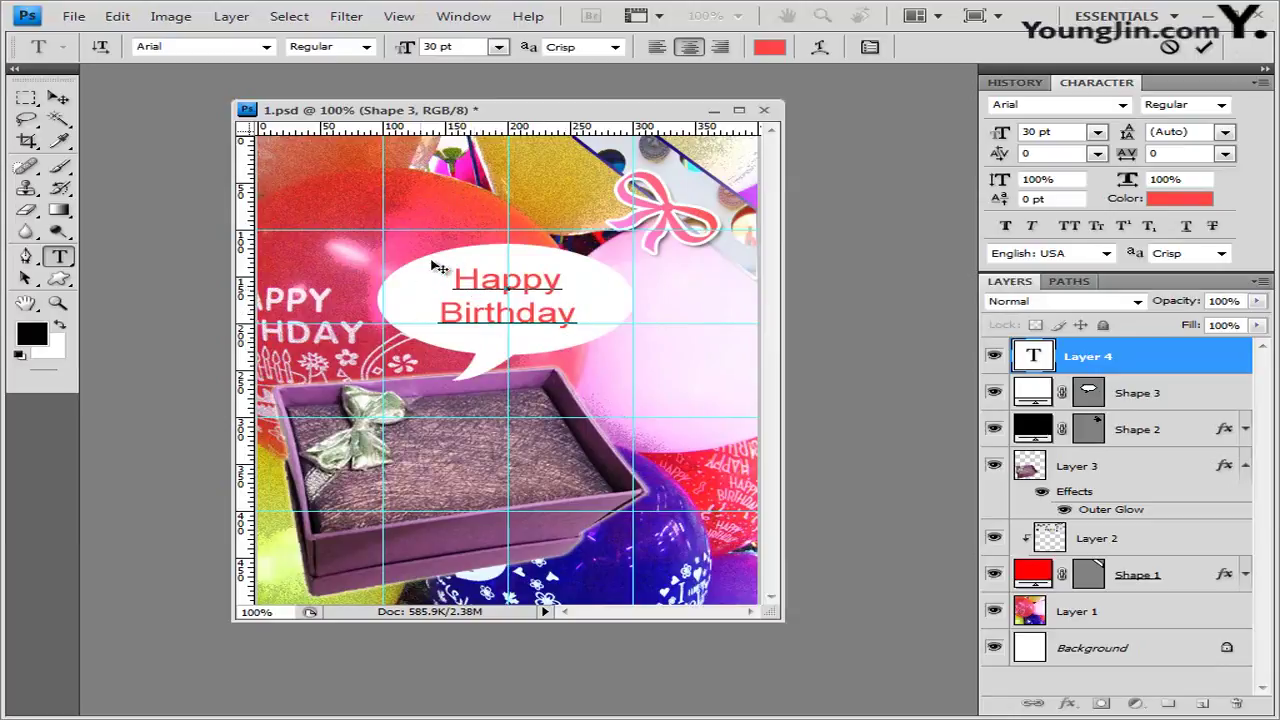
key("ctrl+Down")
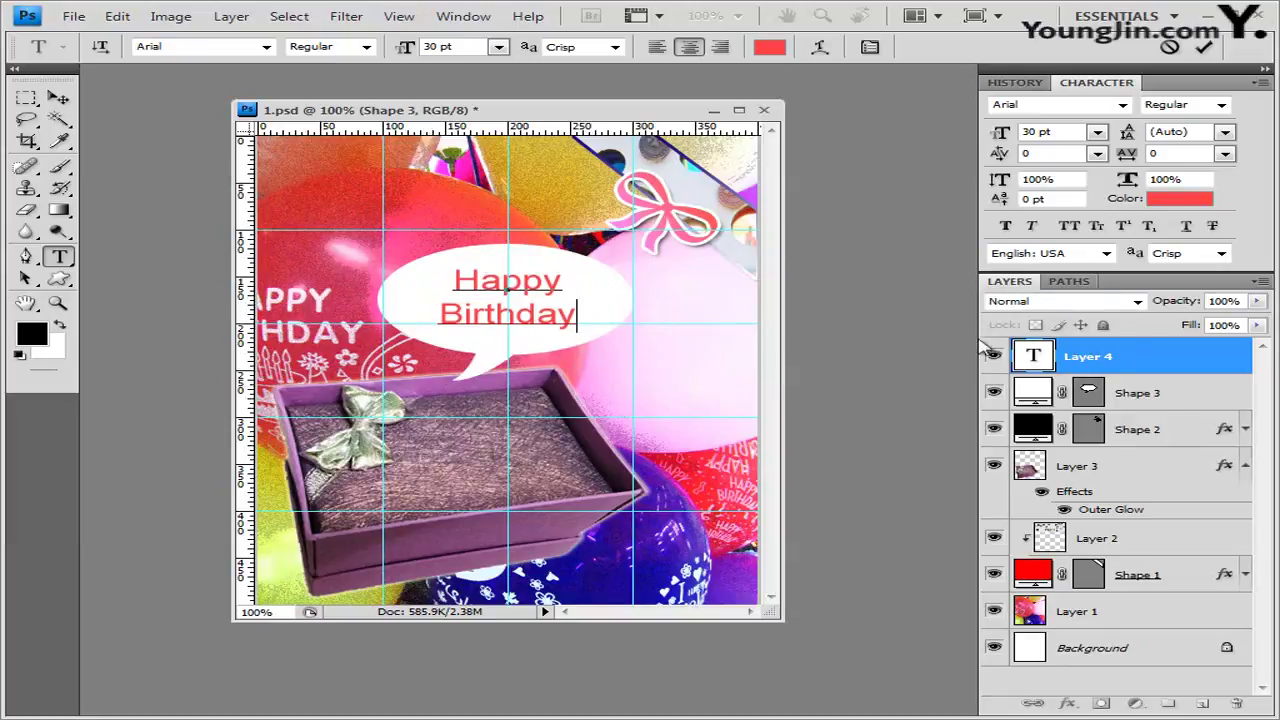
left_click(1160, 358)
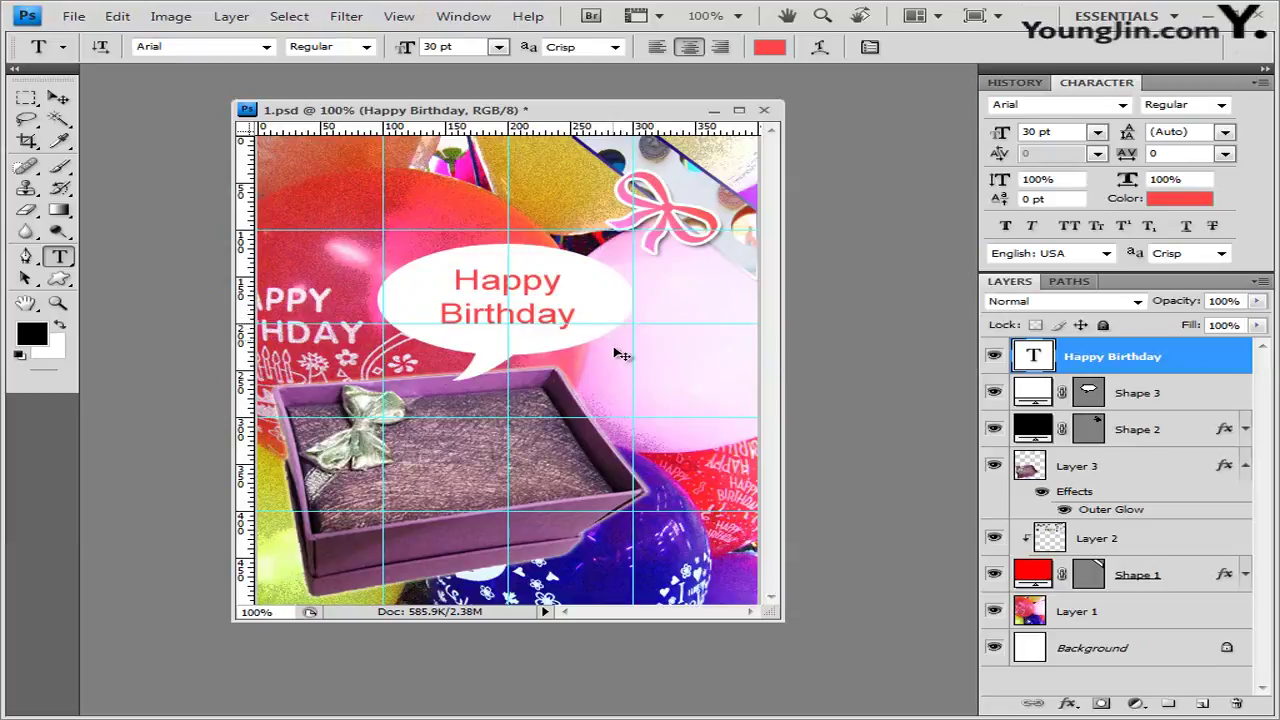
key("ctrl+t")
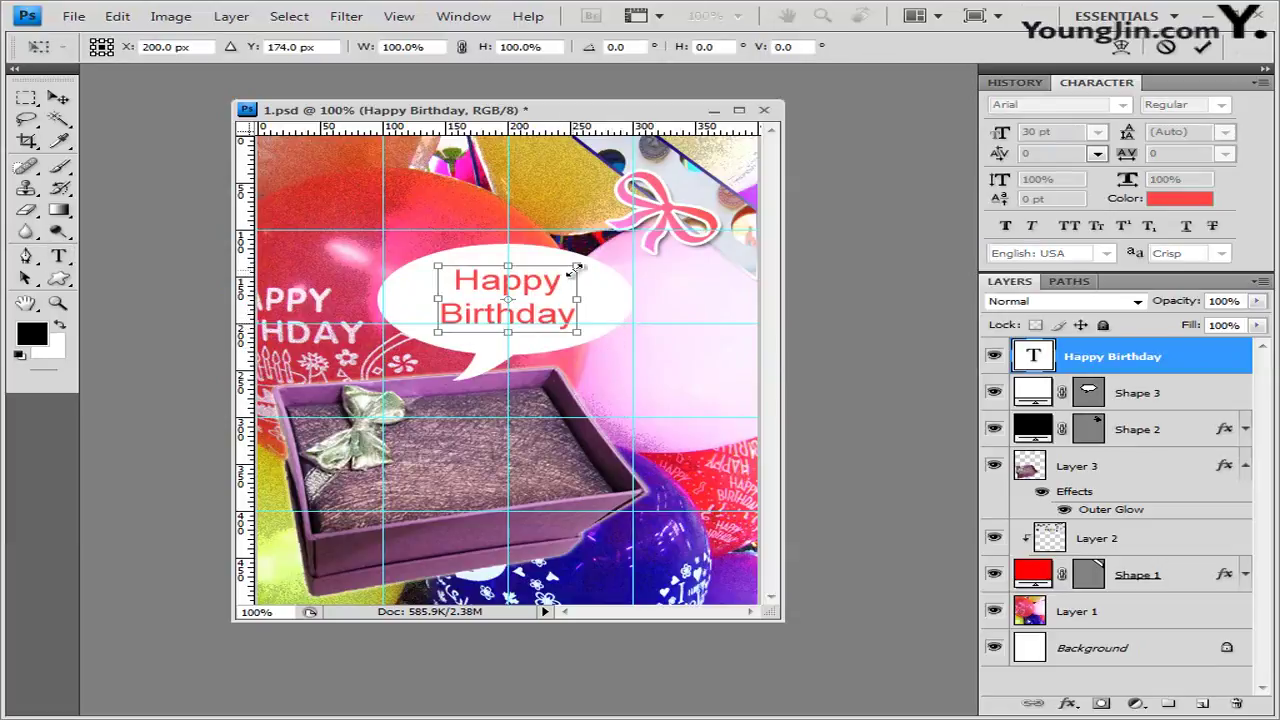
key("Return")
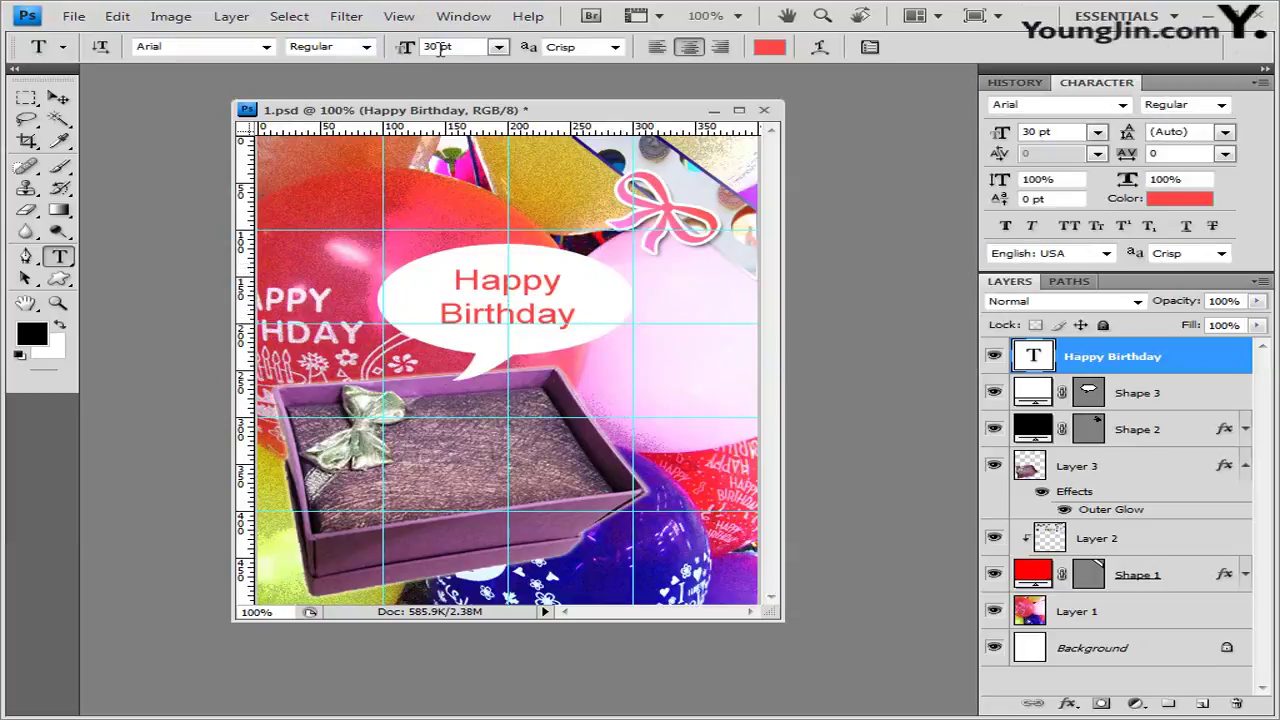
key("Return")
Switch to the Move tool and toggle the Snap setting.
left_click(58, 97)
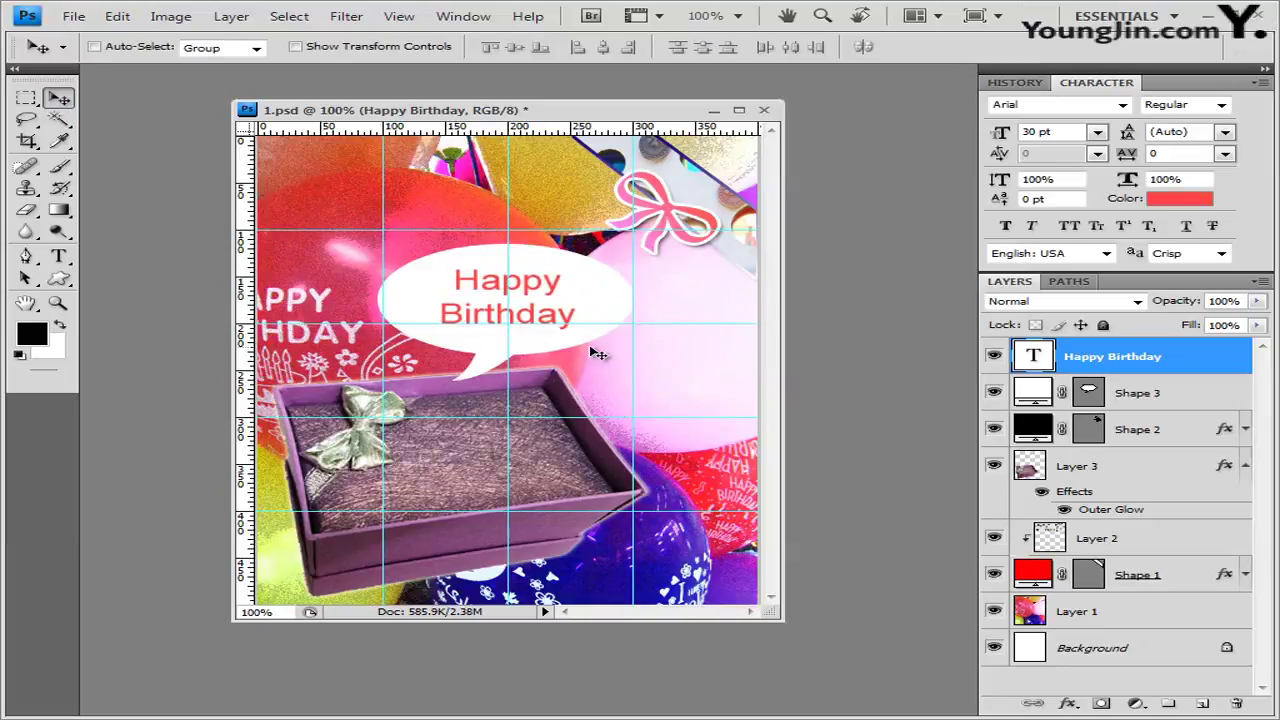
left_click(399, 16)
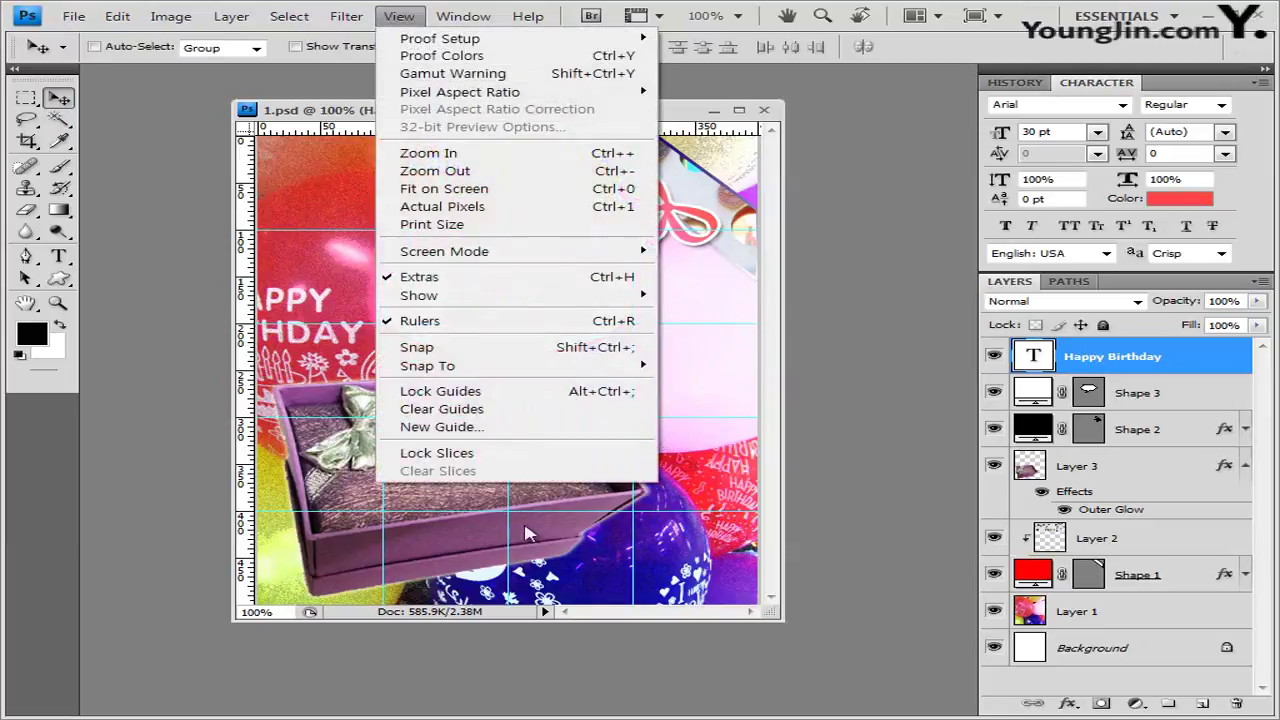
left_click(412, 350)
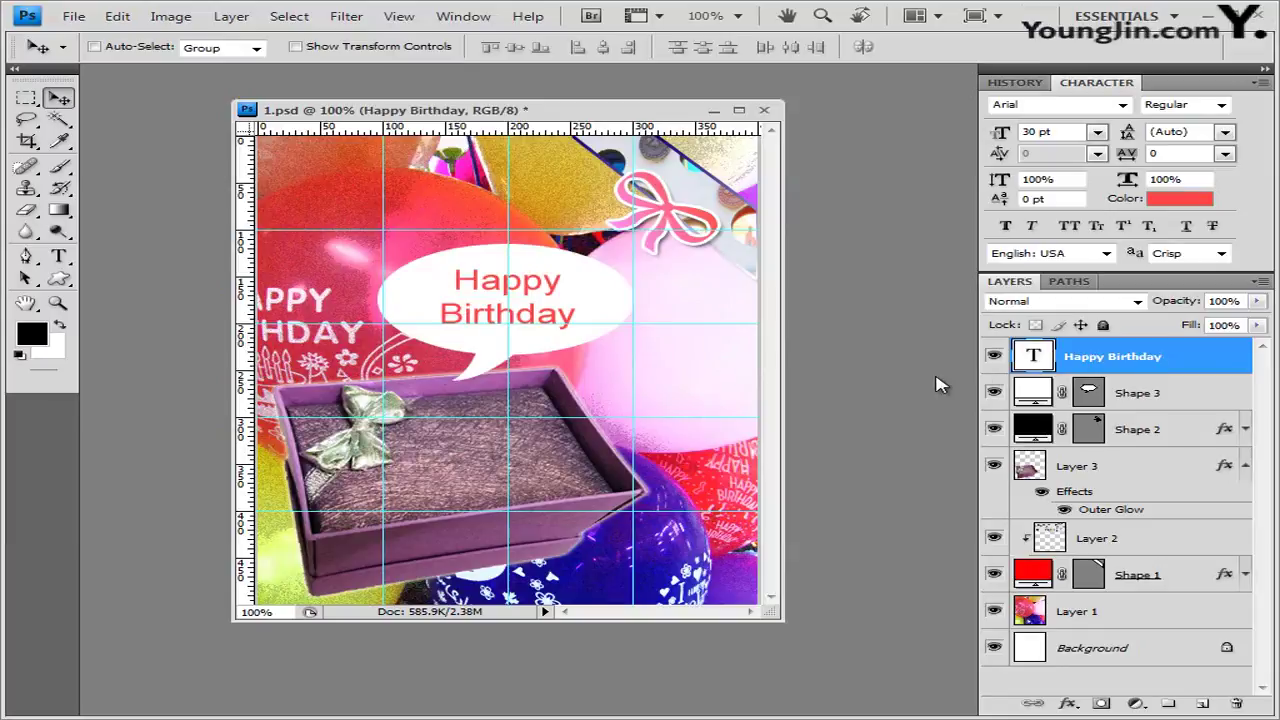
Add a Bevel and Emboss effect with default Inner Bevel settings to the Happy Birthday text layer.
left_click(1068, 704)
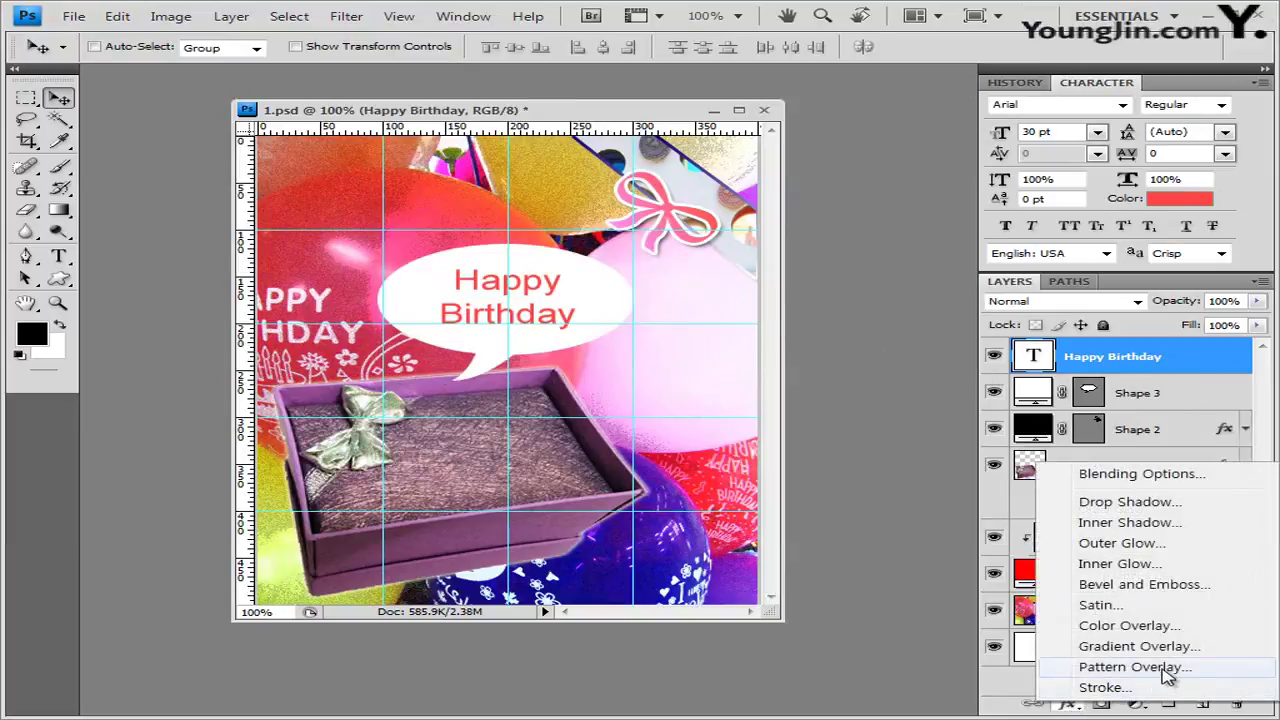
left_click(1183, 588)
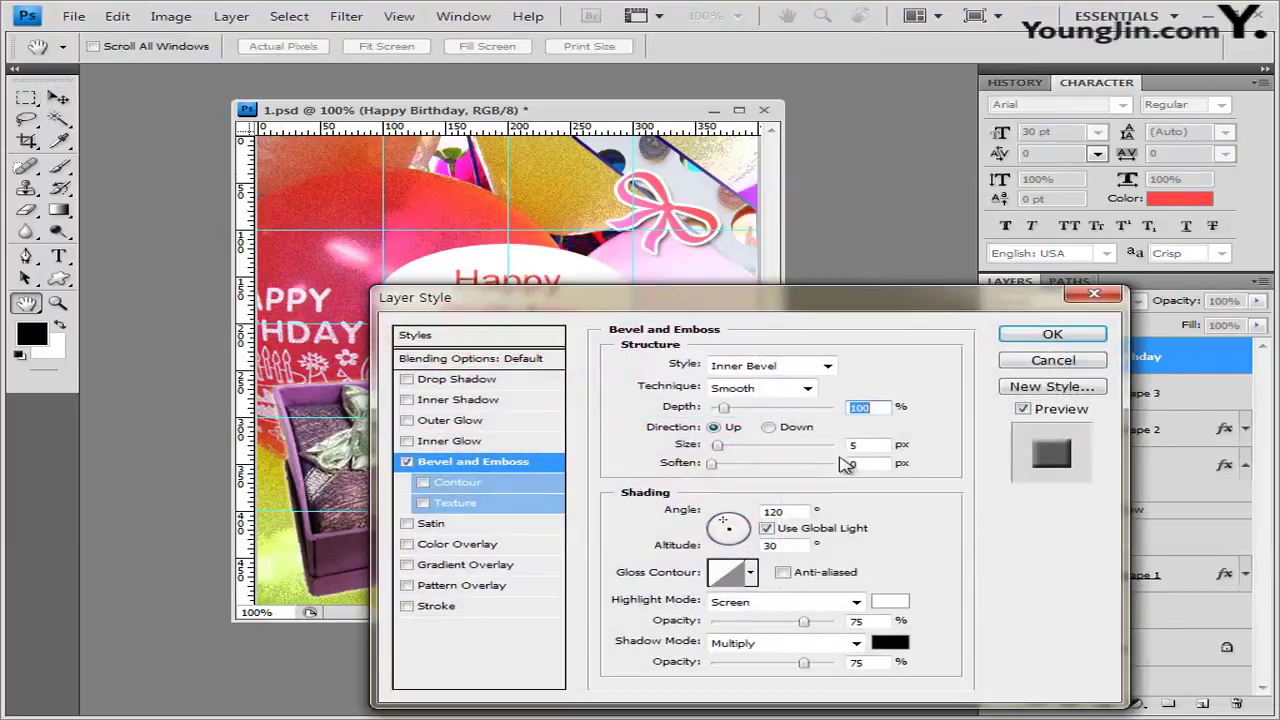
left_click(1052, 334)
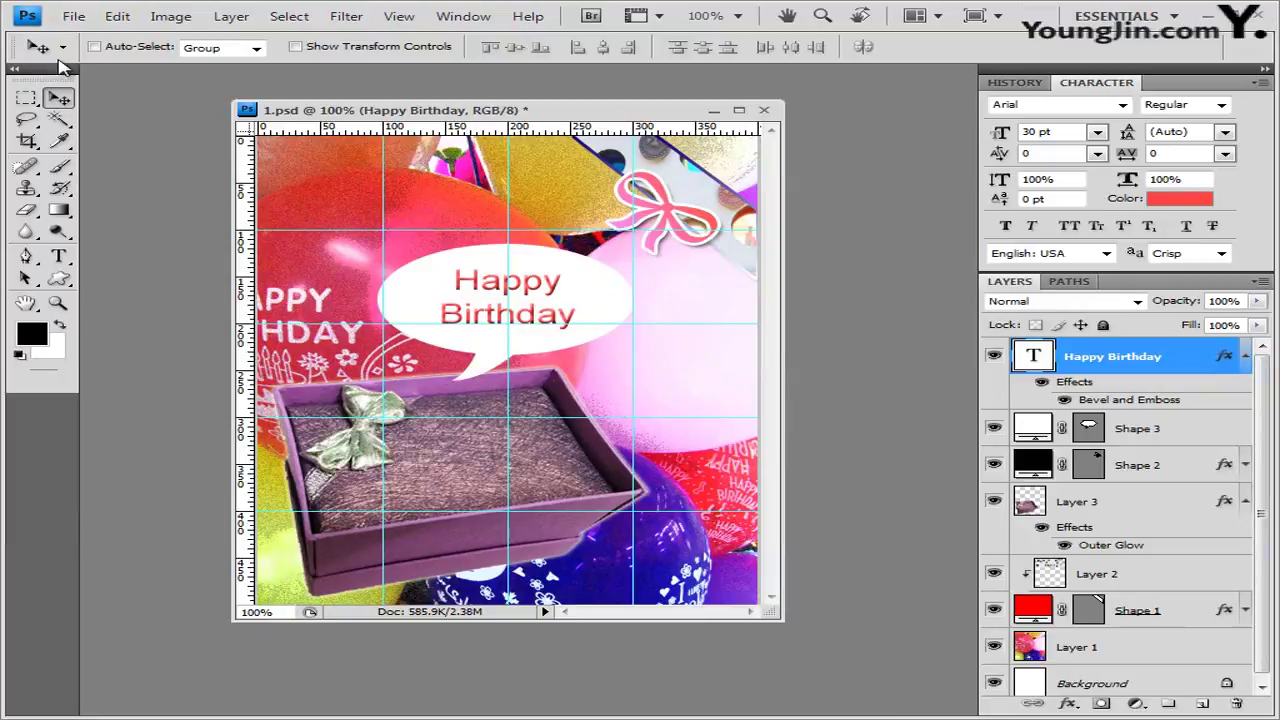
Save 1.psd with Maximize compatibility enabled.
left_click(74, 17)
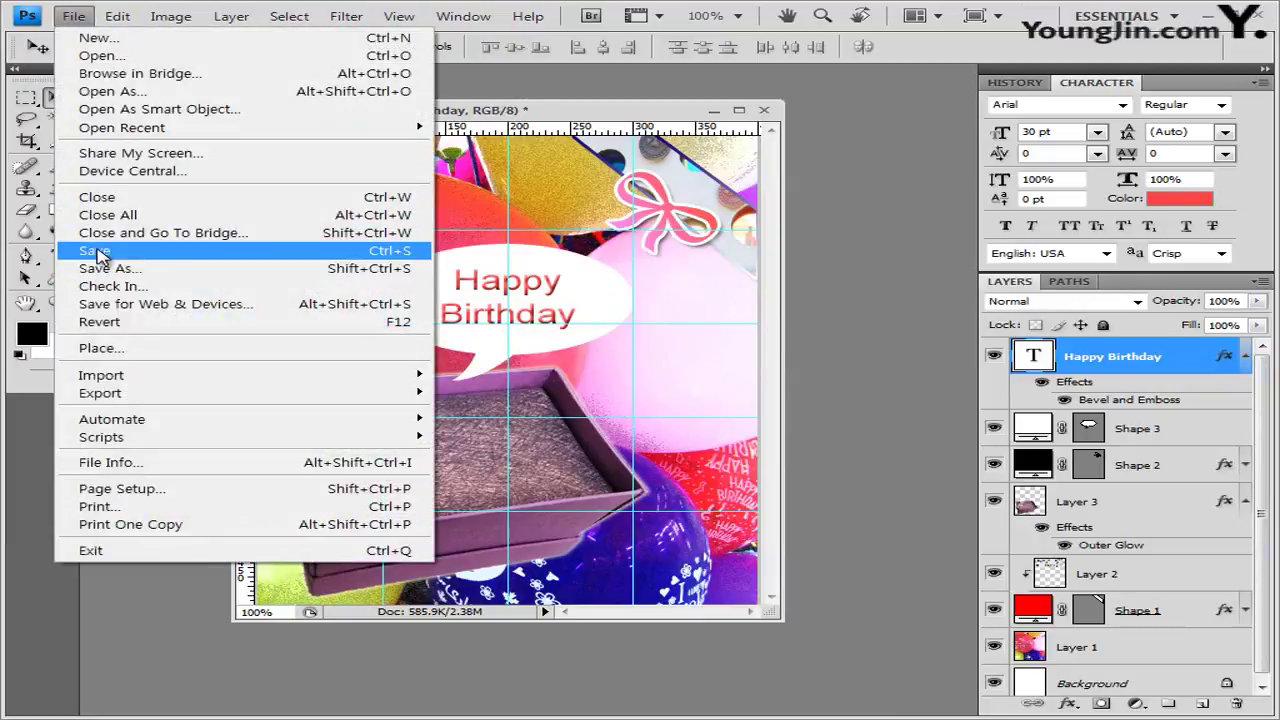
left_click(97, 252)
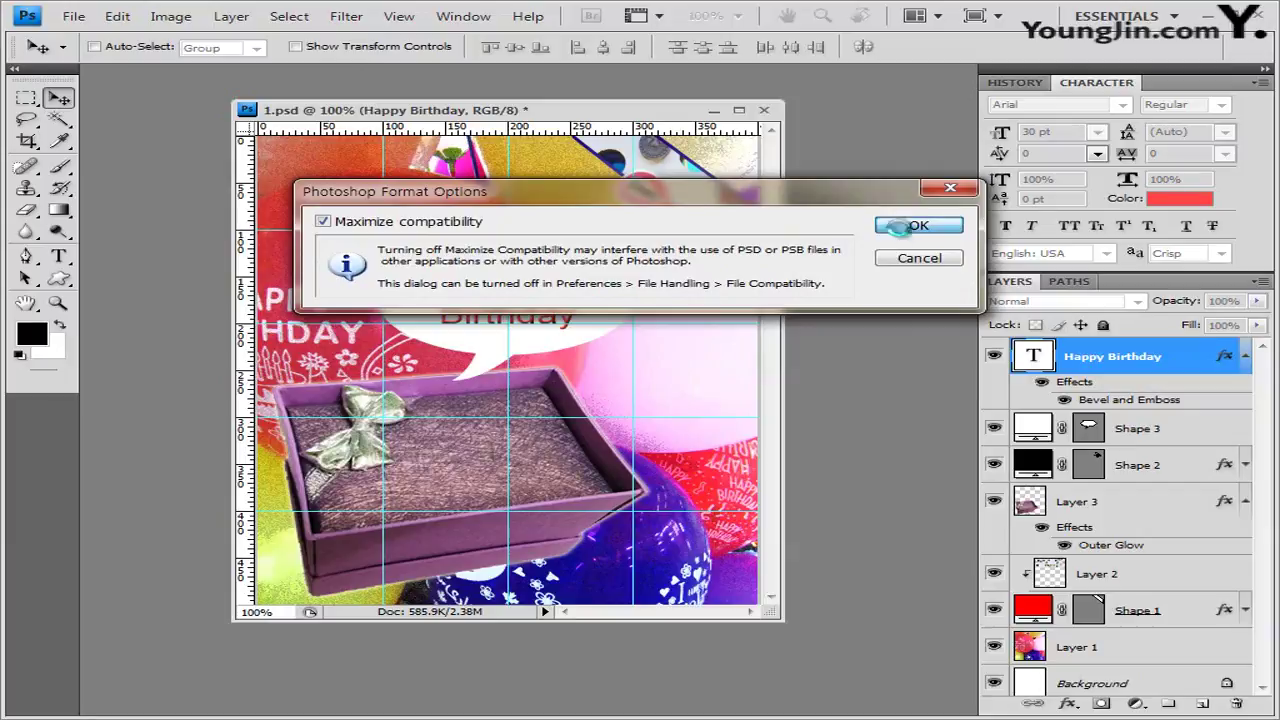
left_click(897, 226)
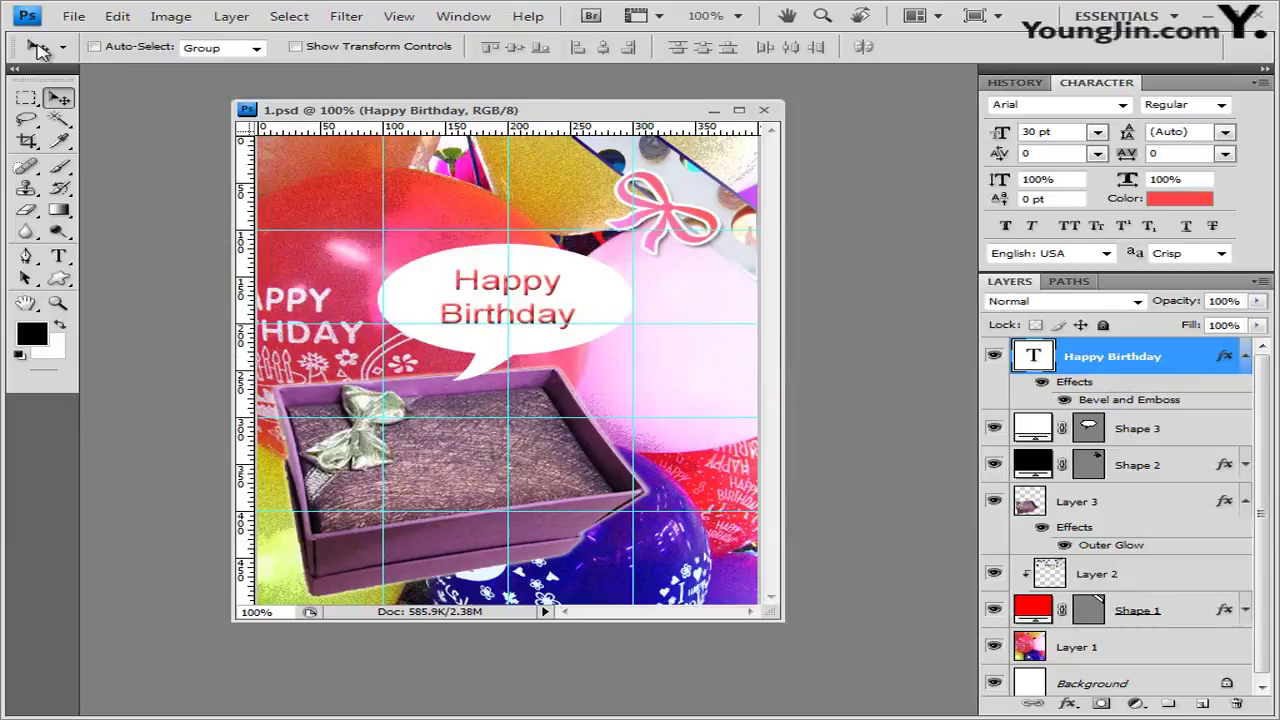
Turn on the Move tool's Auto-Select for Layer, and select Shape 3 and Layer 1 directly in the image.
left_click(94, 47)
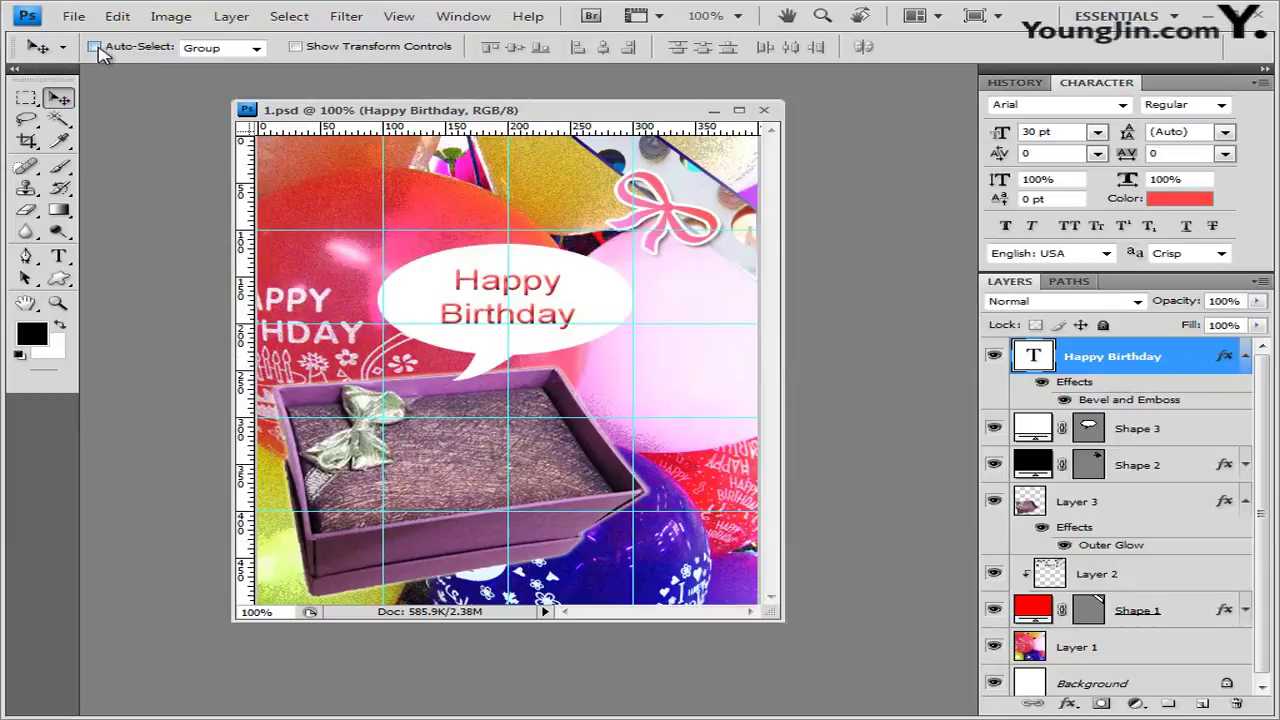
left_click(243, 53)
left_click(220, 82)
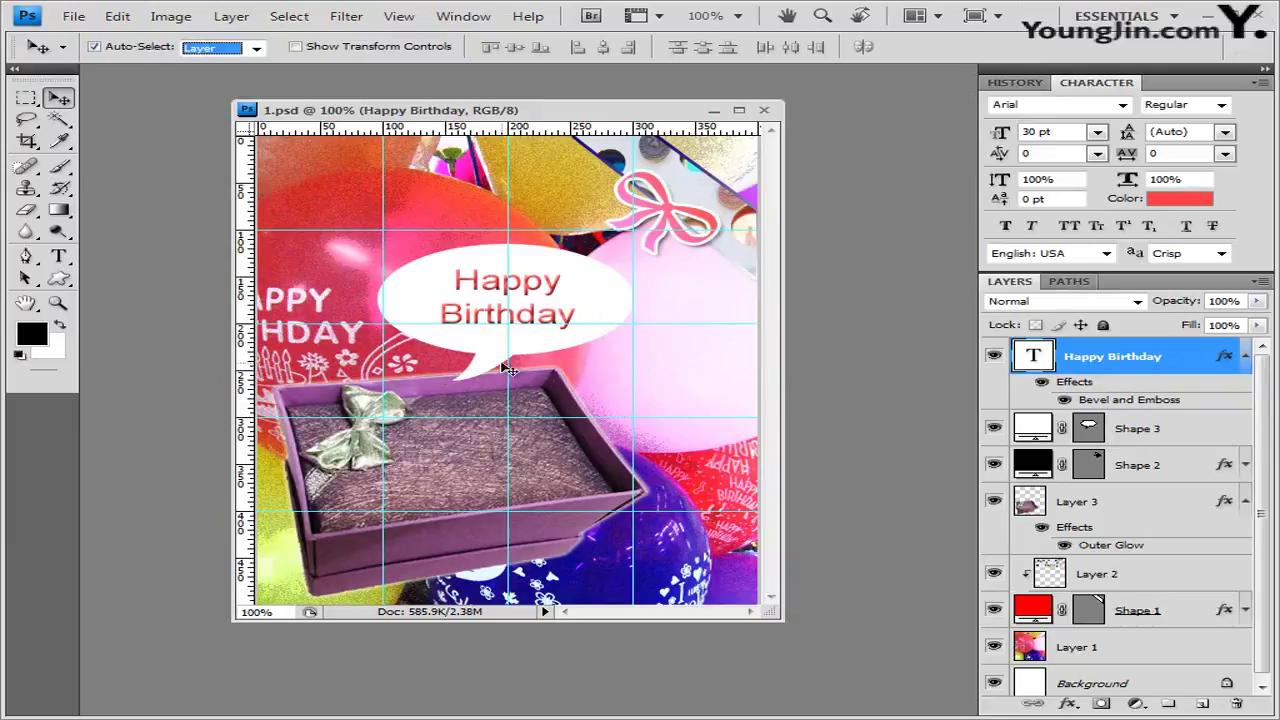
left_click(434, 292)
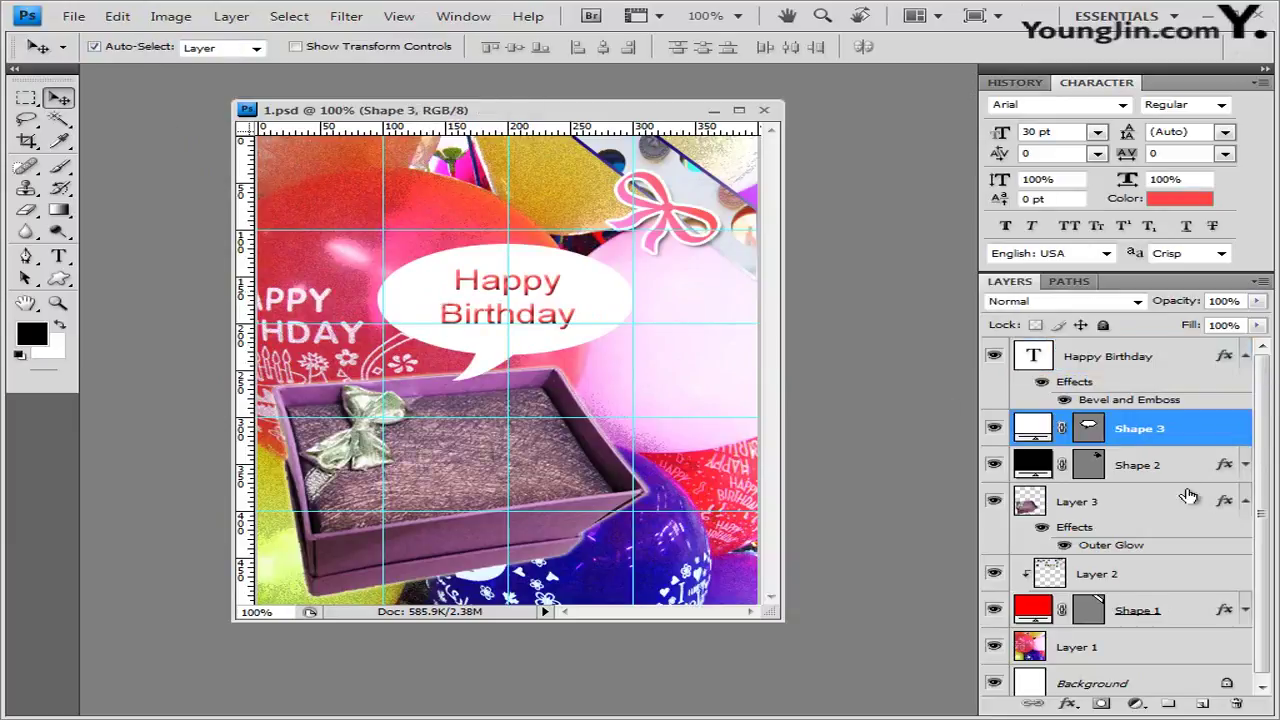
left_click(677, 225)
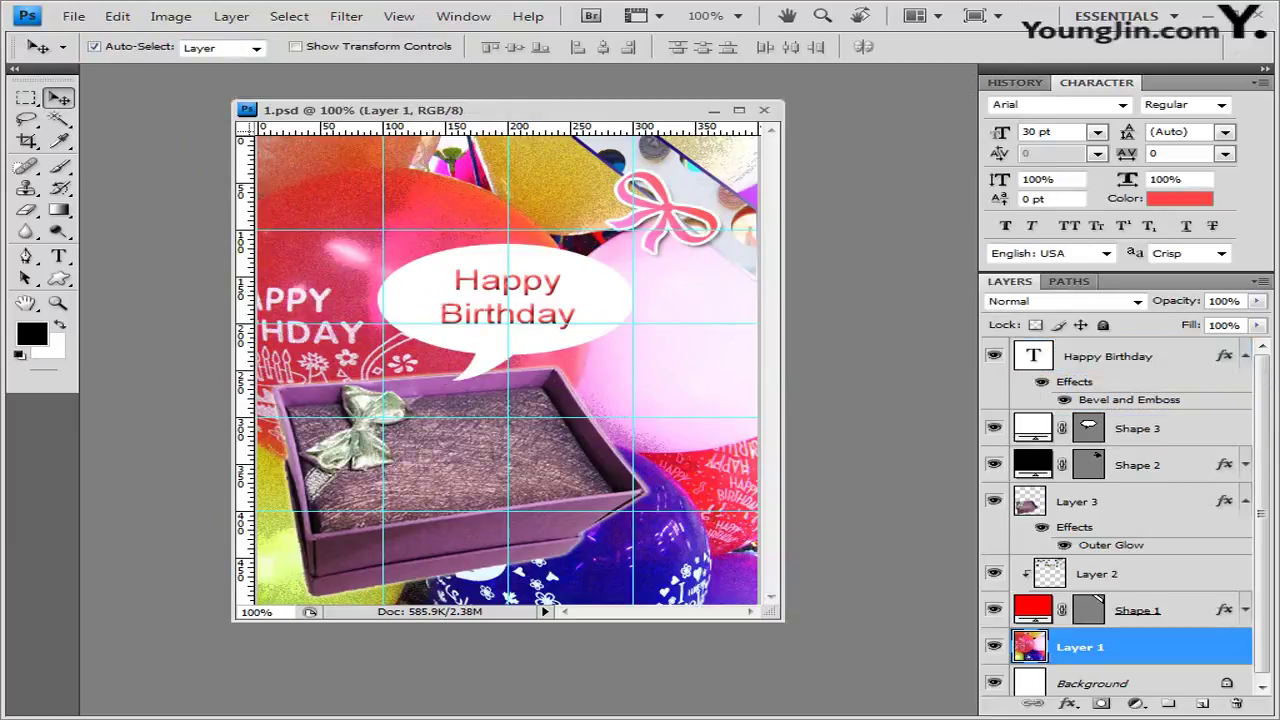
Turn off the Move tool's Auto-Select, and select layers from the layer list and directly in the image, ending on Shape 3.
left_click(94, 46)
left_click(1145, 364)
left_click(1172, 459)
left_click(1140, 366)
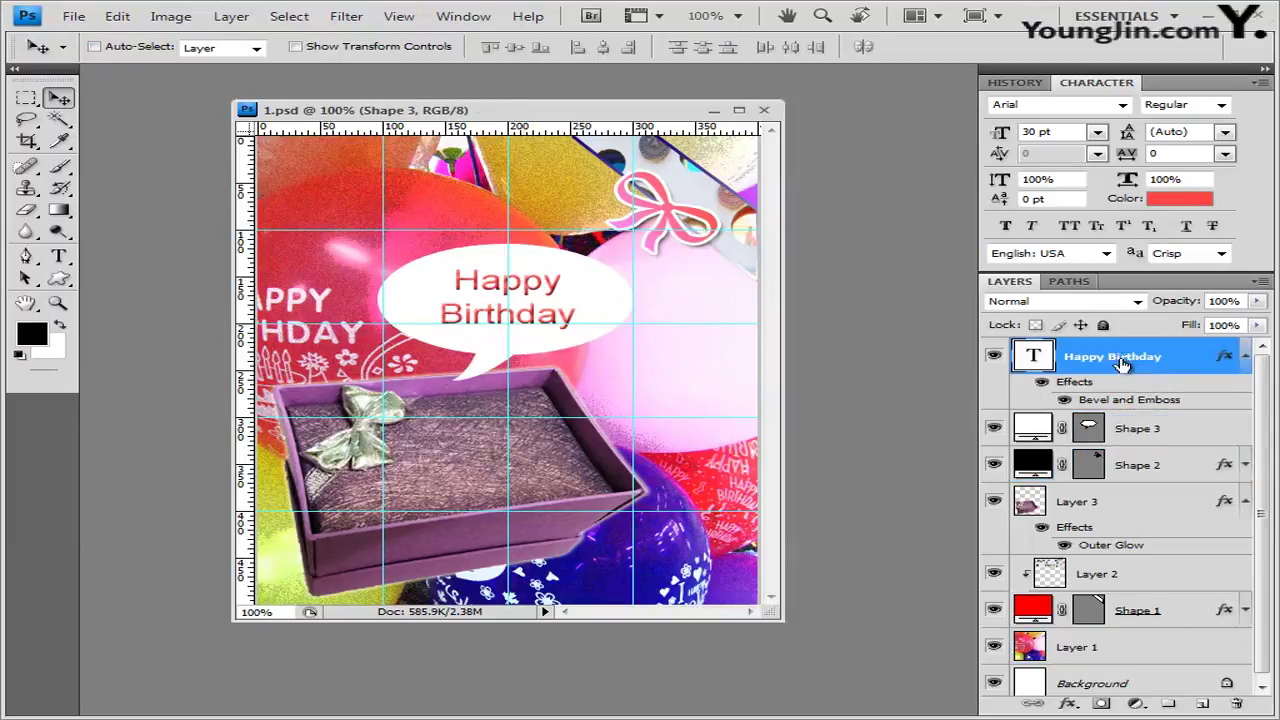
left_click(664, 211, "ctrl")
left_click(560, 282, "ctrl")
left_click(463, 350, "ctrl")
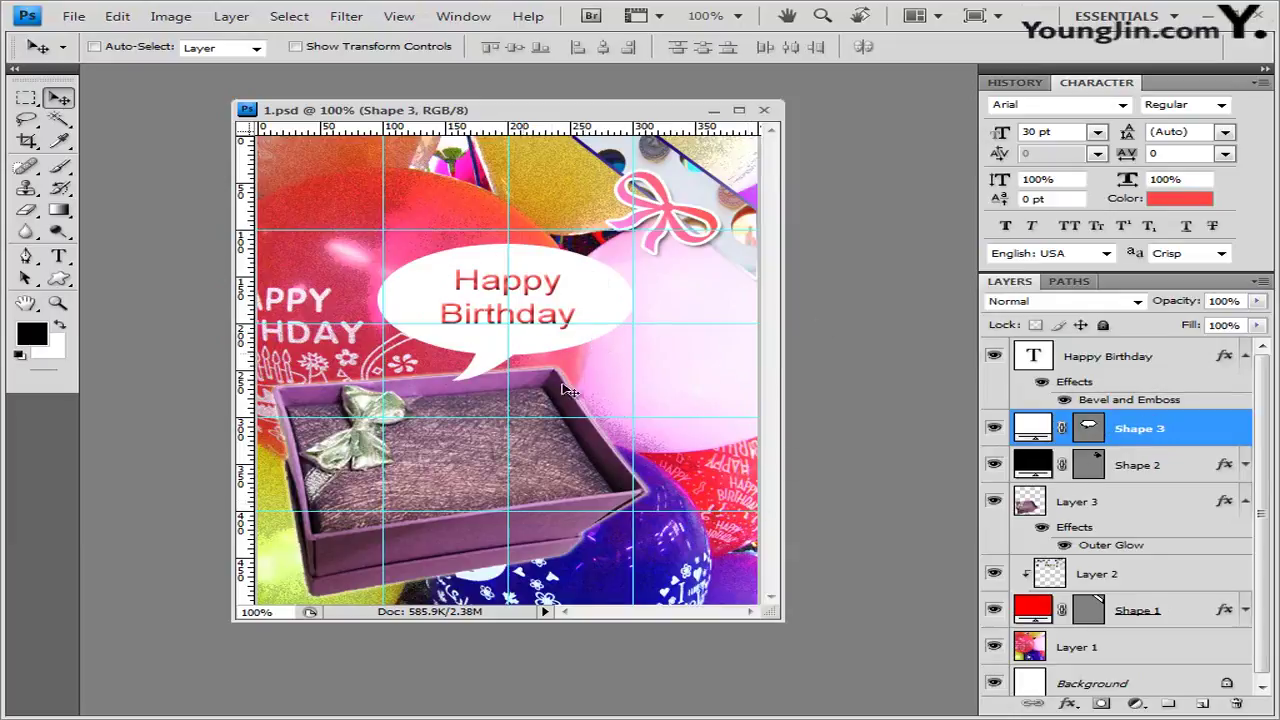
Set up a JPEG copy of the document in the GTQ folder, naming it with the exam number, candidate's name and -1.
left_click(74, 16)
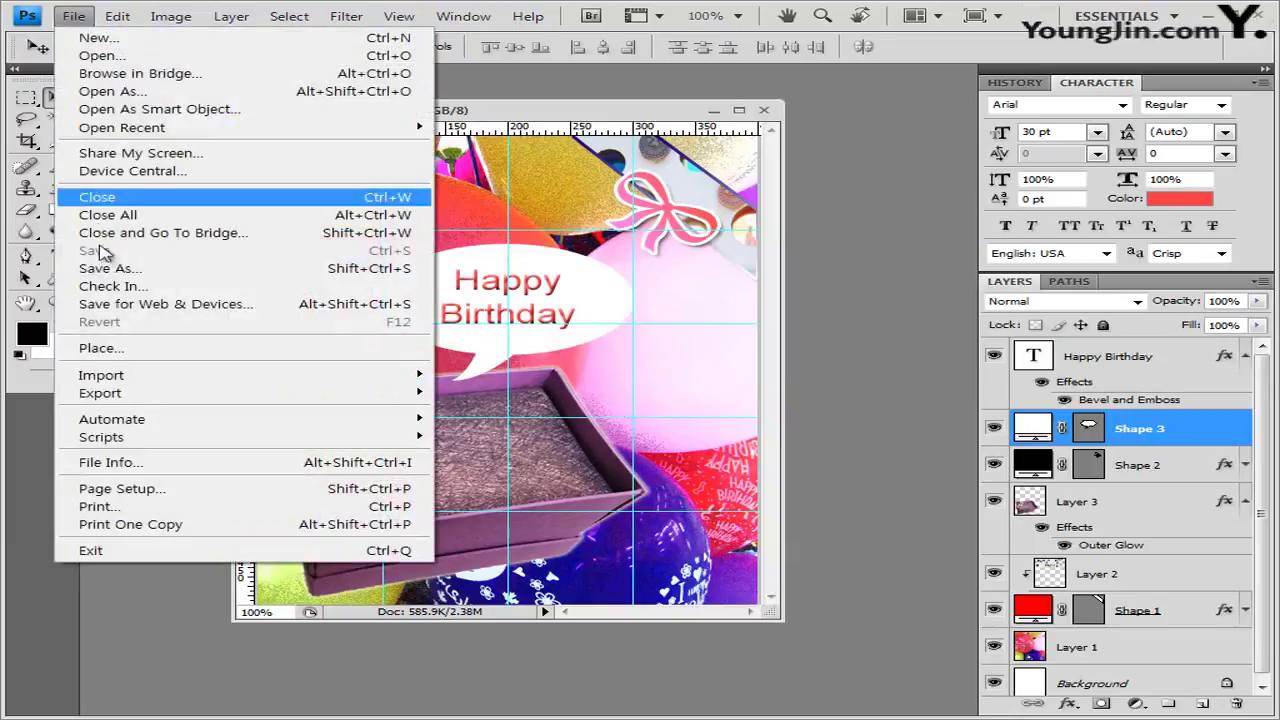
left_click(172, 277)
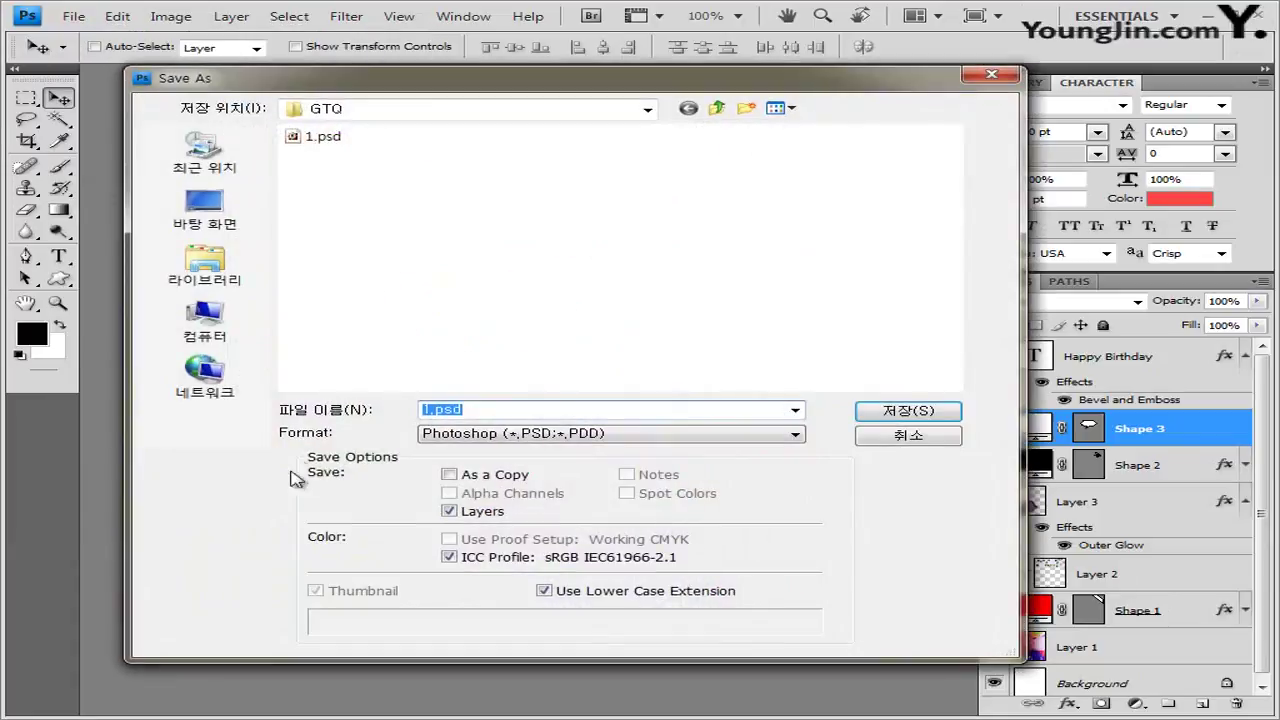
left_click(577, 433)
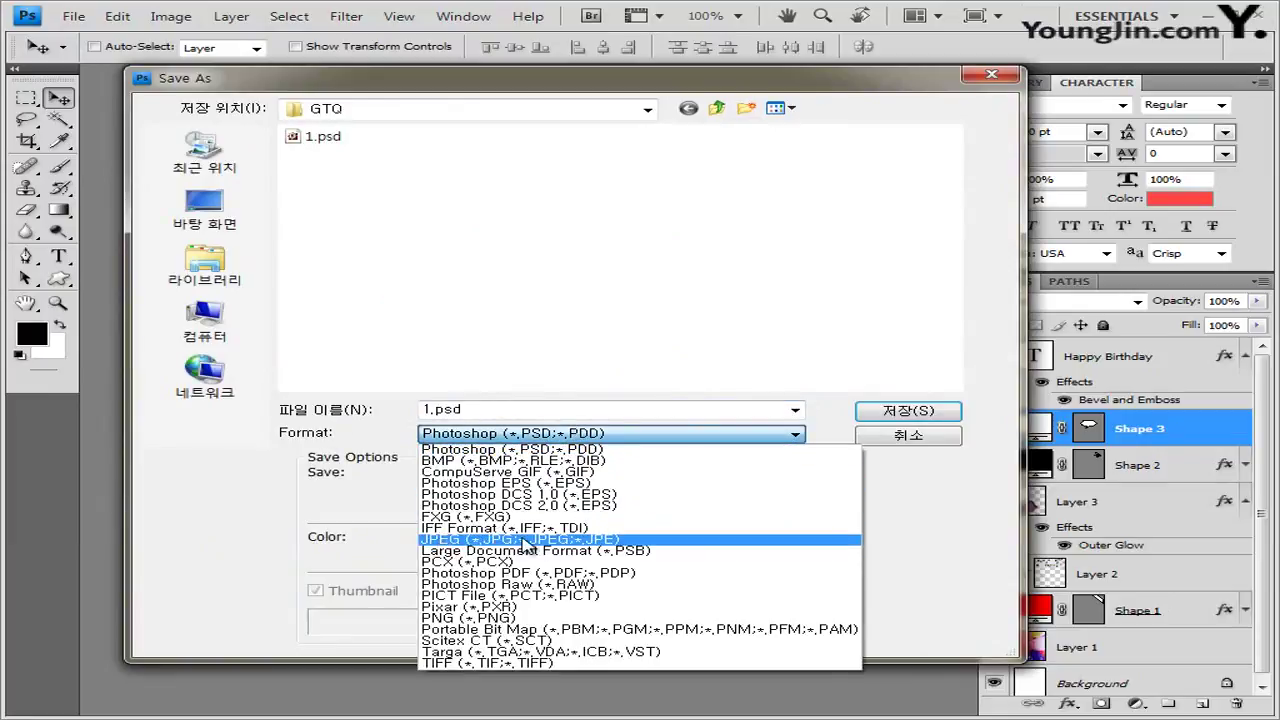
left_click(530, 540)
double_click(447, 412)
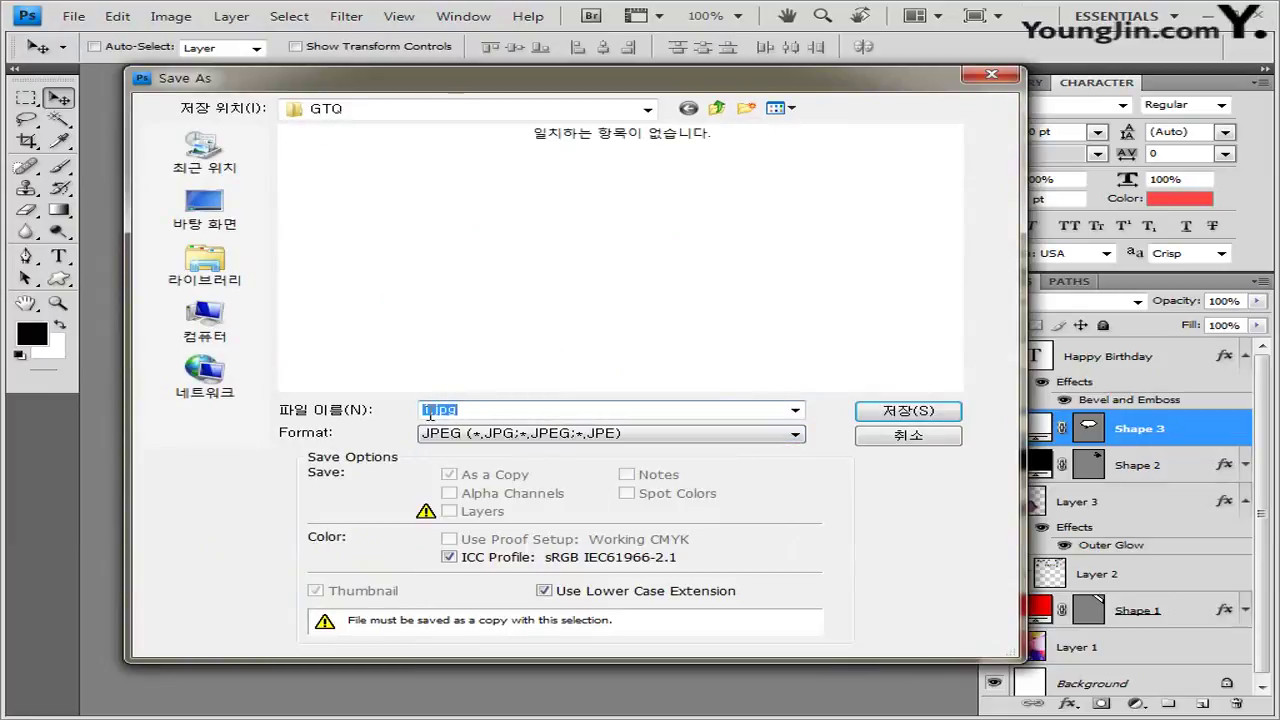
left_click(430, 413)
type("길동-")
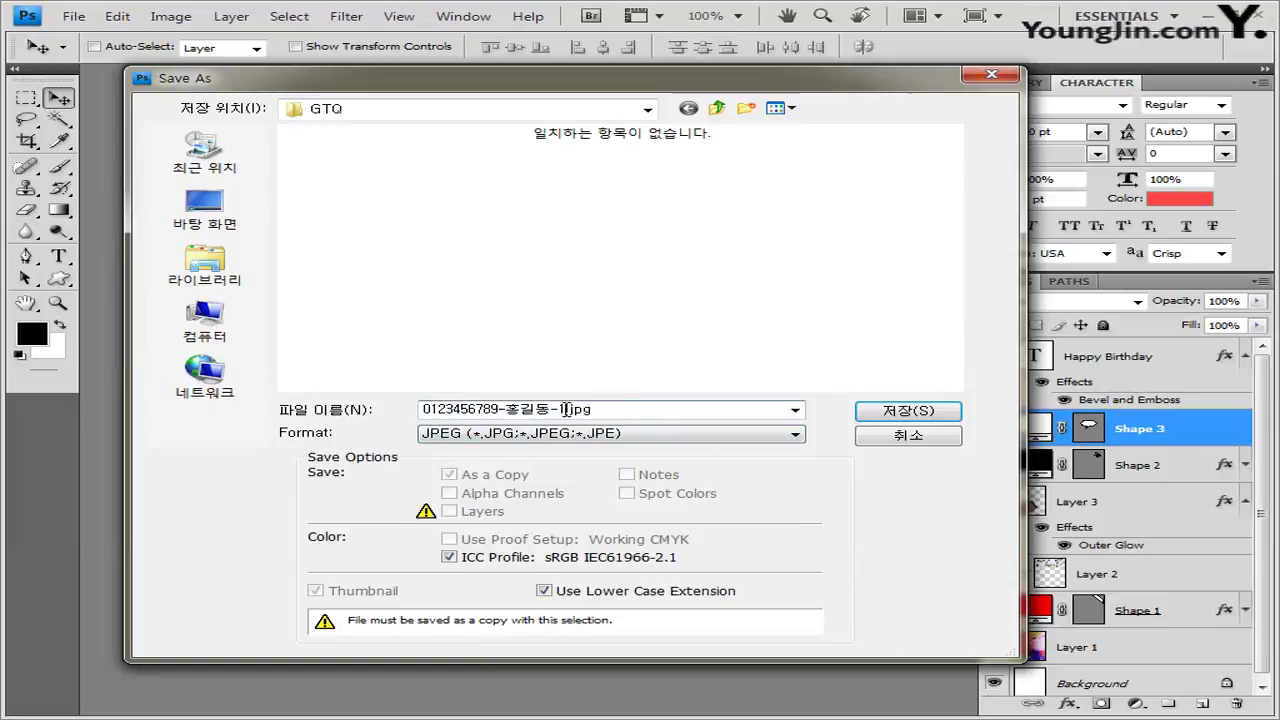
left_click_drag(565, 409, 258, 430)
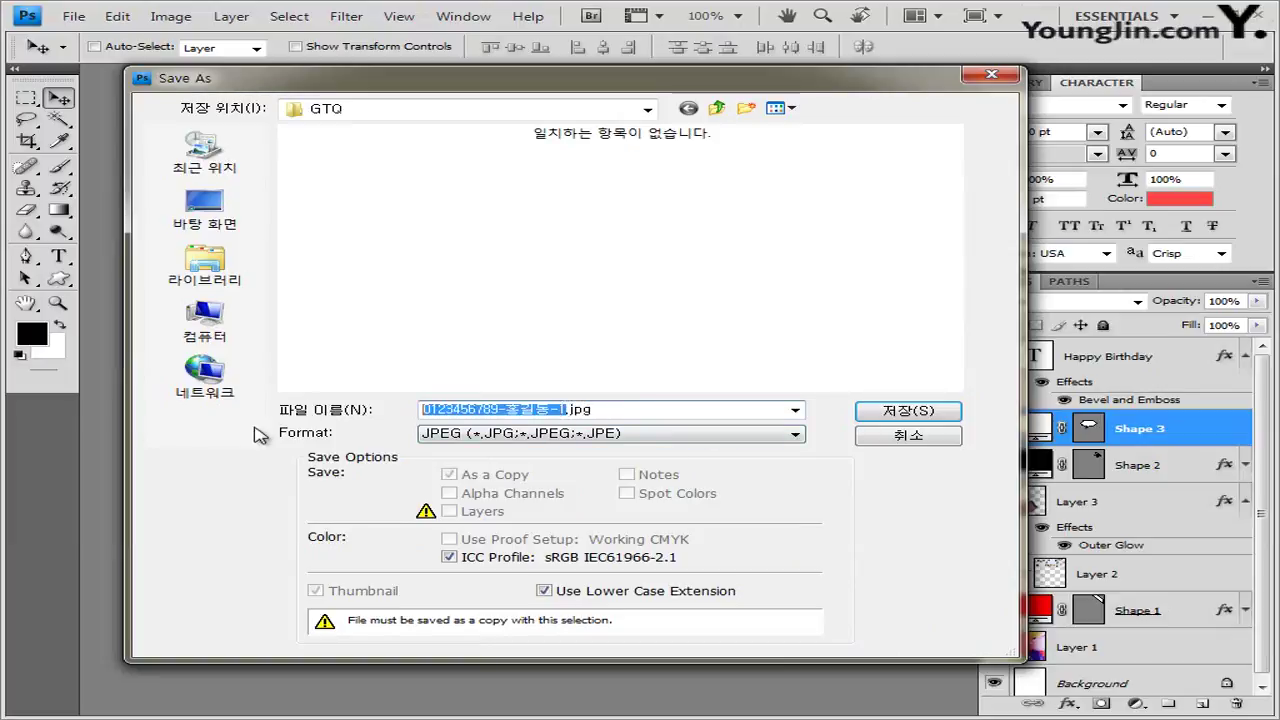
Save the JPEG copy at quality 12 (Maximum) with the Baseline ("Standard") format option.
left_click(945, 420)
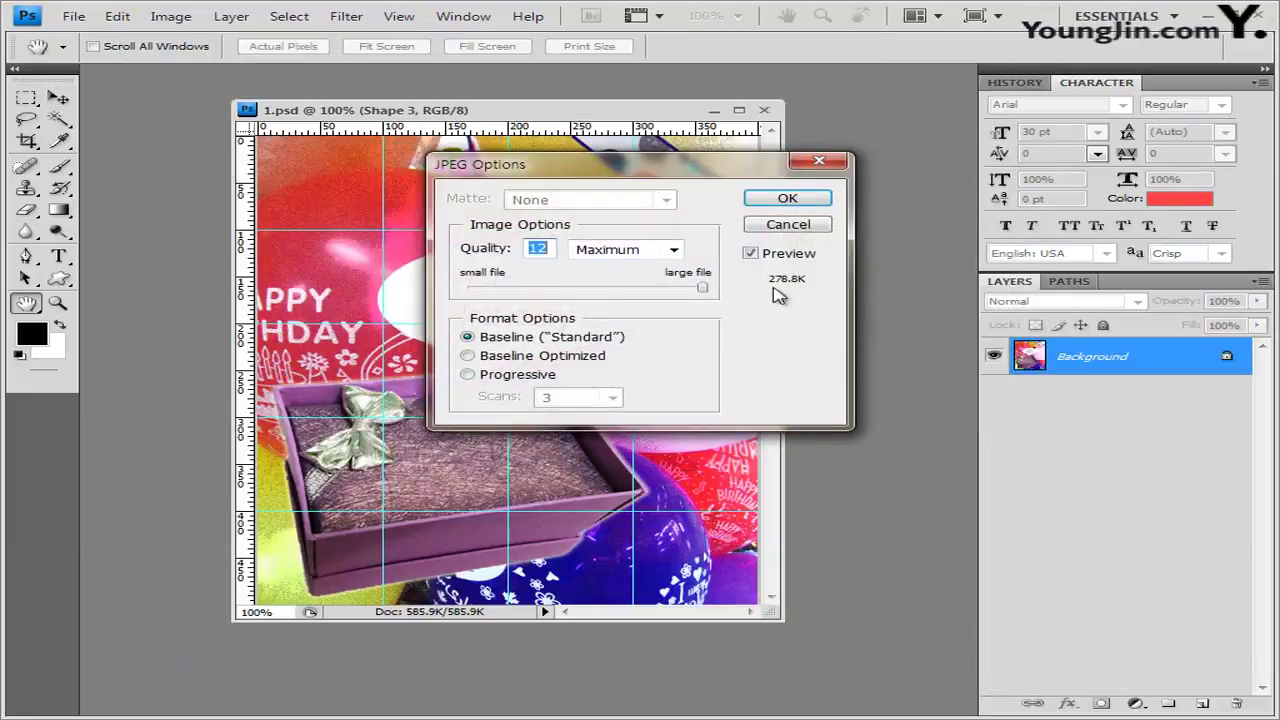
left_click(604, 289)
left_click_drag(620, 294, 724, 298)
left_click(797, 201)
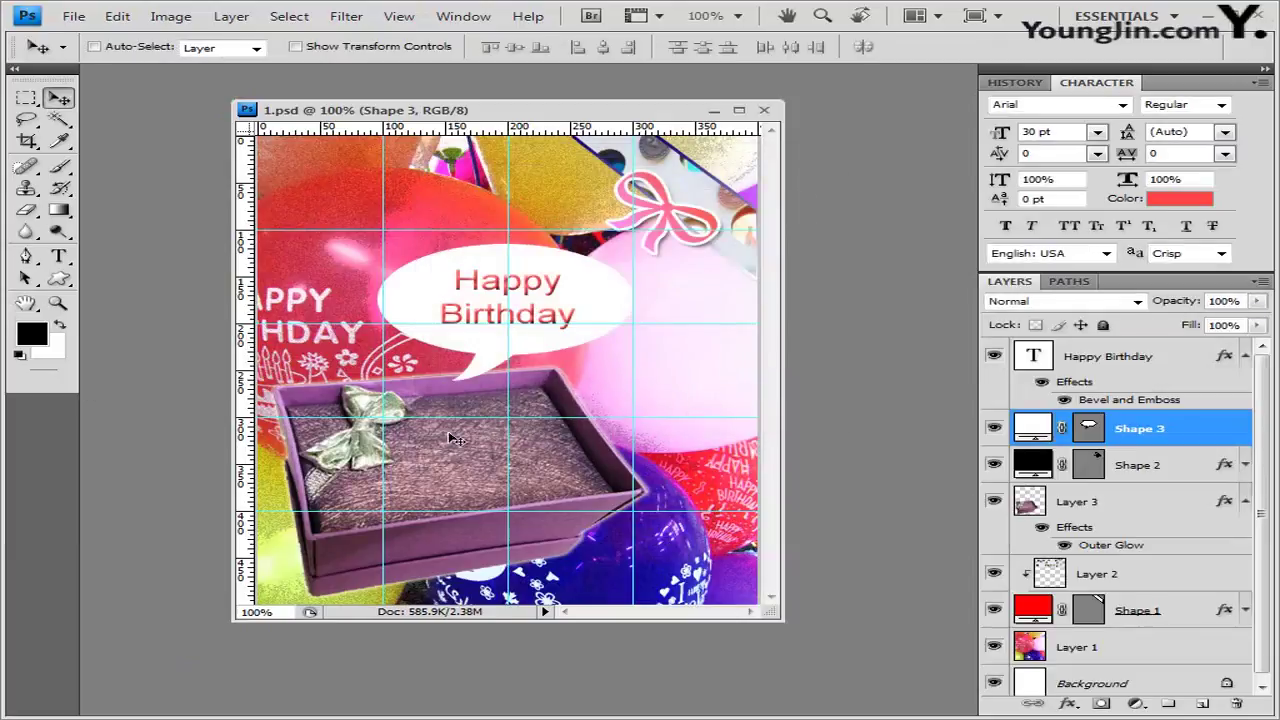
Resize the image to 40 by 50 pixels with Constrain Proportions and Bicubic resampling enabled.
left_click(78, 18)
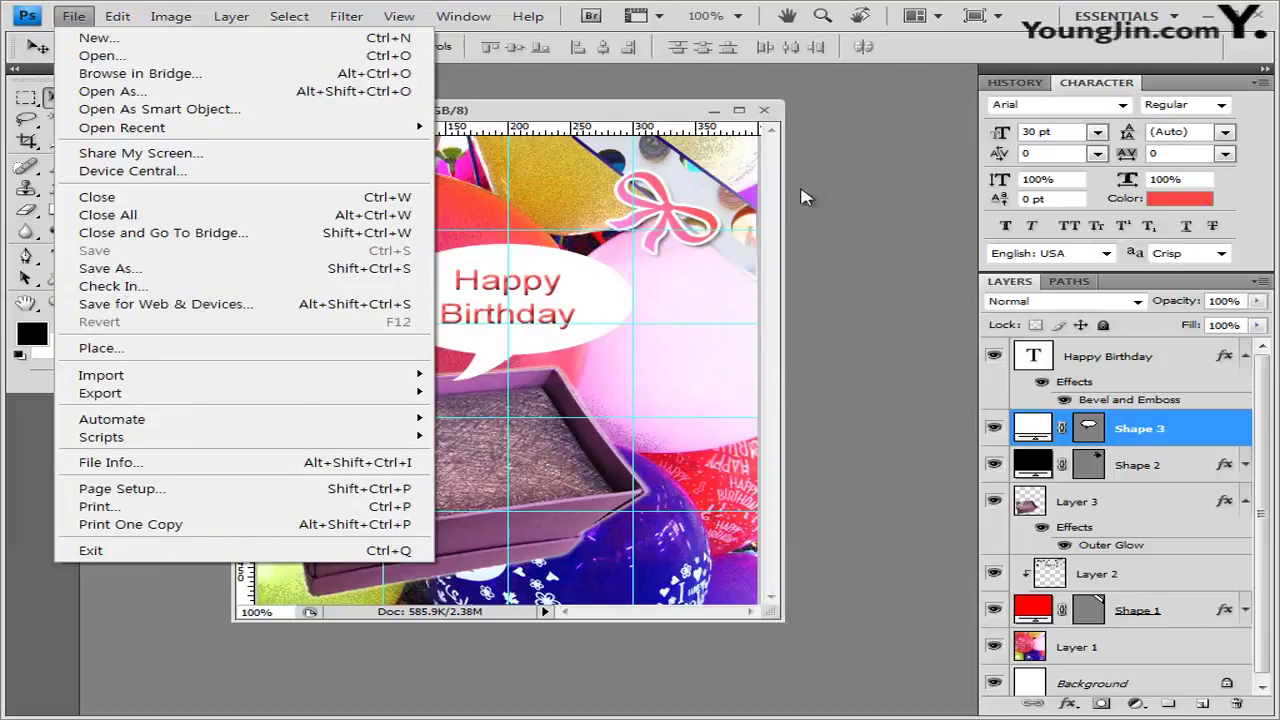
left_click(563, 117)
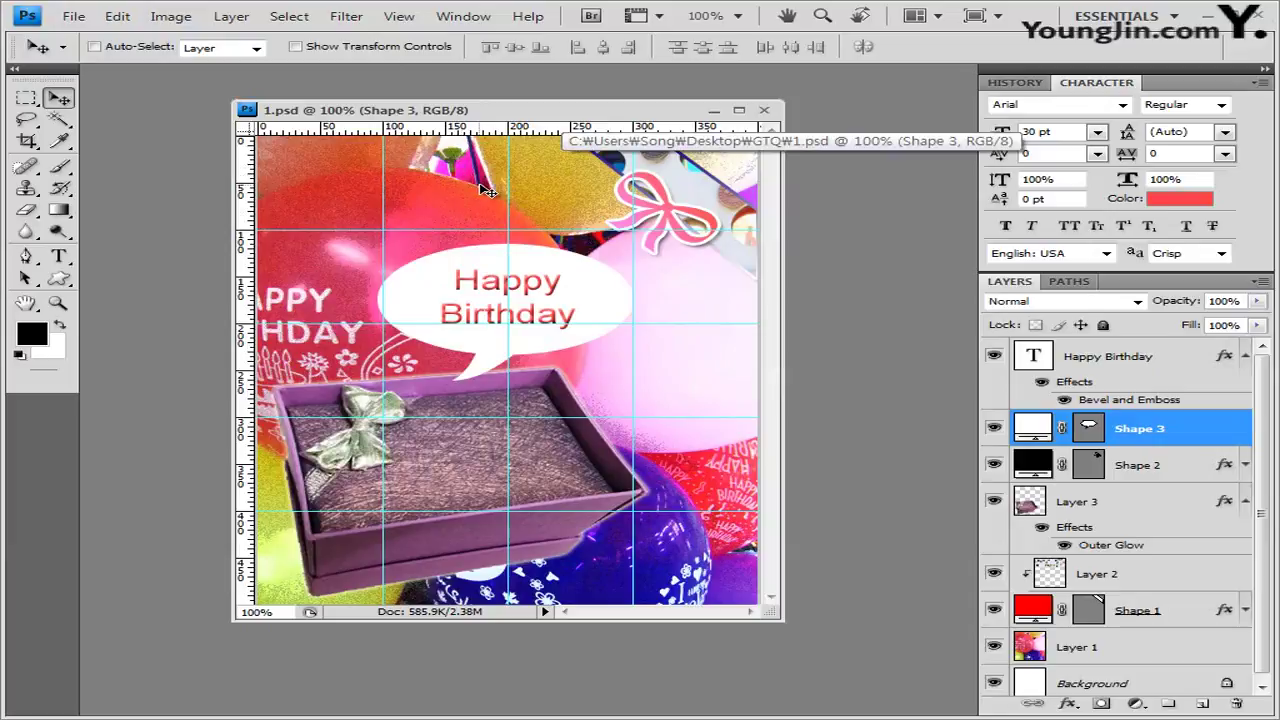
left_click(171, 17)
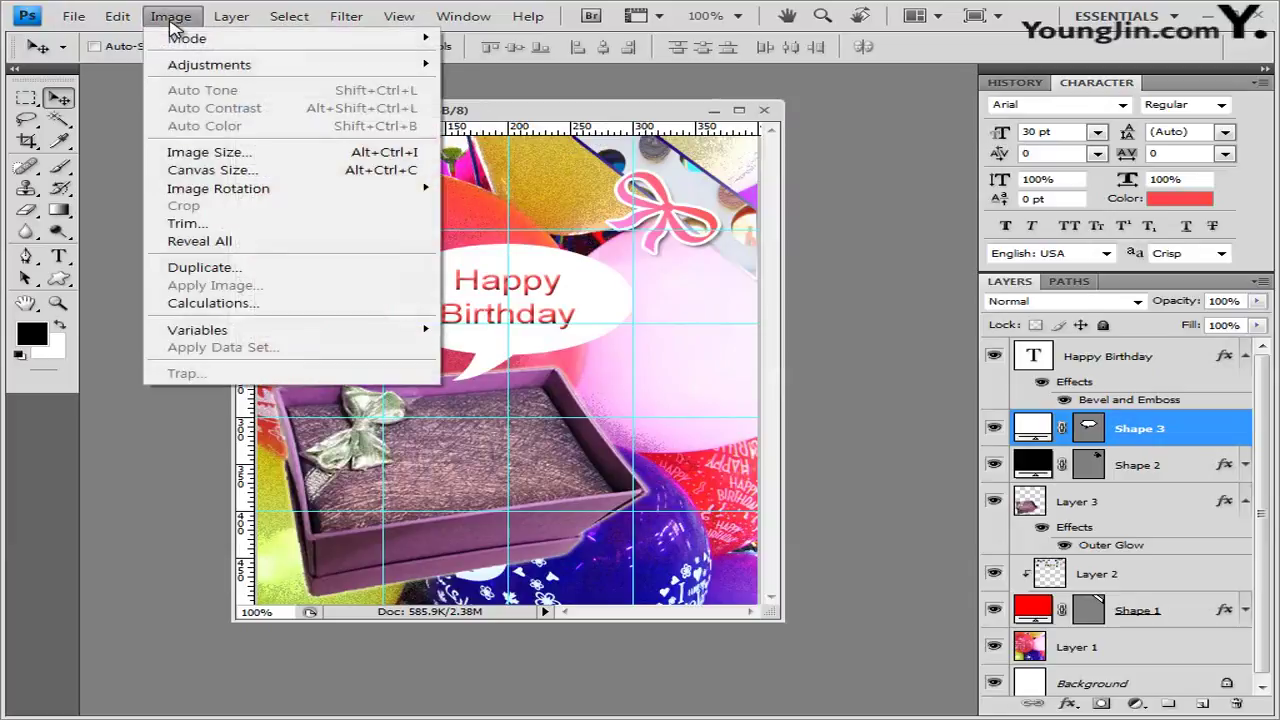
left_click(203, 153)
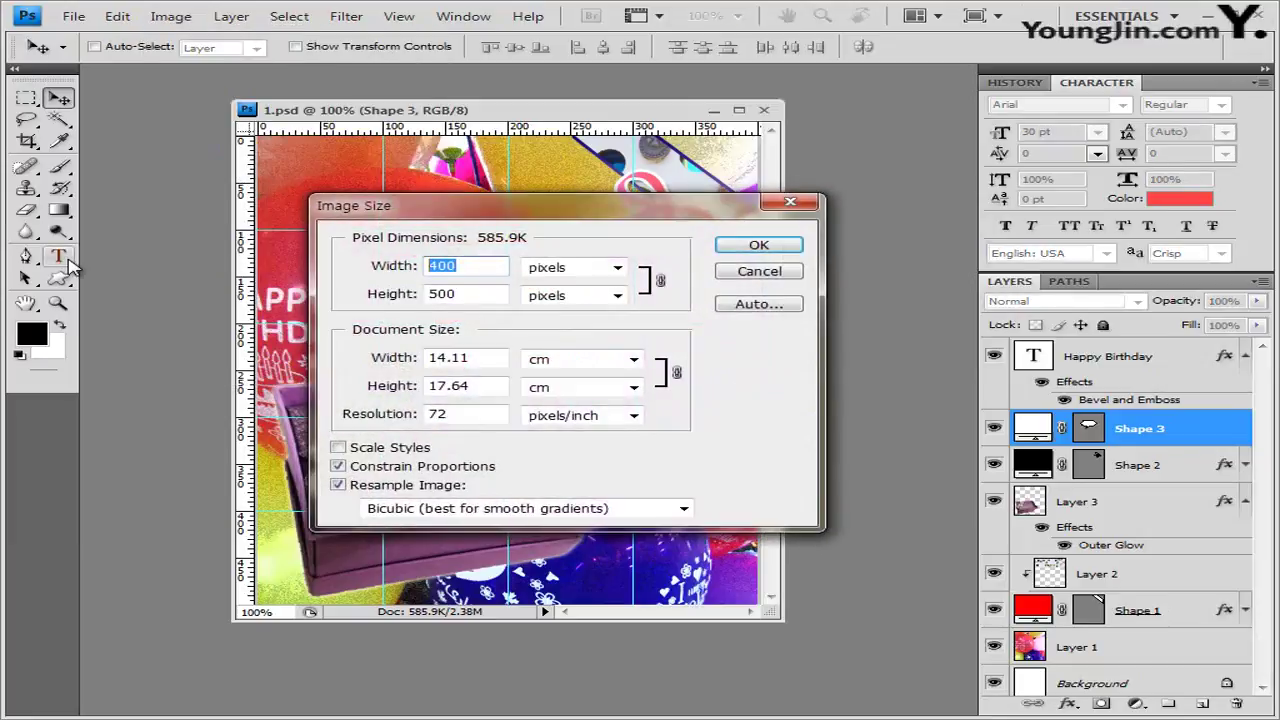
type("40")
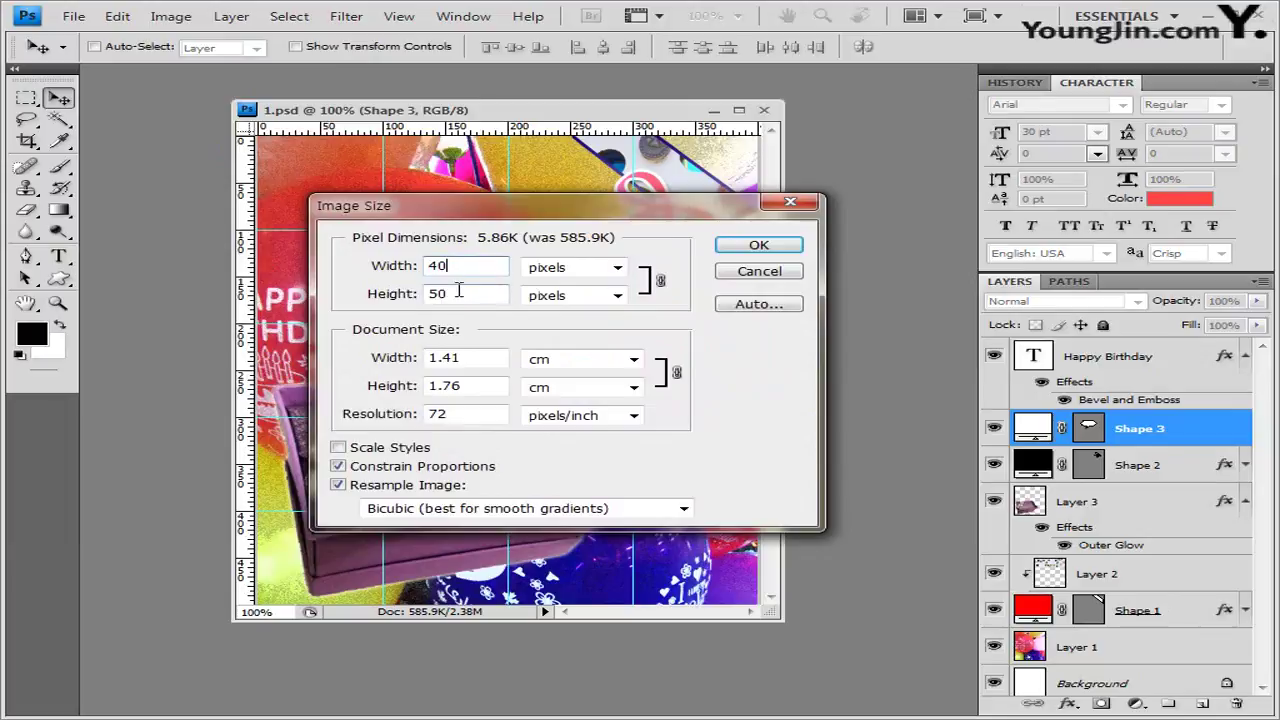
double_click(449, 292)
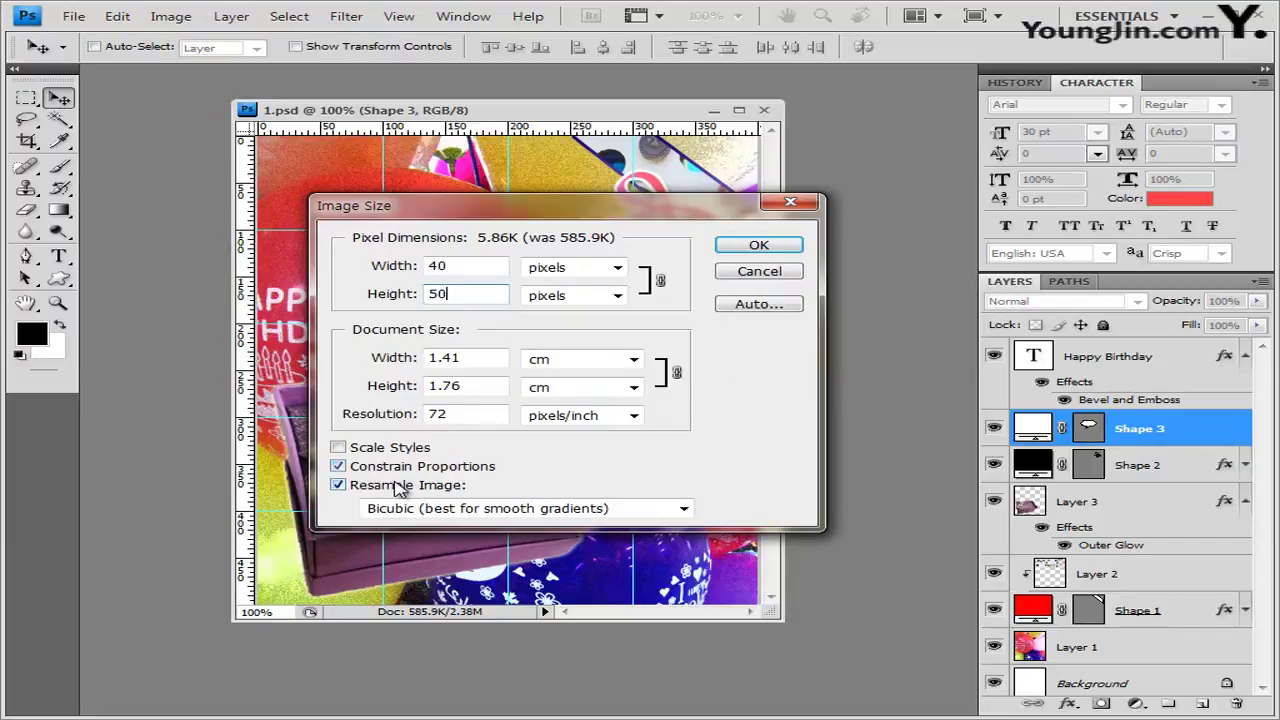
left_click(779, 249)
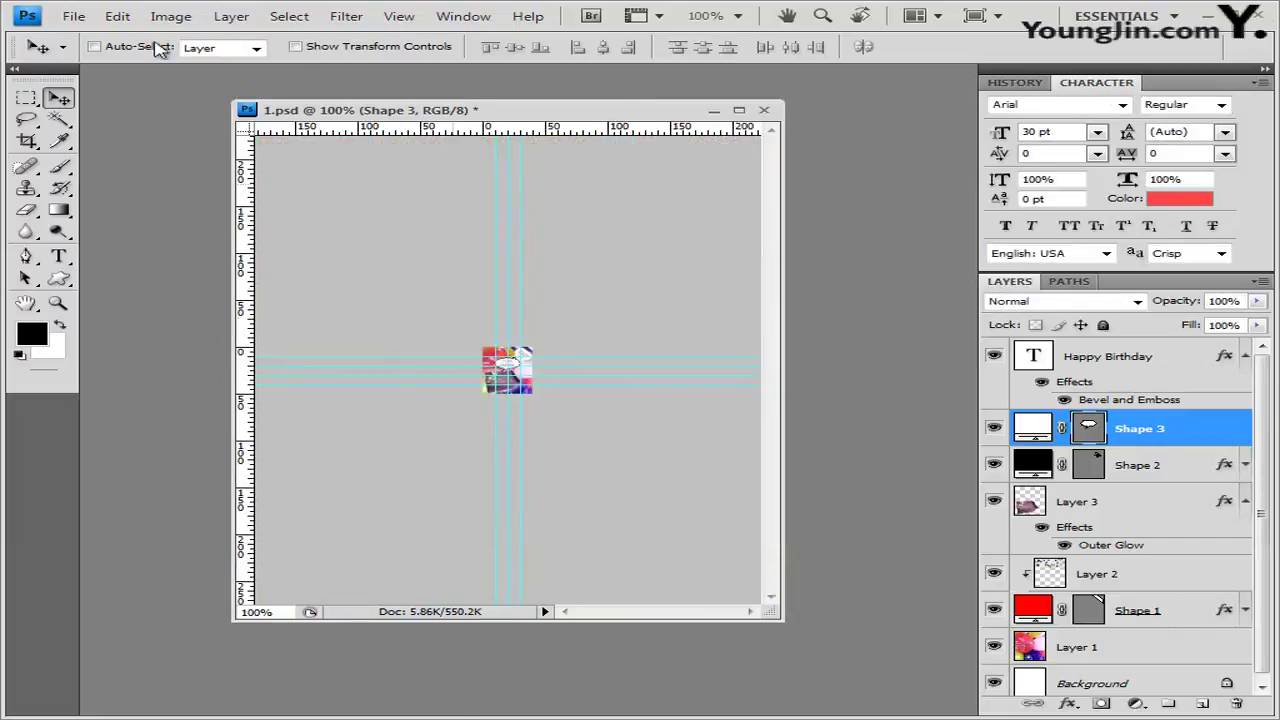
Start saving the resized document under a new name, and reuse the existing JPEG's file name from the GTQ folder.
left_click(73, 16)
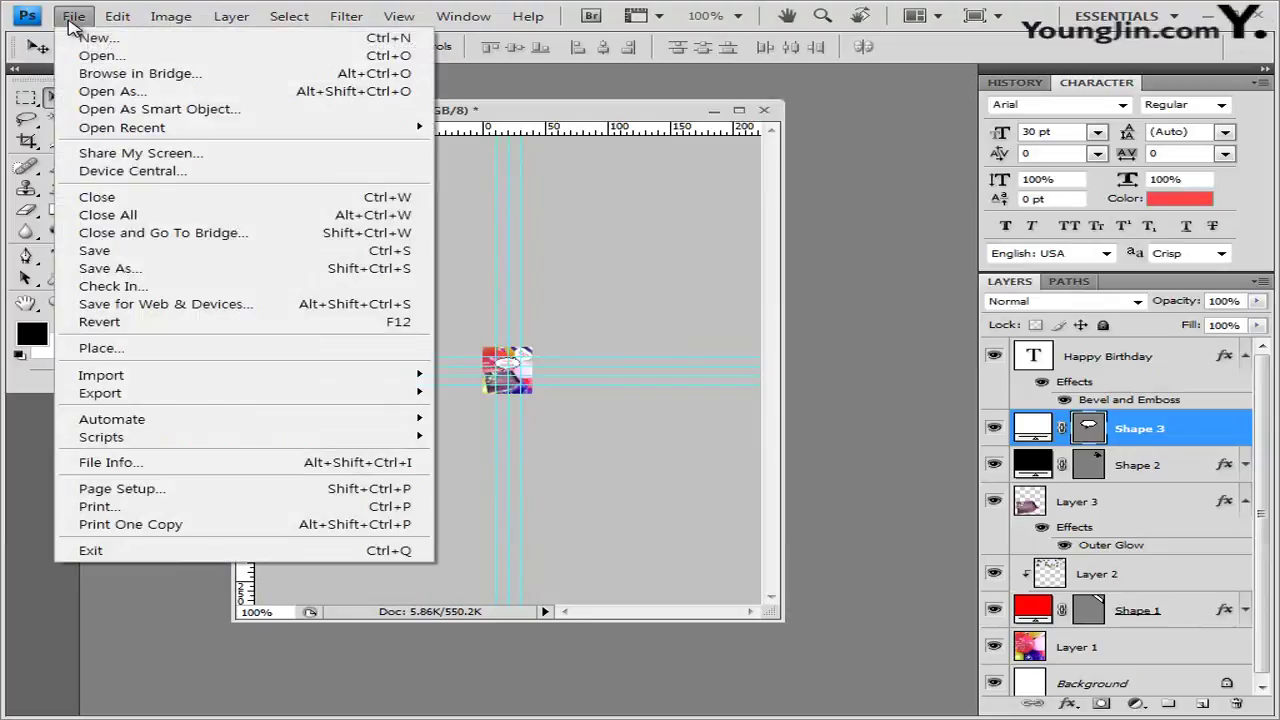
left_click(113, 271)
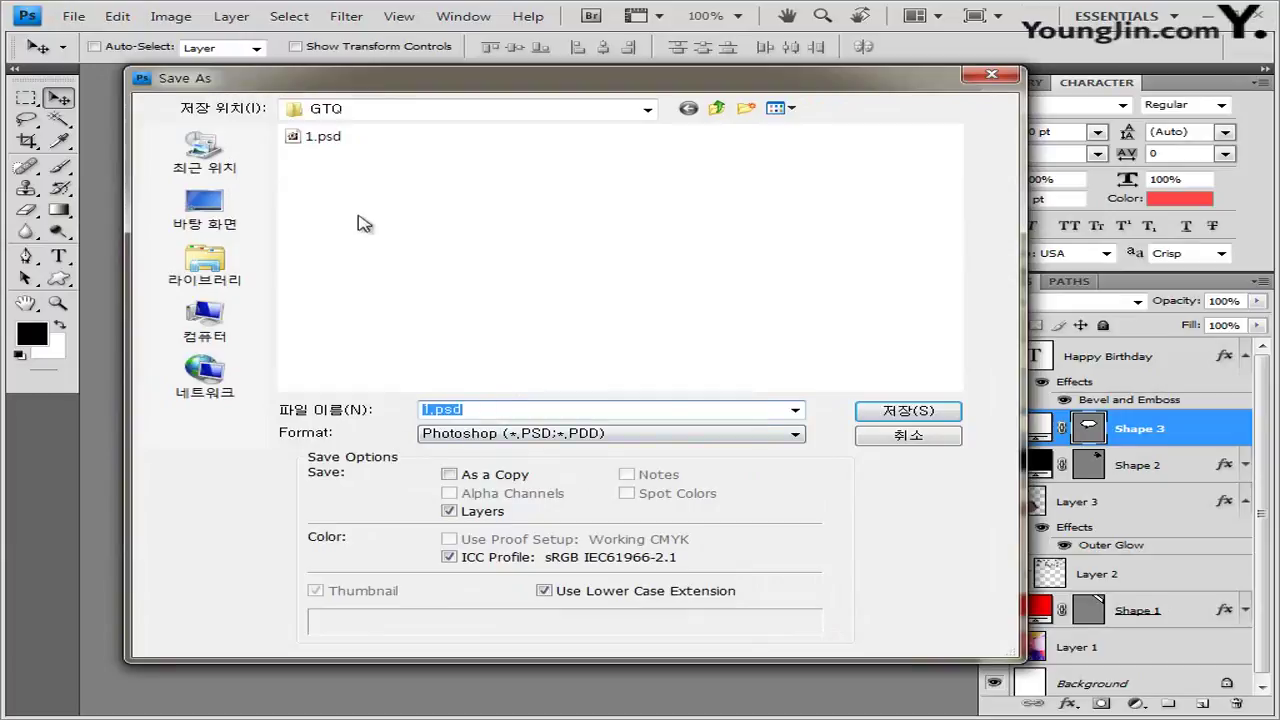
left_click(518, 433)
left_click(450, 408)
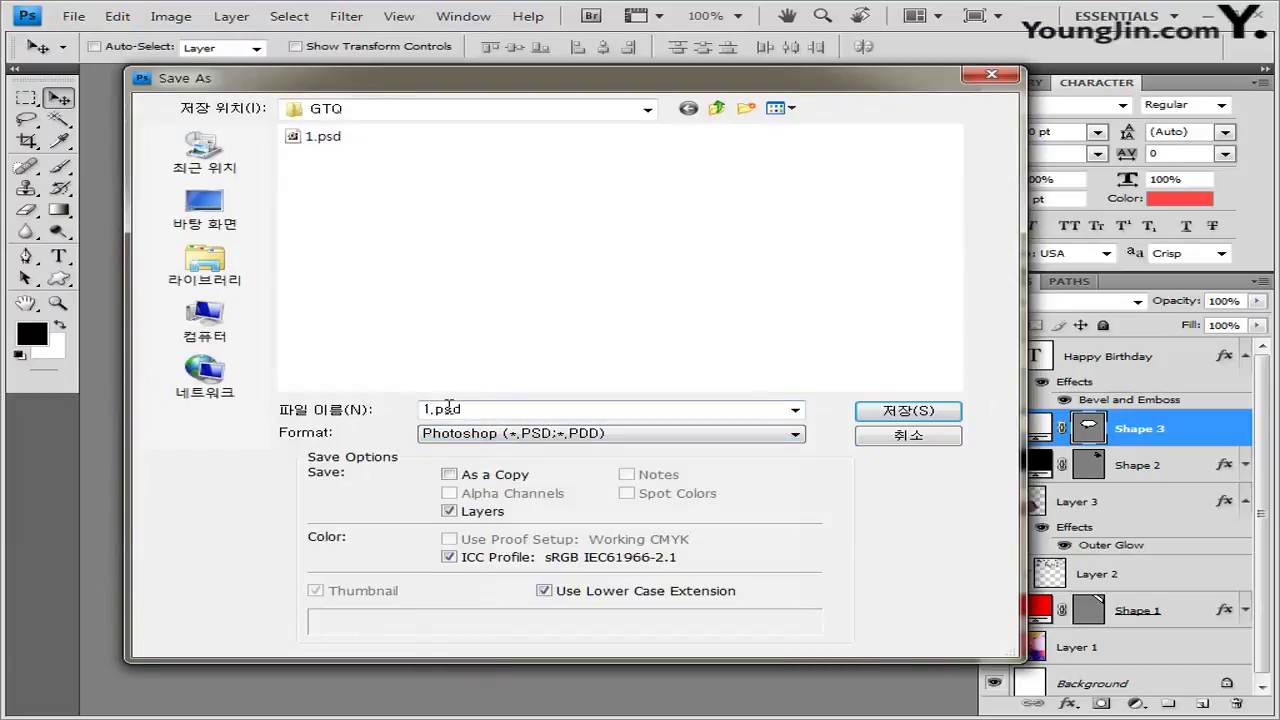
left_click(545, 437)
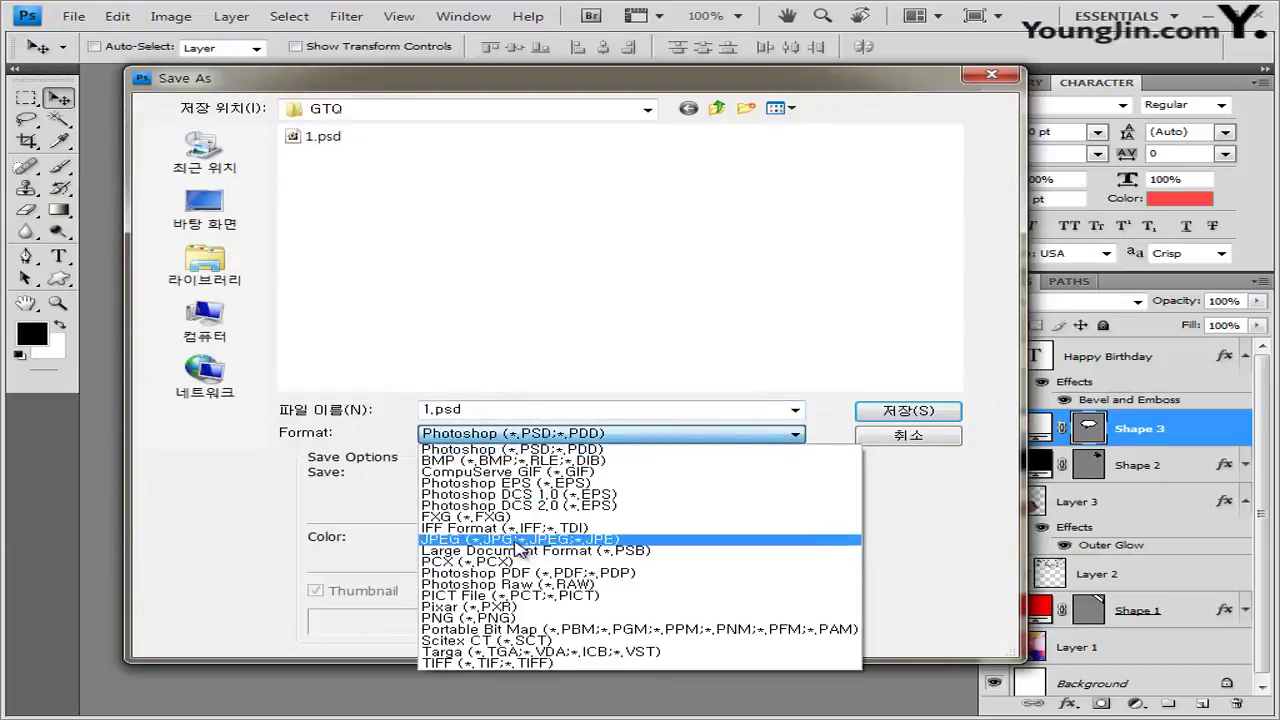
left_click(518, 541)
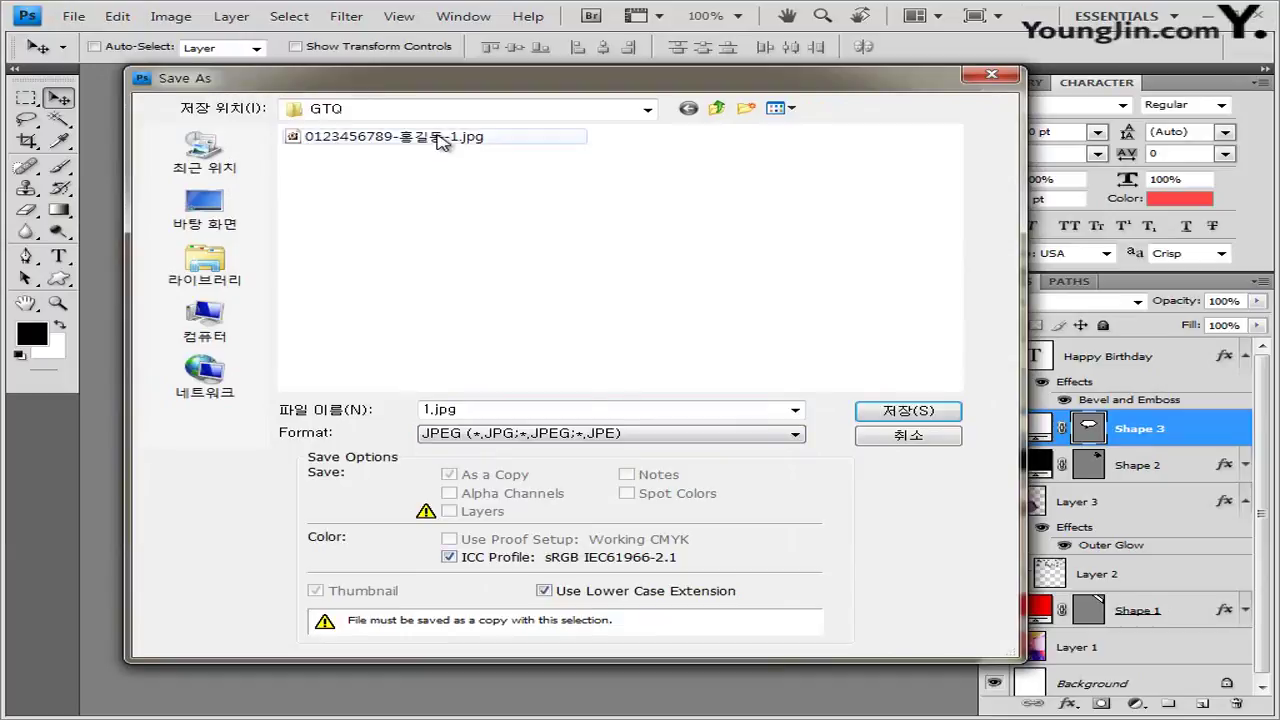
left_click(442, 140)
Change the save format back to Photoshop and save the resized document as the PSD named with the exam number, candidate's name and -1.
left_click(477, 442)
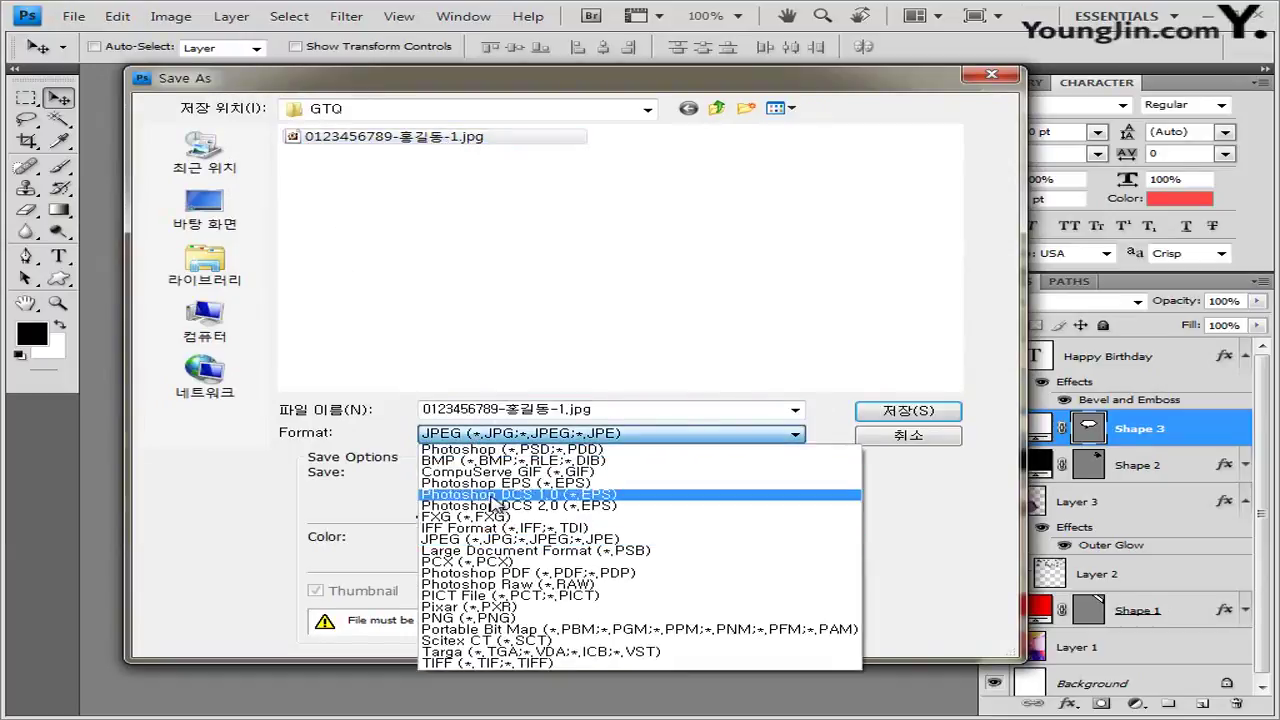
left_click(560, 445)
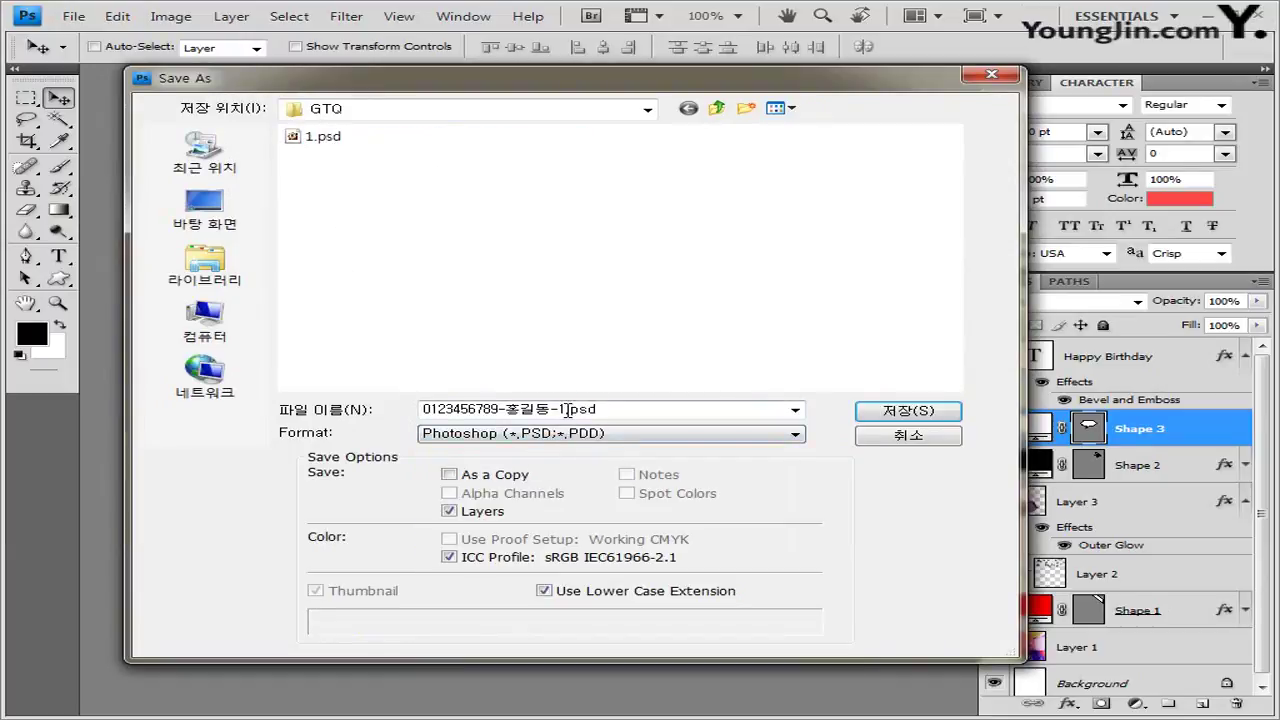
double_click(567, 410)
left_click(622, 412)
left_click_drag(610, 412, 556, 412)
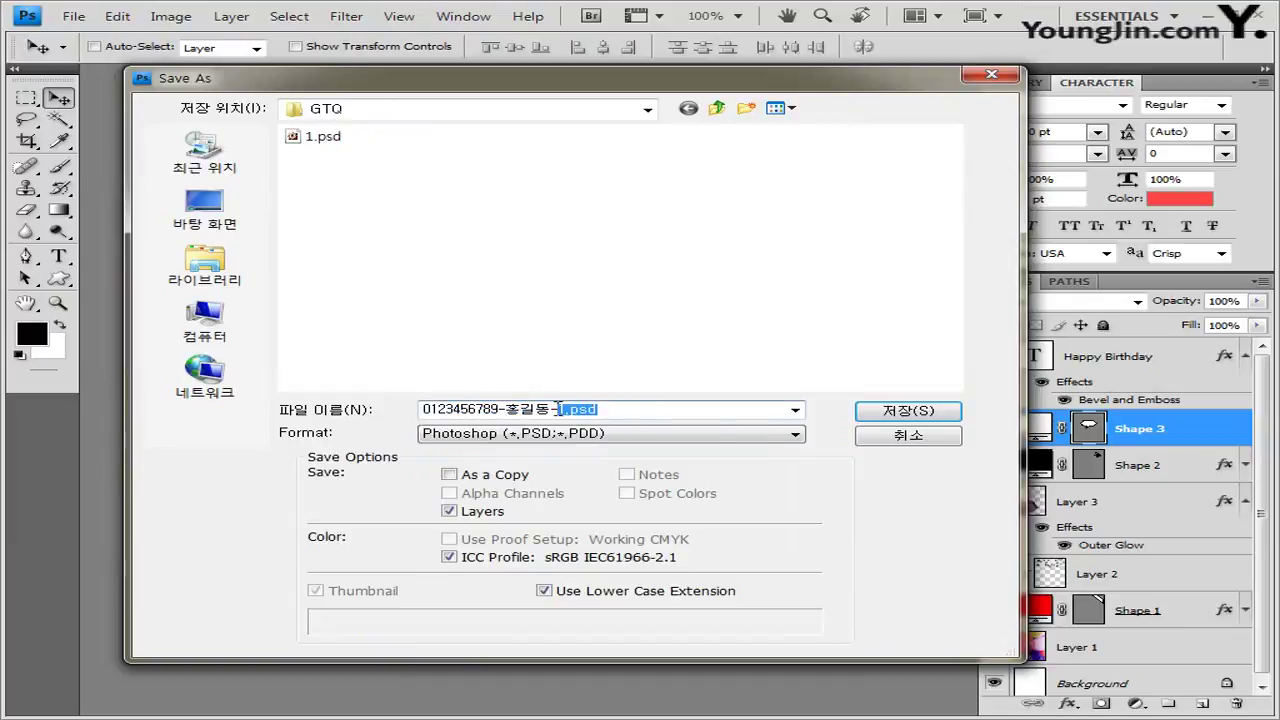
left_click(912, 413)
left_click(920, 226)
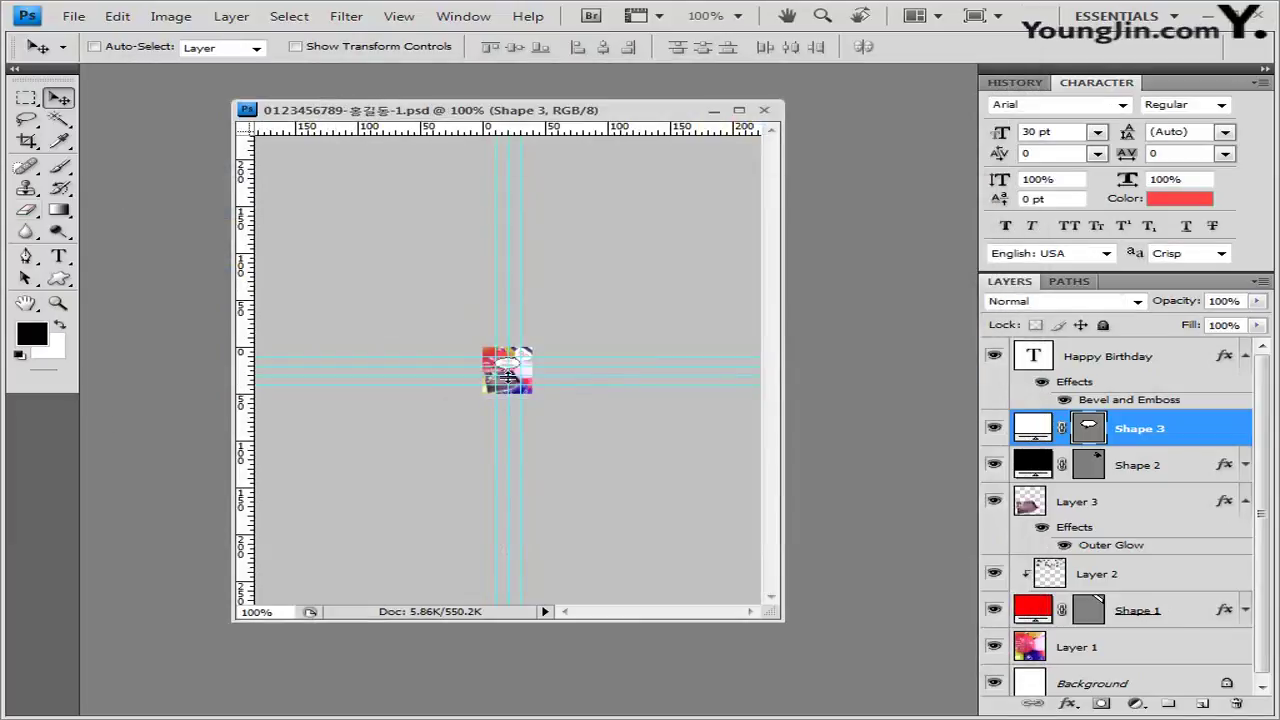
Close the resized PSD and reopen the original 1.psd from the GTQ folder.
left_click(764, 110)
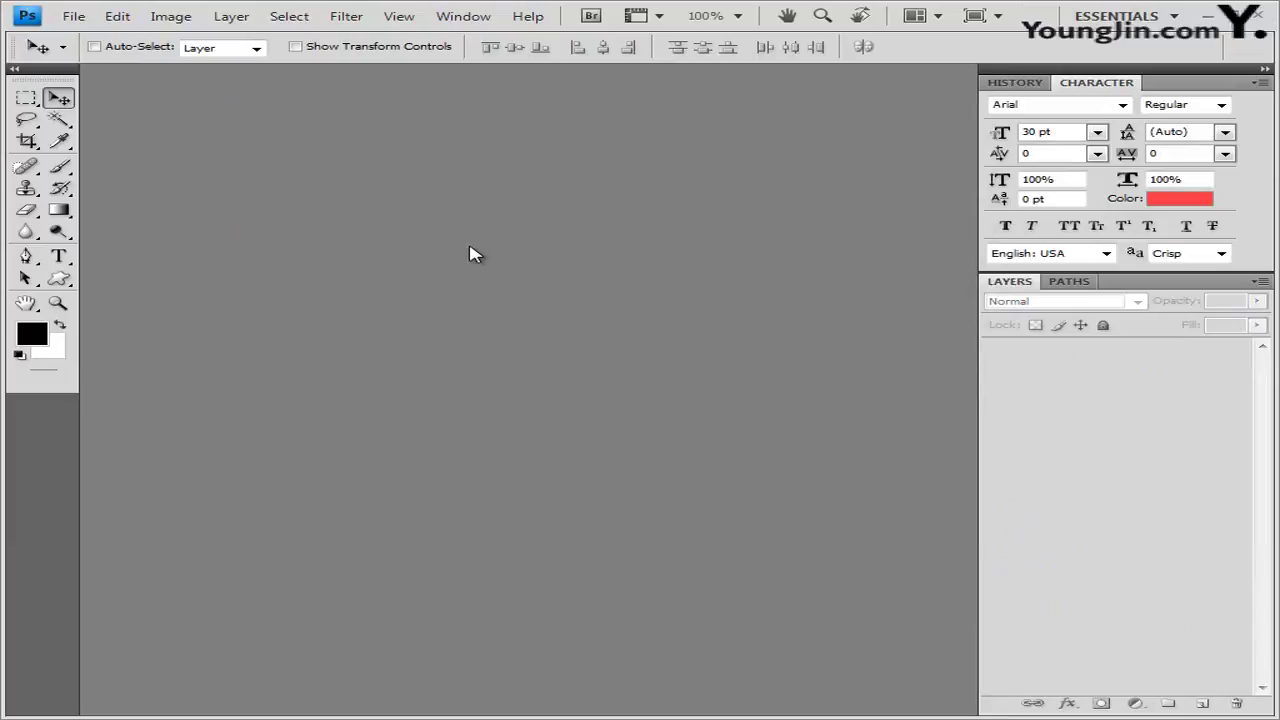
key("ctrl+o")
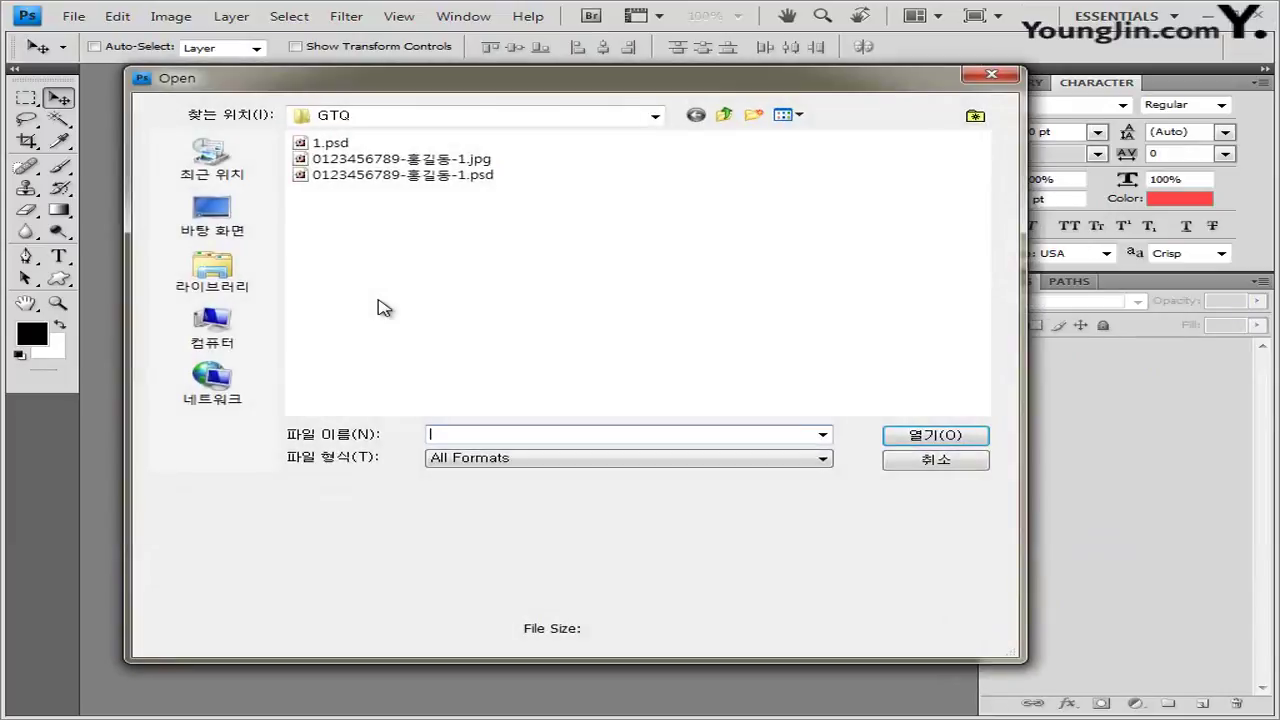
left_click(338, 150)
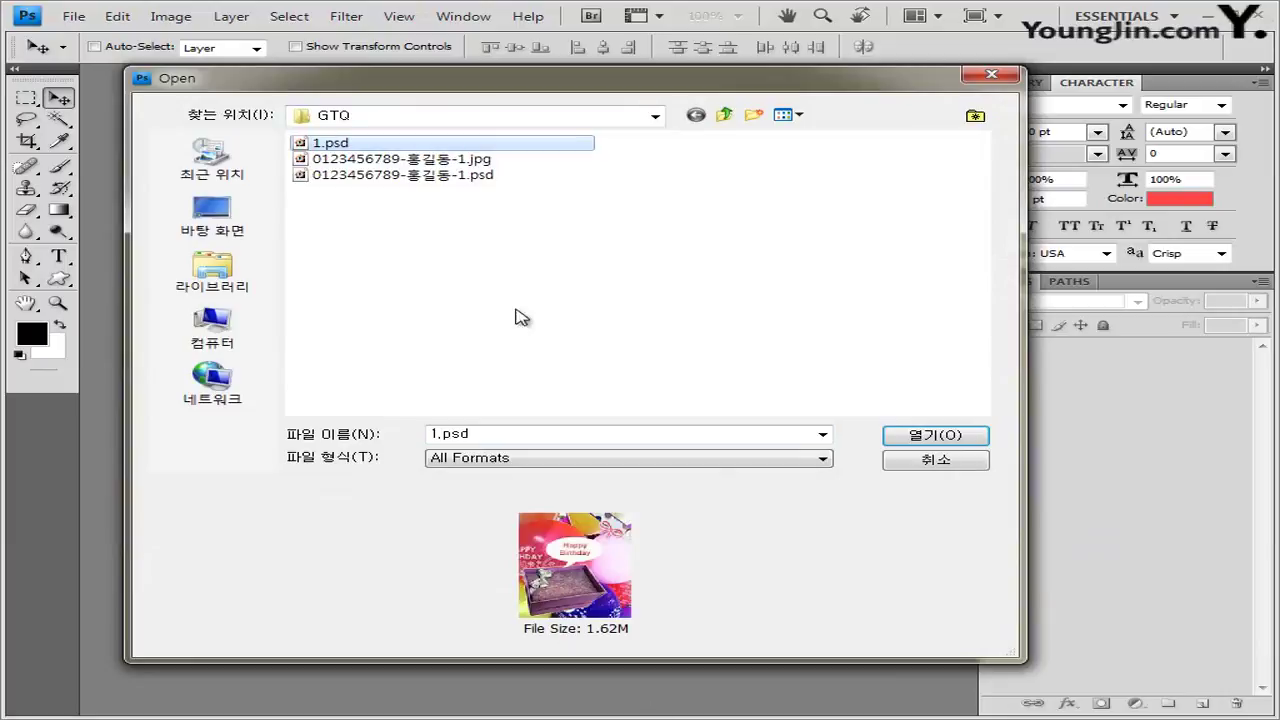
left_click_drag(528, 214, 408, 155)
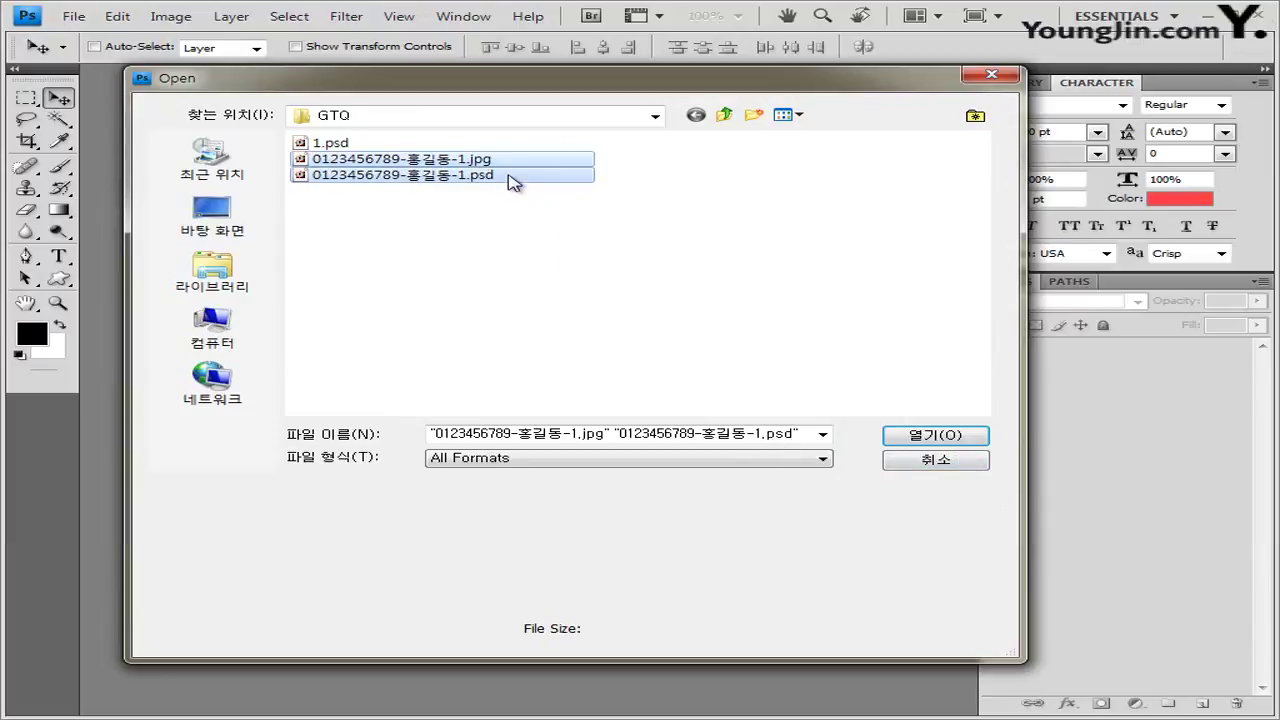
left_click(325, 142)
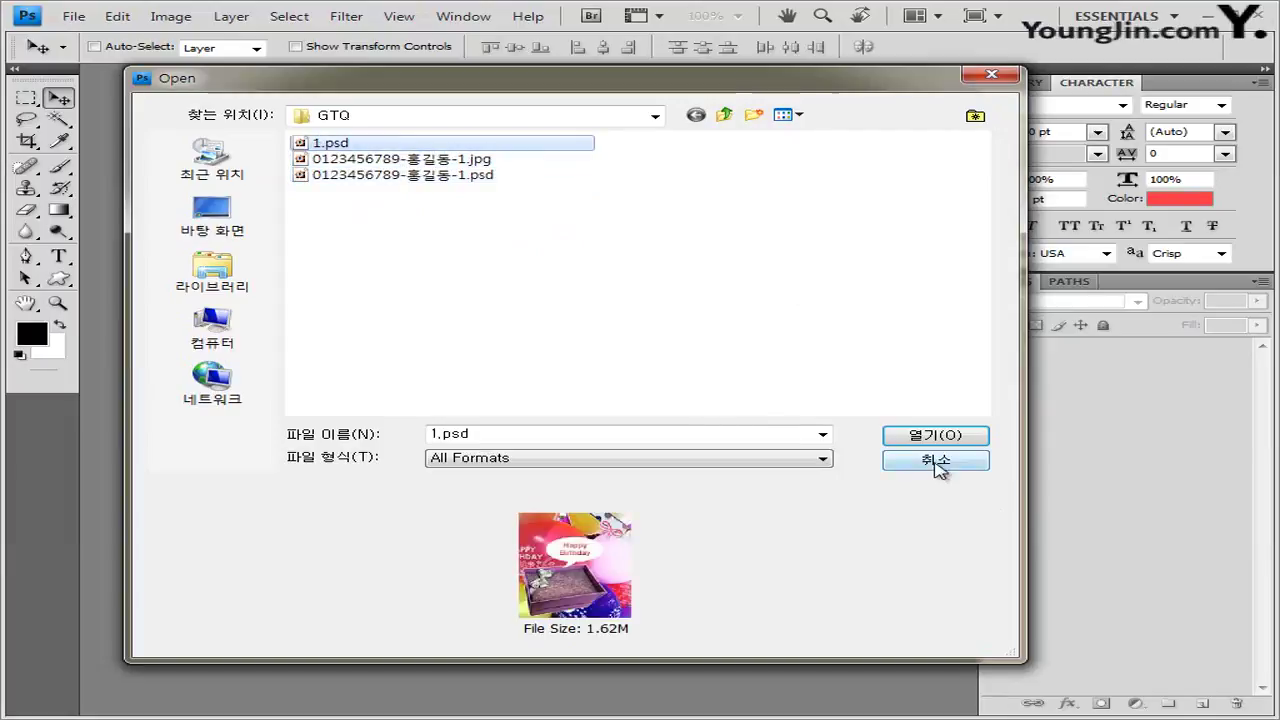
left_click(940, 435)
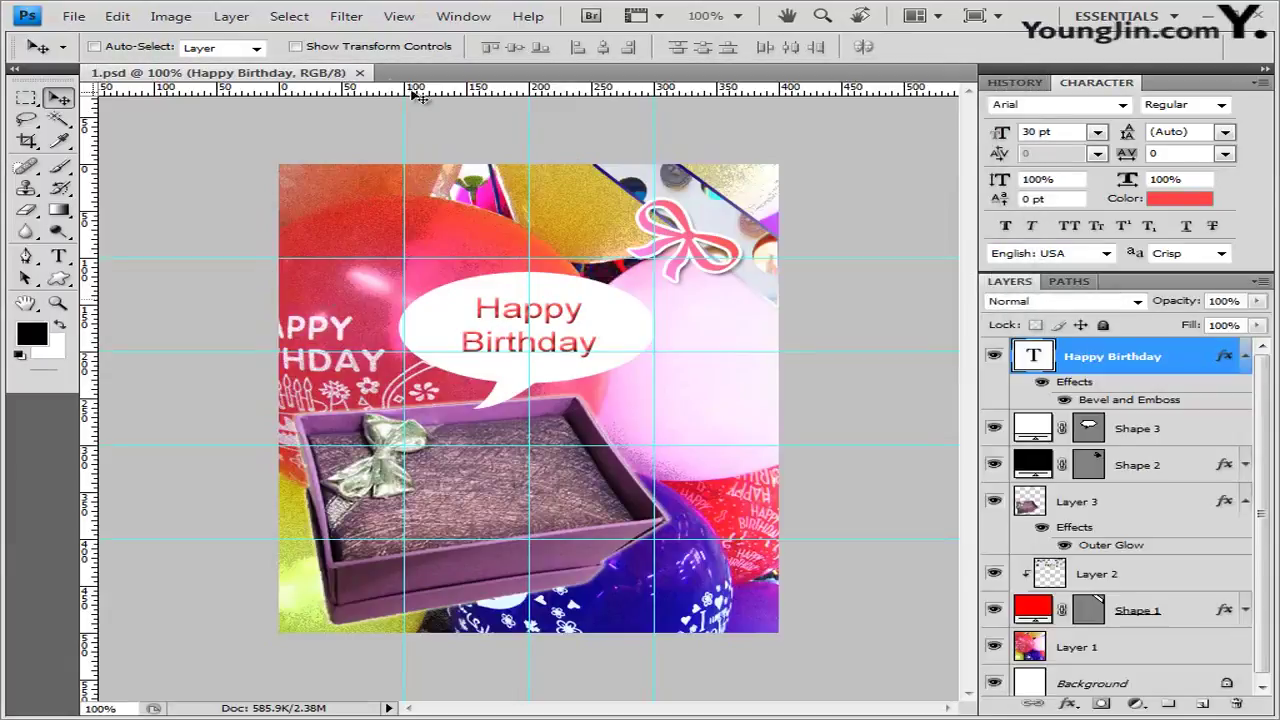
Close 1.psd and create a 400 by 500 pixel RGB document at 72 pixels/inch with a white background.
left_click(359, 73)
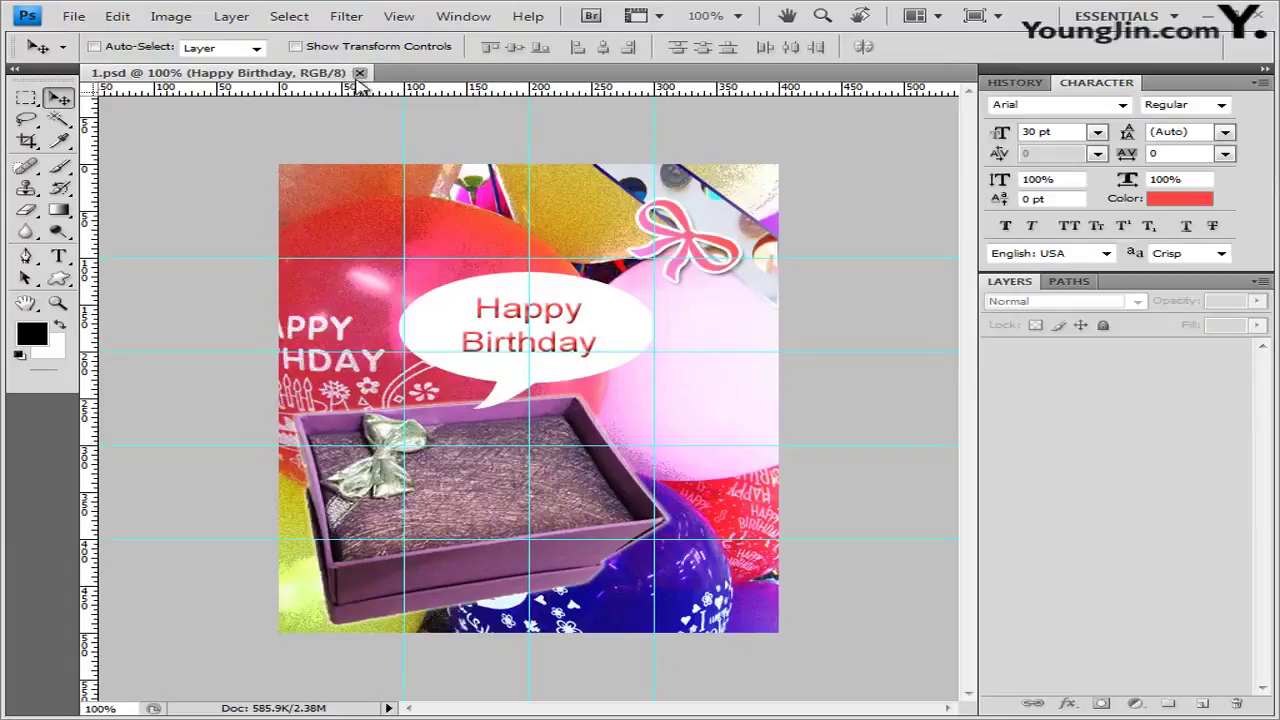
left_click(359, 73)
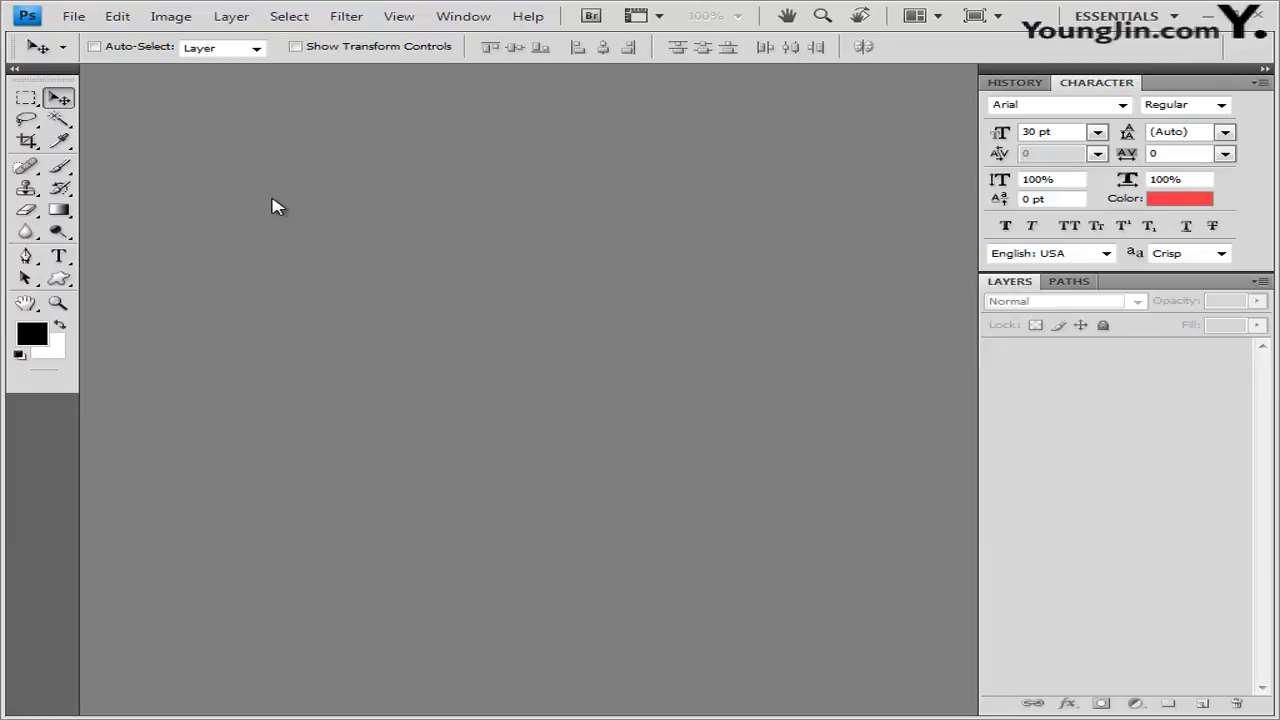
key("ctrl+n")
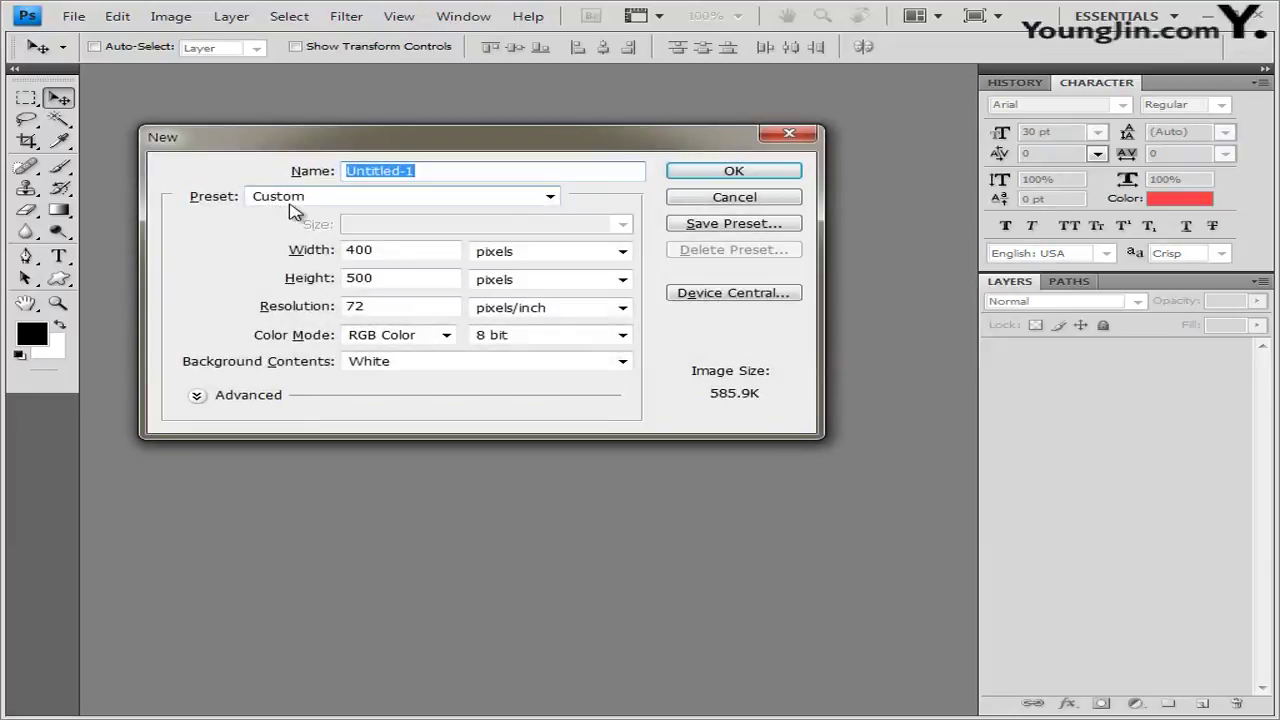
double_click(400, 251)
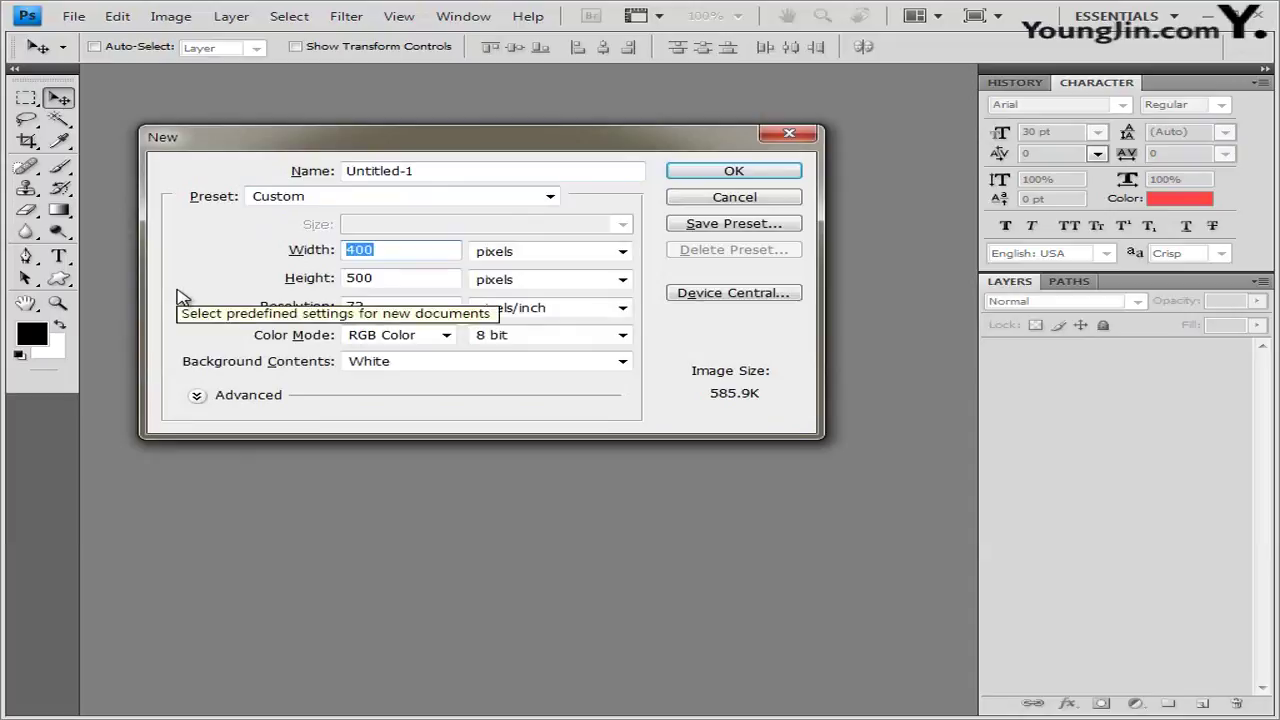
left_click(776, 174)
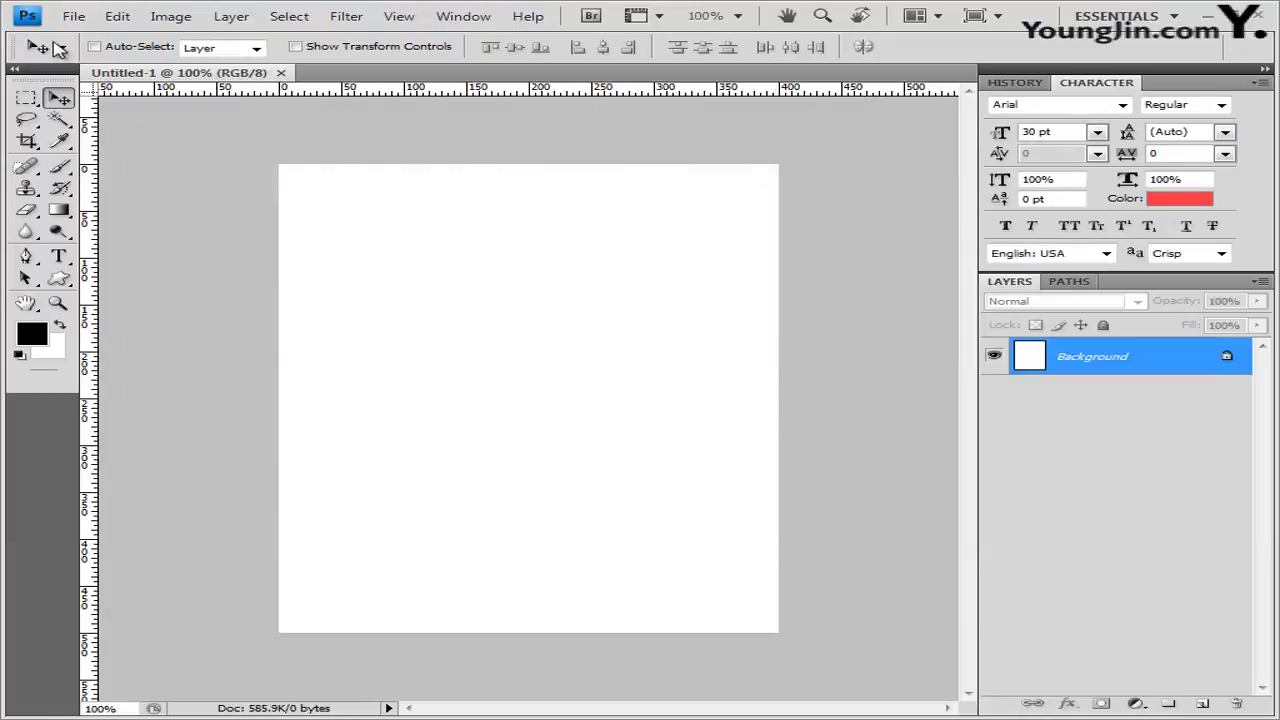
Save the blank document as a Photoshop file named 2 in the GTQ folder, and float its window.
left_click(86, 17)
left_click(110, 270)
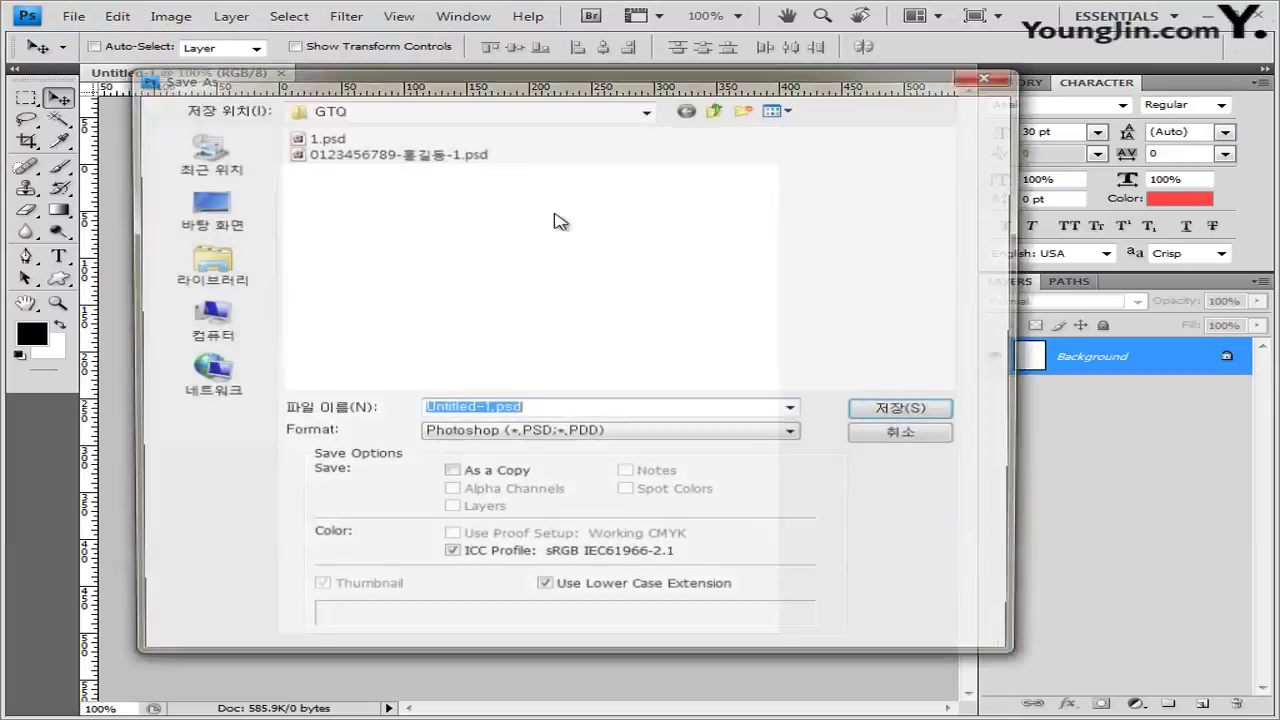
type("2")
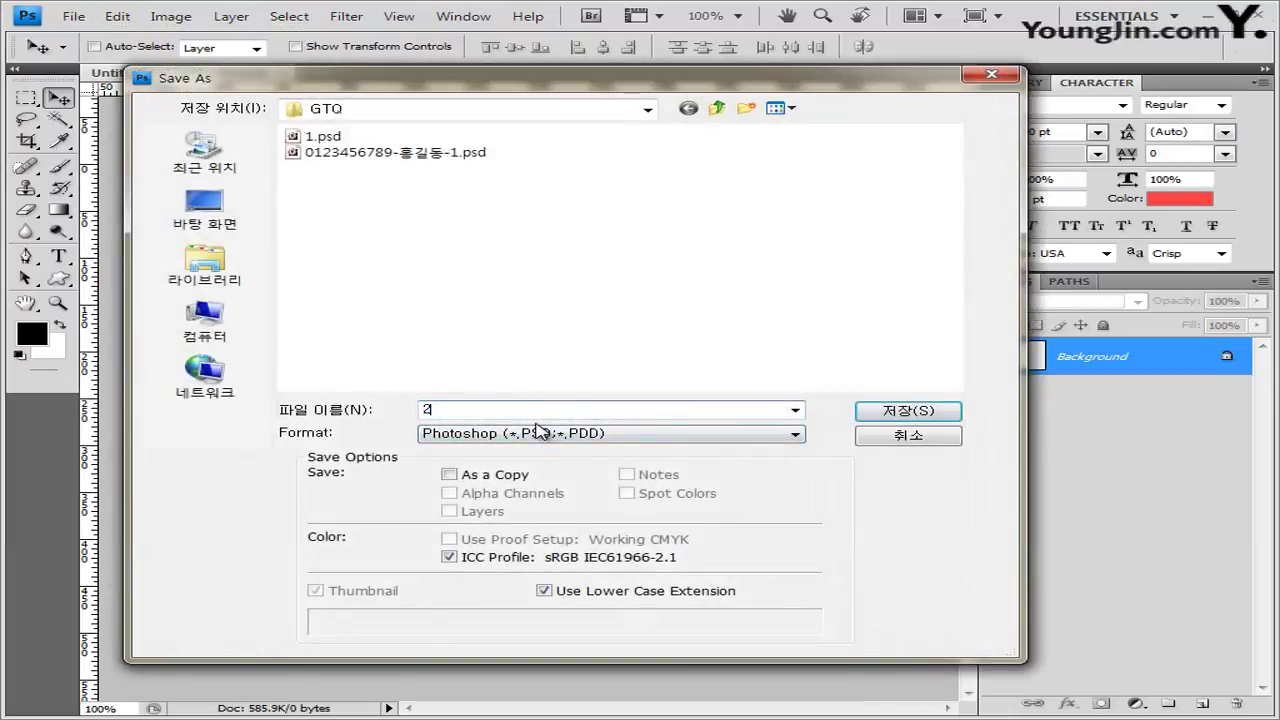
left_click(945, 418)
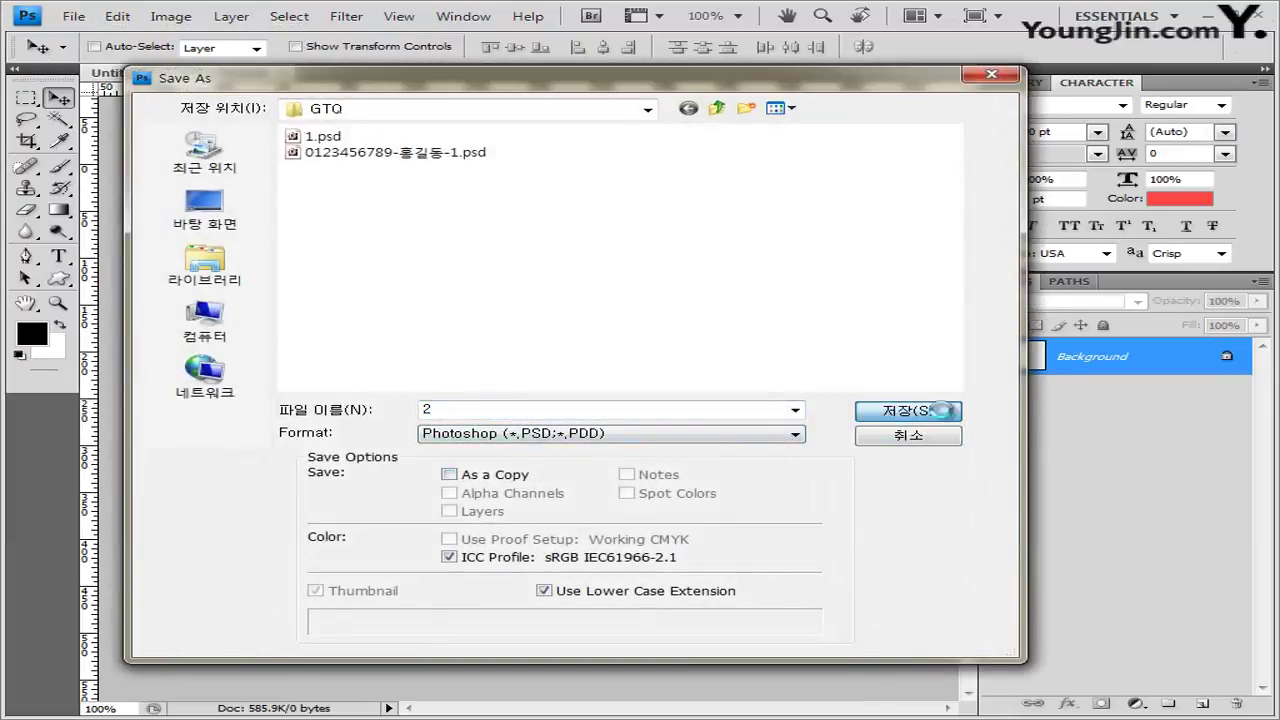
left_click_drag(188, 80, 272, 132)
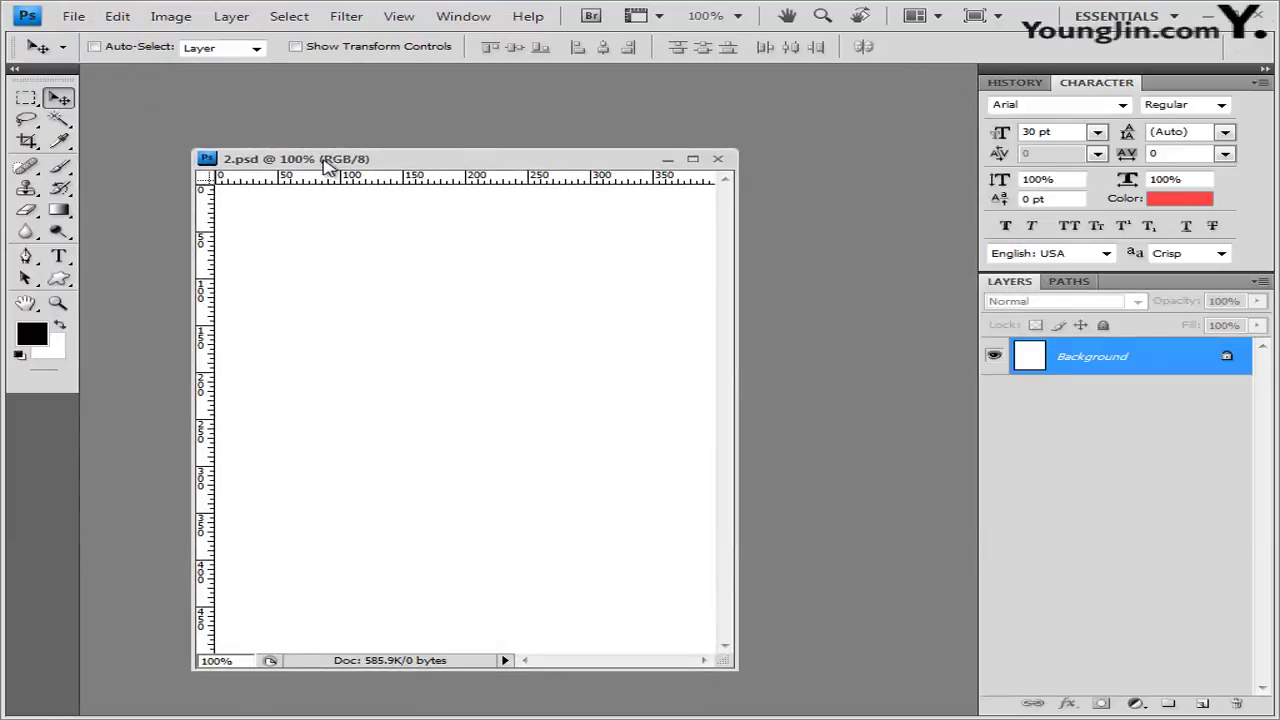
Add horizontal guides at 100, 200, 300 and 400 pixels and vertical guides at 100, 200 and 300 pixels.
left_click(399, 16)
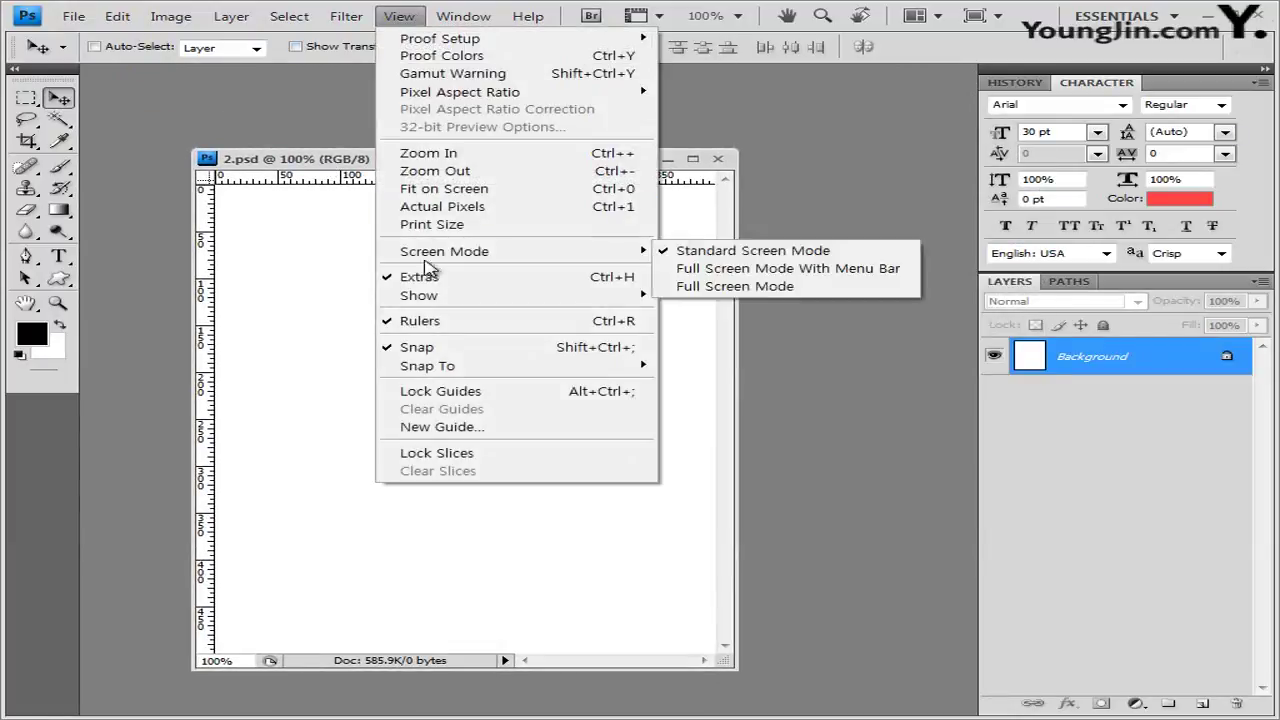
left_click(342, 165)
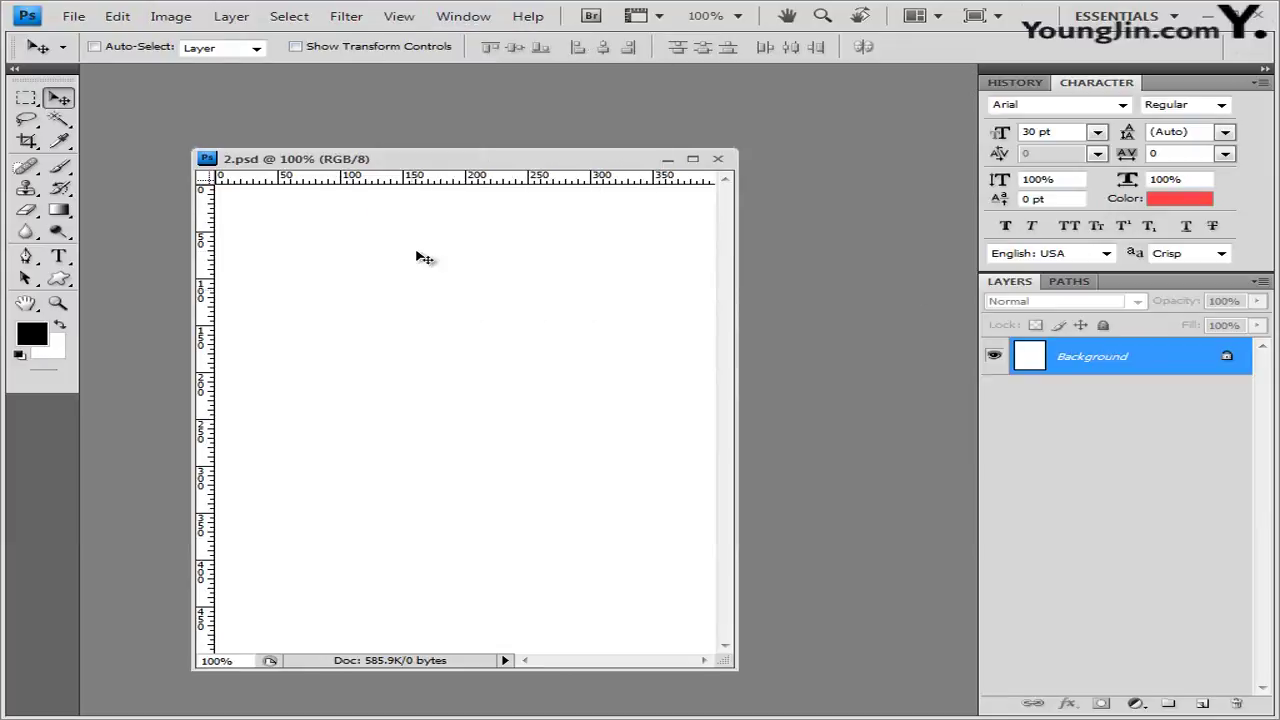
left_click(406, 17)
left_click(332, 162)
left_click_drag(210, 270, 340, 263)
left_click_drag(206, 257, 465, 255)
left_click_drag(208, 312, 590, 288)
left_click_drag(397, 181, 393, 279)
left_click_drag(396, 178, 375, 466)
left_click_drag(414, 180, 412, 560)
Save 2.psd with its guides and move its window up slightly.
left_click(73, 16)
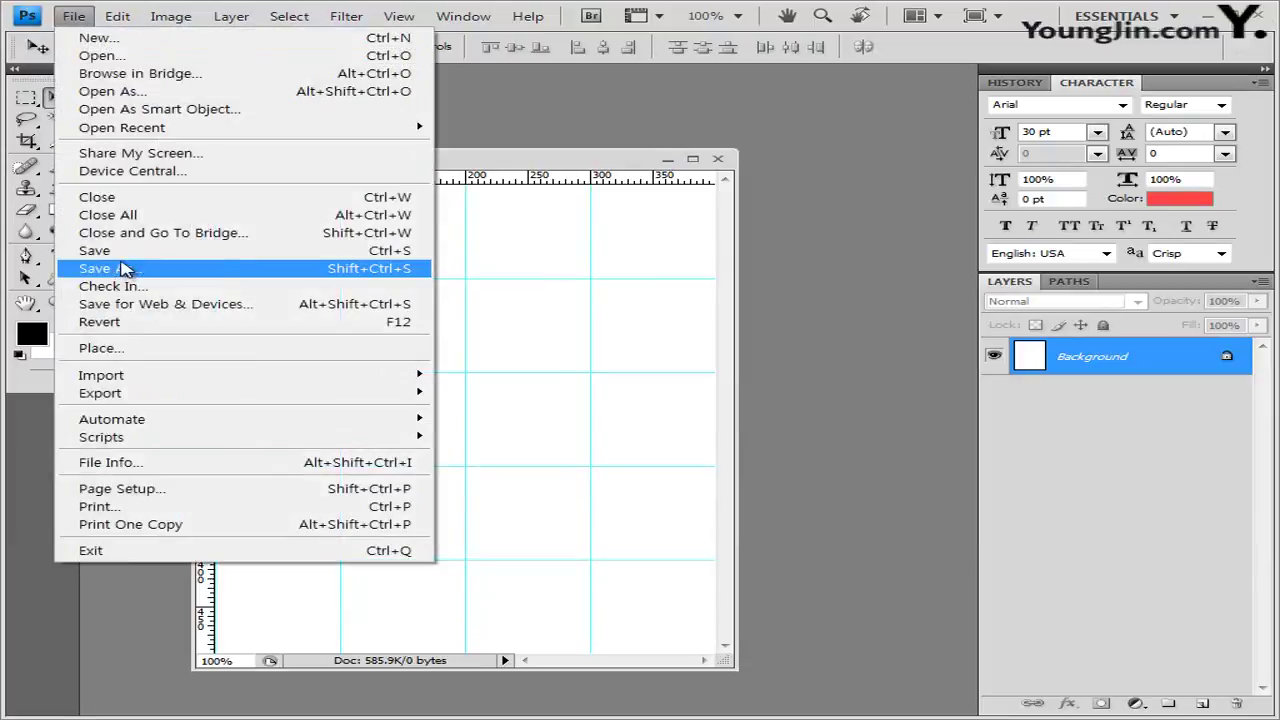
left_click(114, 263)
left_click_drag(623, 157, 633, 136)
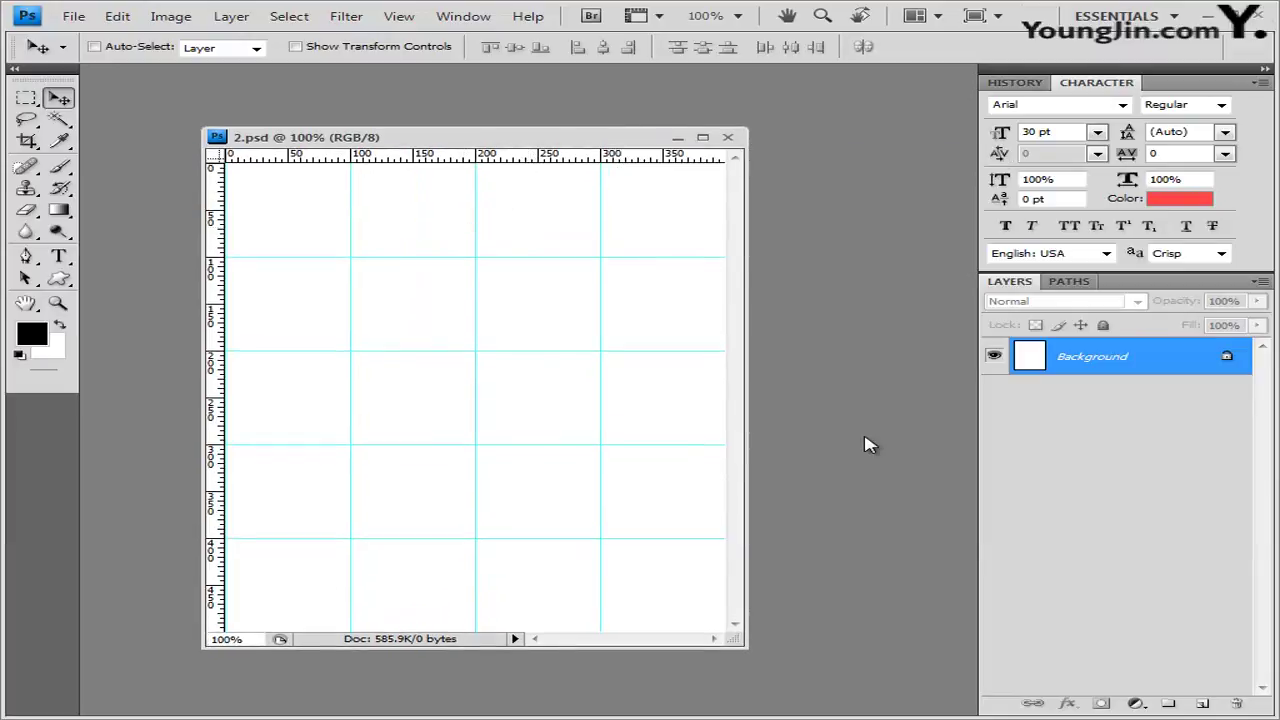
Open 1급-4.jpg from the 기출문제01 folder and bring the storefront photo into 2.psd as a new layer covering the canvas.
key("alt+Tab")
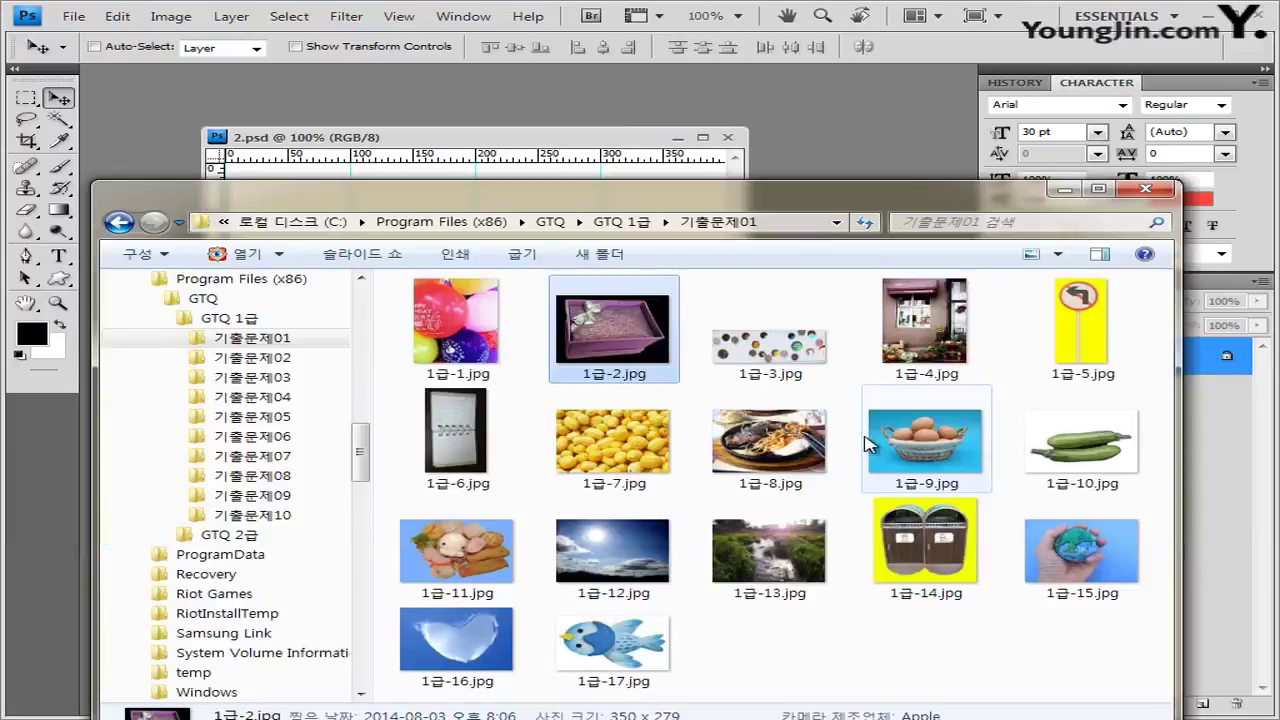
left_click_drag(790, 192, 788, 132)
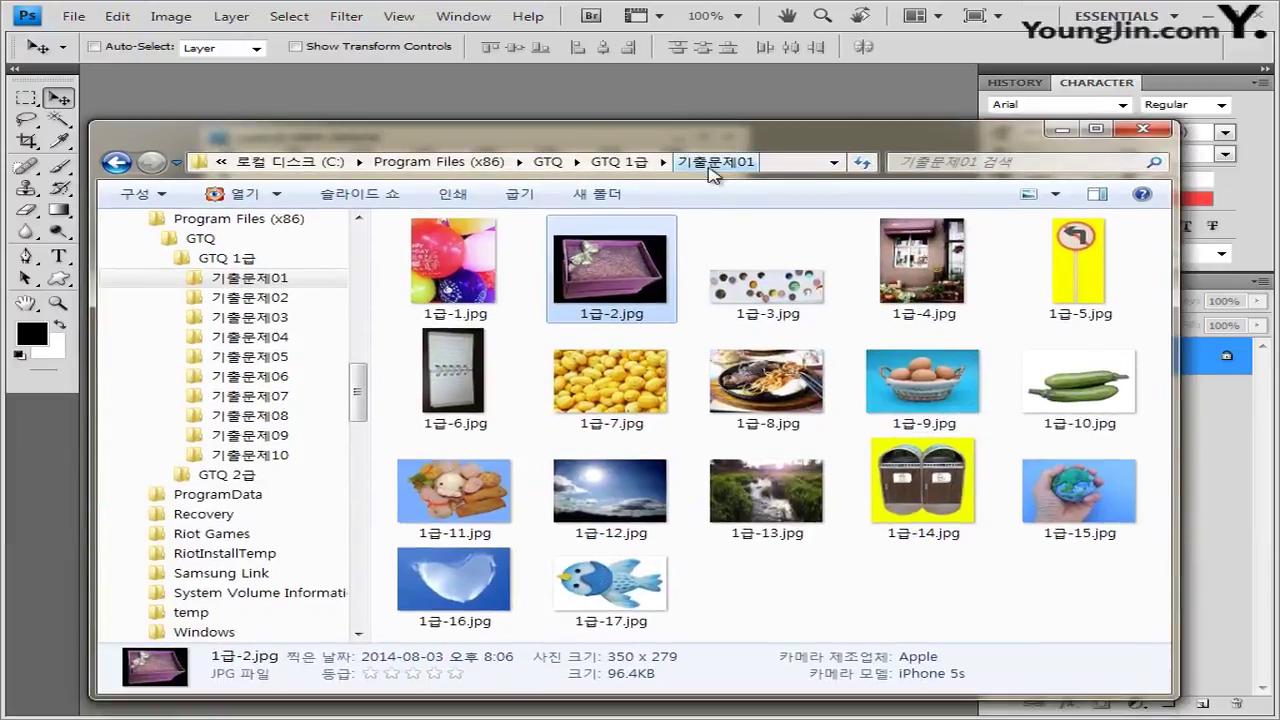
left_click_drag(915, 265, 690, 110)
left_click_drag(180, 75, 192, 153)
left_click_drag(317, 249, 515, 206)
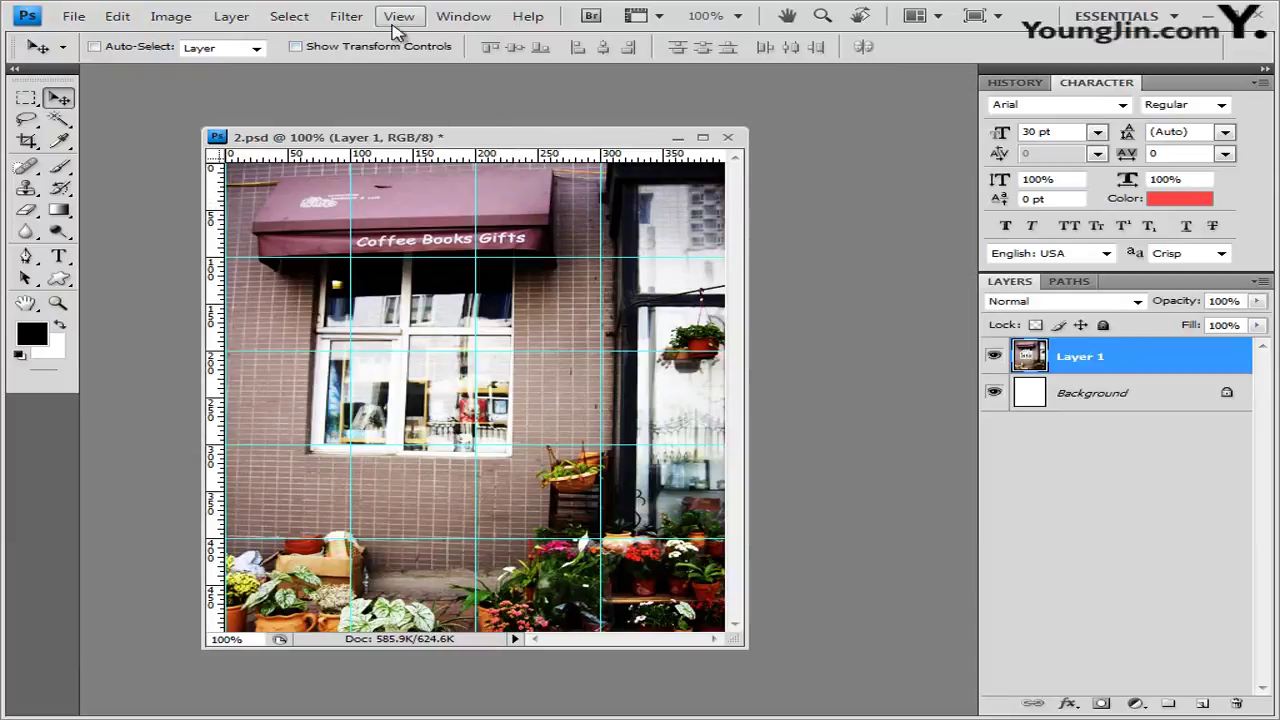
Apply the Paint Daubs filter to the storefront layer with Brush Size 8, Sharpness 7 and Brush Type Simple.
left_click(350, 17)
mouse_move(384, 160)
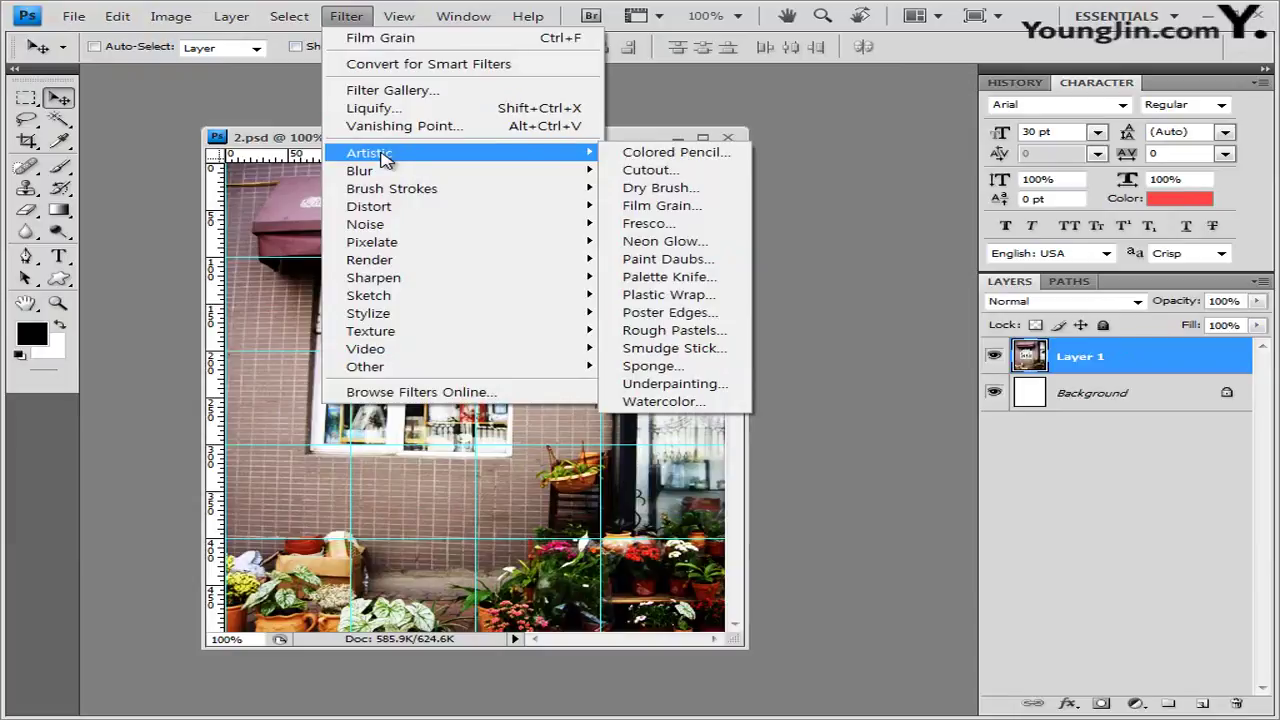
left_click(690, 262)
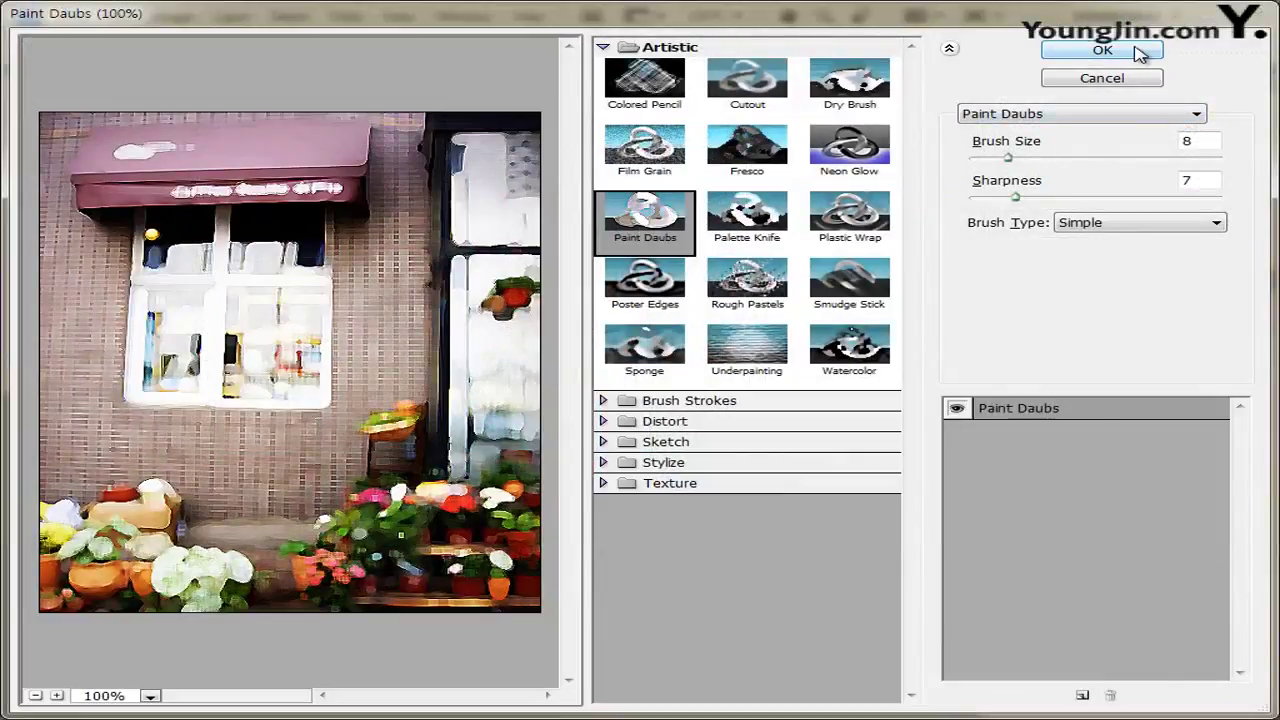
left_click(1139, 53)
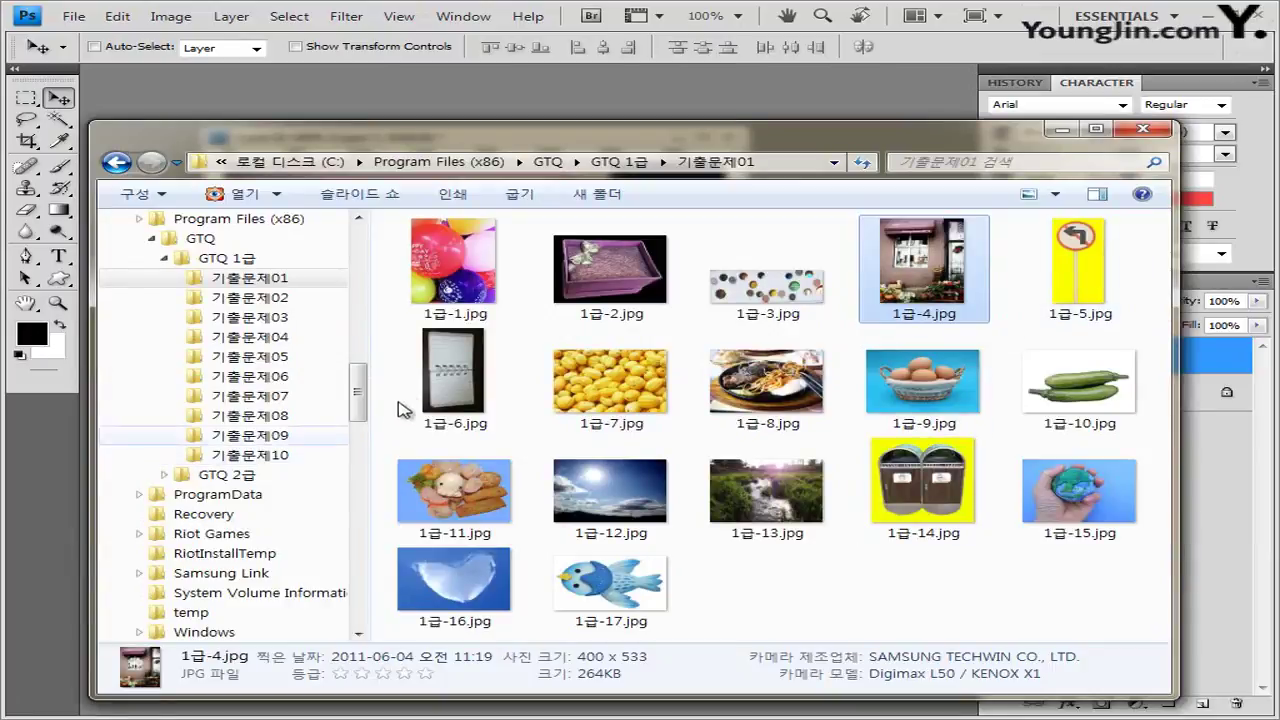
Open 1급-6.jpg in a floating window and select the notebook by picking its dark background with the Magic Wand and inverting the selection.
left_click_drag(460, 345, 995, 38)
left_click_drag(140, 75, 239, 253)
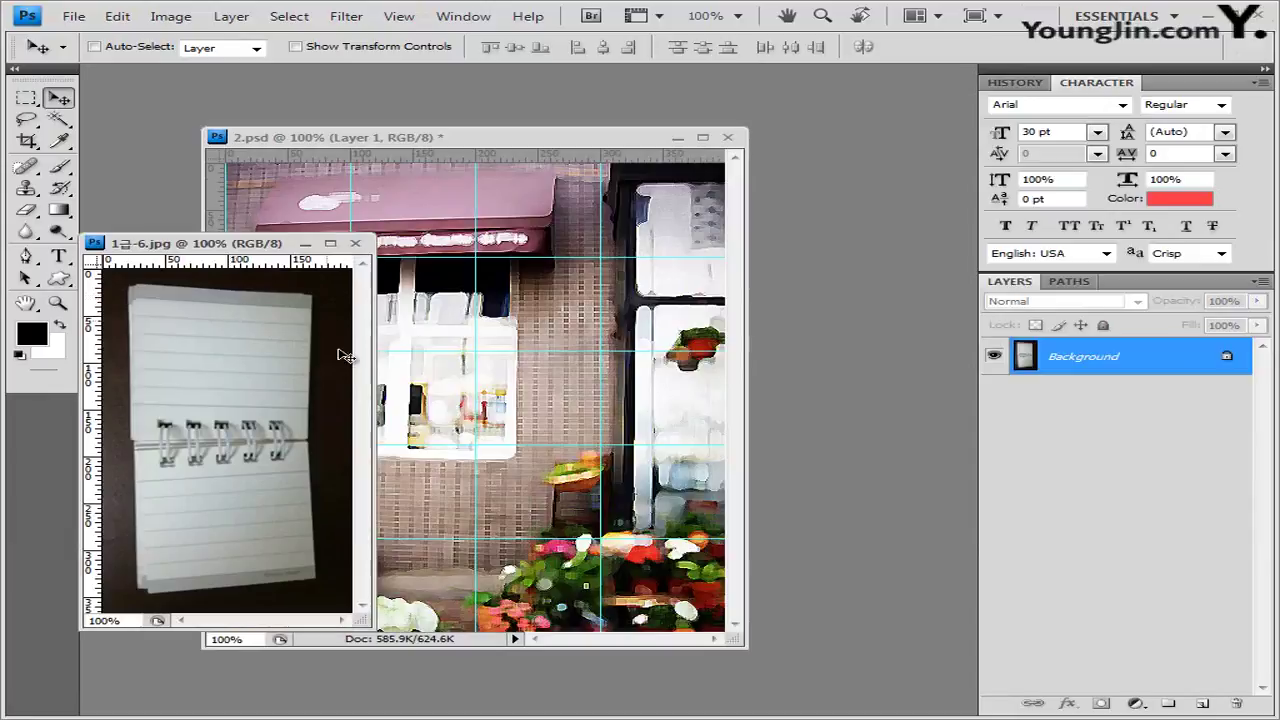
left_click(58, 118)
left_click(165, 136)
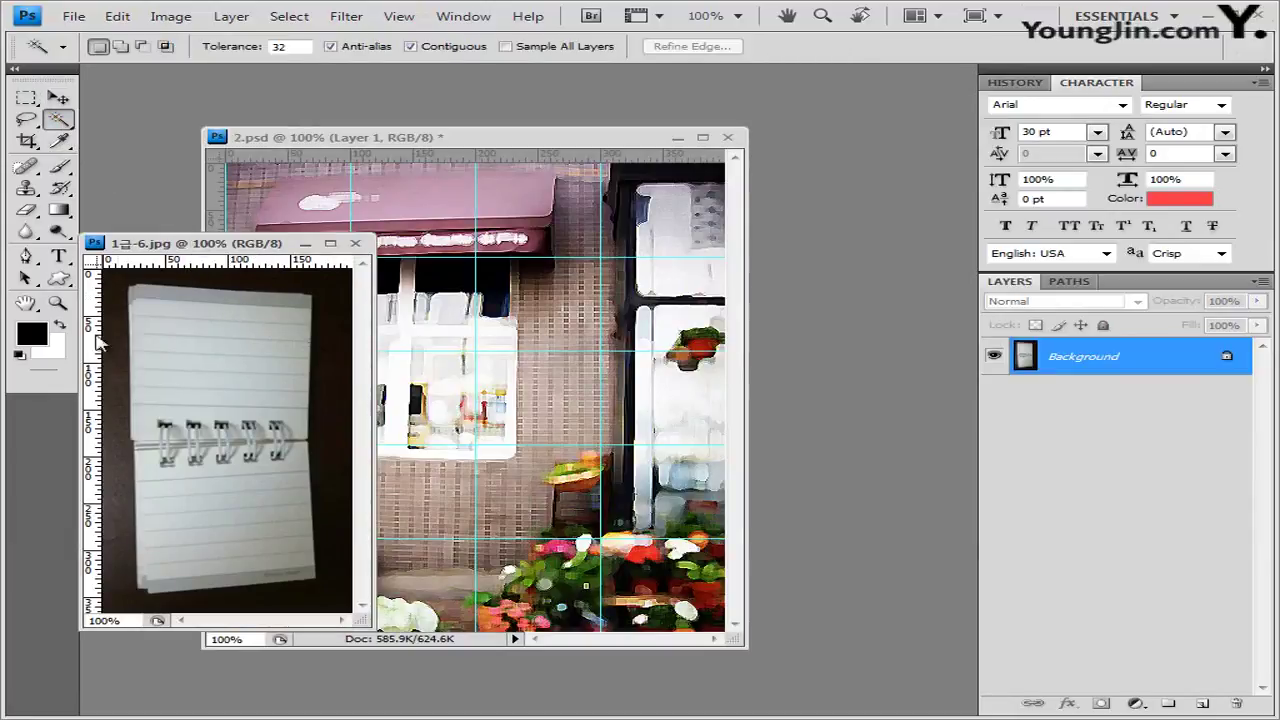
left_click(331, 290)
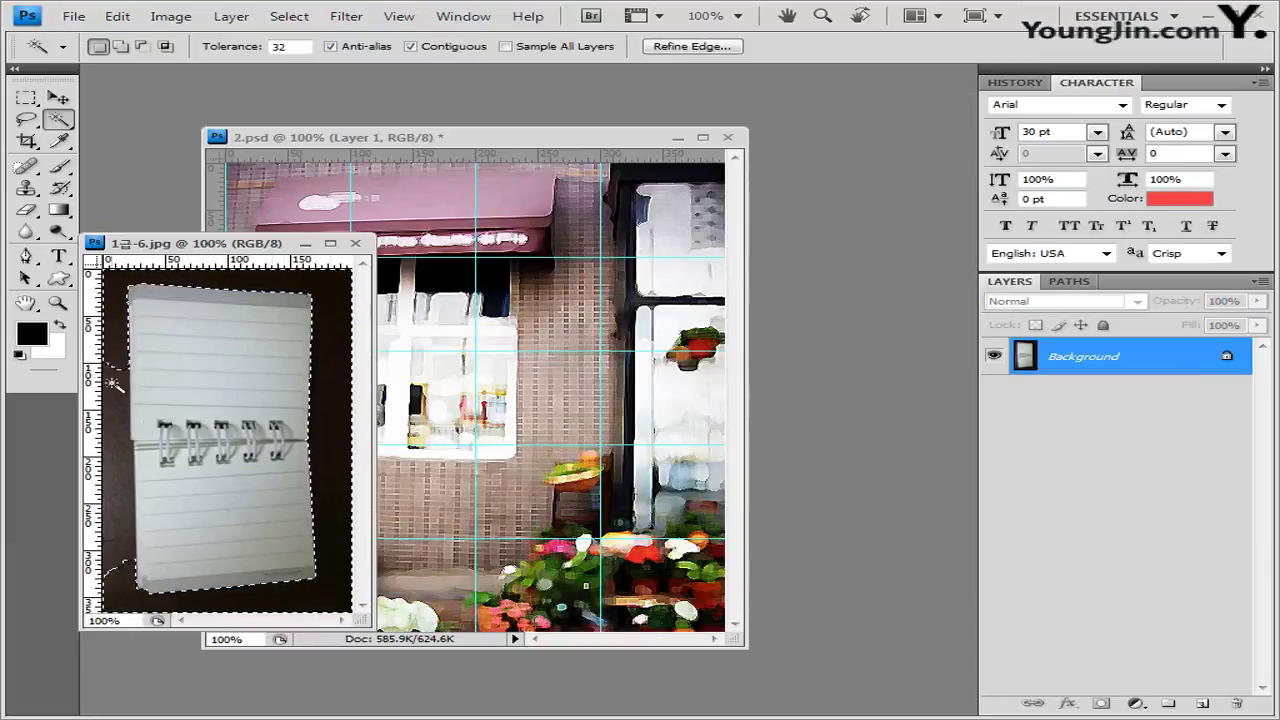
key("shift")
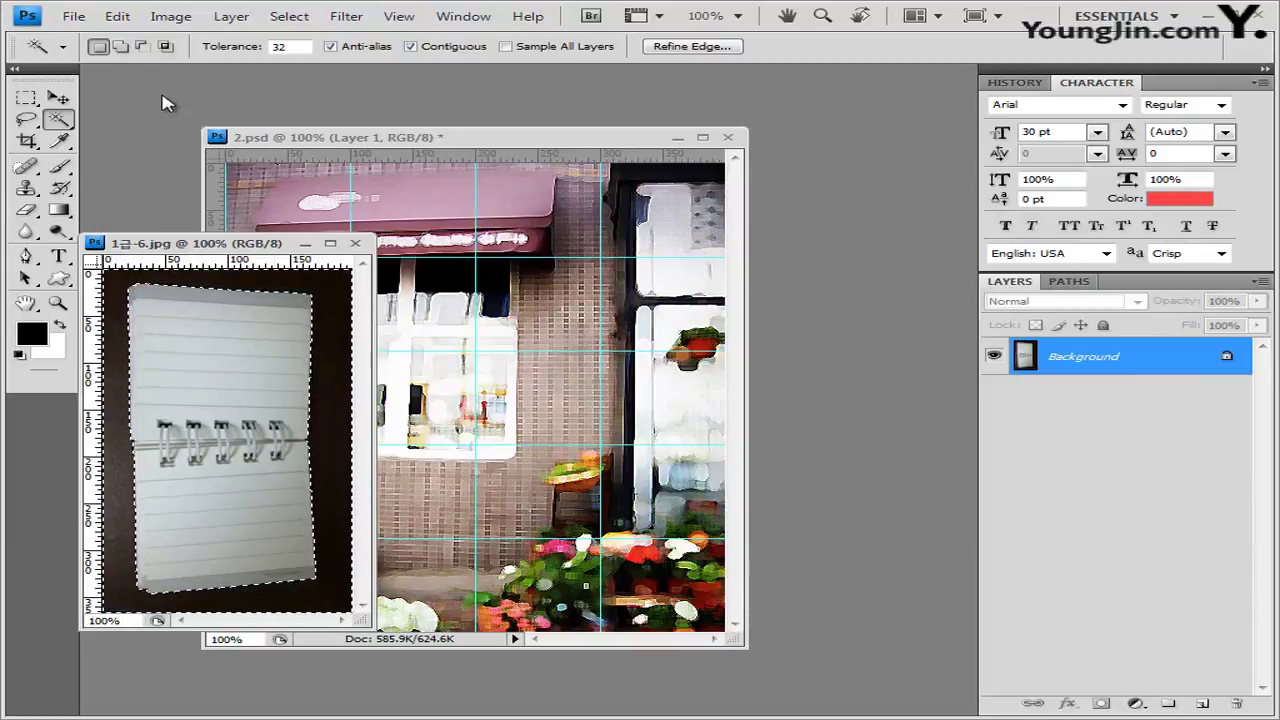
left_click(289, 16)
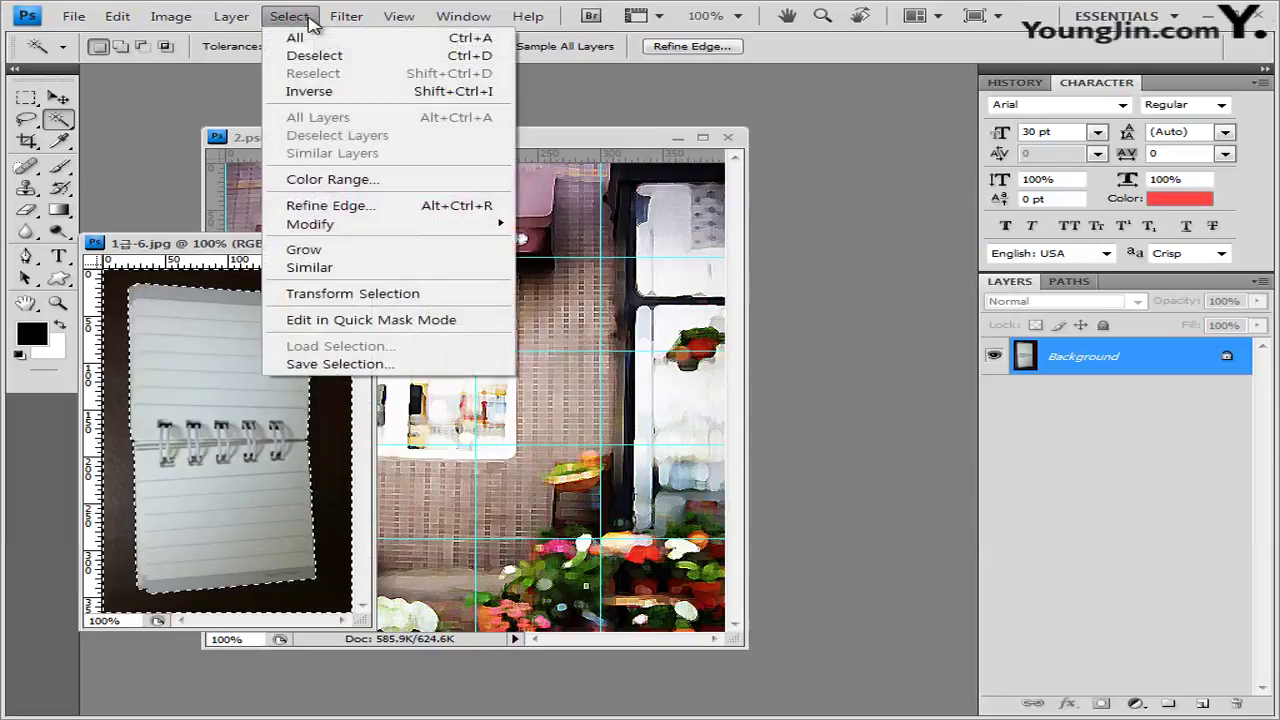
left_click(310, 91)
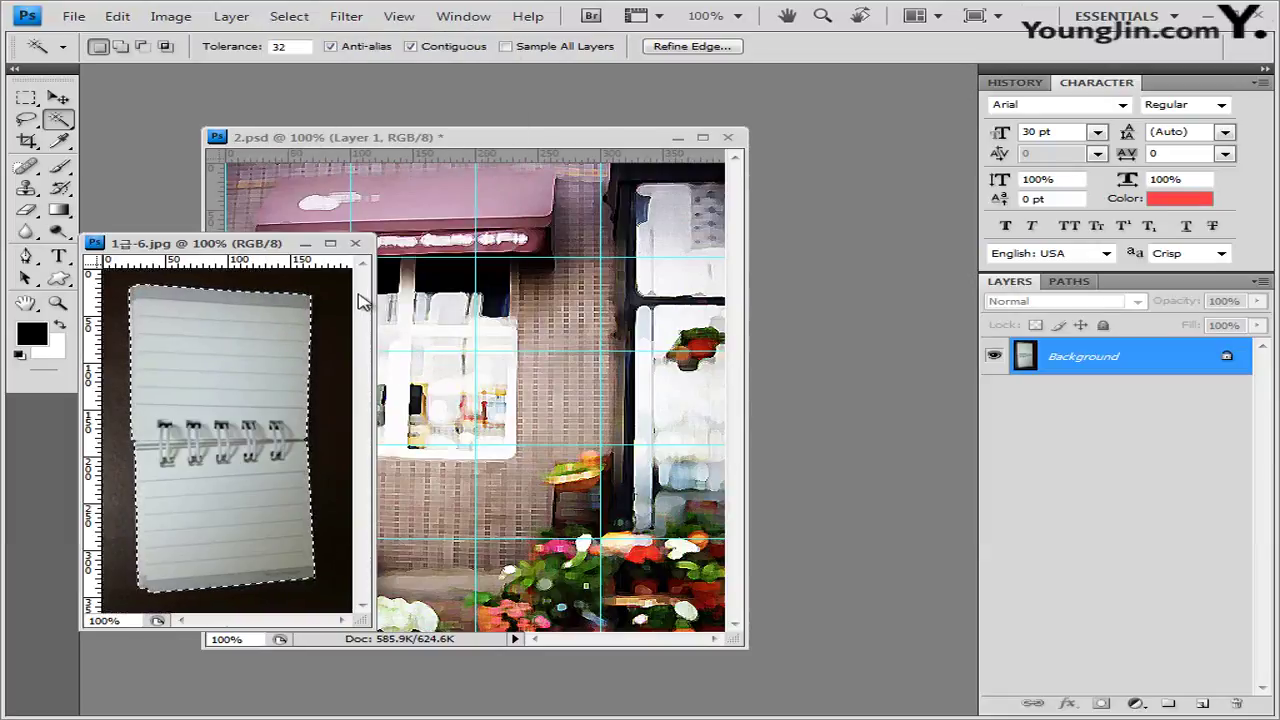
Paste the notebook into 2.psd and transform it to about 72% width, 70% height and -72.4° rotation, placed just below the shop window.
left_click(357, 244)
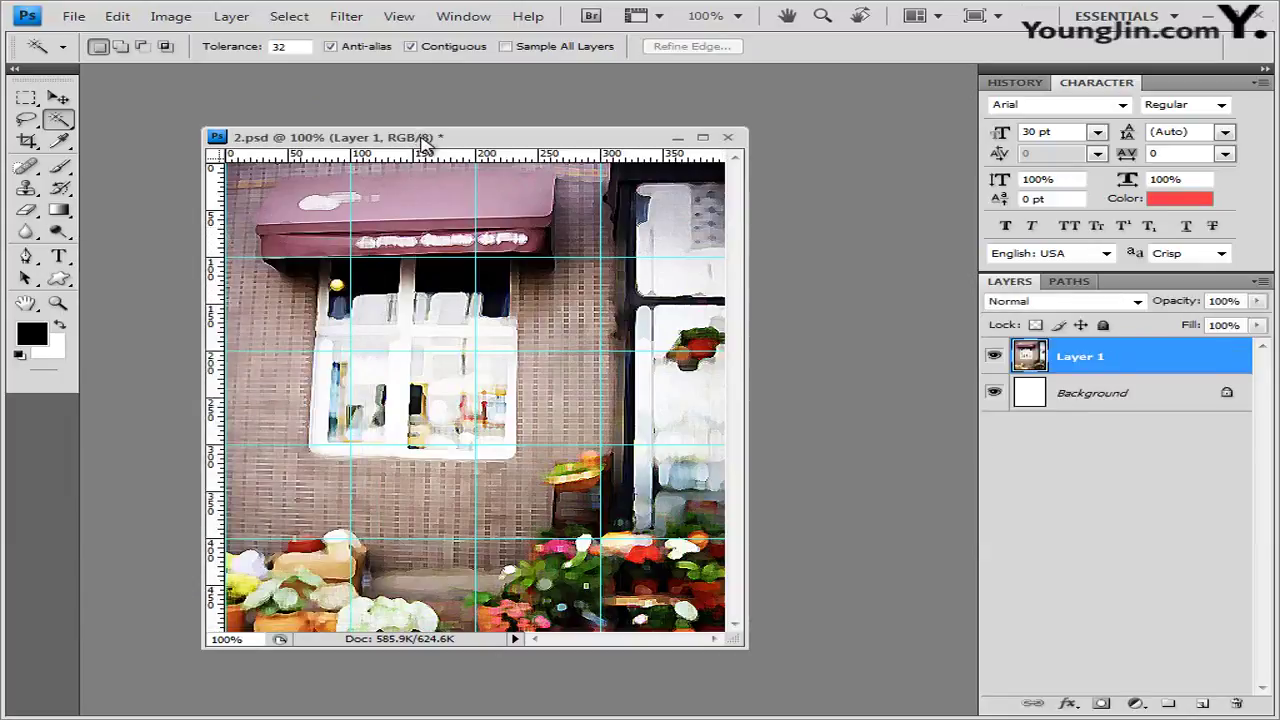
key("ctrl+v")
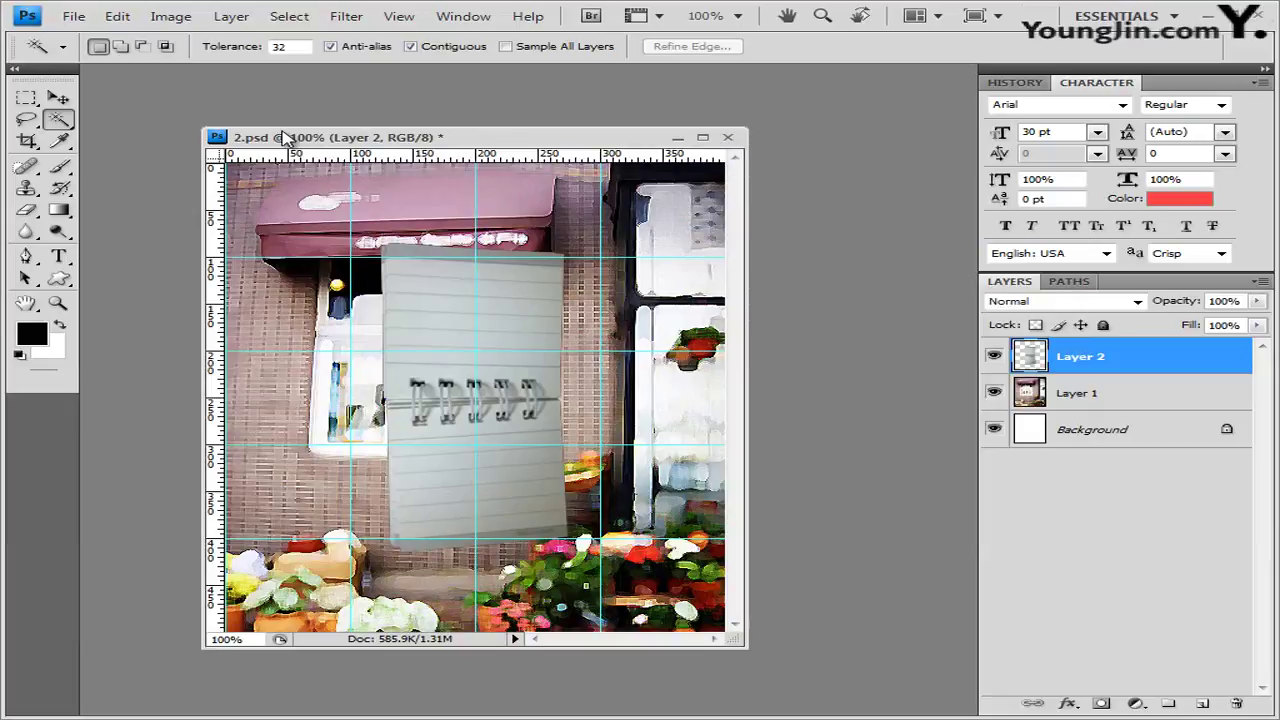
key("ctrl+t")
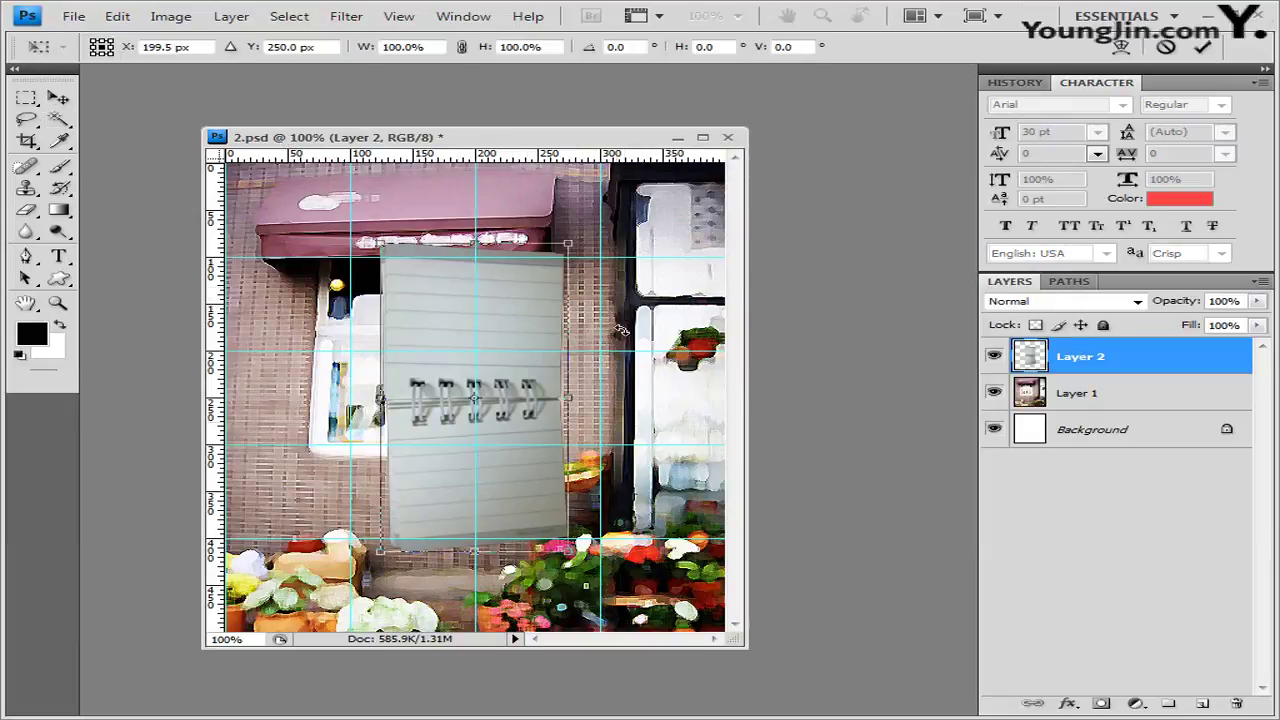
left_click_drag(568, 218, 358, 246)
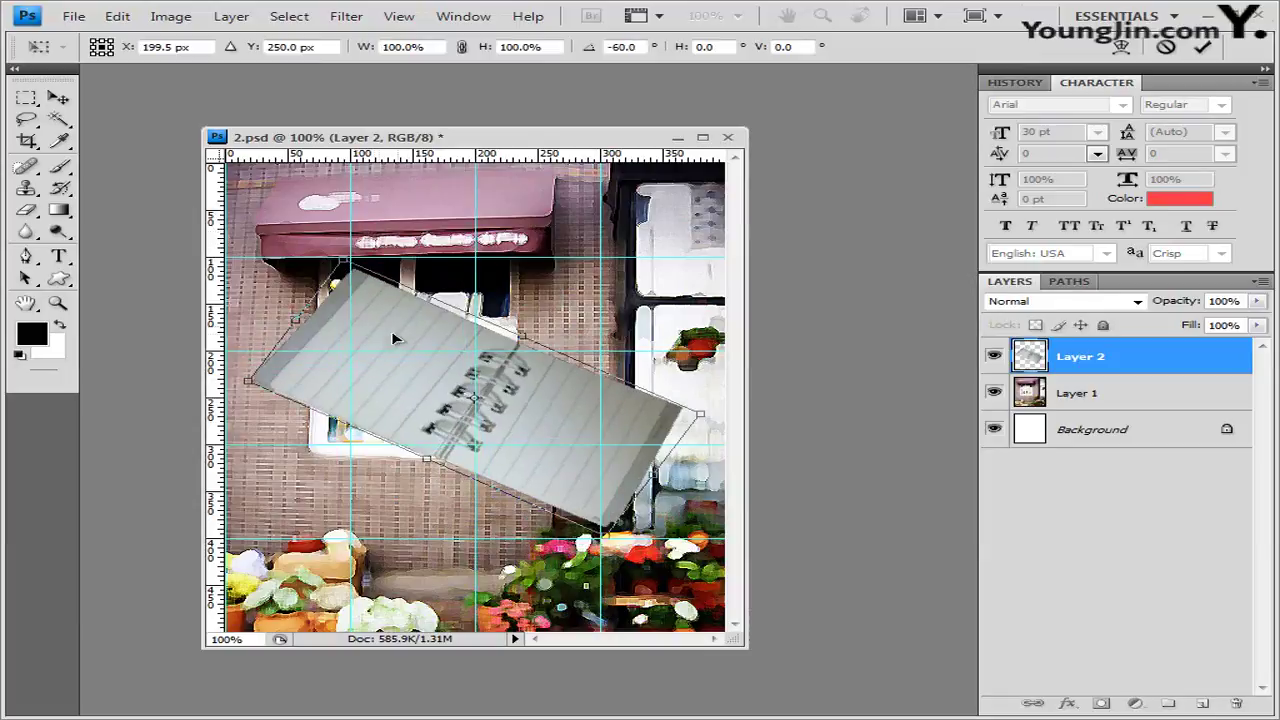
left_click_drag(295, 321, 367, 357)
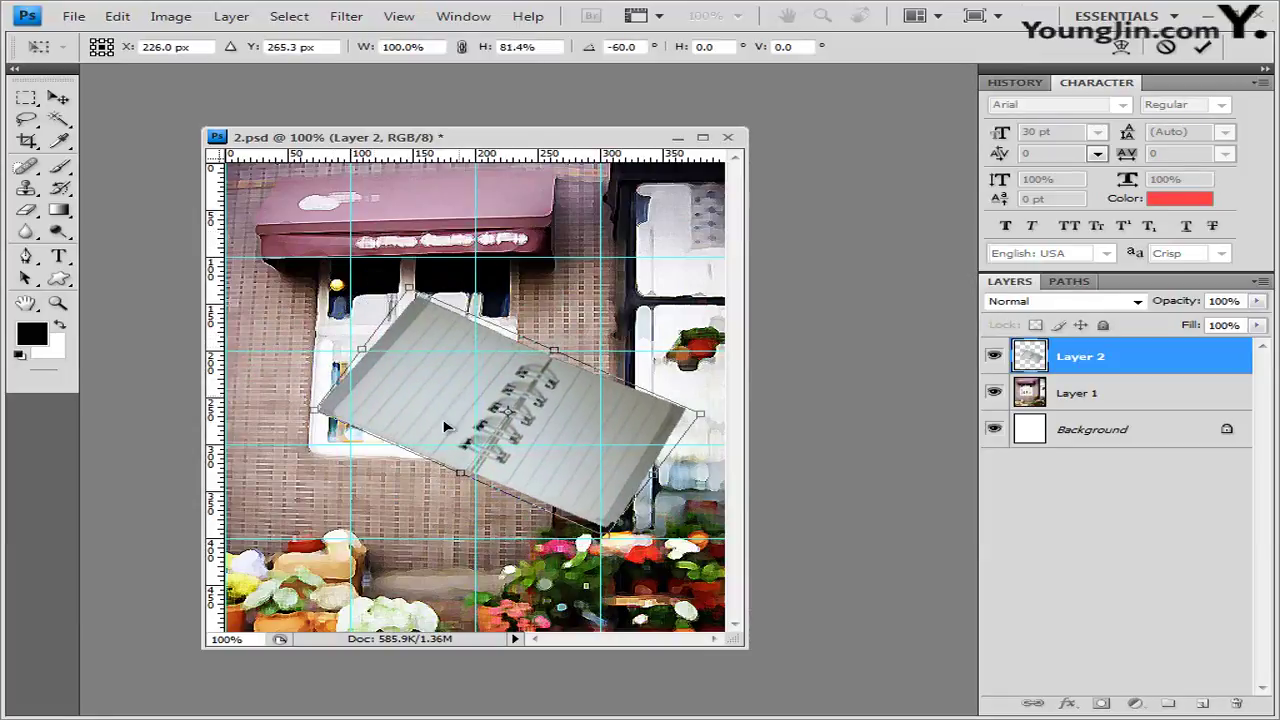
left_click_drag(446, 427, 393, 521)
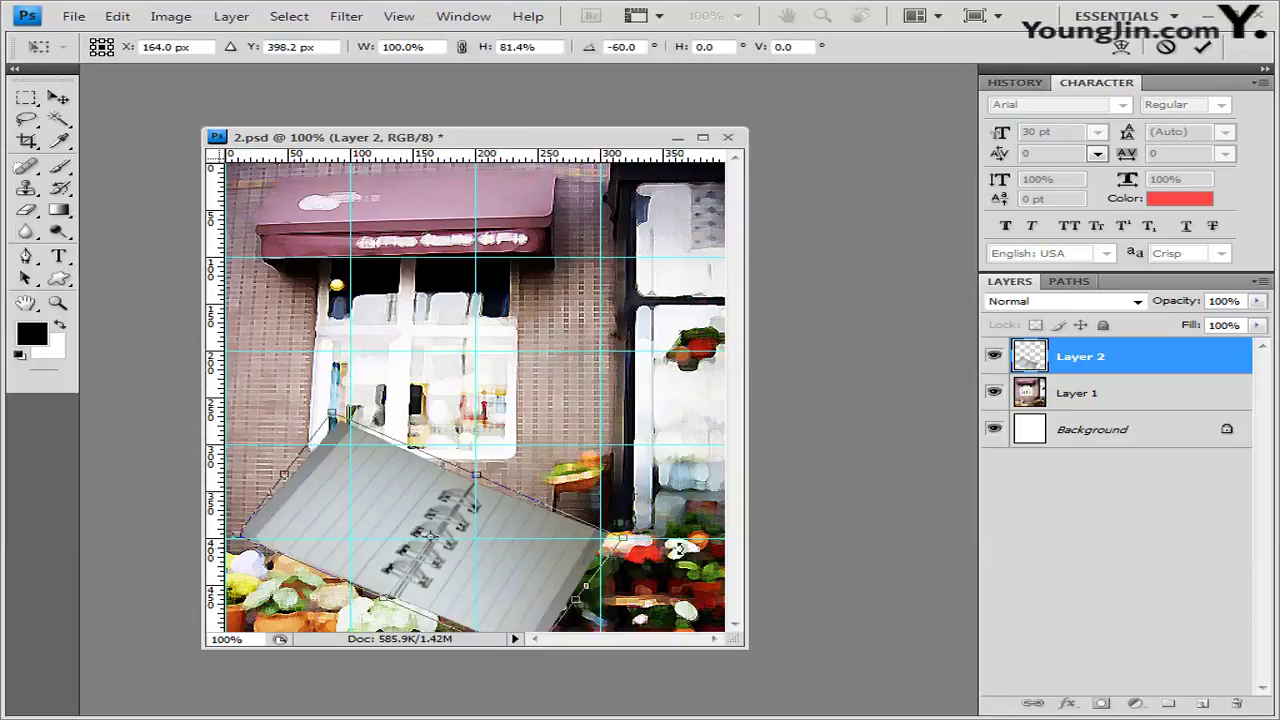
left_click_drag(678, 548, 676, 505)
mouse_move(534, 522)
left_mouse_down()
mouse_move(534, 496)
mouse_move(538, 514)
left_mouse_up()
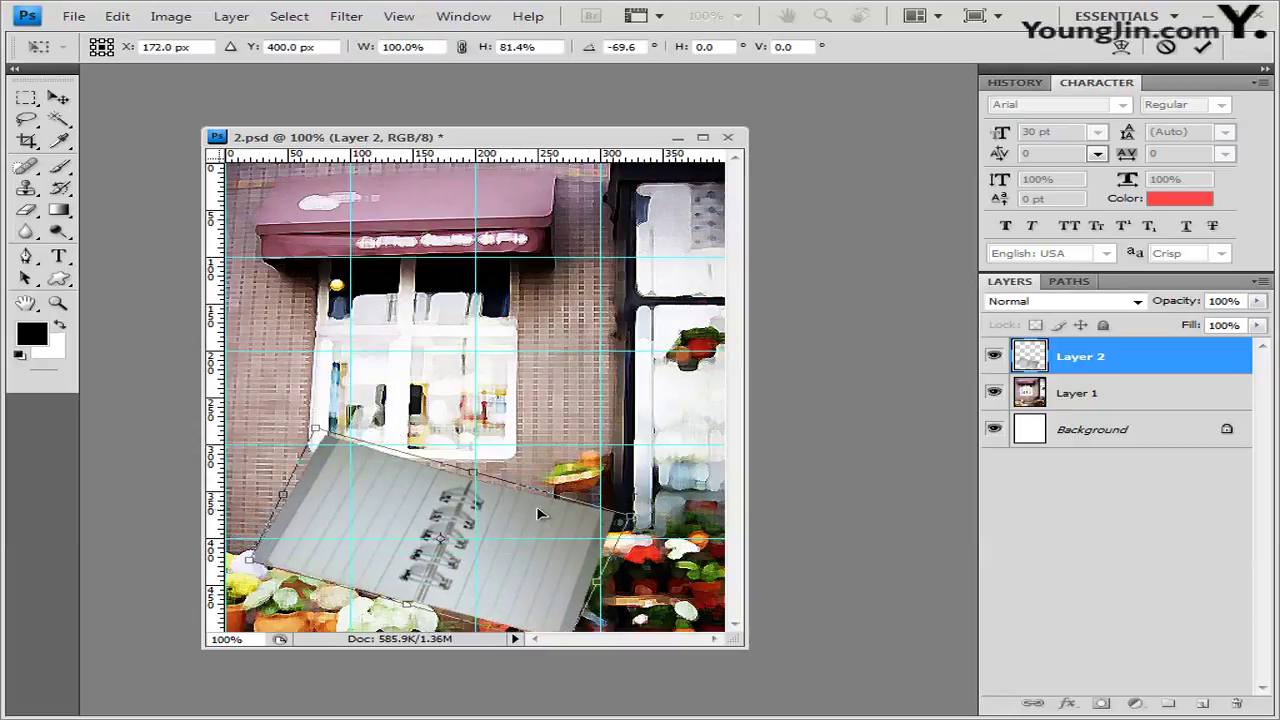
left_click_drag(632, 520, 578, 533)
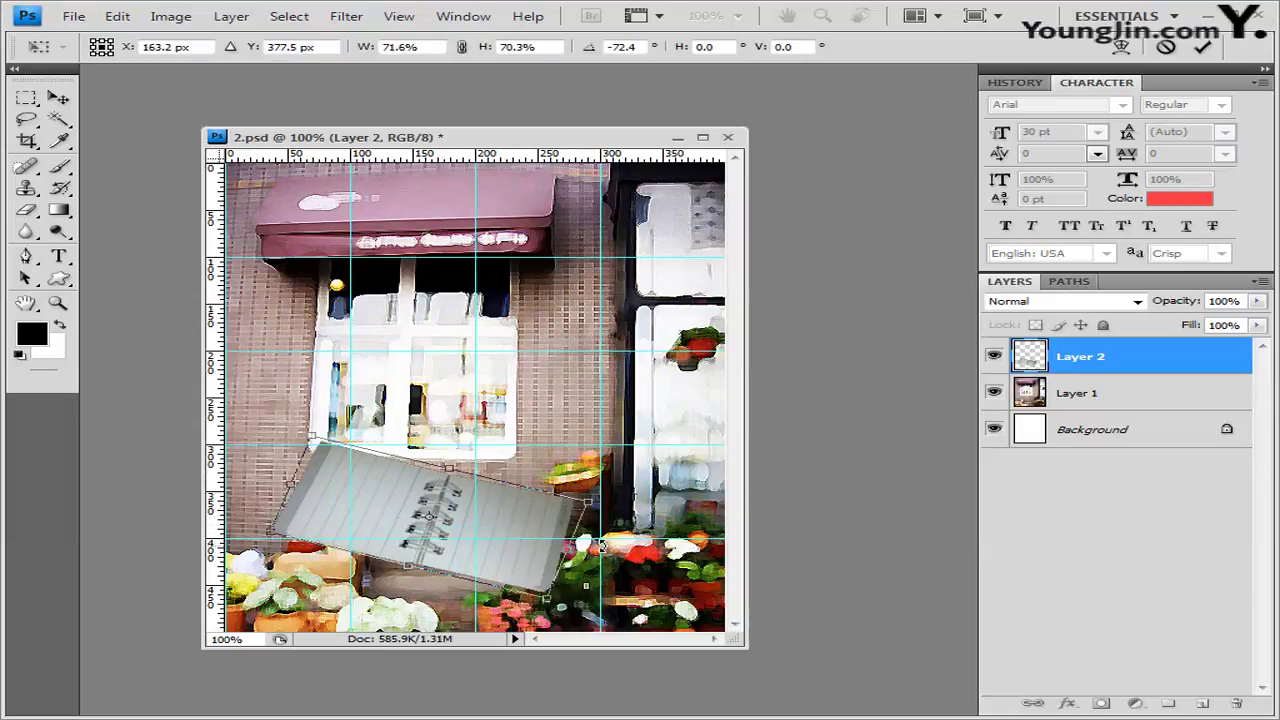
key("Return")
Accept the notebook's transform, add a Drop Shadow with default settings to its layer and collapse the layer's effects list.
key("w")
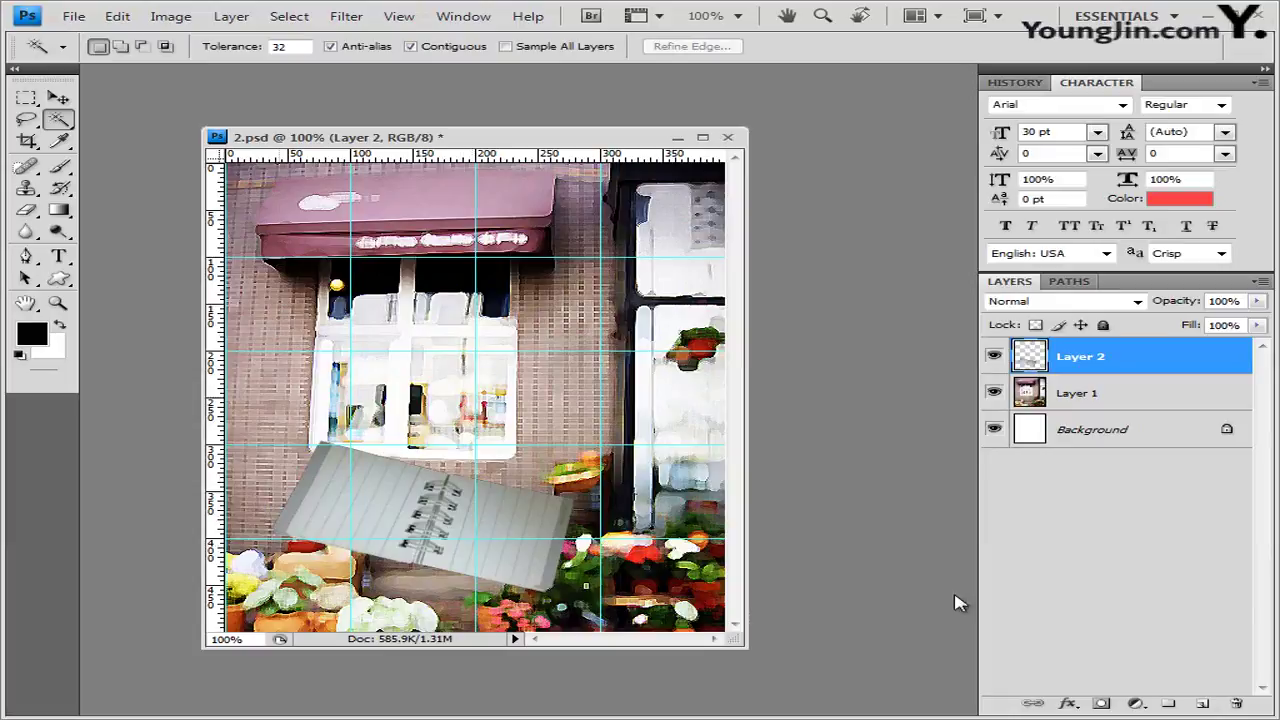
left_click(1067, 704)
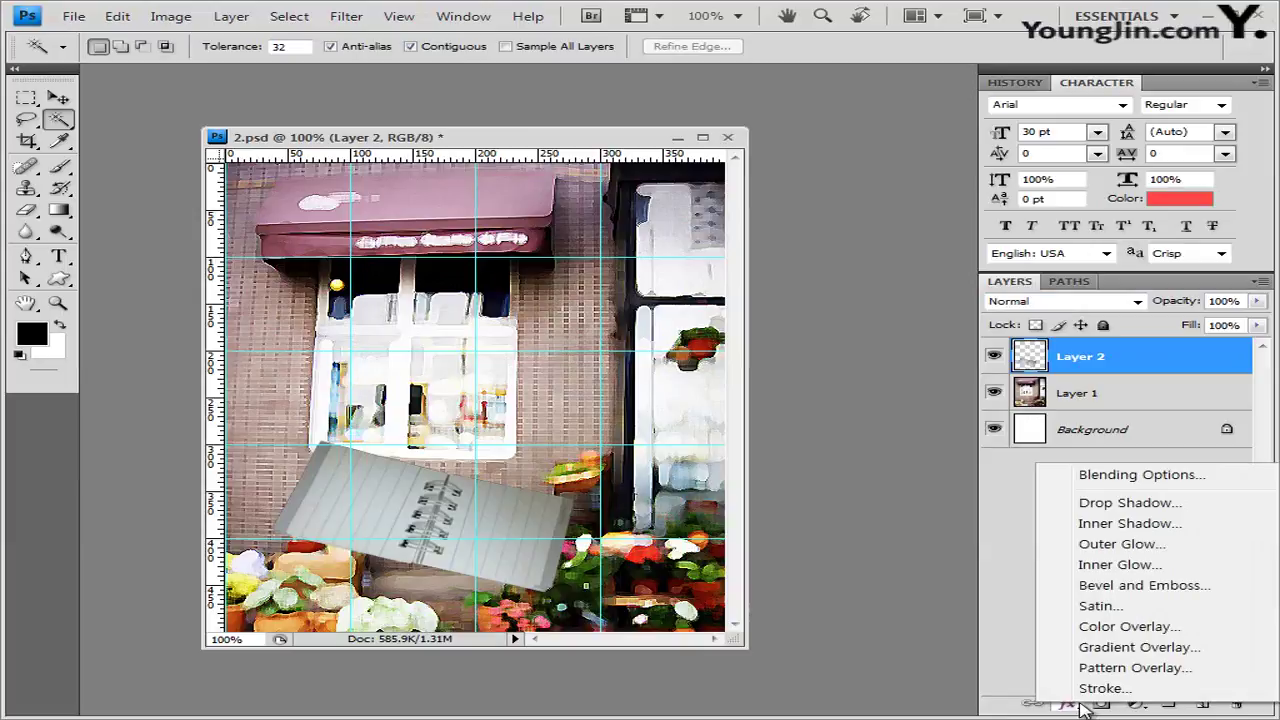
left_click(1147, 513)
left_click_drag(729, 302, 814, 242)
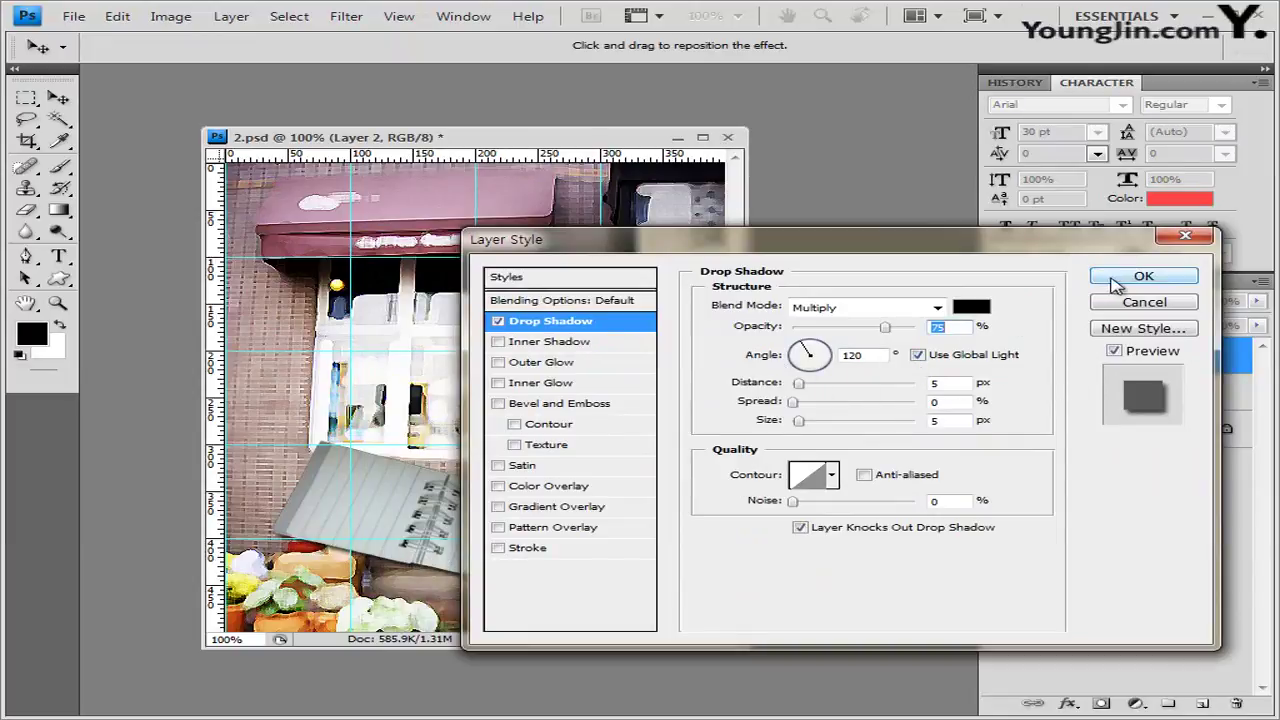
left_click(1172, 280)
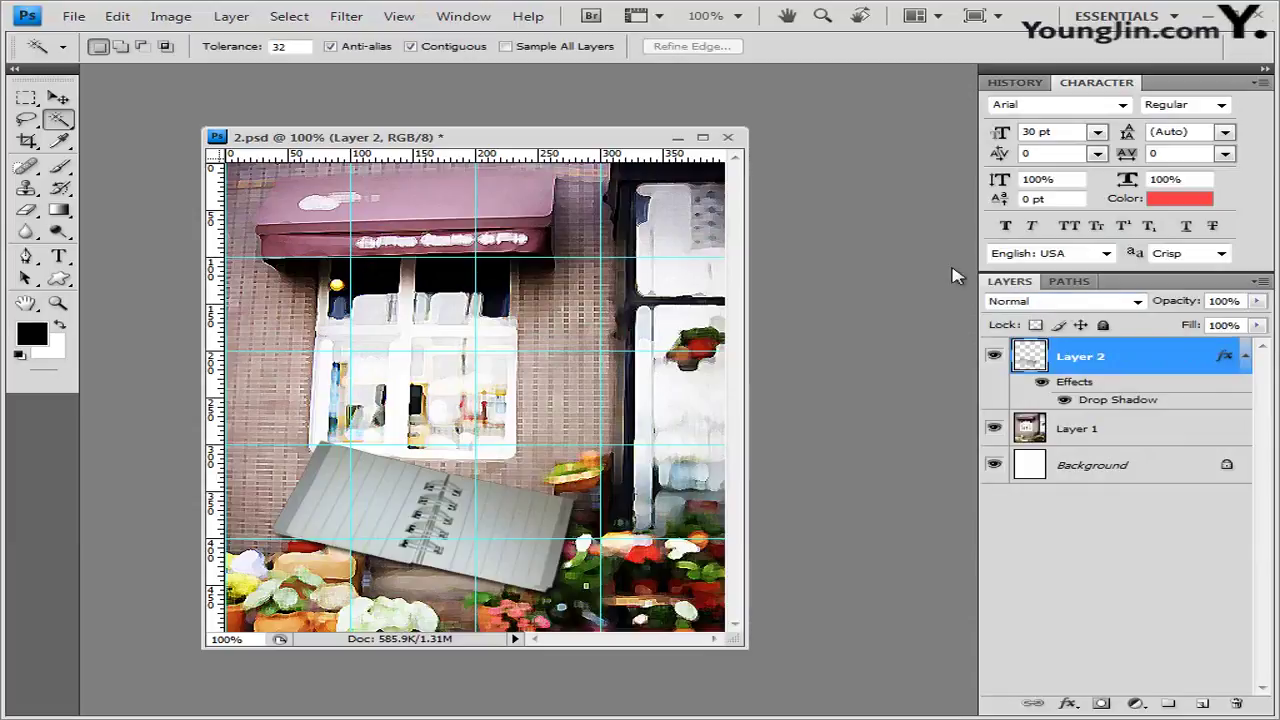
left_click(1245, 356)
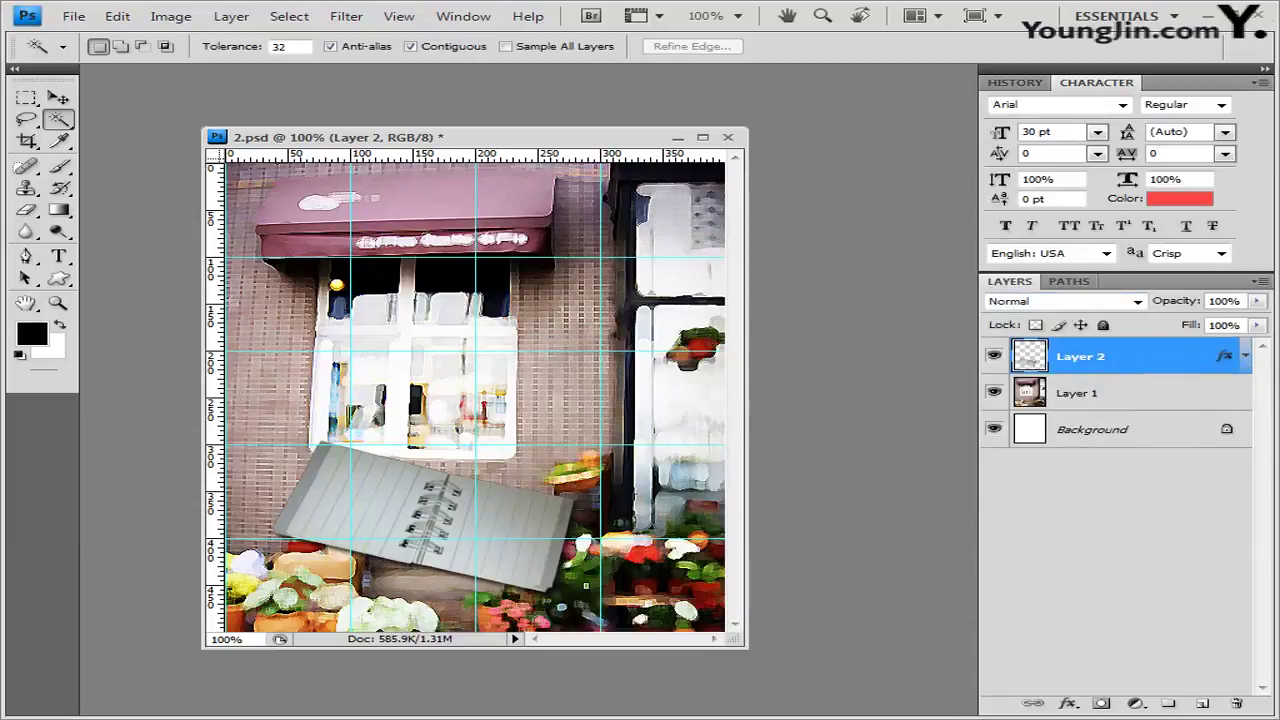
Open 1급-5.jpg in a floating window and select the road sign by picking its yellow background with the Magic Wand and inverting the selection.
key("alt+Tab")
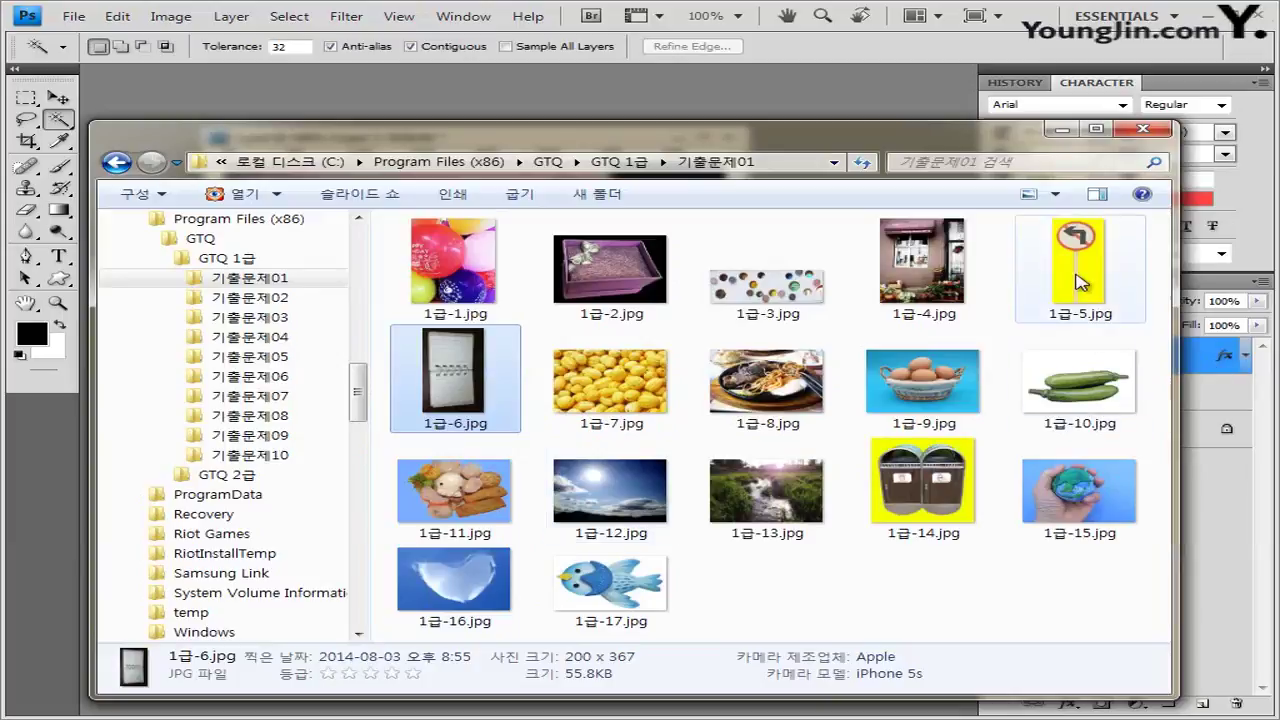
left_click_drag(1075, 275, 170, 88)
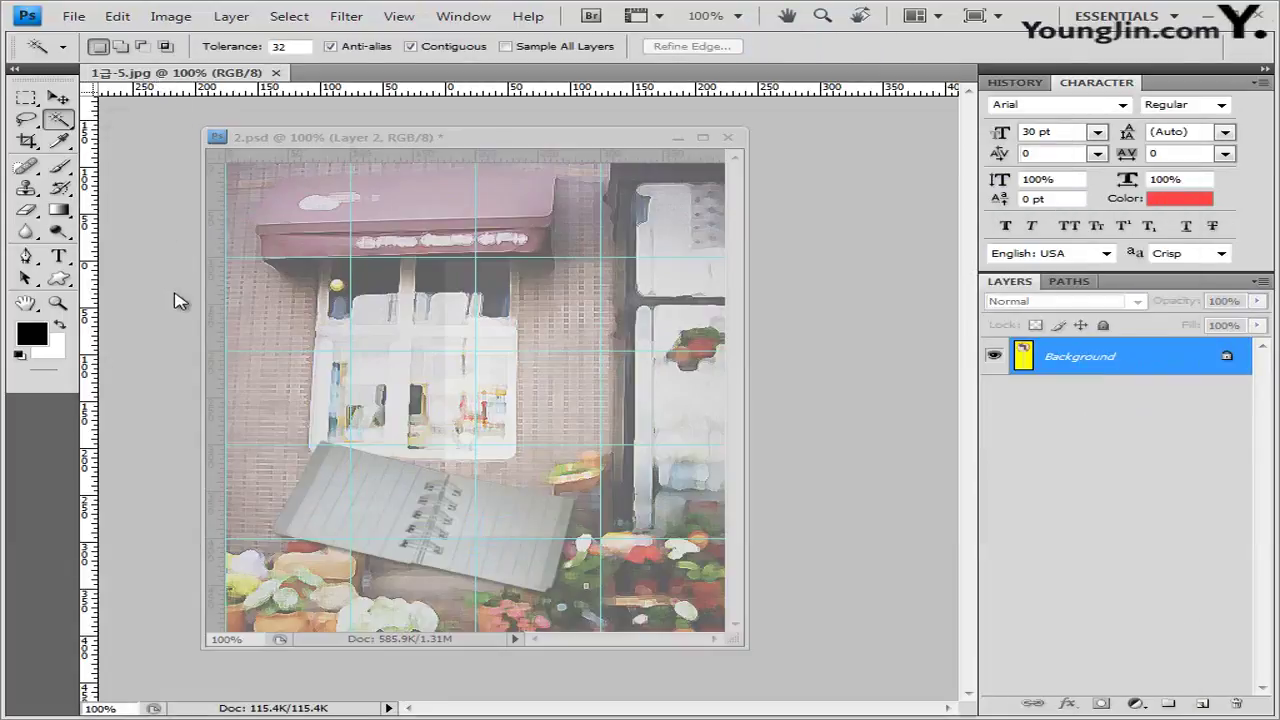
left_click_drag(155, 72, 252, 200)
key("ctrl+d")
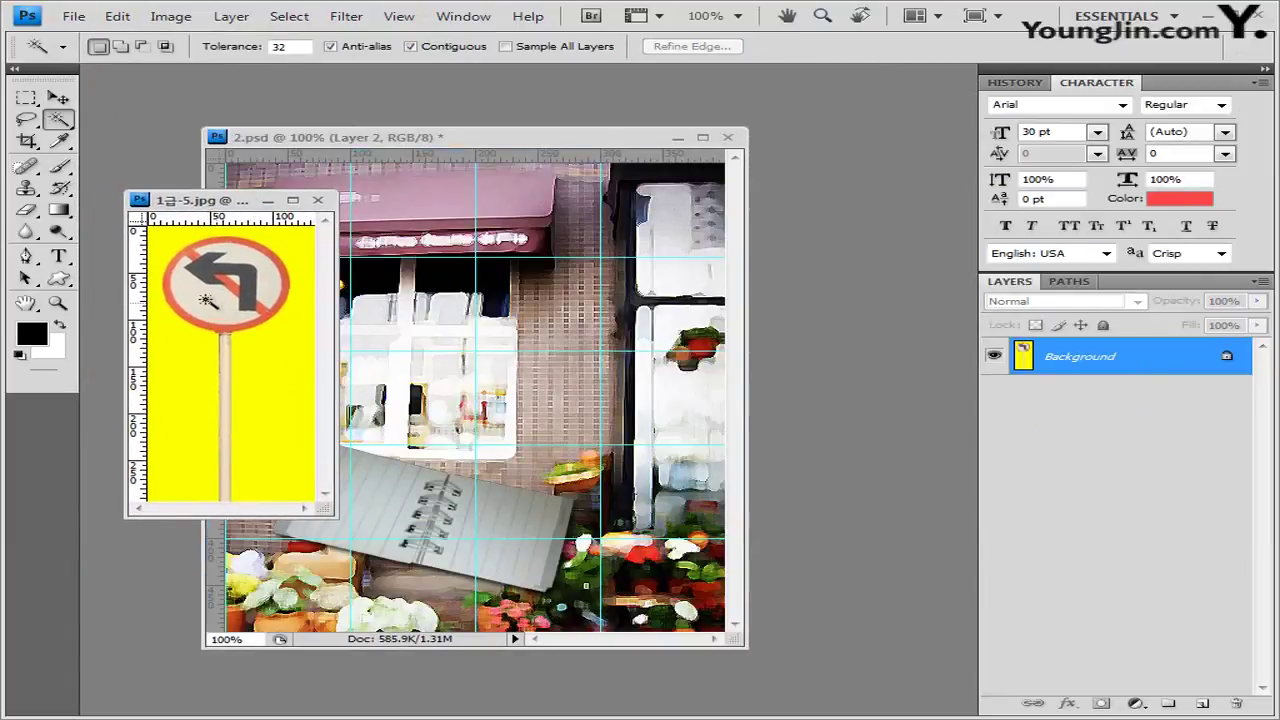
left_click(167, 243)
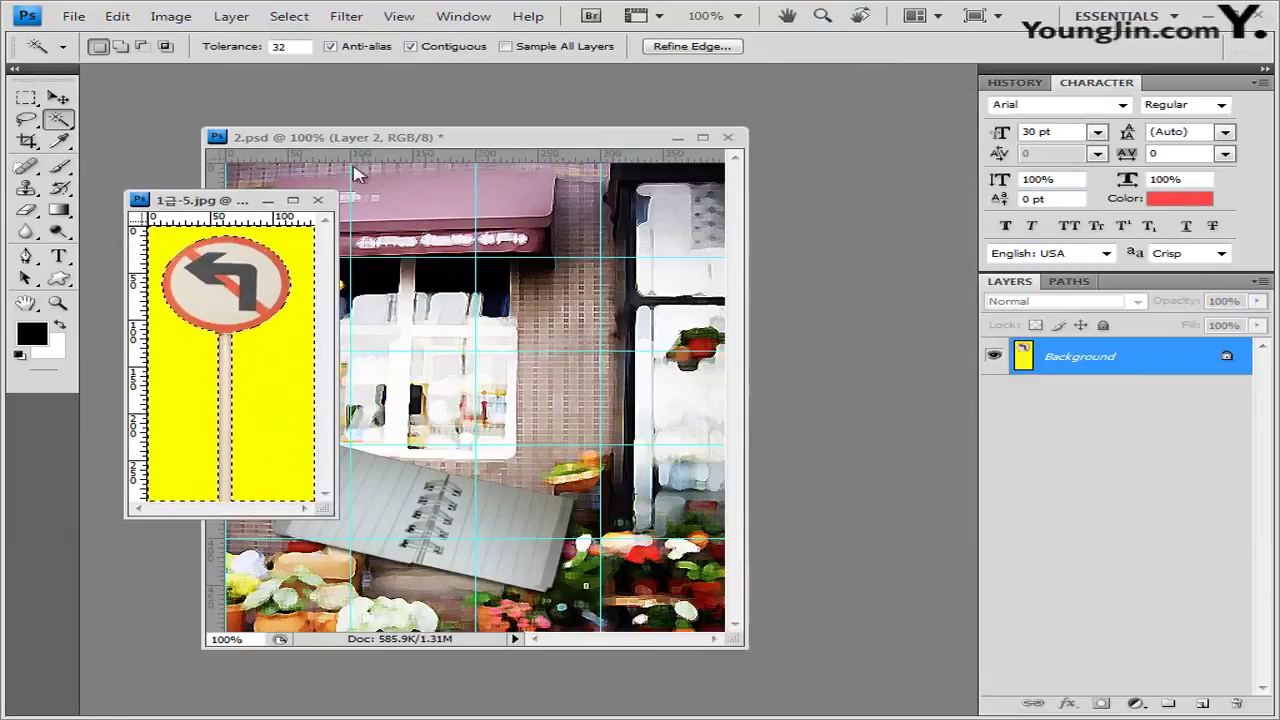
left_click(295, 18)
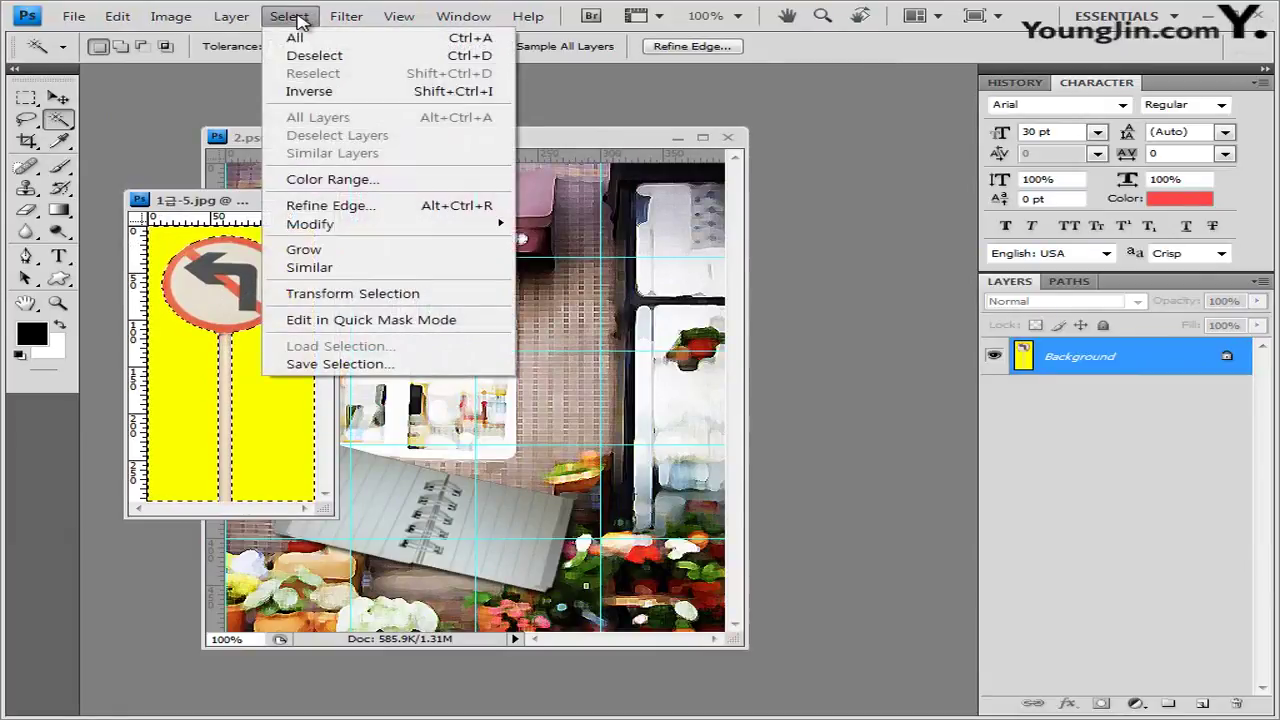
left_click(311, 93)
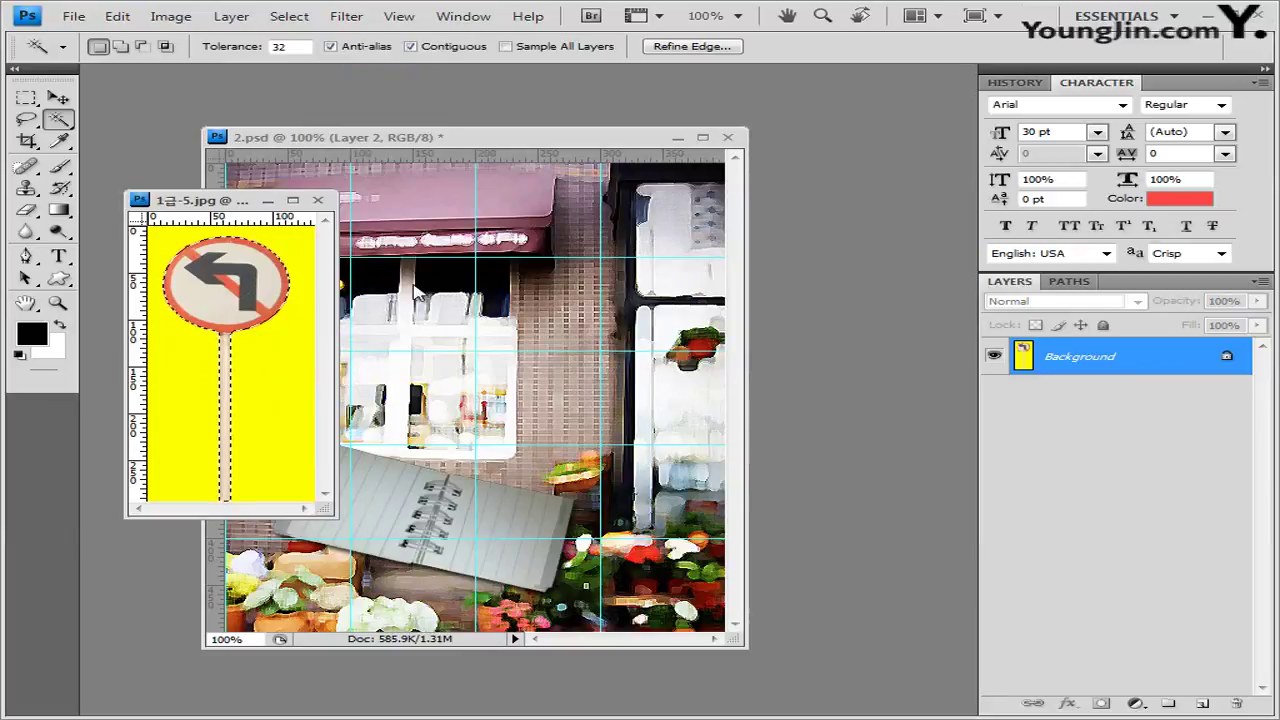
Close 1급-5.jpg without saving, paste the road sign into 2.psd and move it beside the notebook with its pole running past the canvas bottom.
left_click(318, 200)
left_click(648, 297)
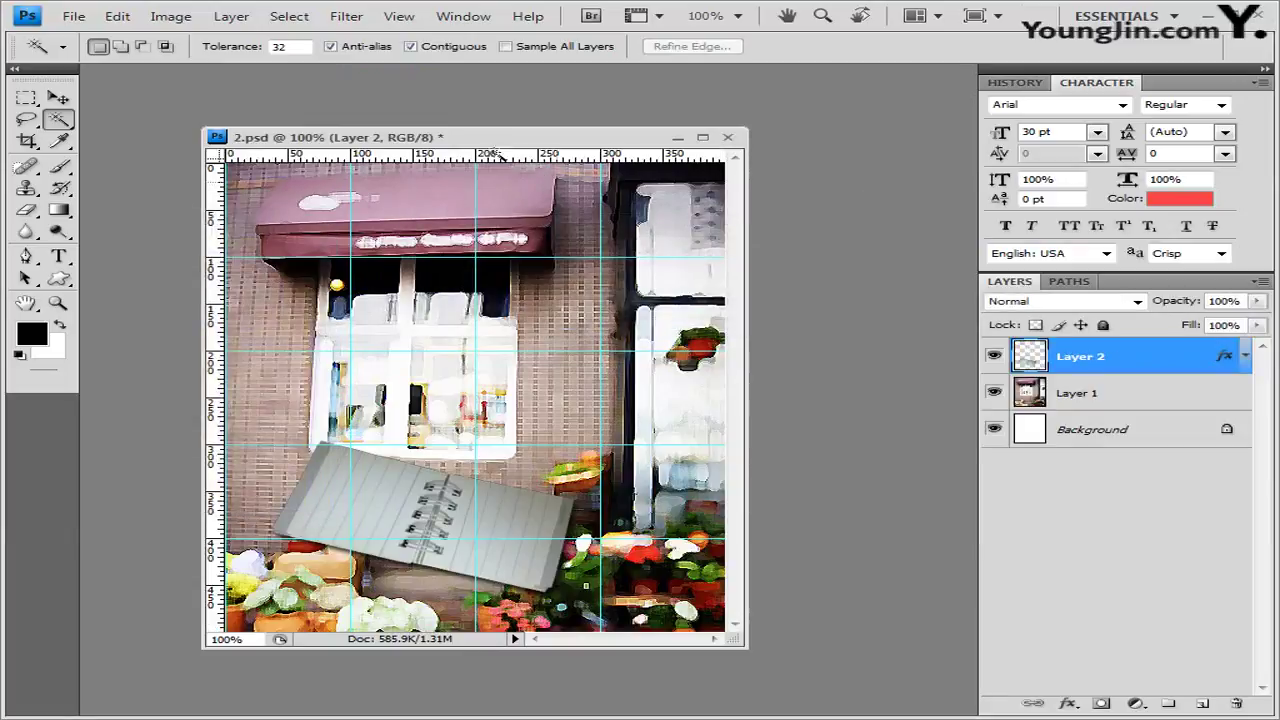
key("ctrl+v")
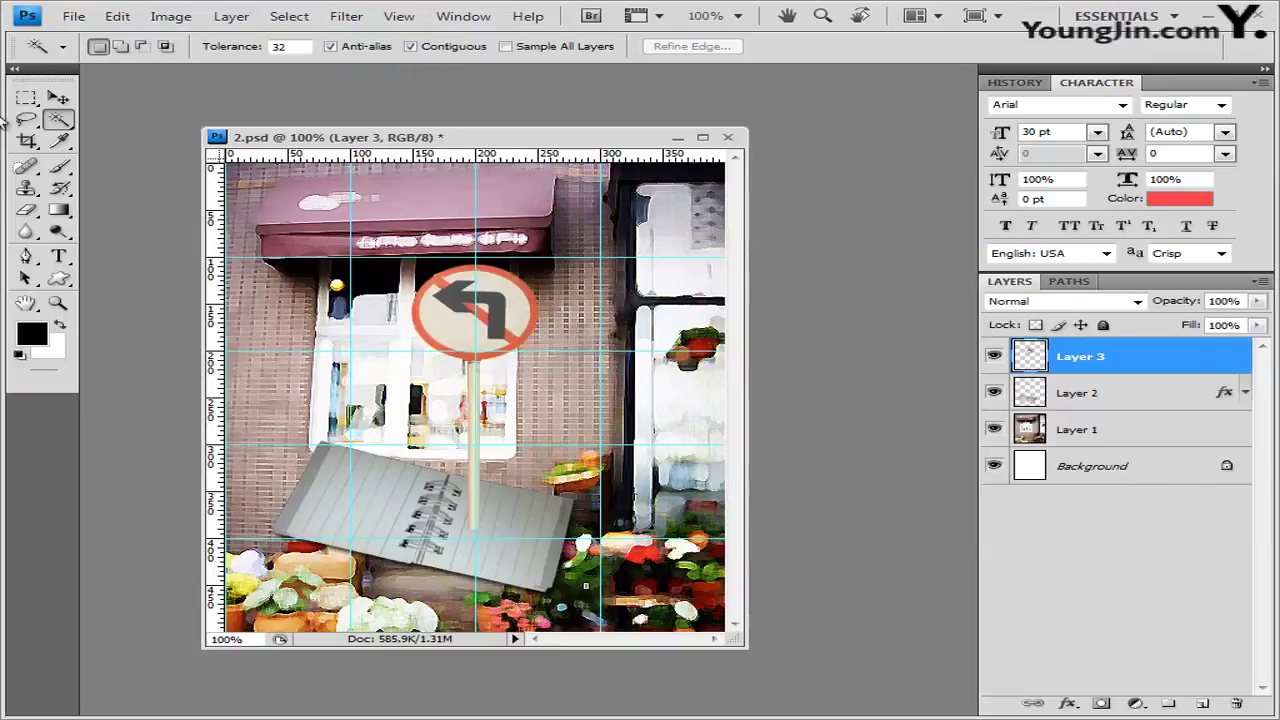
left_click(58, 99)
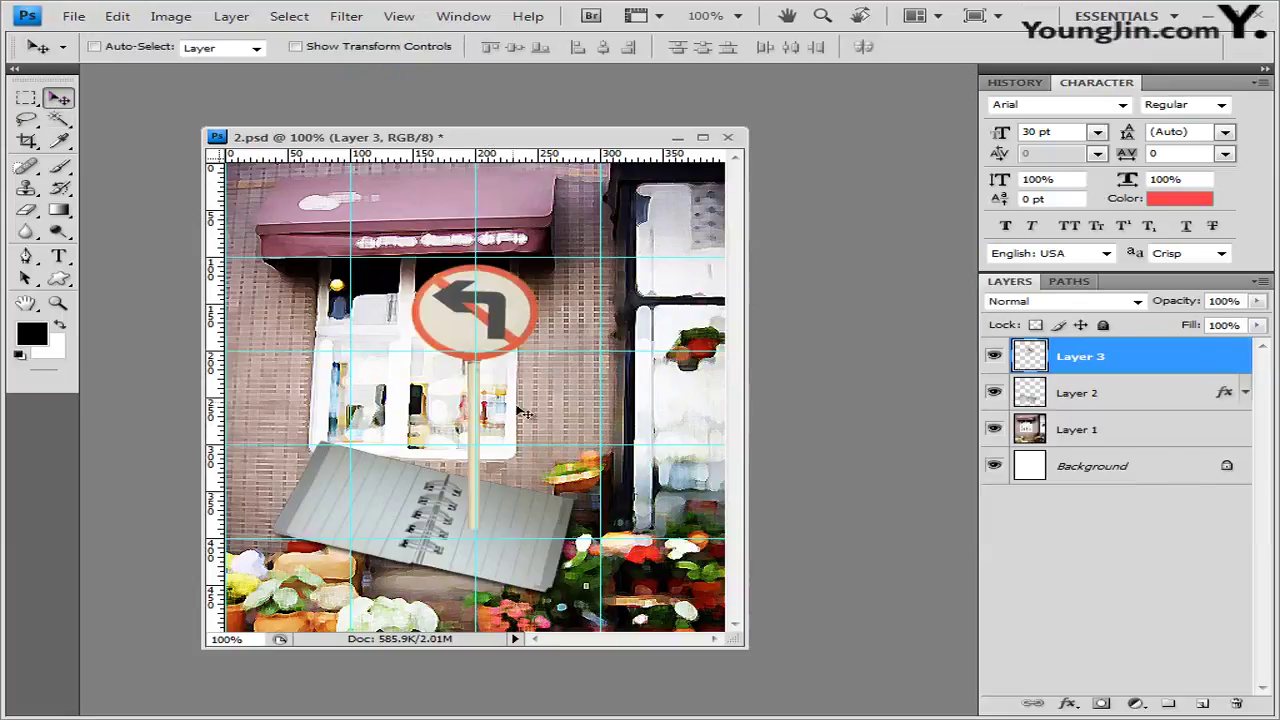
left_click_drag(517, 320, 648, 416)
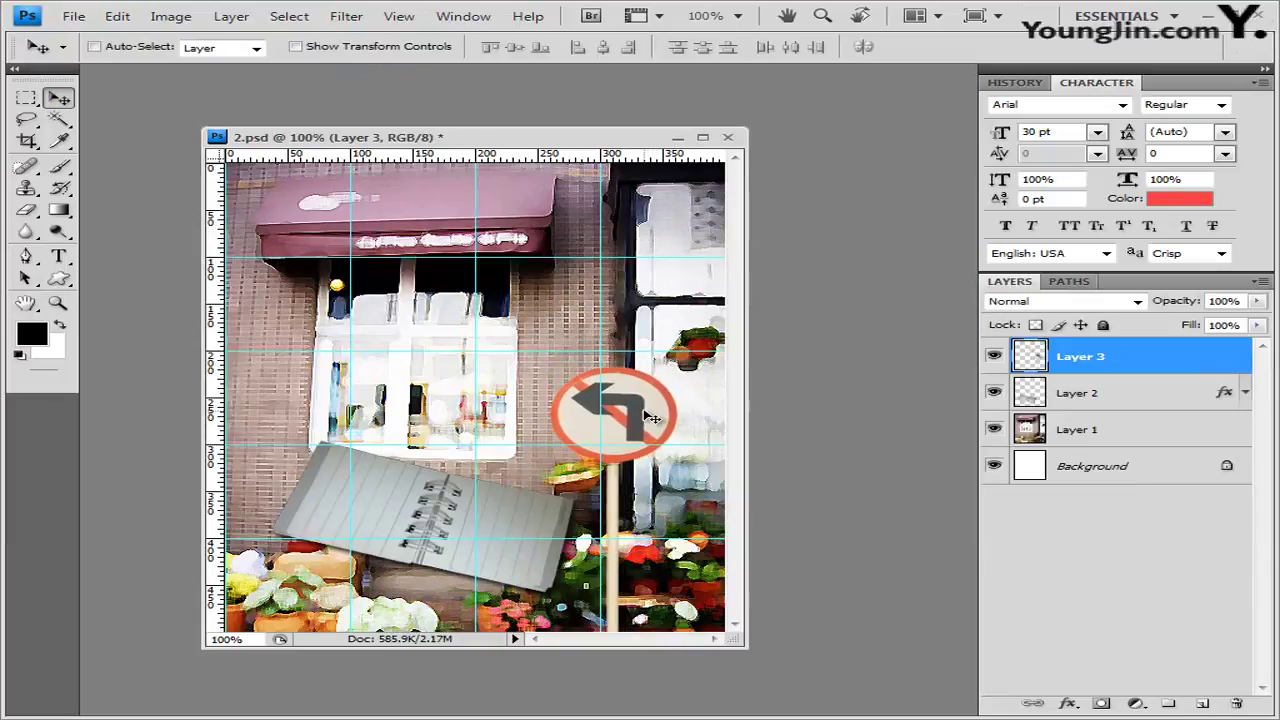
key("shift+Right")
key("shift+Right")
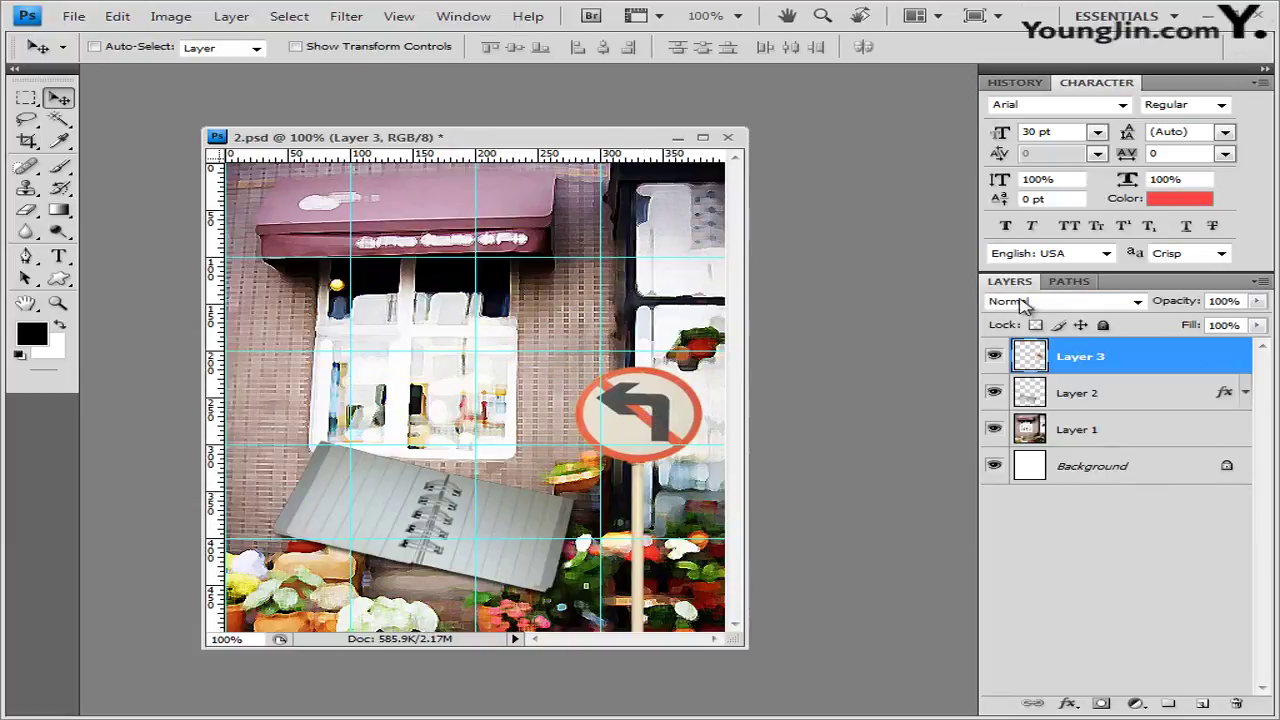
Add a Hue/Saturation adjustment layer above the road sign with Hue +40, Saturation +50 and Colorize off.
left_click(1136, 704)
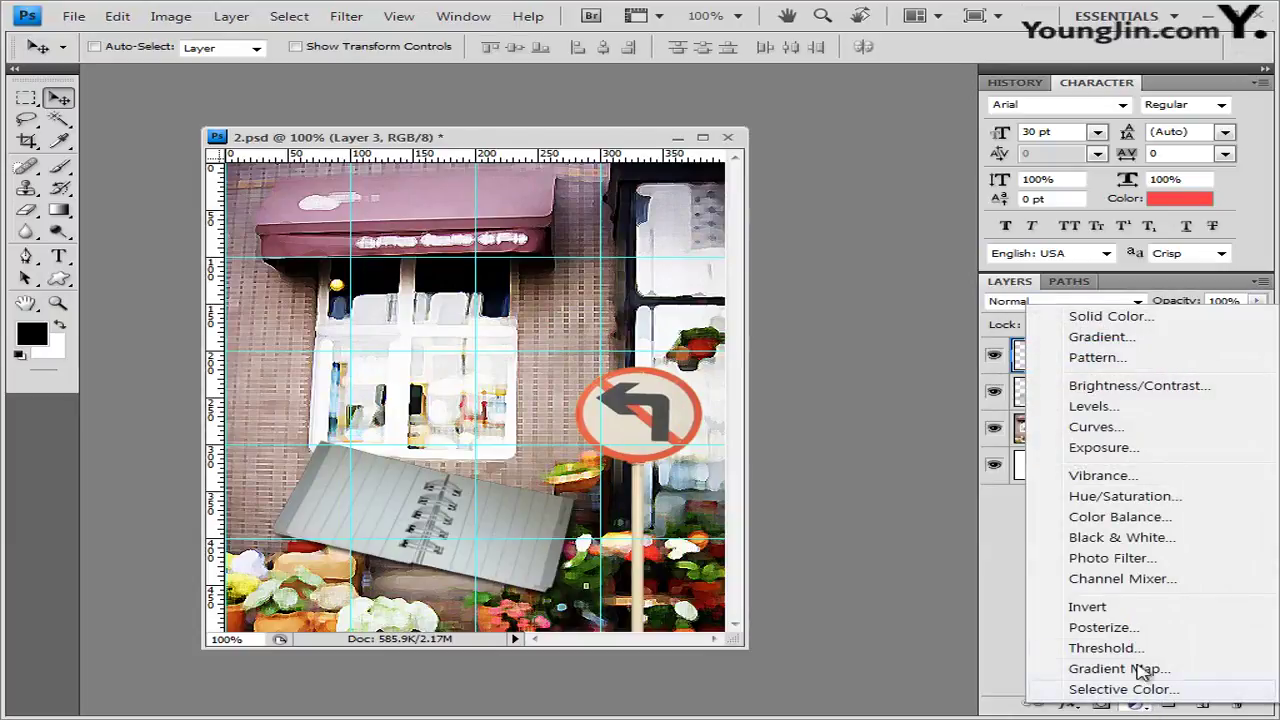
left_click(1125, 497)
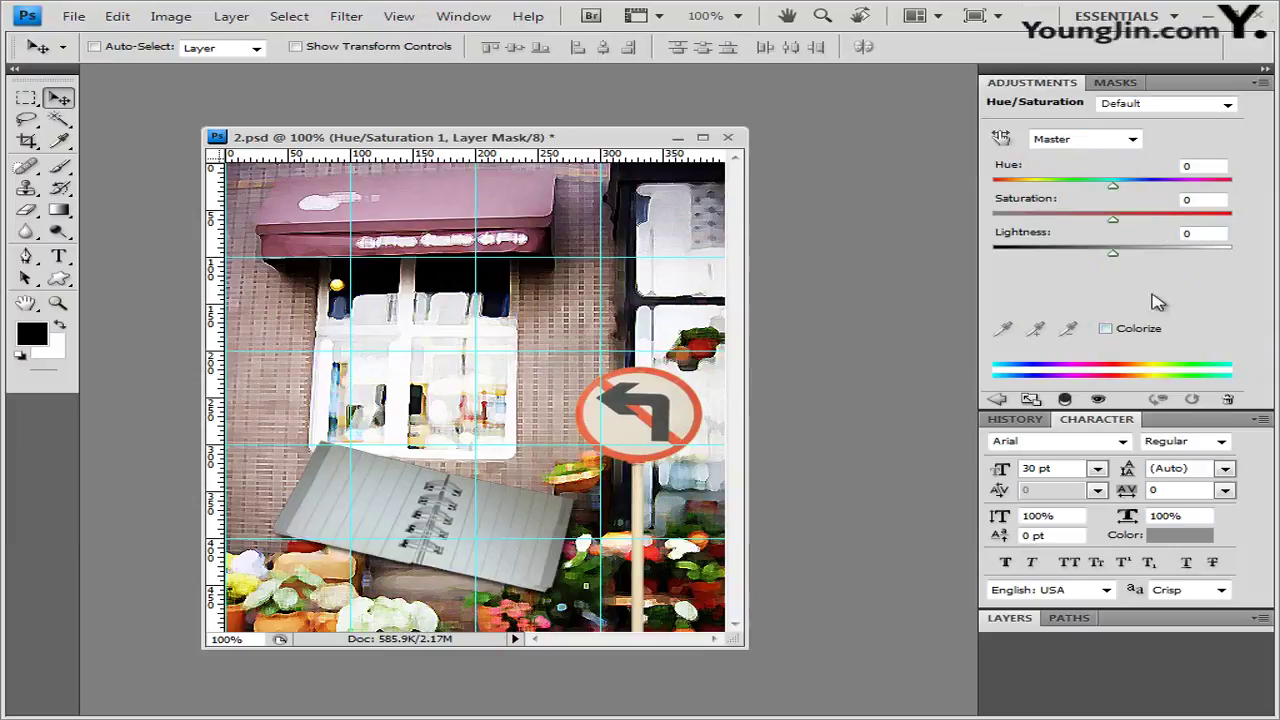
left_click(1105, 328)
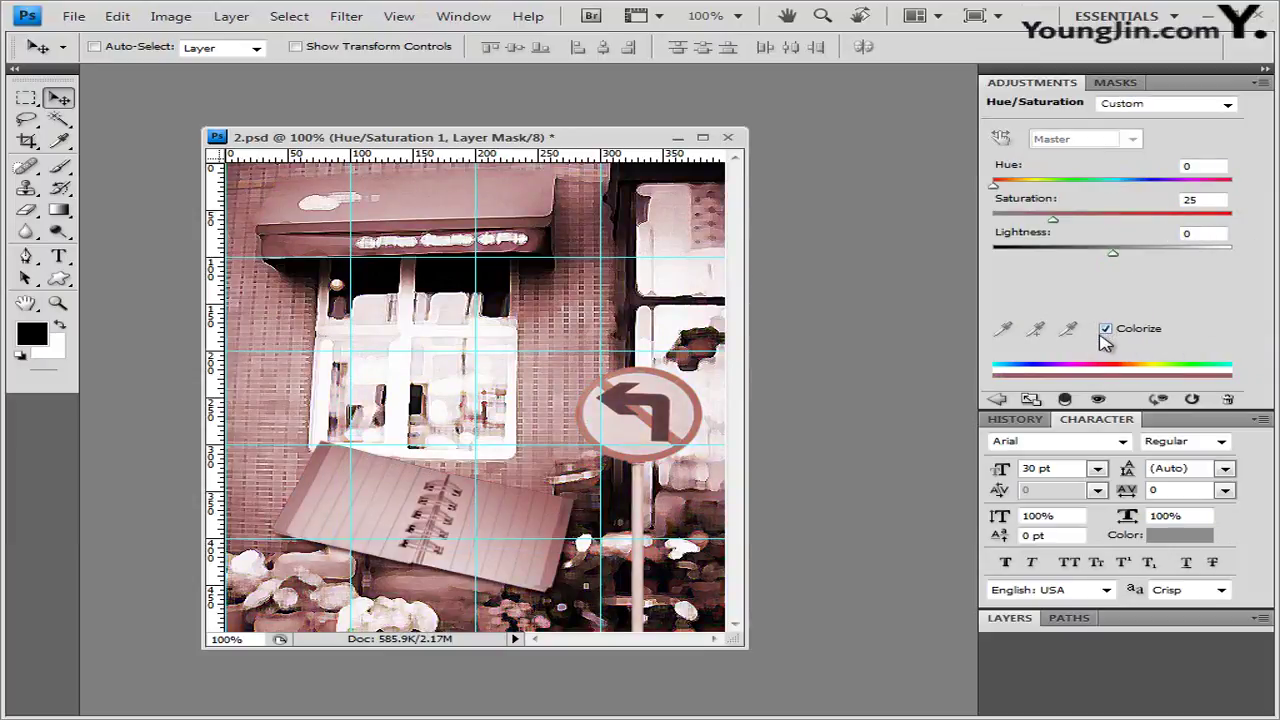
left_click(1105, 329)
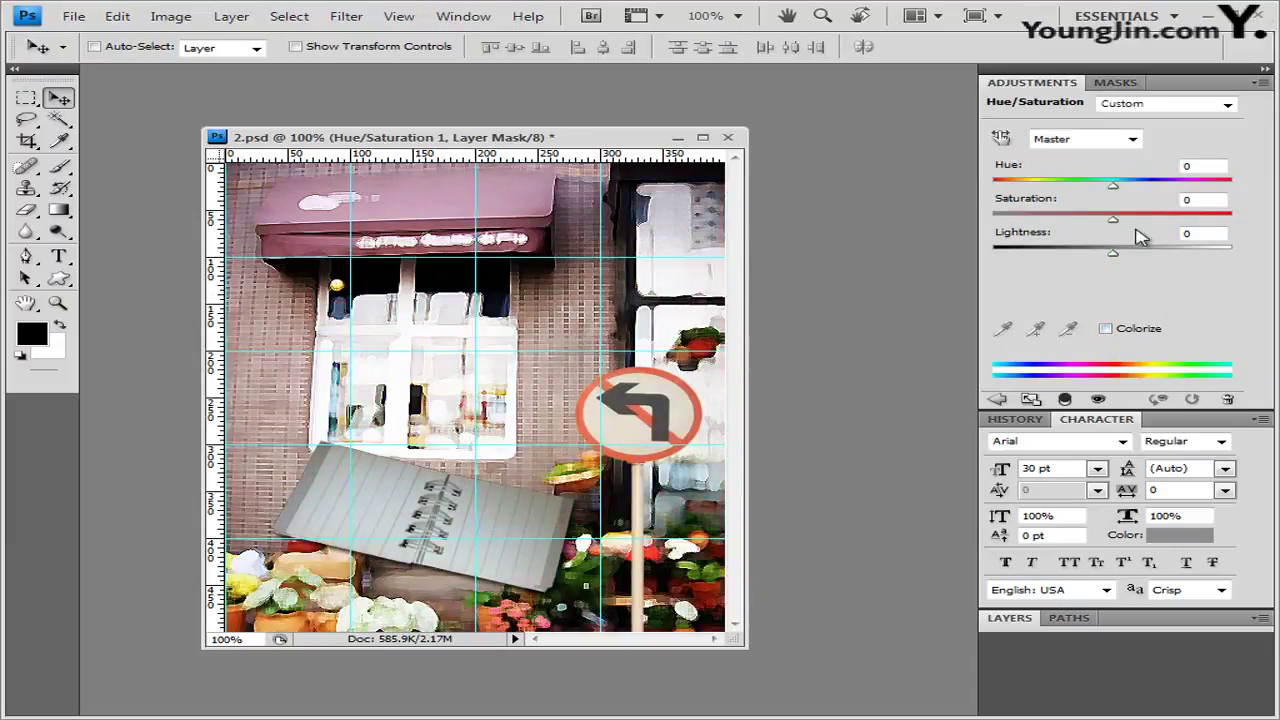
left_click_drag(1116, 192, 1141, 204)
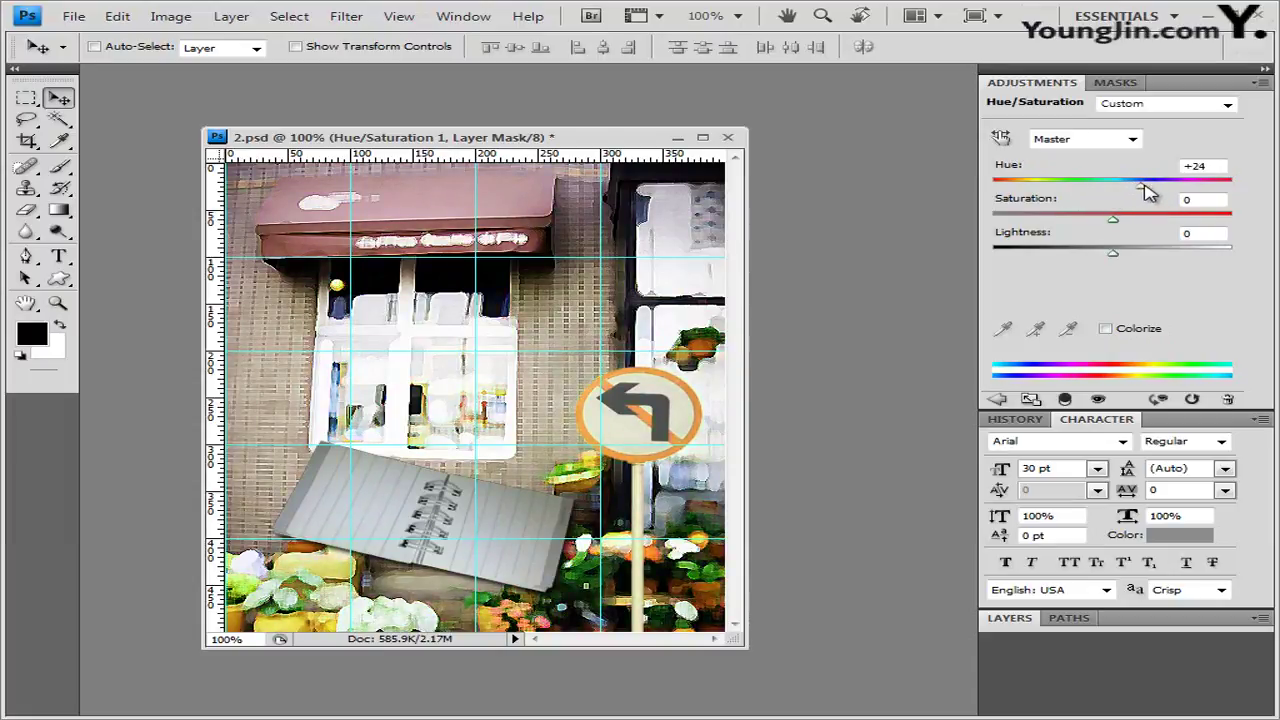
left_click_drag(1147, 192, 1159, 193)
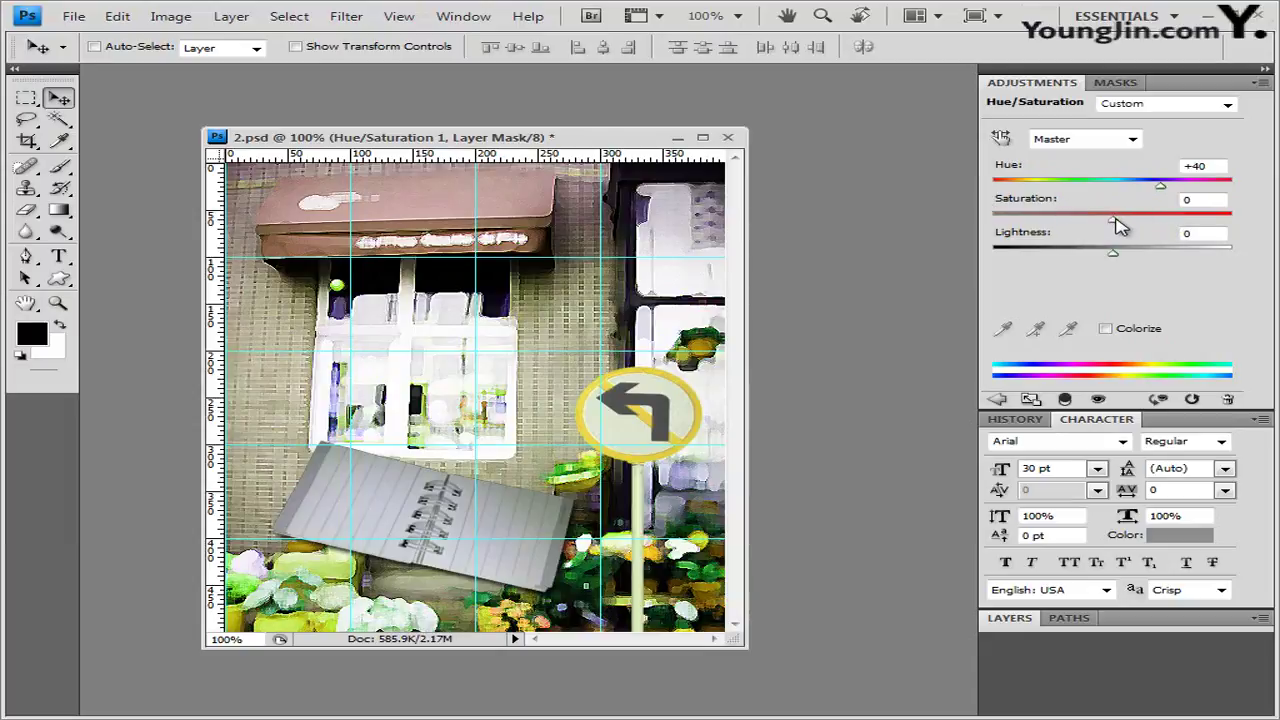
left_click_drag(1120, 228, 1170, 225)
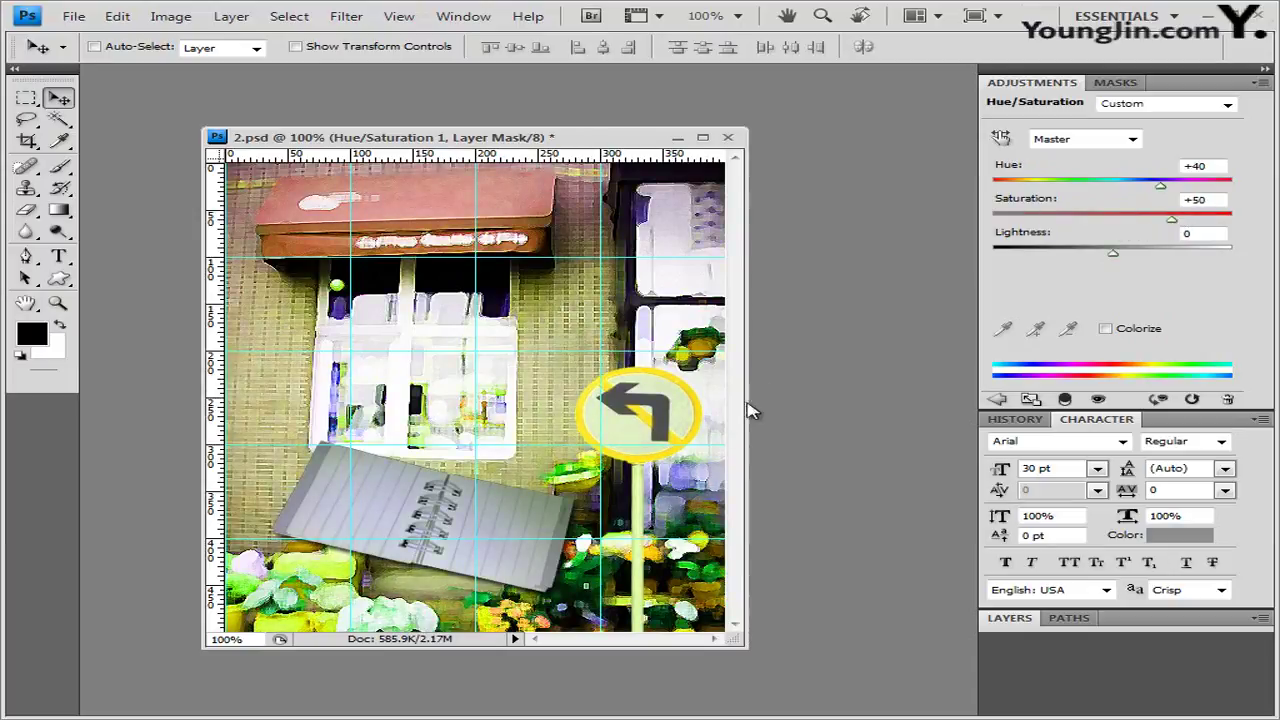
Put the adjustment settings away and clip the Hue/Saturation layer to the road sign layer.
left_click(1265, 83)
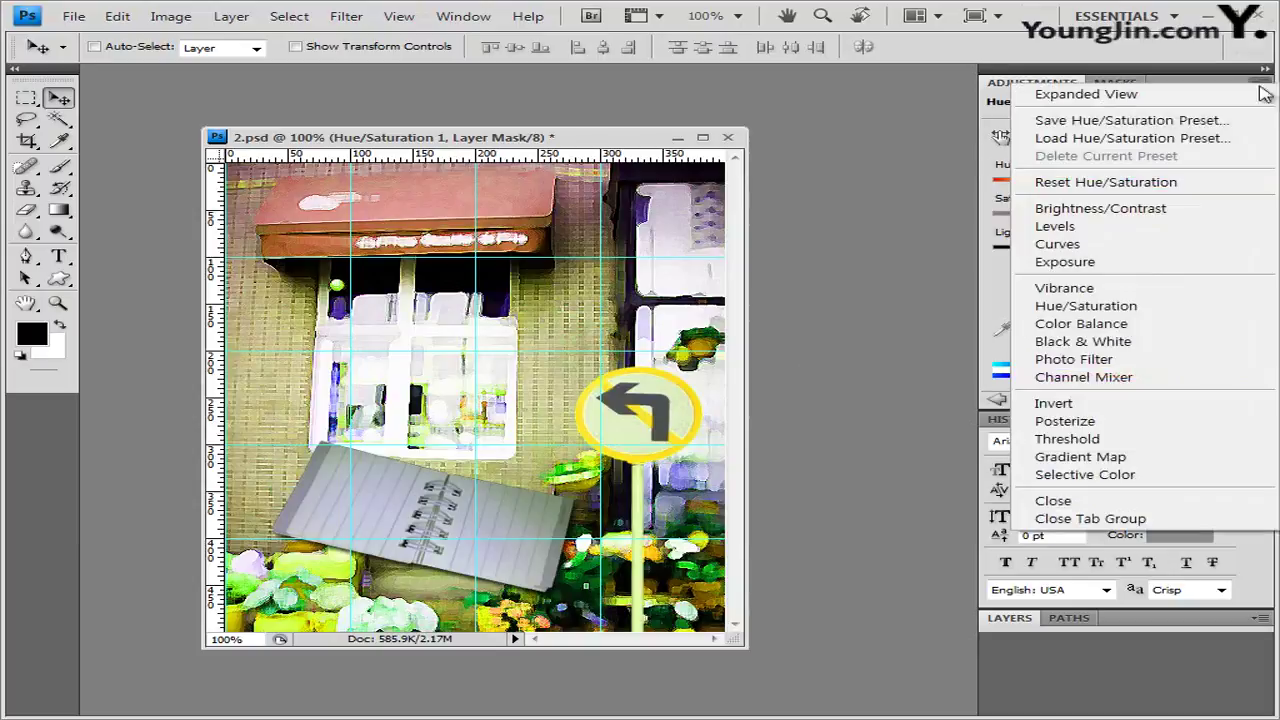
left_click(1140, 520)
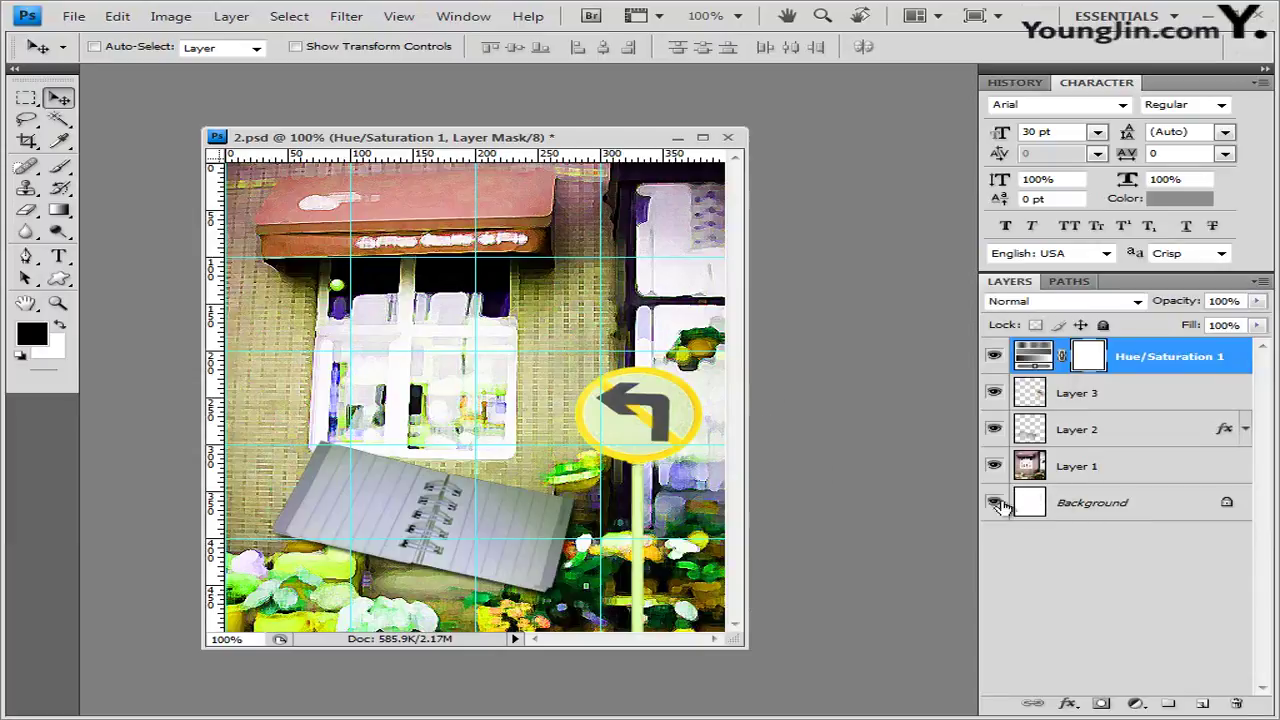
left_click(1174, 374, "alt")
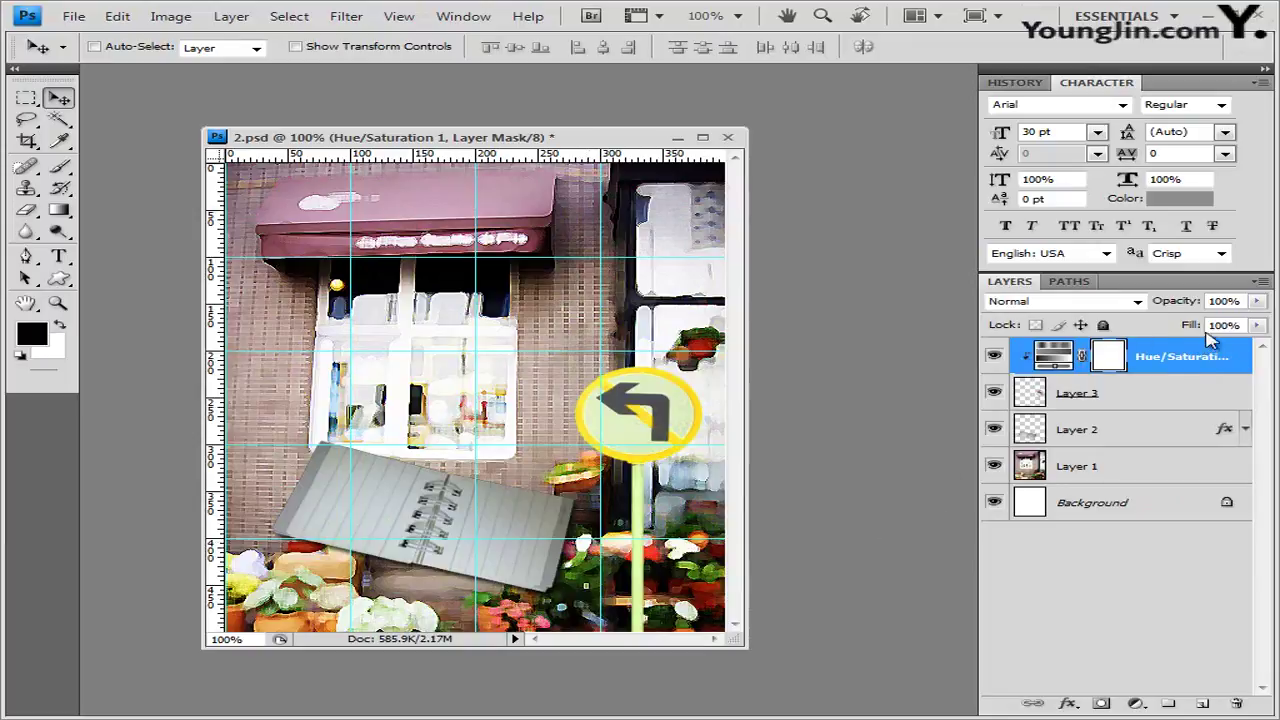
Add an Outer Glow with default settings to the clipped Hue/Saturation layer.
left_click(1155, 362)
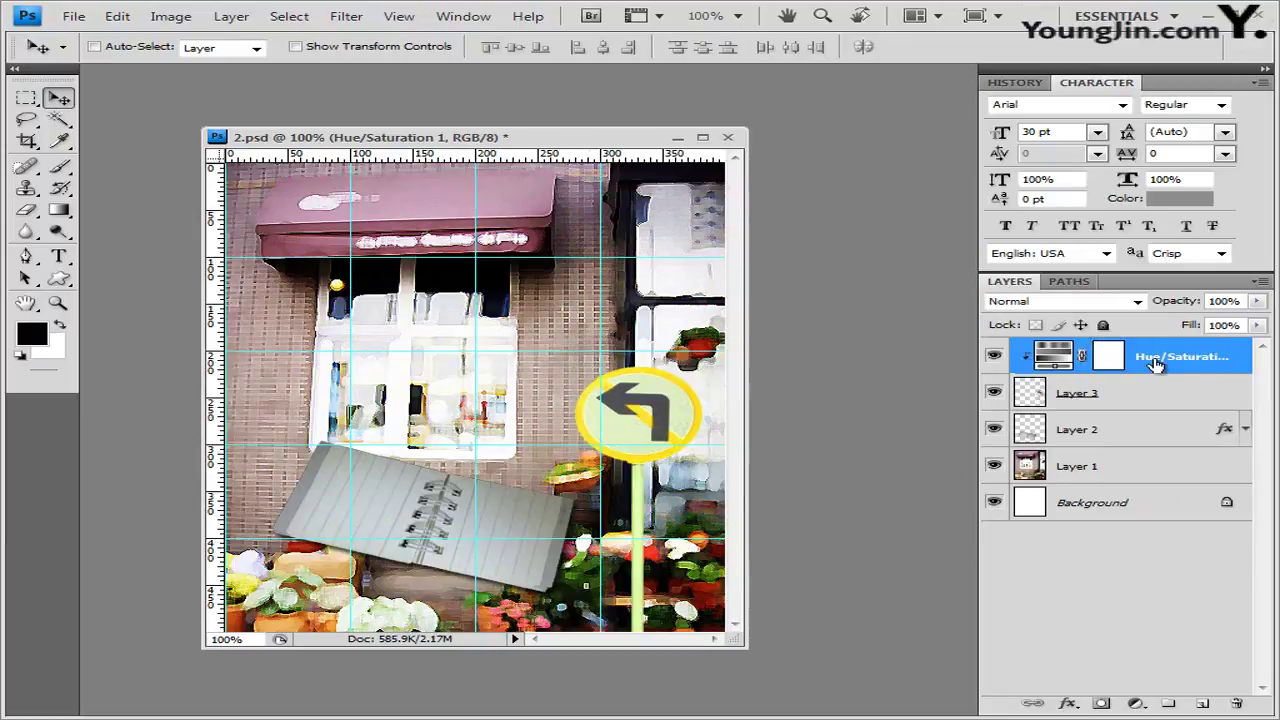
left_click(1068, 704)
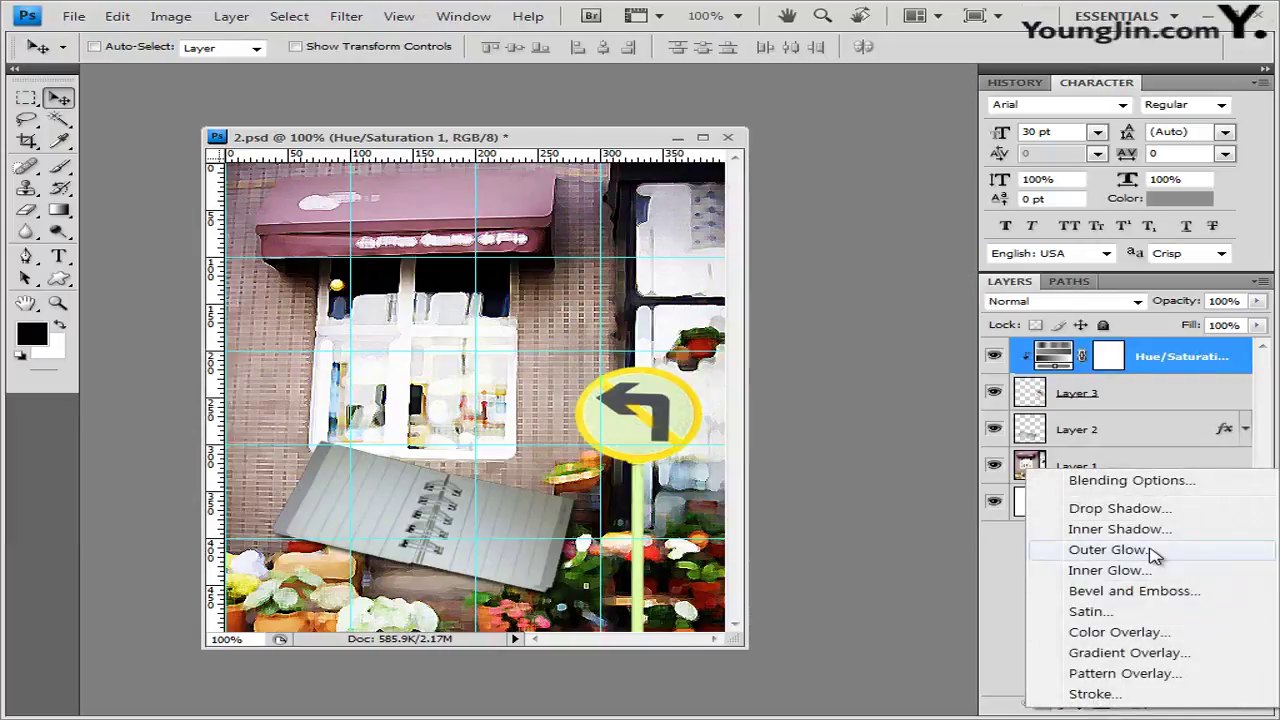
left_click(1108, 550)
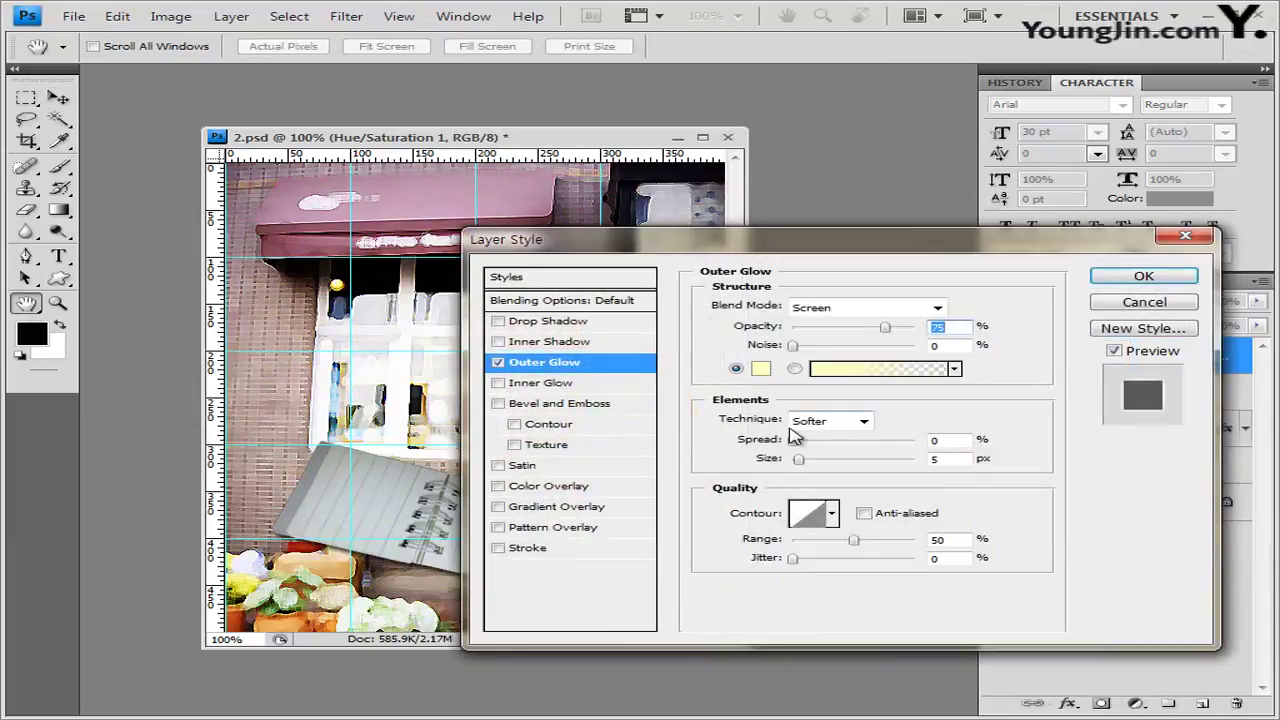
left_click(1140, 276)
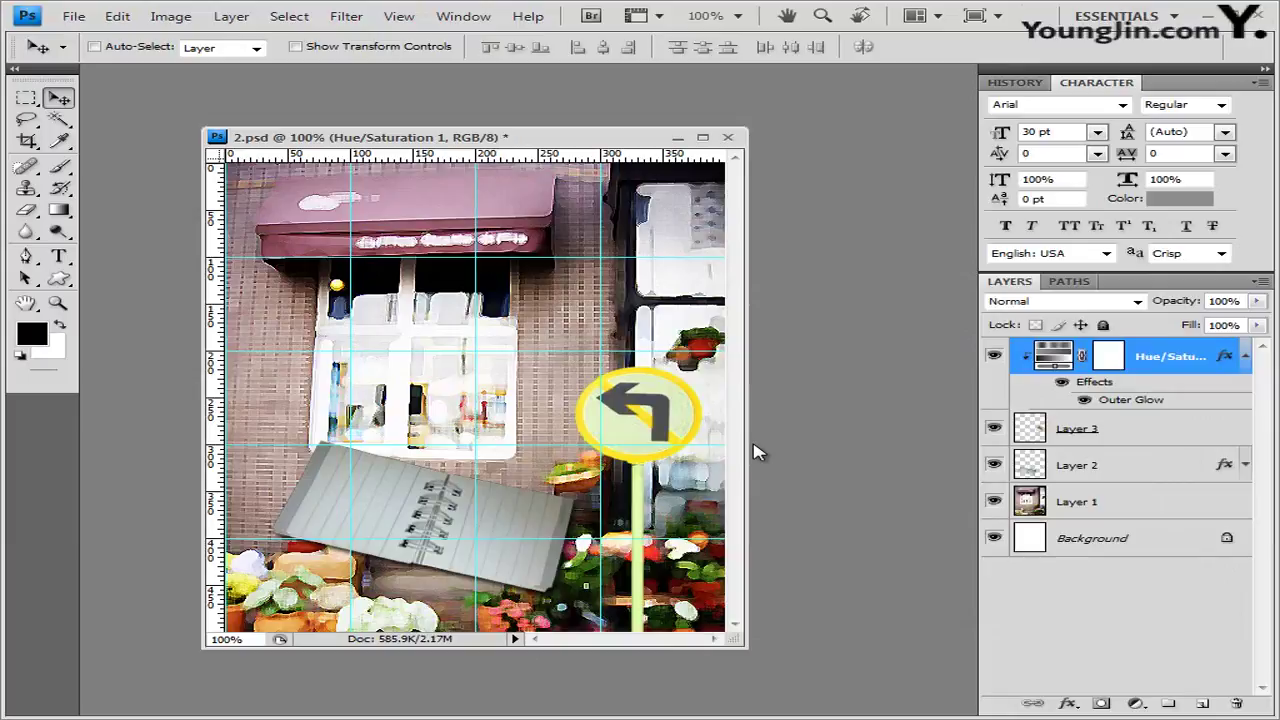
Start a horizontal text layer on the brick wall just beside the shop window's left edge.
left_click(72, 262)
left_click(68, 260)
left_click(67, 260)
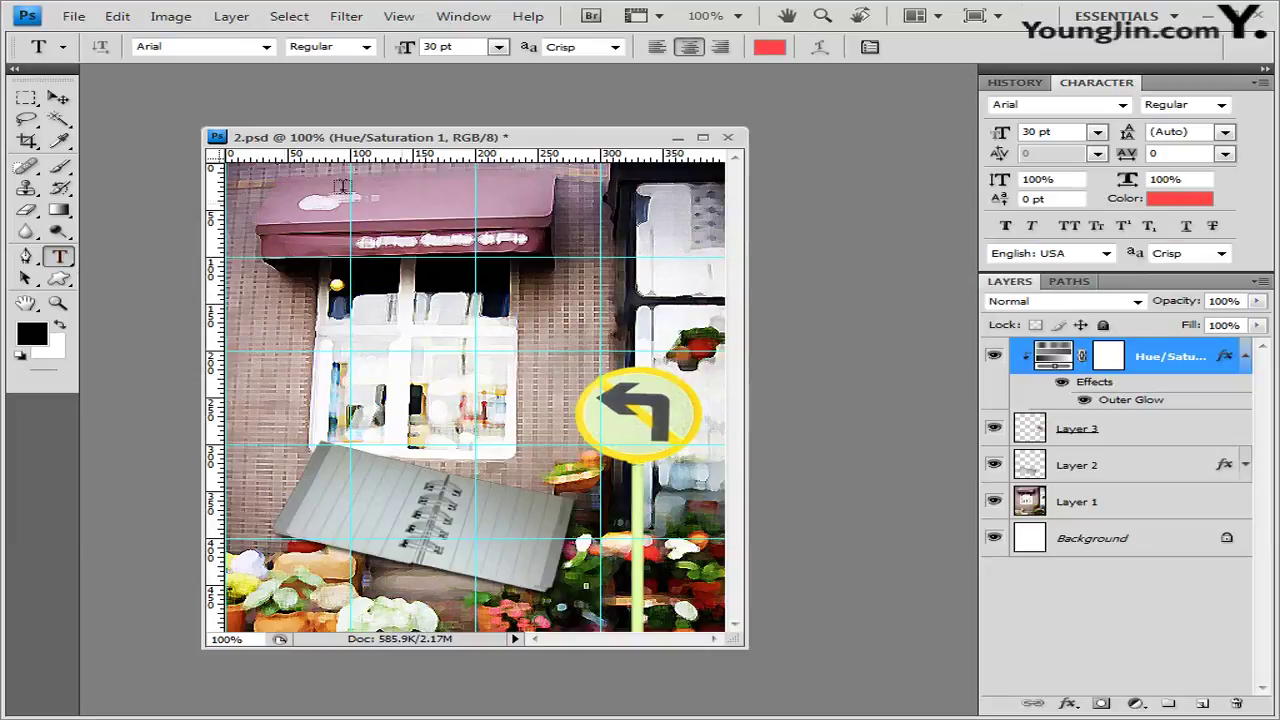
left_click(278, 320)
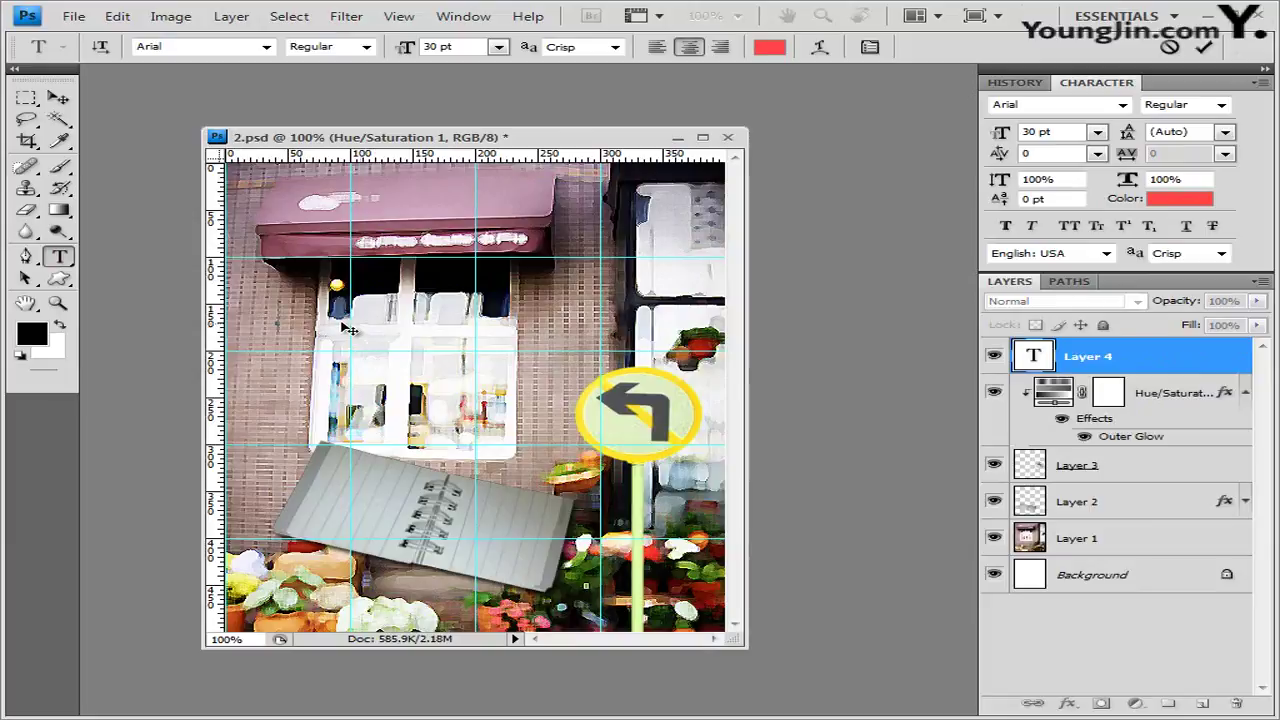
left_click(266, 47)
scroll(350, 332, "up", 10)
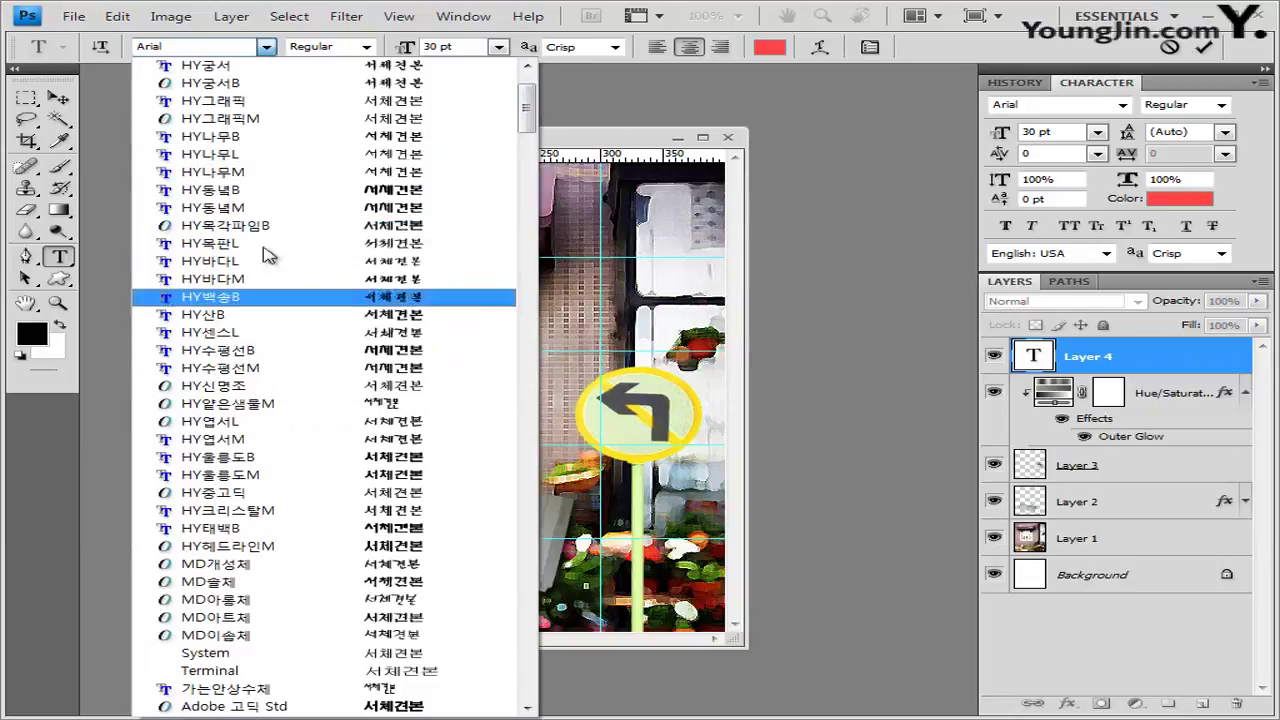
left_click(118, 18)
left_click(118, 18)
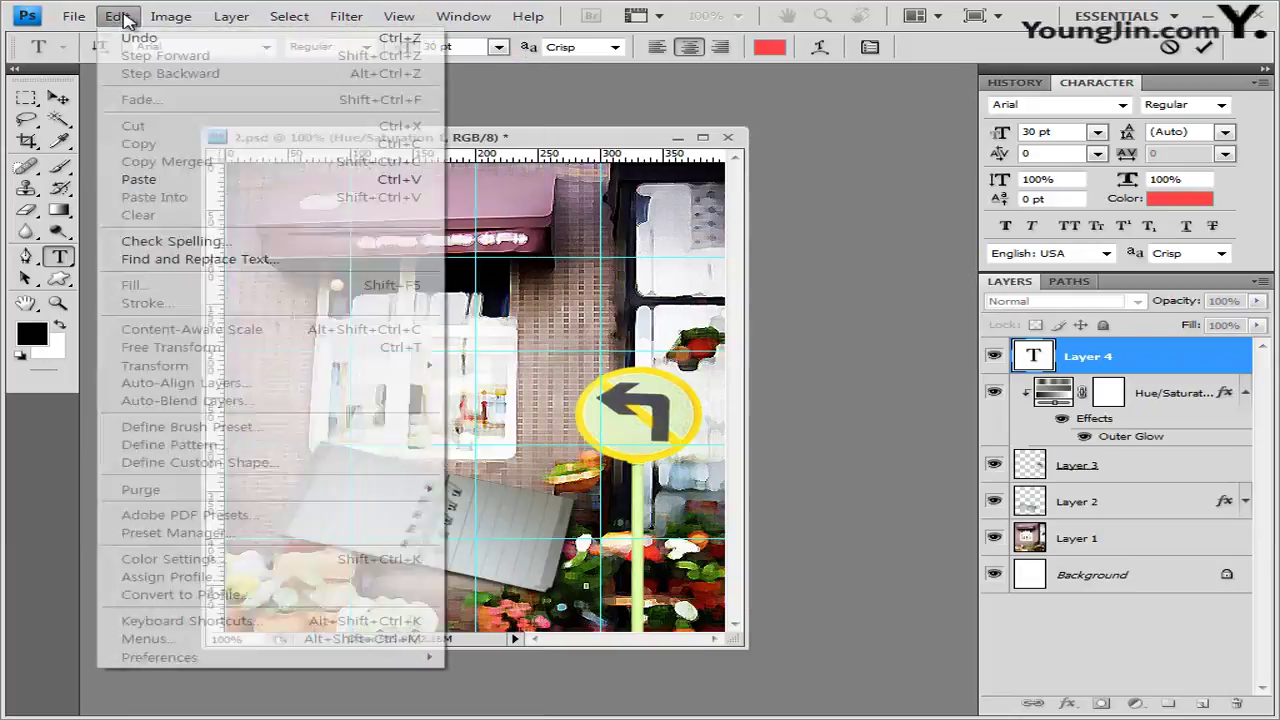
left_click(140, 37)
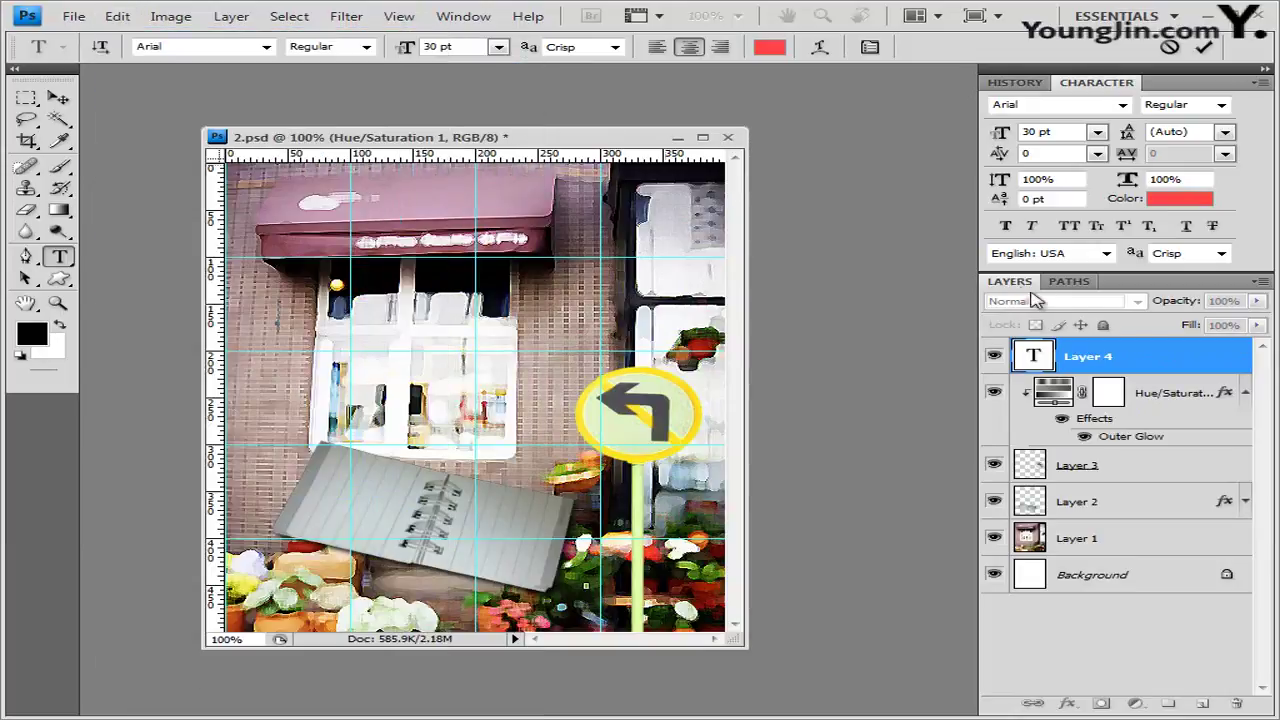
Delete the empty text layer above the Hue/Saturation layer.
left_click(1045, 352)
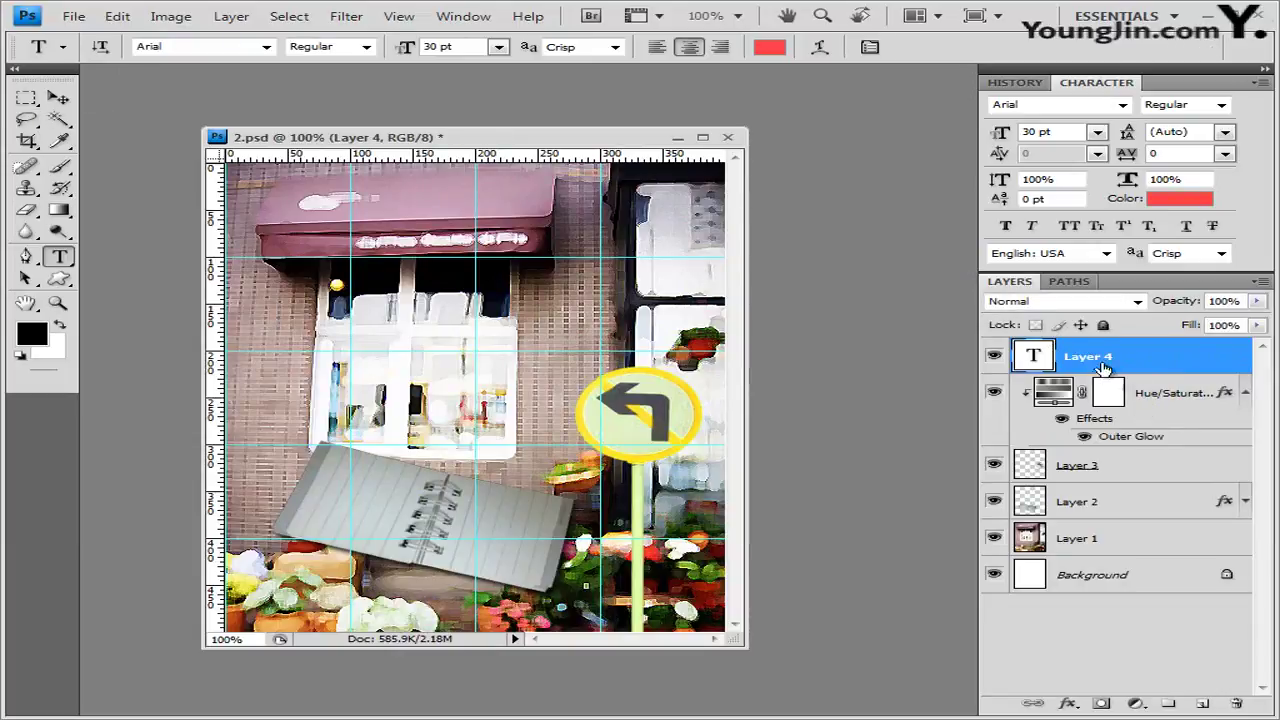
left_click_drag(1100, 370, 1238, 703)
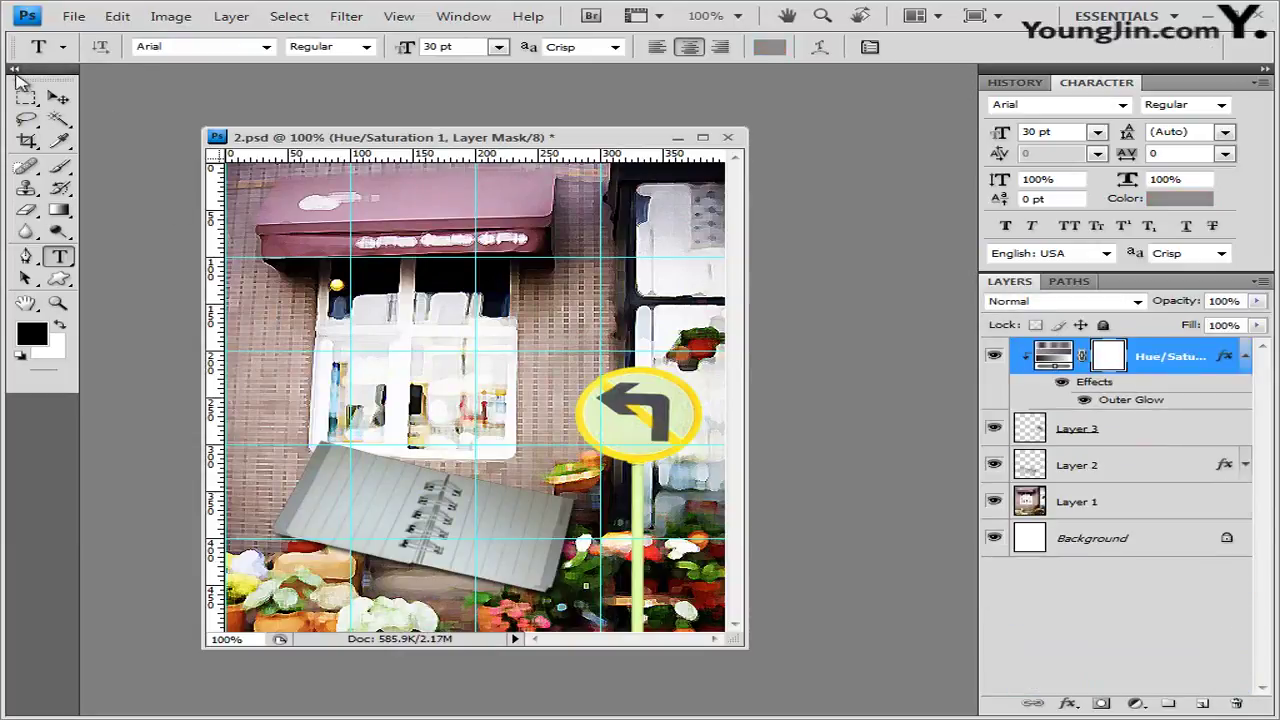
Check the Show Font Names in English option in the Type preferences and keep it off.
left_click(80, 16)
mouse_move(108, 18)
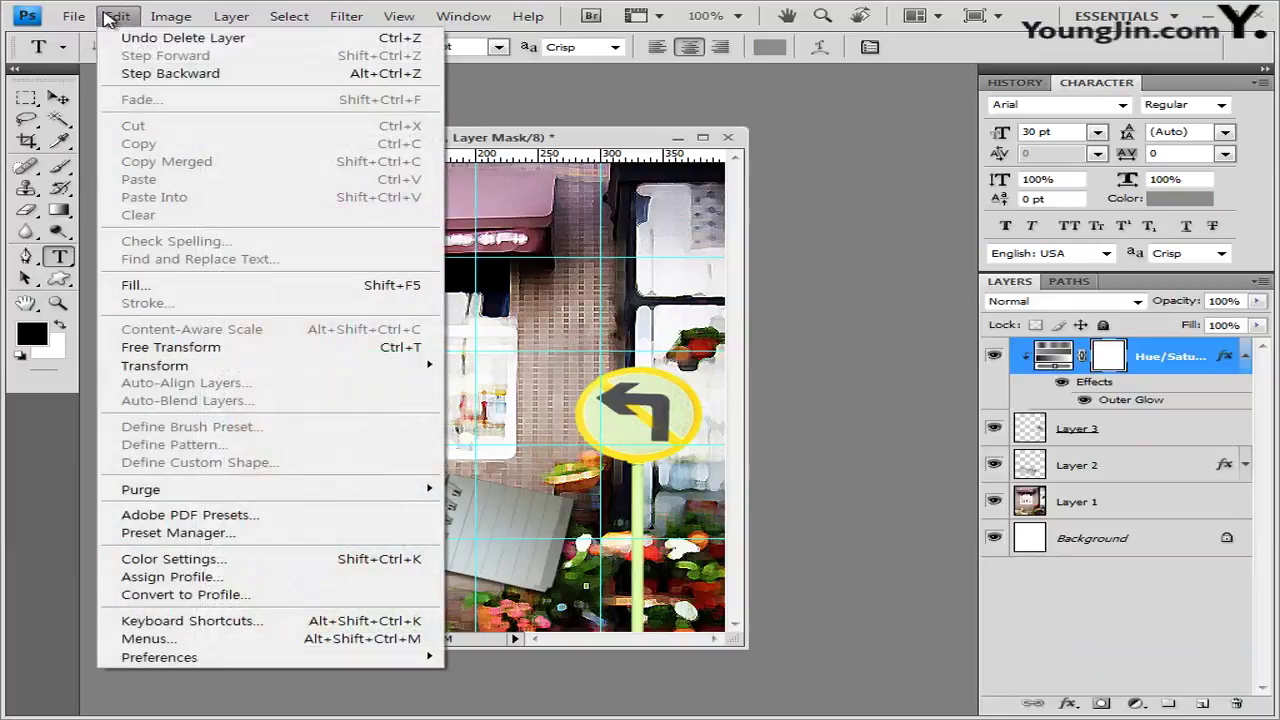
mouse_move(200, 662)
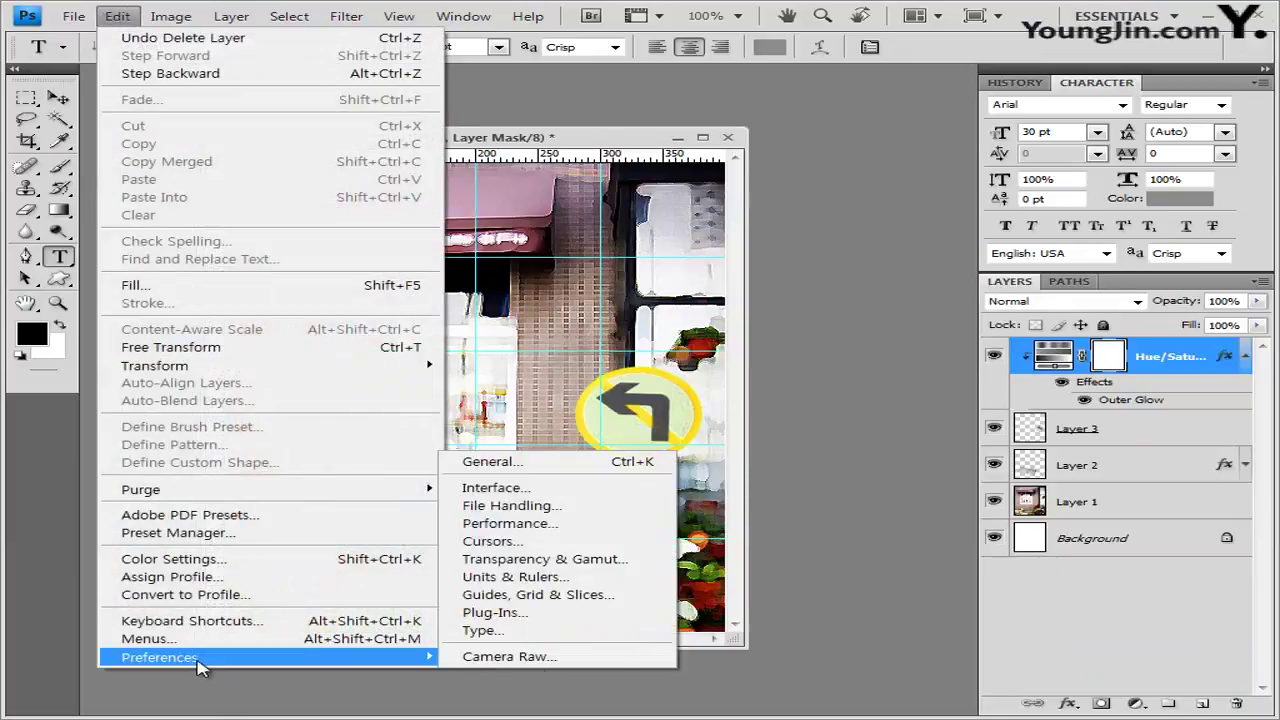
left_click(565, 471)
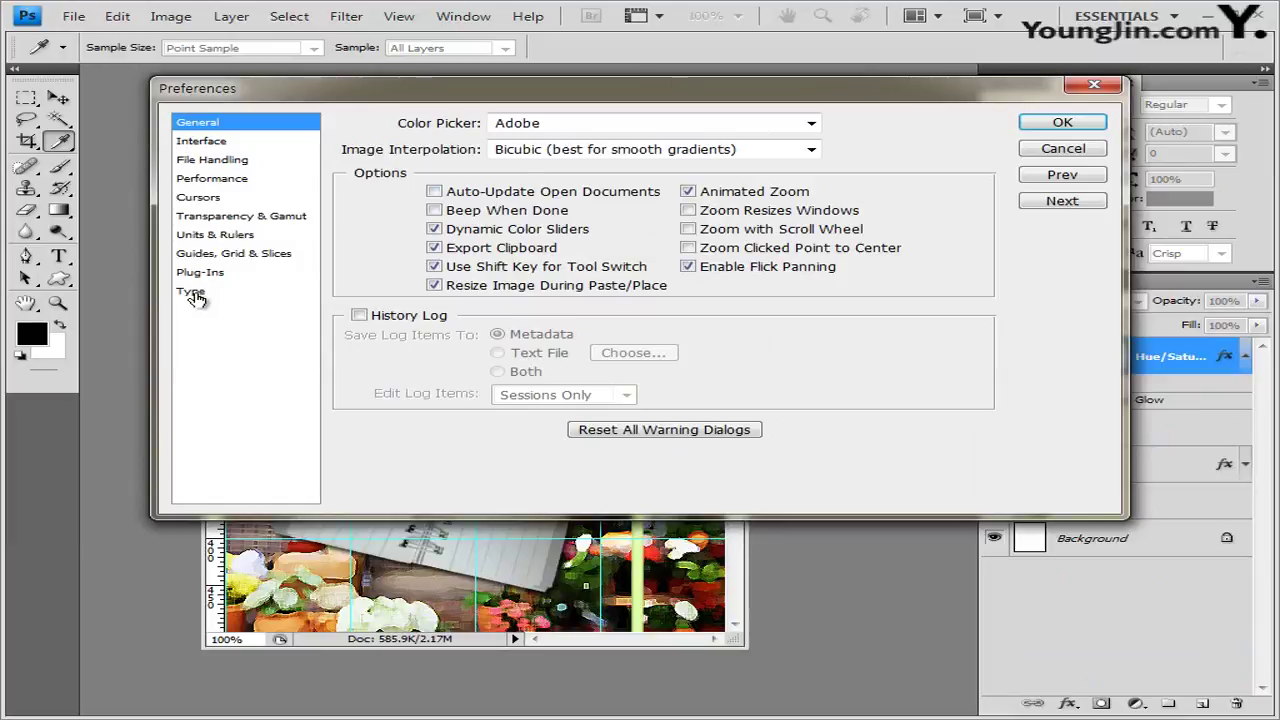
left_click(193, 294)
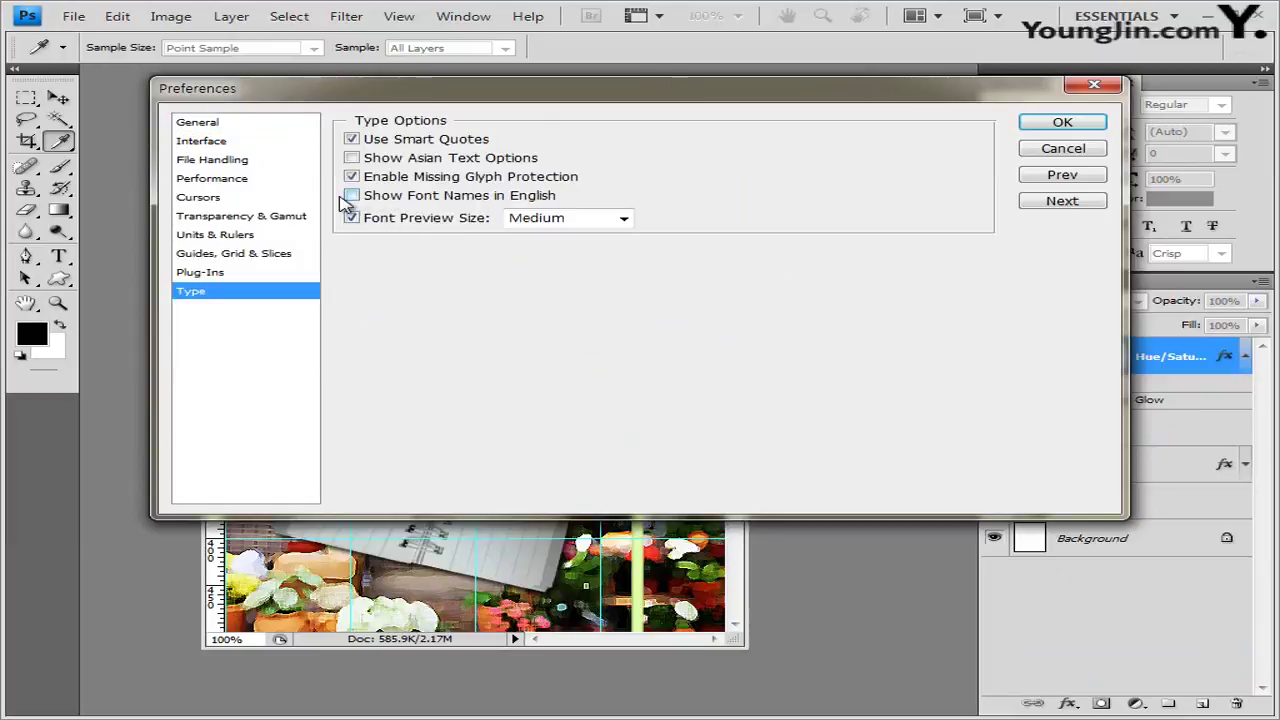
left_click(372, 198)
left_click(353, 196)
left_click(1084, 126)
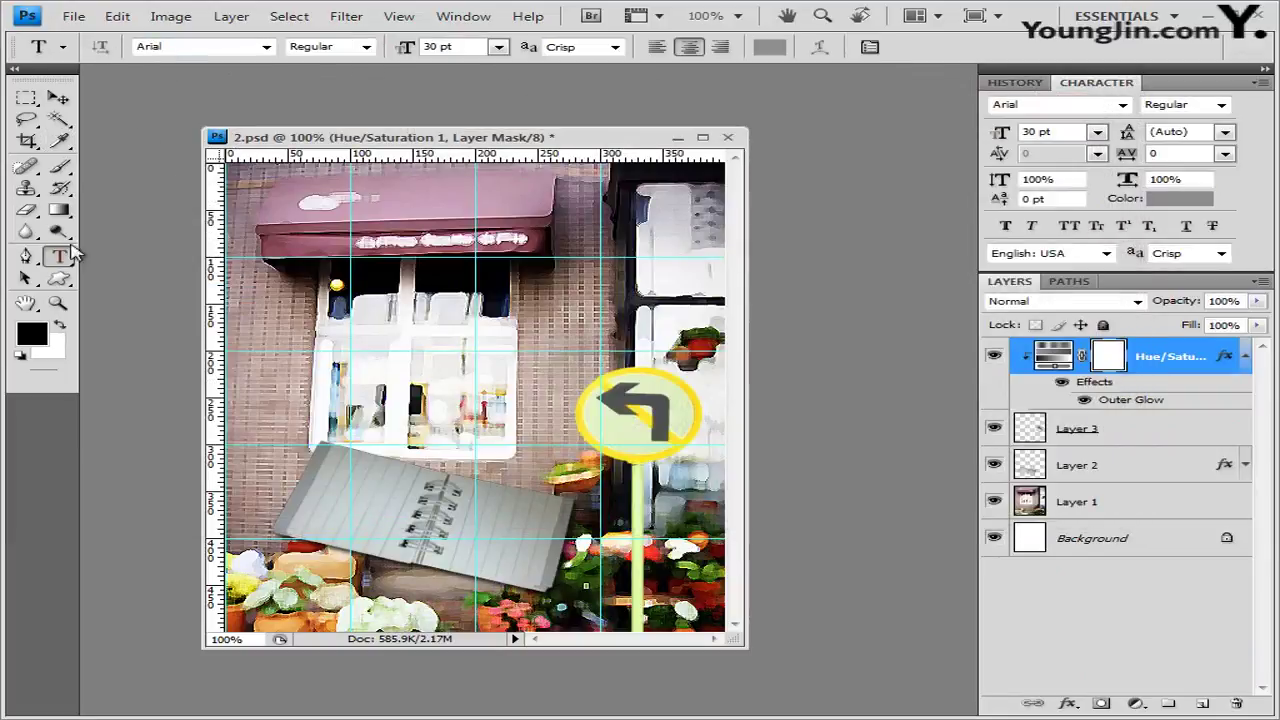
Start a horizontal text layer on the brick wall beside the shop window's left edge and set its font to 굴림.
left_click(298, 326)
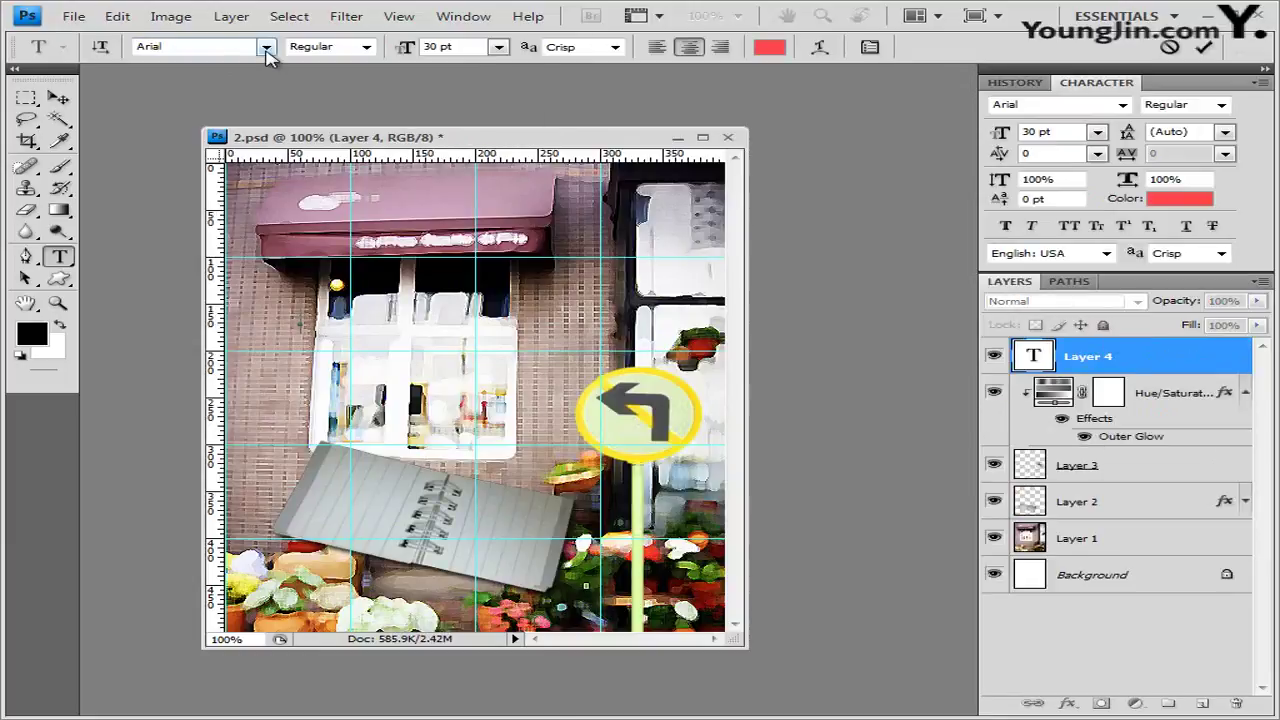
left_click(265, 46)
left_click(527, 190)
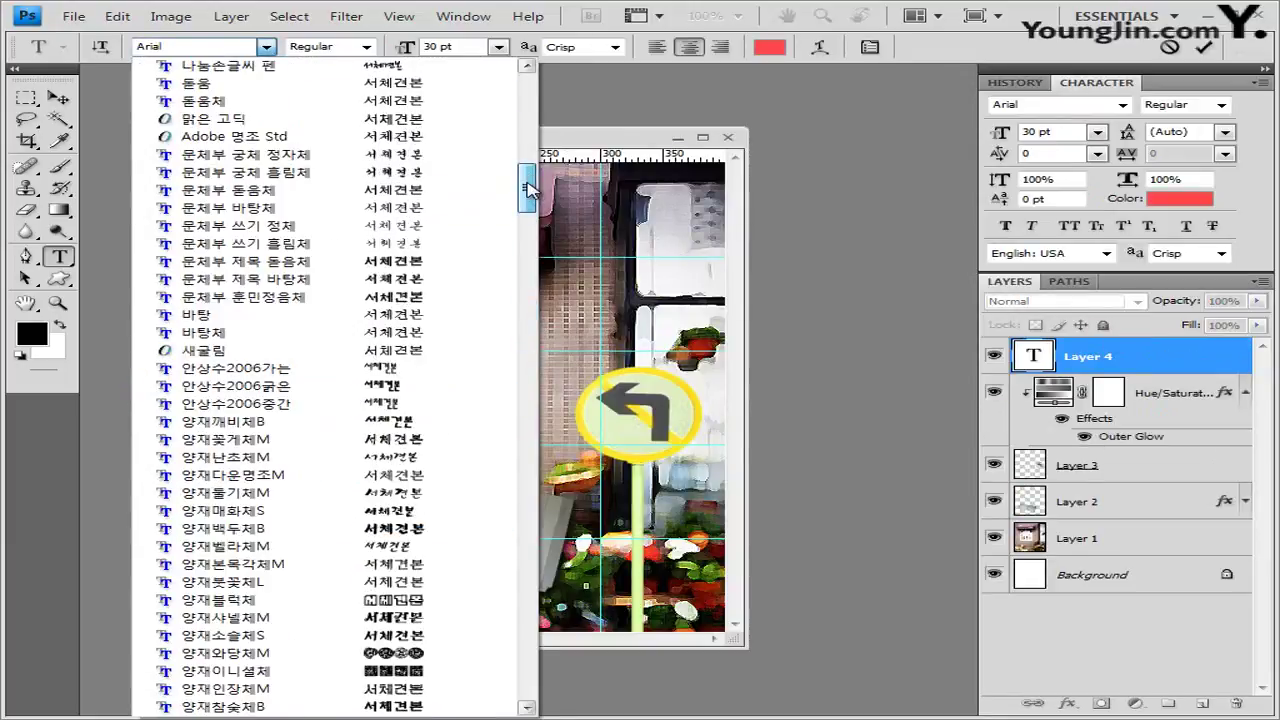
left_click_drag(527, 190, 527, 148)
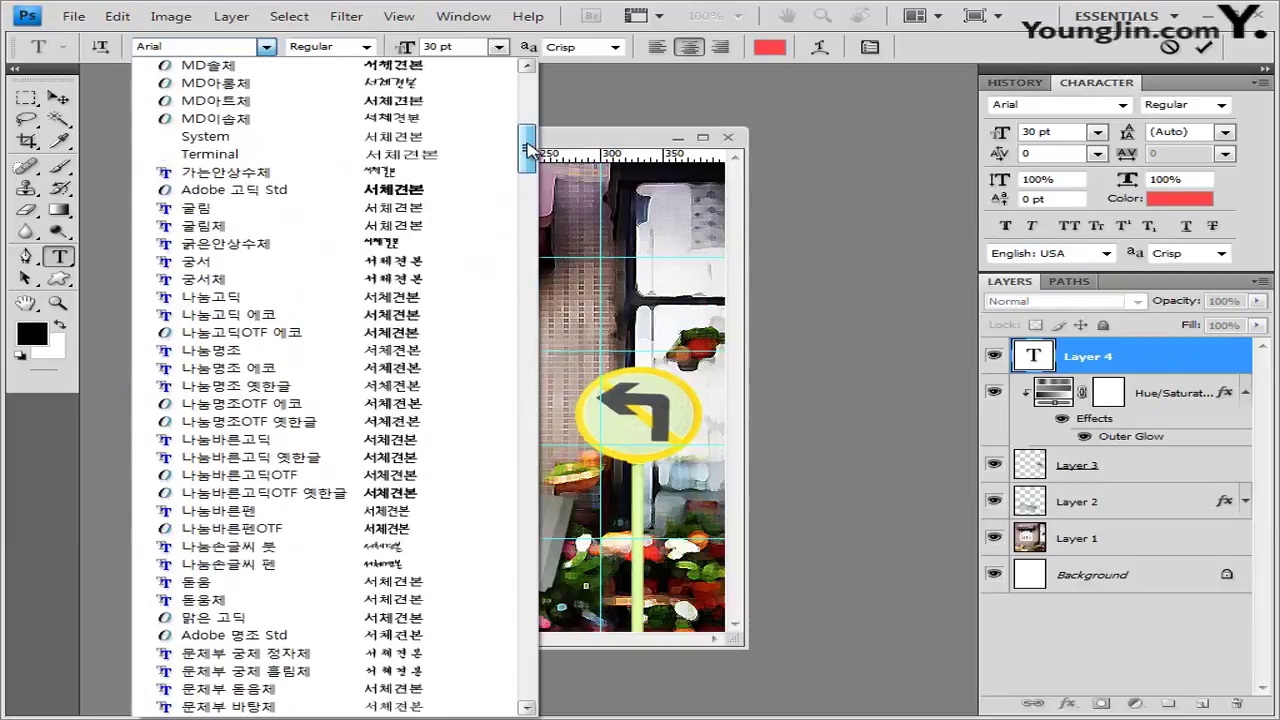
left_click(247, 218)
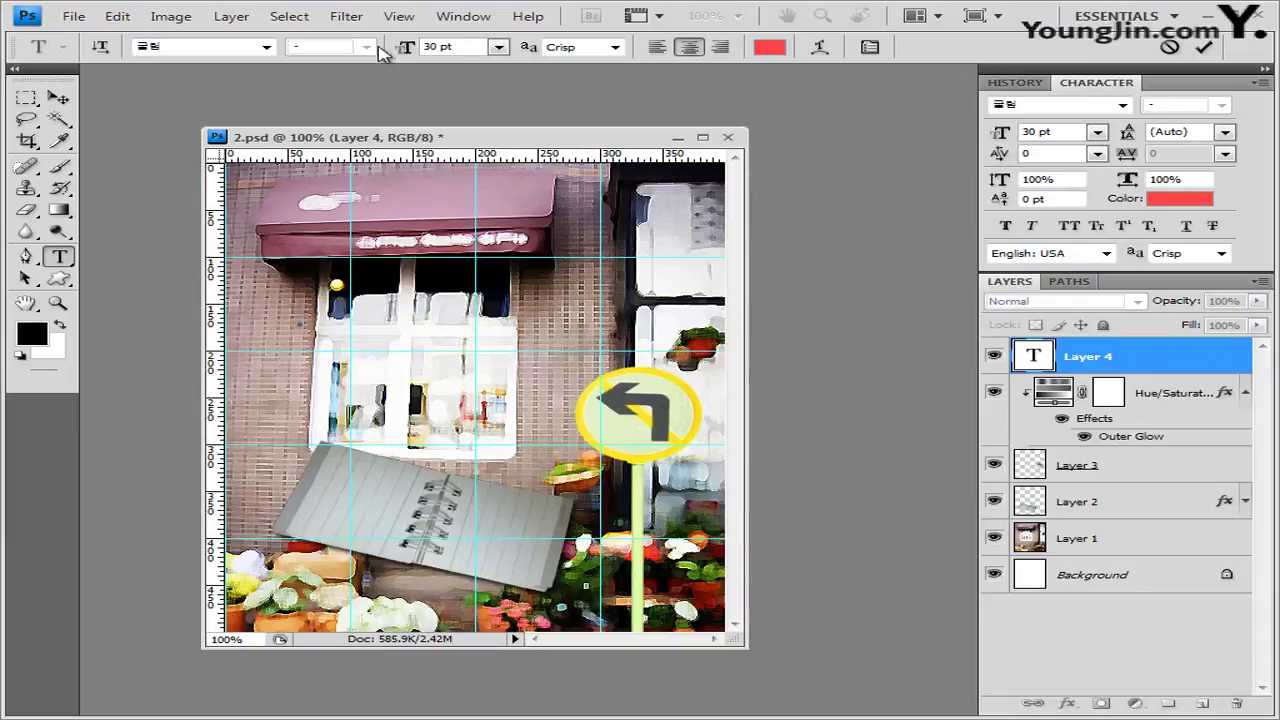
Set the new text's size to 55 pt and its colour to ff3399.
left_click(463, 48)
type("55")
left_click(765, 47)
left_click(774, 530)
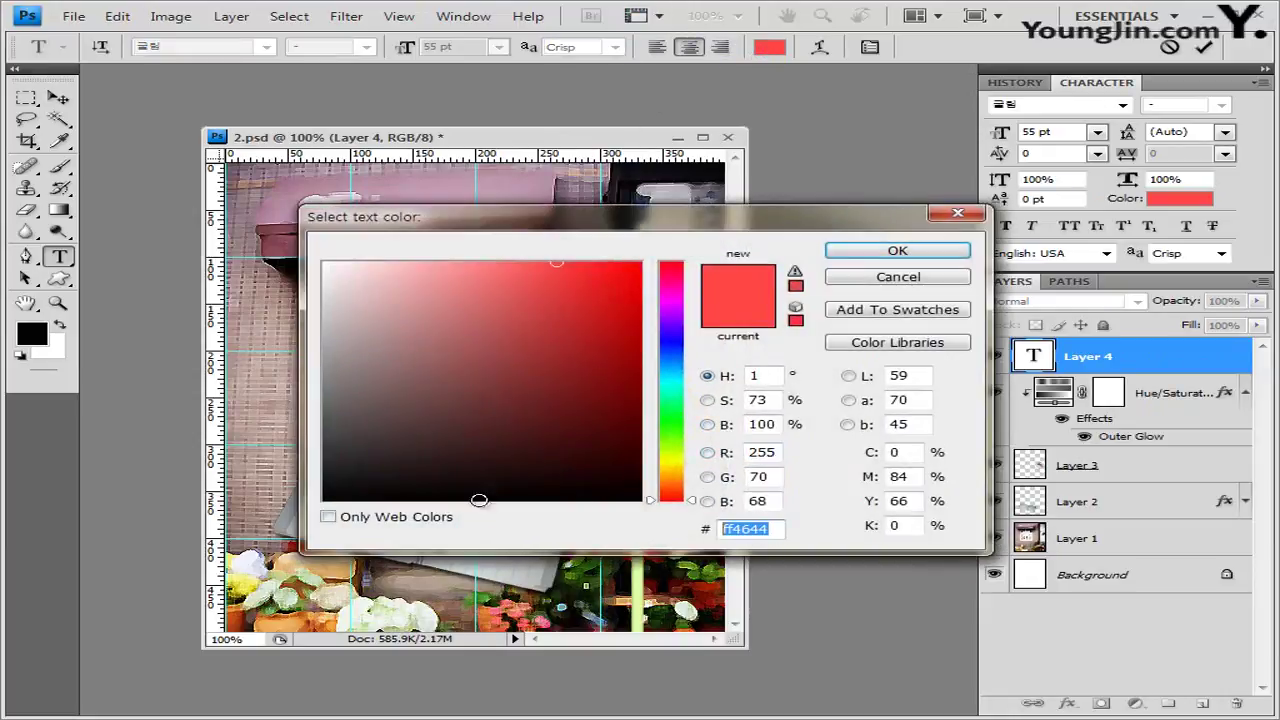
type("ff3399")
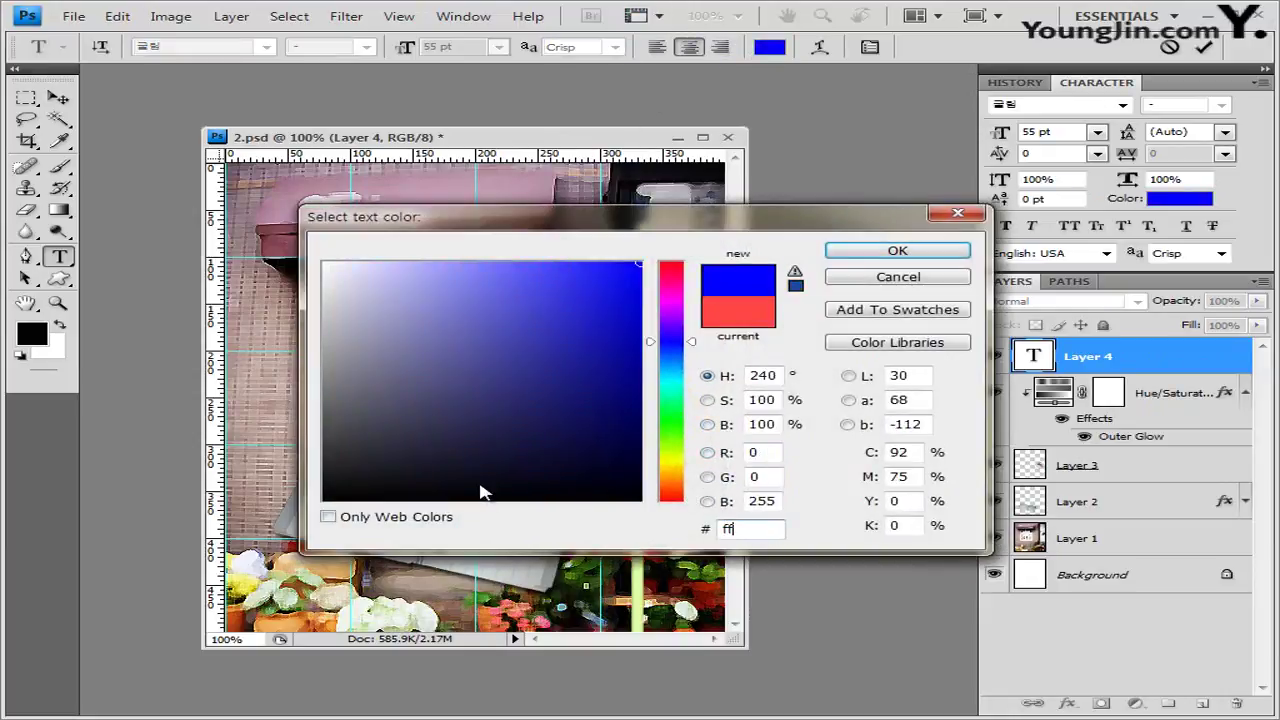
left_click(915, 253)
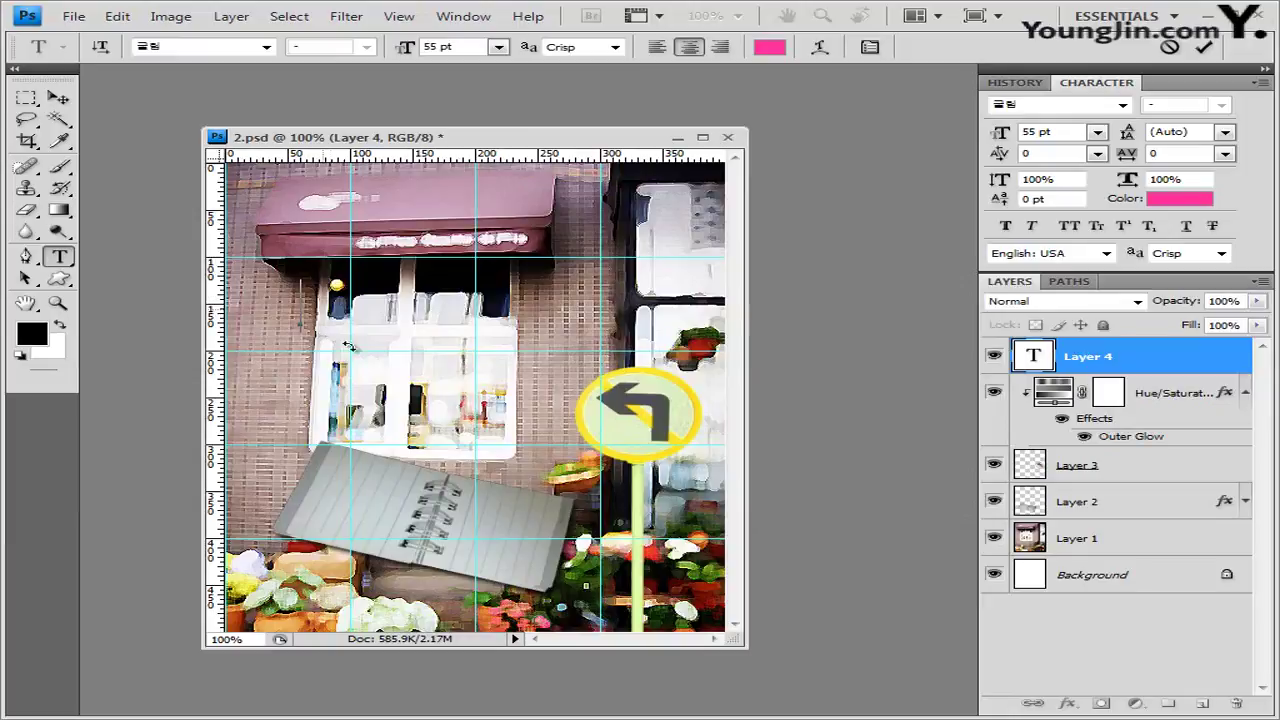
Enter the two-line centred text "나의 작은 / 여행 노트" and position it across the shop window below the awning.
type("나의 작은 여행 노트")
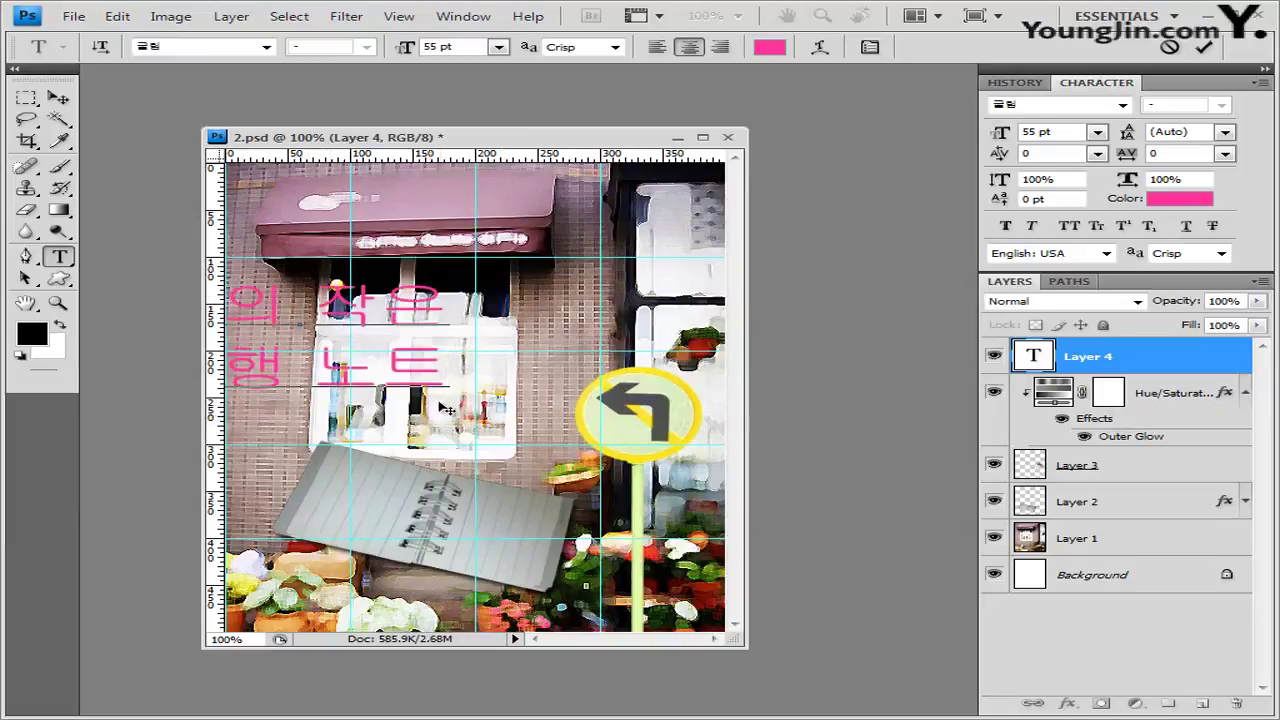
left_click_drag(470, 438, 552, 427)
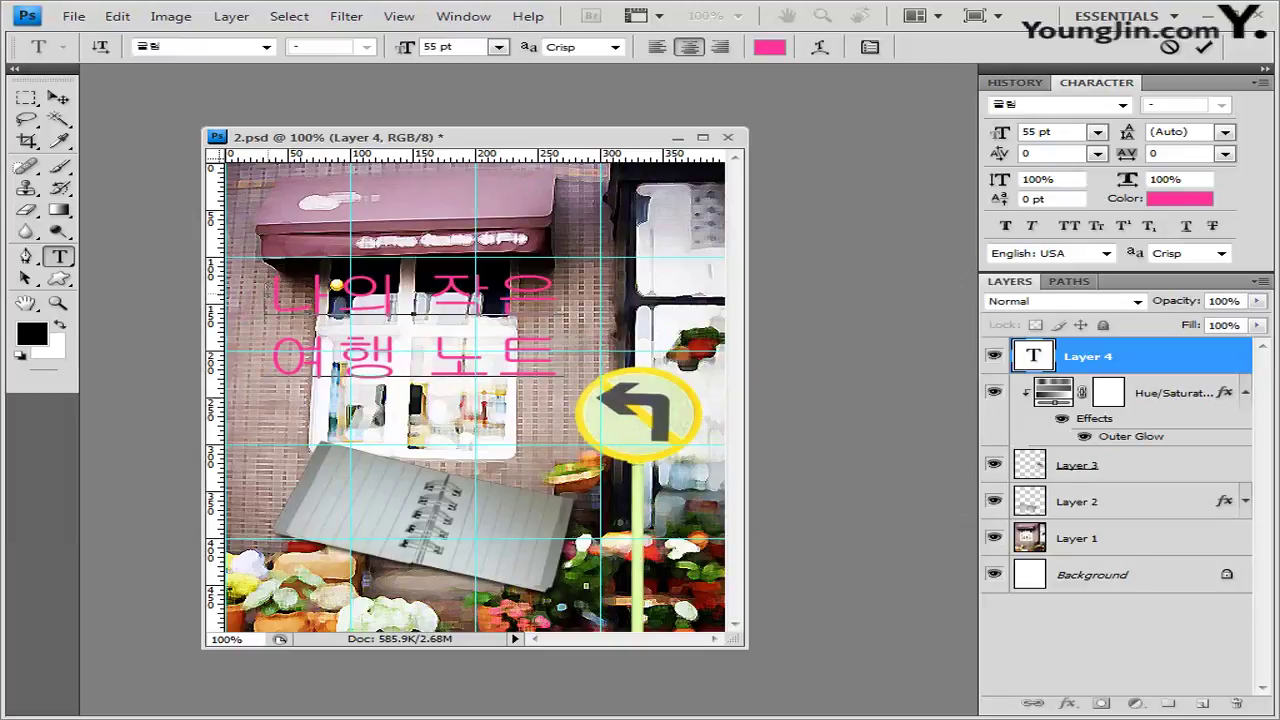
key("ctrl+a")
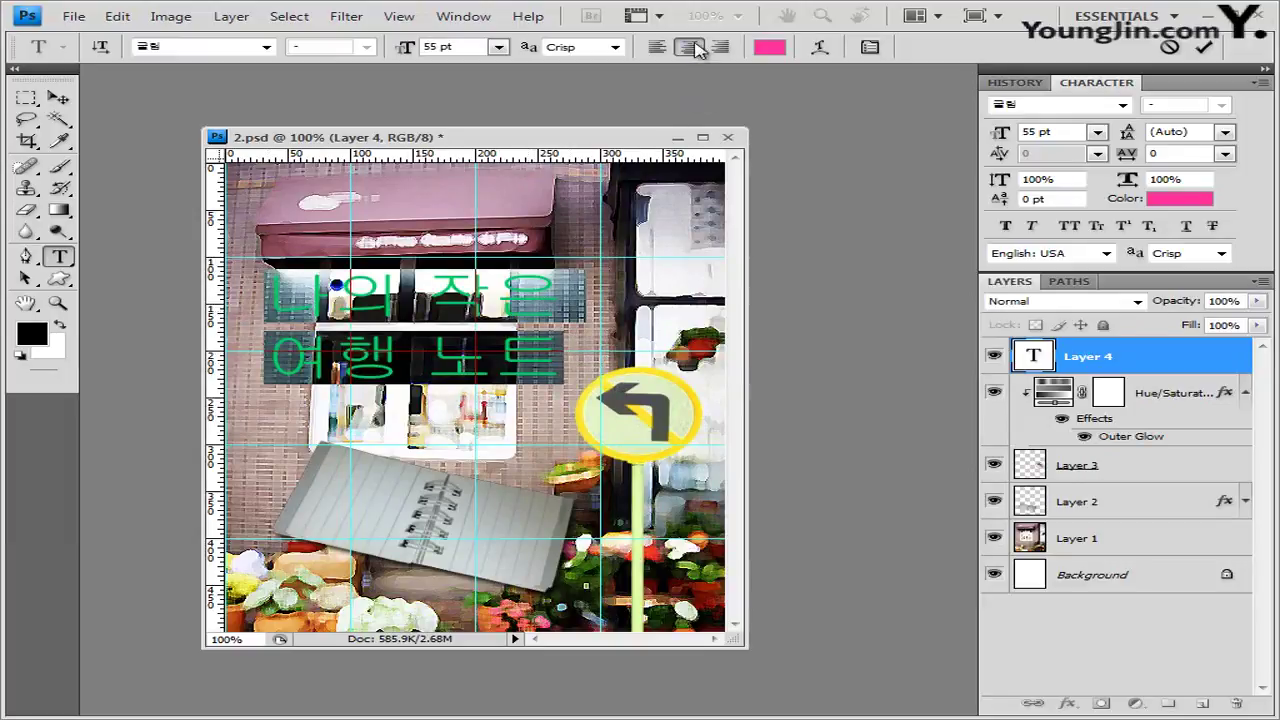
left_click(496, 366)
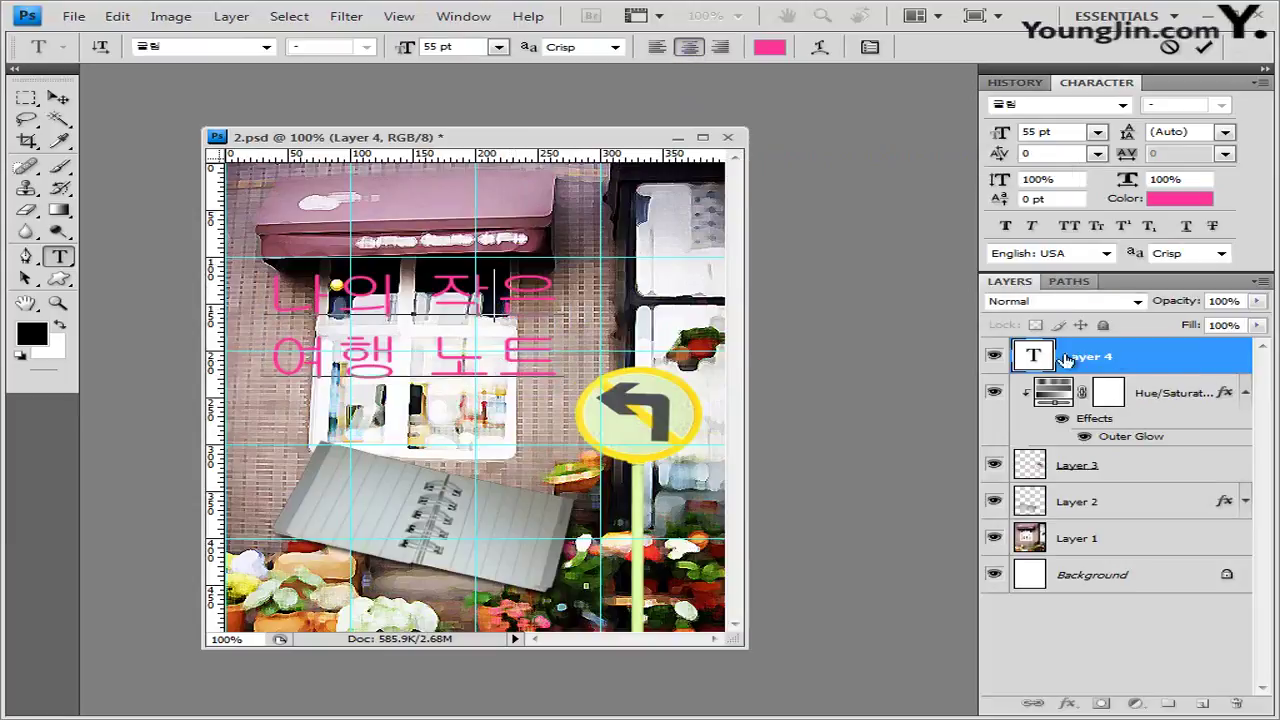
Commit the title text and give its layer a Stroke effect with size 2 px and white colour ffffff.
left_click(1178, 362)
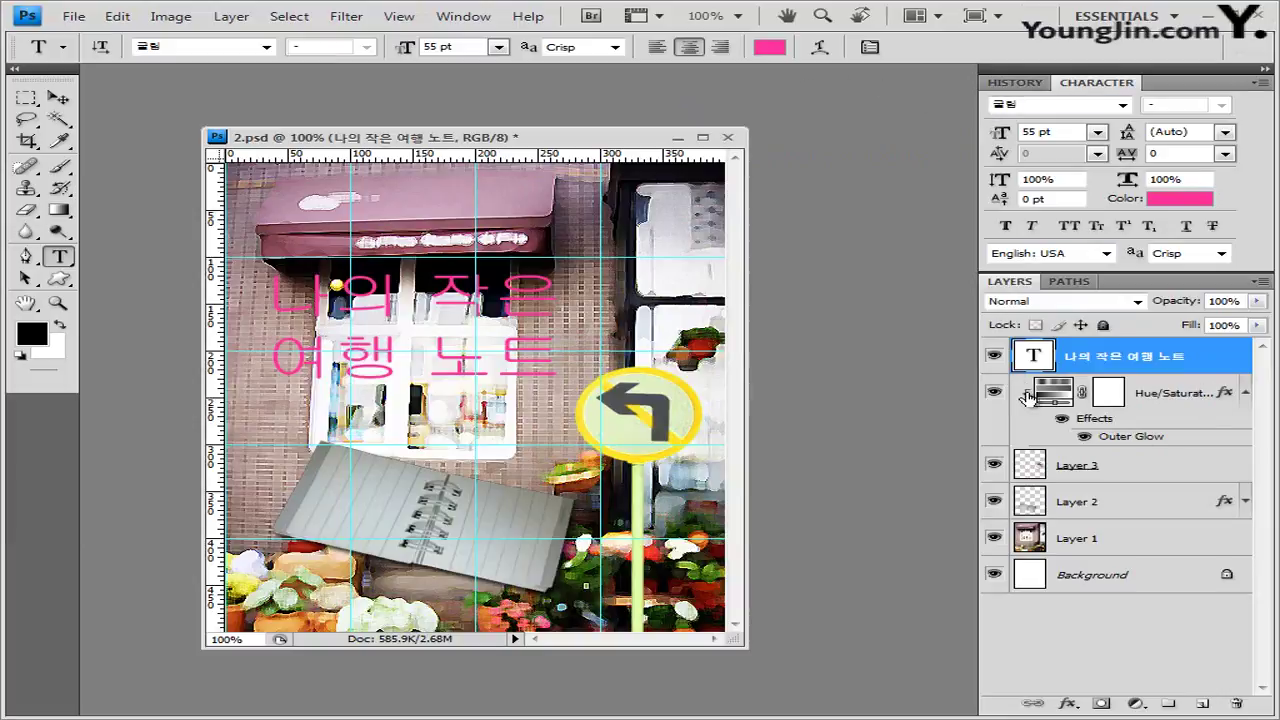
left_click(1067, 703)
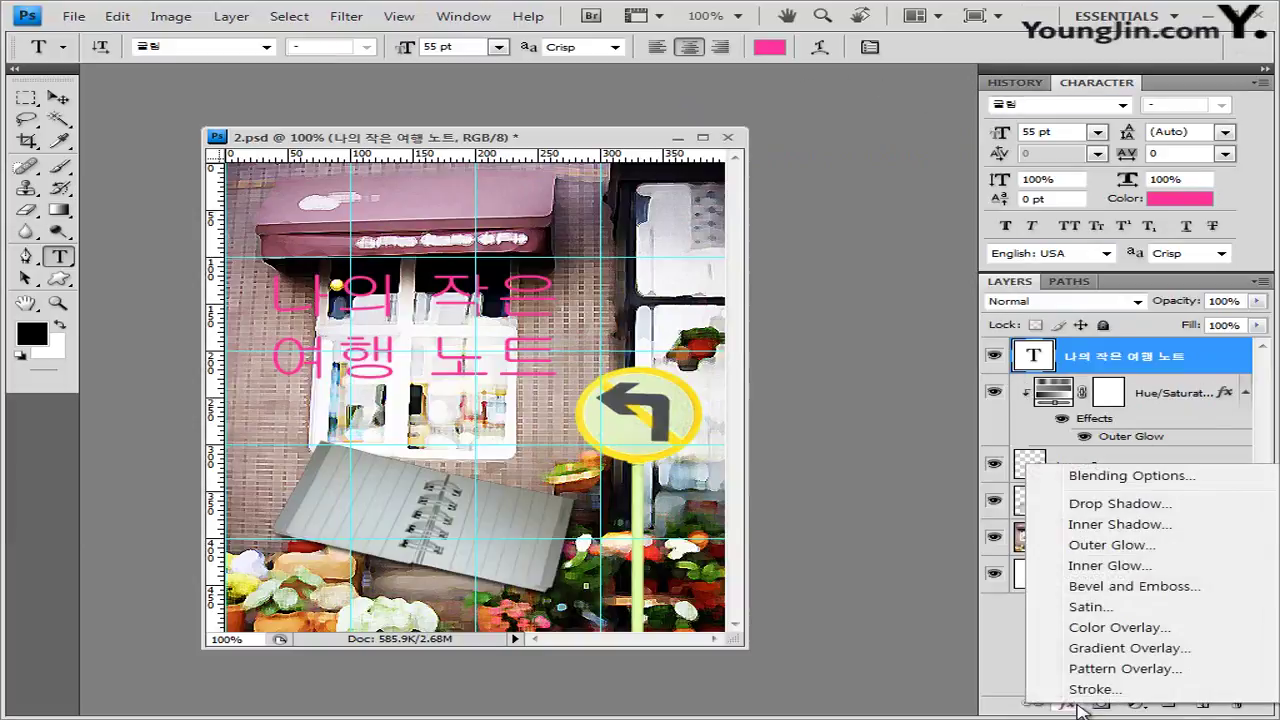
left_click(1130, 692)
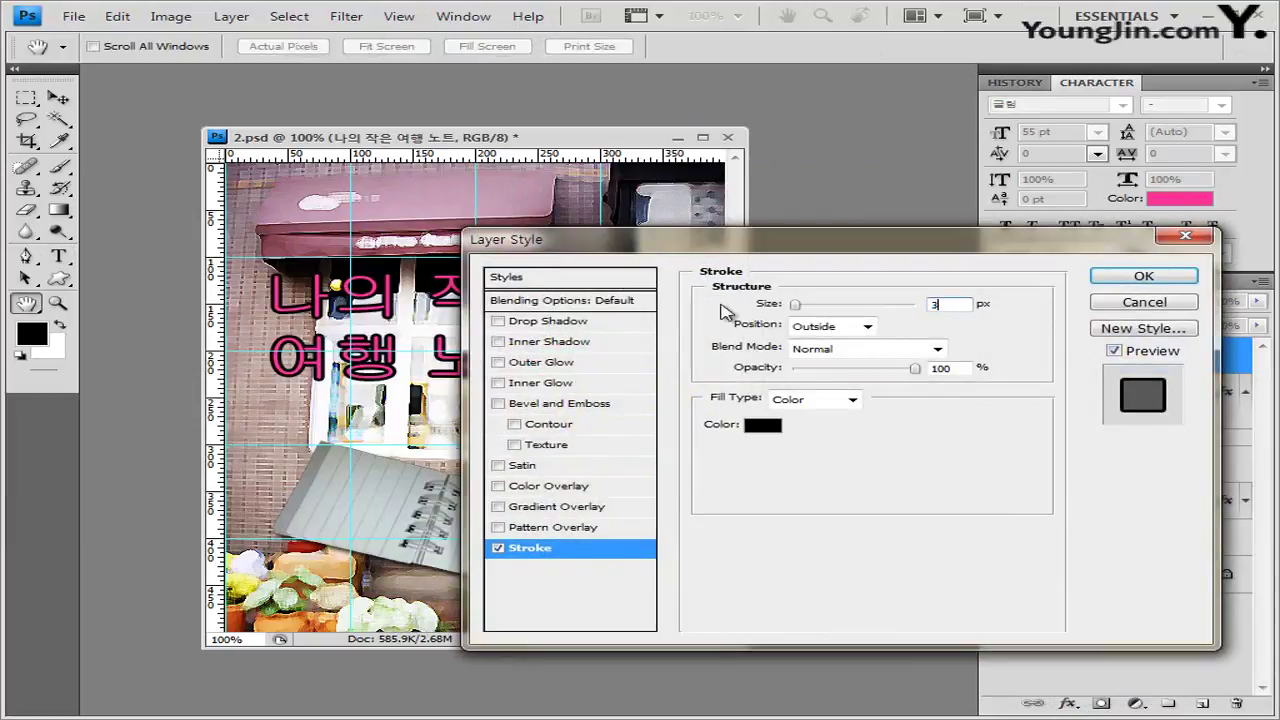
type("2")
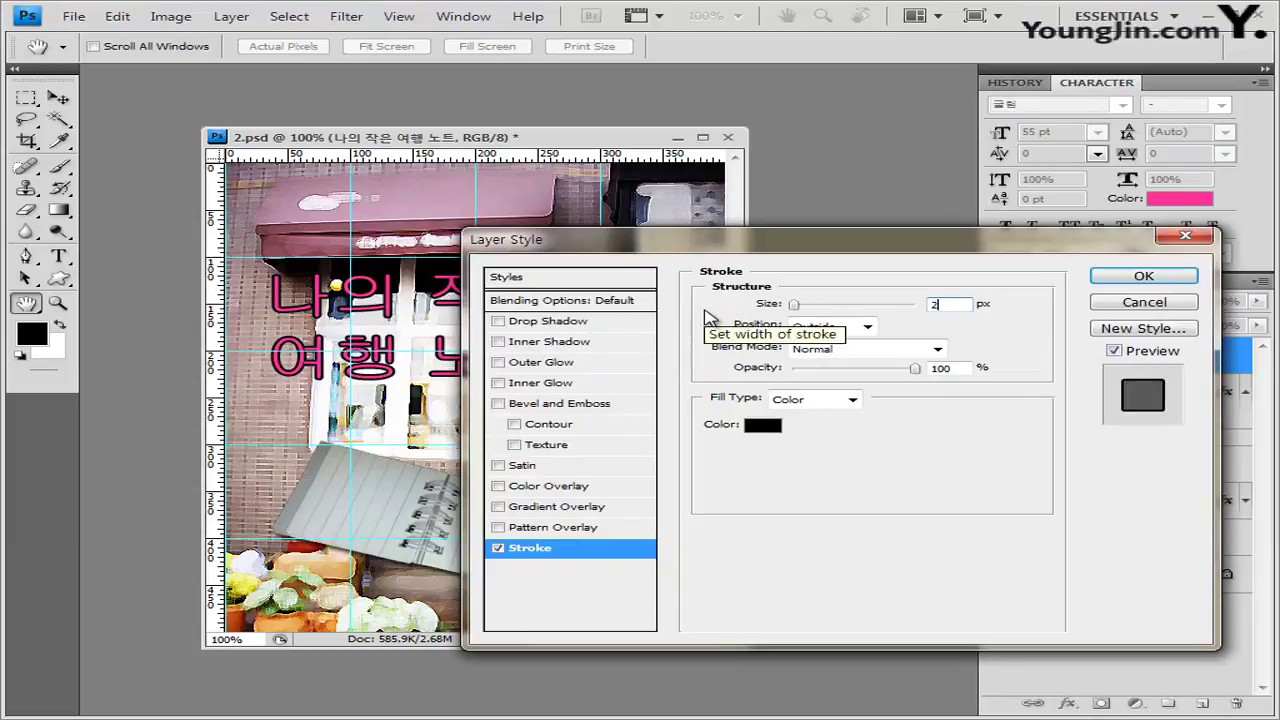
left_click(763, 427)
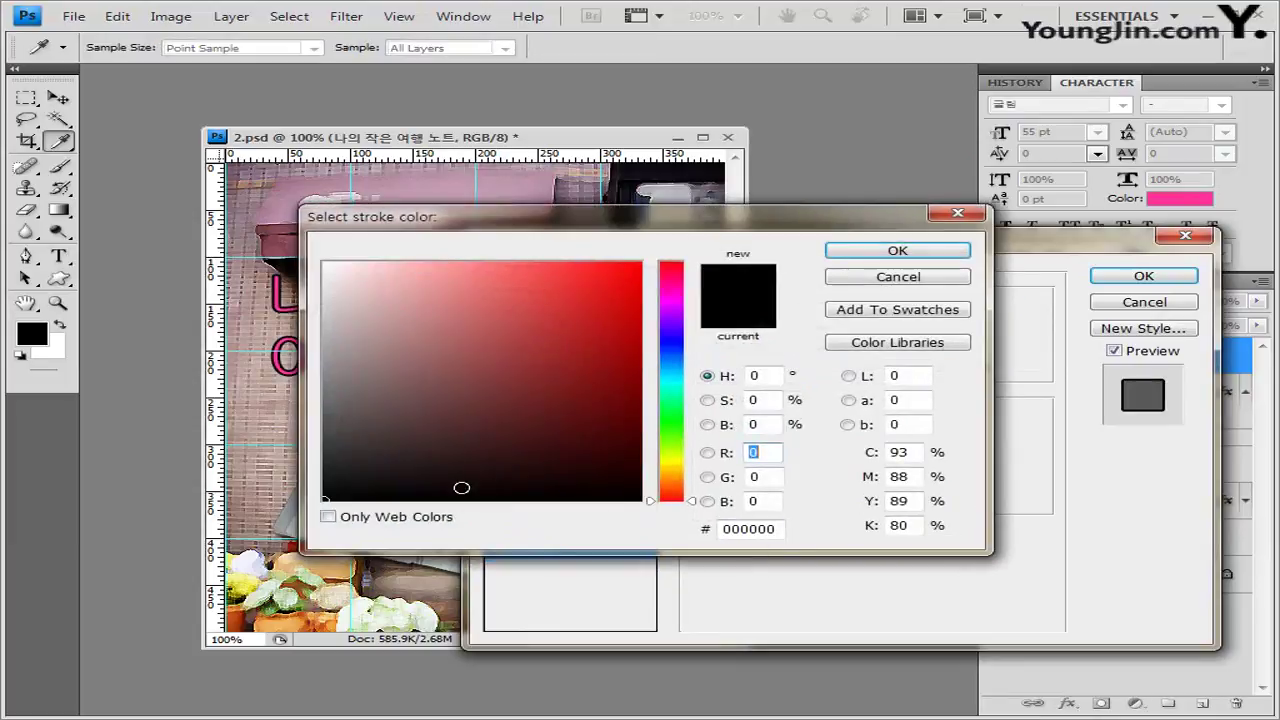
left_click(324, 264)
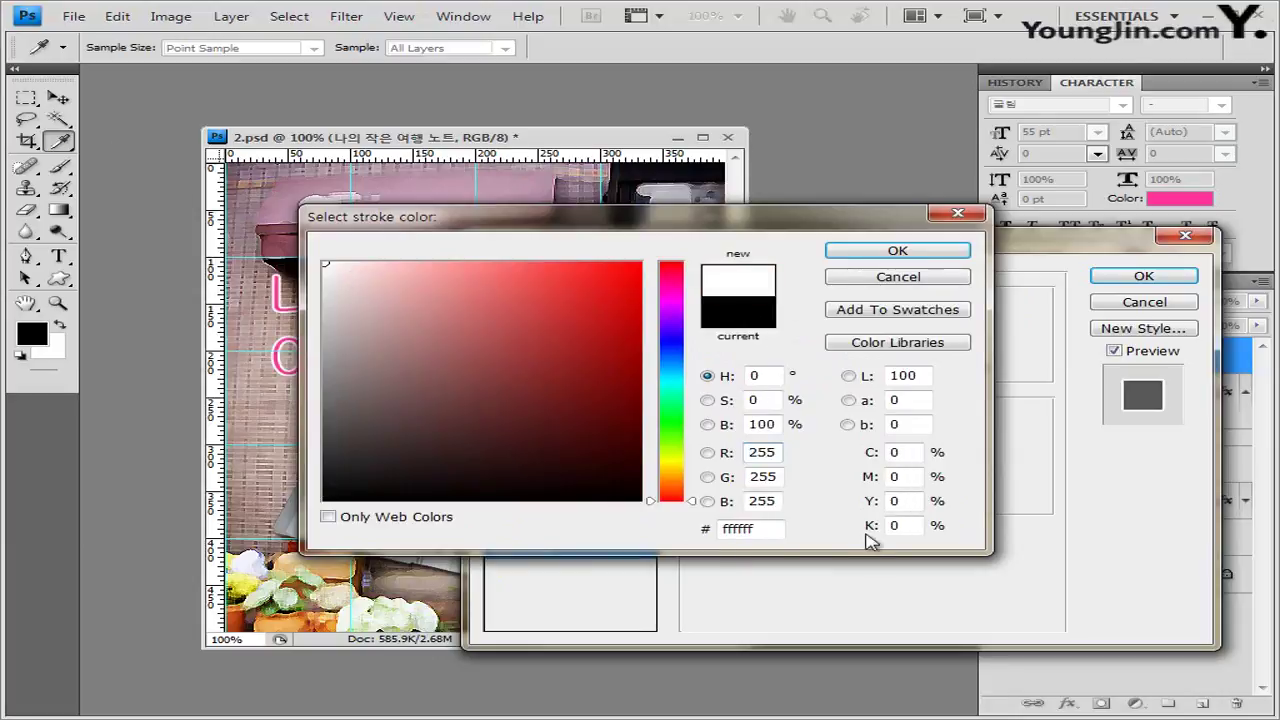
left_click(752, 528)
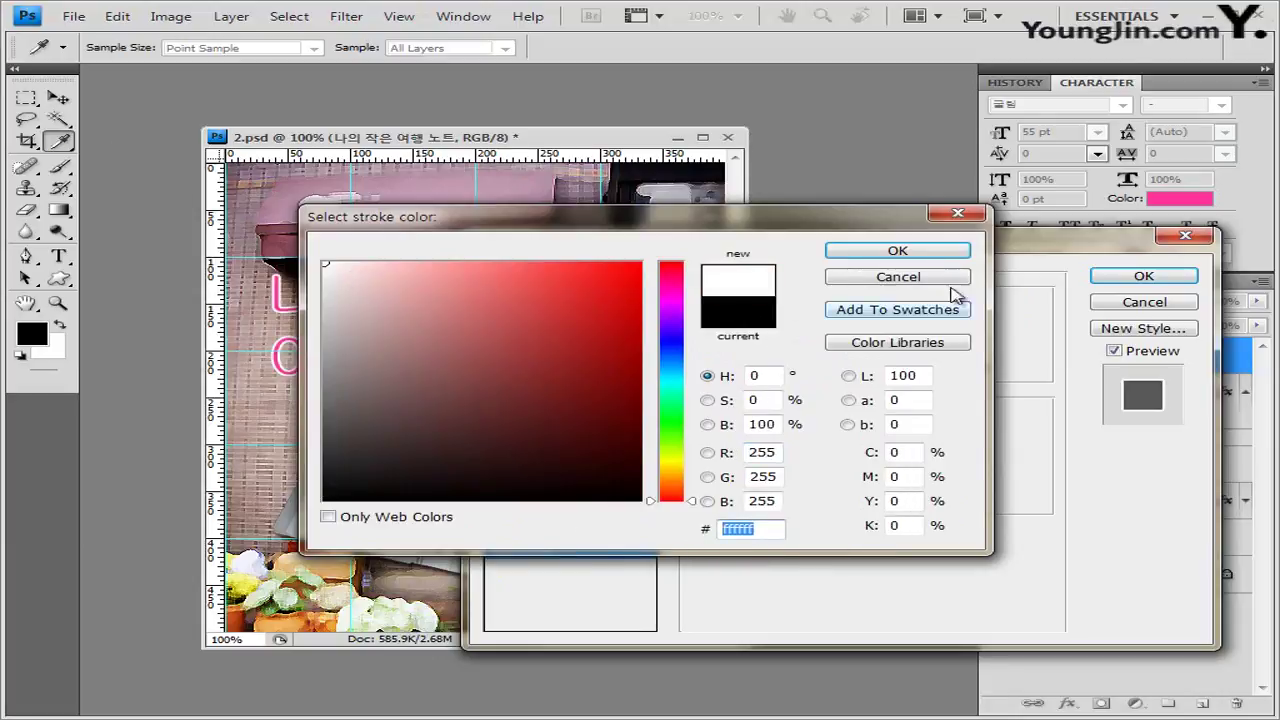
left_click(940, 257)
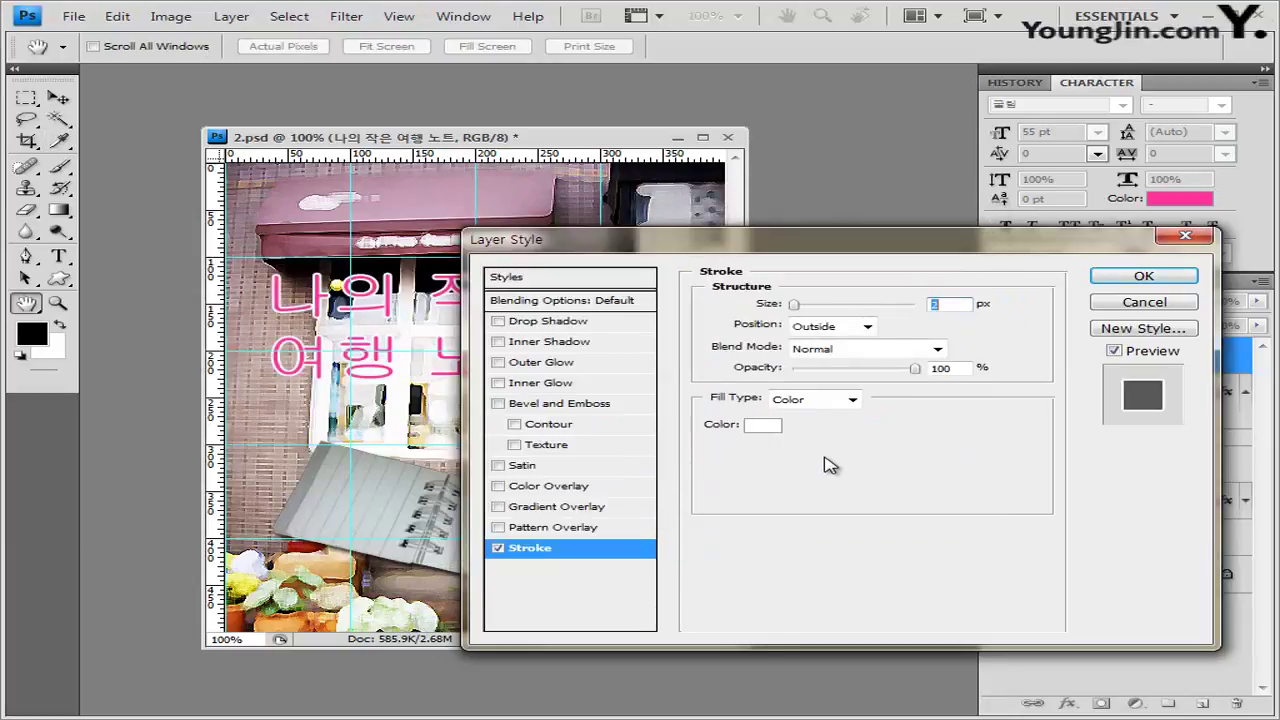
Add a Drop Shadow with default settings to the title text, and collapse the effects lists of the title and Hue/Saturation layers.
left_click(556, 326)
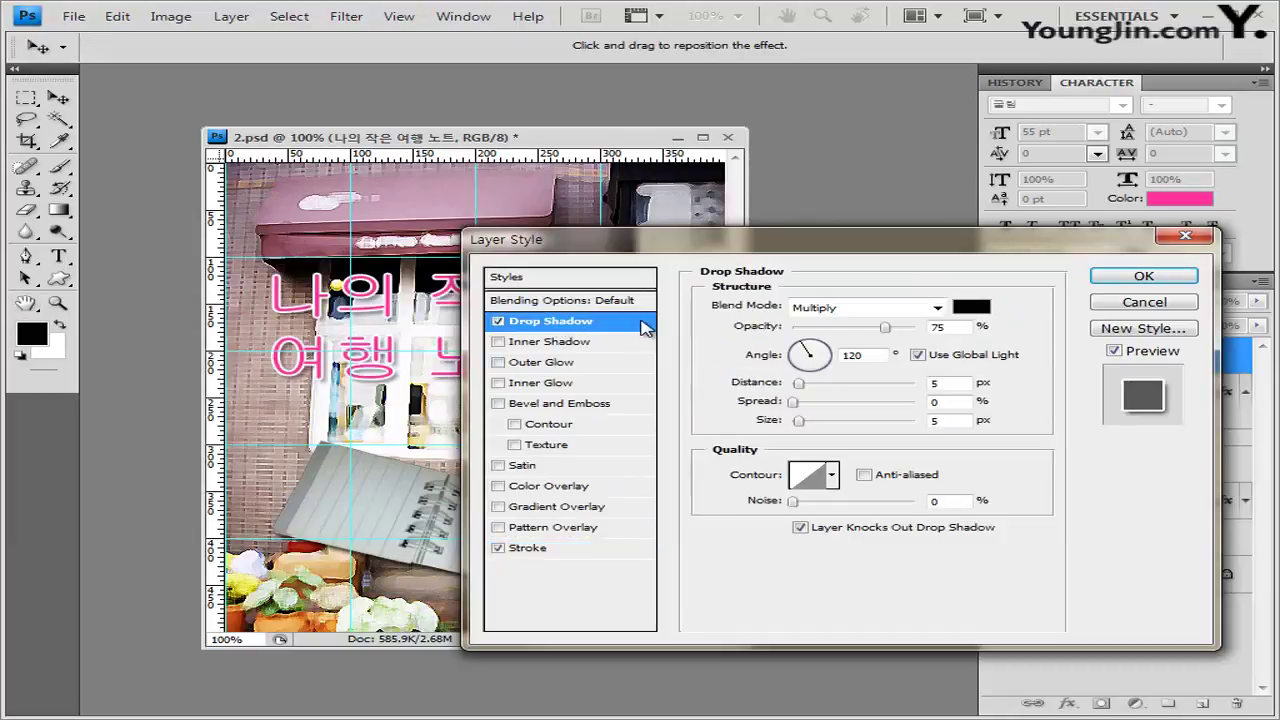
left_click(1176, 282)
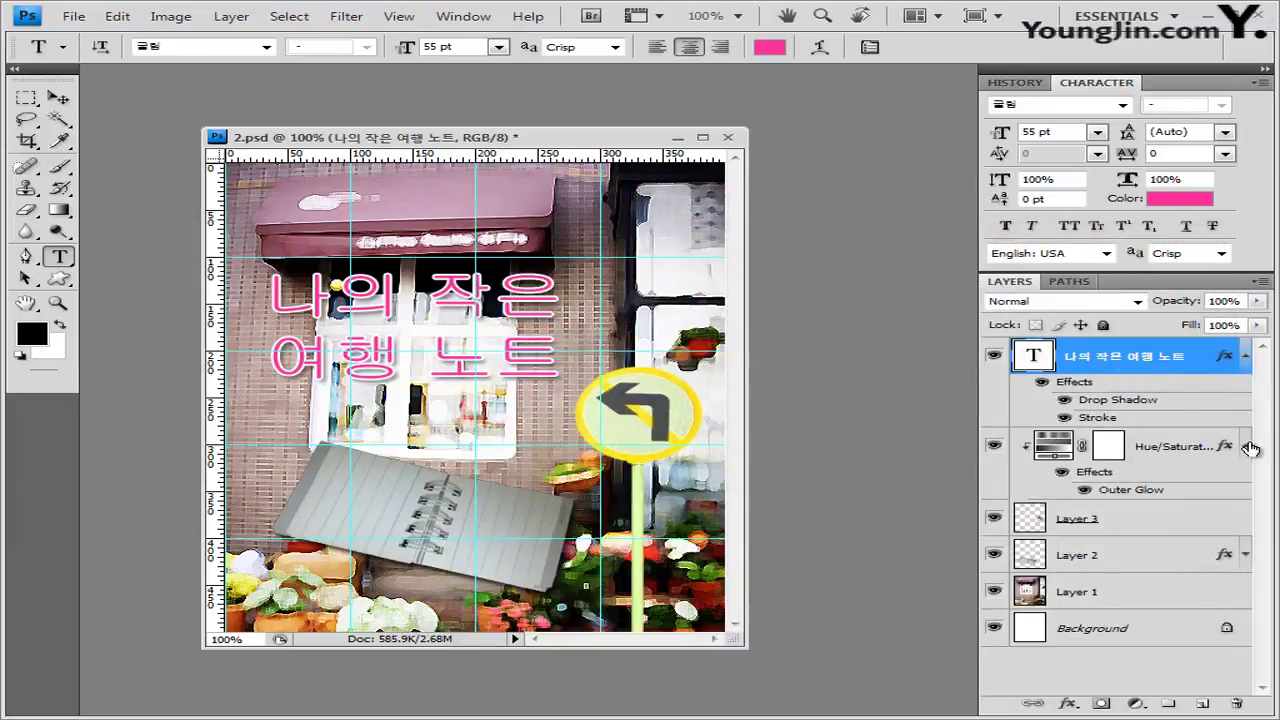
left_click(1245, 445)
left_click(1245, 355)
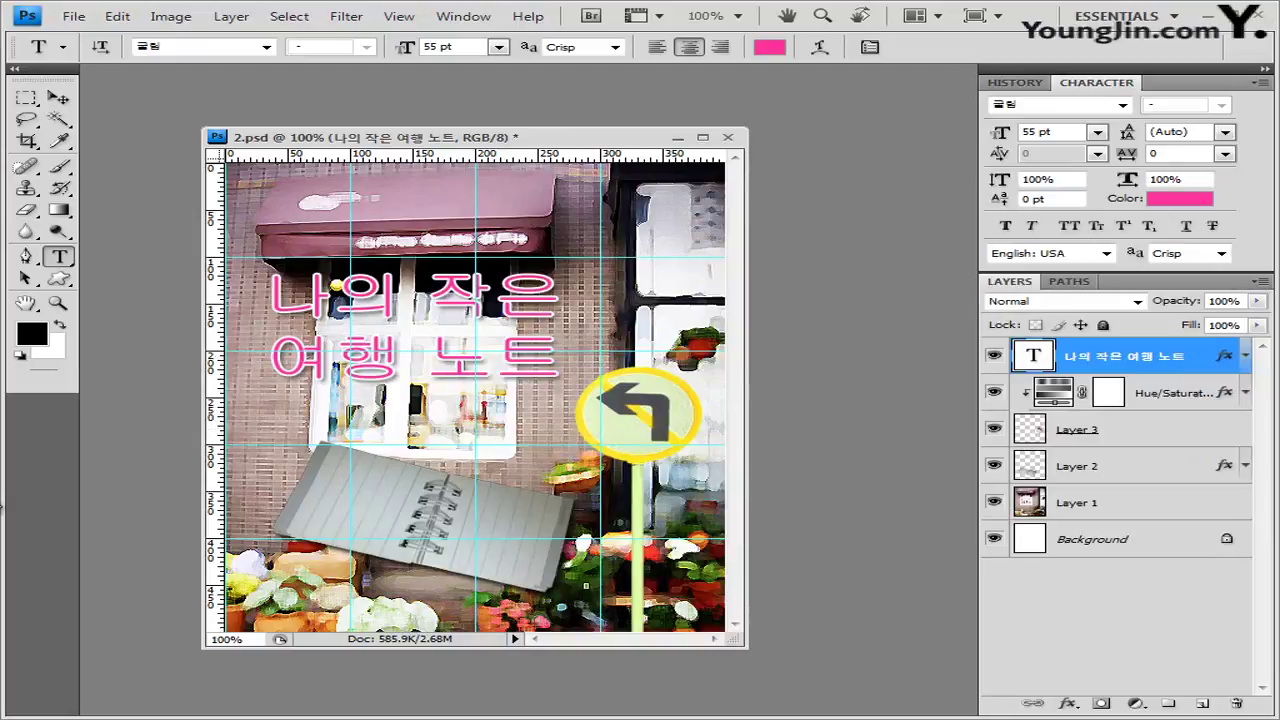
Activate the Custom Shape tool and replace the current shape set with the Objects set.
left_click(59, 278)
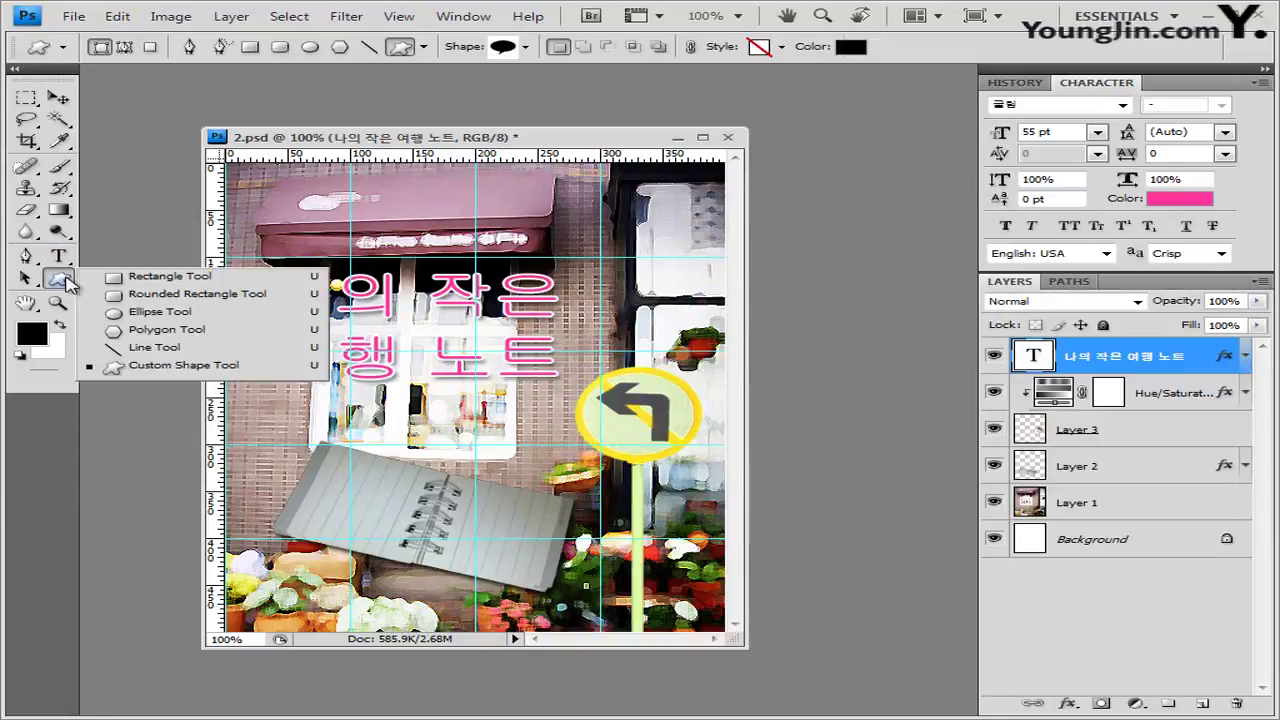
left_click(152, 366)
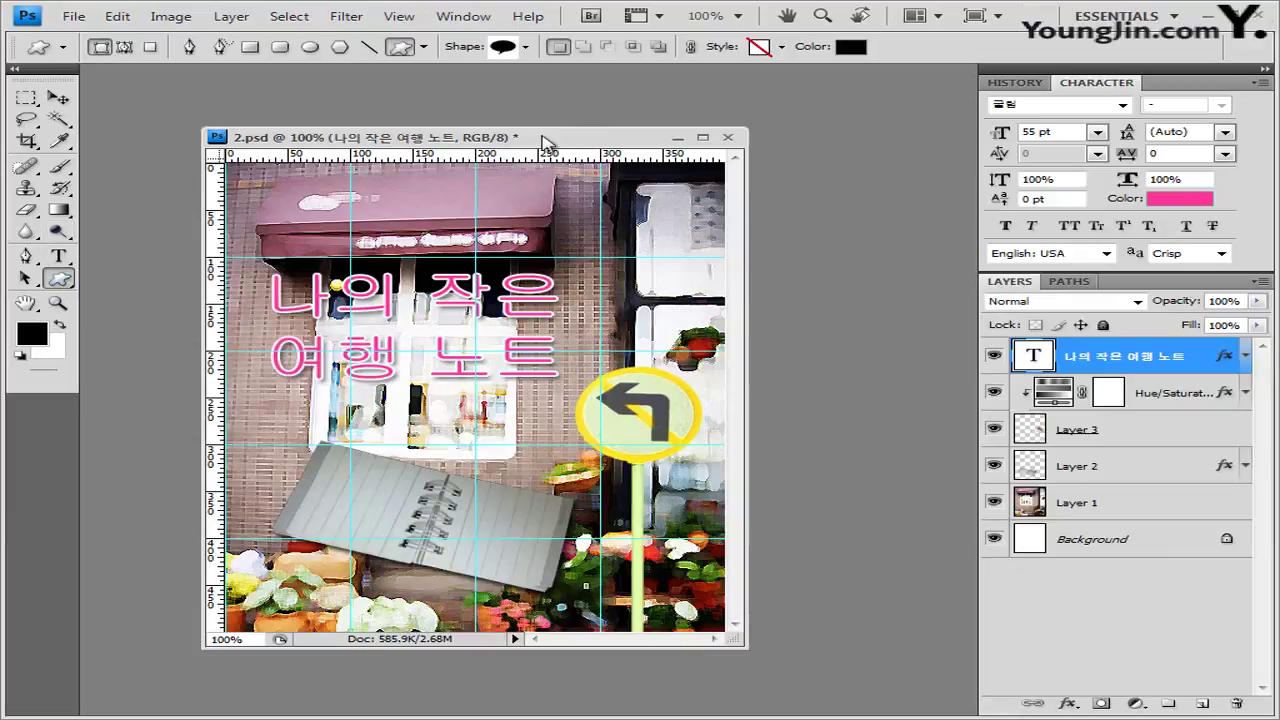
left_click(525, 47)
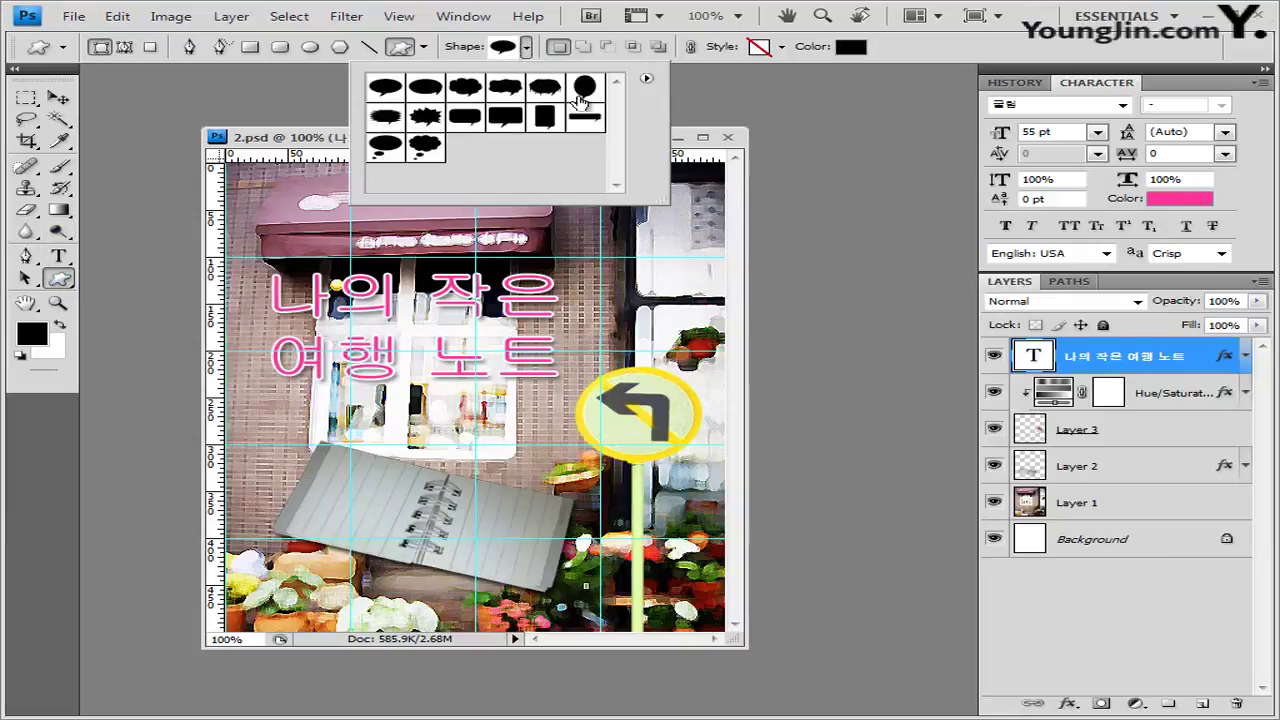
left_click(647, 79)
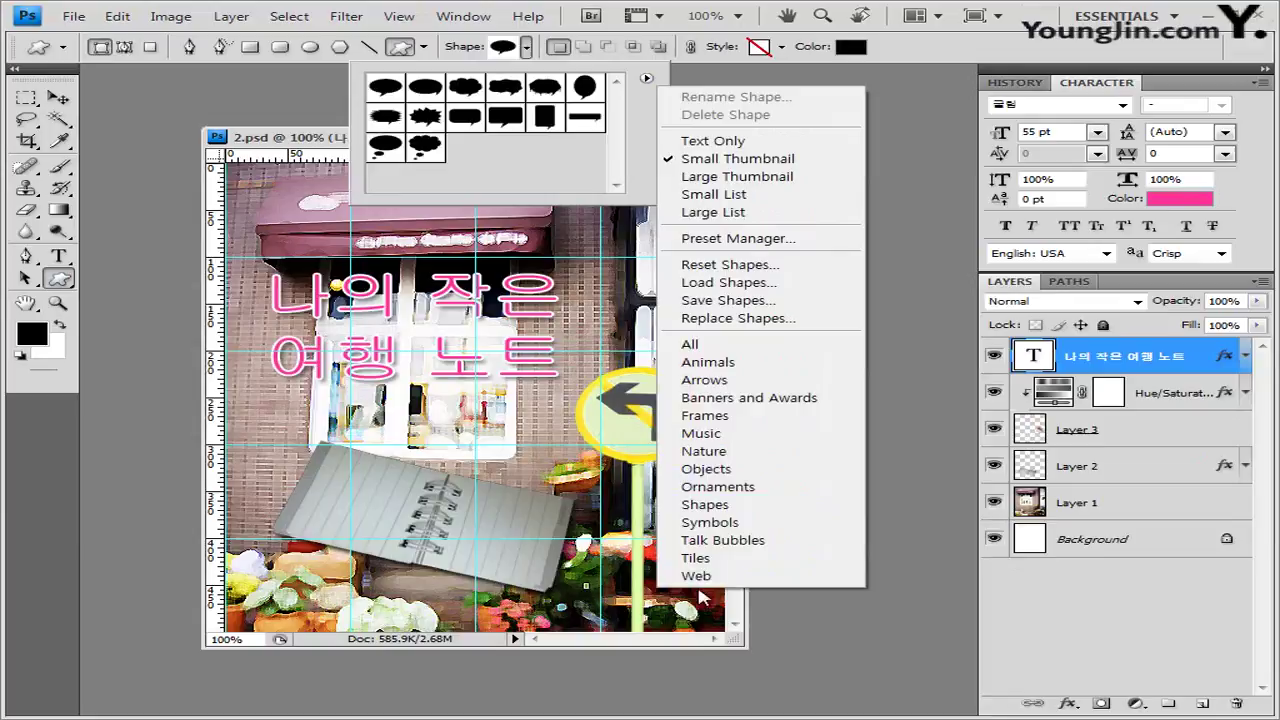
left_click(762, 467)
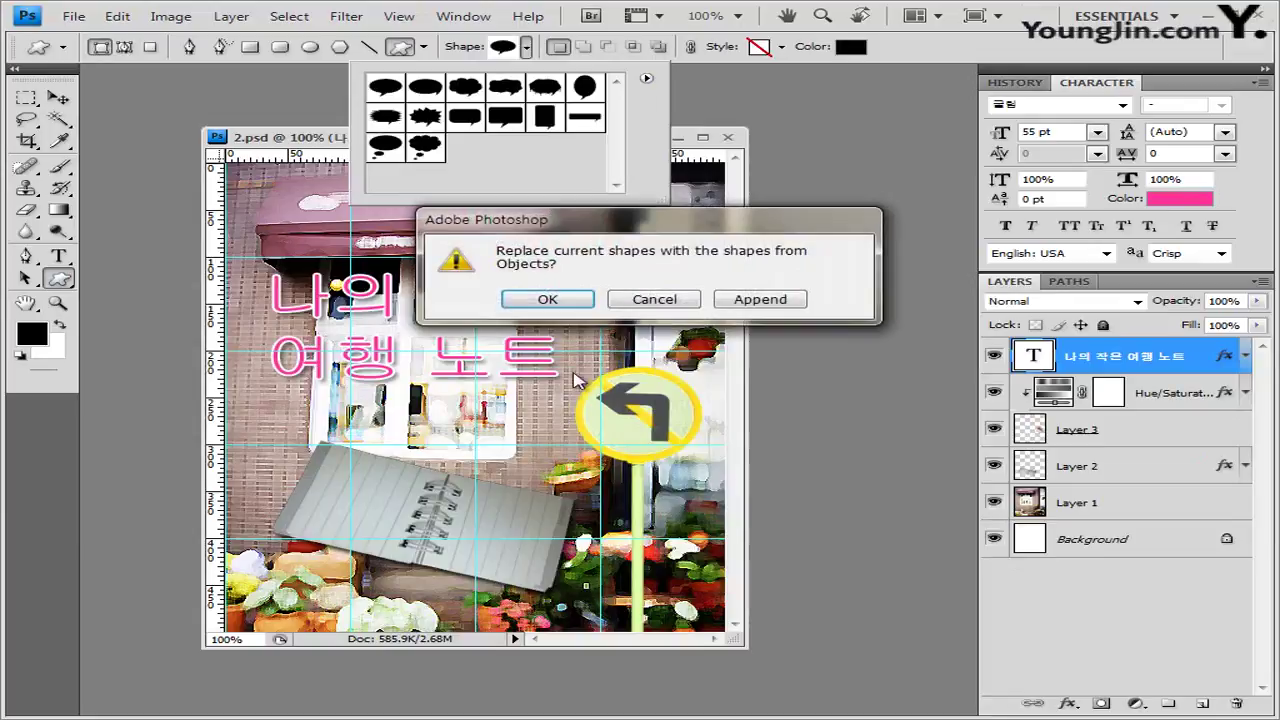
left_click(575, 297)
Draw the dark ink splatter shape in black over the notebook's right-hand page and shift it slightly upward.
scroll(600, 150, "down", 5)
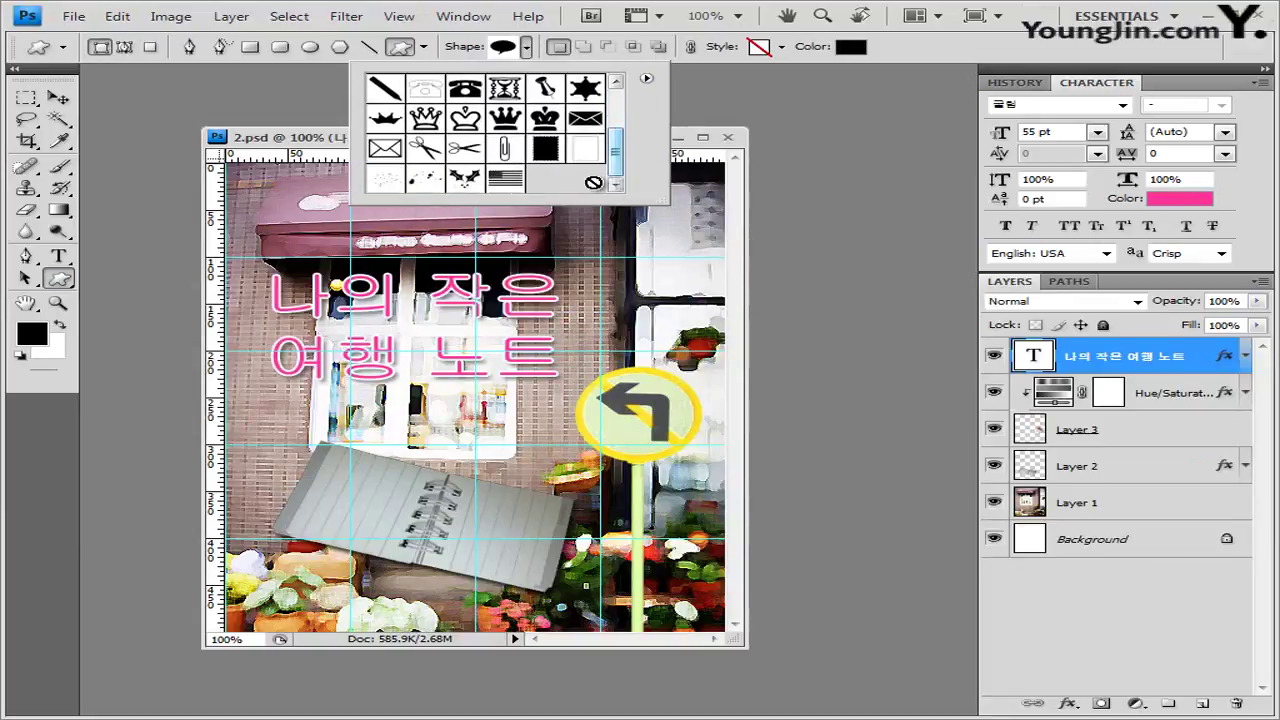
left_click(424, 180)
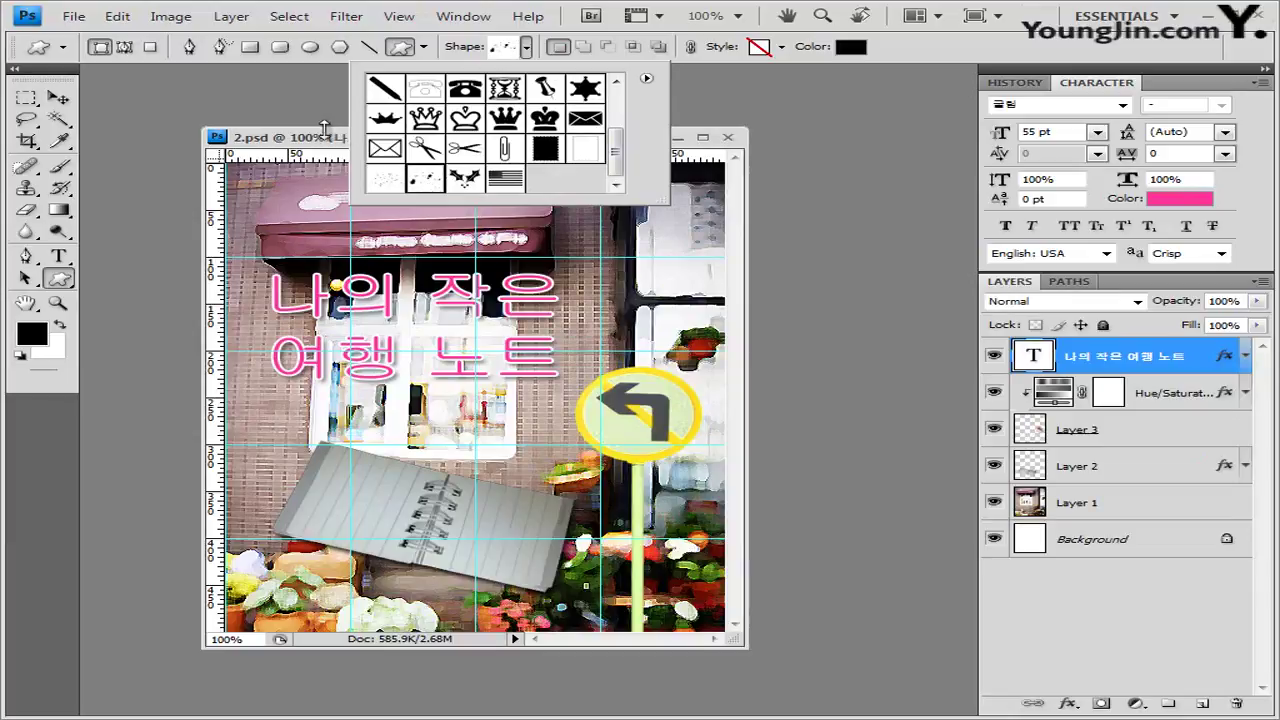
key("Return")
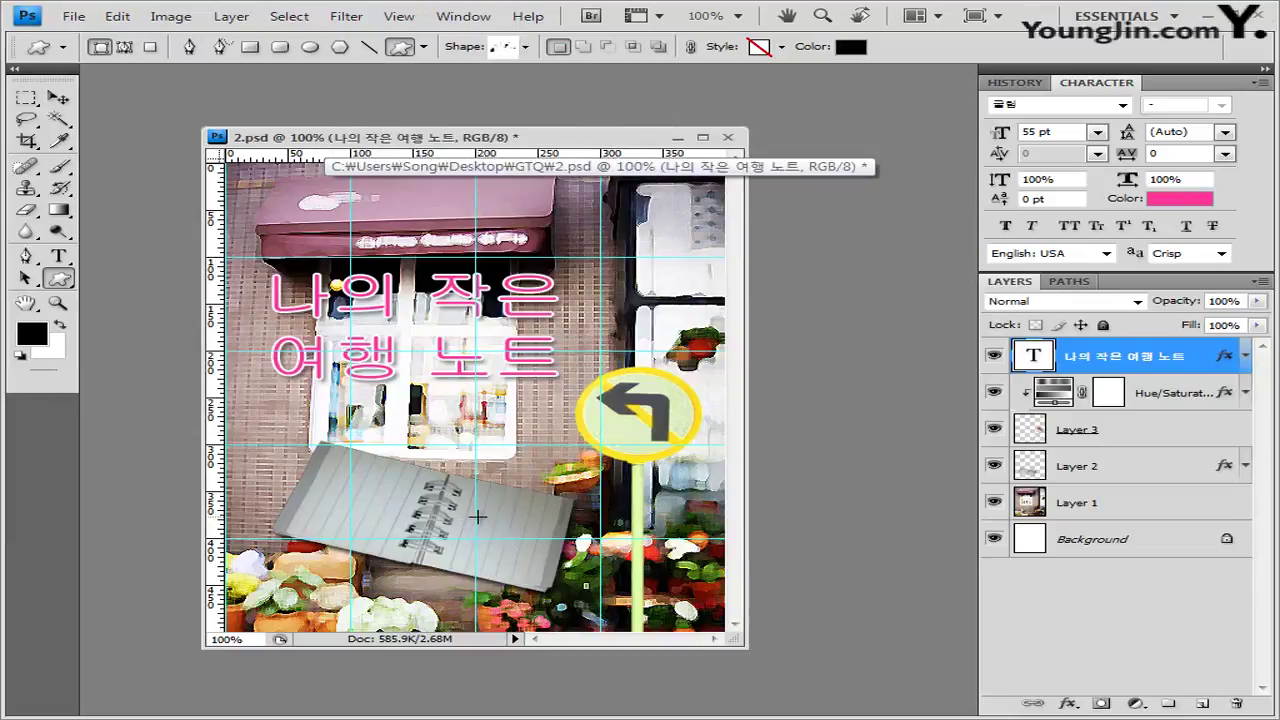
left_click_drag(479, 494, 620, 584)
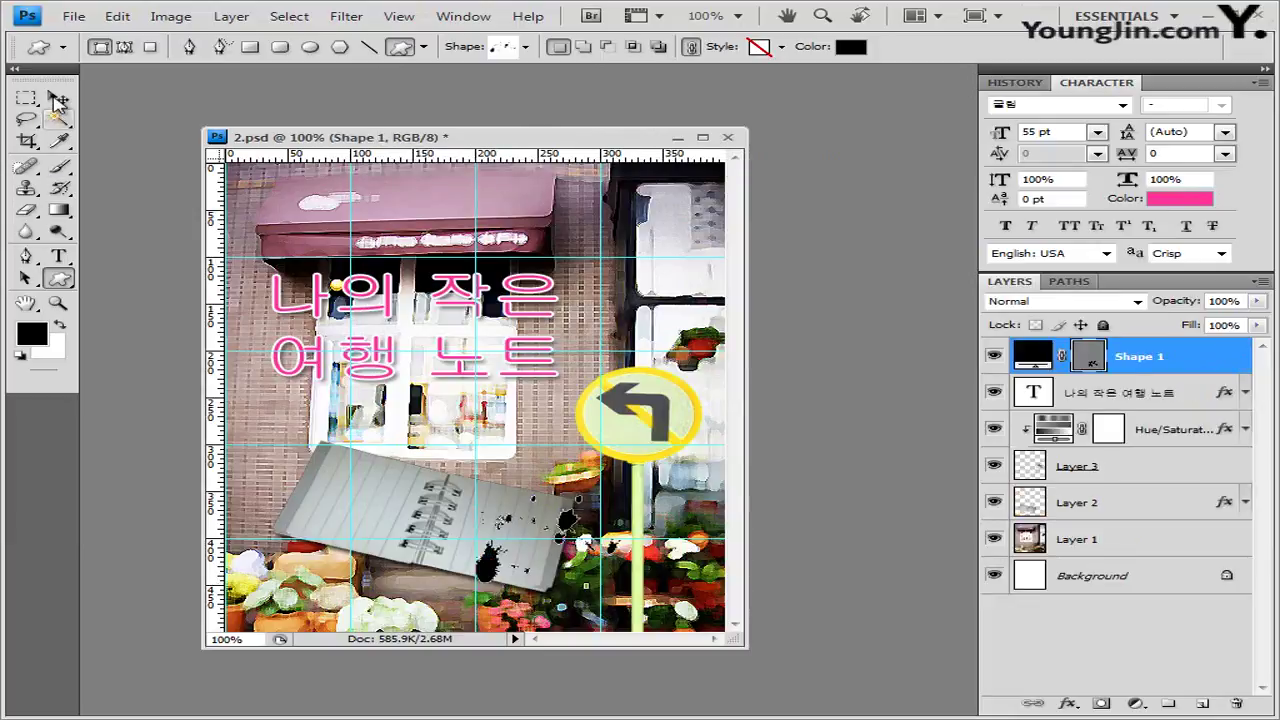
left_click(59, 97)
left_click_drag(498, 563, 497, 543)
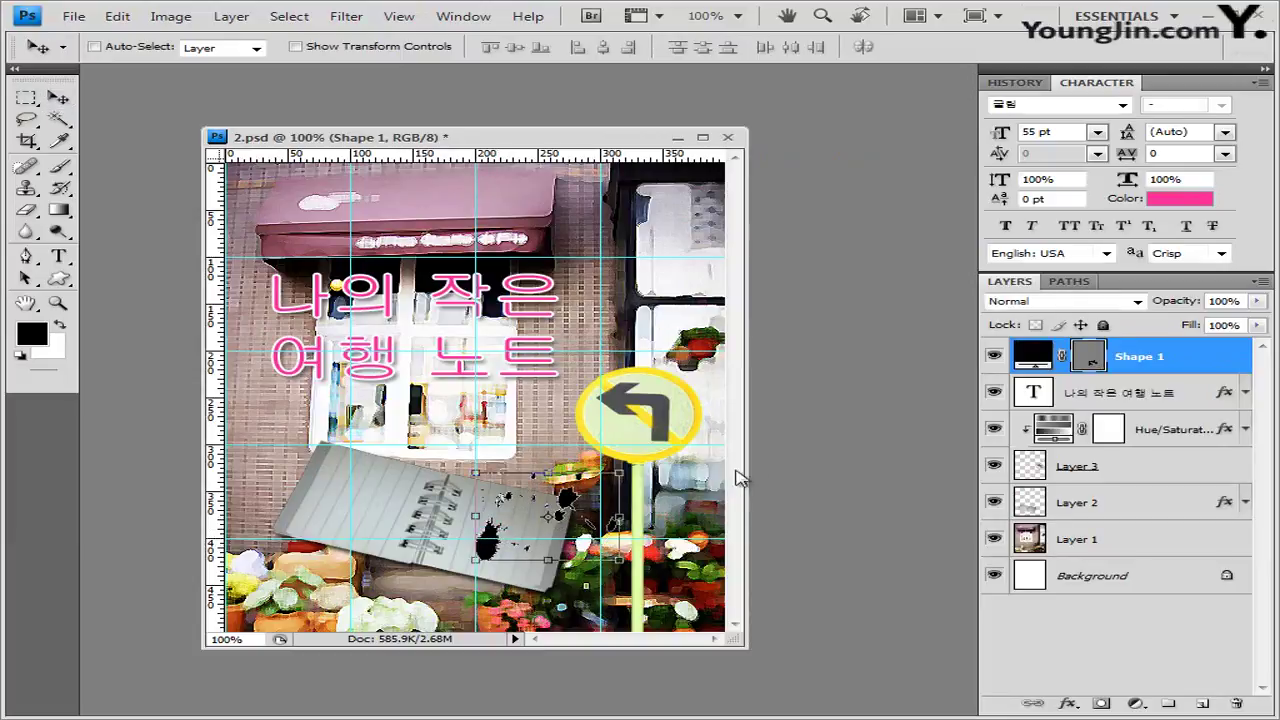
Transform the ink splatter to about 80.7% width, 95.7% height and 10.7° rotation, fitting it to the notebook page.
key("ctrl+t")
left_click_drag(660, 476, 640, 505)
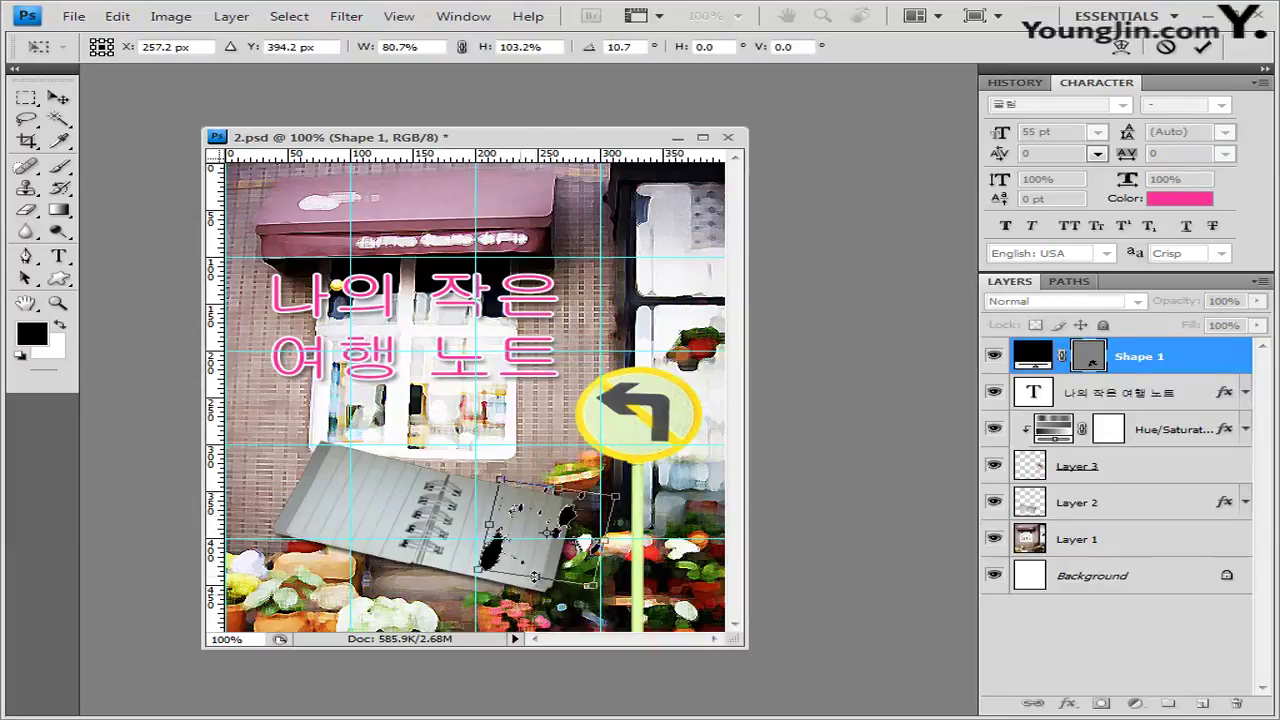
left_click_drag(535, 577, 537, 570)
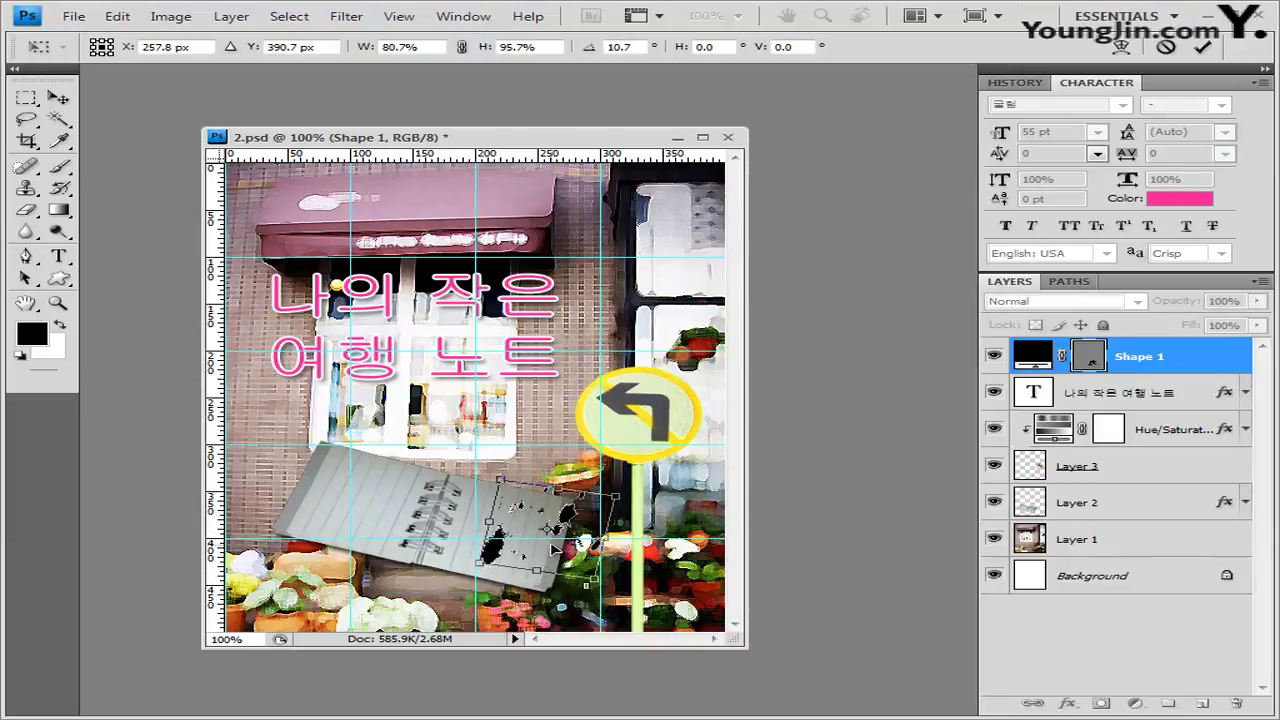
key("Return")
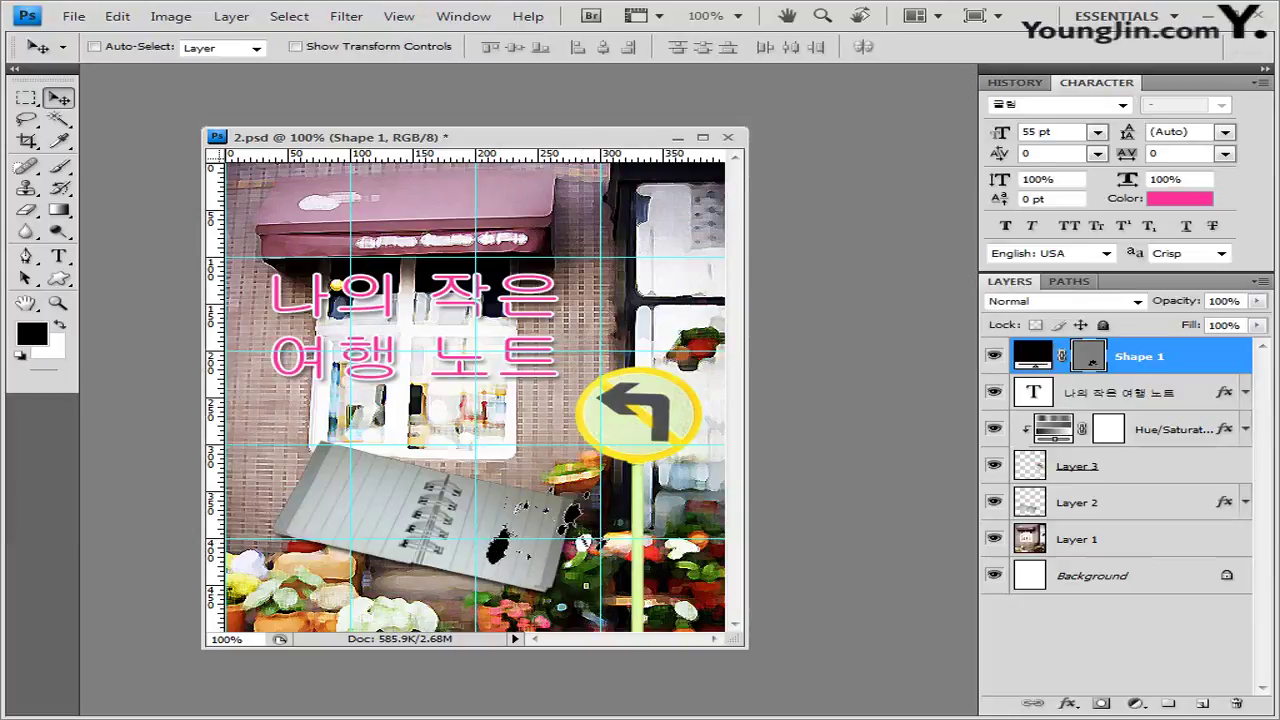
Add an Outer Glow with default settings to the ink splatter layer and keep its fill colour at 000000.
left_click(60, 283)
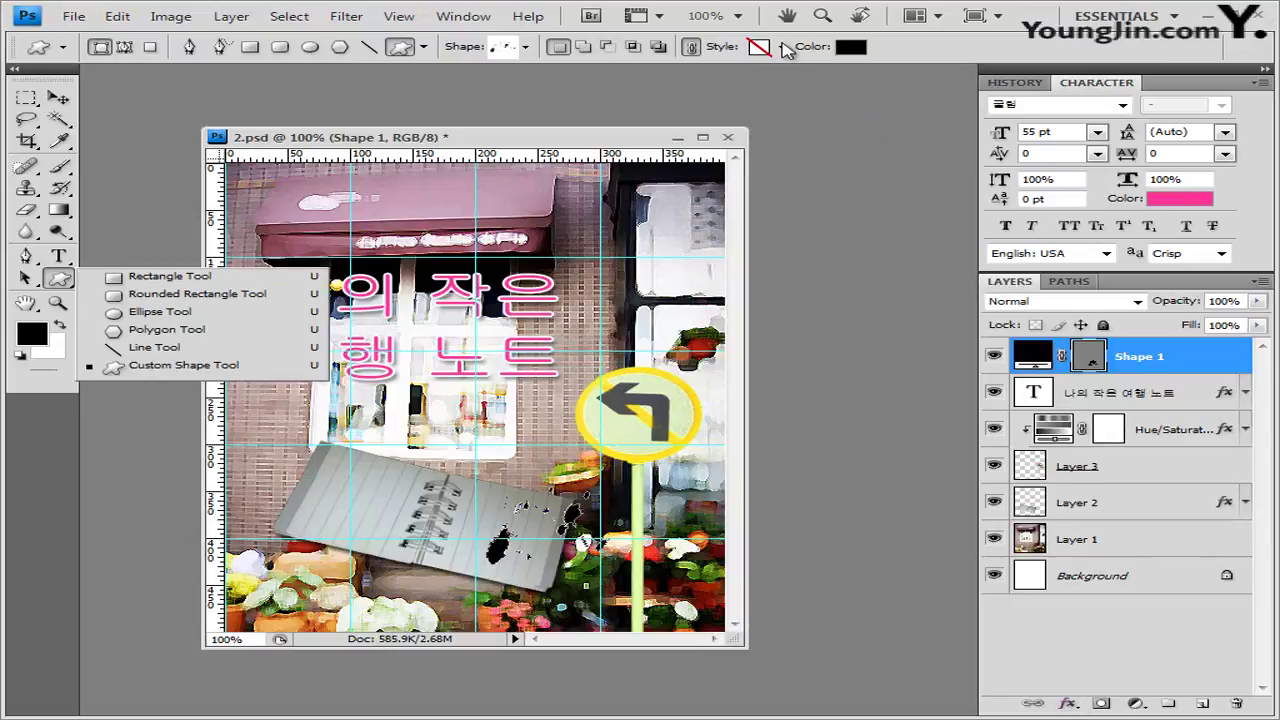
left_click(1099, 704)
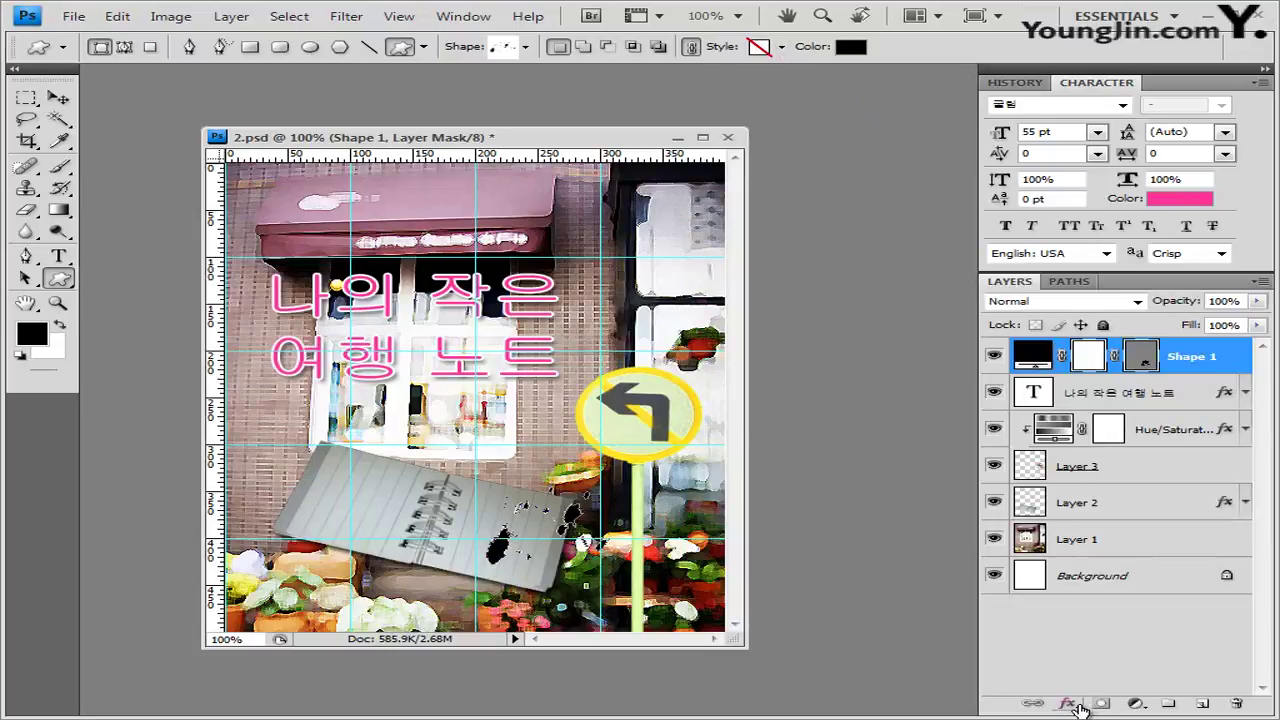
key("ctrl+z")
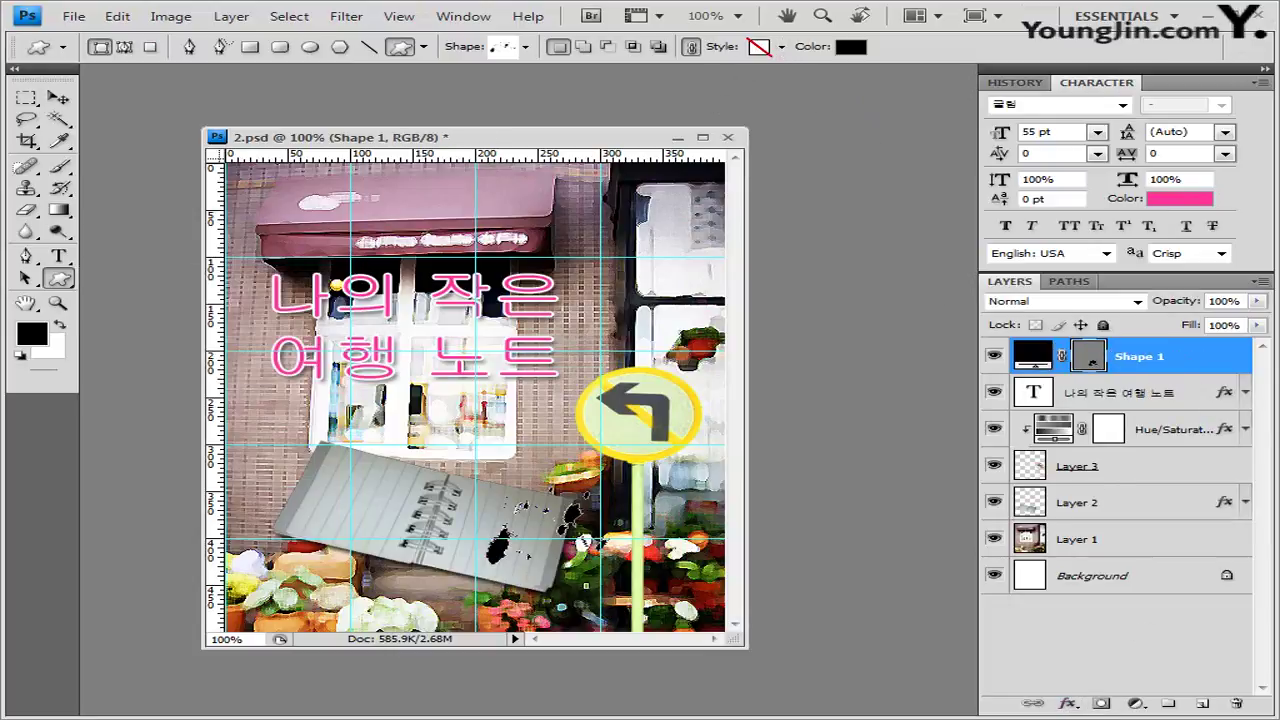
left_click(1068, 704)
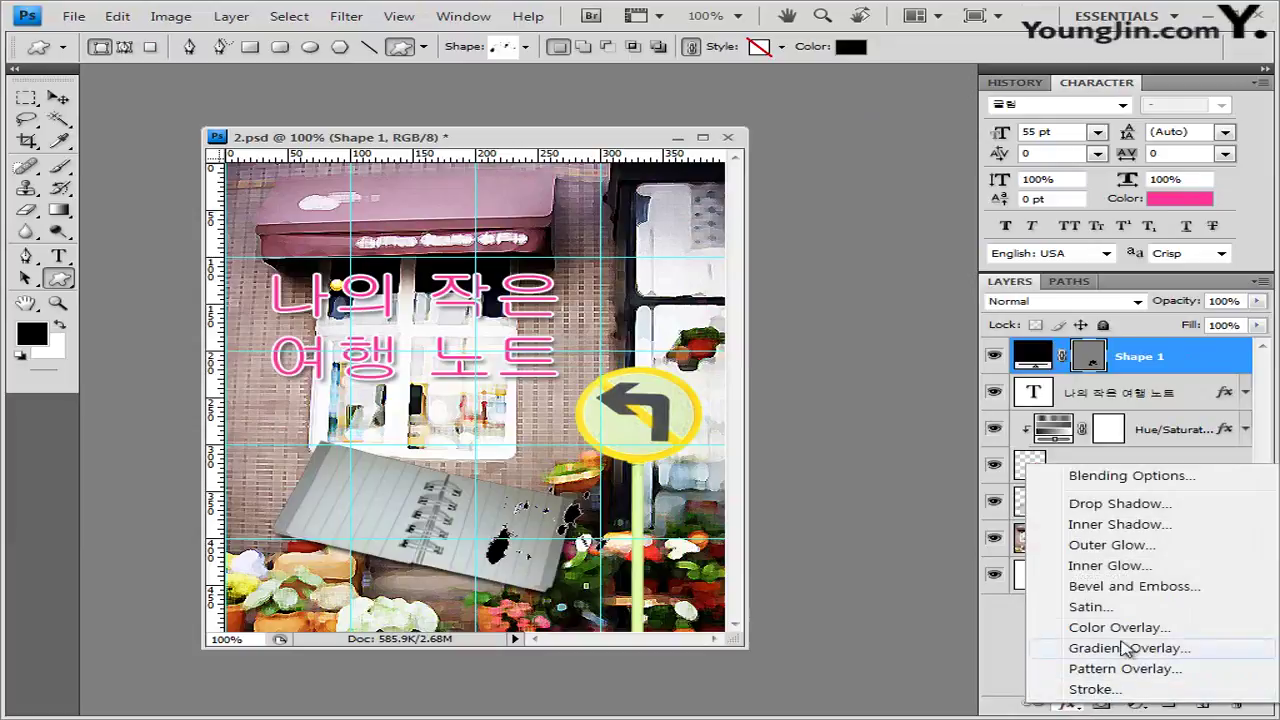
left_click(1142, 550)
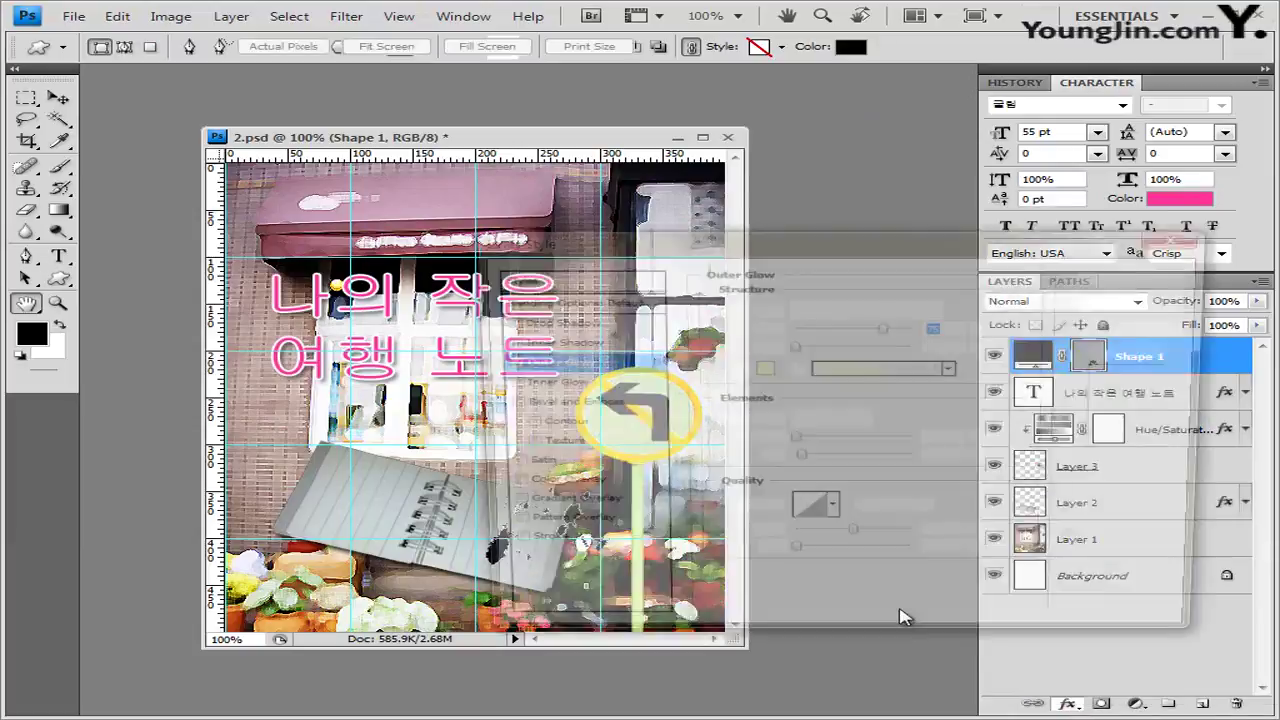
left_click(1146, 278)
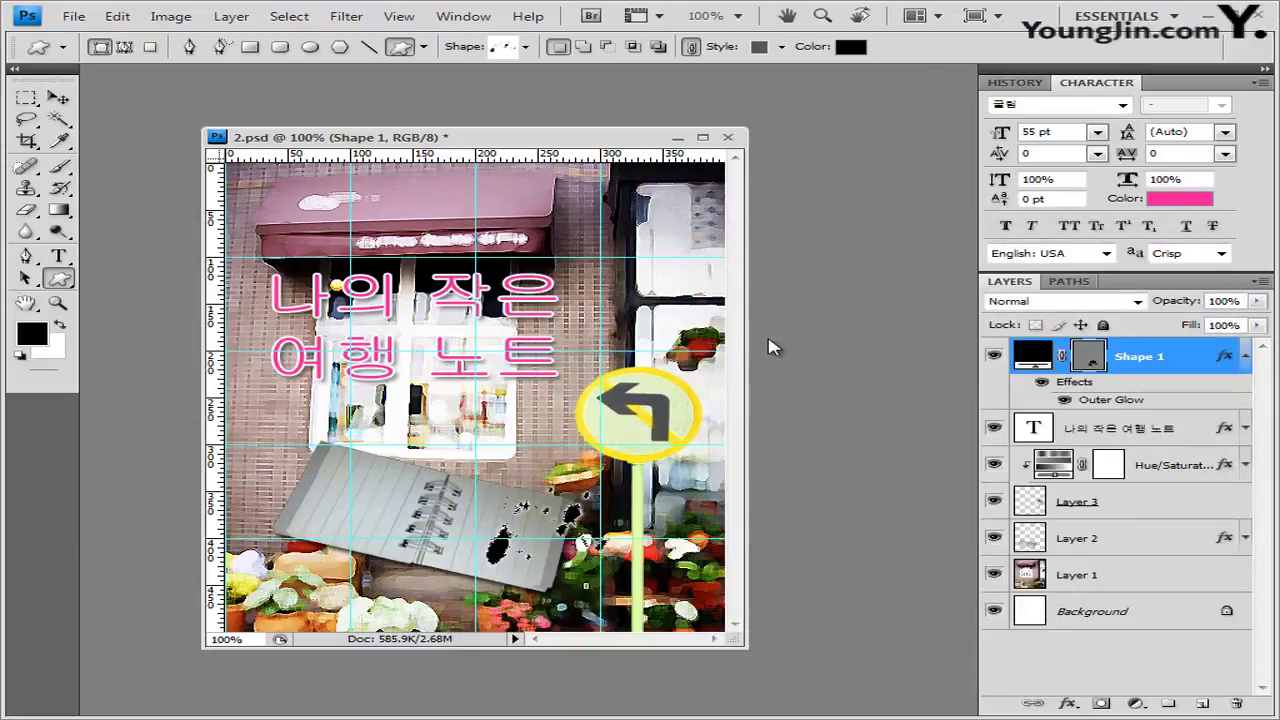
left_click(851, 50)
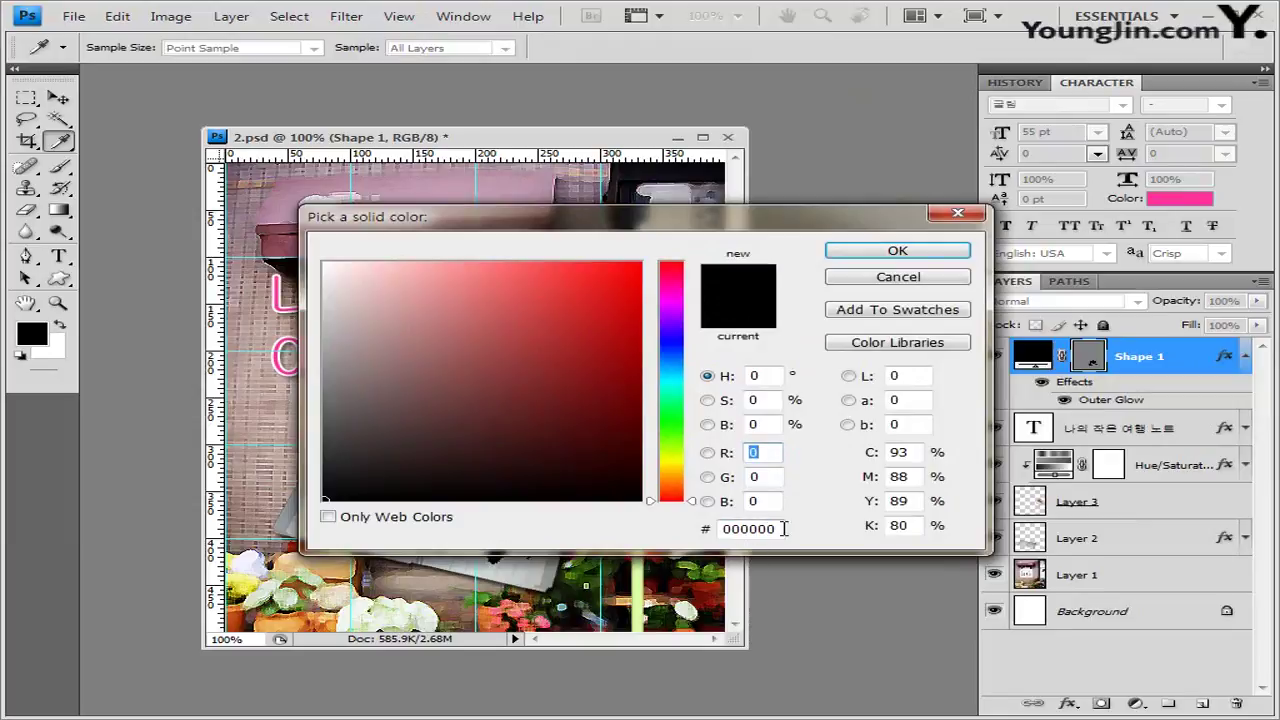
left_click(897, 251)
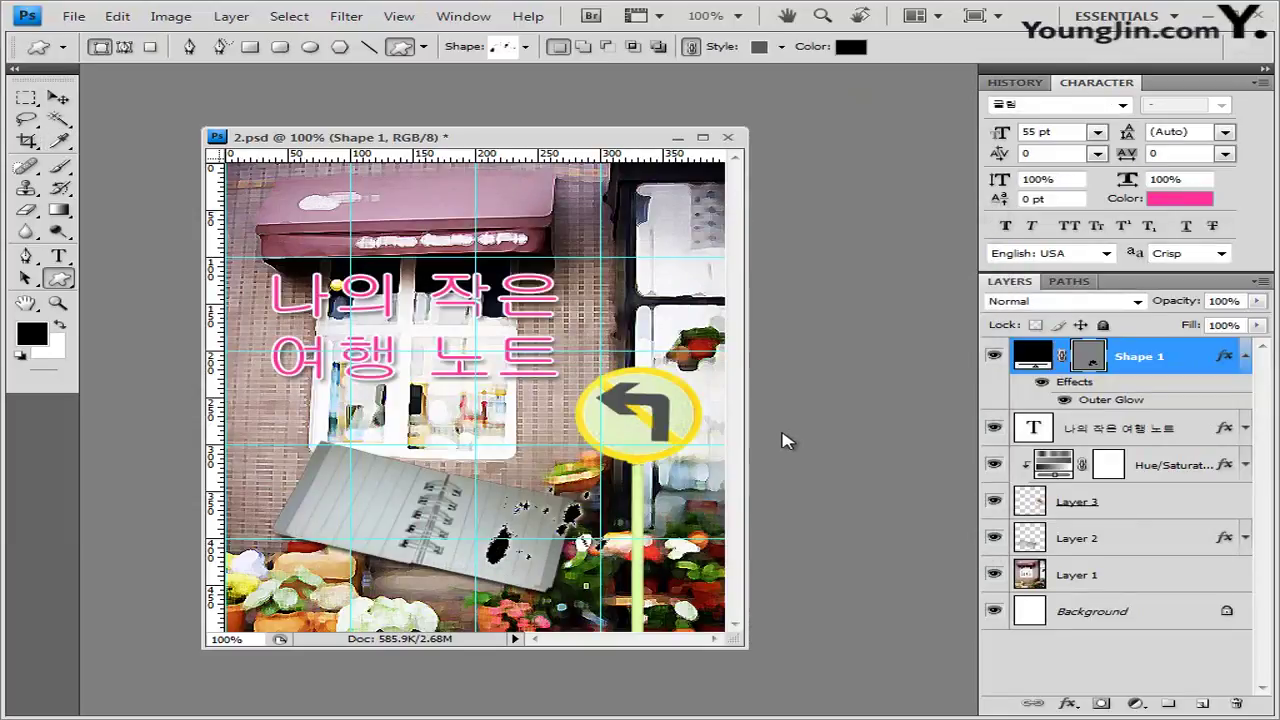
Draw the black pen shape from the Objects set diagonally across the notebook's left-hand page, on its own shape layer.
left_click(525, 47)
left_click_drag(618, 155, 628, 95)
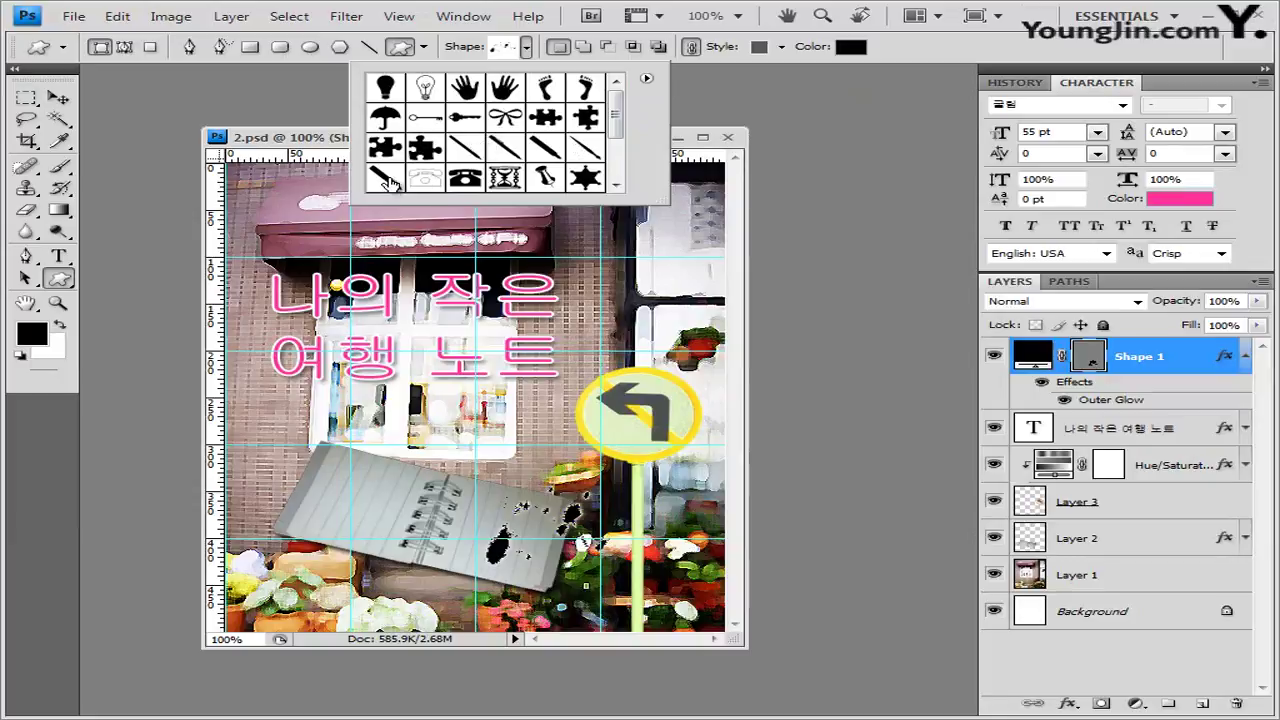
left_click(505, 150)
left_click(347, 146)
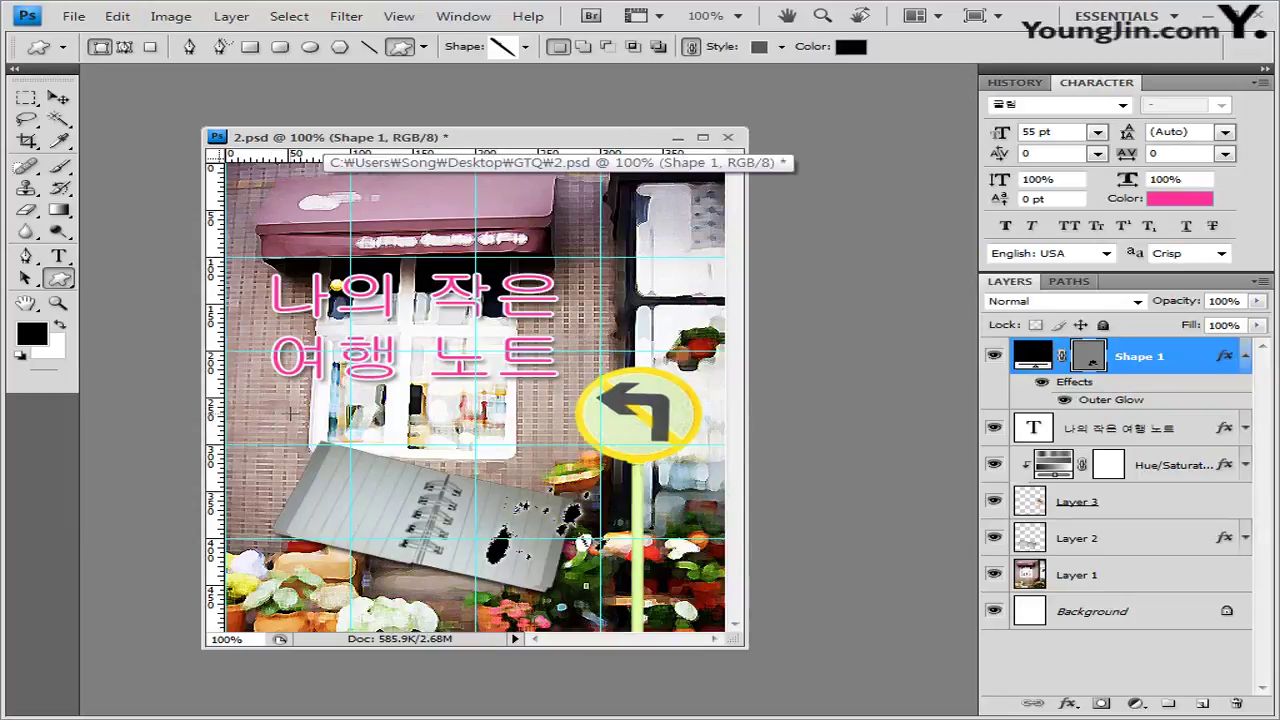
left_click_drag(291, 413, 400, 498)
left_click_drag(400, 498, 400, 503)
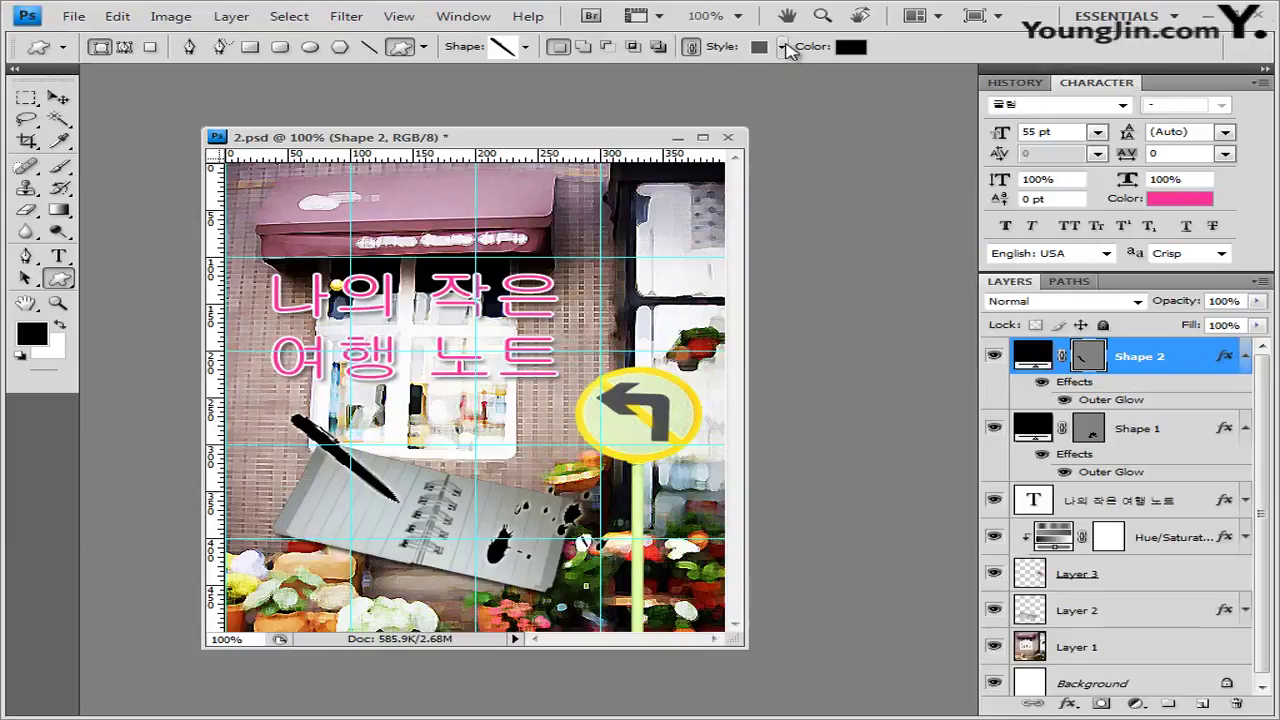
Remove the inherited layer style from the pen shape on the notebook and set its fill colour to c56825.
left_click(780, 47)
left_click(641, 87)
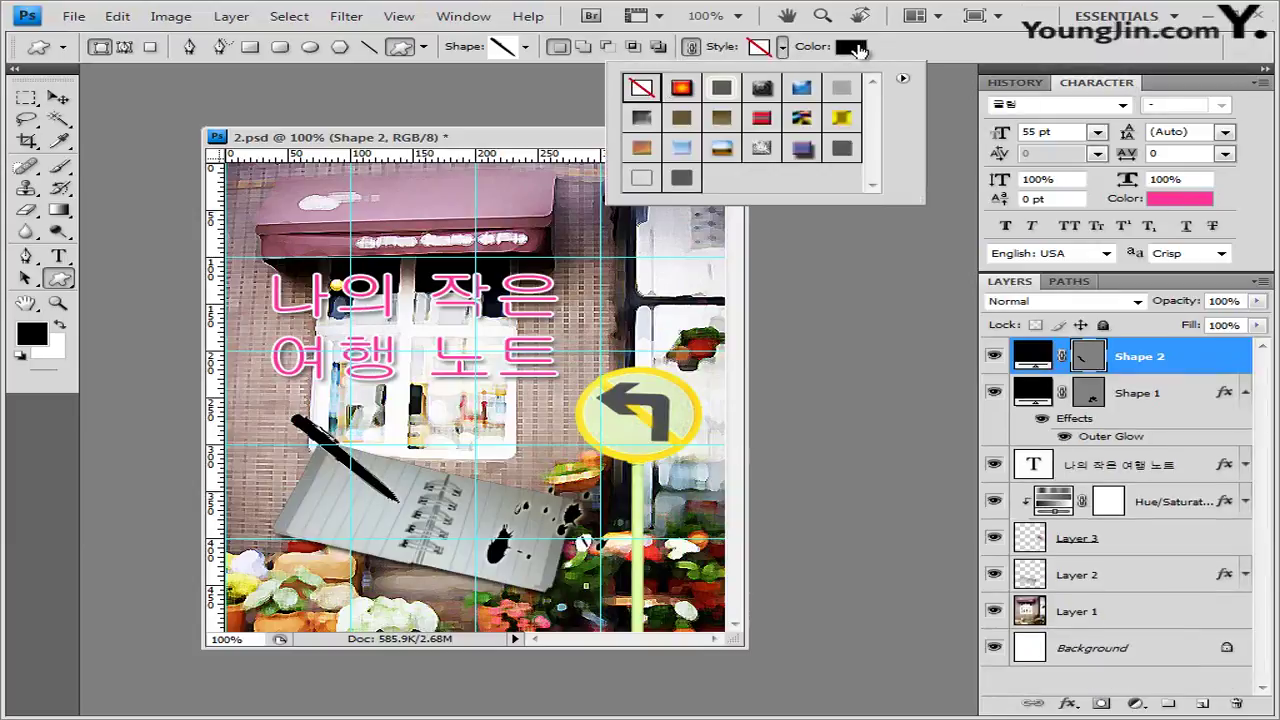
left_click(851, 47)
left_click_drag(785, 529, 651, 517)
type("c5")
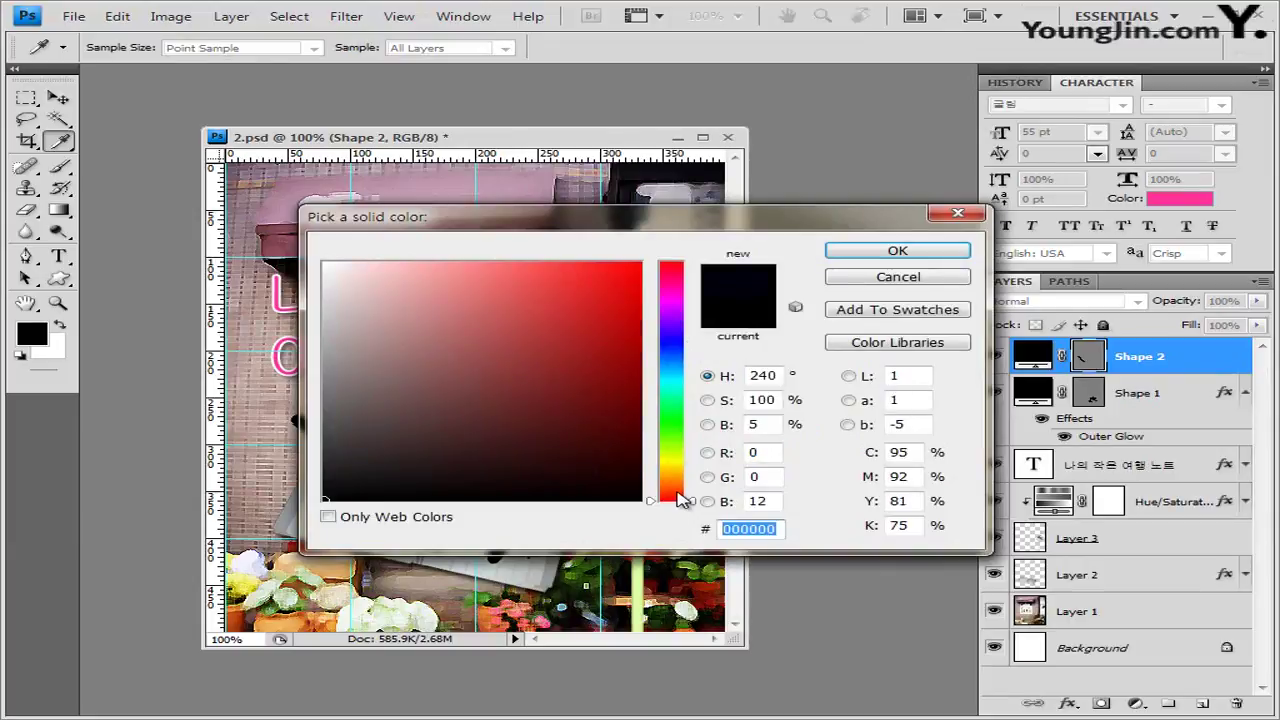
type("6825")
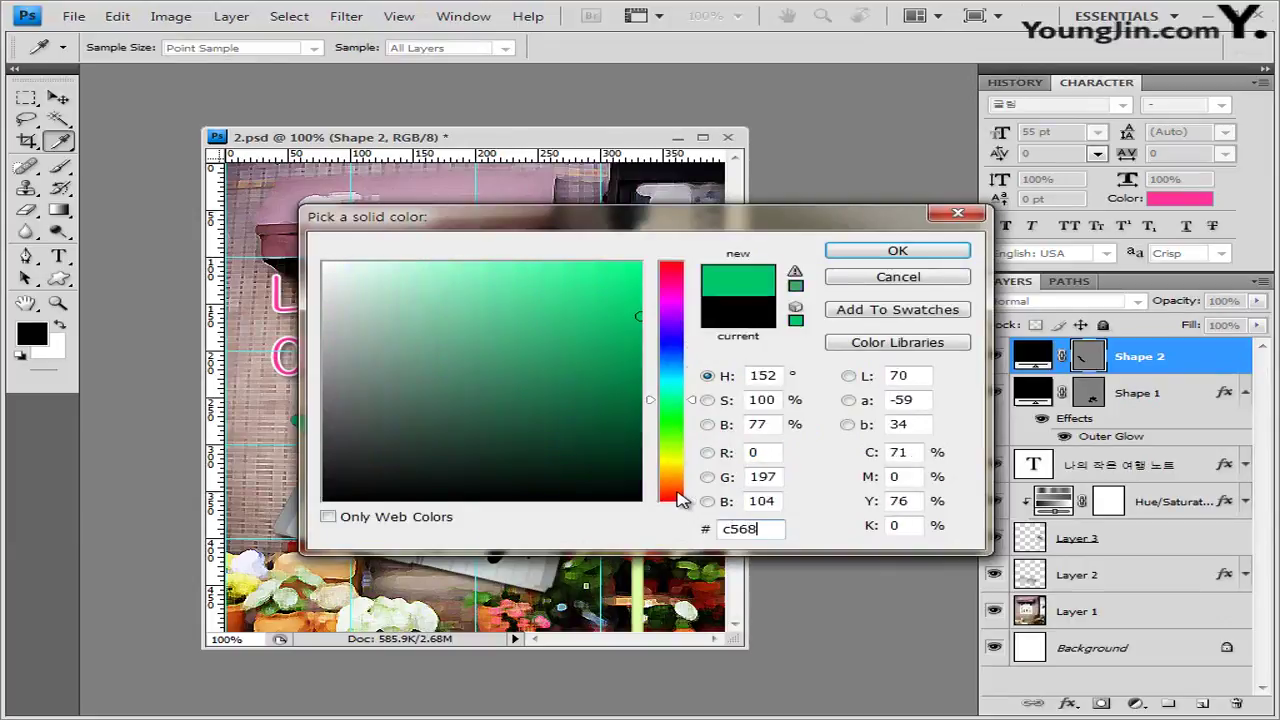
left_click(929, 251)
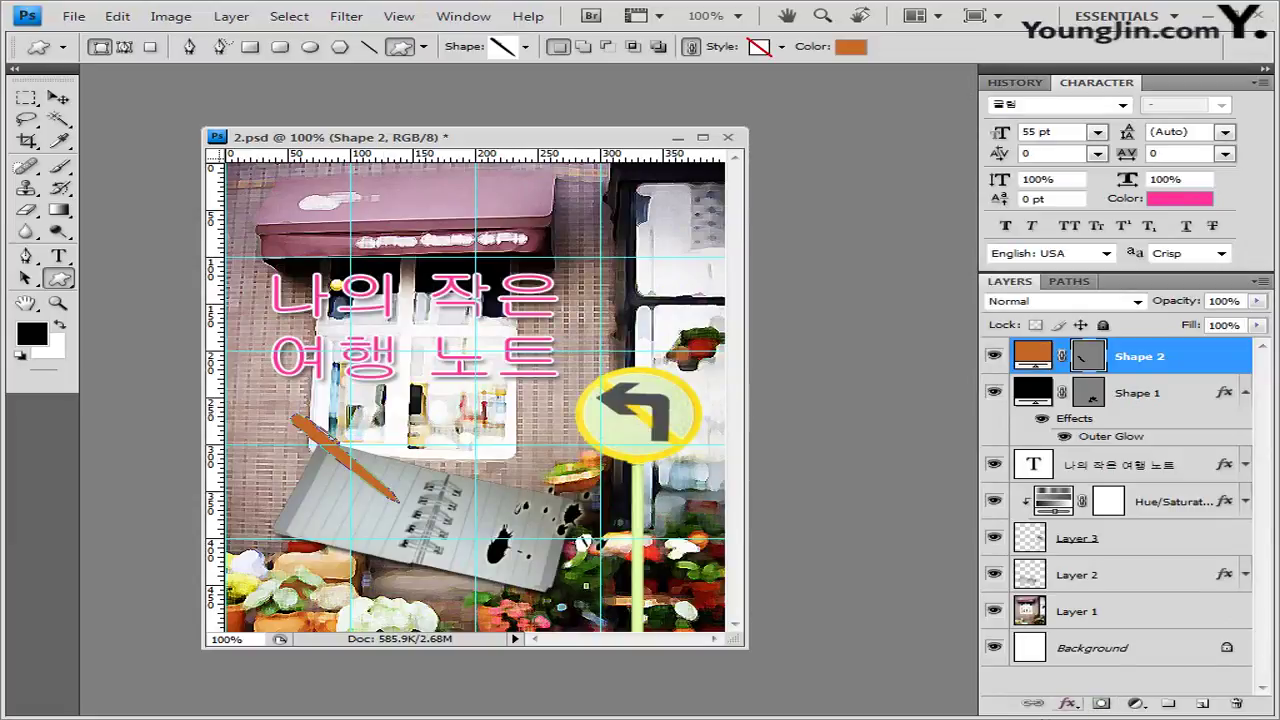
Add an Outer Glow with default settings to the orange pen shape layer.
left_click(1069, 704)
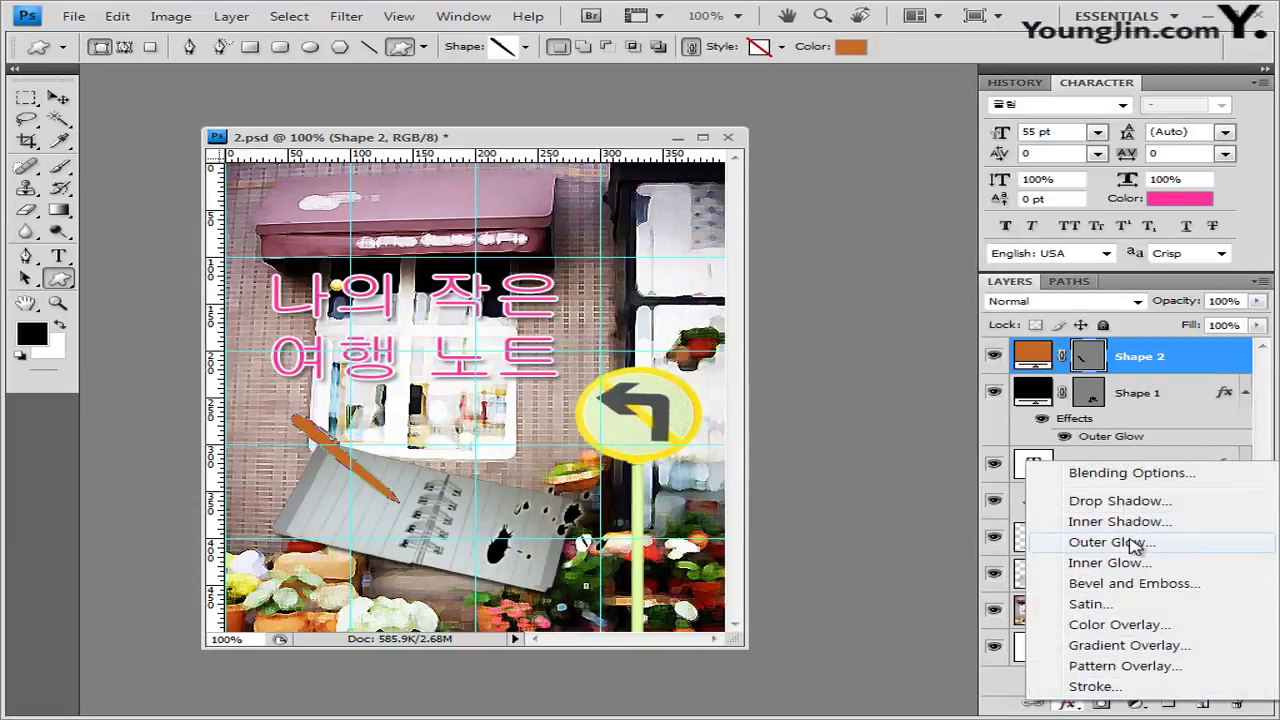
left_click(1135, 542)
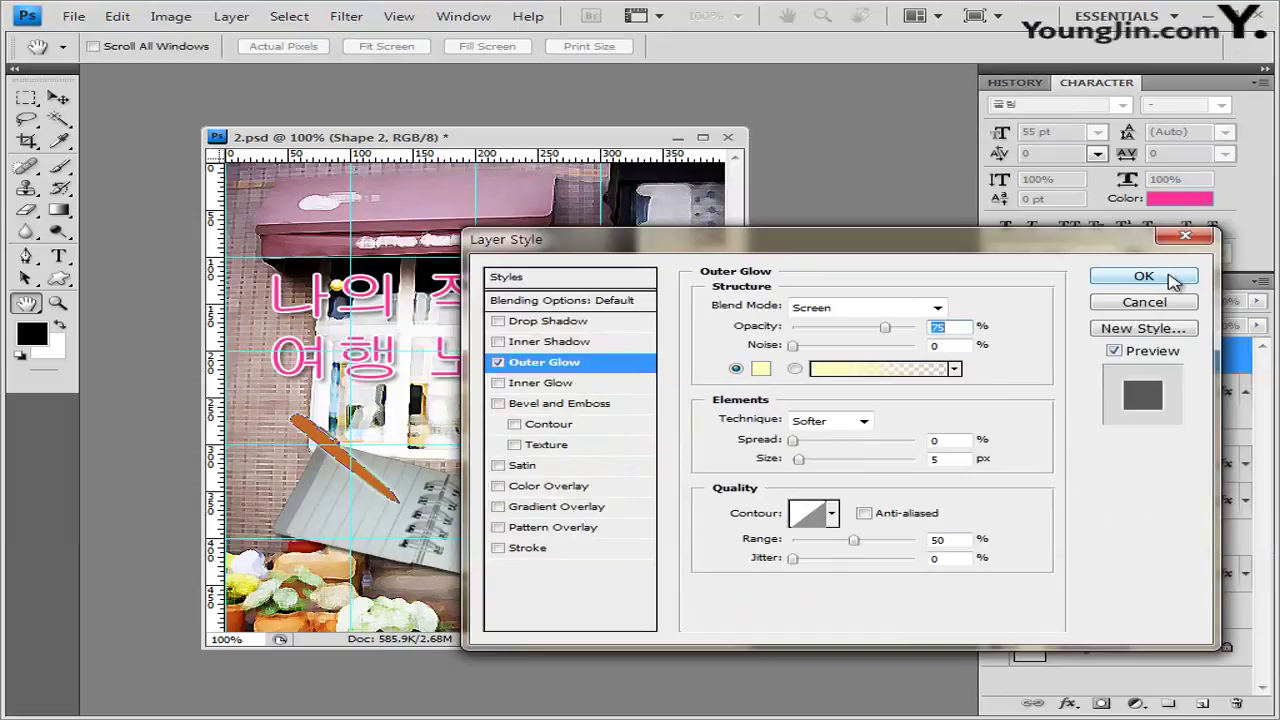
left_click(1166, 278)
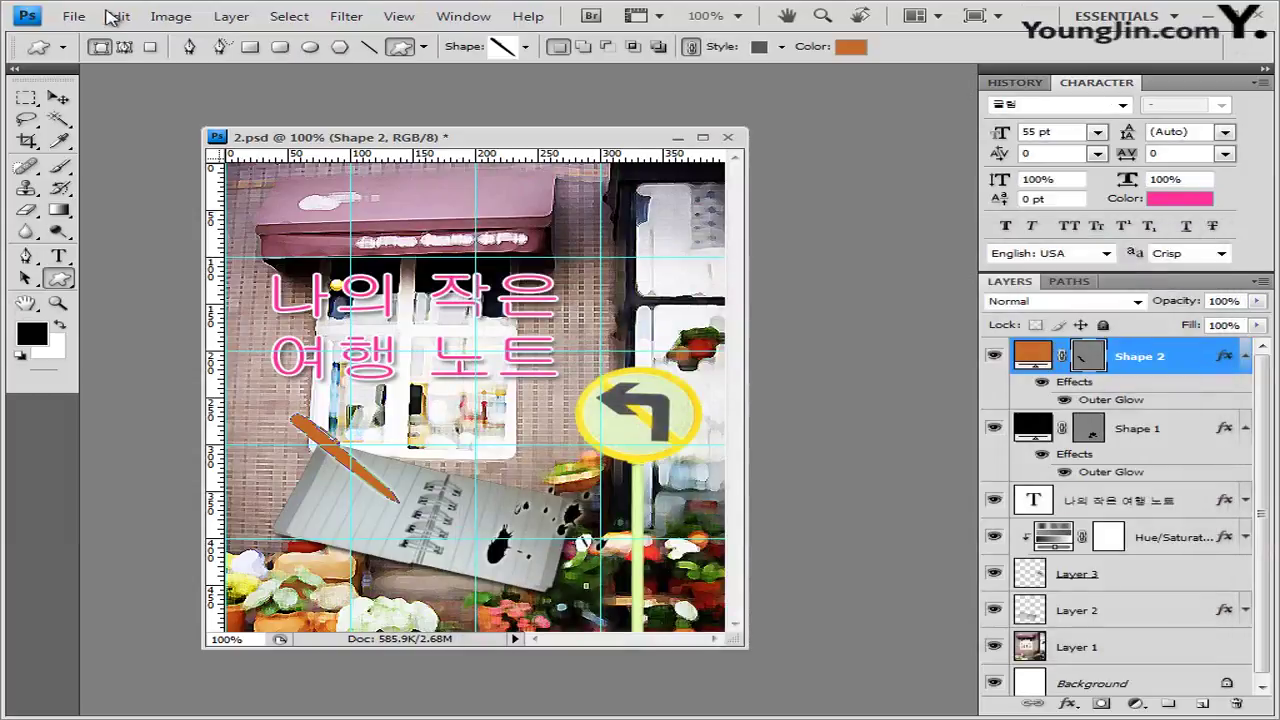
Save 2.psd with Maximize Compatibility on and shift the document window slightly.
left_click(73, 16)
left_click(95, 250)
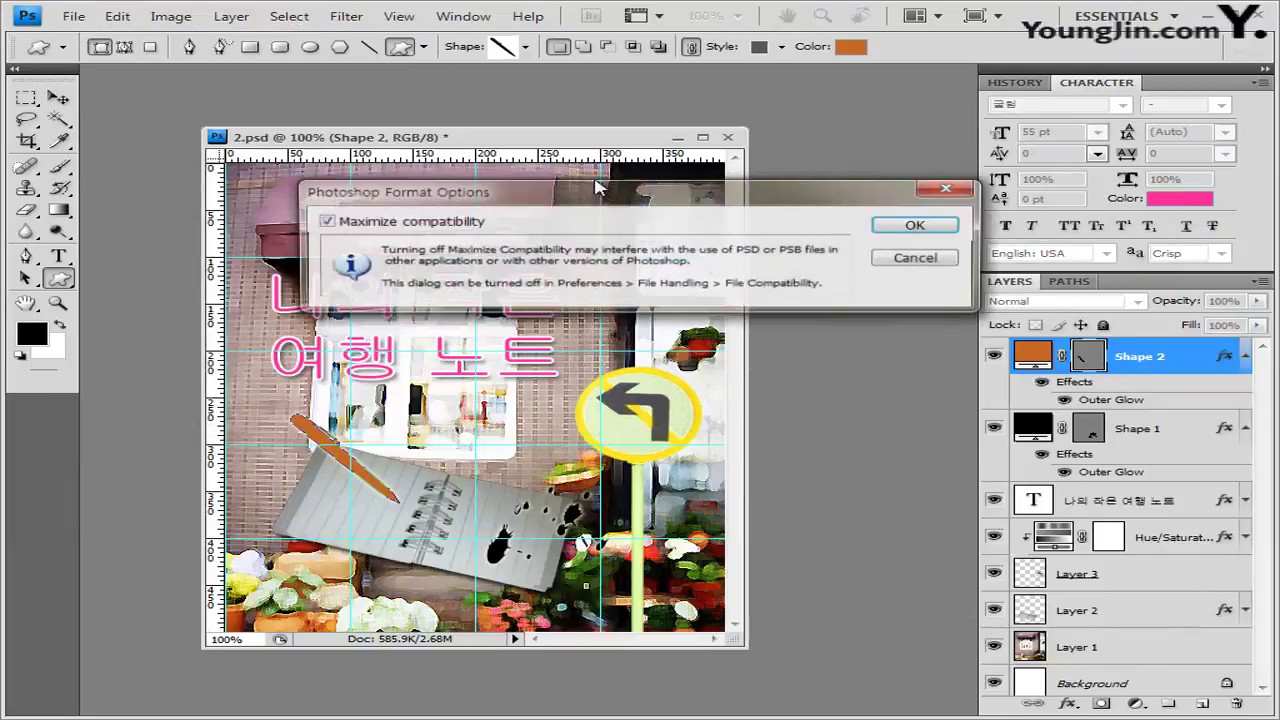
left_click(943, 223)
left_click_drag(506, 137, 531, 120)
Save a JPEG copy in the GTQ folder, reusing the first exam file's candidate number and name with the suffix -2.
left_click(73, 16)
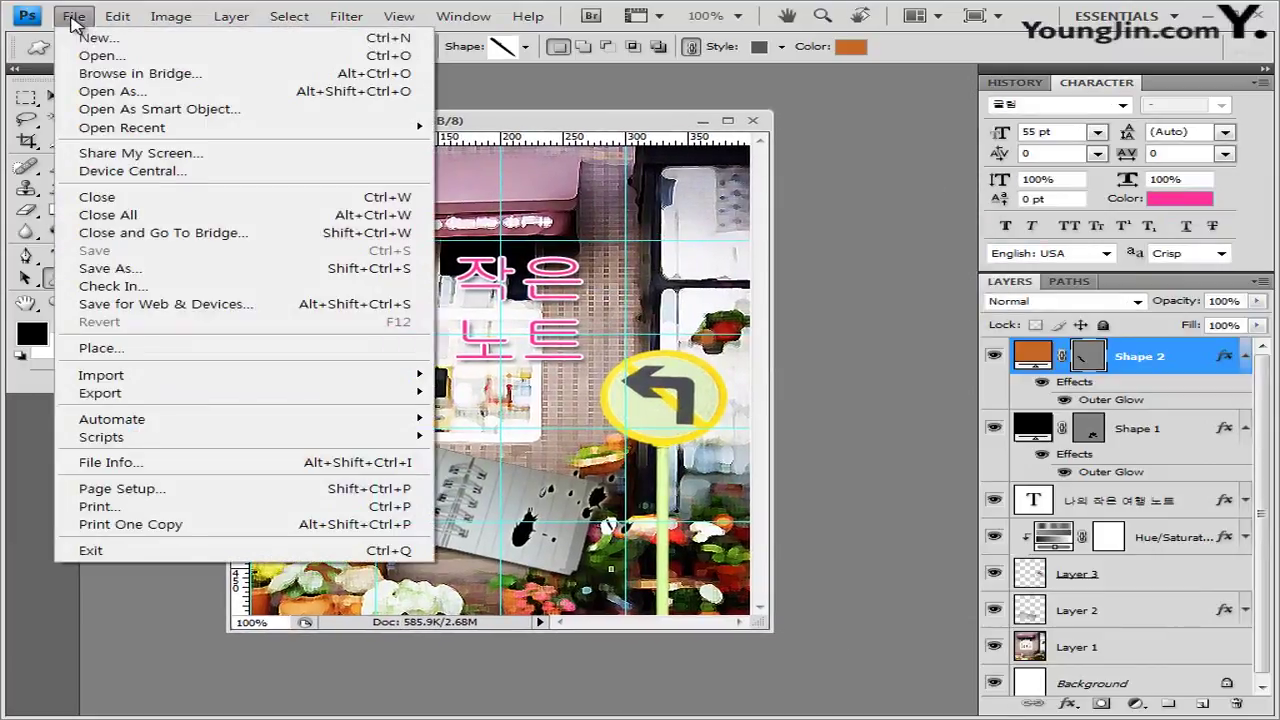
left_click(105, 268)
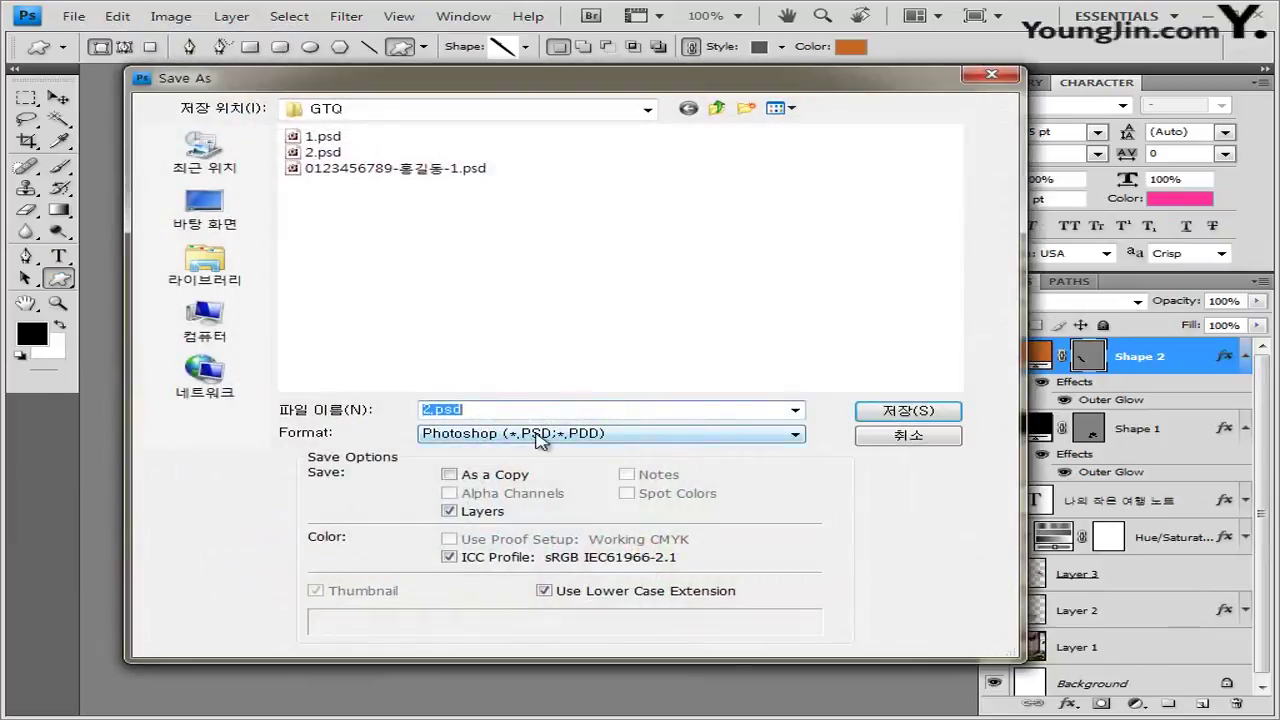
left_click(530, 433)
left_click(590, 540)
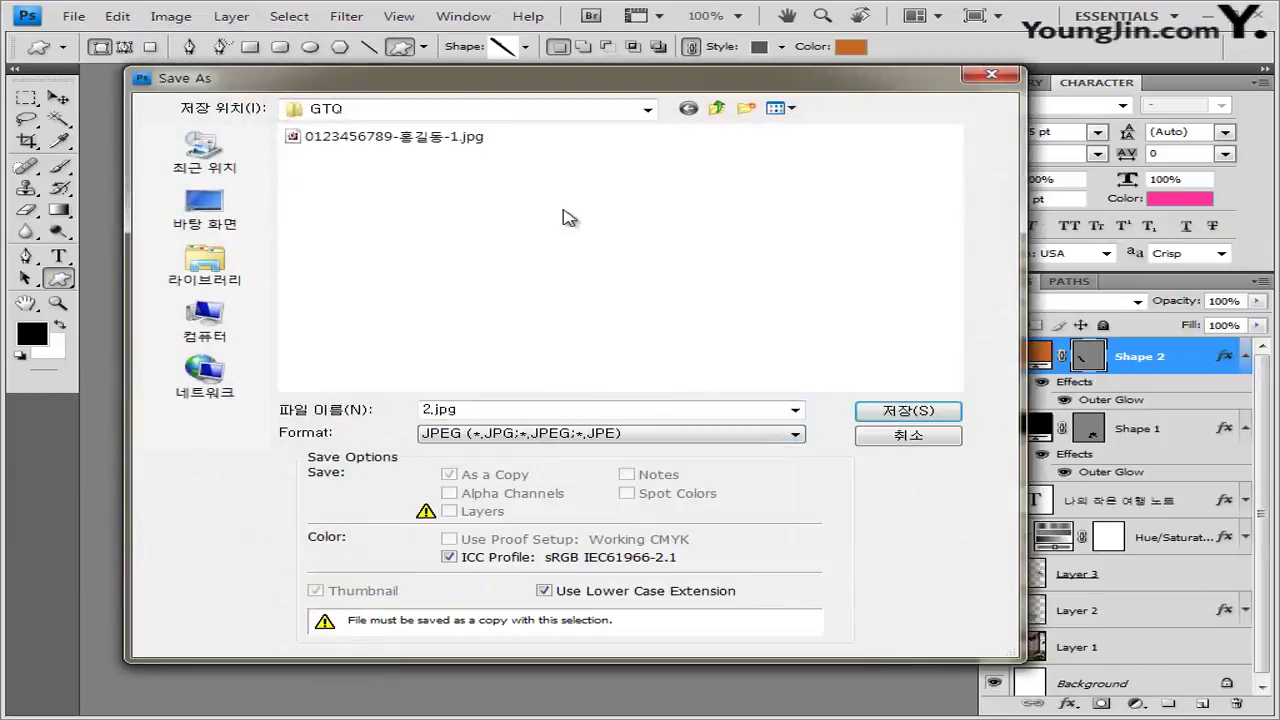
left_click(420, 138)
left_click(558, 409)
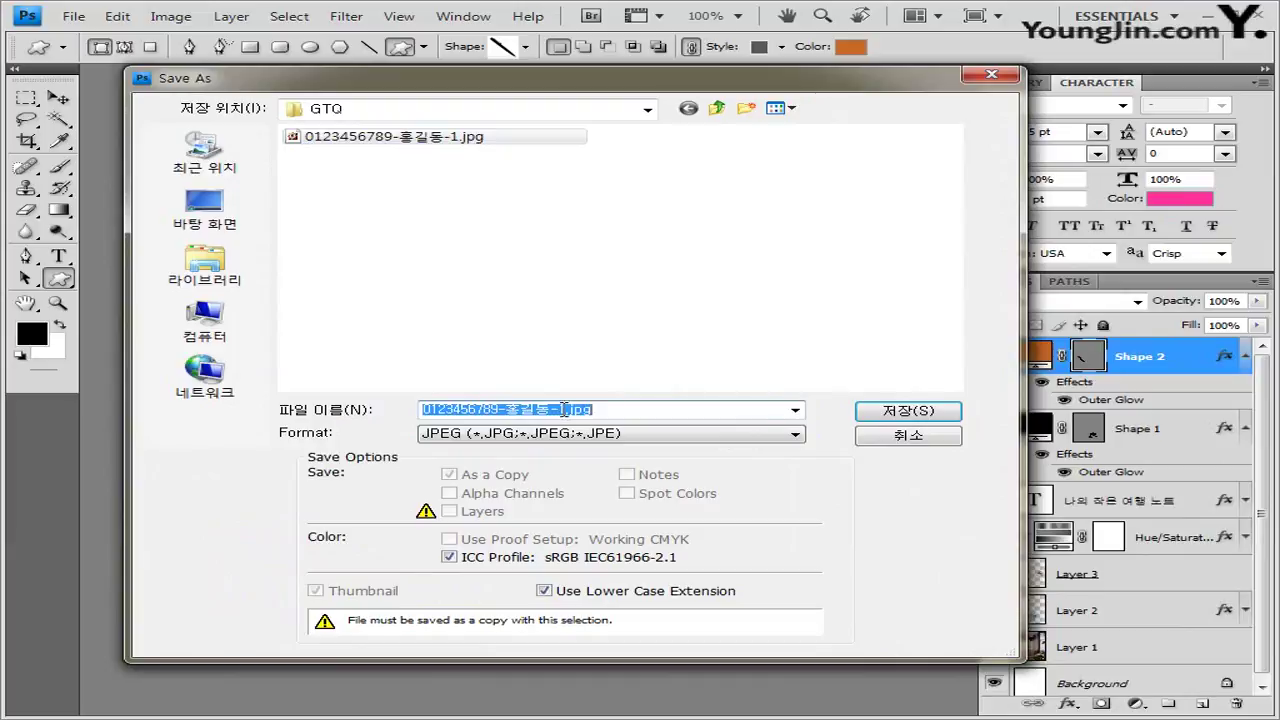
left_click(561, 409)
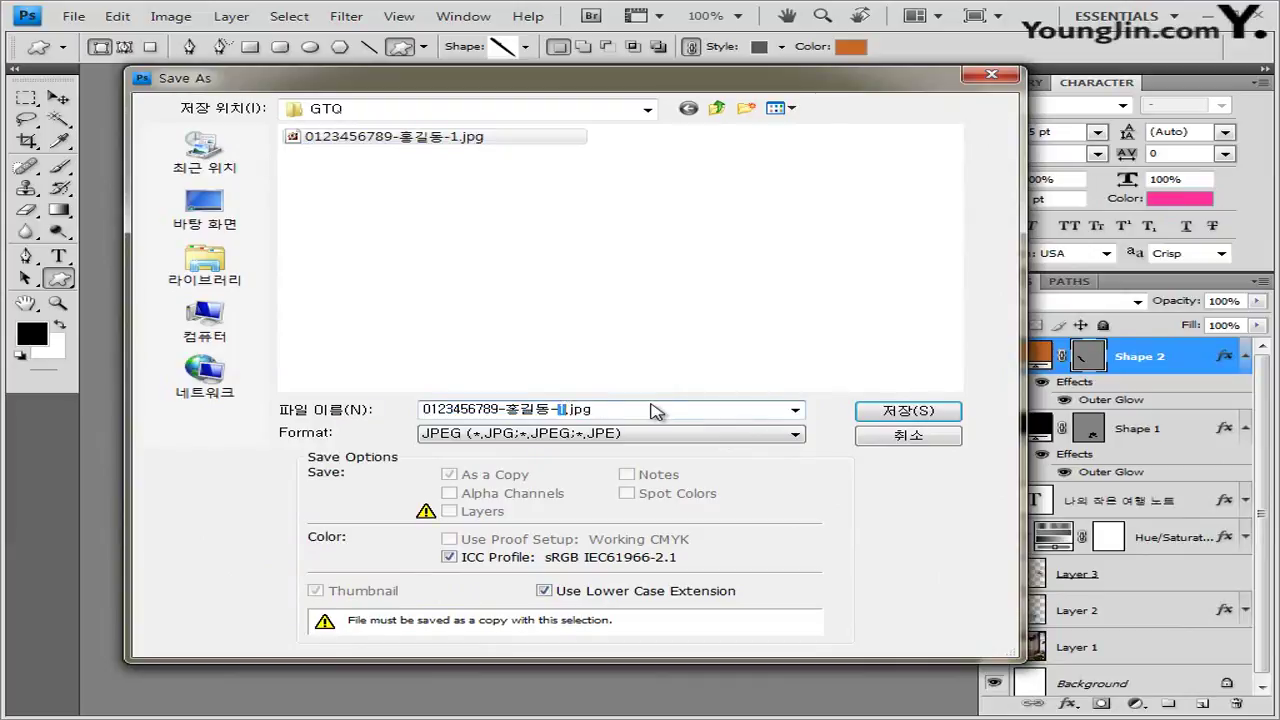
left_click(910, 411)
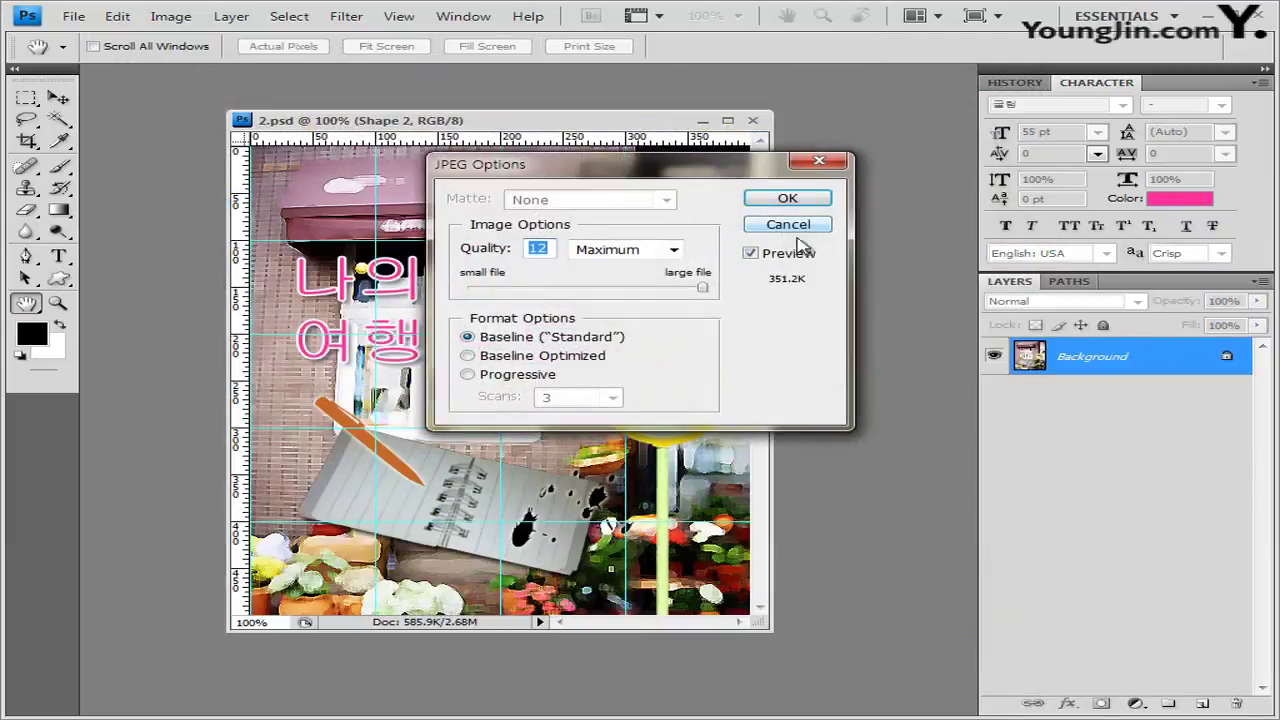
Set the JPEG quality to 8 (High) with the Baseline ("Standard") format and write the file.
left_click_drag(618, 290, 748, 292)
left_click(628, 288)
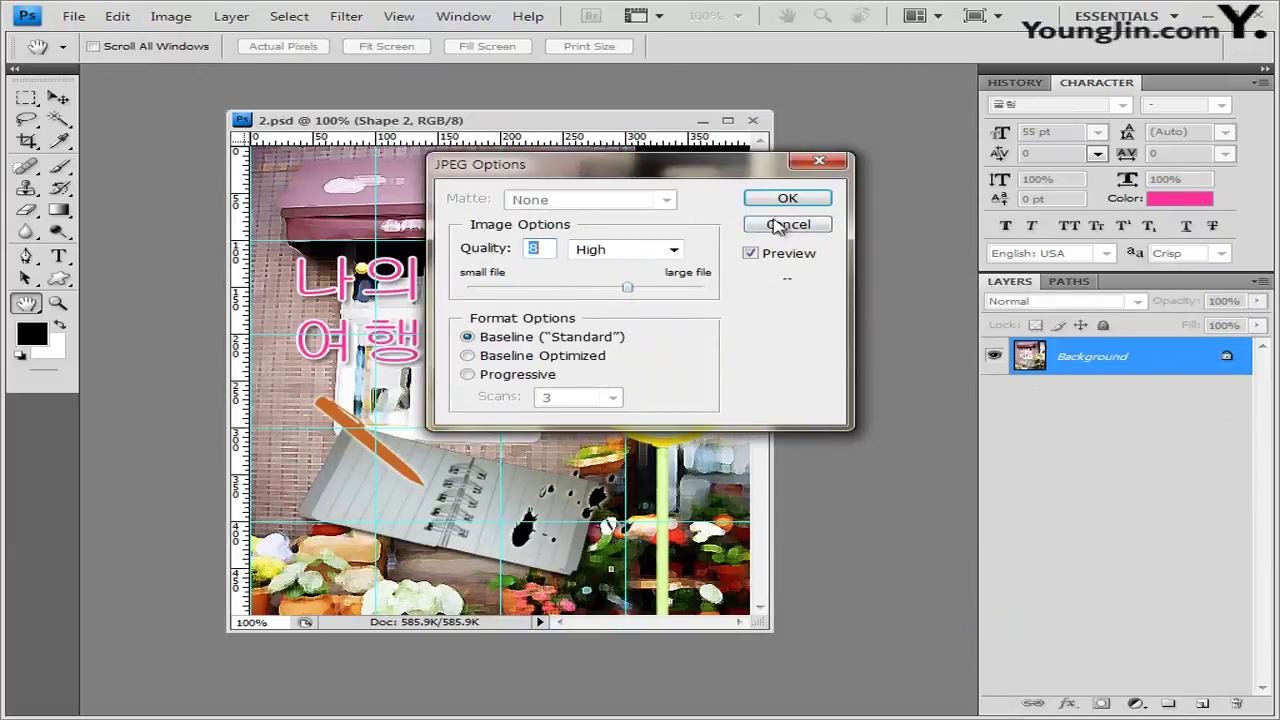
left_click(789, 199)
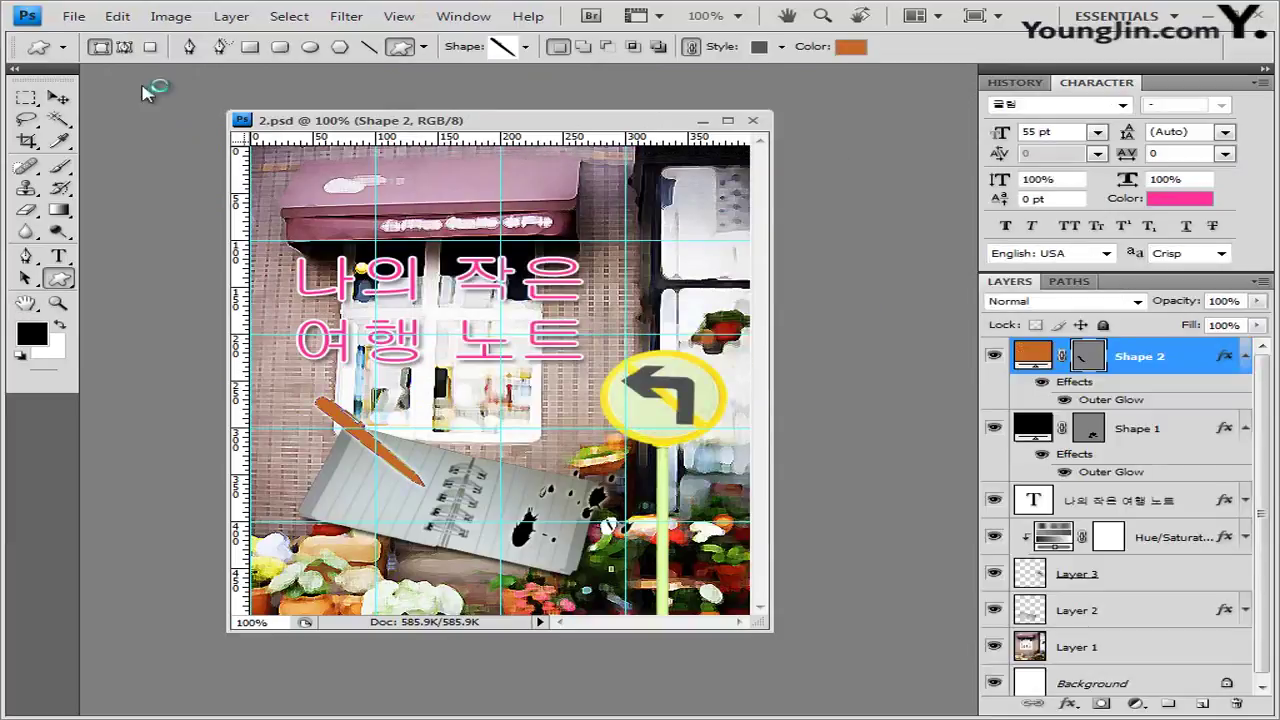
Resize the image to 40 pixels wide and 50 pixels high with constrained proportions.
left_click(171, 19)
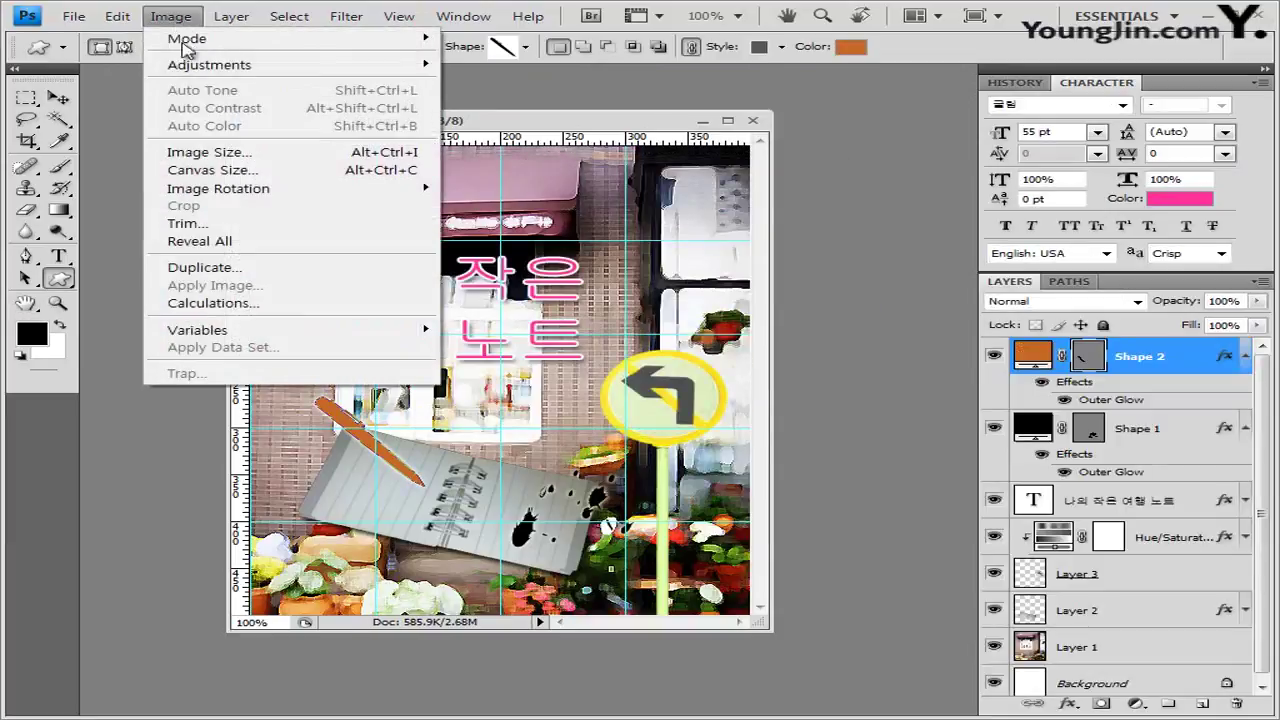
left_click(205, 153)
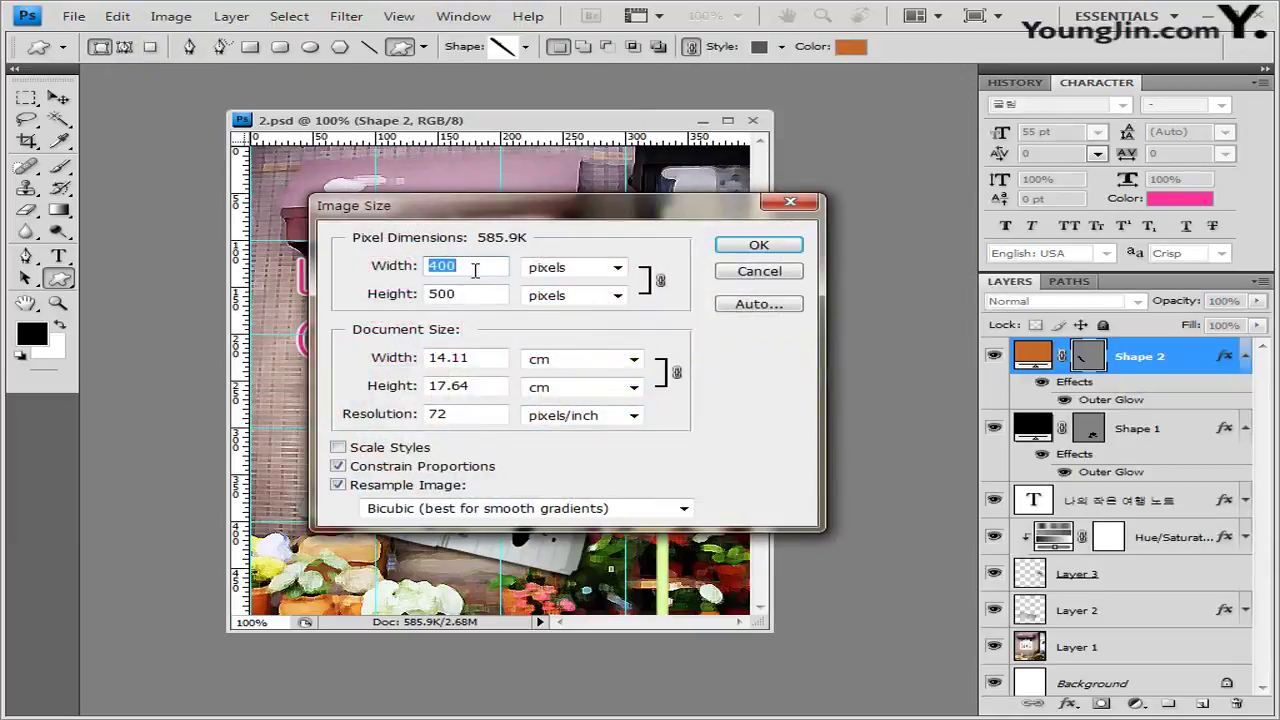
type("40")
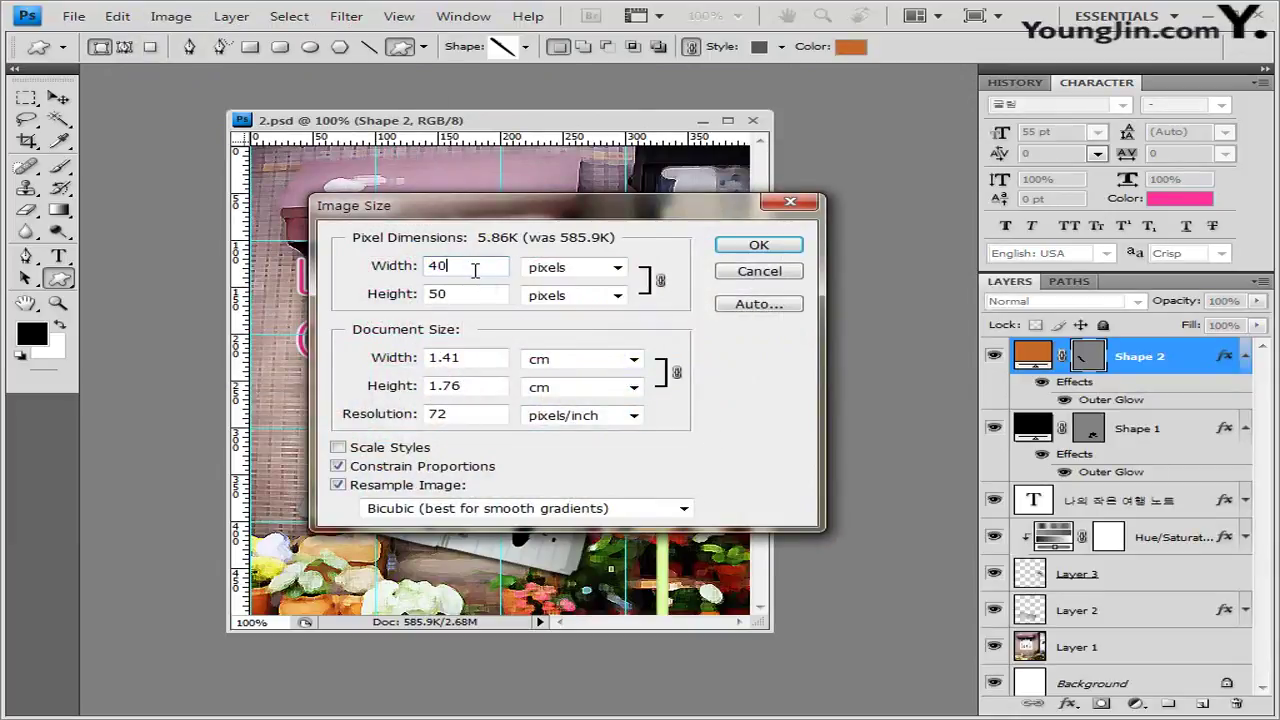
left_click(759, 245)
Save the reduced image as a PSD in the GTQ folder under the candidate number and name with suffix -2, and close it.
left_click(76, 18)
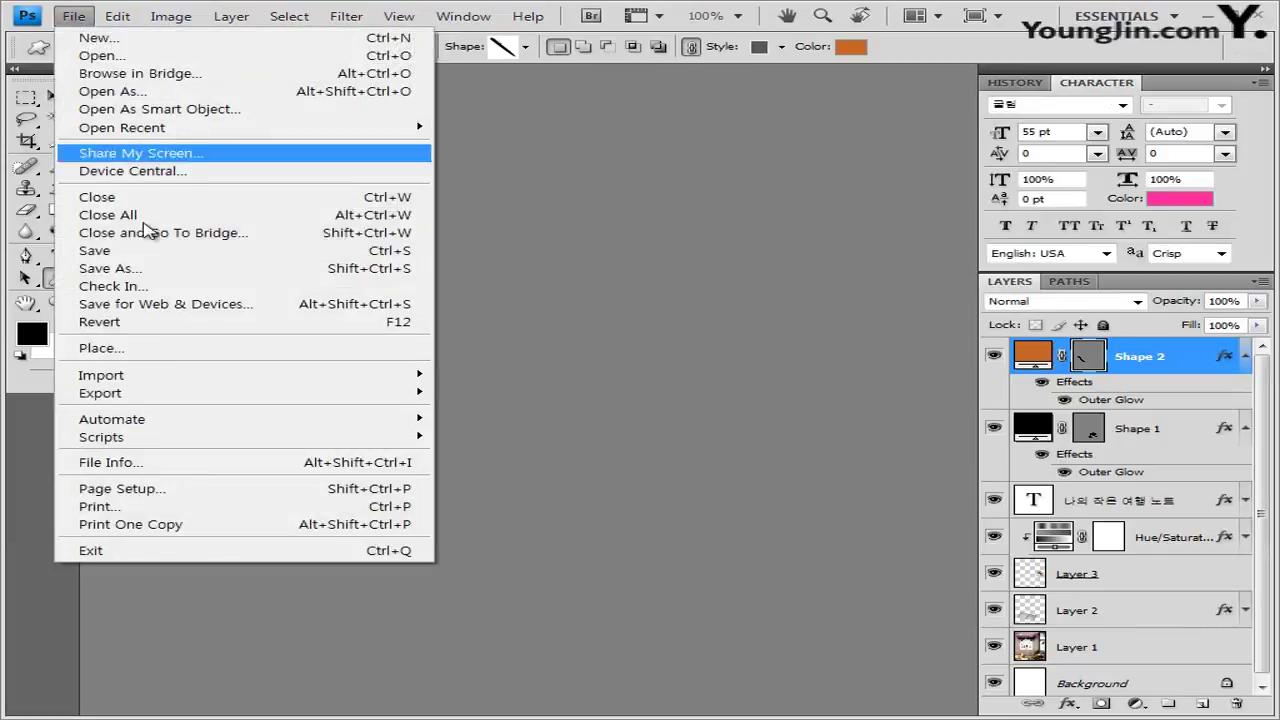
left_click(110, 268)
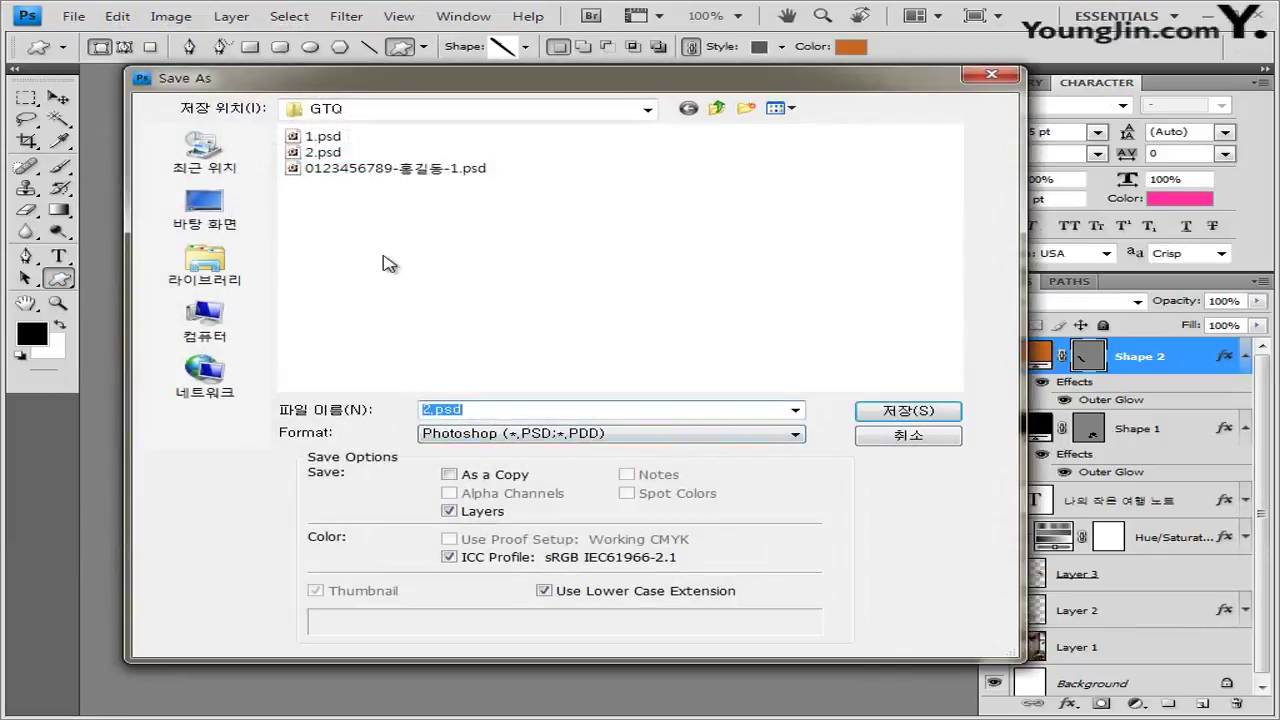
left_click(432, 175)
left_click(560, 404)
left_click(558, 404)
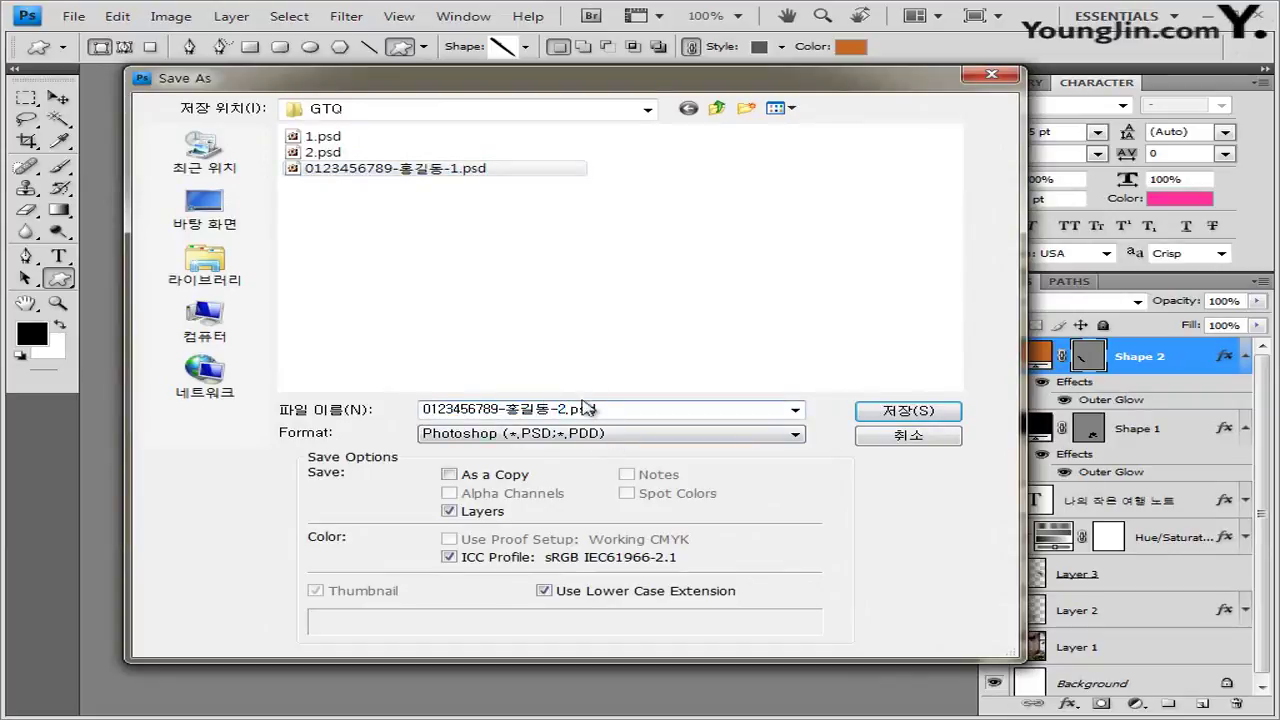
type("2")
left_click(916, 412)
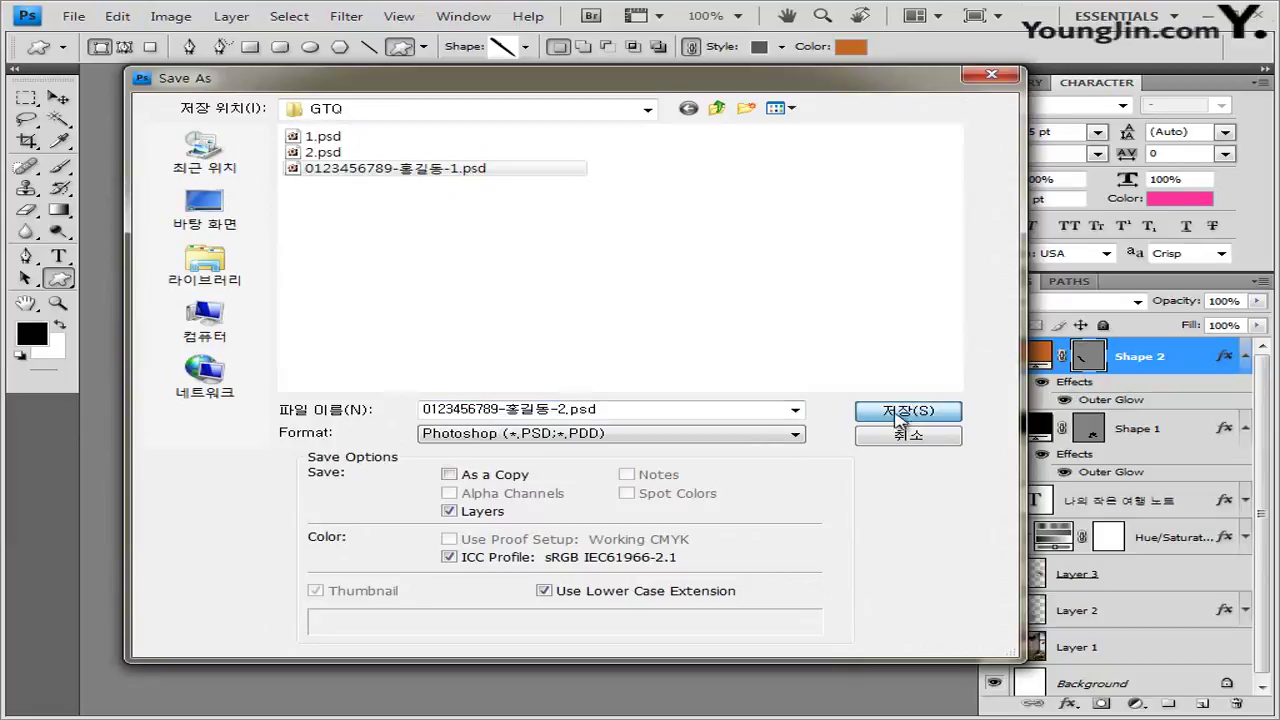
left_click(901, 420)
left_click(919, 224)
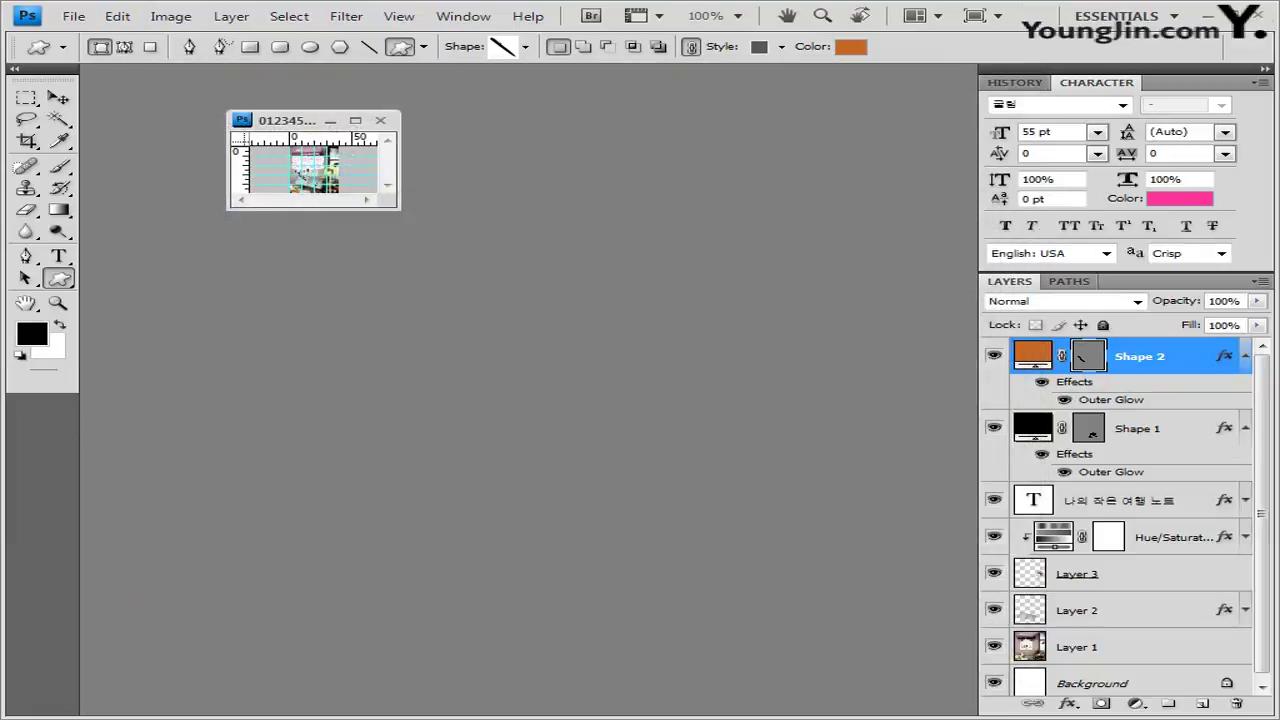
left_click(383, 121)
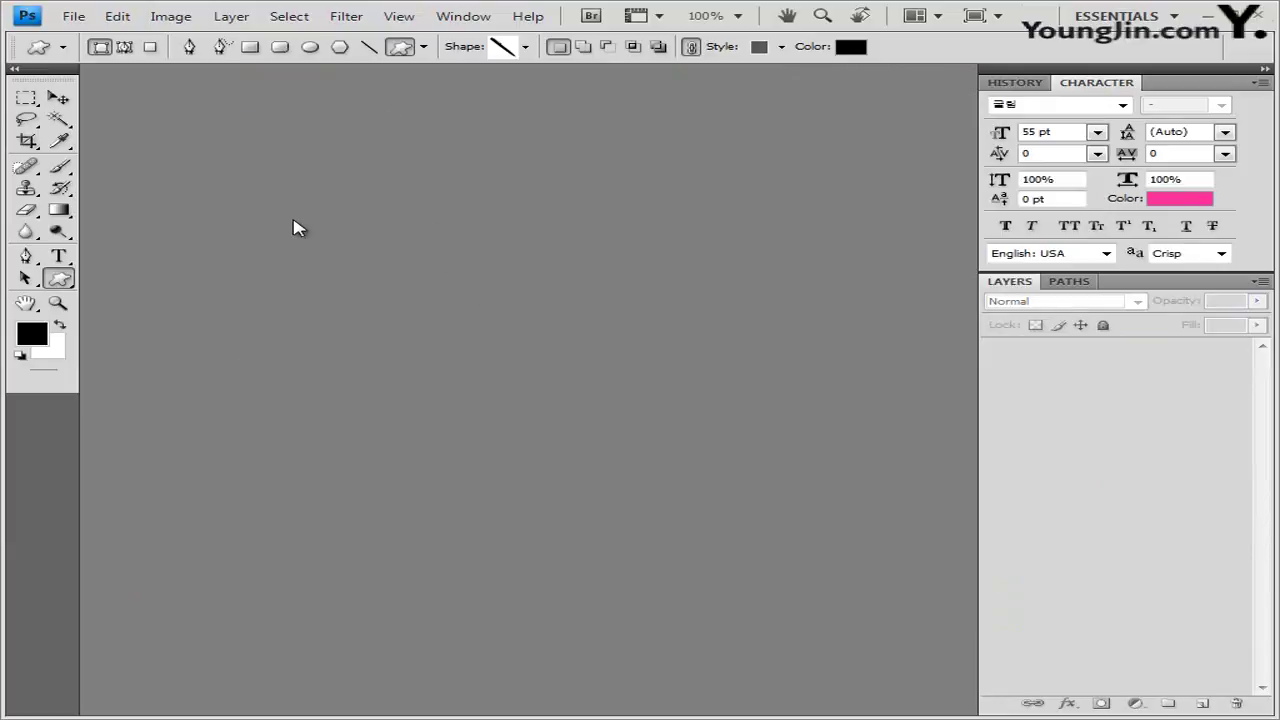
Examine the previews of the saved exam files and the 1.psd and 2.psd originals in the GTQ folder without opening any.
double_click(546, 223)
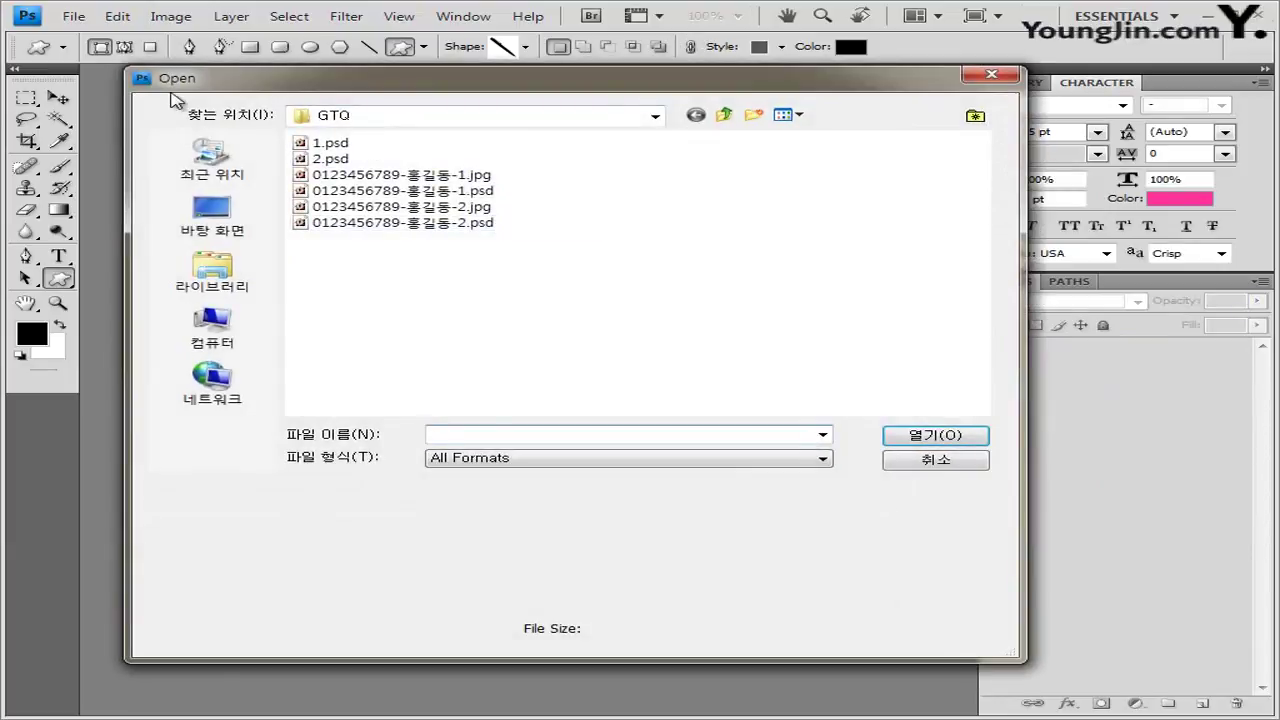
left_click(472, 203)
left_click(480, 218)
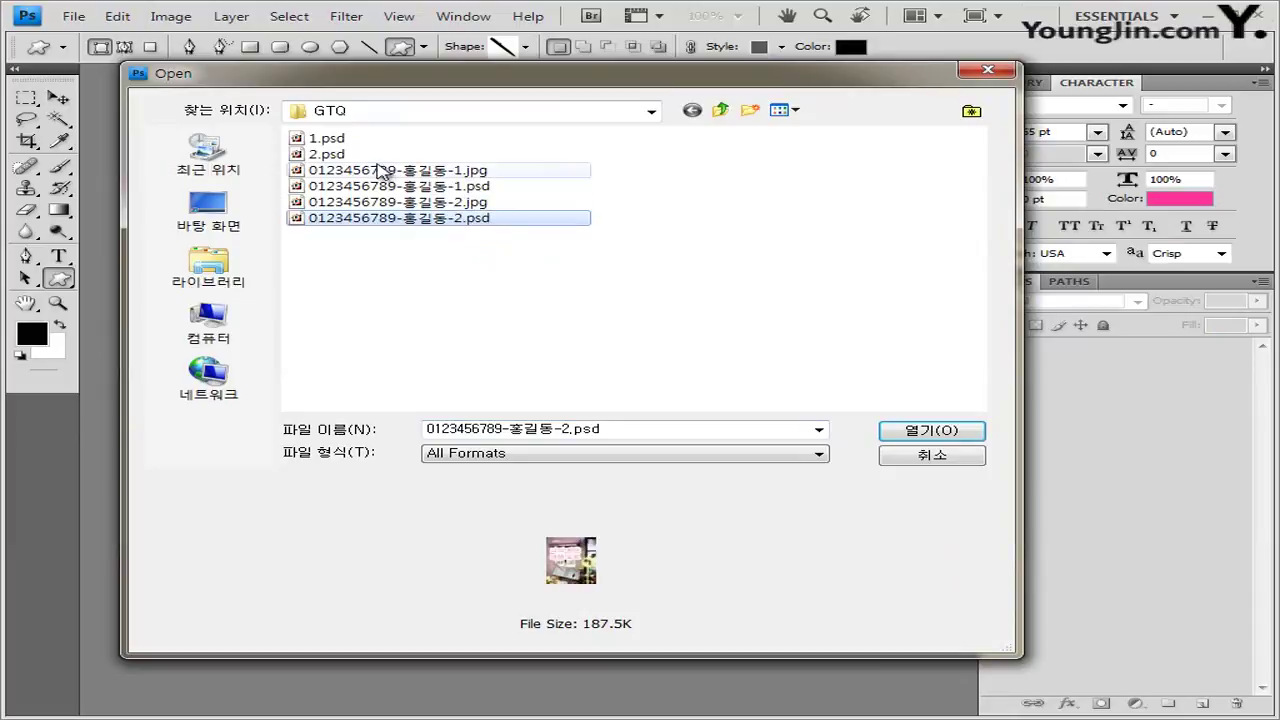
left_click(320, 141)
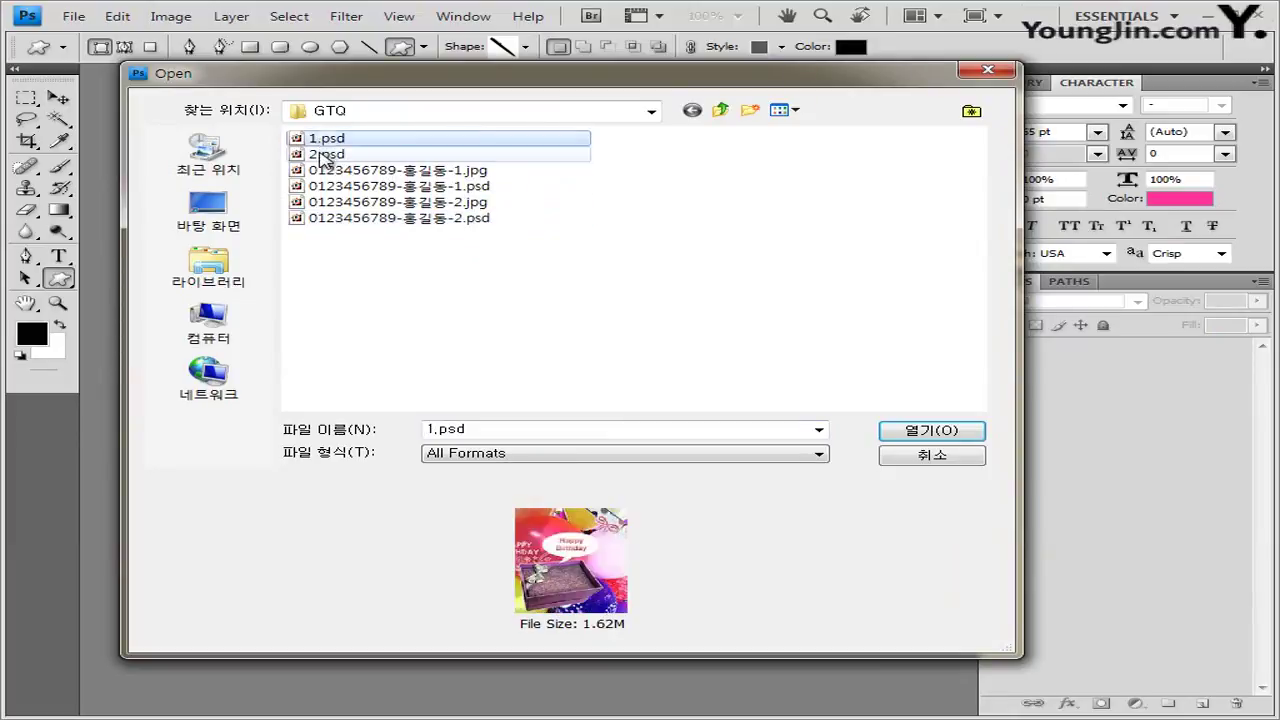
left_click(326, 155)
left_click(965, 466)
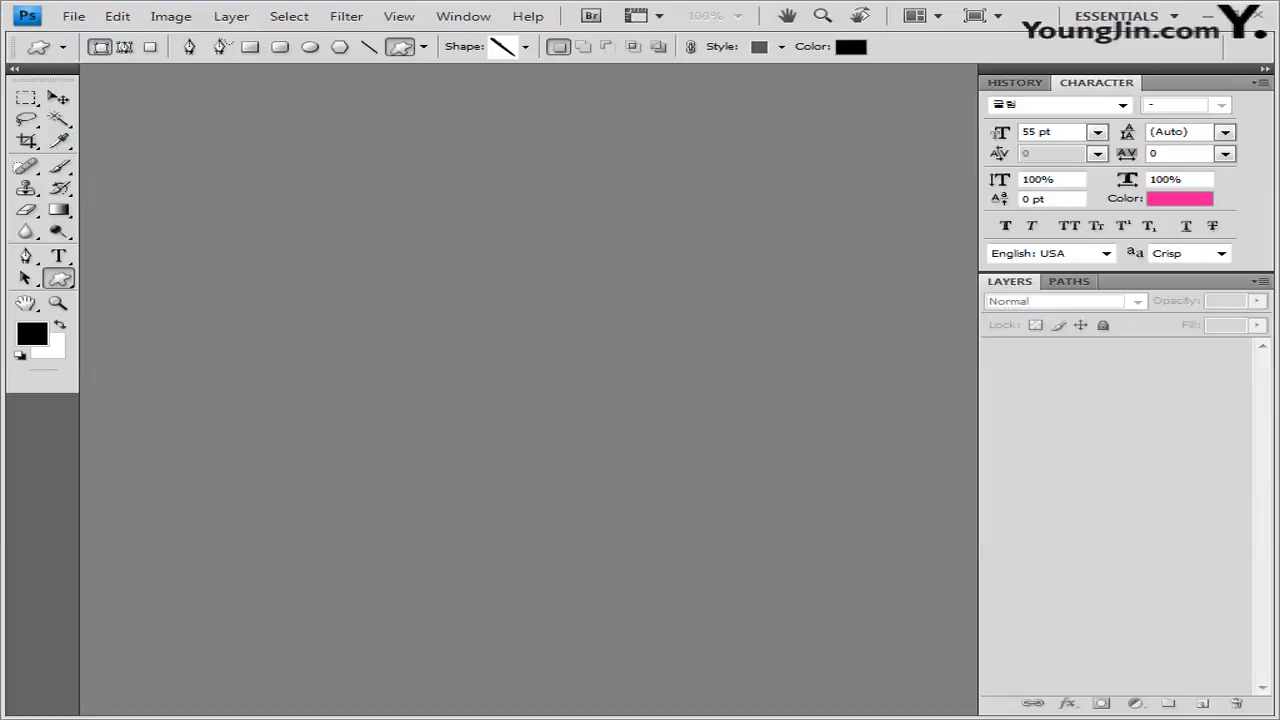
Create a new white RGB document 600 x 400 pixels at 72 pixels/inch.
key("ctrl+n")
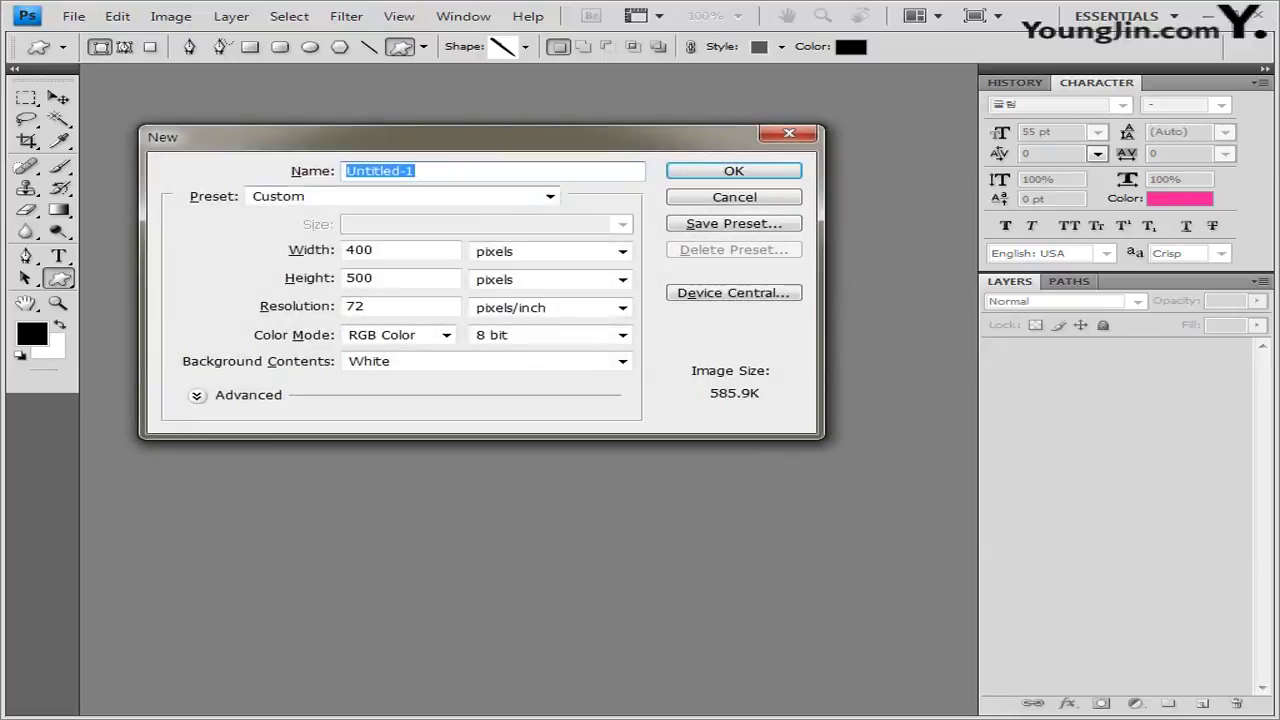
key("Tab")
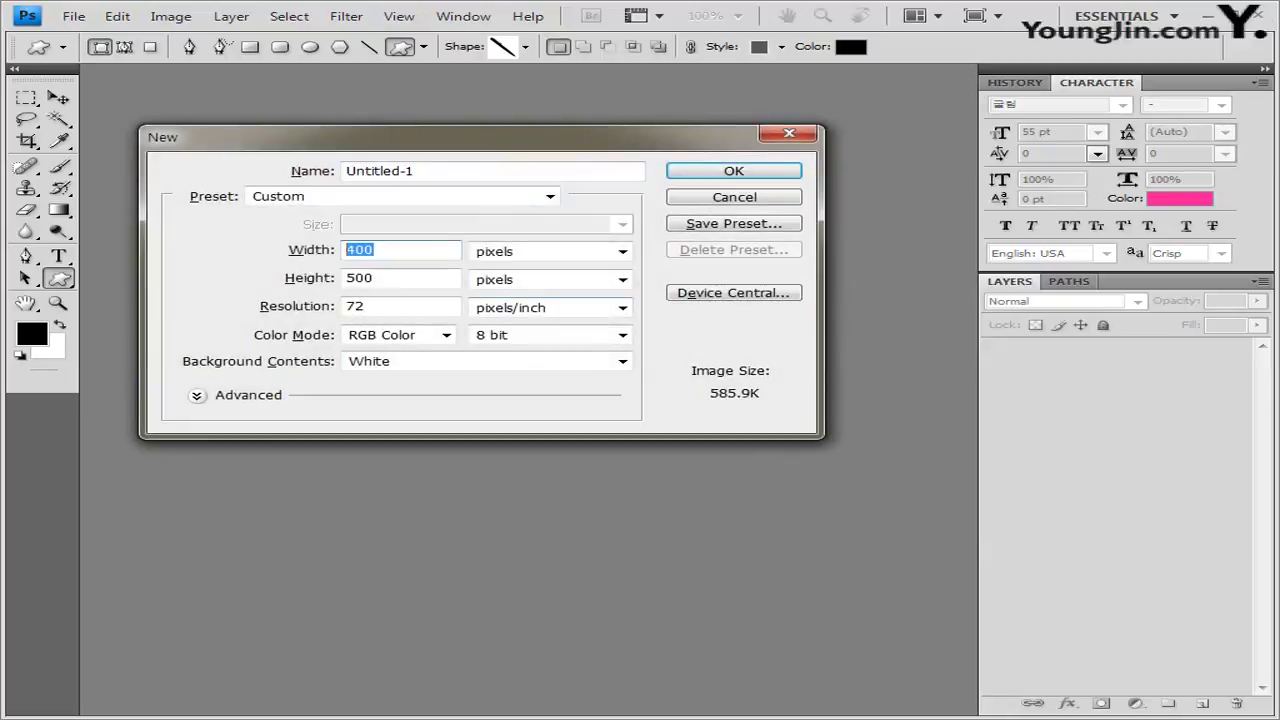
type("600")
left_click(373, 278)
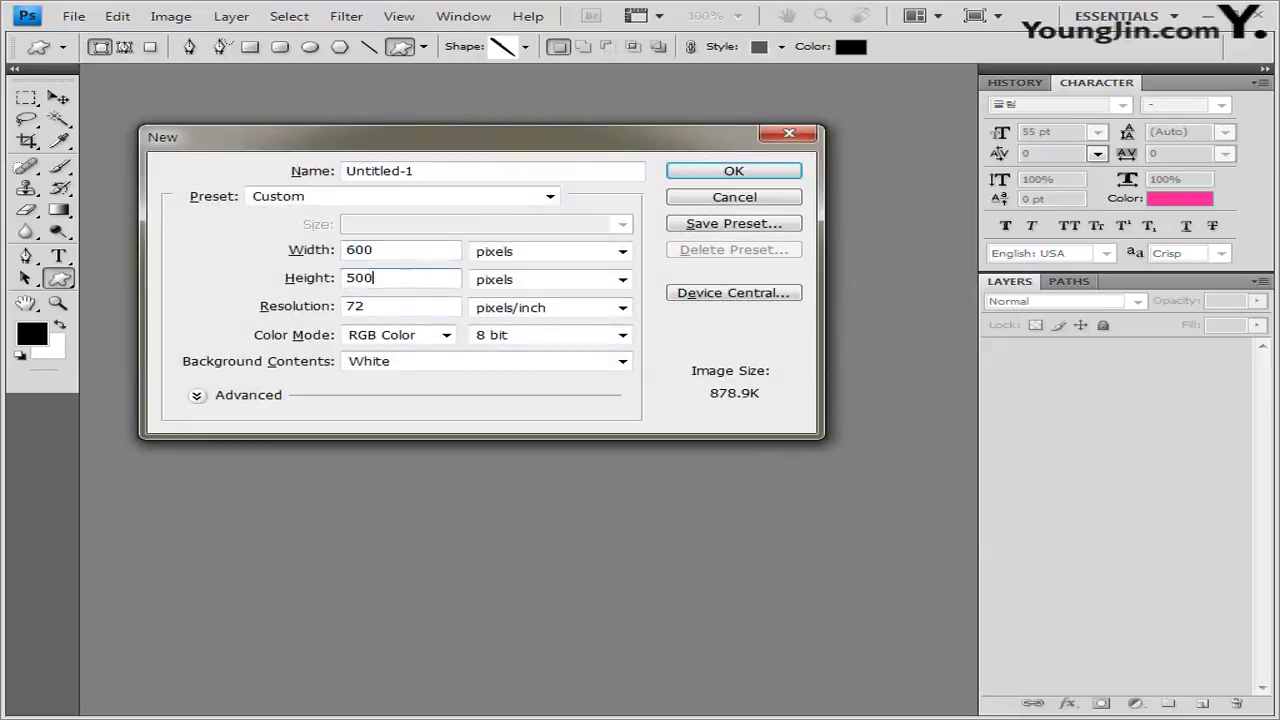
key("ctrl+a")
type("400")
key("Return")
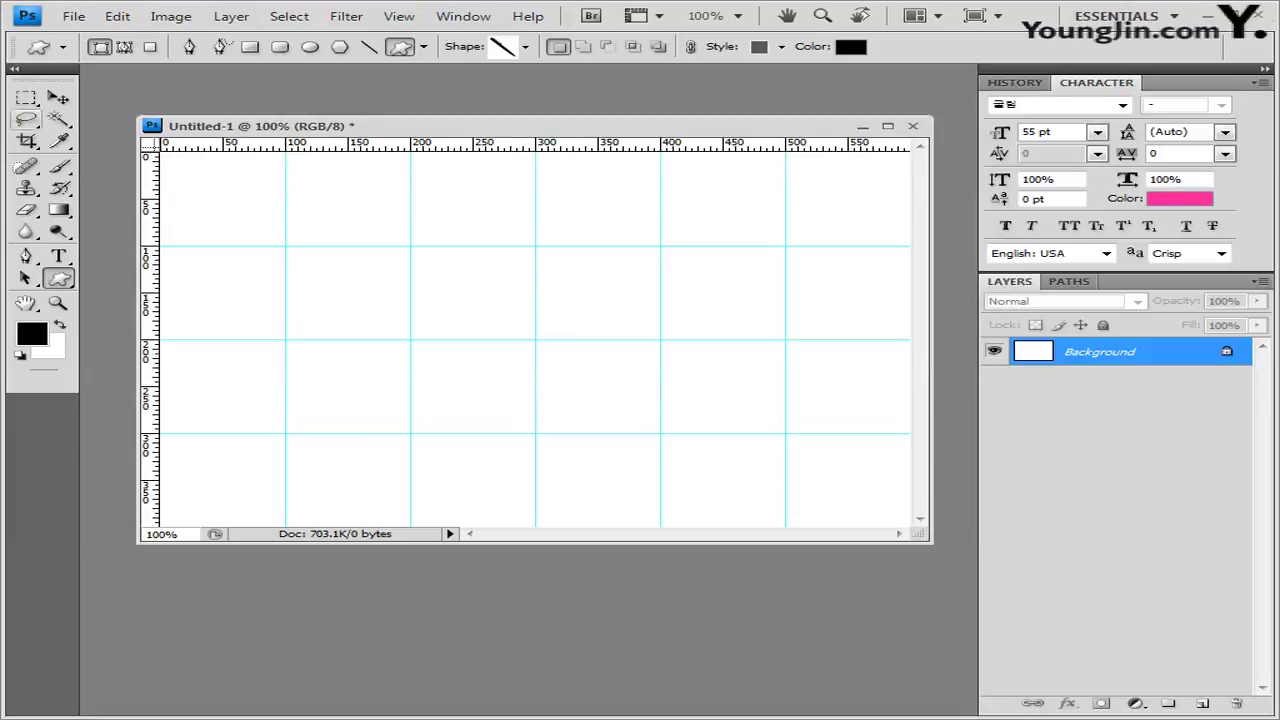
Save the new document in Photoshop format as 3 in the GTQ folder.
left_click(73, 16)
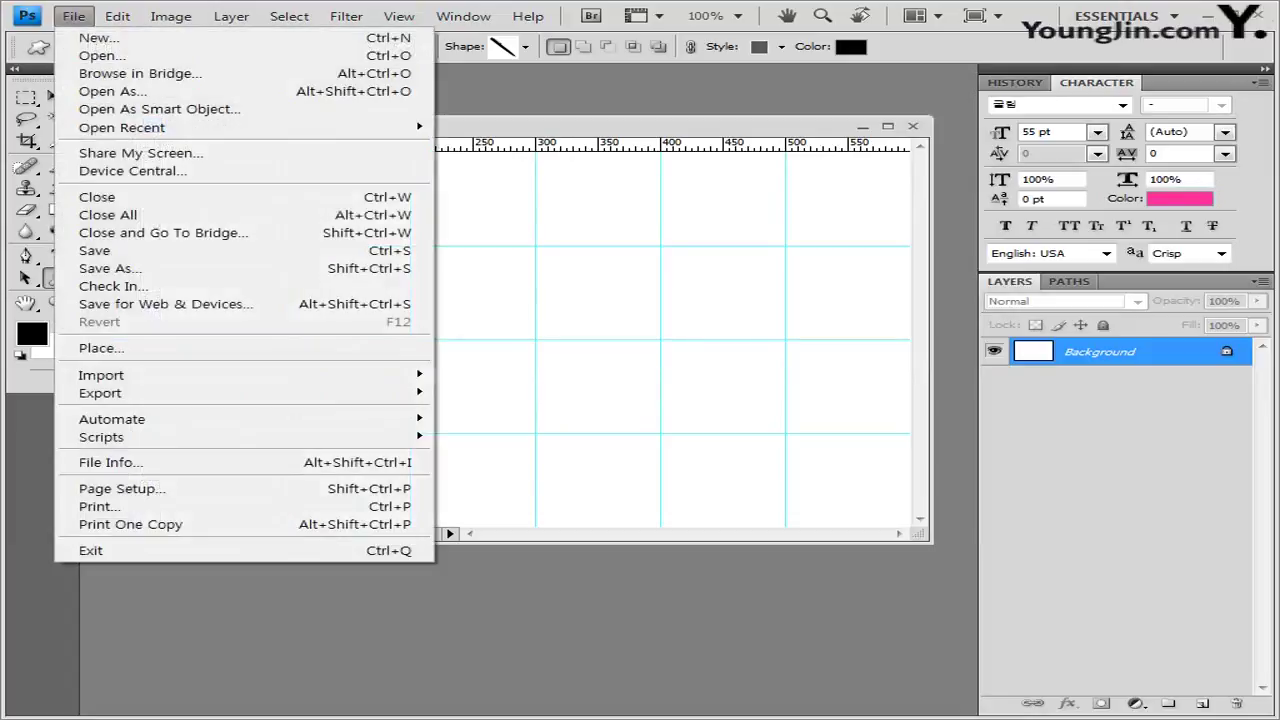
left_click(80, 251)
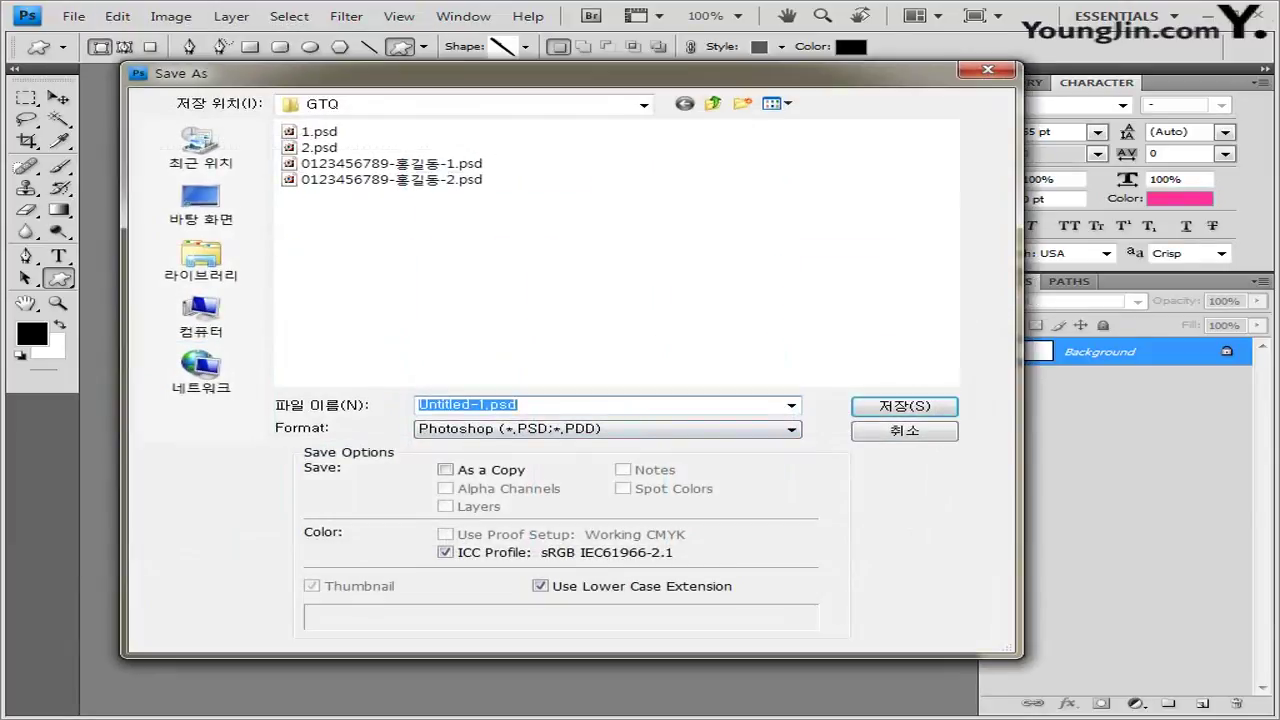
type("3")
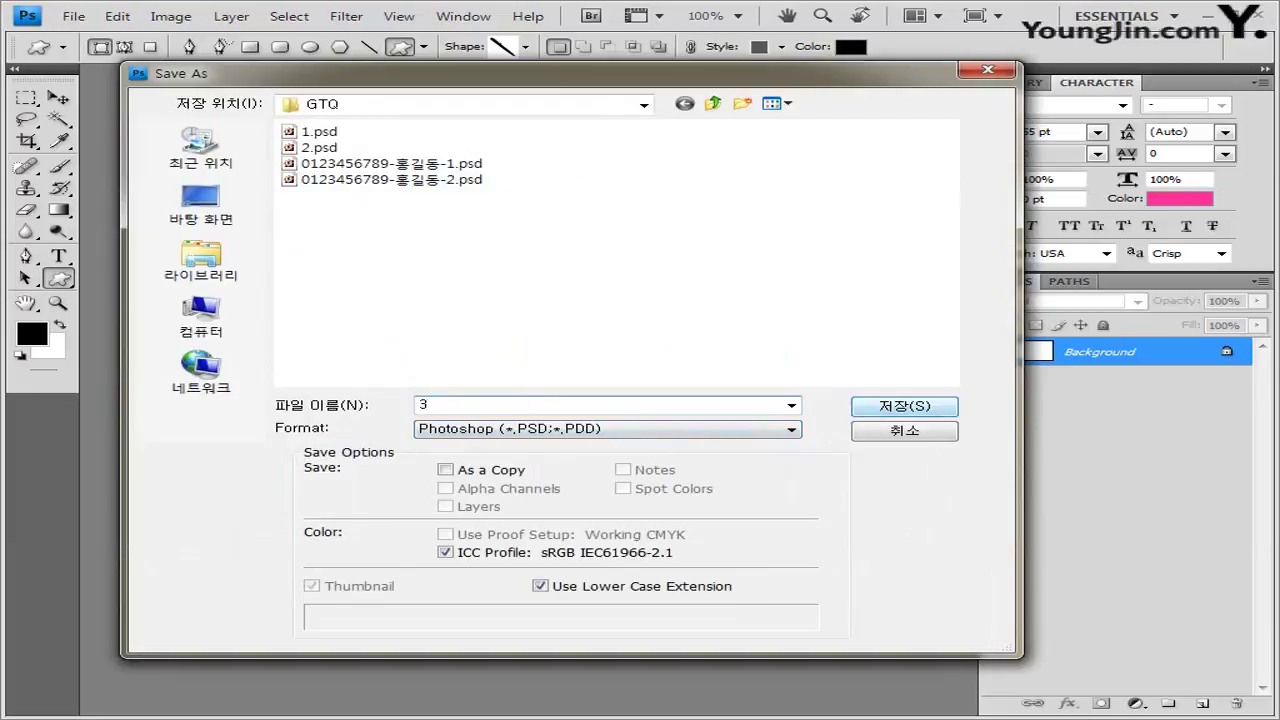
key("Return")
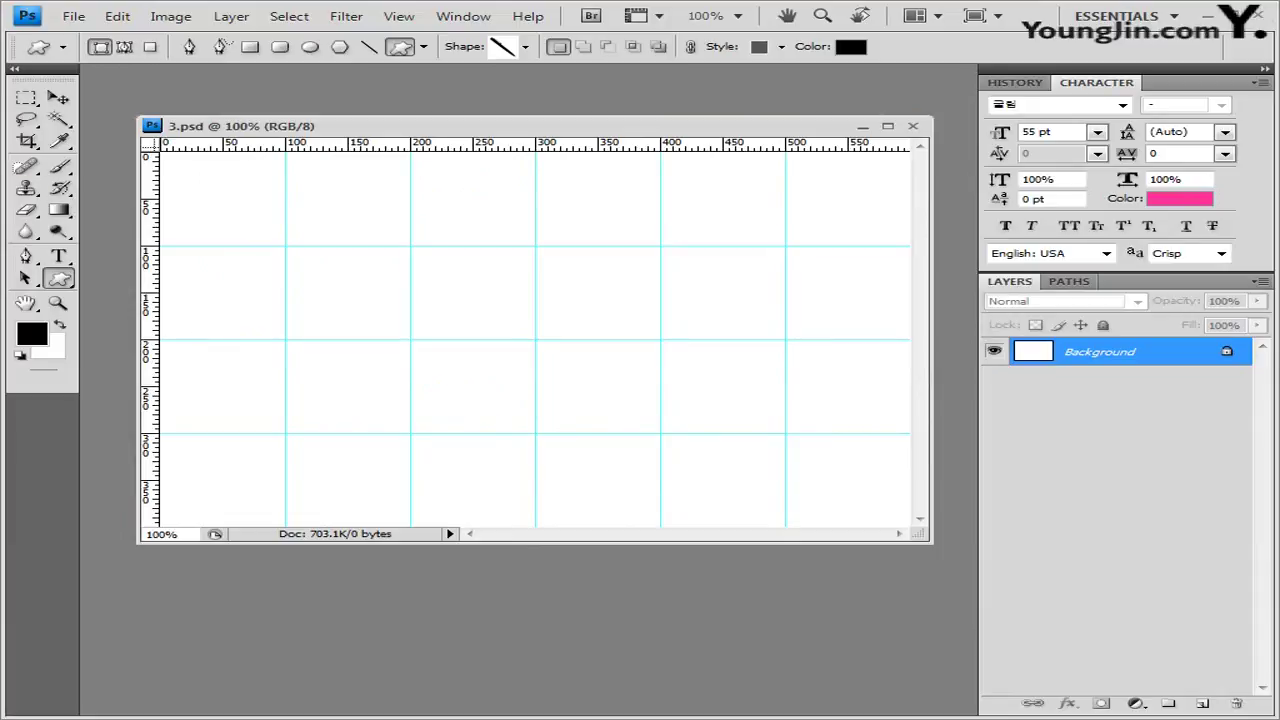
Set the foreground color to yellow ffff00 and the background color to orange.
left_click(31, 334)
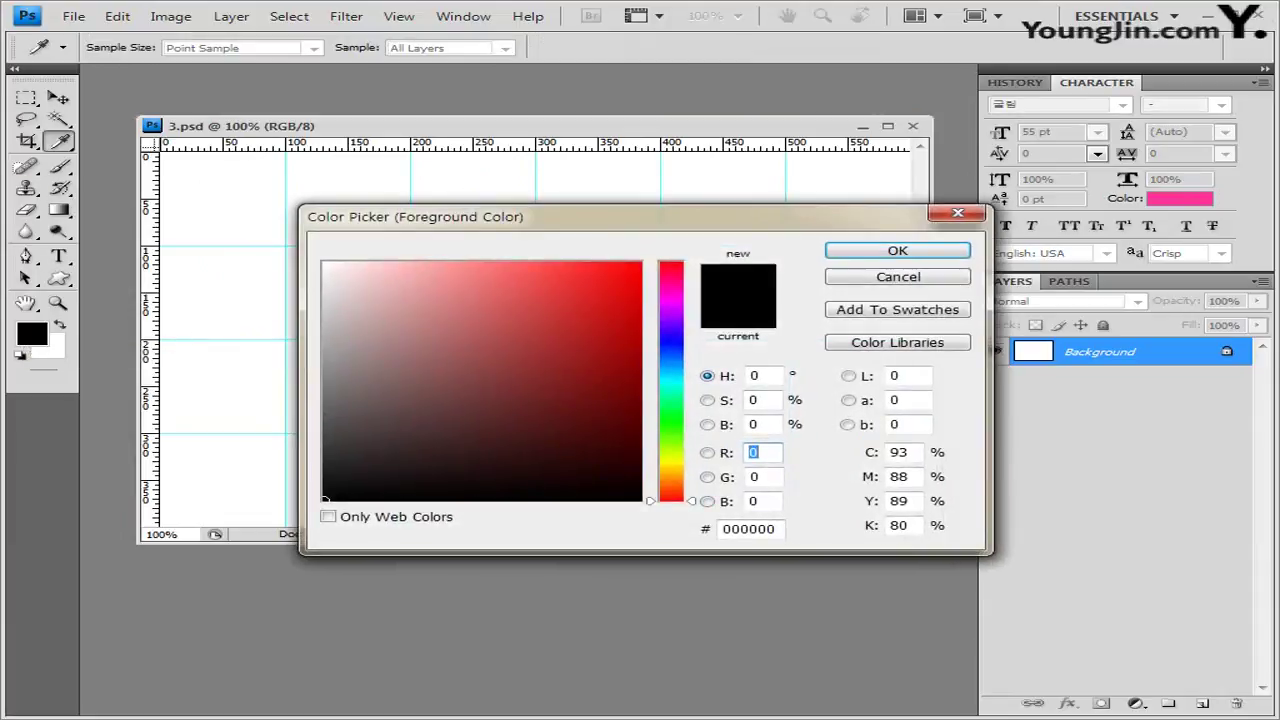
left_click(749, 528)
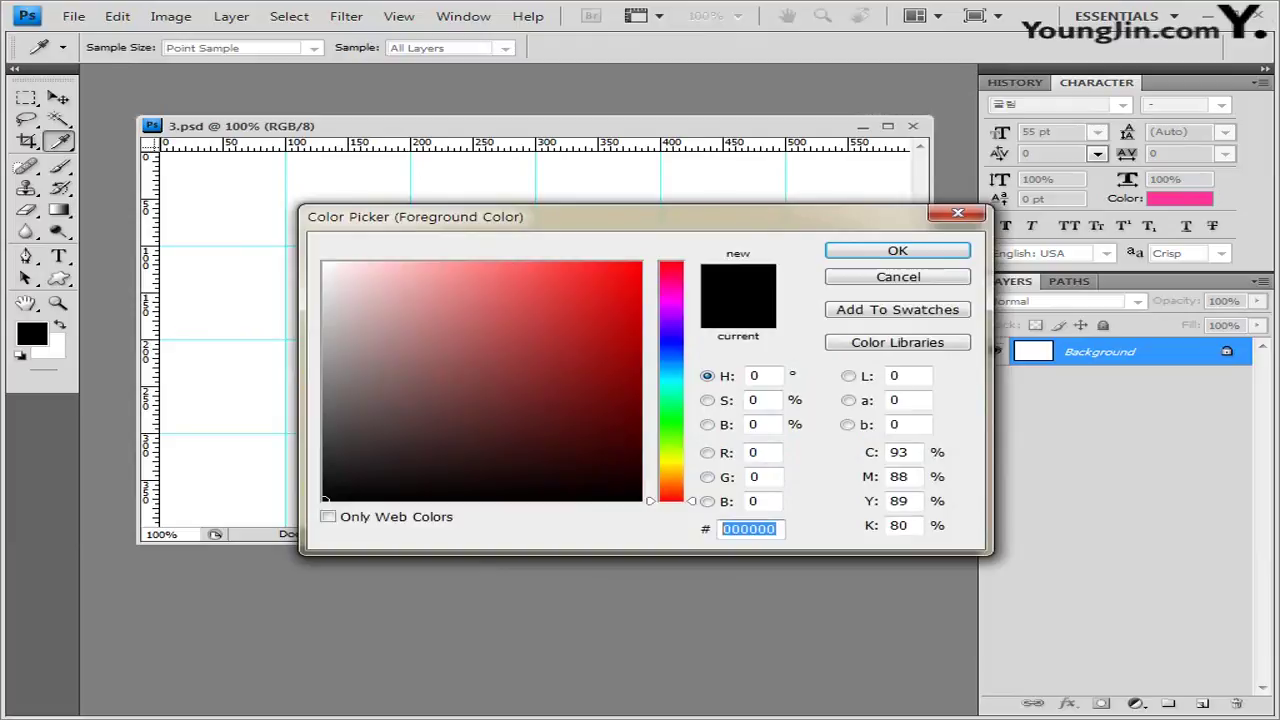
type("ffff00")
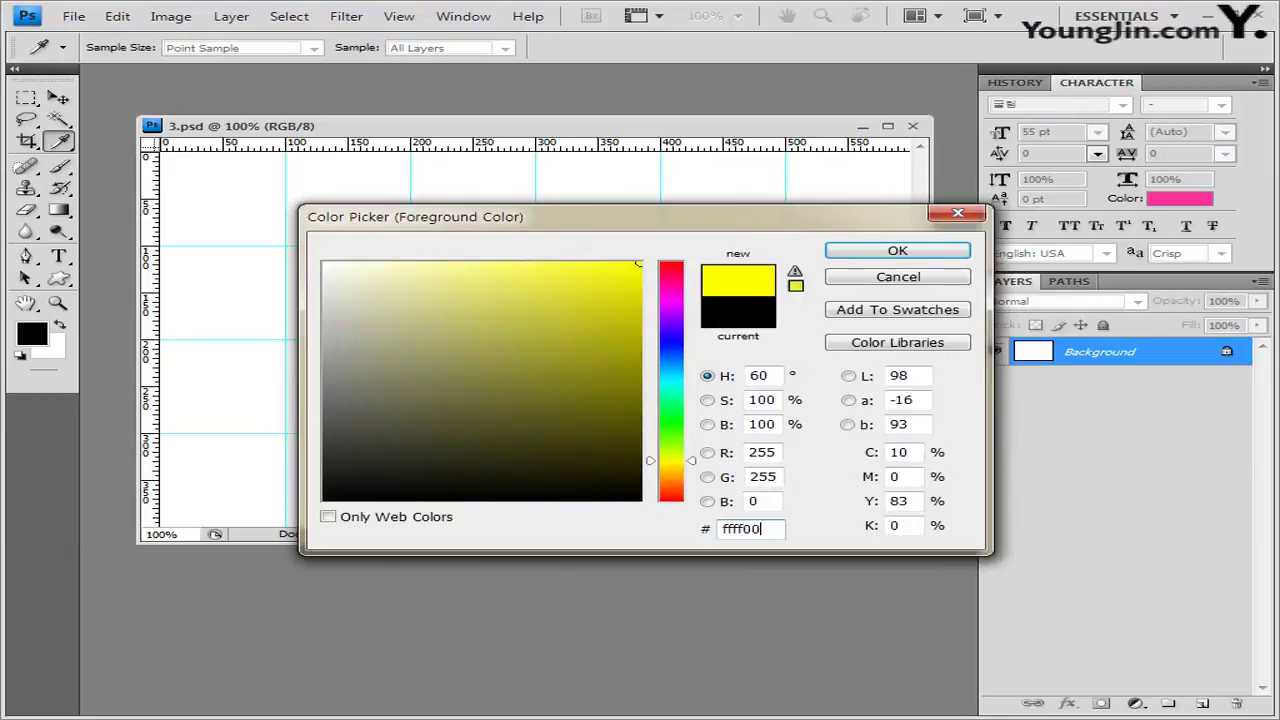
key("Return")
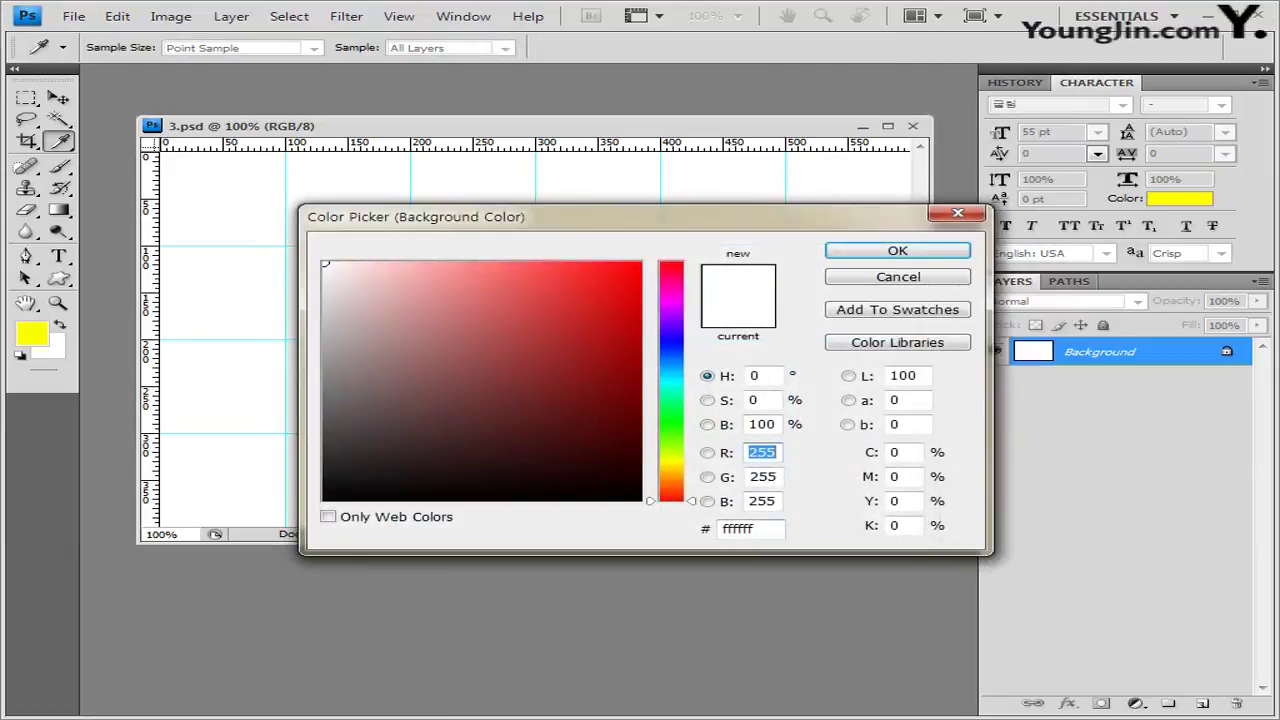
left_click(750, 528)
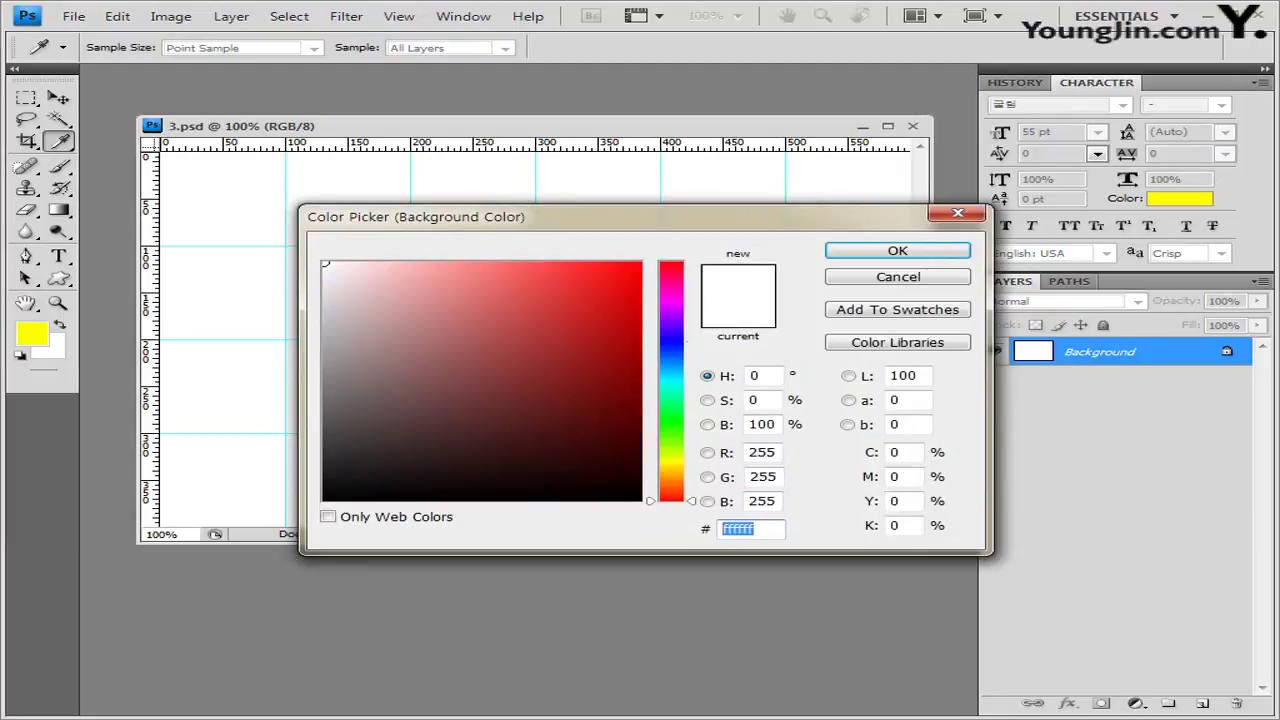
type("ff")
type("d00")
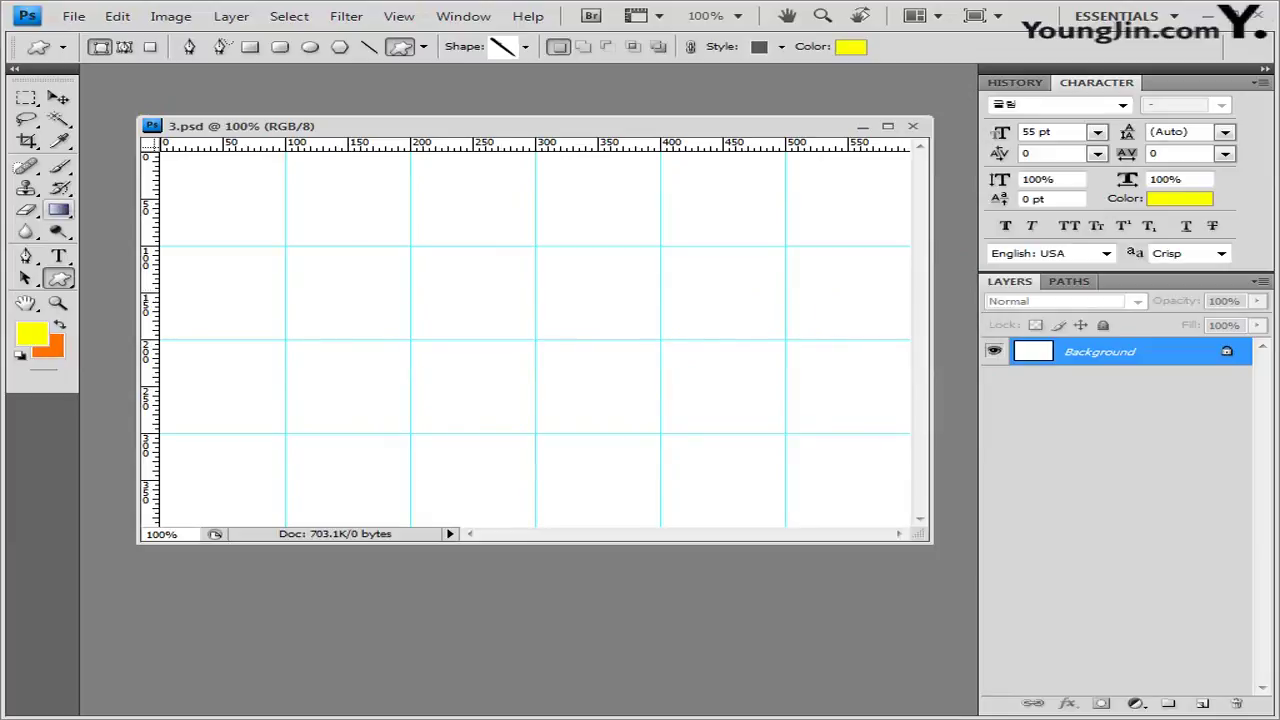
Set up a linear gradient with the Foreground to Background preset, Normal mode and 100% opacity.
left_click(59, 210)
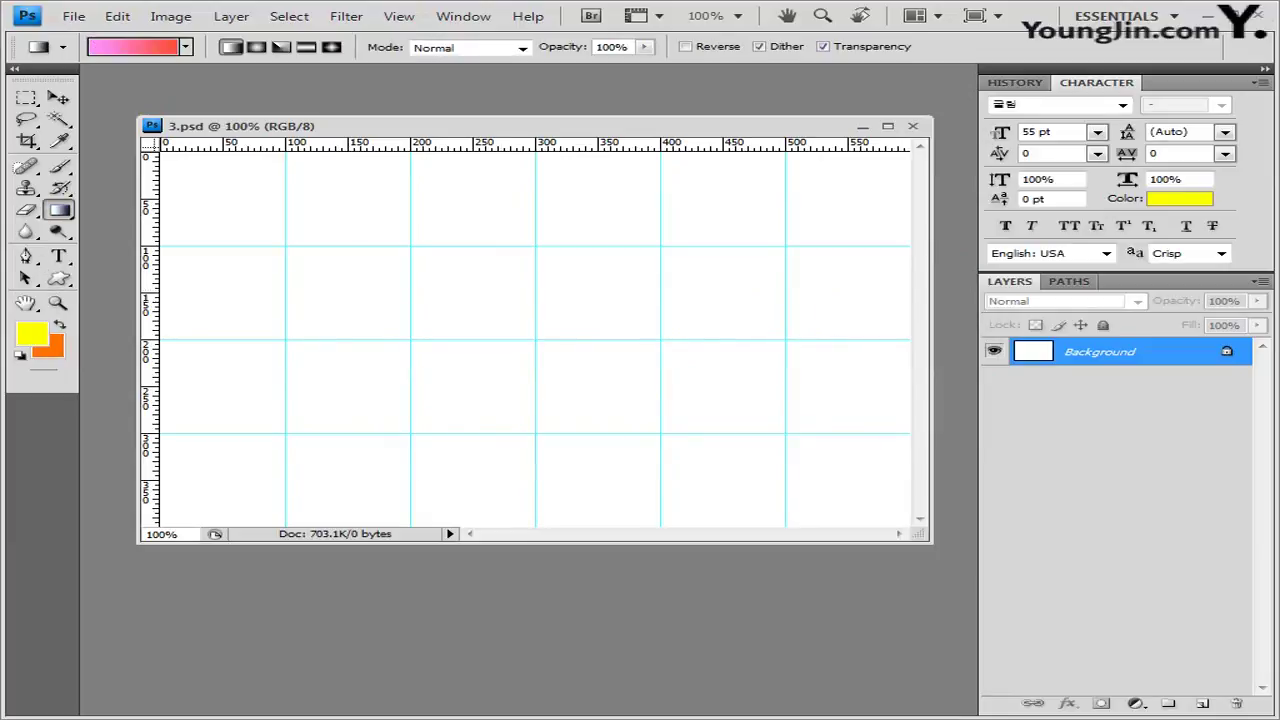
left_click(185, 47)
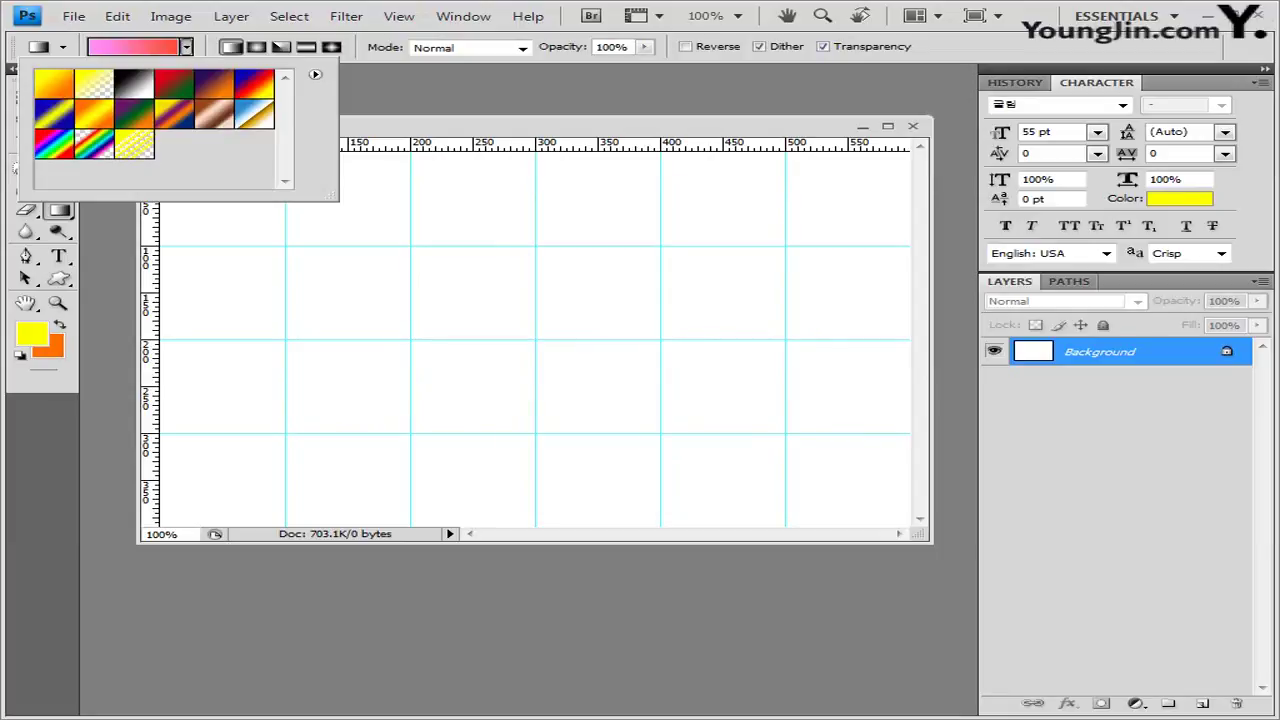
left_click(53, 84)
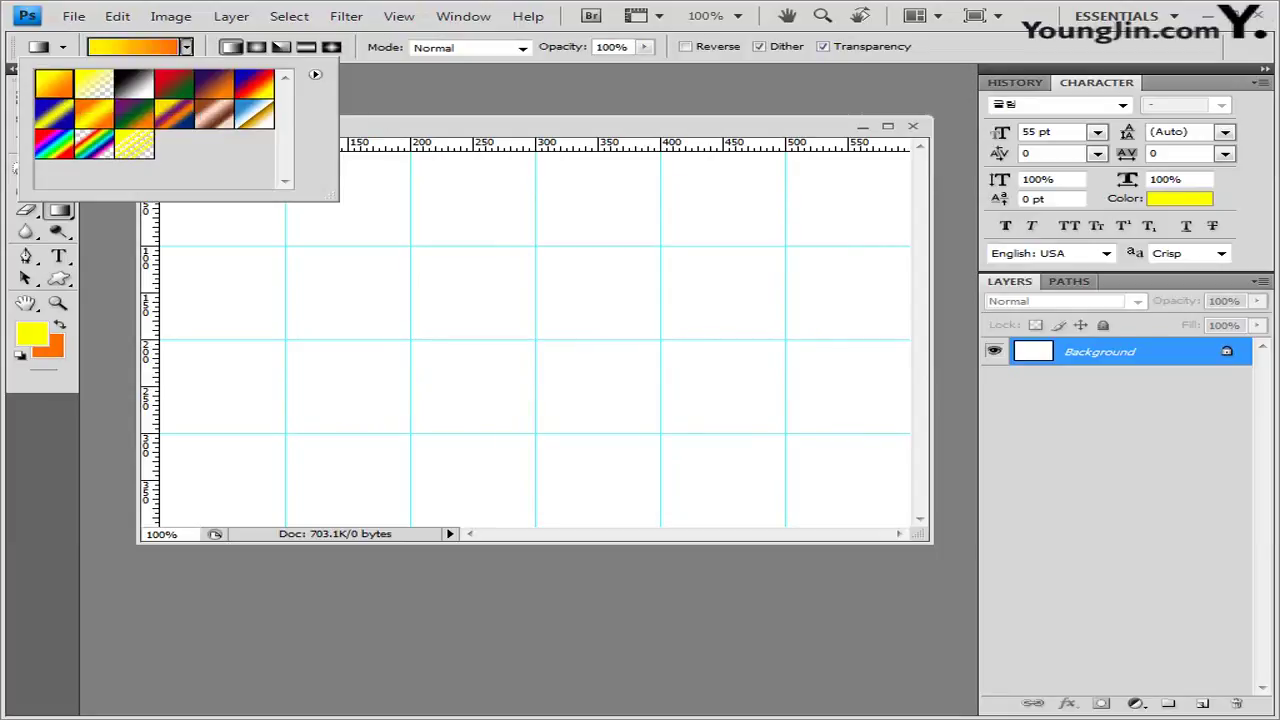
left_click(130, 47)
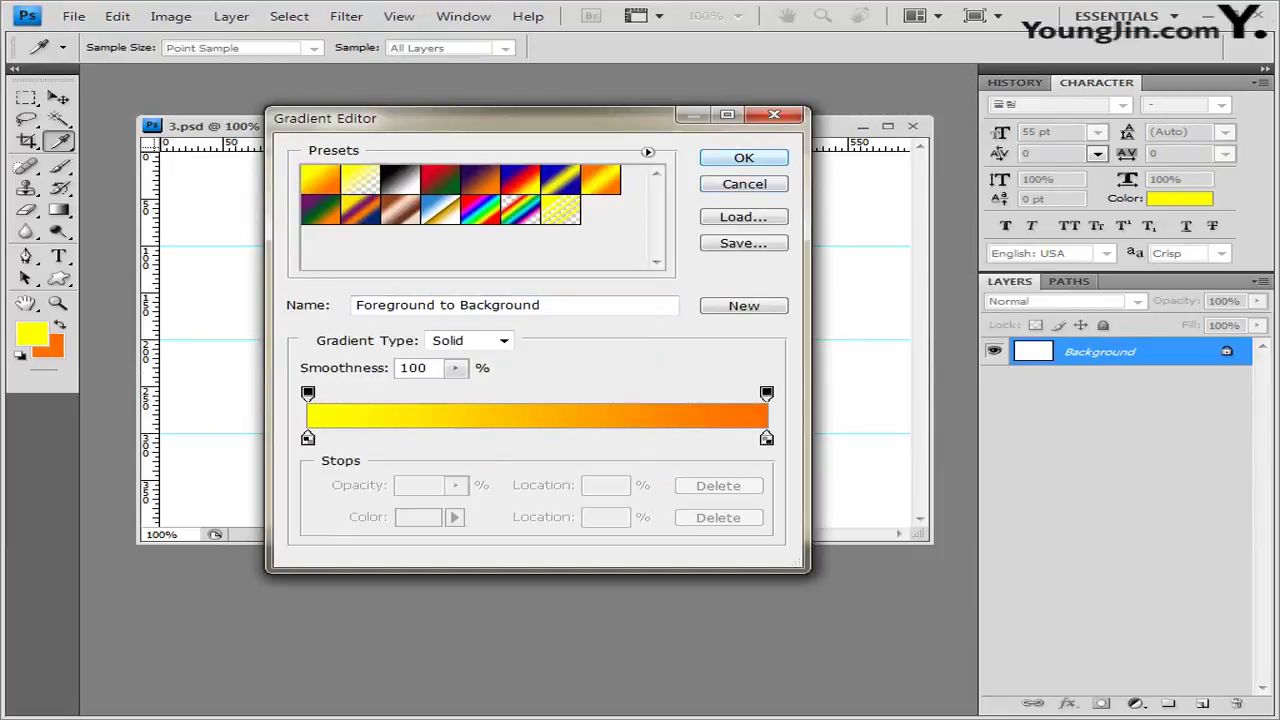
key("Return")
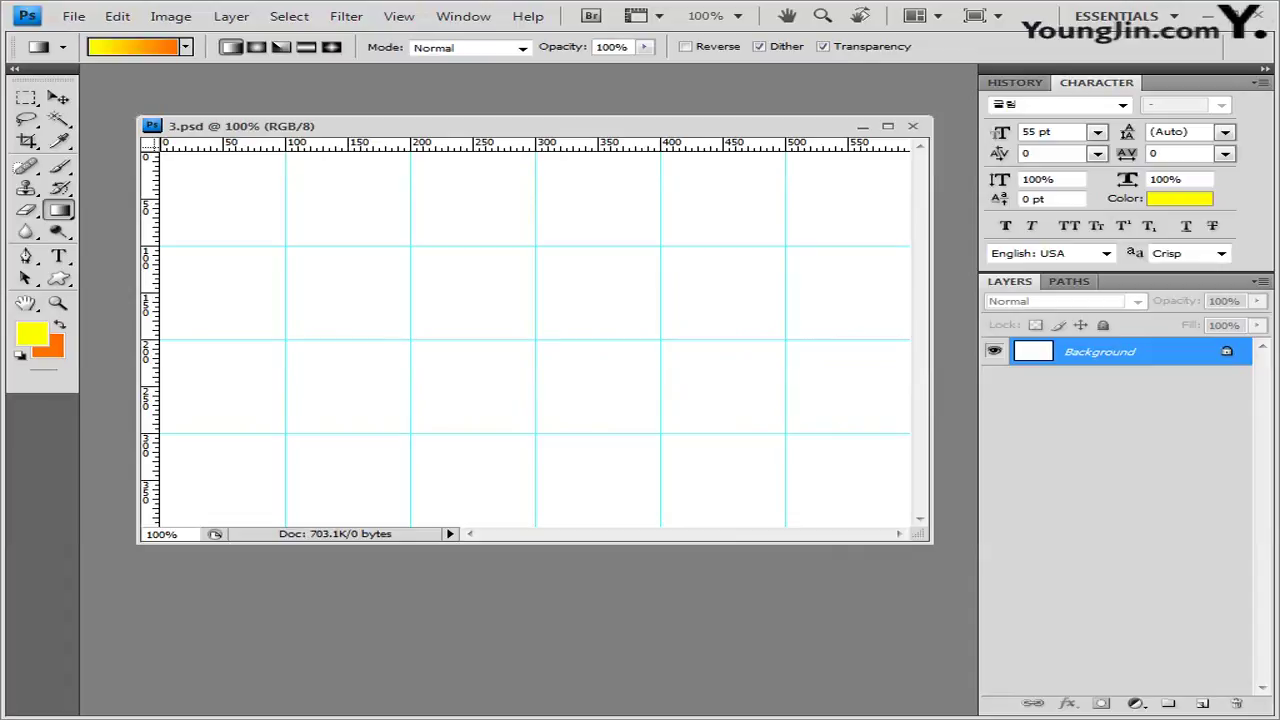
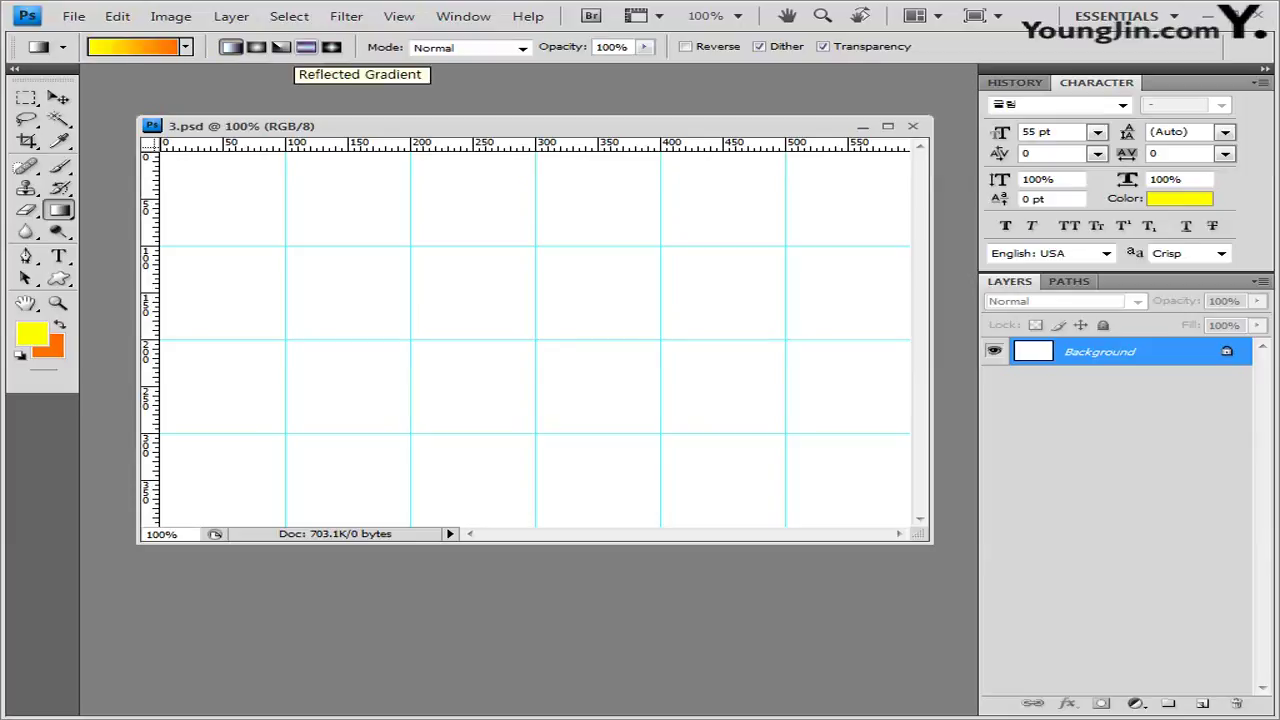
left_click(256, 47)
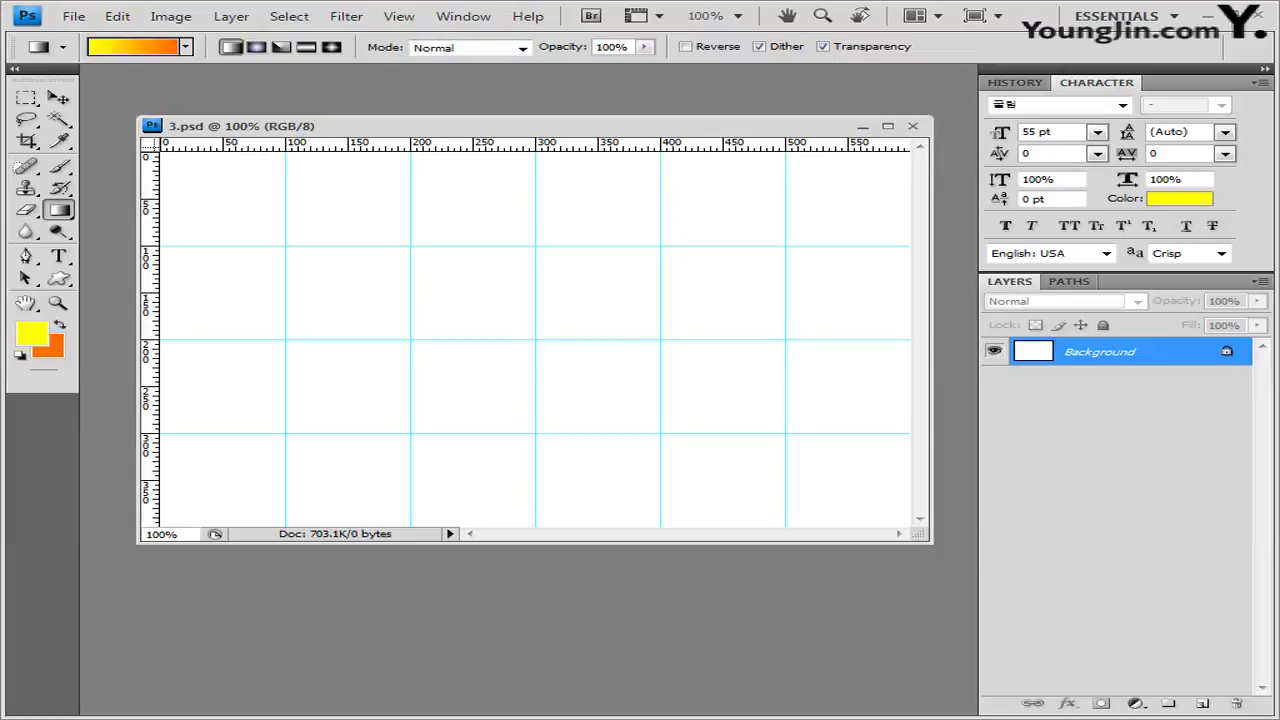
mouse_move(644, 47)
left_mouse_down()
mouse_move(646, 65)
mouse_move(541, 65)
mouse_move(644, 65)
left_mouse_up()
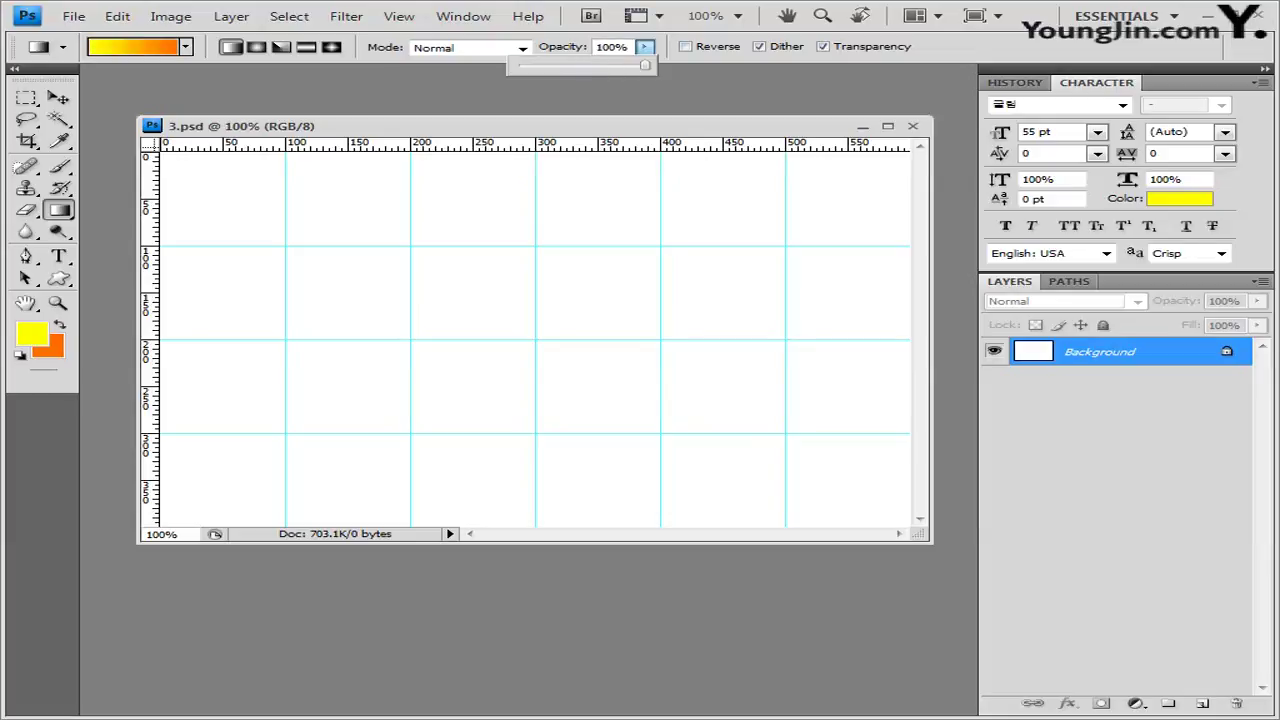
key("Return")
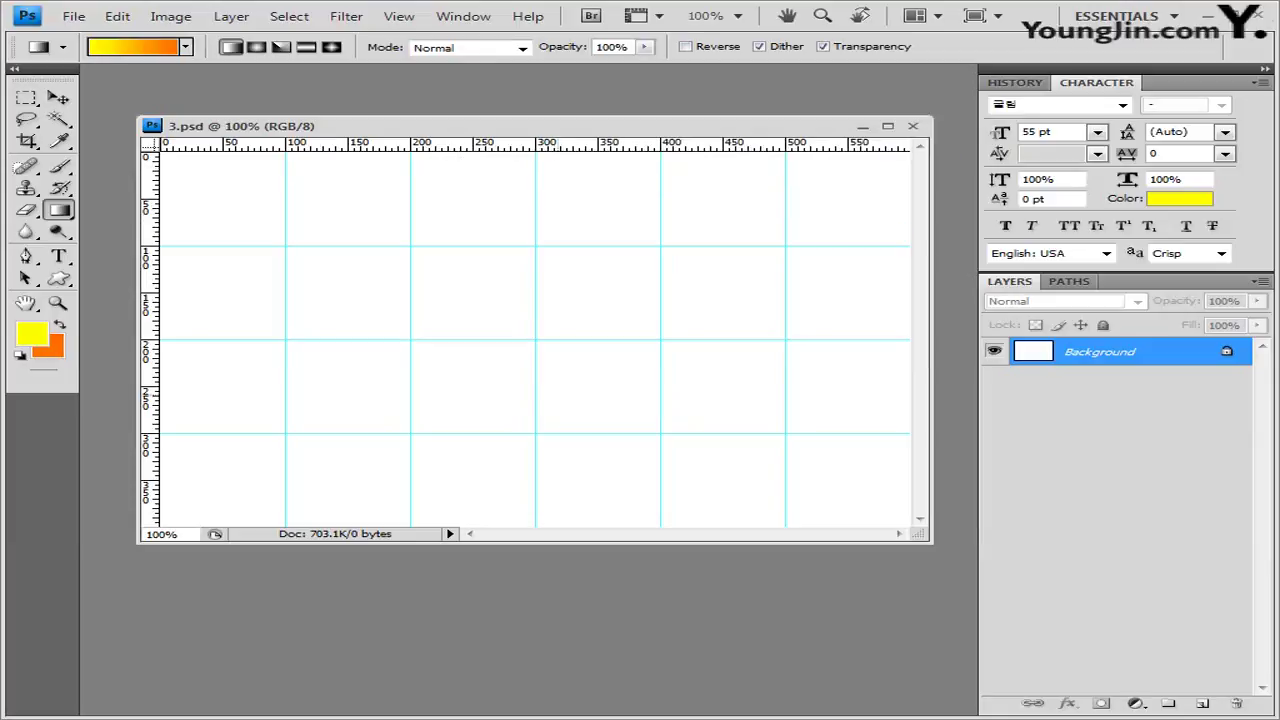
Try partial-height upward gradients on the Background layer, without and with Reverse, and undo each one.
left_click_drag(552, 398, 552, 224)
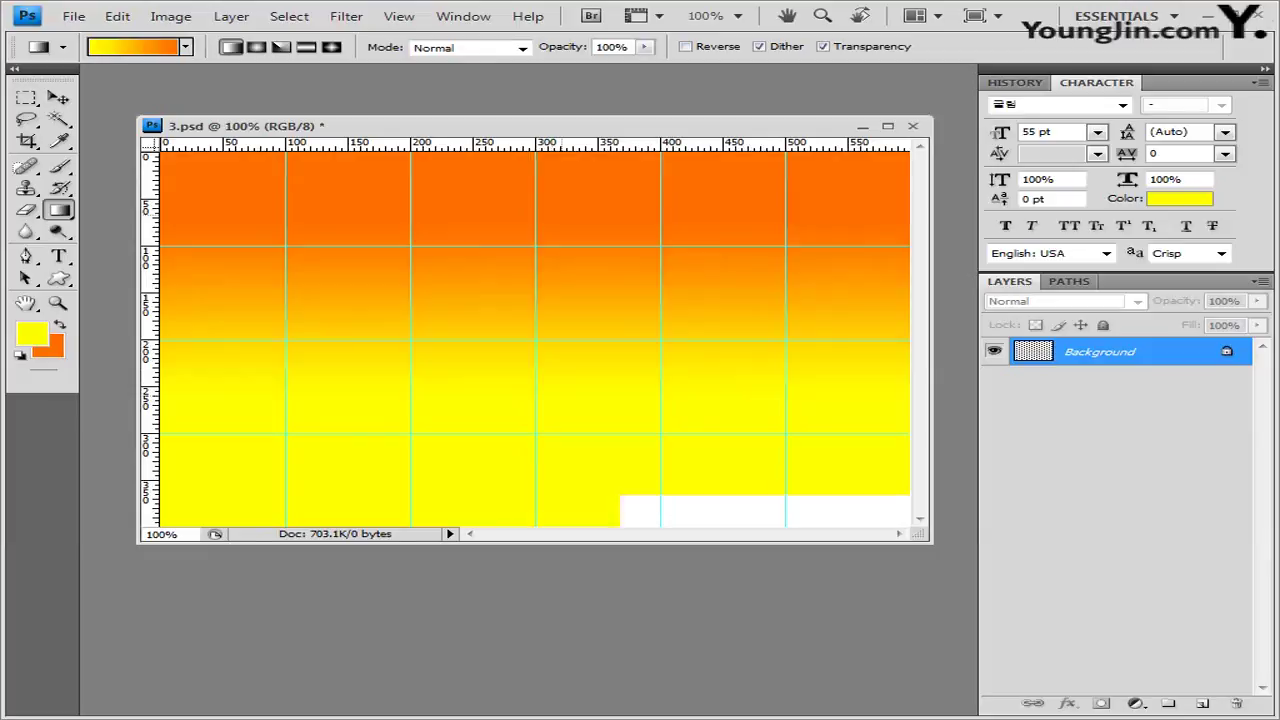
key("ctrl+z")
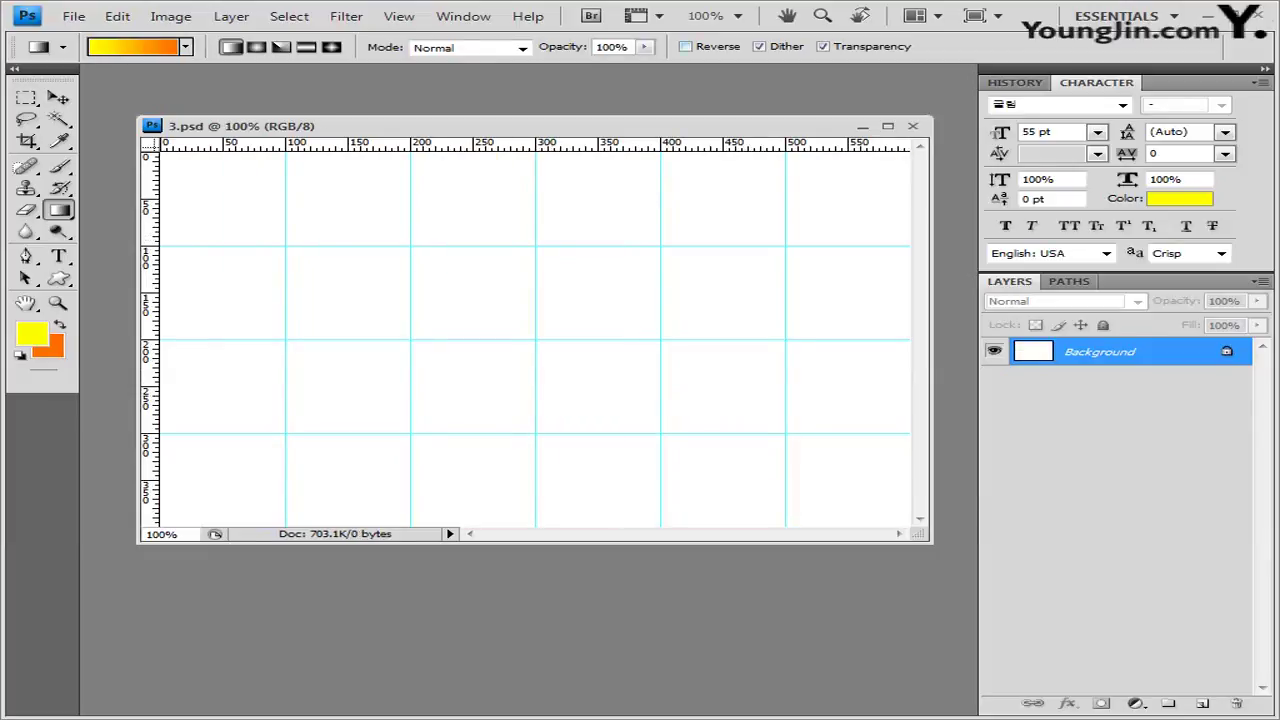
left_click(685, 46)
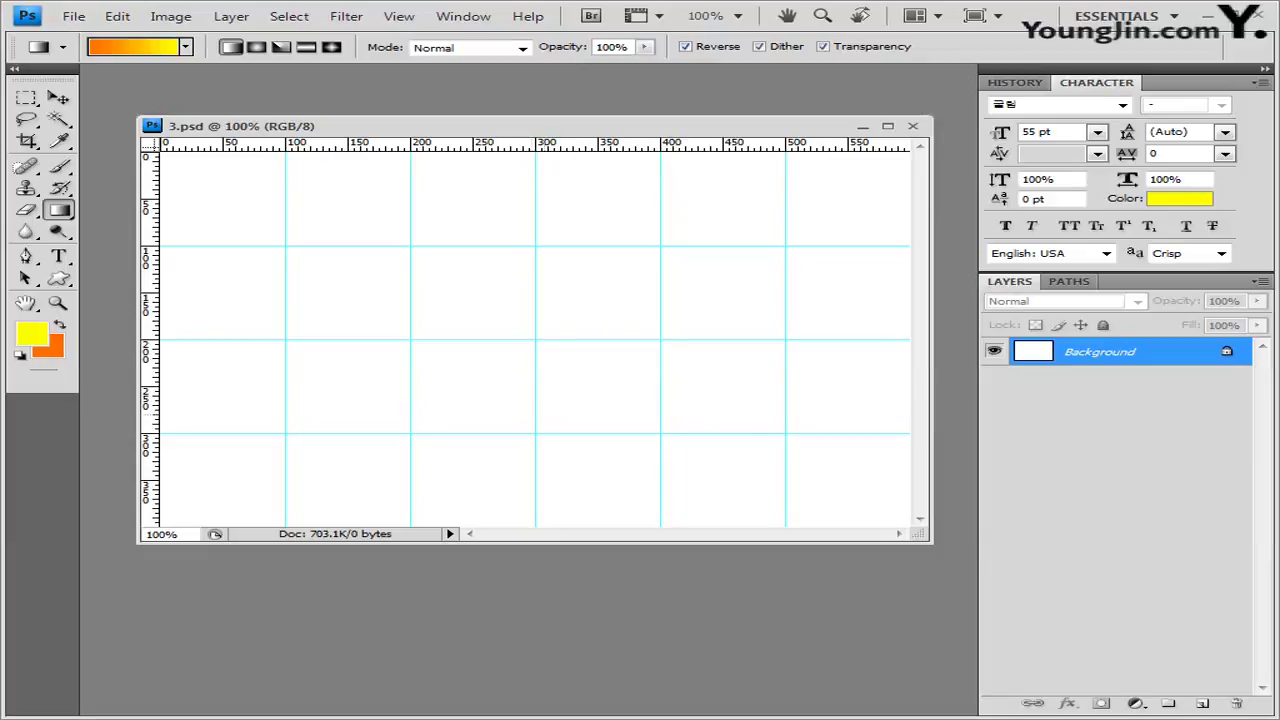
left_click_drag(552, 392, 552, 274)
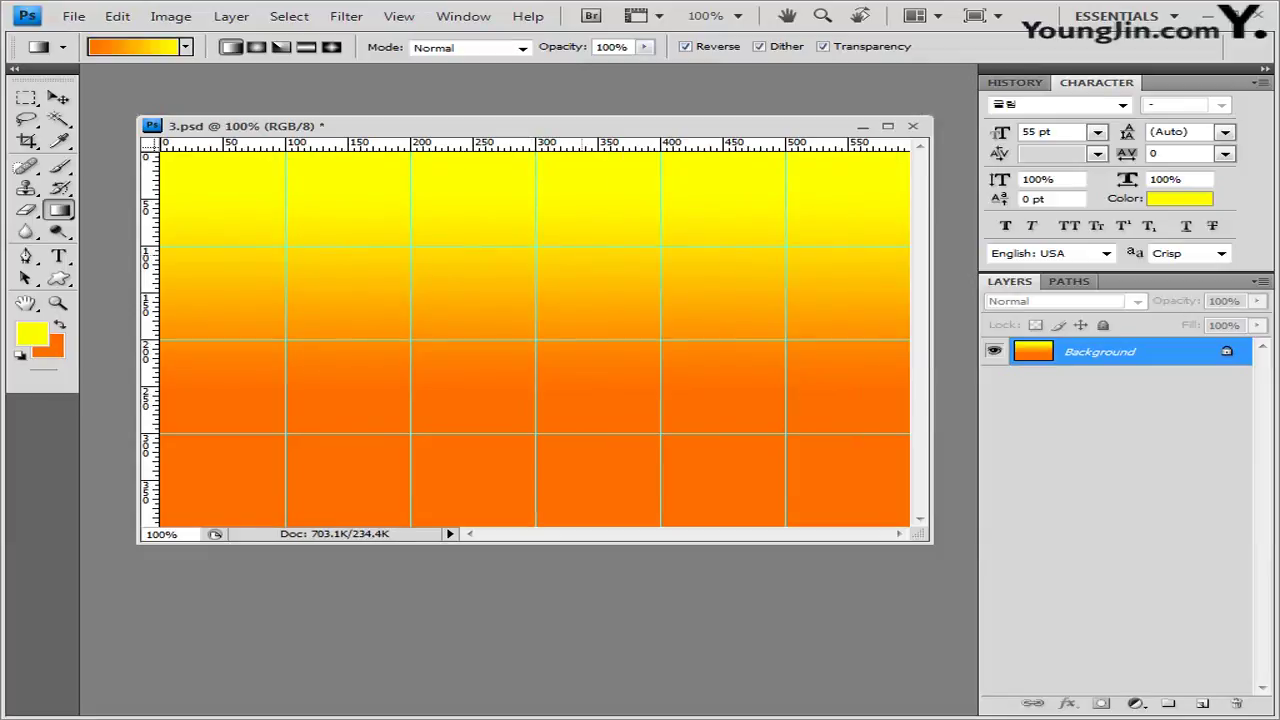
key("ctrl+z")
Try a downward gradient with Reverse enabled, undo it, and turn Reverse off.
left_click(685, 46)
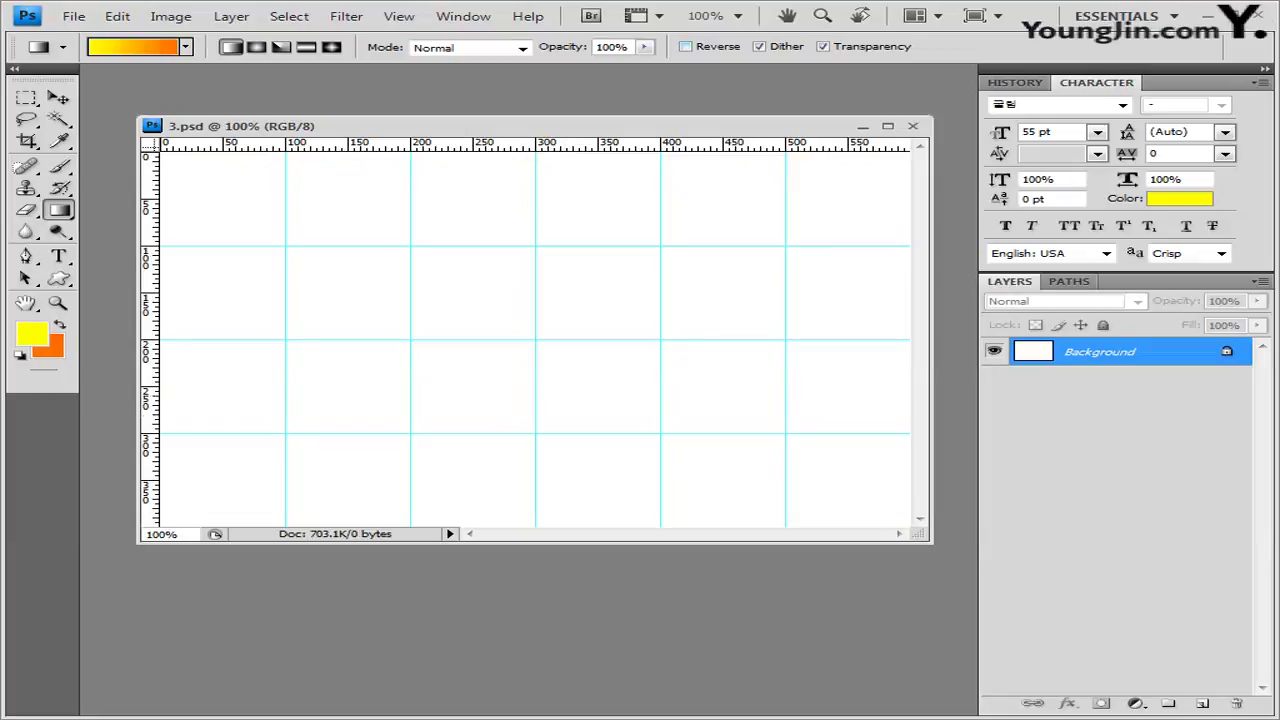
left_click(685, 46)
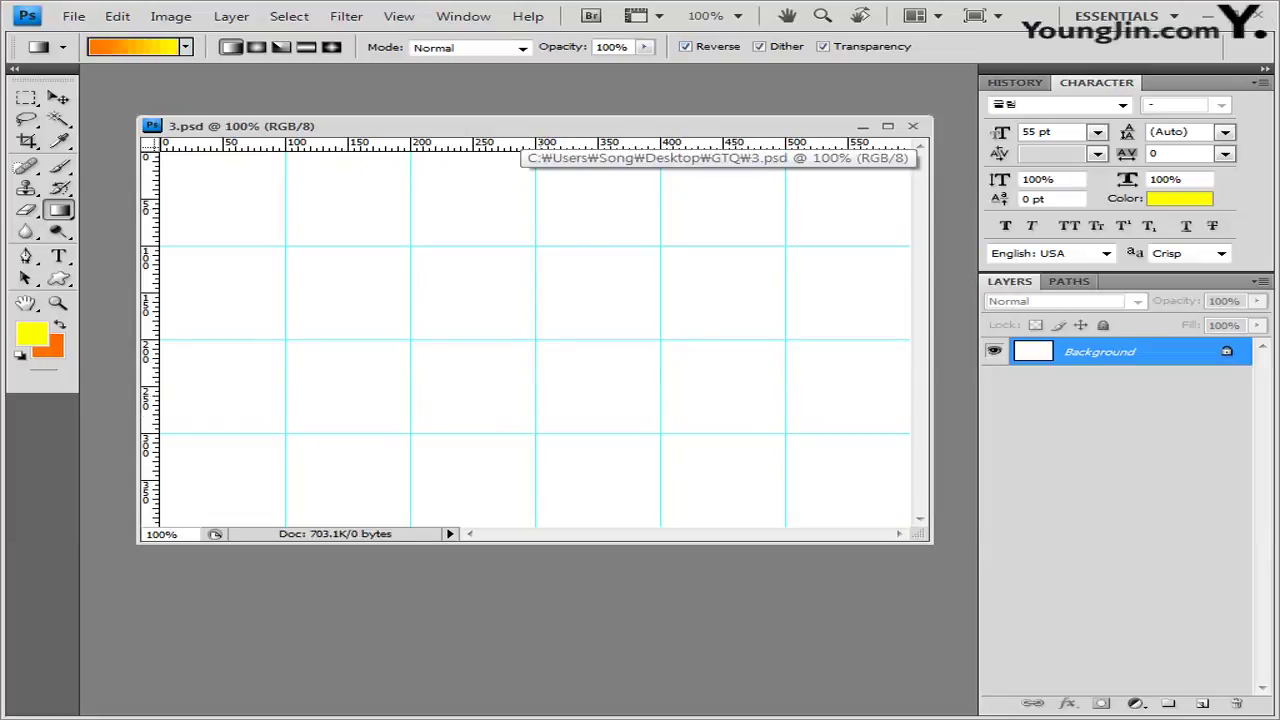
left_click_drag(536, 214, 536, 370)
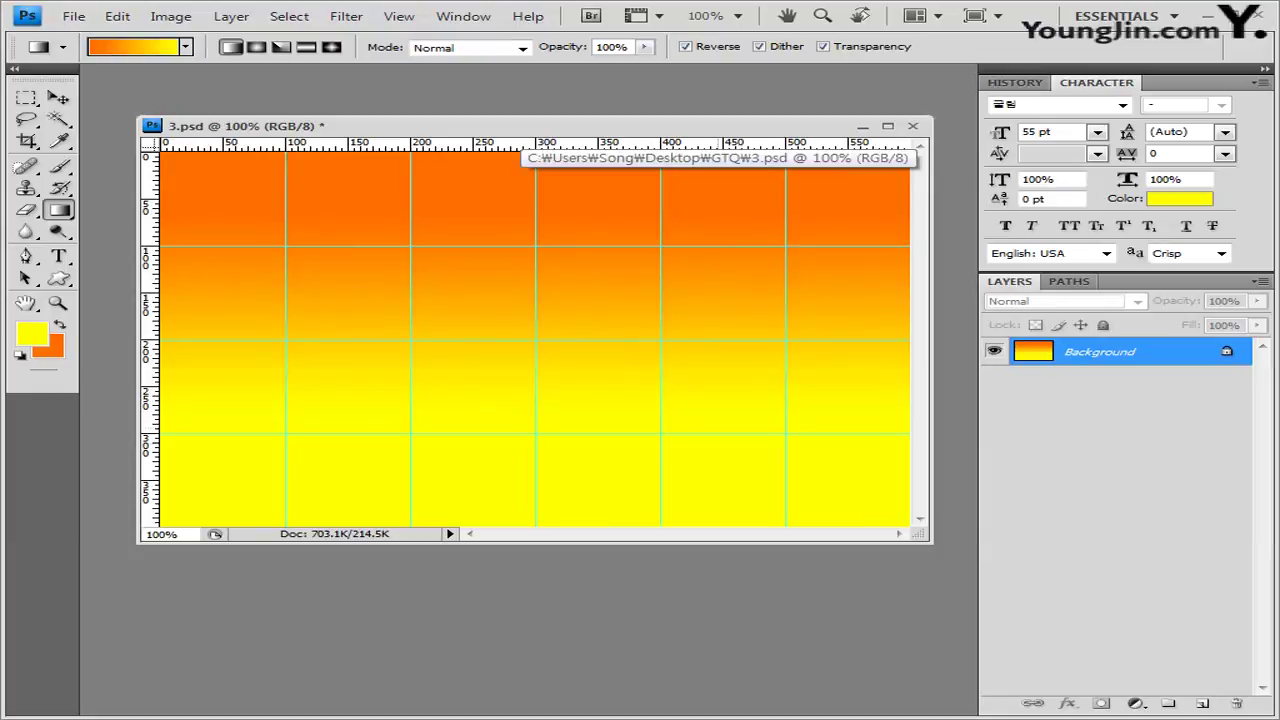
key("ctrl+z")
left_click(685, 46)
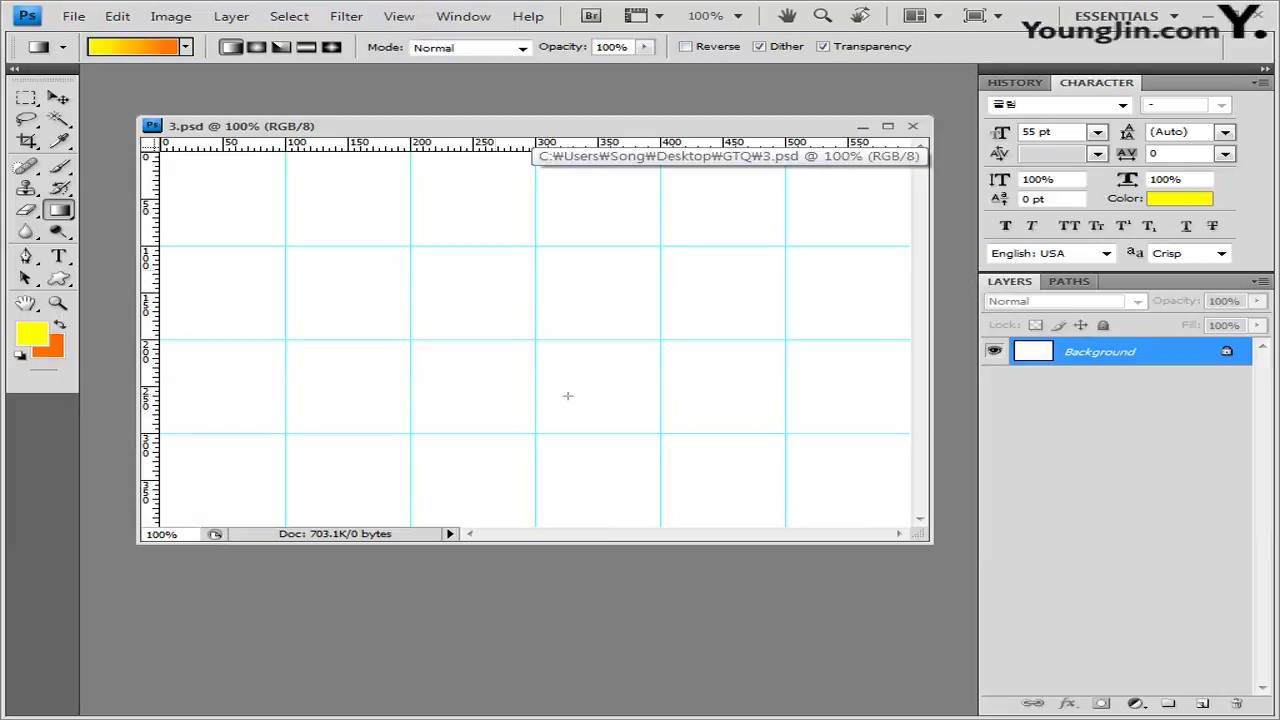
Try diagonal, full-height and very short gradients on the Background layer, undoing each one.
left_click_drag(571, 396, 466, 210)
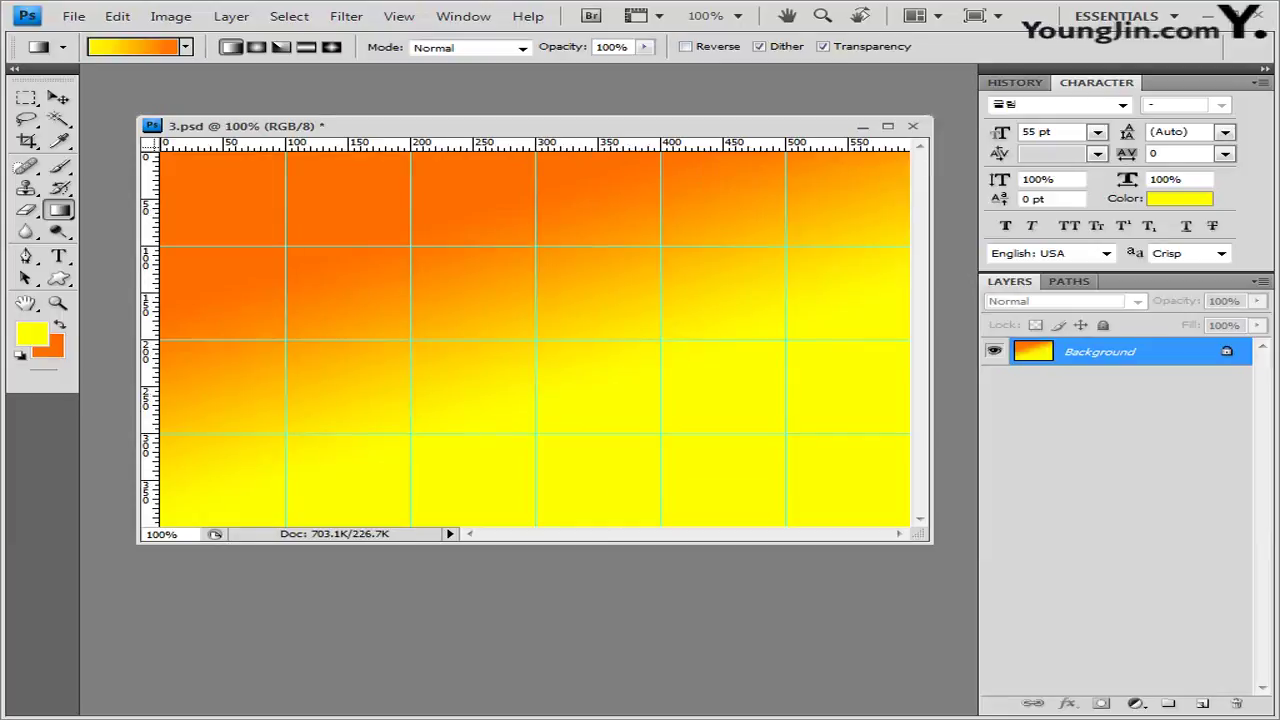
key("ctrl+z")
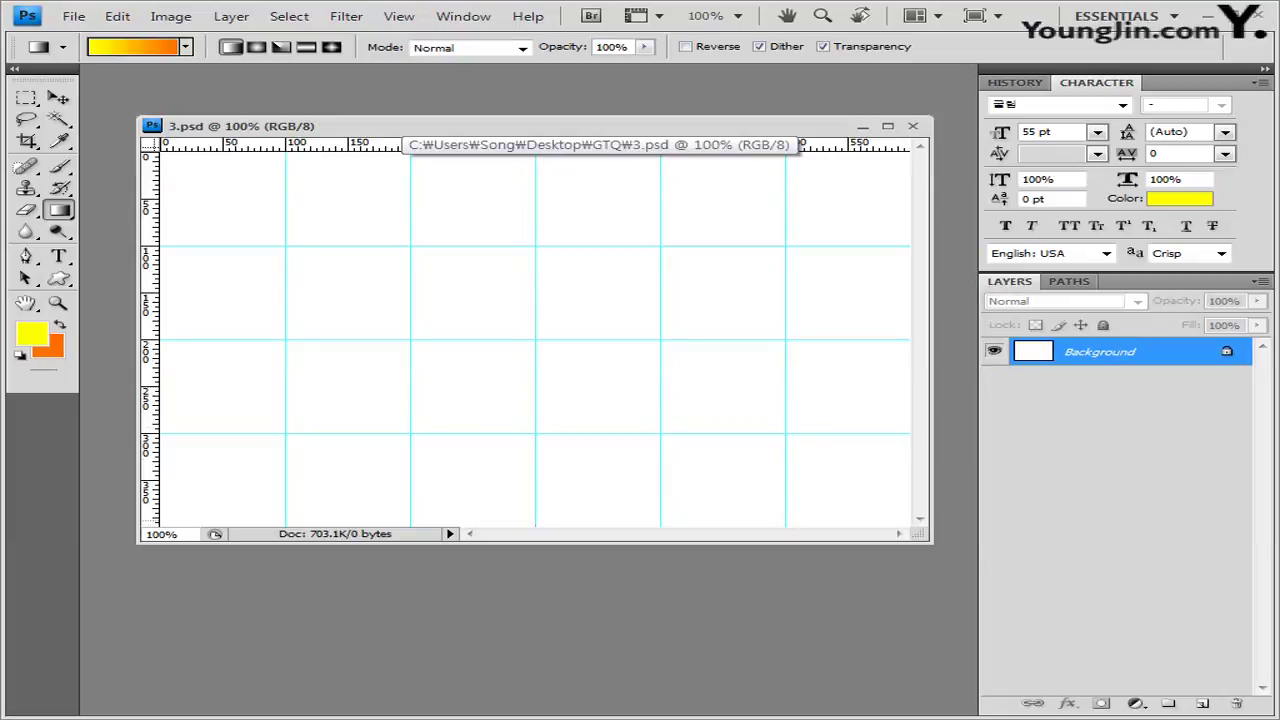
left_click_drag(536, 160, 536, 528)
left_click_drag(536, 157, 536, 157)
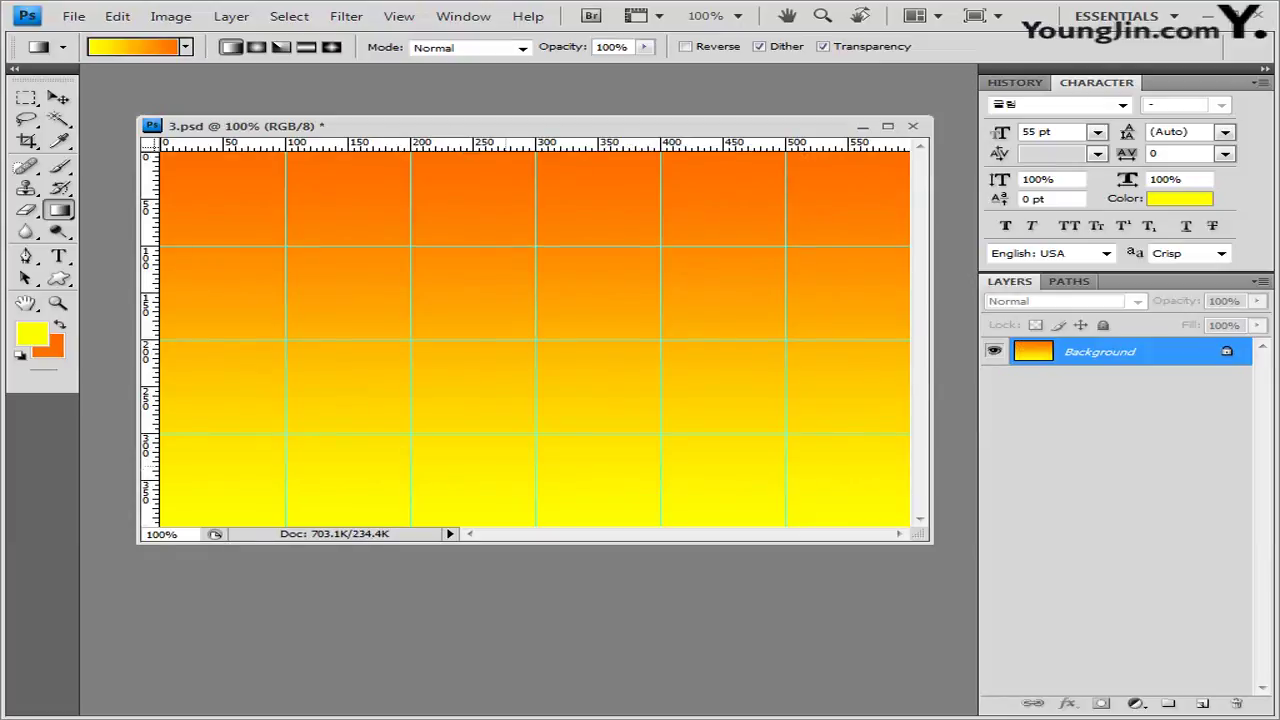
key("ctrl+z")
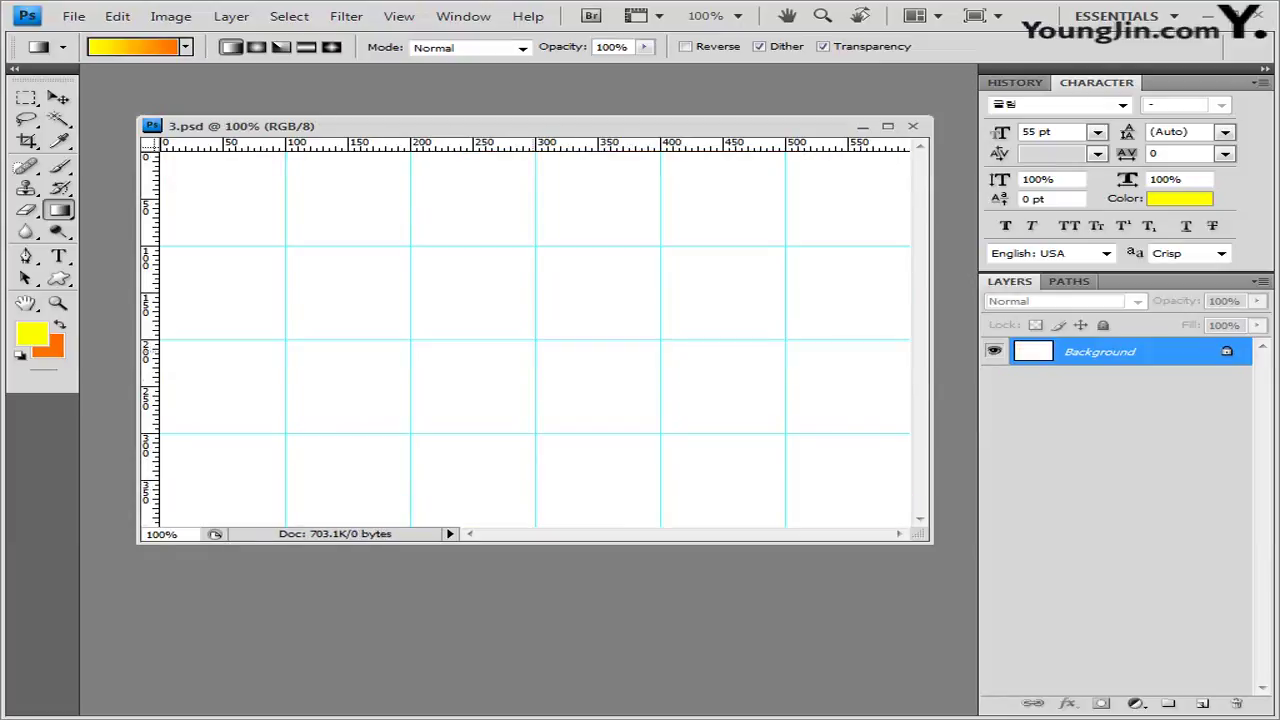
left_click_drag(536, 350, 536, 350)
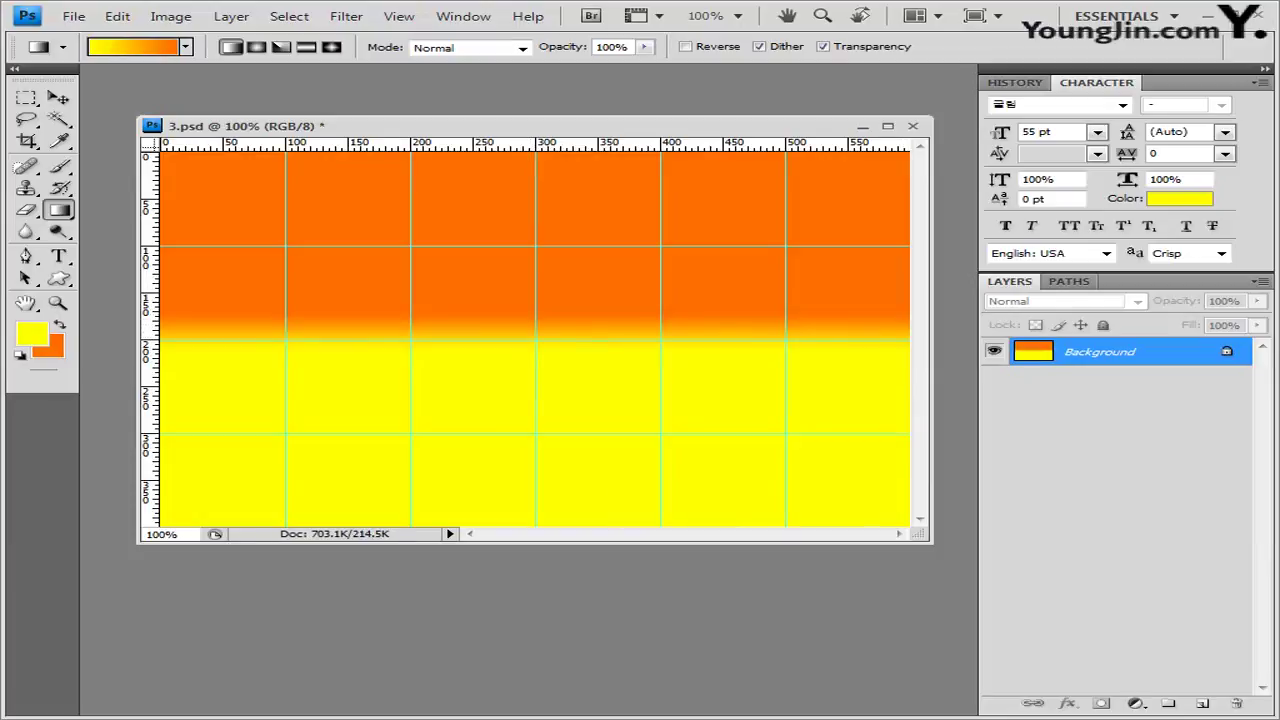
key("ctrl+z")
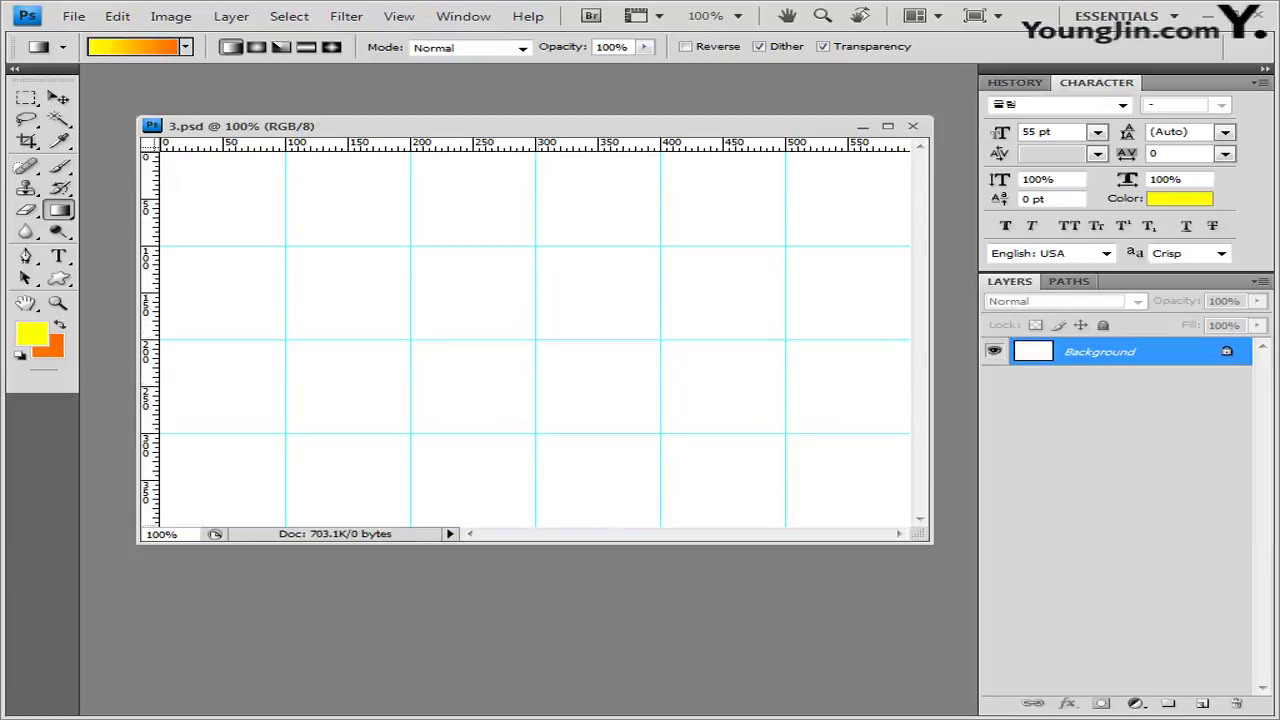
Fill the Background layer with a nearly full-height vertical gradient from yellow at the bottom to orange at the top.
left_click_drag(536, 522, 536, 172)
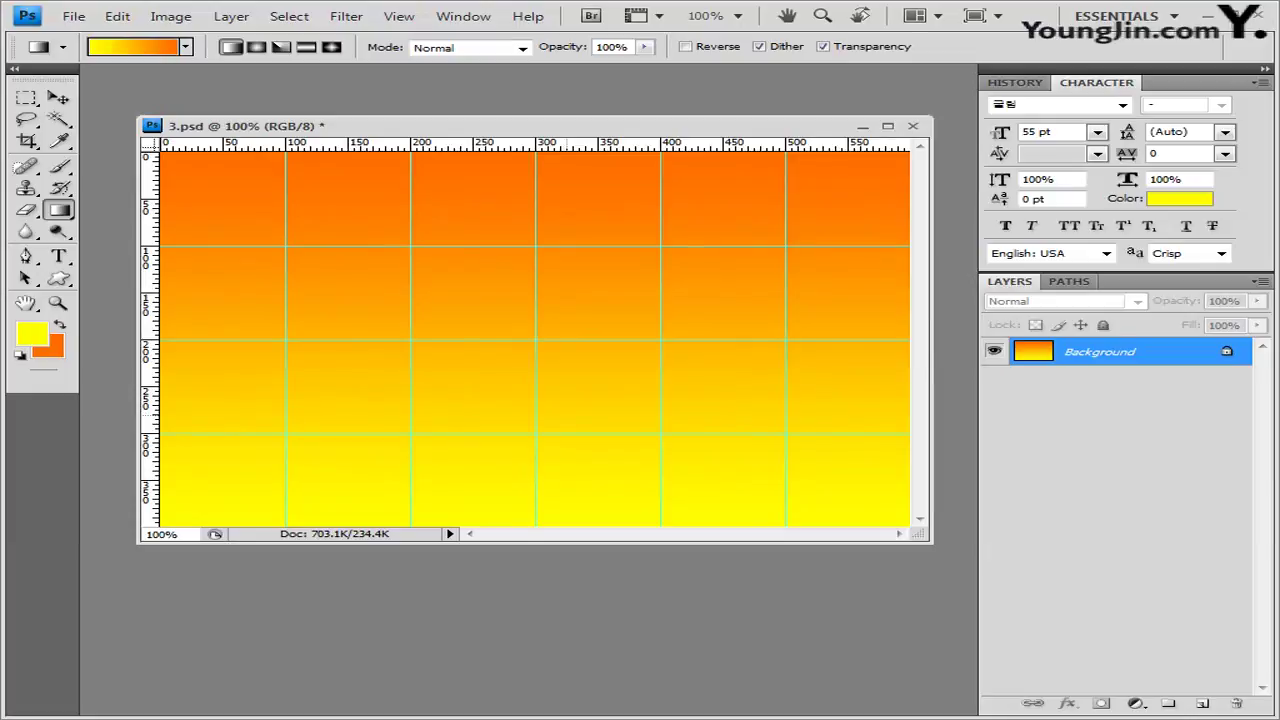
Open 1급-7.jpg from the 기출문제01 folder, copy the whole image into 3.psd as a new layer, and close the source.
key("alt+Tab")
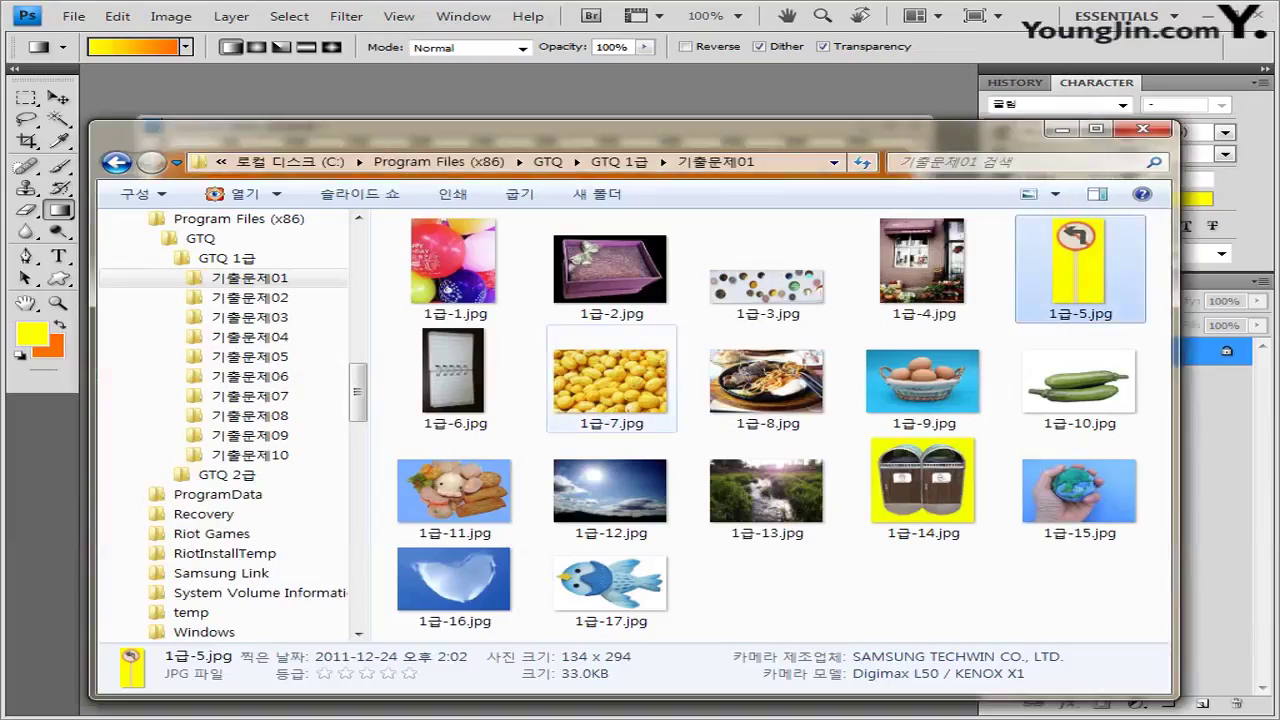
left_click_drag(611, 380, 727, 104)
left_click_drag(175, 72, 160, 262)
key("ctrl+a")
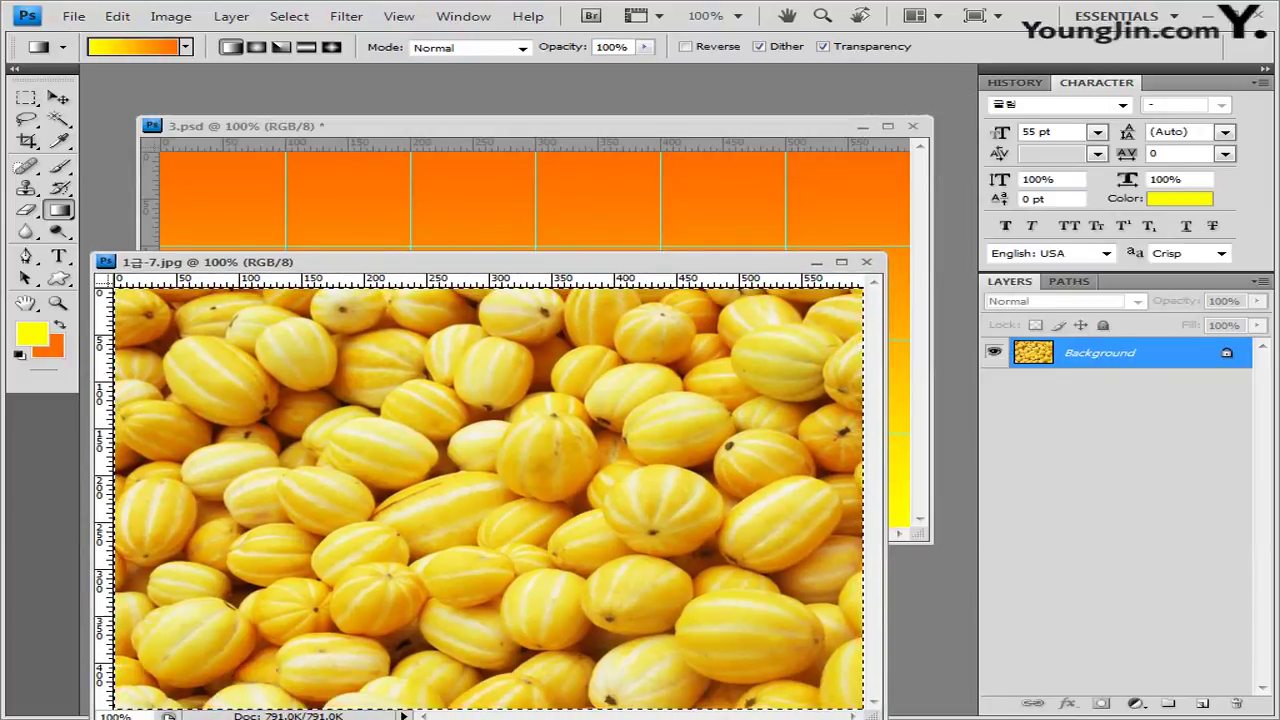
left_click(866, 262)
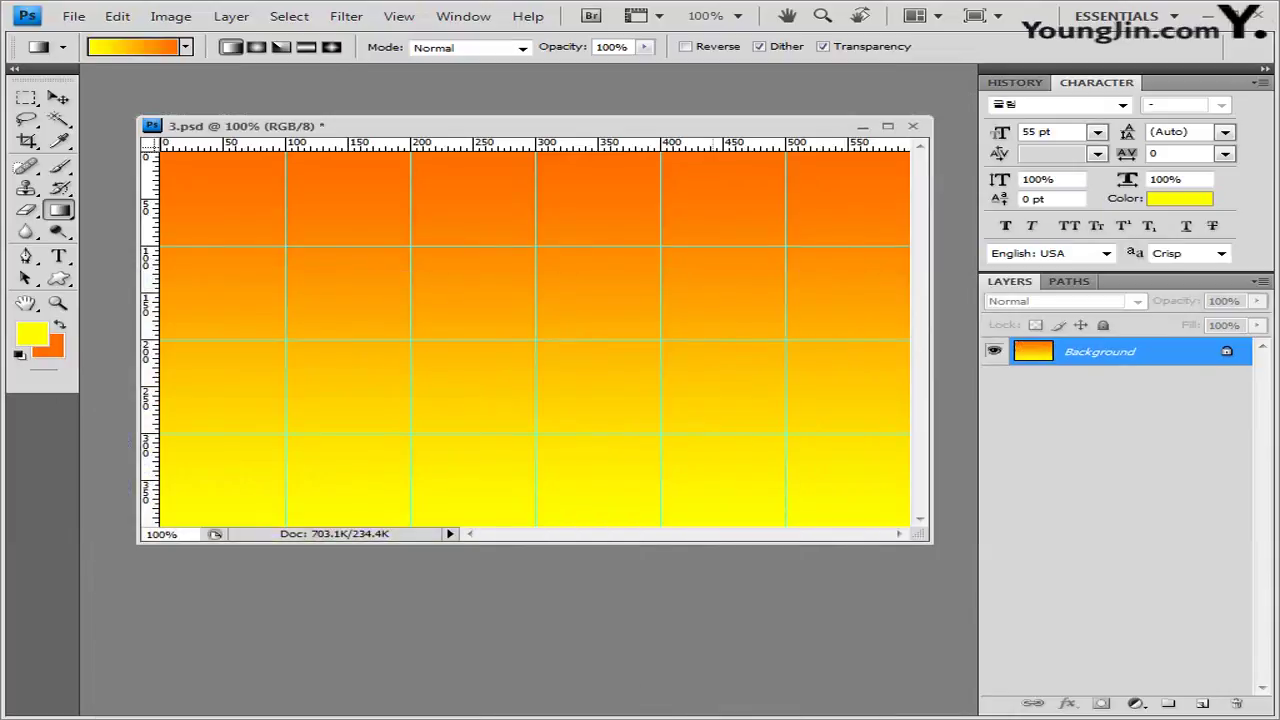
key("ctrl+v")
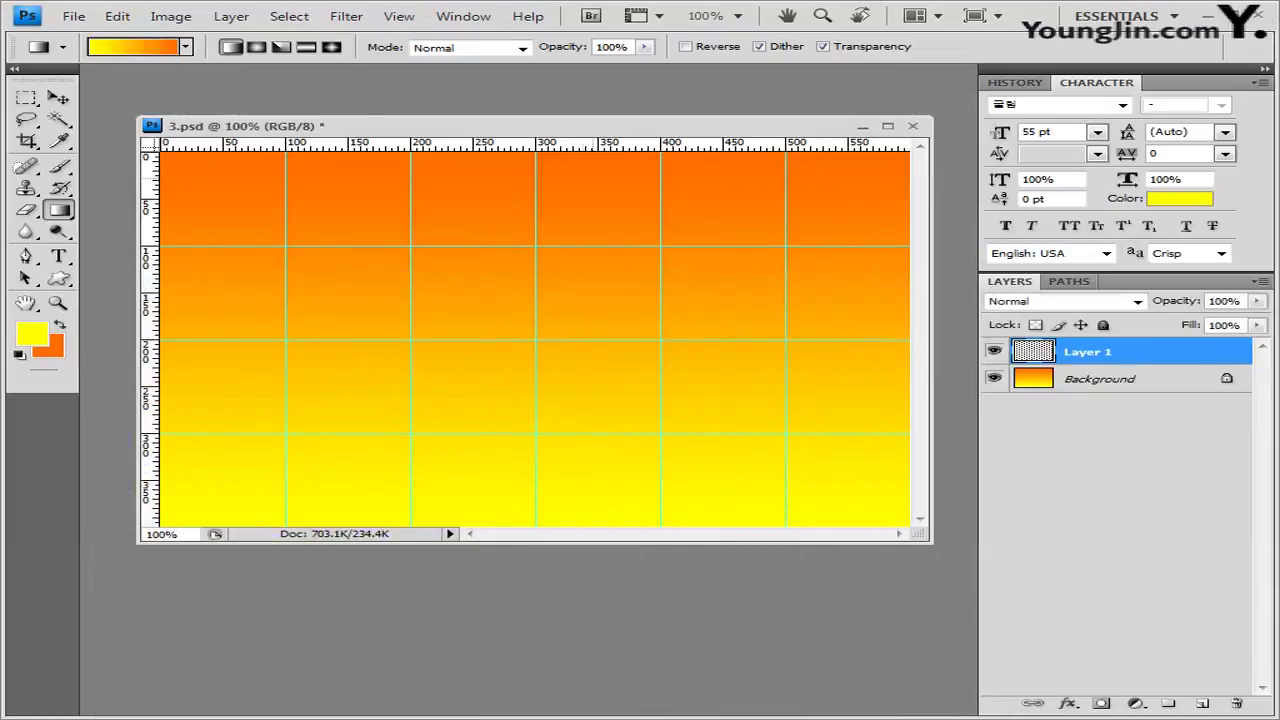
key("v")
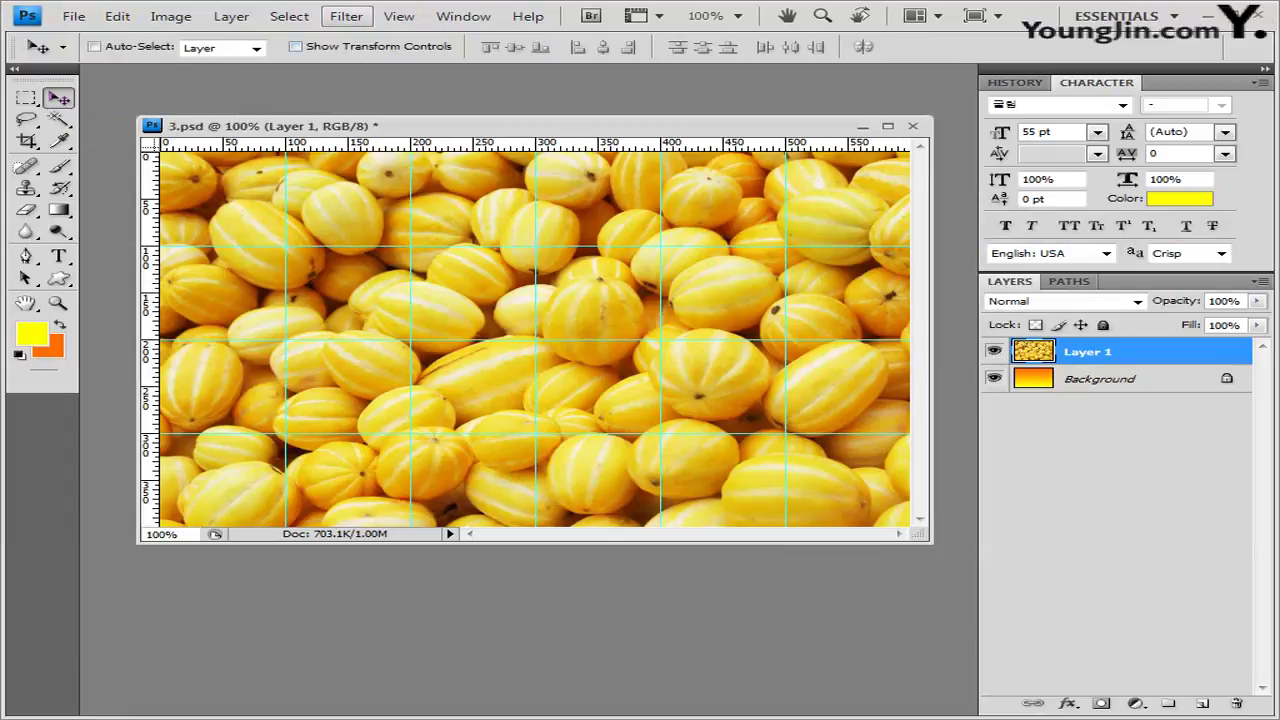
Apply the Glass filter to the melon layer with Distortion 5, Smoothness 3, Frosted texture and 100% scaling.
left_click(346, 16)
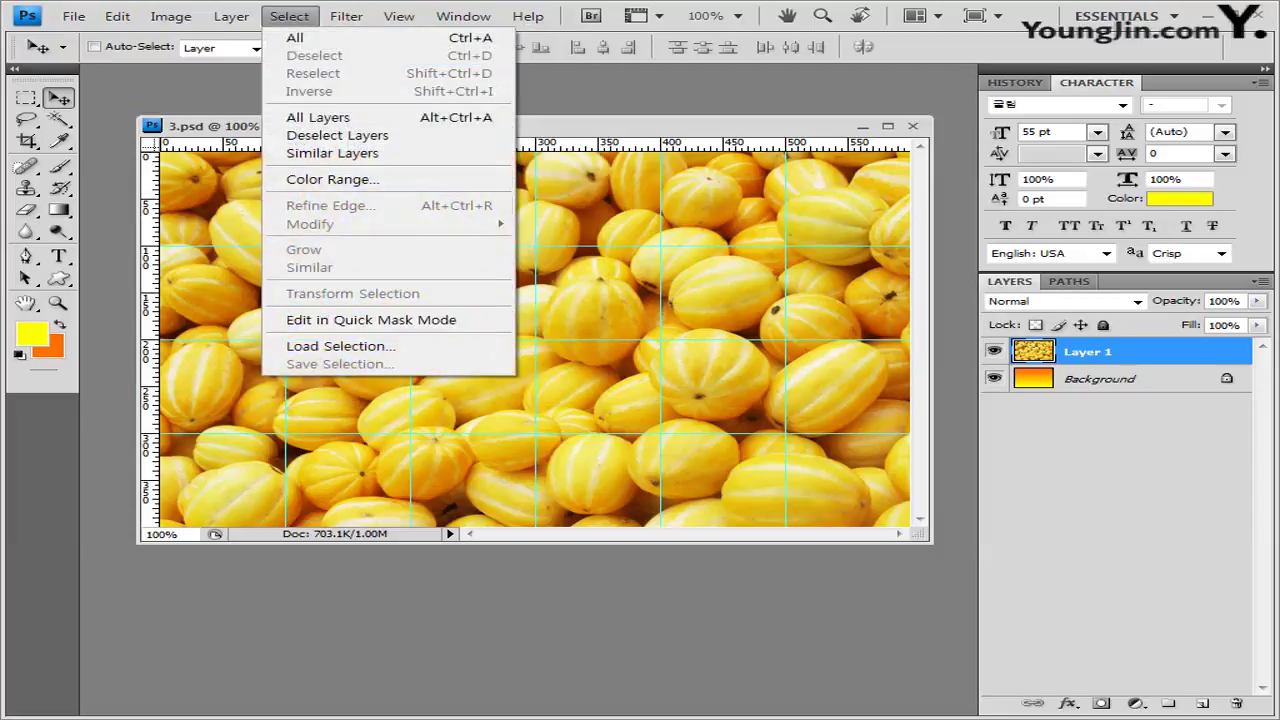
mouse_move(400, 206)
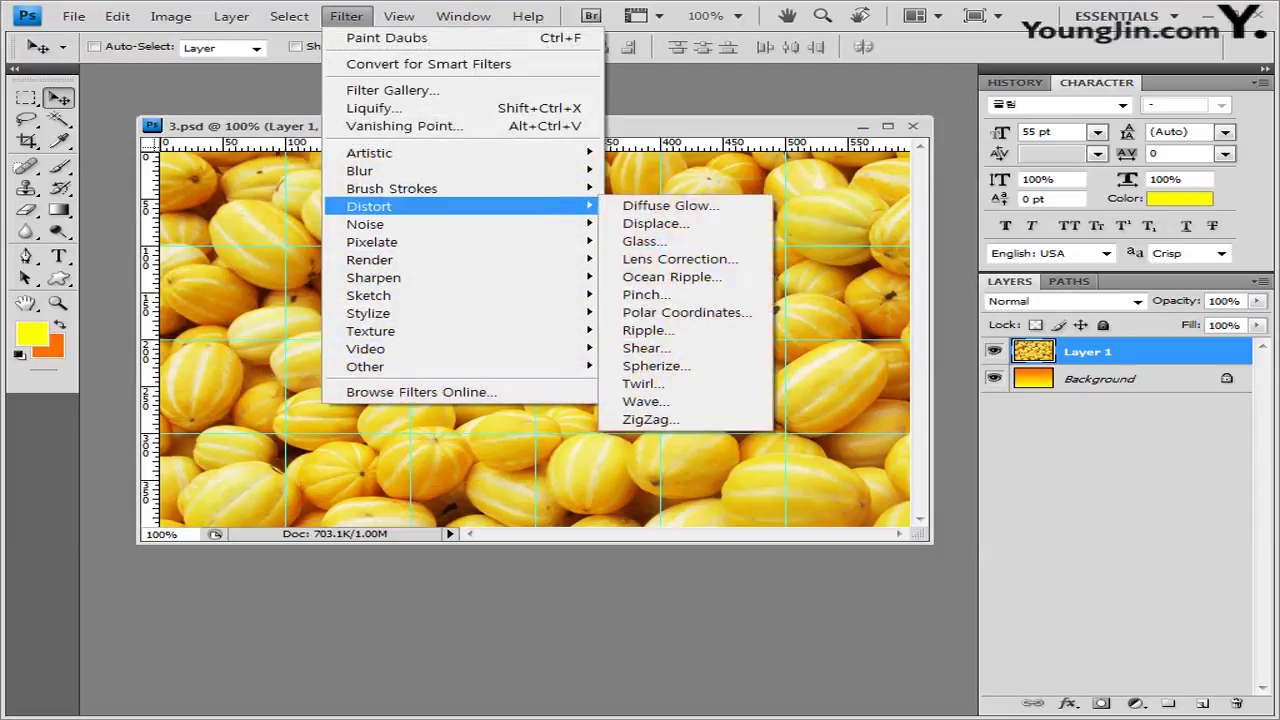
left_click(656, 223)
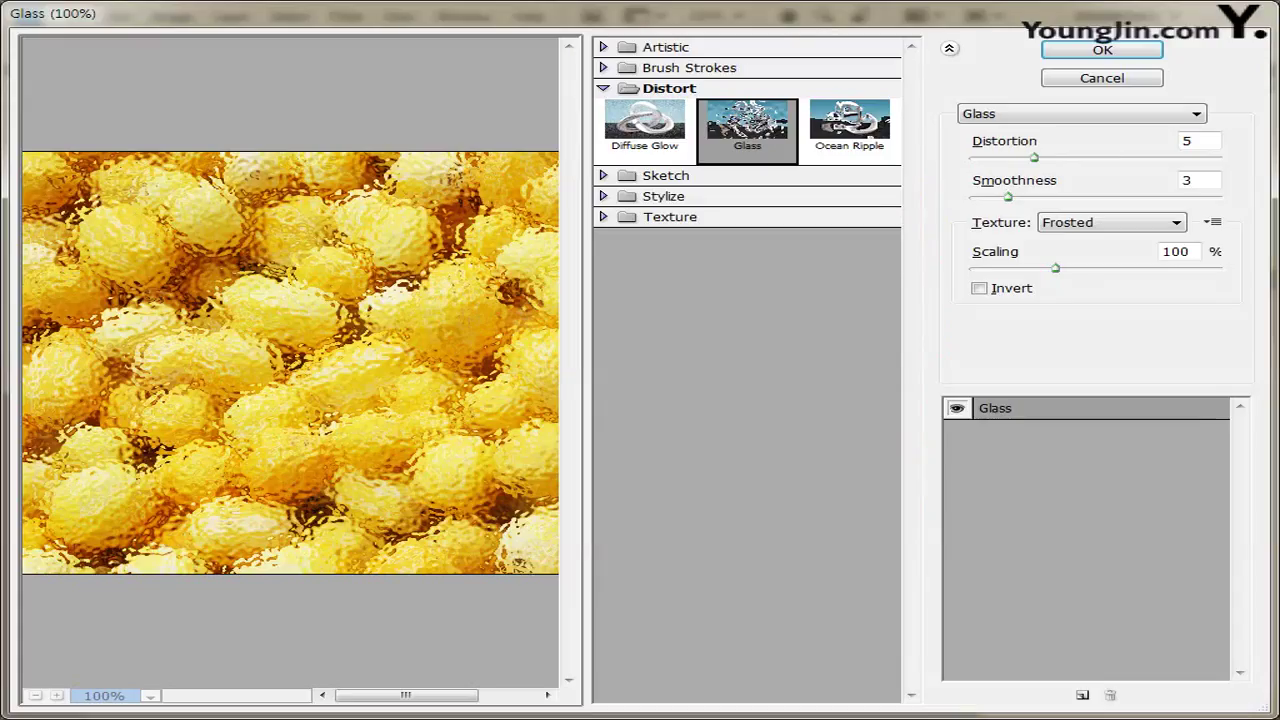
key("Return")
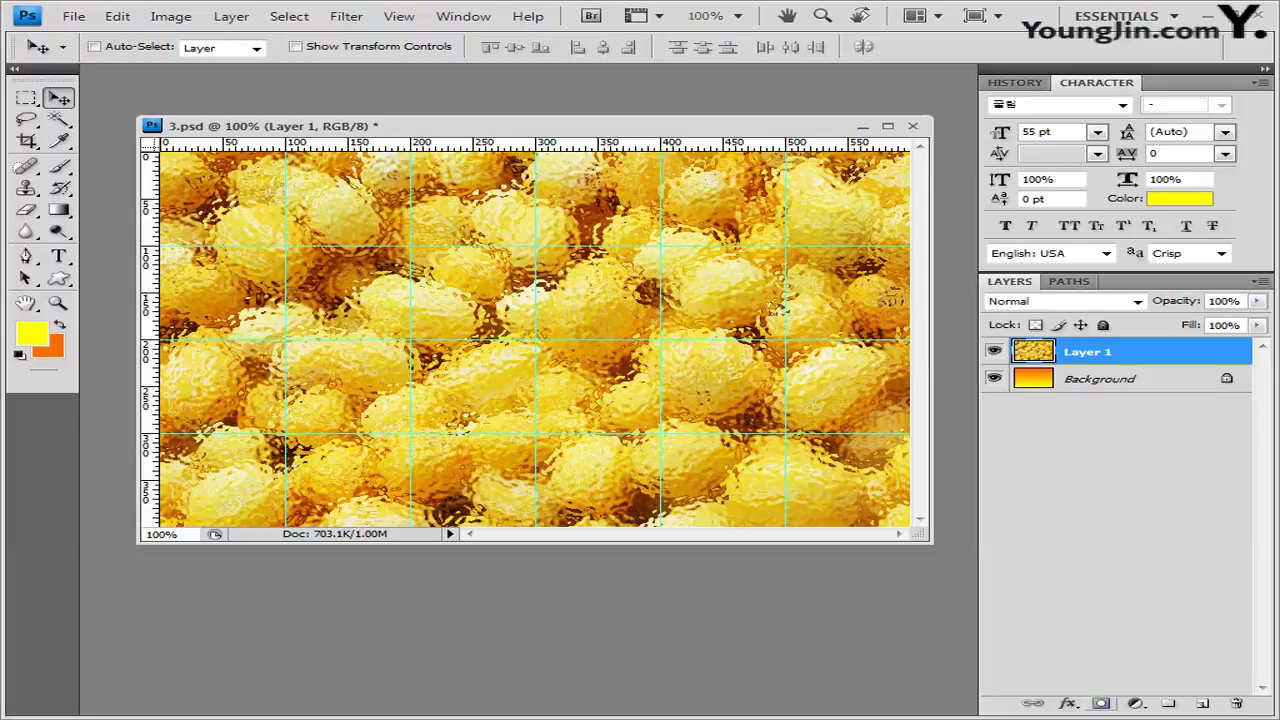
Add a layer mask to Layer 1 and ready the Gradient tool with white as foreground and black as background.
left_click(1101, 703)
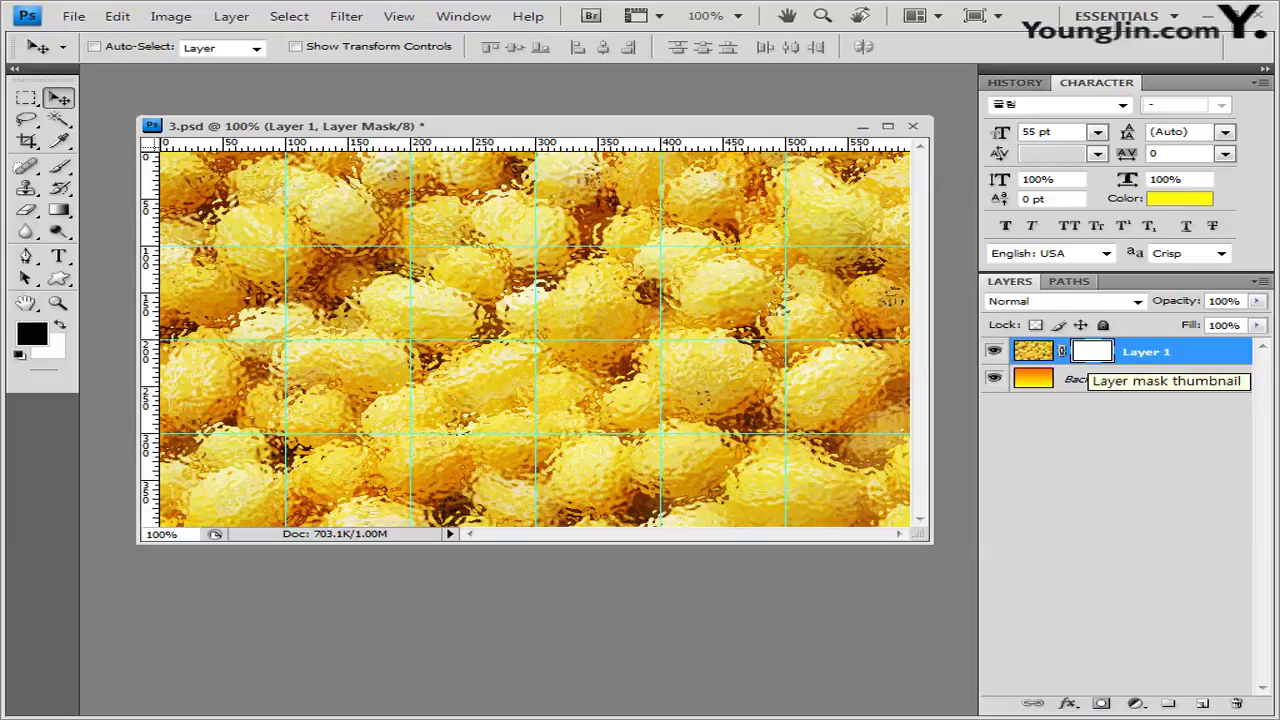
key("g")
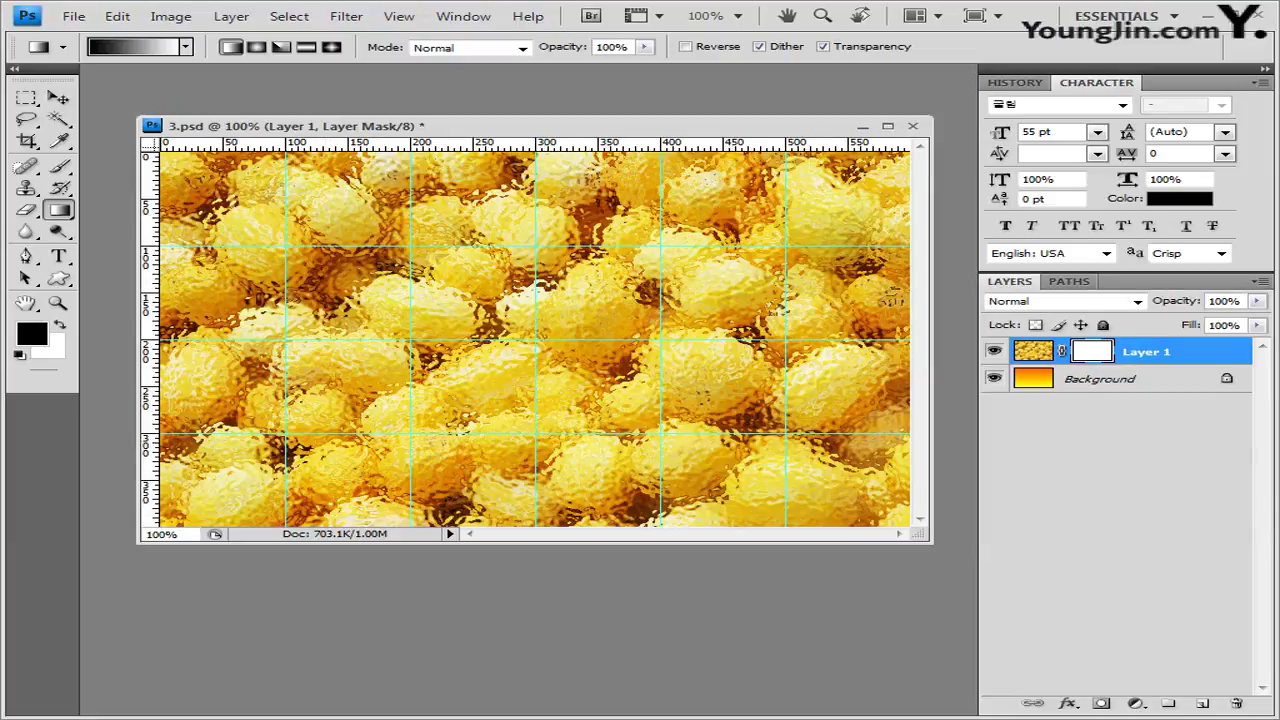
key("x")
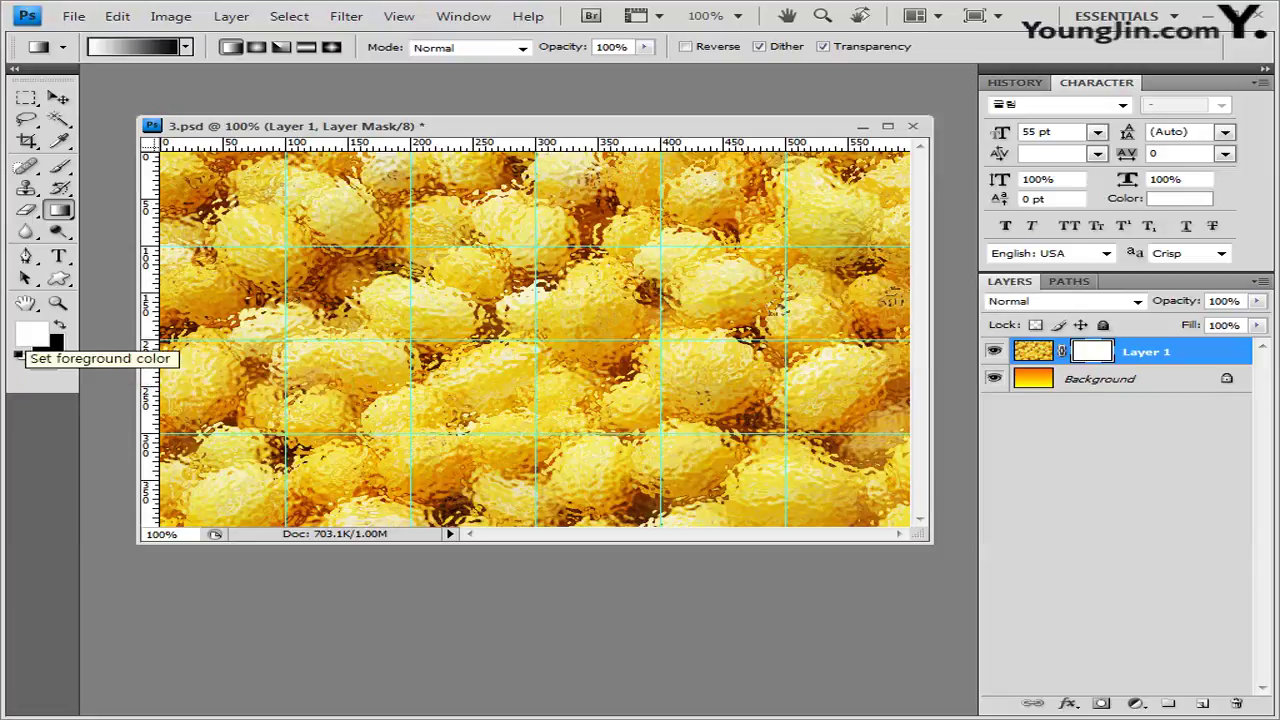
left_click(60, 325)
key("x")
key("x")
key("x")
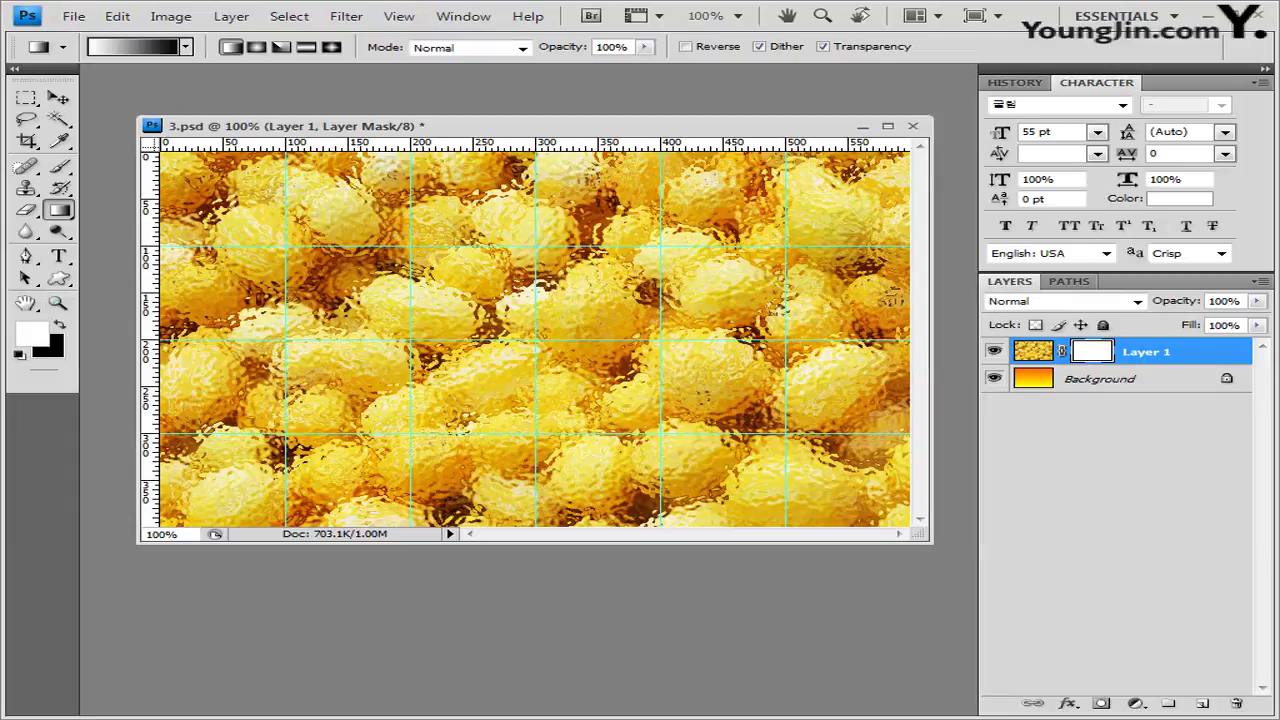
Draw a diagonal Foreground to Background gradient on Layer 1's mask, white at upper right to black at lower left, and save the document.
left_click(33, 333)
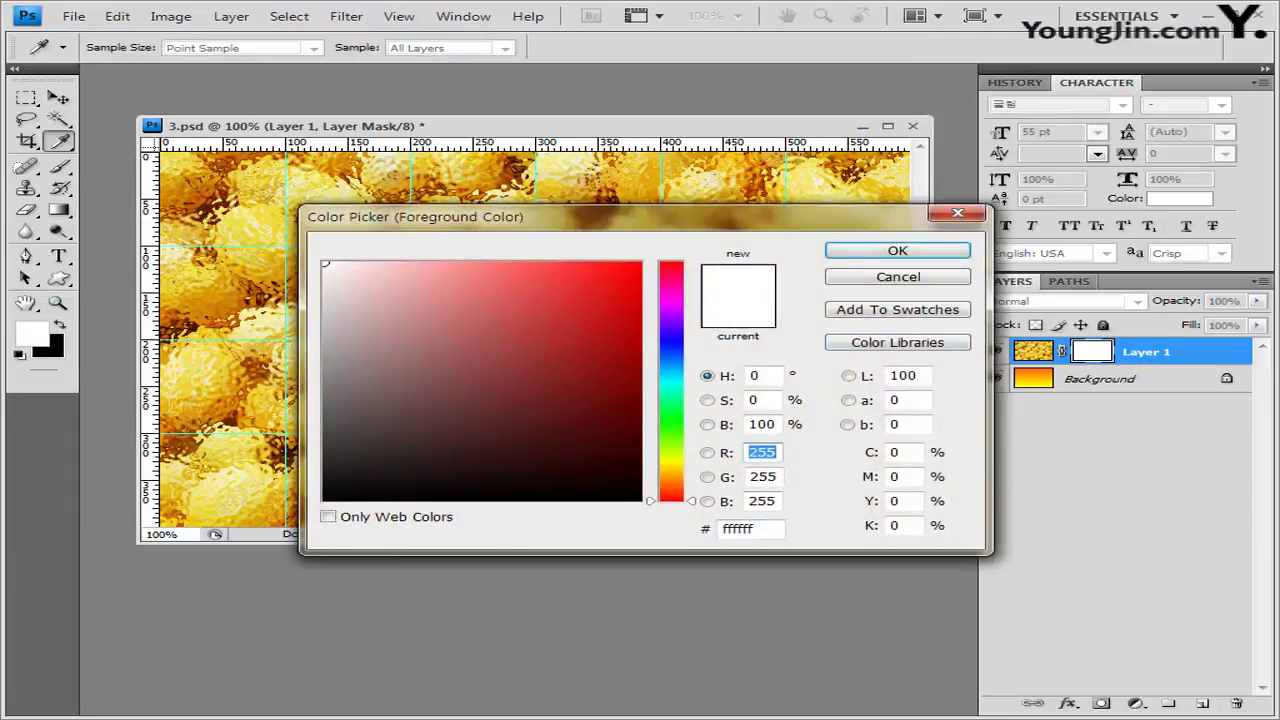
key("Return")
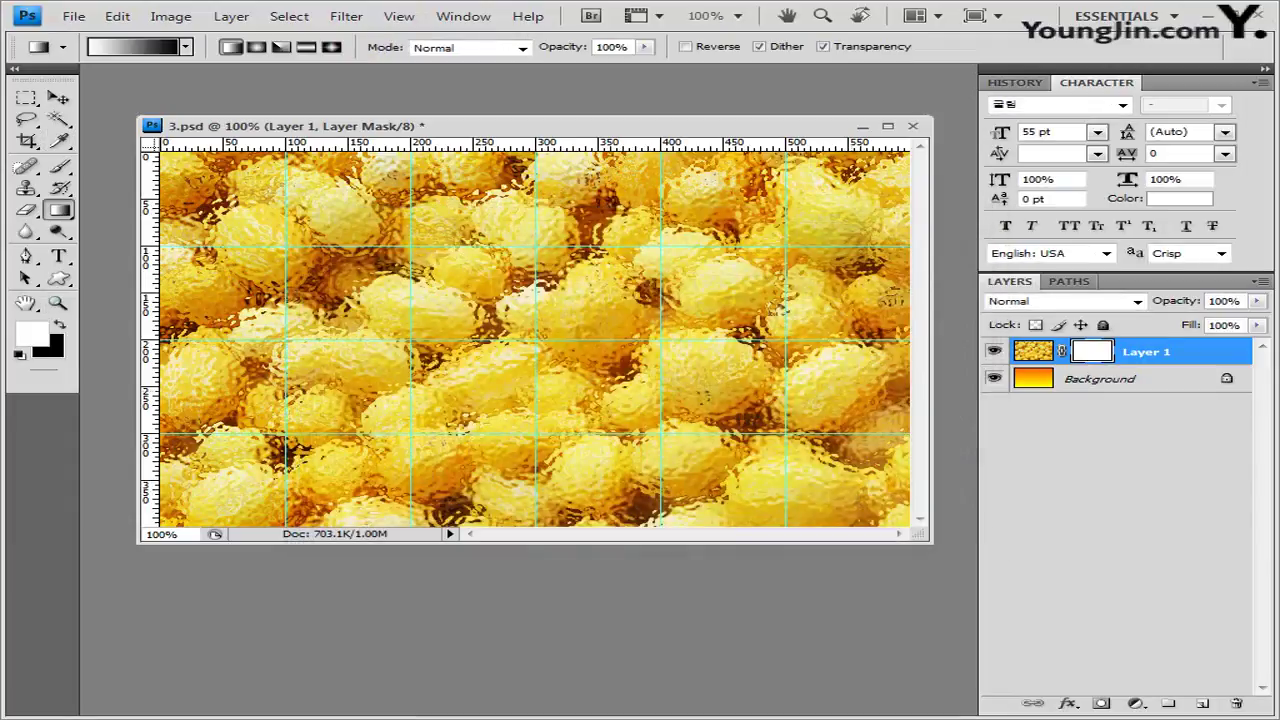
left_click(137, 47)
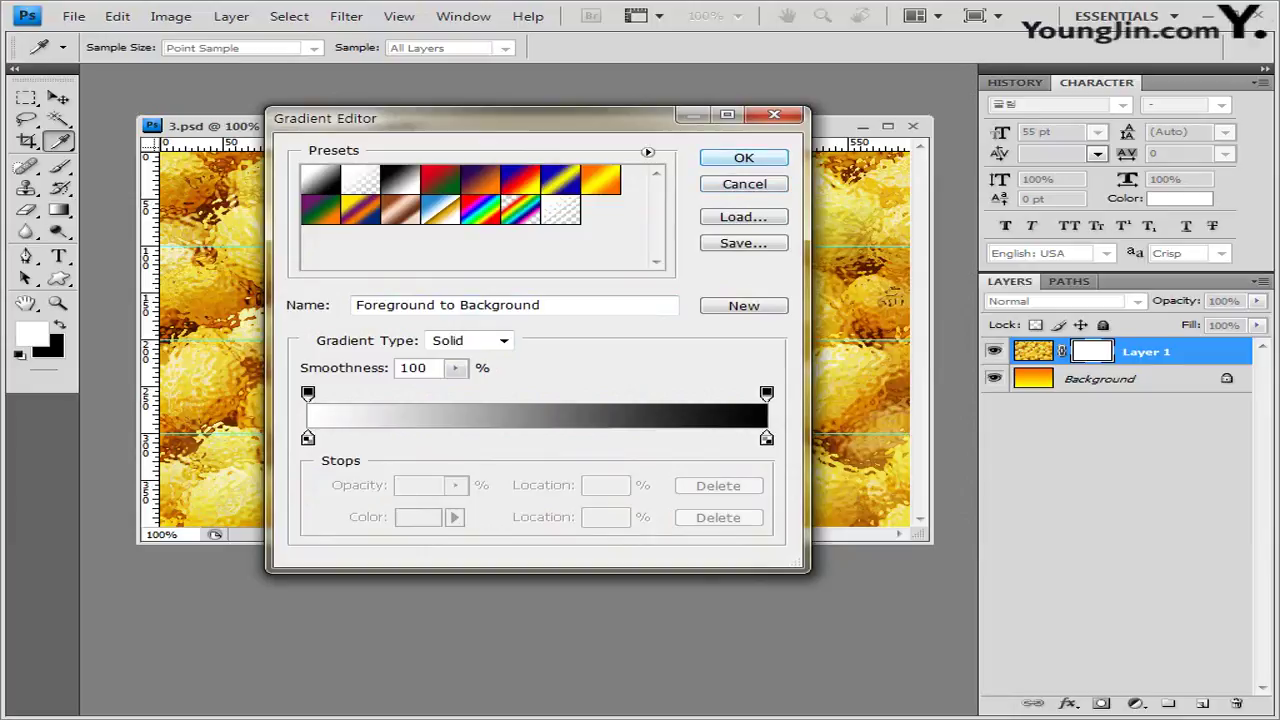
key("Return")
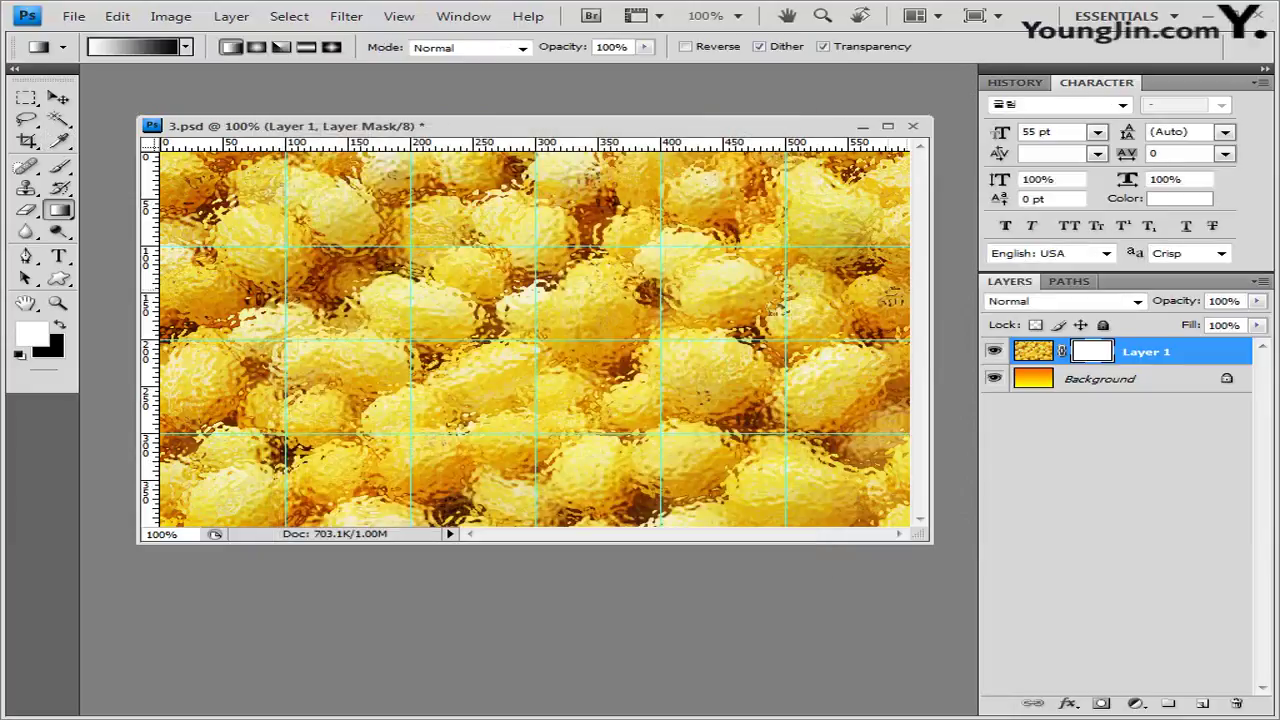
left_click_drag(664, 252, 476, 432)
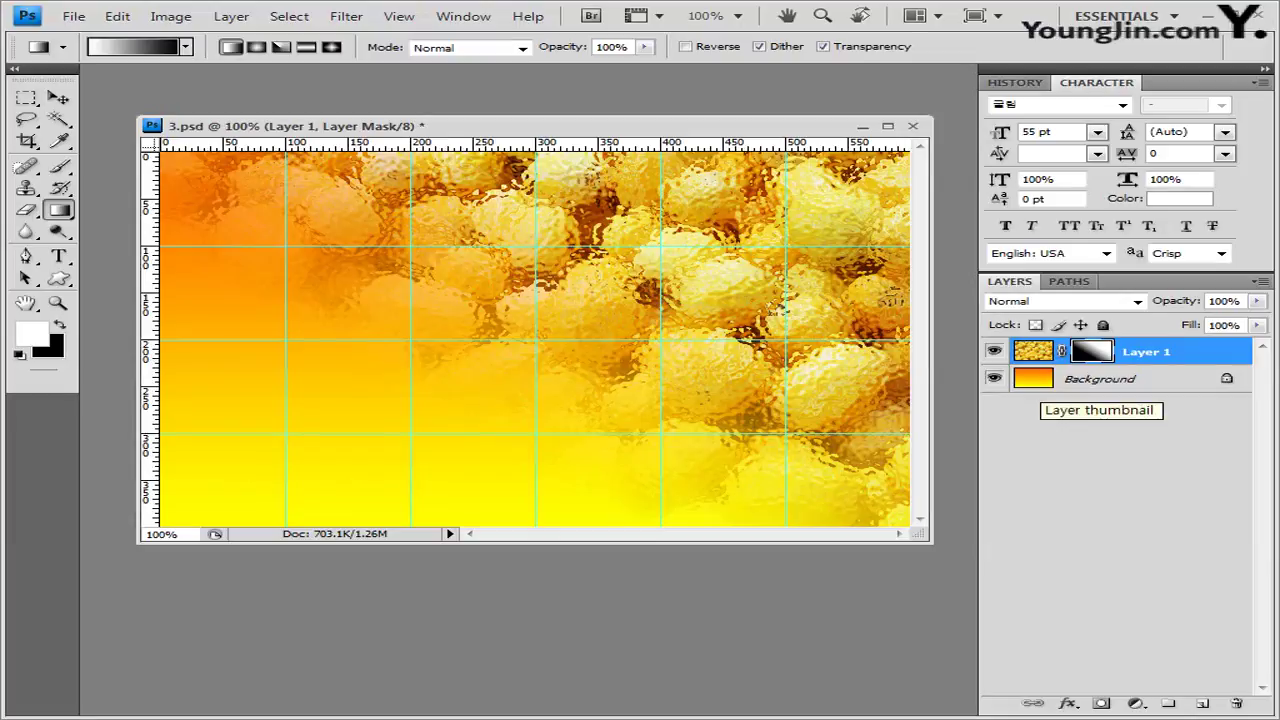
key("ctrl+s")
Open 1급-8.jpg from the image folder, copy the whole image into 3.psd as a new layer, and close the source.
key("alt+Tab")
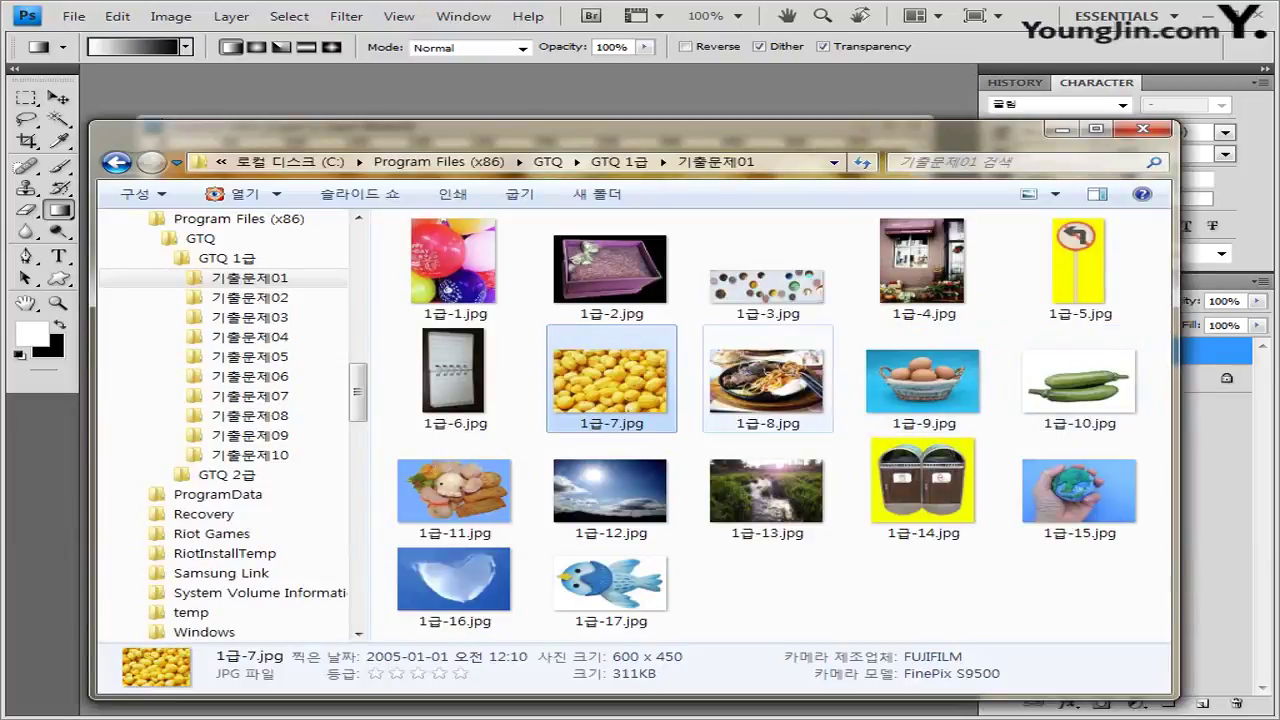
left_click_drag(768, 410, 786, 110)
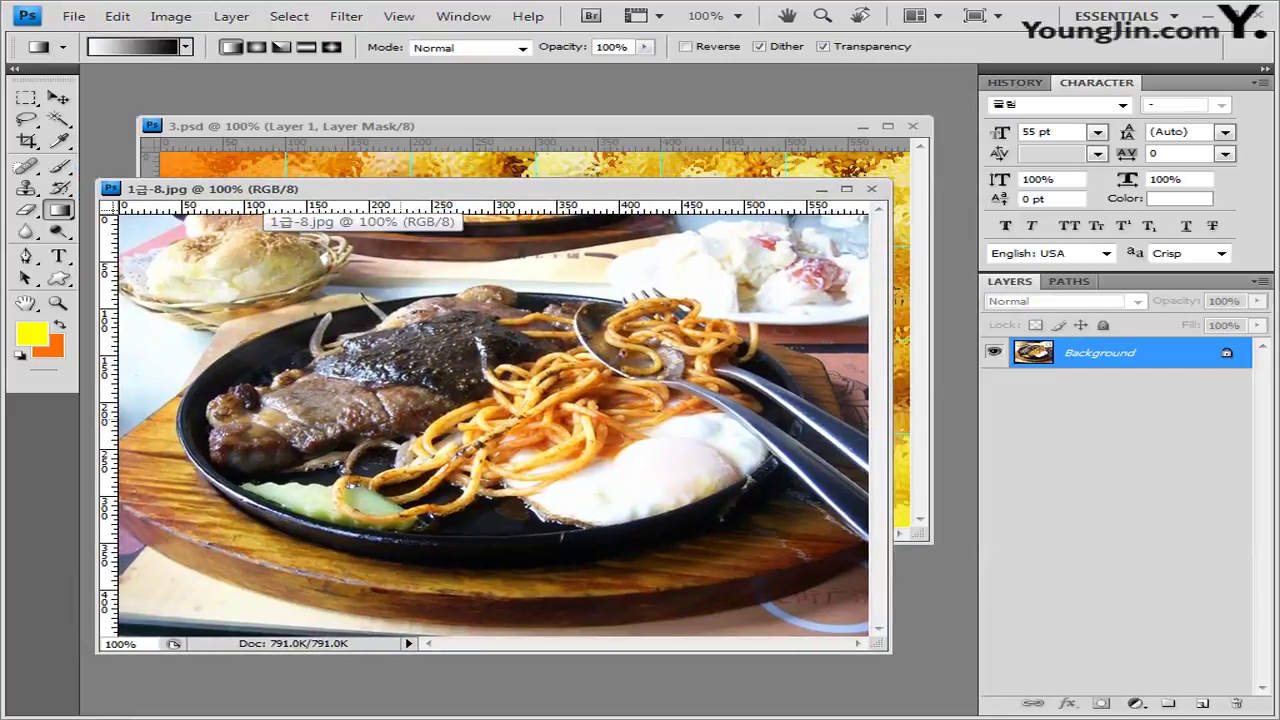
key("ctrl+a")
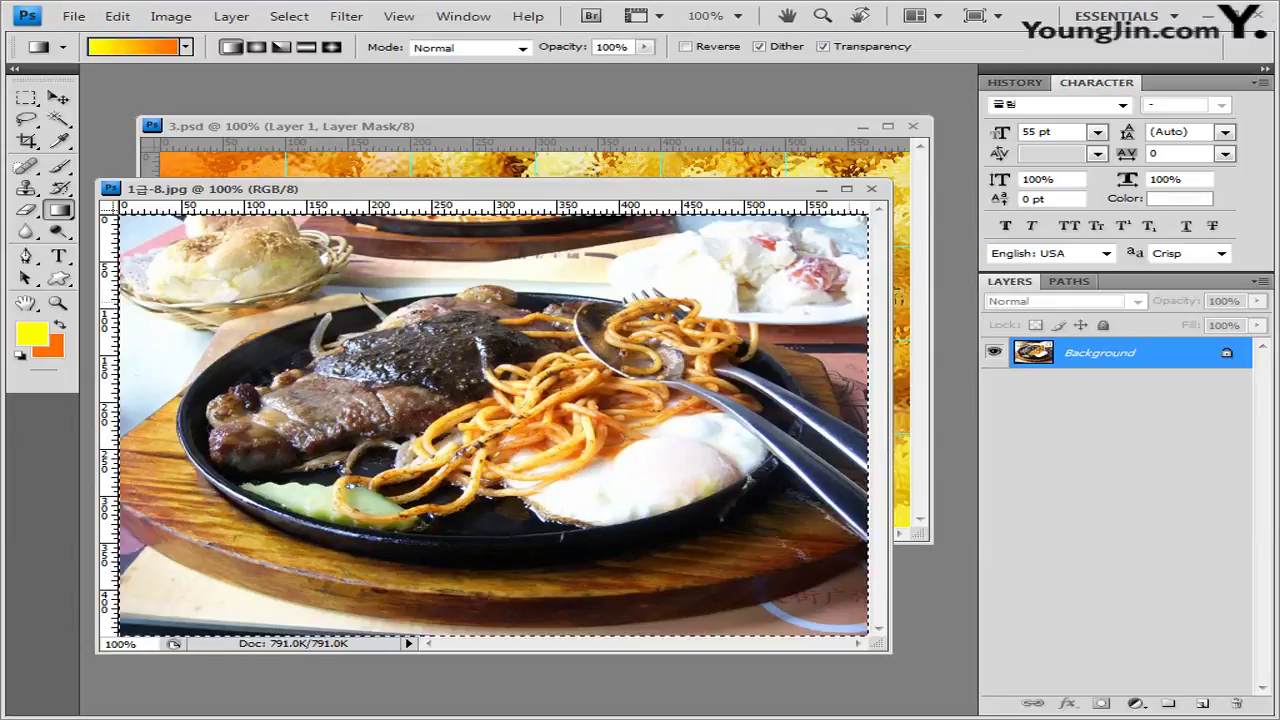
left_click(871, 188)
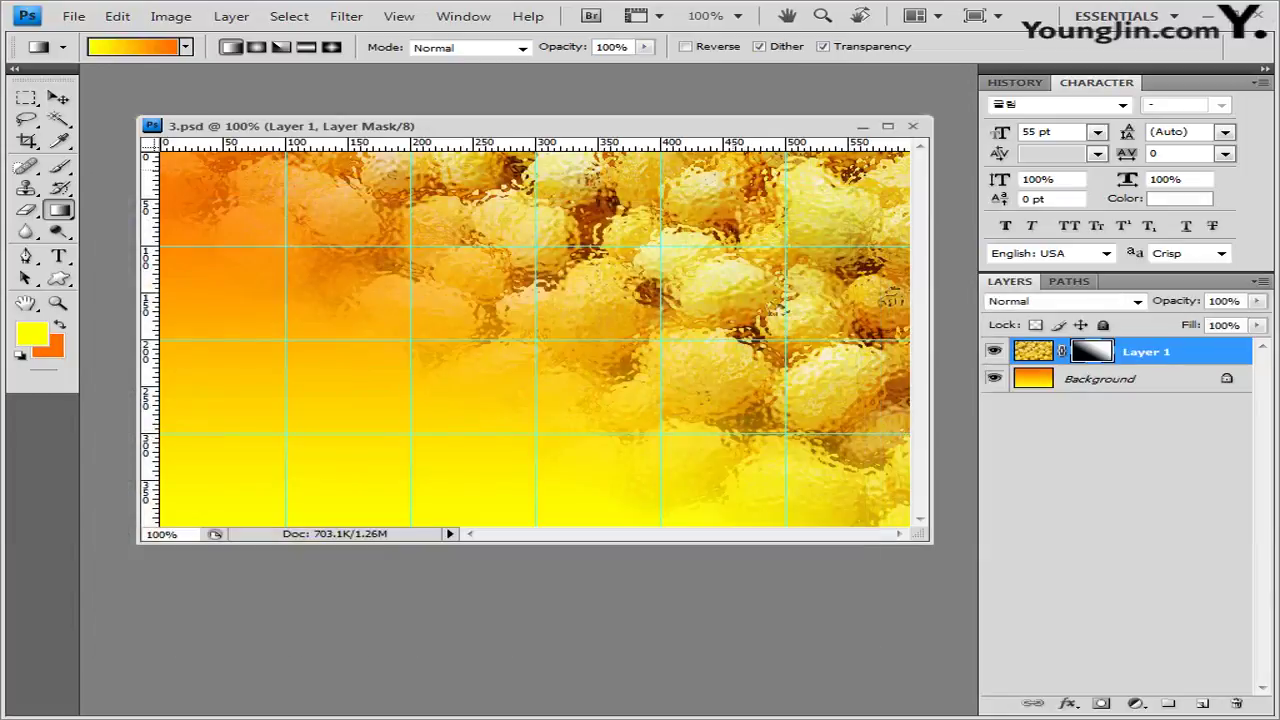
key("ctrl+v")
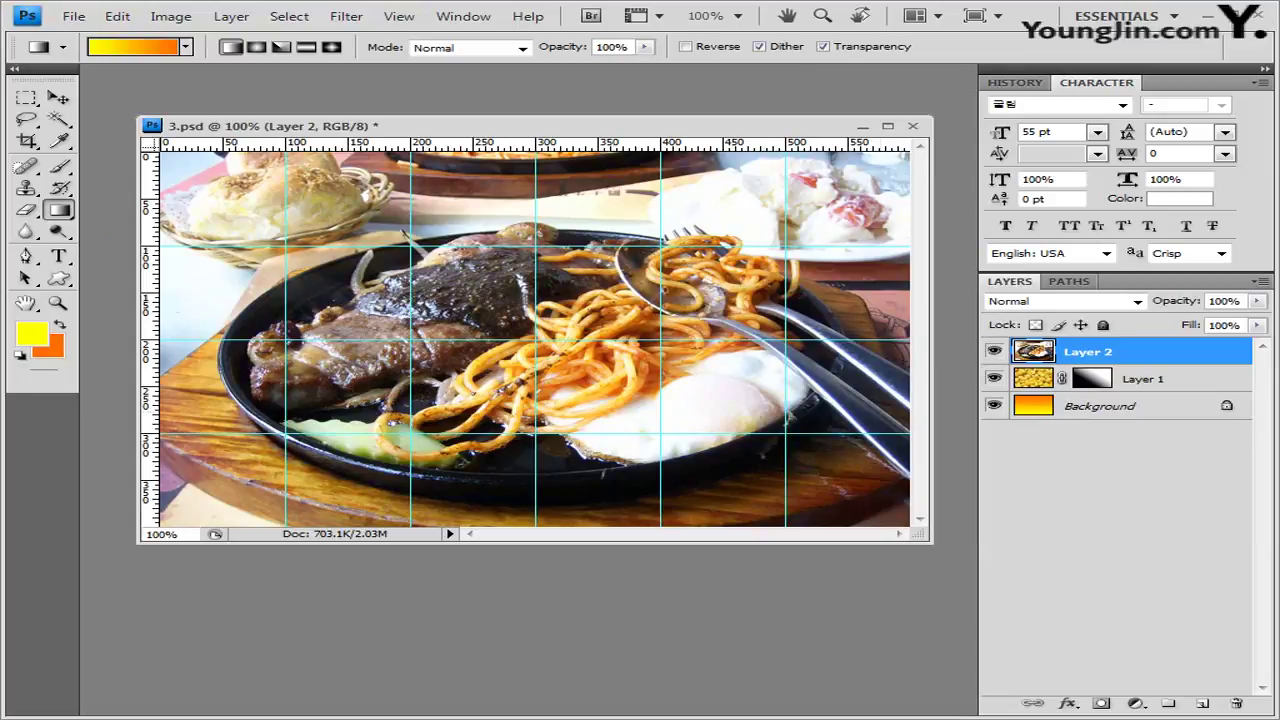
Set the blending mode of Layer 2, the steak image, to Hard Light.
left_click(1110, 560)
left_click(1110, 351)
left_click(1137, 301)
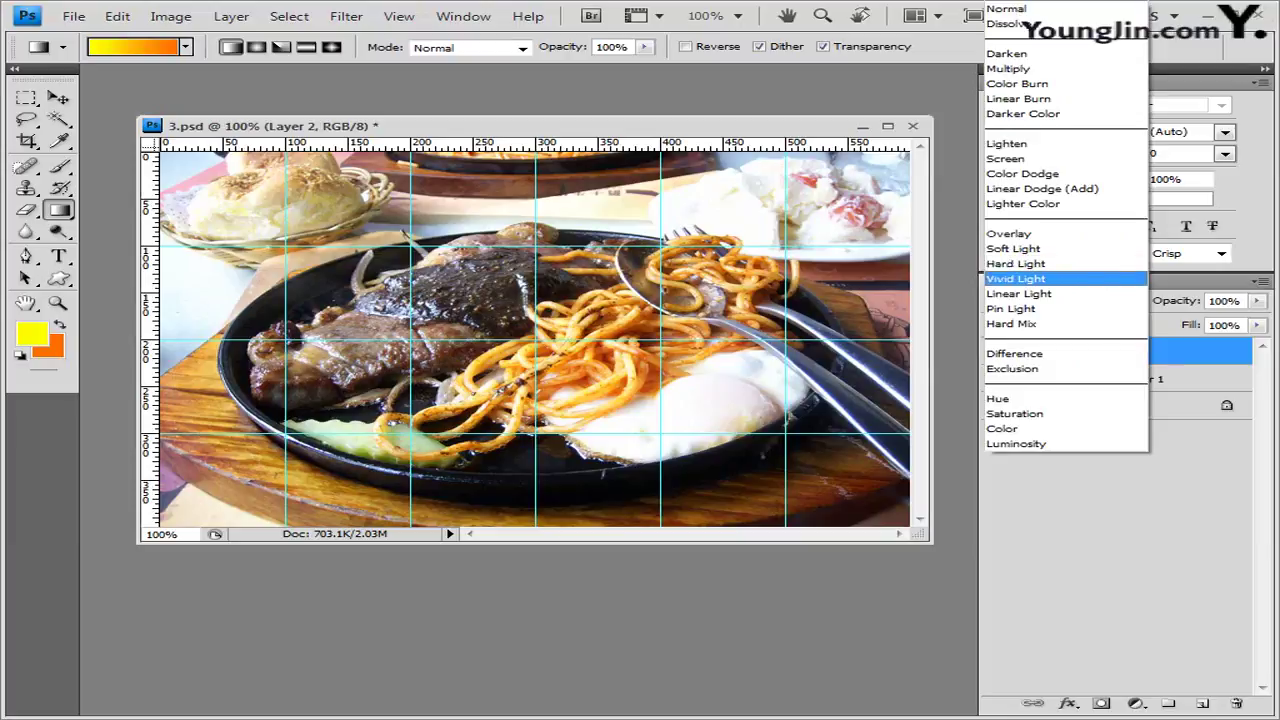
left_click(1015, 263)
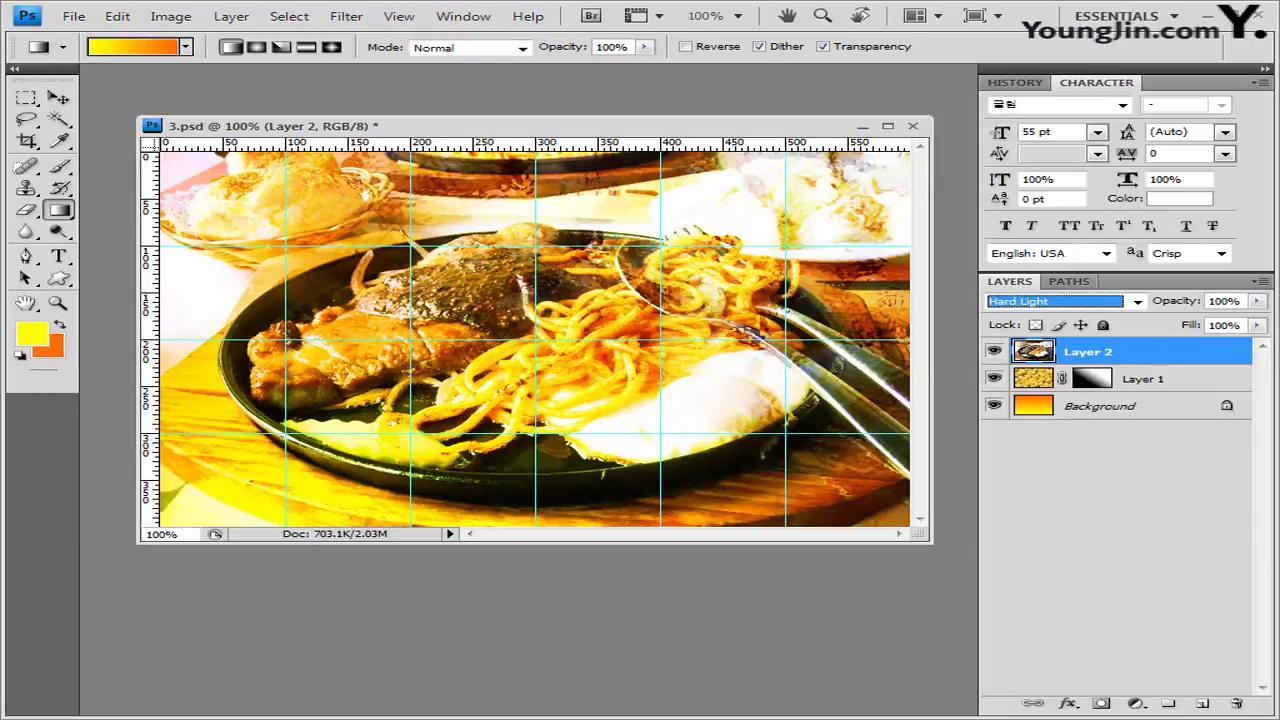
Set the opacity of Layer 2 to 60%.
left_click(1257, 300)
key("Return")
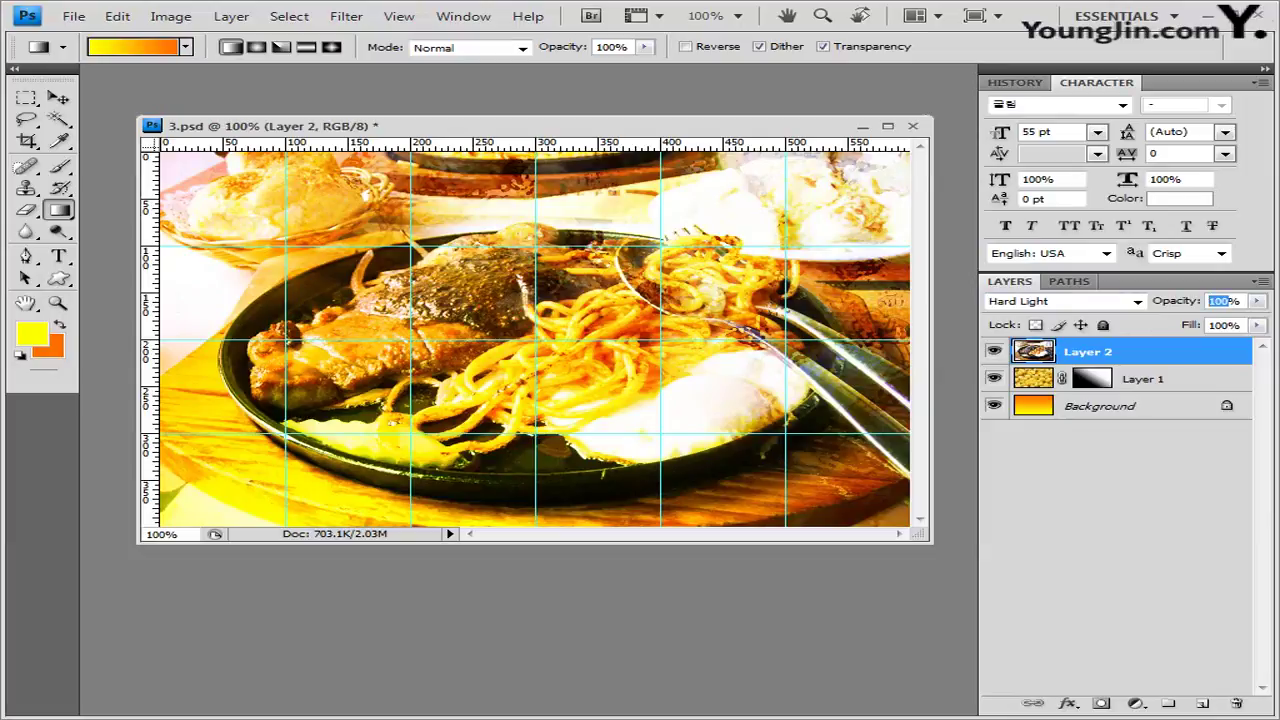
left_click(1257, 300)
mouse_move(1250, 319)
left_mouse_down()
mouse_move(1209, 319)
mouse_move(1256, 319)
left_mouse_up()
key("6")
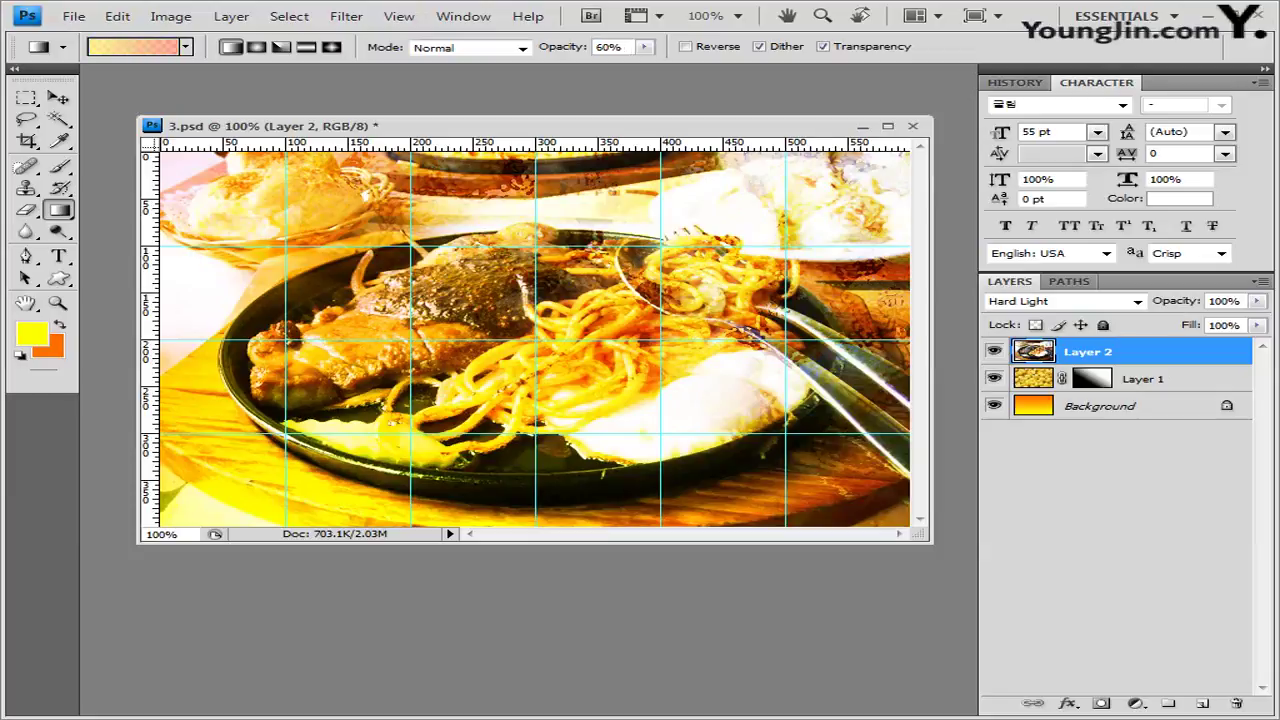
left_click(1143, 379)
left_click(1088, 352)
left_click(1257, 301)
key("Return")
type("60")
key("Return")
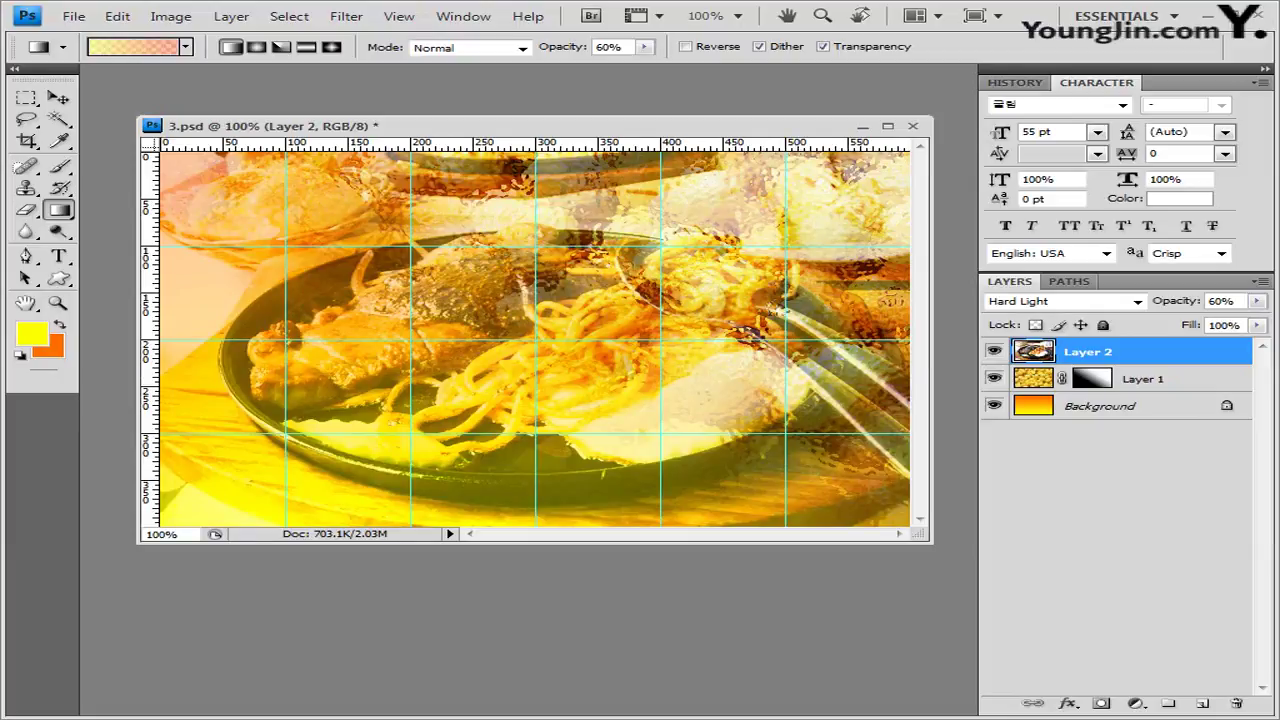
Open 1급-9.jpg from the image folder and place it in its own floating window.
key("alt+Tab")
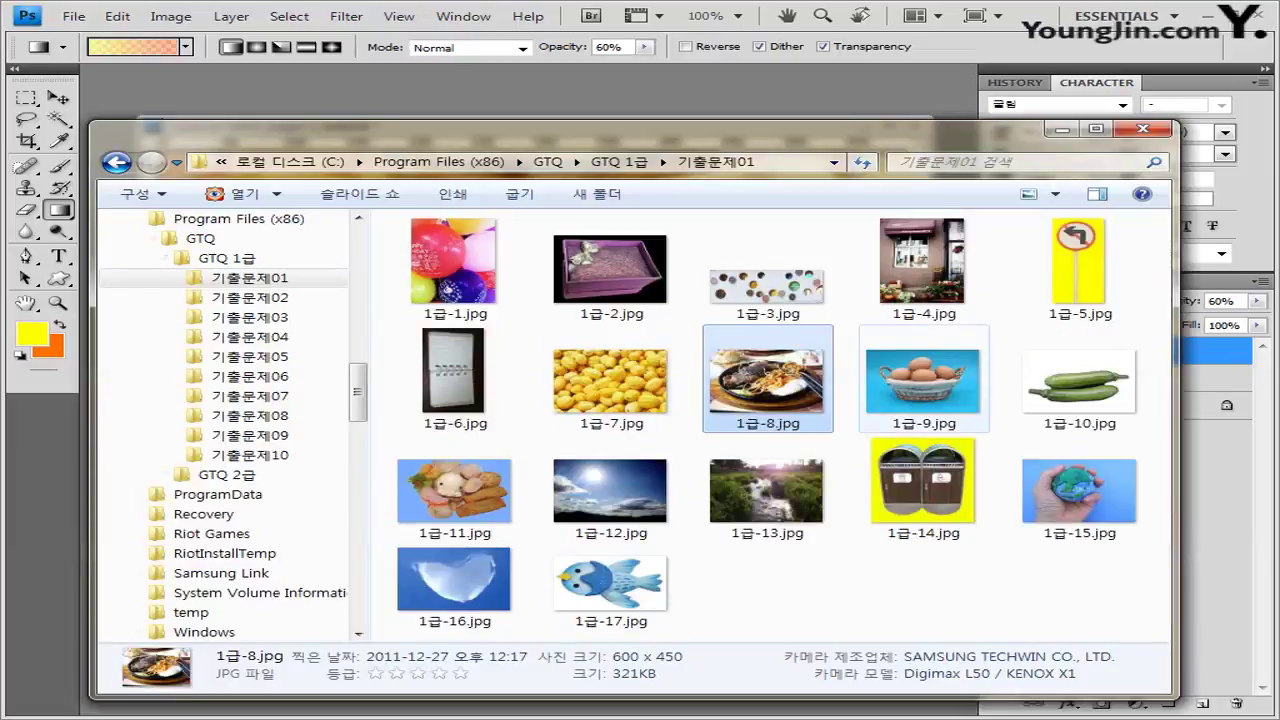
double_click(922, 381)
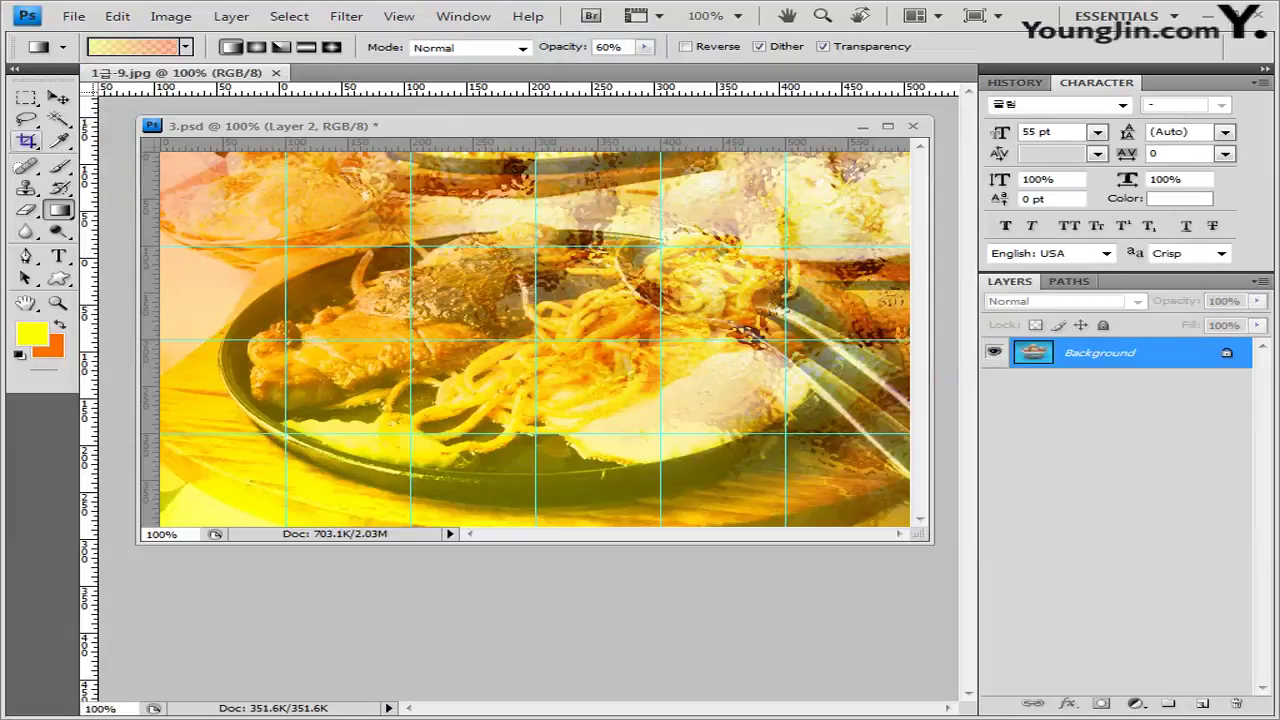
left_click_drag(180, 73, 187, 243)
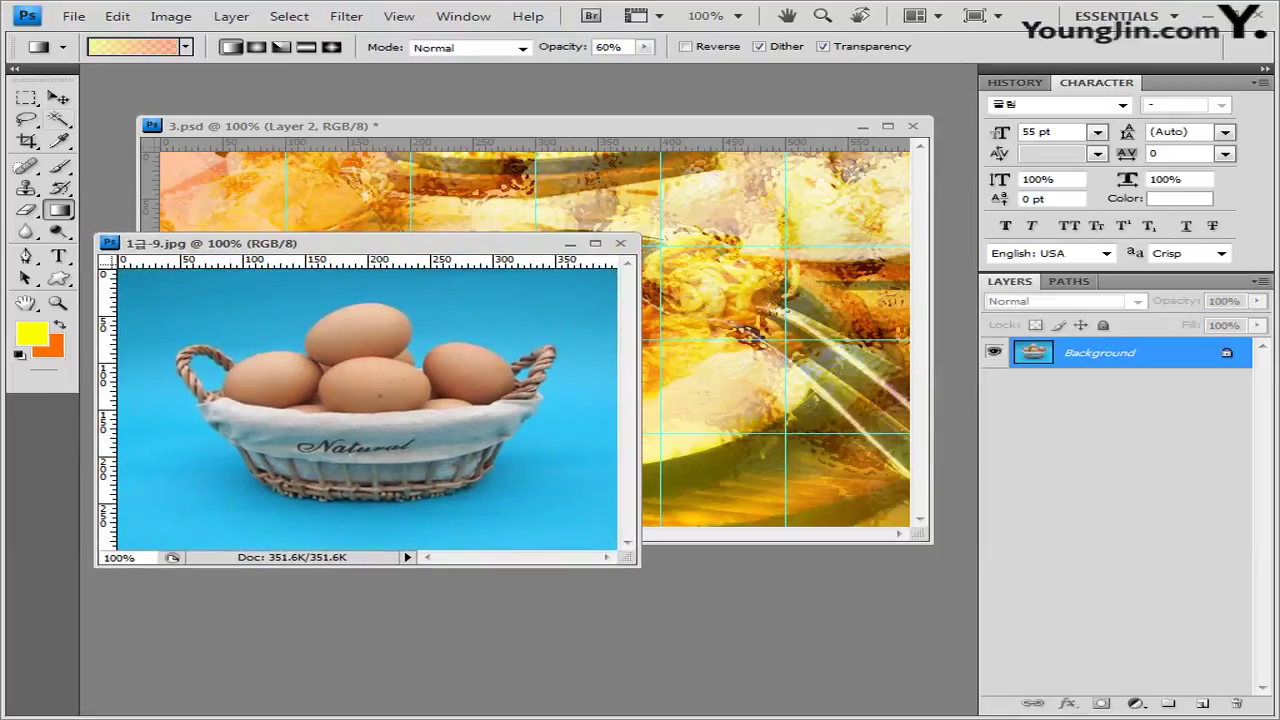
Select the blue background around the egg basket using the Magic Wand with a tolerance of 60.
left_click(58, 118)
left_click(170, 135)
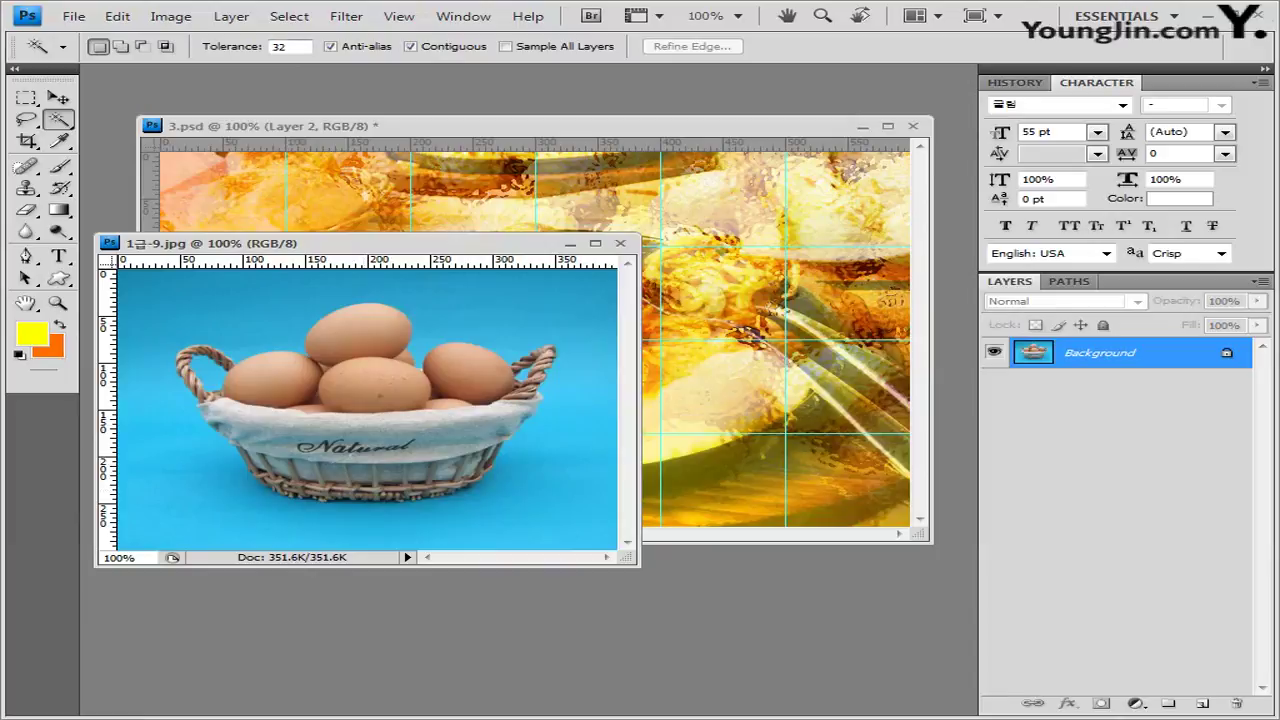
double_click(285, 46)
type("60")
left_click(265, 275)
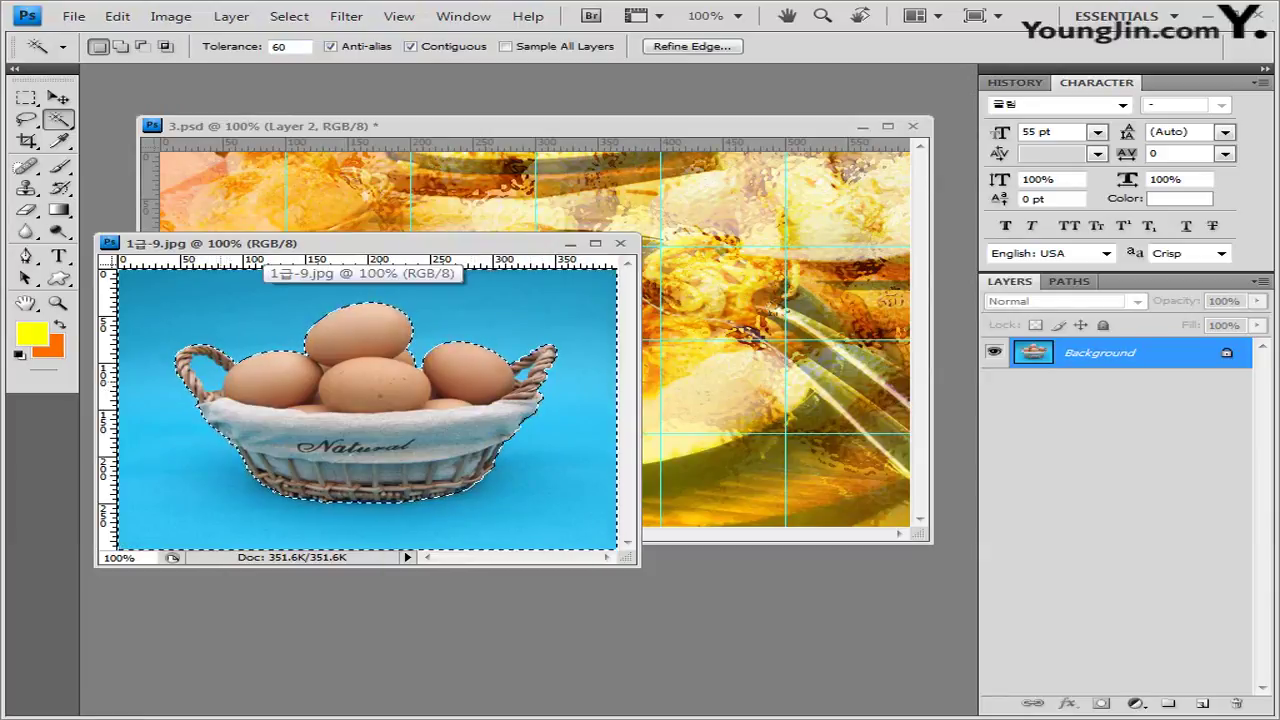
Invert the selection to the egg basket, copy it, close 1급-9.jpg and paste the basket into 3.psd as a new layer.
left_click(120, 46)
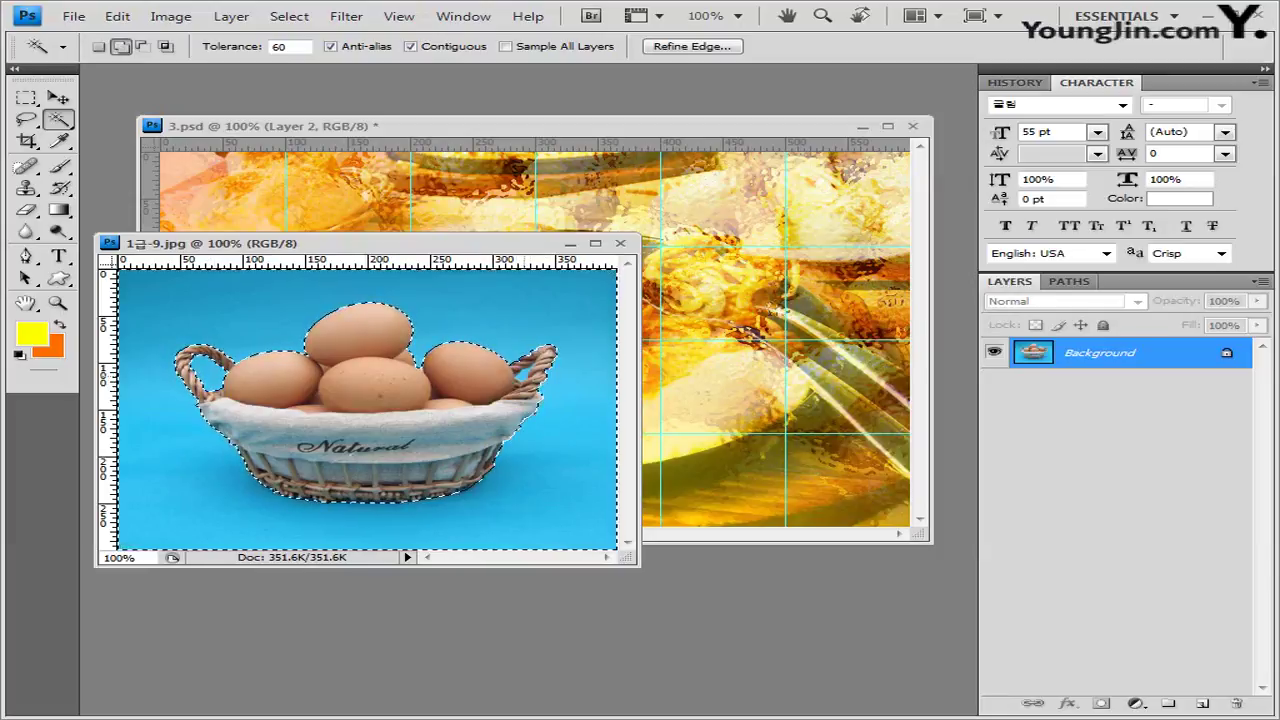
left_click(98, 46)
left_click(289, 16)
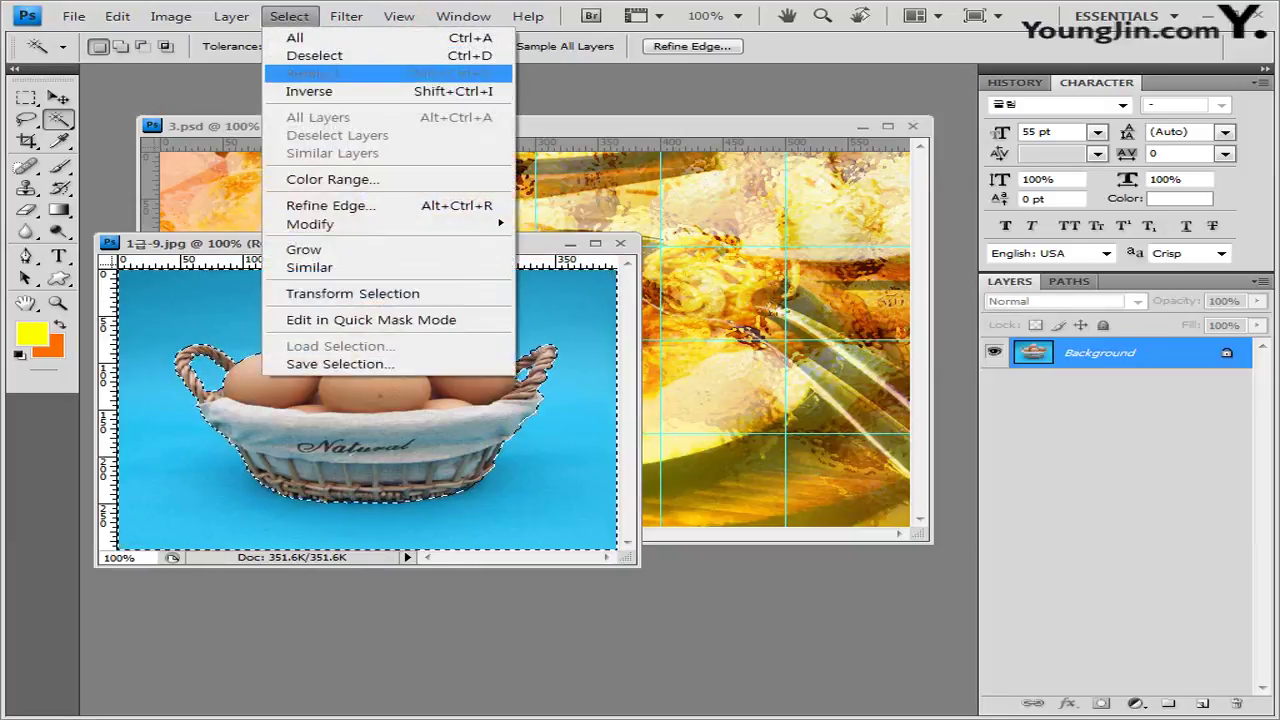
left_click(309, 91)
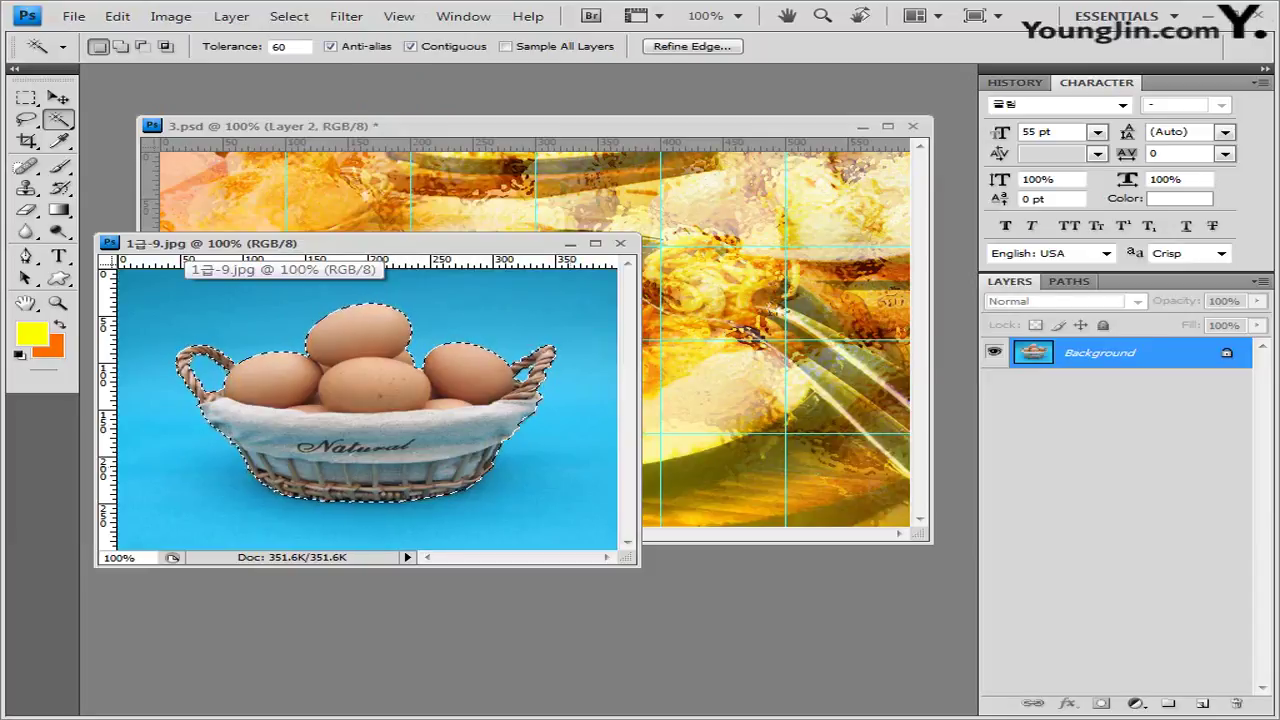
left_click(620, 243)
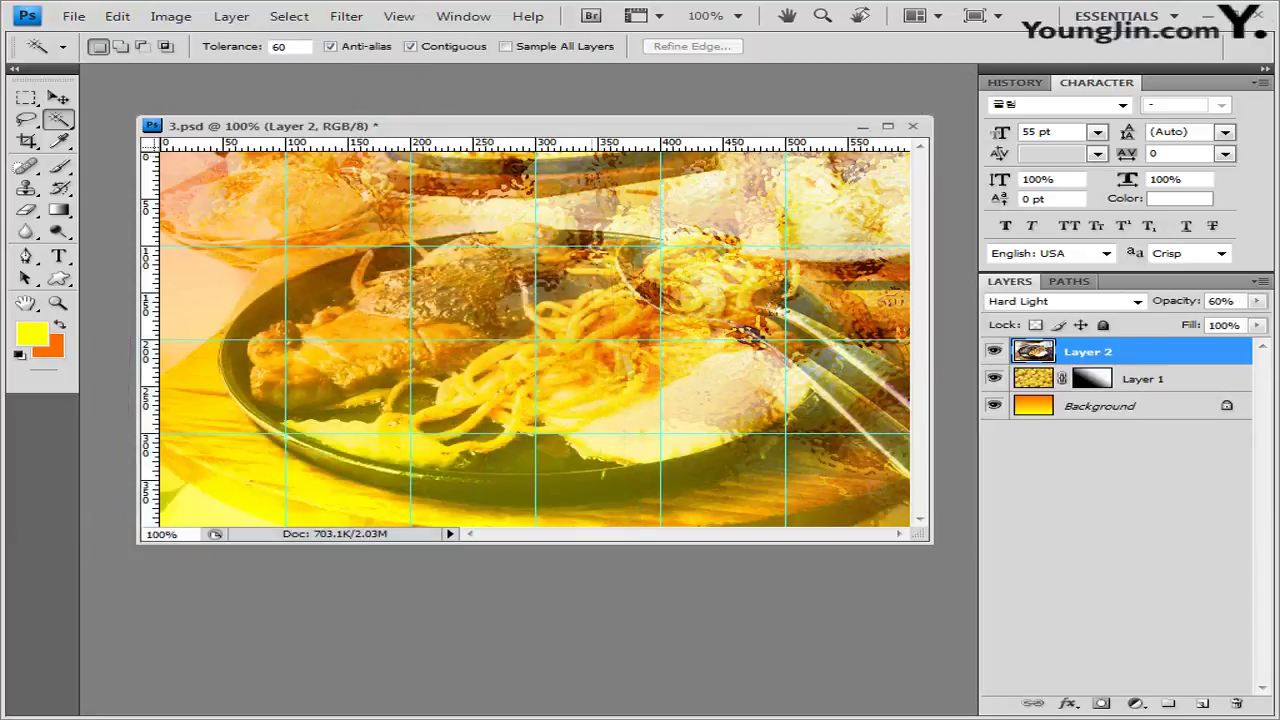
key("ctrl+v")
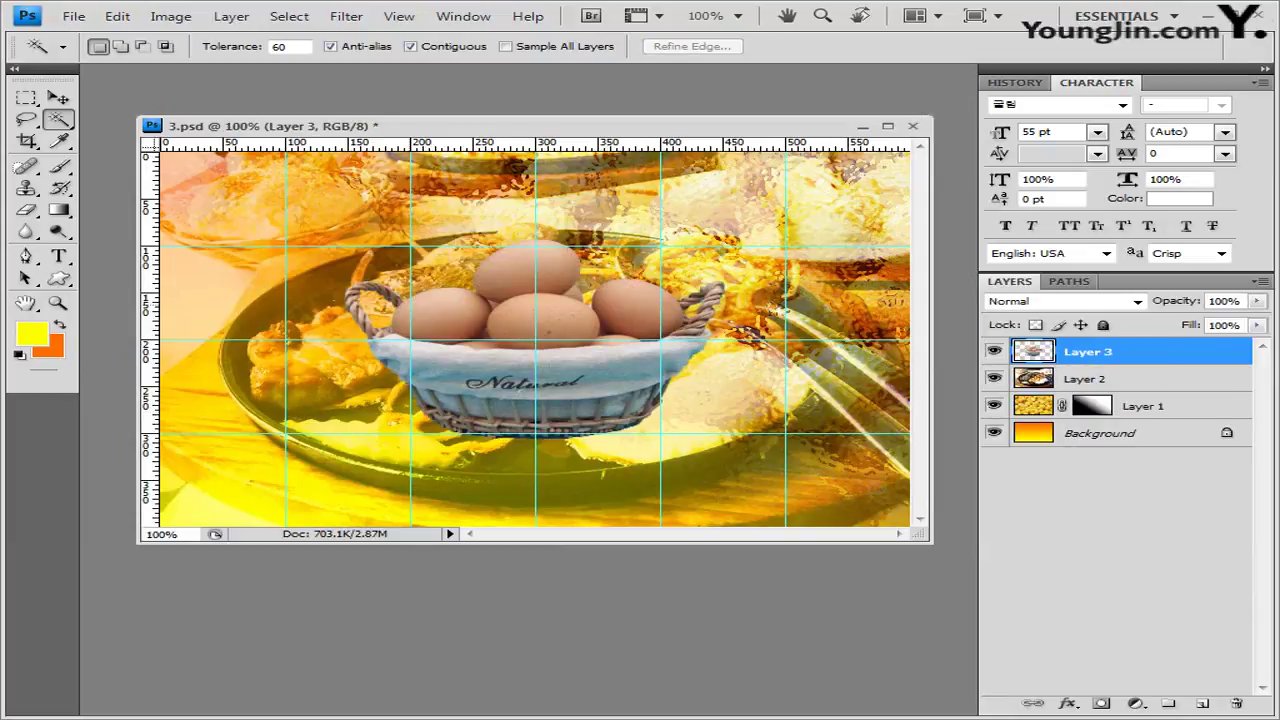
Scale the egg basket on Layer 3 proportionally to about 81% and place it in the lower-left corner of the composition.
key("ctrl+t")
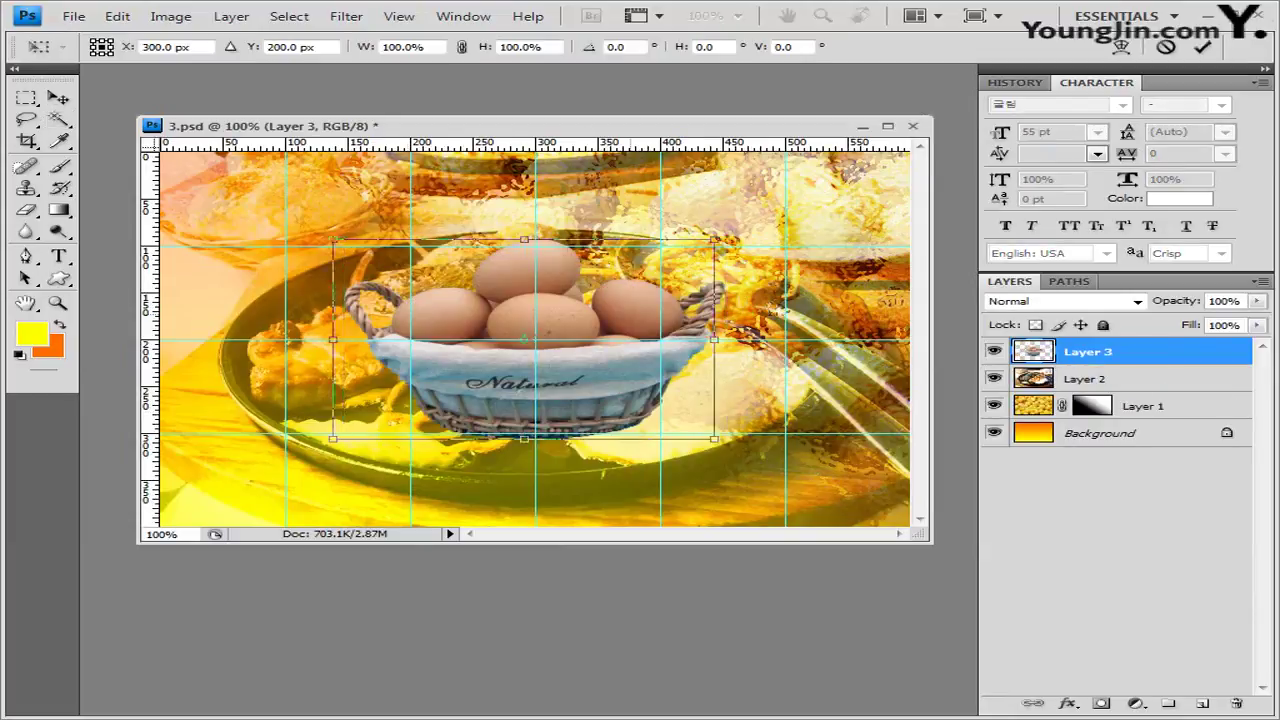
left_click_drag(524, 339, 366, 408)
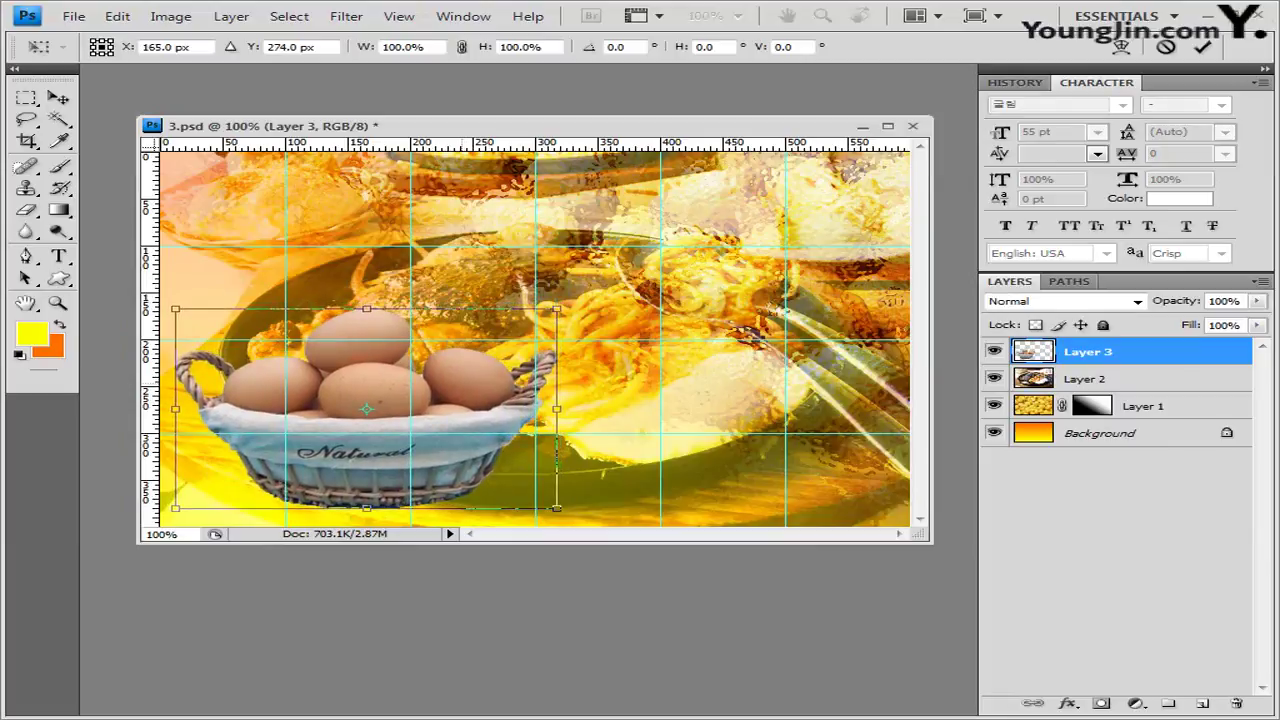
left_click_drag(557, 309, 468, 355)
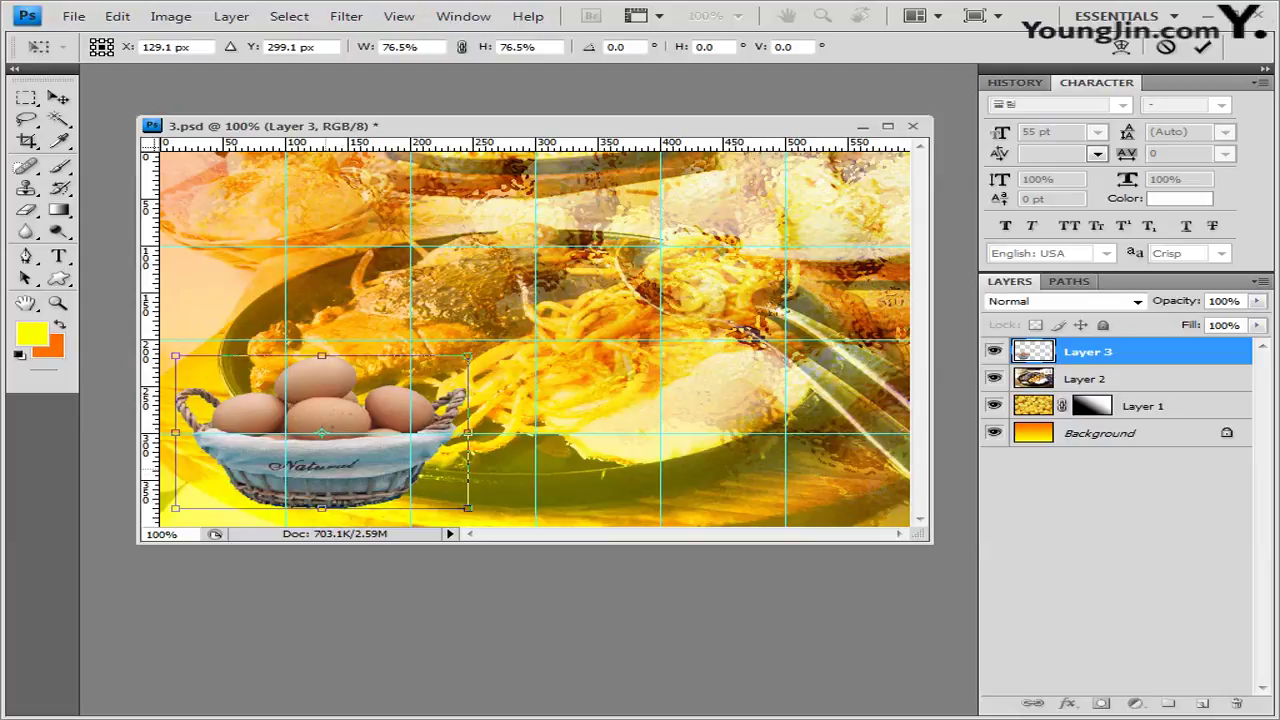
key("Down")
key("Down")
key("Down")
key("Down")
key("Down")
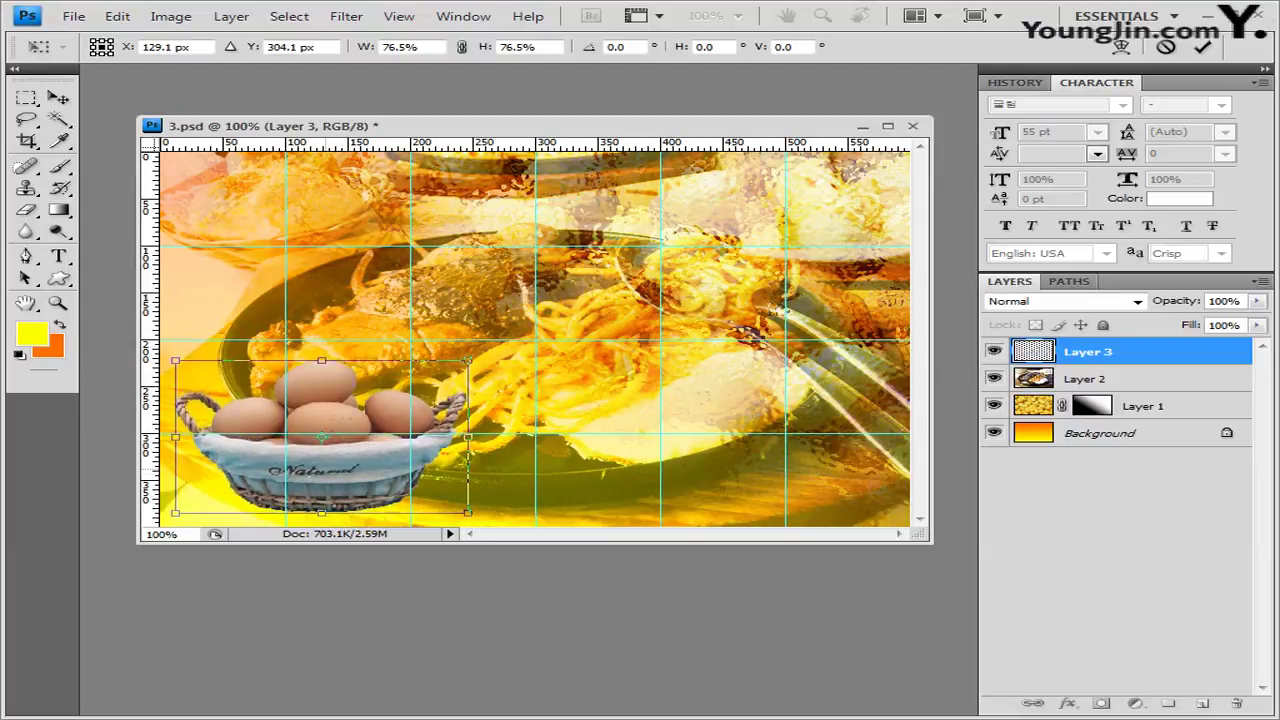
key("Down")
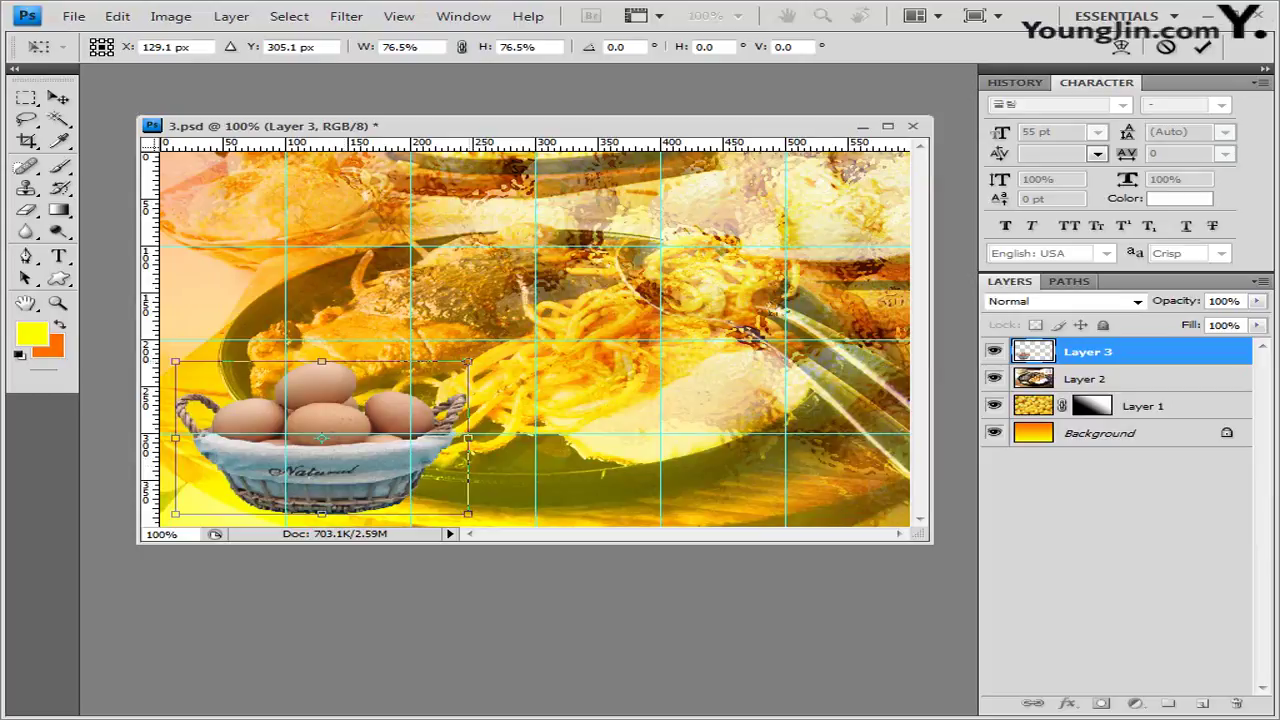
left_click_drag(468, 362, 485, 352)
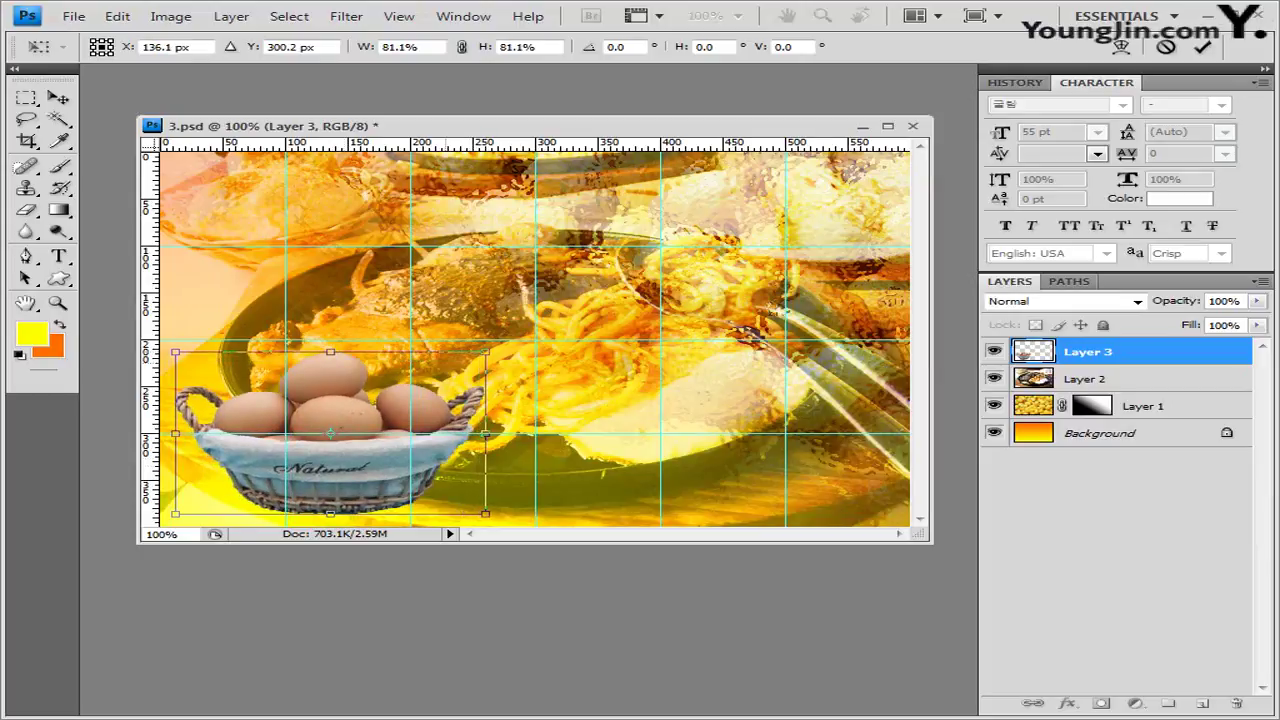
key("Return")
key("w")
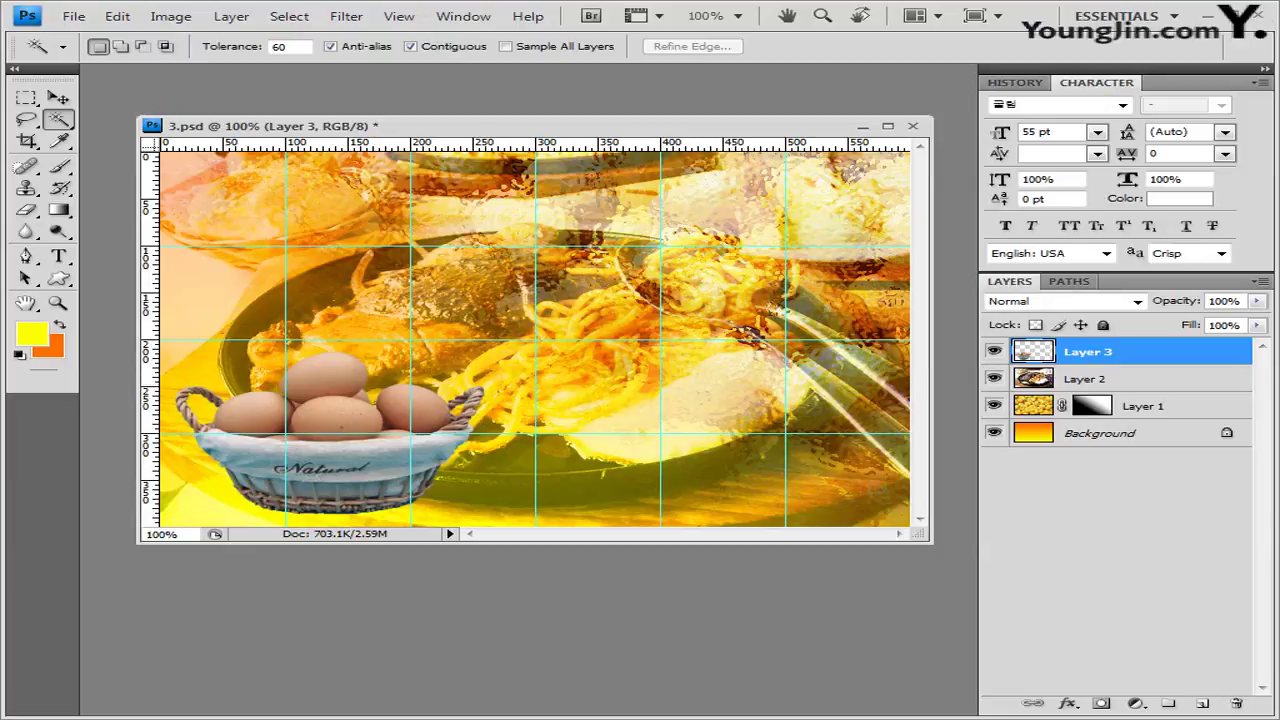
Add a Drop Shadow with the default settings to Layer 3, the egg basket.
left_click(1068, 703)
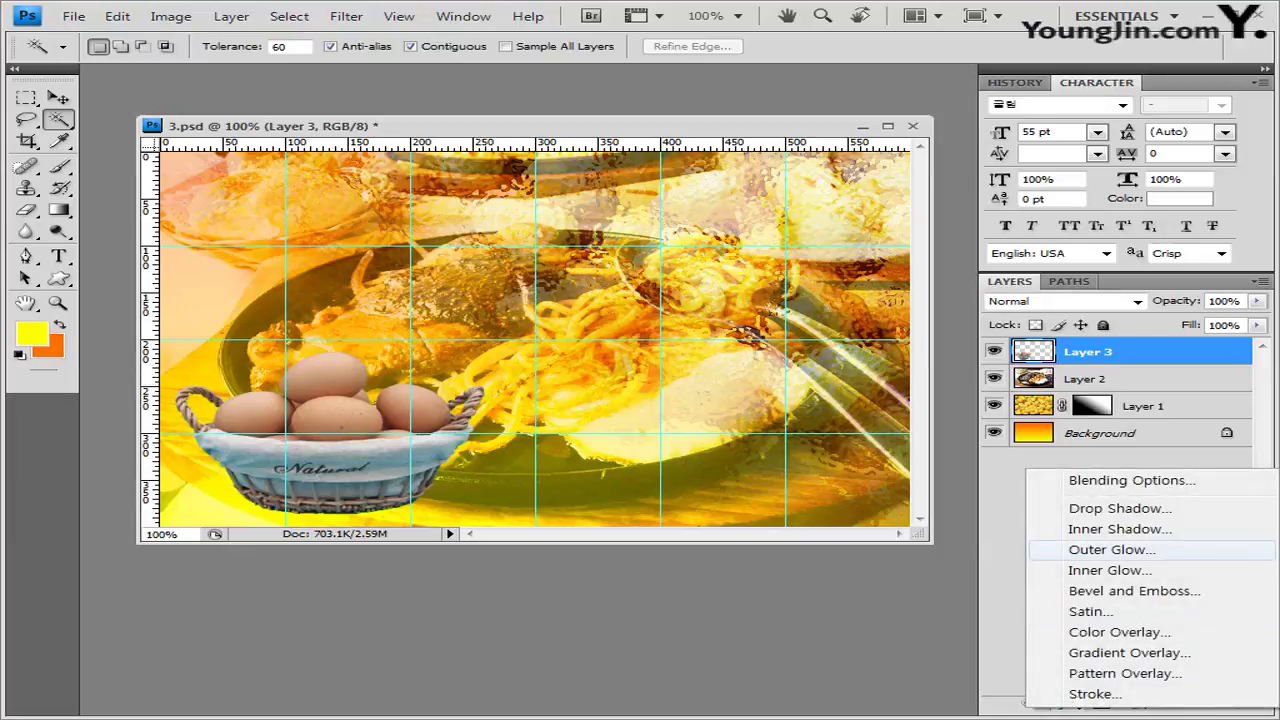
left_click(1120, 508)
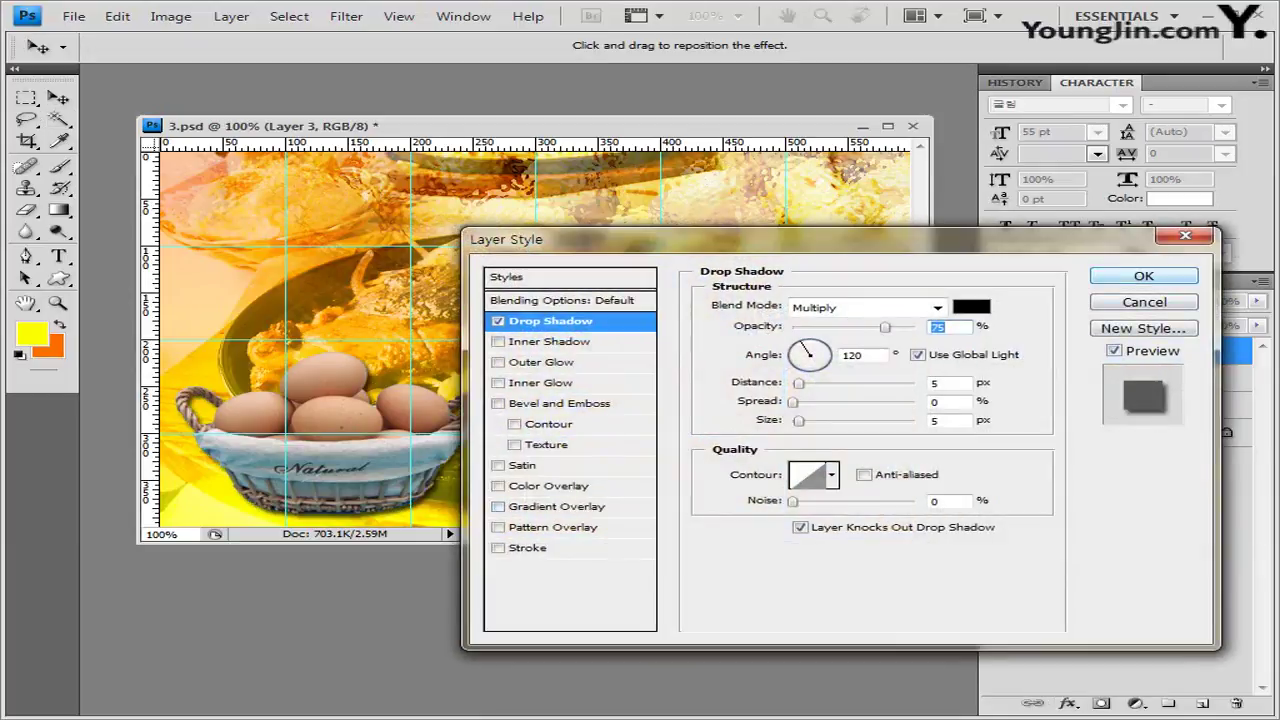
key("Return")
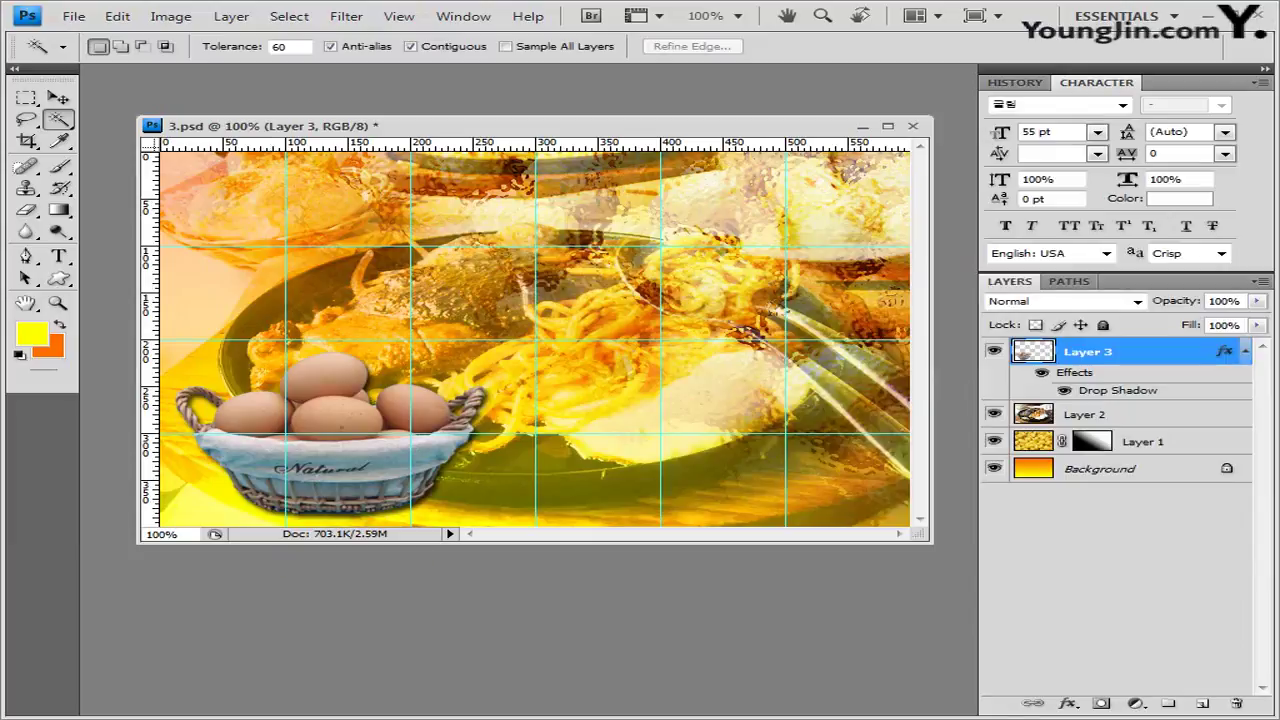
Open 1급-10.jpg from the image folder and place it in its own floating window.
key("alt+Tab")
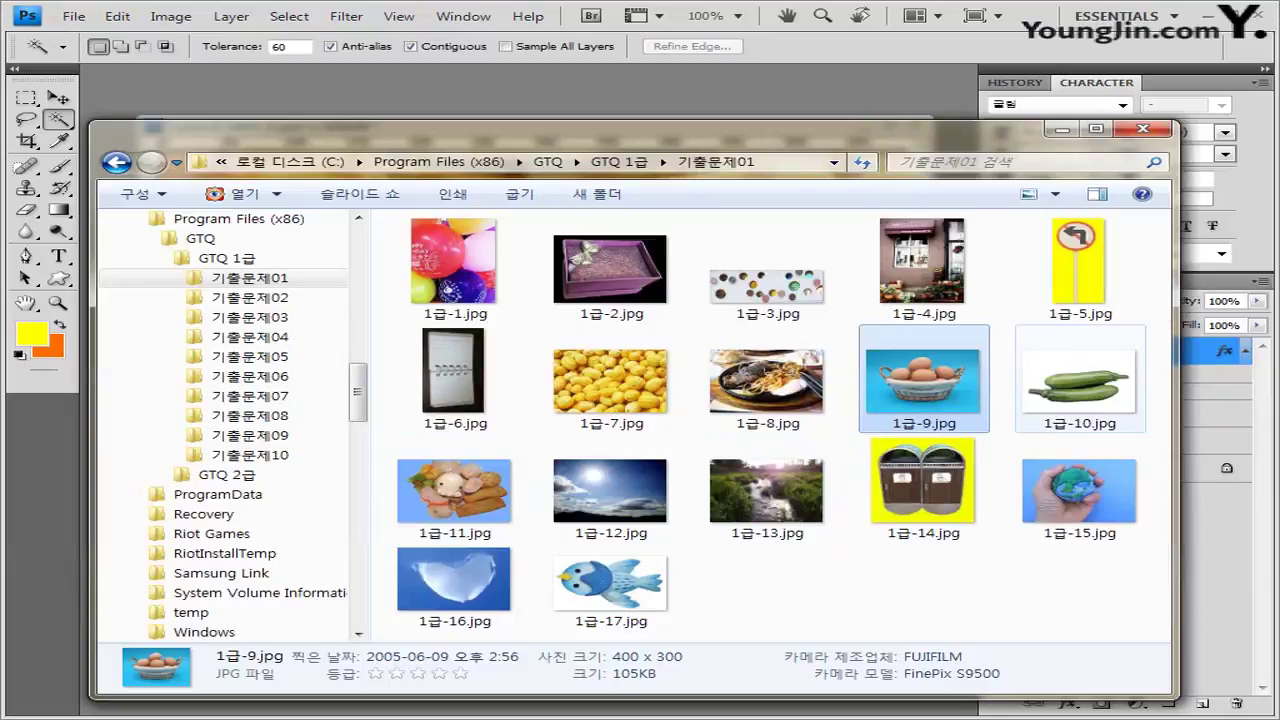
left_click_drag(1080, 380, 620, 72)
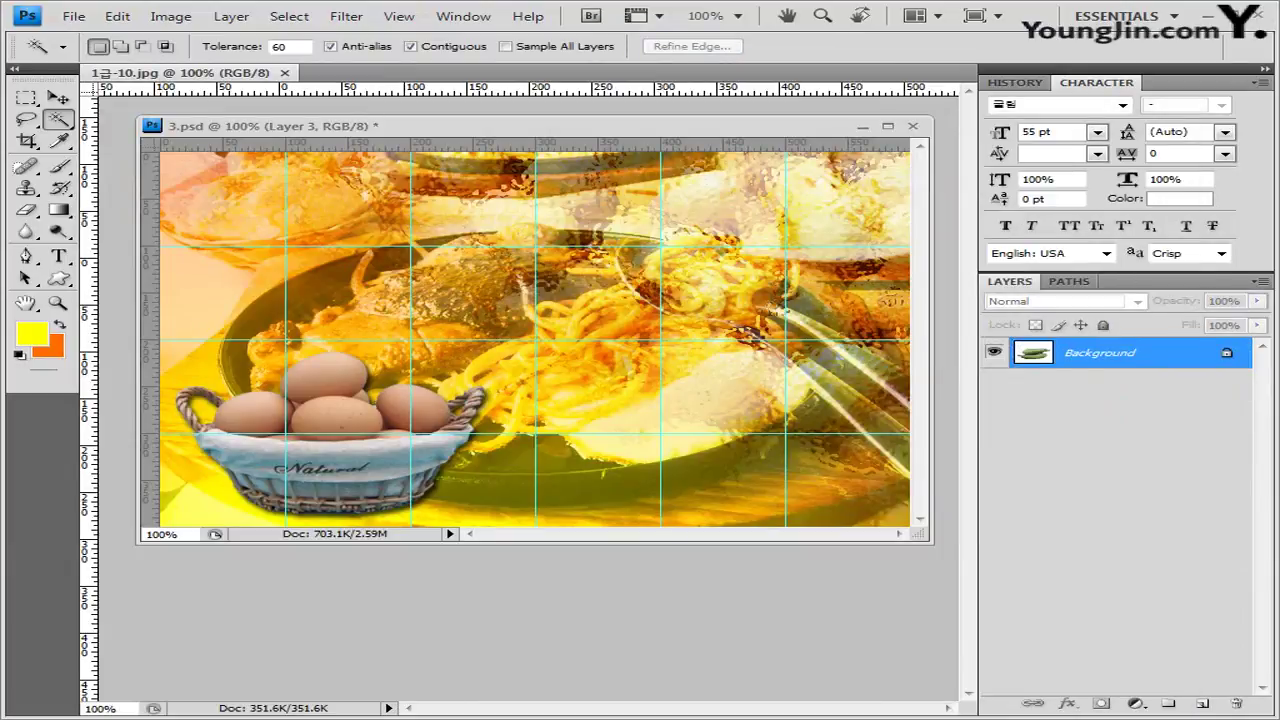
left_click_drag(180, 72, 225, 247)
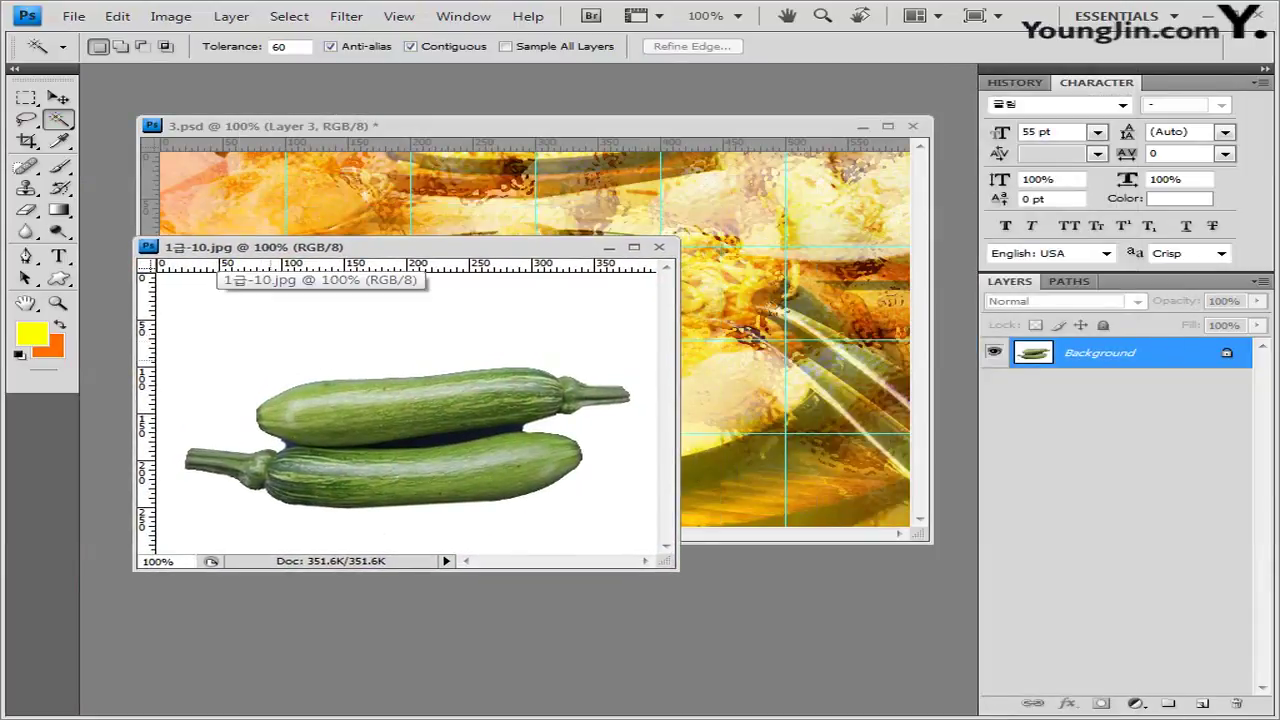
Select the two zucchinis by inverting a Magic Wand selection of the white background, and copy them into 3.psd as a new layer.
left_click(200, 310)
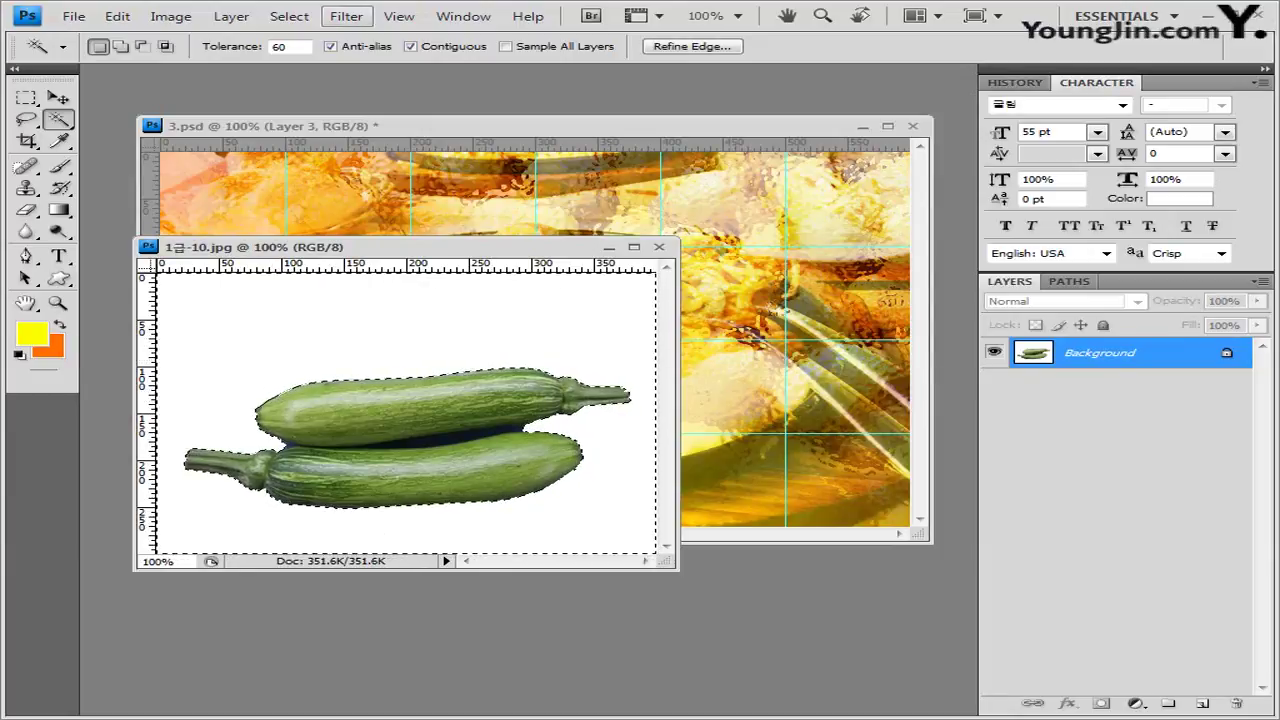
left_click(288, 16)
left_click(305, 89)
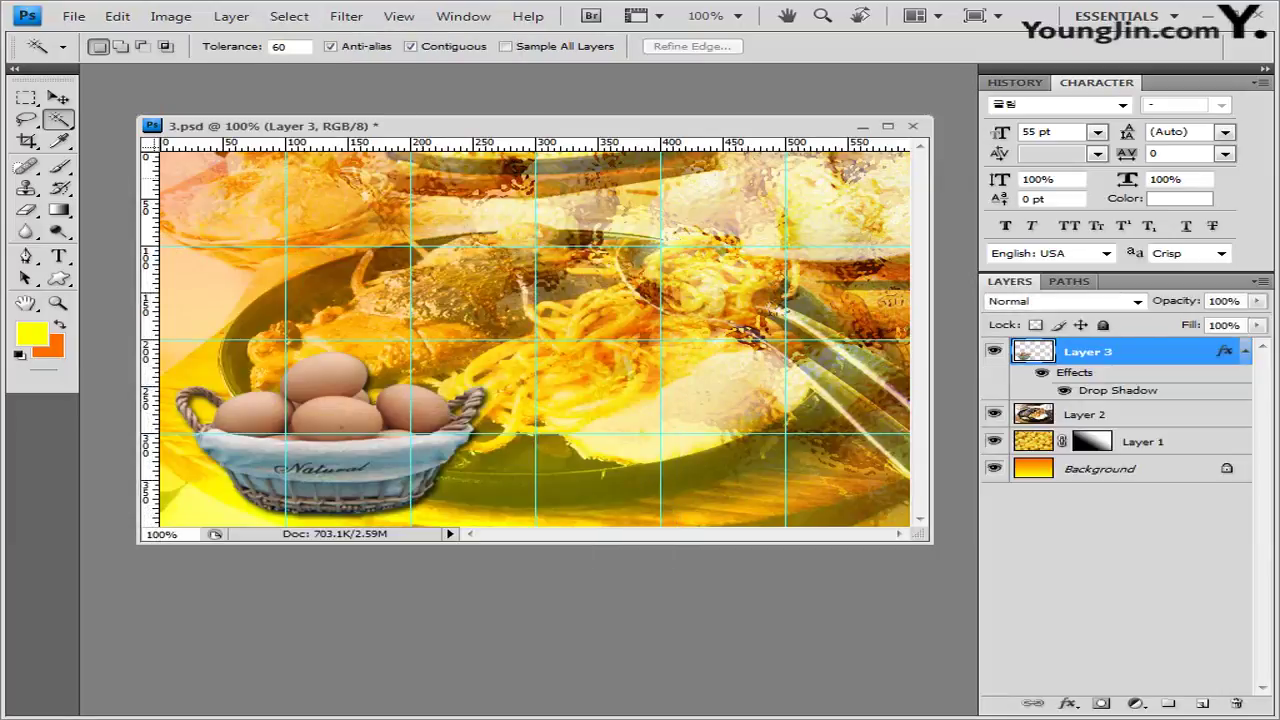
key("ctrl+v")
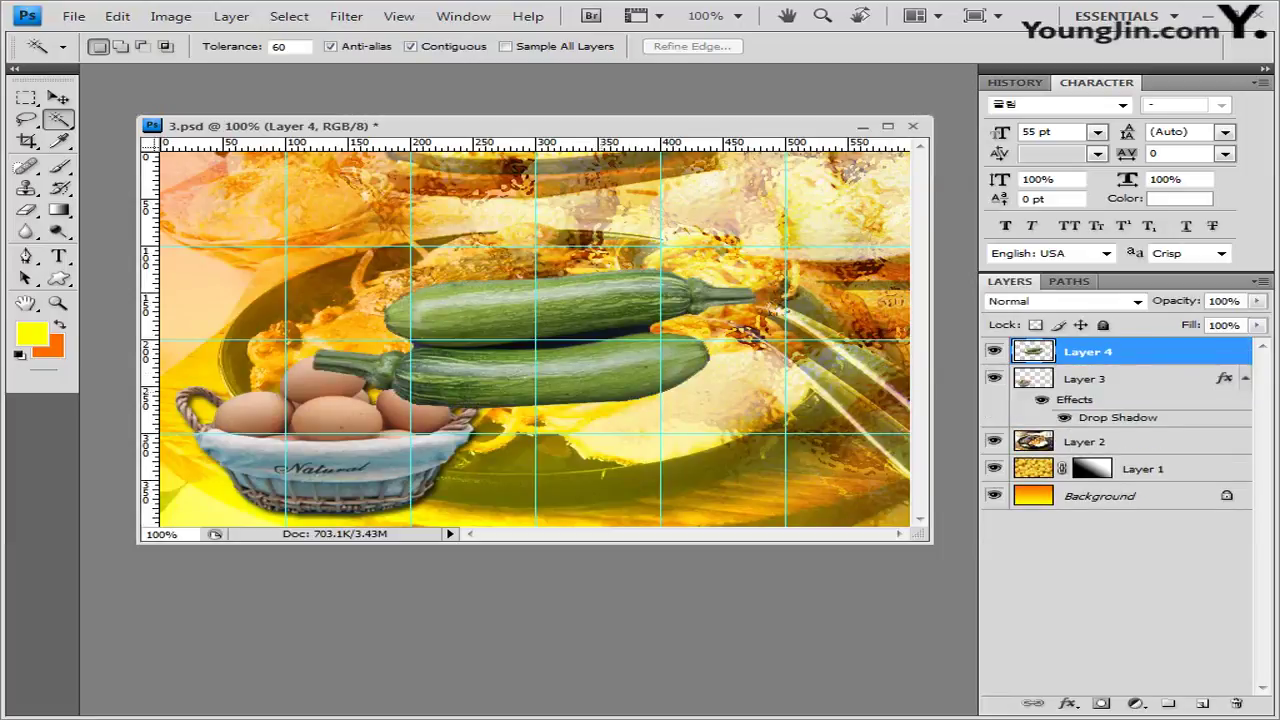
Scale the zucchinis to about 59%, rotate them about 28° and place them in the lower-right area of the composition.
key("ctrl+t")
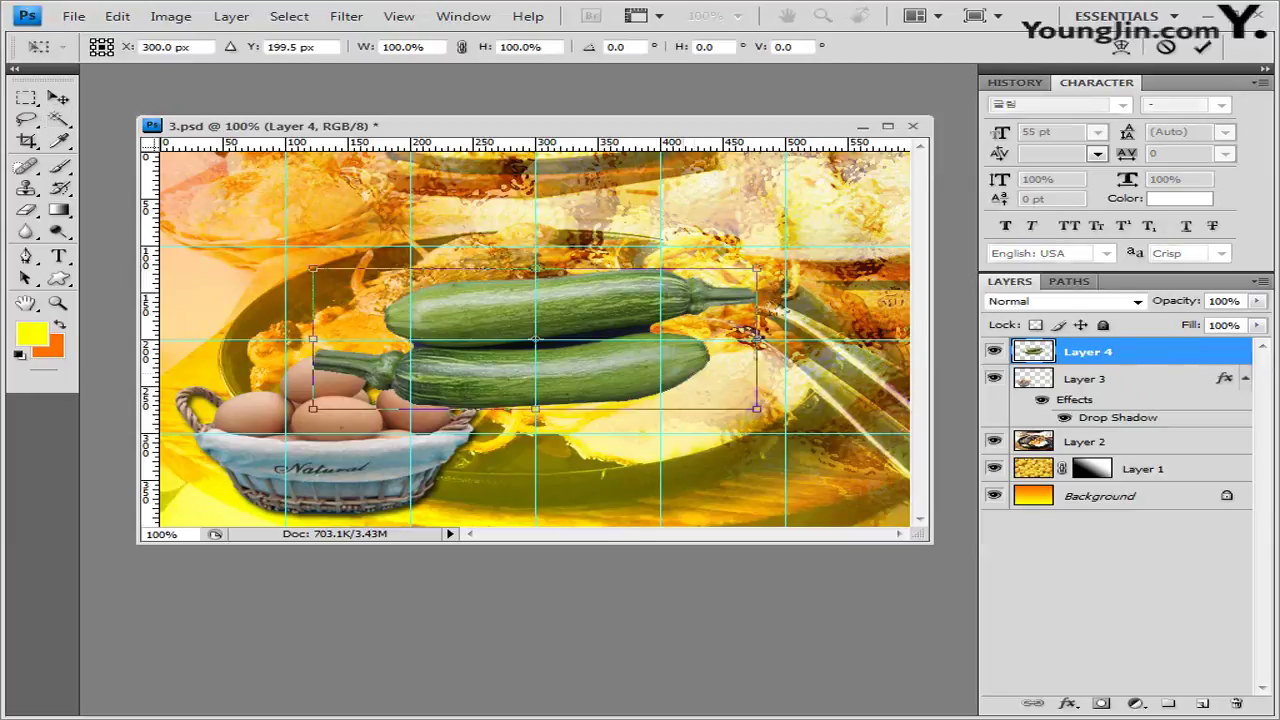
left_click_drag(757, 268, 598, 318)
left_click_drag(455, 364, 703, 461)
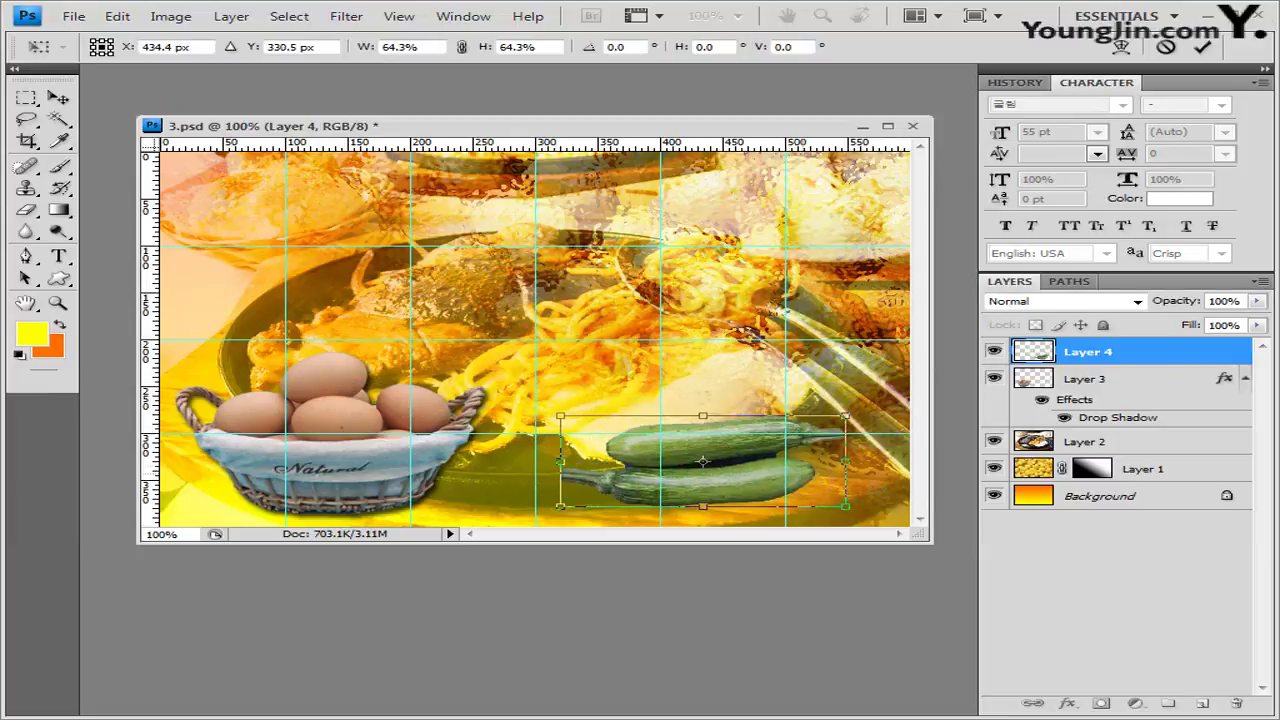
left_click_drag(852, 408, 898, 452)
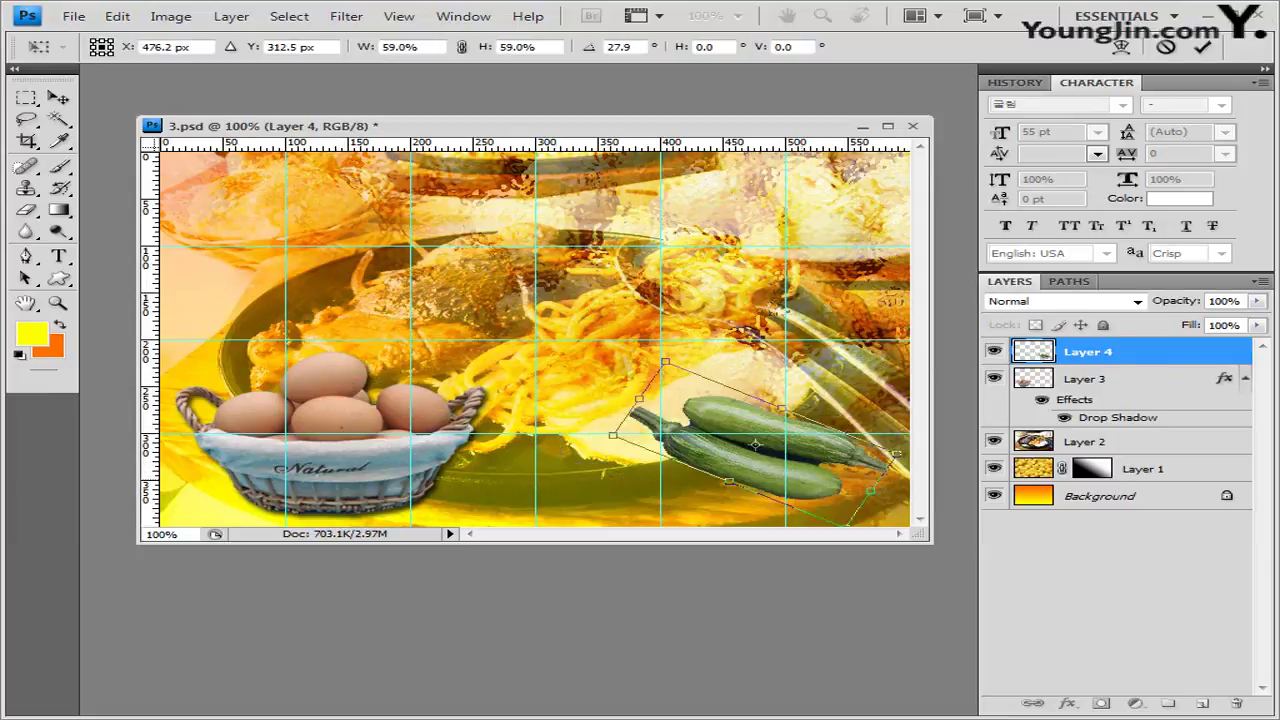
key("Return")
key("w")
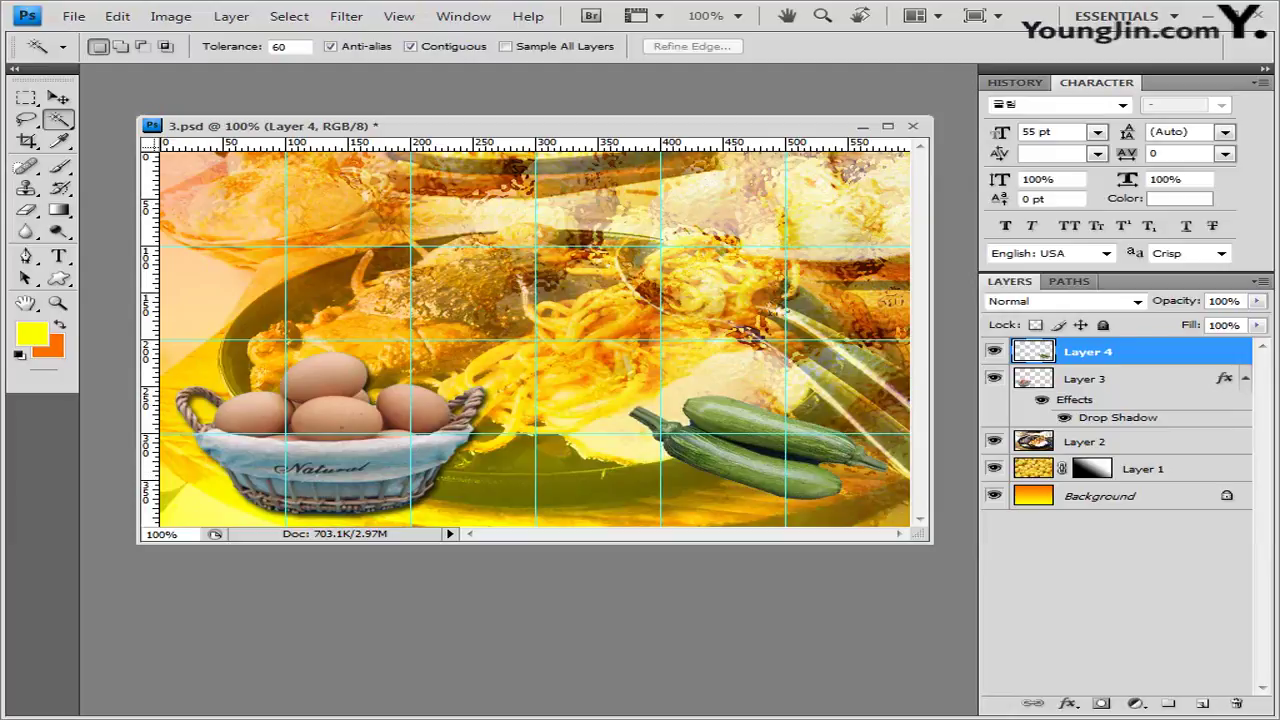
Apply default Bevel and Emboss and Outer Glow effects to Layer 4, the zucchinis, and collapse the effect lists of Layers 4 and 3.
left_click(1068, 703)
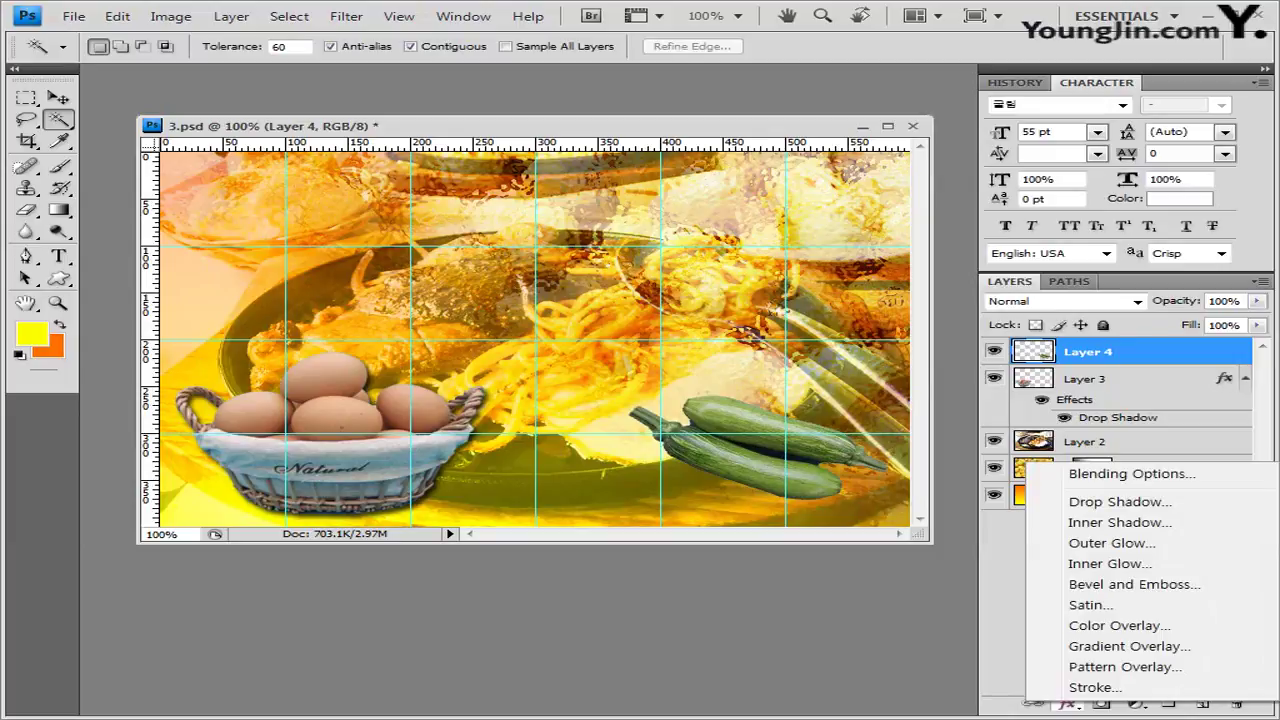
left_click(1134, 584)
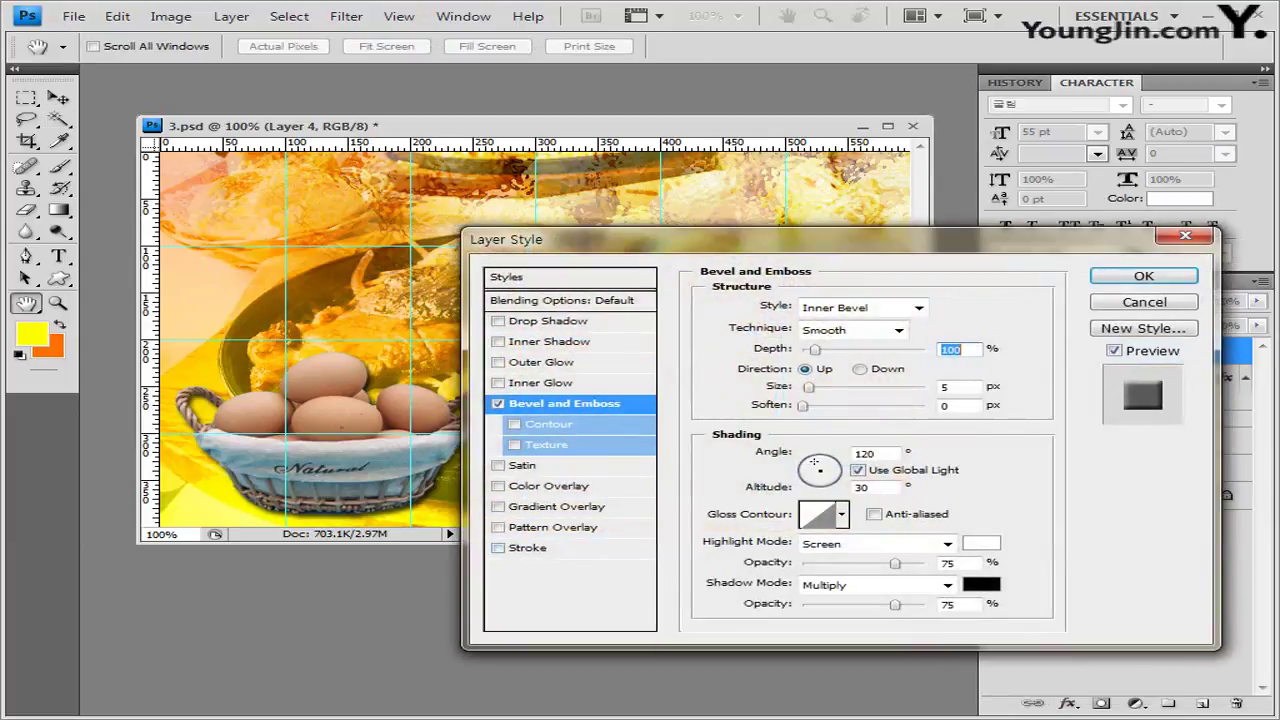
left_click(498, 362)
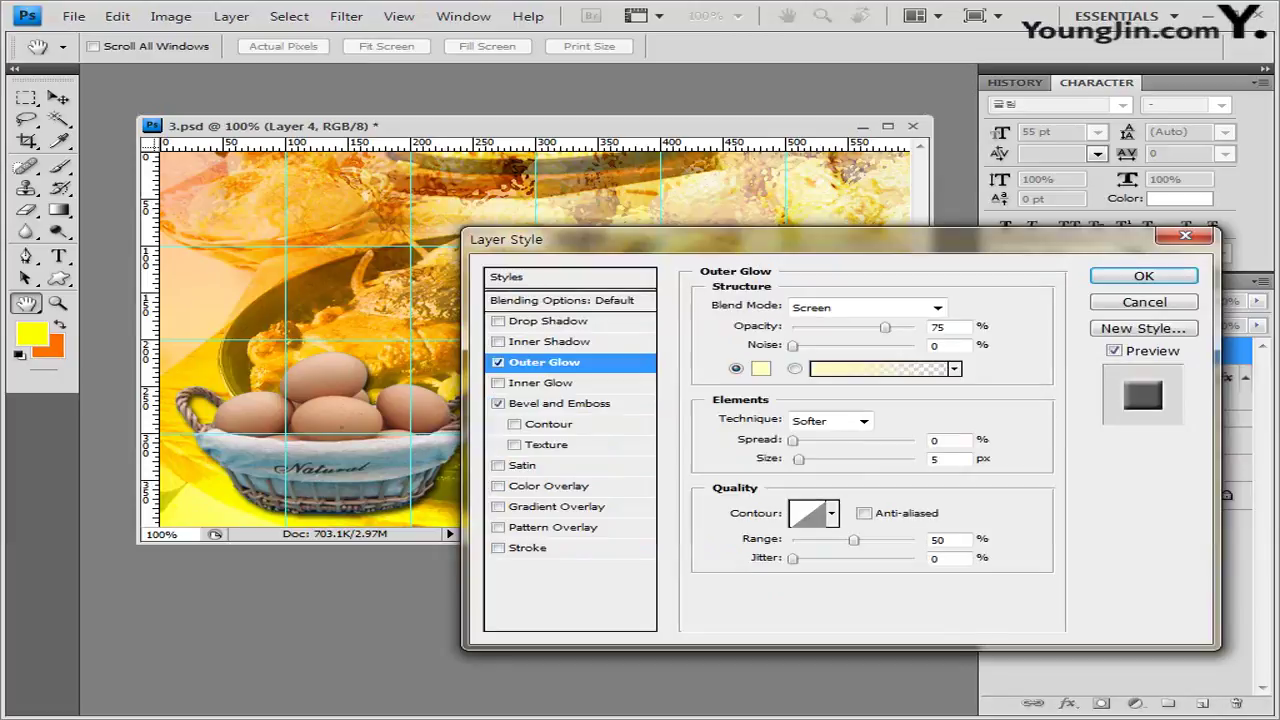
left_click(1143, 276)
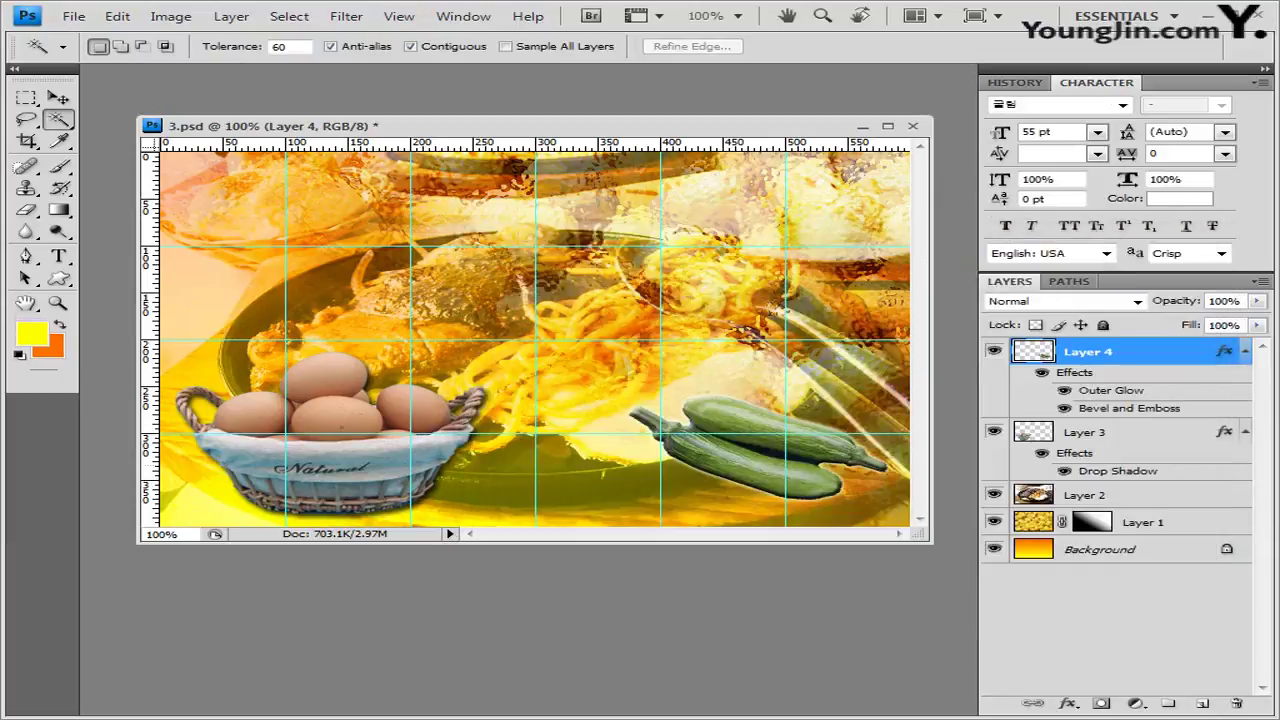
left_click(1245, 351)
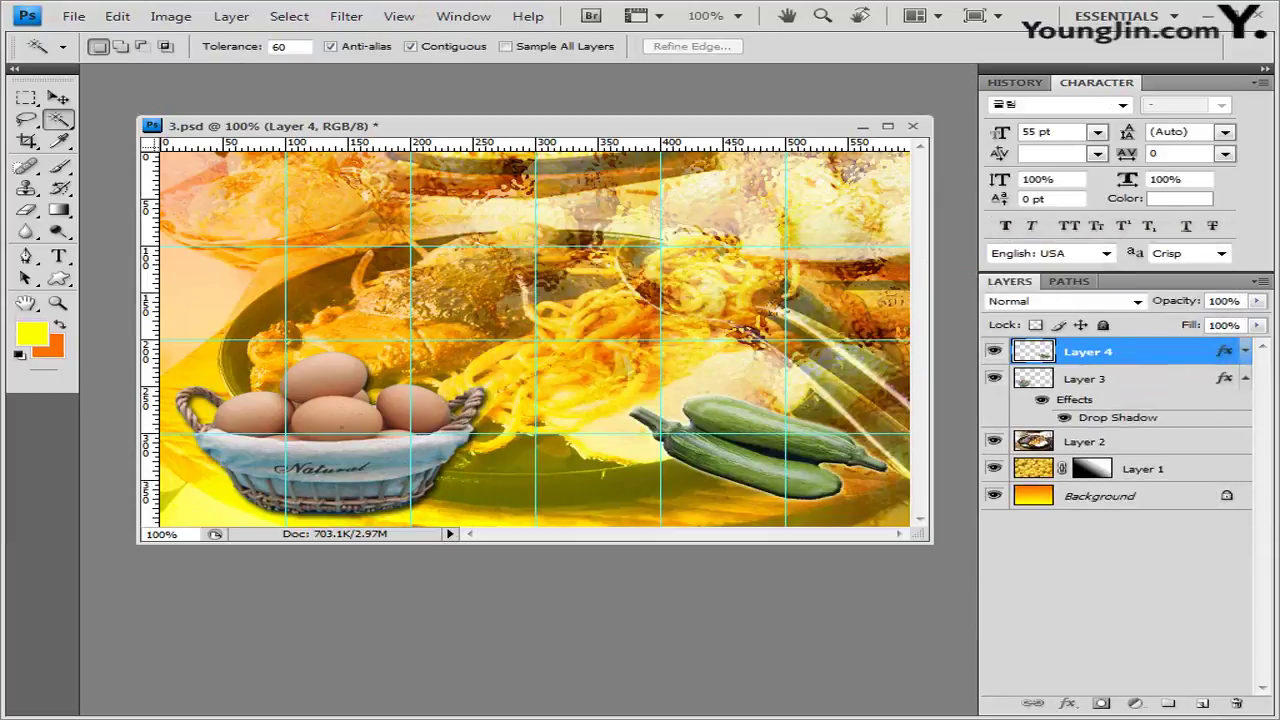
left_click(1245, 378)
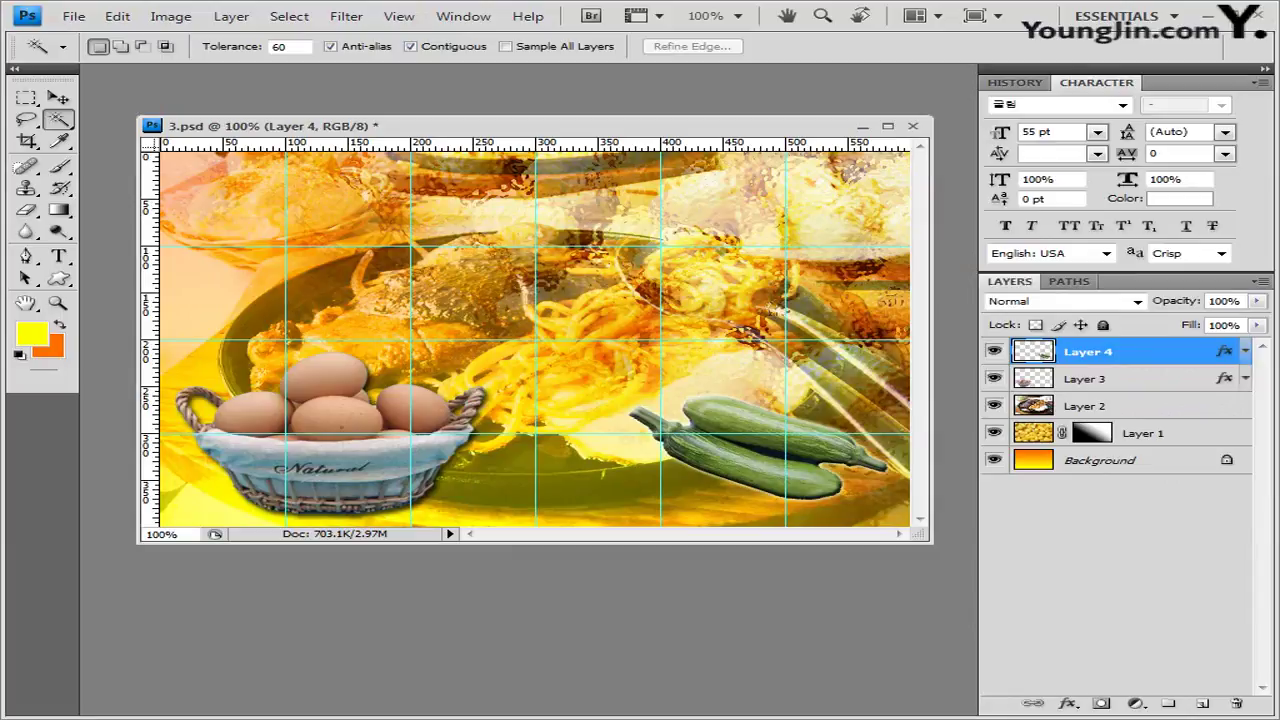
Open 1급-11.jpg from the image folder in a floating window and select its blue background with the Magic Wand at tolerance 60.
key("alt+Tab")
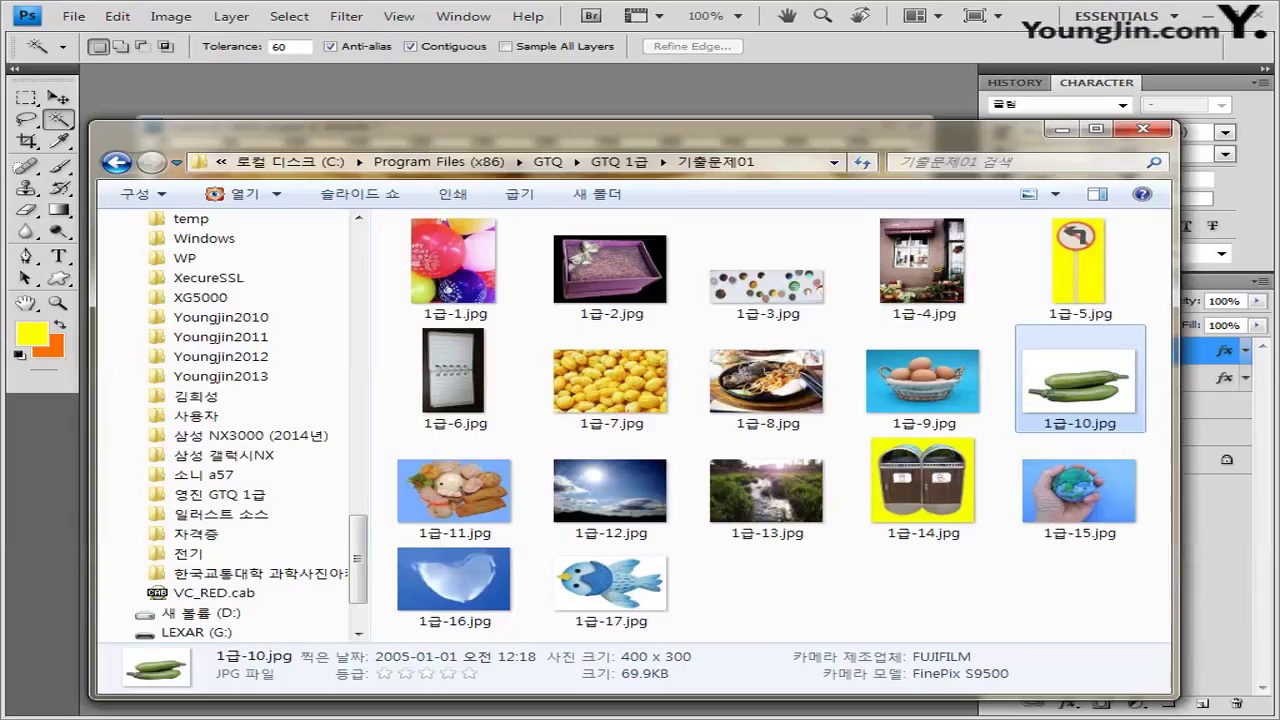
left_click_drag(454, 490, 516, 55)
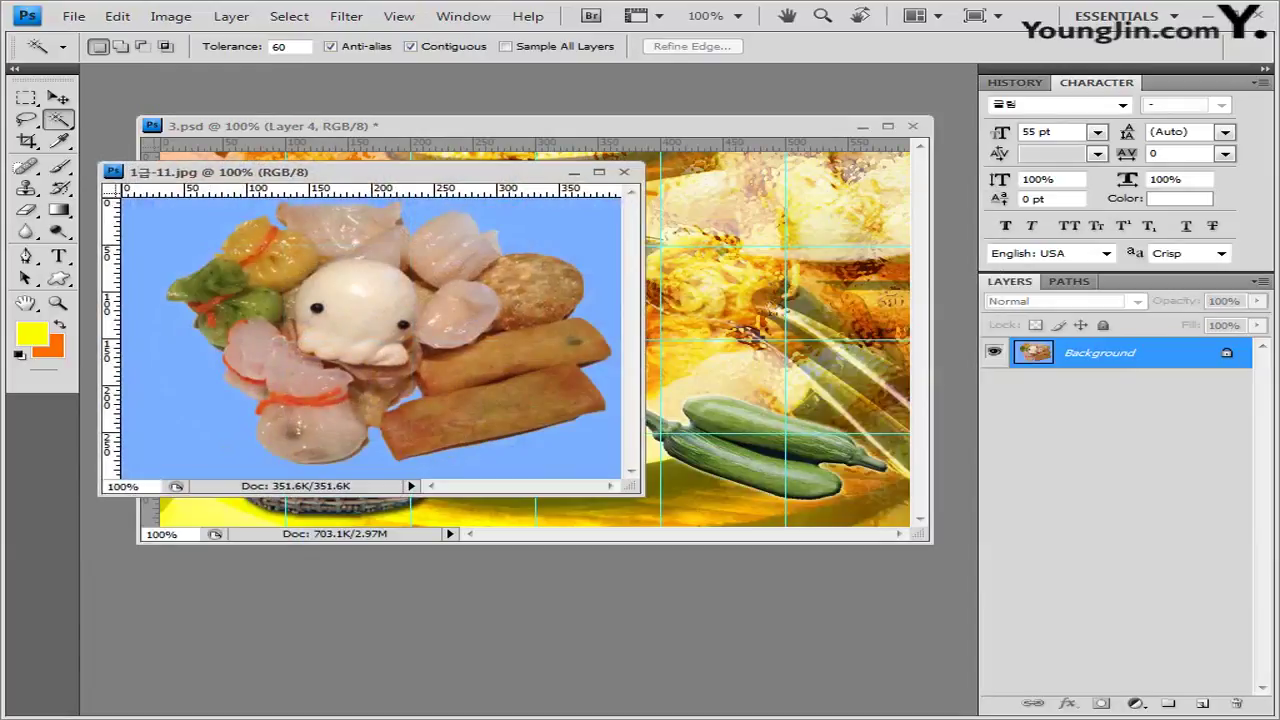
right_click(58, 118)
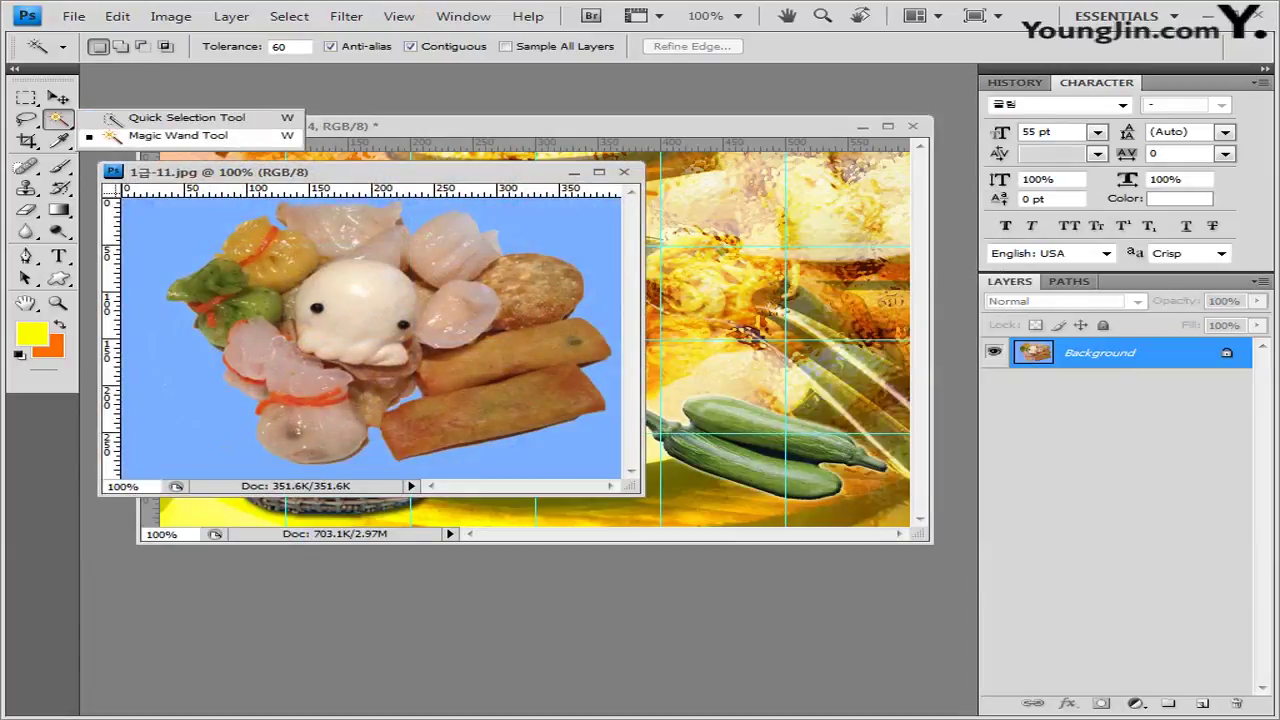
left_click(128, 137)
left_click(150, 230)
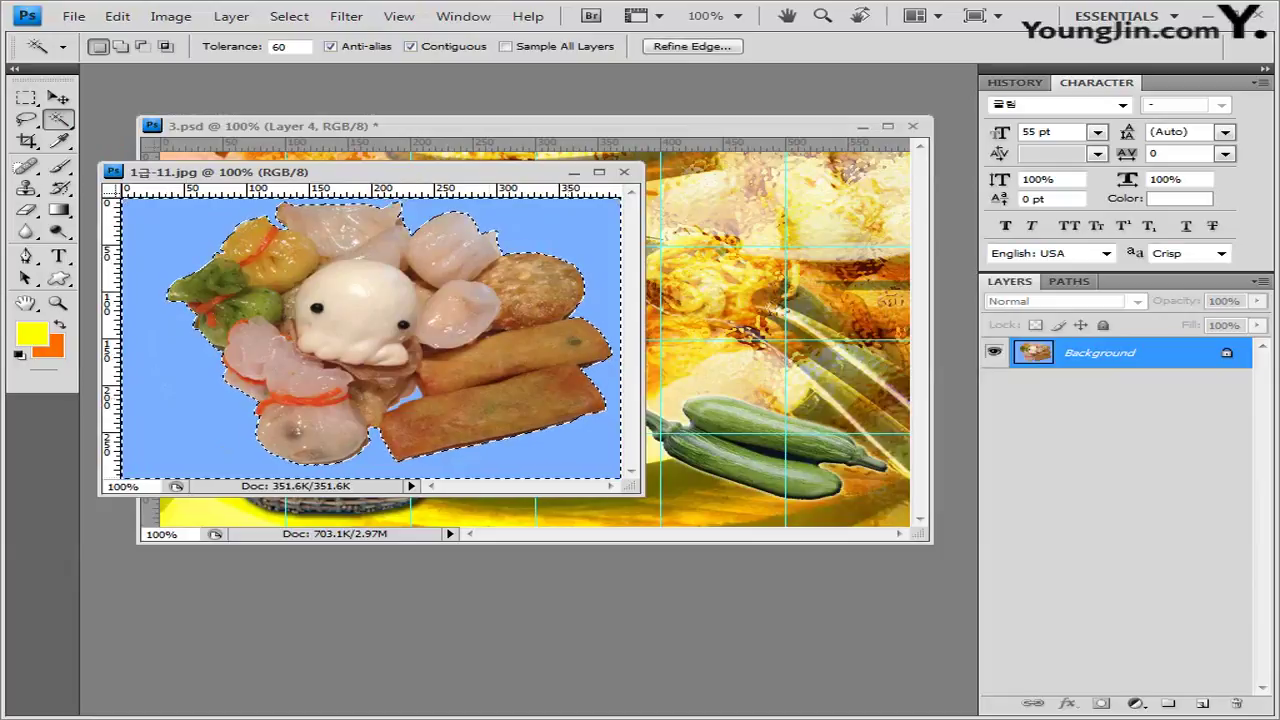
Try adding more areas to the background selection at tolerance 60, and set the Magic Wand tolerance to 15.
left_click(120, 46)
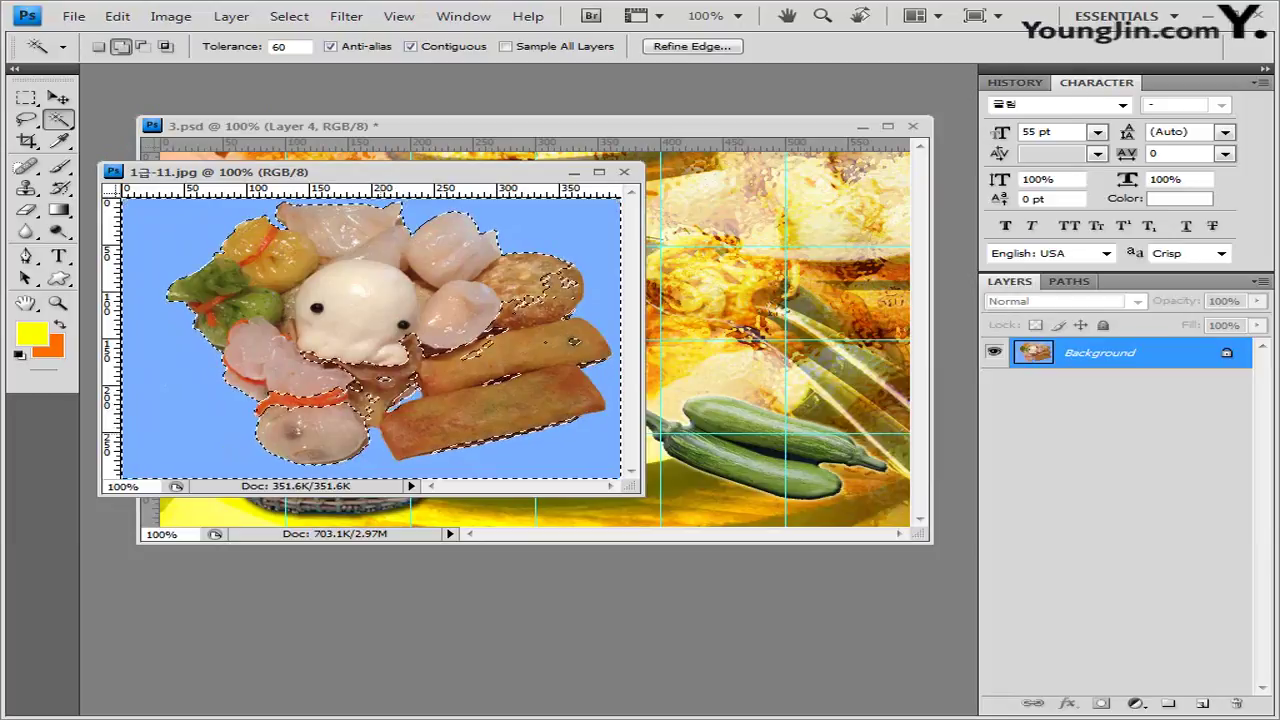
left_click(573, 341)
left_click_drag(232, 46, 222, 46)
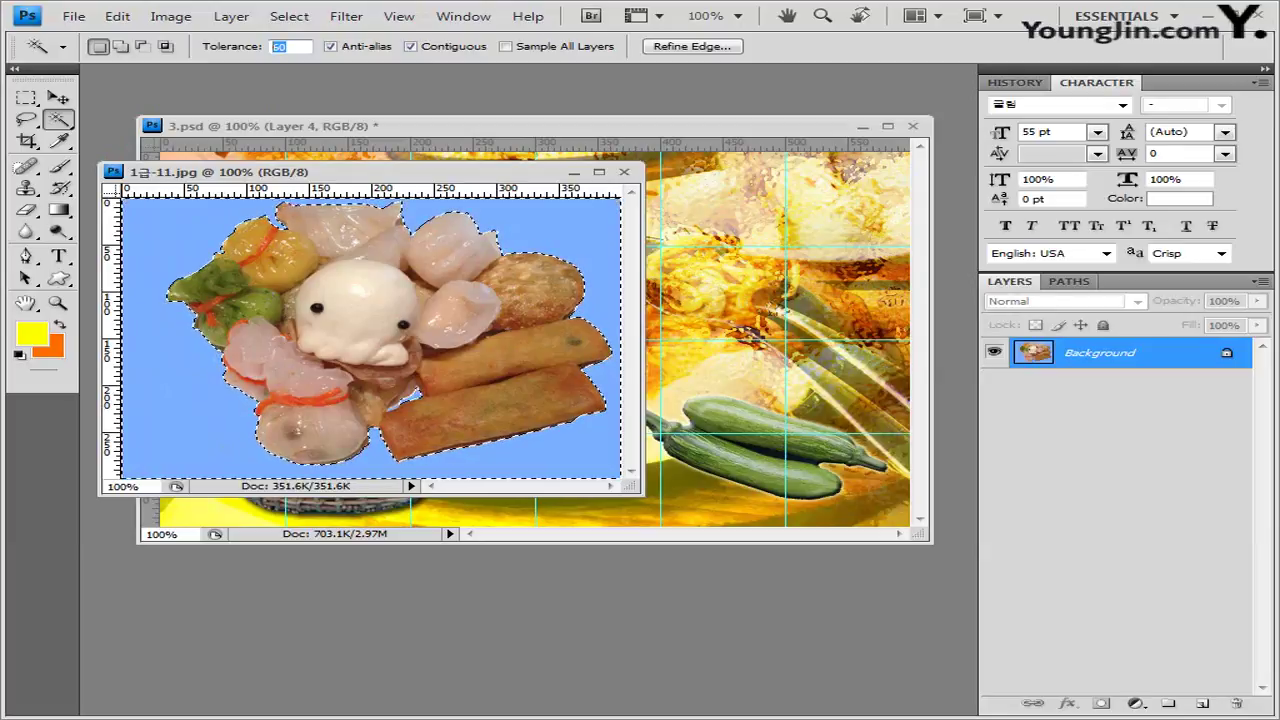
type("15")
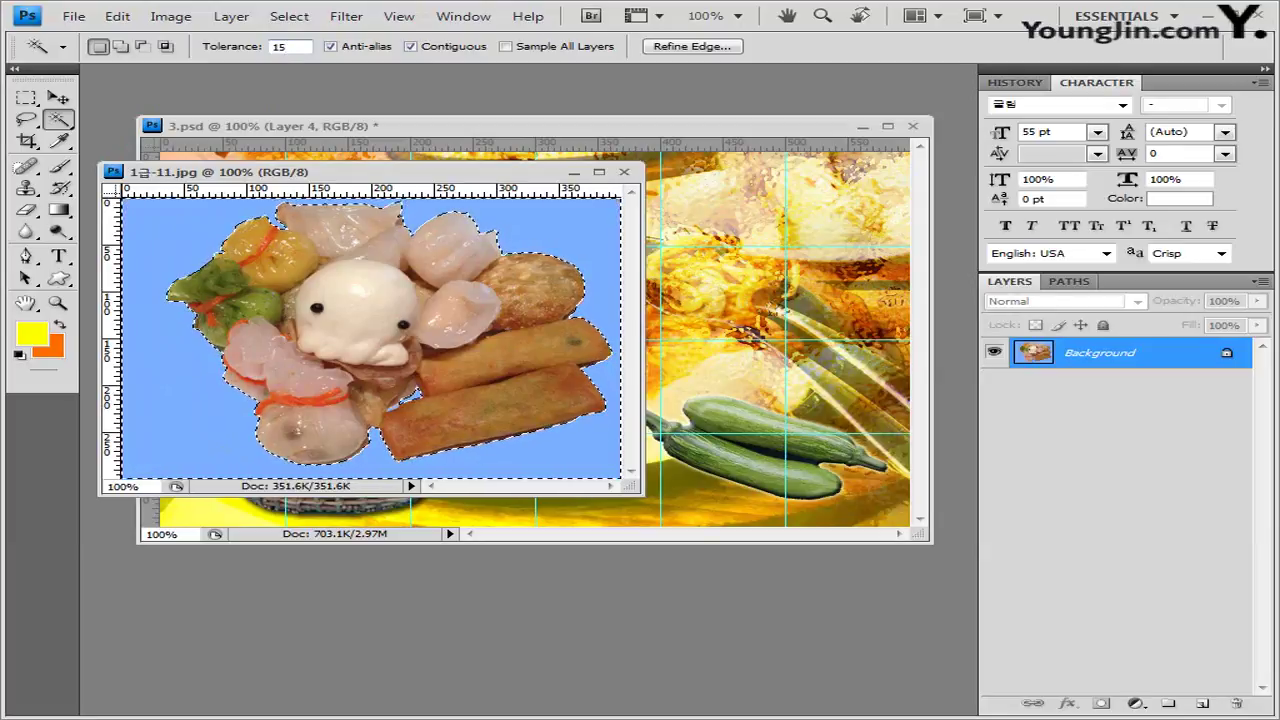
key("Return")
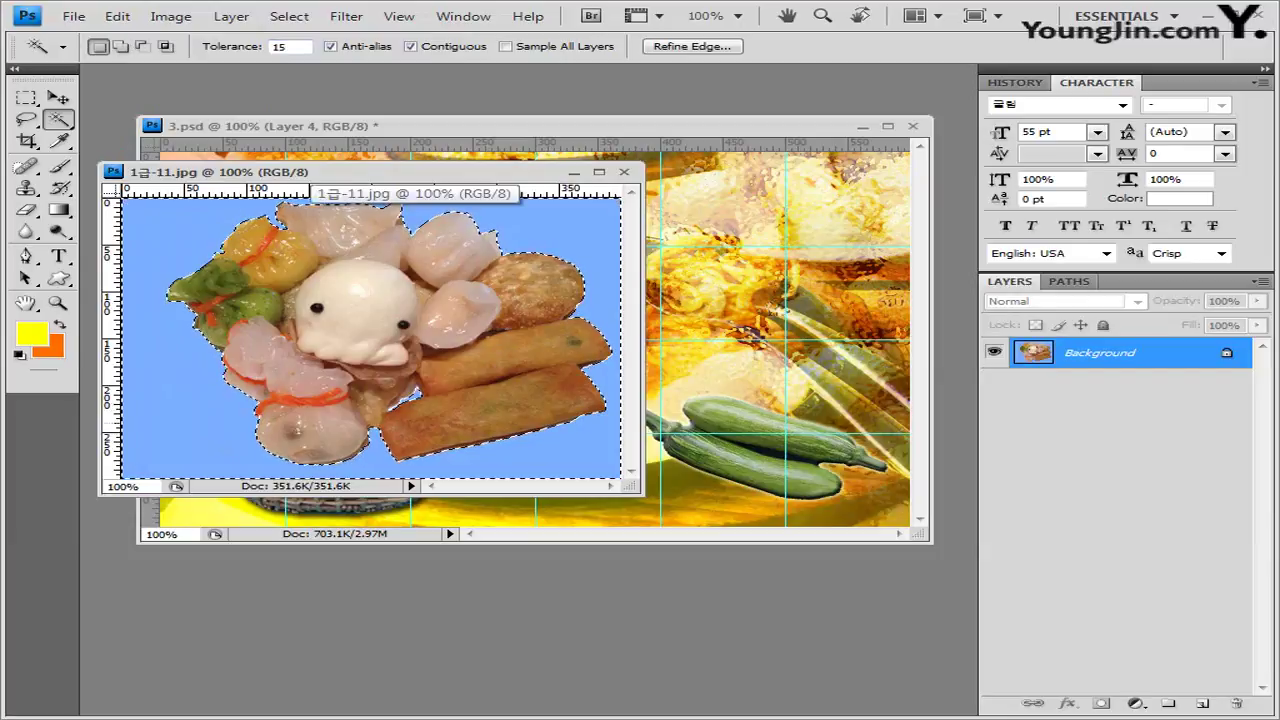
Invert the selection to isolate the dumplings, copy them into 3.psd as a new layer and close 1급-11.jpg.
left_click(289, 16)
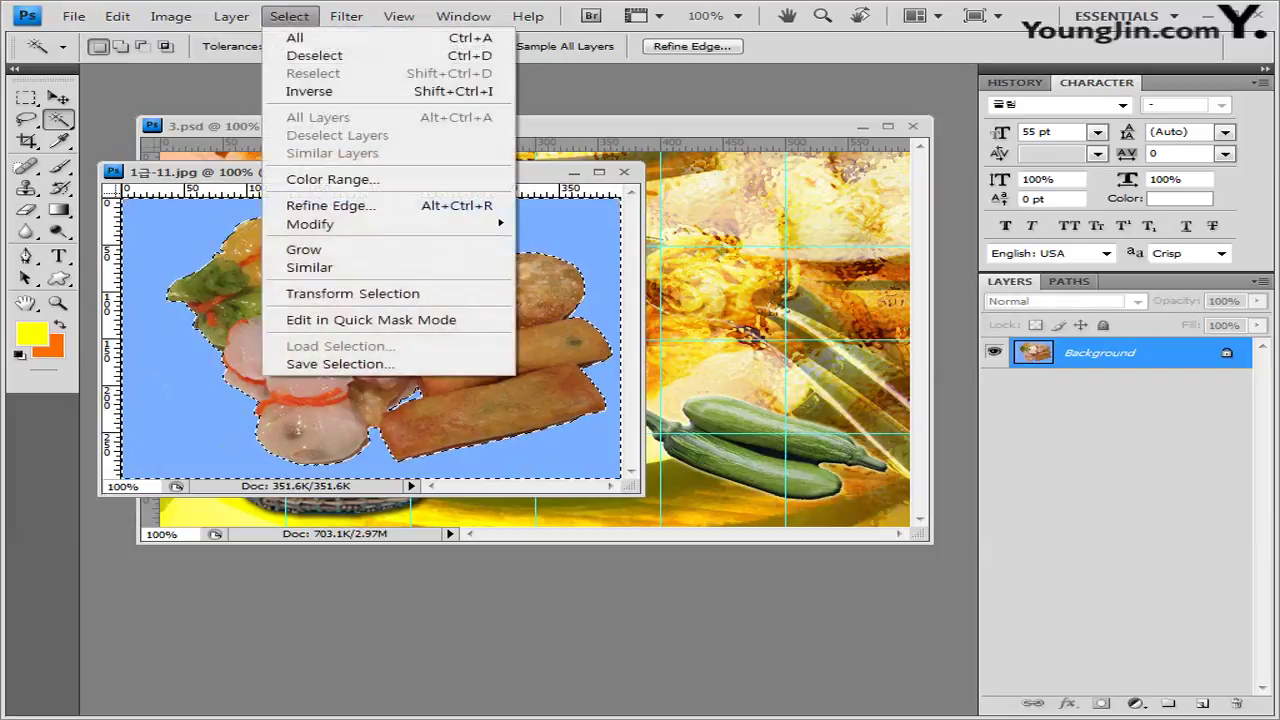
left_click(305, 90)
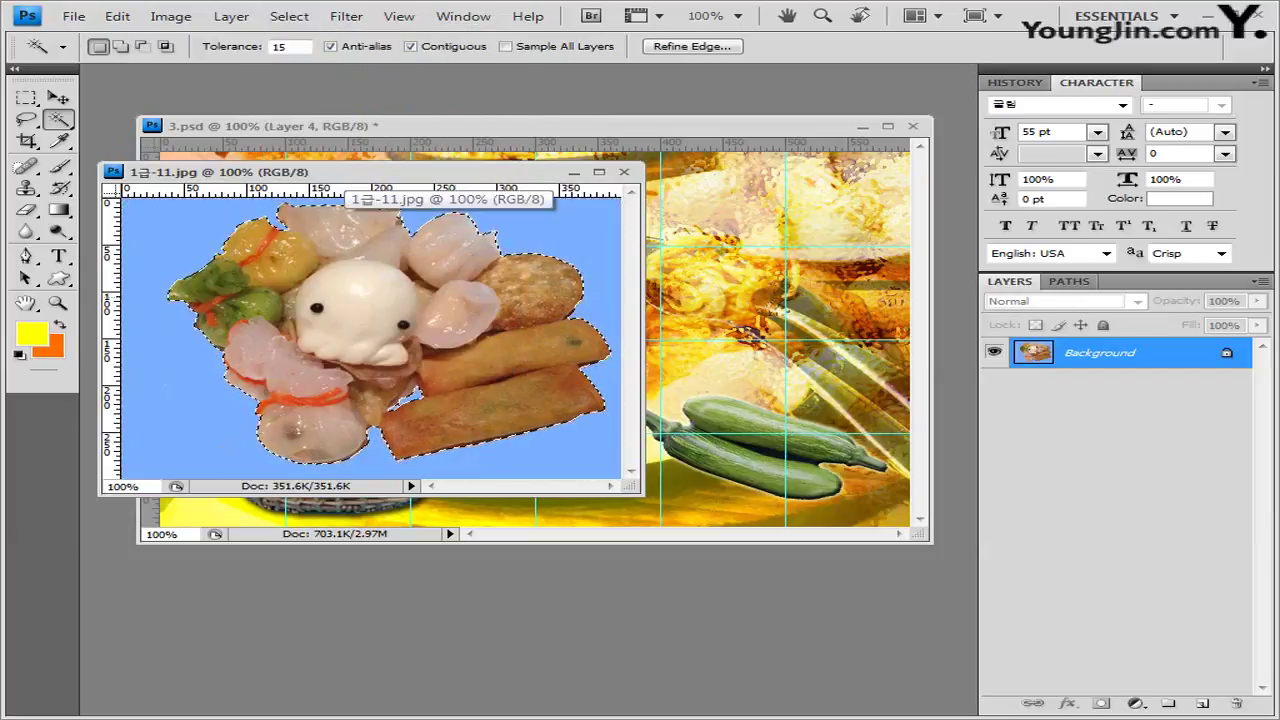
left_click(624, 172)
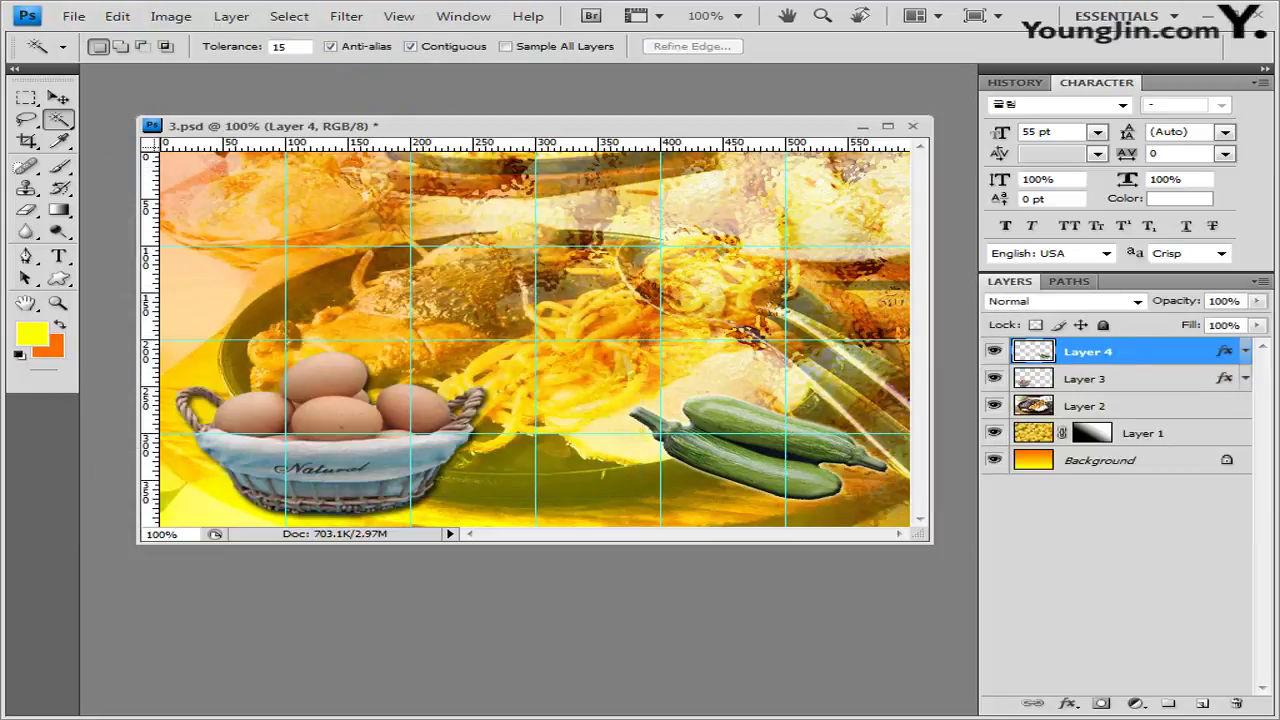
key("ctrl+v")
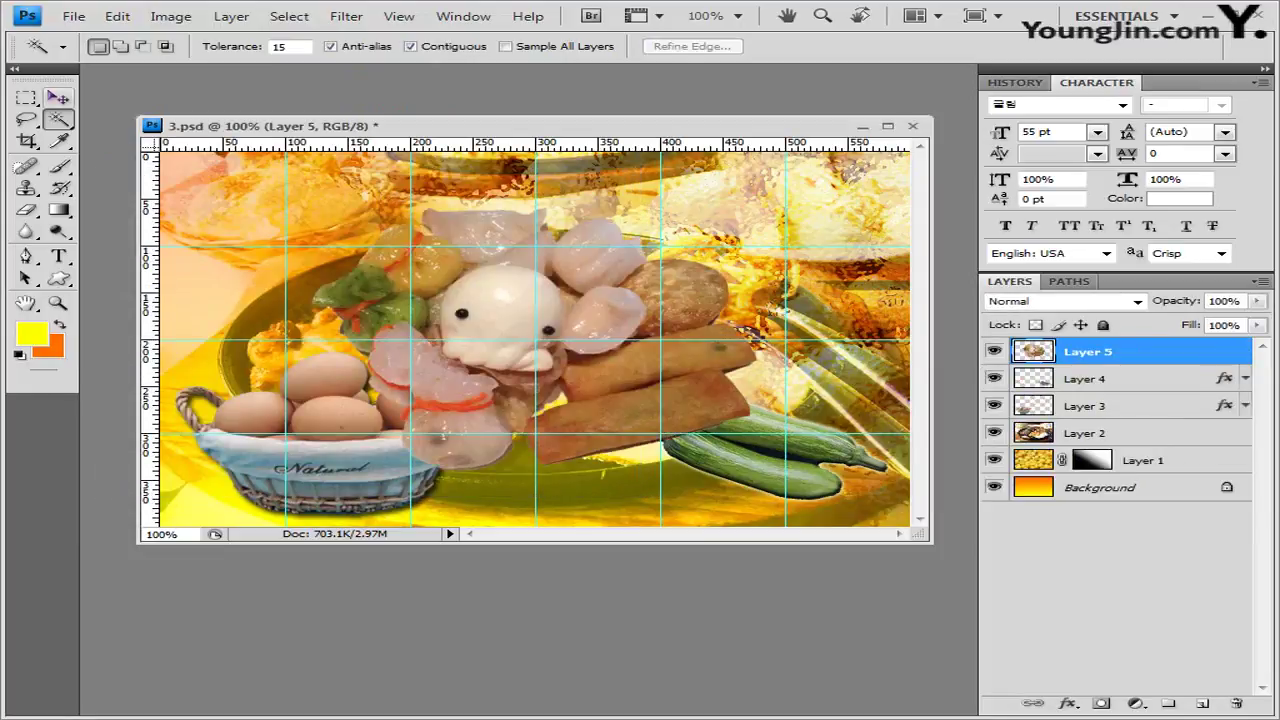
Scale the dumplings on Layer 5 to about half size and place them above the egg basket, near the image's upper edge.
key("v")
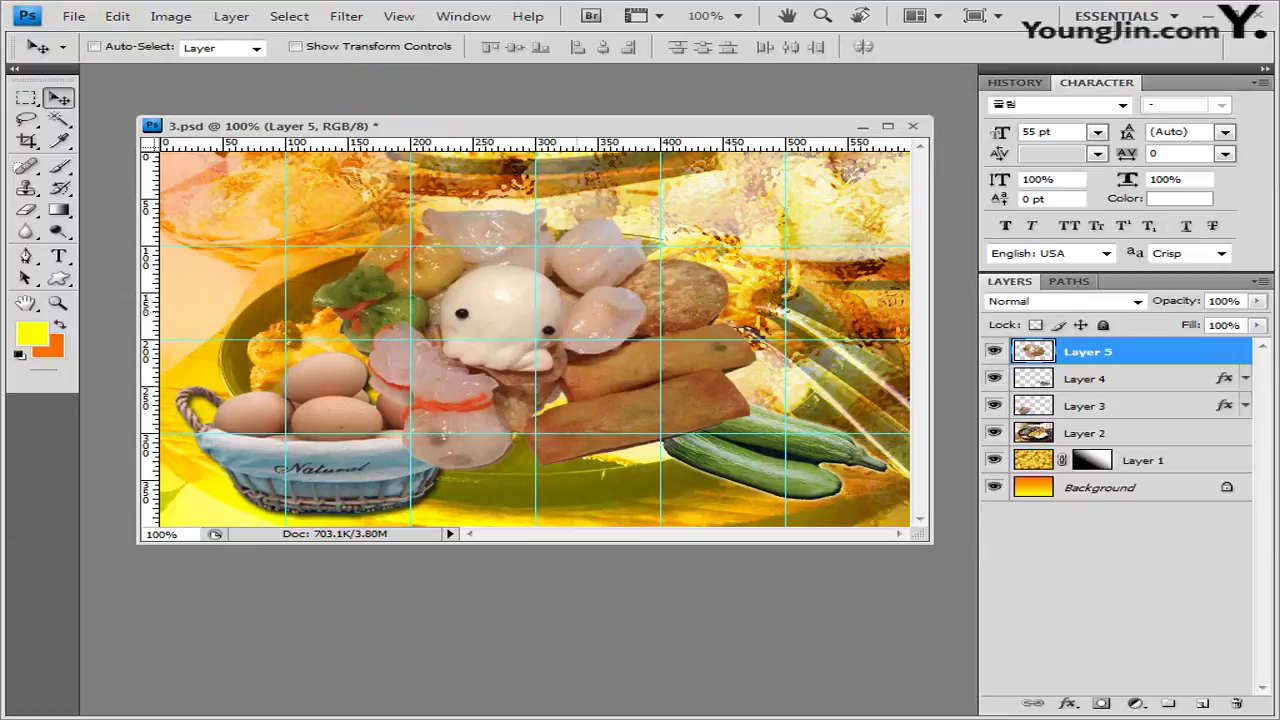
key("ctrl+t")
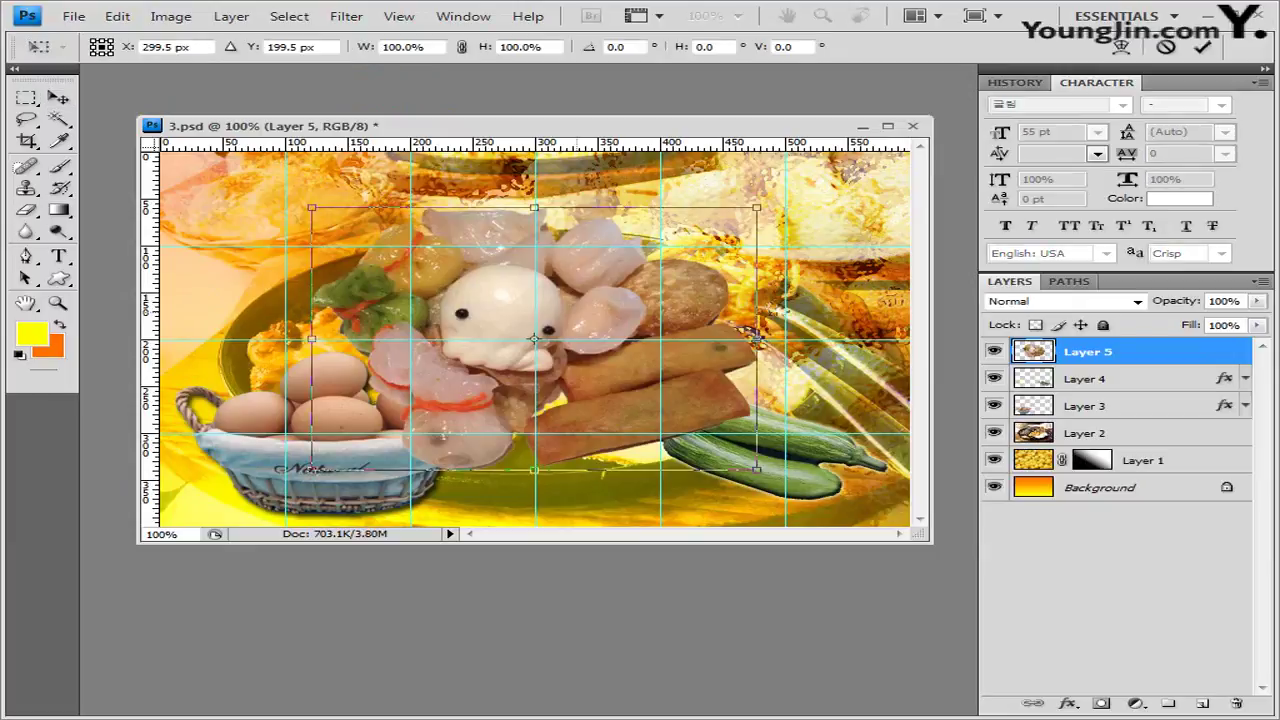
left_click_drag(796, 438, 582, 312)
key("Return")
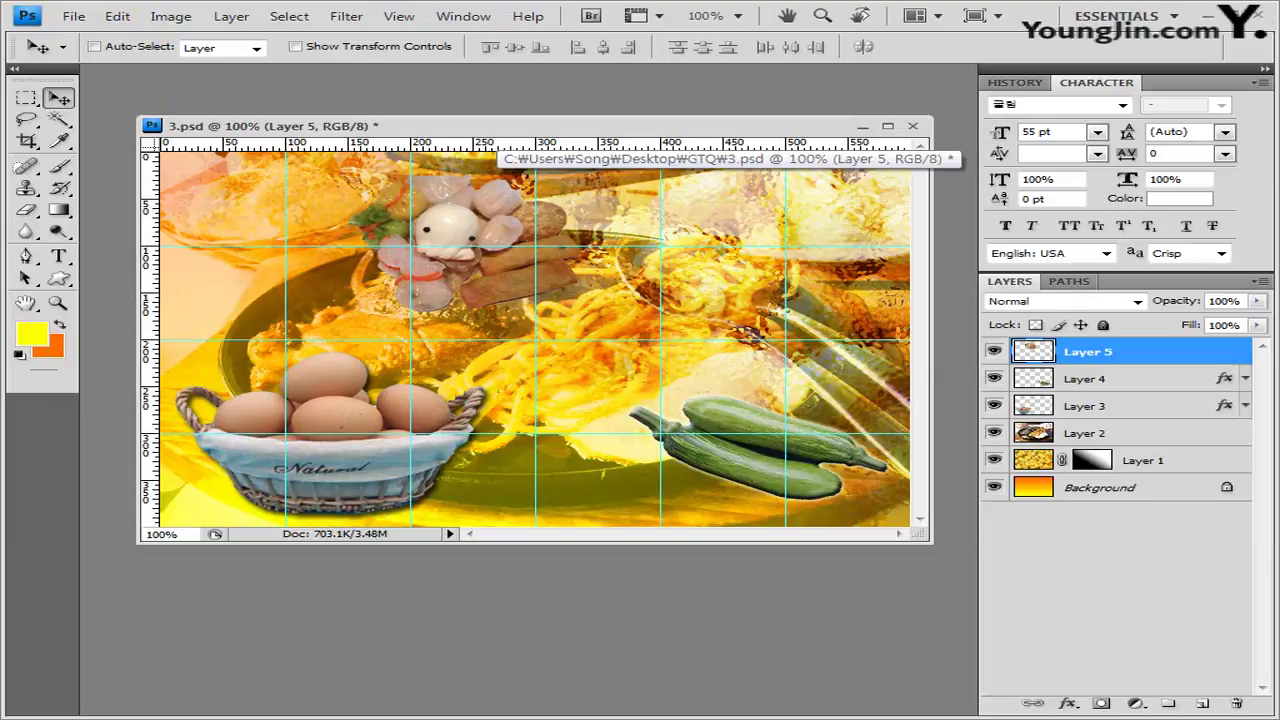
Select the yellow dumpling at the upper left of the group using the Quick Selection tool with a 3 px brush.
left_click(58, 118)
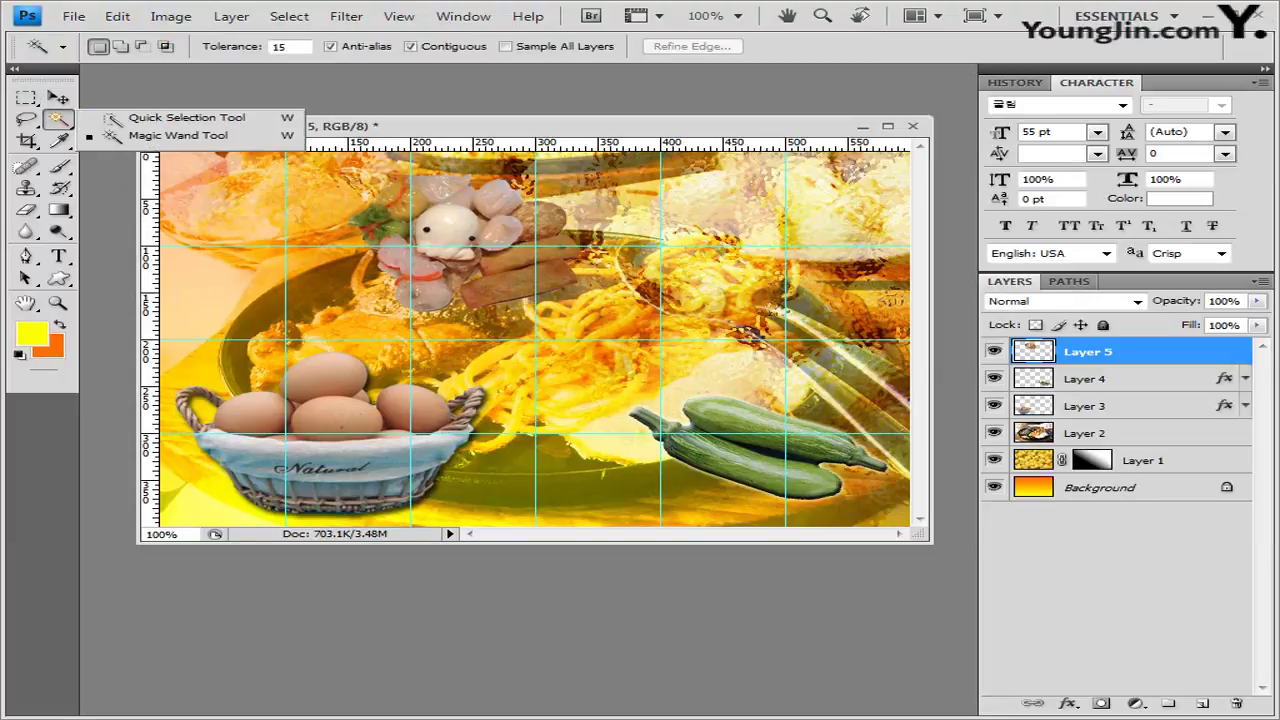
left_click(180, 118)
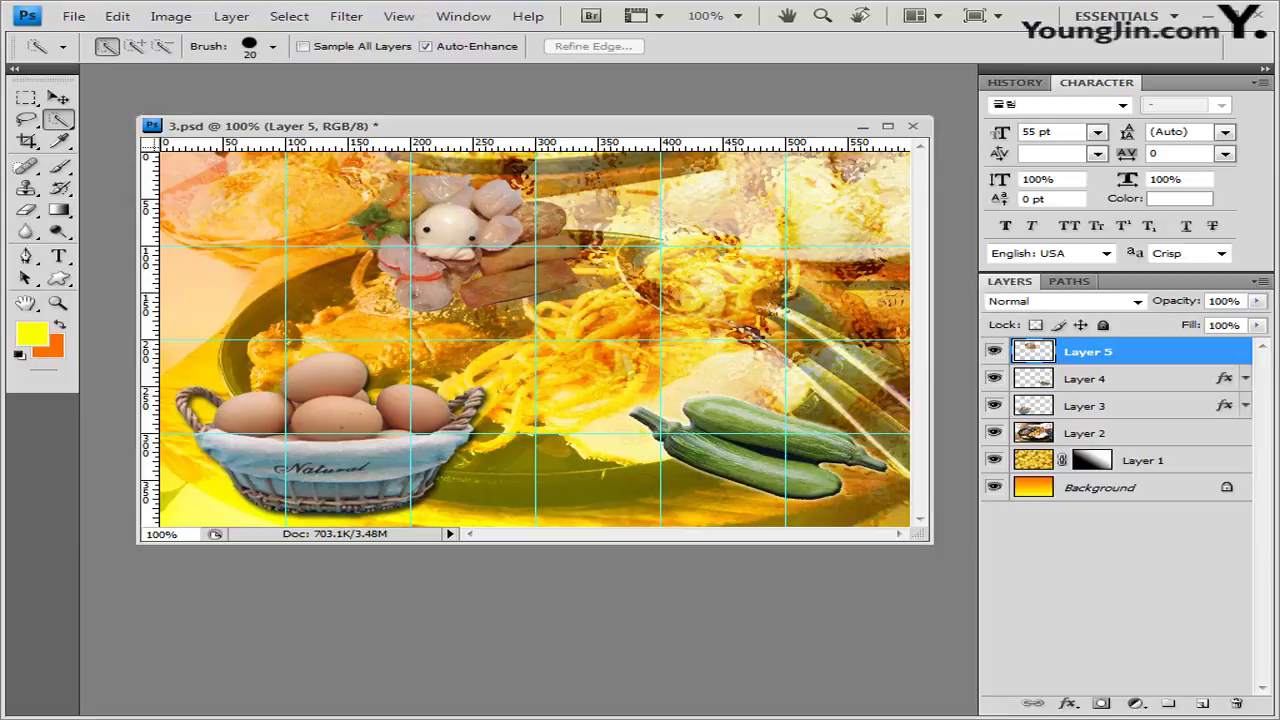
left_click(273, 46)
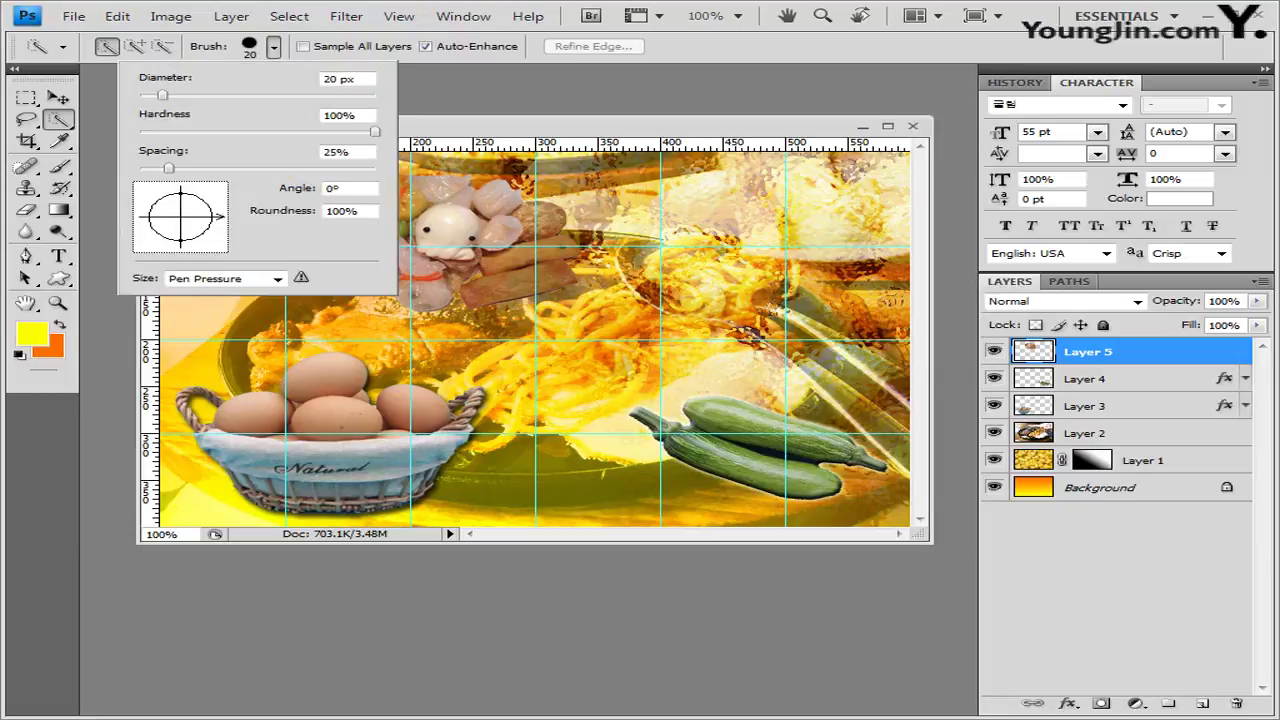
double_click(331, 79)
type("3")
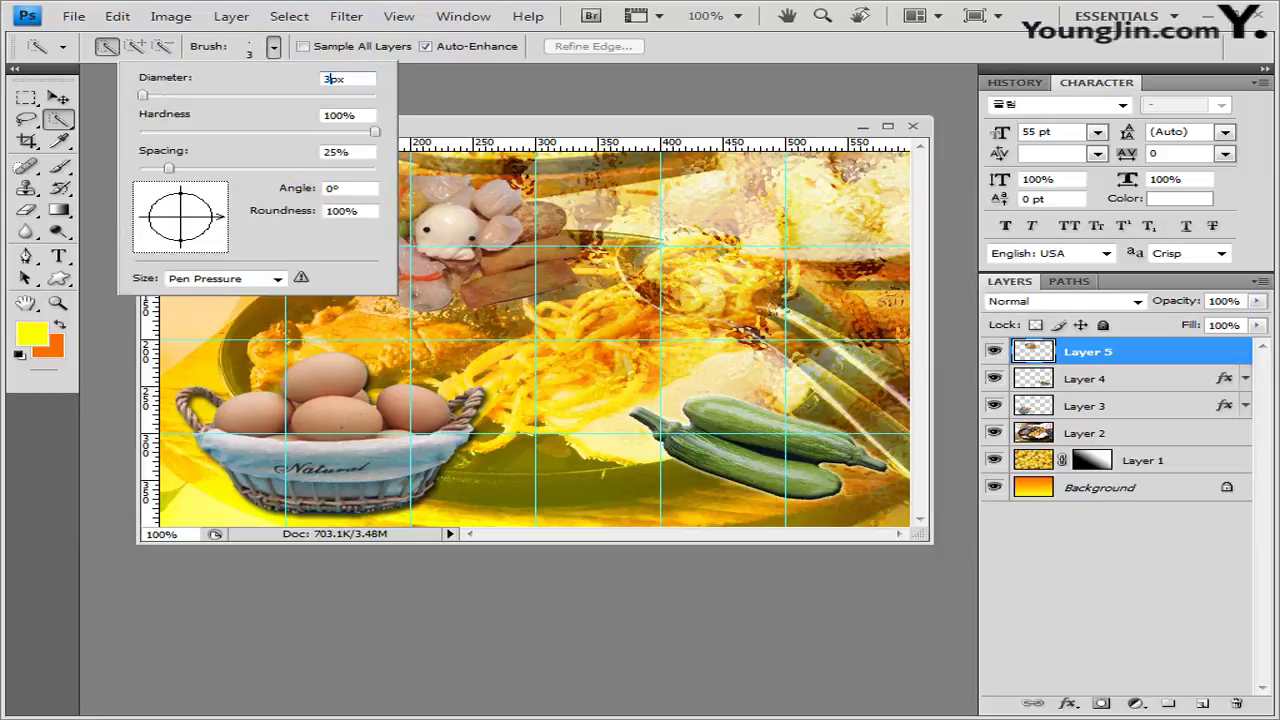
key("Return")
key("Return")
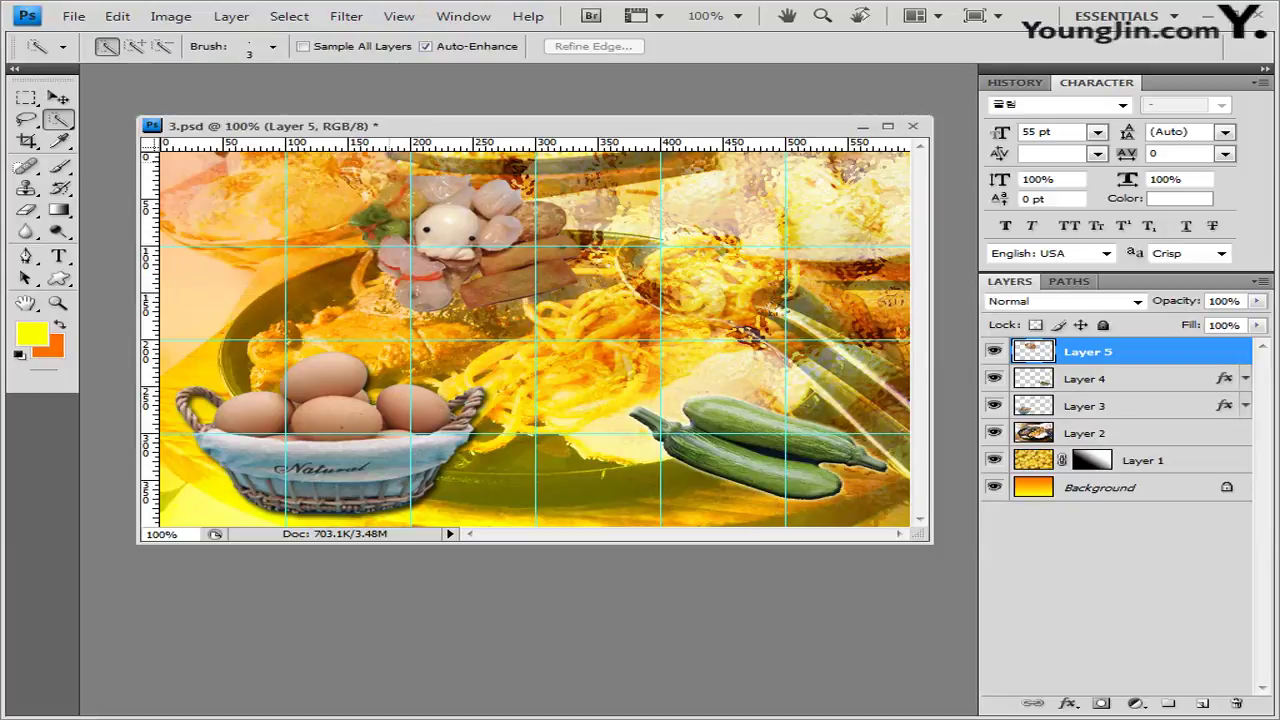
left_click(396, 192)
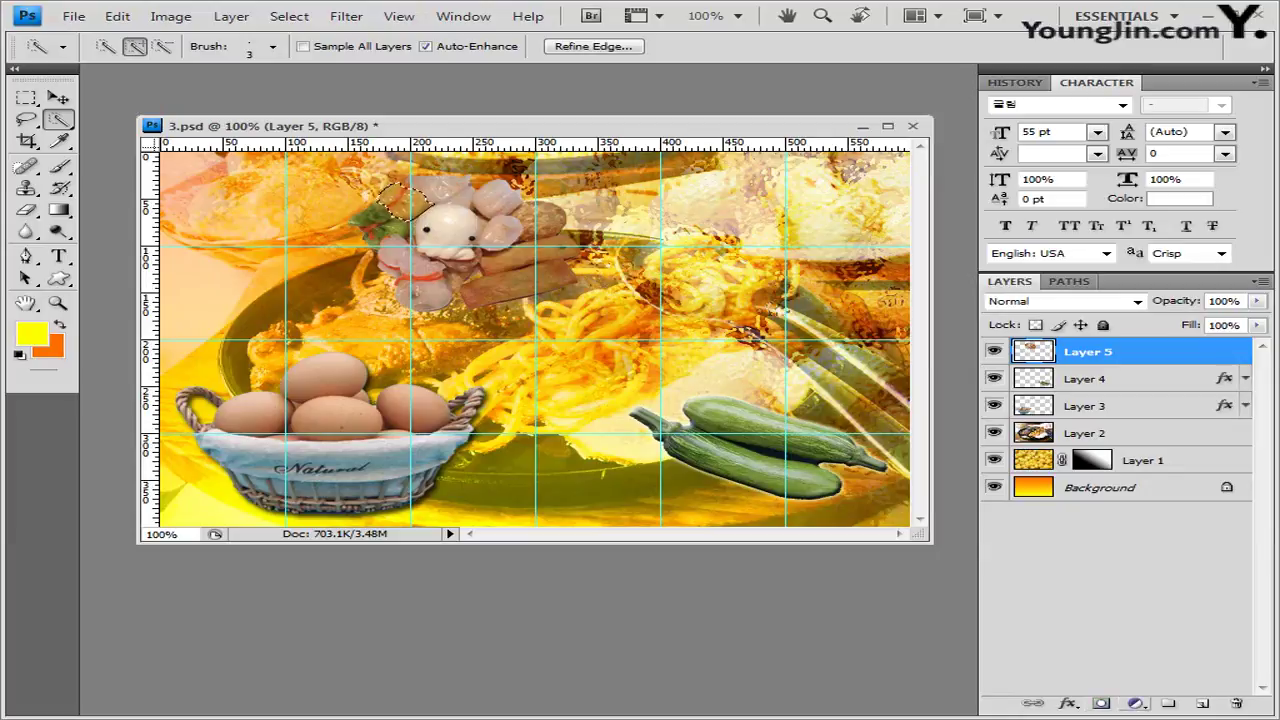
Recolor the selected dumpling red using a Hue/Saturation adjustment layer with Colorize on, Hue 0 and Saturation 60, and close the adjustment settings.
left_click(1136, 703)
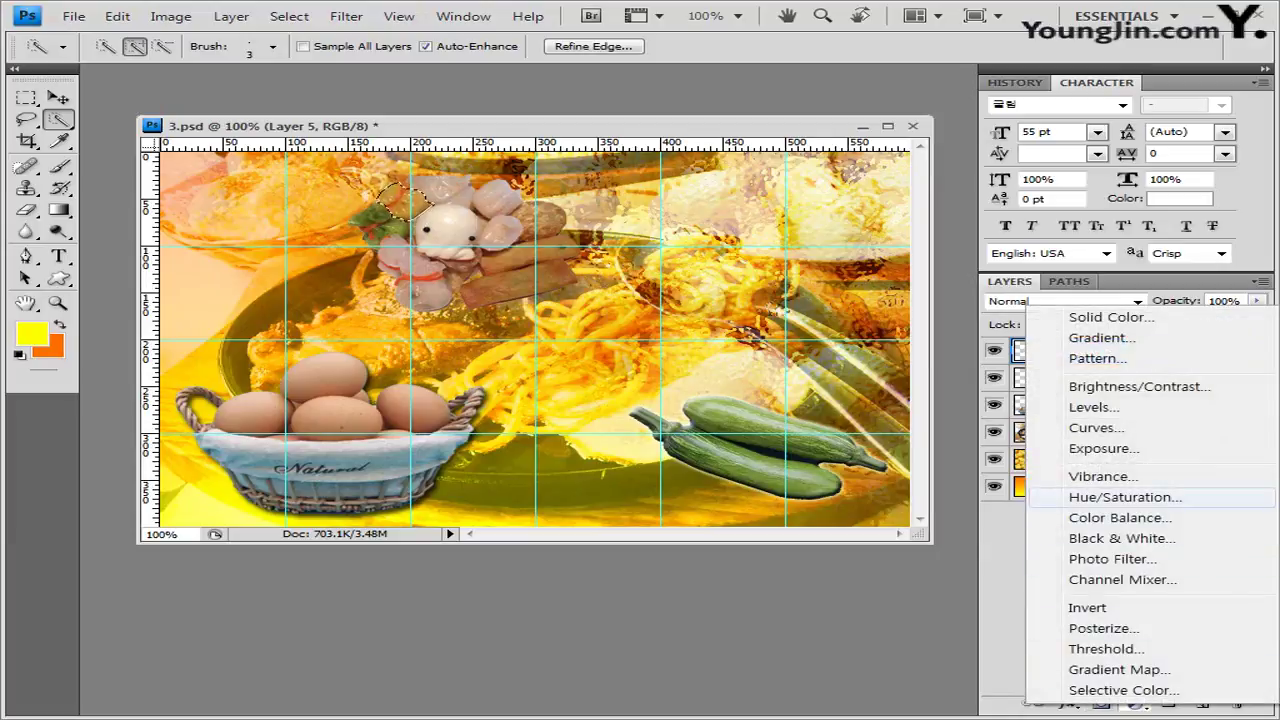
left_click(1125, 497)
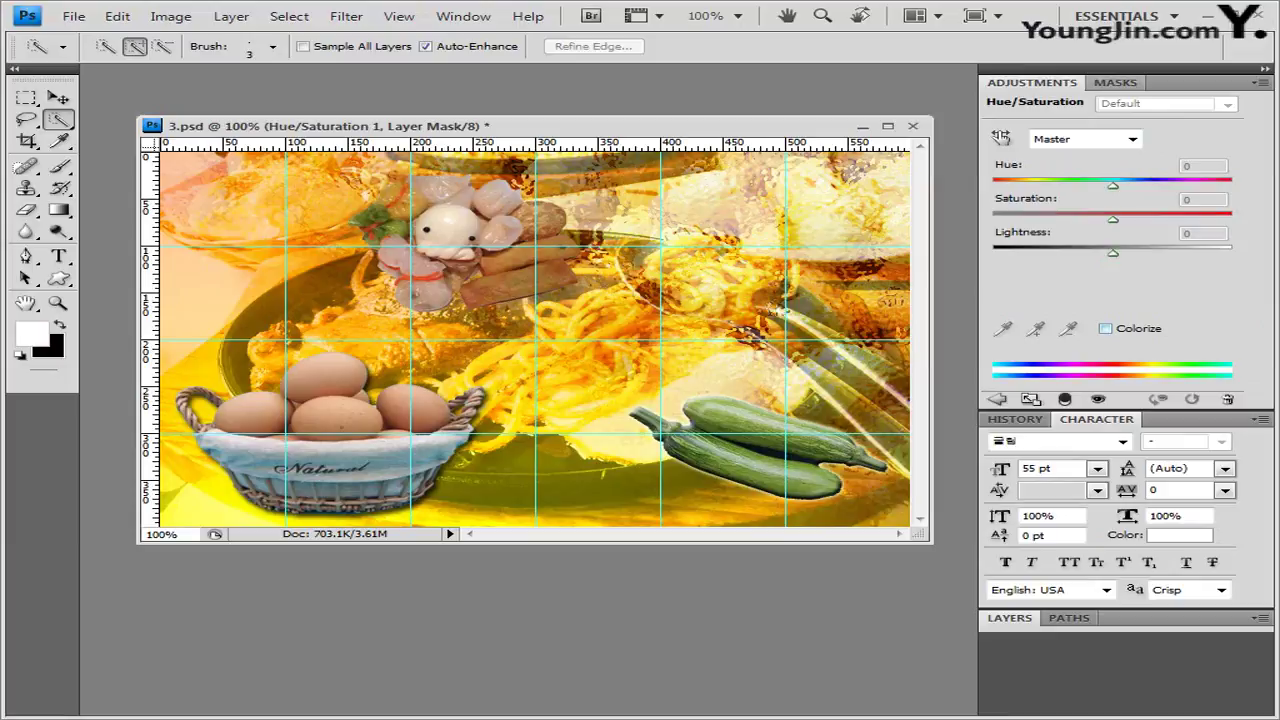
left_click(1105, 328)
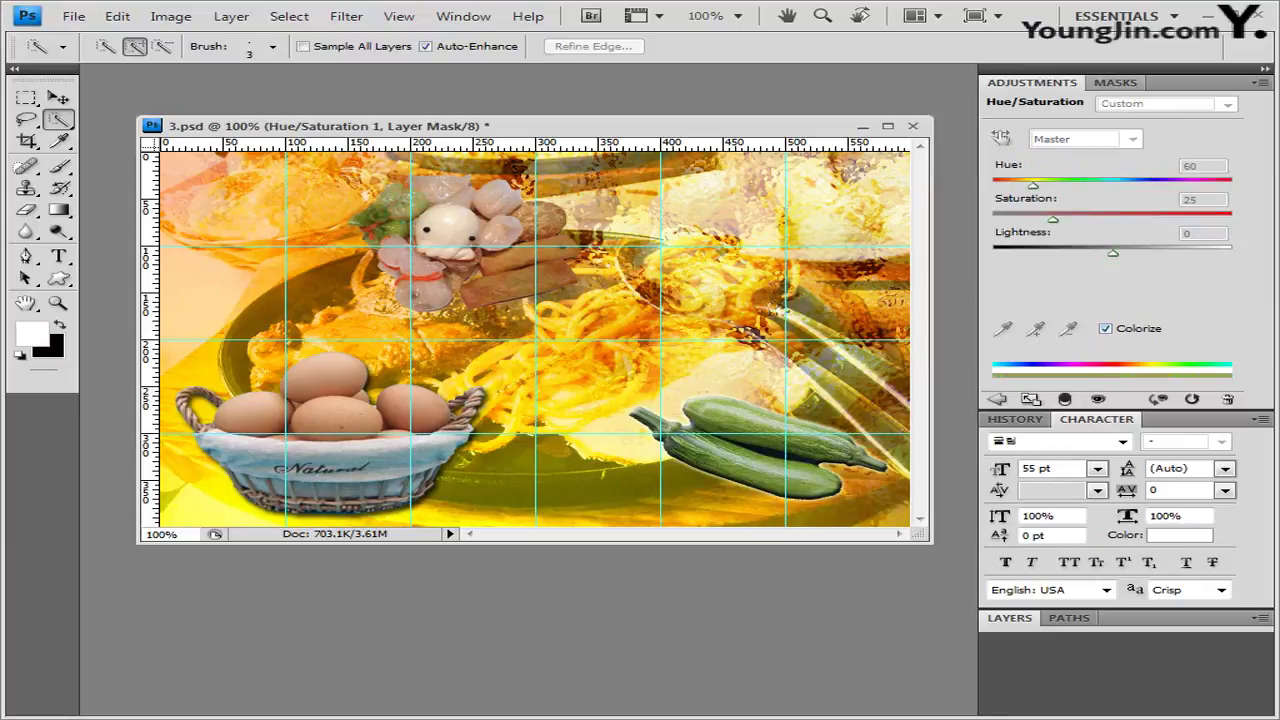
left_click_drag(1032, 185, 993, 185)
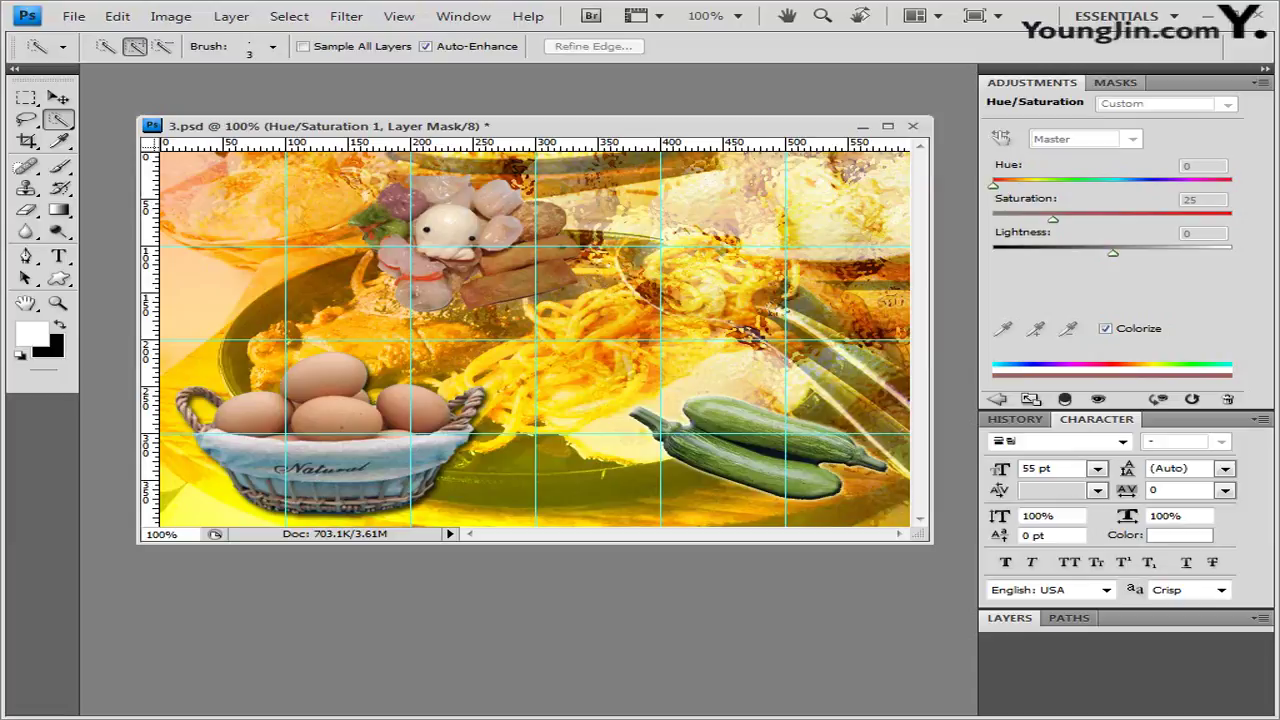
left_click_drag(1053, 218, 1135, 218)
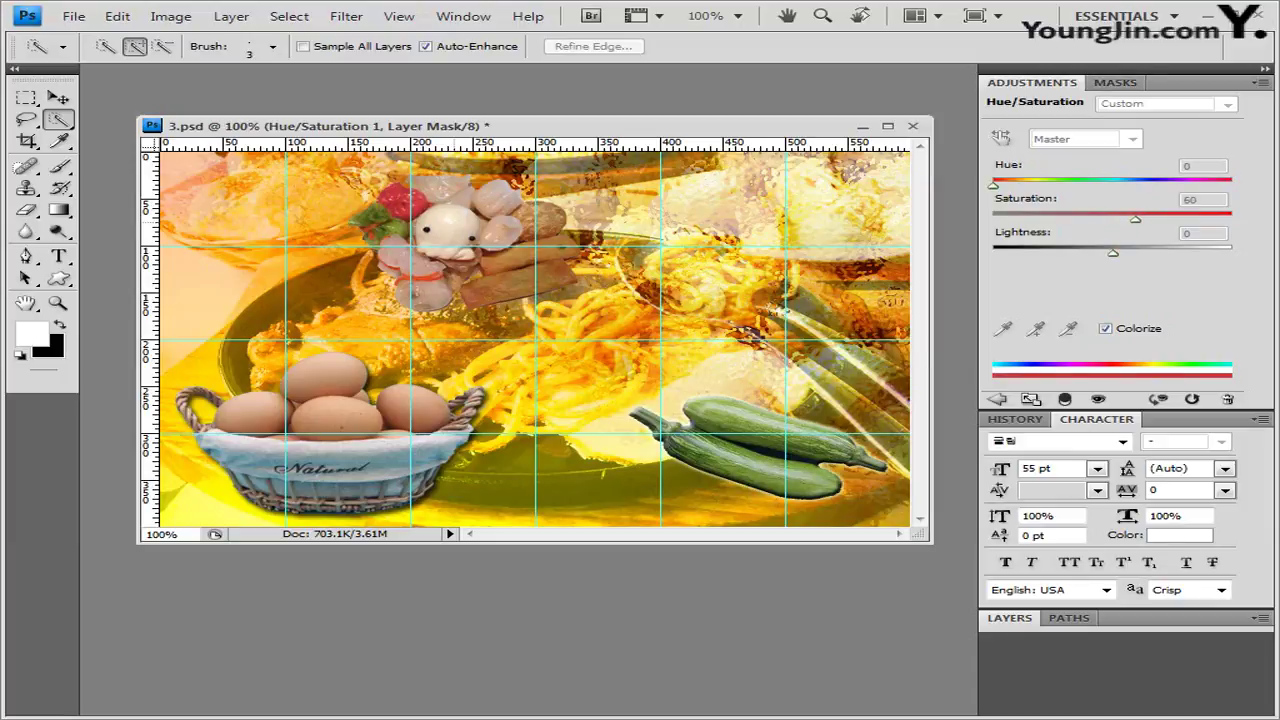
left_click(1262, 82)
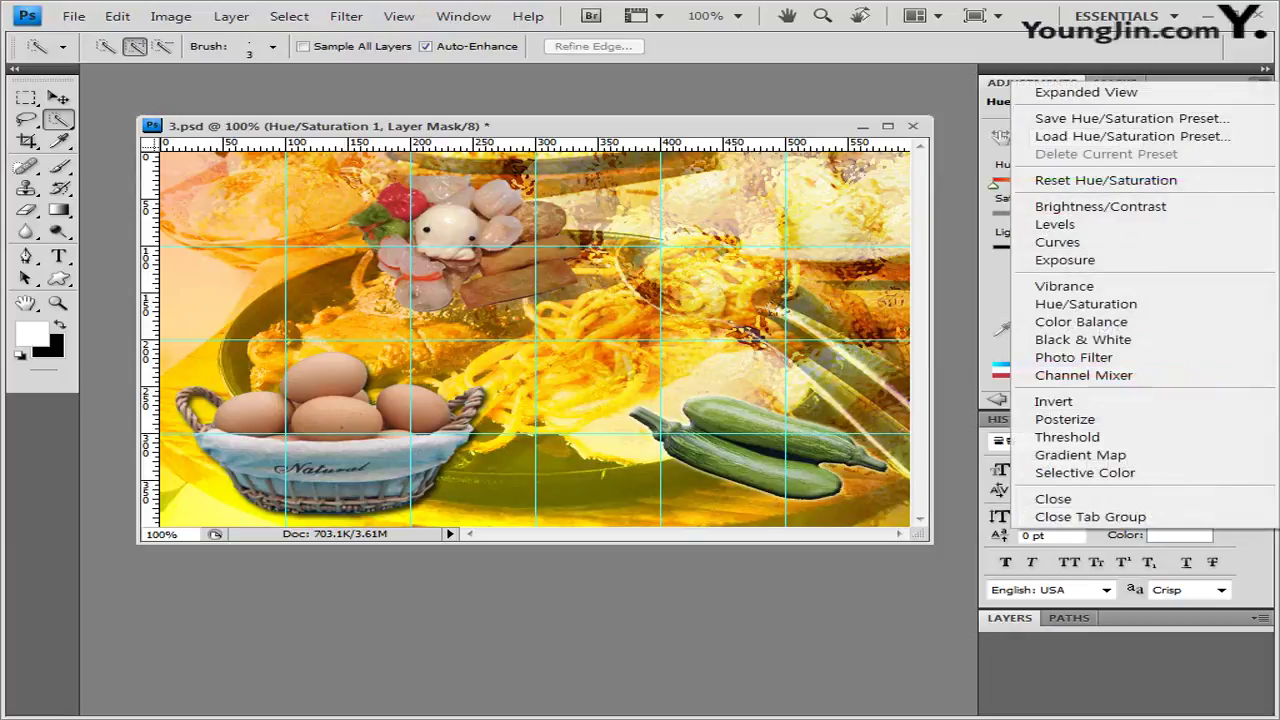
left_click(1090, 516)
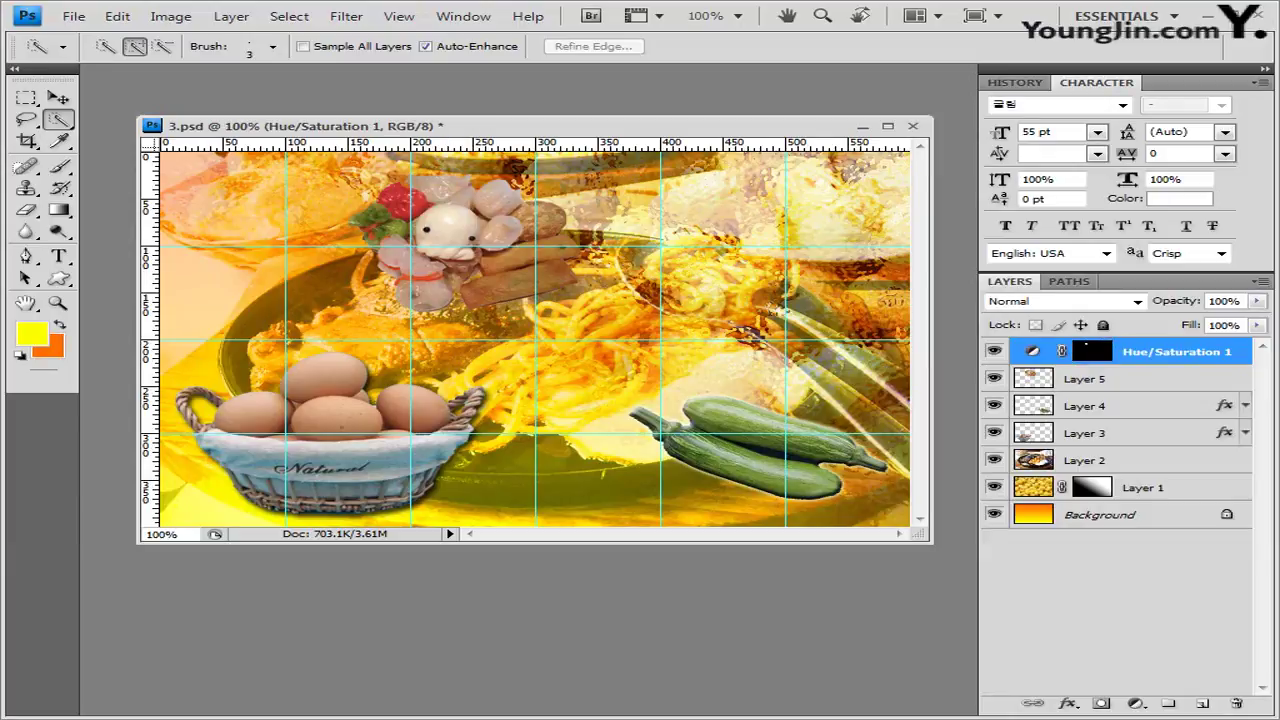
Apply Drop Shadow and Outer Glow effects to Layer 5, the dumplings, and collapse its effect list.
left_click(1150, 378)
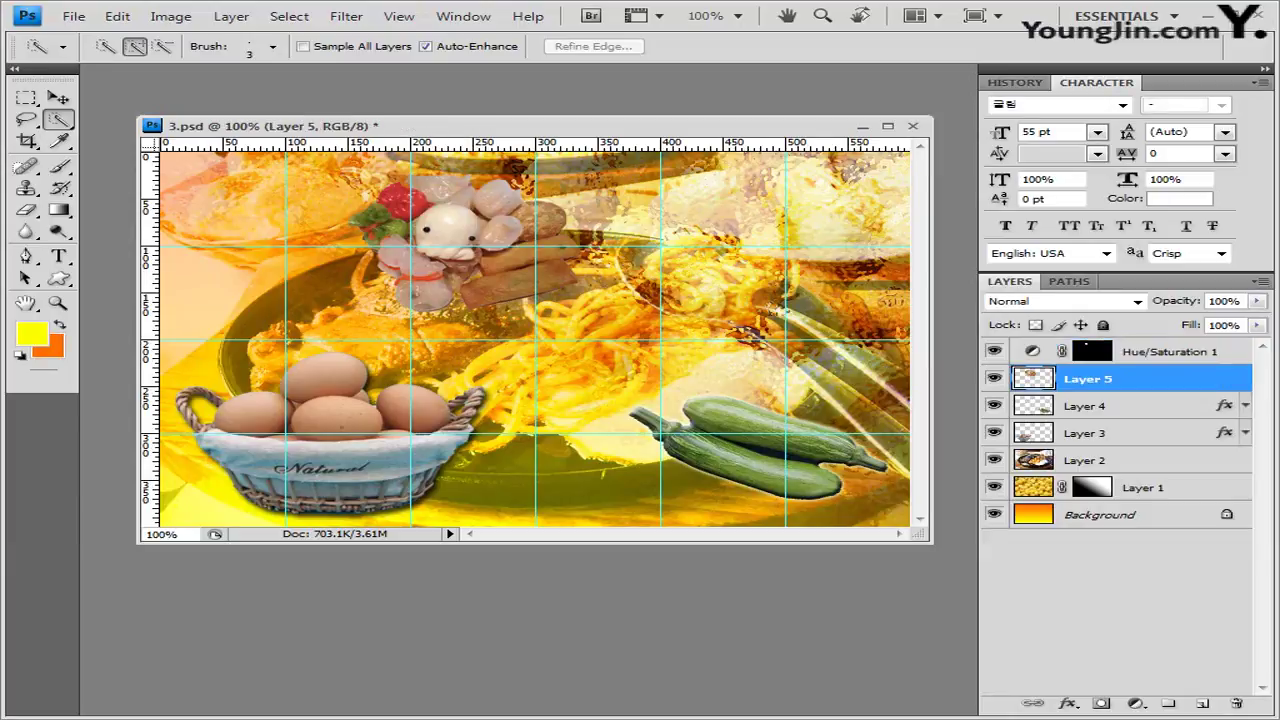
key("shift+plus")
key("shift+minus")
left_click(1068, 703)
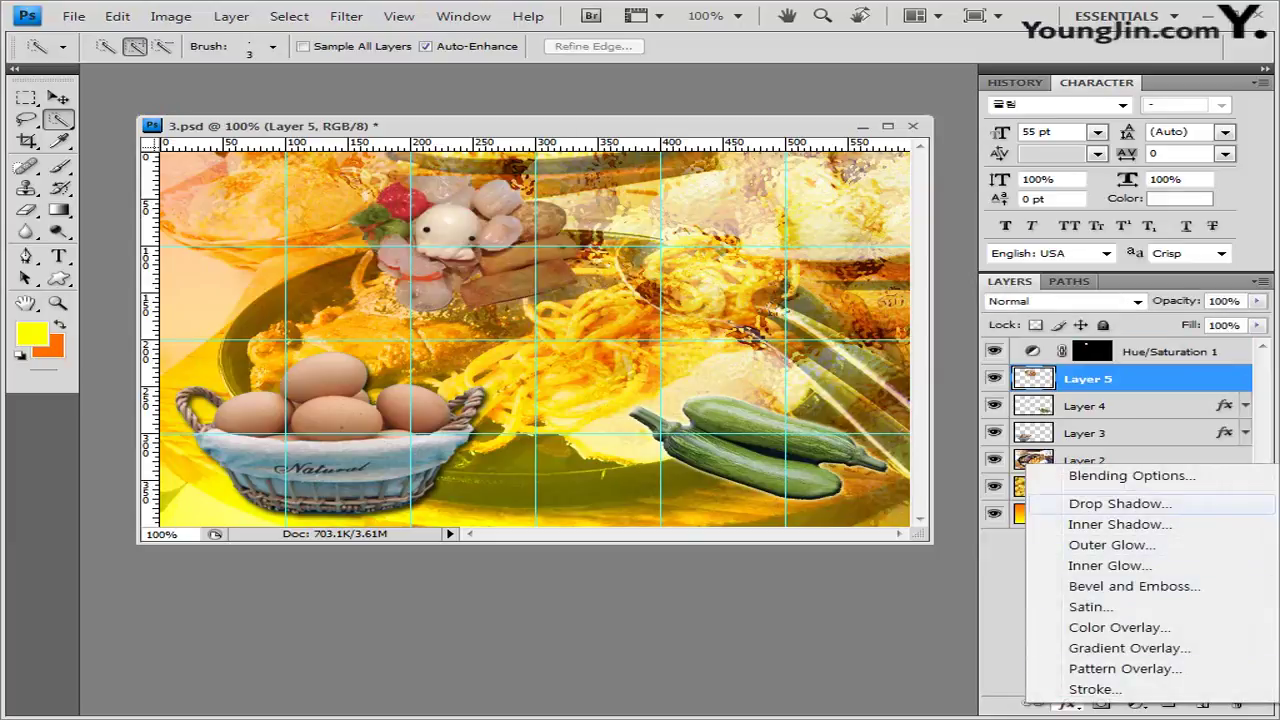
left_click(1120, 503)
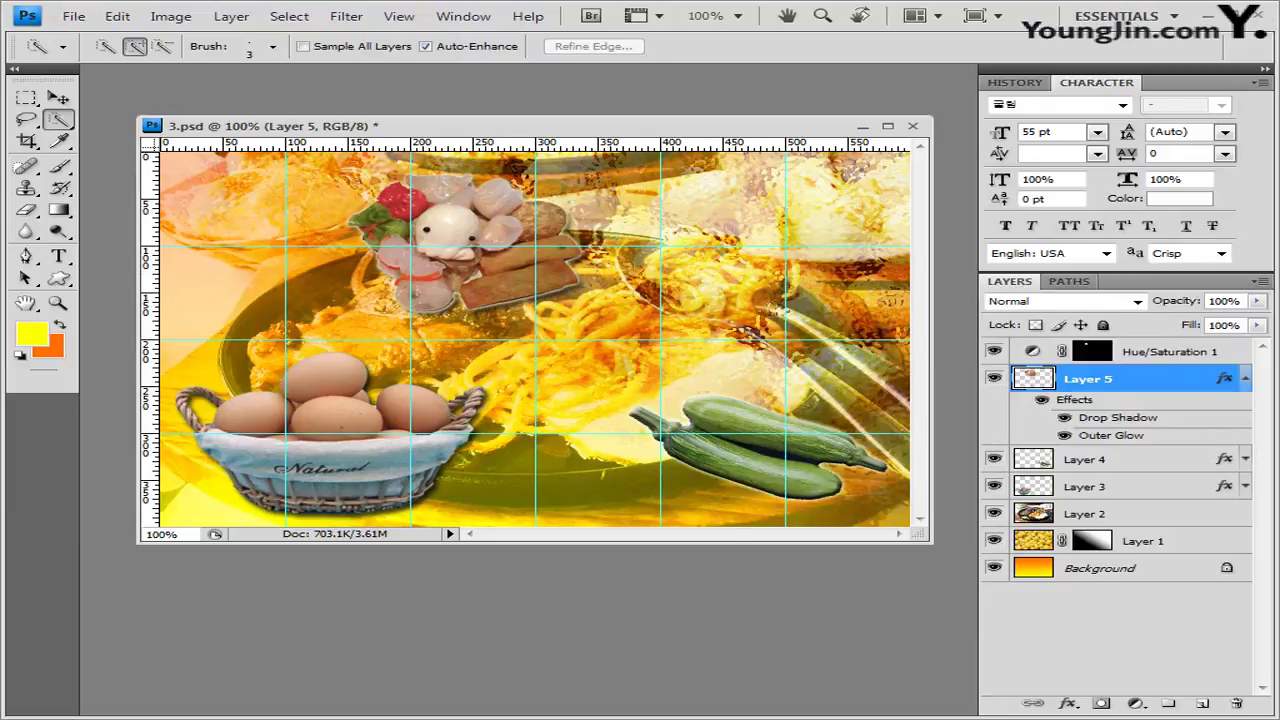
left_click(1245, 378)
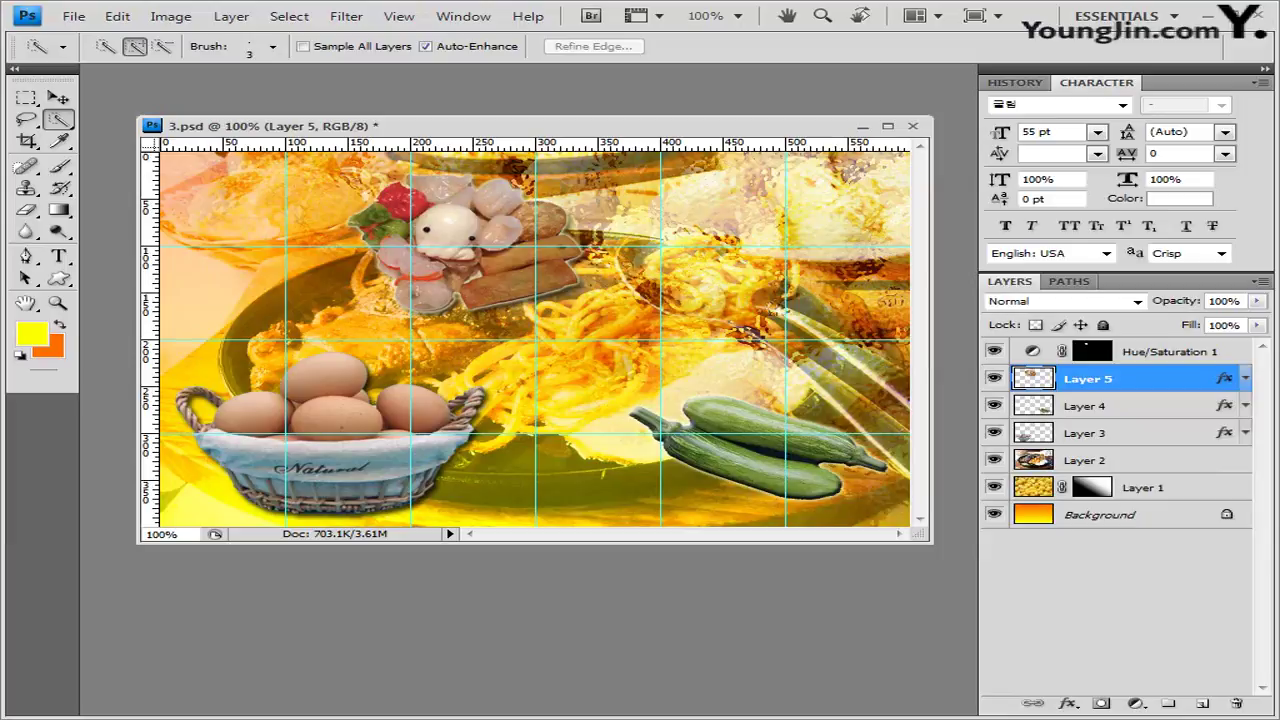
Load the Banners and Awards custom shapes and draw a yellow award rosette with two ribbon tails above the zucchinis.
left_click(60, 279)
key("Escape")
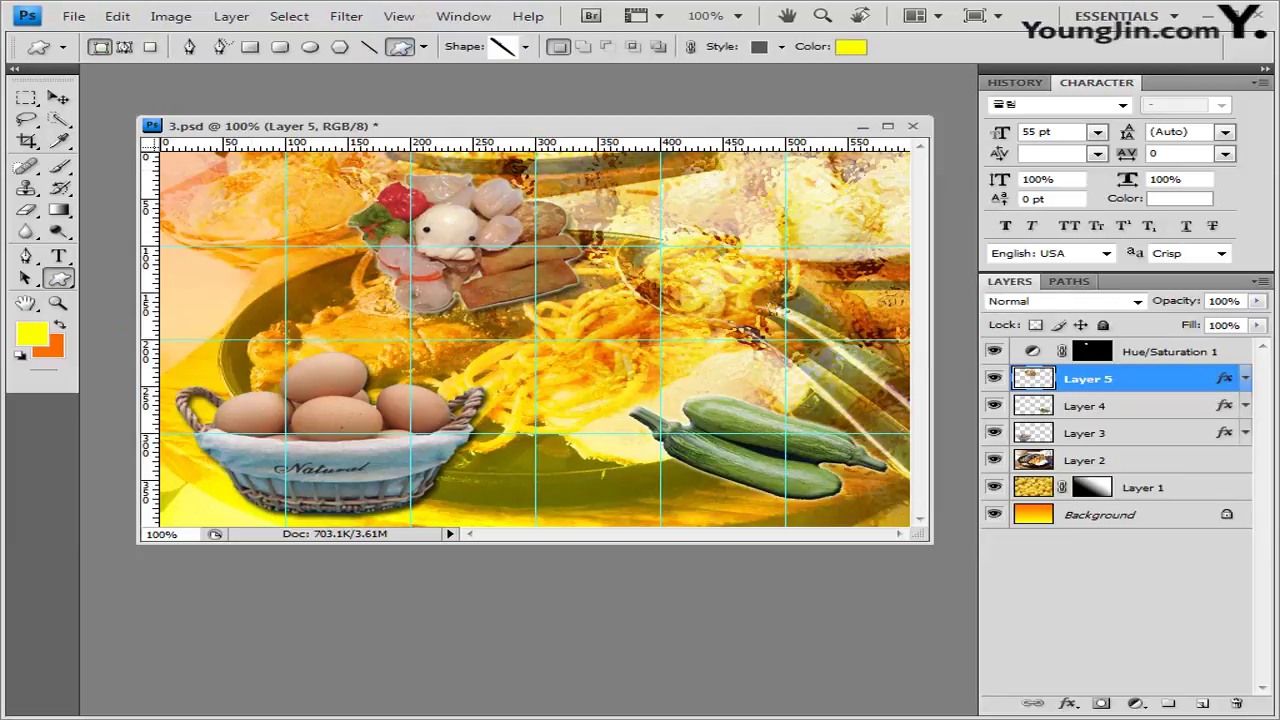
left_click(526, 47)
left_click(646, 78)
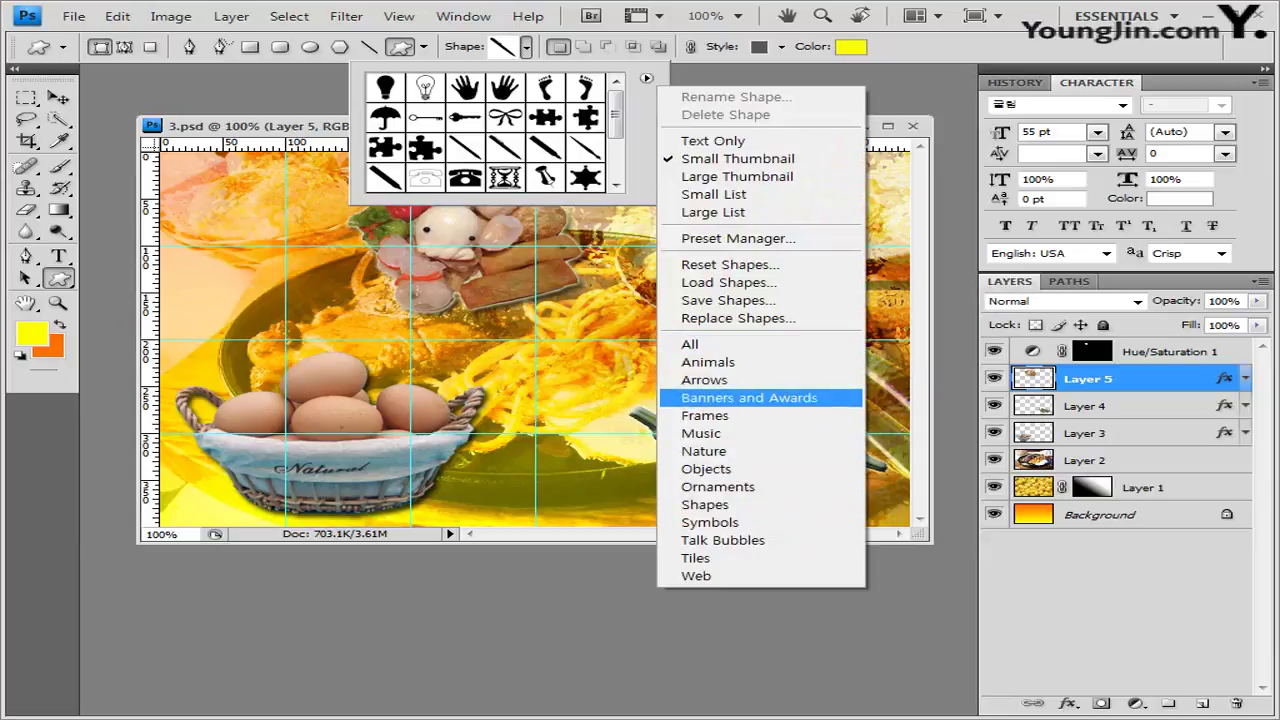
left_click(749, 397)
left_click(526, 297)
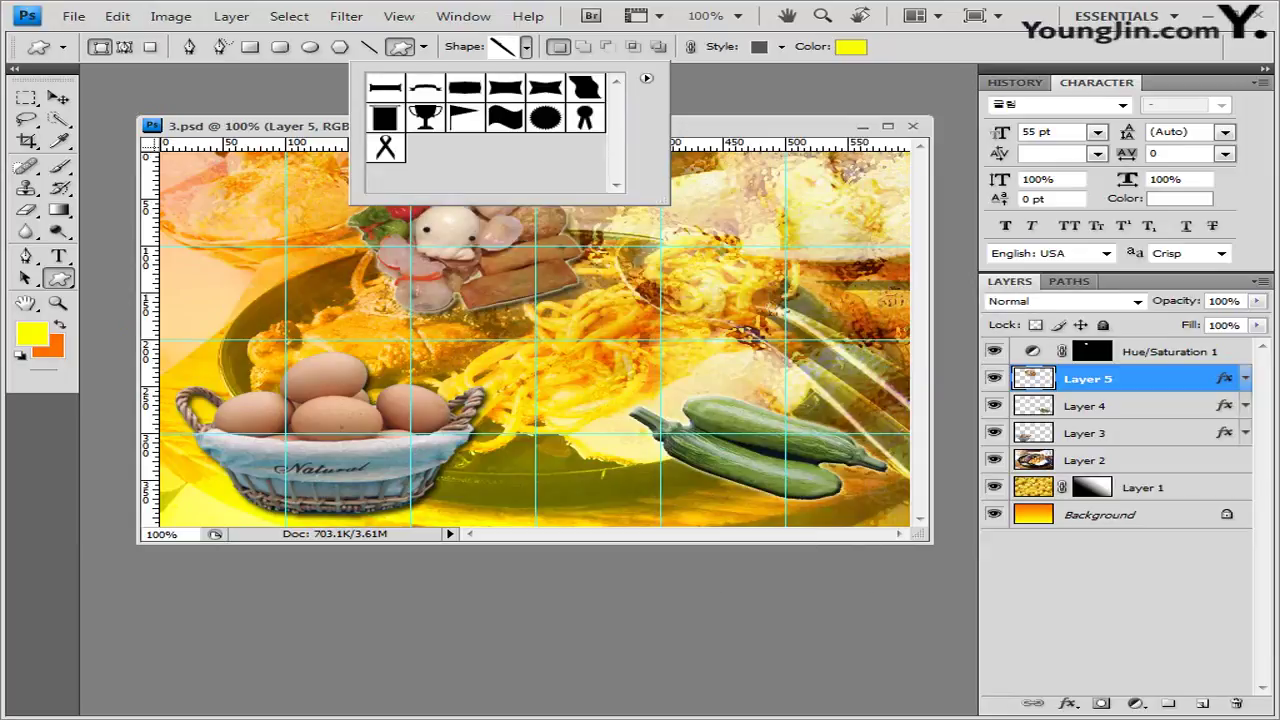
left_click(585, 117)
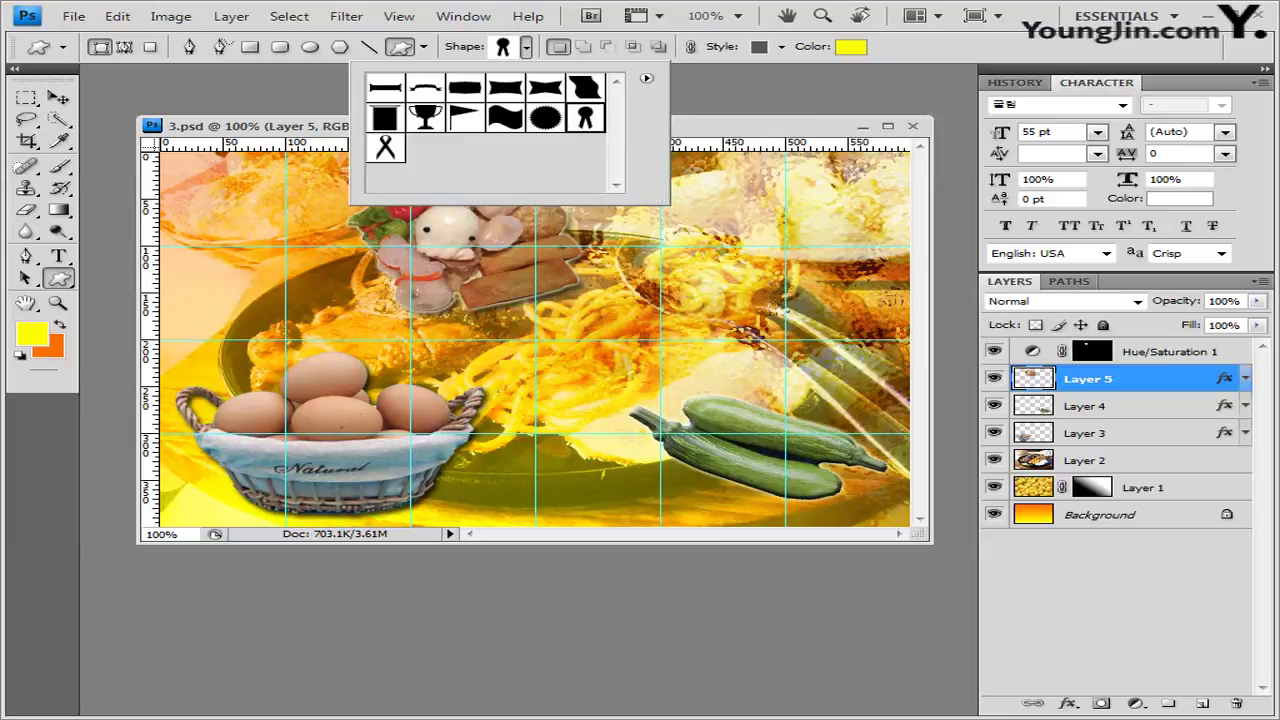
key("Return")
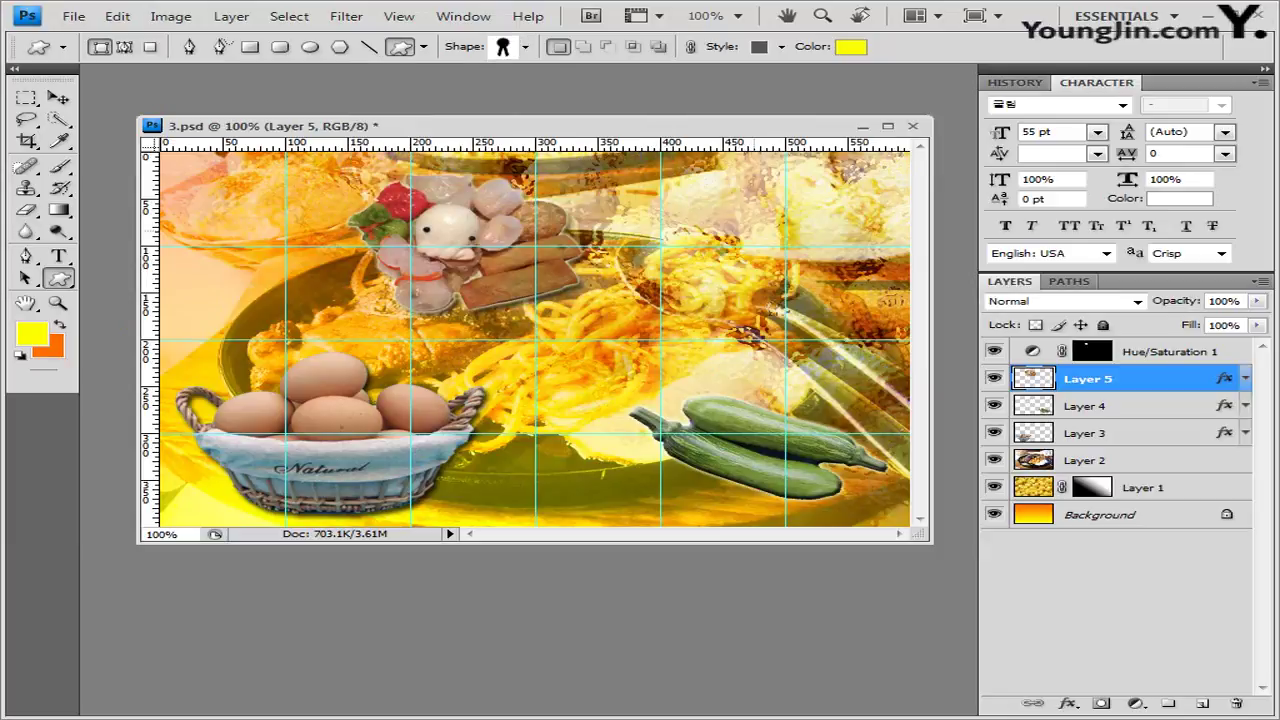
left_click_drag(750, 206, 858, 400)
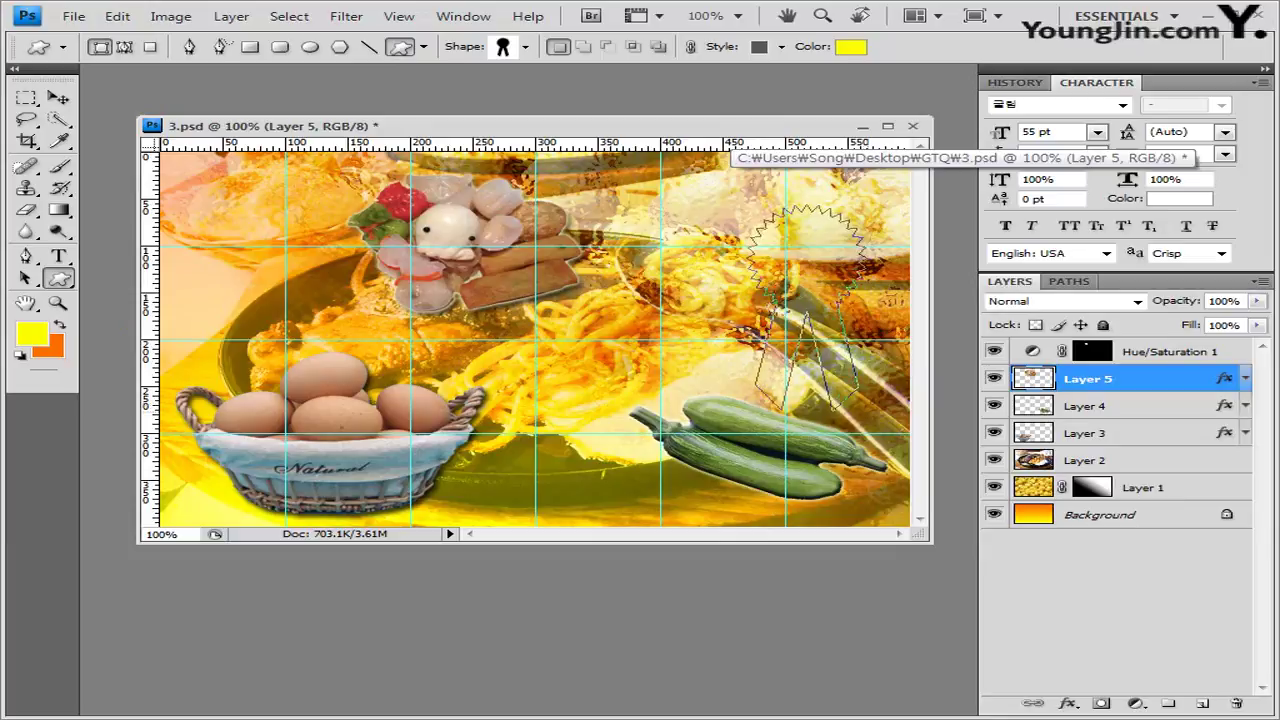
left_click_drag(858, 400, 858, 400)
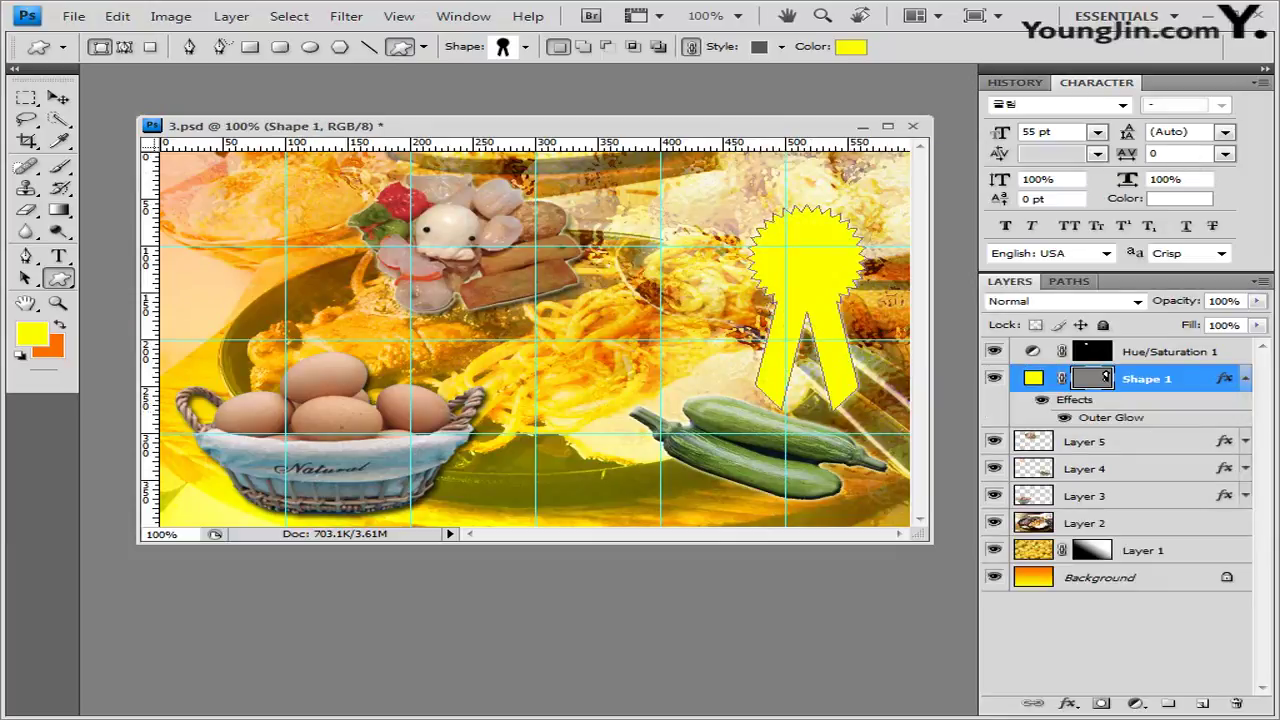
Remove the preset layer style from the award rosette and change its fill color to #00aec8.
left_click(782, 46)
left_click(641, 88)
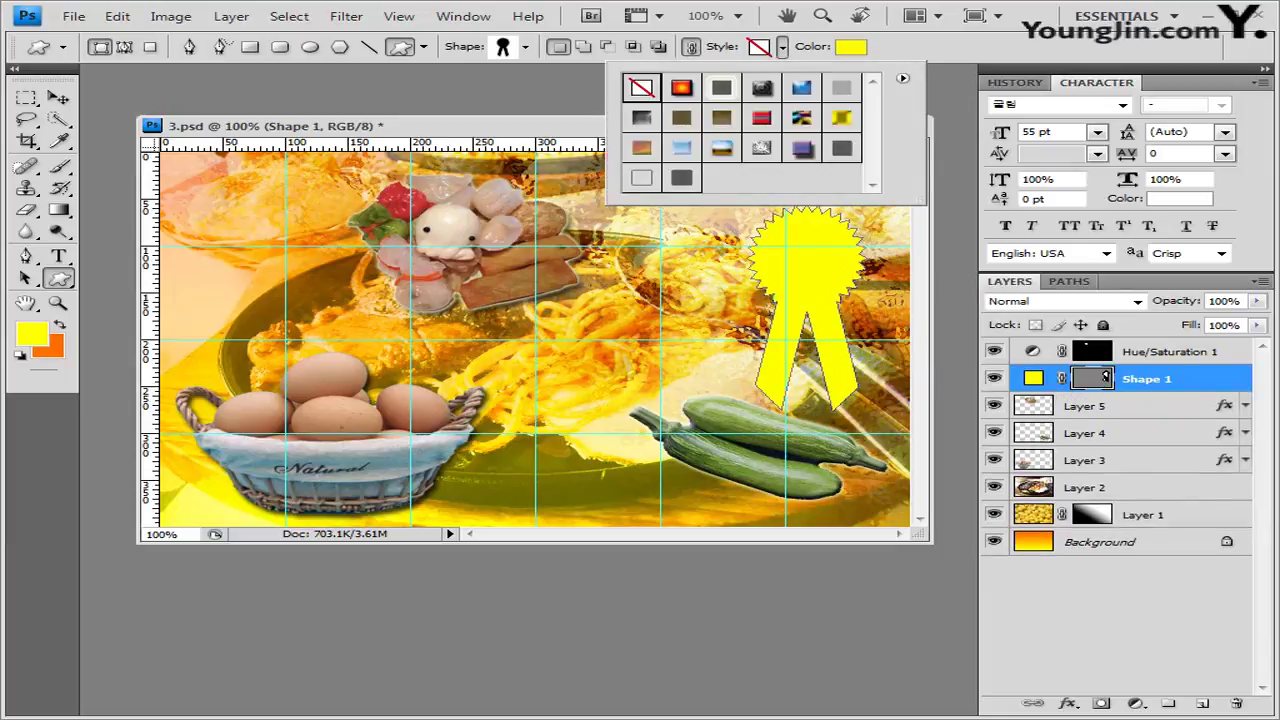
key("Return")
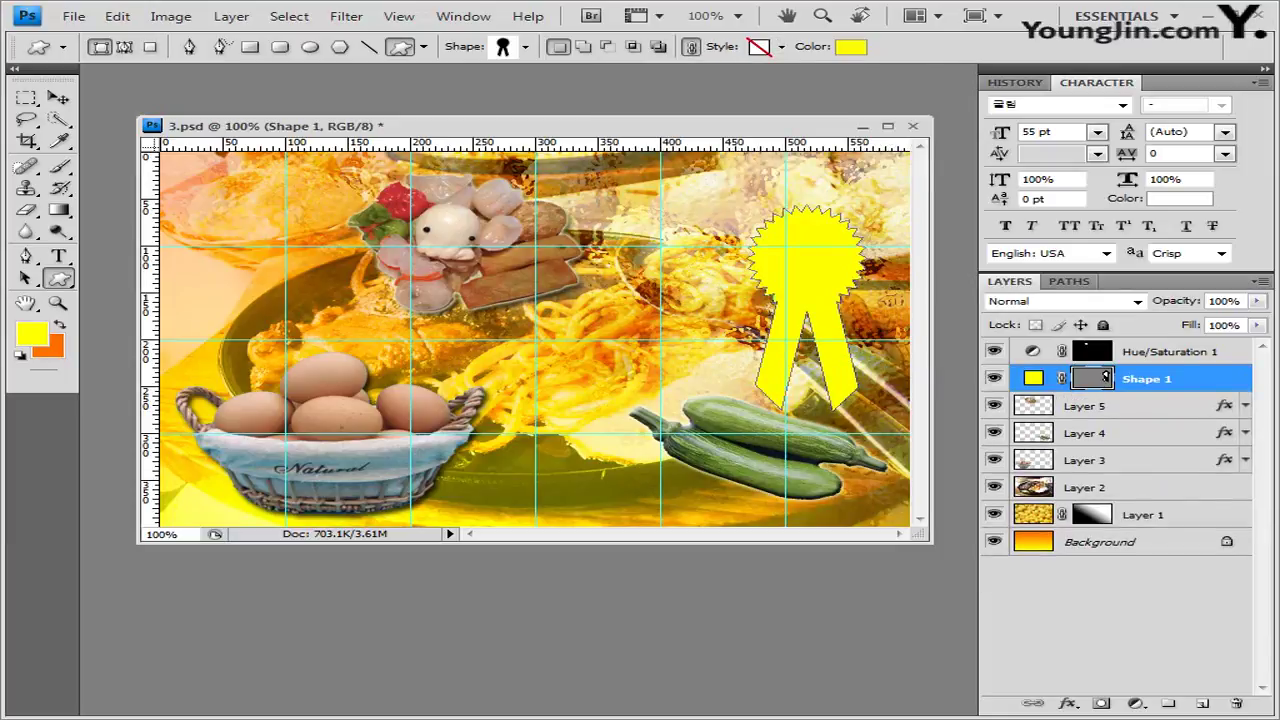
left_click(851, 46)
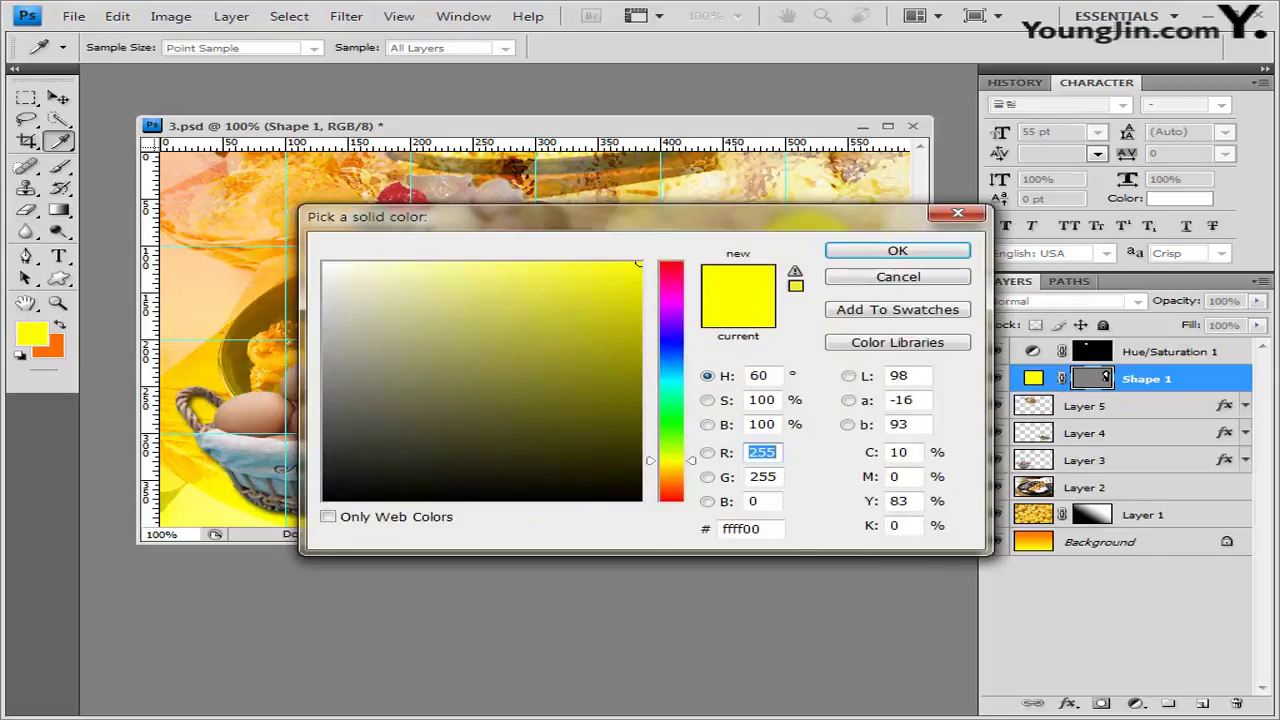
left_click(741, 528)
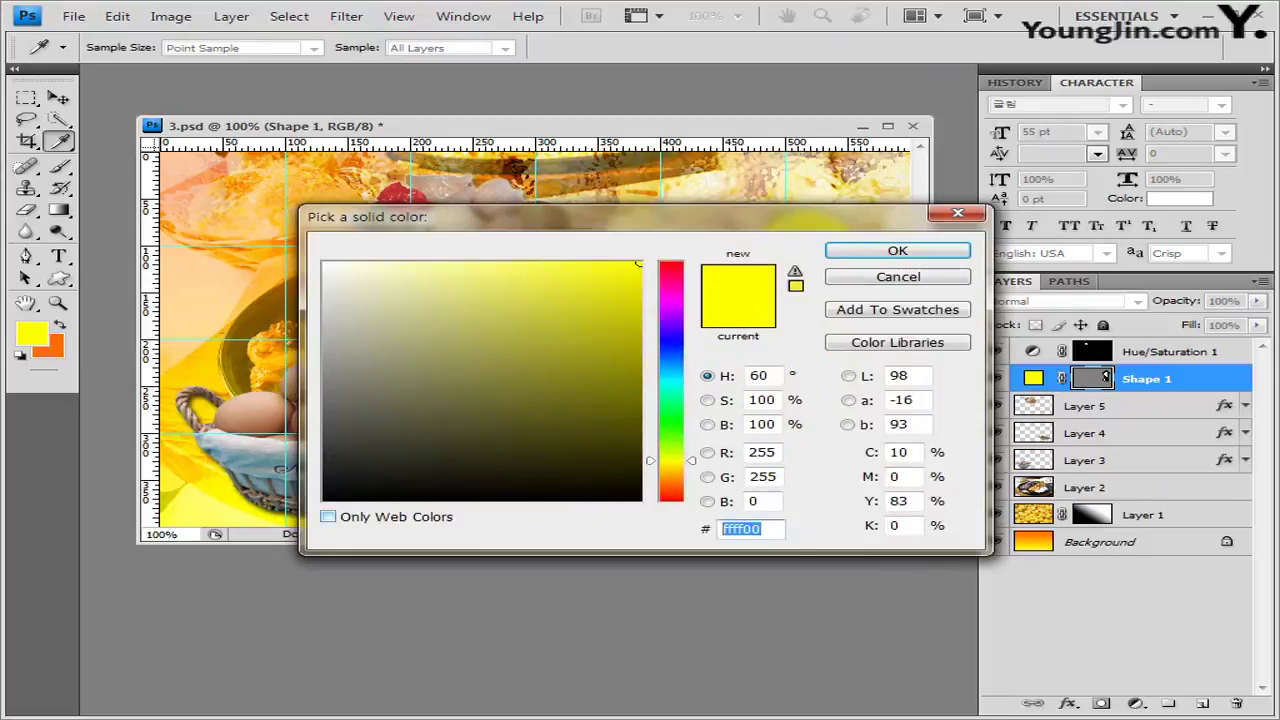
type("00aec")
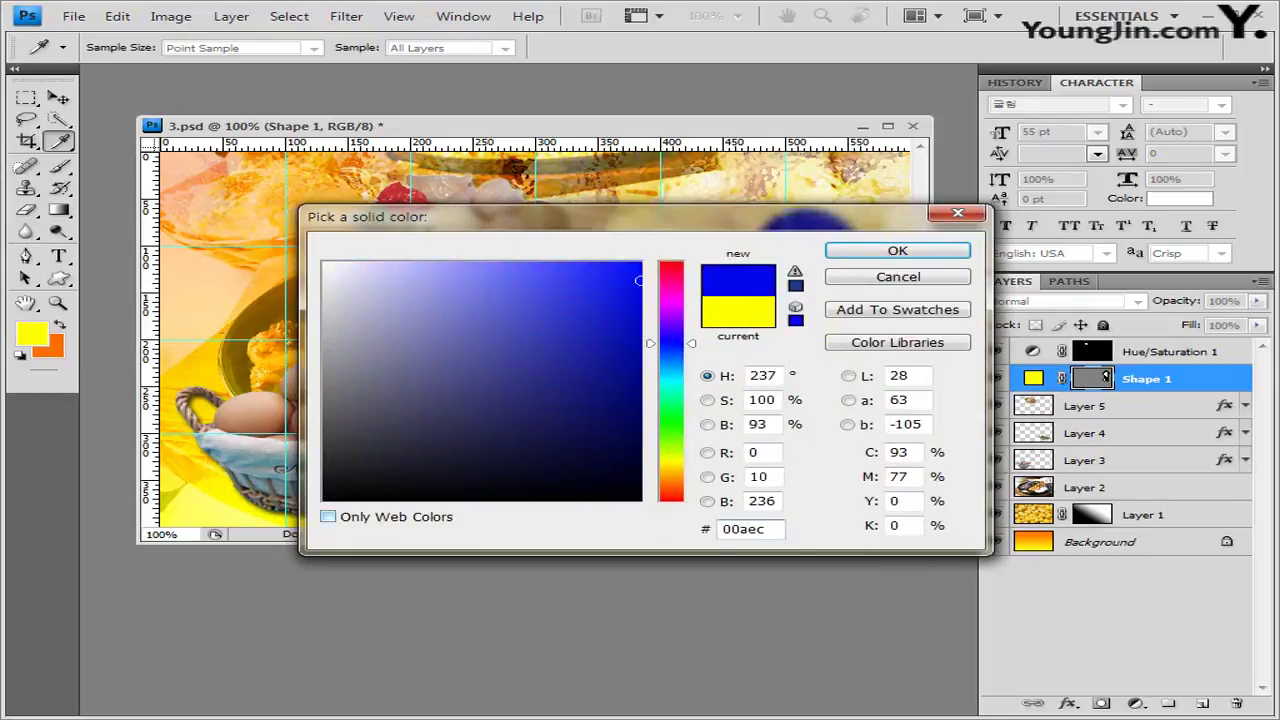
type("8")
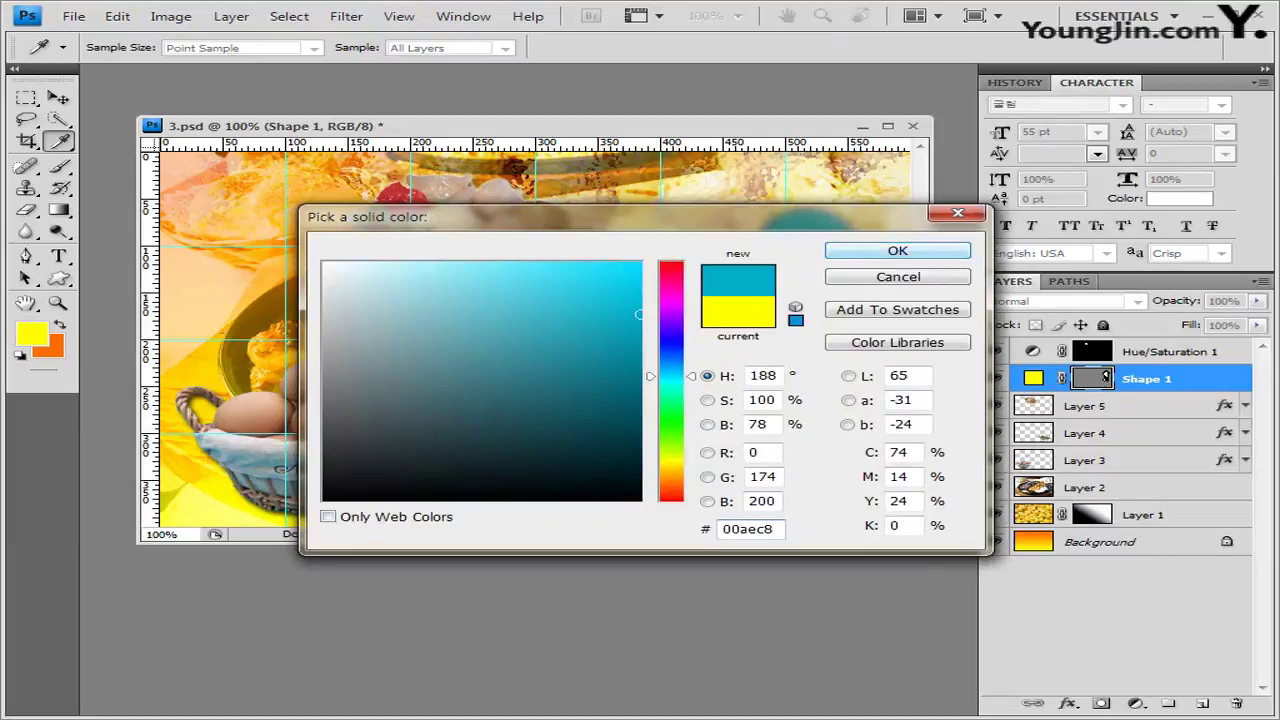
key("Return")
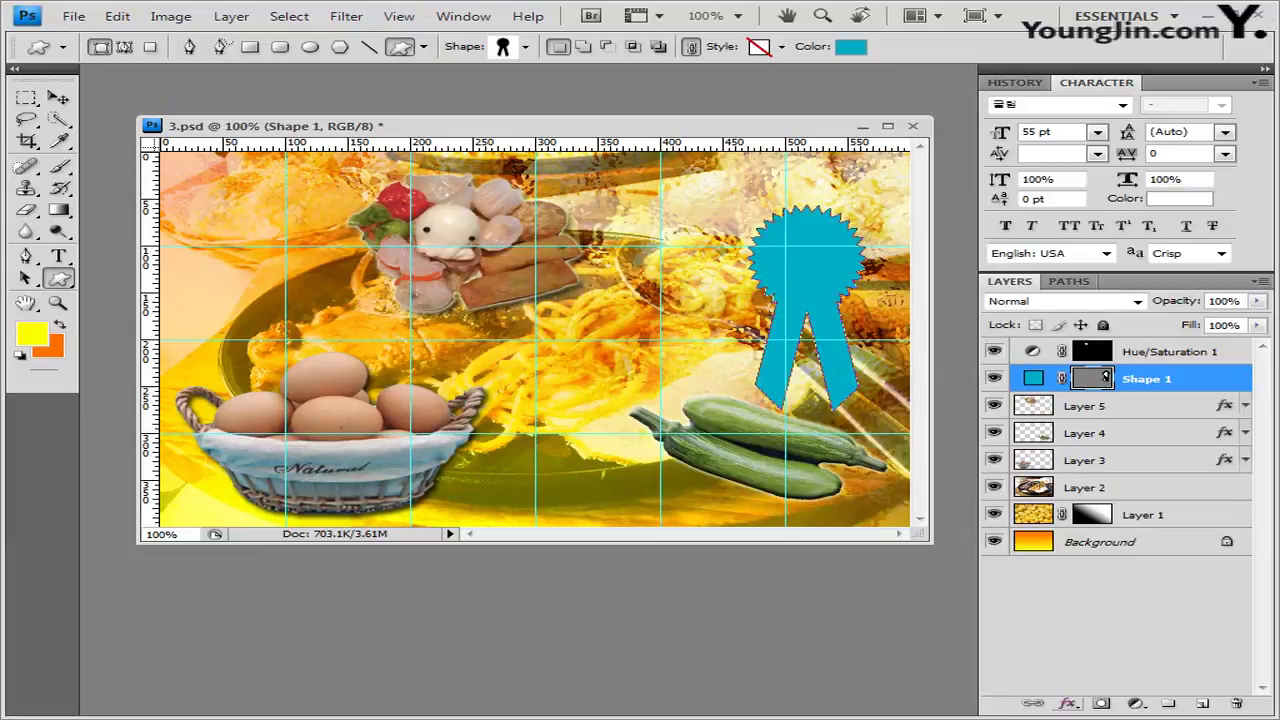
Apply Drop Shadow and Bevel and Emboss effects to the rosette's Shape 1 layer and collapse its effect list.
left_click(1071, 703)
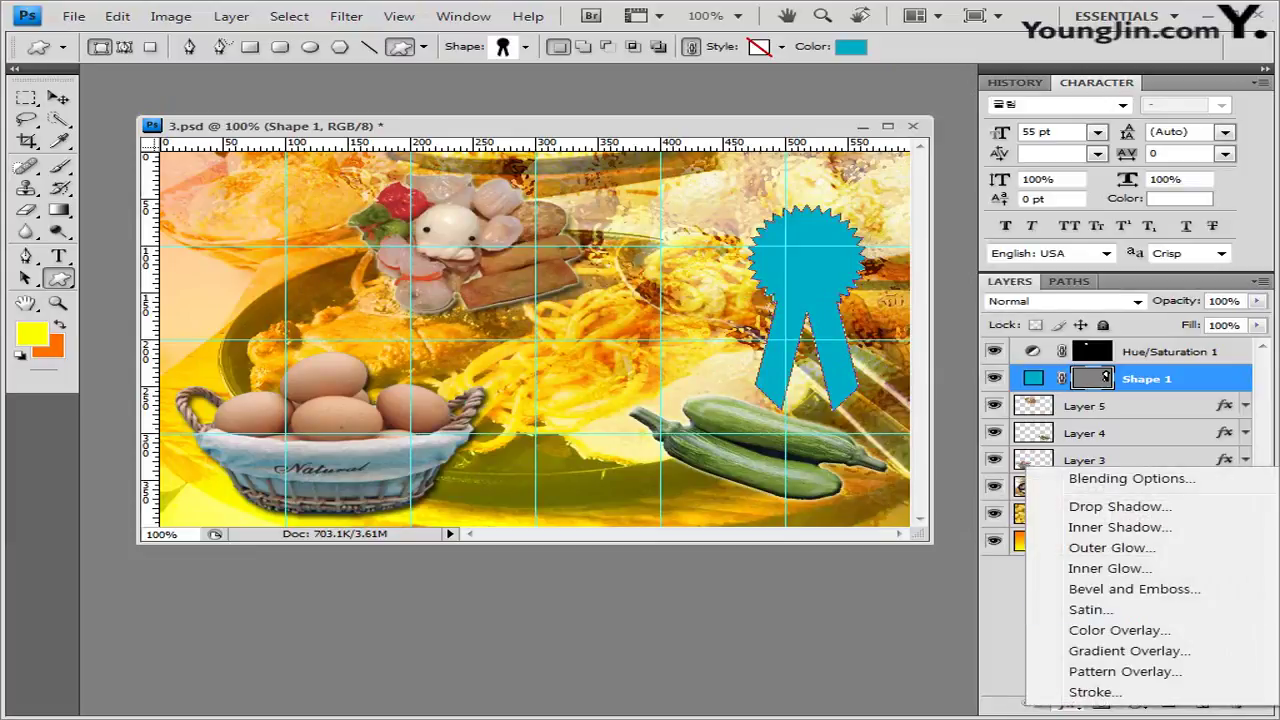
left_click(1120, 506)
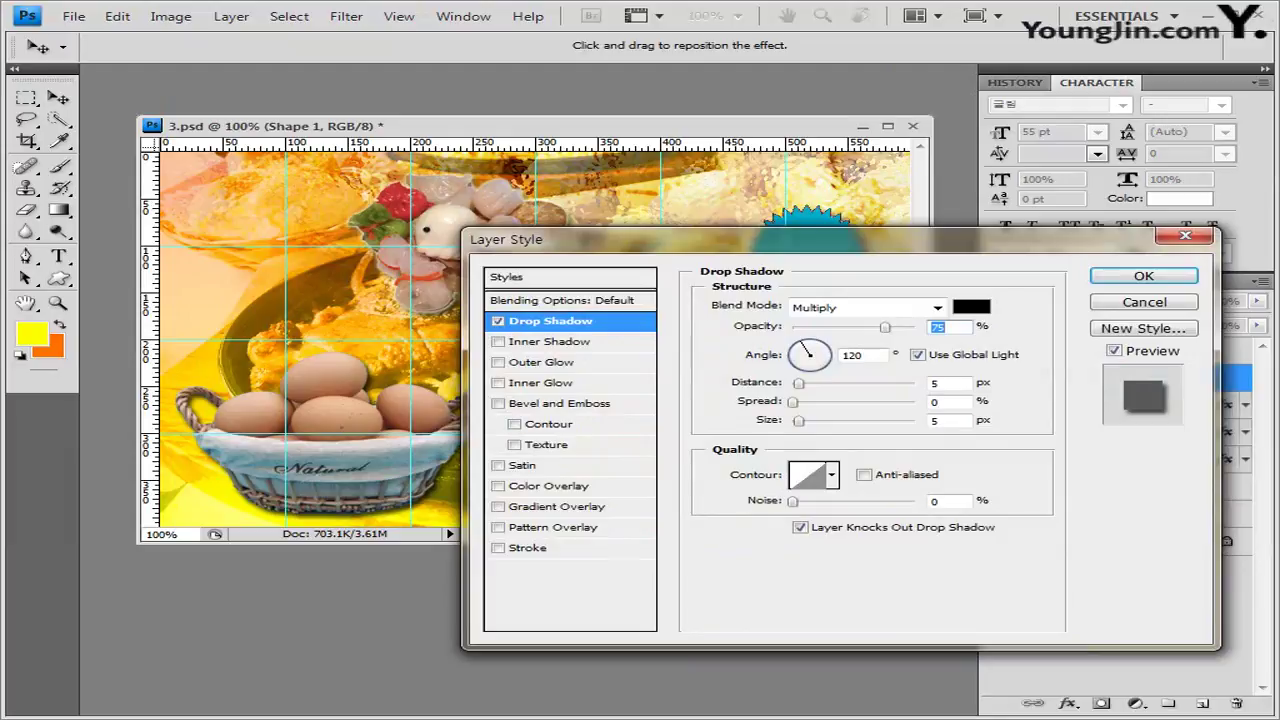
left_click(497, 403)
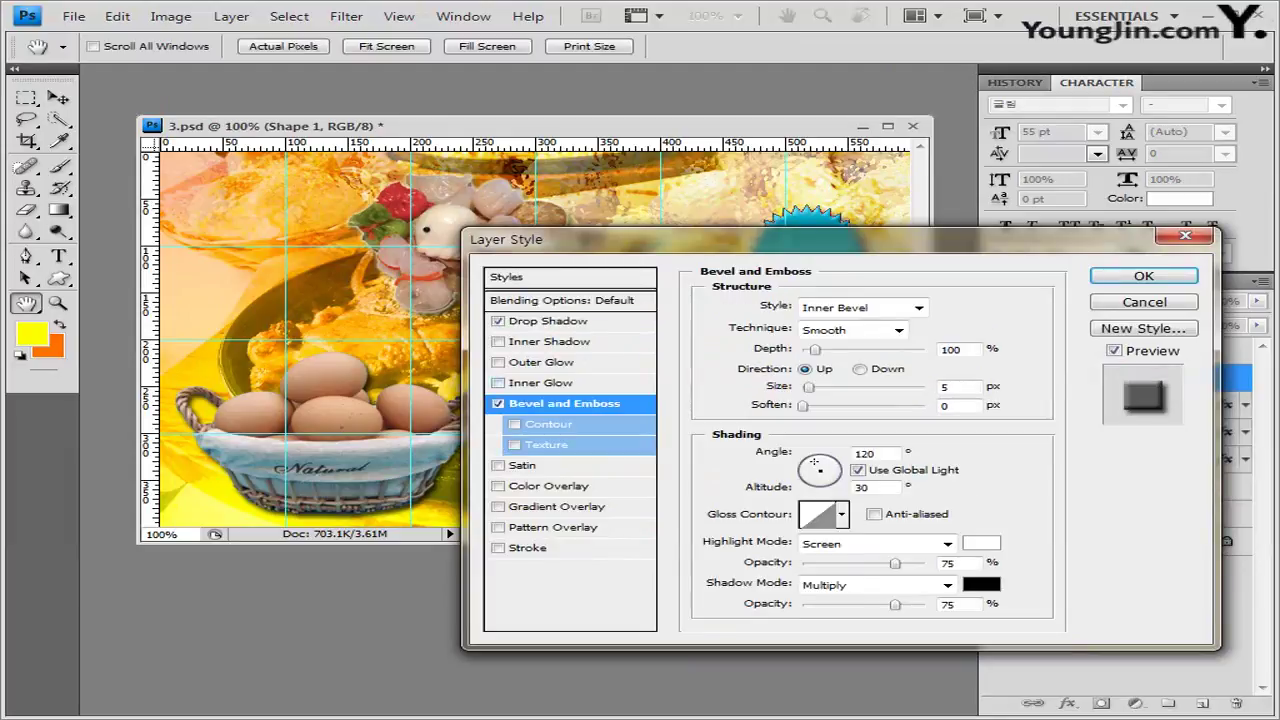
left_click_drag(700, 239, 497, 166)
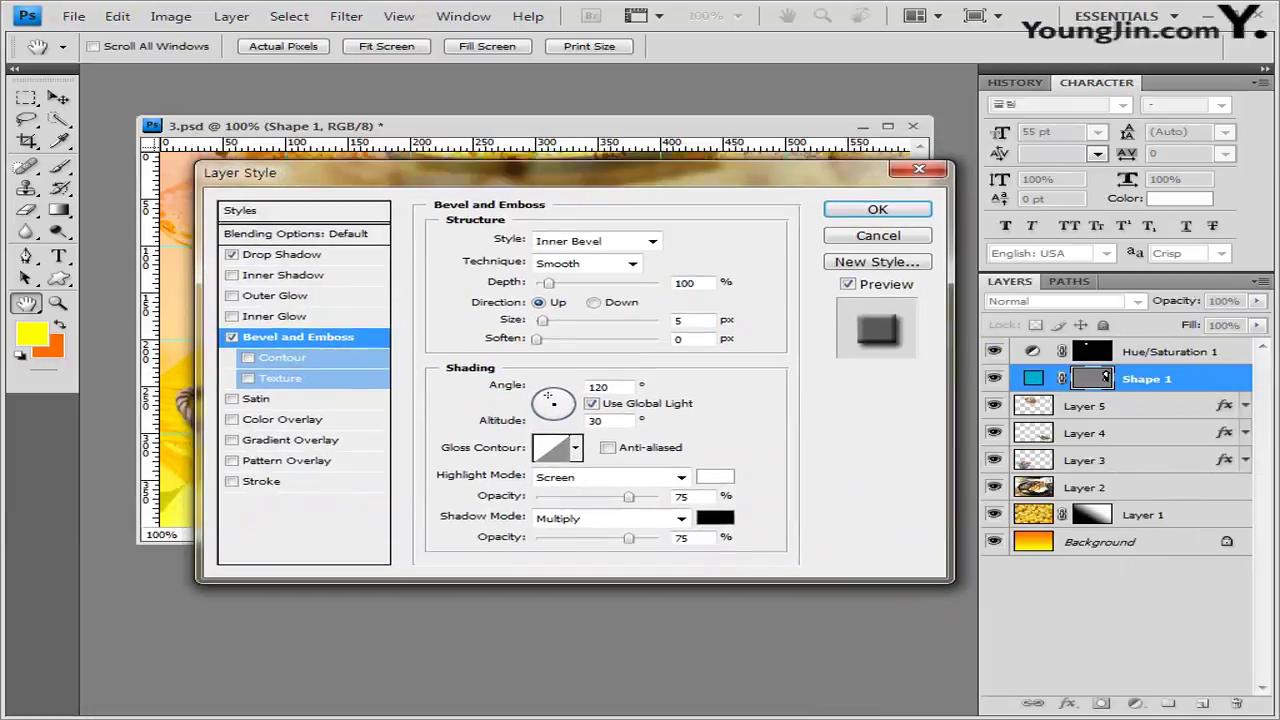
left_click(878, 208)
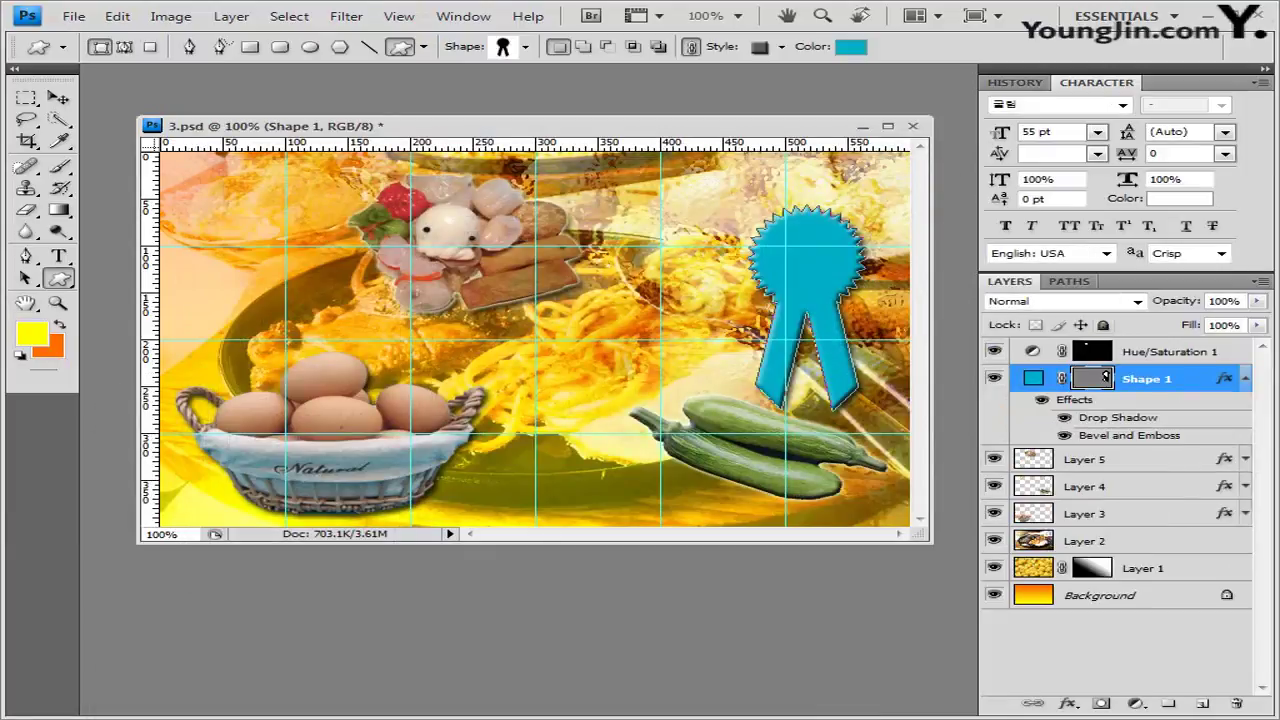
left_click(1245, 378)
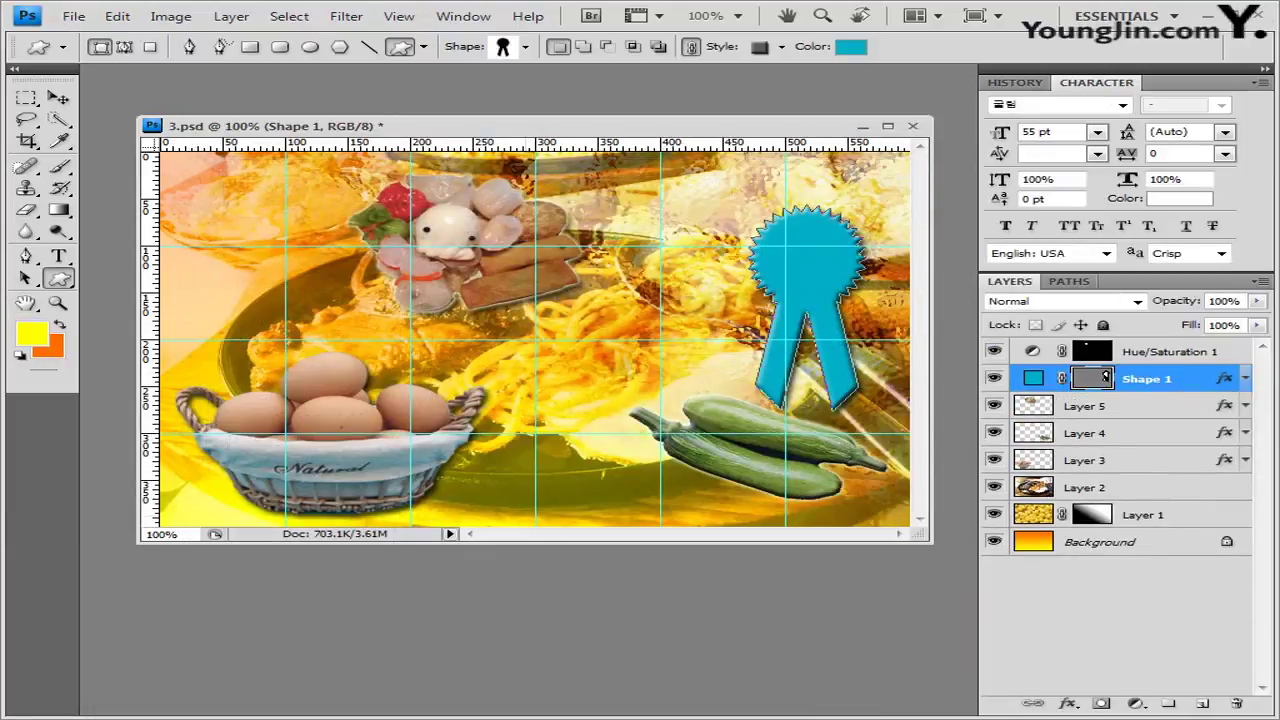
Enlarge the award rosette with Free Transform, extending it up and to the left above the zucchinis.
key("ctrl+t")
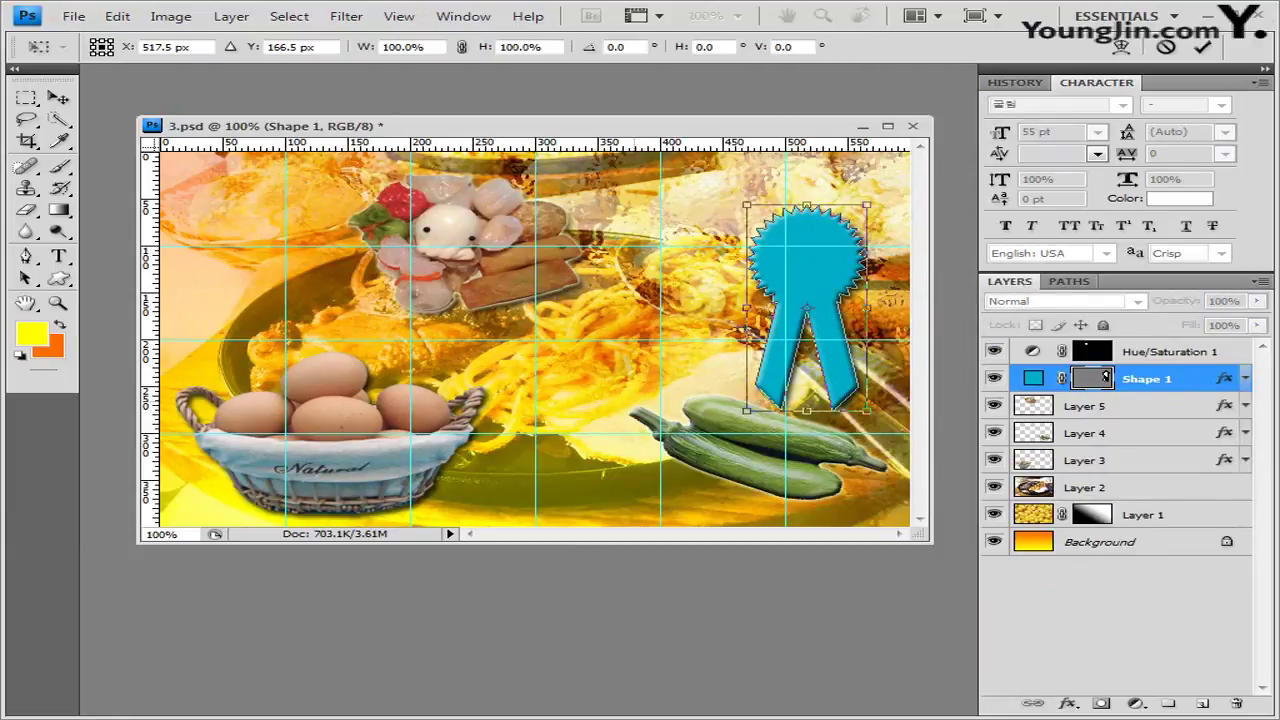
left_click_drag(746, 205, 711, 168)
key("Return")
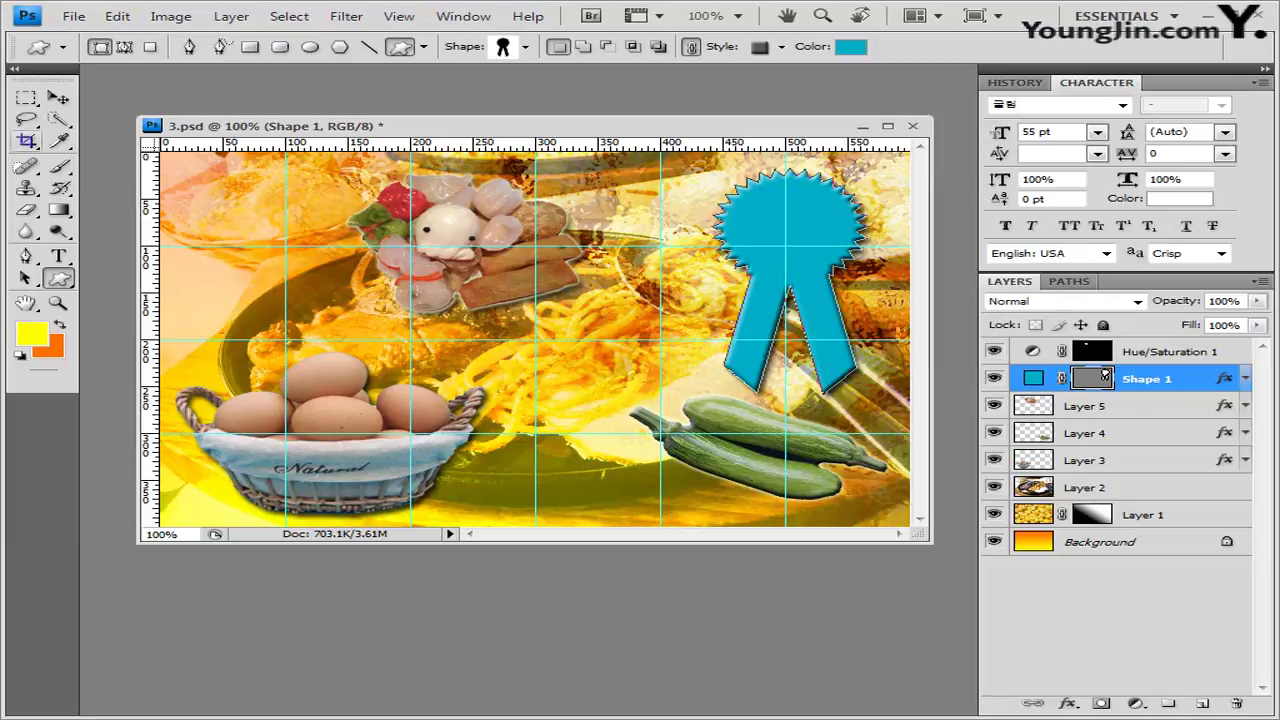
Start a horizontal text to the left of the dumplings and set its font to Arial Regular, 24 pt.
left_click(58, 256)
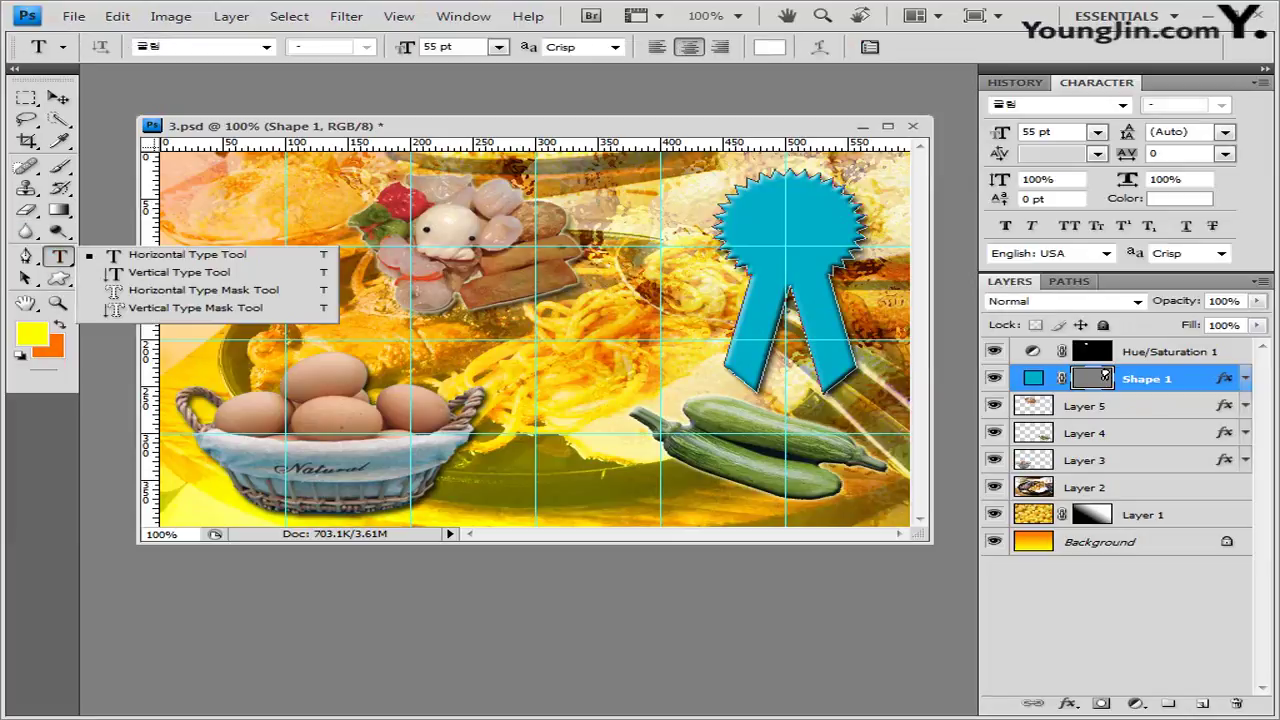
key("Escape")
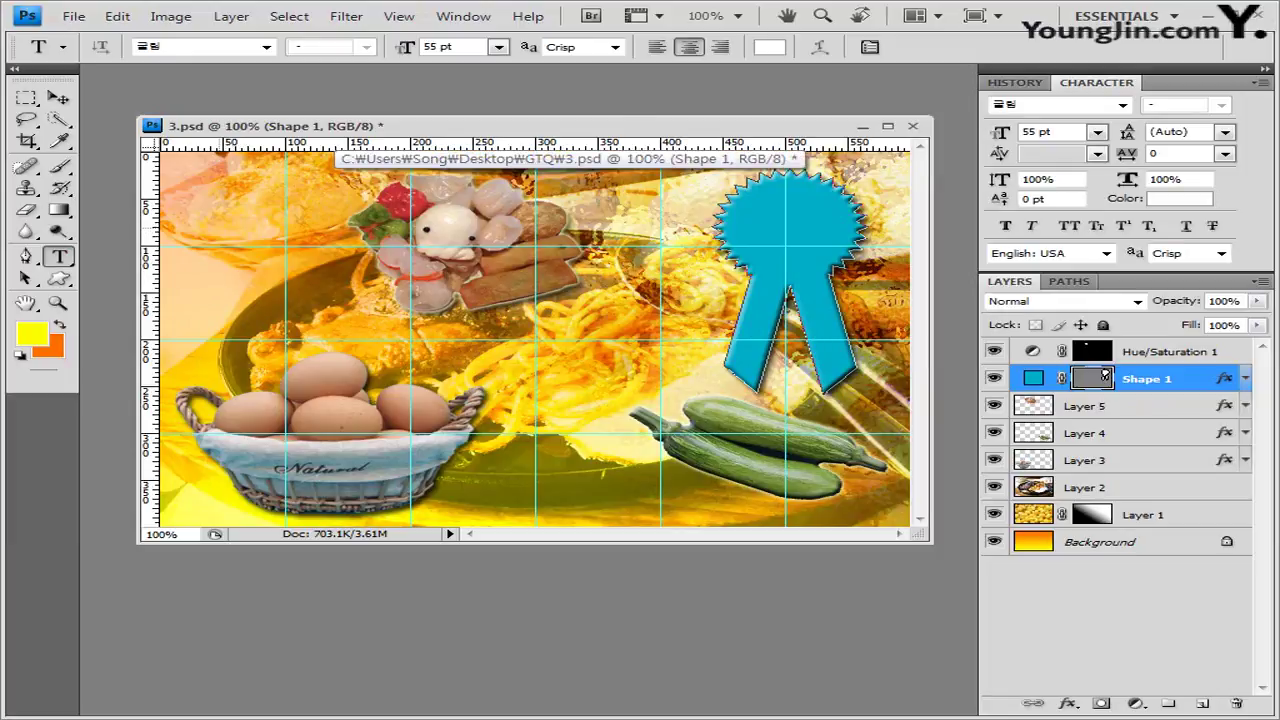
left_click(221, 229)
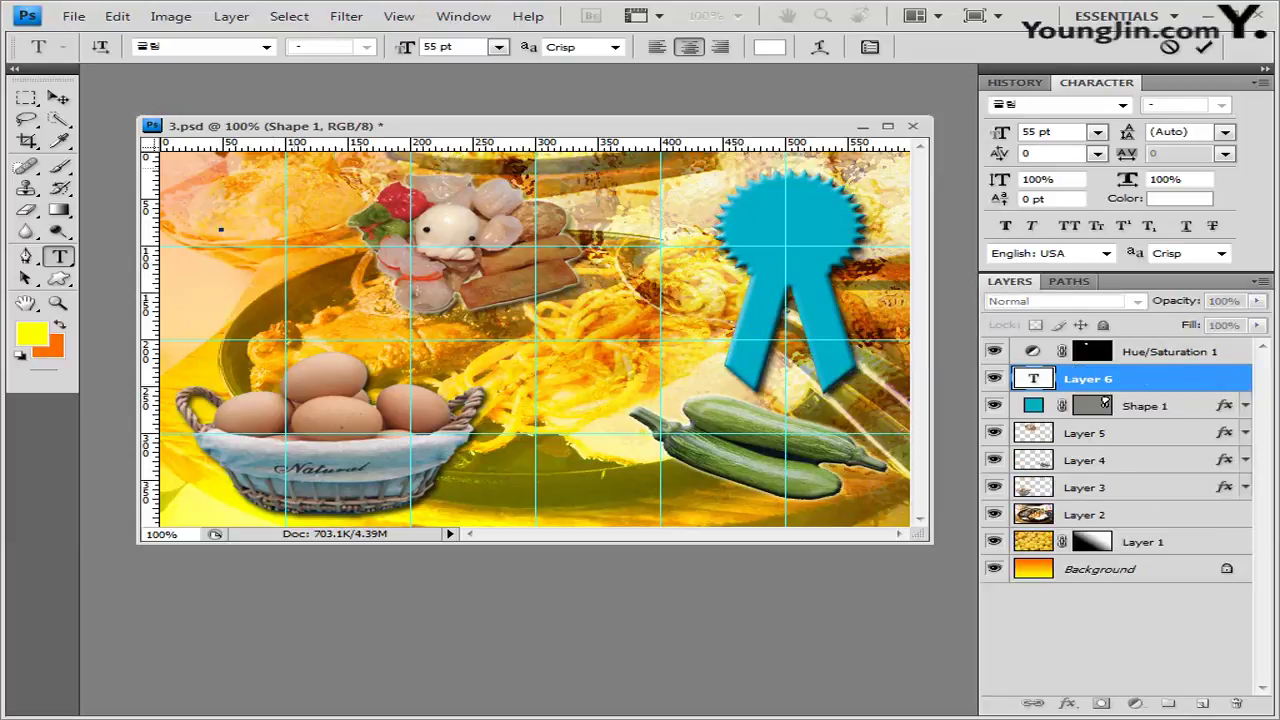
left_click(266, 47)
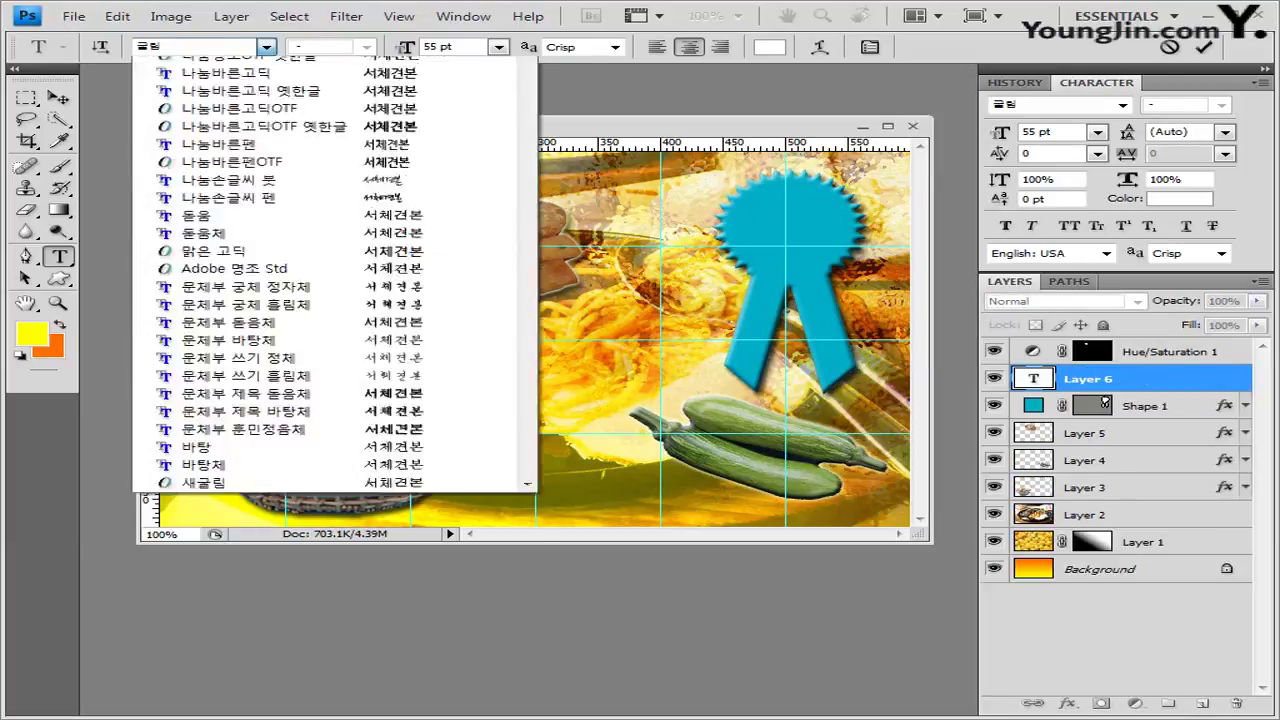
scroll(330, 400, "down", 10)
scroll(330, 400, "down", 8)
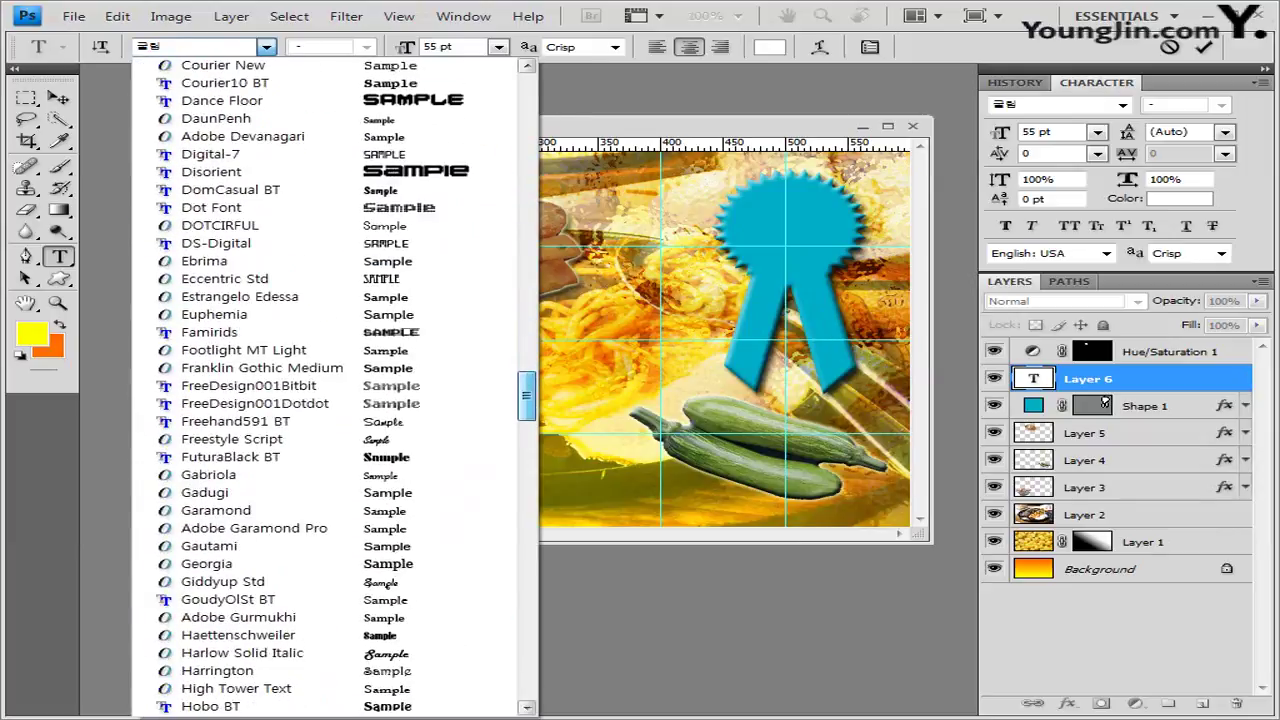
scroll(1104, 402, "down", 4)
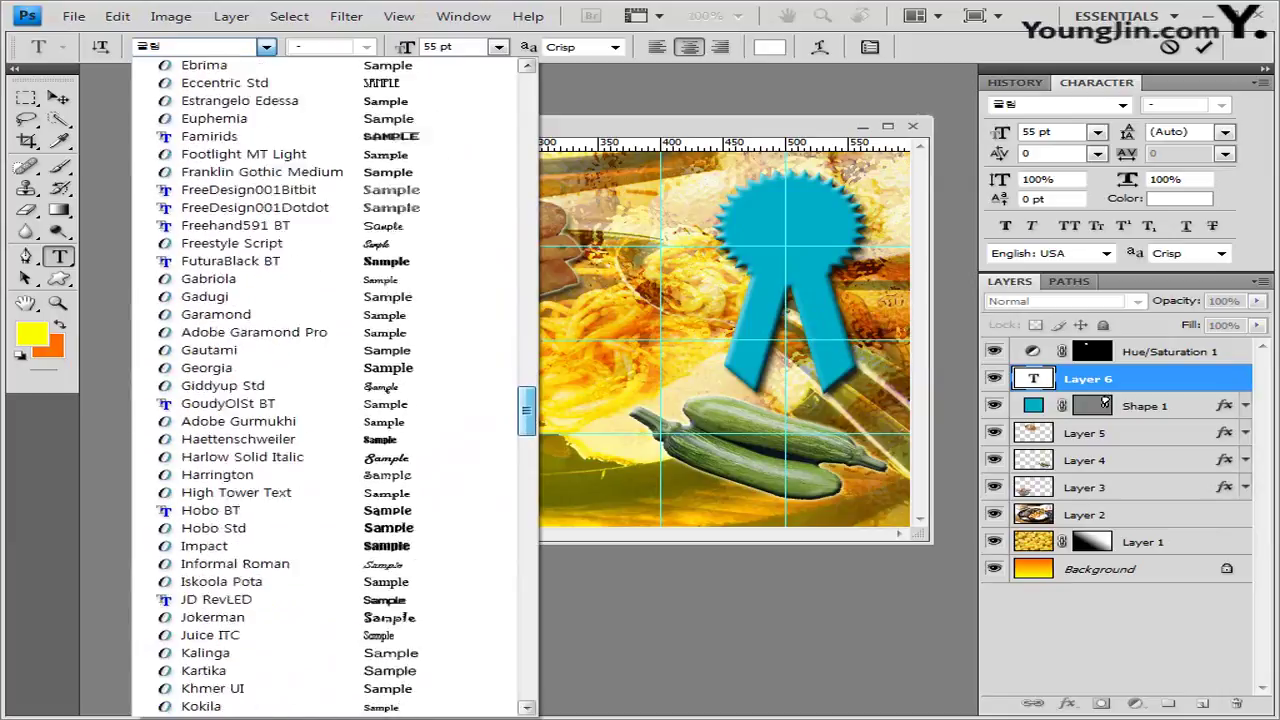
scroll(1104, 402, "up", 20)
key("Down")
key("Down")
key("Down")
key("Down")
key("Down")
key("Down")
key("Down")
key("Down")
key("Down")
key("Down")
key("Down")
key("Down")
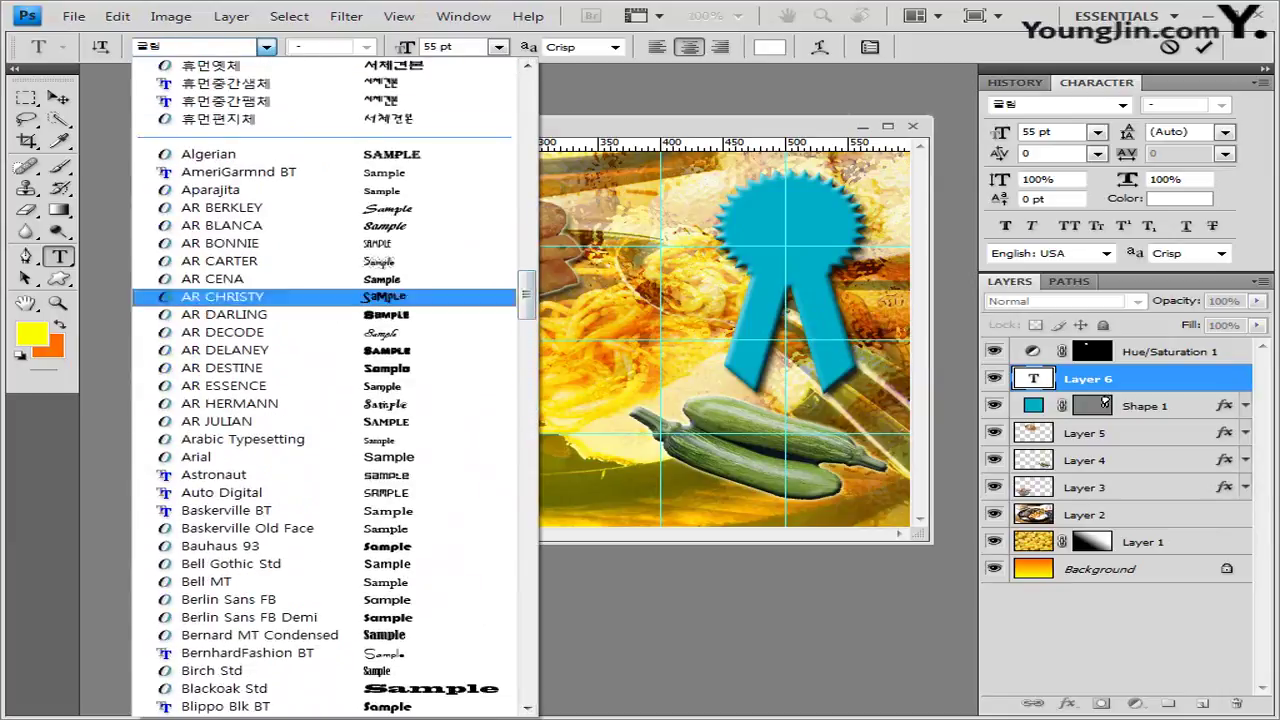
key("Return")
key("Tab")
key("Tab")
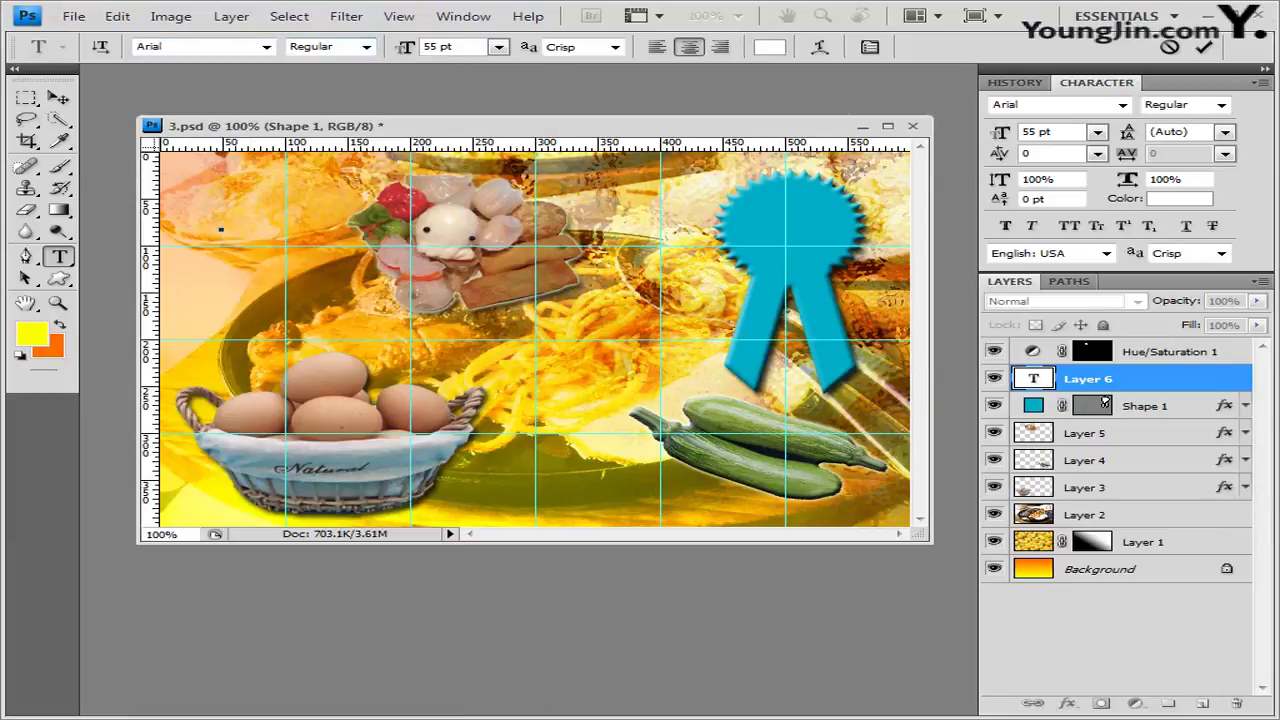
key("ctrl+a")
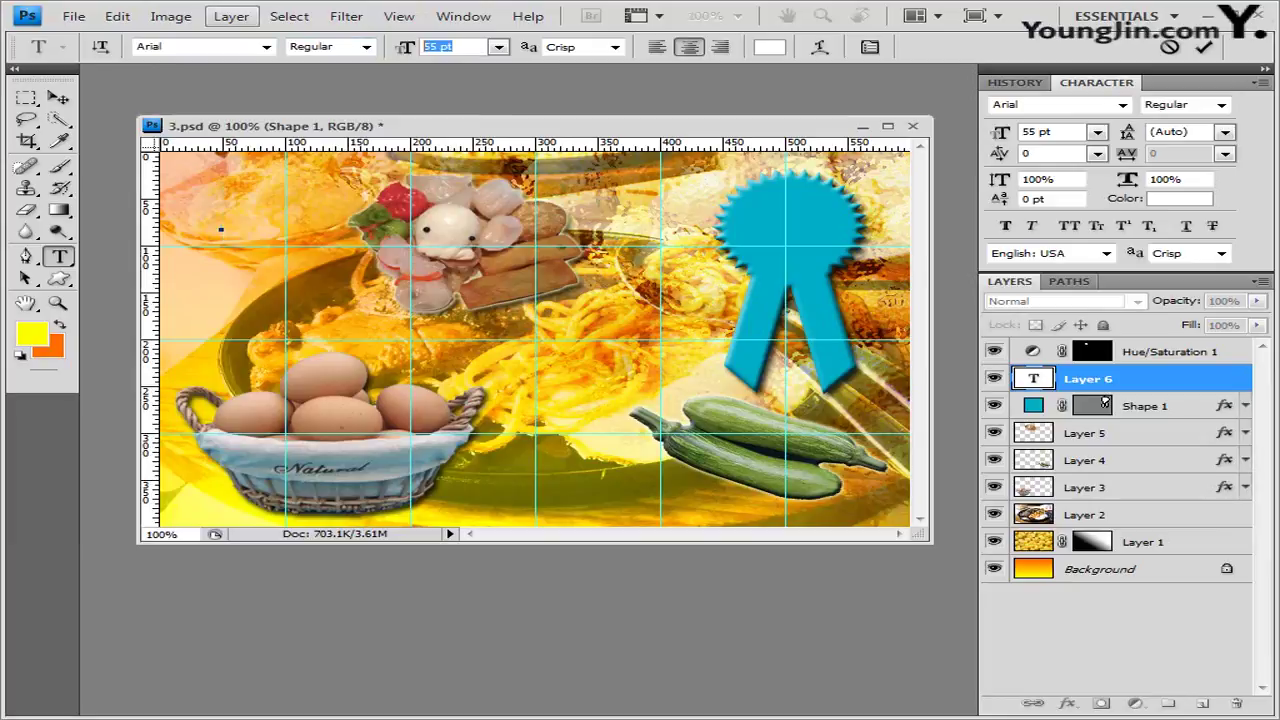
type("24")
key("Return")
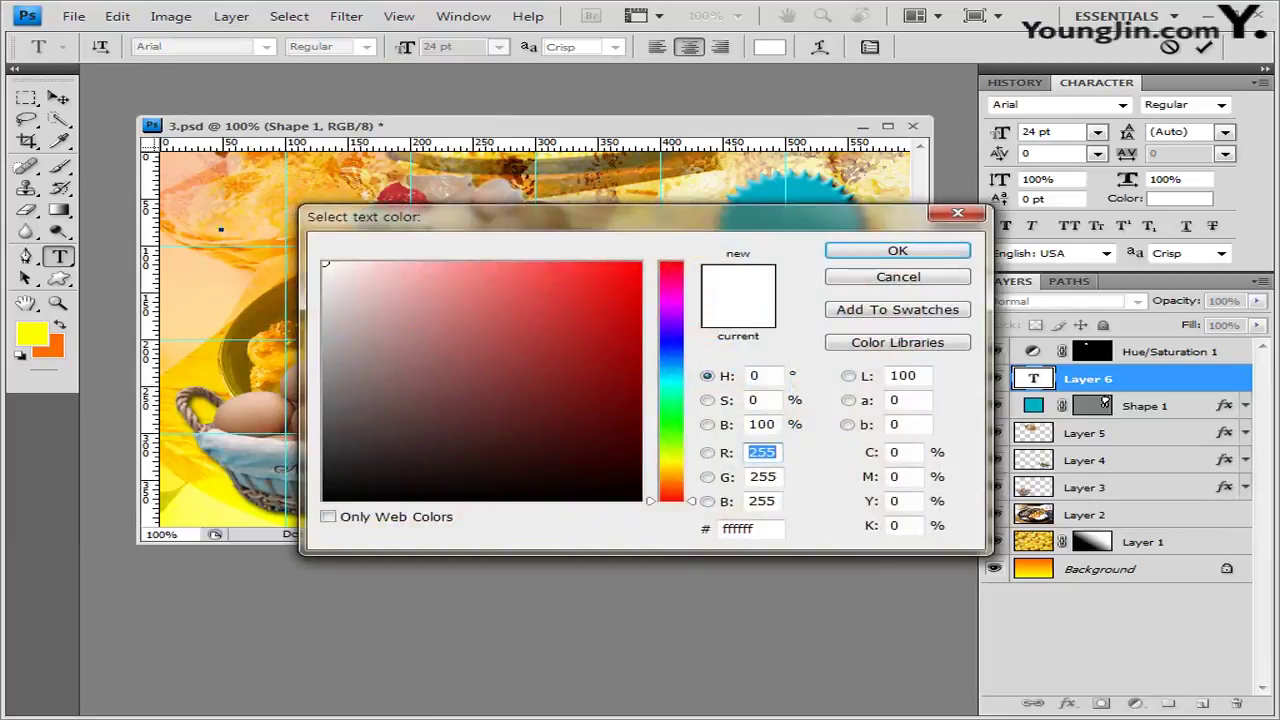
Set the text color to #fff600 and enter "Good Food" on two lines.
left_click(750, 528)
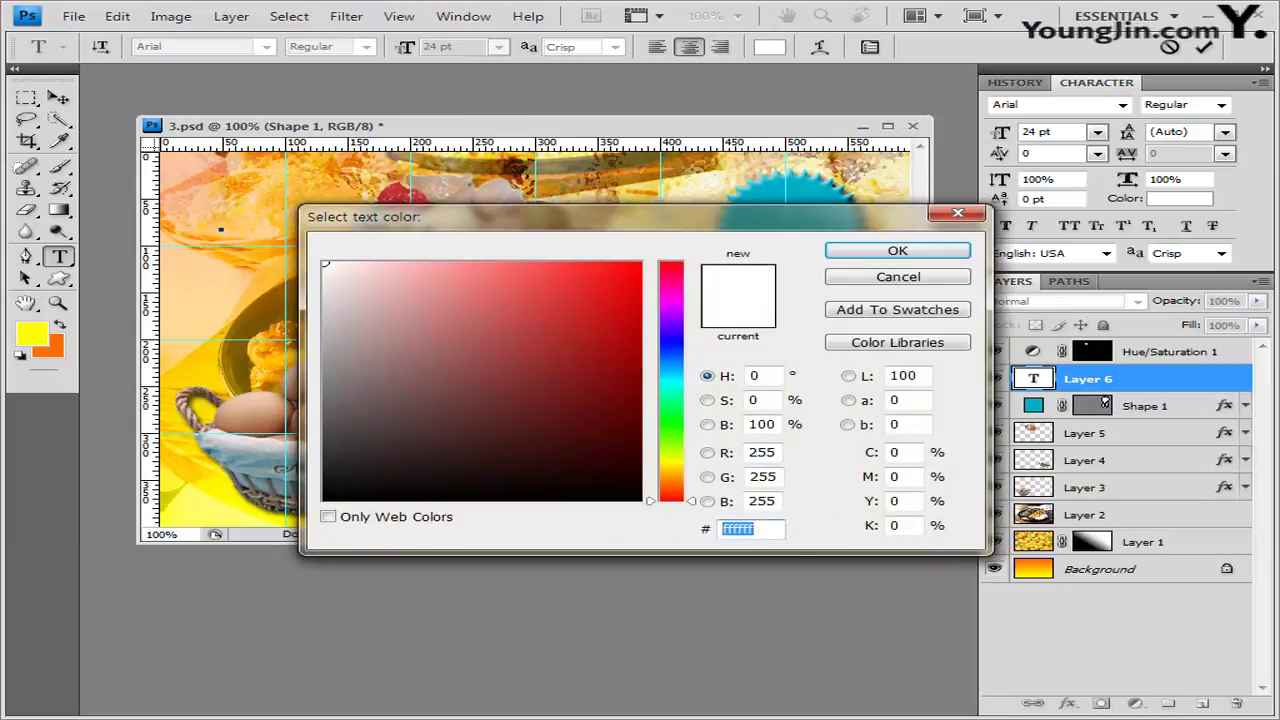
type("fff600")
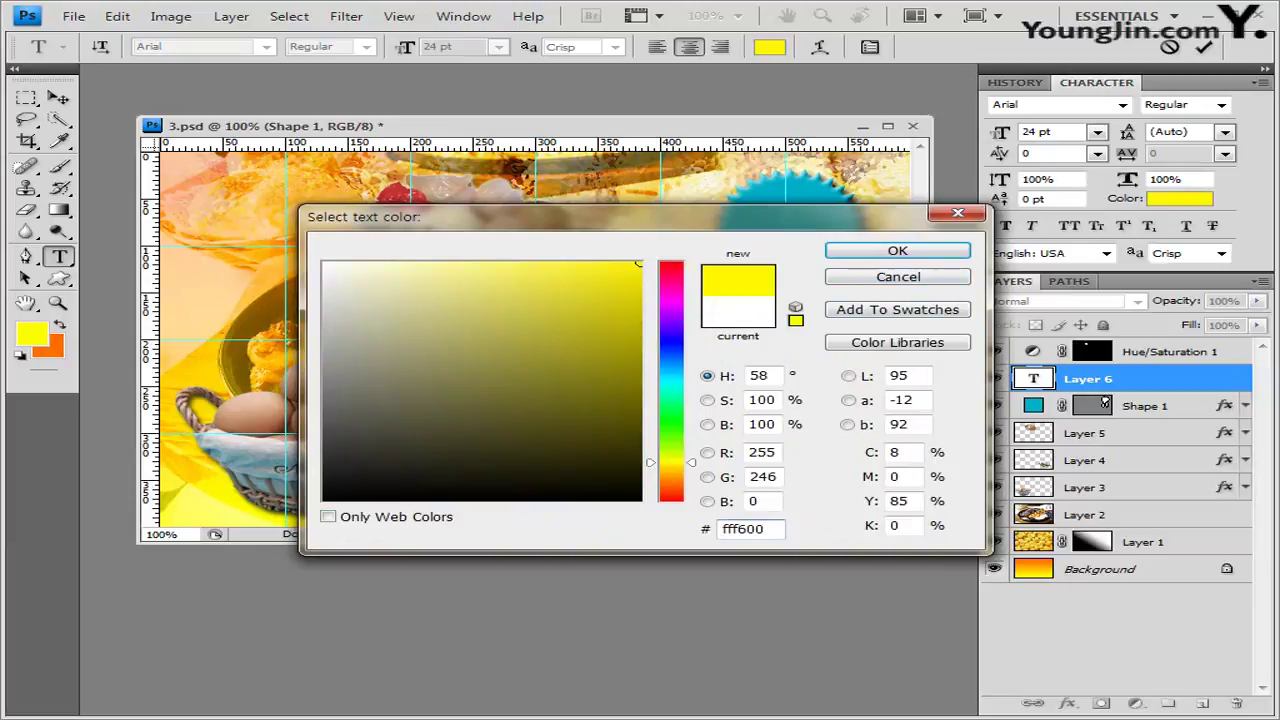
key("ctrl+a")
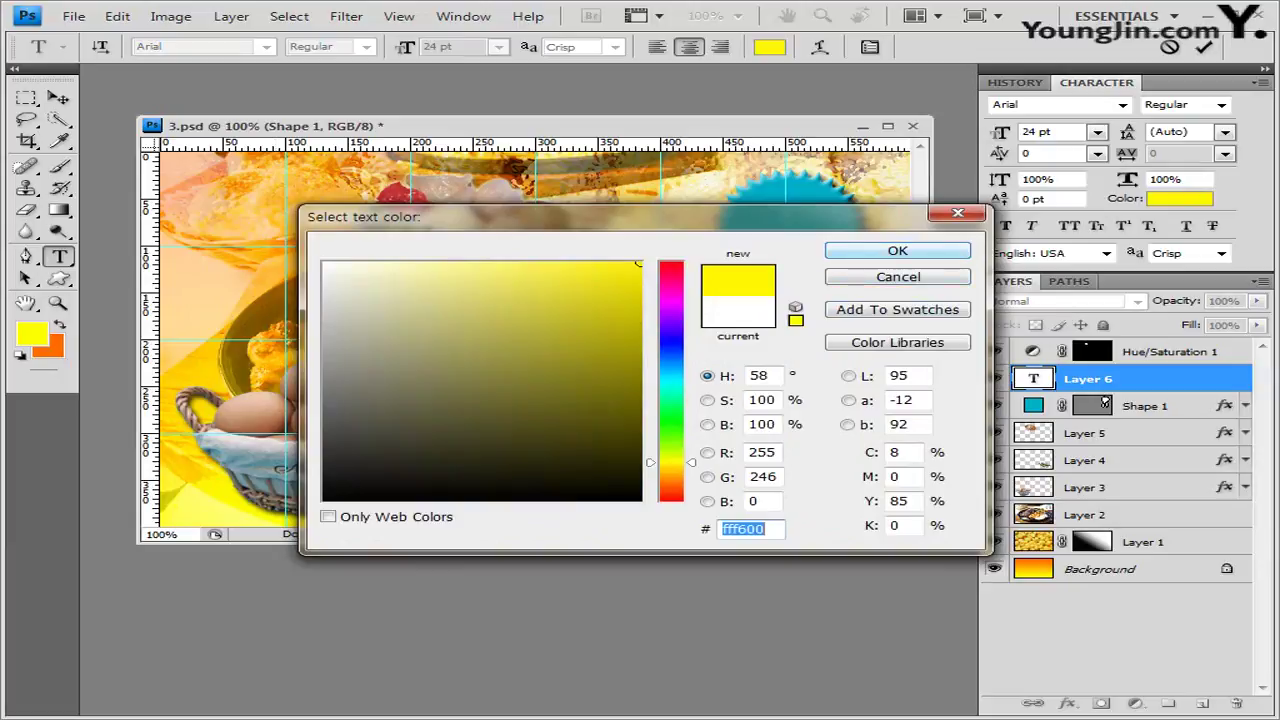
key("Return")
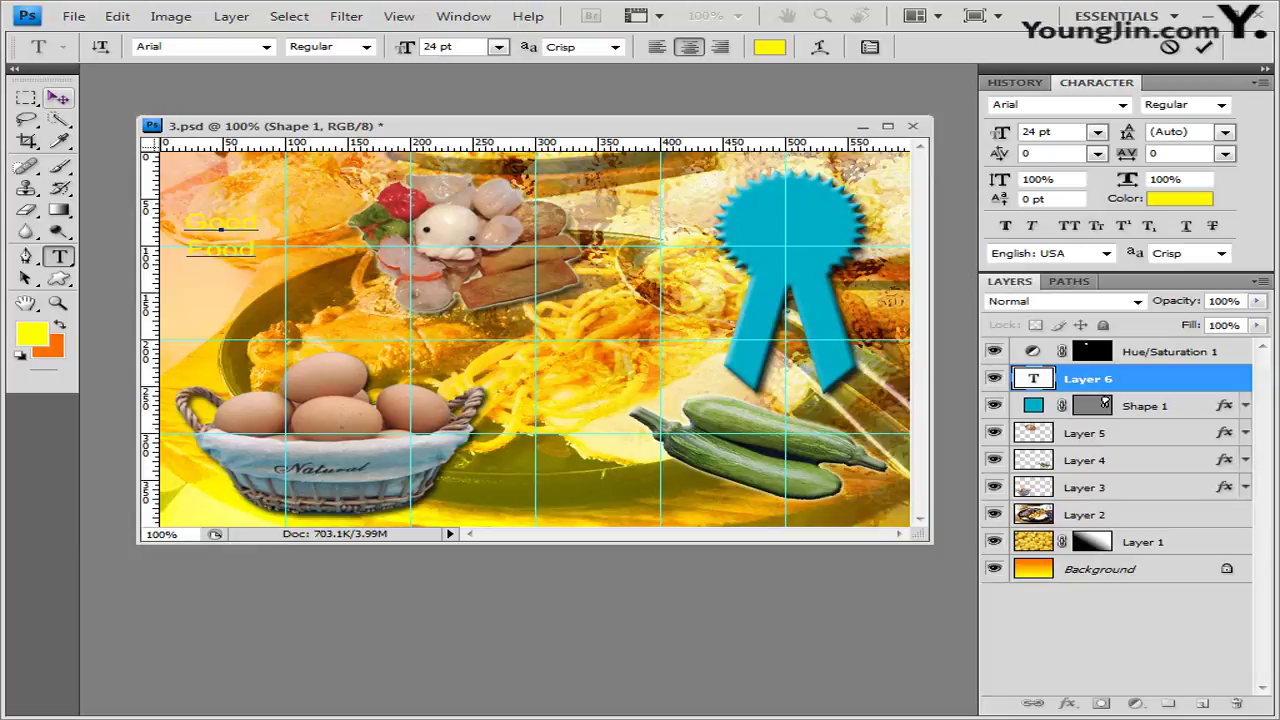
Move the "Good Food" text onto the round head of the blue rosette and commit the text.
left_click(58, 98)
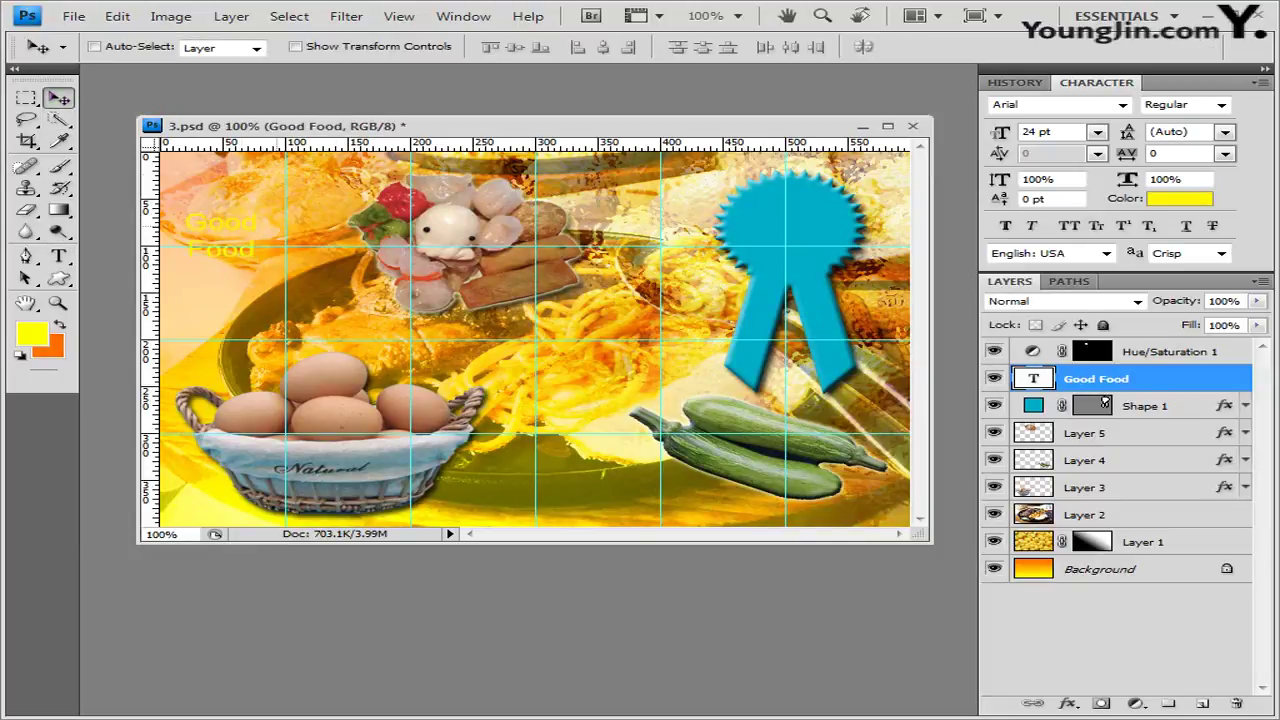
mouse_move(222, 234)
left_mouse_down()
mouse_move(393, 244)
mouse_move(487, 229)
mouse_move(482, 240)
mouse_move(212, 249)
mouse_move(231, 253)
left_mouse_up()
key("t")
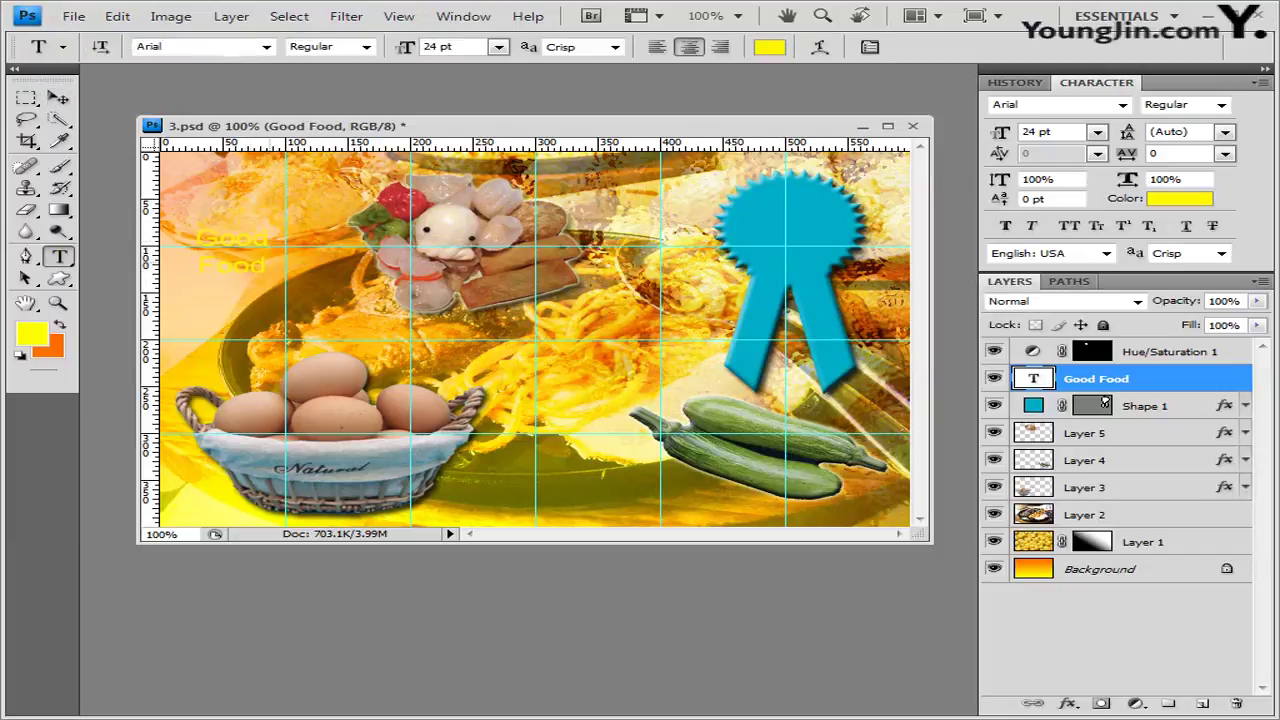
left_click(266, 264)
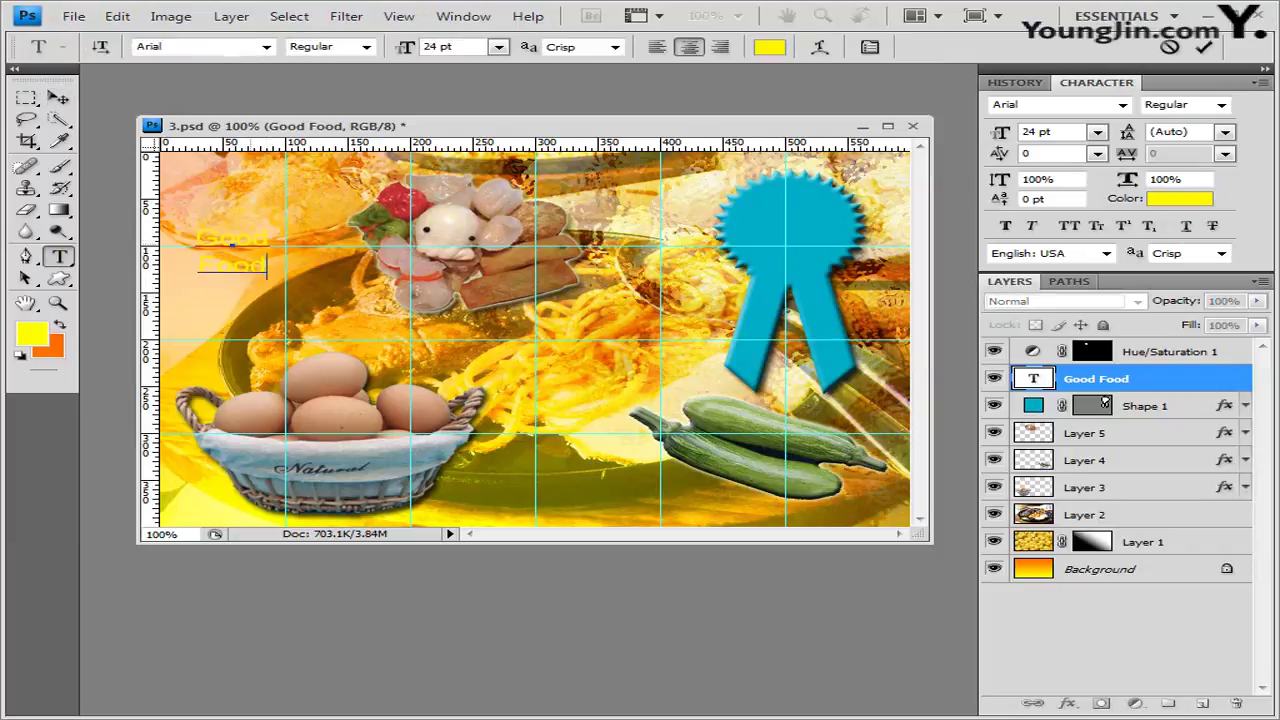
left_click_drag(266, 264, 831, 241)
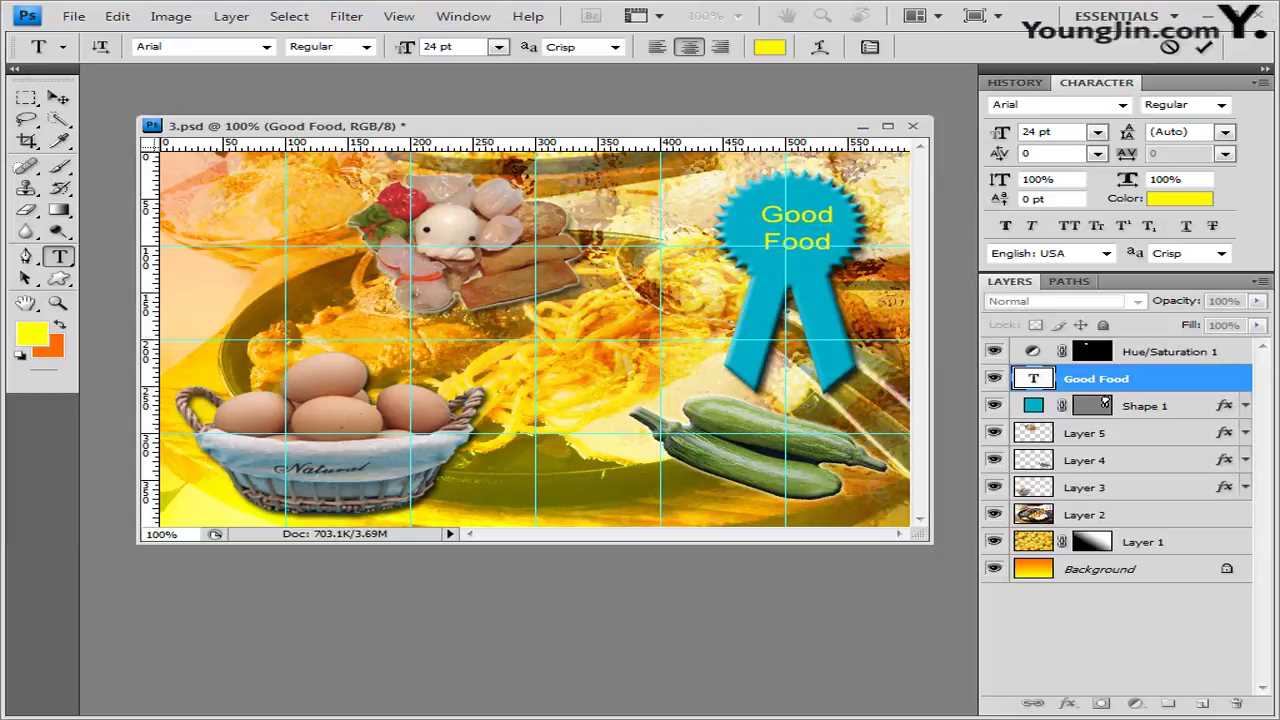
key("ctrl+Return")
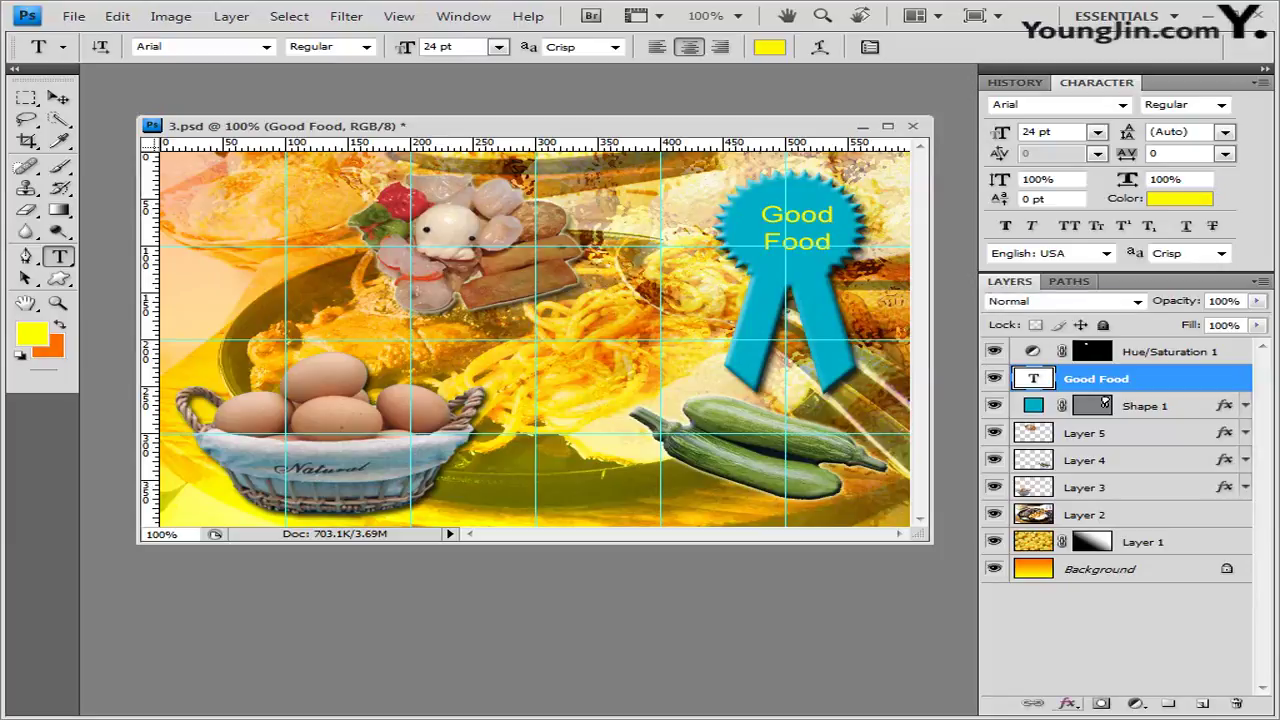
Add an Outer Glow and an Inner Bevel Bevel and Emboss effect to the "Good Food" text with default settings.
left_click(1068, 703)
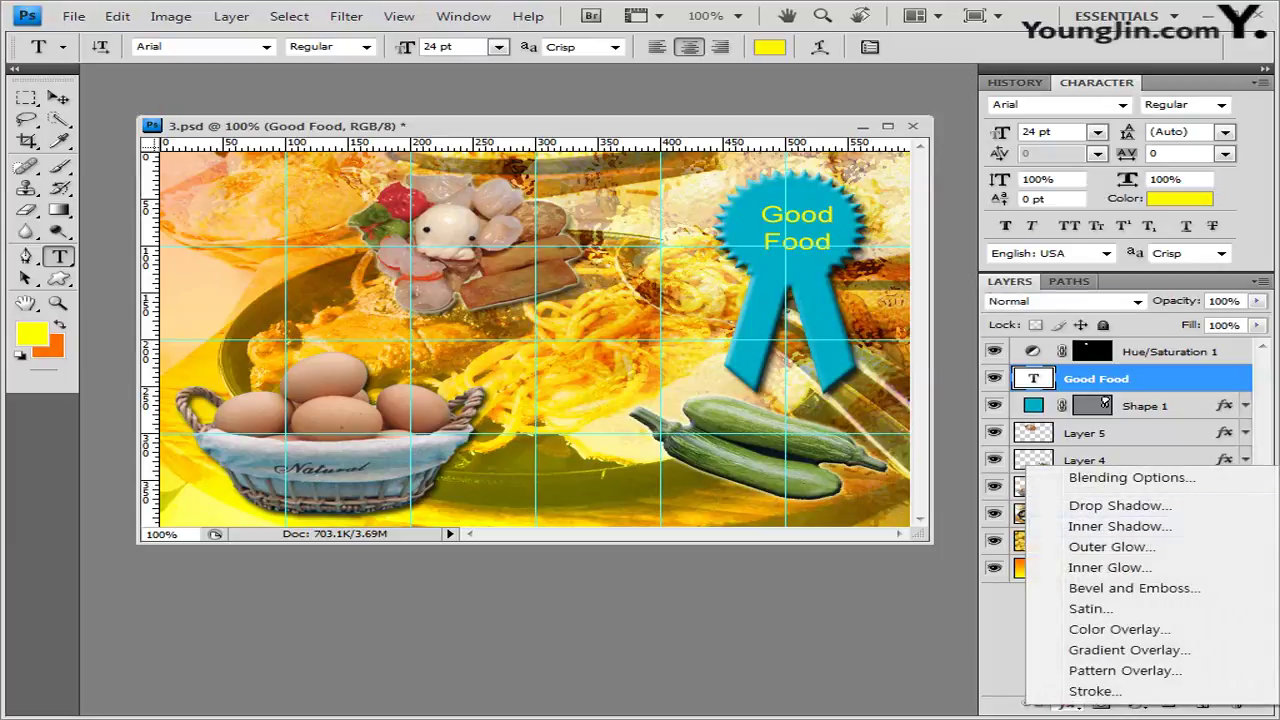
left_click(1140, 551)
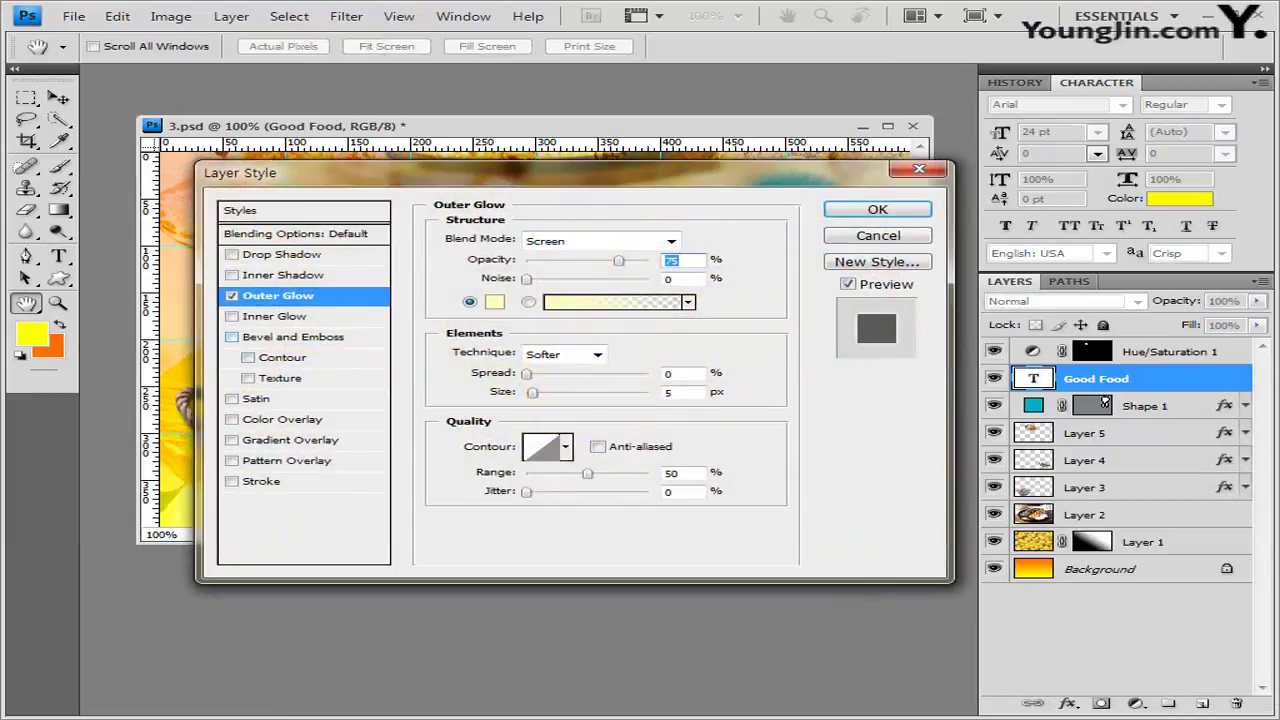
left_click(232, 336)
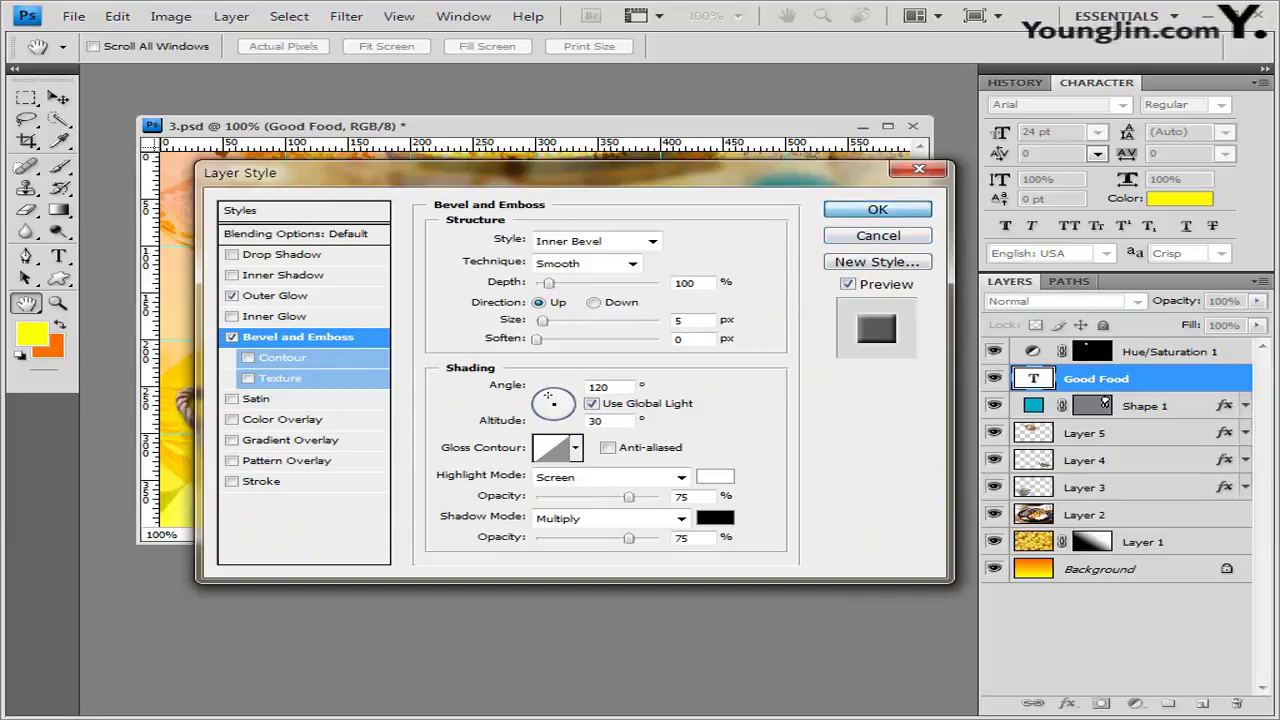
left_click(877, 209)
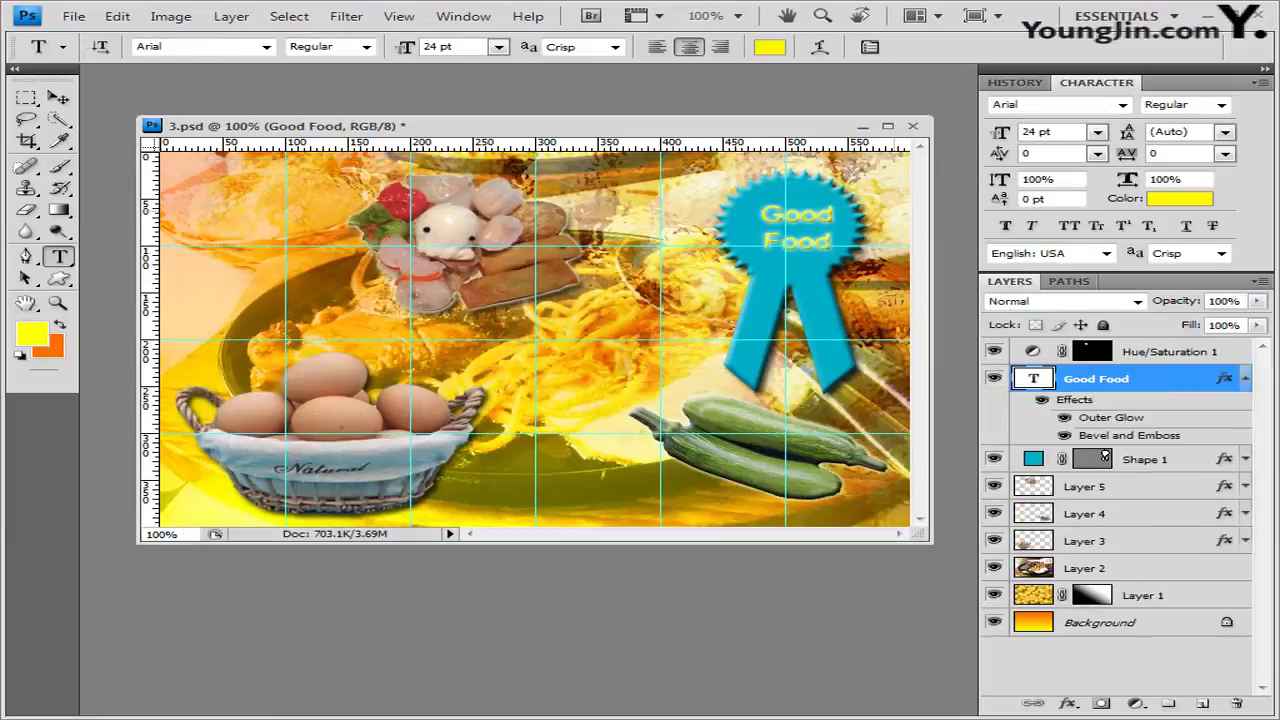
Nudge the "Good Food" text left and slightly up to center it on the round head of the blue rosette.
key("v")
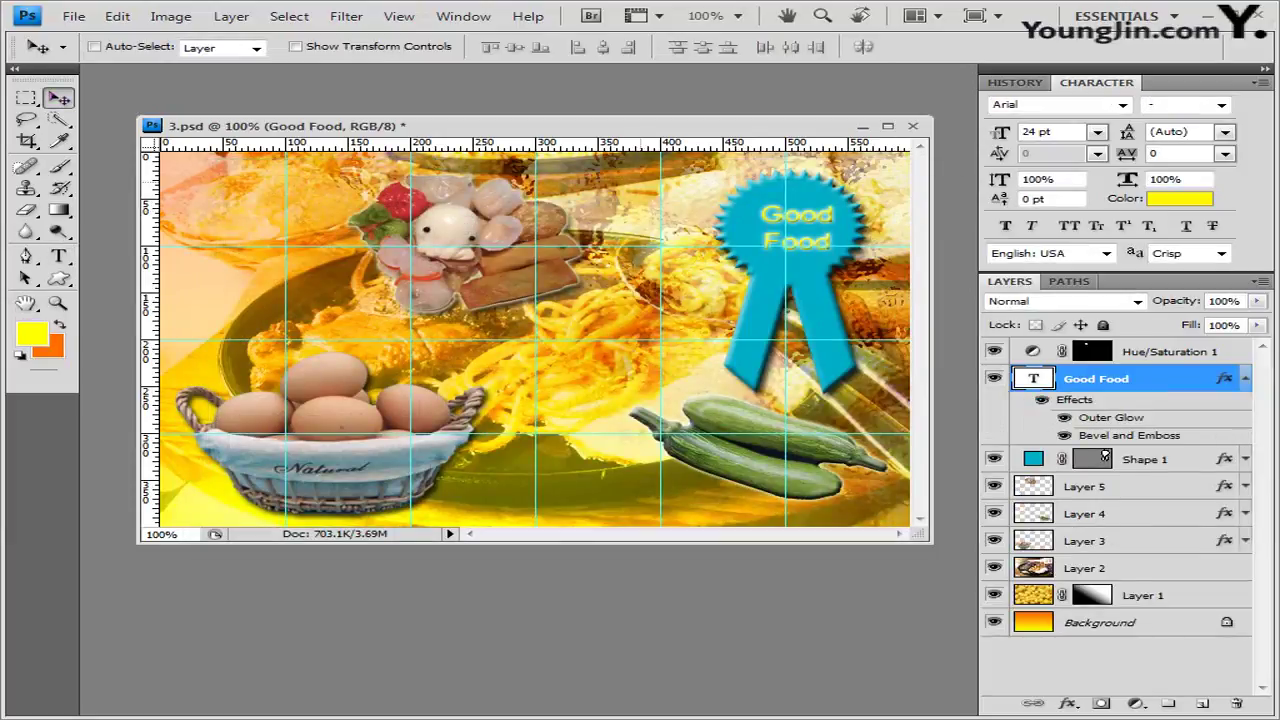
key("Left")
key("Left")
key("Left")
key("Left")
key("Left")
key("Left")
key("Up")
key("Up")
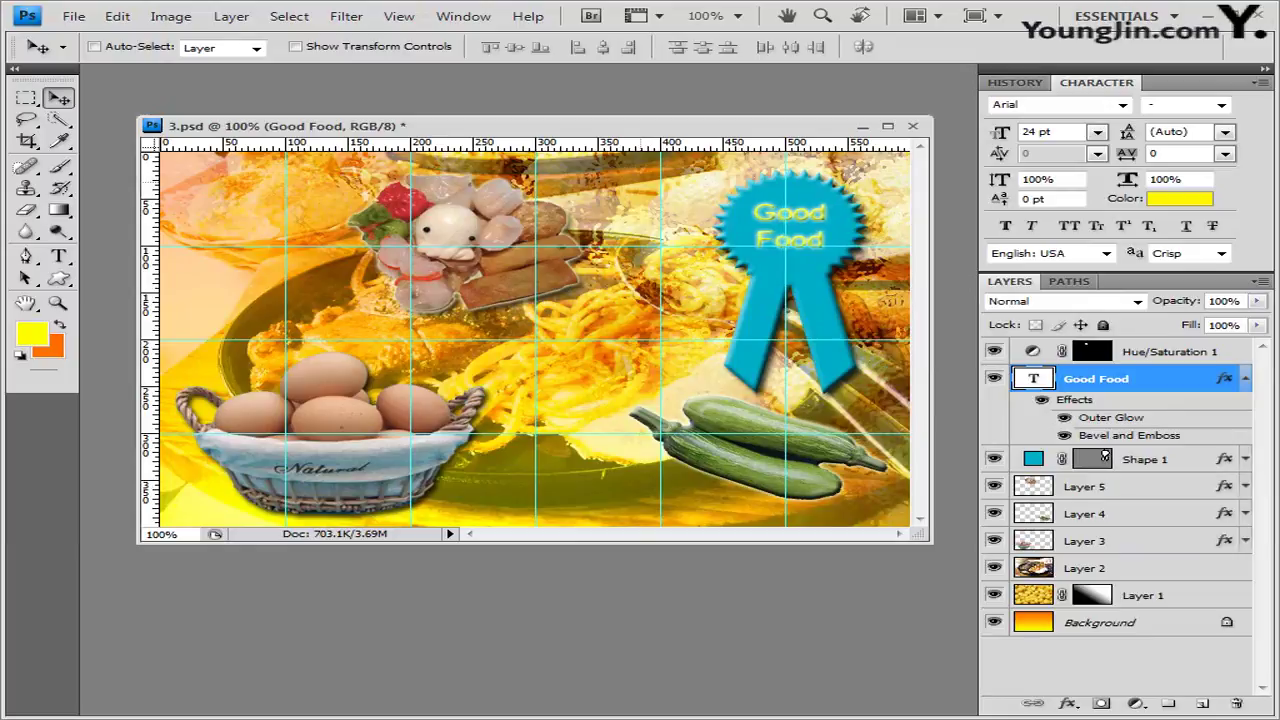
key("Left")
key("Left")
key("Left")
key("Left")
key("Left")
key("Left")
key("Left")
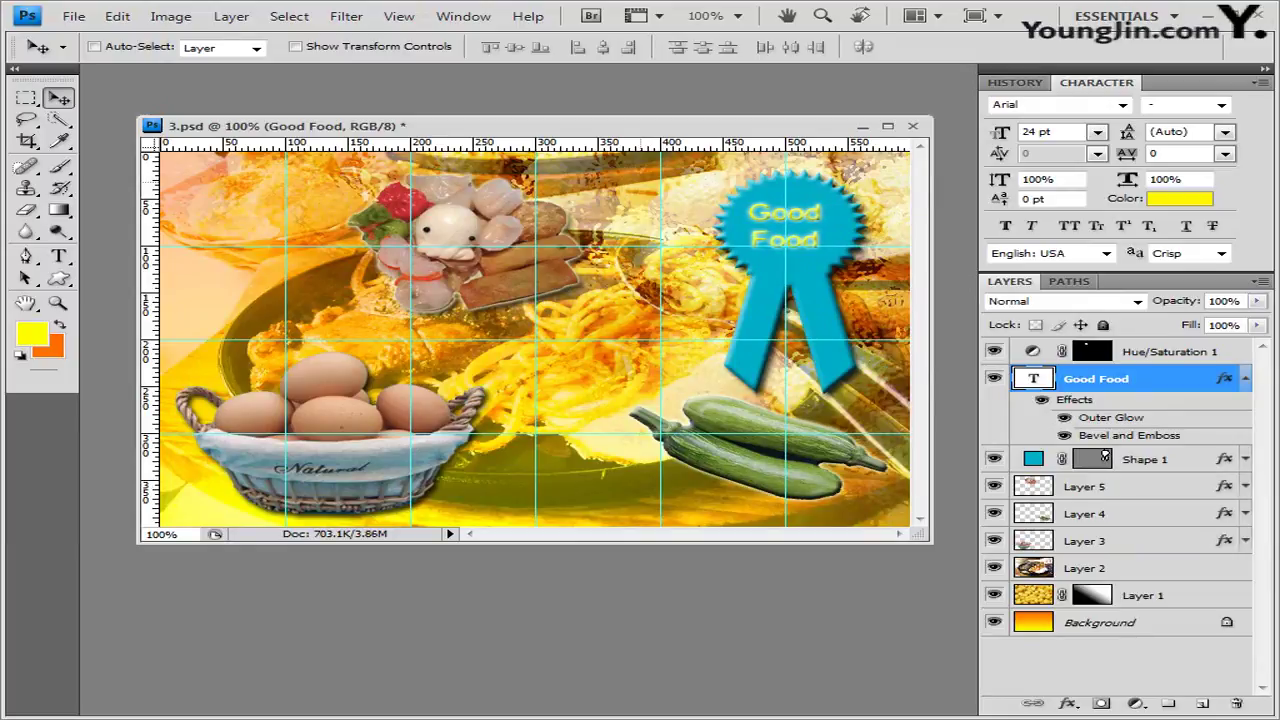
key("Up")
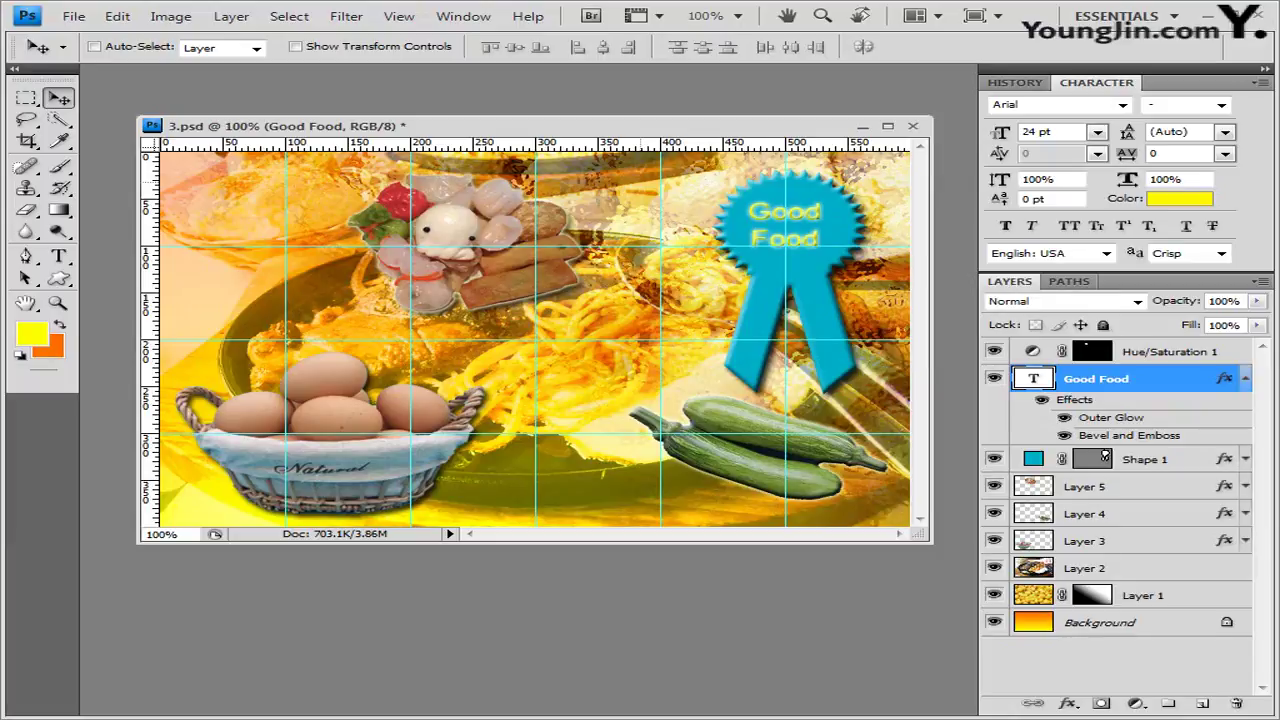
Start a horizontal text to the left of the dumplings and set its font to 바탕, 36 pt.
key("t")
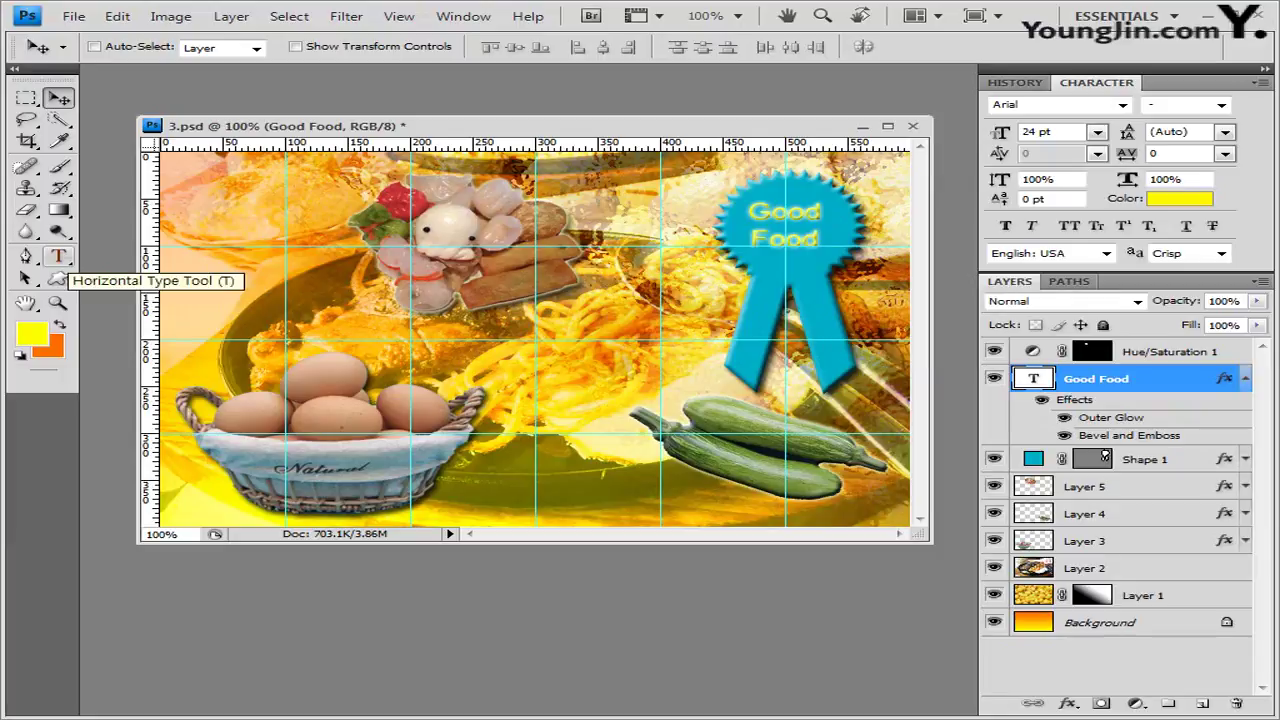
left_click(58, 258)
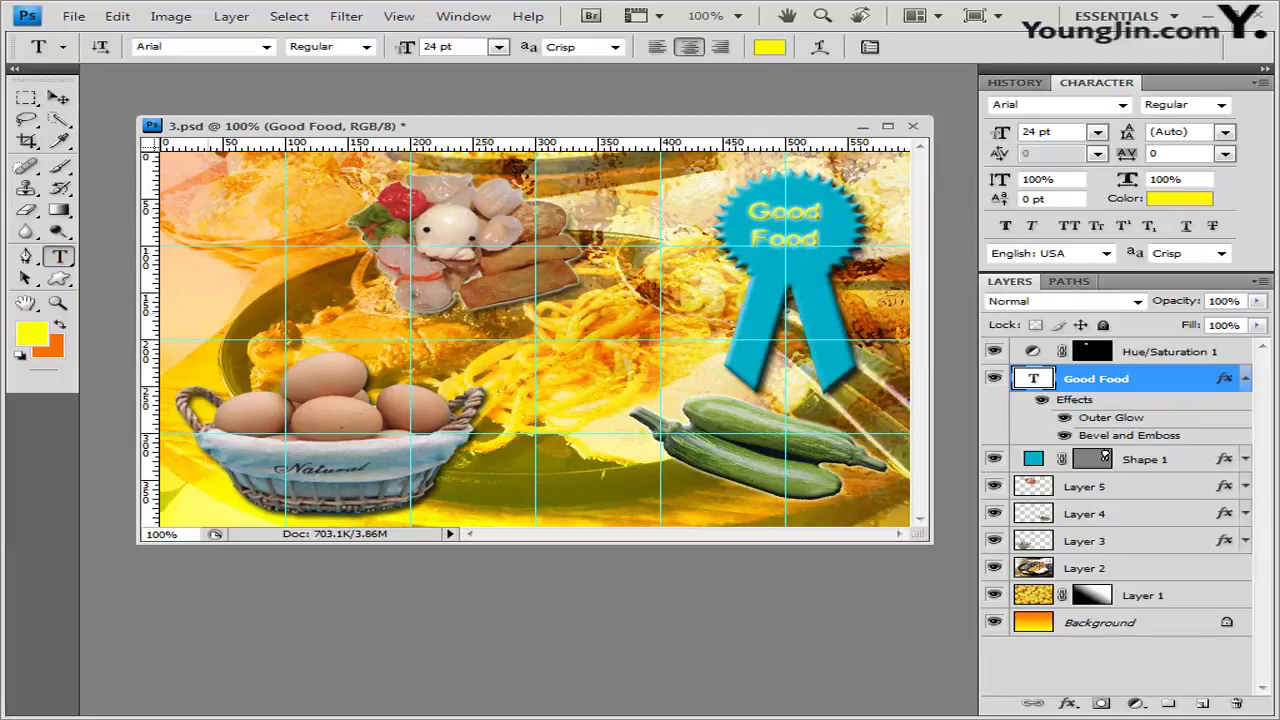
left_click(225, 218)
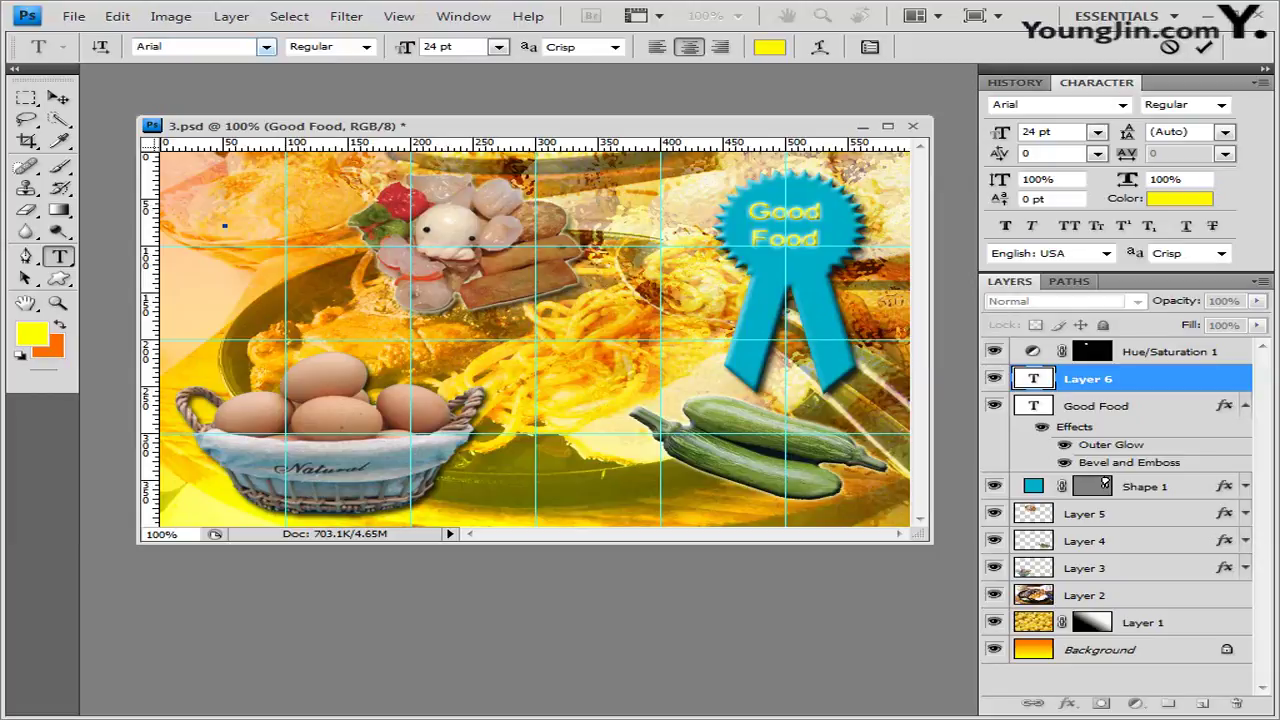
left_click(266, 46)
scroll(335, 385, "up", 20)
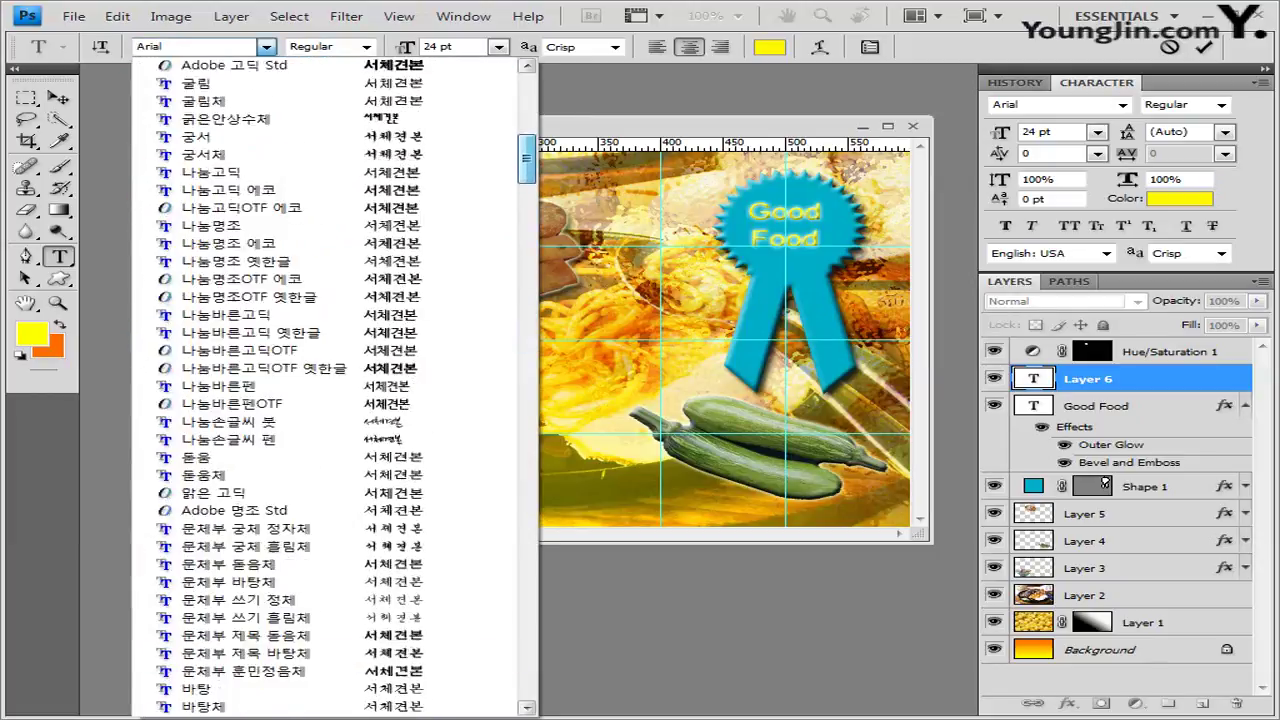
scroll(335, 387, "down", 12)
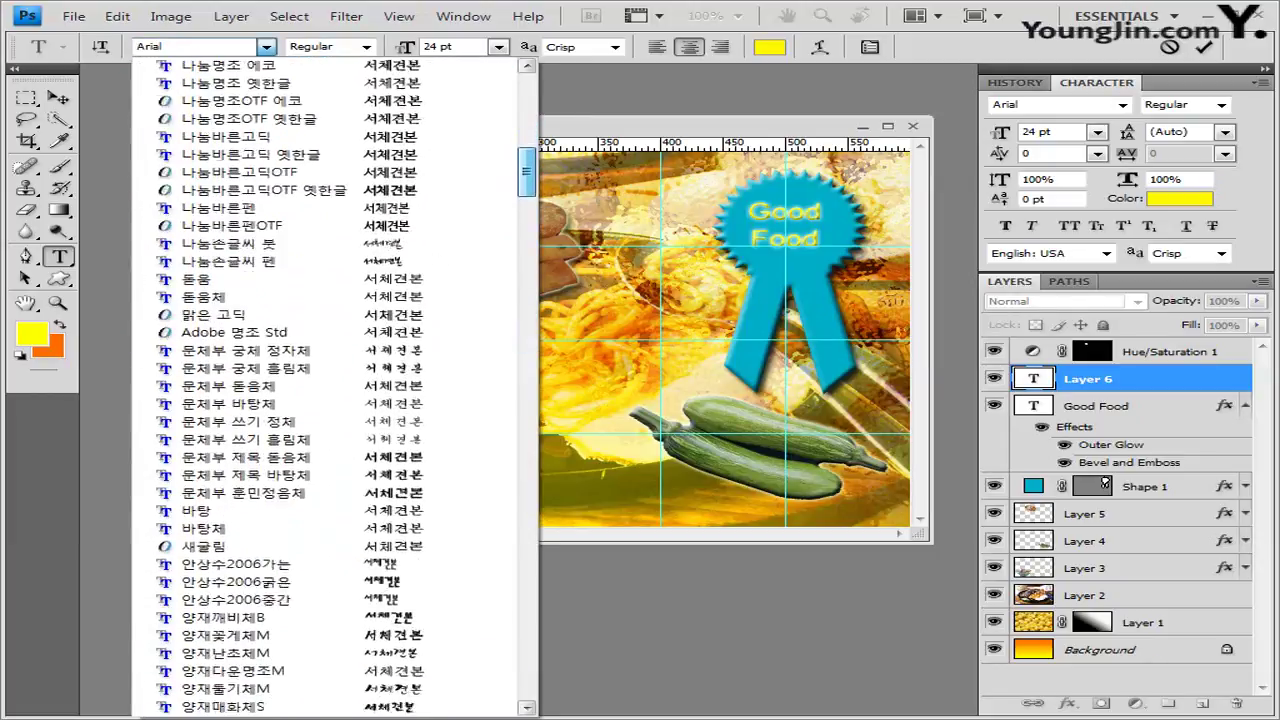
left_click(300, 421)
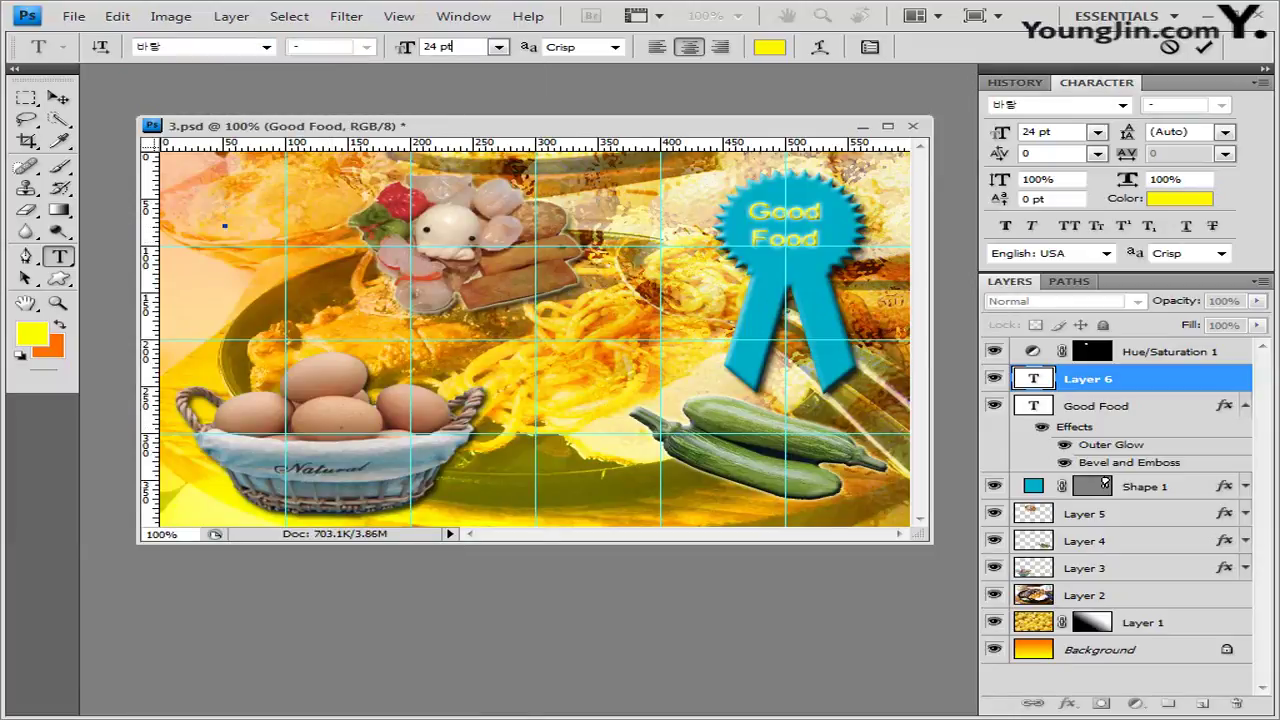
key("ctrl+a")
type("36")
key("Return")
Set the text color to #ffef00, enter "다양한 음식" and "건강한 생활" on two lines, and commit the text.
left_click(769, 47)
key("Tab")
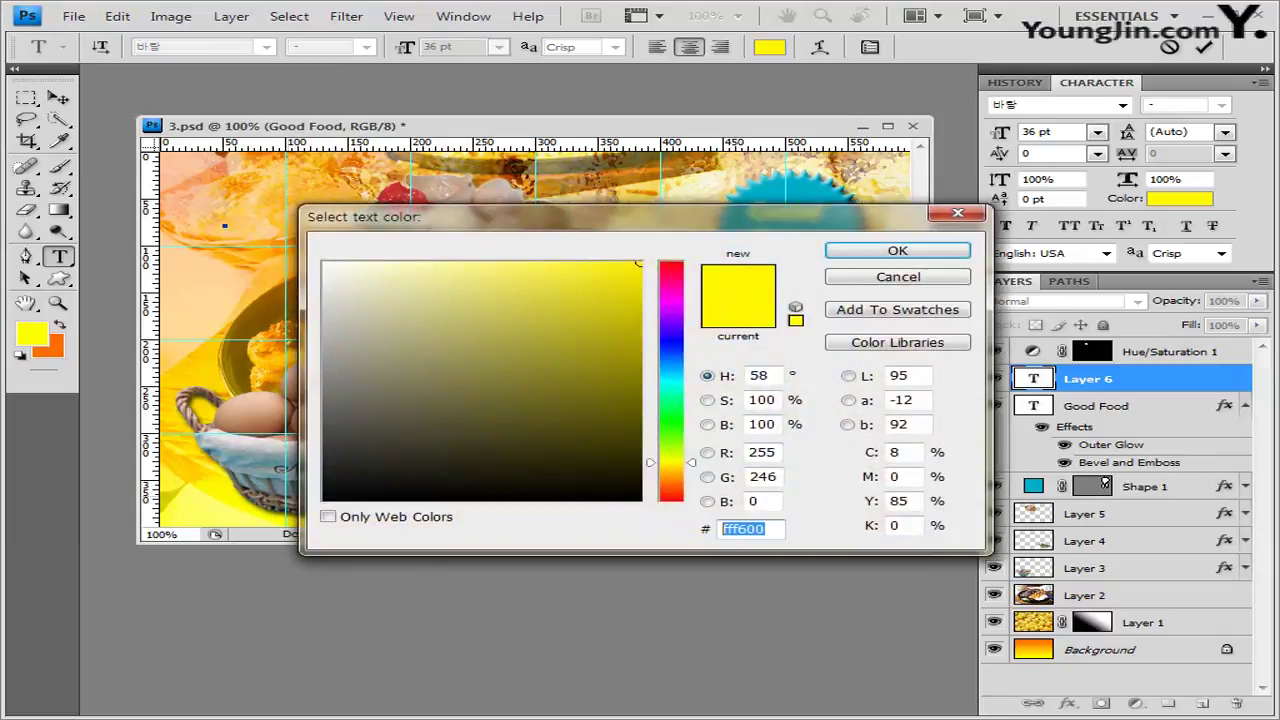
type("ffef00")
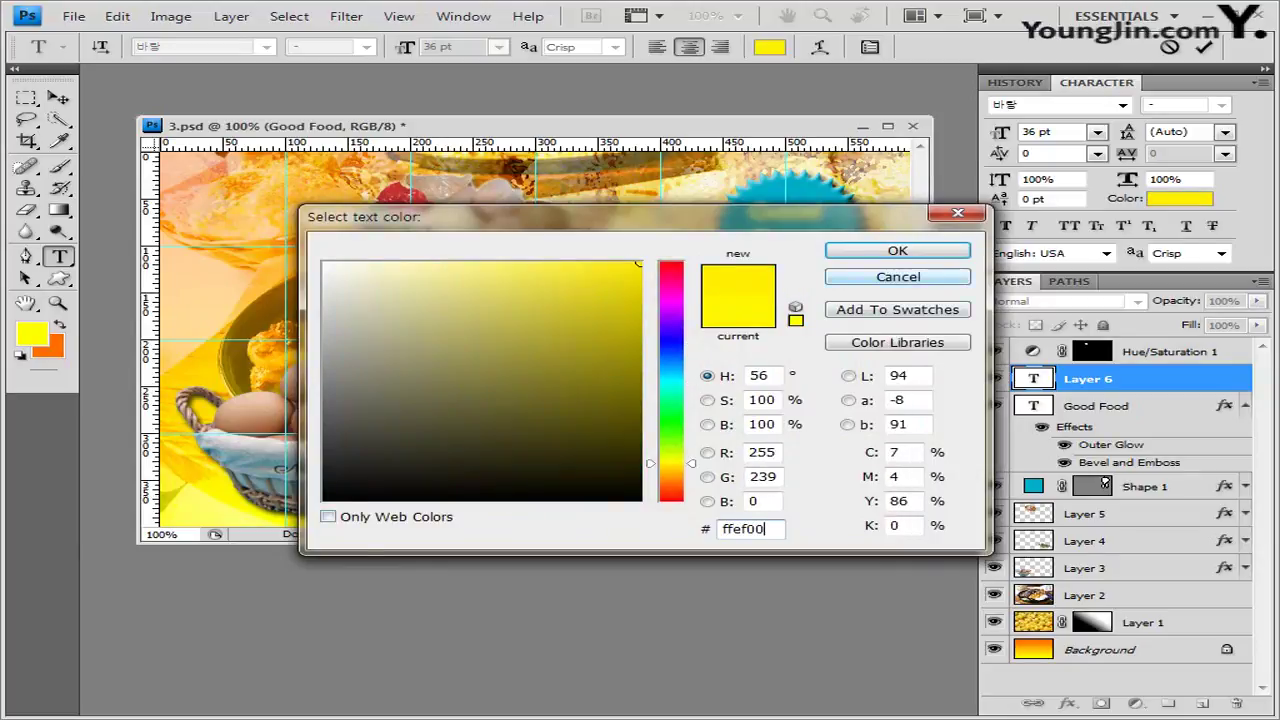
key("Return")
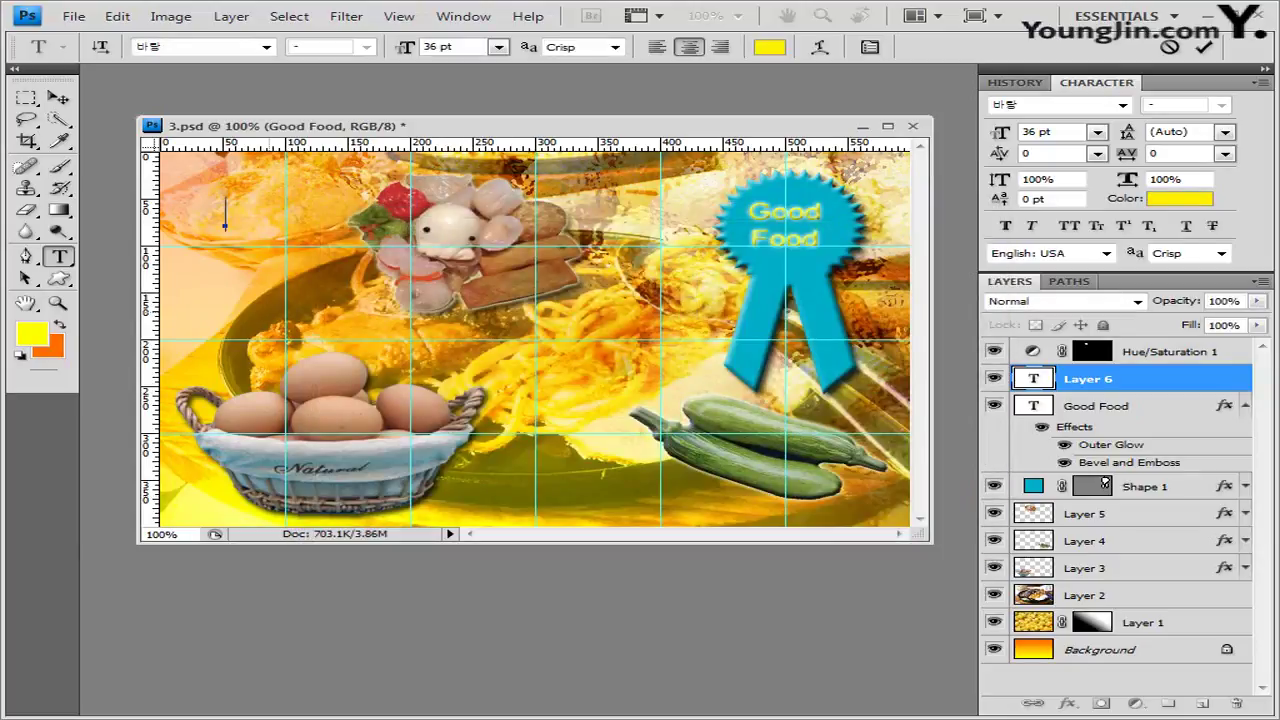
key("ctrl+v")
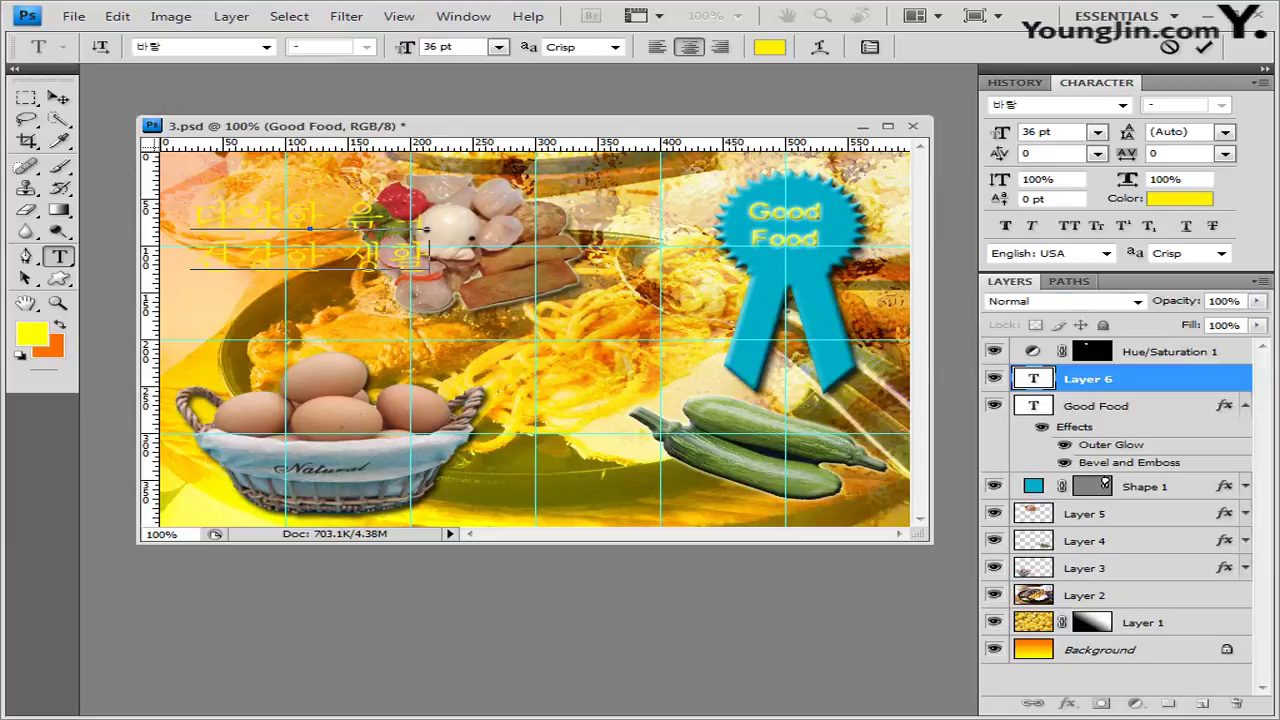
key("ctrl+Return")
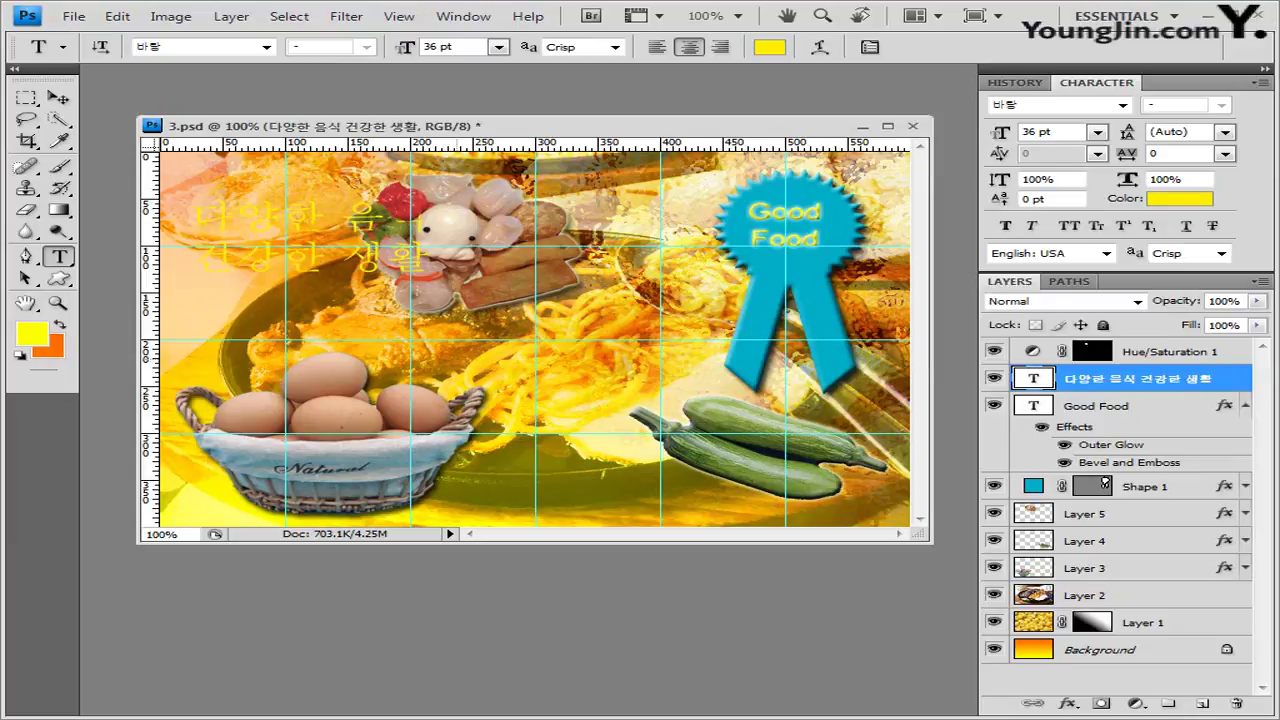
Add a 2 px outside Stroke in #6b3a00 and a default Drop Shadow to the two-line Korean text.
left_click(1068, 704)
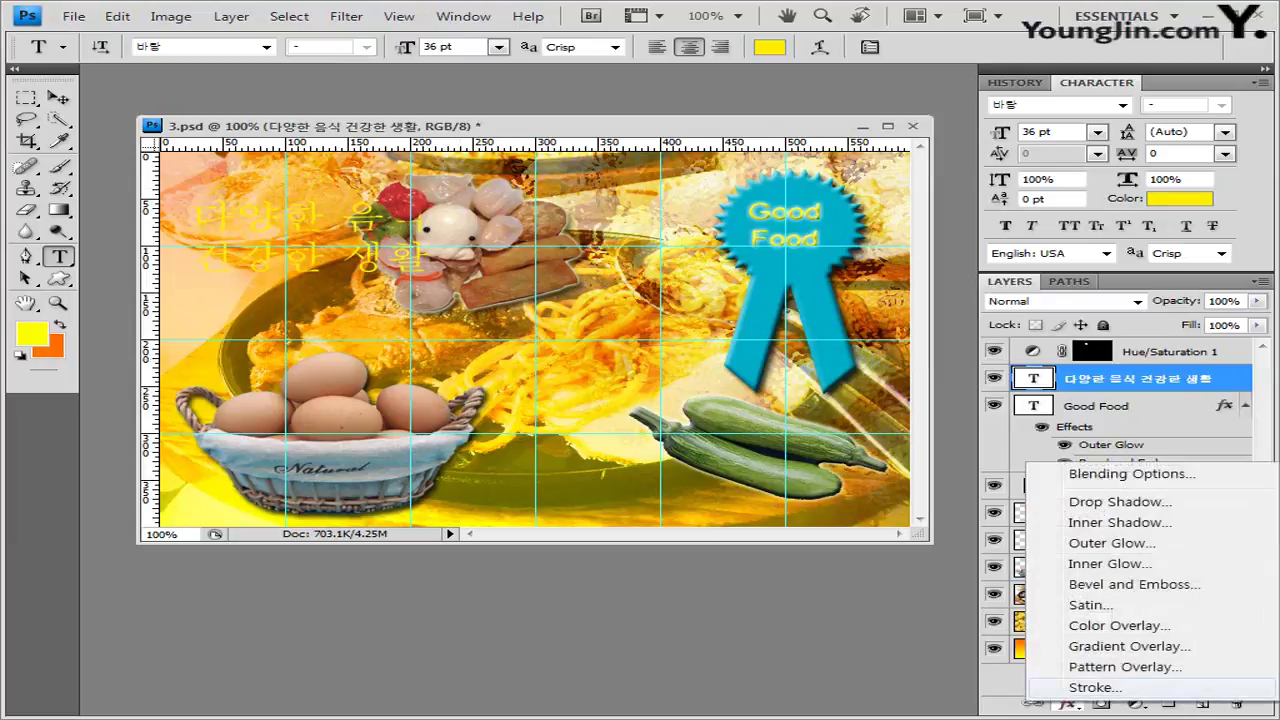
left_click(1095, 687)
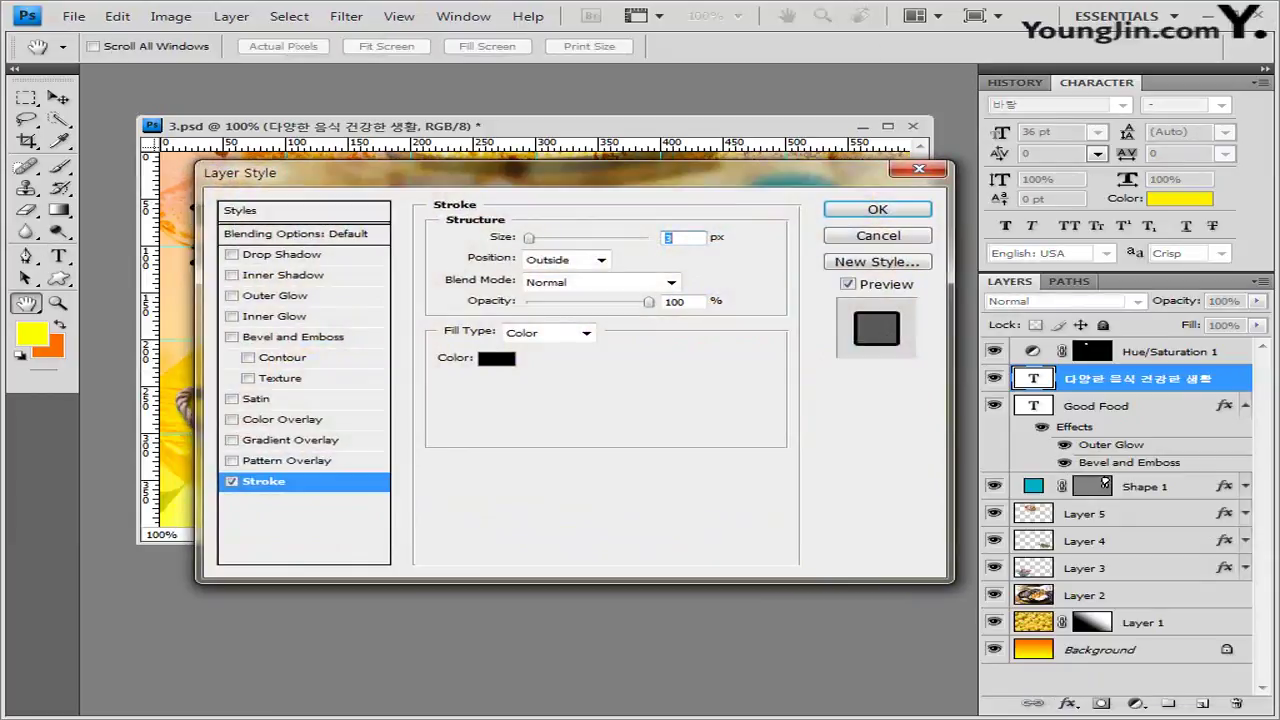
type("2")
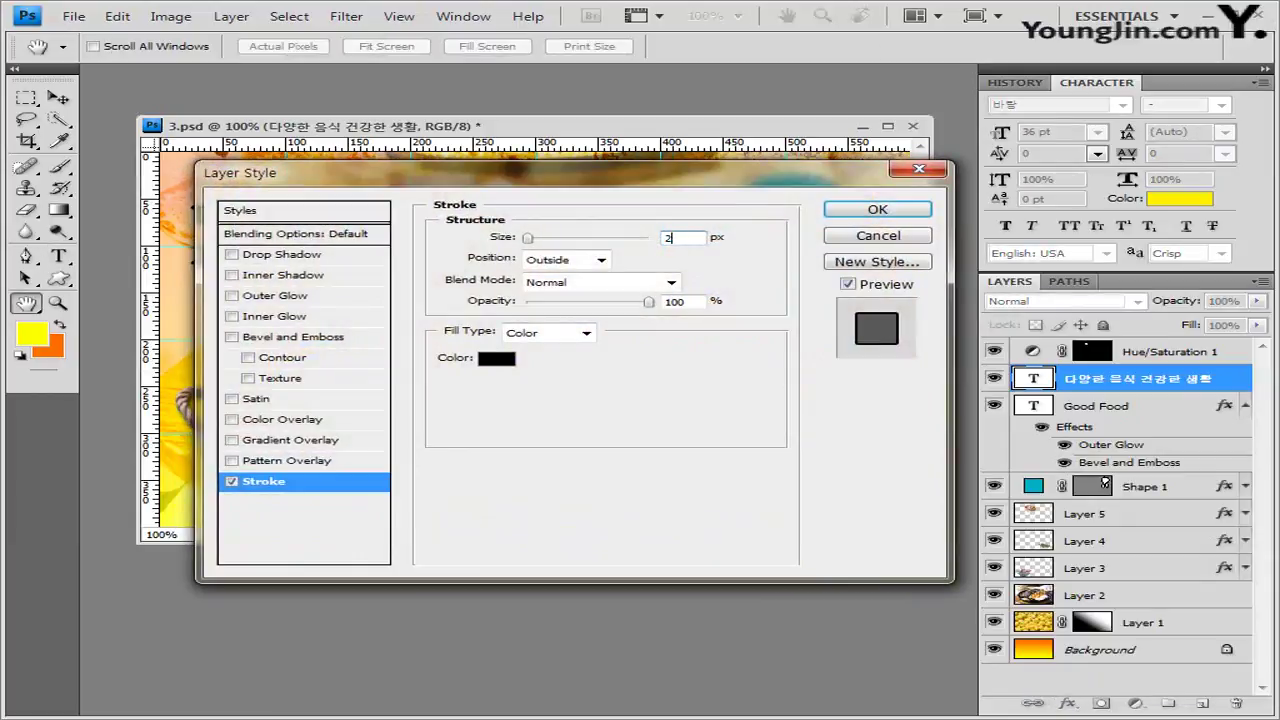
left_click(496, 358)
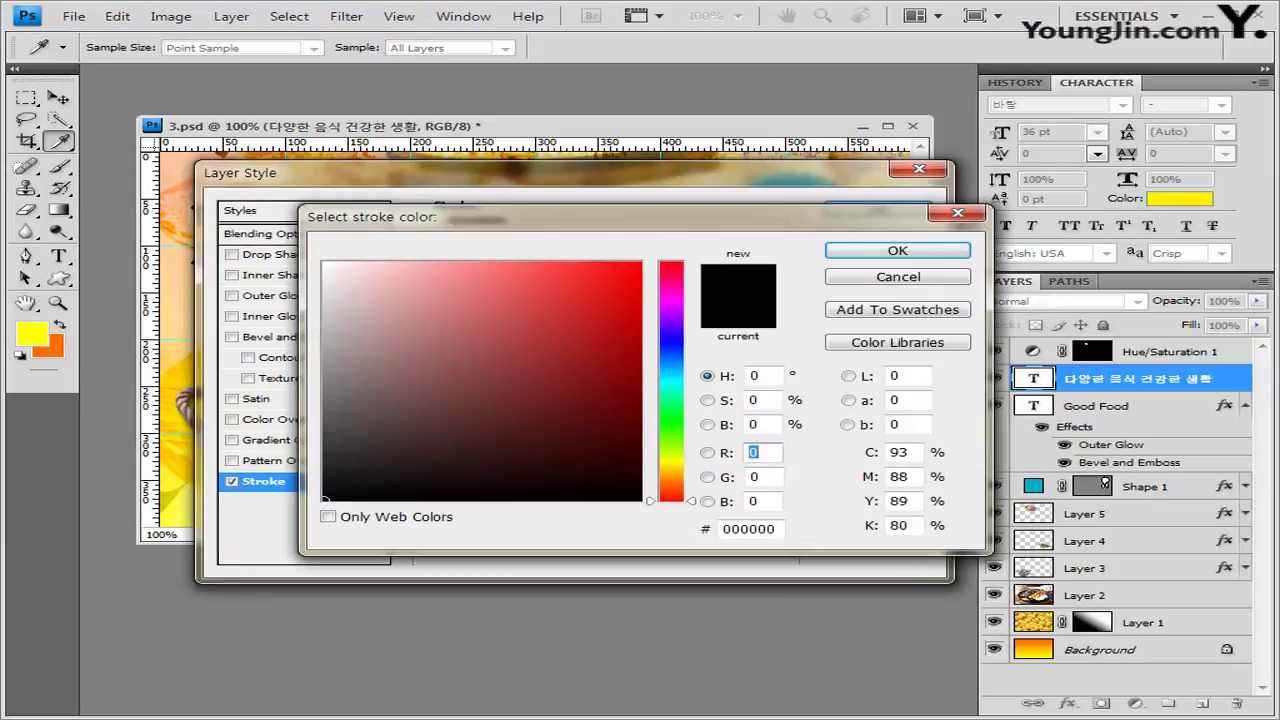
left_click(748, 528)
type("6b")
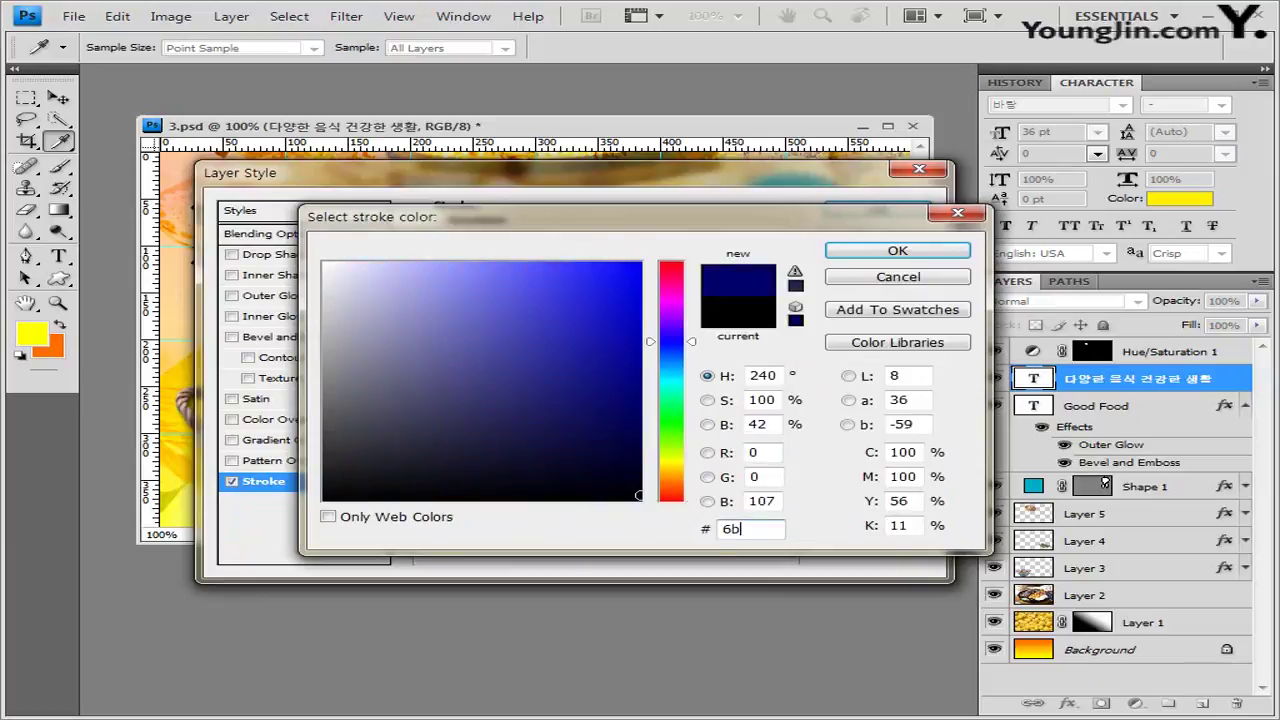
type("3a00")
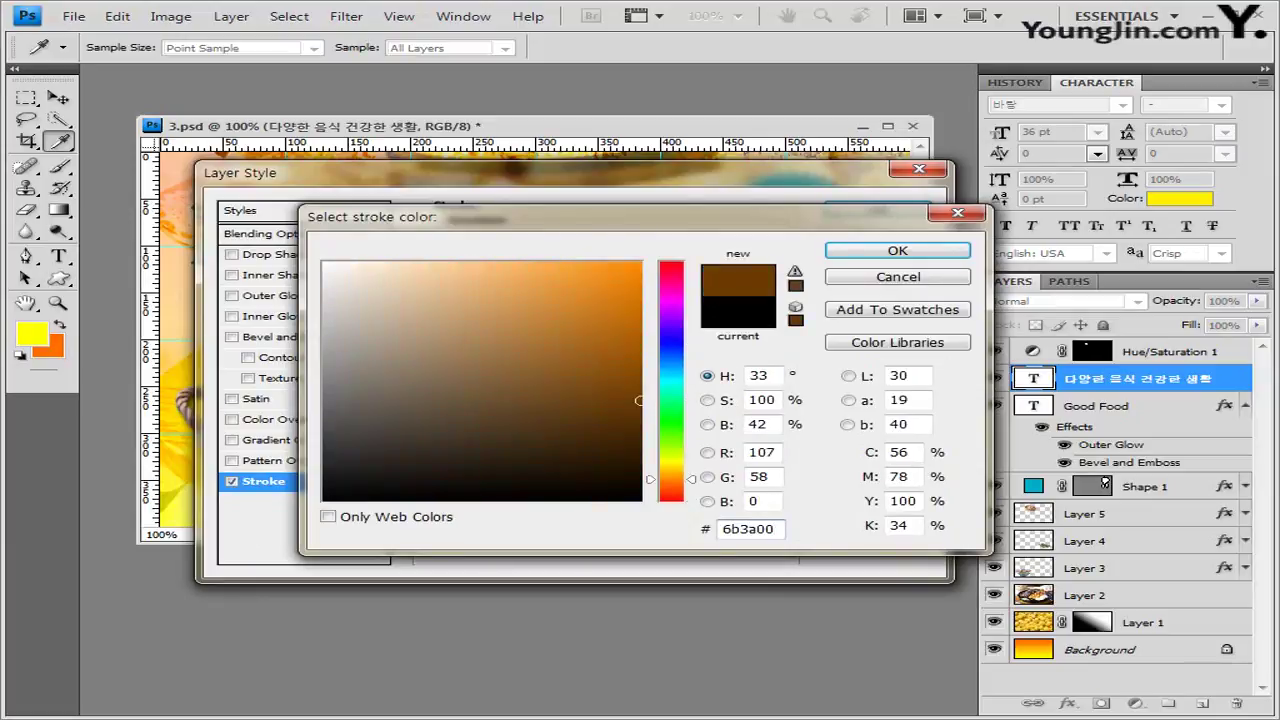
key("Return")
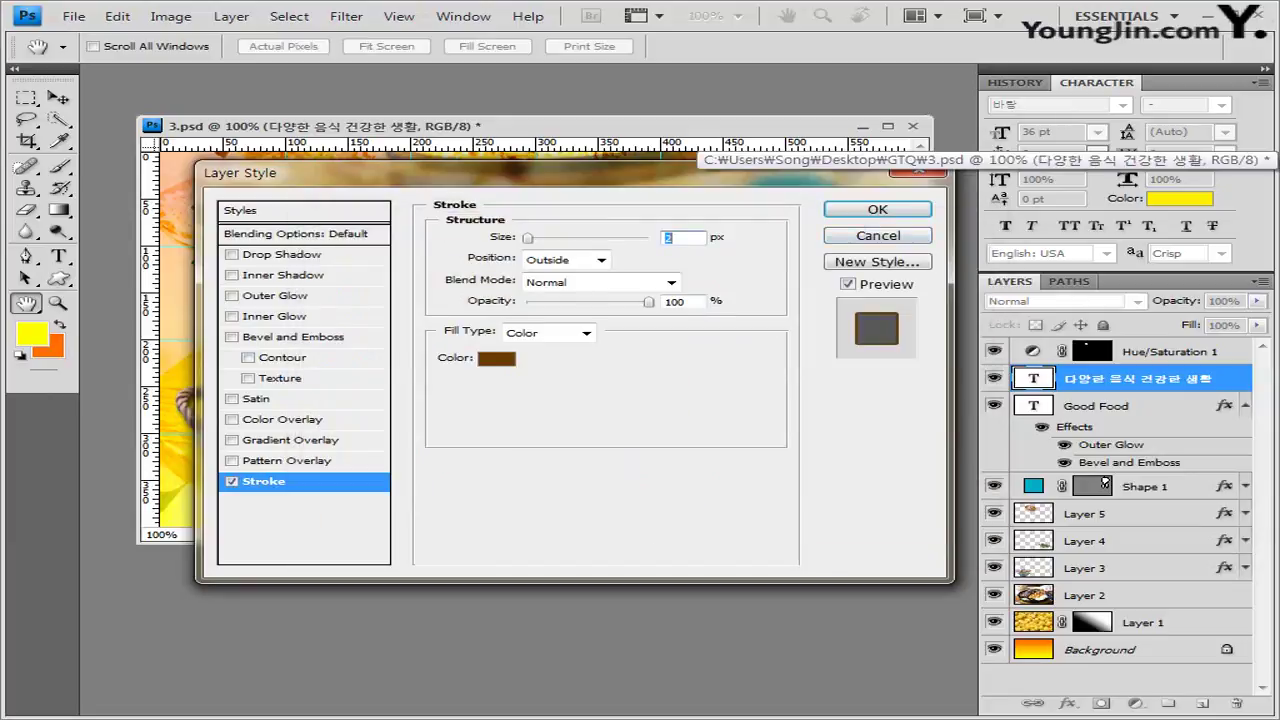
left_click(232, 254)
key("Return")
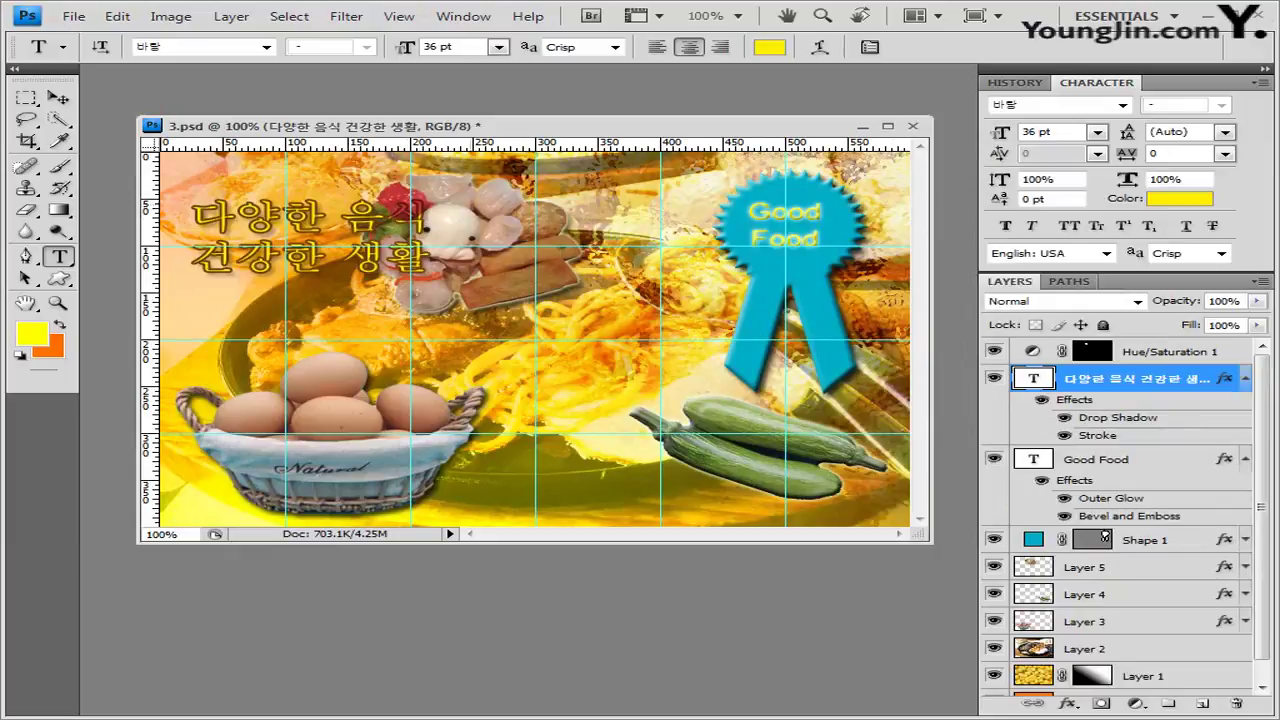
Recolor the words "음식" and "건강한" in the Korean text to #fe0017 and commit the edit.
left_click_drag(340, 215, 326, 258)
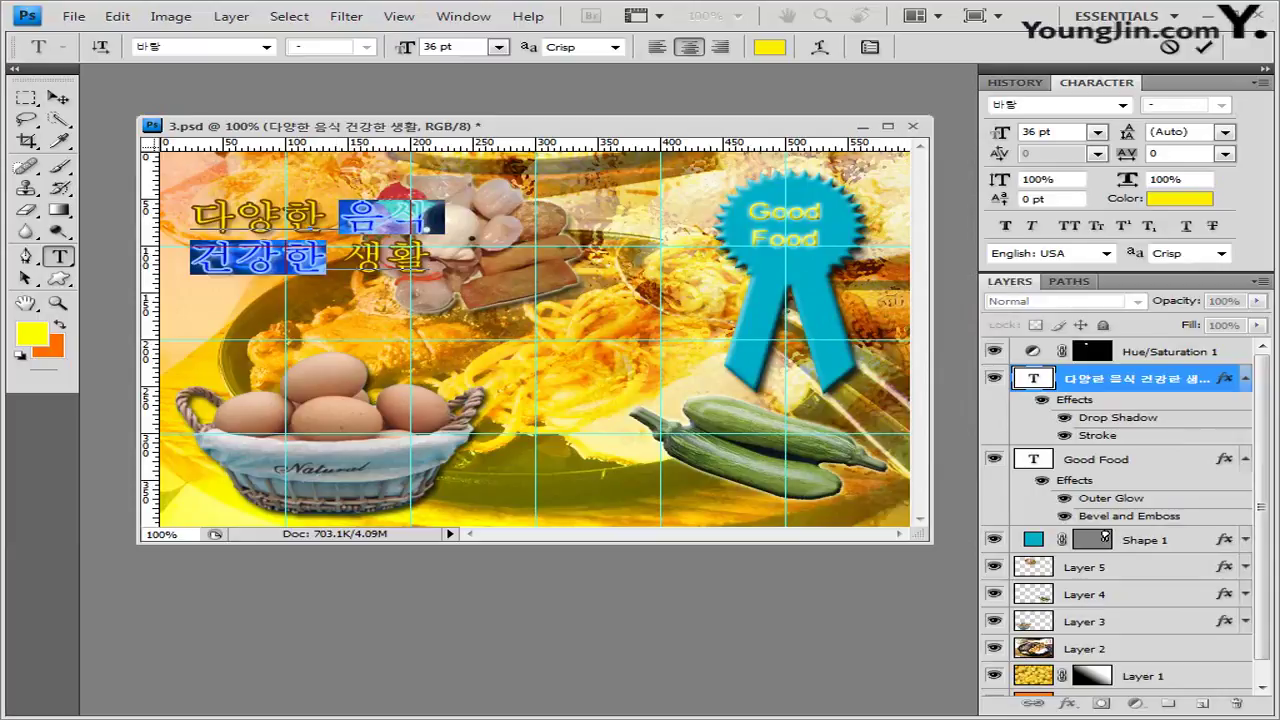
left_click(769, 47)
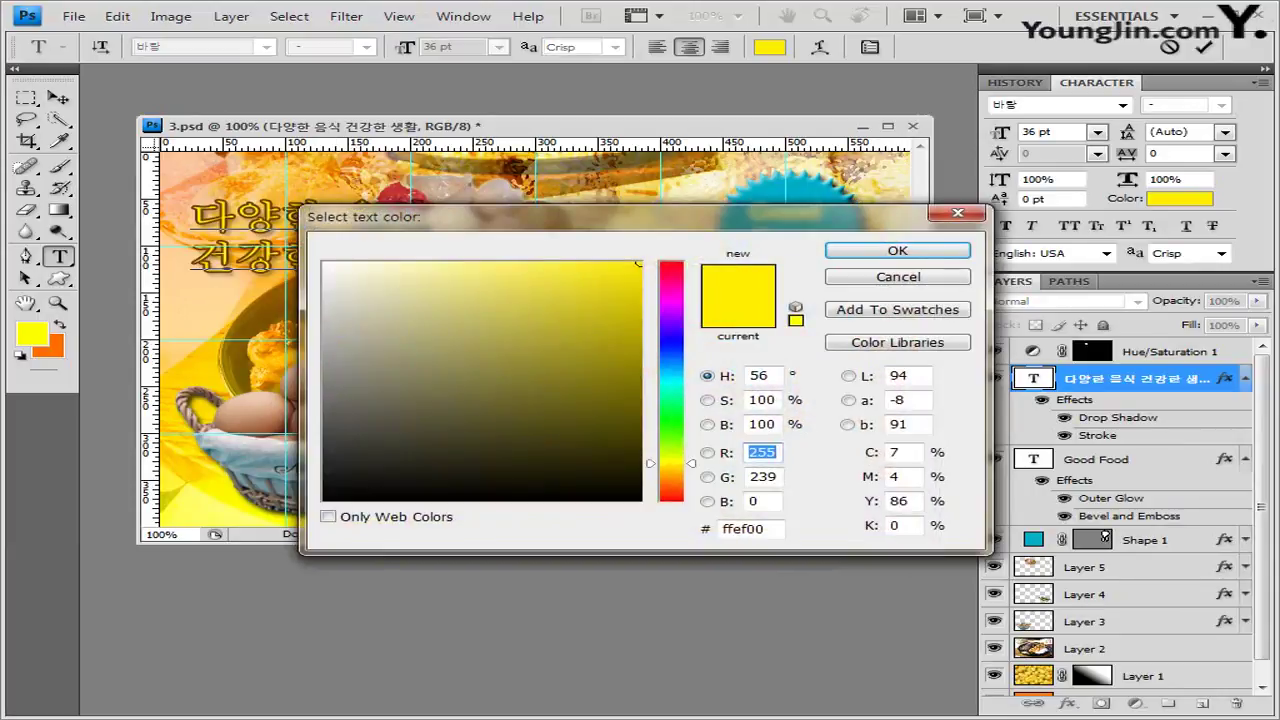
left_click(742, 528)
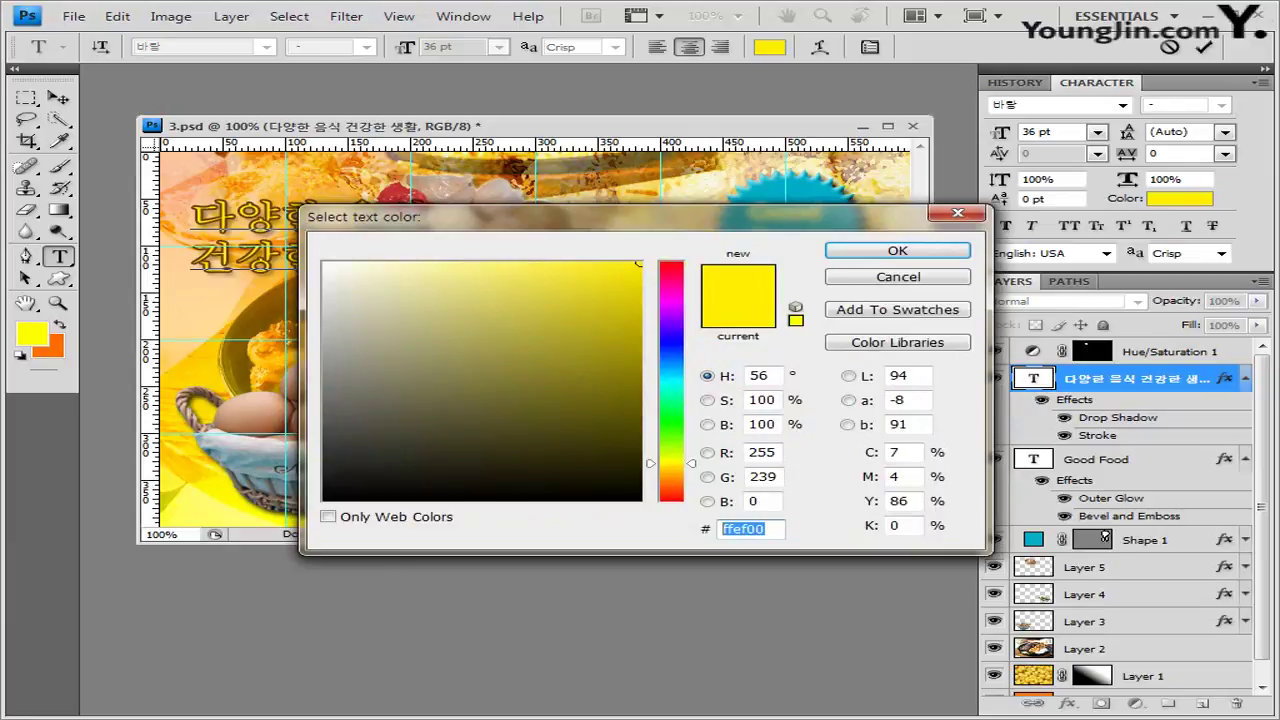
type("fe0017")
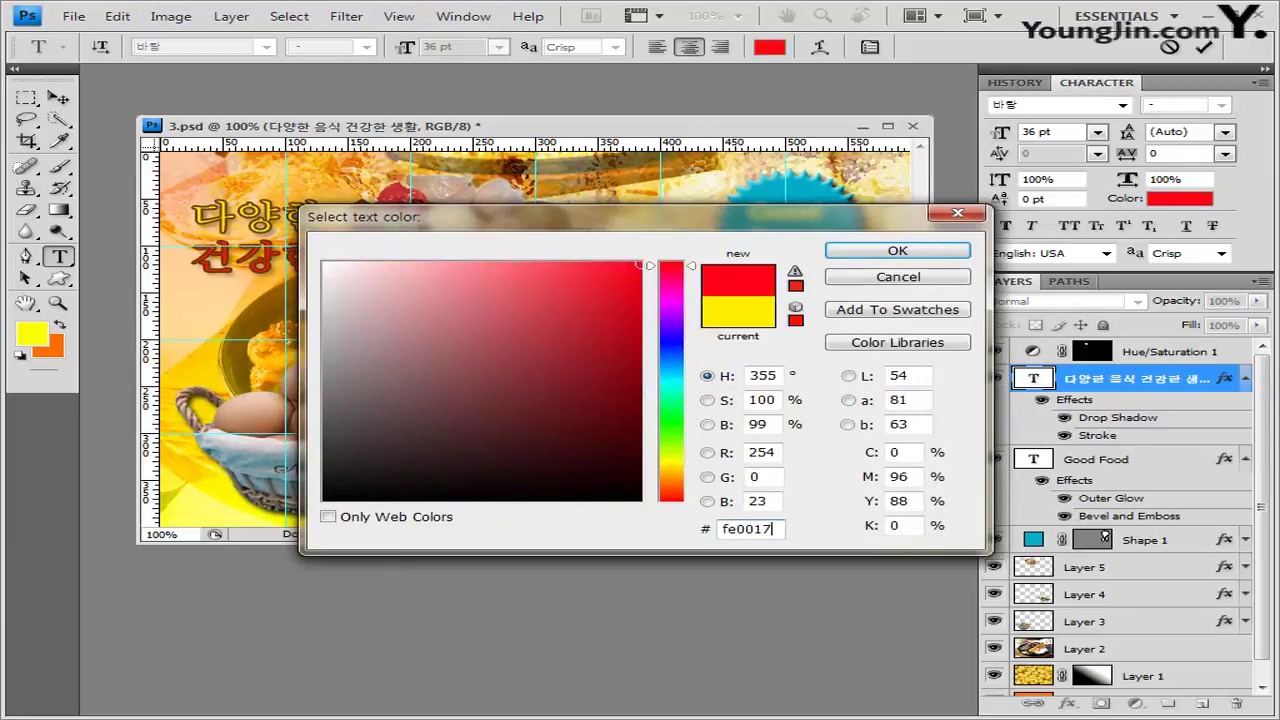
key("Return")
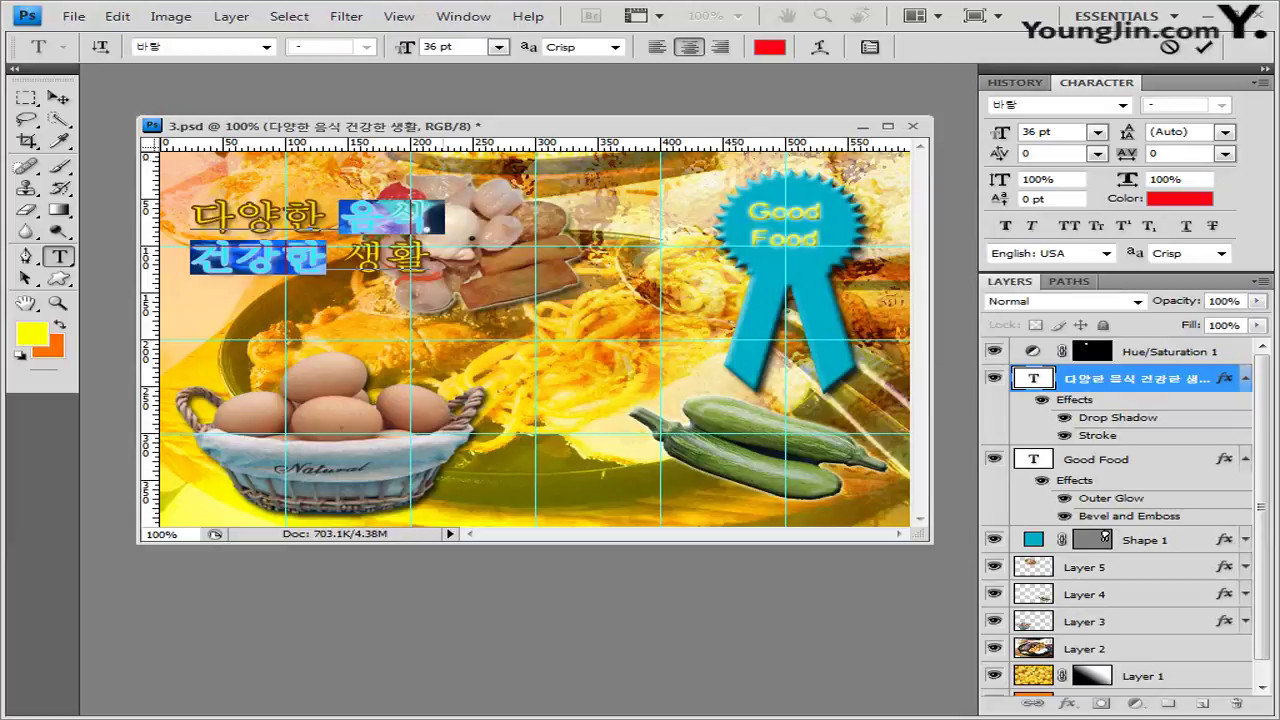
key("ctrl+Return")
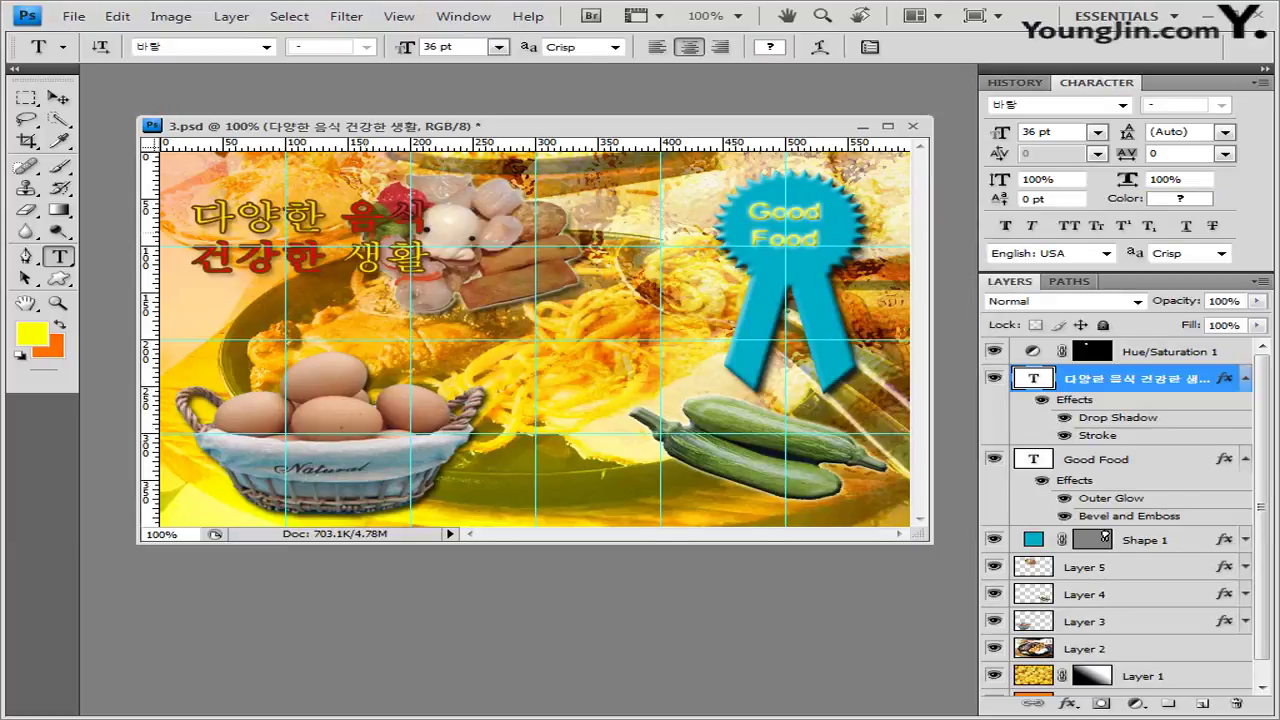
Move the two-line Korean text slightly to the right and up with the Move tool.
key("v")
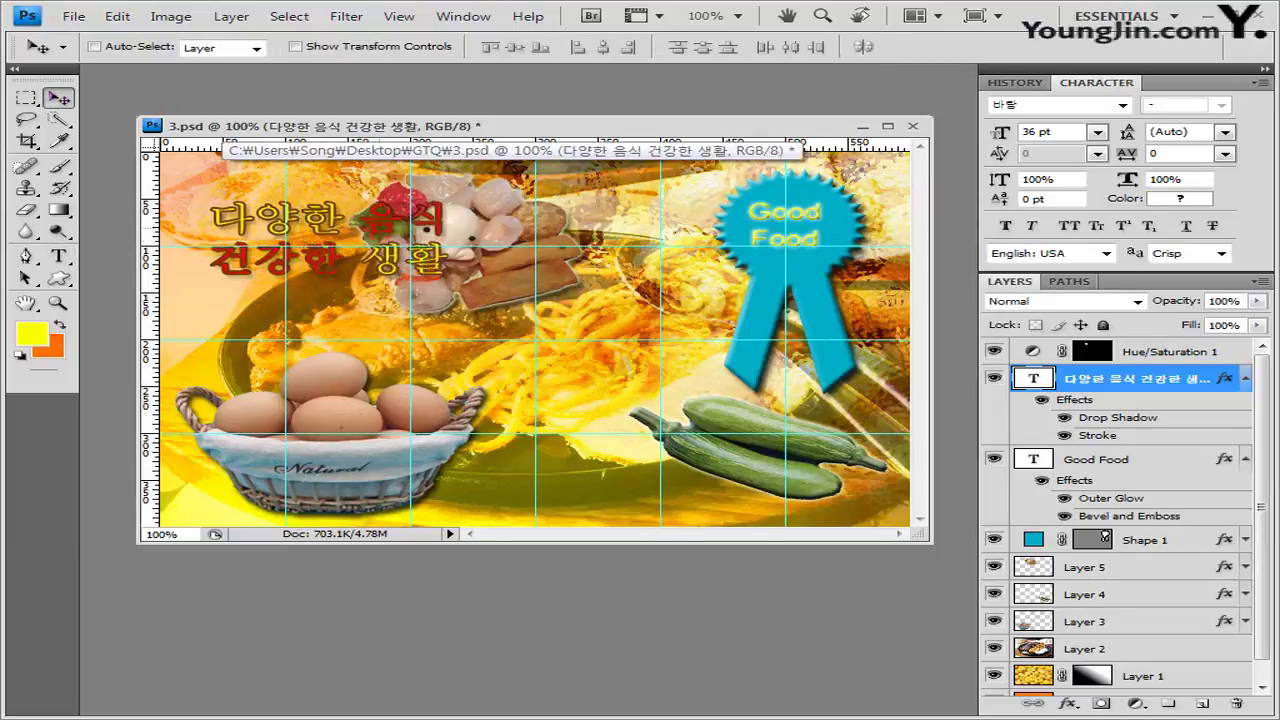
key("shift+Right")
key("shift+Right")
key("Up")
key("Up")
key("Up")
key("Up")
key("Up")
key("Up")
key("Up")
key("Up")
key("Up")
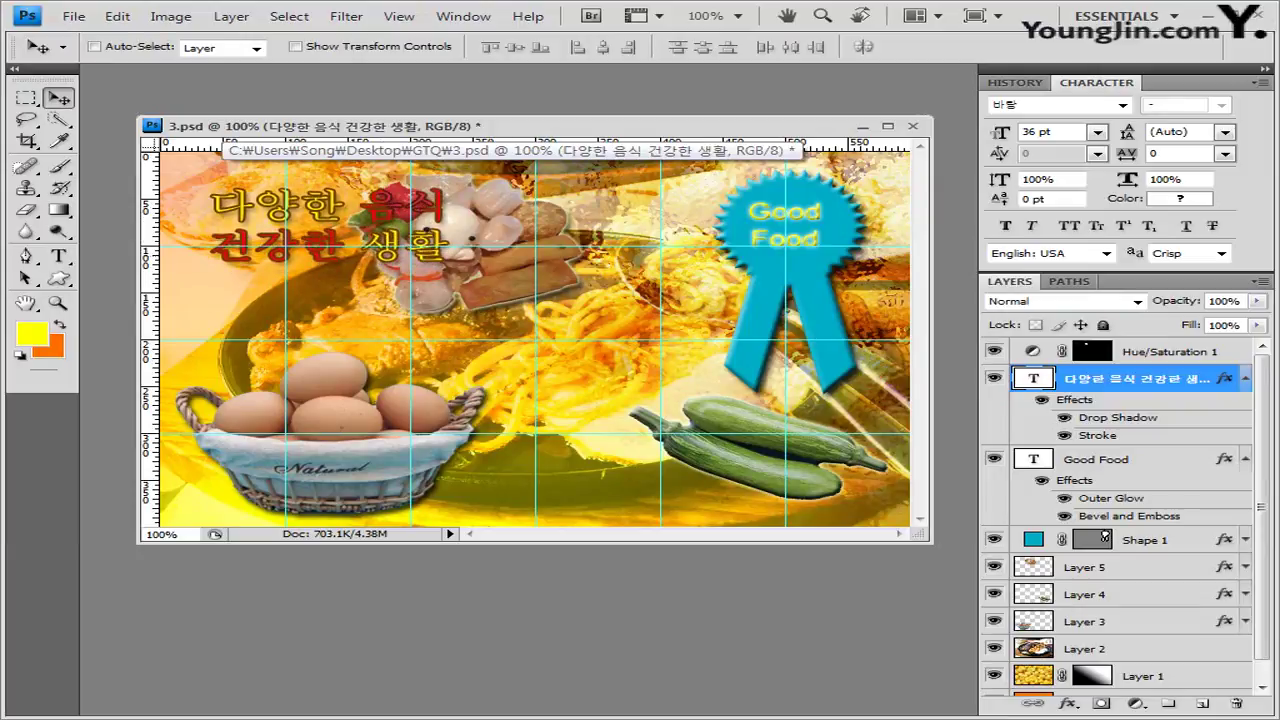
Nudge the two-line Korean text a few more pixels to the right.
key("Right")
key("Right")
key("Right")
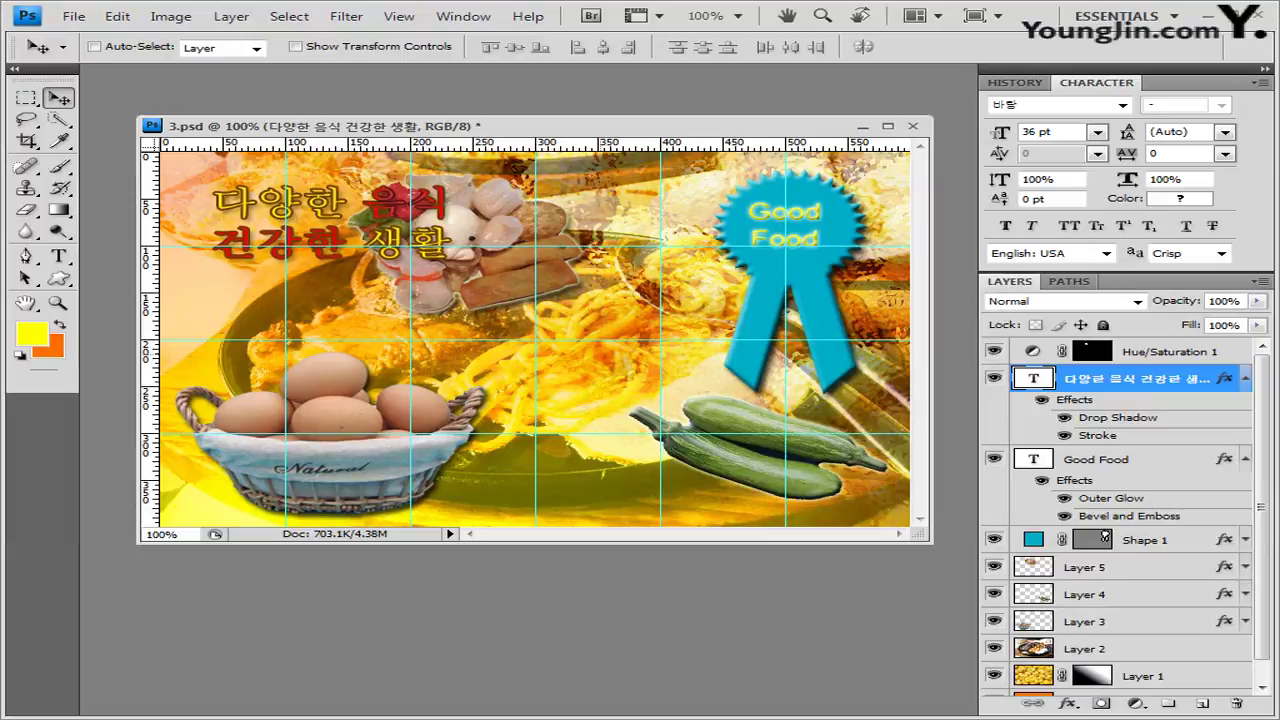
key("Right")
key("Right")
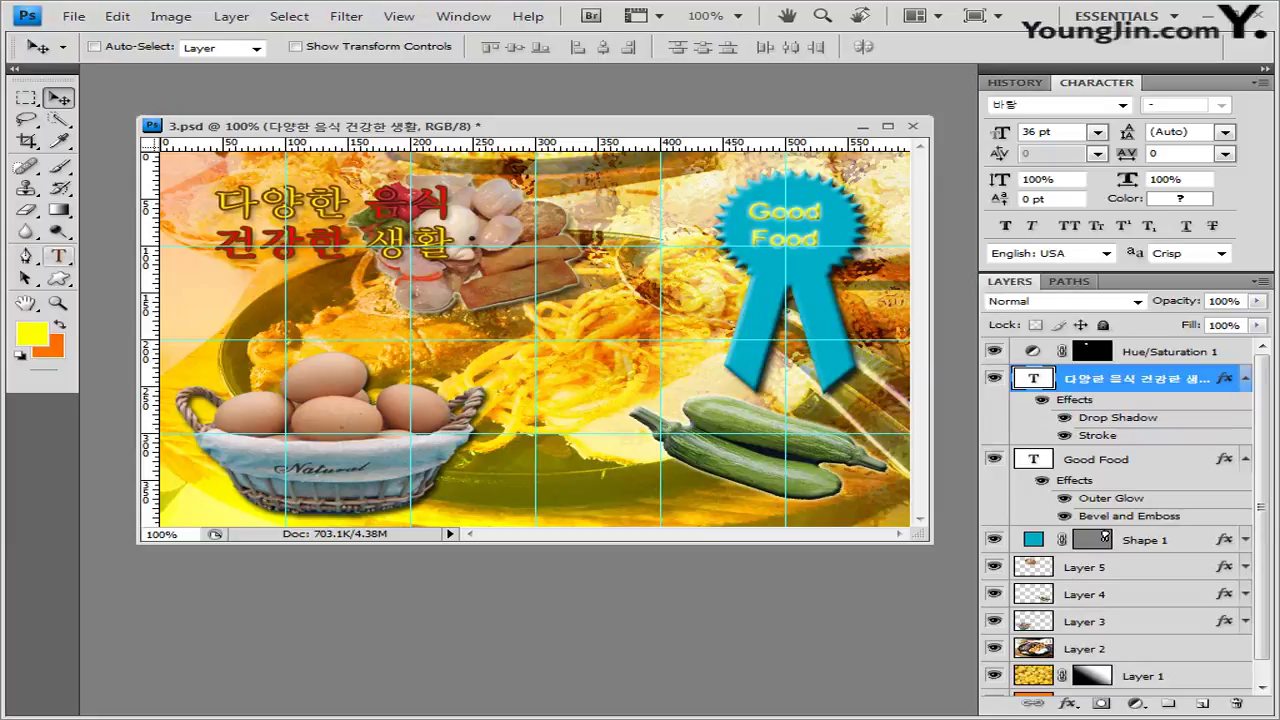
Start a new horizontal text line below the cucumbers with the 돋움 font at 18 pt.
left_click(58, 256)
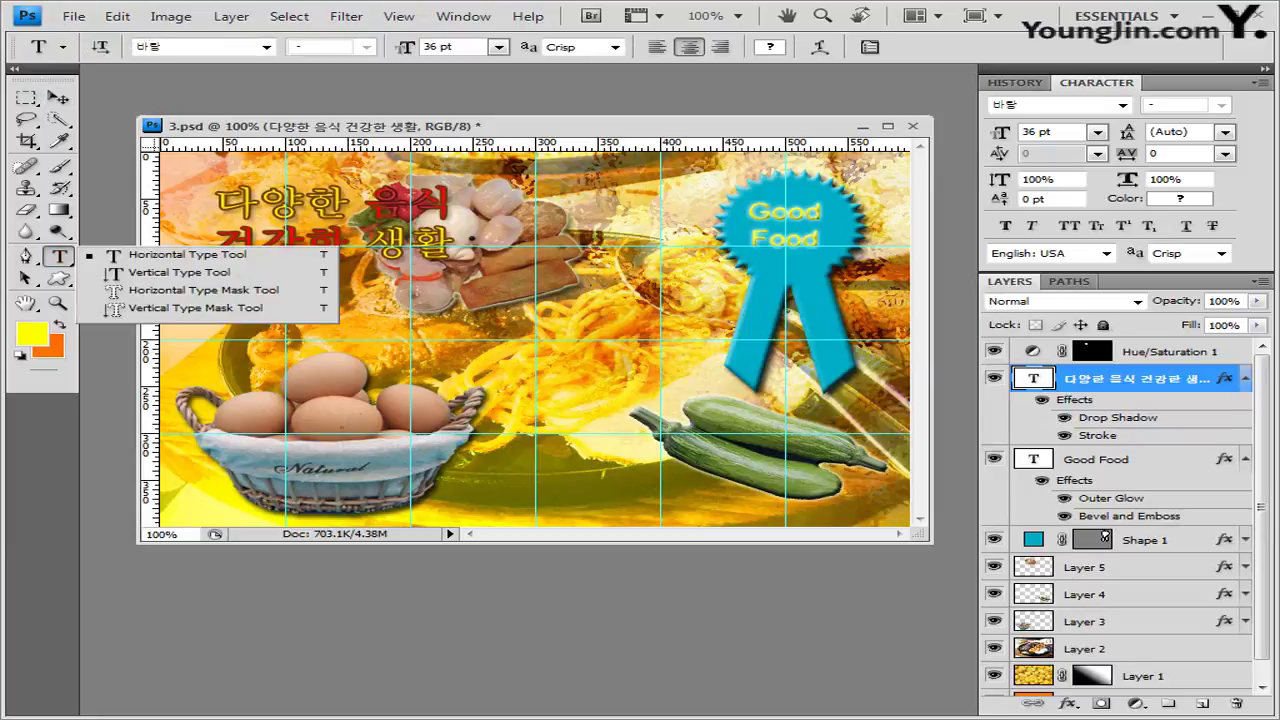
left_click(185, 254)
left_click(712, 505)
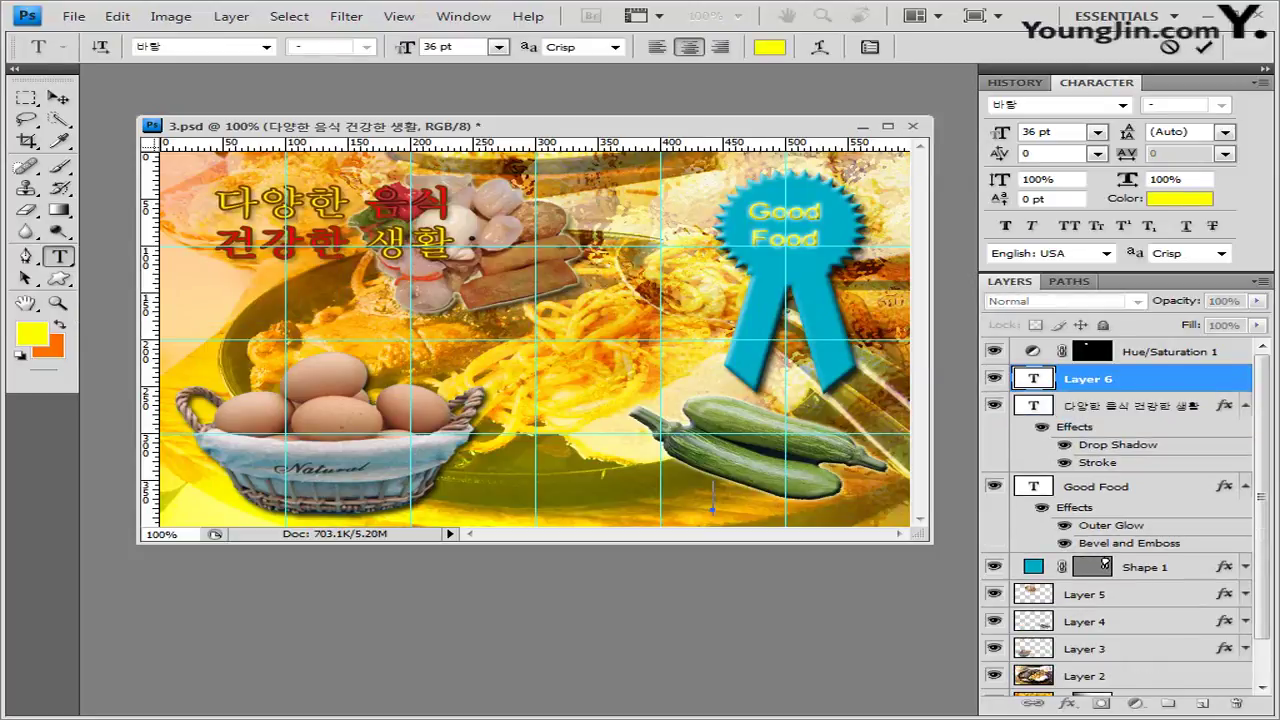
left_click(266, 47)
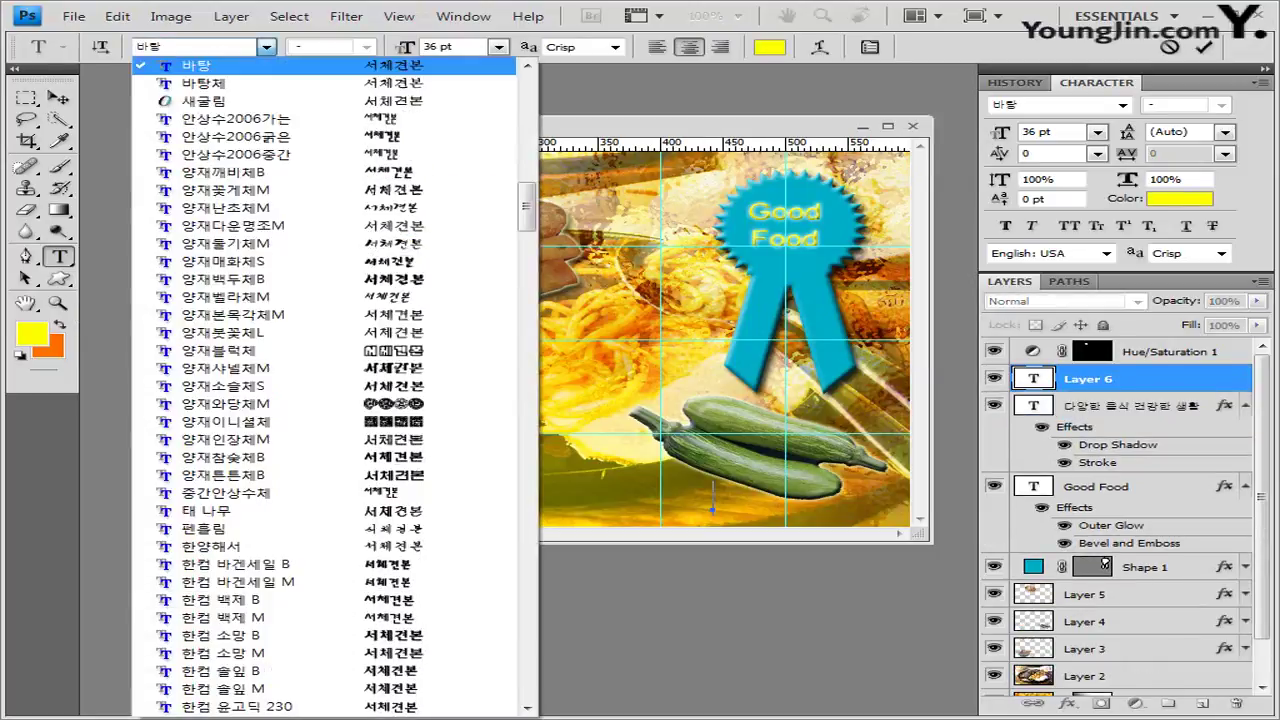
scroll(325, 390, "up", 5)
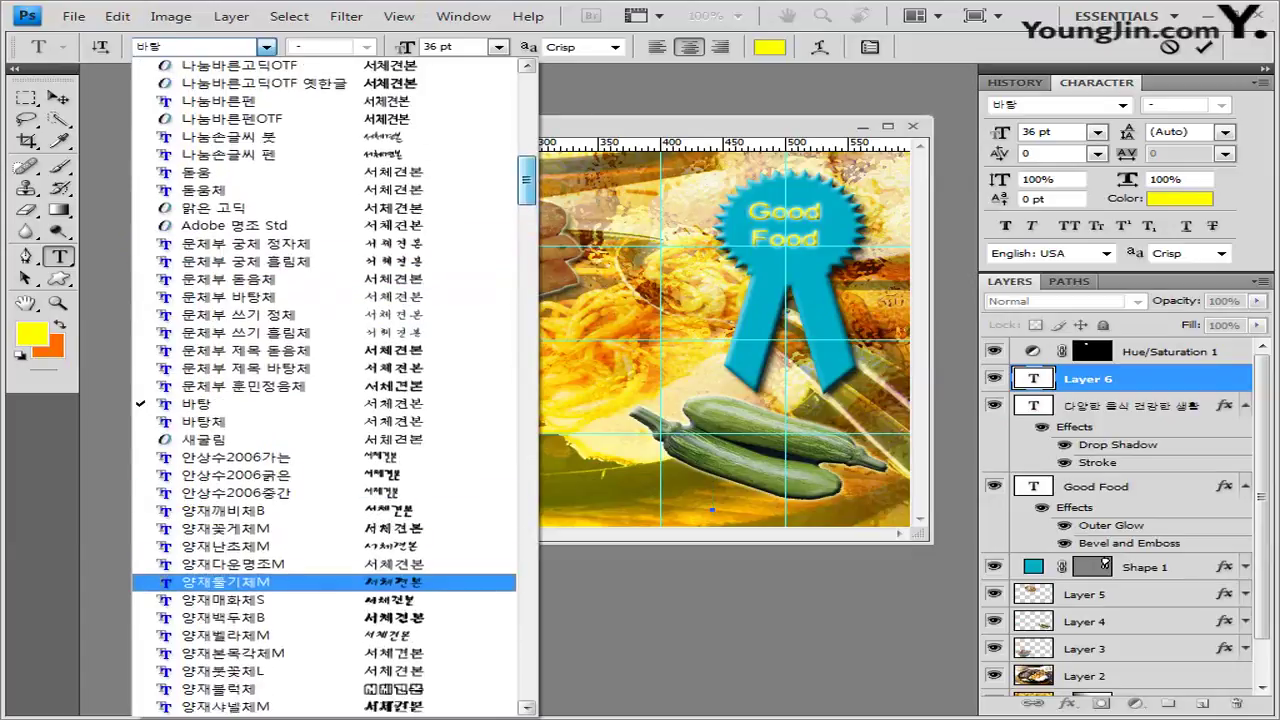
left_click(200, 208)
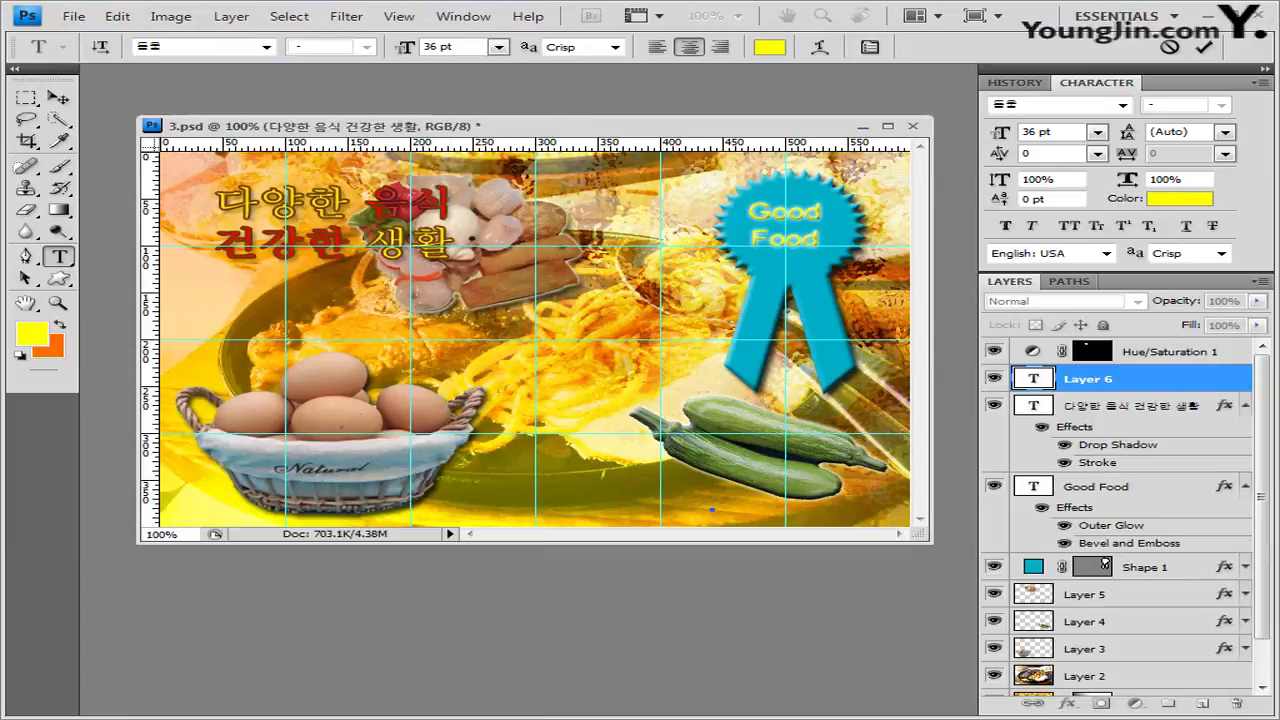
key("Tab")
type("18")
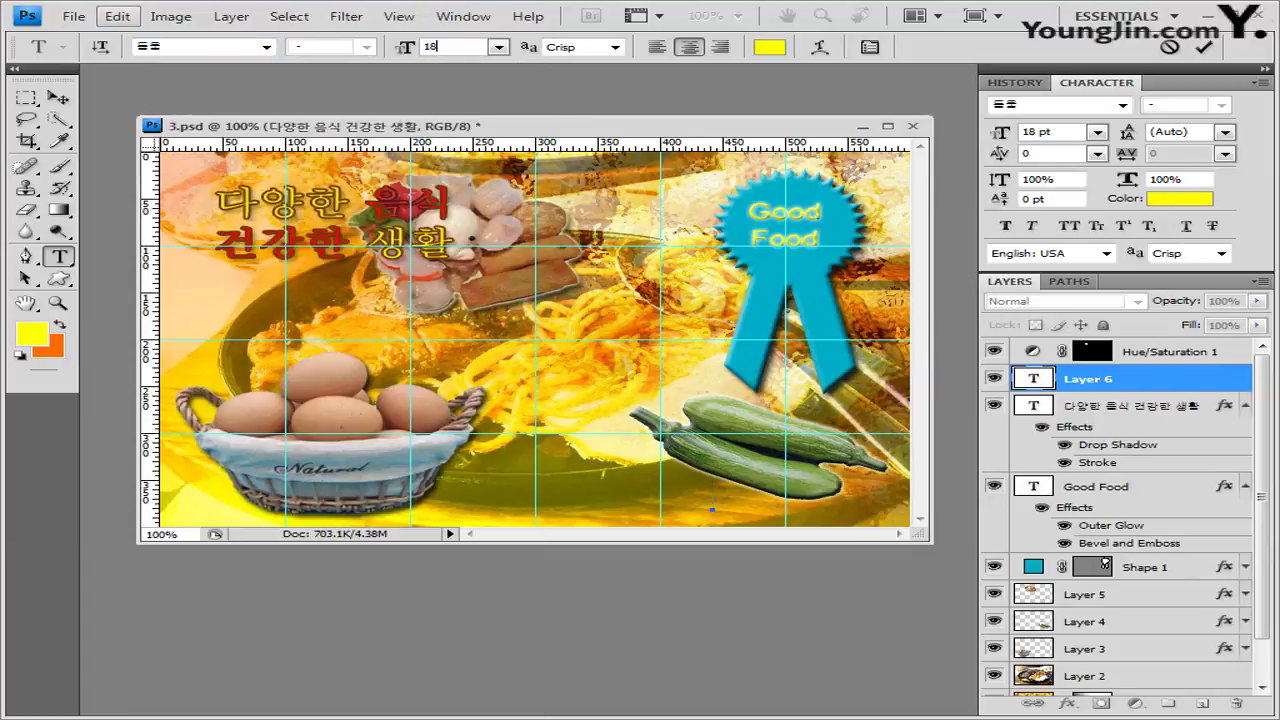
key("Return")
Set the text color to #ffffff, enter "우리맛집동호회" and commit the text.
left_click(769, 47)
left_click_drag(762, 529, 744, 529)
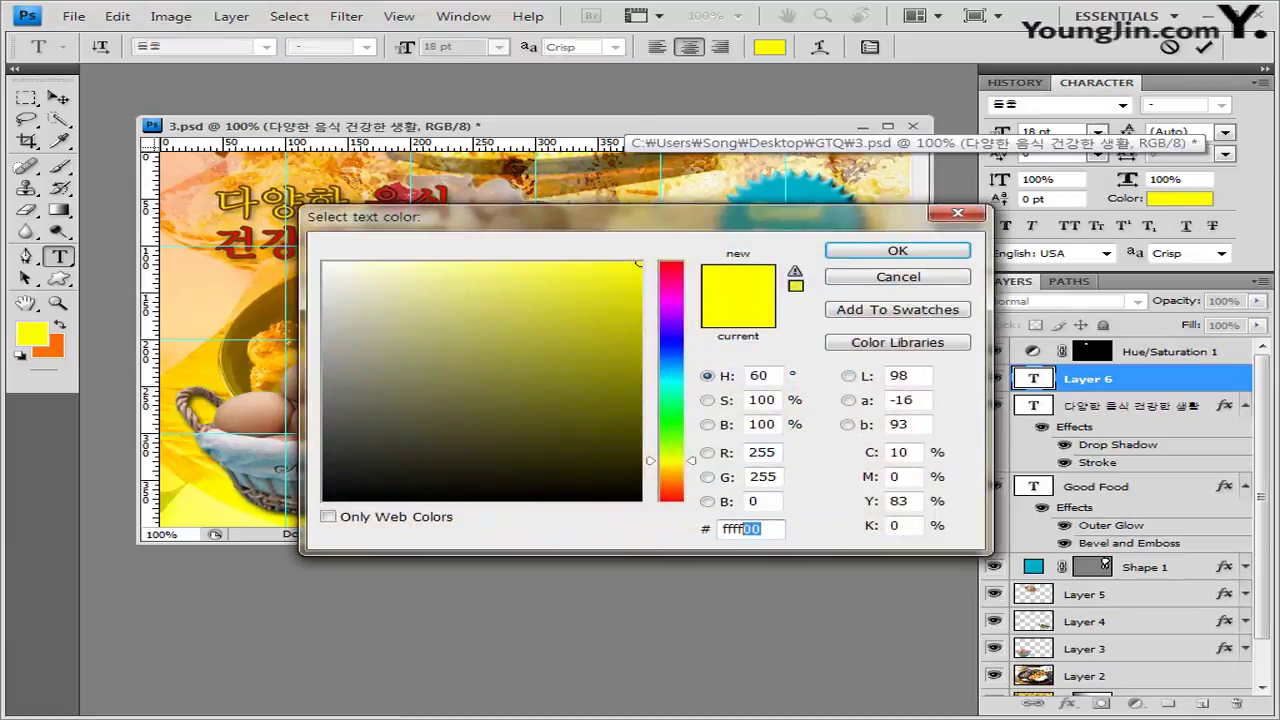
type("ff")
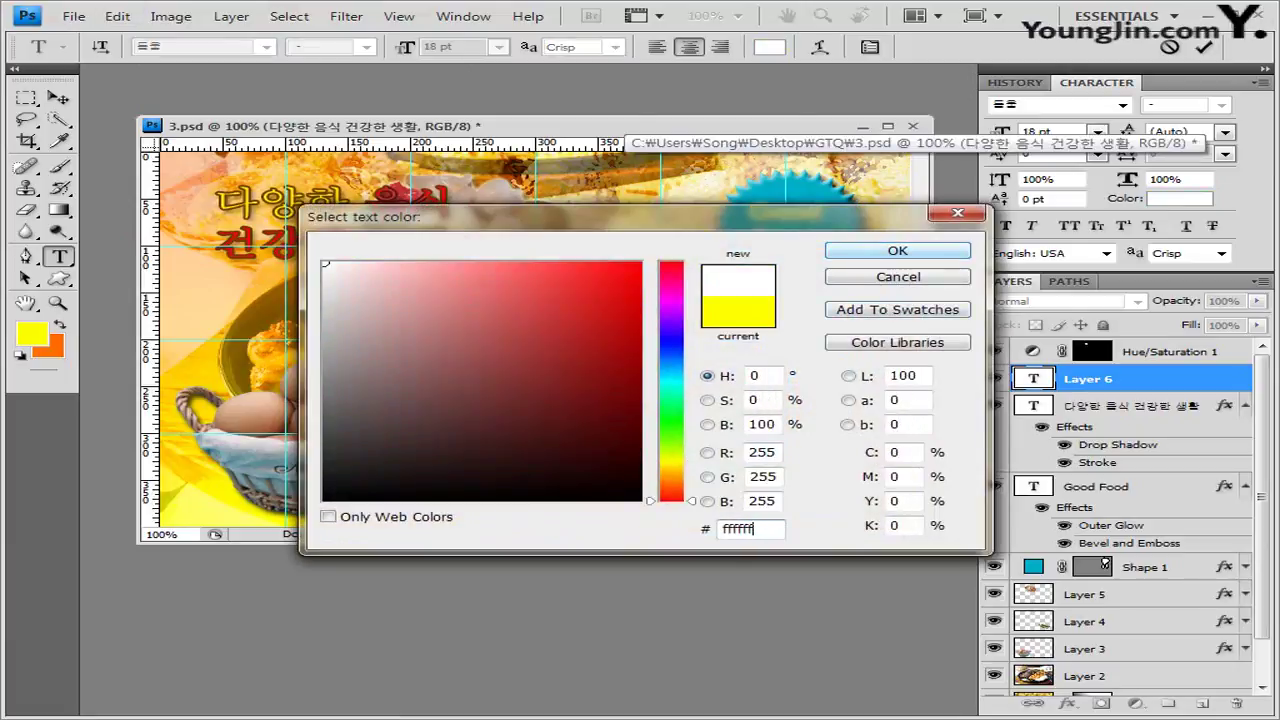
key("Return")
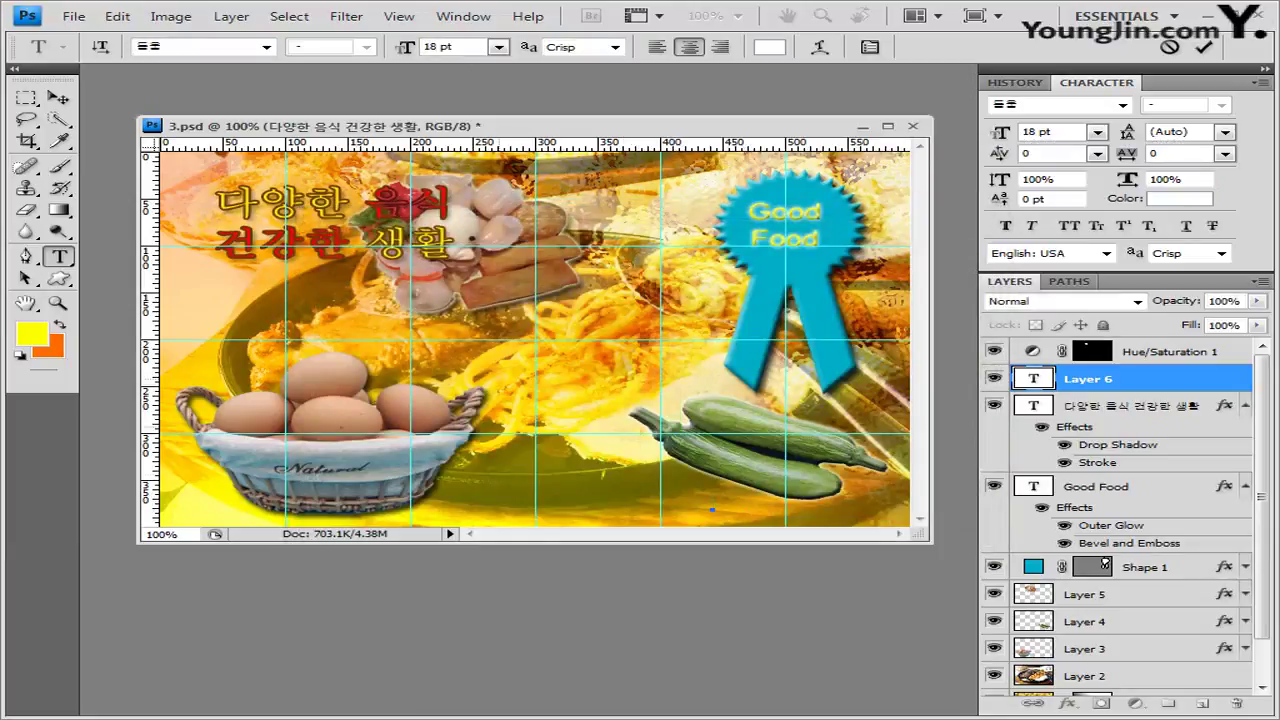
left_click(712, 506)
type("우리맛집동호회")
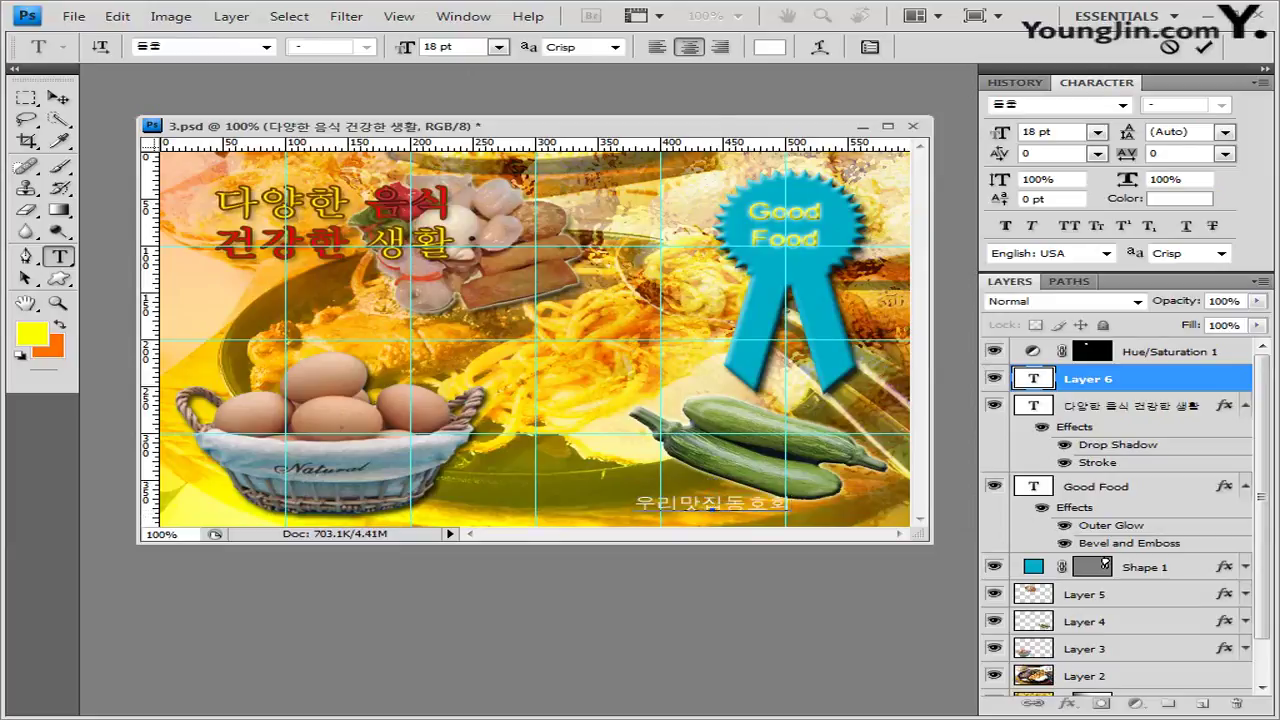
key("ctrl+Return")
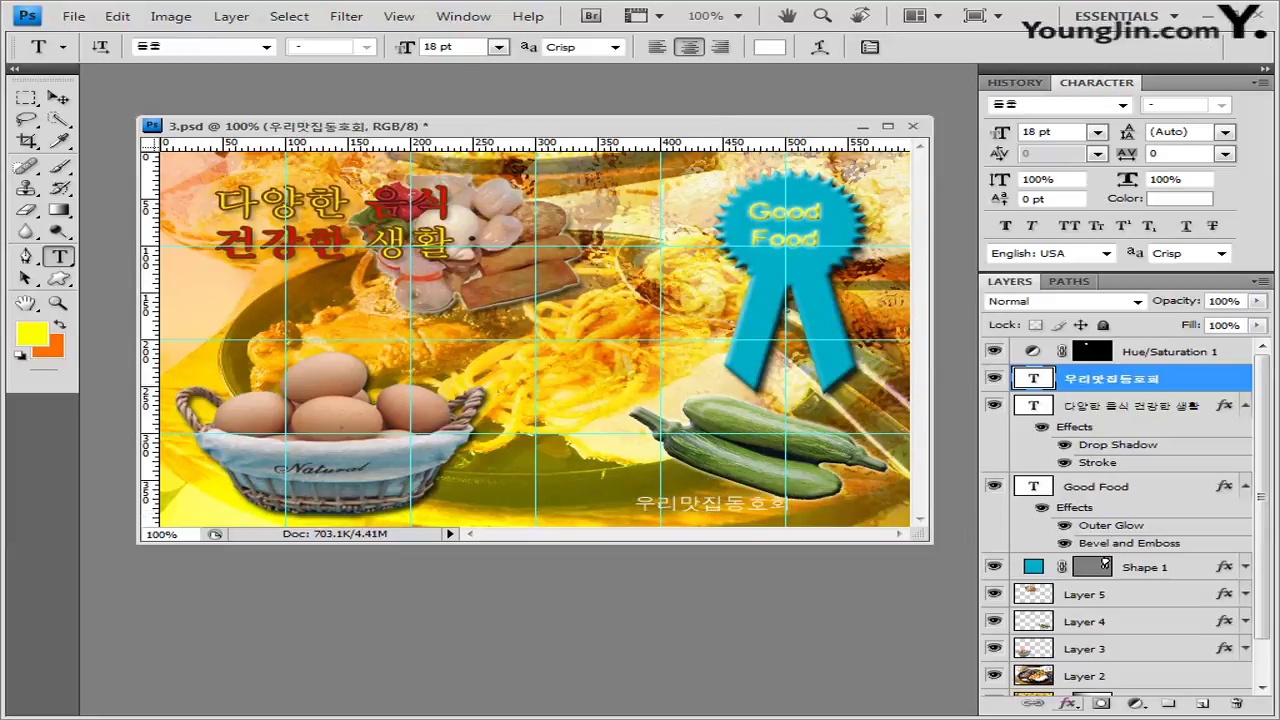
Add a 2 px outside Stroke in #882e03 to the "우리맛집동호회" text.
left_click(1068, 703)
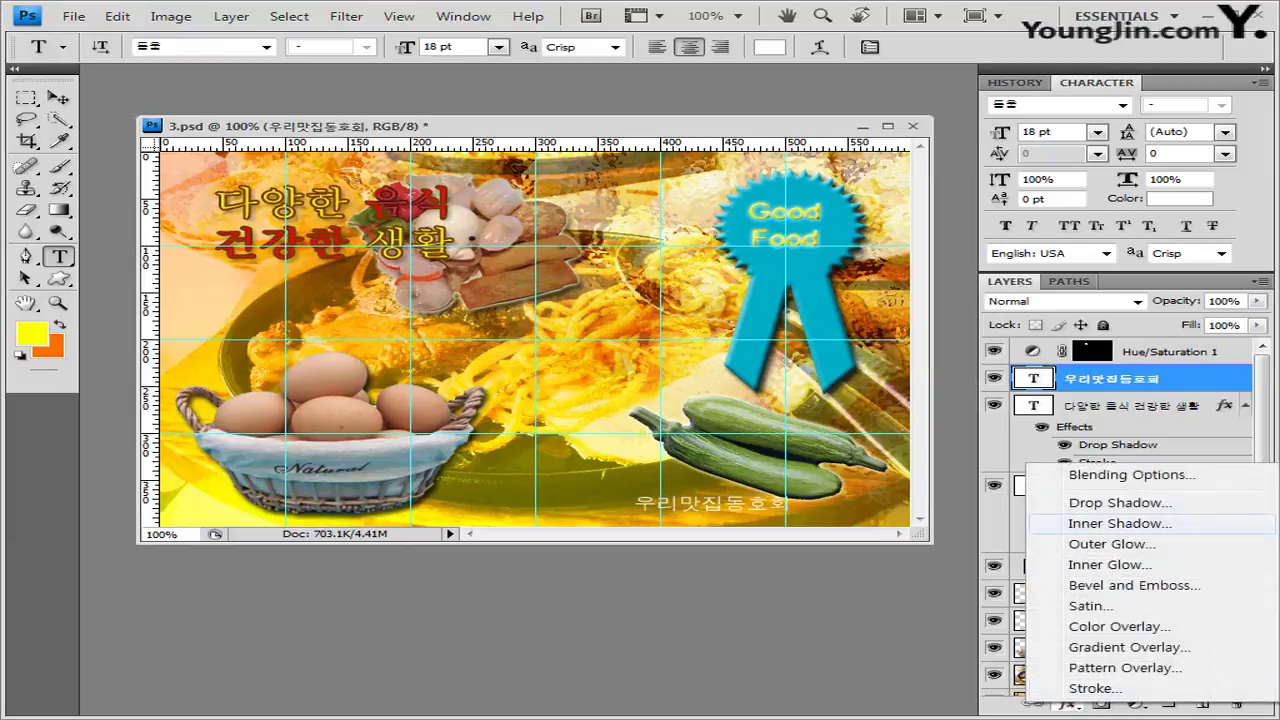
left_click(1095, 688)
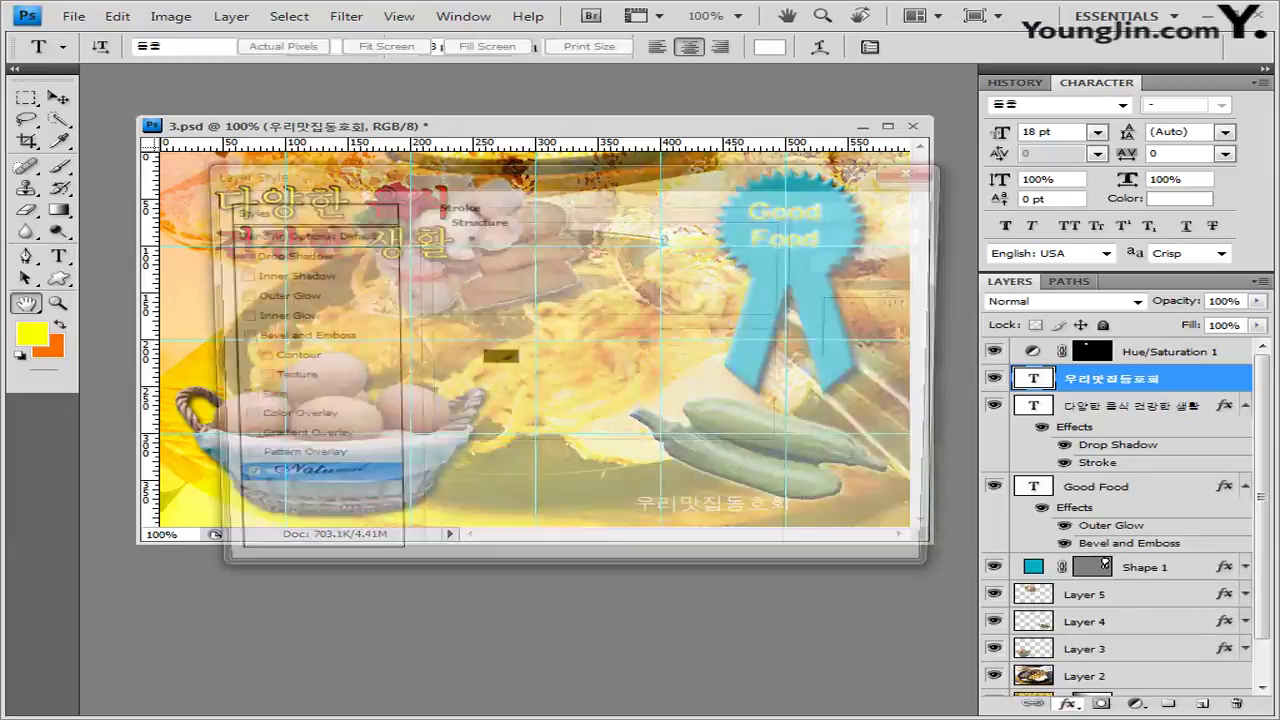
key("Down")
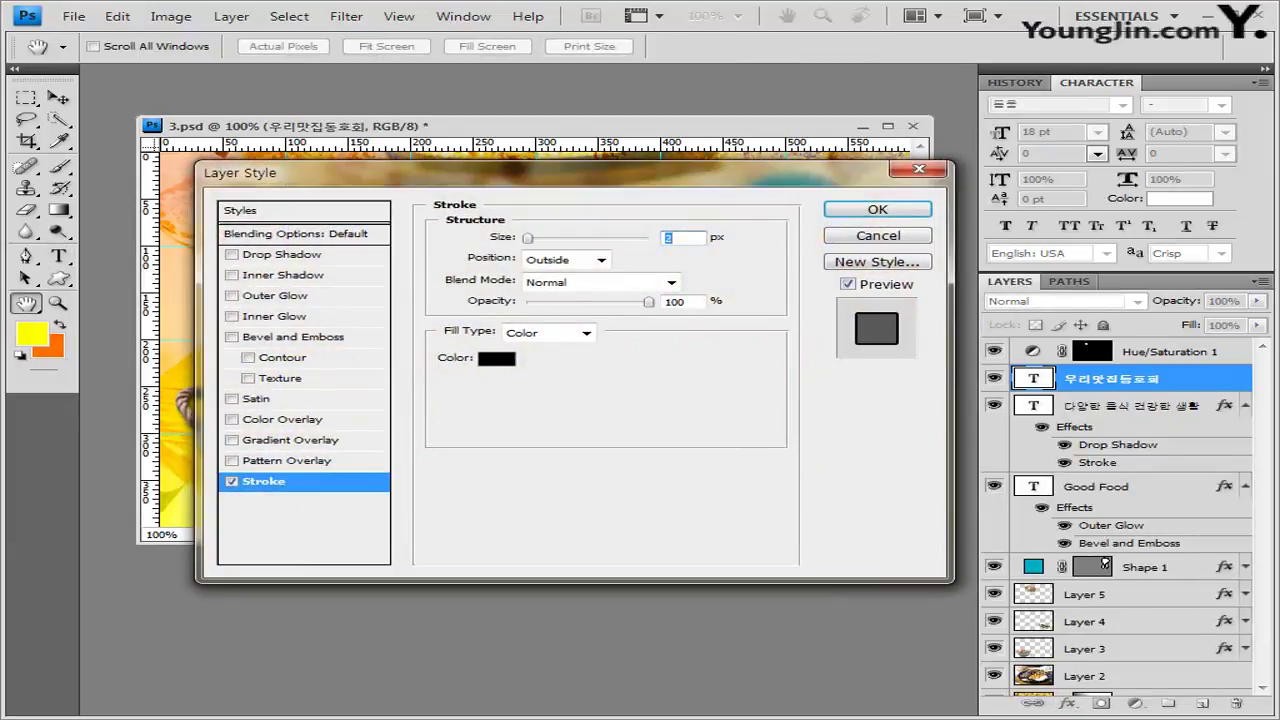
left_click(496, 358)
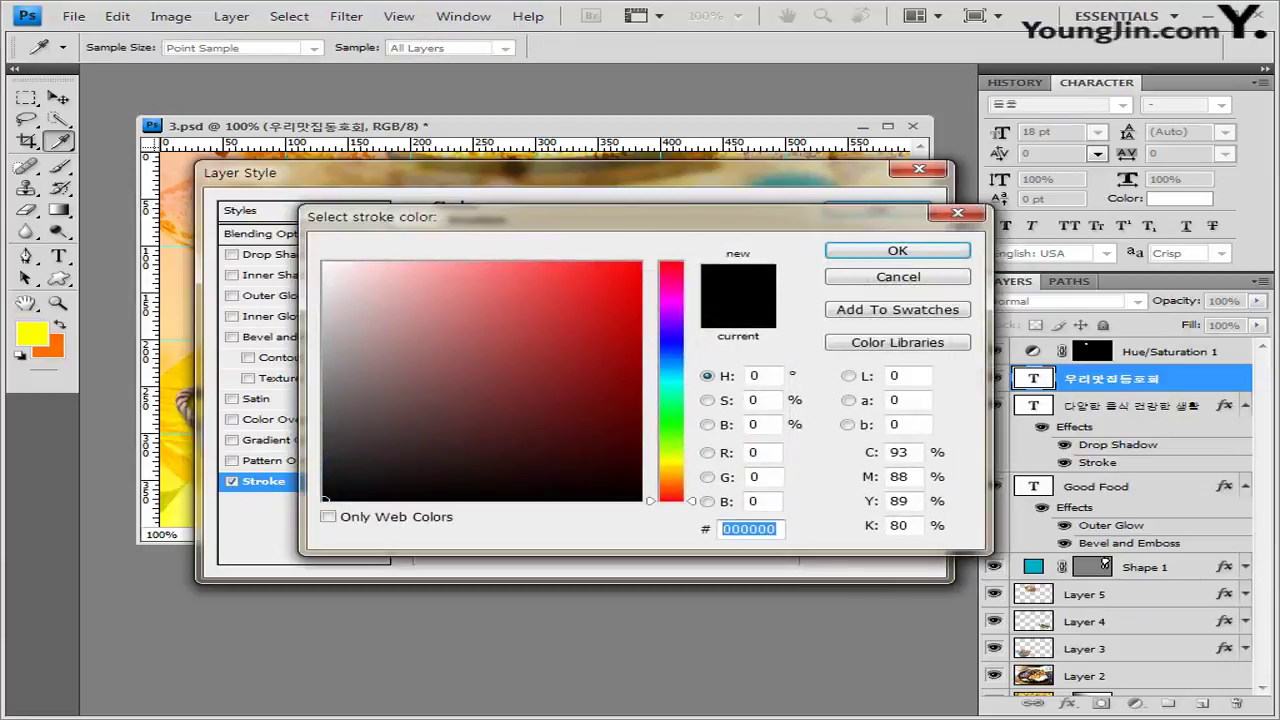
type("88e")
key("BackSpace")
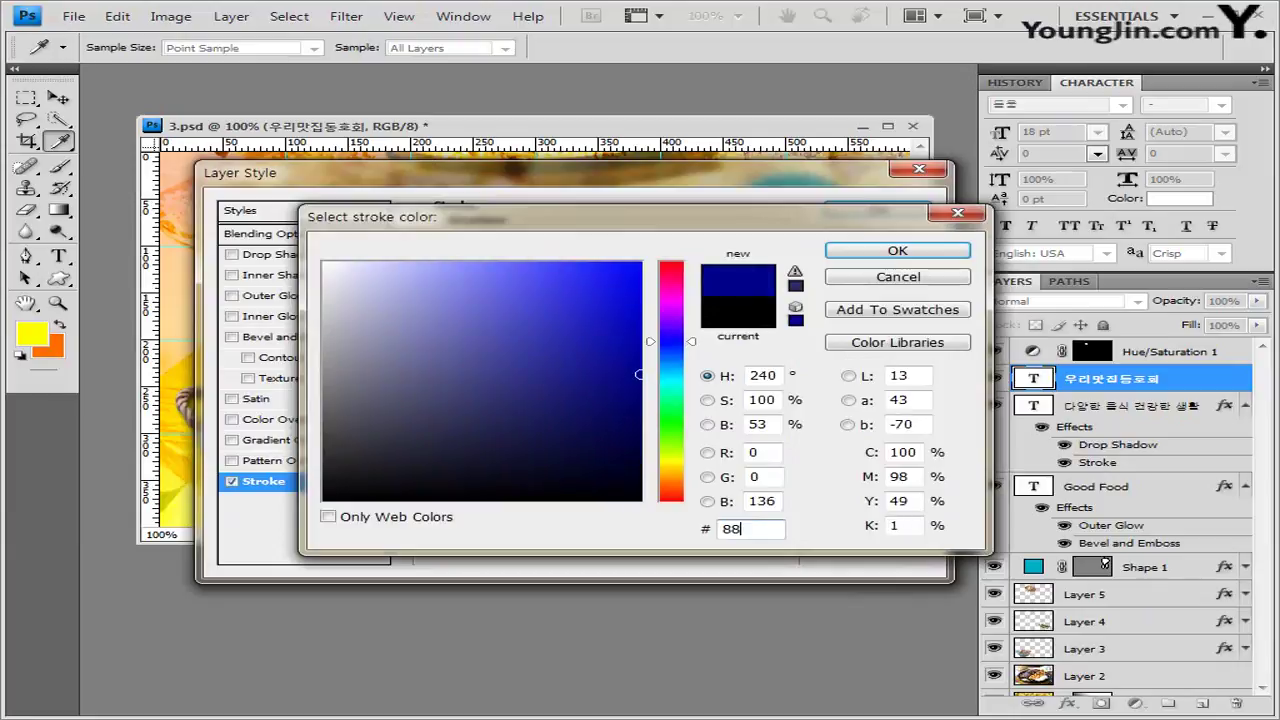
type("2e0")
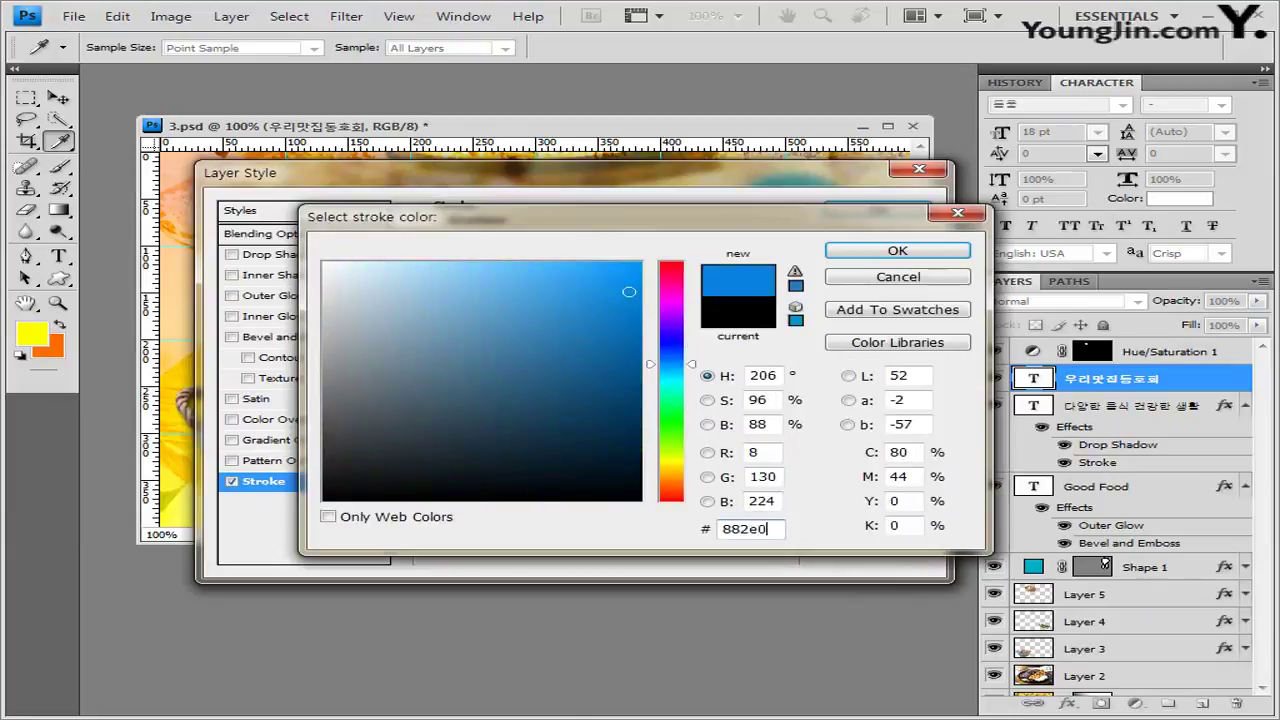
type("3")
key("Return")
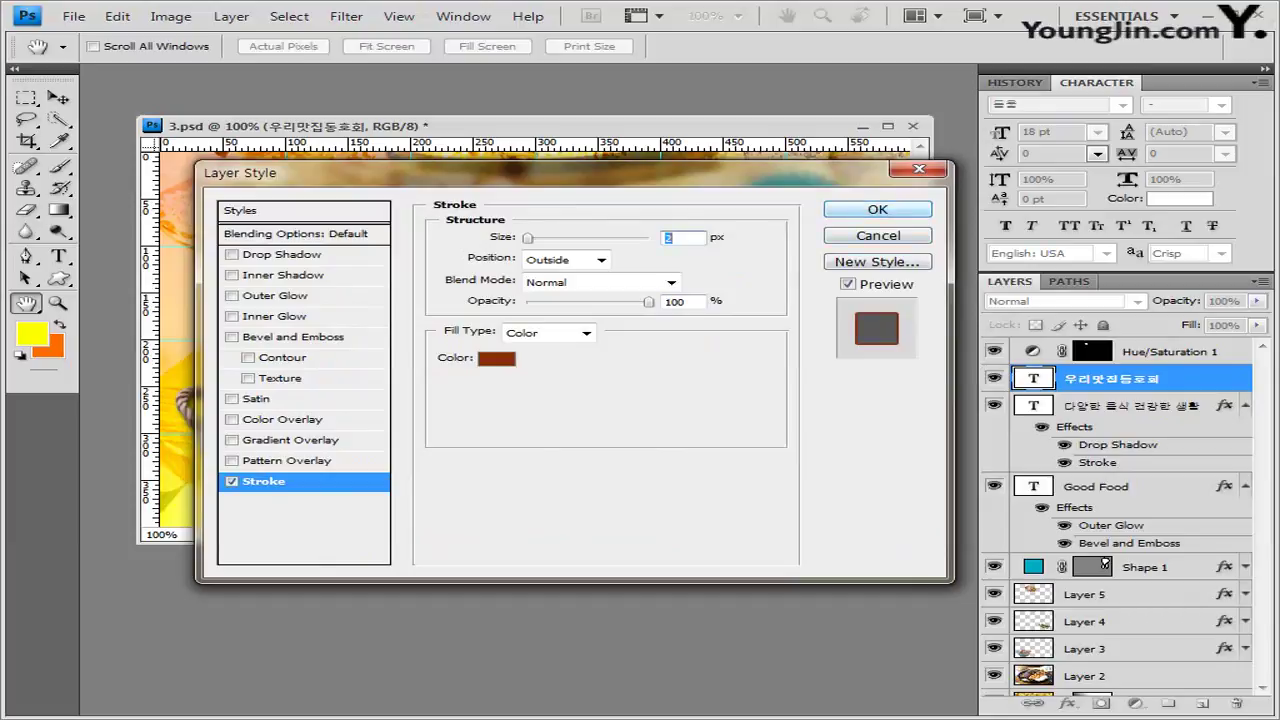
key("Return")
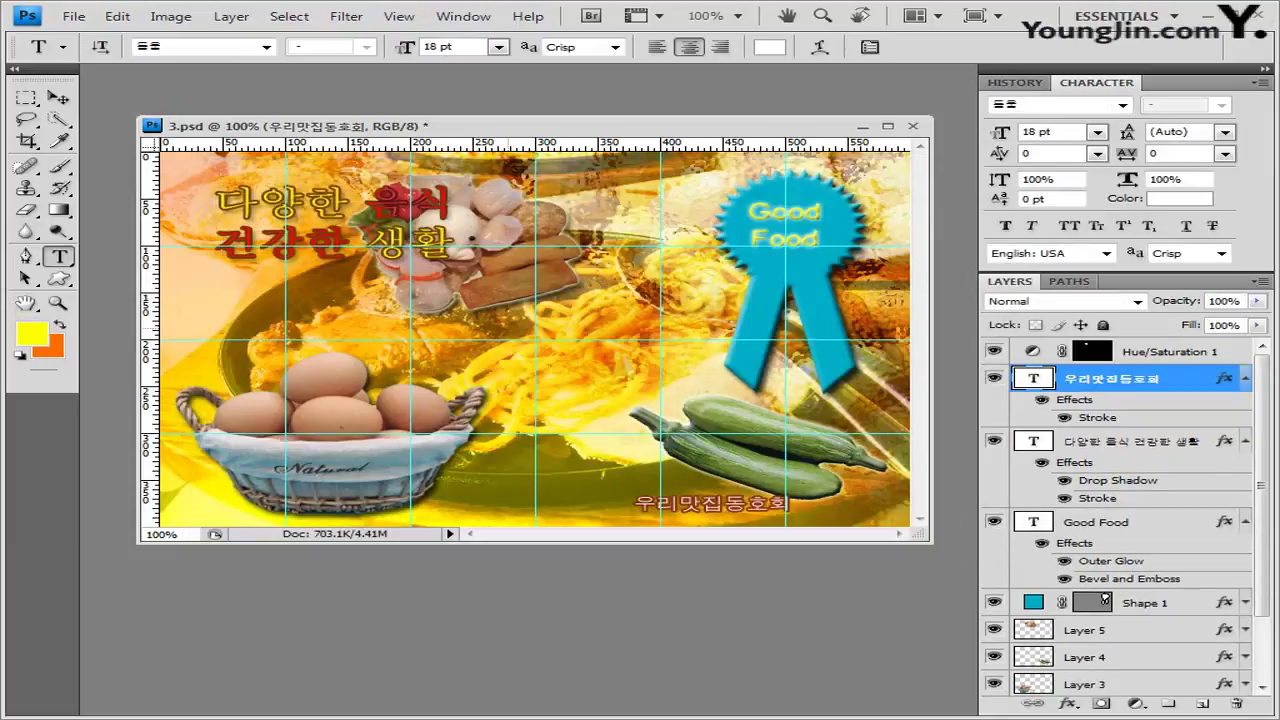
Move the "우리맛집동호회" text into the lower-right corner of the image, just below the cucumbers.
key("v")
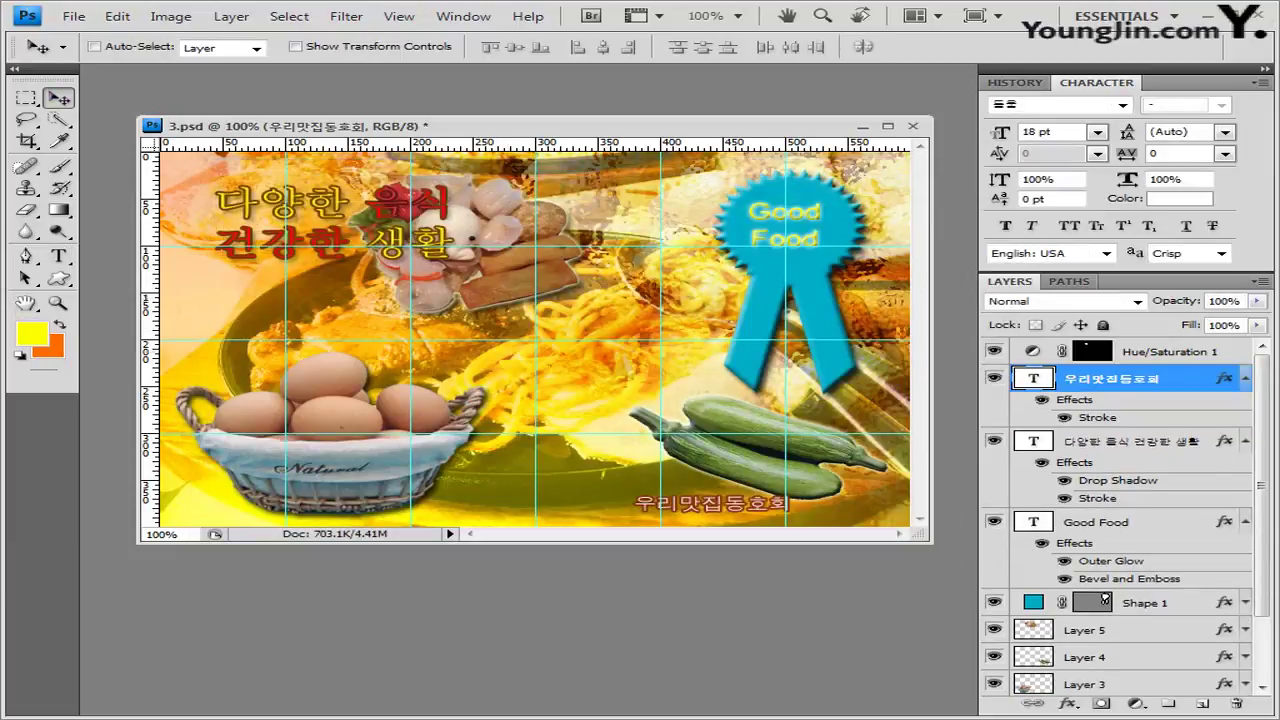
left_click_drag(720, 508, 792, 508)
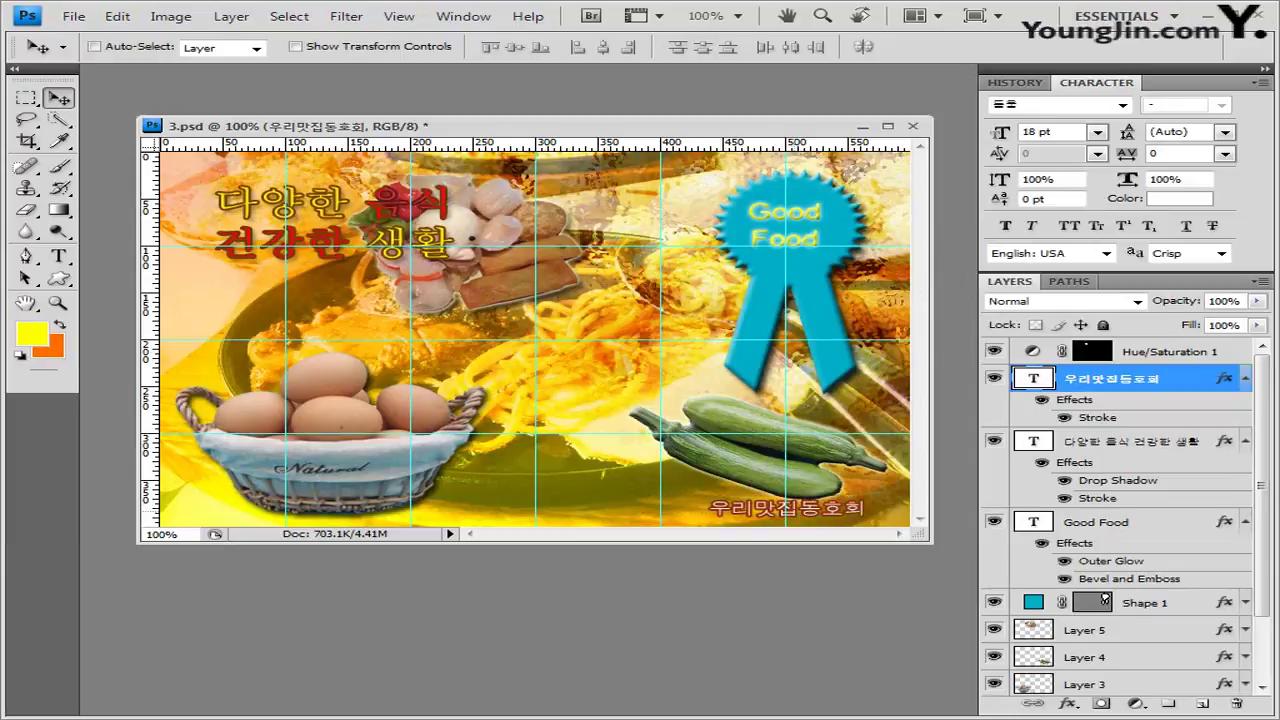
key("Right")
key("Right")
key("Right")
key("Right")
key("Right")
key("Right")
key("Right")
key("Right")
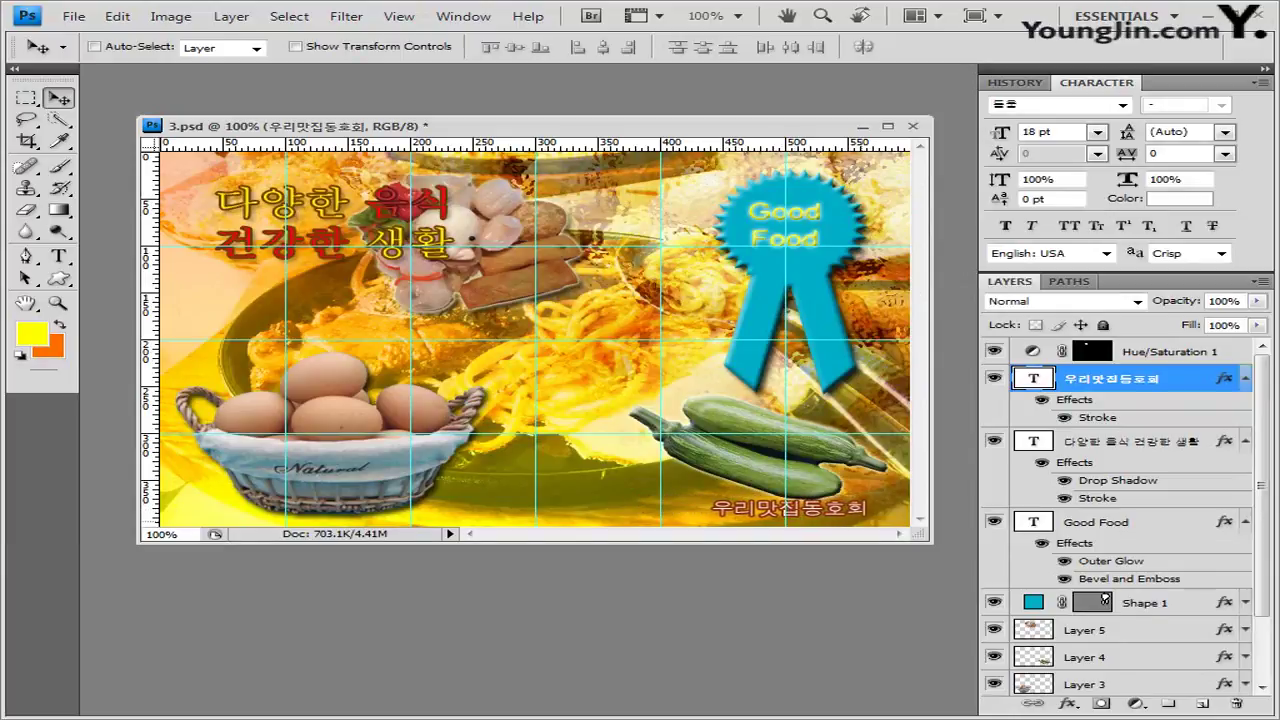
key("Right")
key("Right")
key("Right")
key("Right")
key("Right")
key("Right")
key("Right")
key("Right")
key("Right")
key("Right")
key("Right")
key("Right")
key("Right")
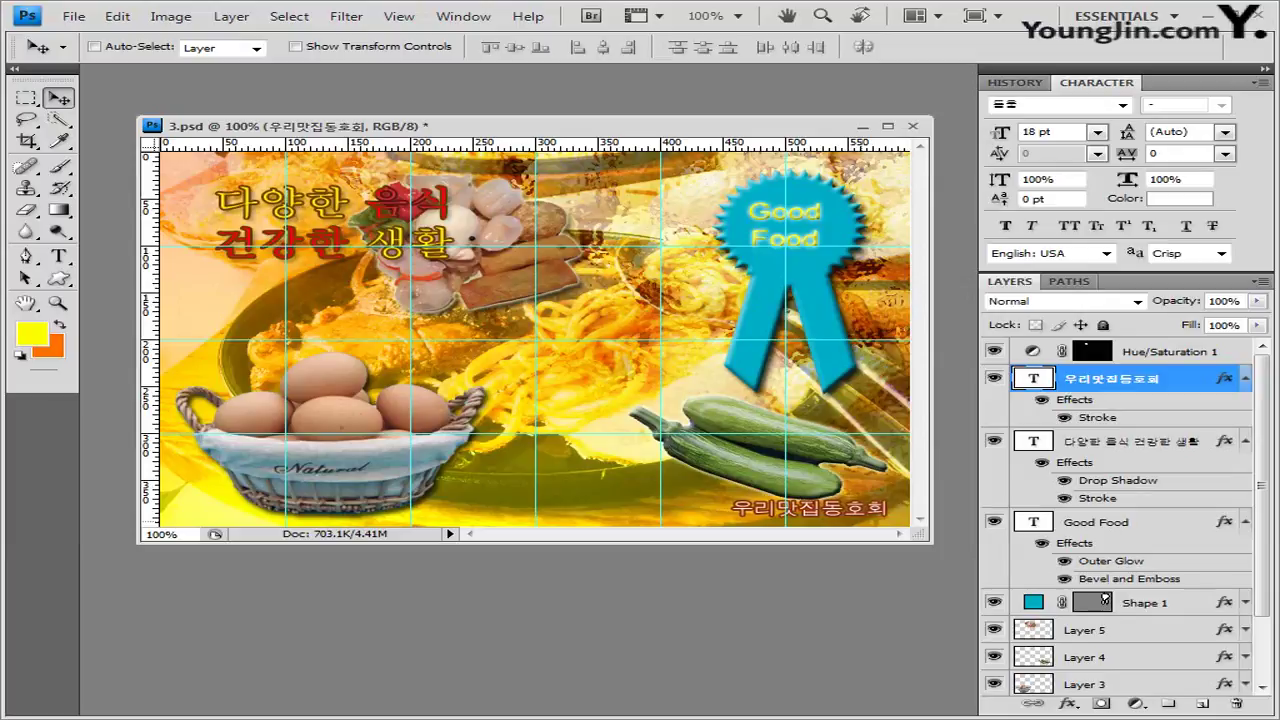
key("Left")
key("Left")
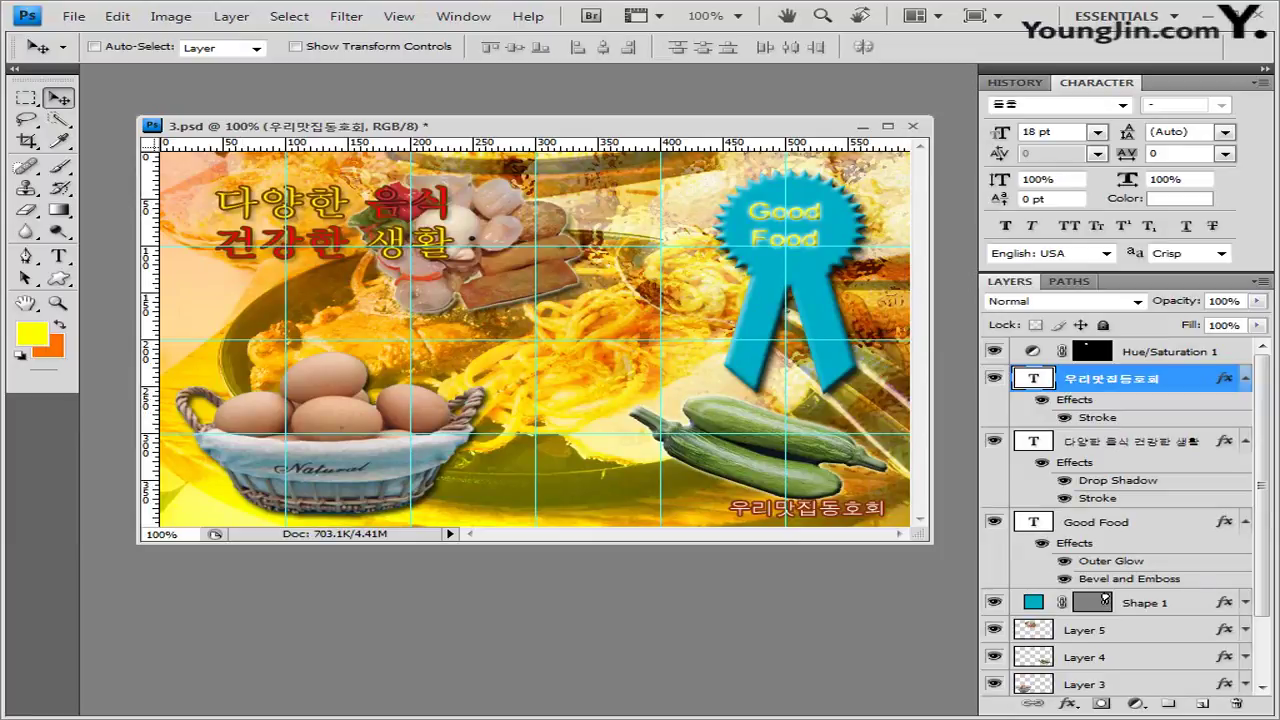
Start a new text line above the egg basket at 15 pt, keeping the text color #ffffff.
key("t")
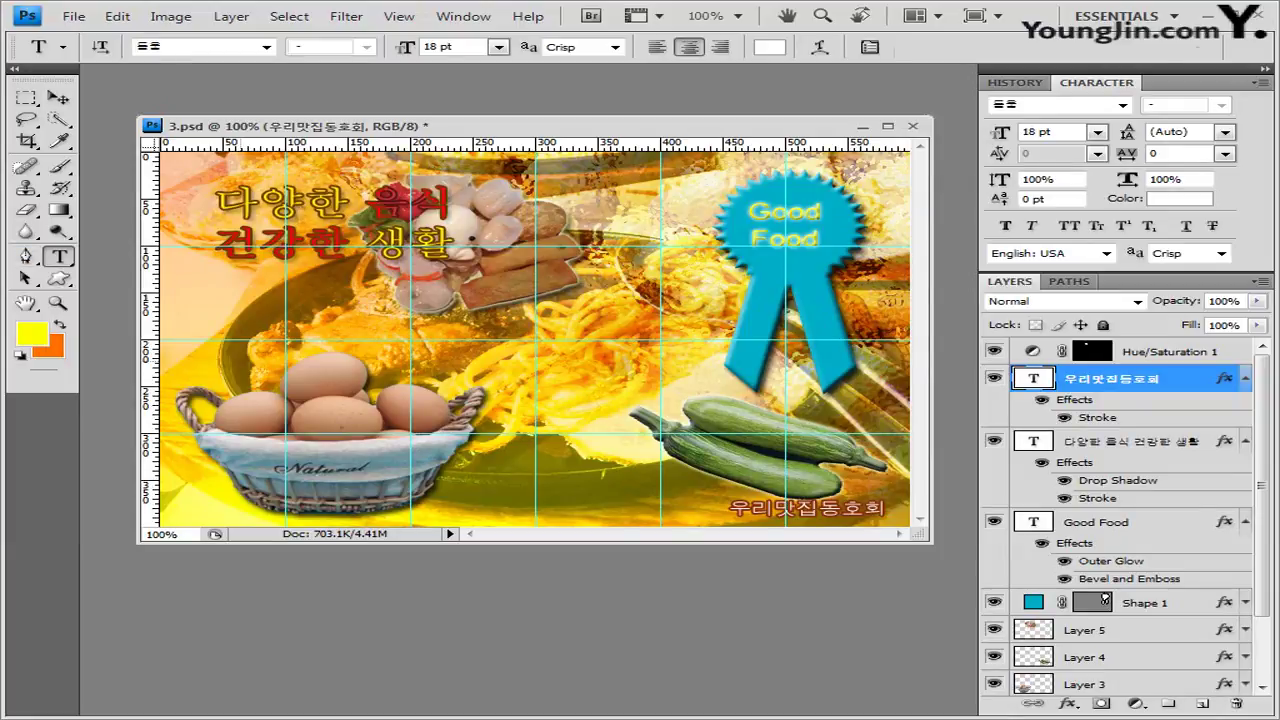
left_click(240, 355)
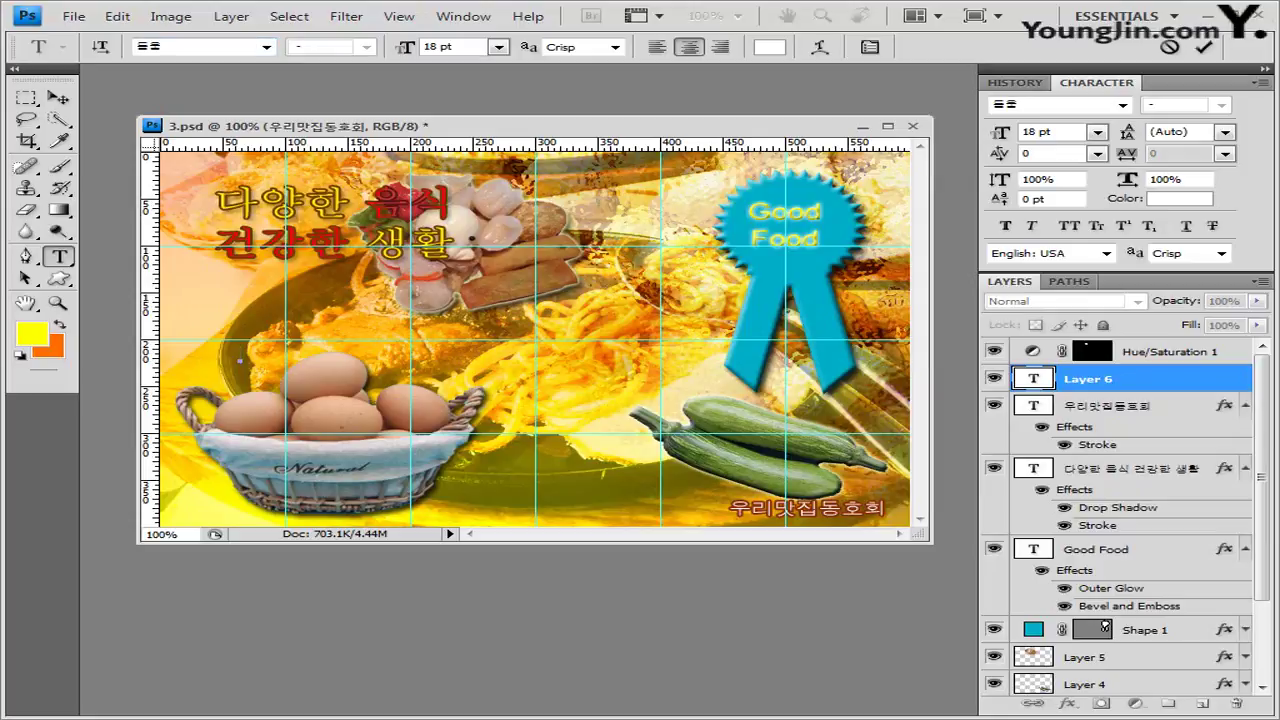
left_click_drag(453, 47, 423, 47)
type("15")
key("Return")
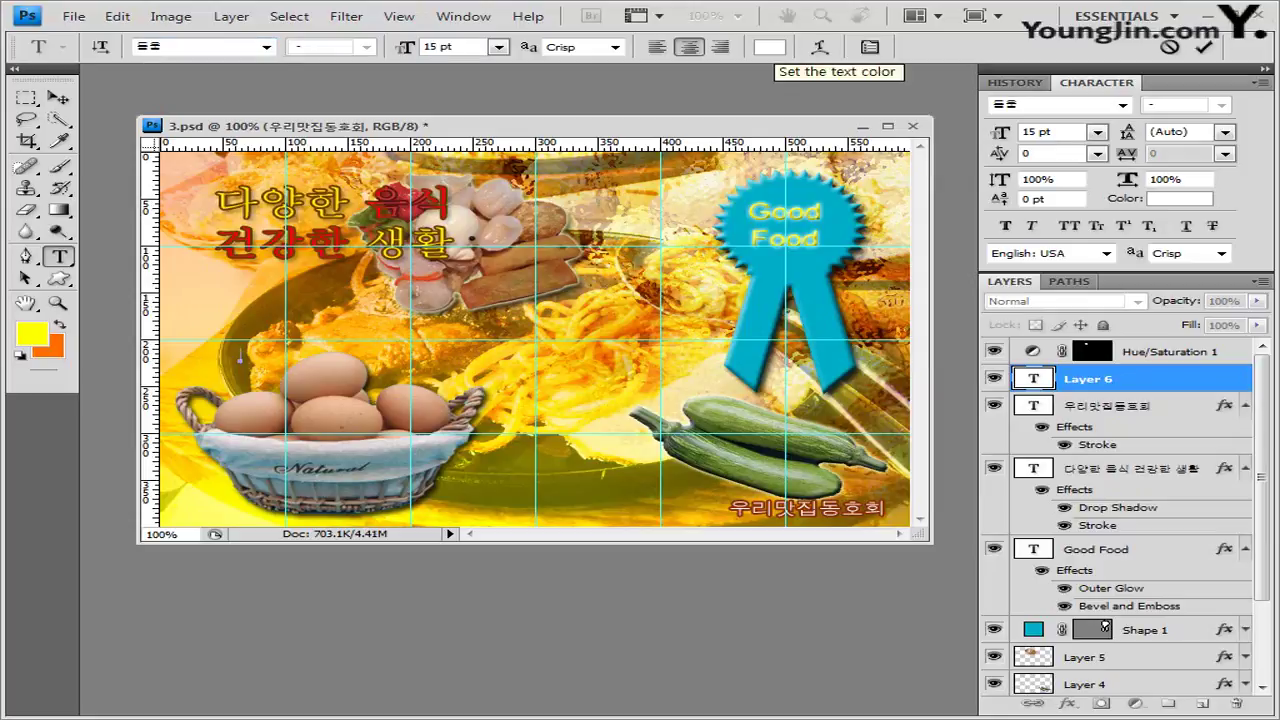
left_click(769, 47)
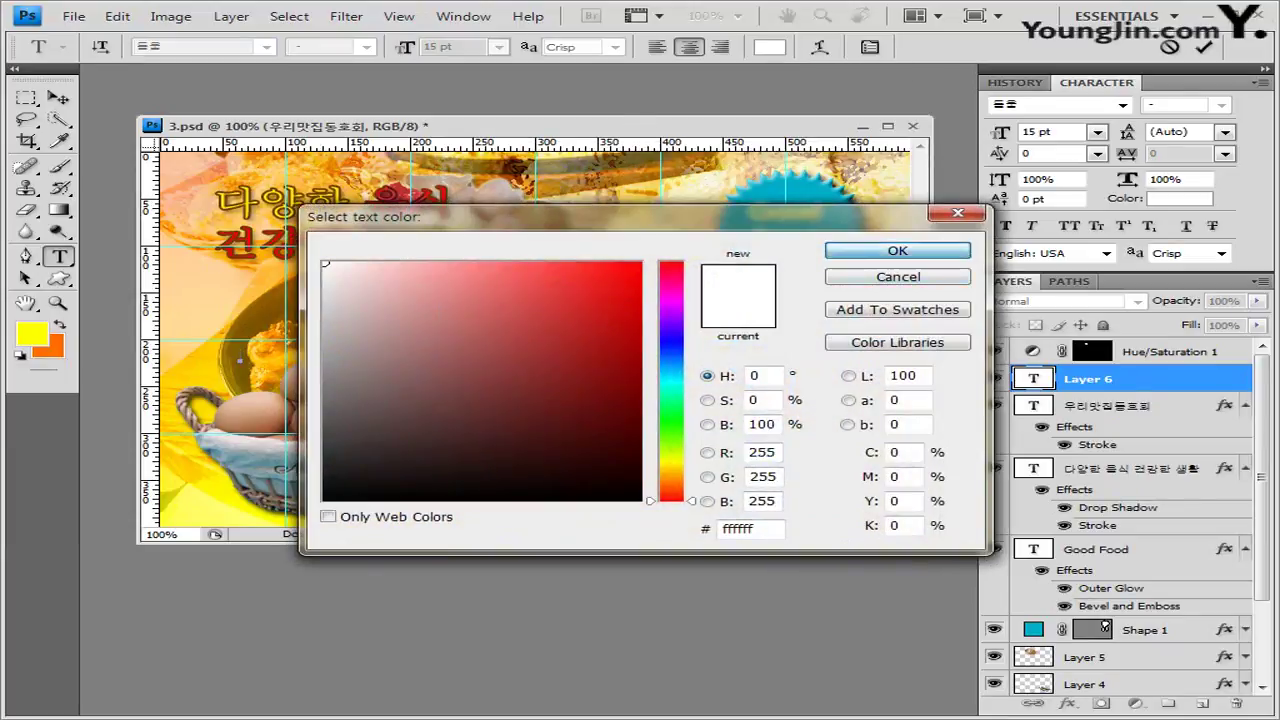
key("Return")
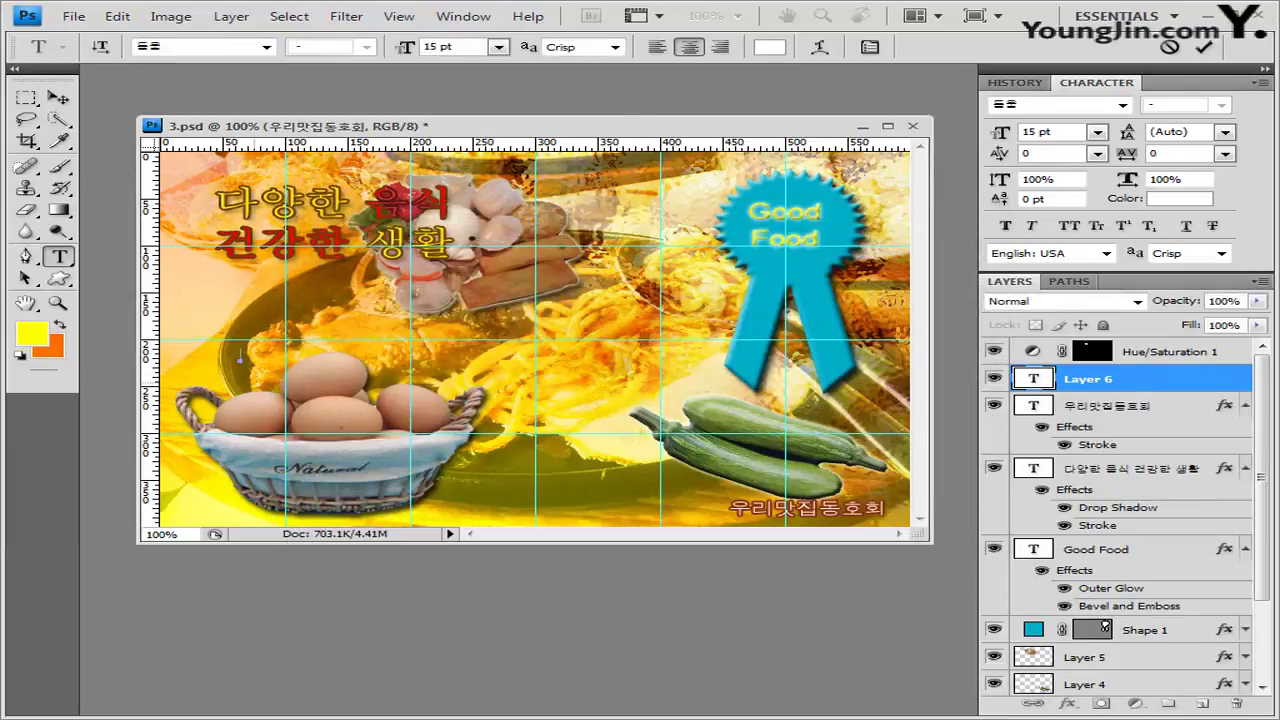
Paste "맛있는 음식 함께 먹어요" as the text, position it just above the eggs and commit it.
left_click(240, 358)
key("ctrl+v")
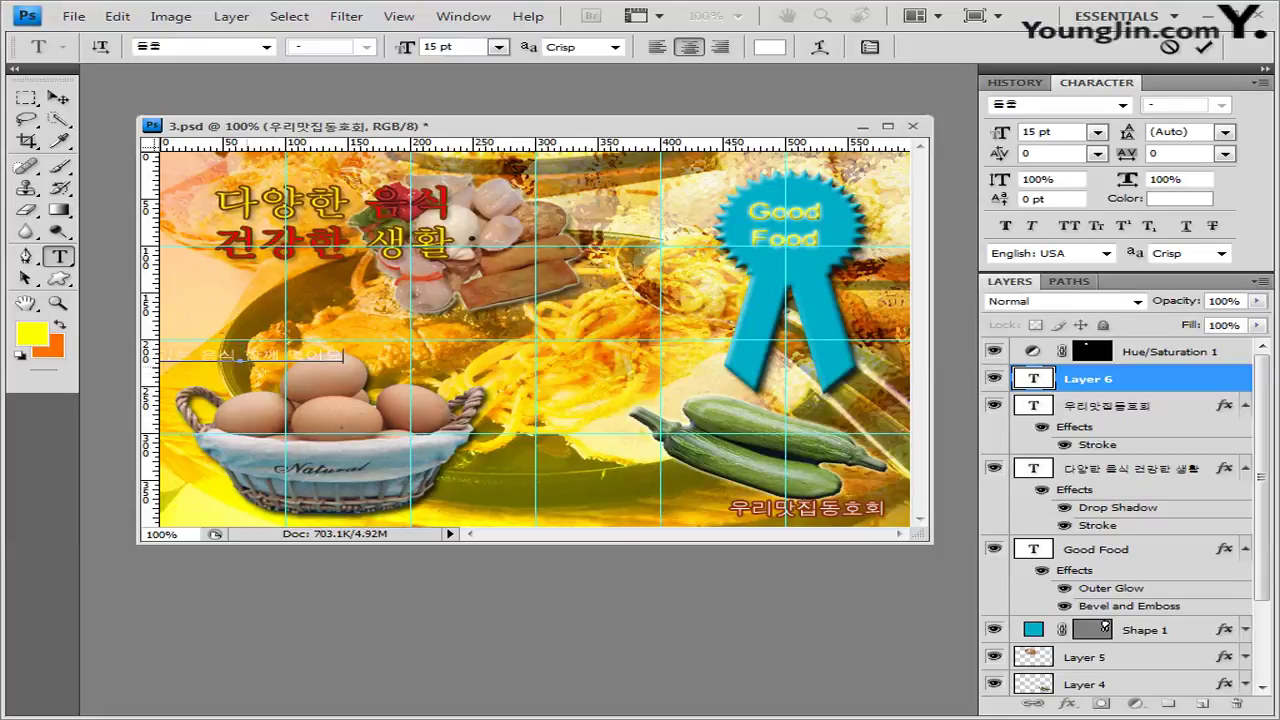
left_click_drag(252, 356, 344, 343)
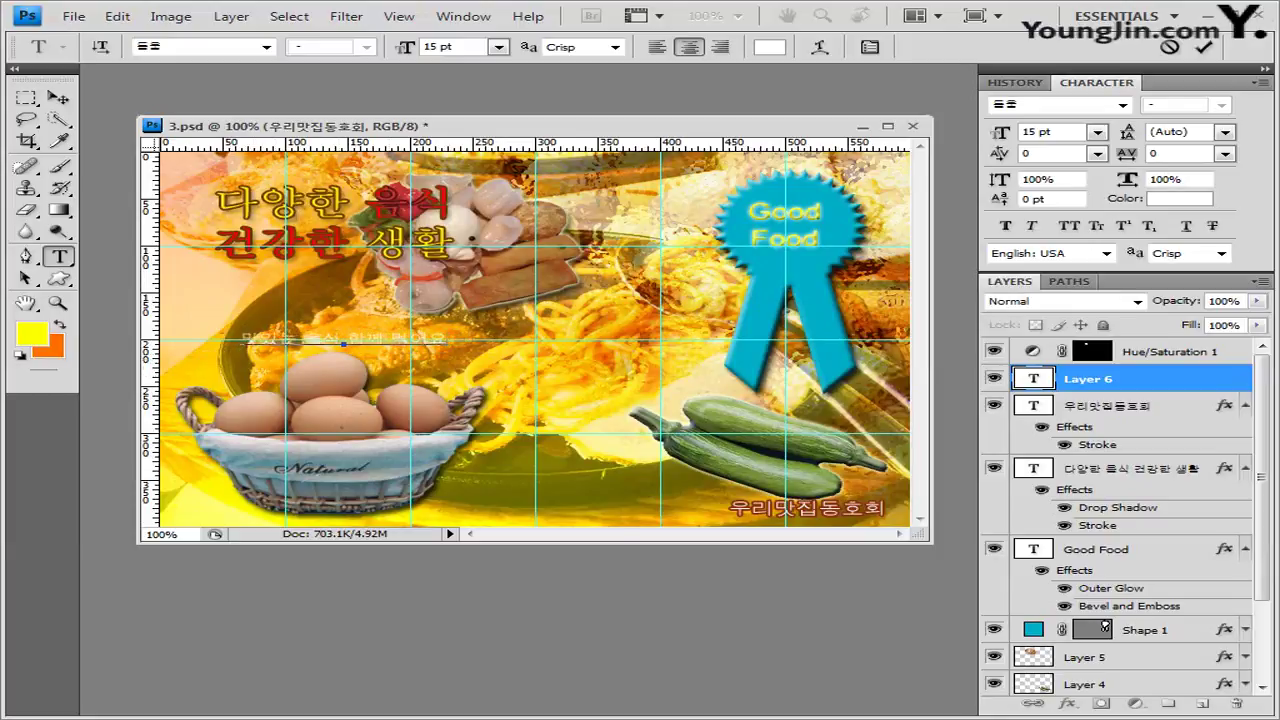
key("ctrl+Return")
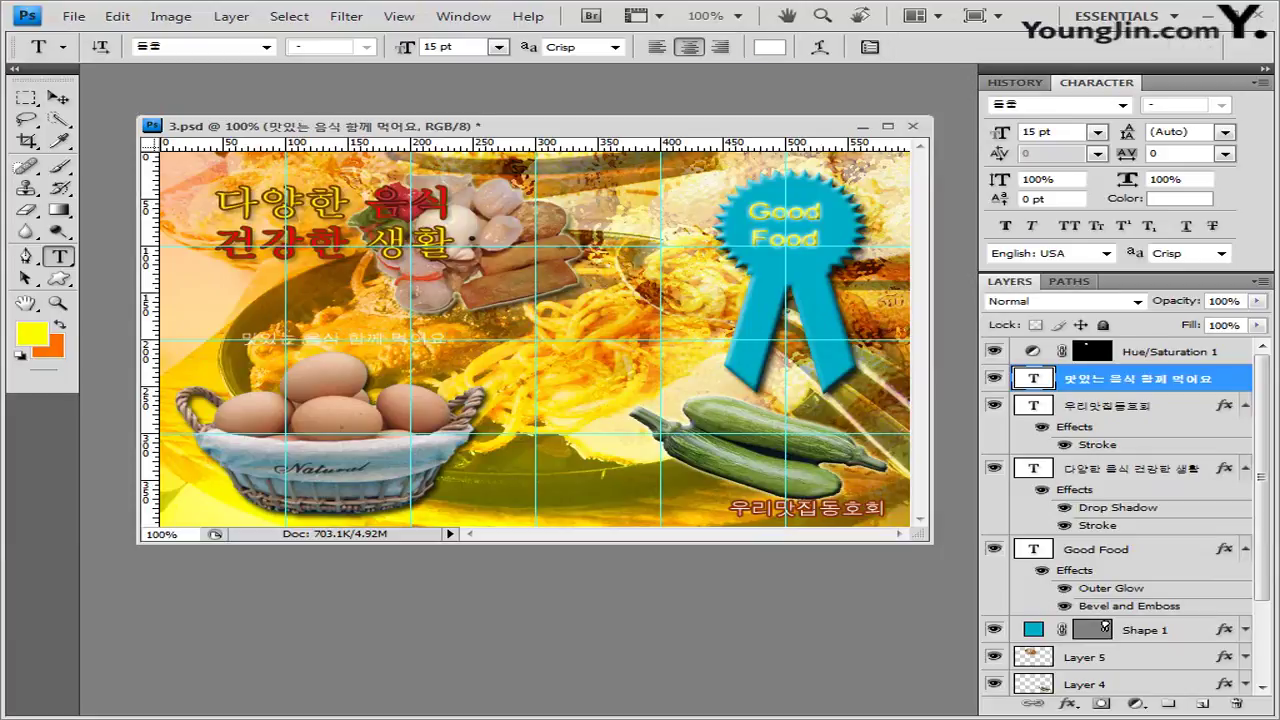
Add a 2 px outside Stroke in #ff0000 to the "맛있는 음식 함께 먹어요" text.
left_click(1068, 704)
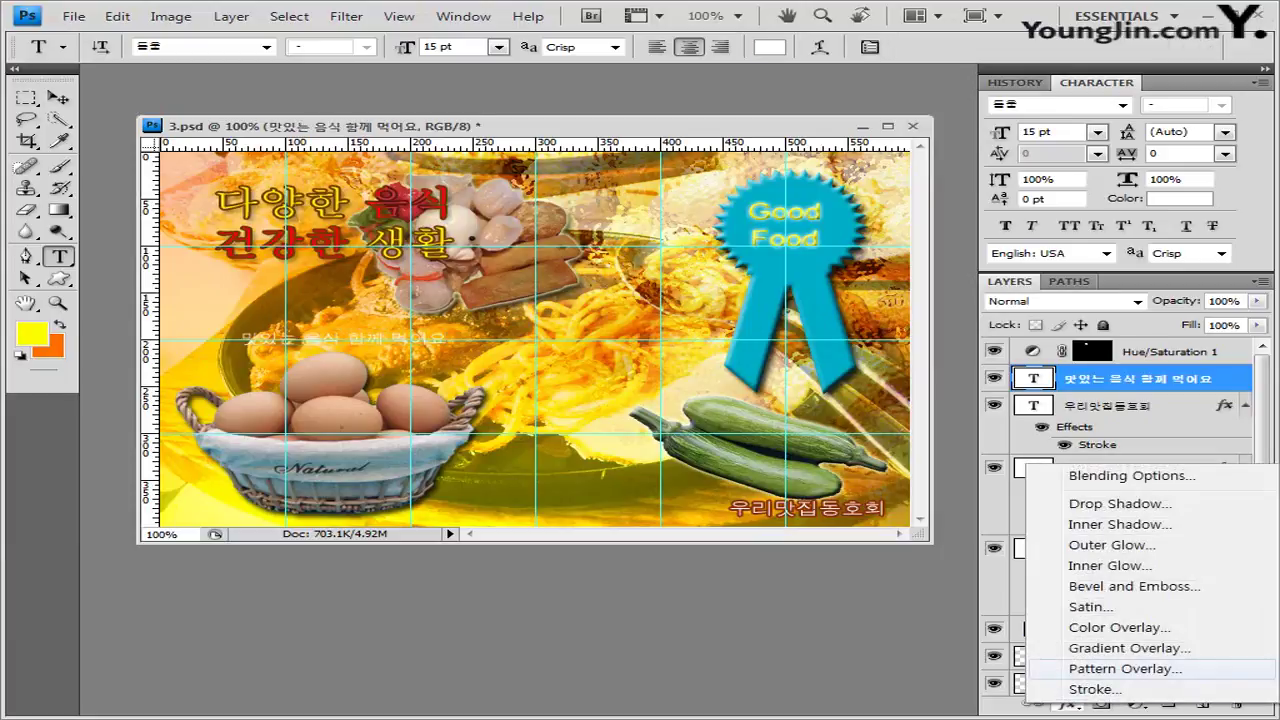
left_click(1095, 689)
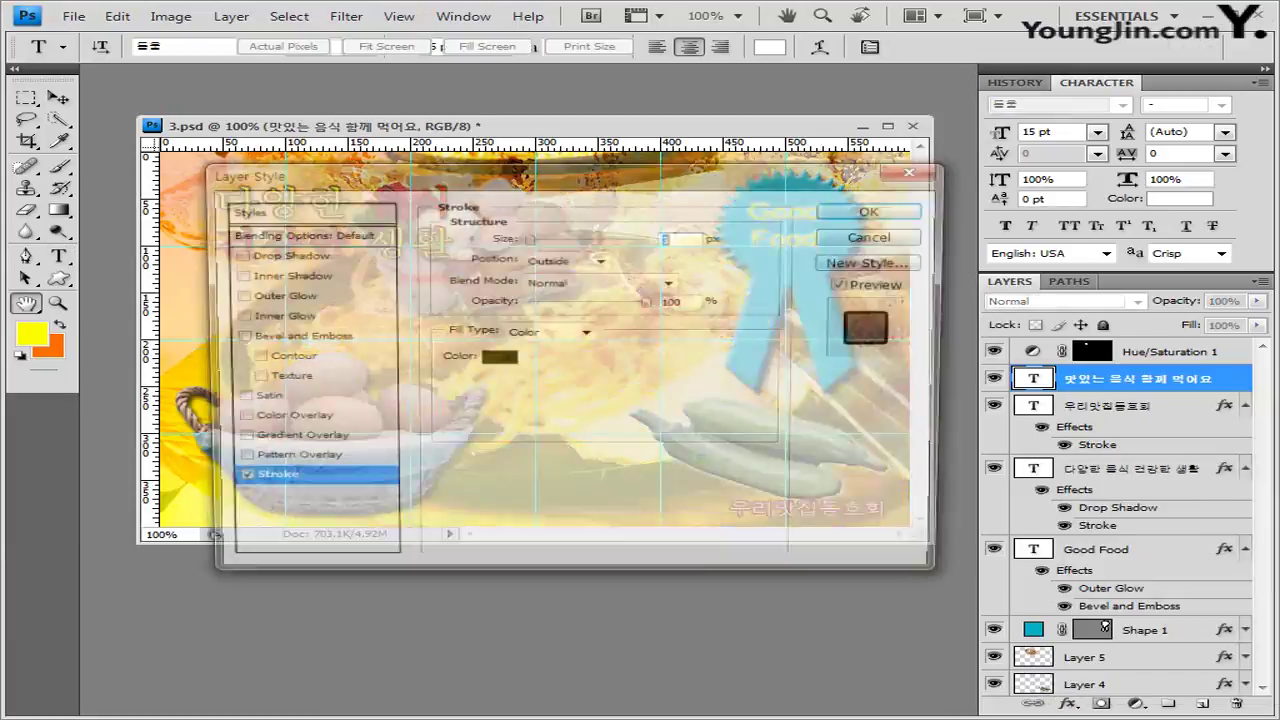
key("Down")
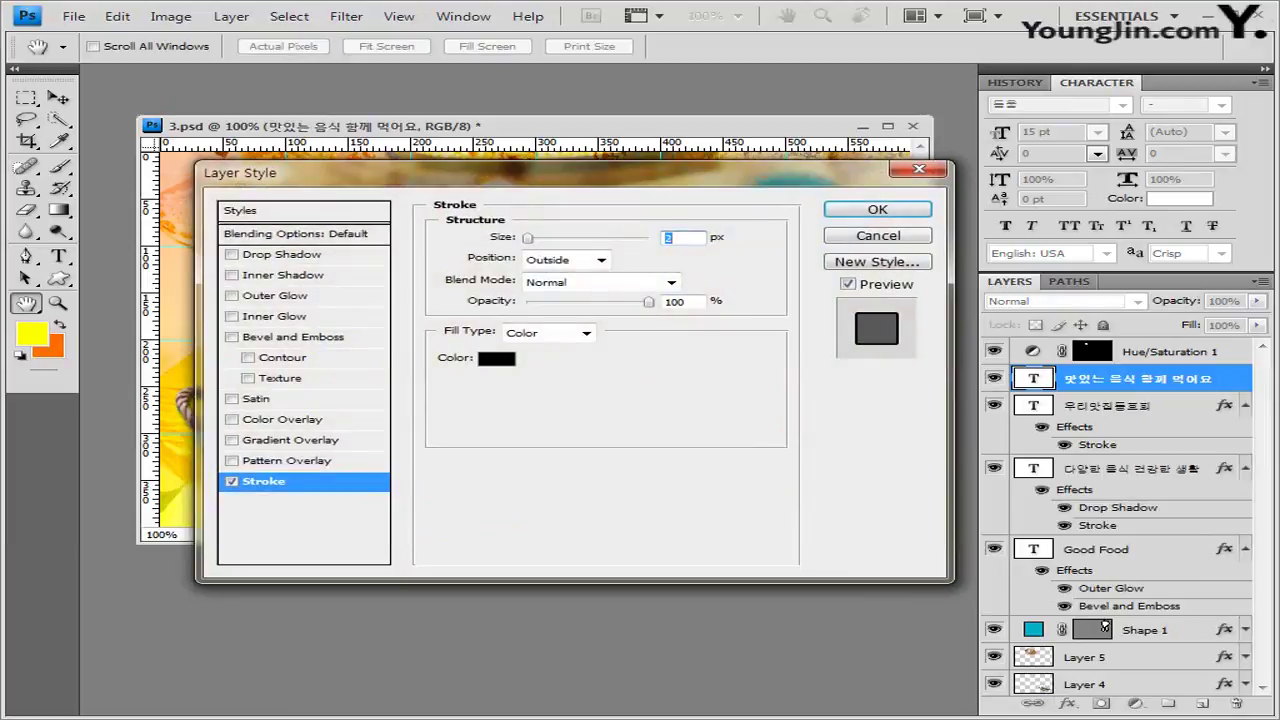
left_click(496, 358)
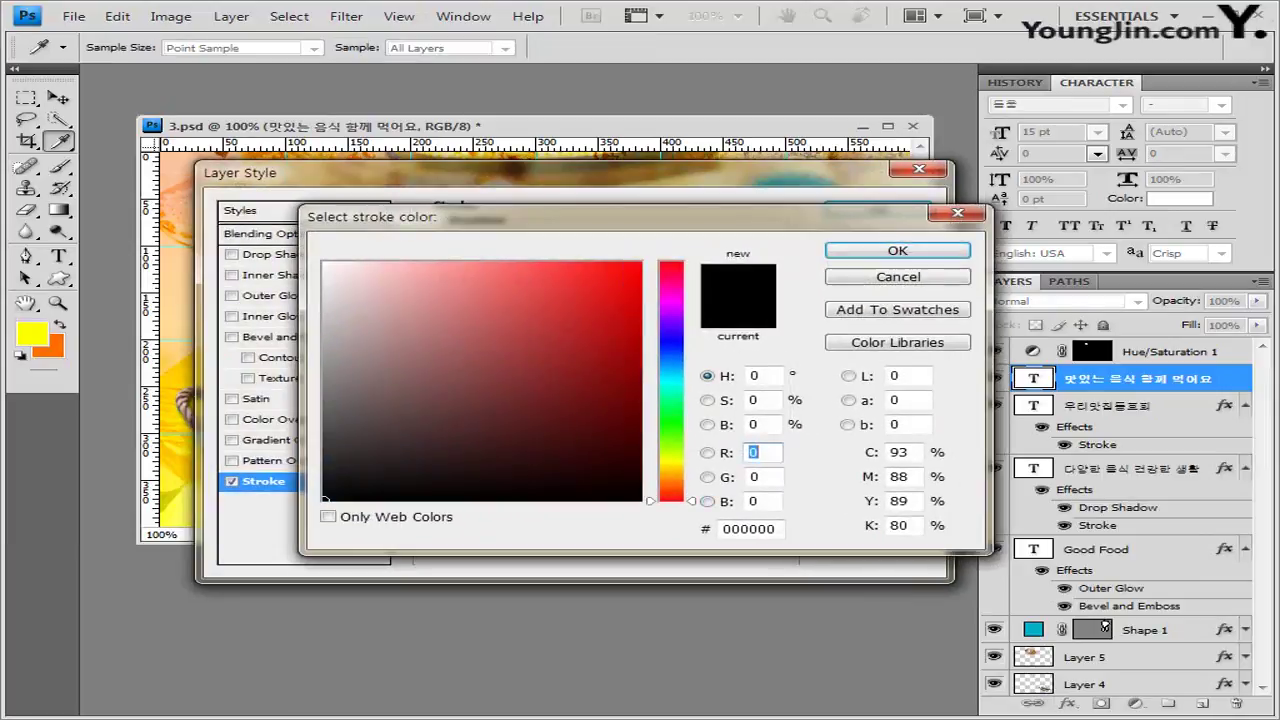
type("f0000")
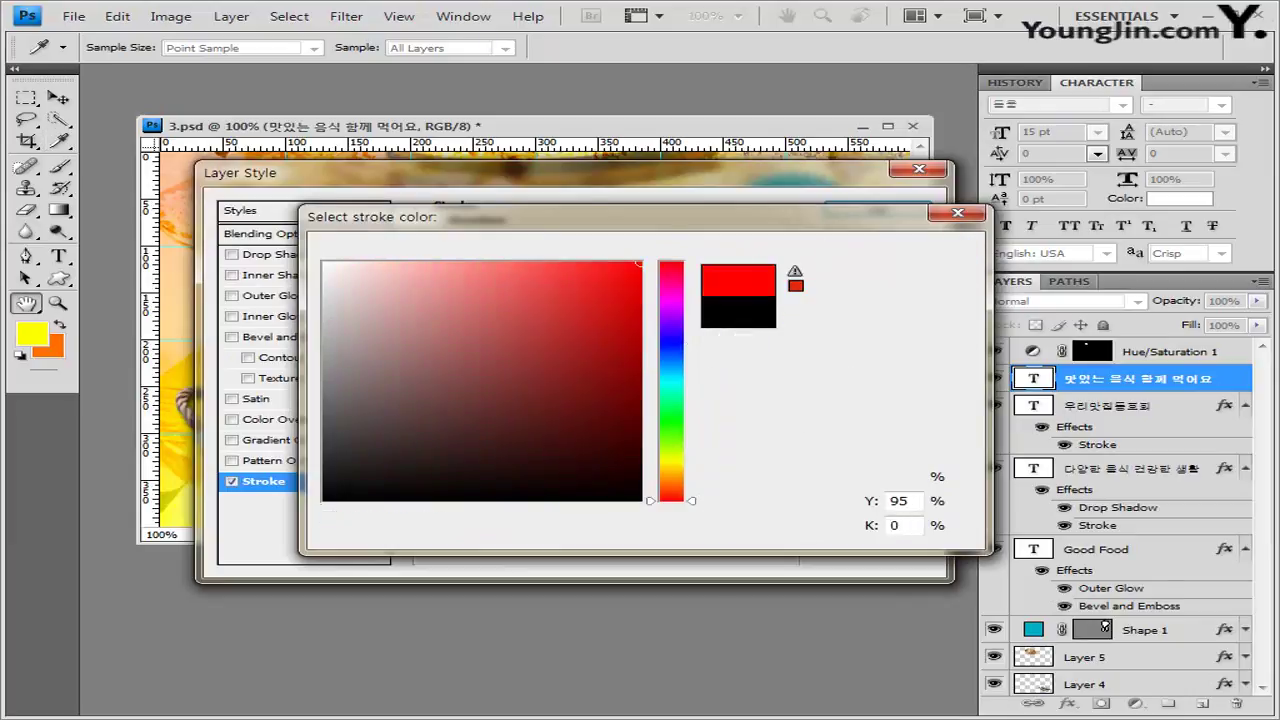
key("Return")
key("Return")
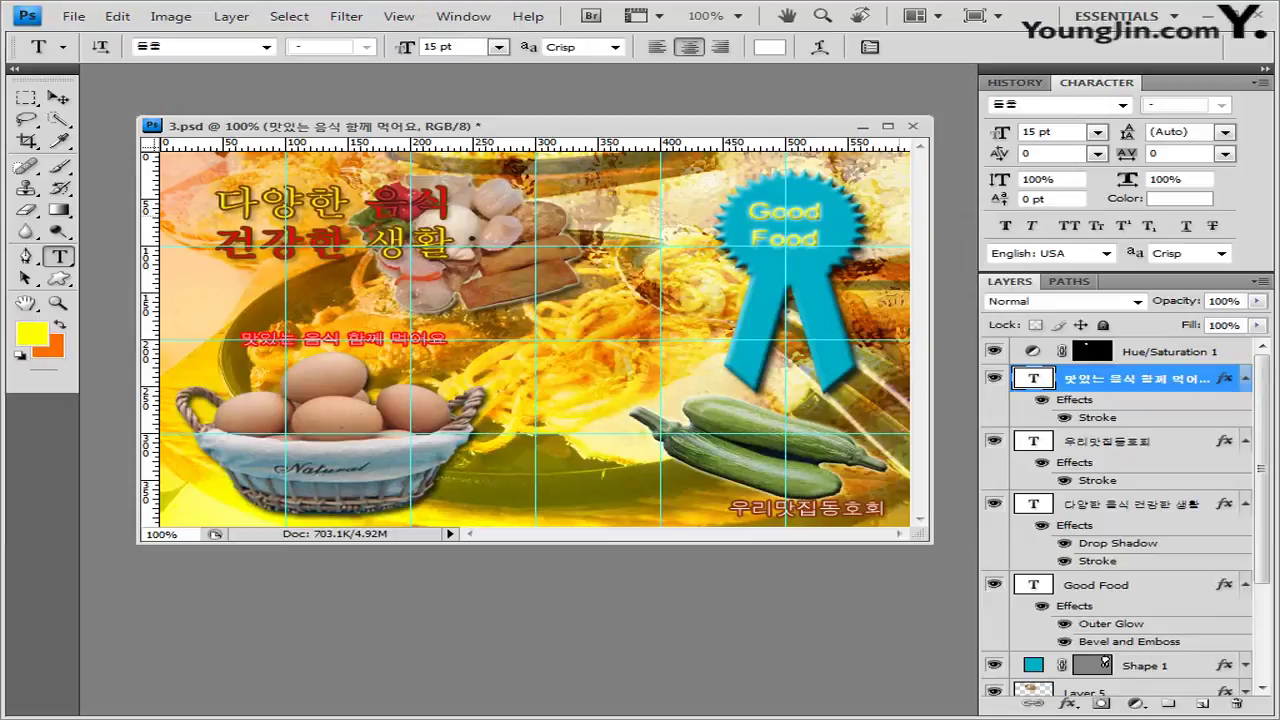
Nudge the "맛있는 음식 함께 먹어요" text about 5 px to the right above the egg basket.
key("v")
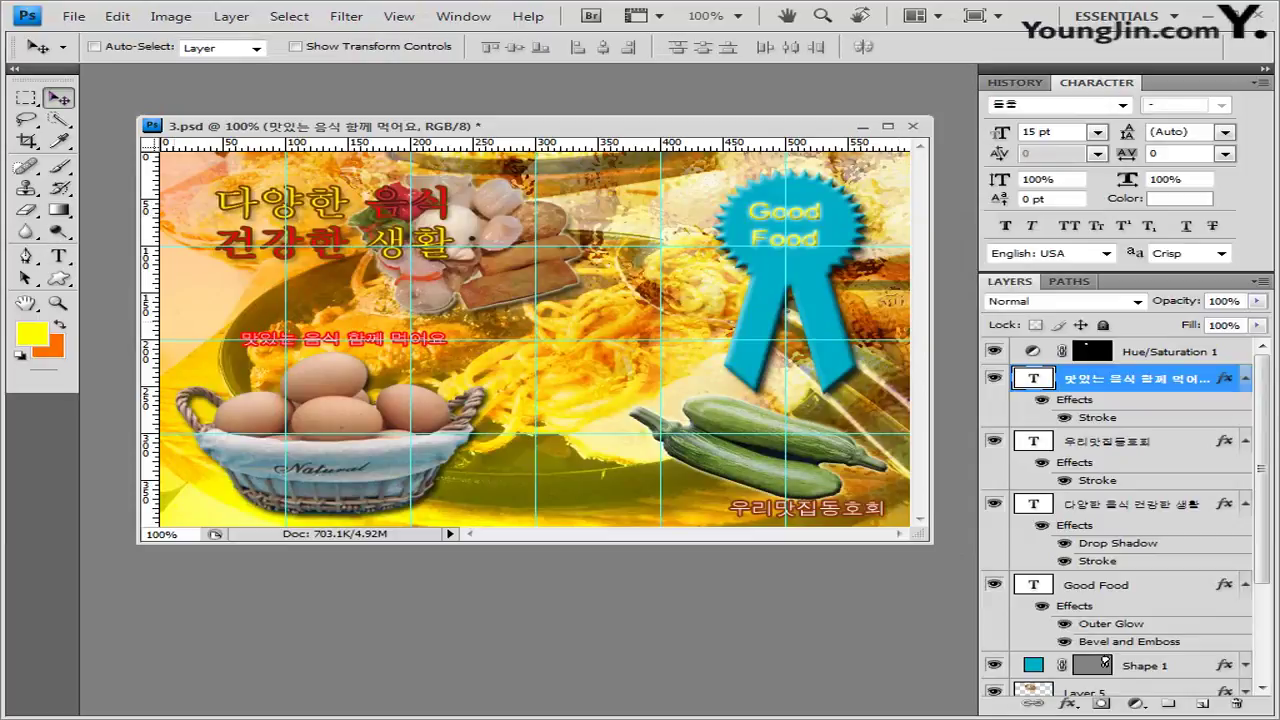
key("Right")
key("Right")
key("Right")
key("Right")
key("Right")
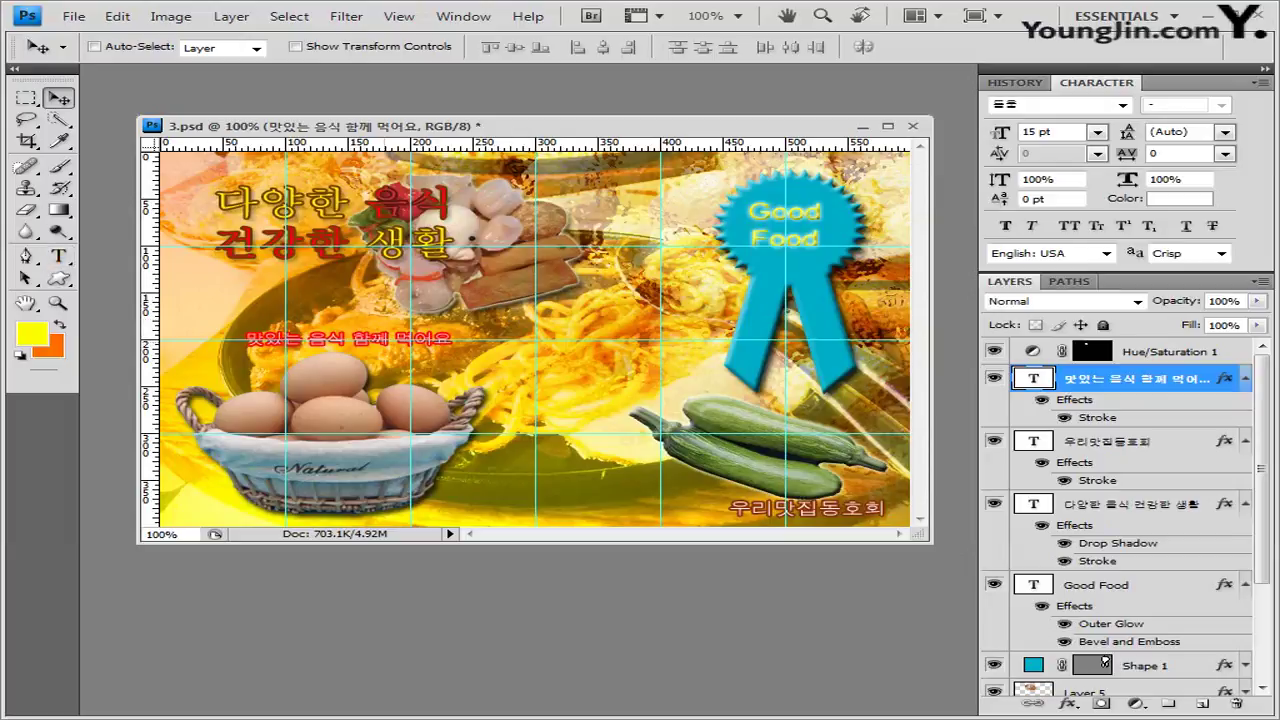
Warp the "맛있는 음식 함께 먹어요" text with the horizontal Arc style and a Bend of +40%.
left_click(58, 256)
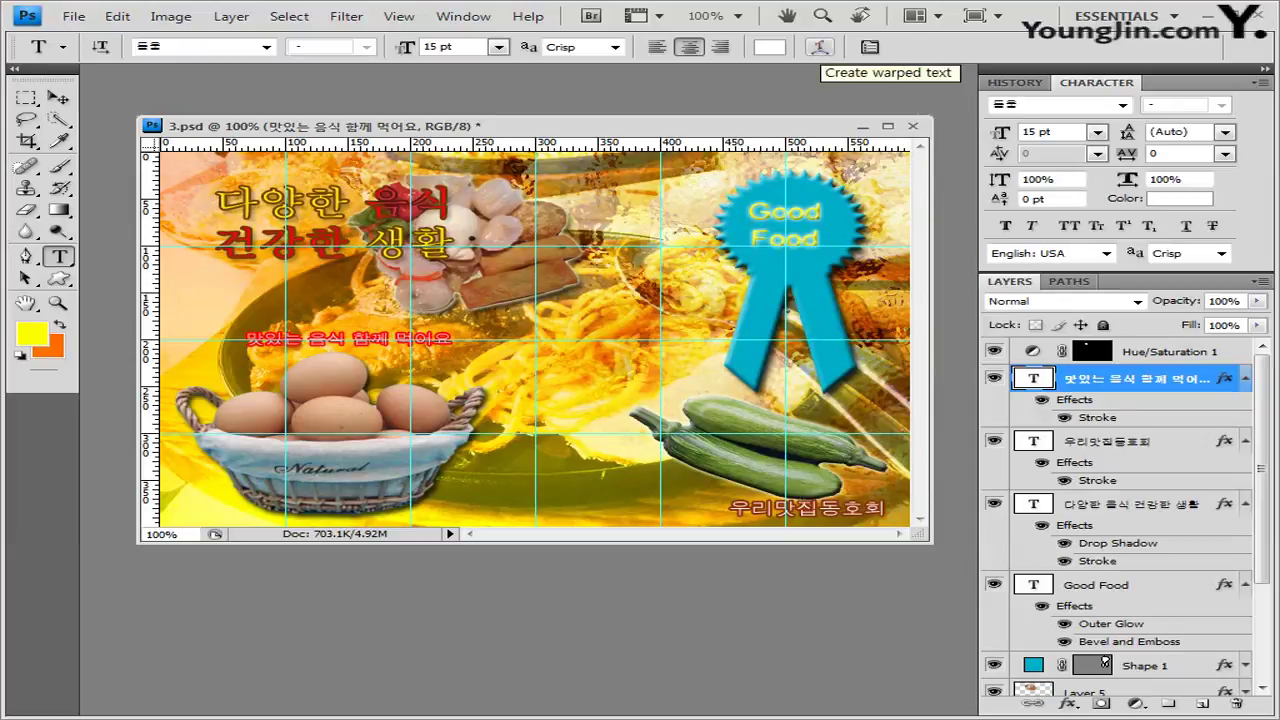
left_click(819, 47)
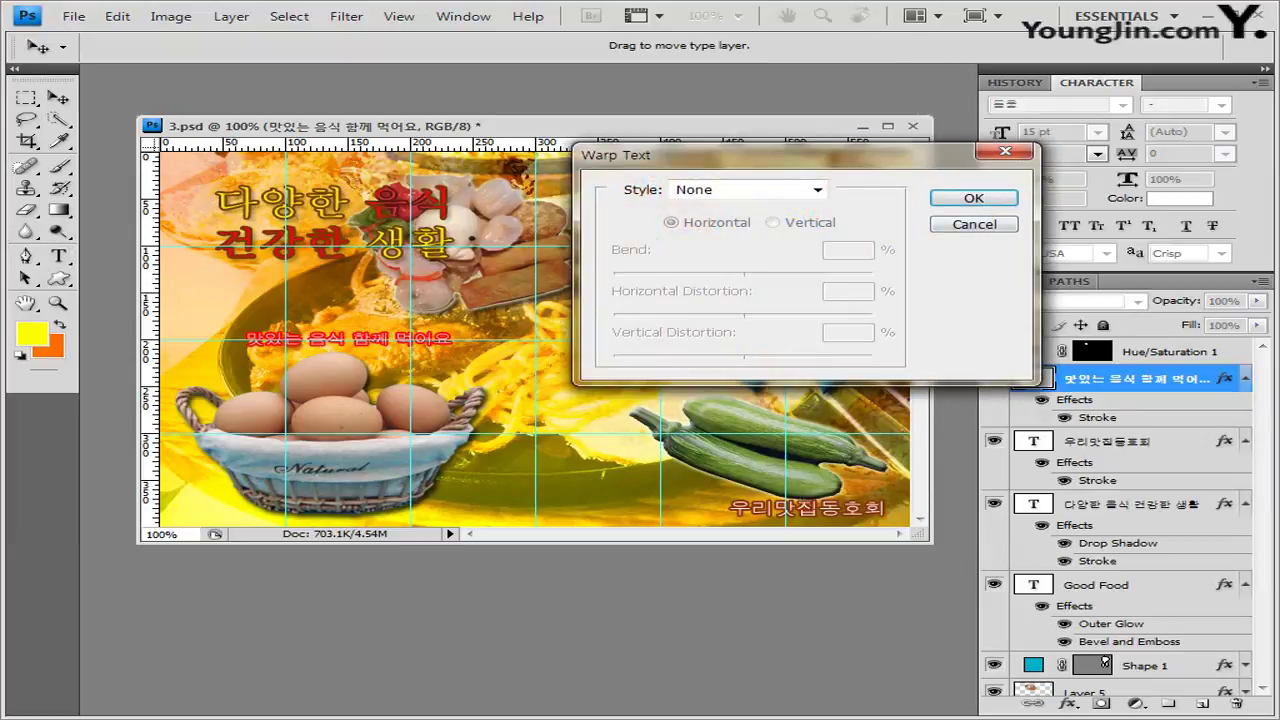
left_click(817, 189)
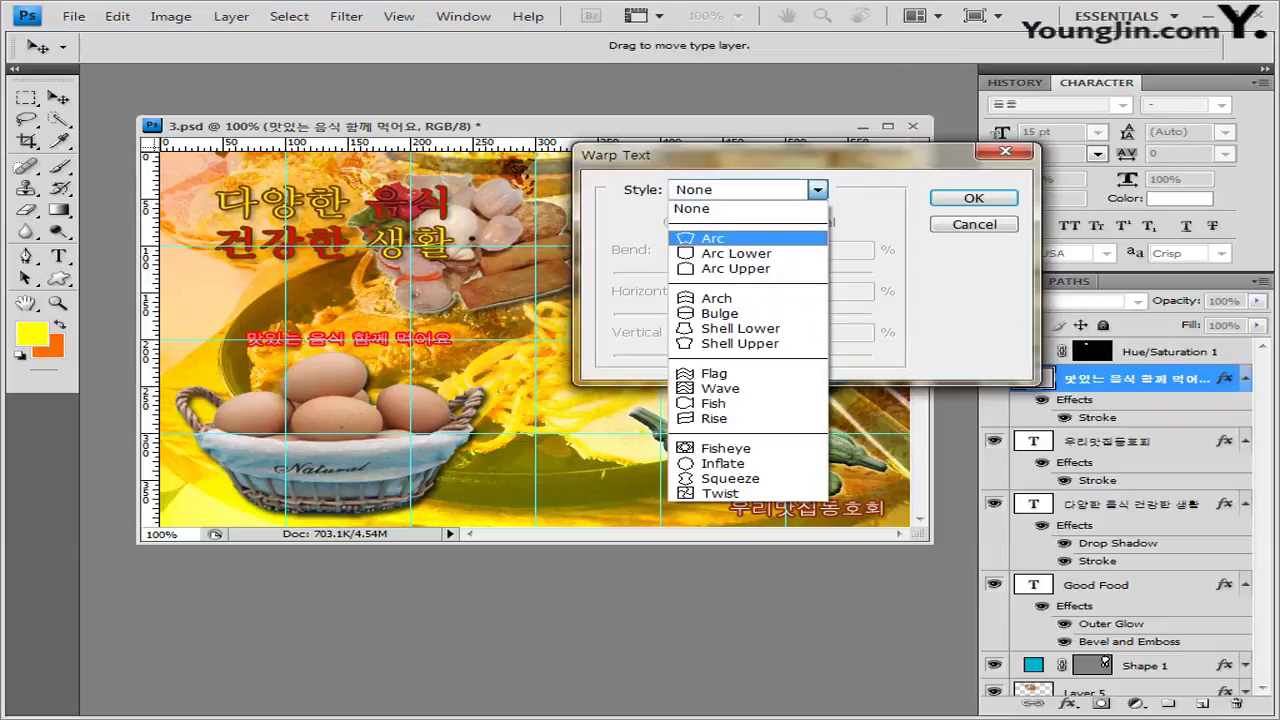
left_click(712, 238)
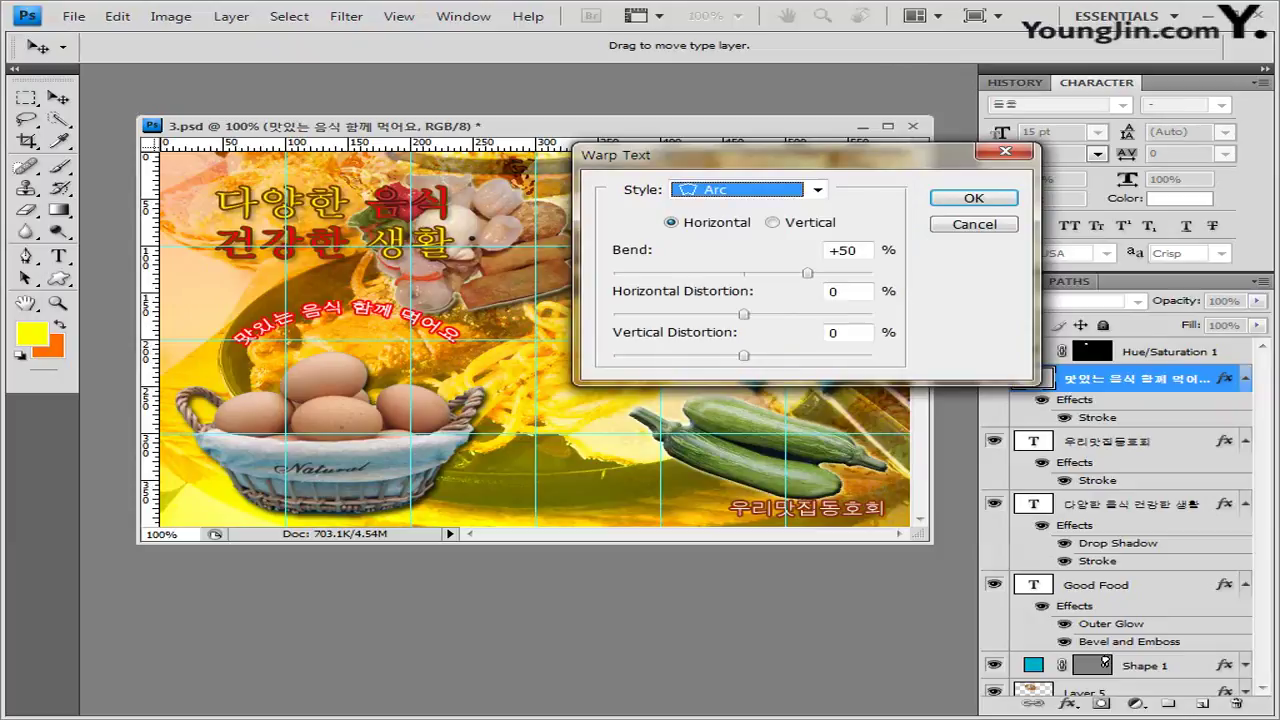
key("Tab")
key("Down")
key("Down")
key("Down")
key("Down")
key("Down")
key("Down")
key("Down")
key("Down")
key("Down")
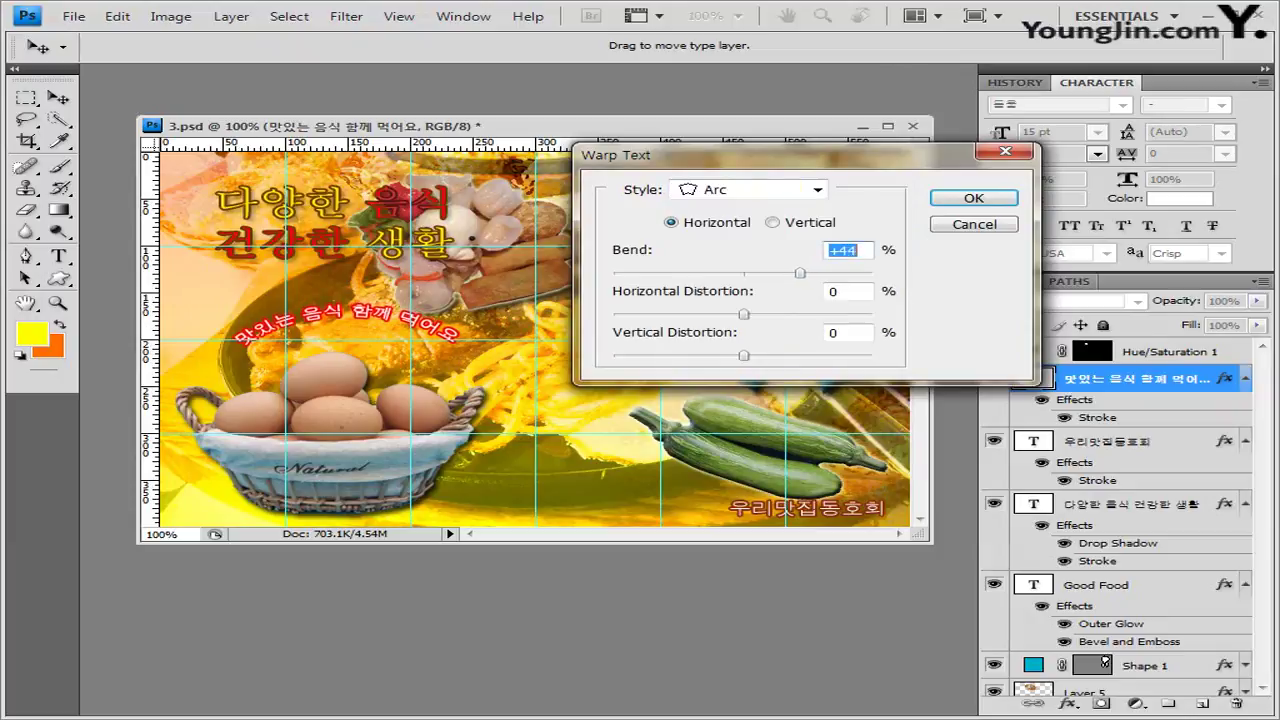
key("Down")
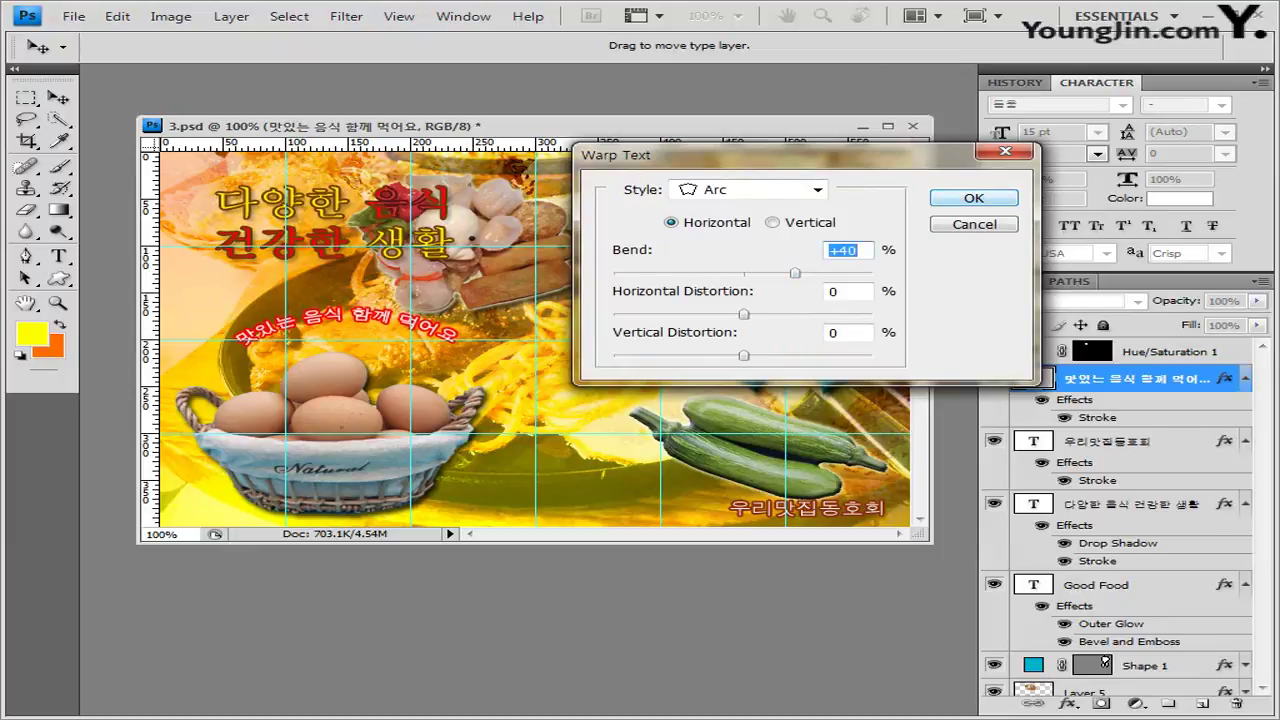
key("Return")
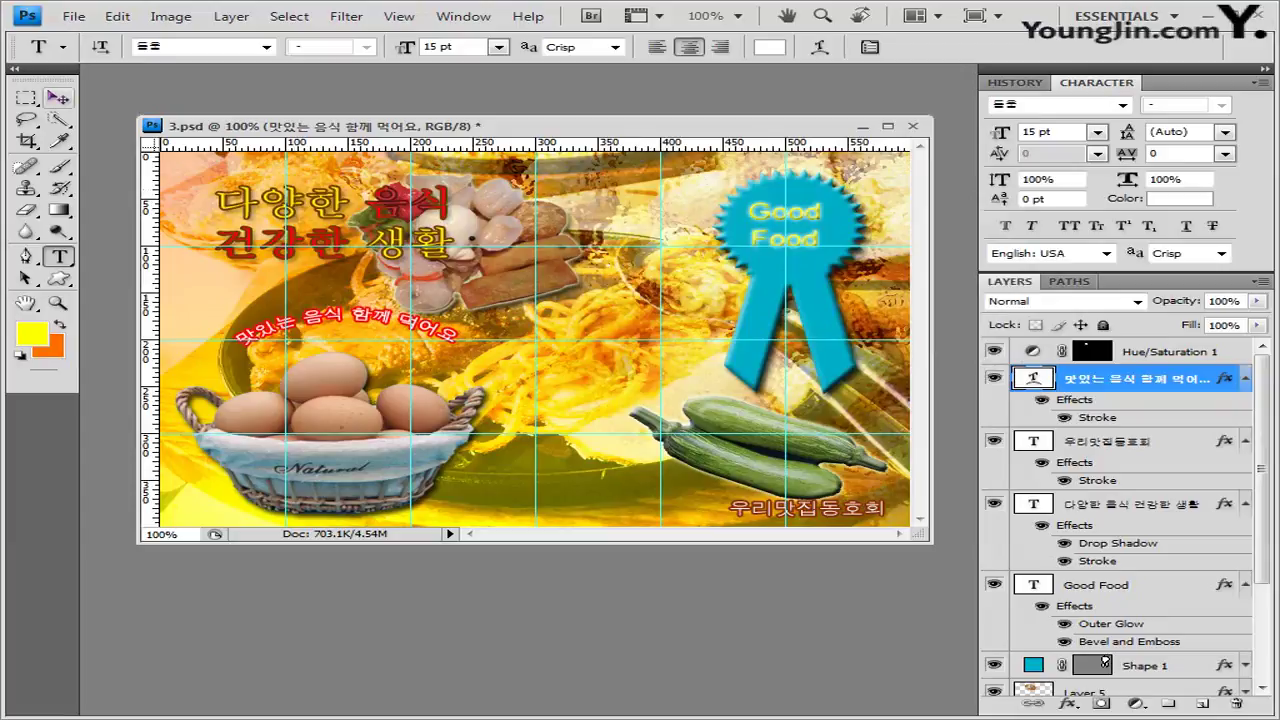
Shift the arched text slightly down and to the left so it curves just above the eggs.
key("v")
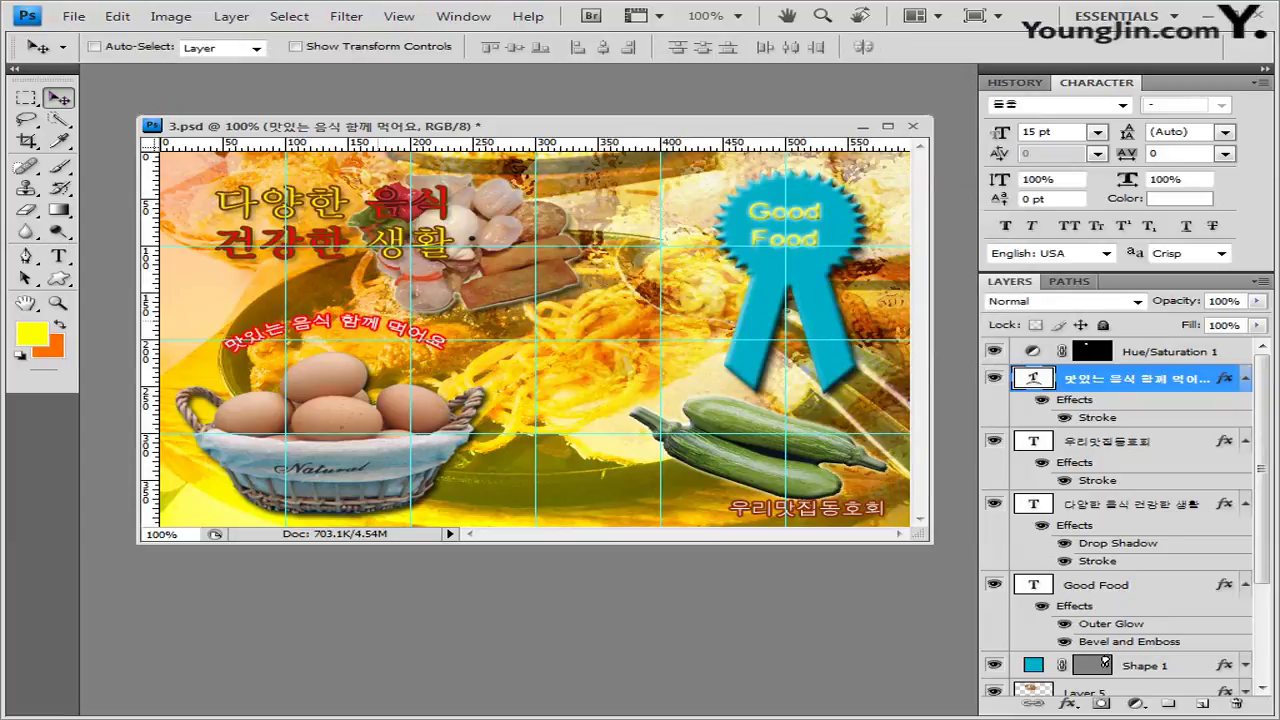
key("shift+Right")
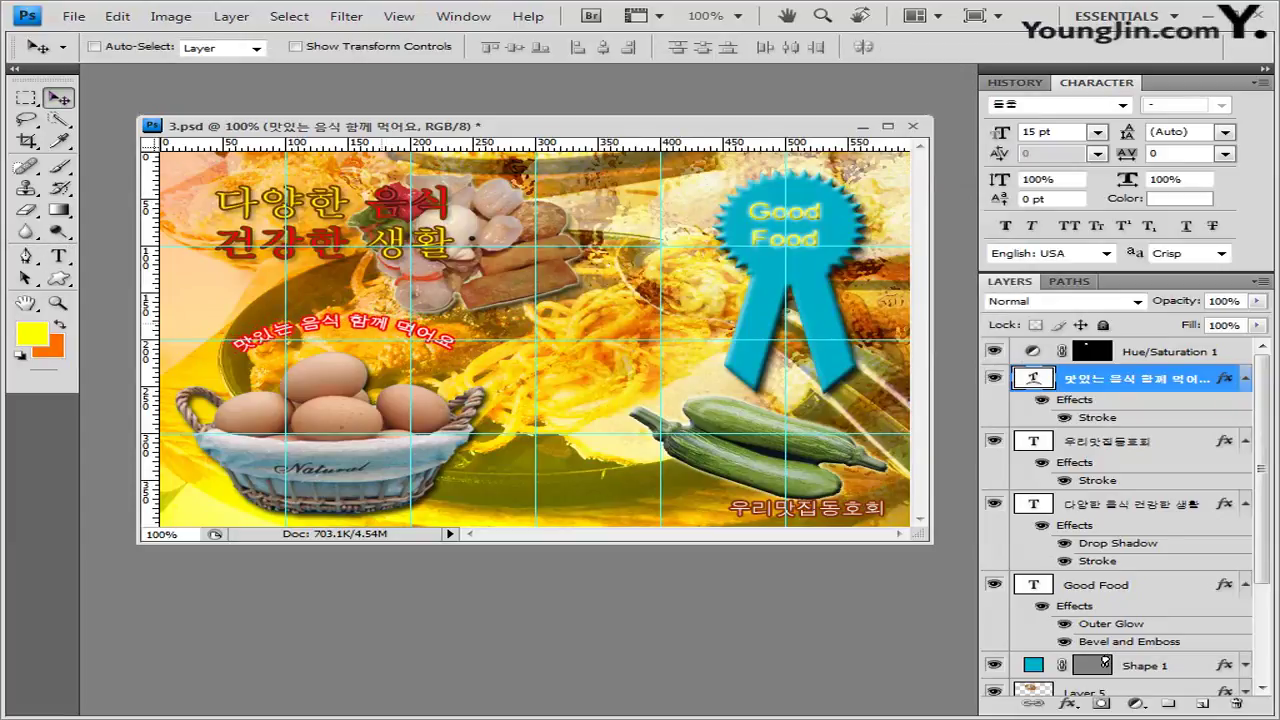
key("shift+Down")
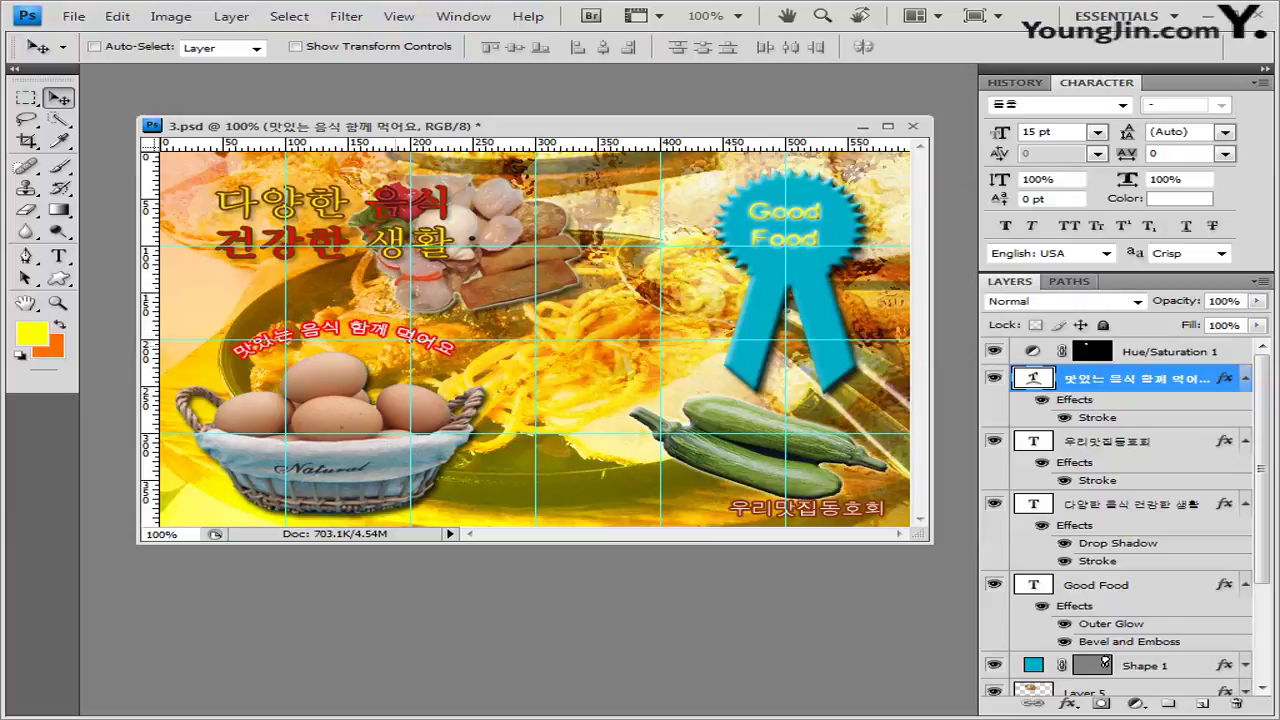
key("Left")
key("Left")
key("Left")
key("Left")
key("Left")
key("Left")
key("Left")
key("Left")
key("Left")
key("Left")
key("Left")
key("Left")
key("Left")
key("Left")
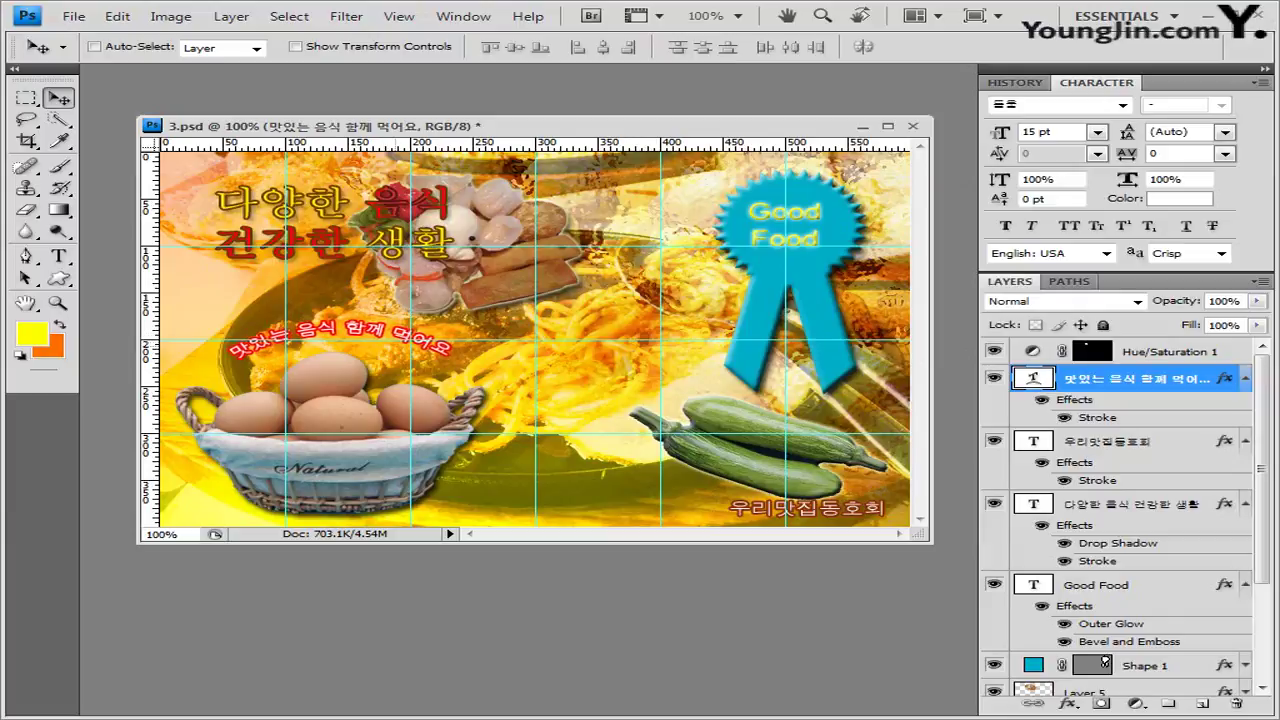
key("Left")
key("Left")
key("Left")
key("Left")
key("Up")
key("Up")
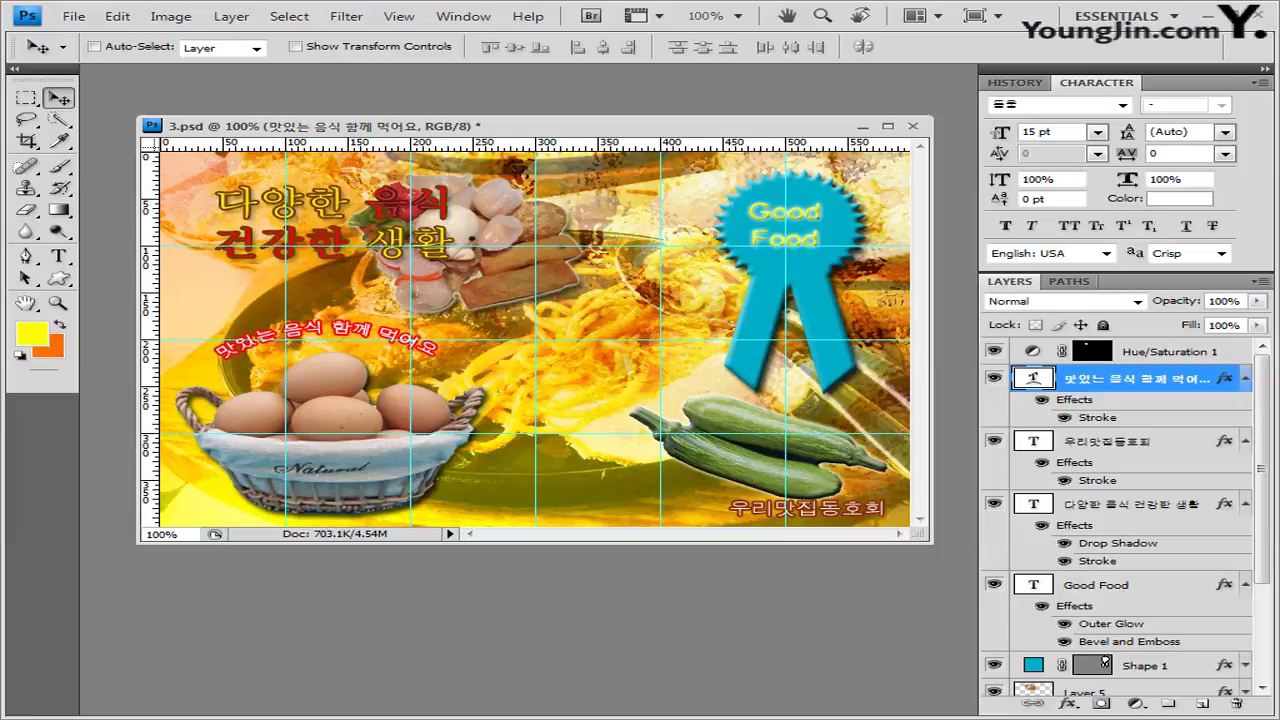
Save 3.psd, and start saving a copy in the GTQ folder with JPEG as the format.
key("alt+f")
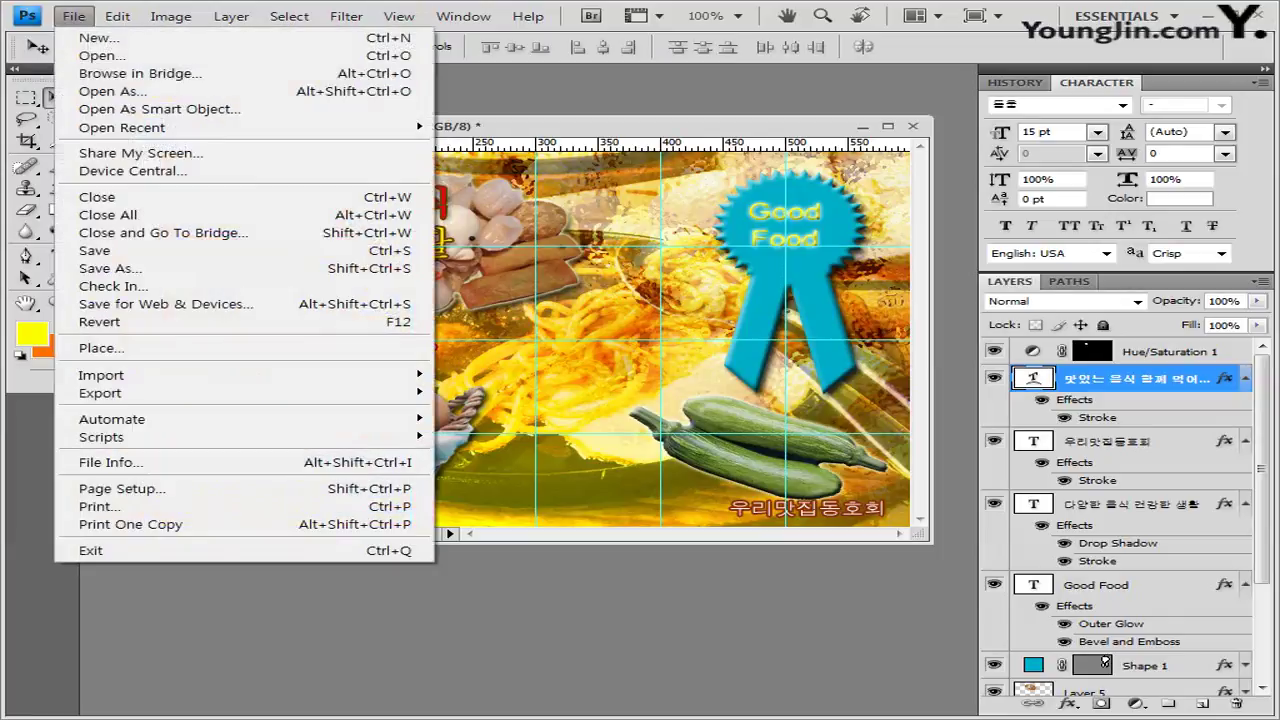
key("Return")
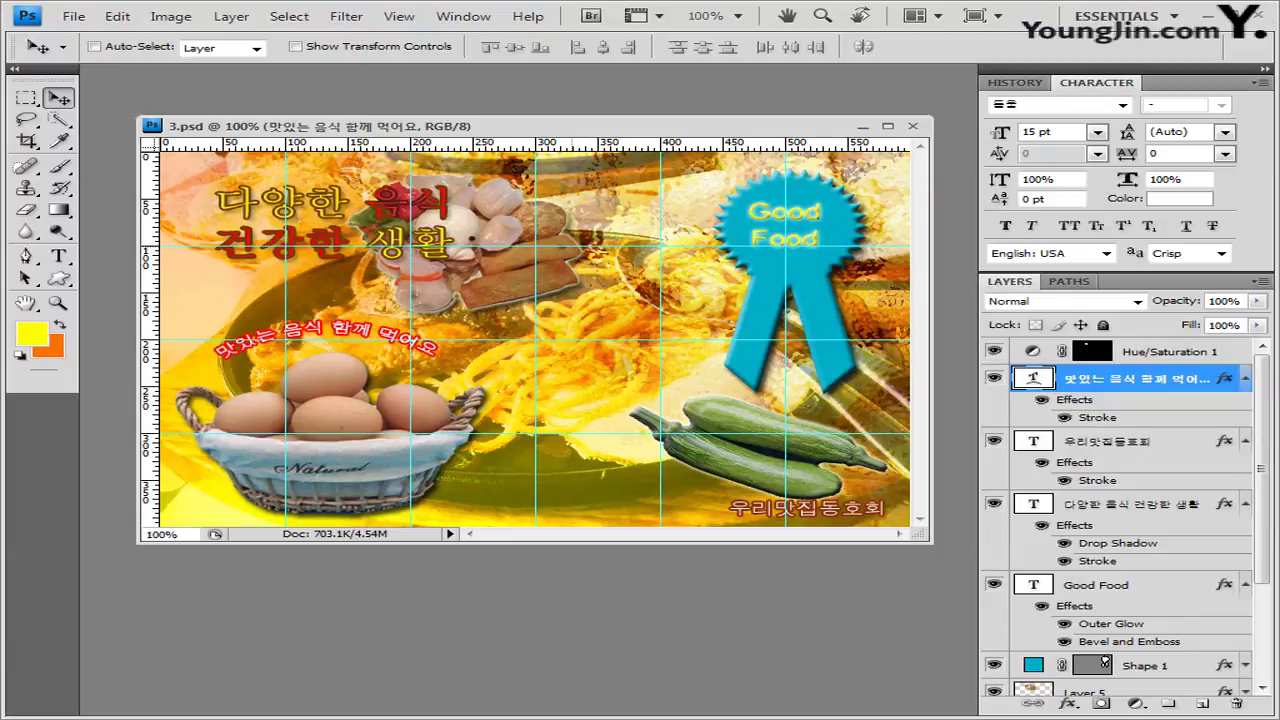
key("alt")
key("f")
key("a")
key("Return")
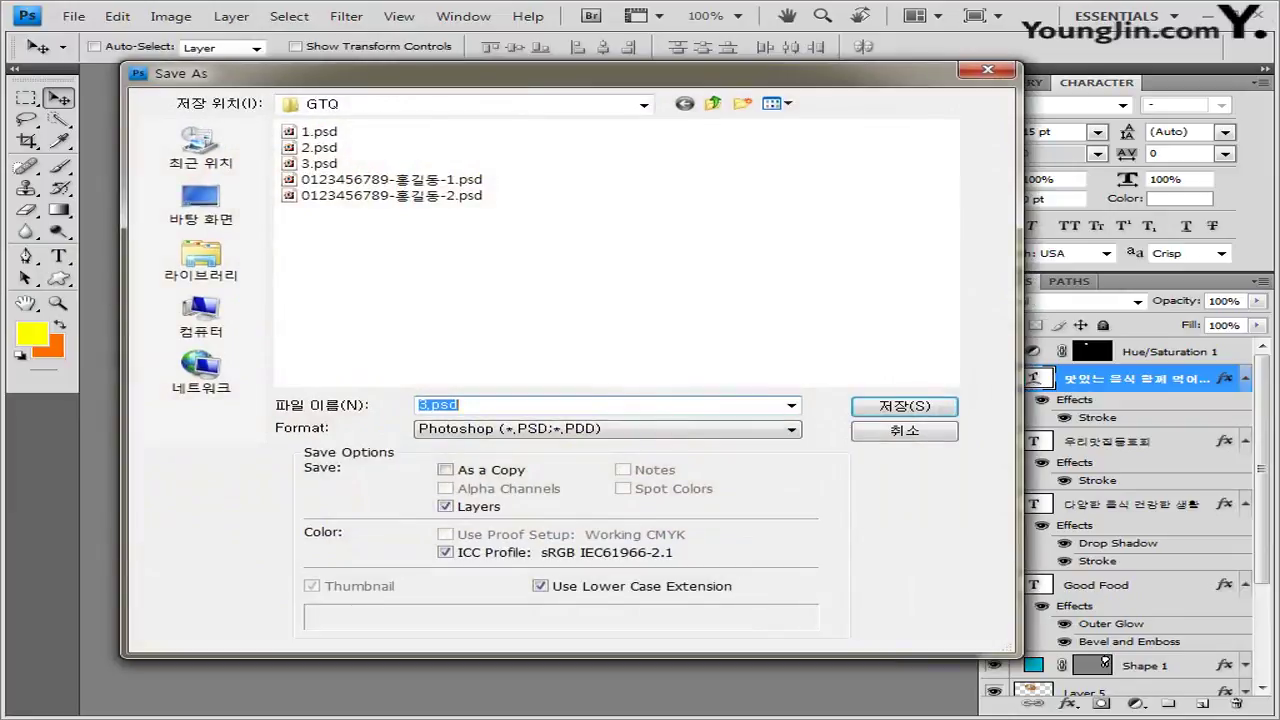
key("Tab")
key("alt+Down")
key("Up")
key("Up")
key("Up")
key("Up")
key("Up")
key("Up")
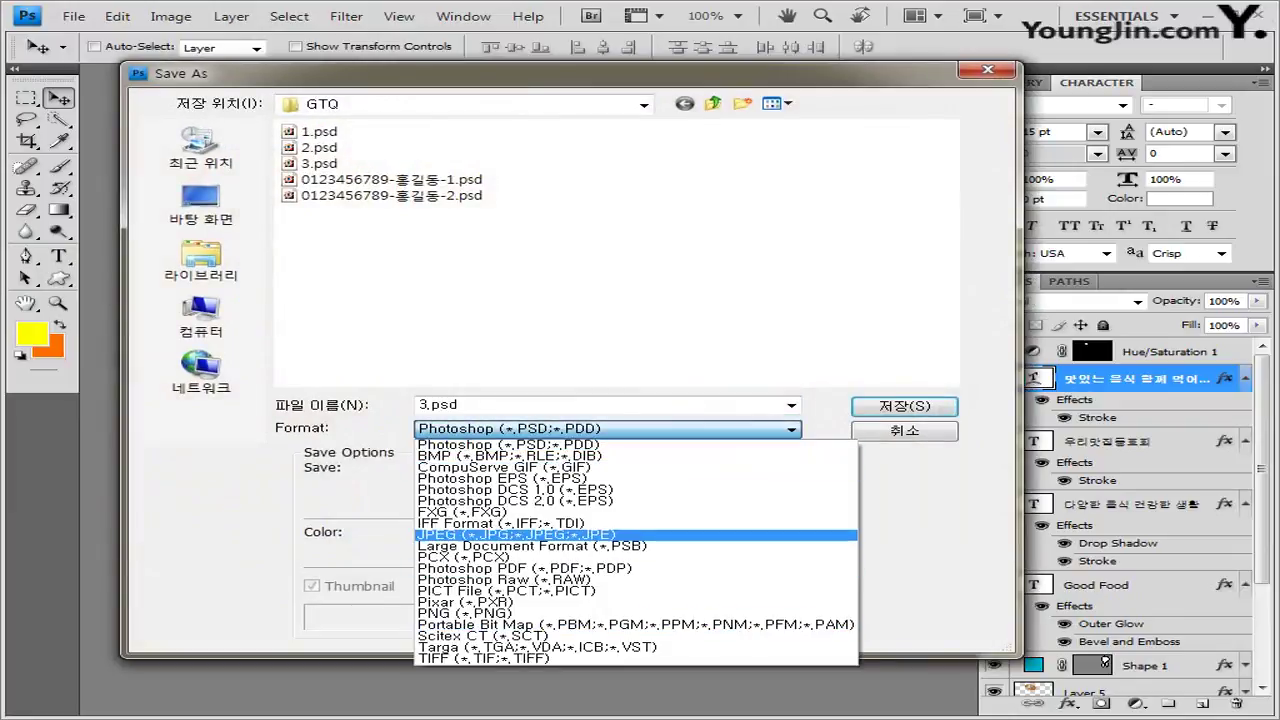
key("Return")
Name the JPEG copy with the examinee's number and name plus the suffix -3, reusing the second task's file name, and save it.
key("shift+Tab")
key("shift+Tab")
key("End")
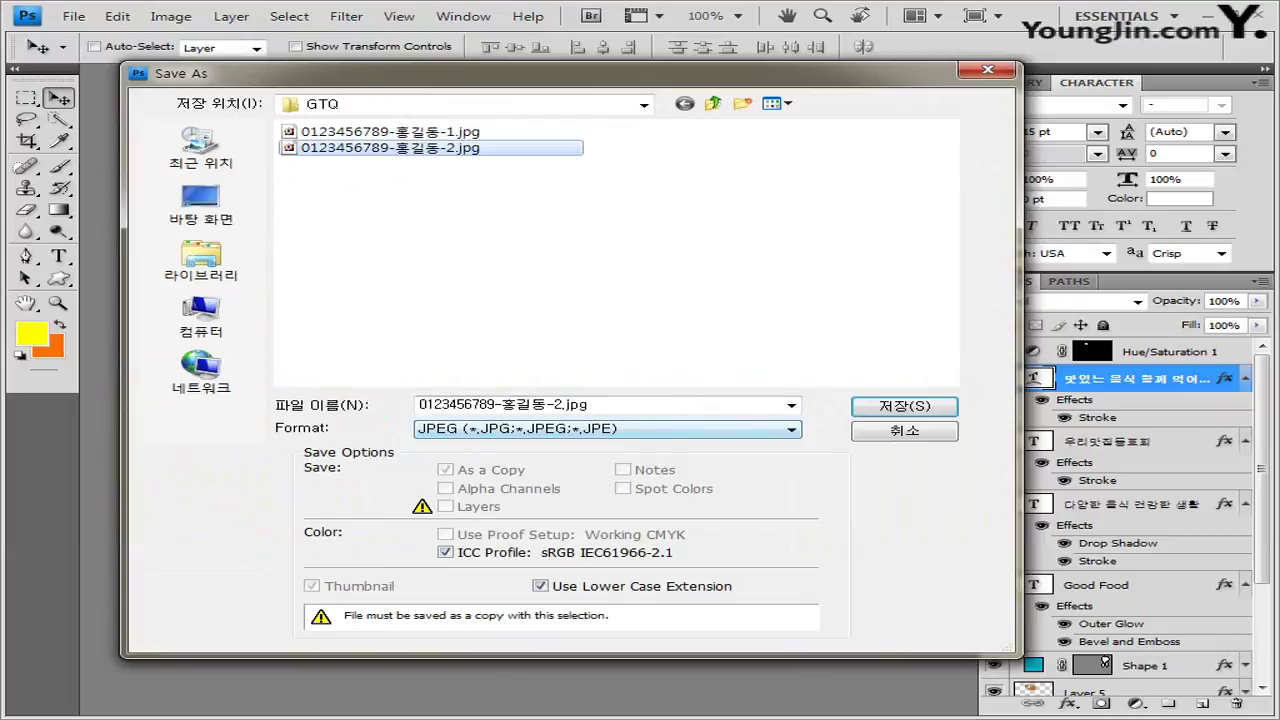
key("Tab")
key("End")
key("Left")
key("Left")
key("Left")
key("Left")
key("shift+Left")
type("3")
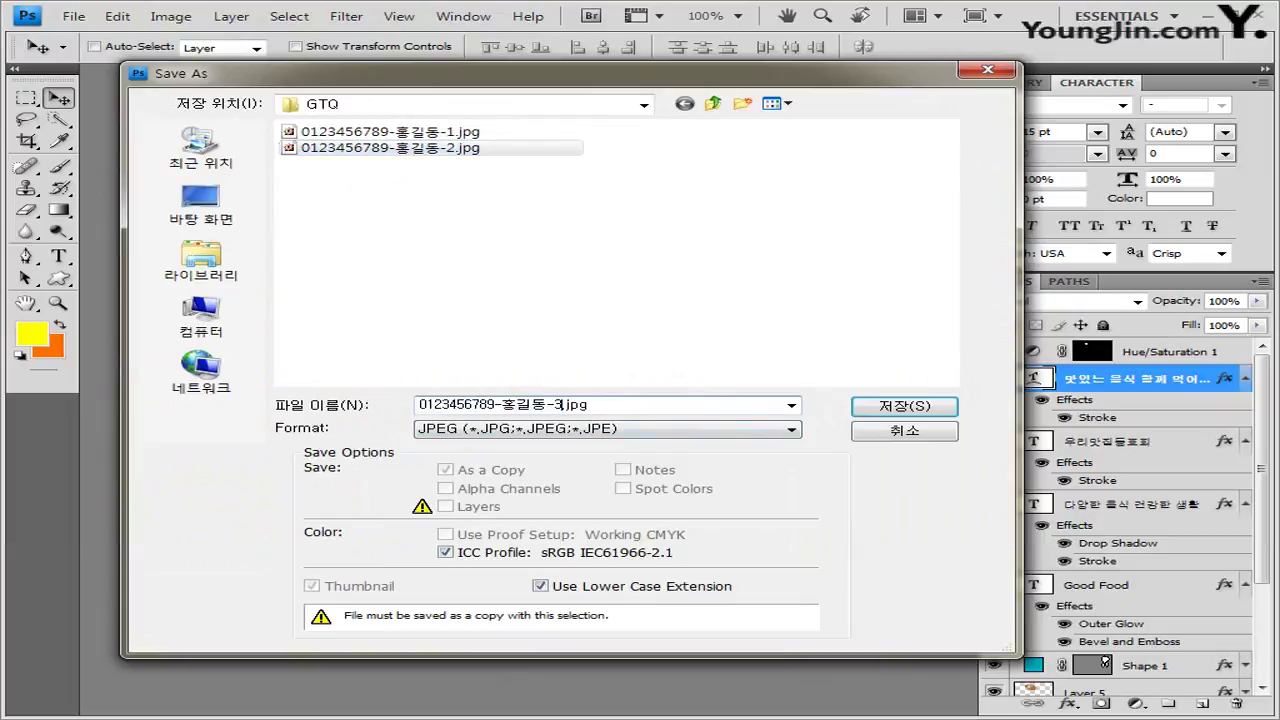
key("Return")
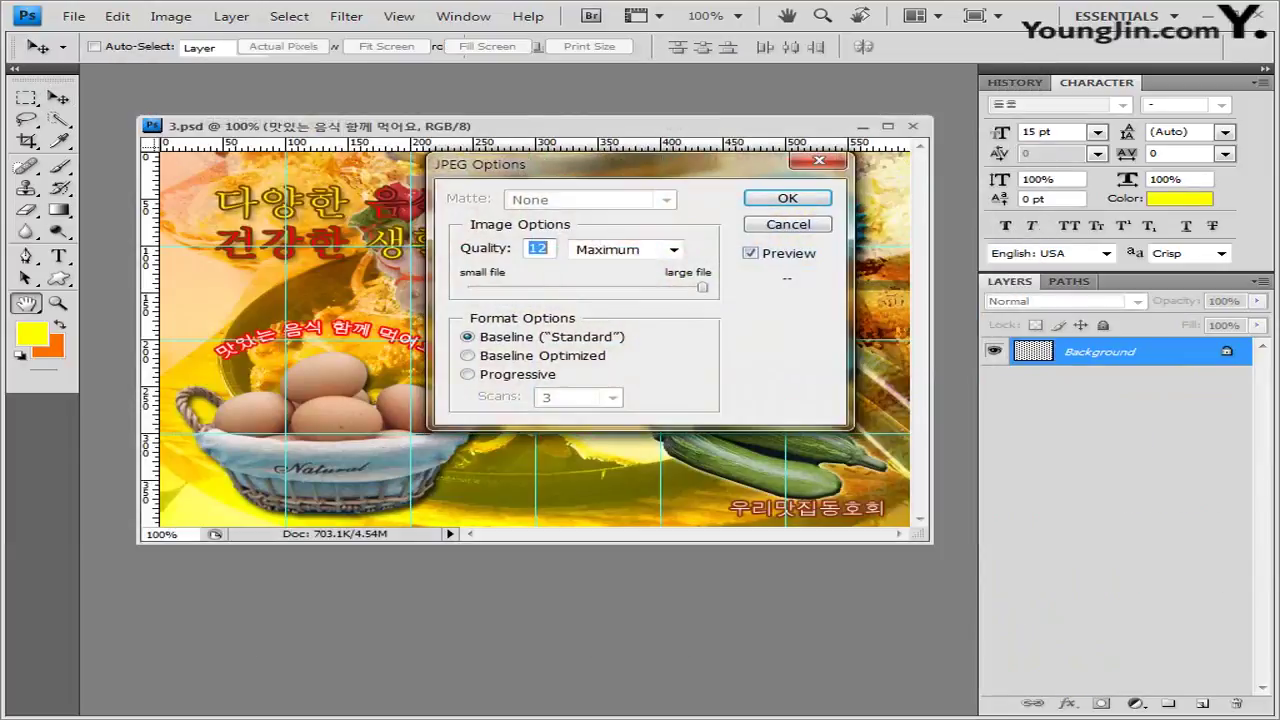
type("78")
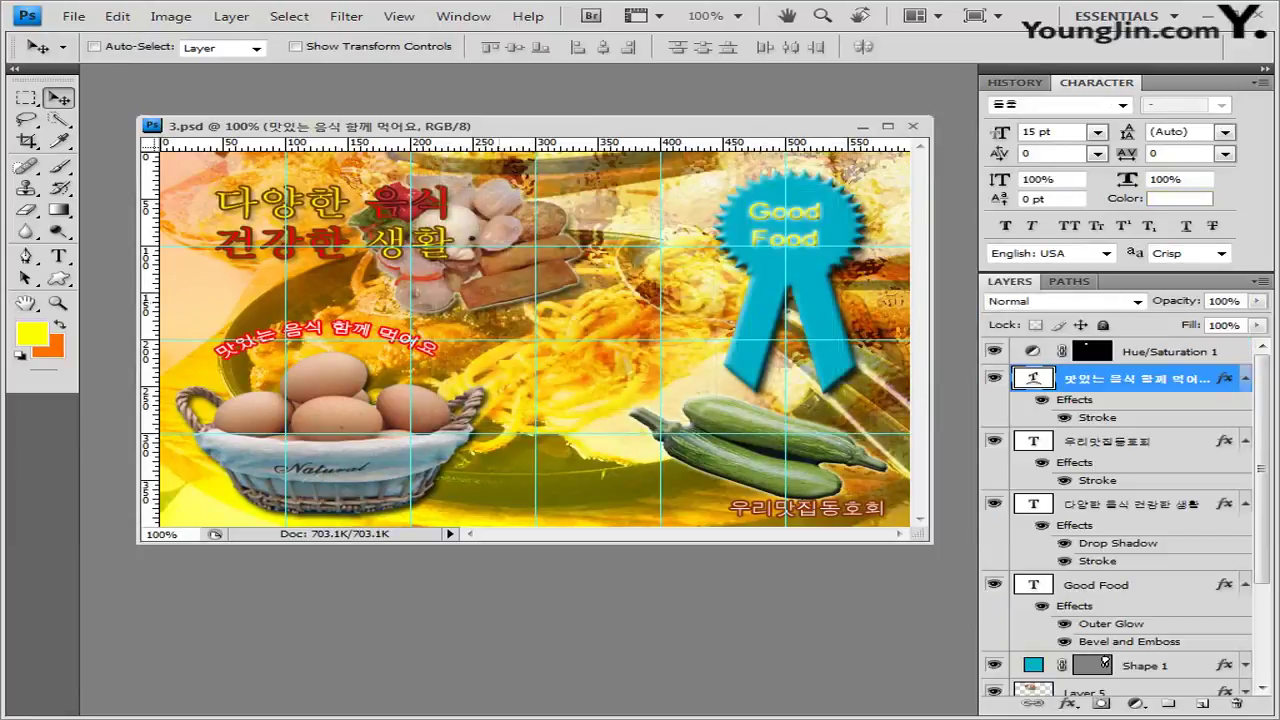
Resize the image to 60 x 40 pixels with proportions constrained.
left_click(171, 16)
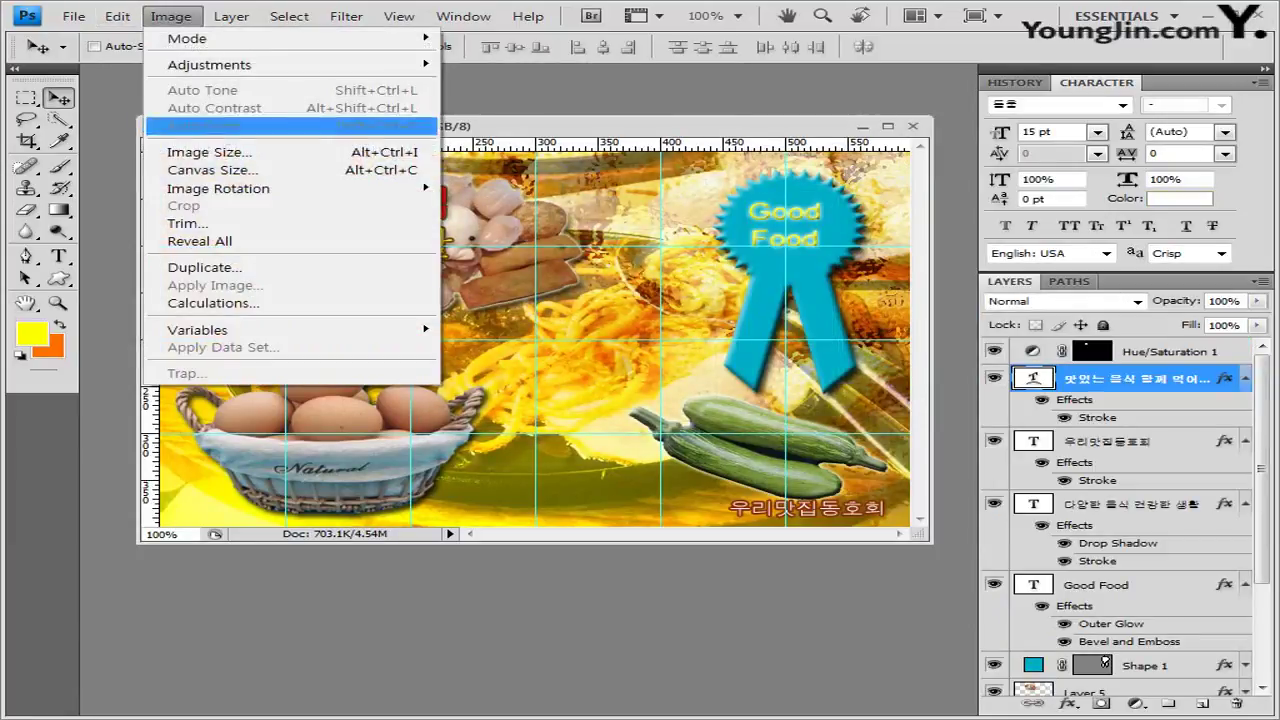
left_click(206, 151)
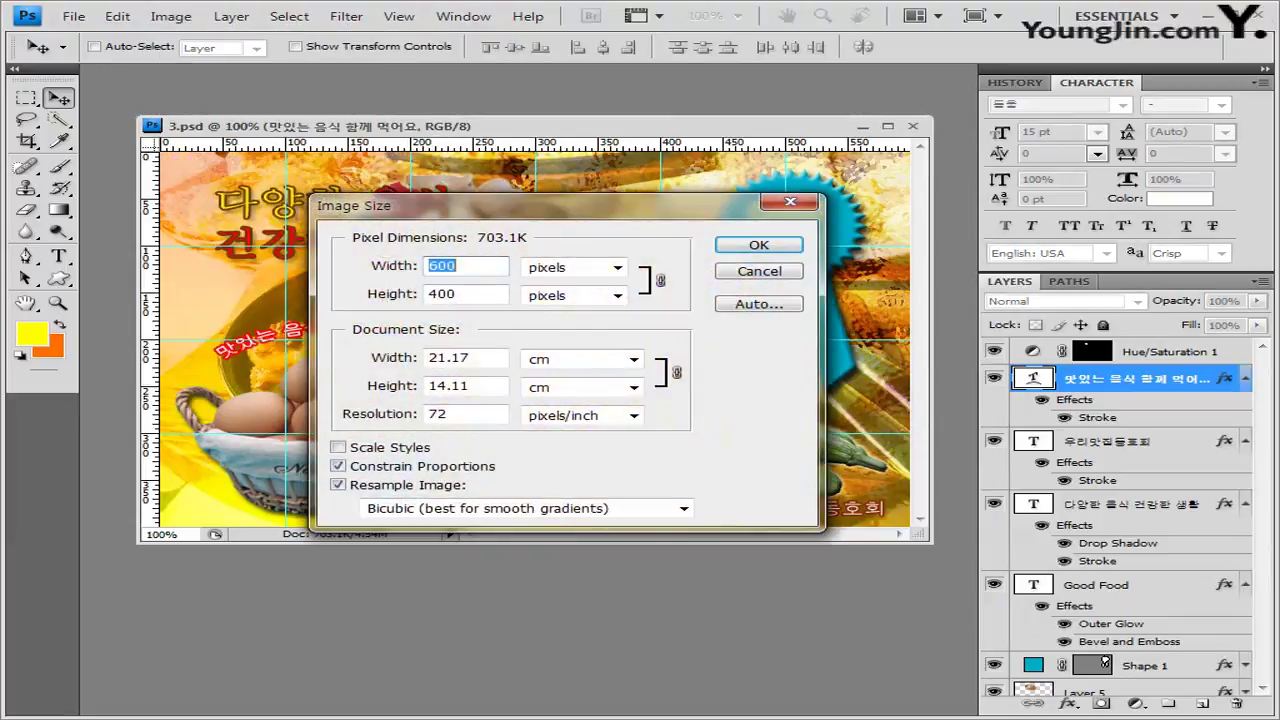
type("60")
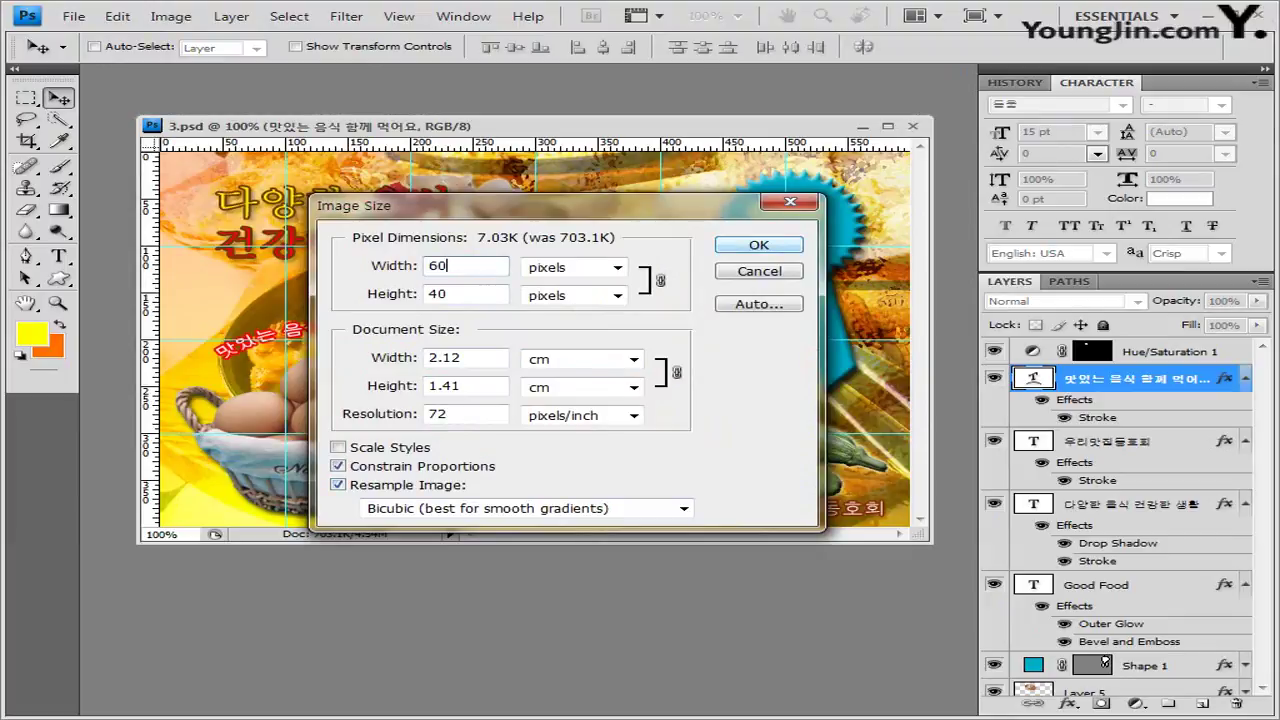
key("Return")
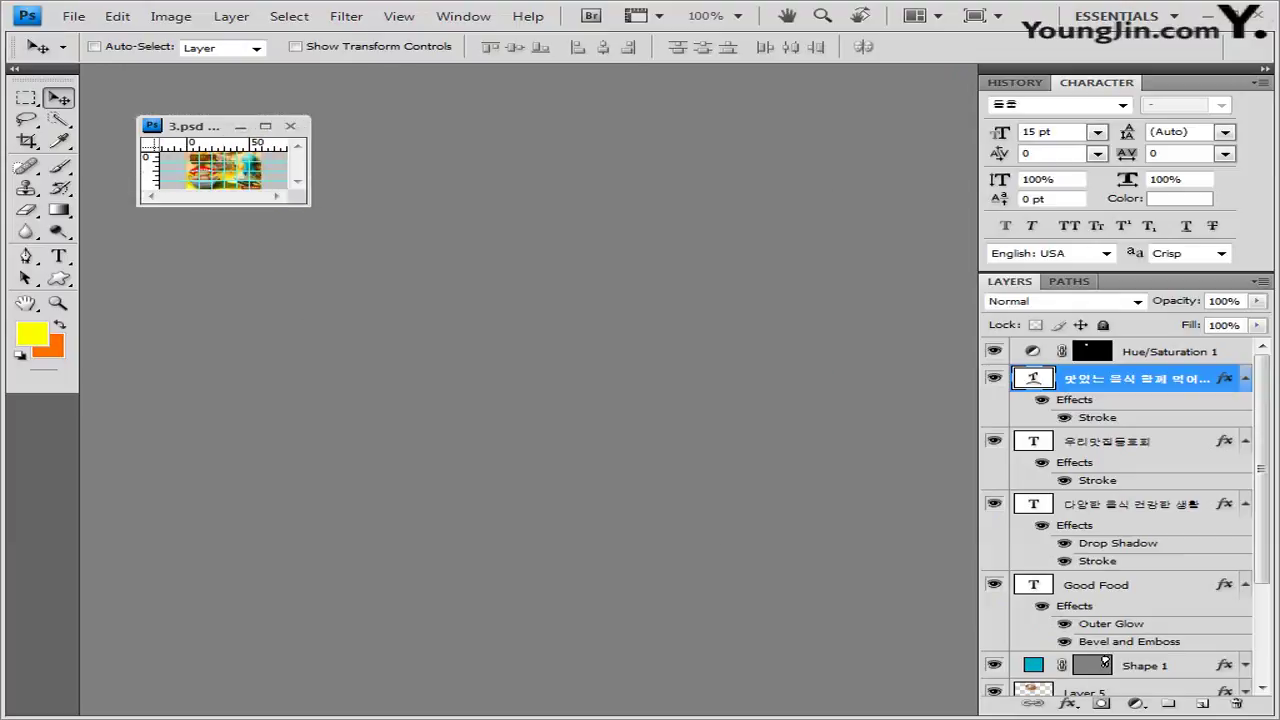
Remove all guides from the reduced image.
key("alt+f")
key("Escape")
key("ctrl+1")
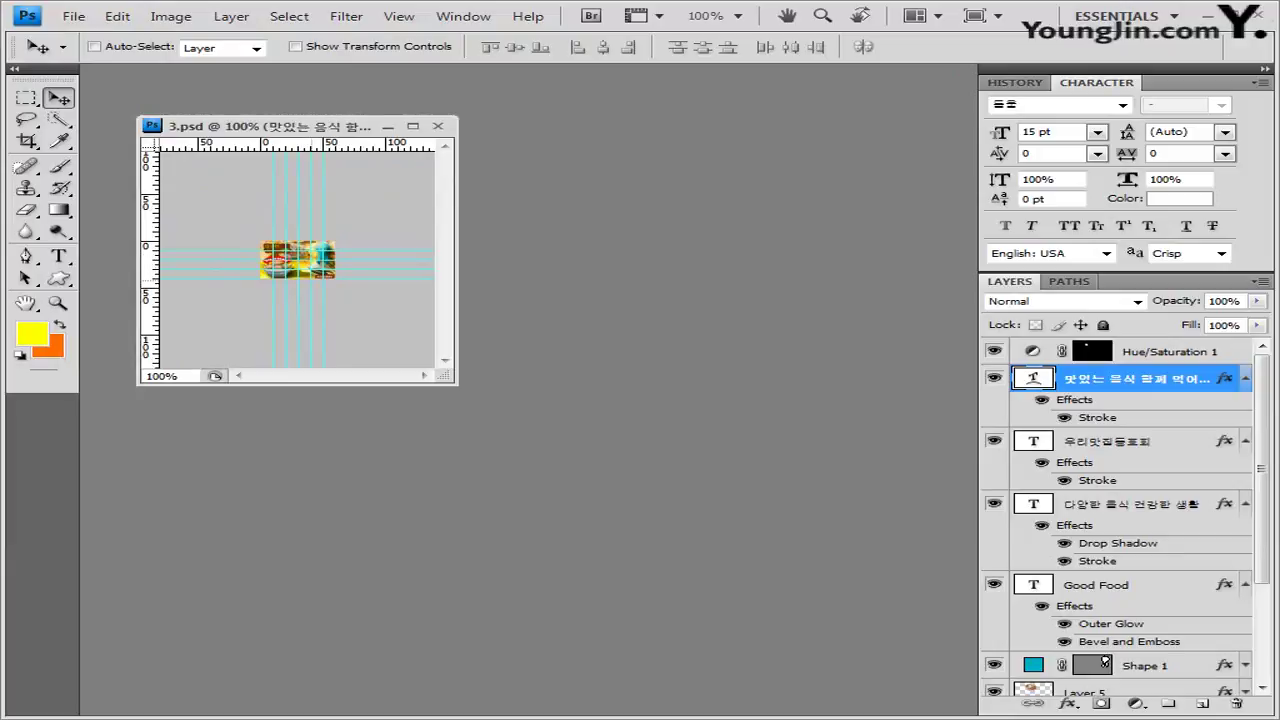
key("alt")
key("alt")
key("alt+Left")
key("Left")
key("Left")
key("Down")
key("Up")
key("Up")
key("Up")
key("Up")
key("Down")
key("Down")
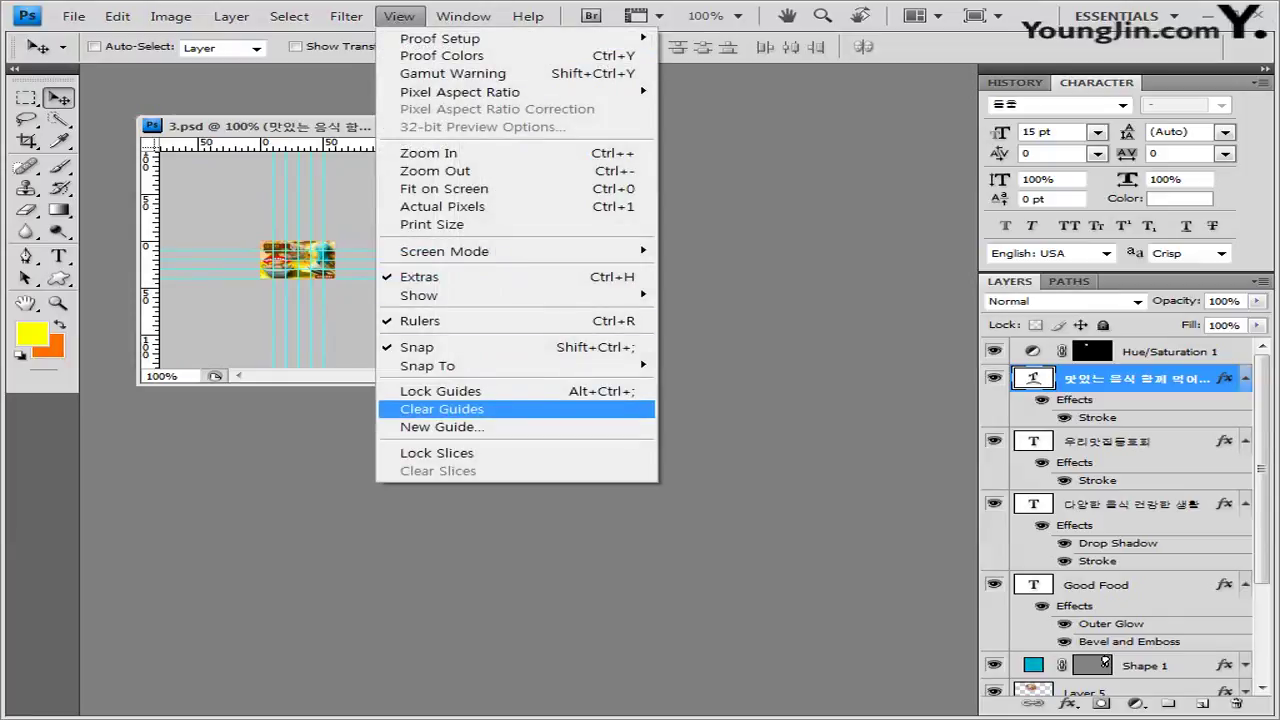
key("Up")
key("Return")
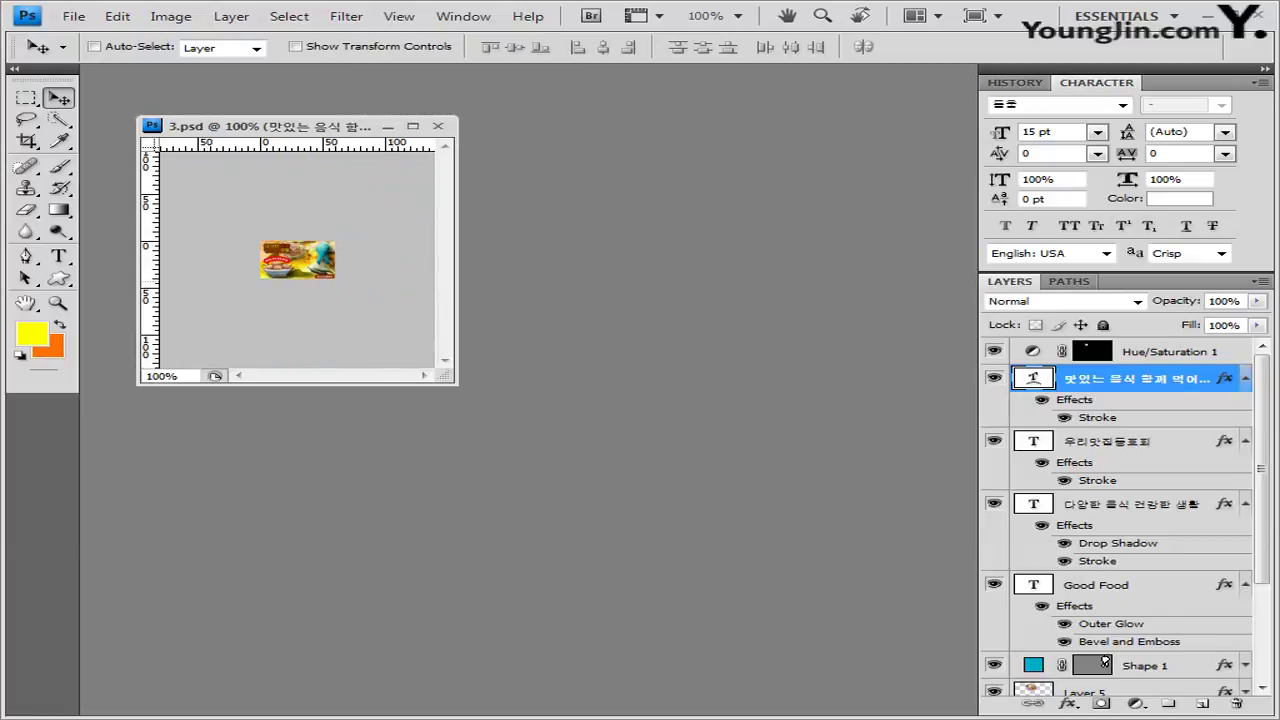
Start saving the reduced image in the GTQ folder as a Photoshop file, reusing the second task's PSD file name.
key("alt")
key("Escape")
key("alt+f")
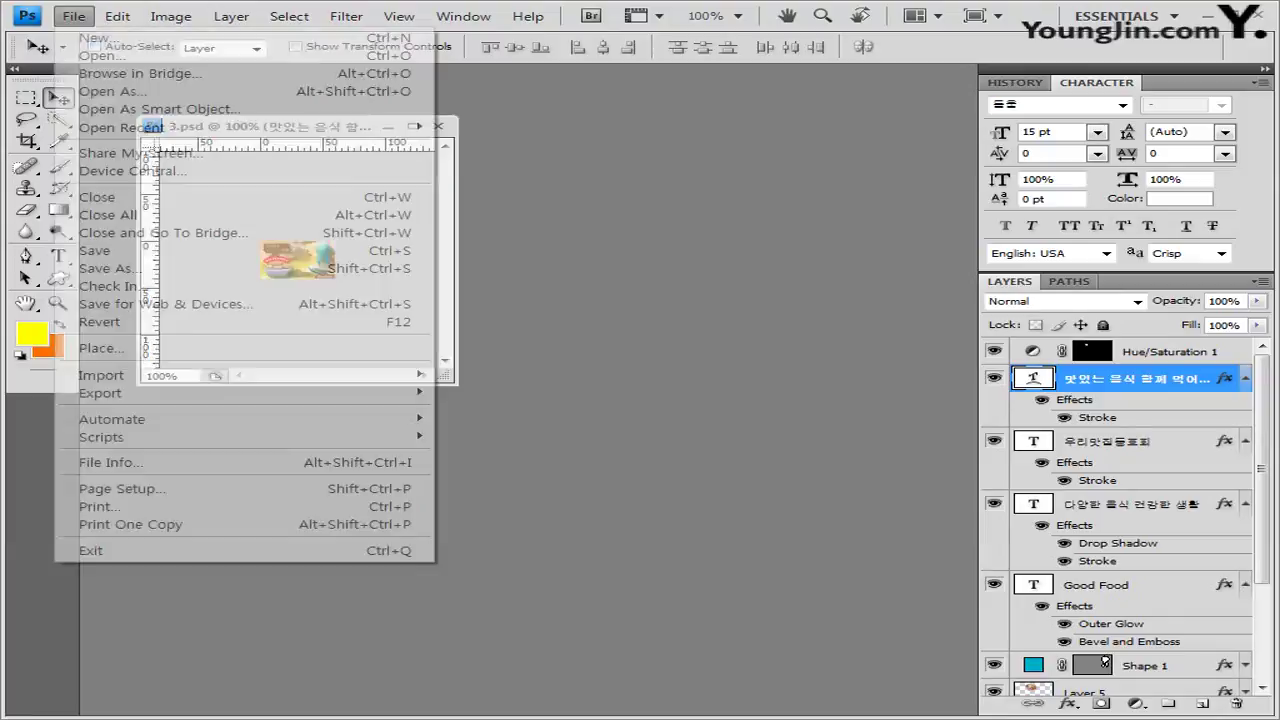
key("a")
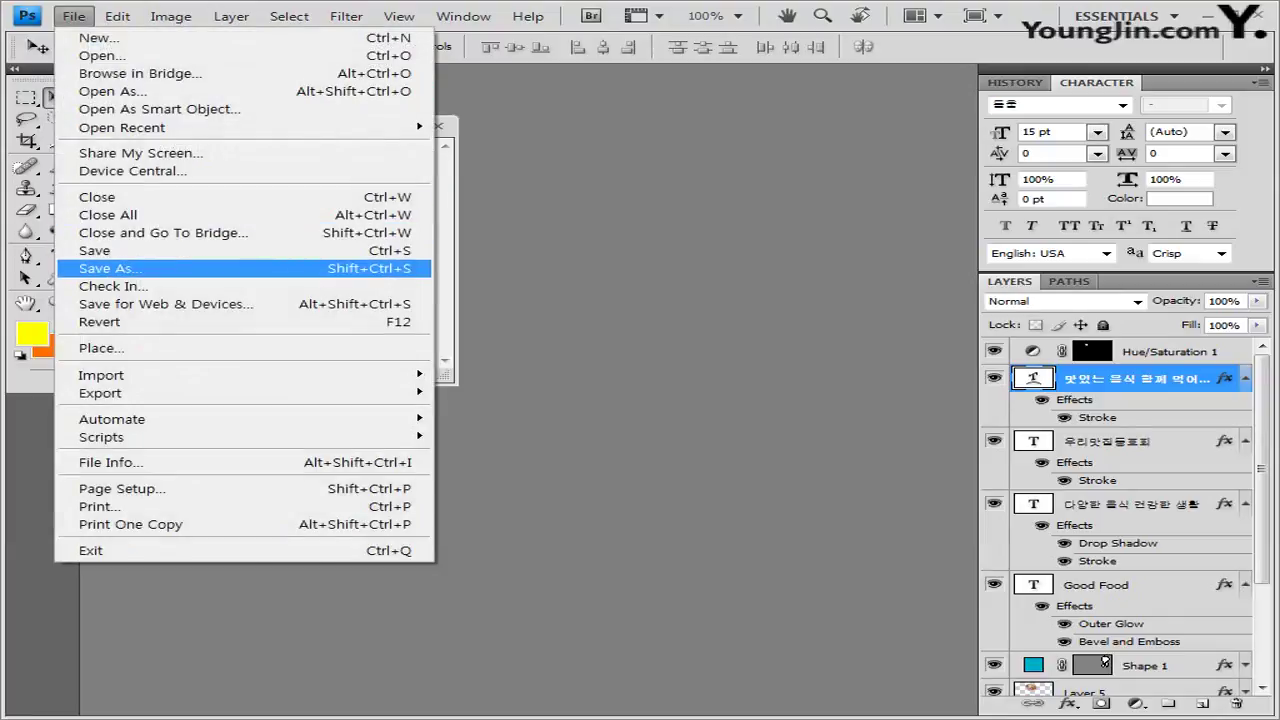
key("Return")
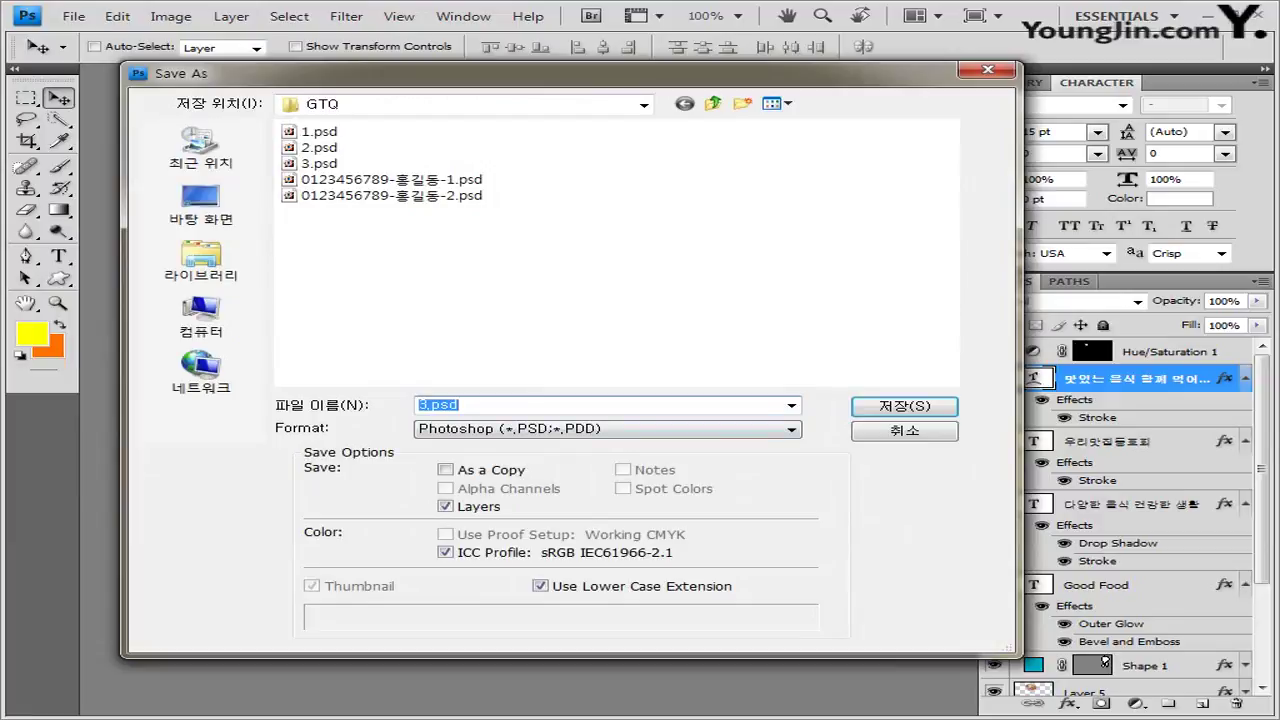
key("shift+Tab")
key("End")
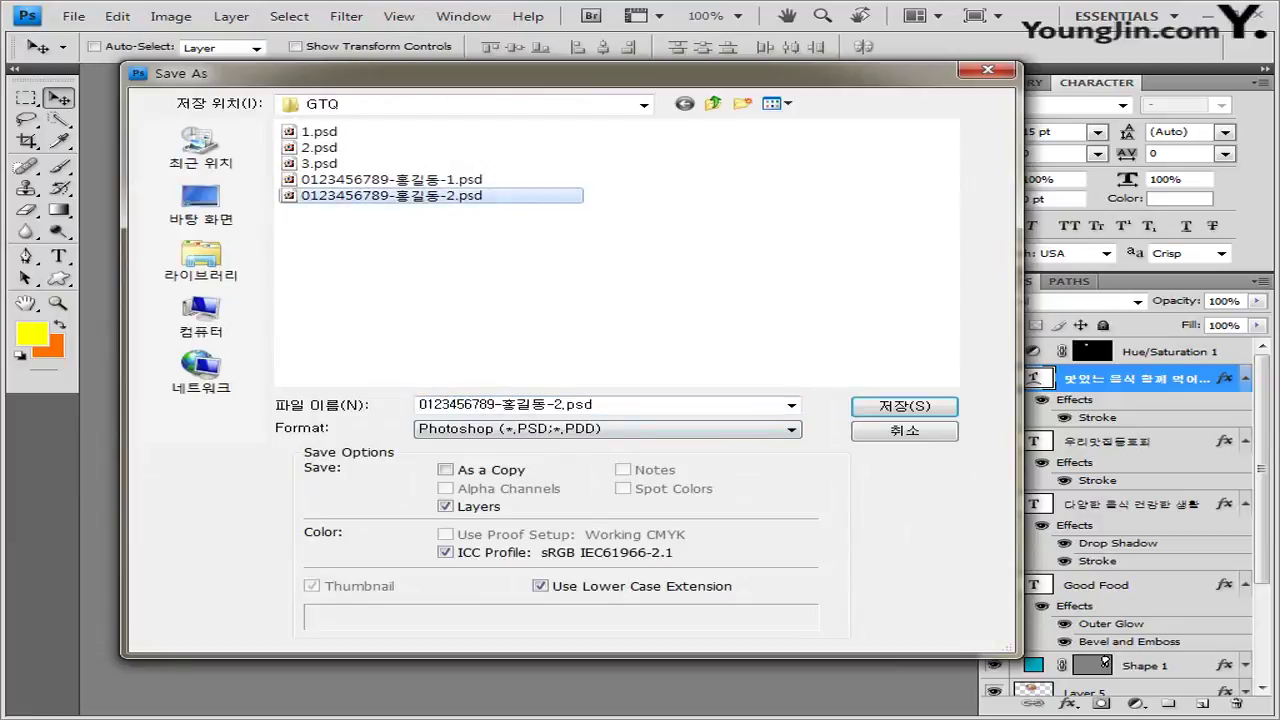
Change the task number at the end of the reused file name to 3, keeping the .psd extension.
key("Tab")
key("End")
key("Left")
key("Left")
key("Left")
key("Left")
key("Left")
key("Delete")
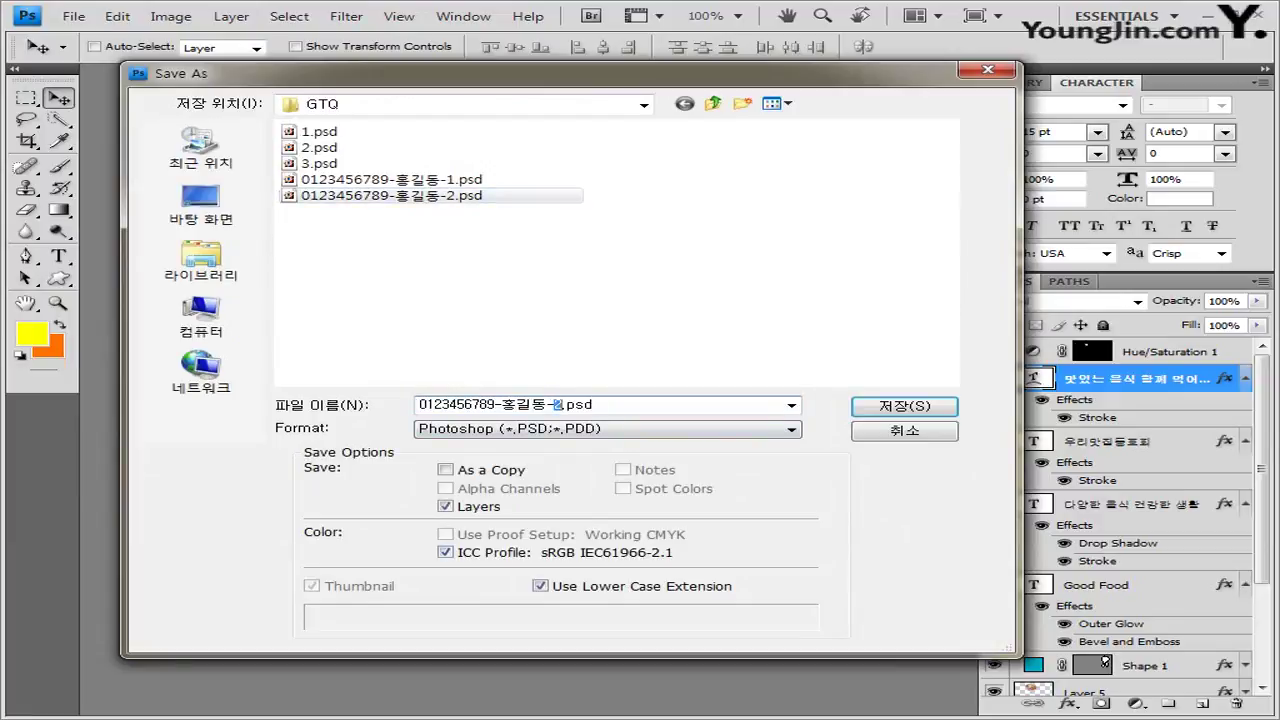
type("3")
key("Tab")
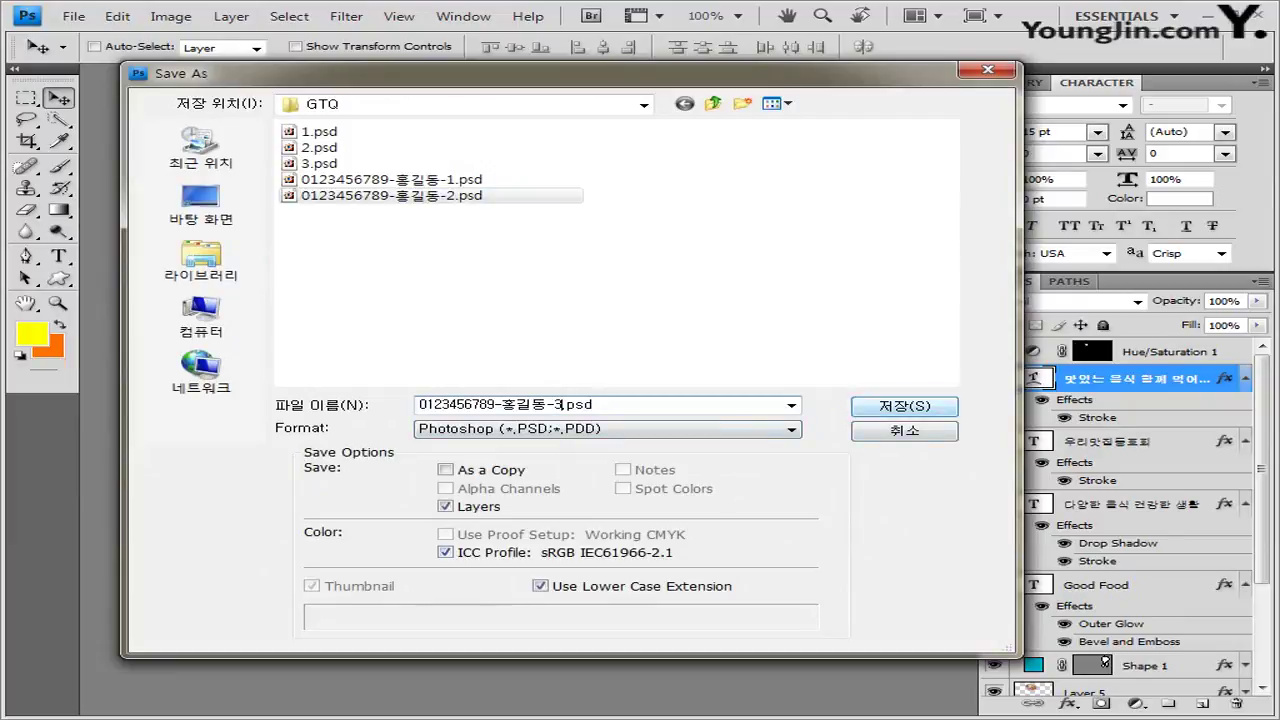
Save the reduced PSD with maximum compatibility and close its document.
key("shift+Tab")
key("Return")
key("Return")
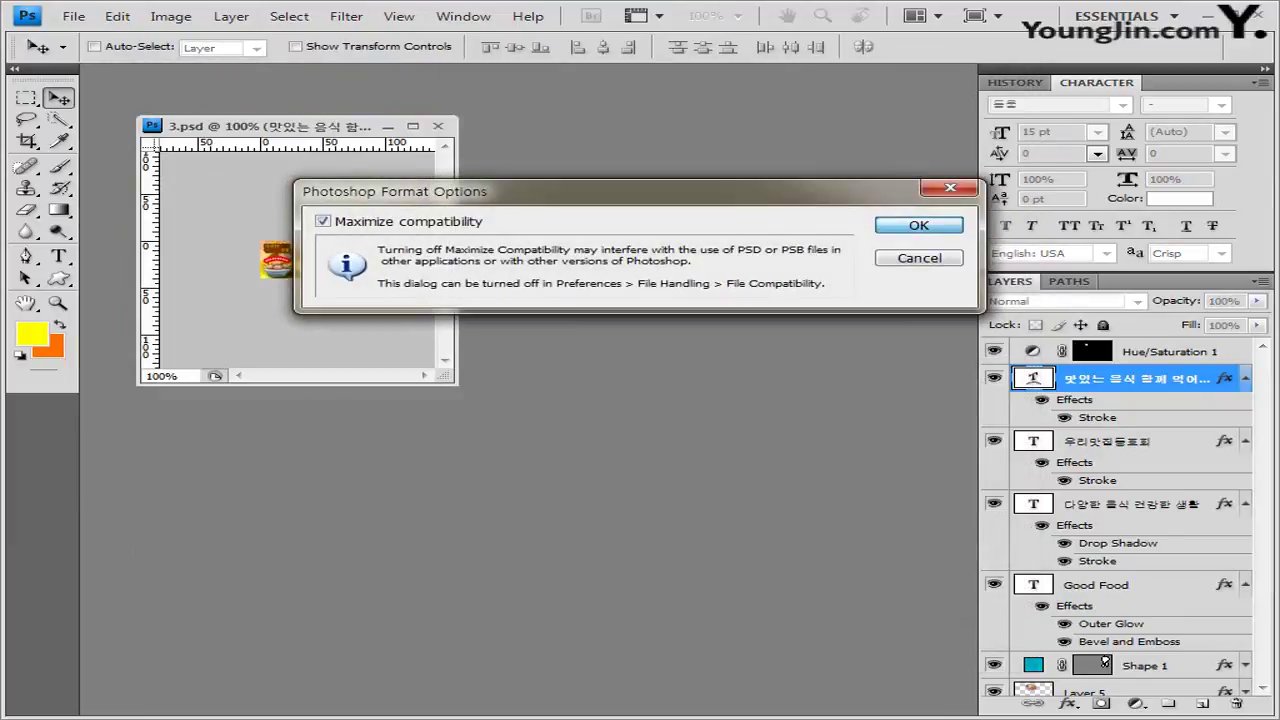
left_click_drag(300, 126, 410, 149)
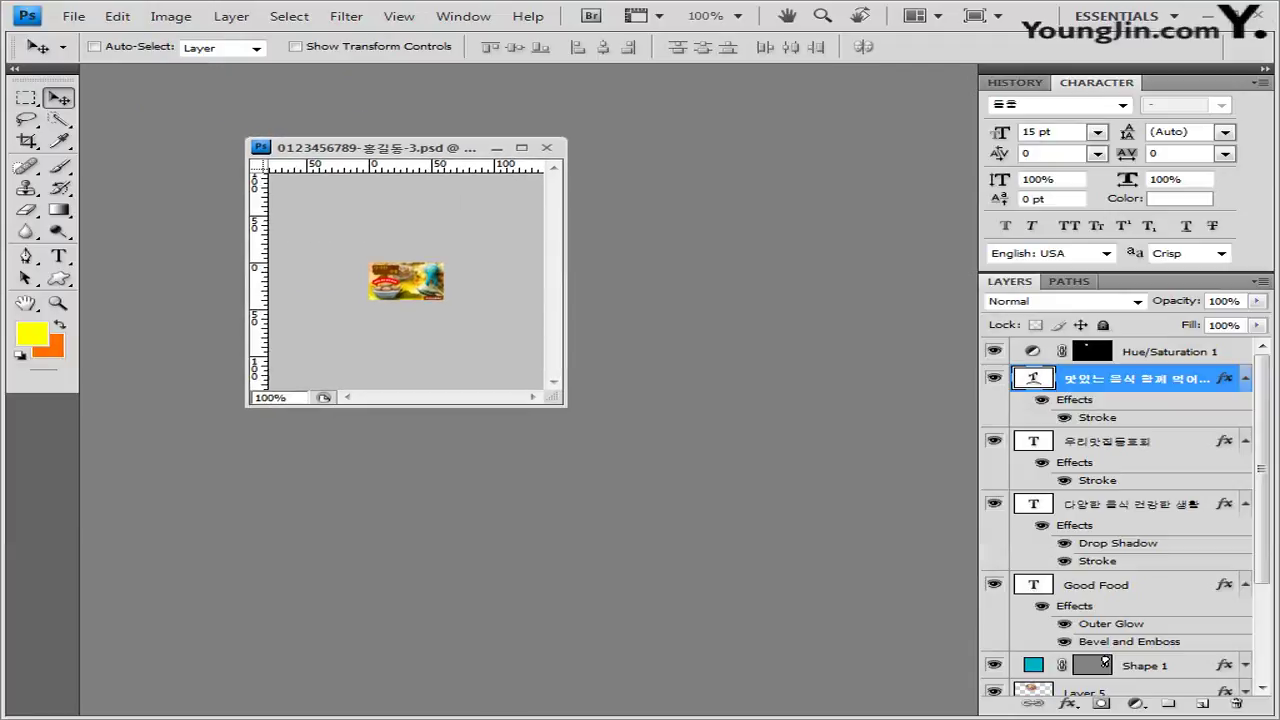
left_click(544, 148)
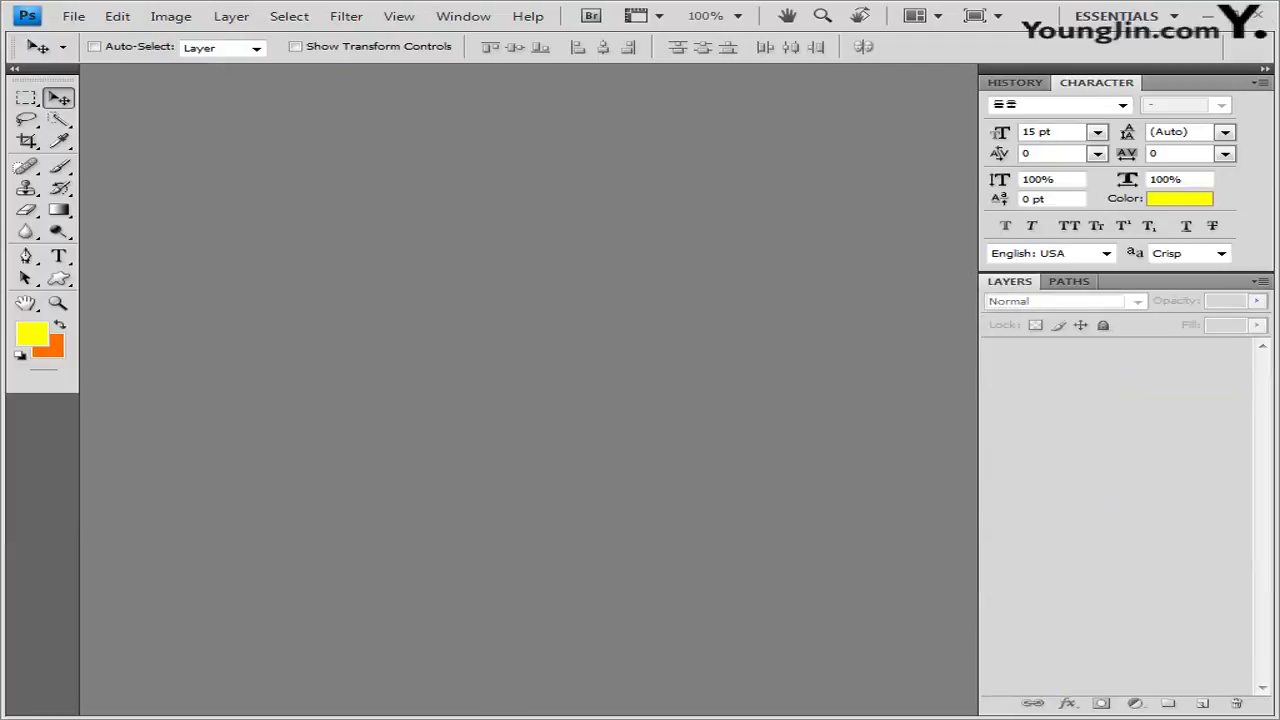
Open the third task's JPEG from the GTQ folder and clear all its guides.
key("ctrl+o")
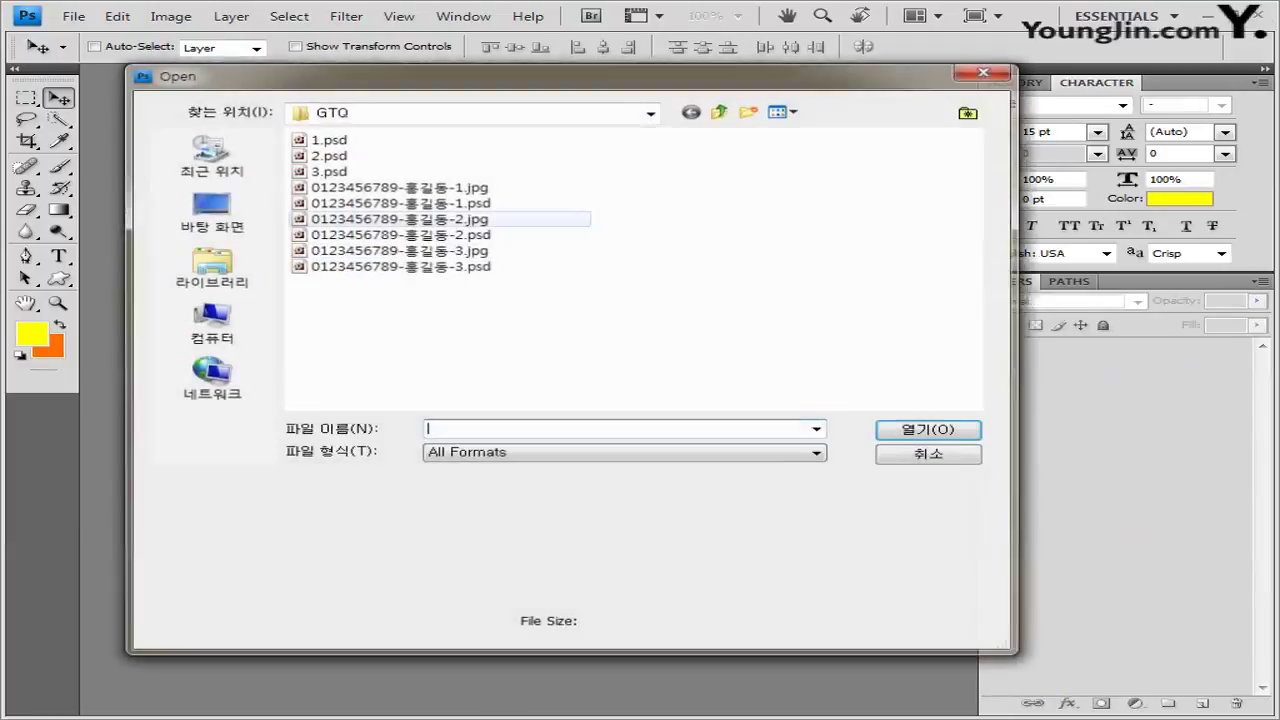
left_click(450, 250)
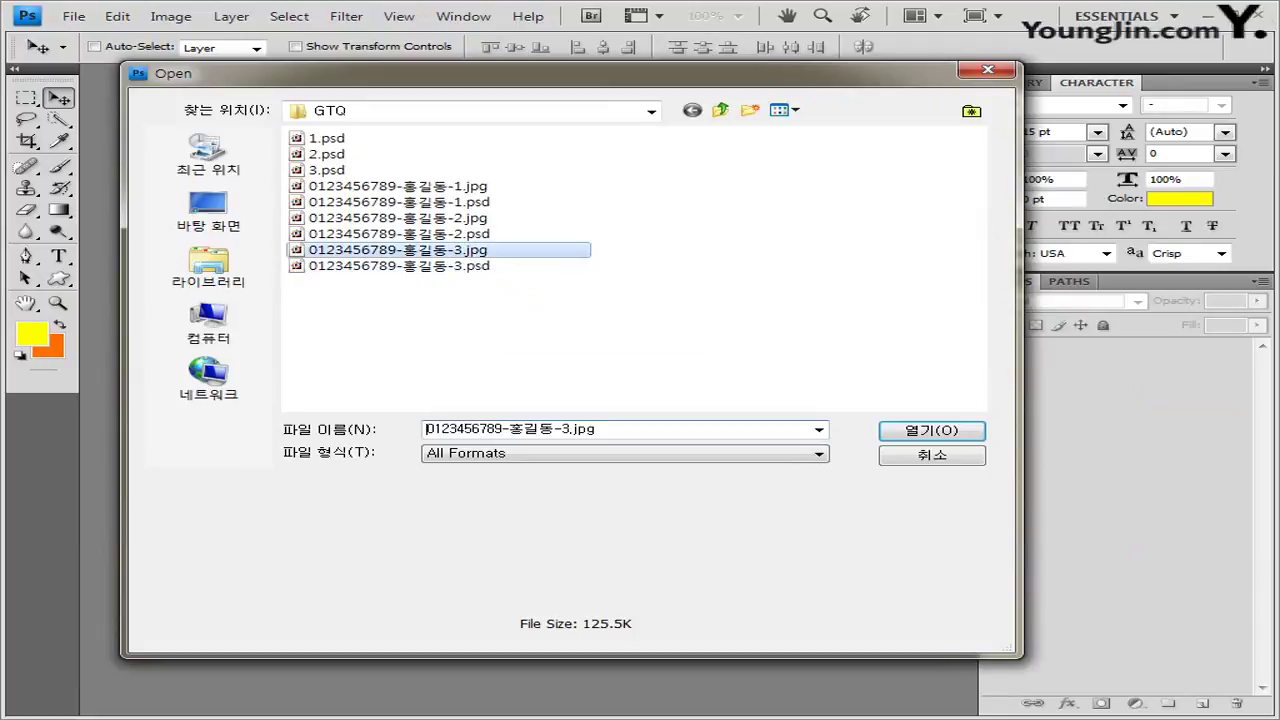
key("Return")
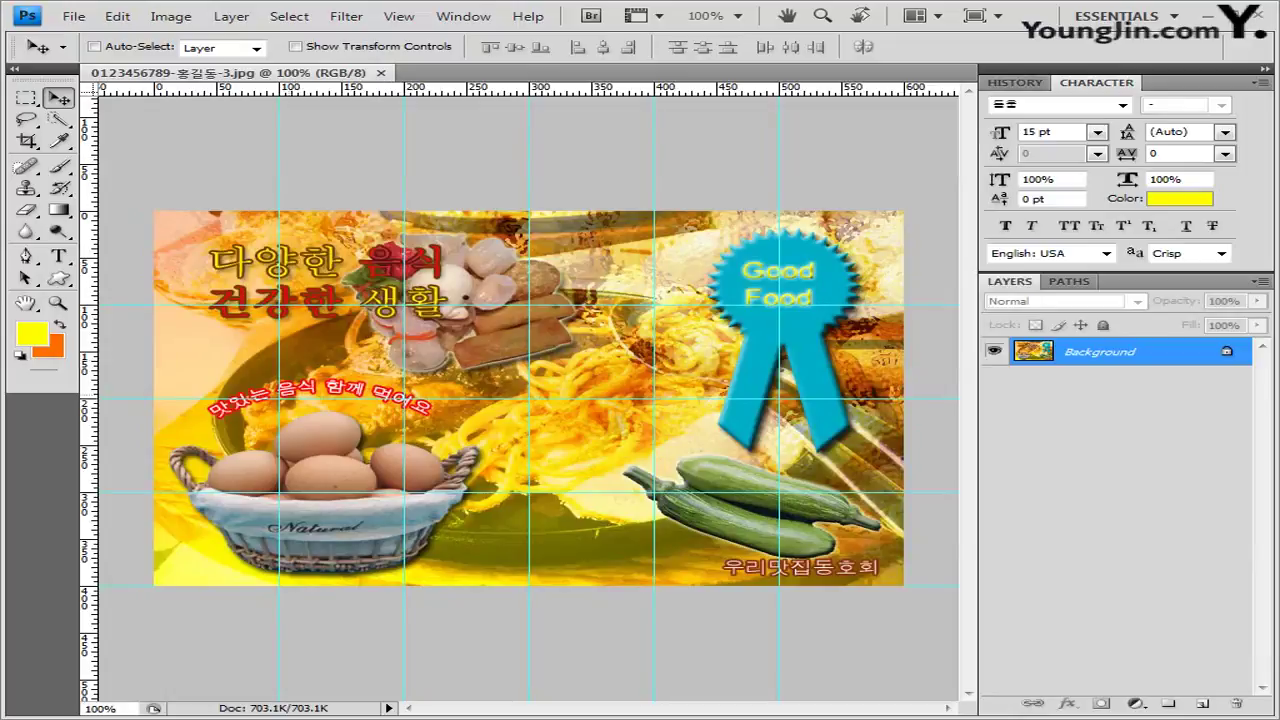
left_click(399, 16)
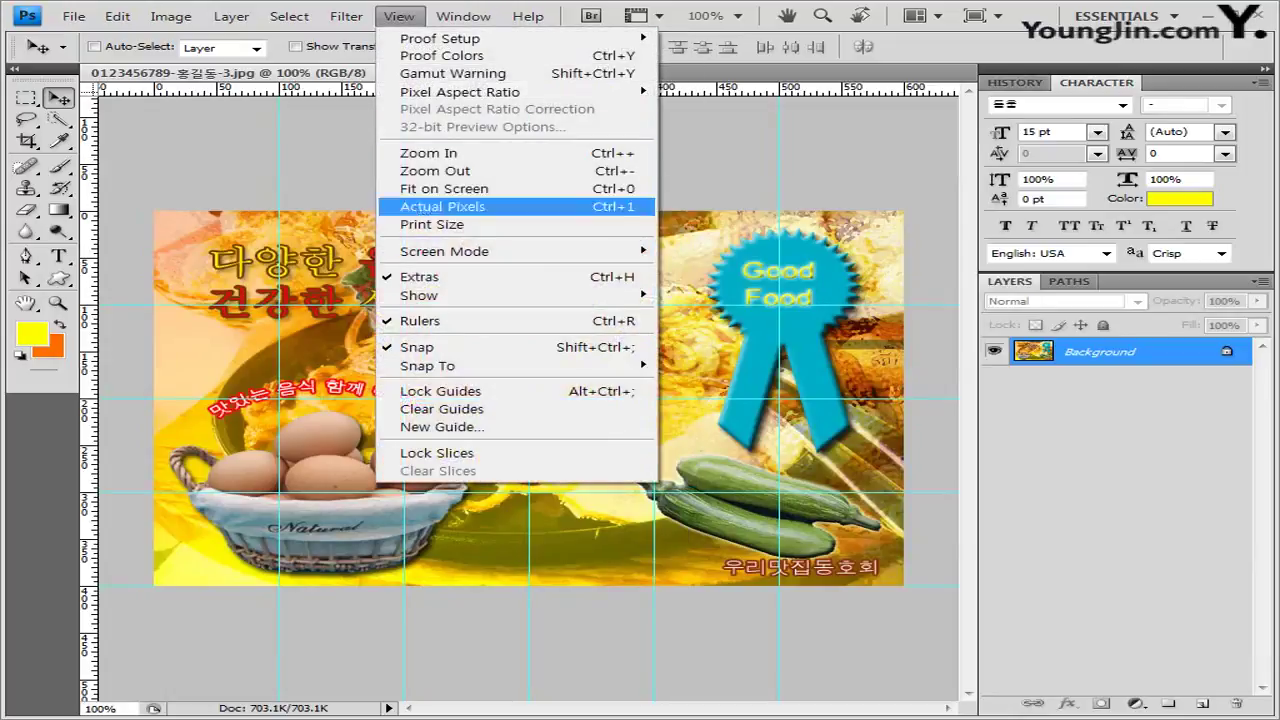
left_click(440, 409)
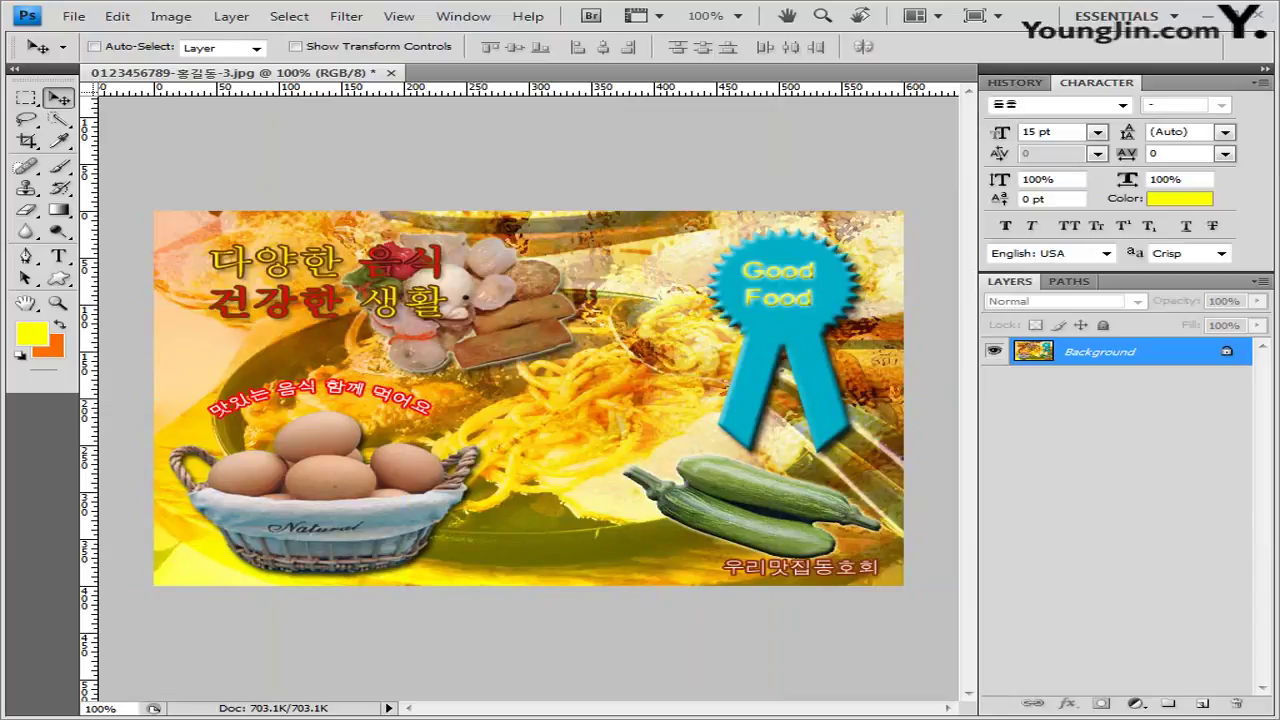
Save the third task's JPEG and close it.
left_click(74, 16)
left_click(110, 250)
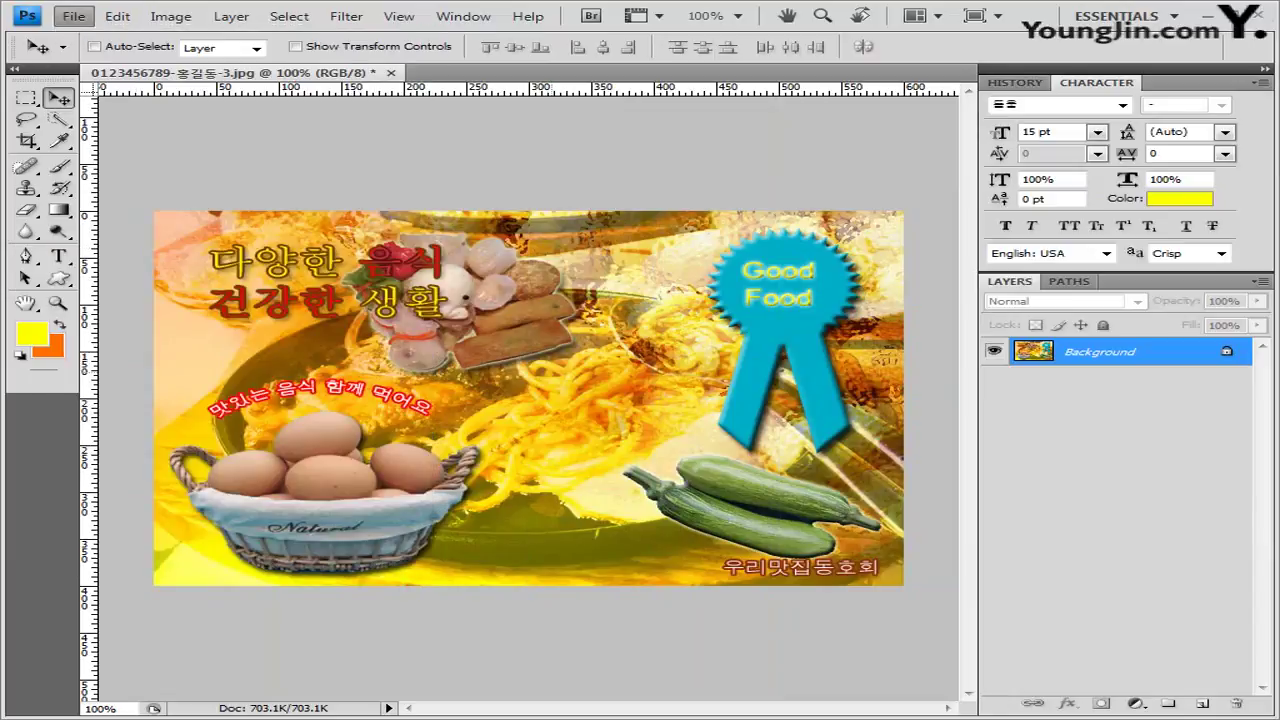
left_click(381, 72)
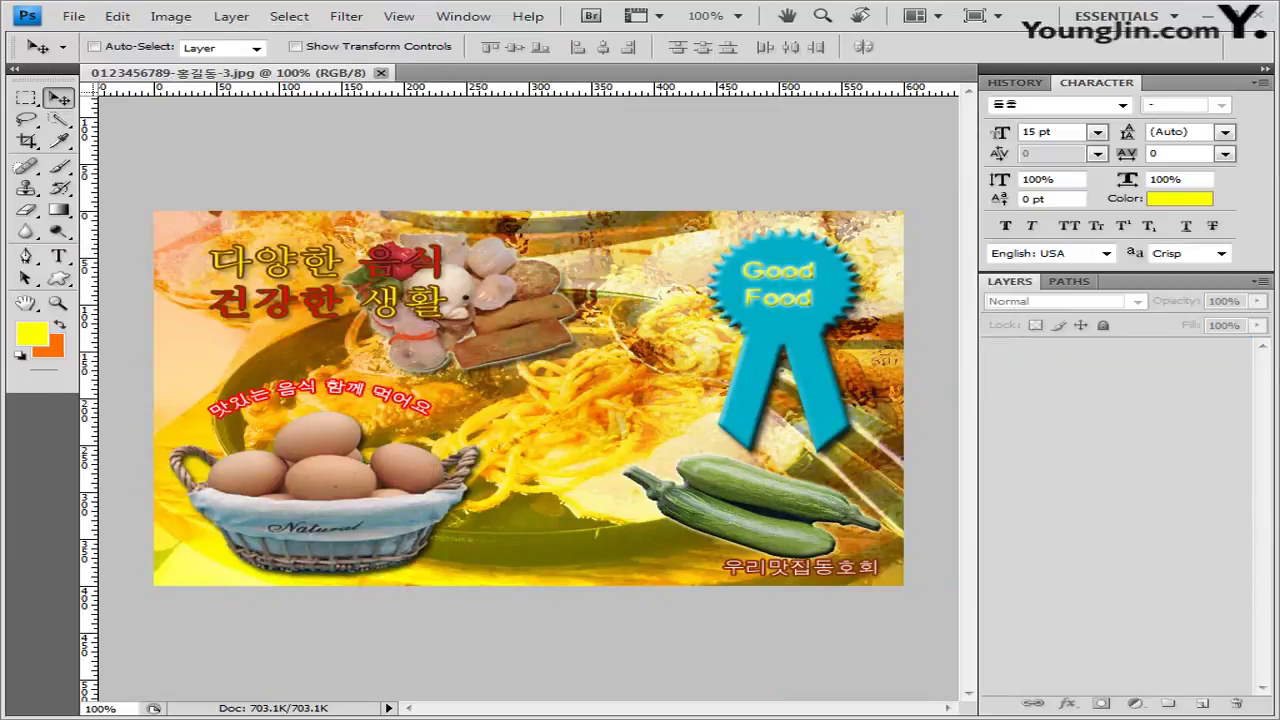
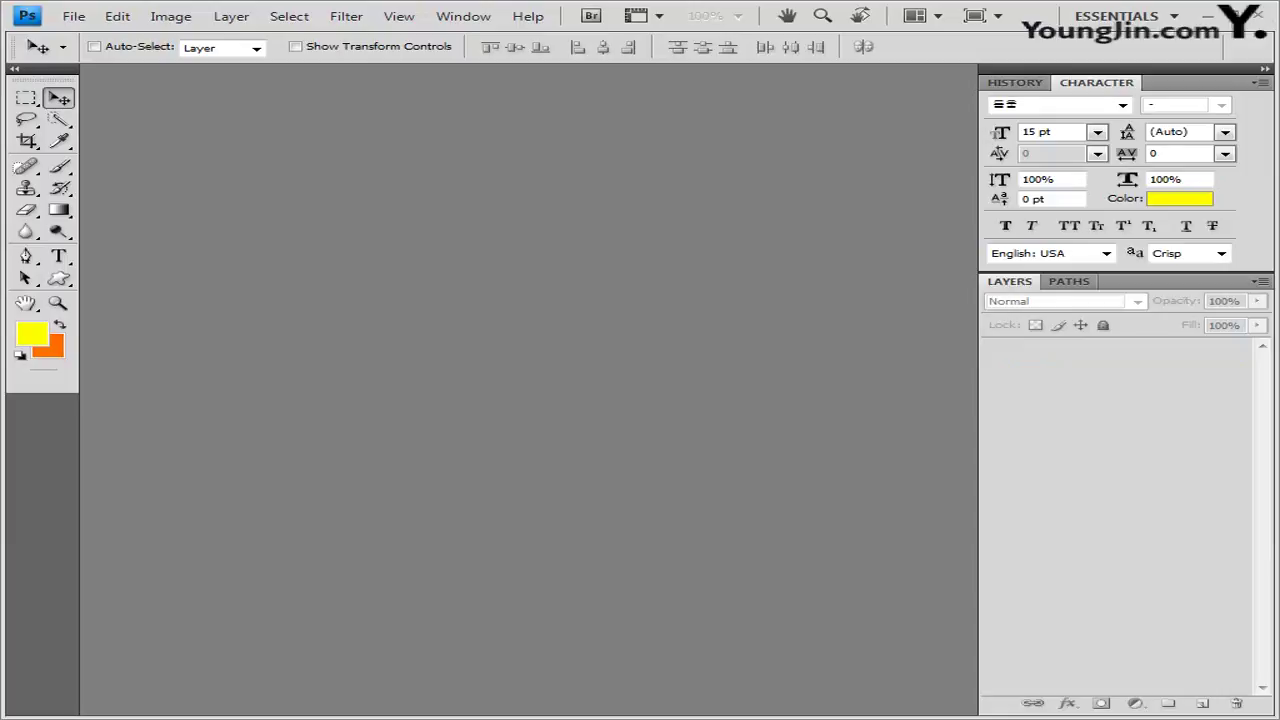
Create a new 600 x 400 pixel RGB document at 72 pixels/inch with a white background.
key("ctrl+n")
left_click(359, 249)
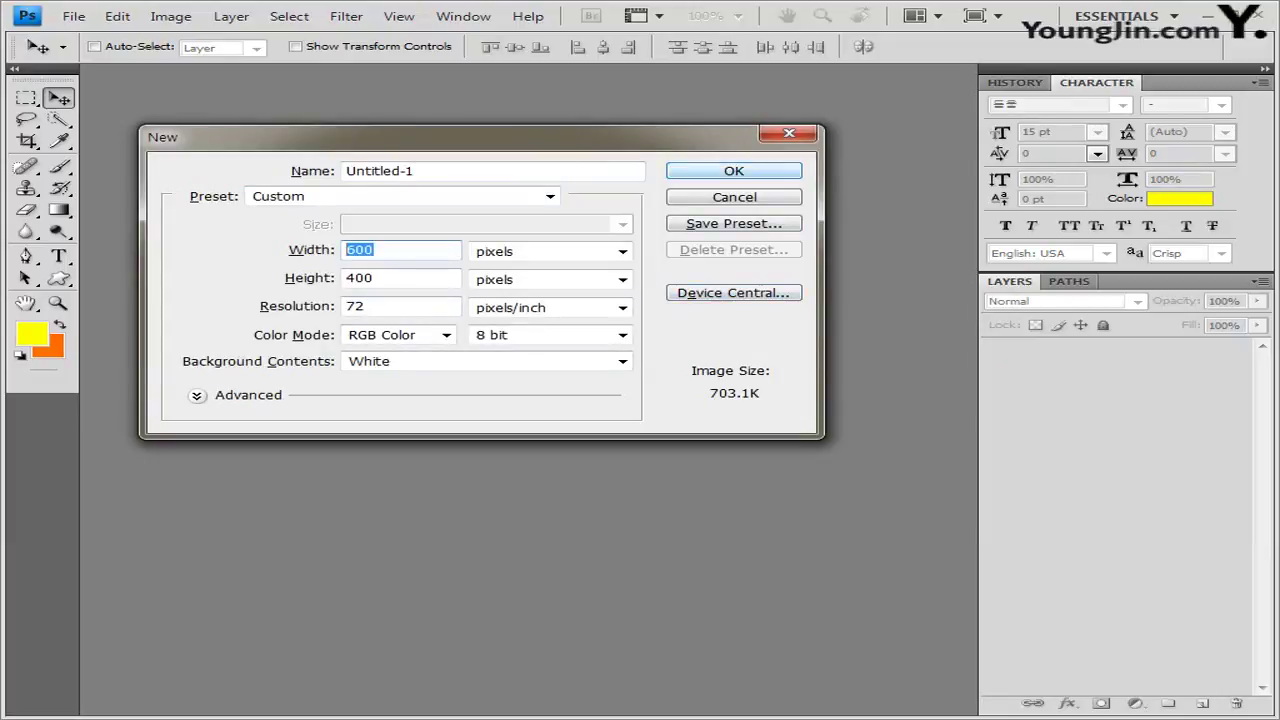
key("Return")
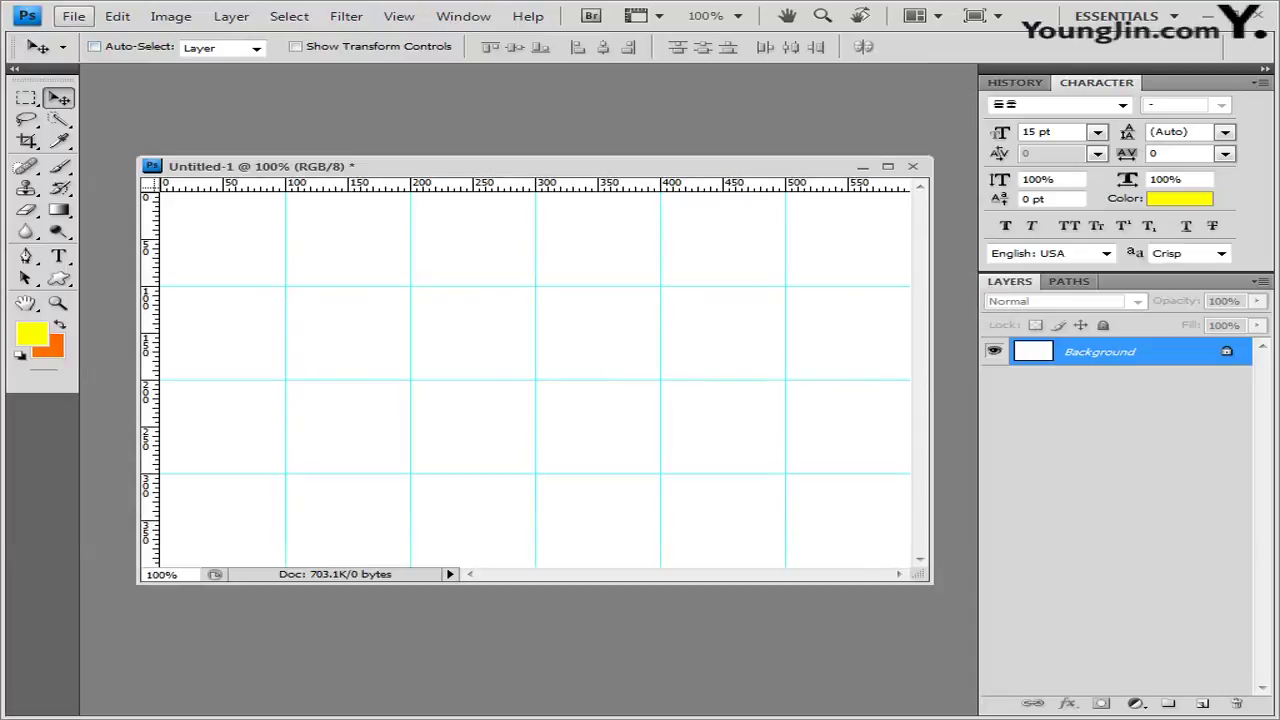
Save the new document in the GTQ folder as 4.psd in Photoshop format.
left_click(73, 16)
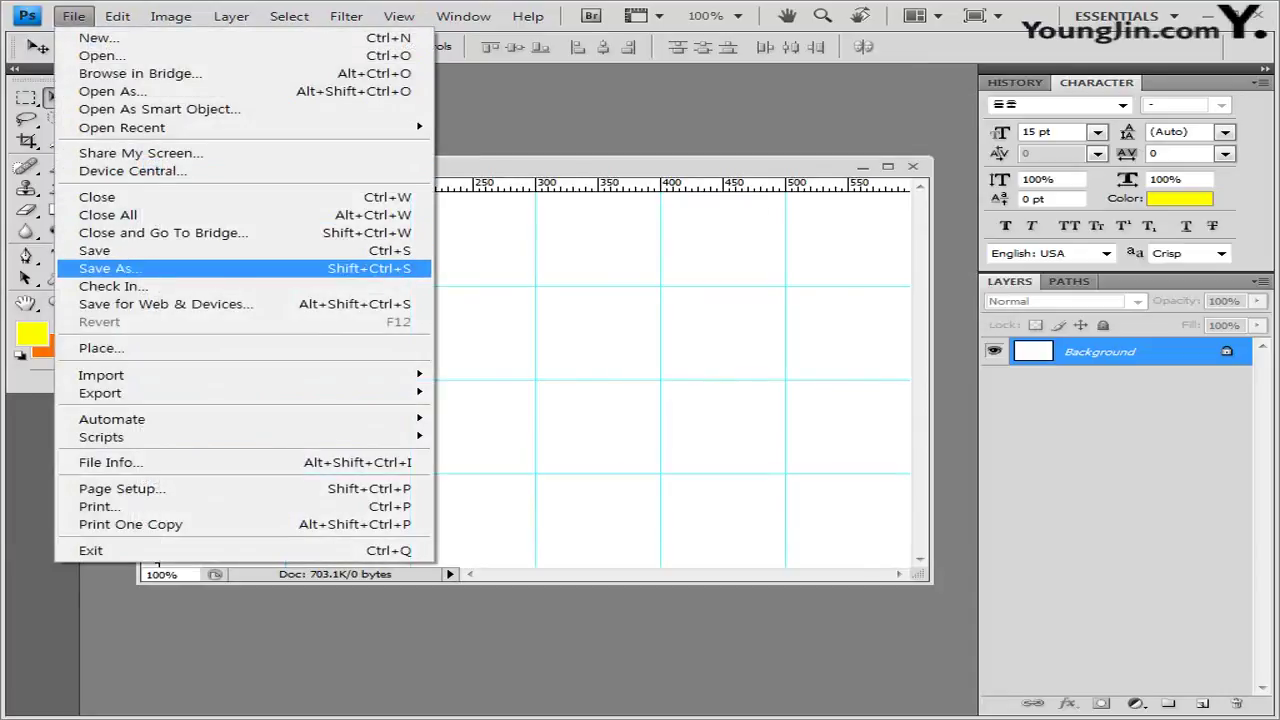
key("Return")
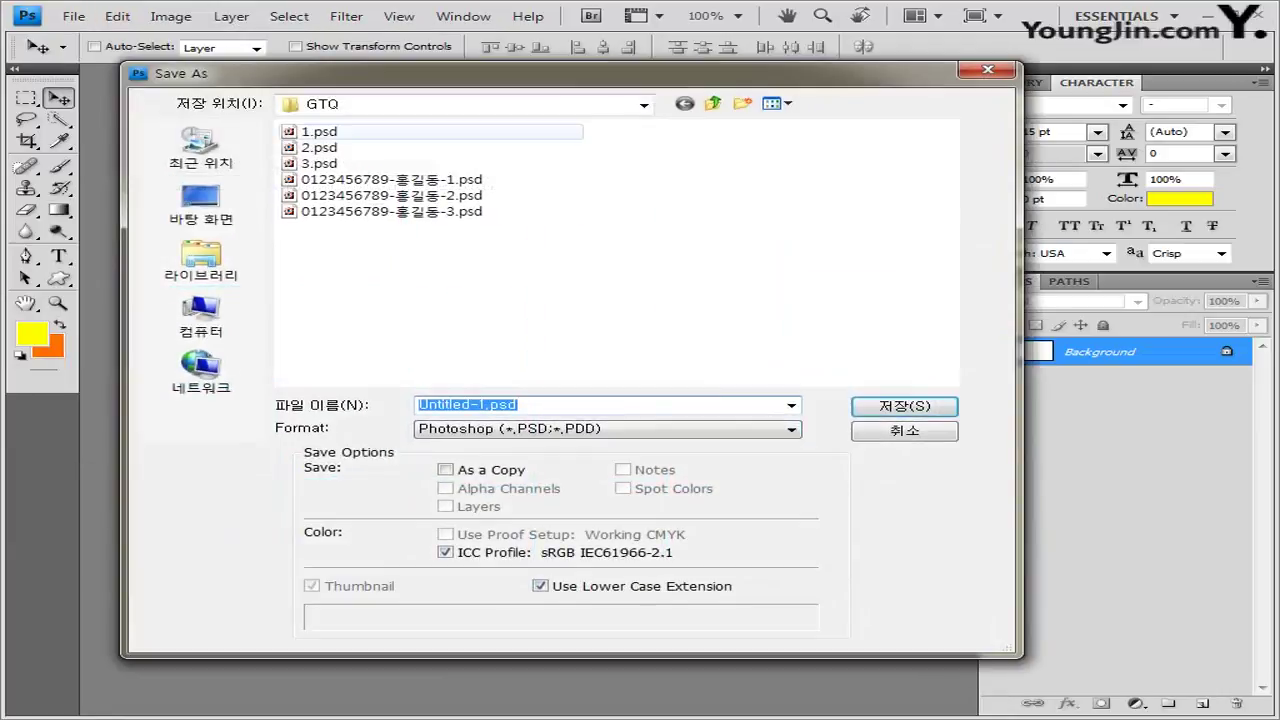
key("Return")
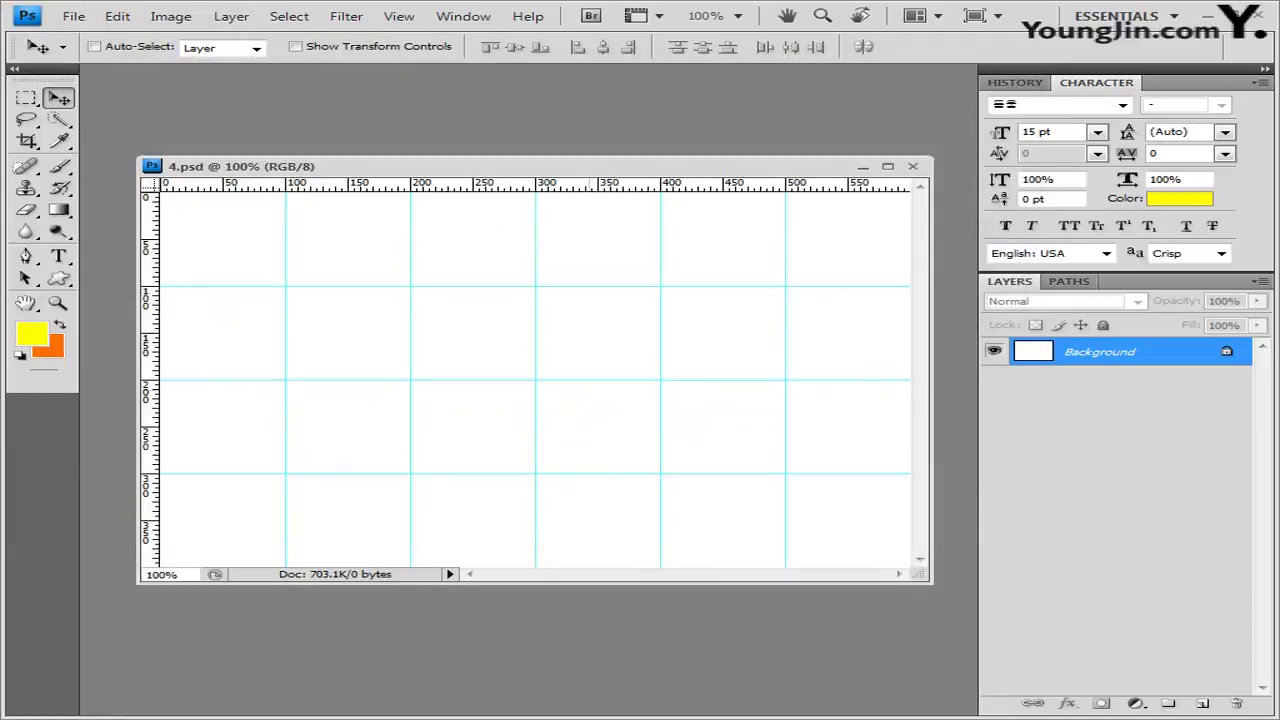
left_click_drag(545, 166, 545, 140)
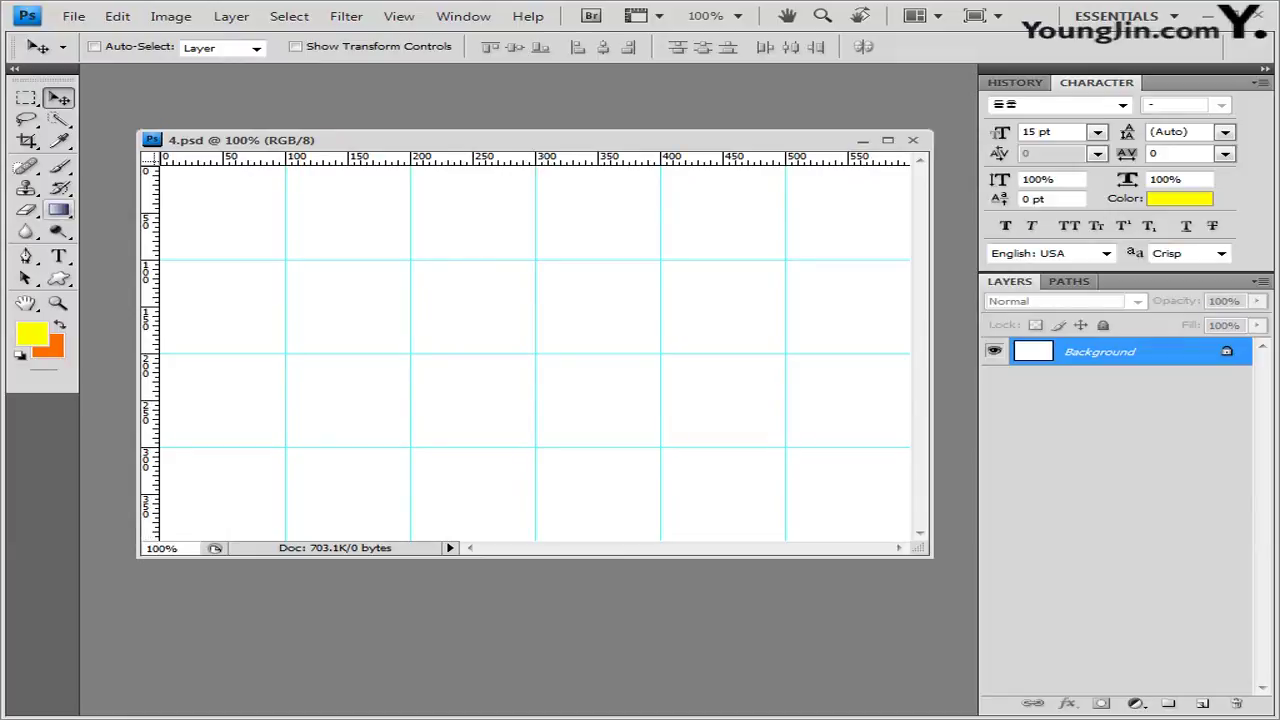
Edit the Gradient tool's gradient from the Black, White preset, setting its start color stop to #0066cc.
left_click(59, 210)
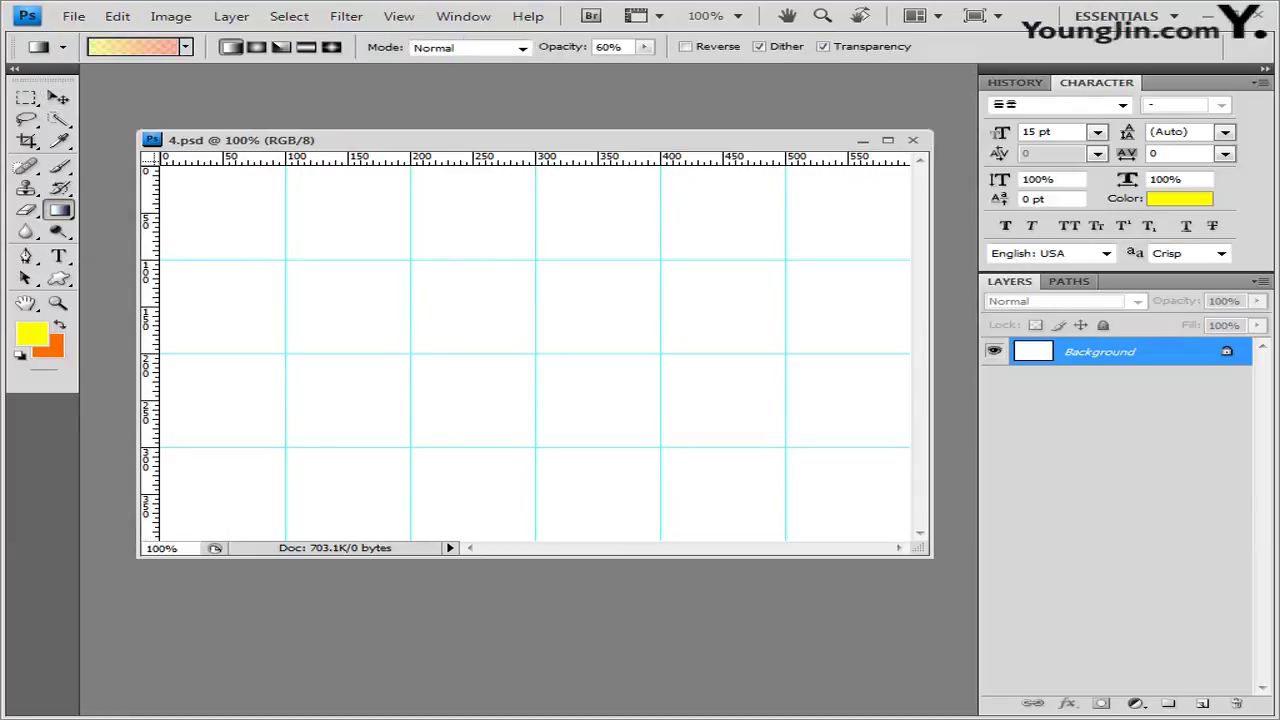
left_click(31, 334)
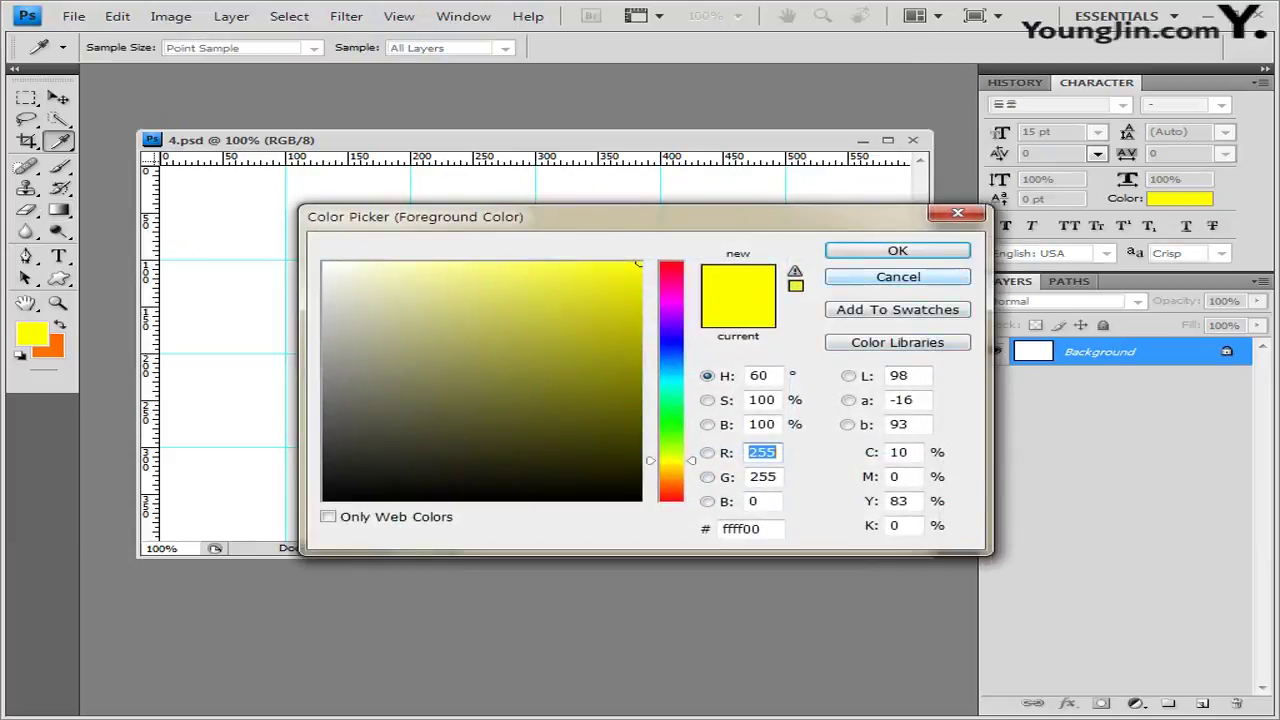
left_click(898, 277)
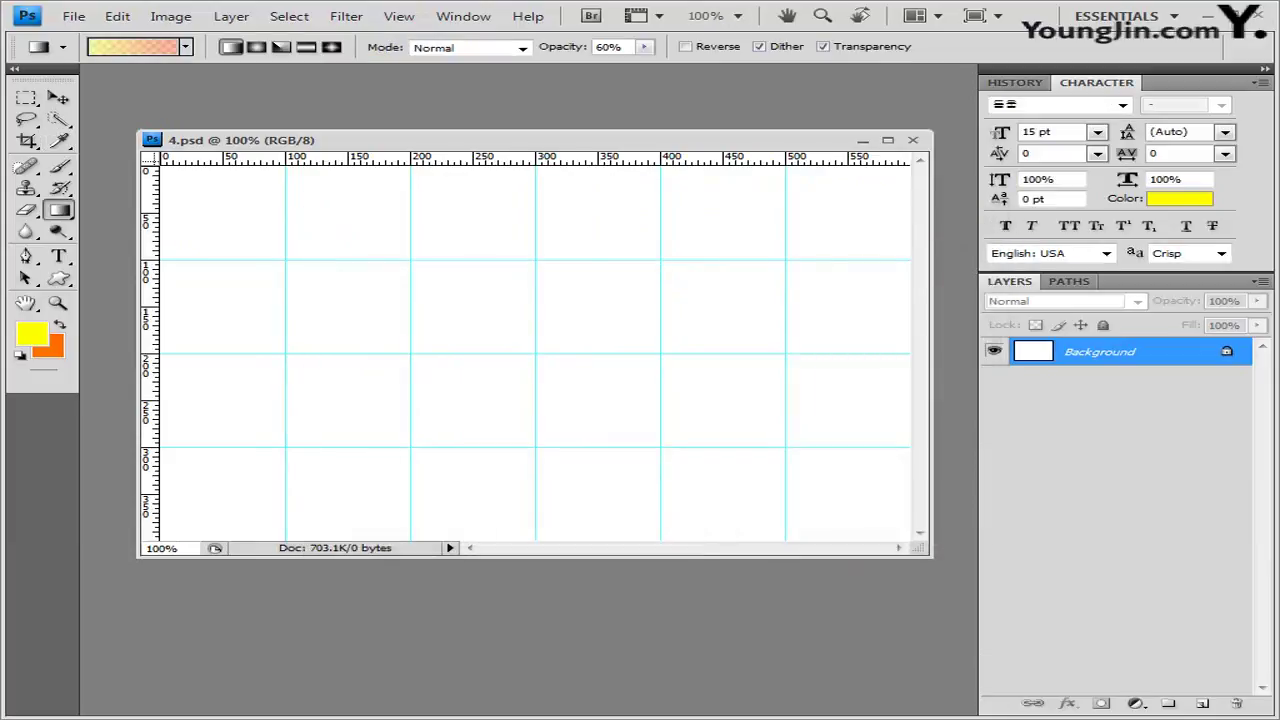
left_click(138, 47)
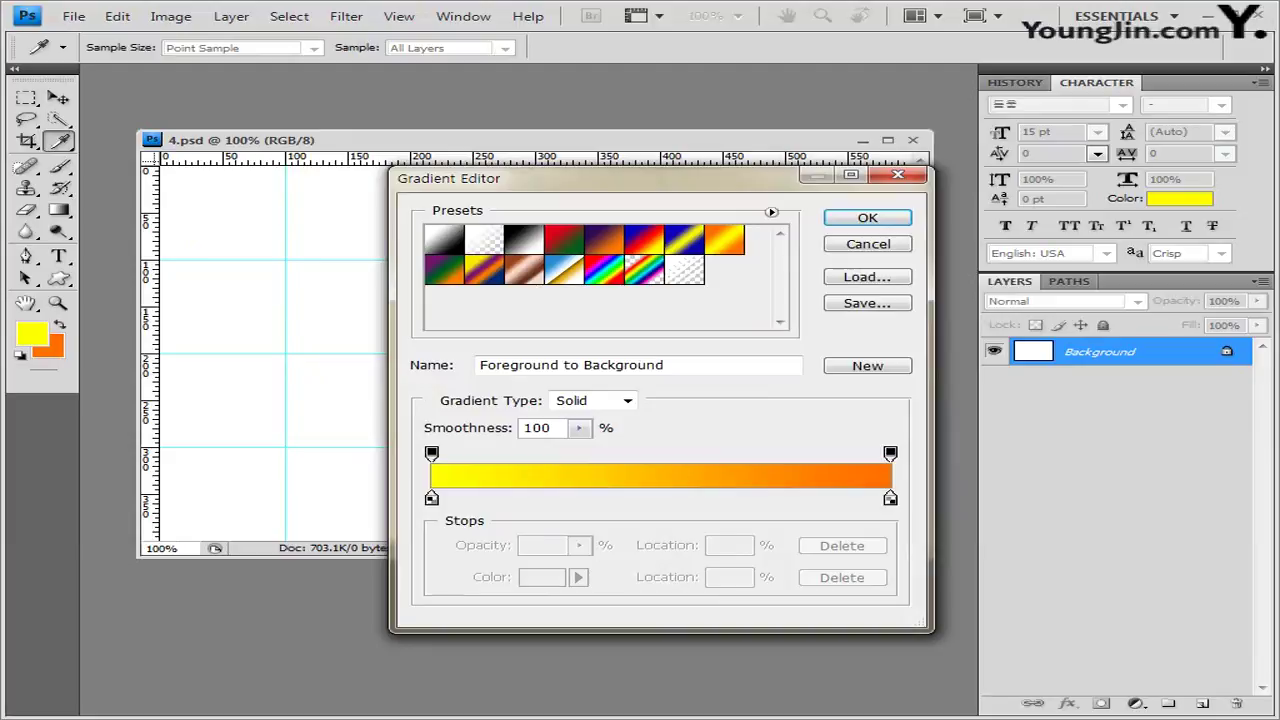
left_click(523, 239)
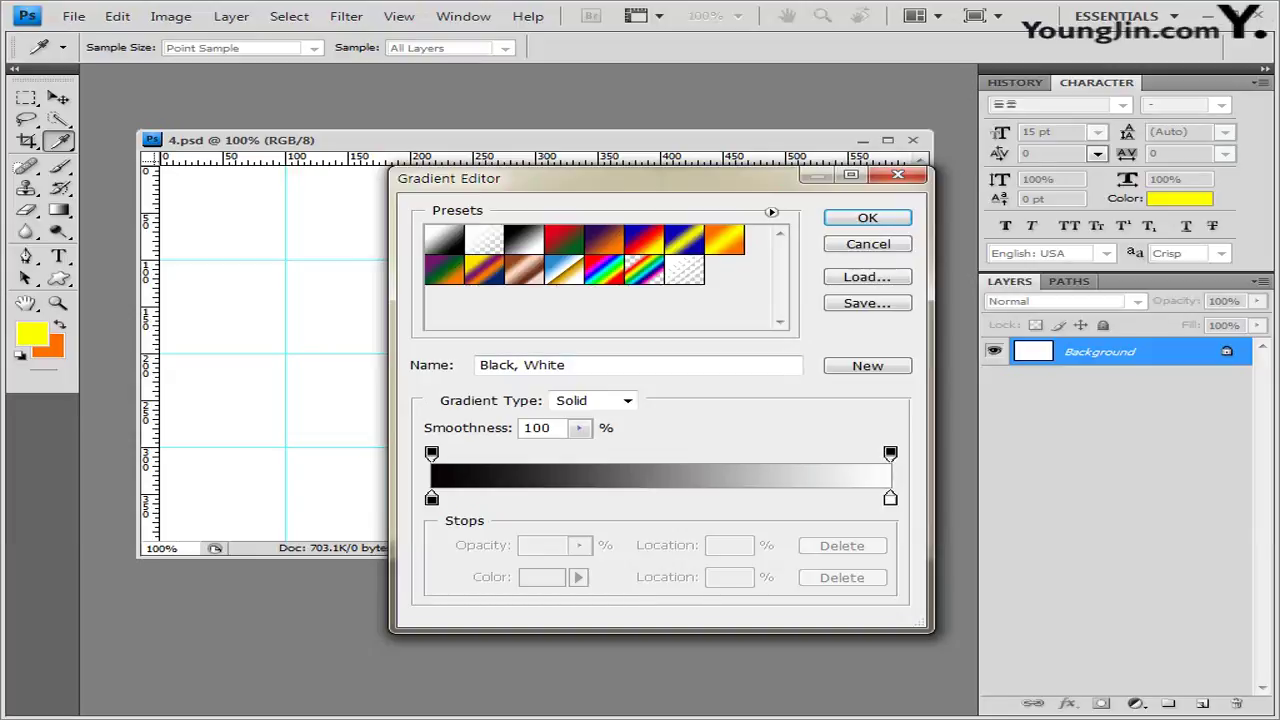
left_click(431, 497)
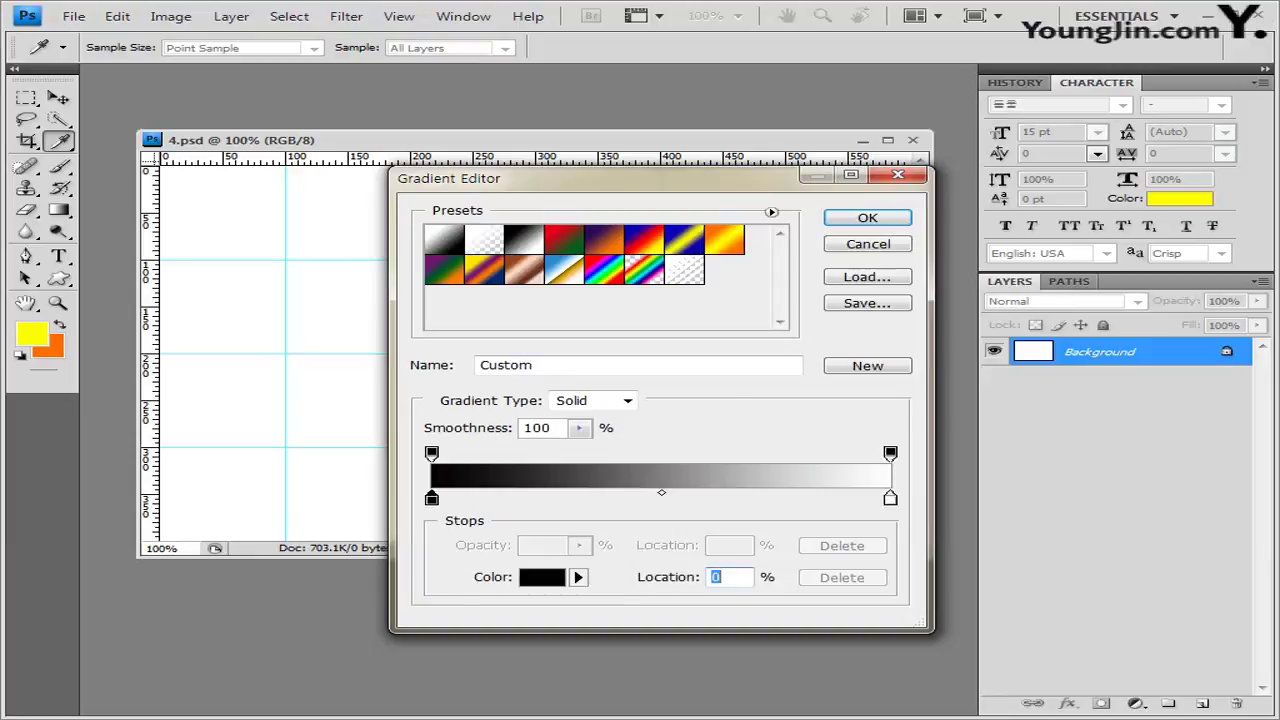
left_click(542, 577)
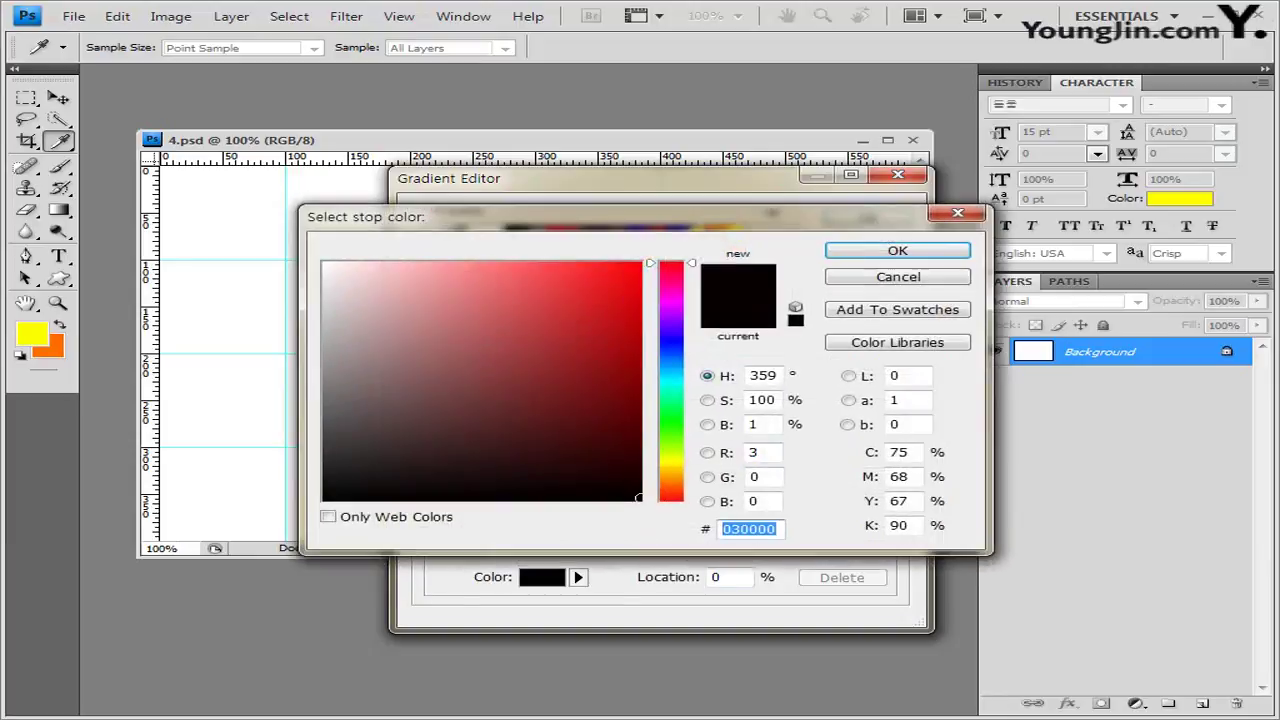
type("0066cc")
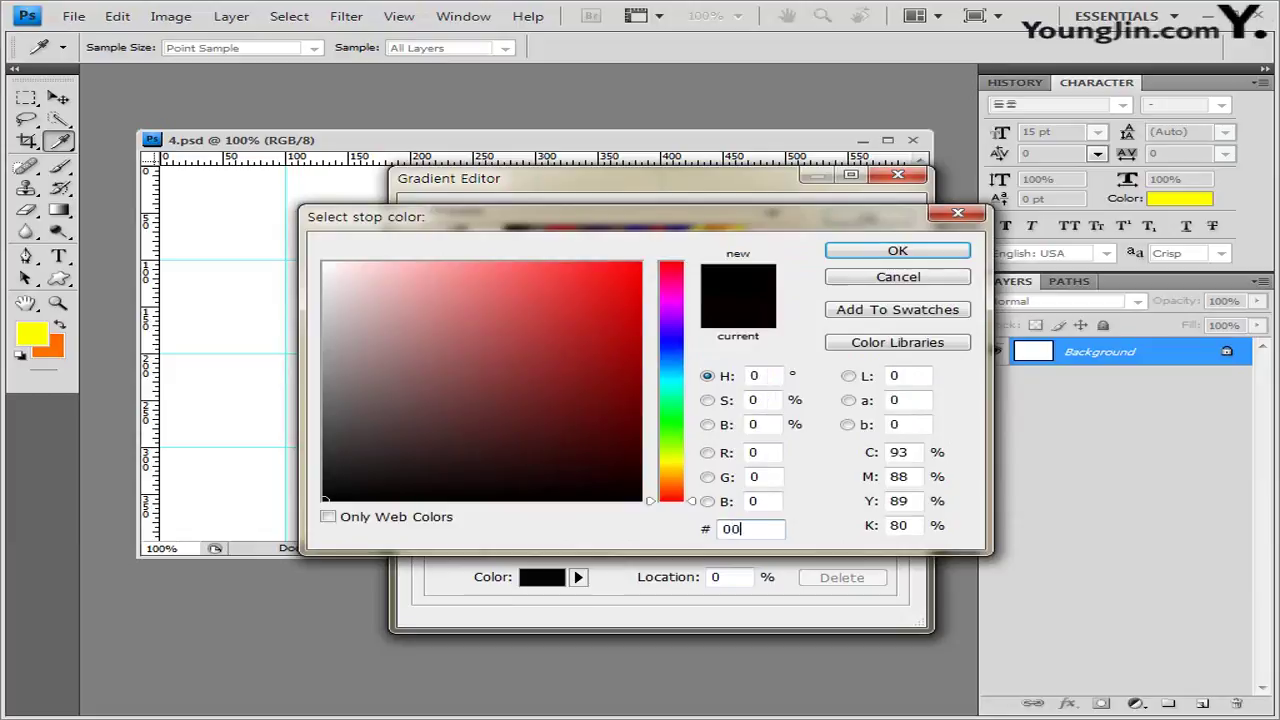
key("Return")
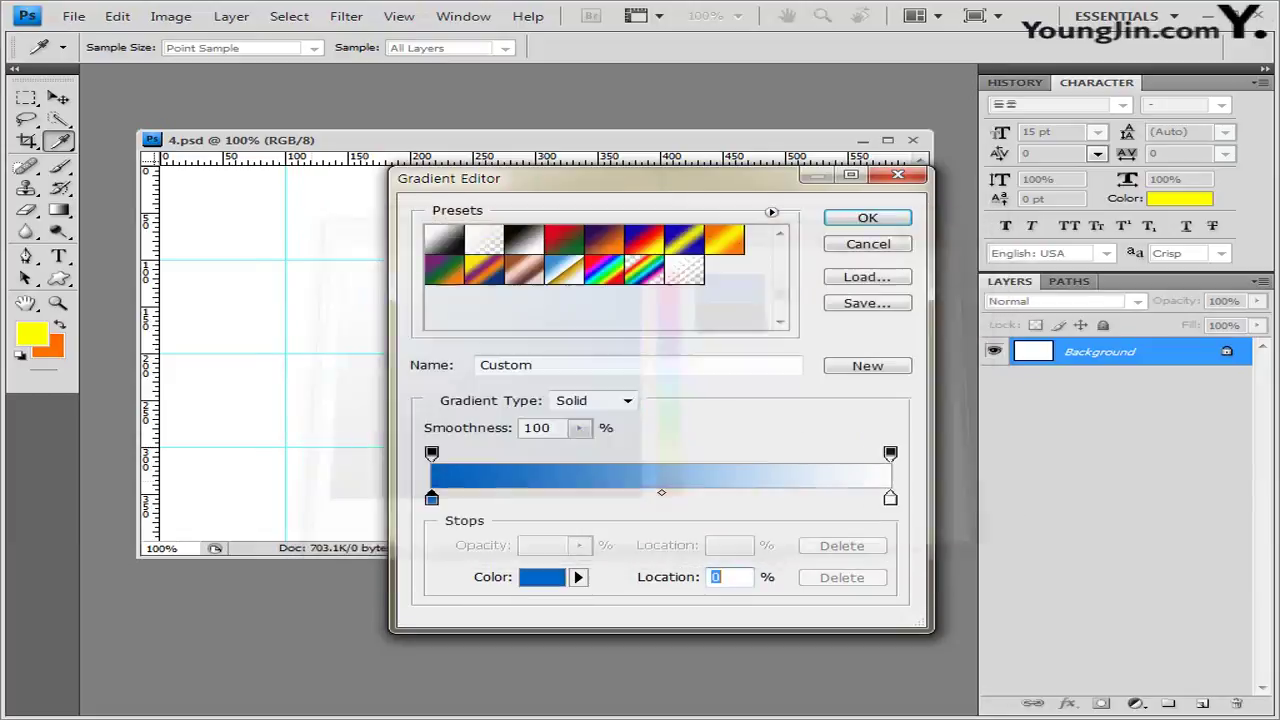
Set the gradient's end color stop at 100% to #00ffff.
double_click(890, 498)
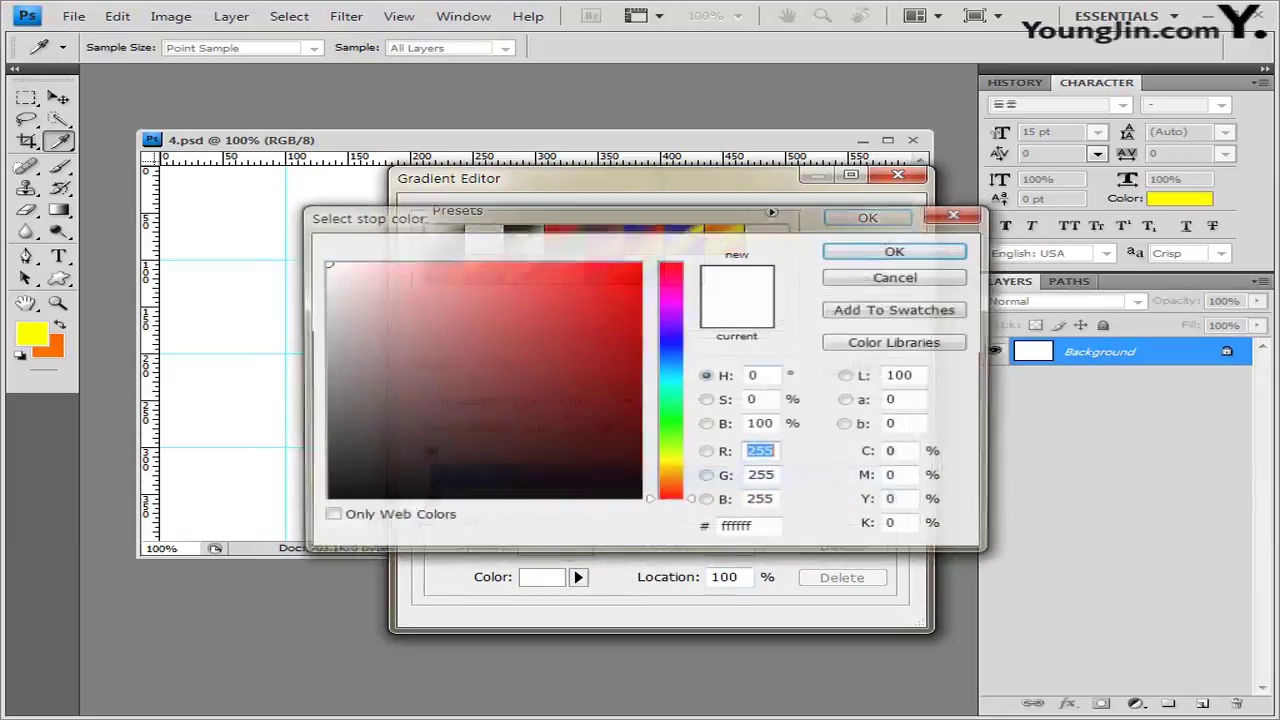
left_click(745, 528)
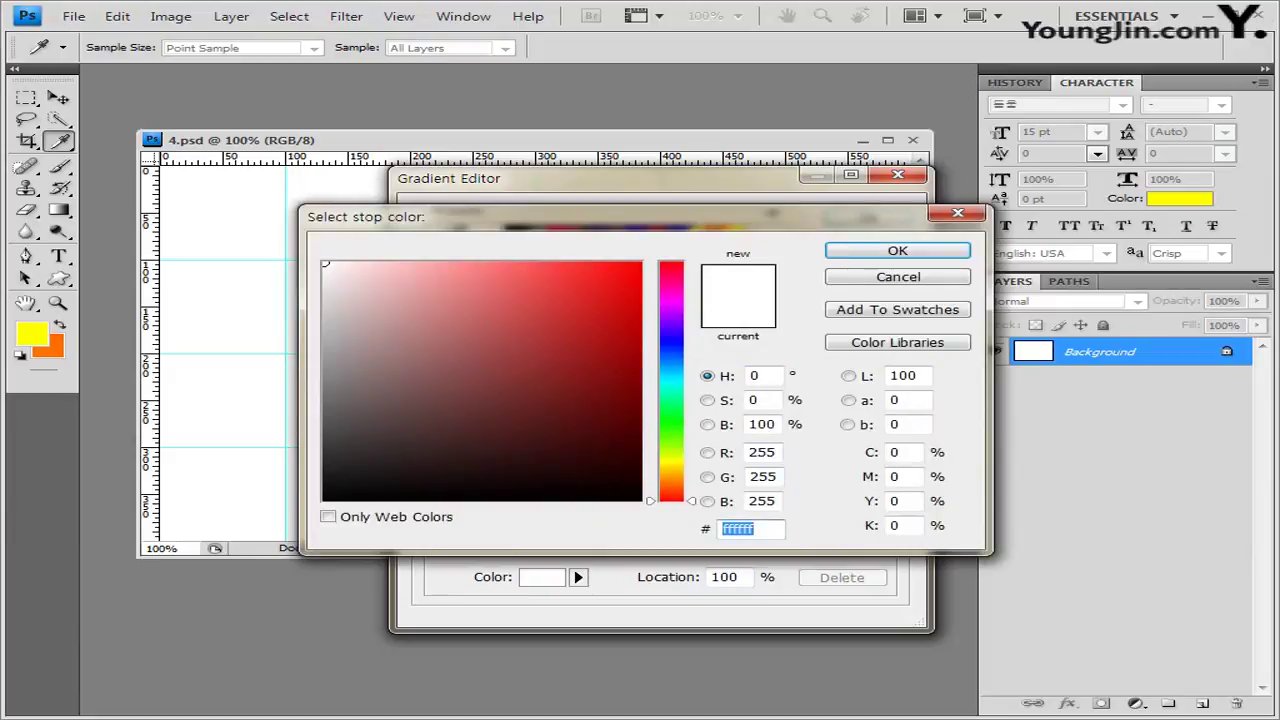
type("00ffff")
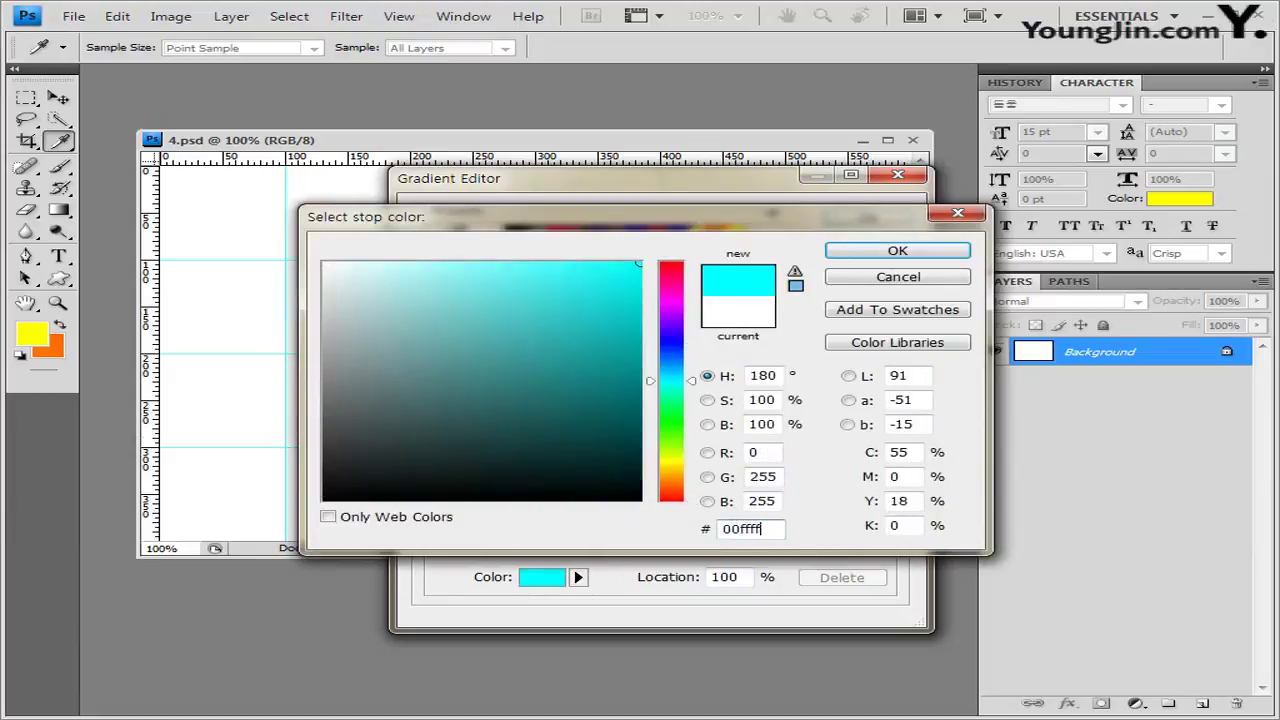
key("Return")
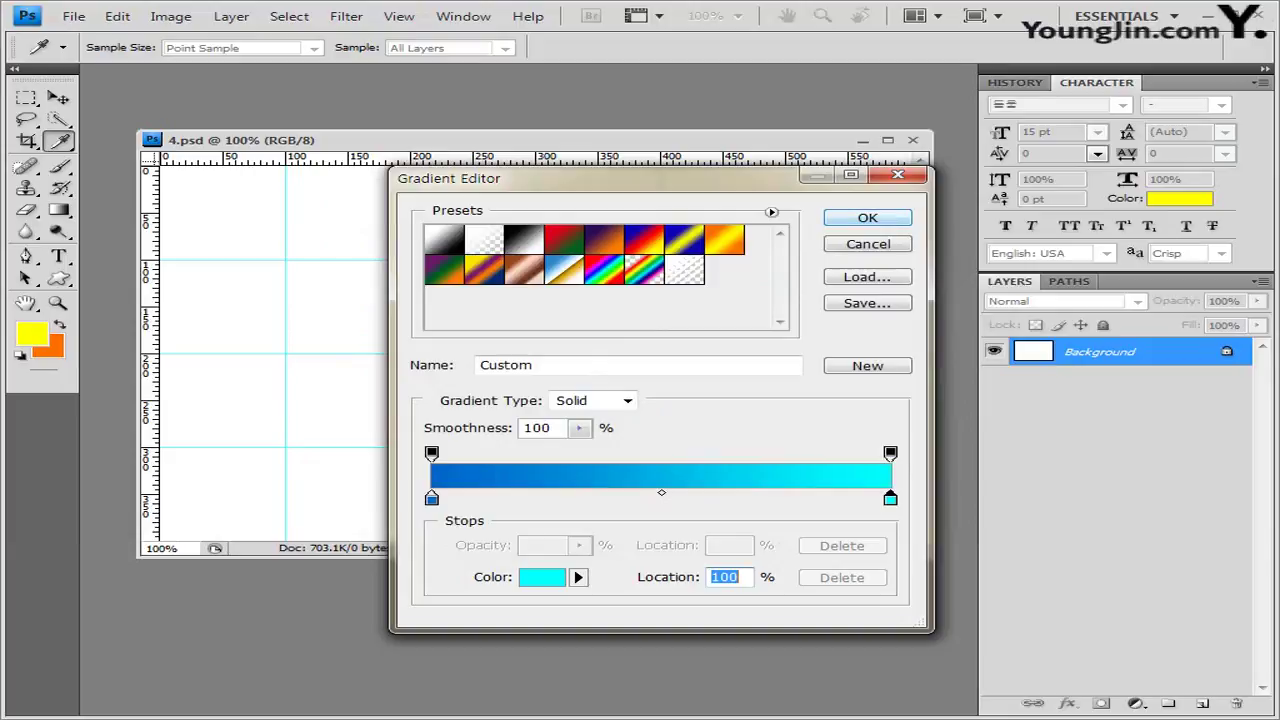
Fill the Background layer with a vertical linear gradient at 100% opacity, running from blue at the bottom to cyan at the top.
key("Return")
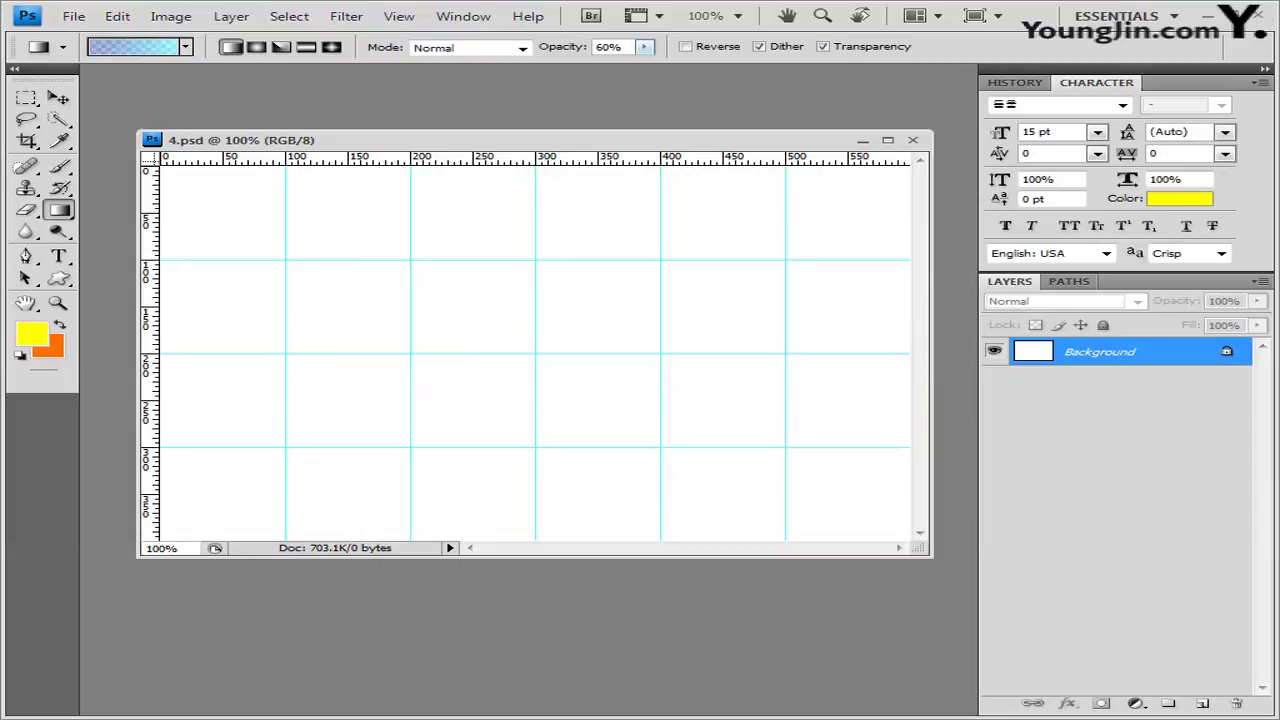
left_click(644, 47)
left_click_drag(644, 64, 696, 64)
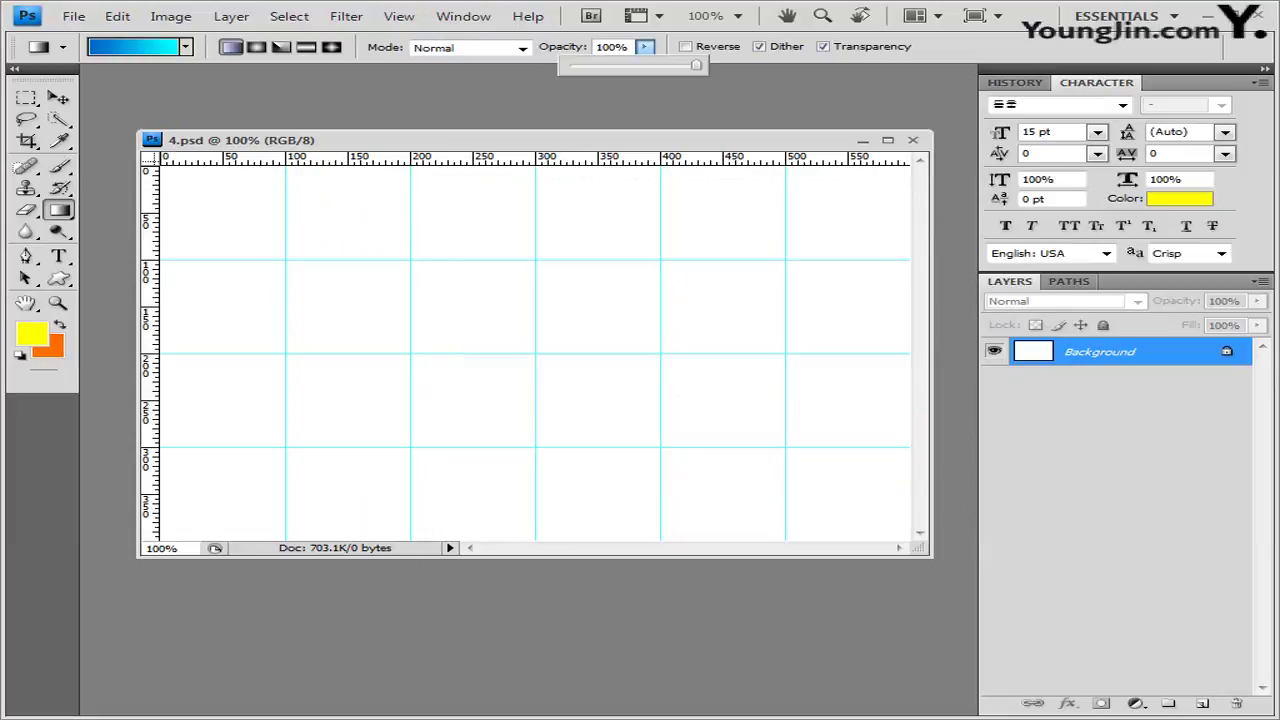
key("Return")
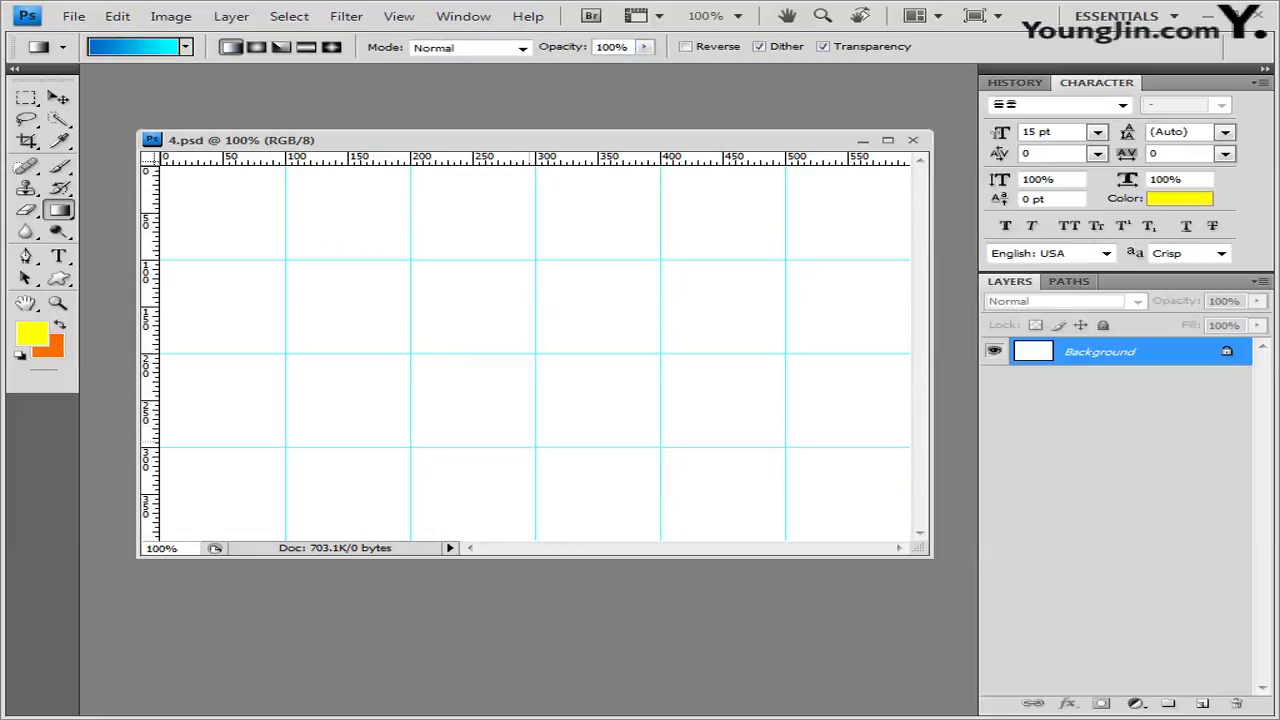
left_click_drag(535, 444, 535, 214)
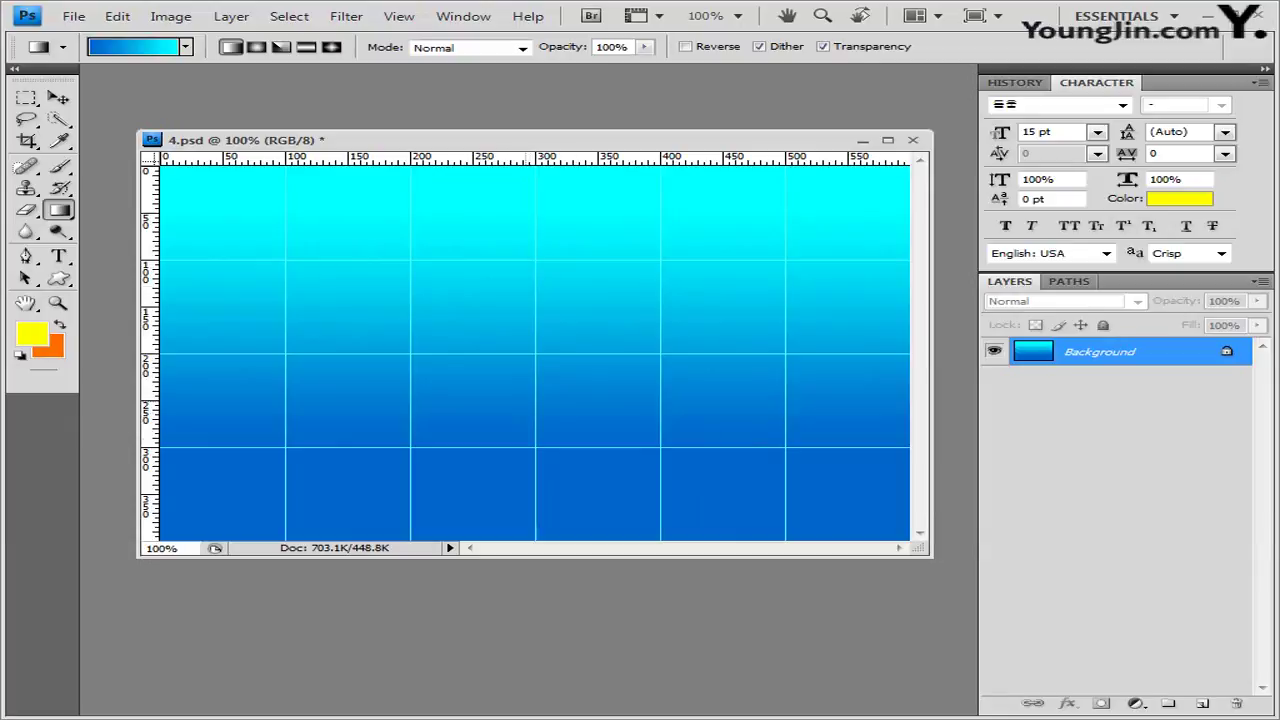
left_click_drag(520, 196, 520, 404)
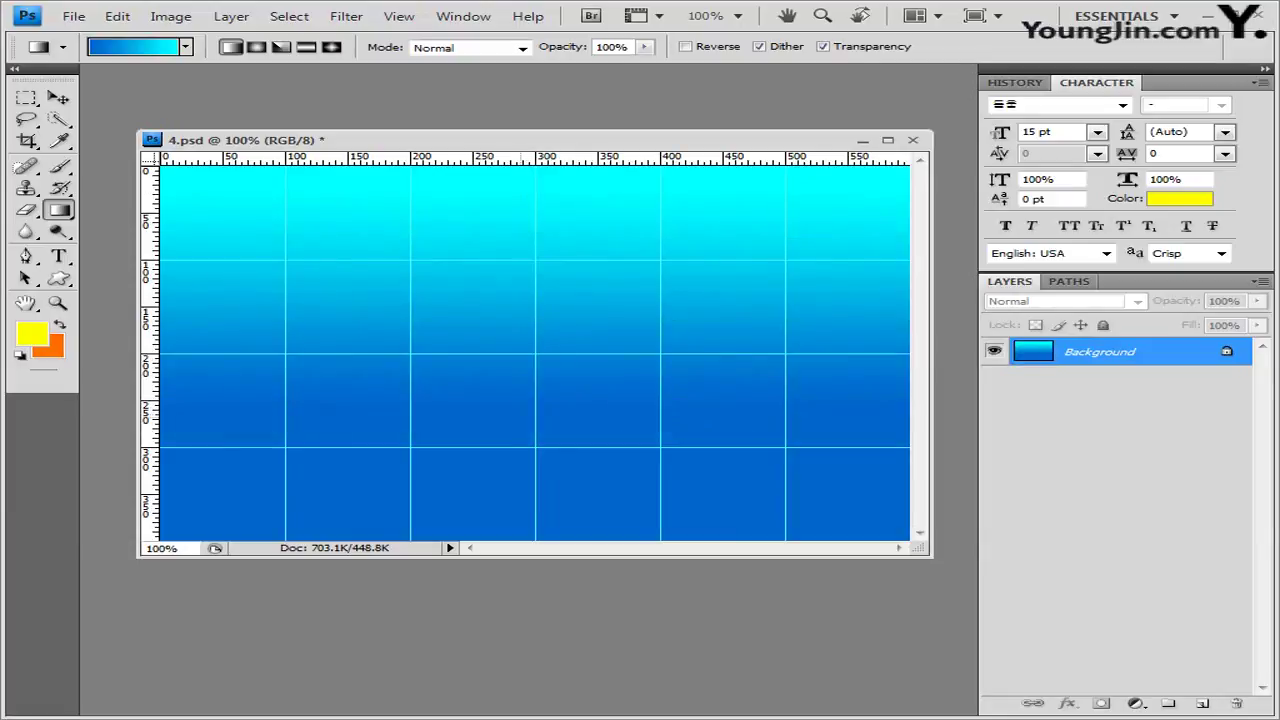
left_click_drag(520, 222, 520, 430)
left_click_drag(519, 216, 519, 400)
Open the sky photo 1급-12.jpg from the 기출문제01 folder as a floating document in front of 4.psd.
key("ctrl+o")
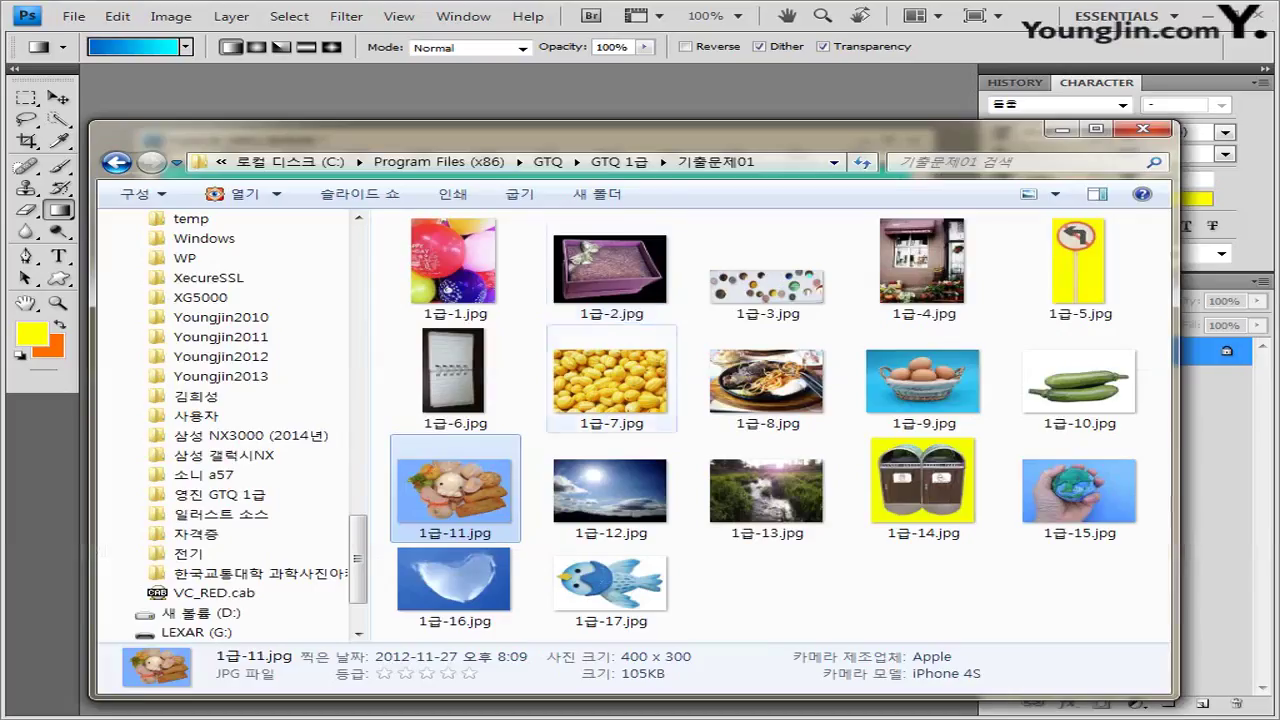
left_click(611, 490)
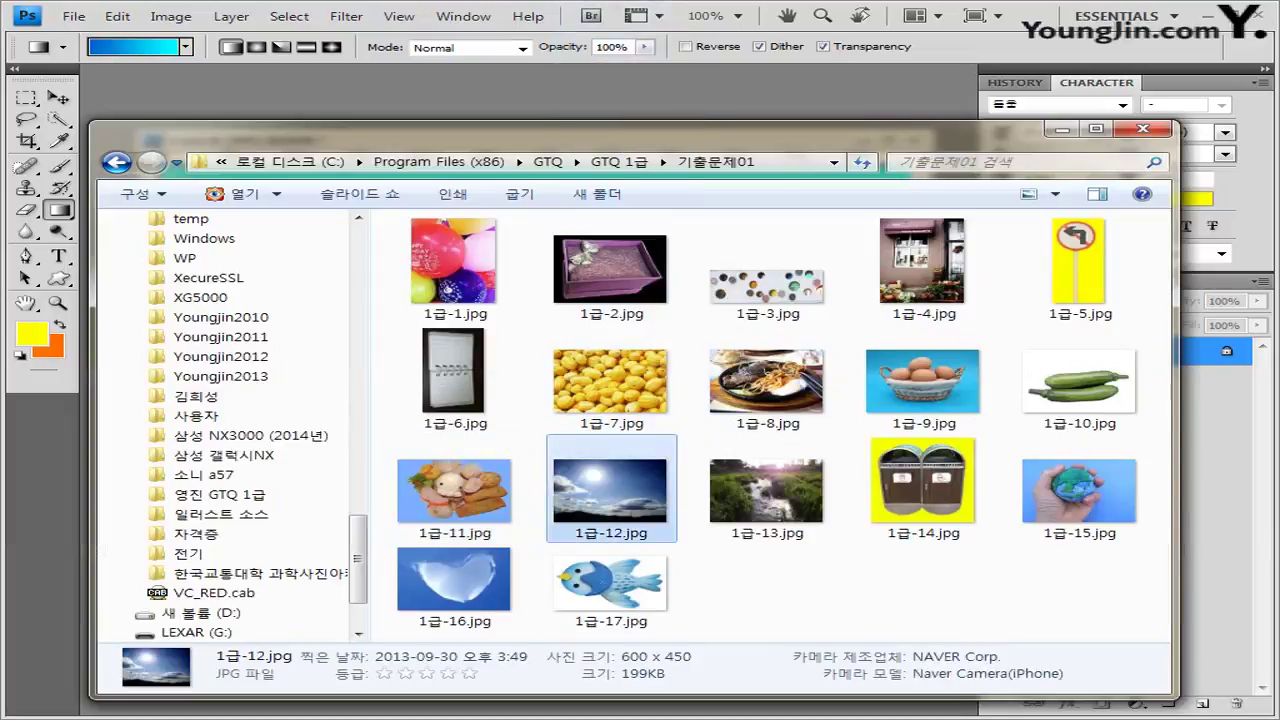
double_click(611, 490)
left_click_drag(50, 70, 115, 245)
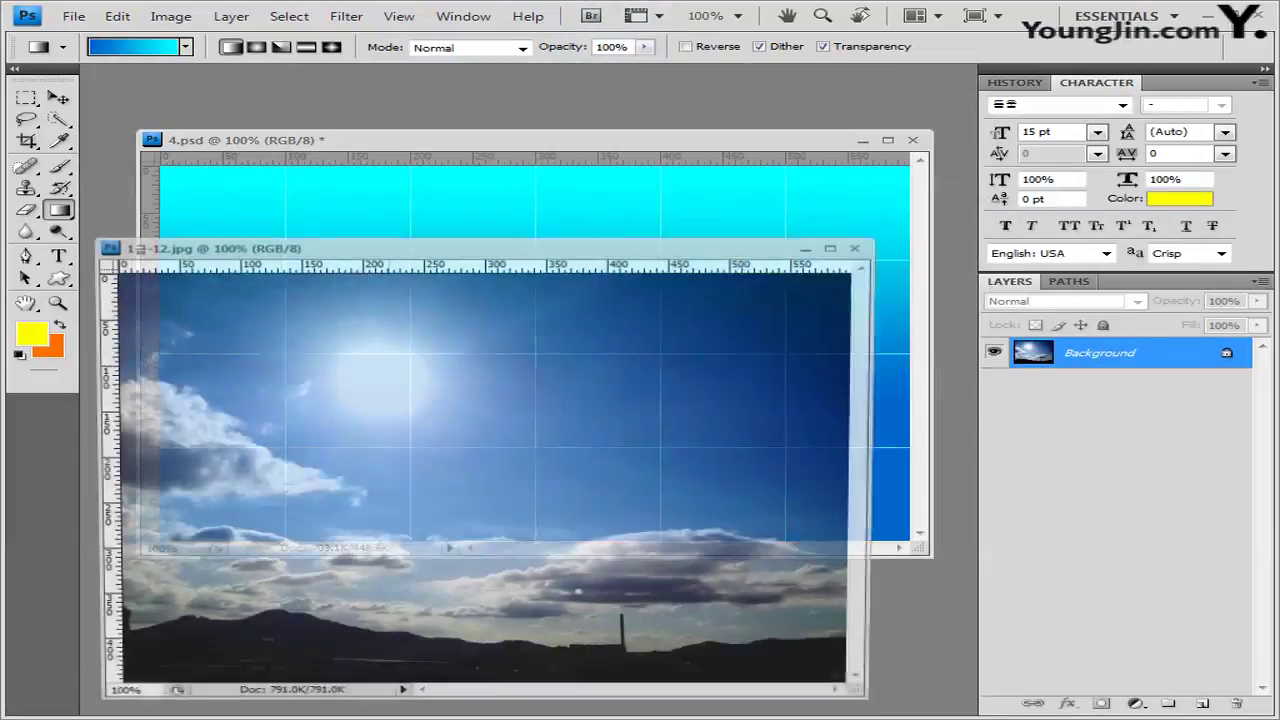
Copy the entire 1급-12.jpg photo, close its document, and paste the photo into 4.psd as a new layer.
key("ctrl+a")
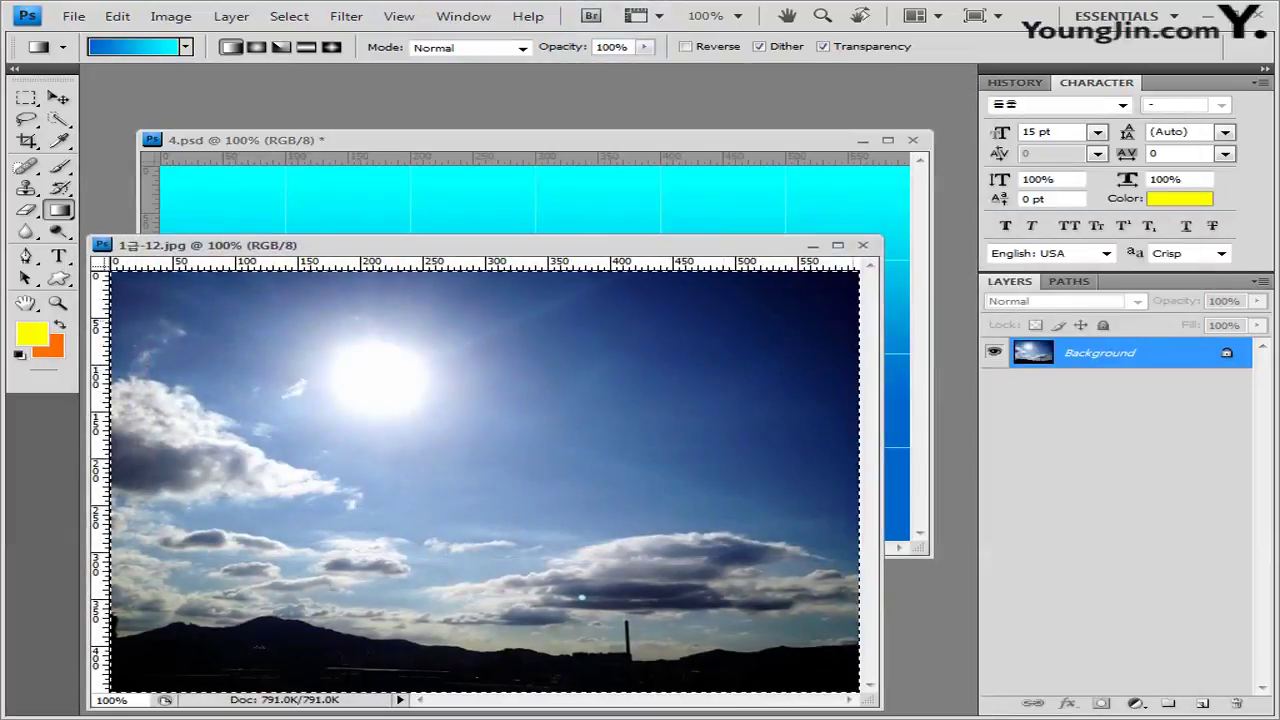
left_click_drag(128, 245, 140, 253)
key("ctrl+w")
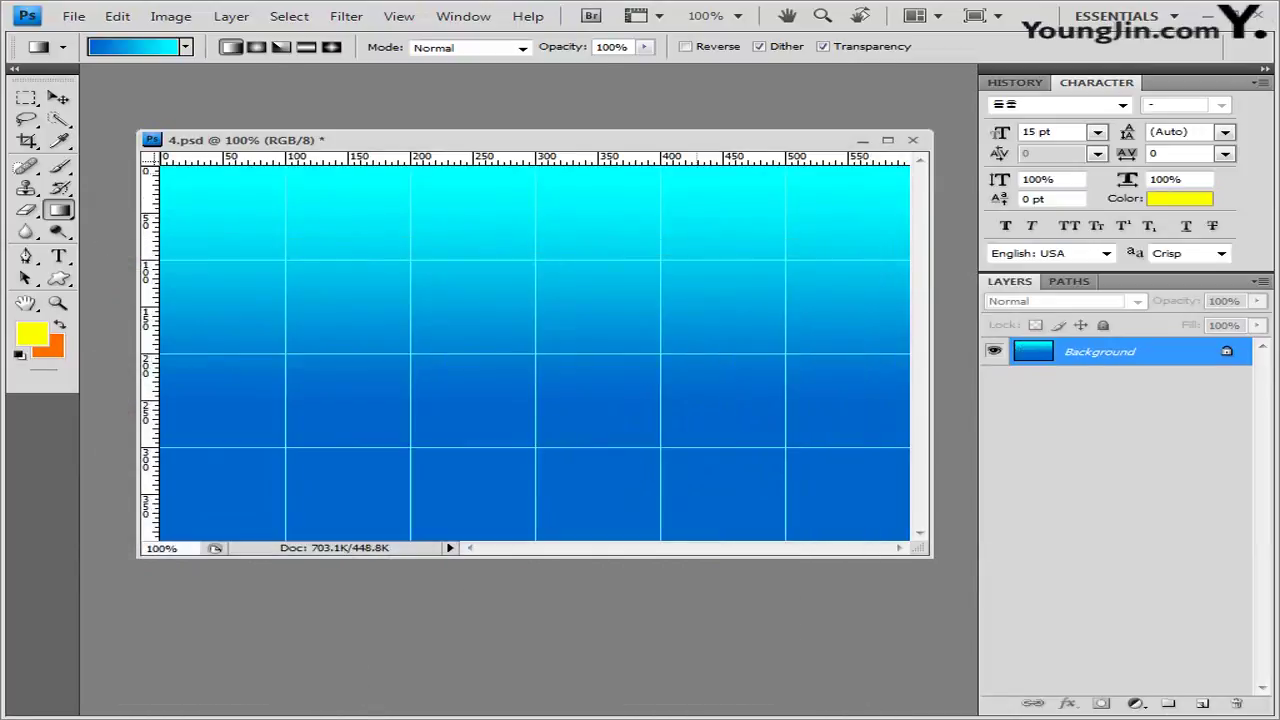
key("ctrl+v")
key("v")
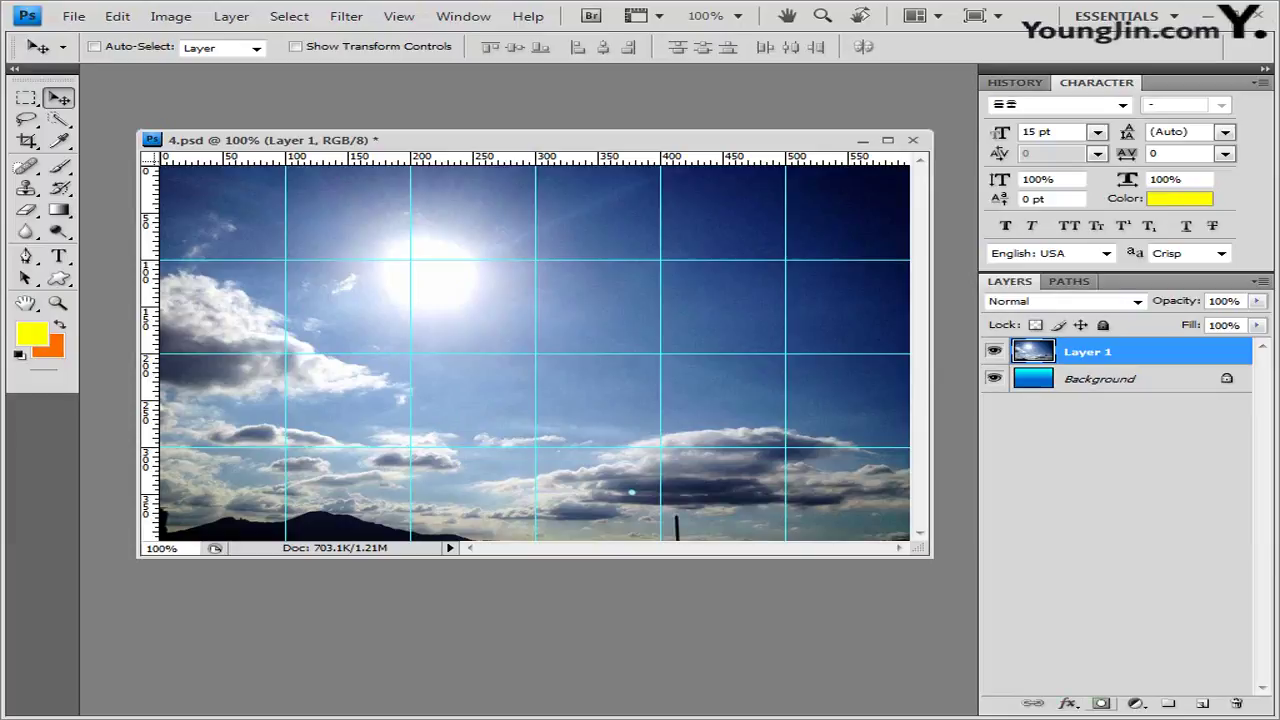
Add a layer mask to Layer 1 and fill it vertically with the Black, White gradient so the photo's upper part fades out.
left_click(1101, 703)
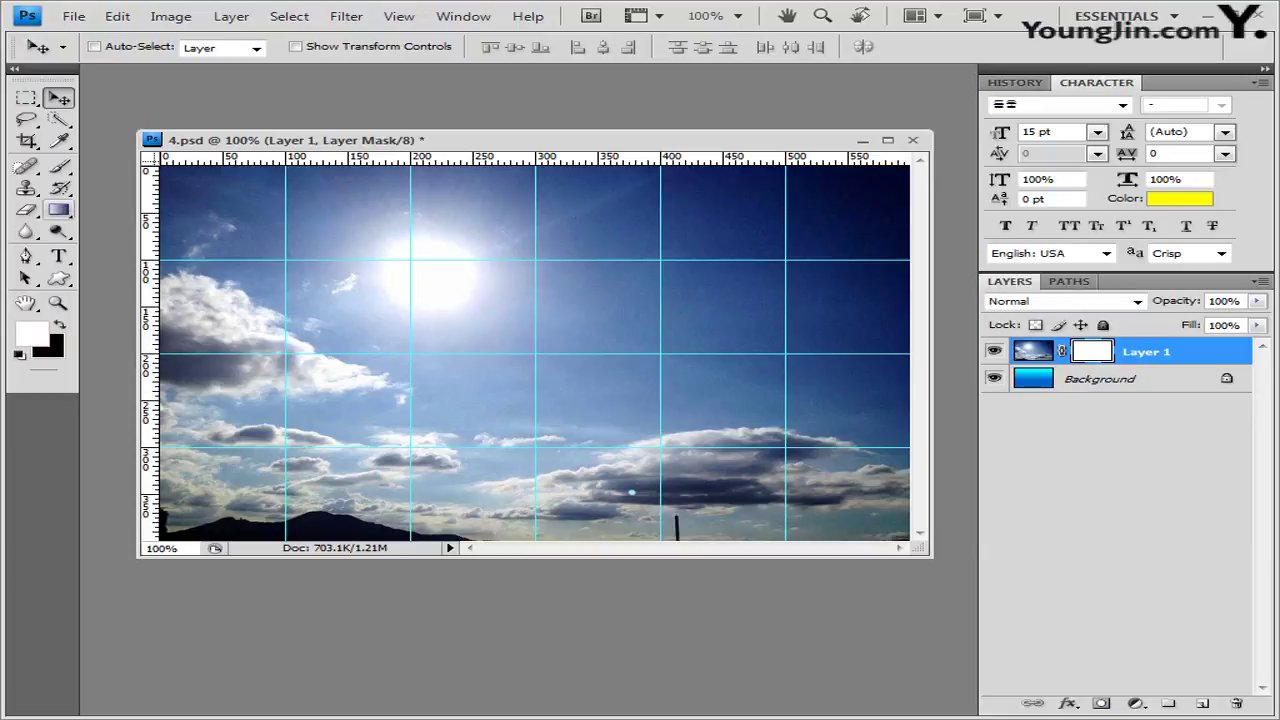
left_click(59, 209)
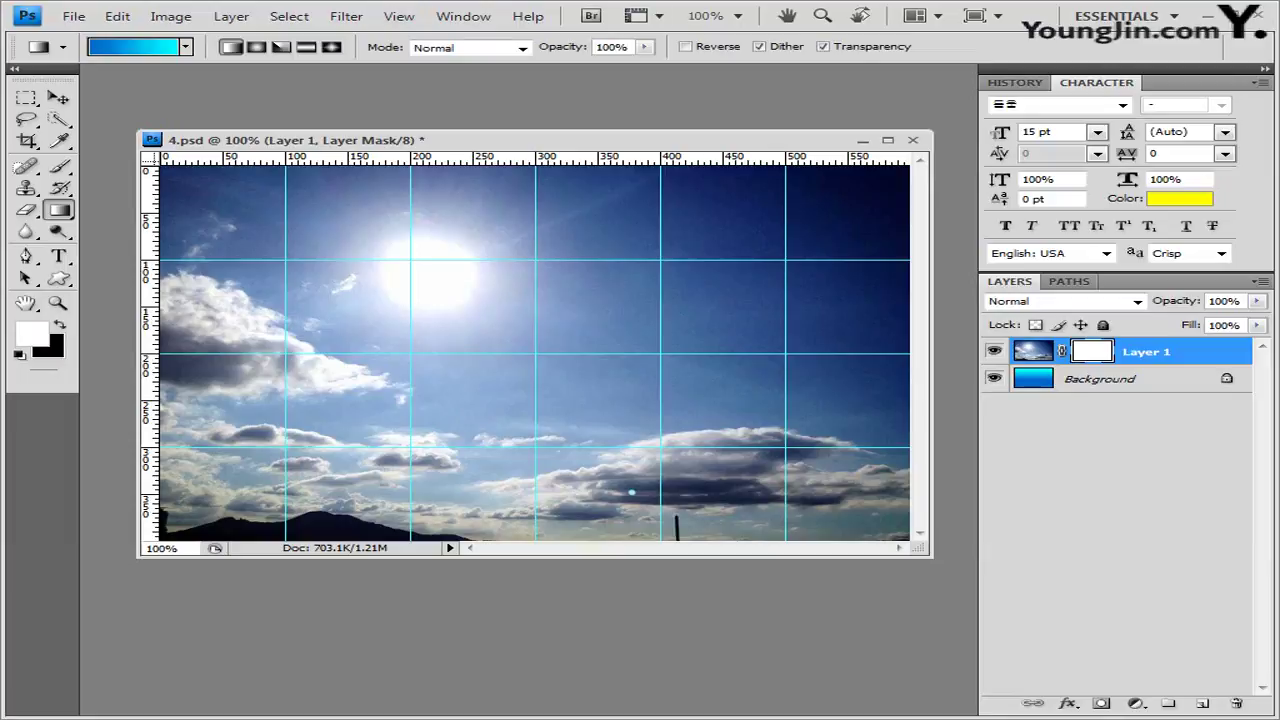
left_click(138, 47)
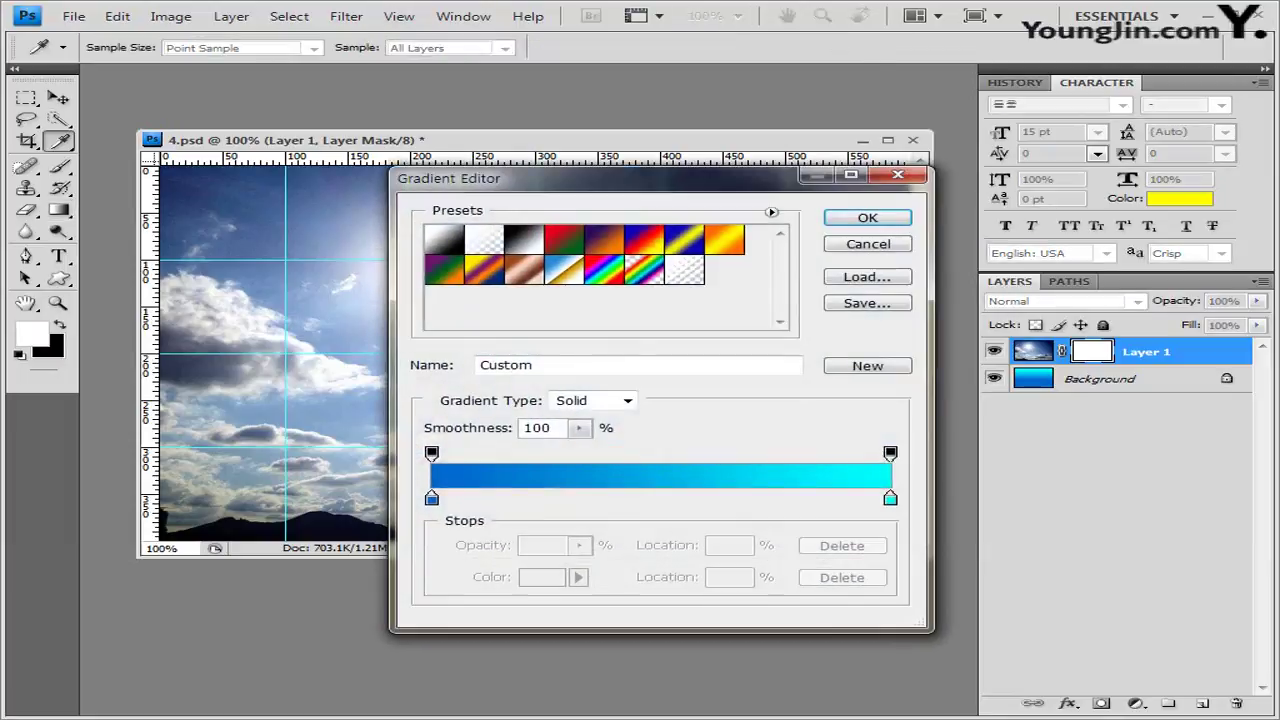
left_click(524, 239)
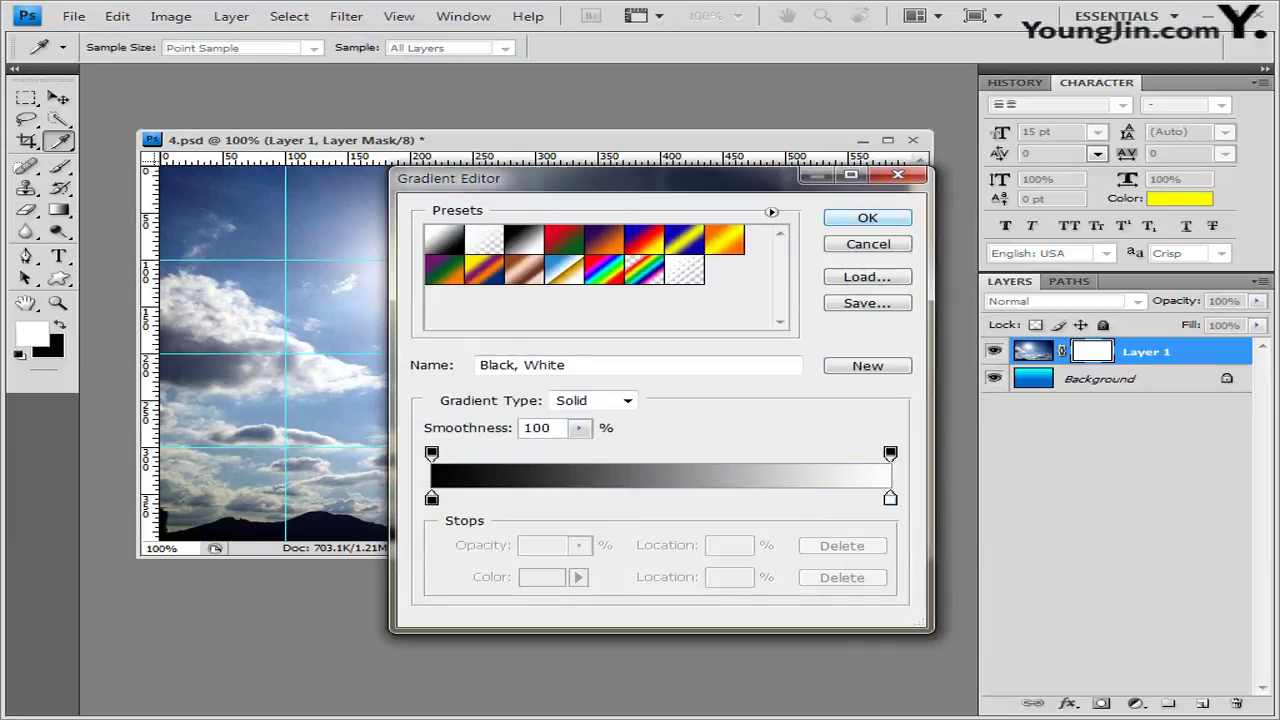
left_click(867, 217)
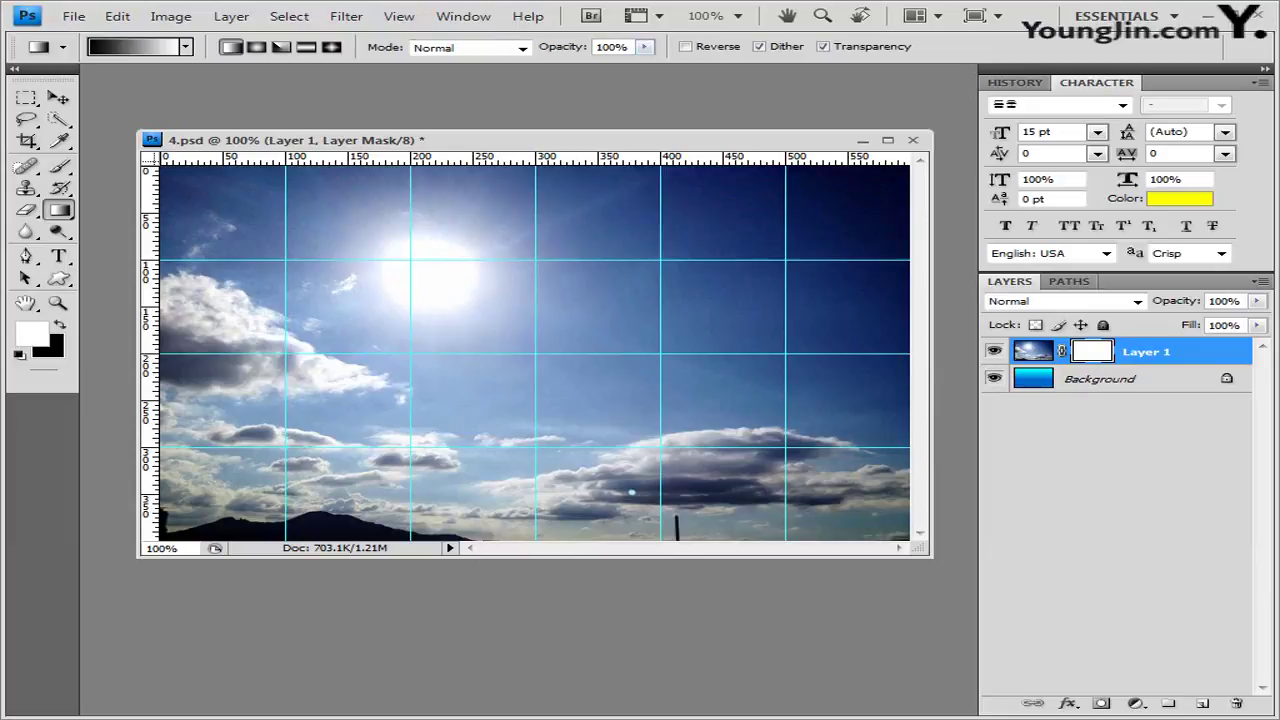
left_click_drag(628, 47, 596, 47)
key("Return")
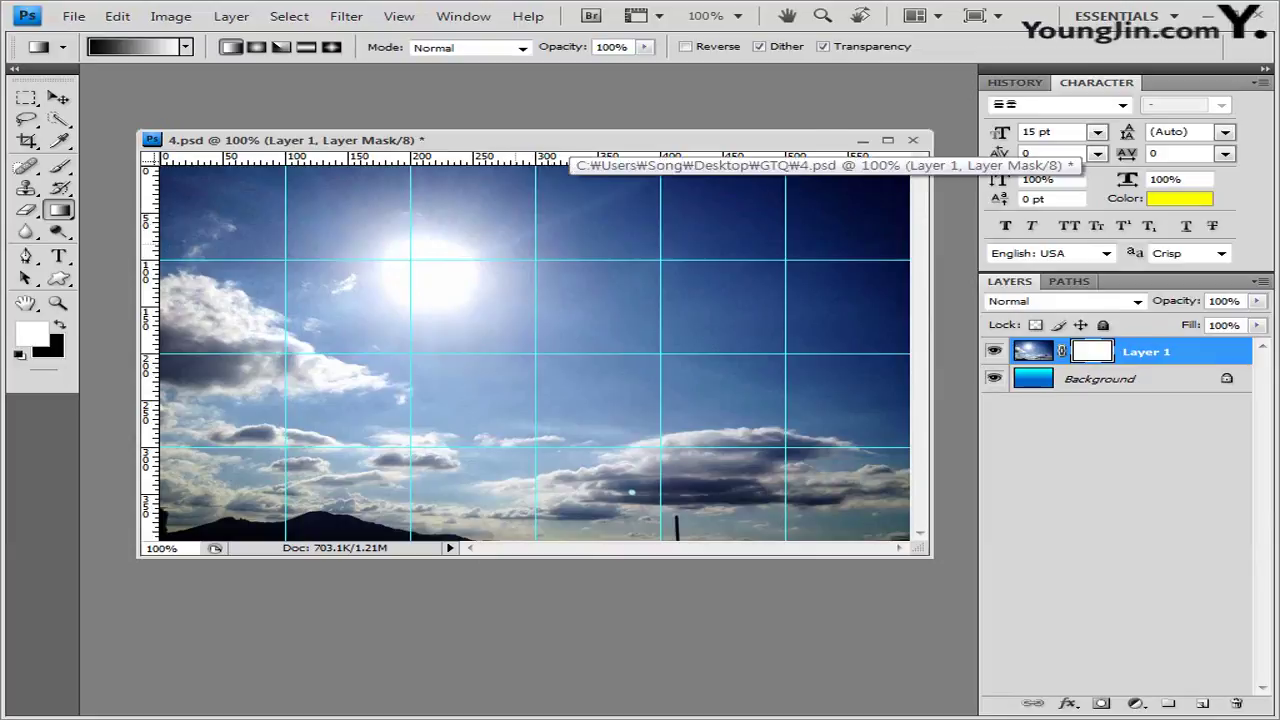
left_click_drag(520, 232, 520, 464)
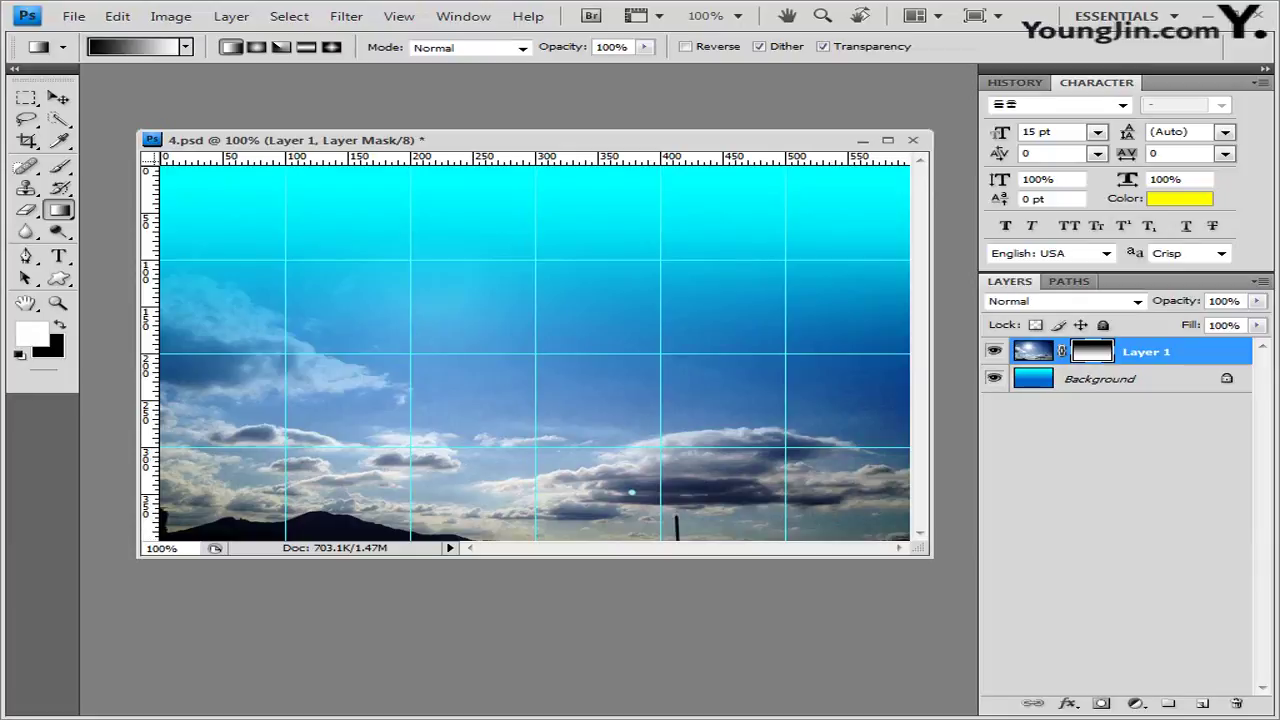
Move the sky photo on Layer 1 straight up until the dark mountain range spans the bottom of the canvas.
left_click(57, 97)
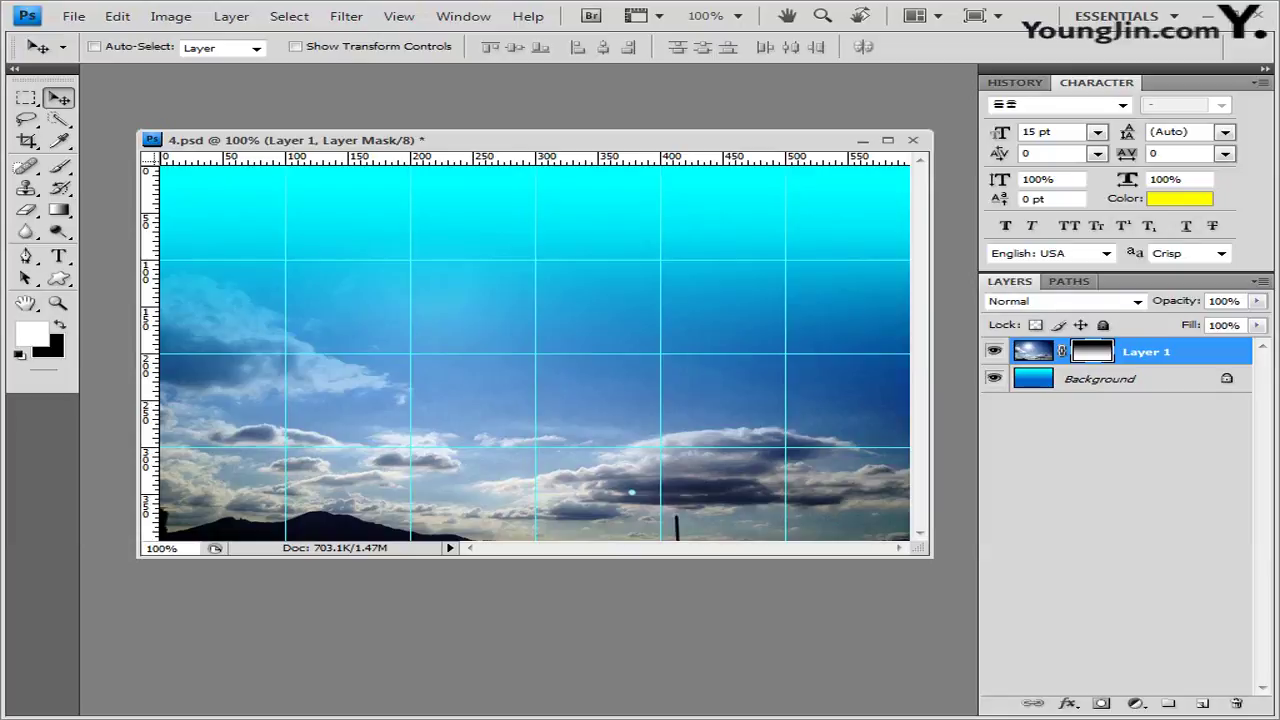
left_click(1033, 351)
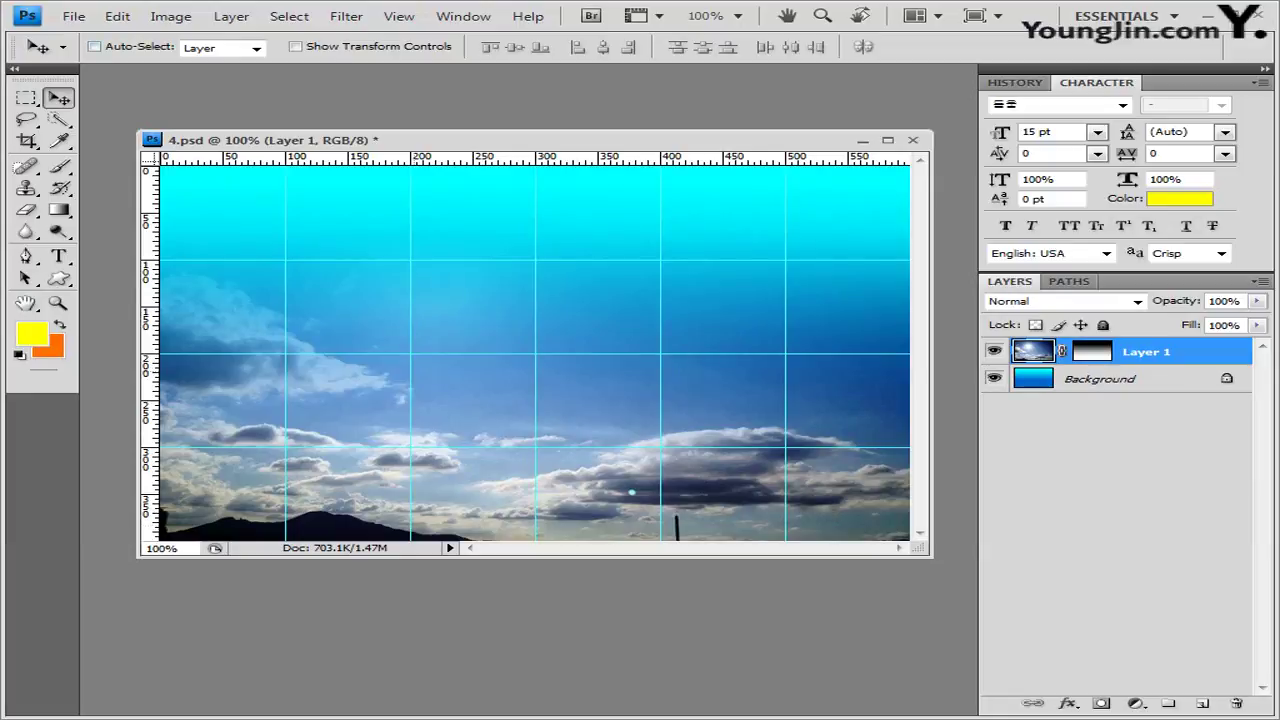
left_click_drag(632, 492, 632, 446)
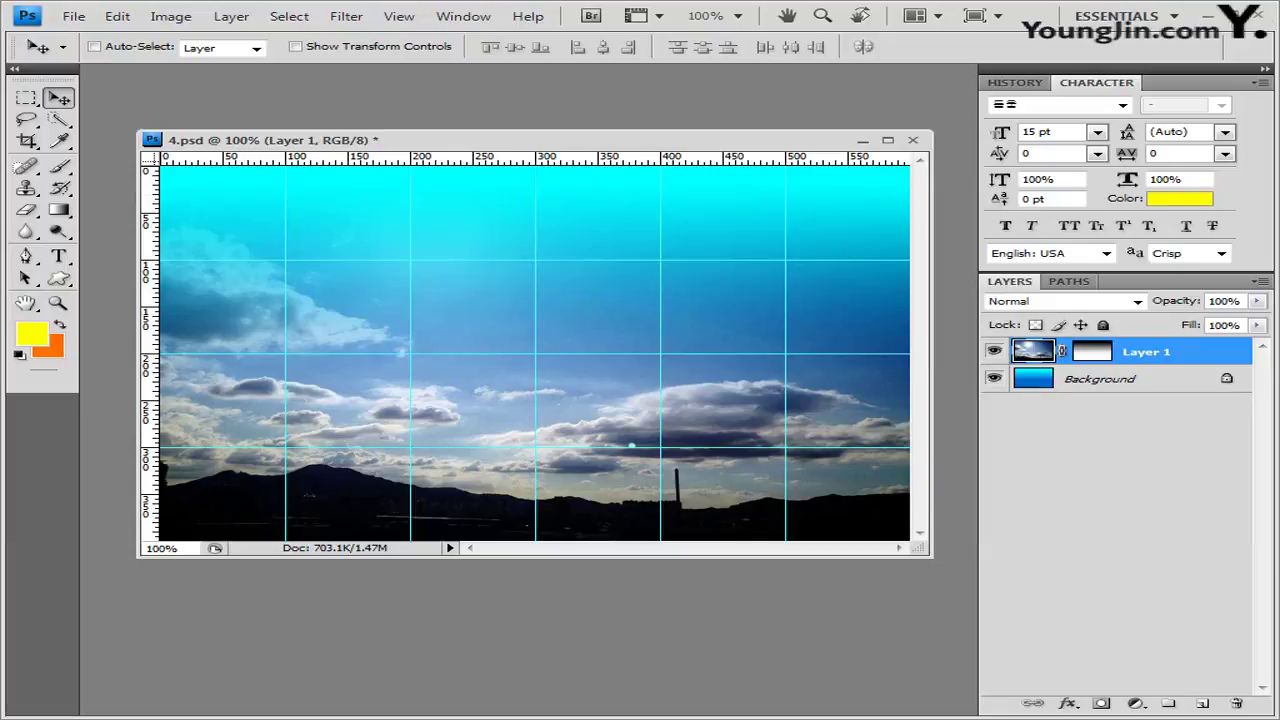
Create a new document 40 pixels wide and 40 pixels high with a white background.
left_click(73, 16)
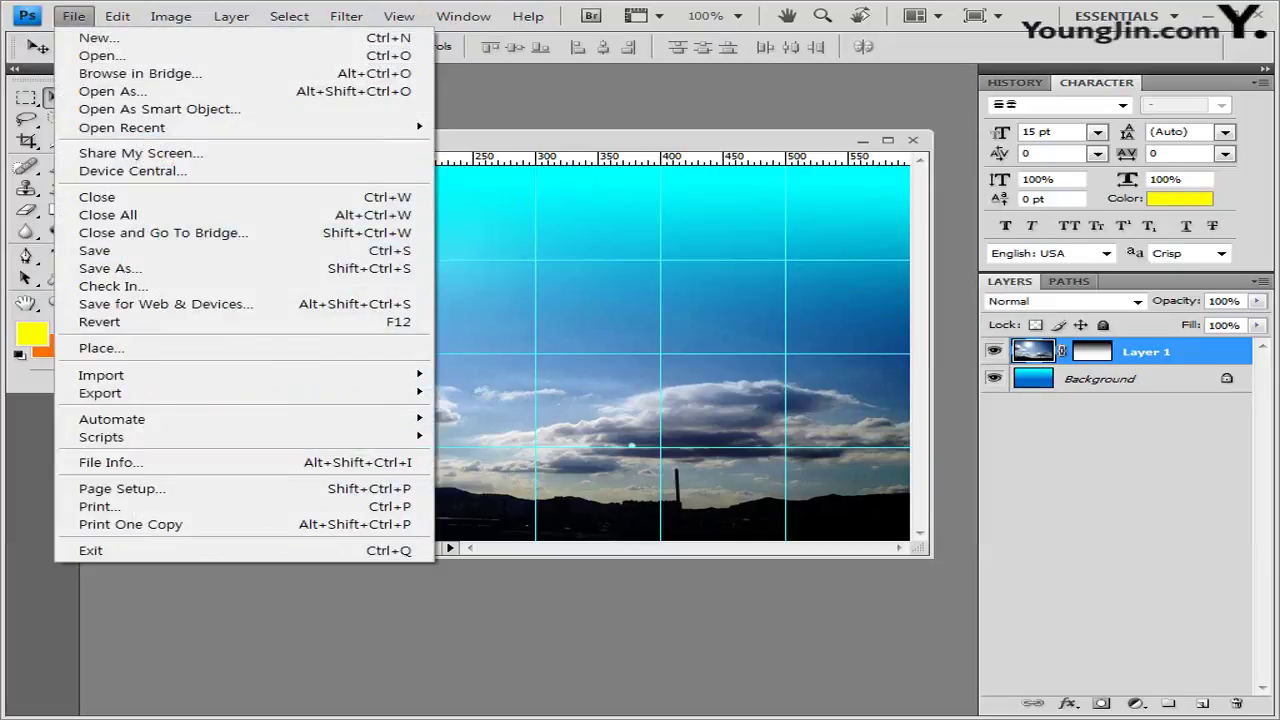
left_click(98, 37)
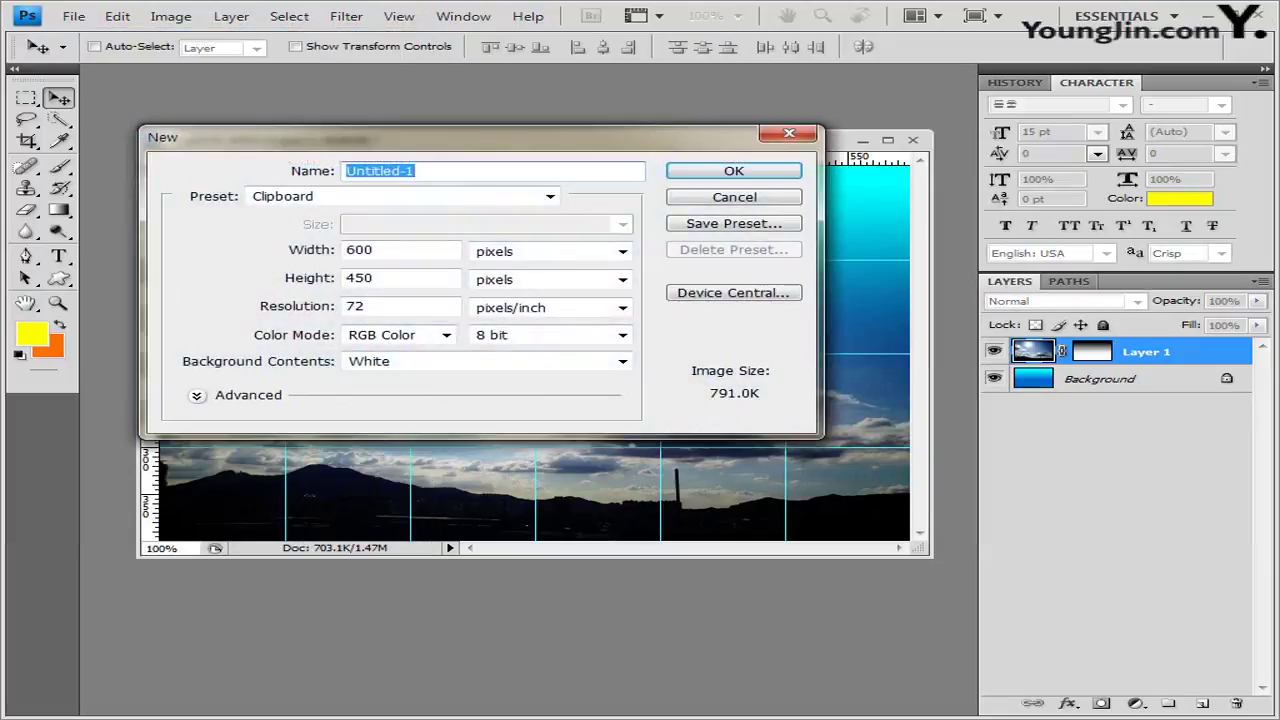
key("Tab")
type("40")
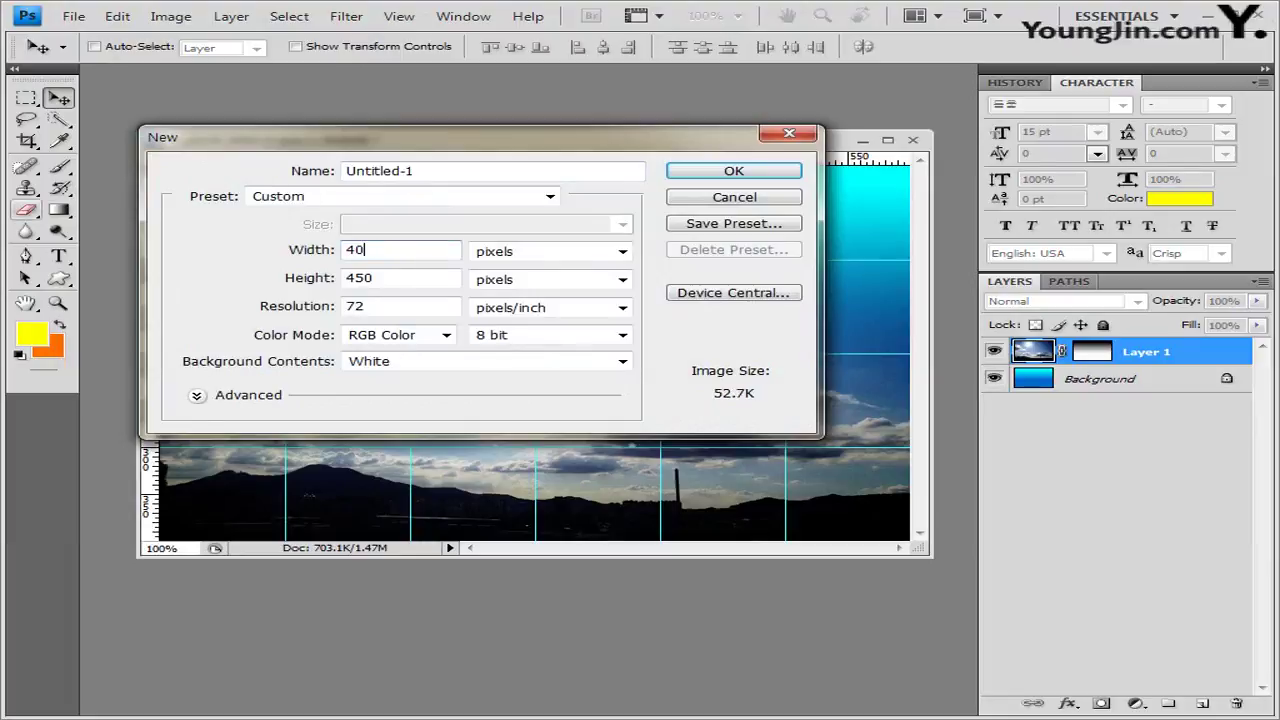
key("Tab")
type("4")
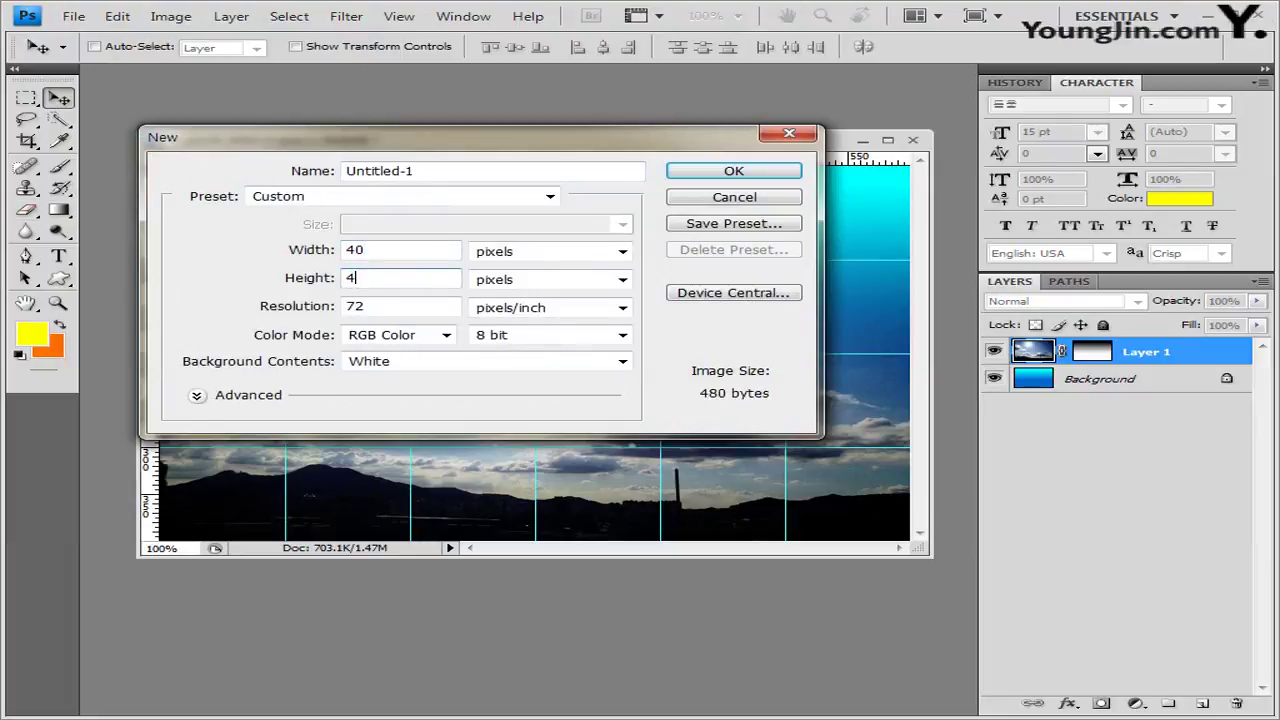
type("0")
key("Return")
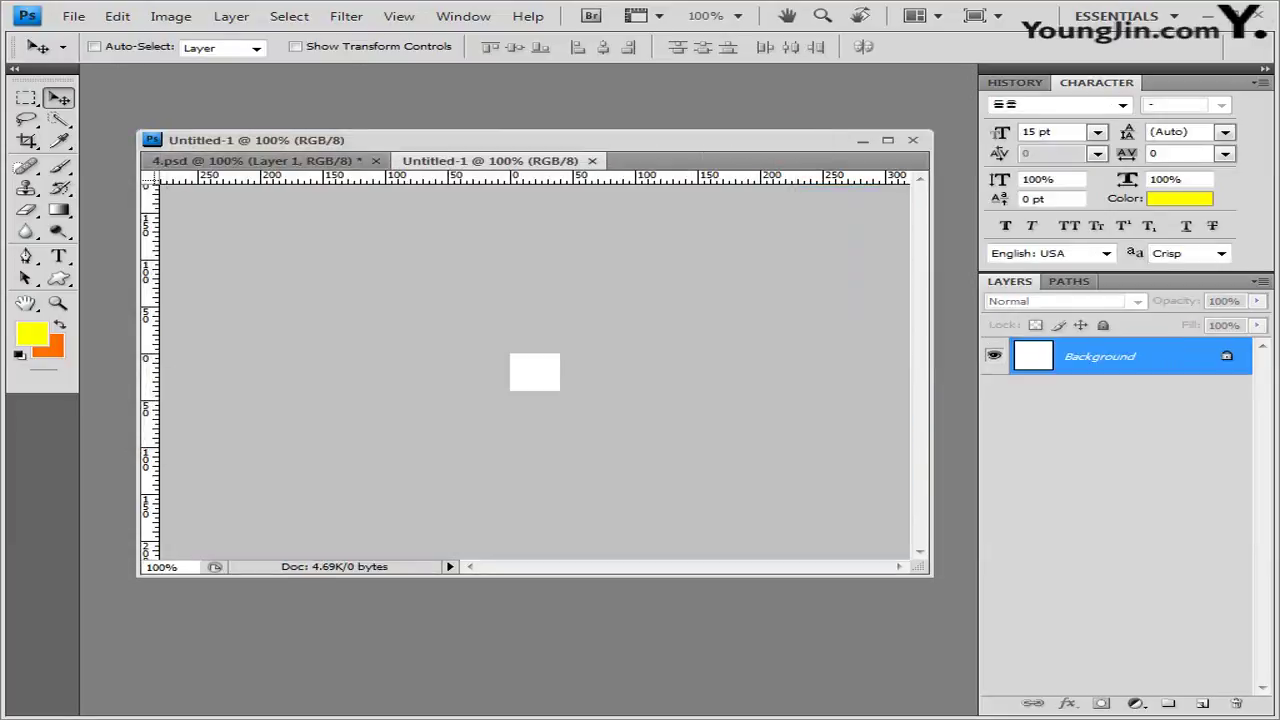
Float the new 40 × 40 pixel document in a small window over the lower part of 4.psd and magnify it to 300%.
left_click_drag(490, 160, 545, 277)
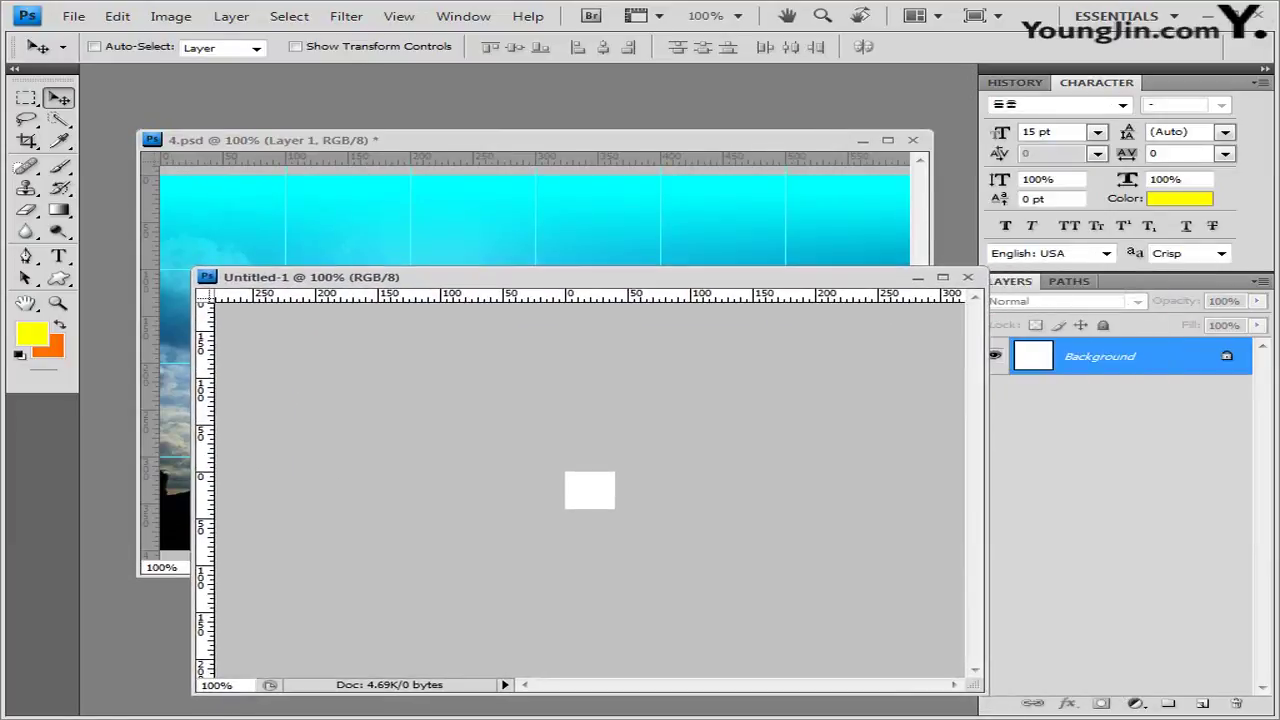
left_click(468, 143)
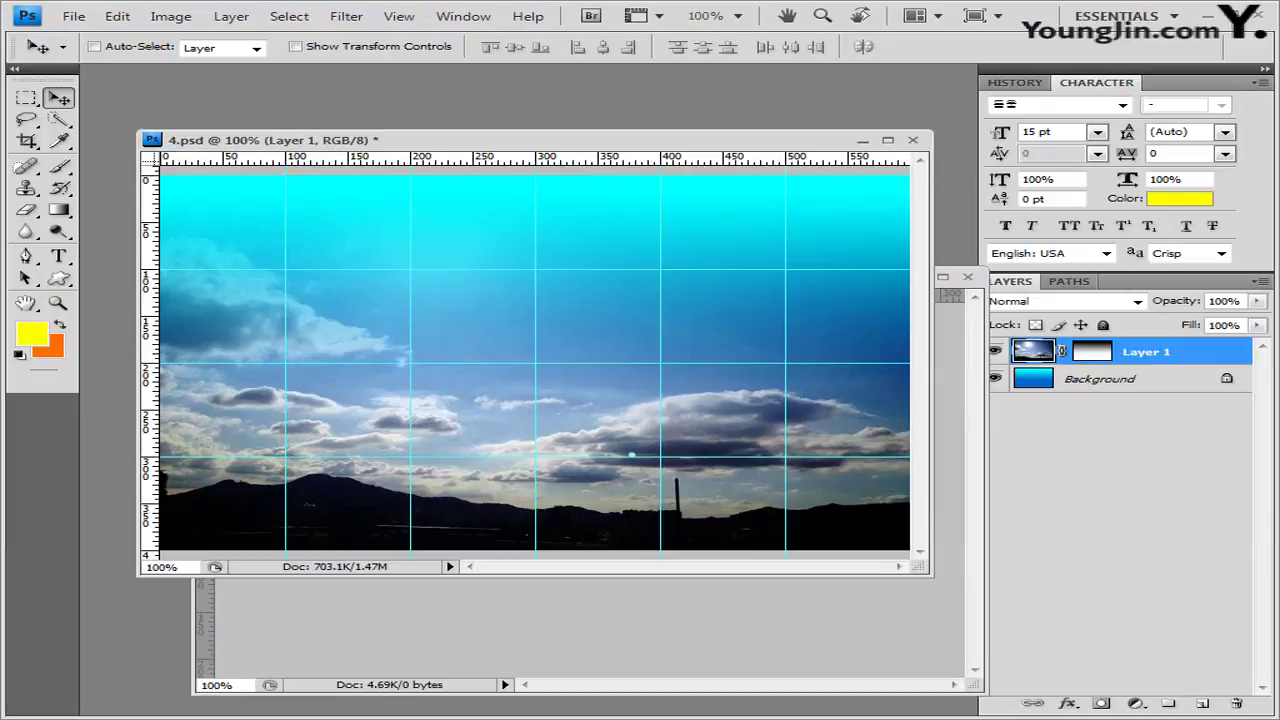
key("ctrl+Tab")
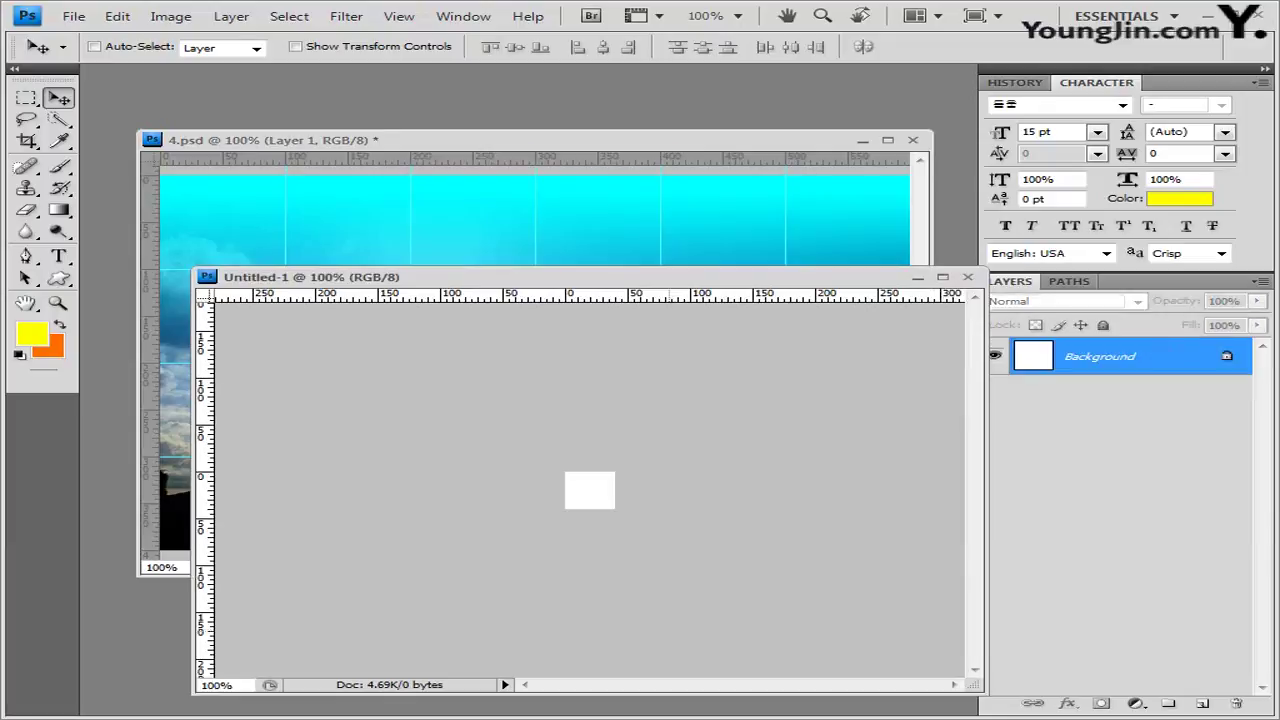
left_click_drag(612, 278, 580, 262)
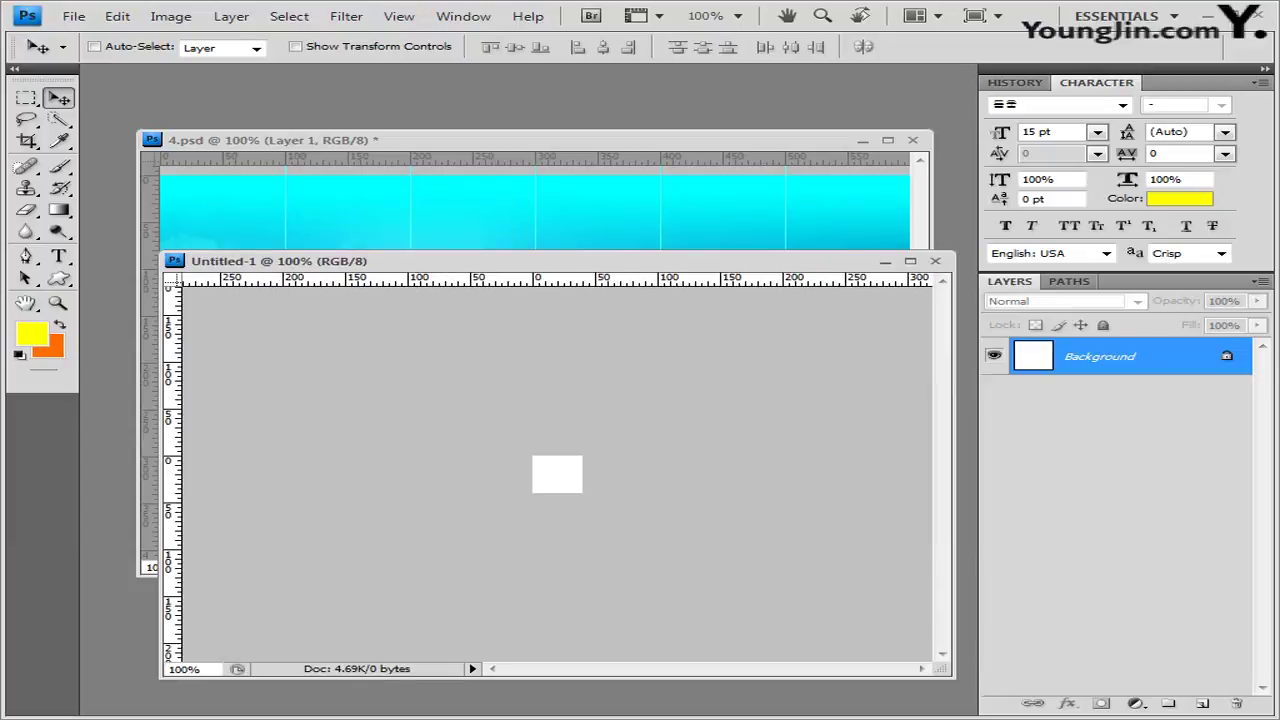
left_click_drag(950, 675, 340, 404)
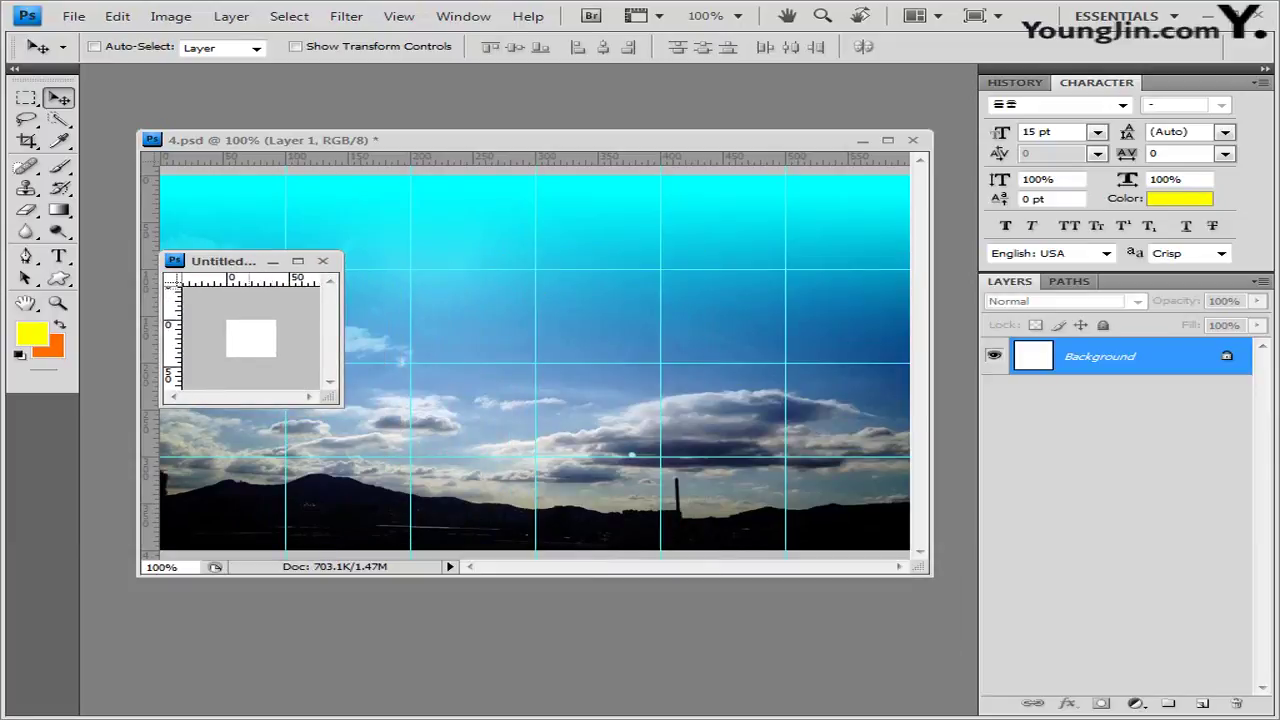
key("ctrl+plus")
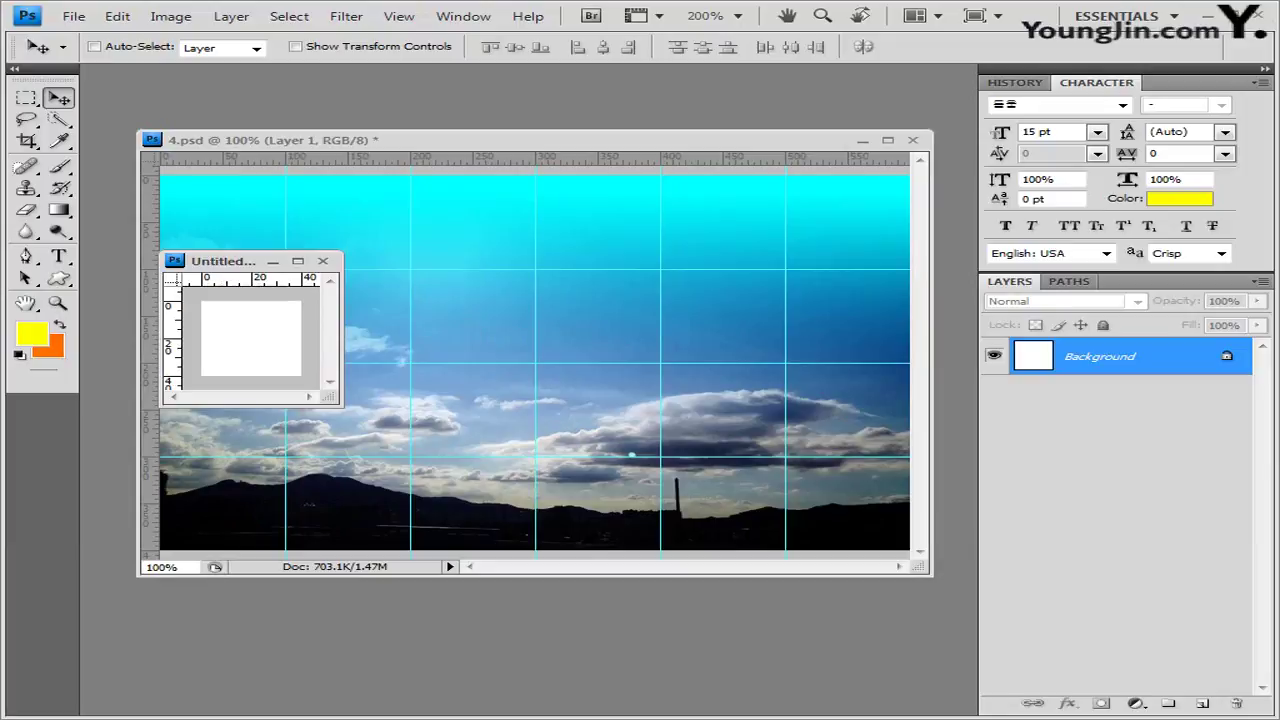
left_click_drag(340, 404, 570, 512)
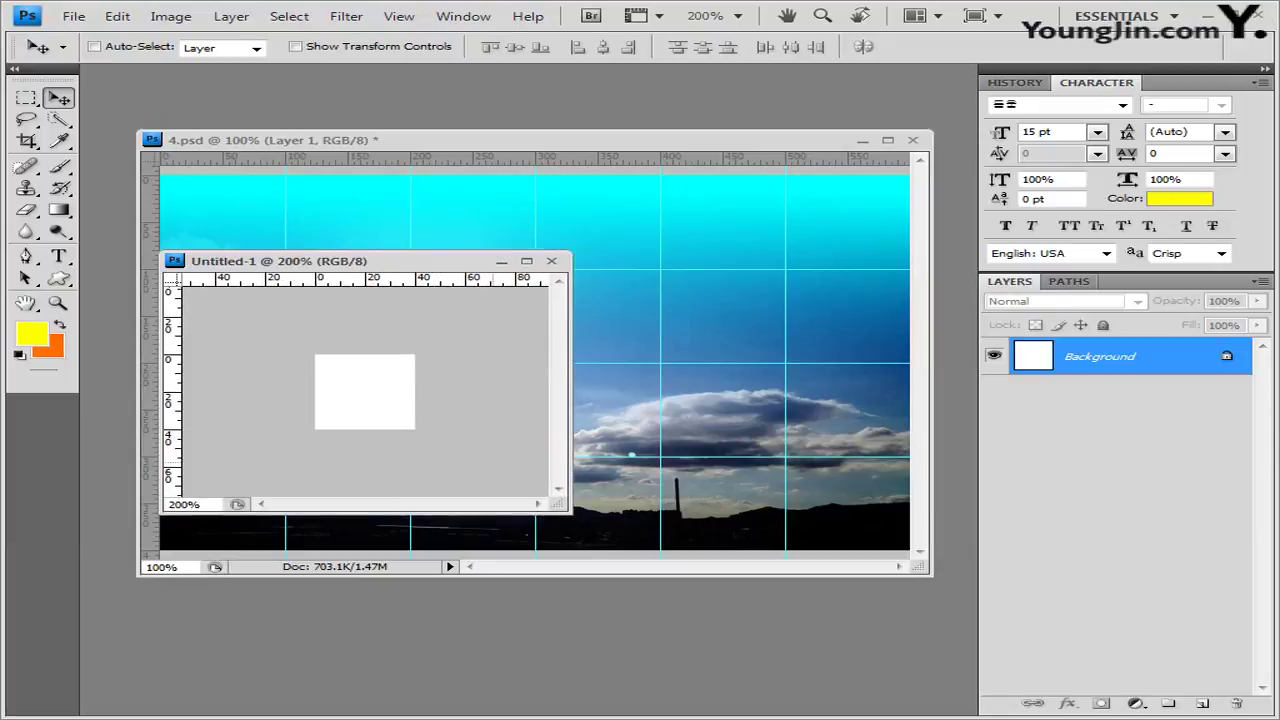
key("ctrl+plus")
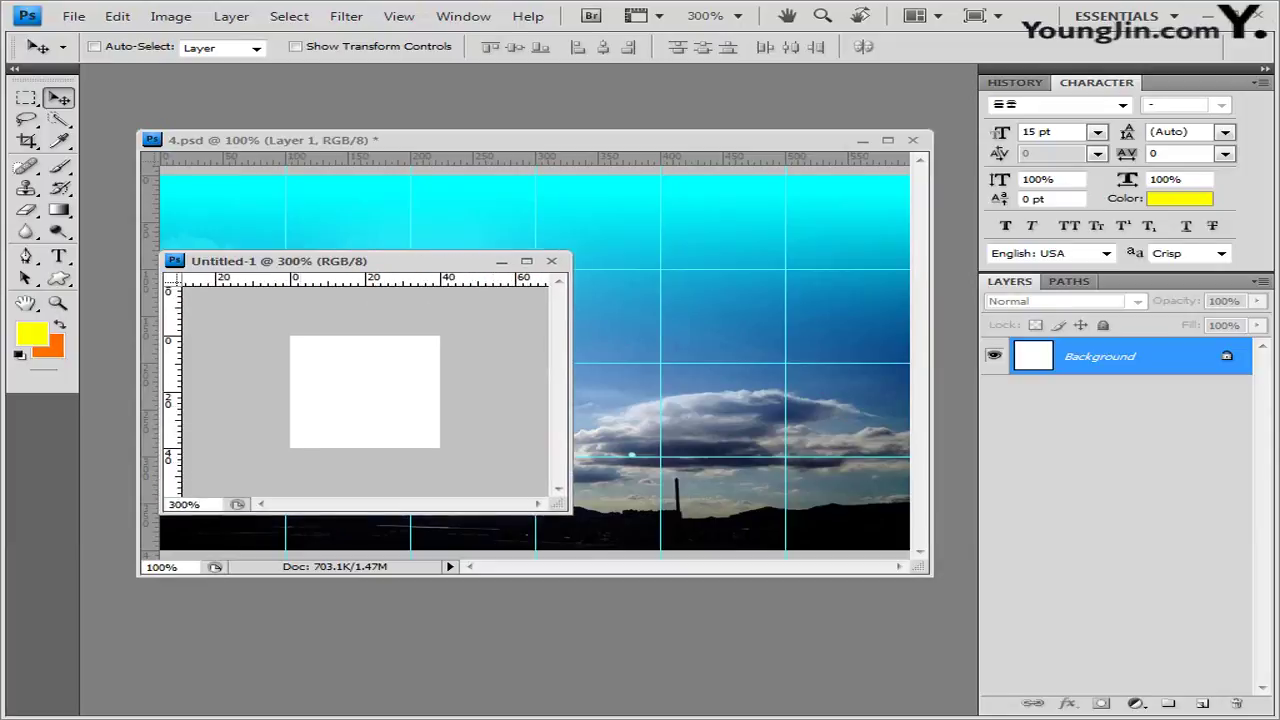
left_click_drag(400, 261, 397, 351)
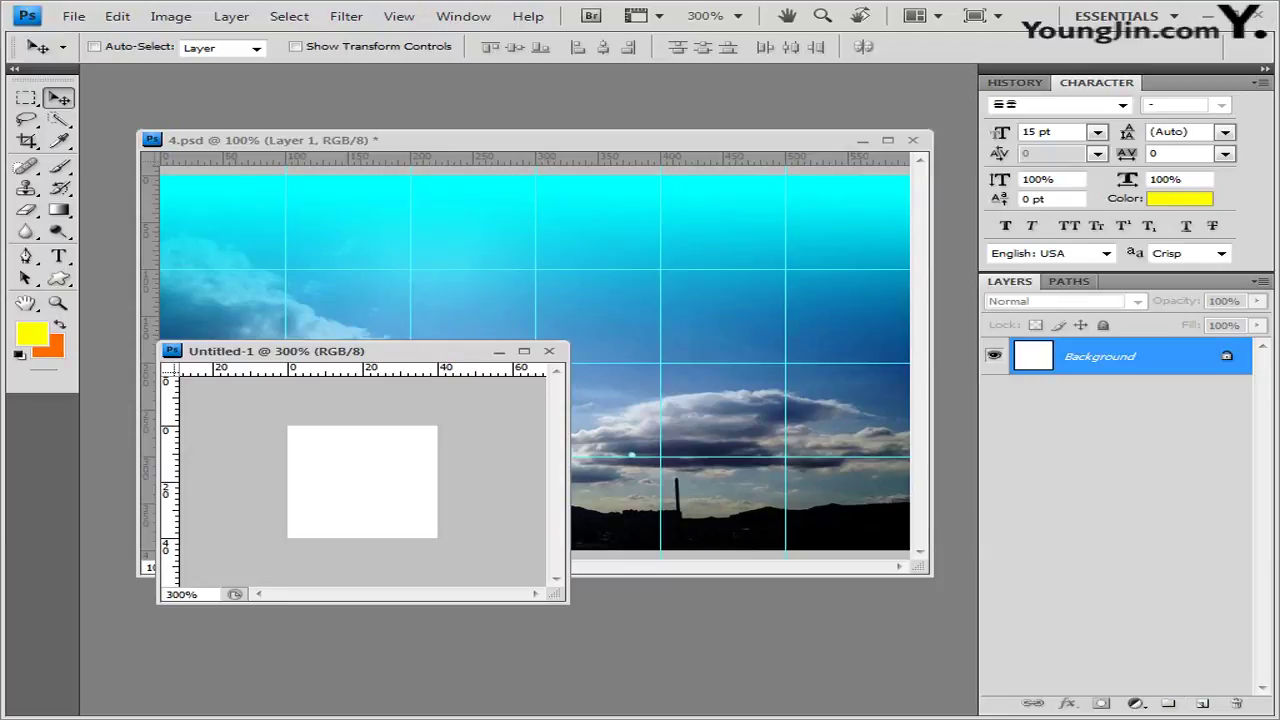
Add a new empty layer to the 40 × 40 pixel document, hide its Background layer, and shift its window toward the middle of 4.psd.
left_click(1202, 703)
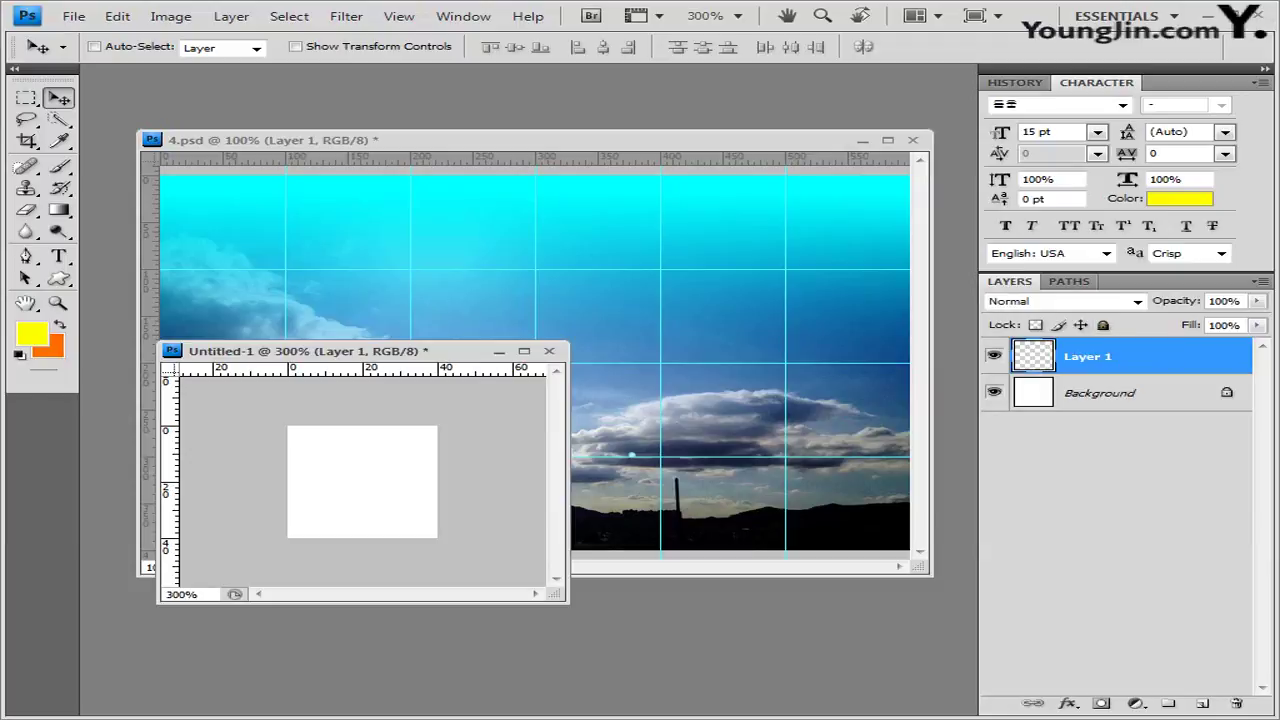
left_click(993, 392)
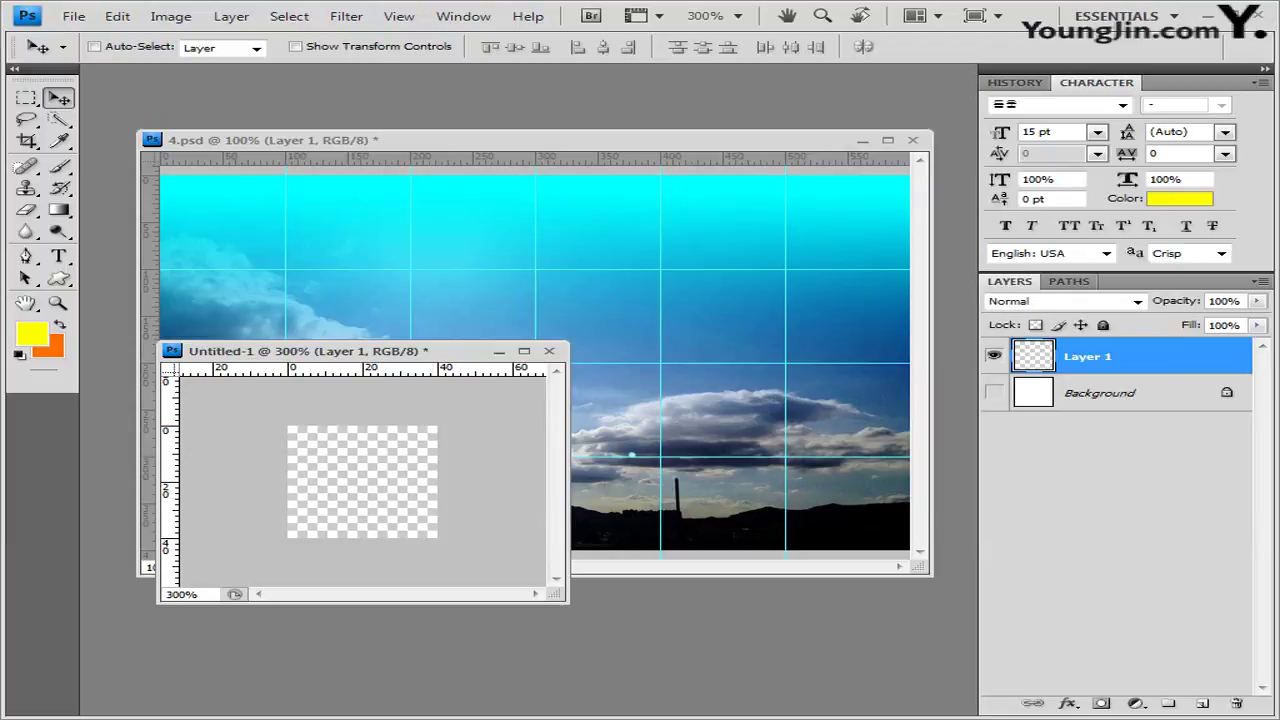
left_click_drag(330, 351, 454, 362)
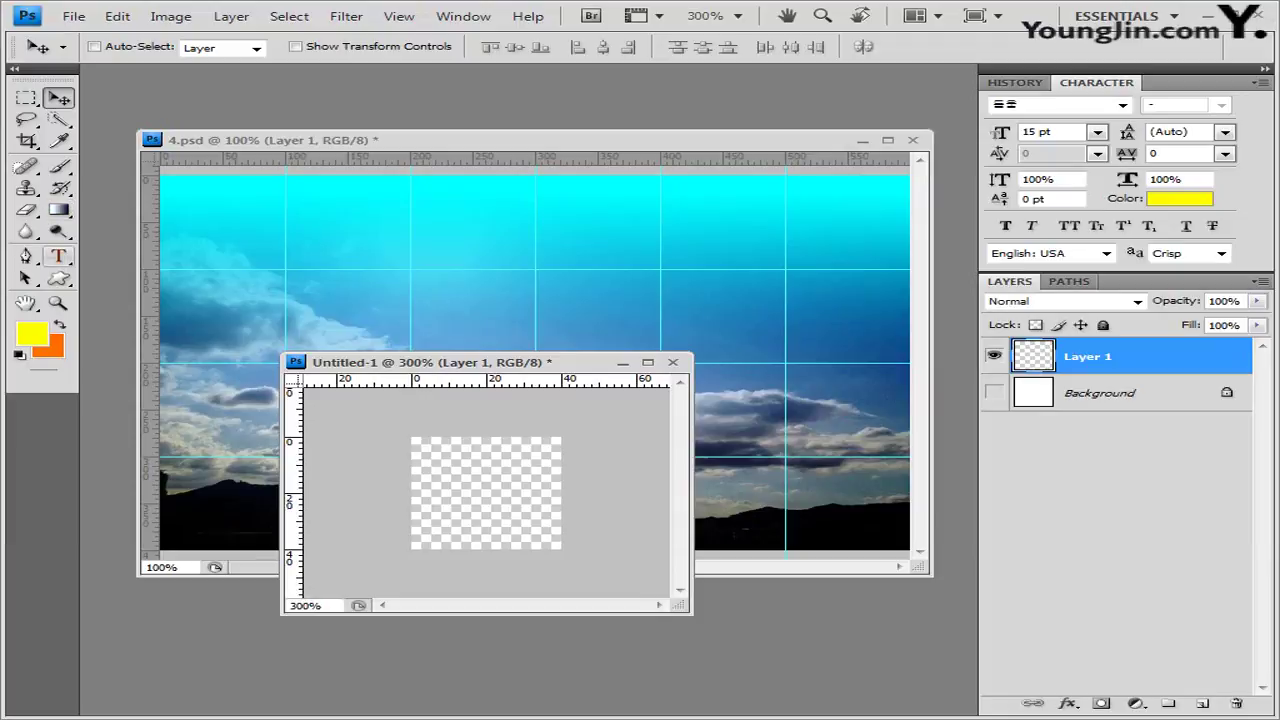
Set the Rectangle Tool to fill pixels, try a yellow rectangle over the small canvas's right half, and undo it.
left_click(59, 278)
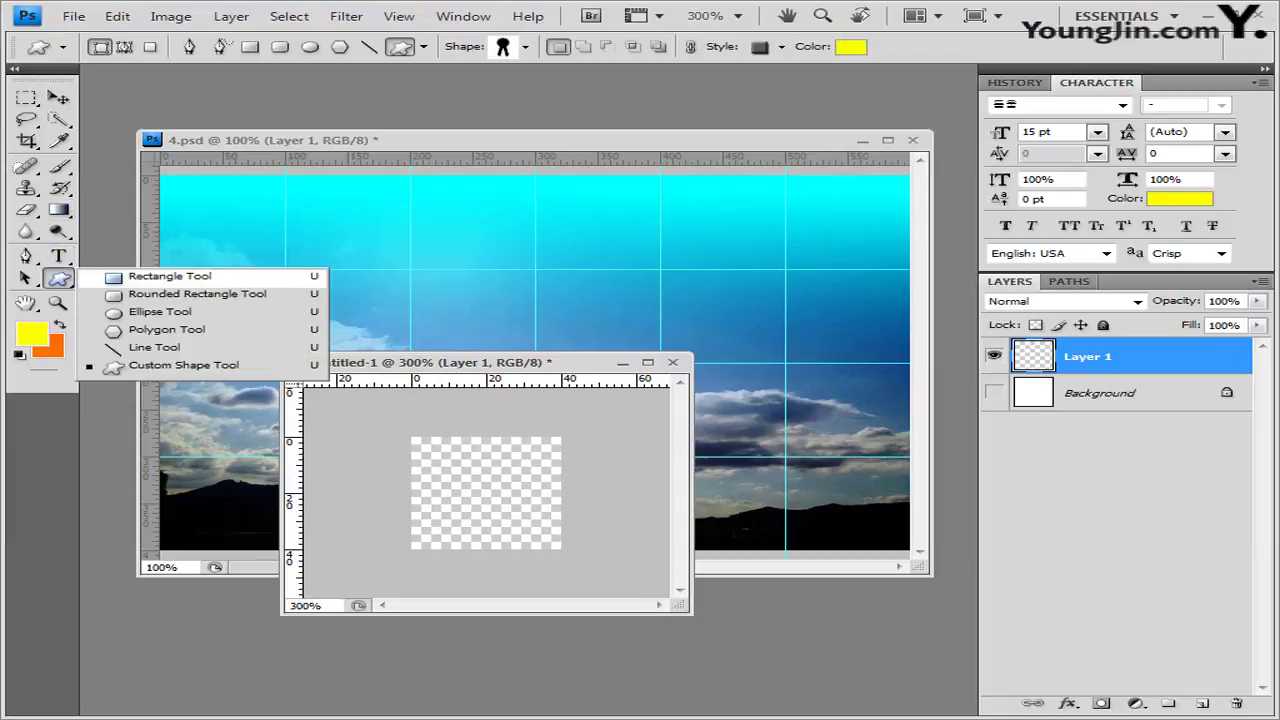
left_click(170, 276)
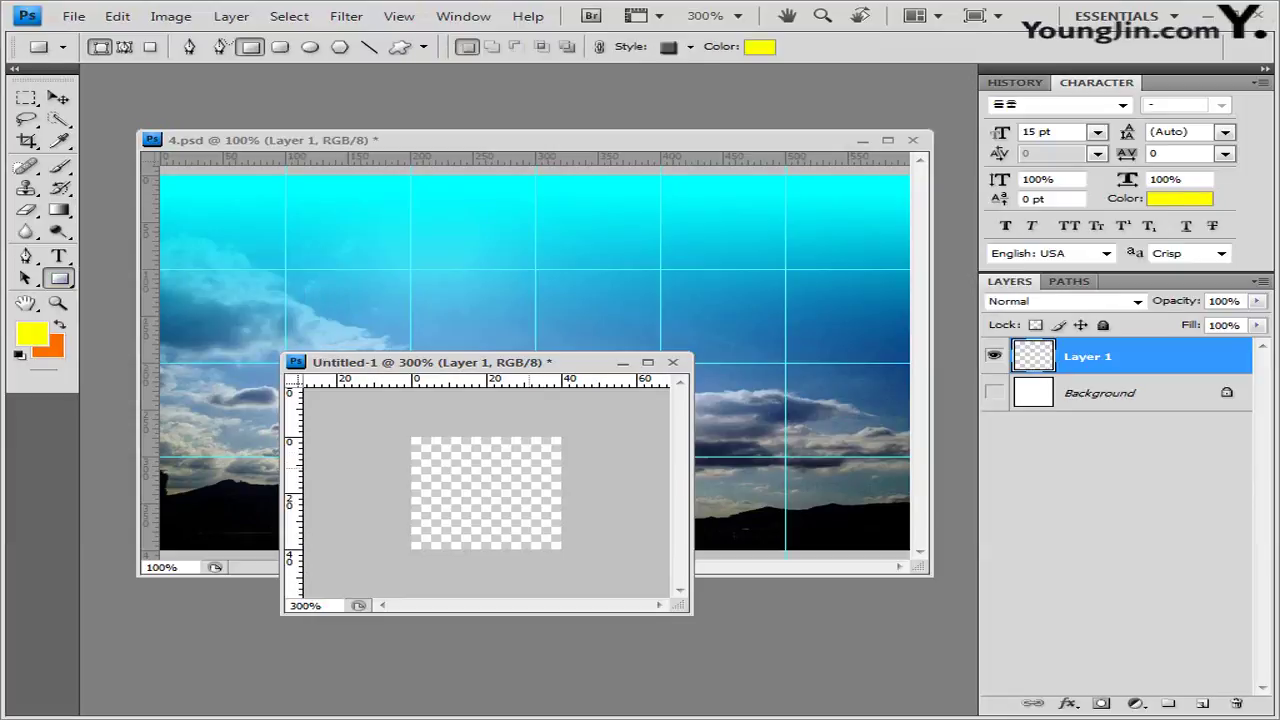
left_click(150, 47)
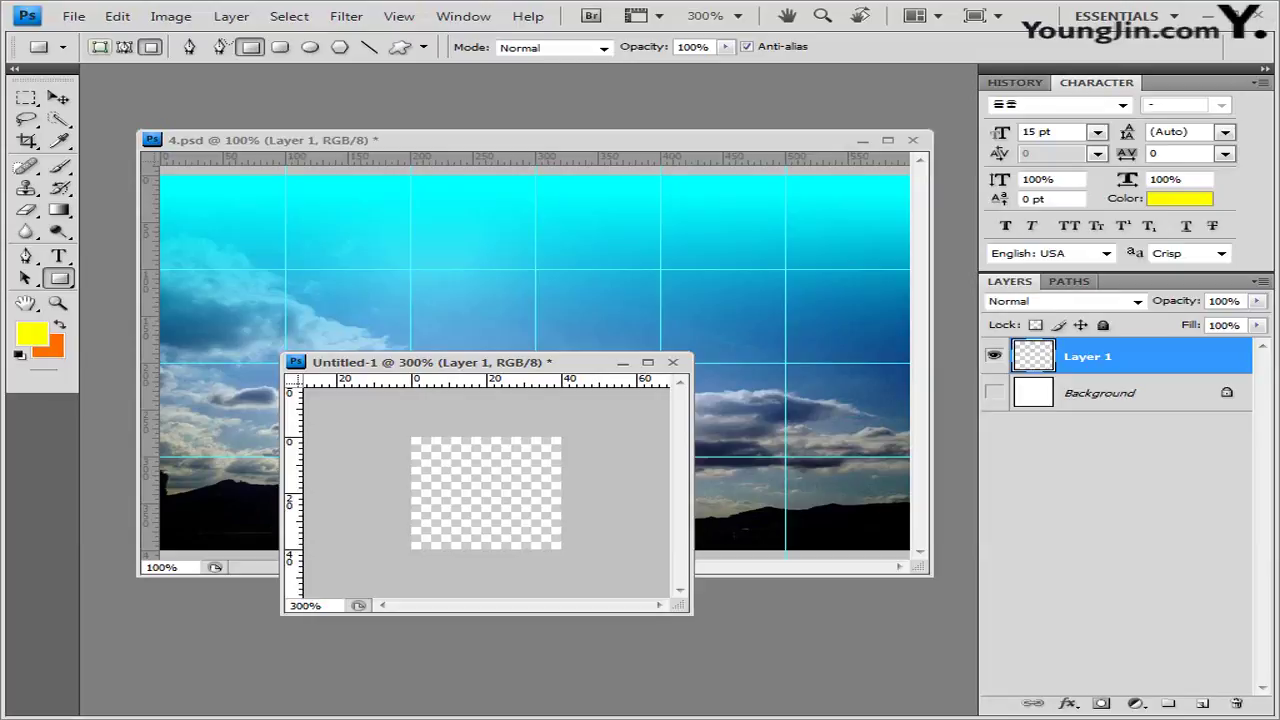
left_click(100, 47)
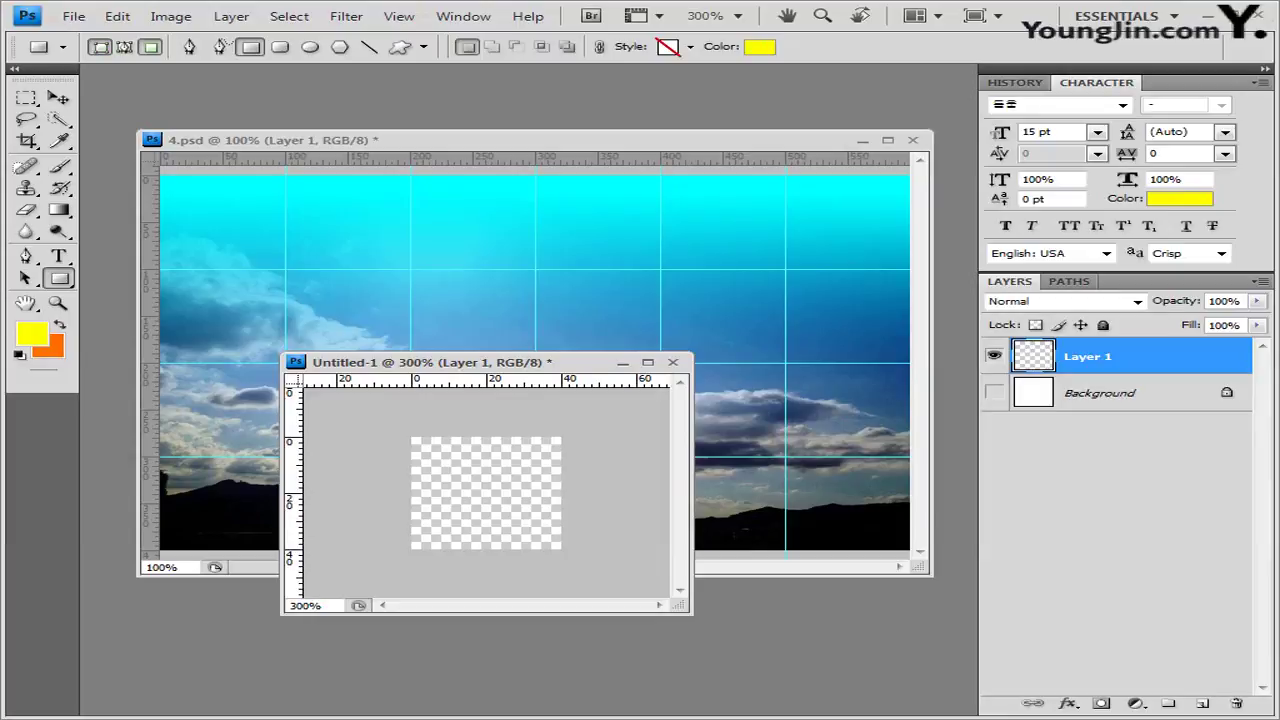
left_click(150, 47)
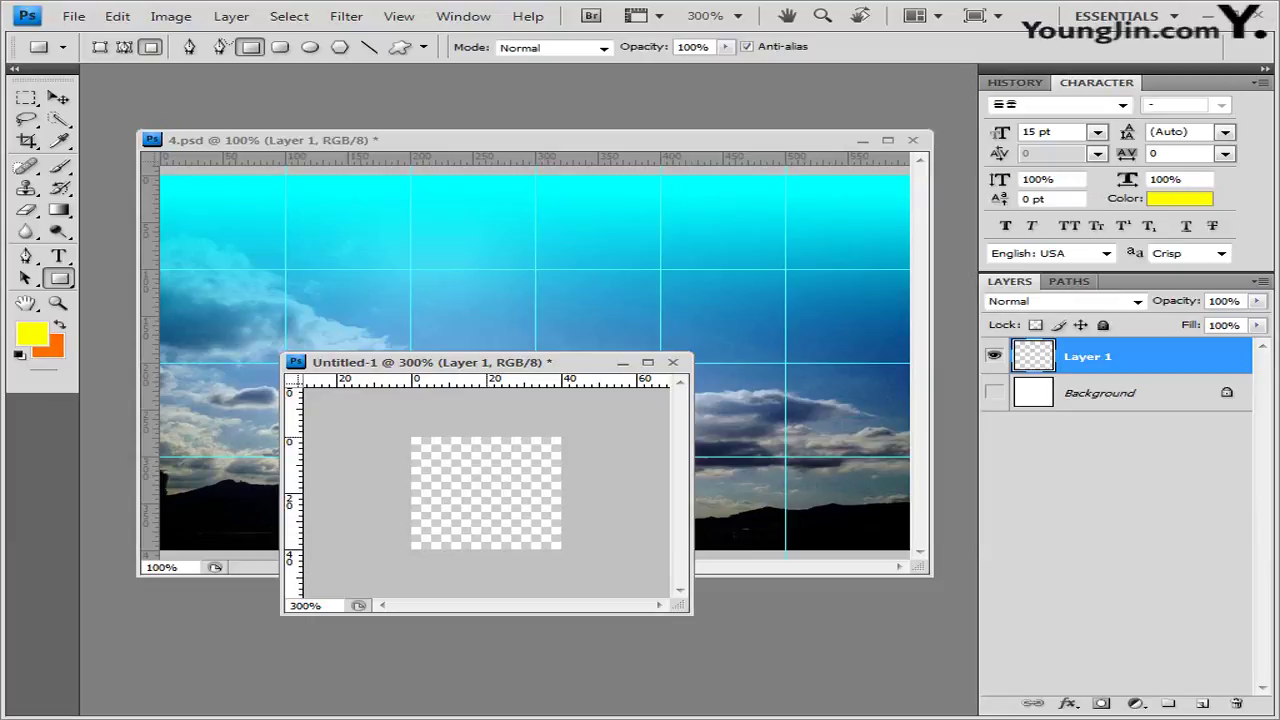
left_click_drag(486, 437, 585, 573)
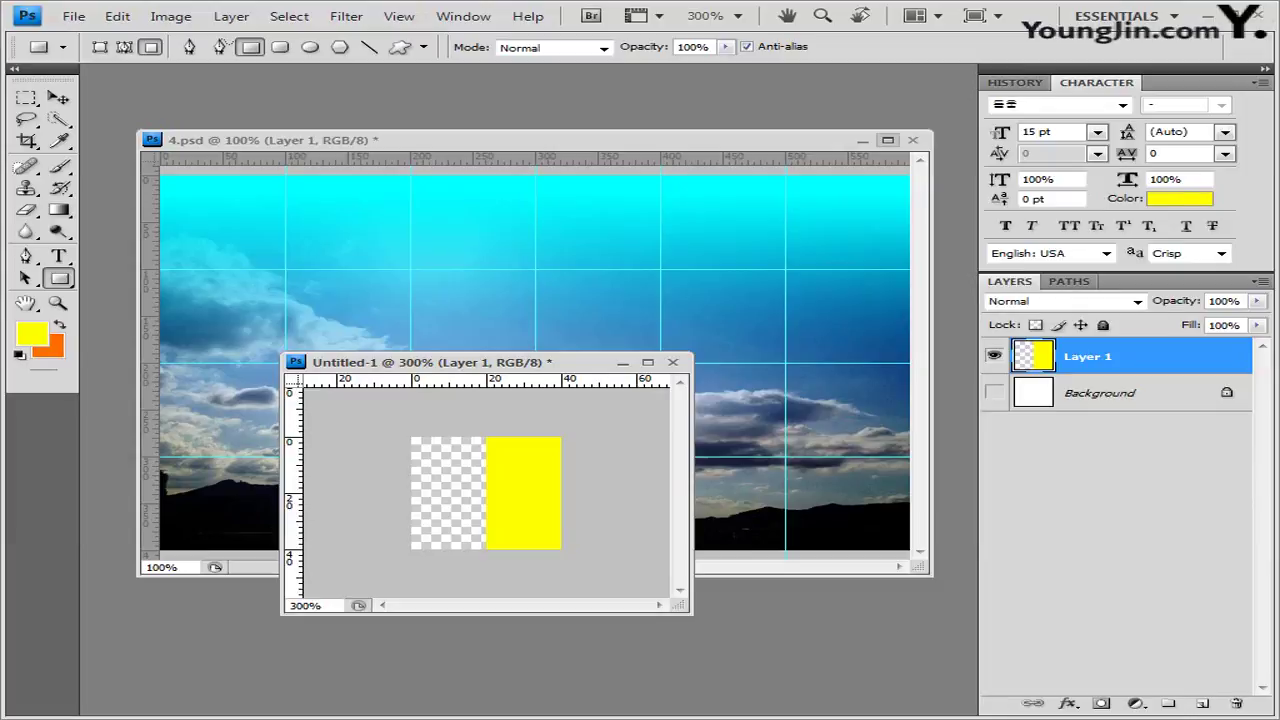
key("ctrl+z")
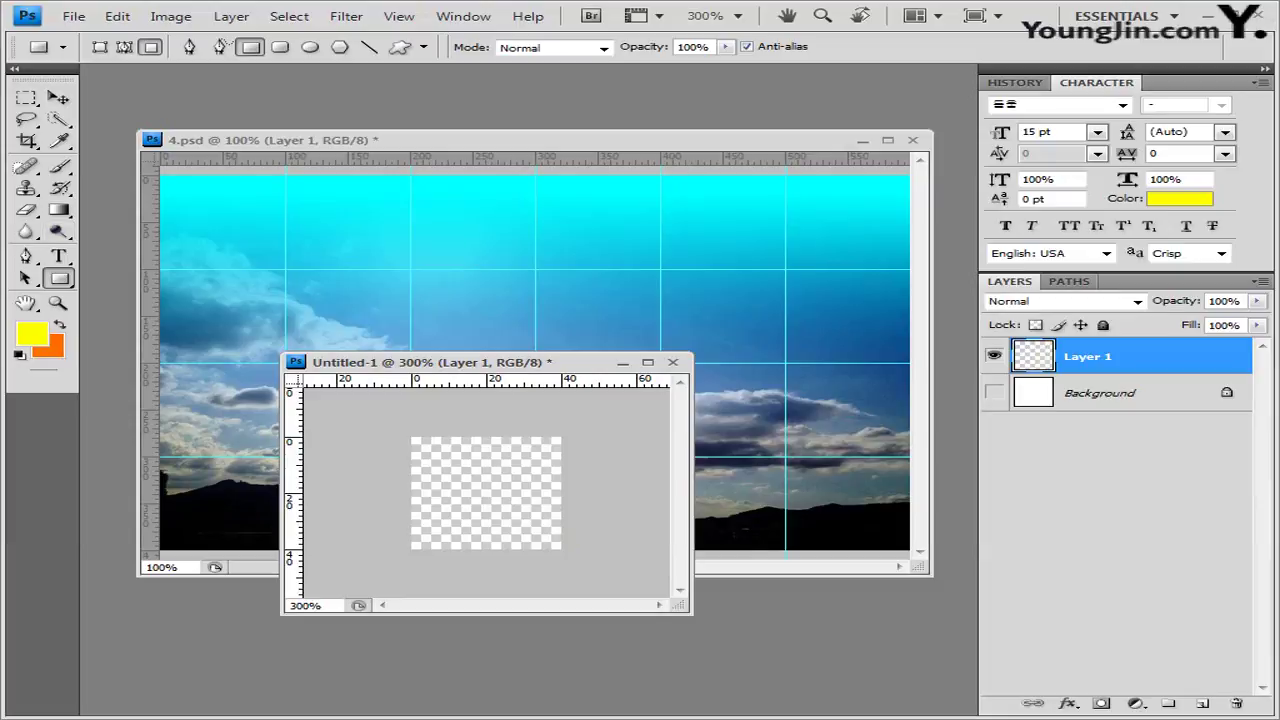
Set the foreground color to ffffff and fill the right half of Layer 1 in the small document with a rectangle.
left_click(31, 334)
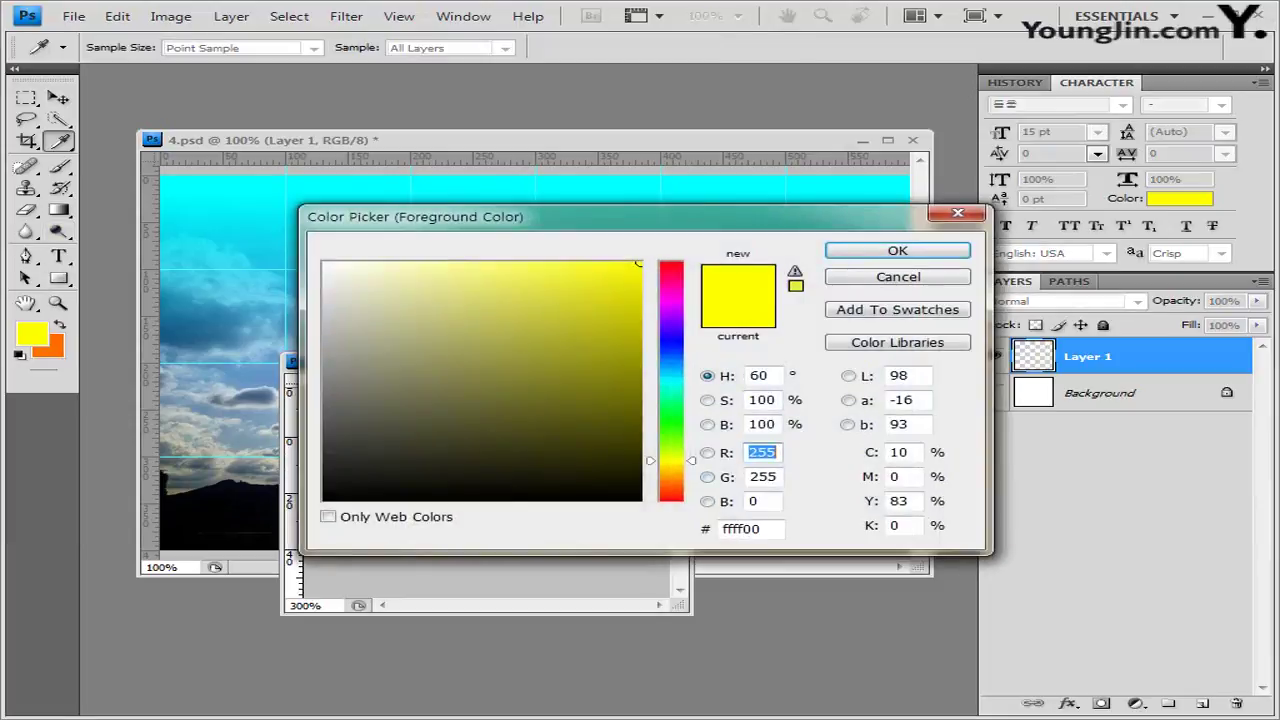
left_click(750, 528)
type("ffffff")
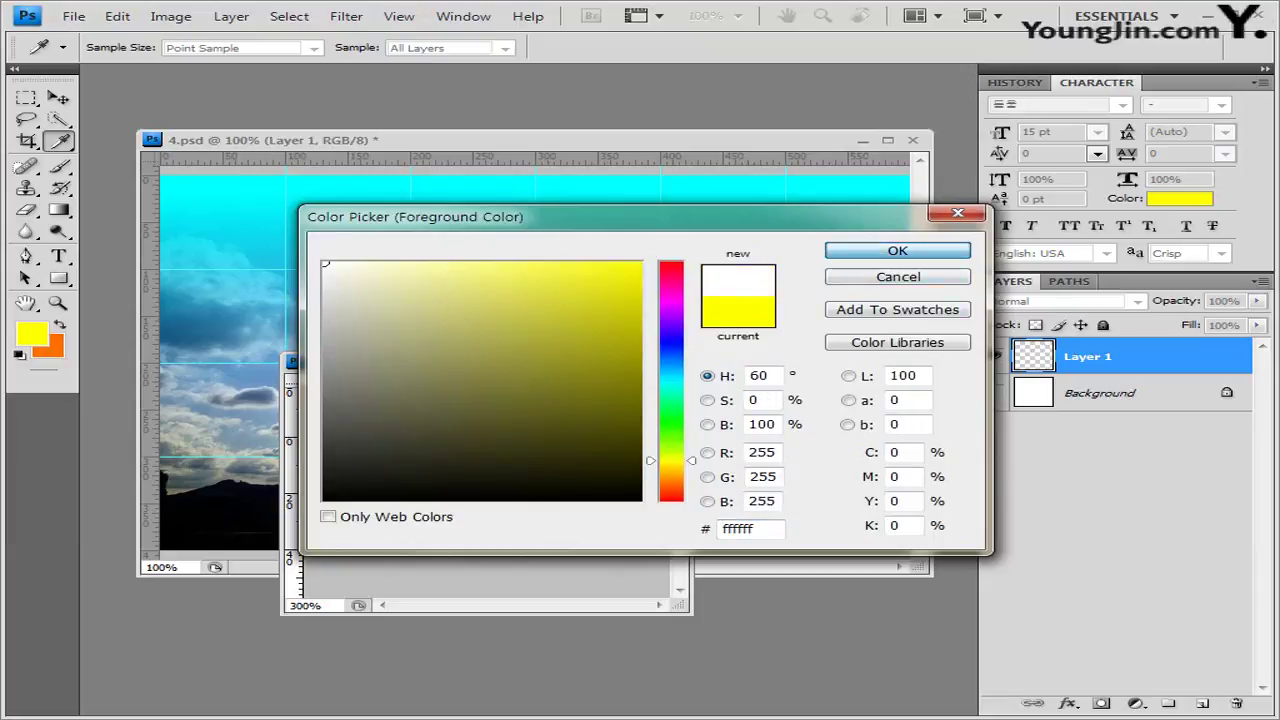
key("Return")
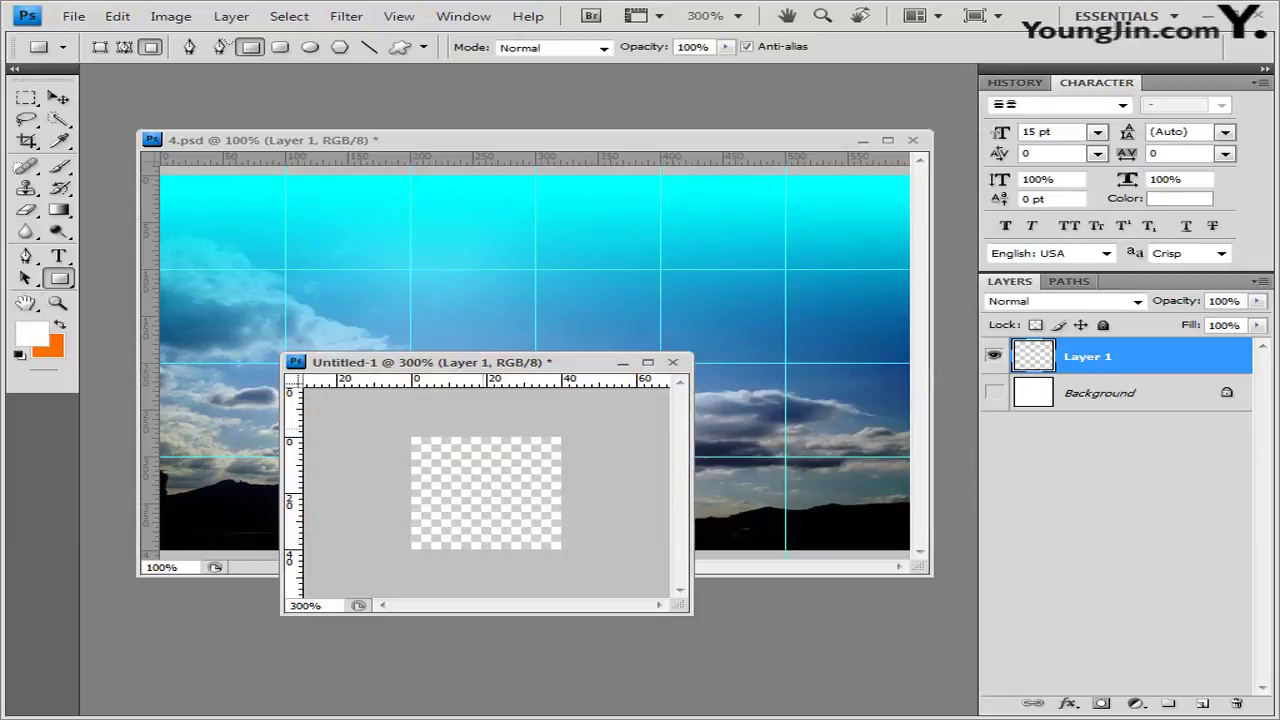
left_click_drag(486, 434, 580, 566)
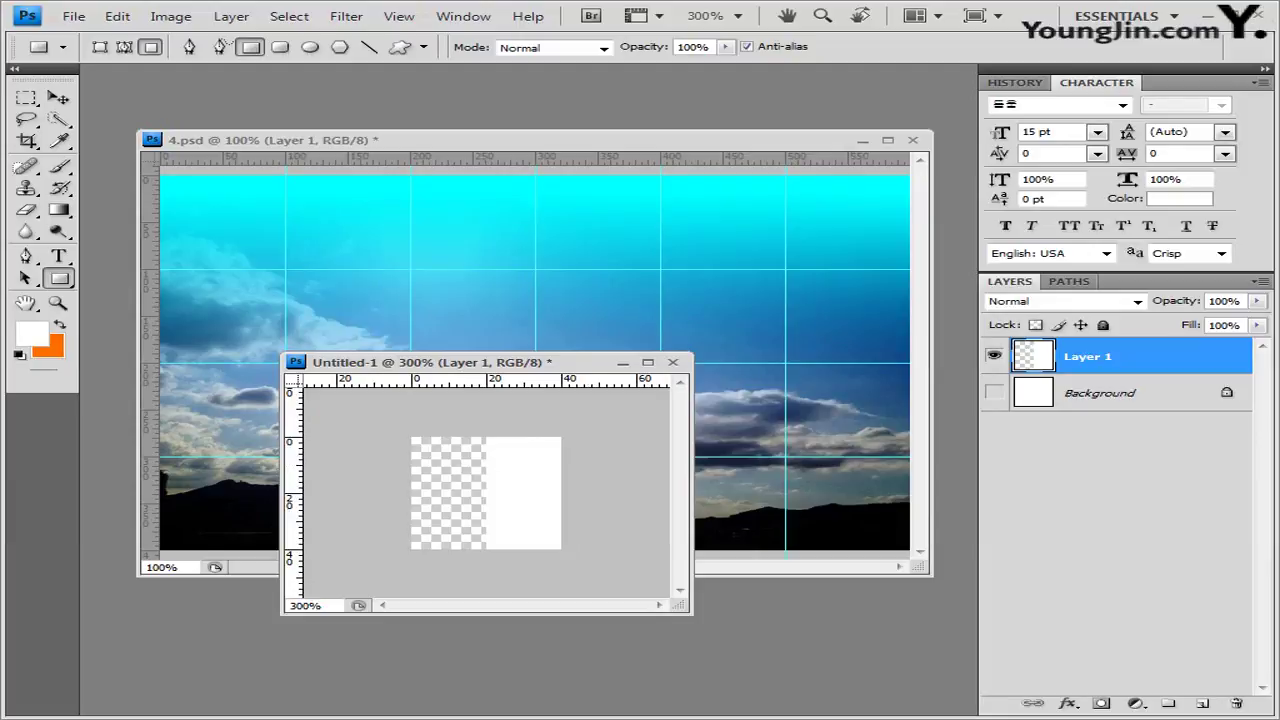
Set the opacity of the small document's Layer 1 to 50%.
key("5")
left_click(1224, 300)
type("50")
key("Return")
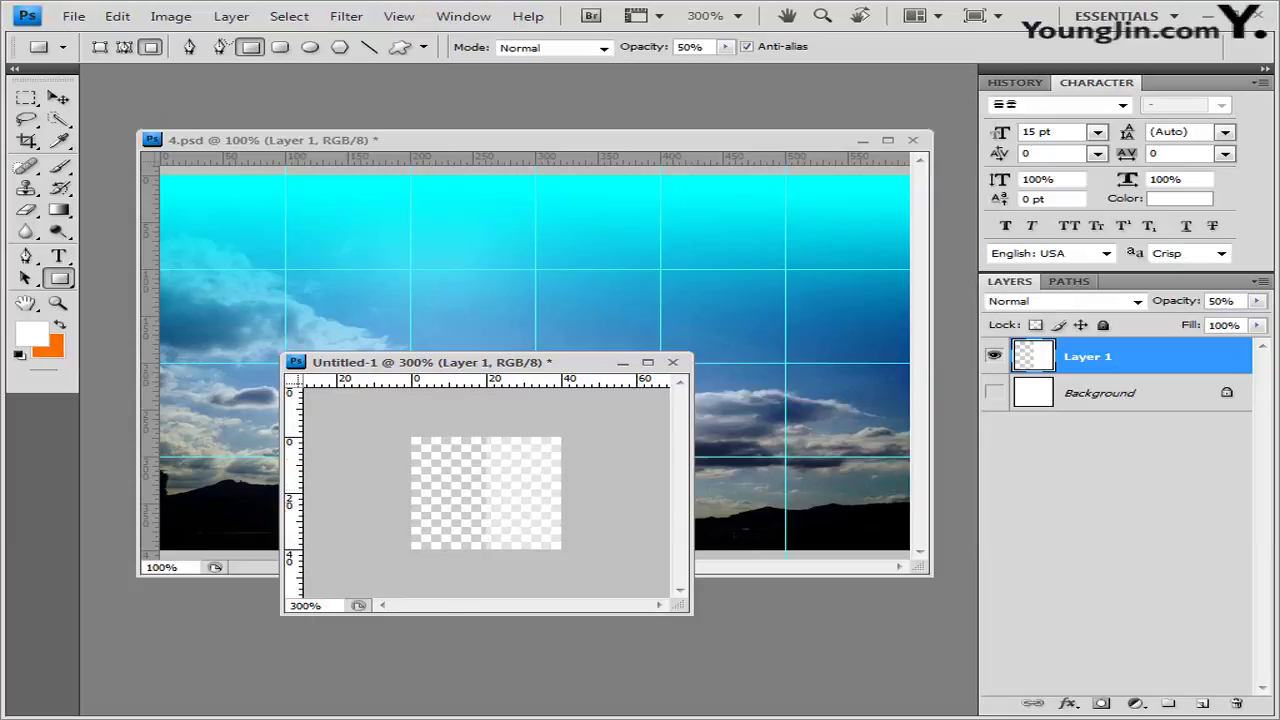
Define the half-transparent white stripe as a pattern named 줄무늬.
key("alt+e")
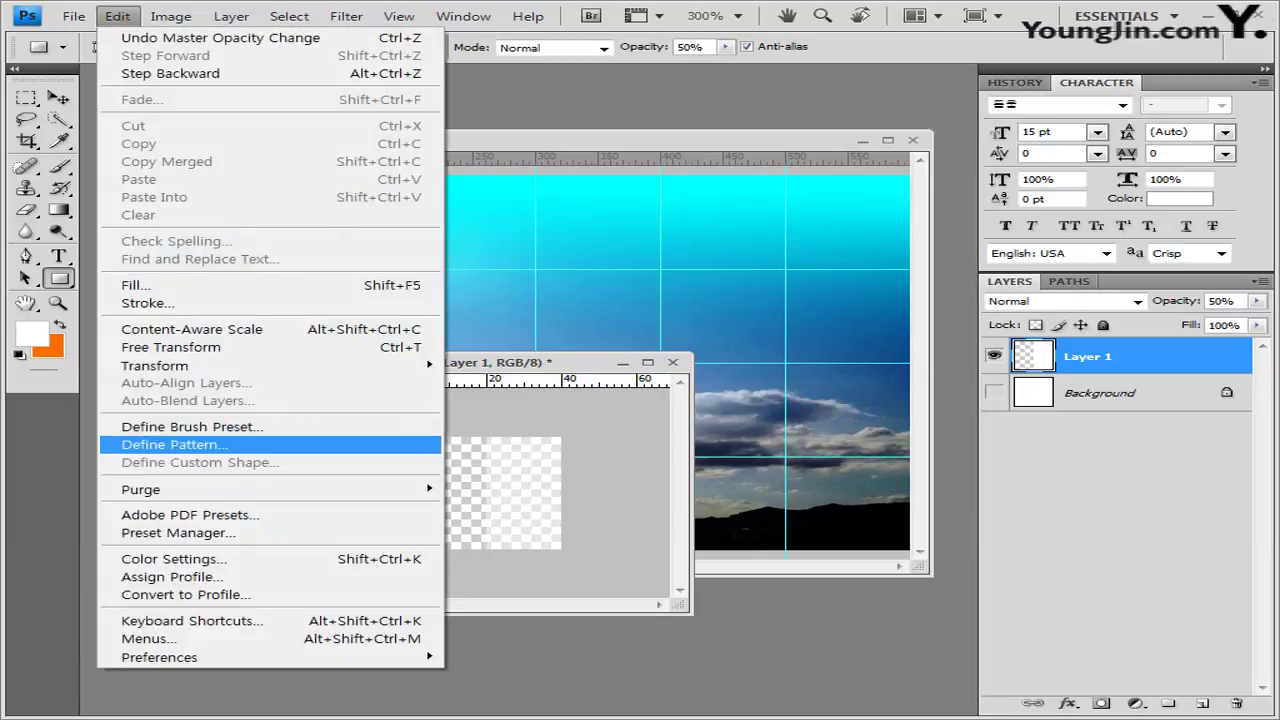
key("Return")
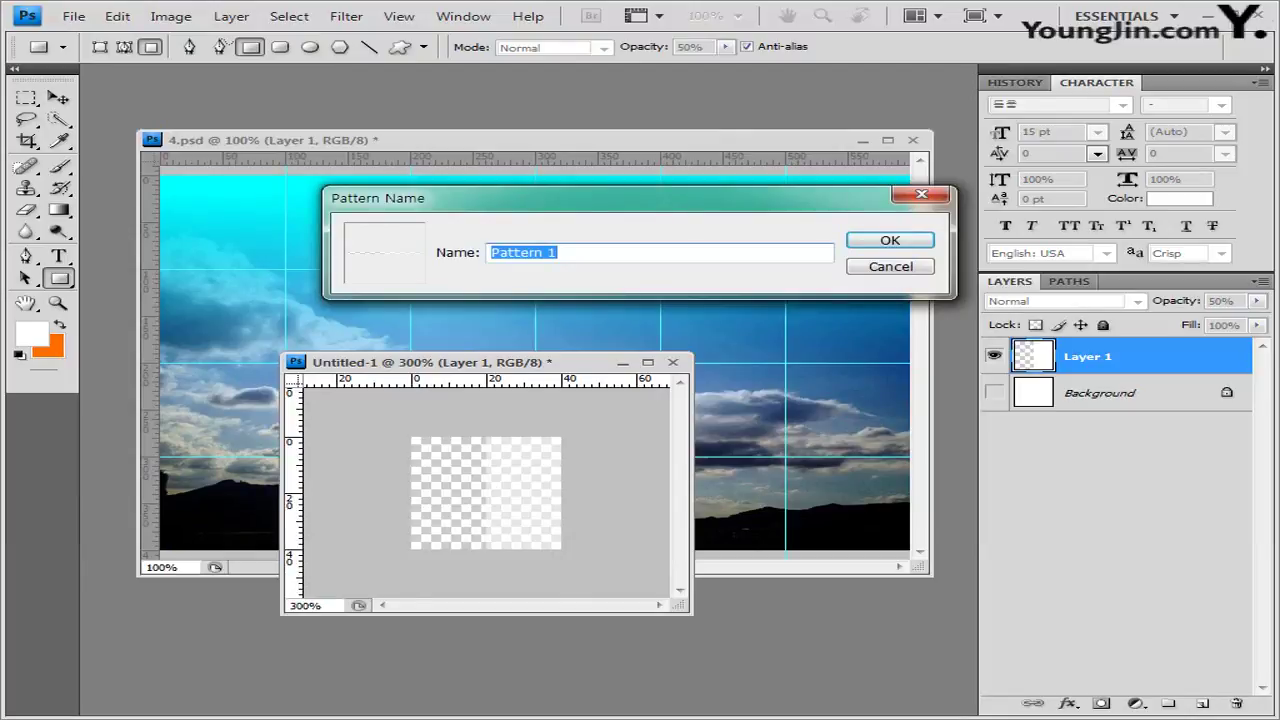
type("줄무늬")
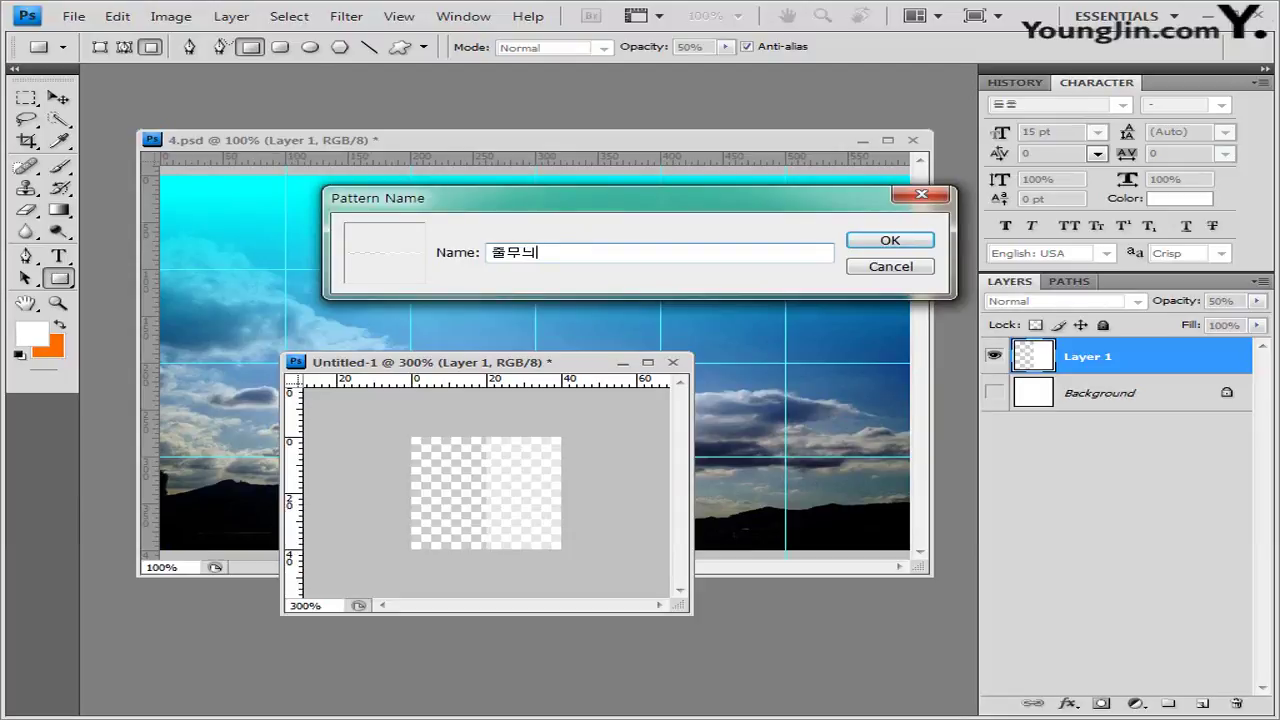
key("Return")
Move the small document's window below 4.psd, make 4.psd active, and add a new layer above its Layer 1.
left_click_drag(432, 362, 576, 607)
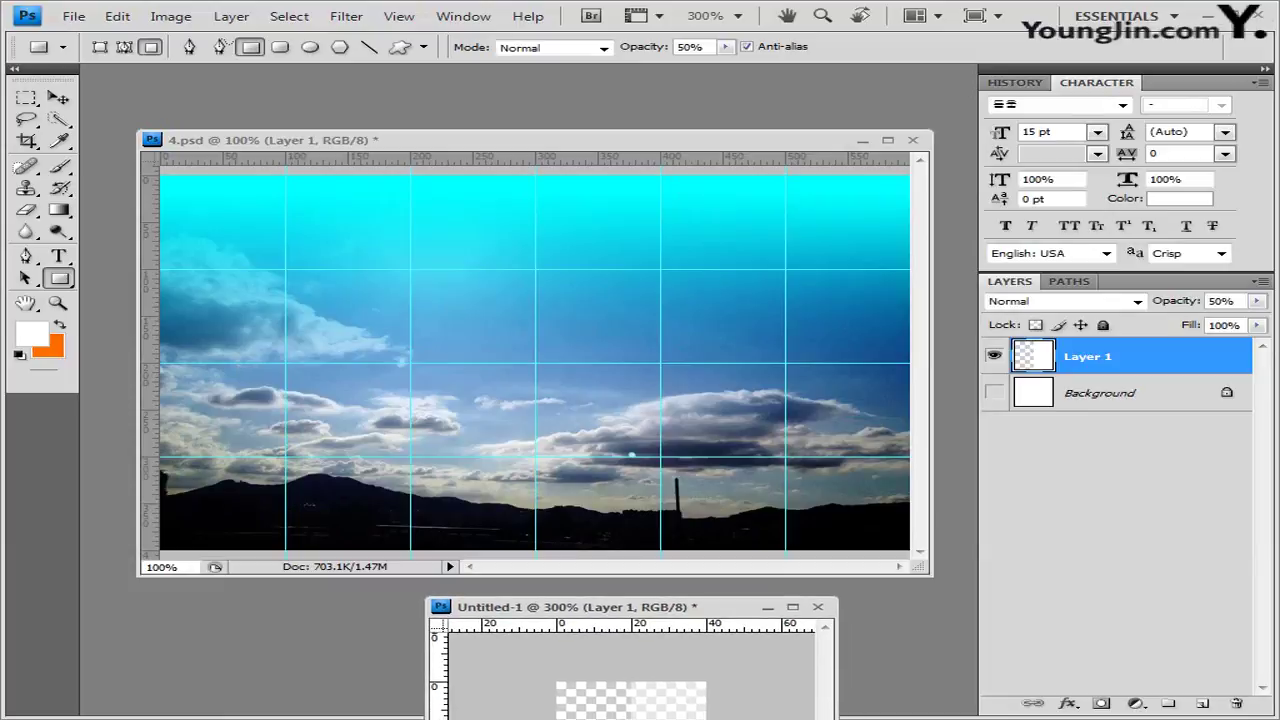
key("ctrl+Tab")
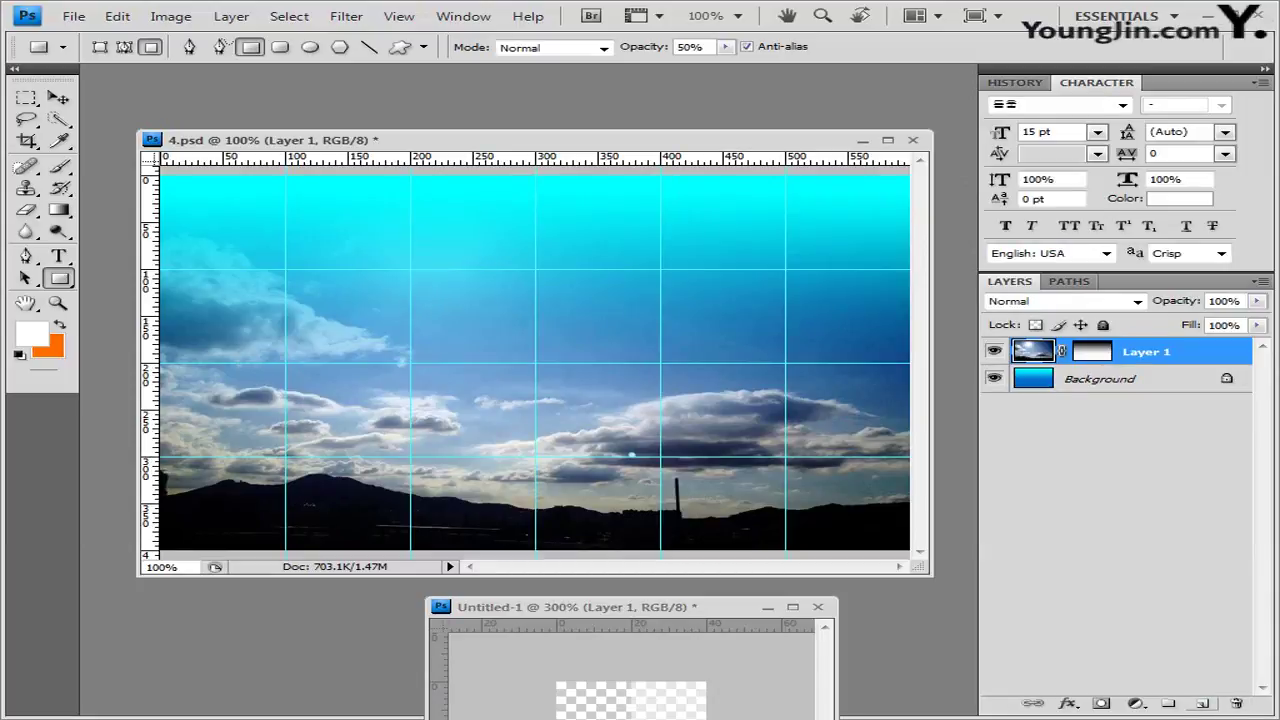
left_click(1203, 704)
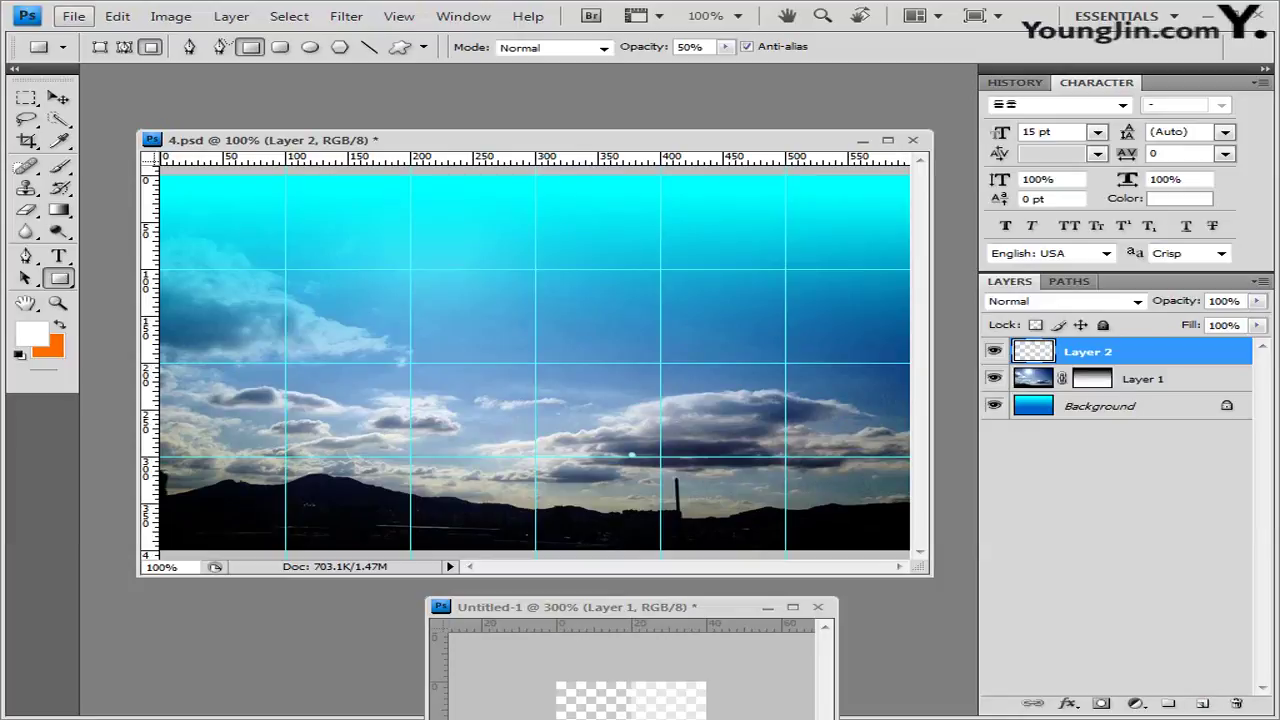
Fill Layer 2 of 4.psd with the custom pattern 줄무늬 in Normal mode at 100% opacity.
left_click(74, 16)
mouse_move(117, 16)
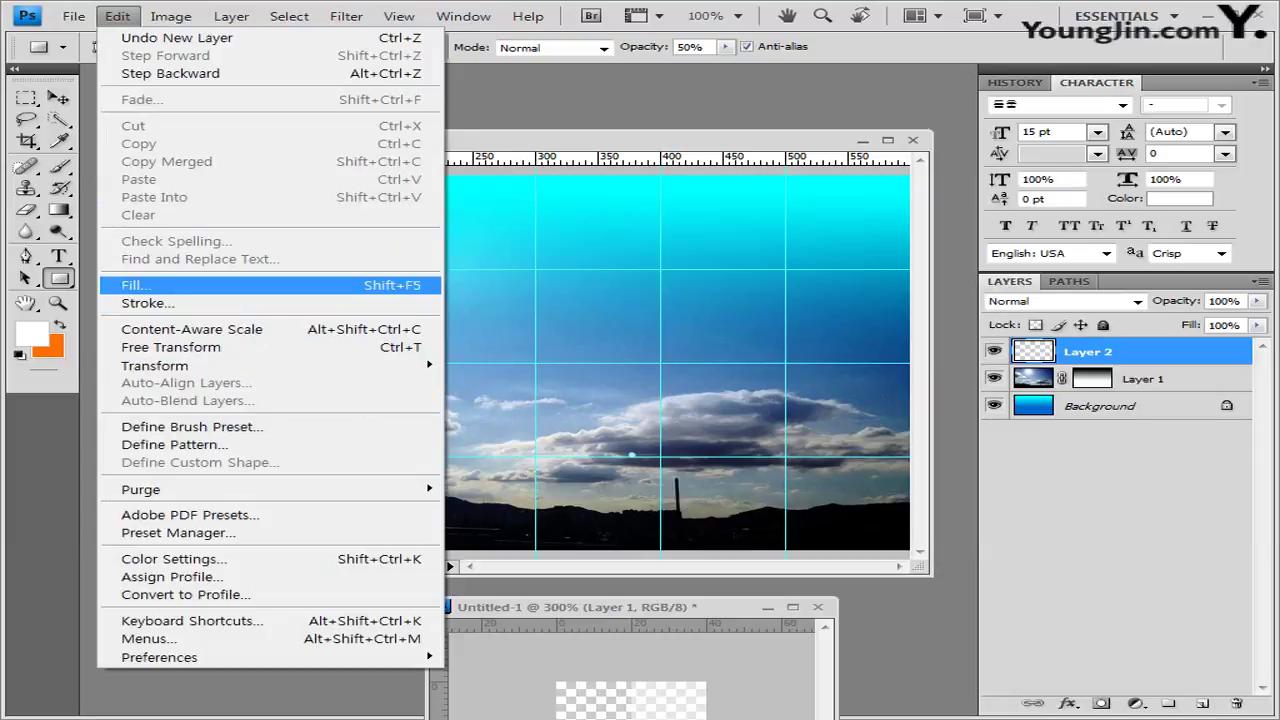
left_click(135, 285)
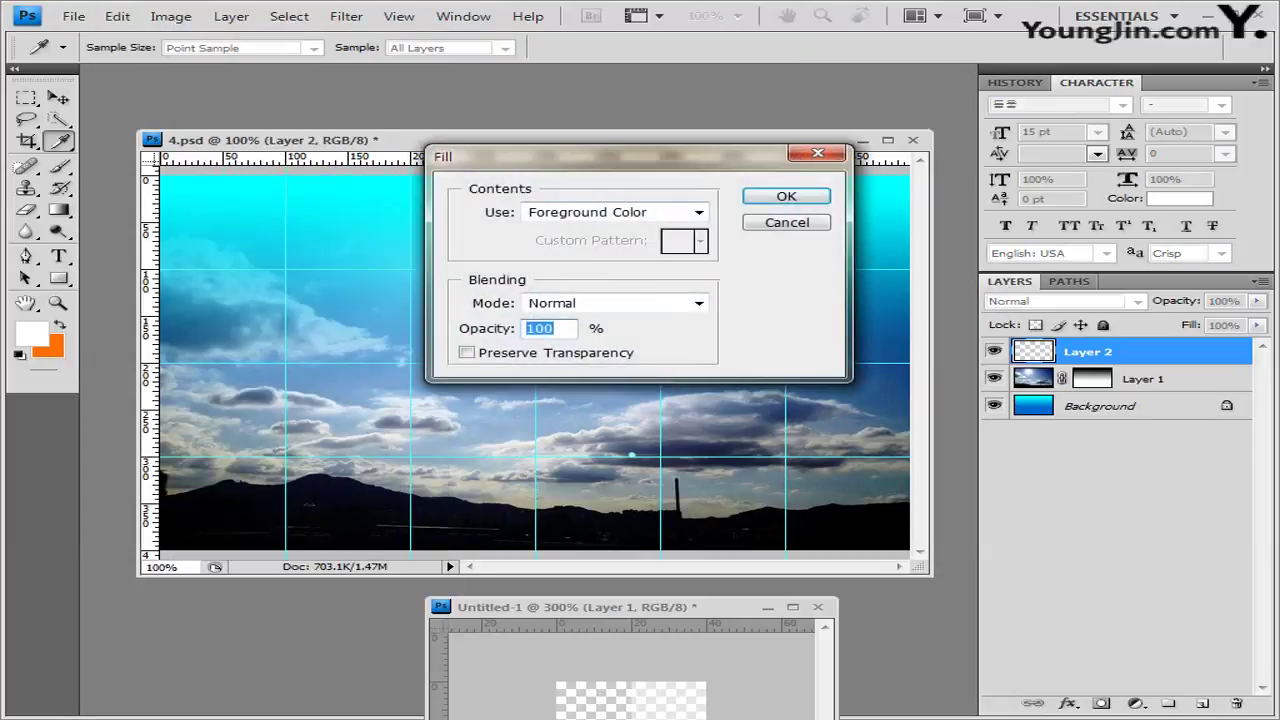
left_click(699, 212)
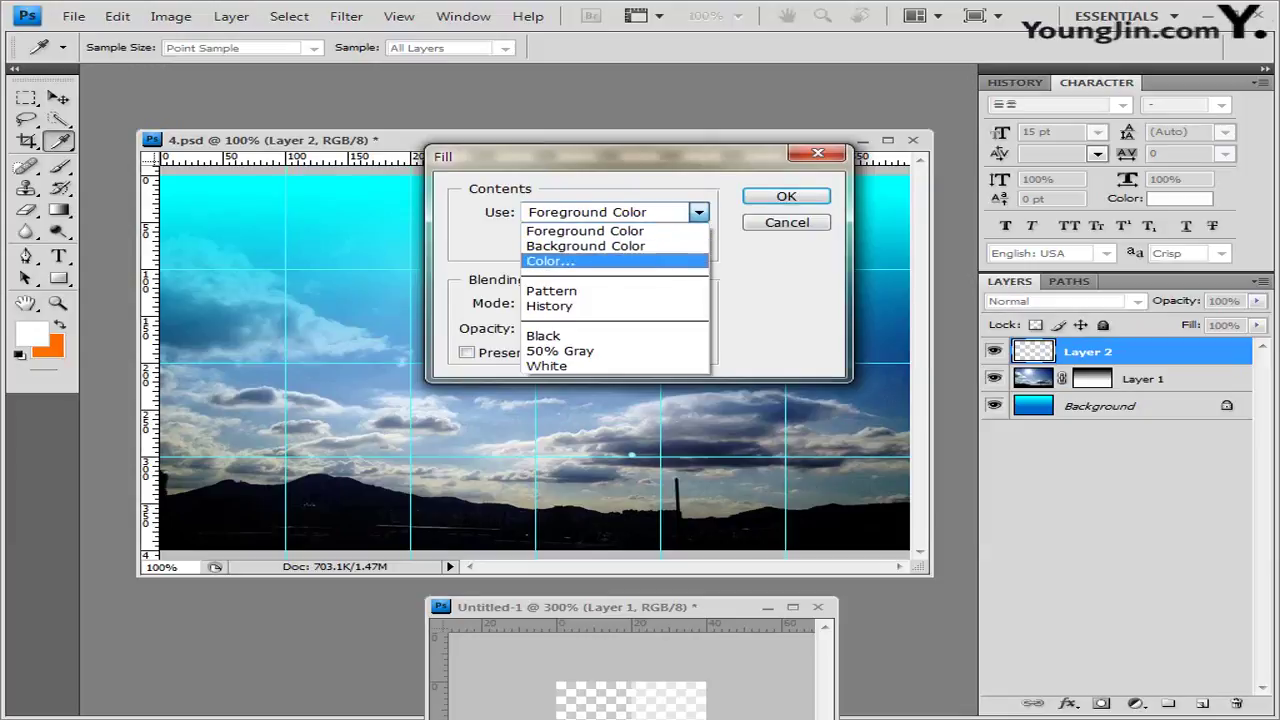
left_click(551, 290)
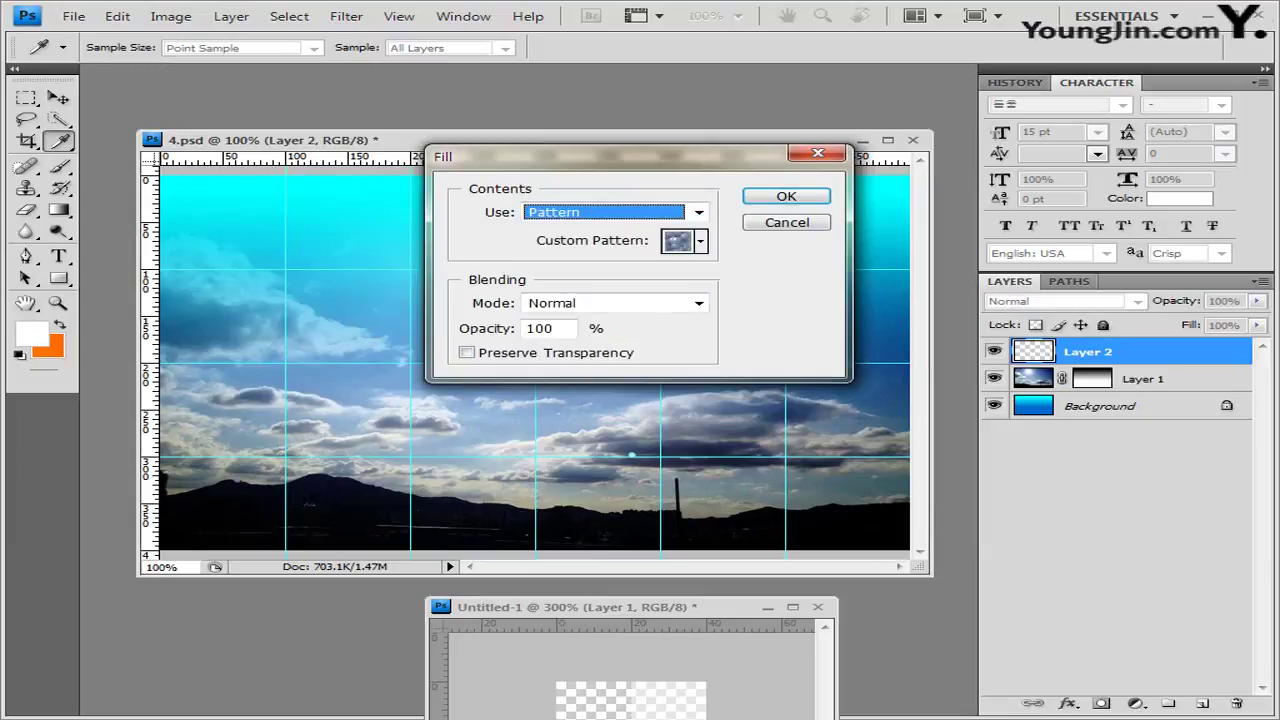
left_click(701, 241)
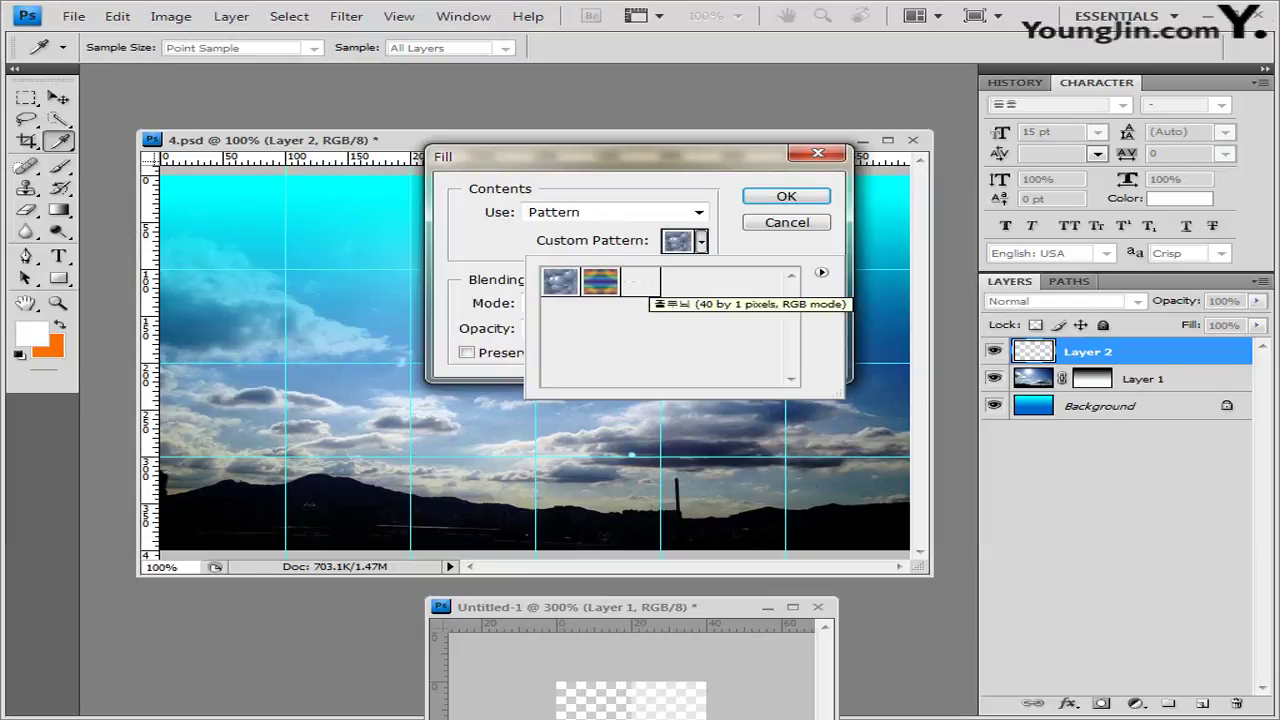
left_click(640, 281)
left_click(786, 196)
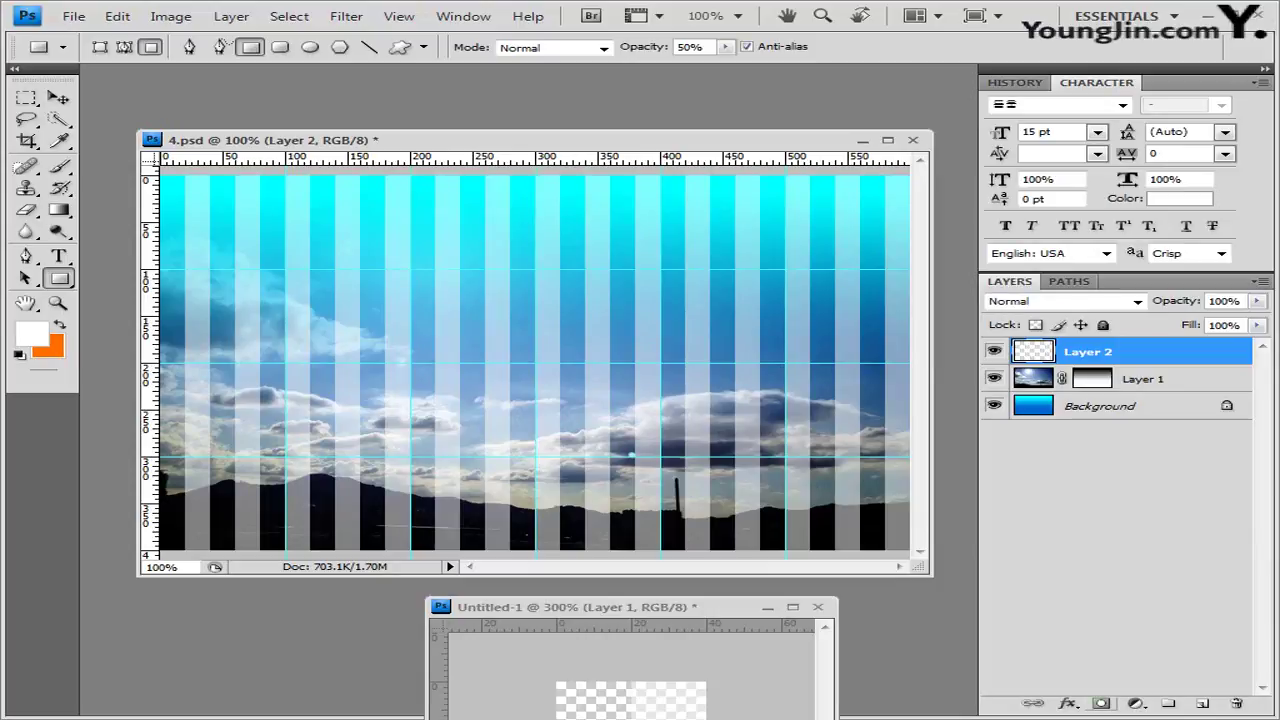
Add a layer mask to Layer 2 and fill it upward with a linear Black, White gradient so the stripes fade out at the bottom.
left_click(1101, 703)
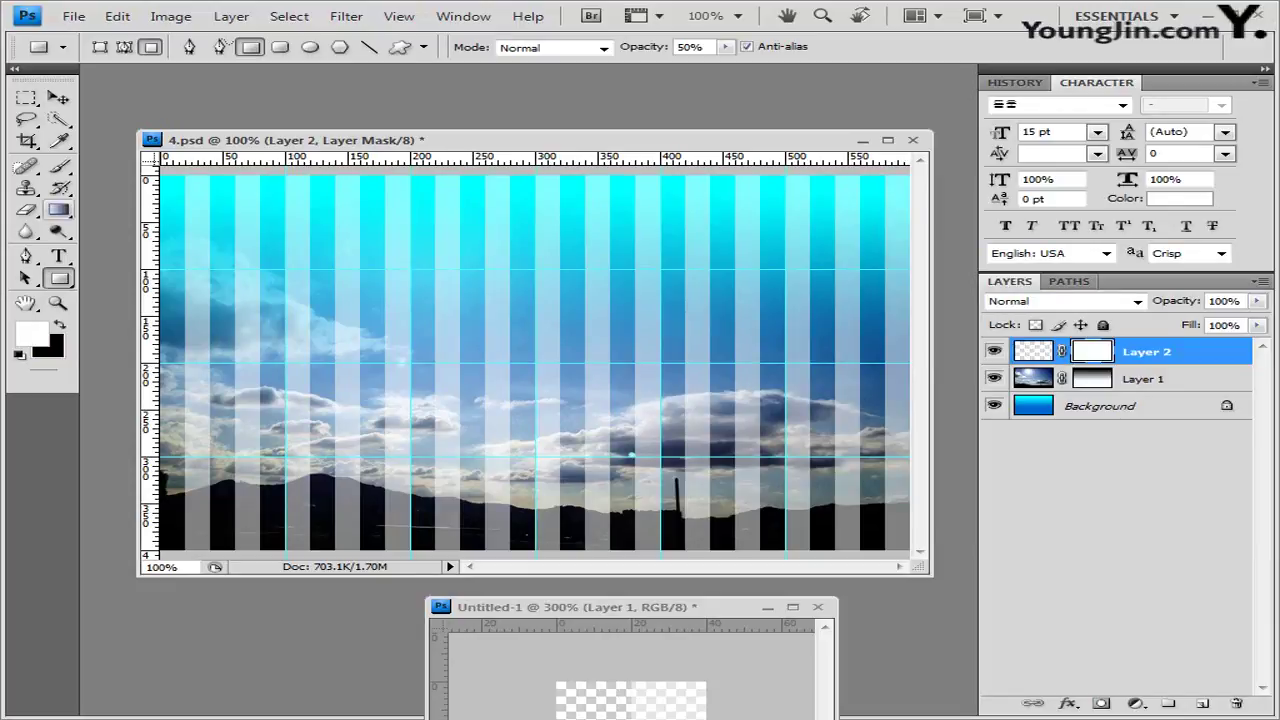
left_click(59, 210)
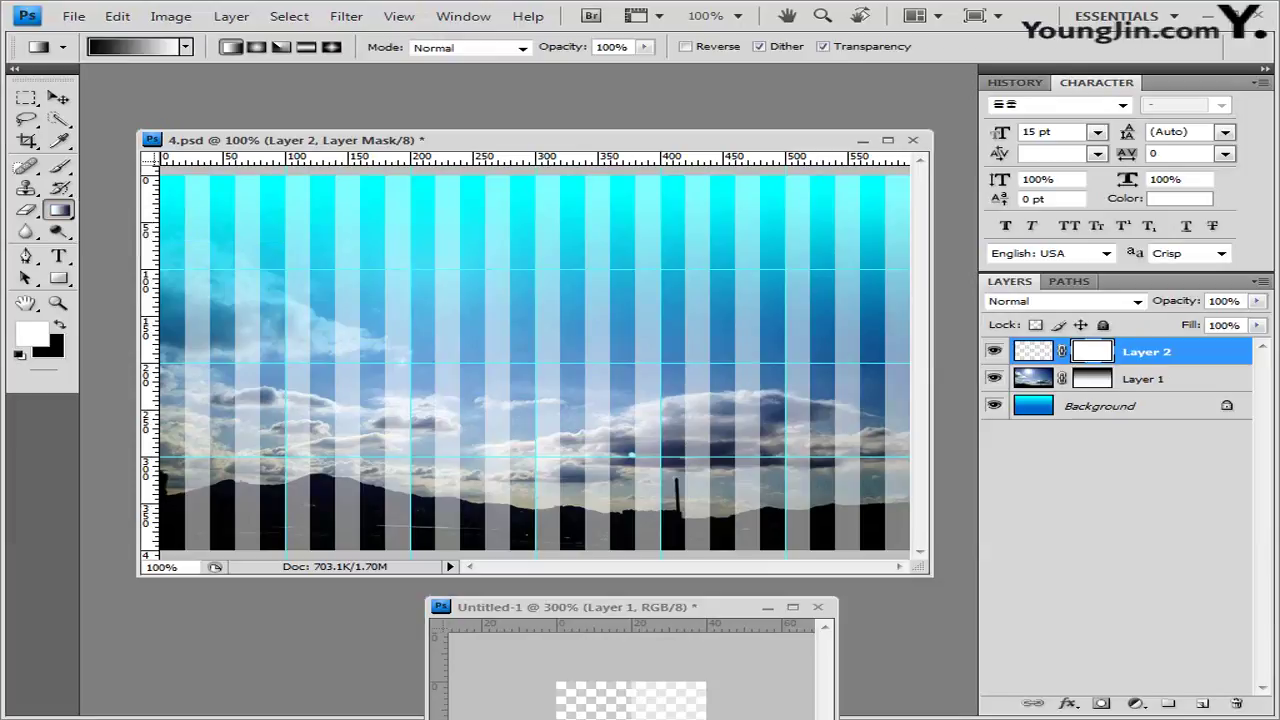
left_click(137, 47)
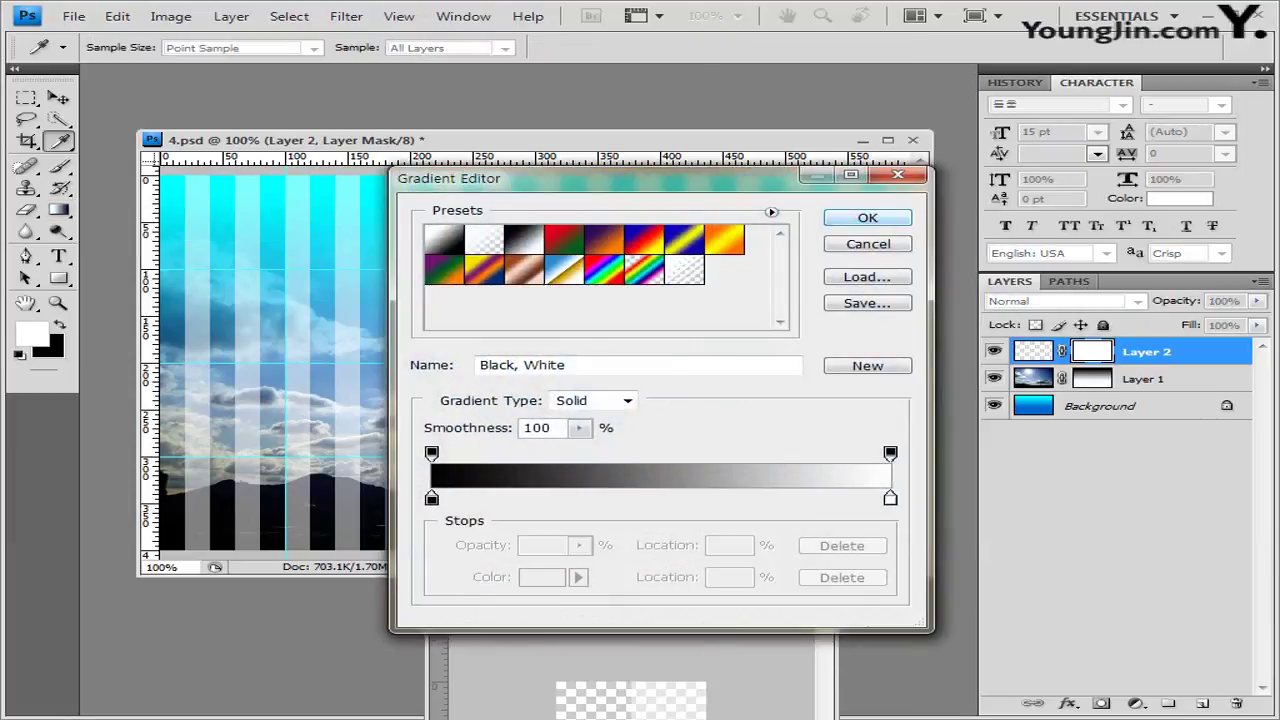
left_click(867, 217)
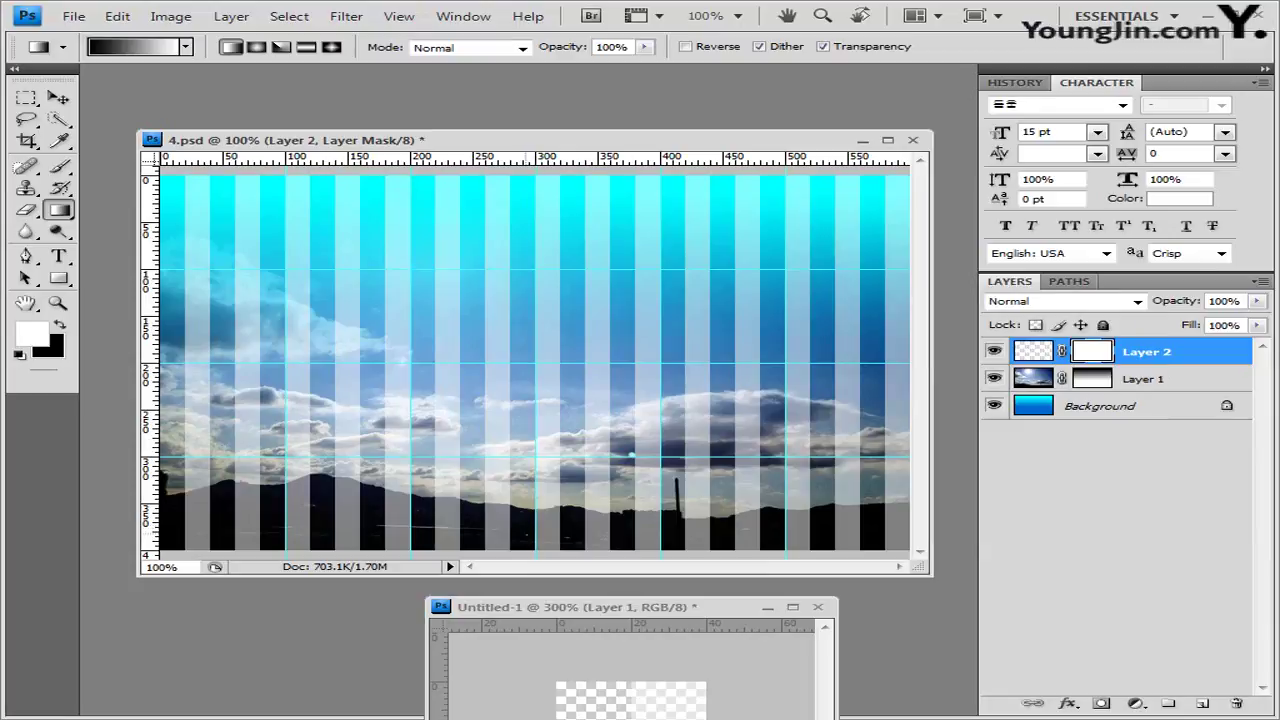
left_click_drag(535, 508, 535, 208)
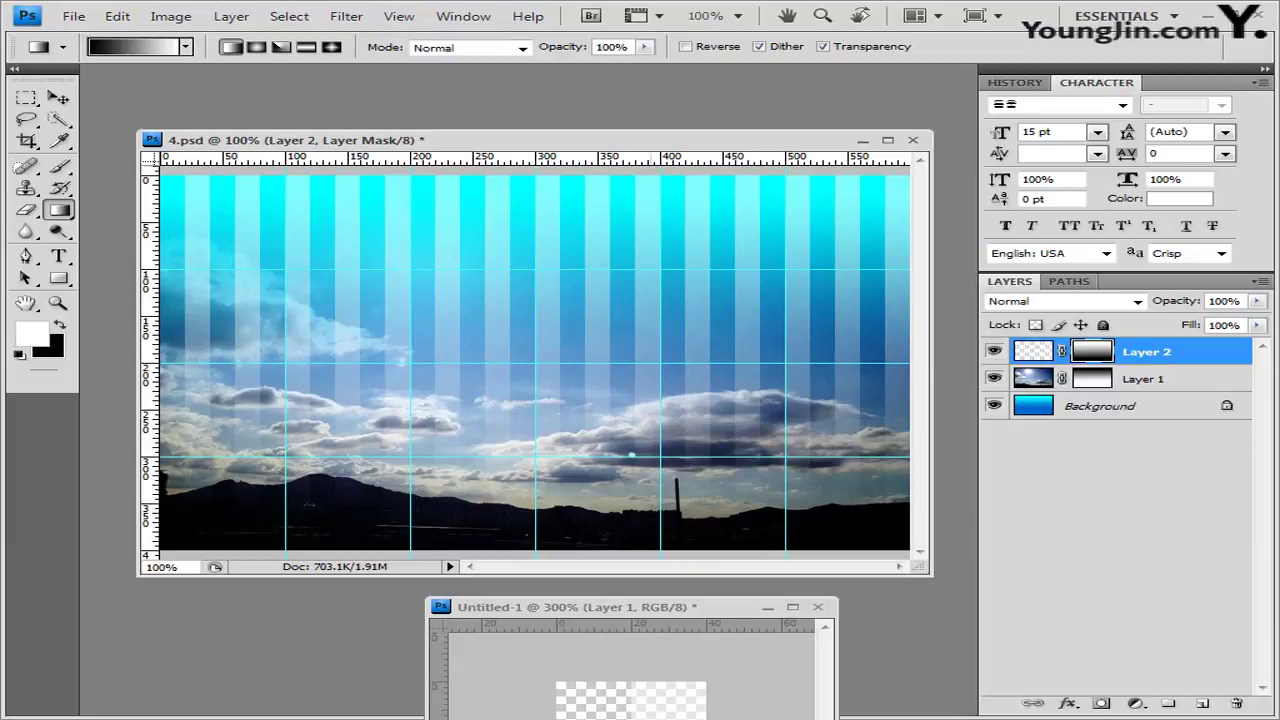
Set the opacity of Layer 2 in 4.psd to 50% and bring the small pattern document's window back over 4.psd.
left_click(1033, 351)
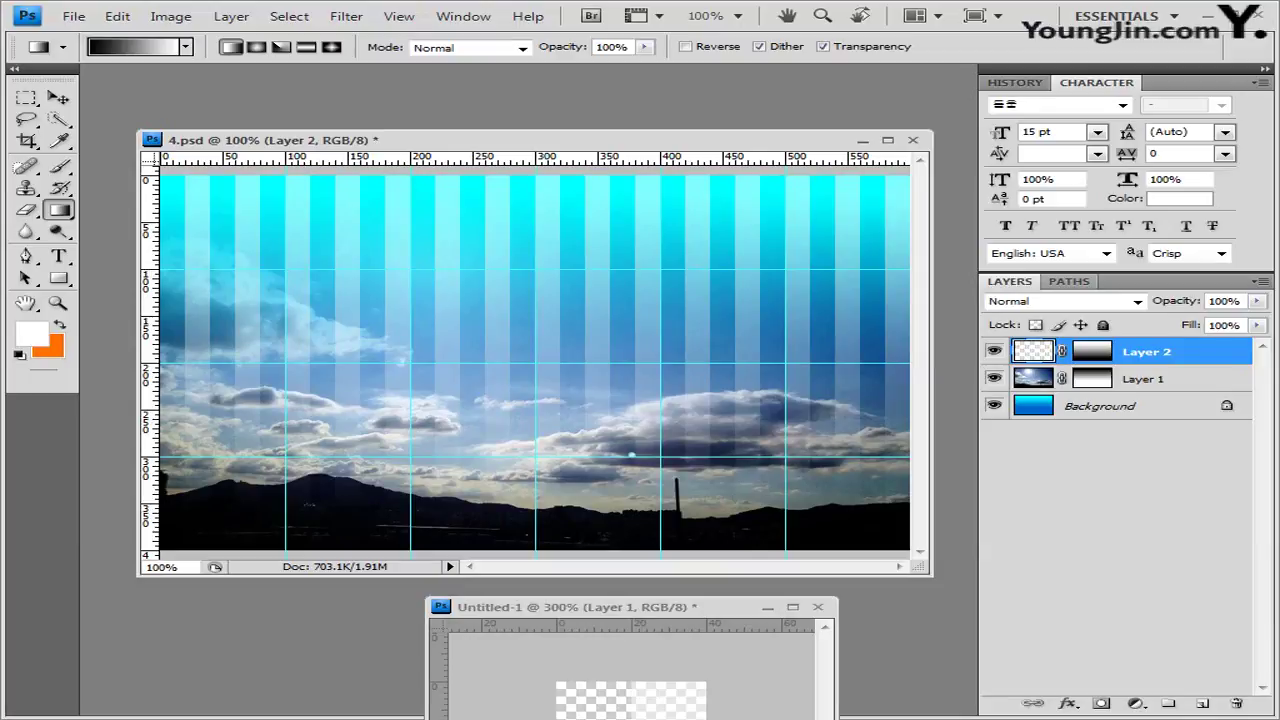
type("50")
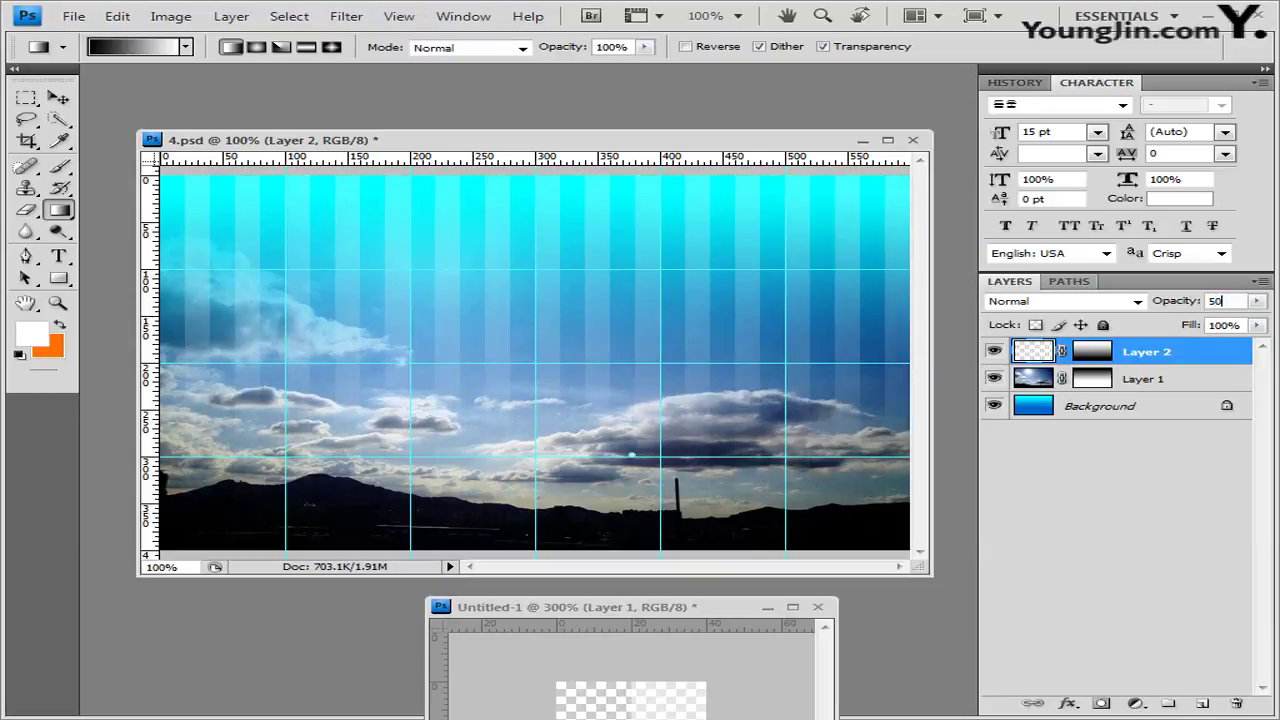
key("Return")
left_click_drag(620, 607, 612, 371)
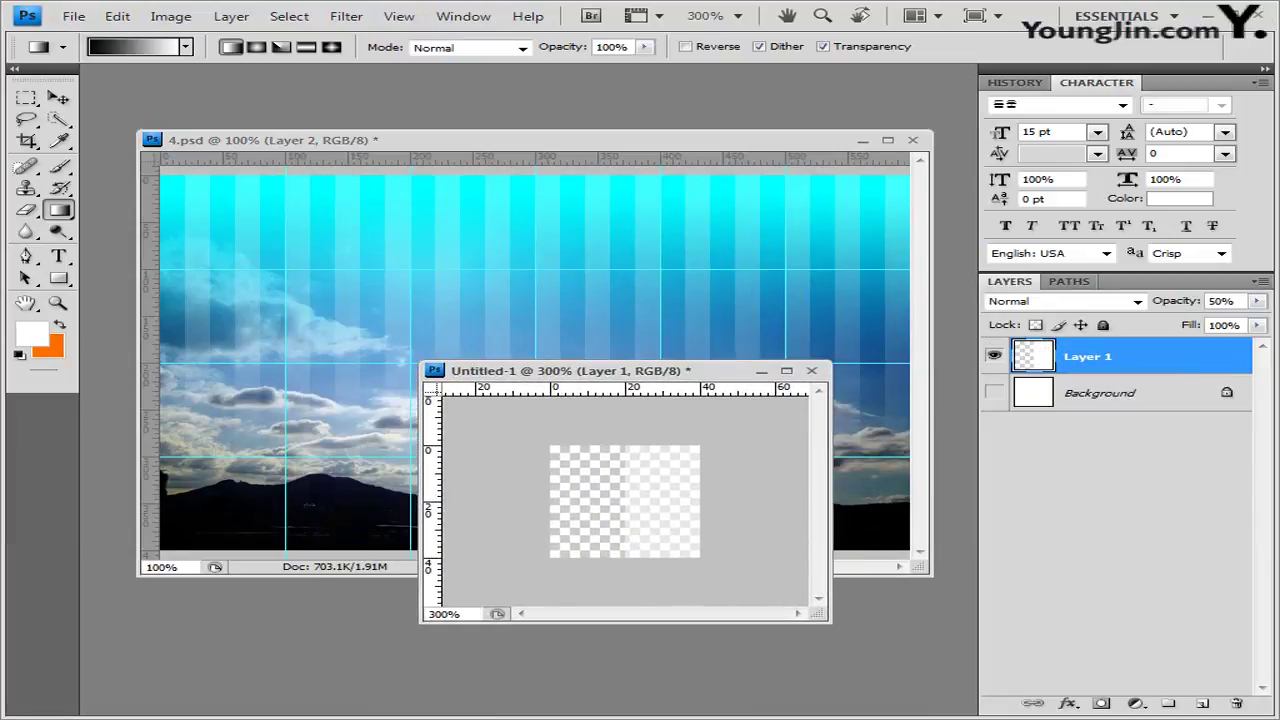
Close the Untitled-1 pattern document without saving its changes.
left_click_drag(612, 371, 563, 380)
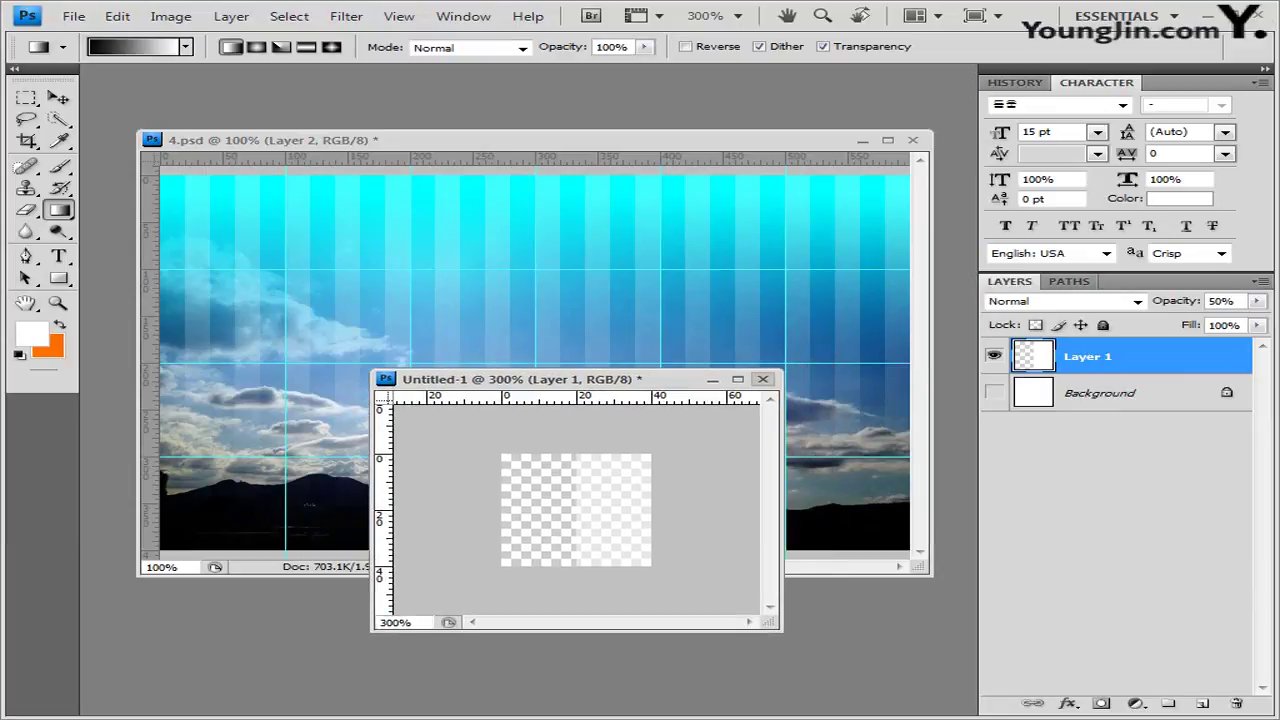
left_click(762, 379)
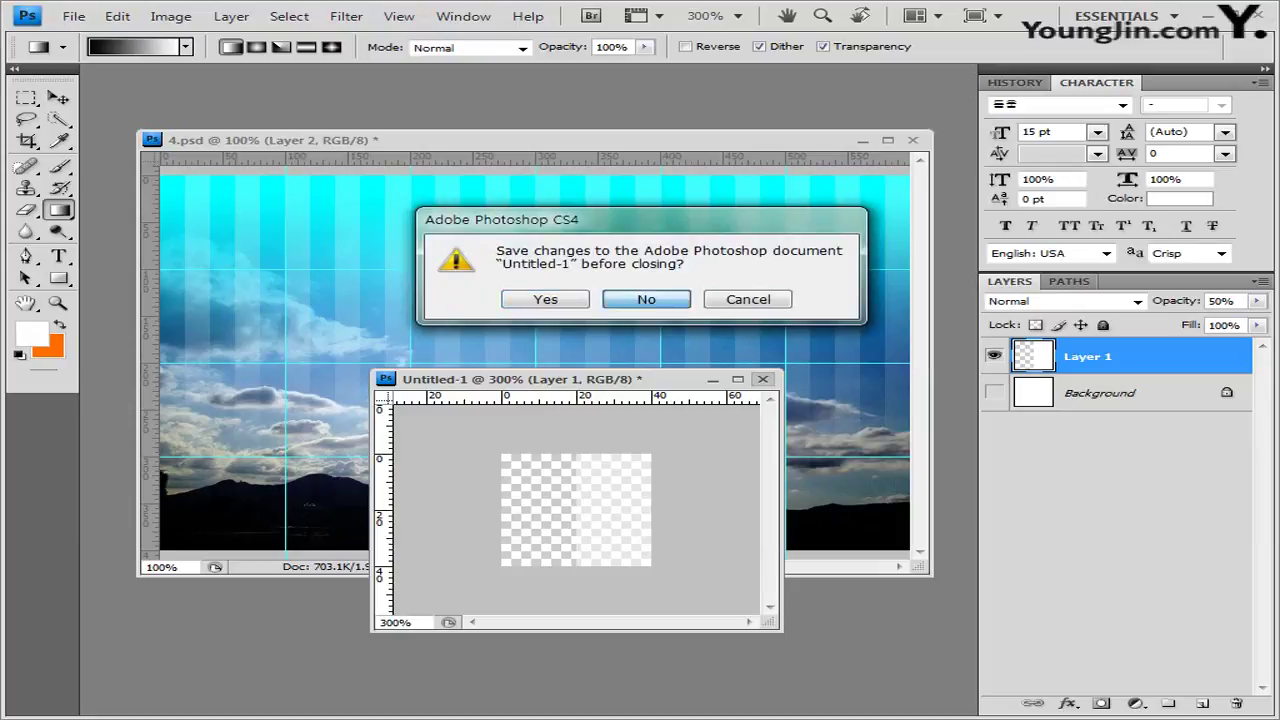
key("Return")
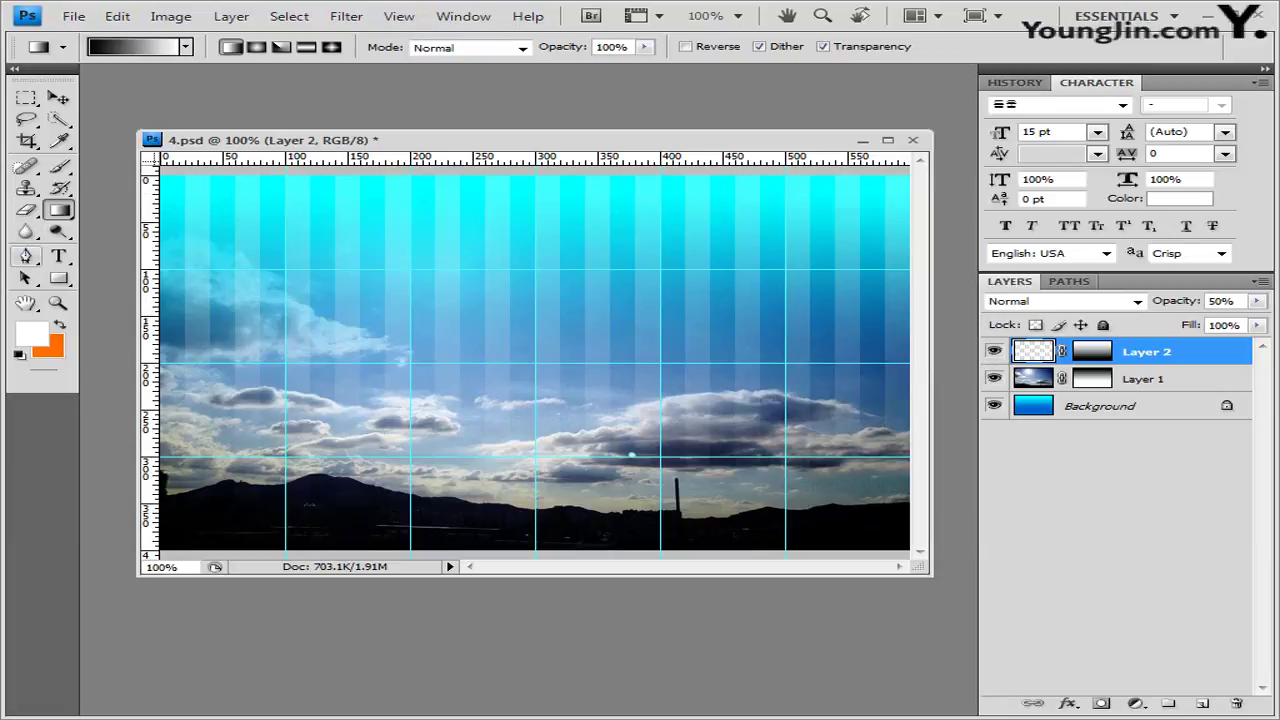
Use the Pen tool to draw a closed four-cornered white shape layer from the canvas's upper-left corner, with its upper-right corner at about x 487, y 50 px.
left_click(26, 255)
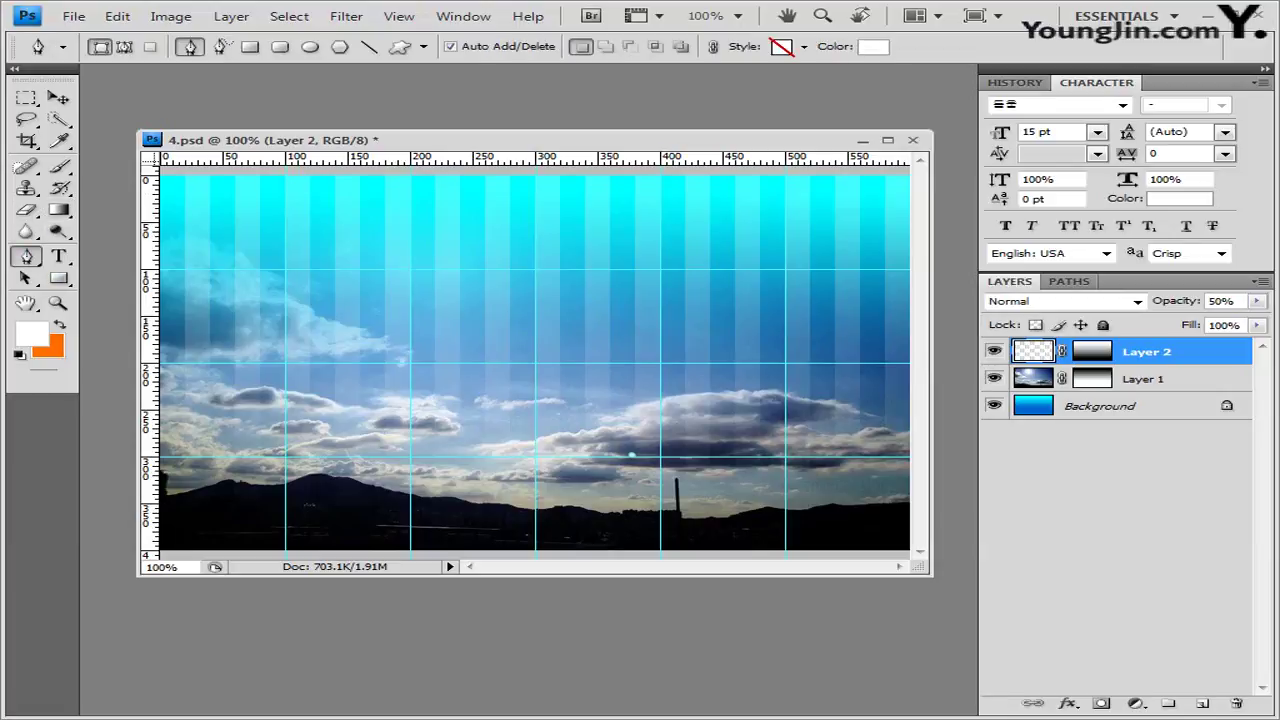
key("ctrl+alt+0")
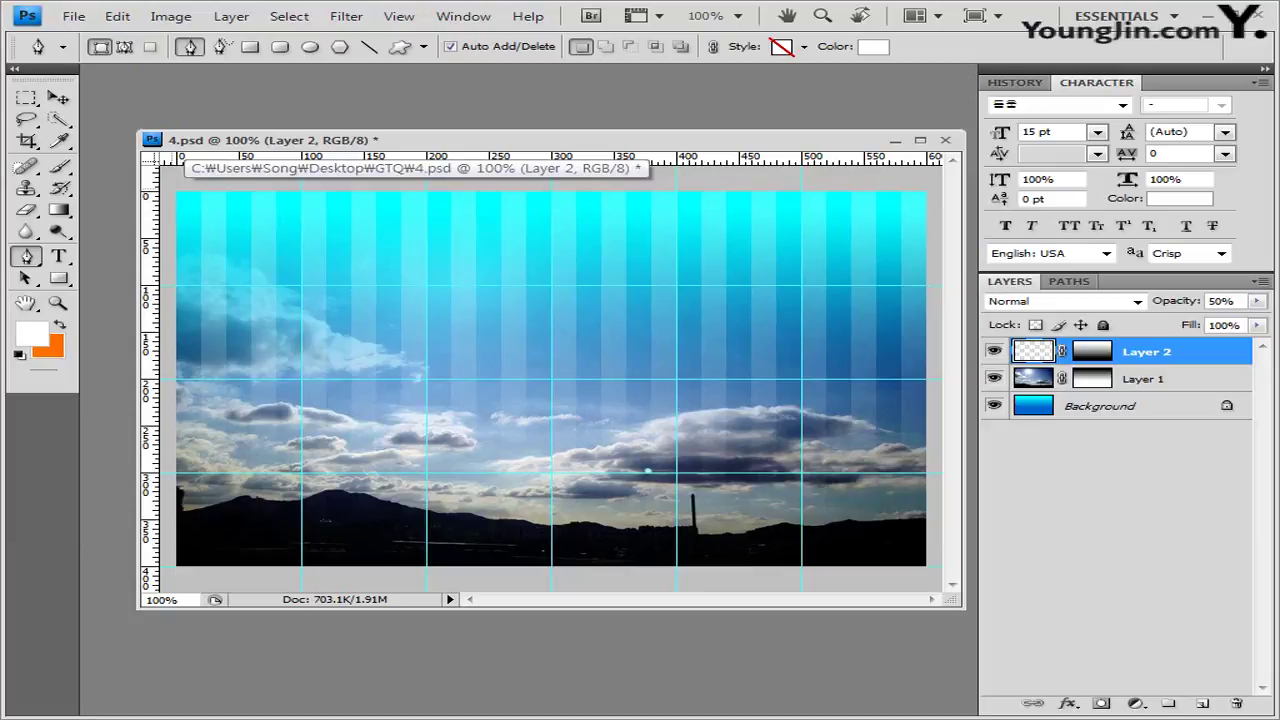
left_click(172, 189)
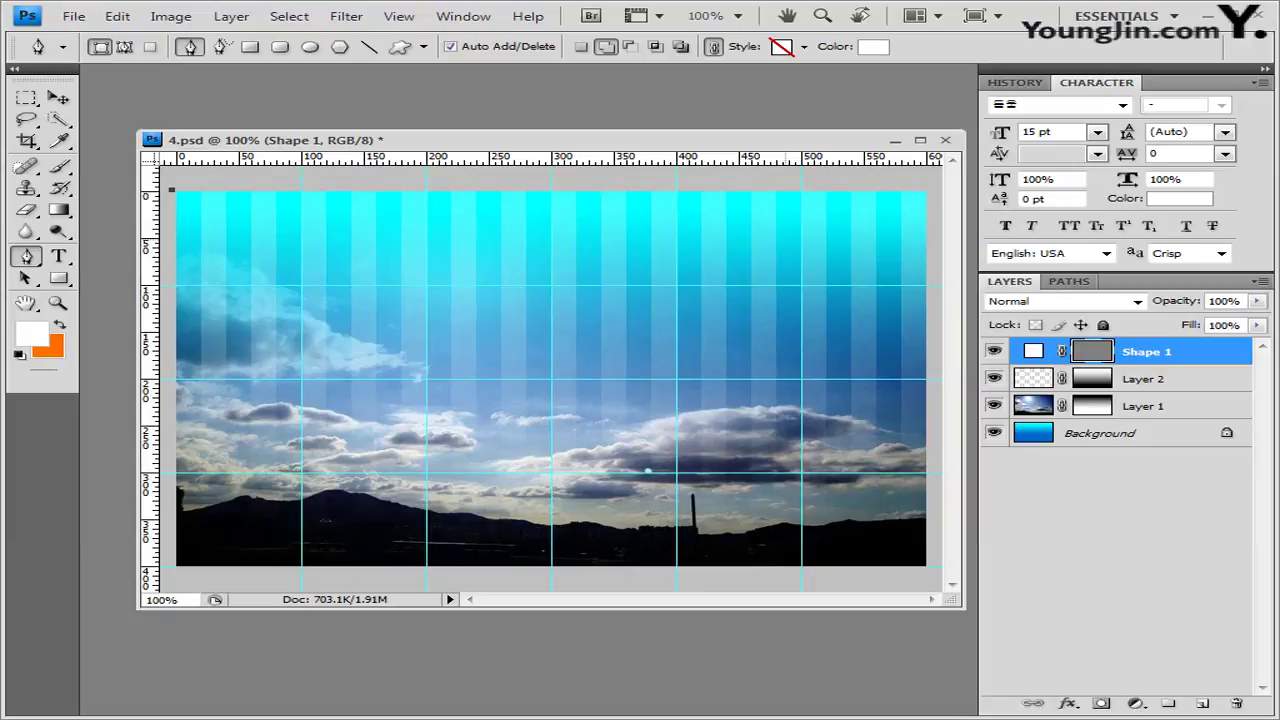
left_click(786, 239)
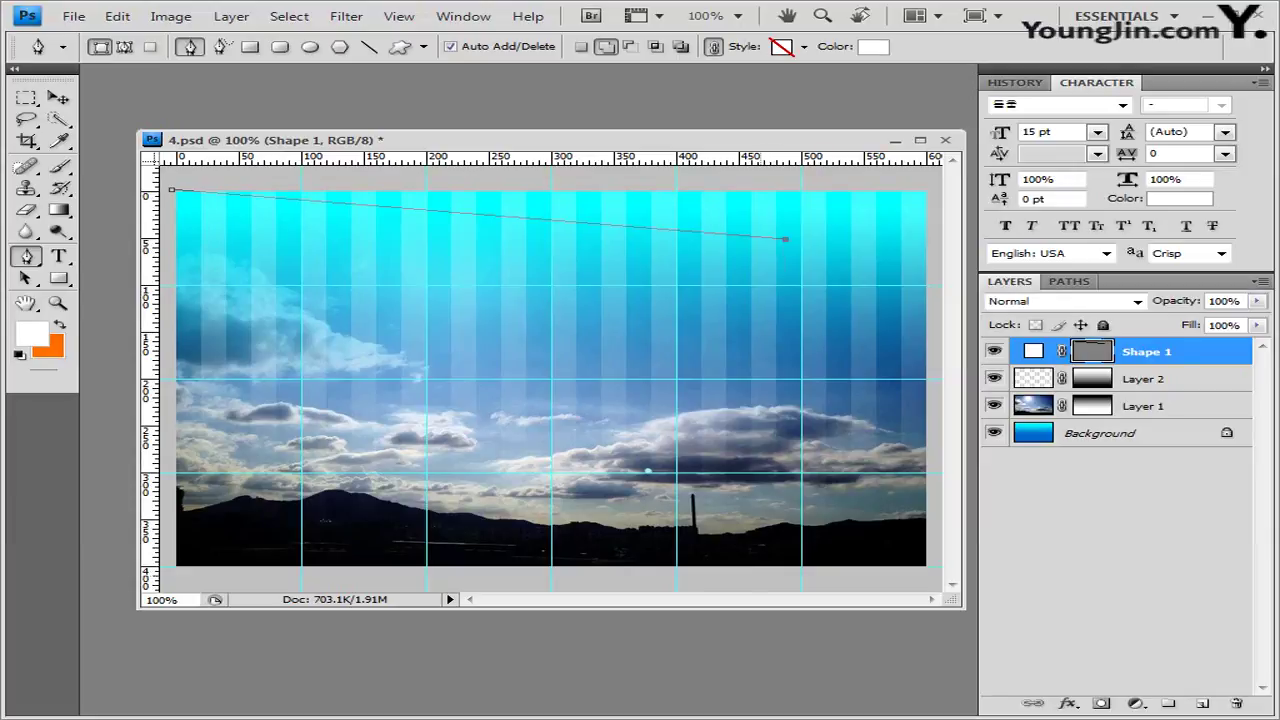
left_click(760, 575)
left_click(170, 574)
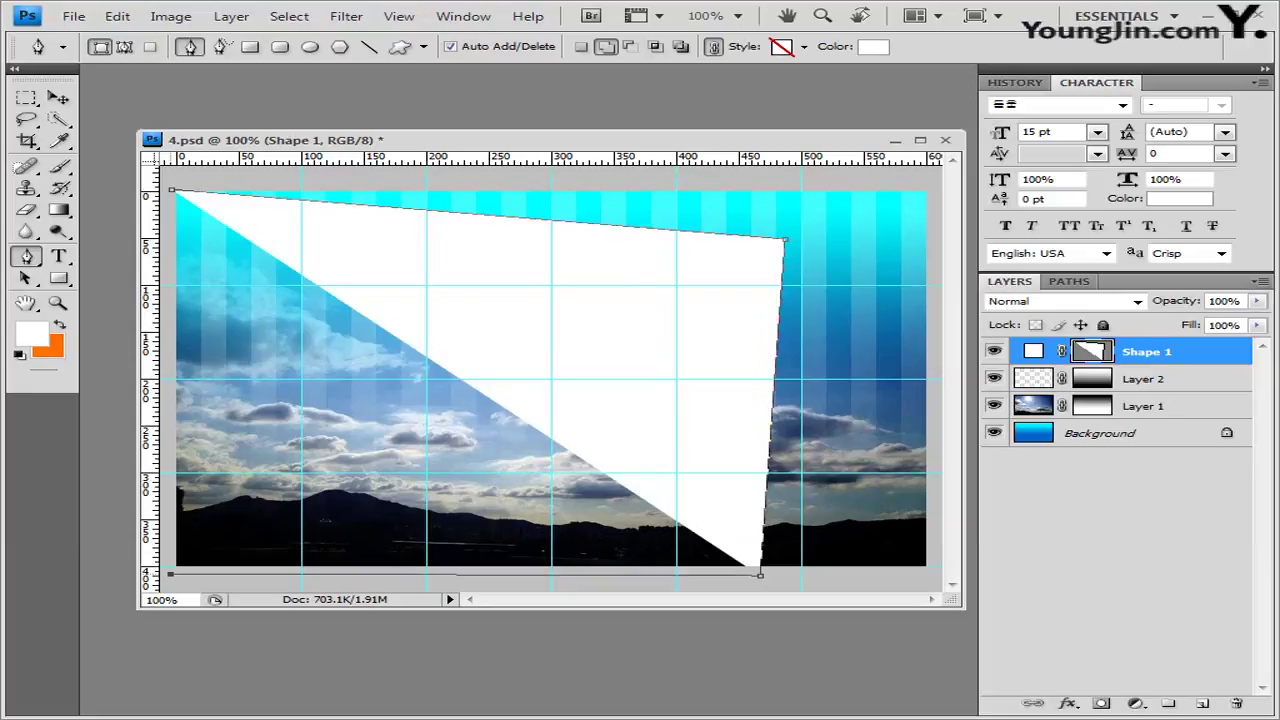
left_click(171, 190)
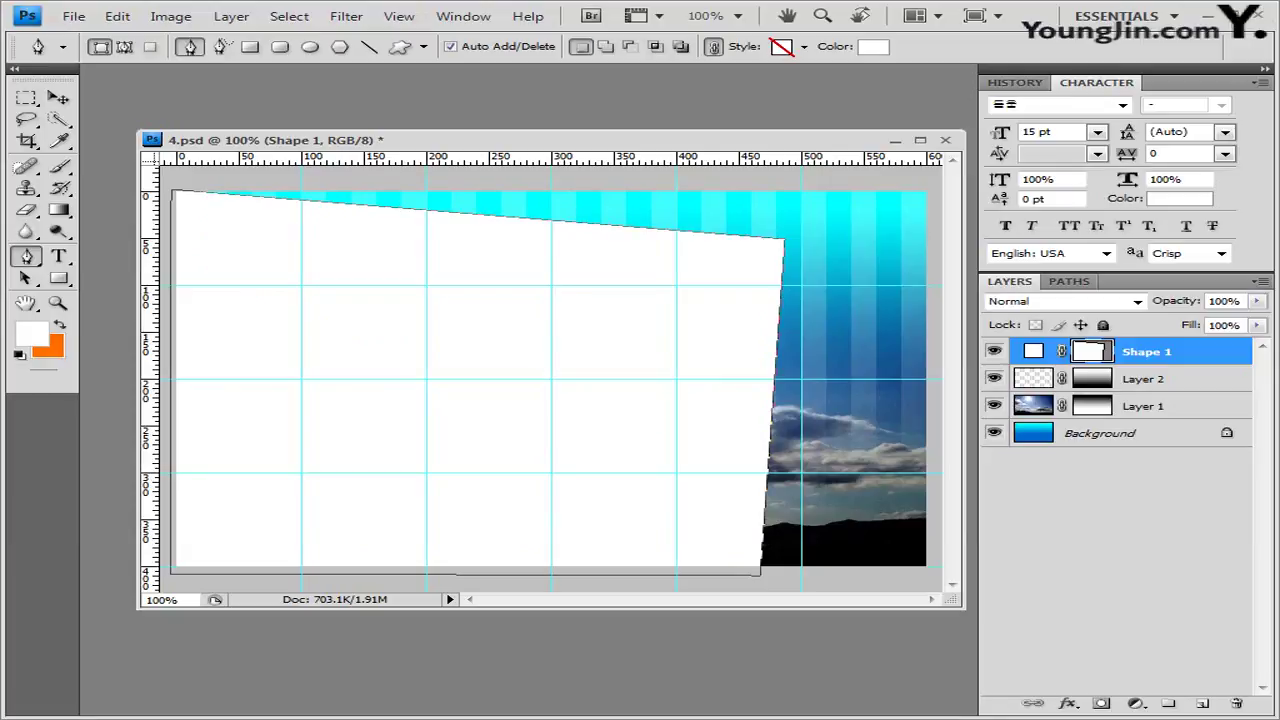
Keep Shape 1's color at ffffff and give it a Drop Shadow with Multiply, 75% opacity, 120° angle, 5 px distance and 5 px size.
left_click(805, 46)
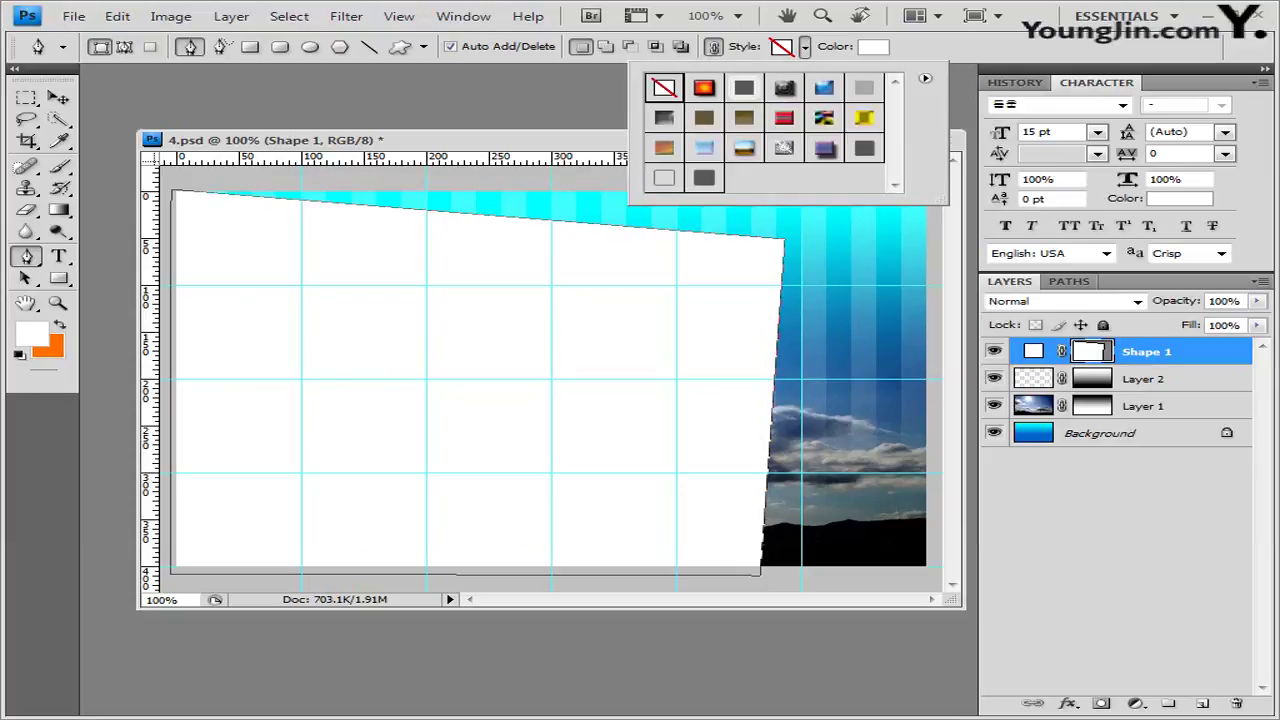
left_click(873, 46)
left_click(750, 528)
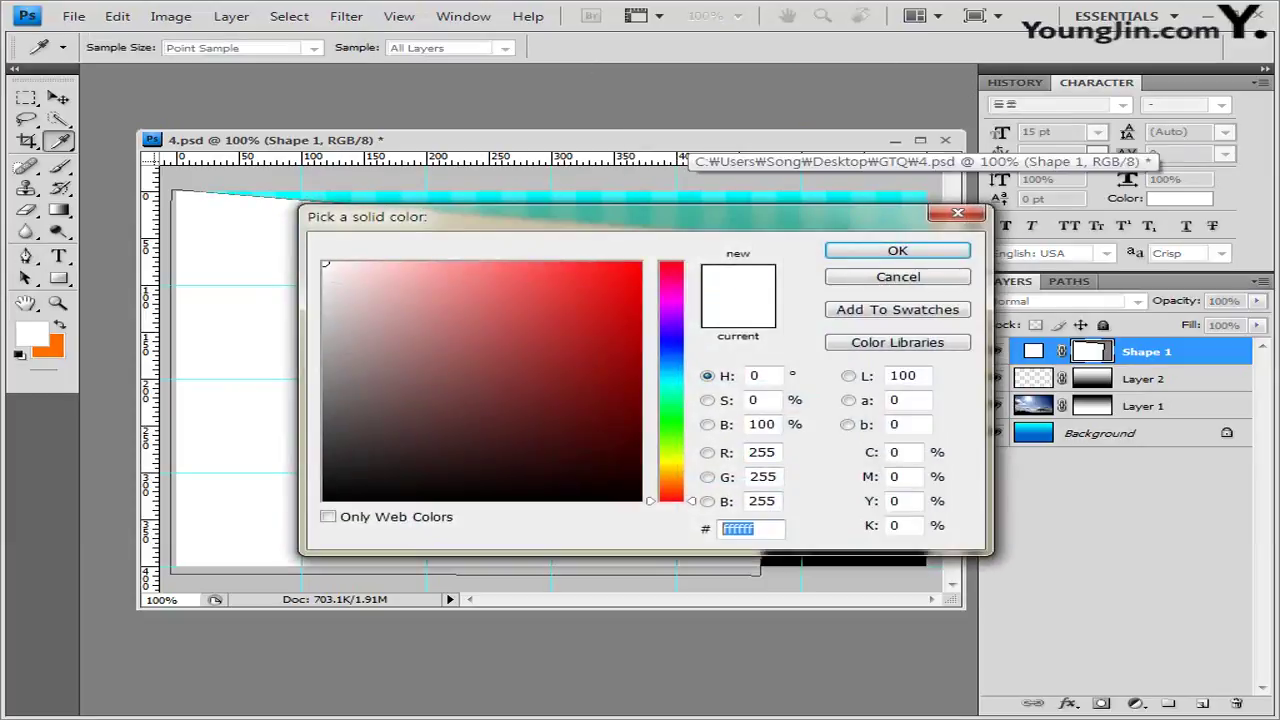
left_click(897, 250)
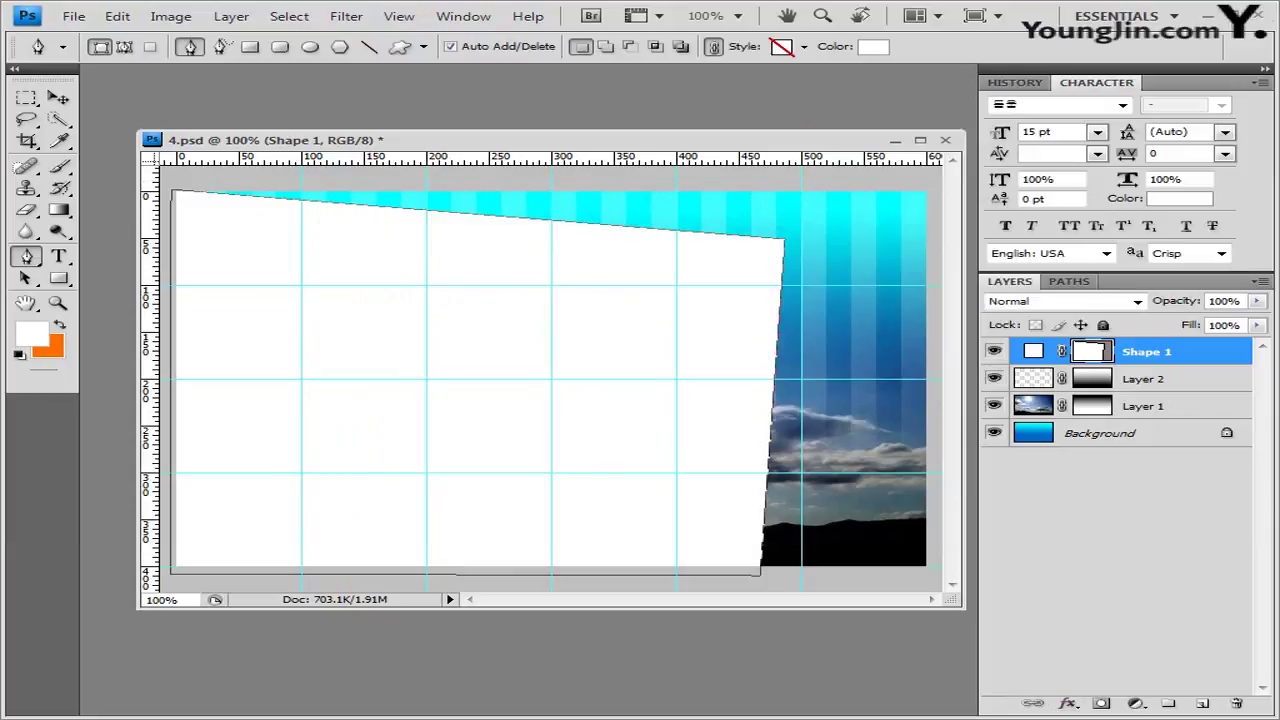
left_click(1068, 704)
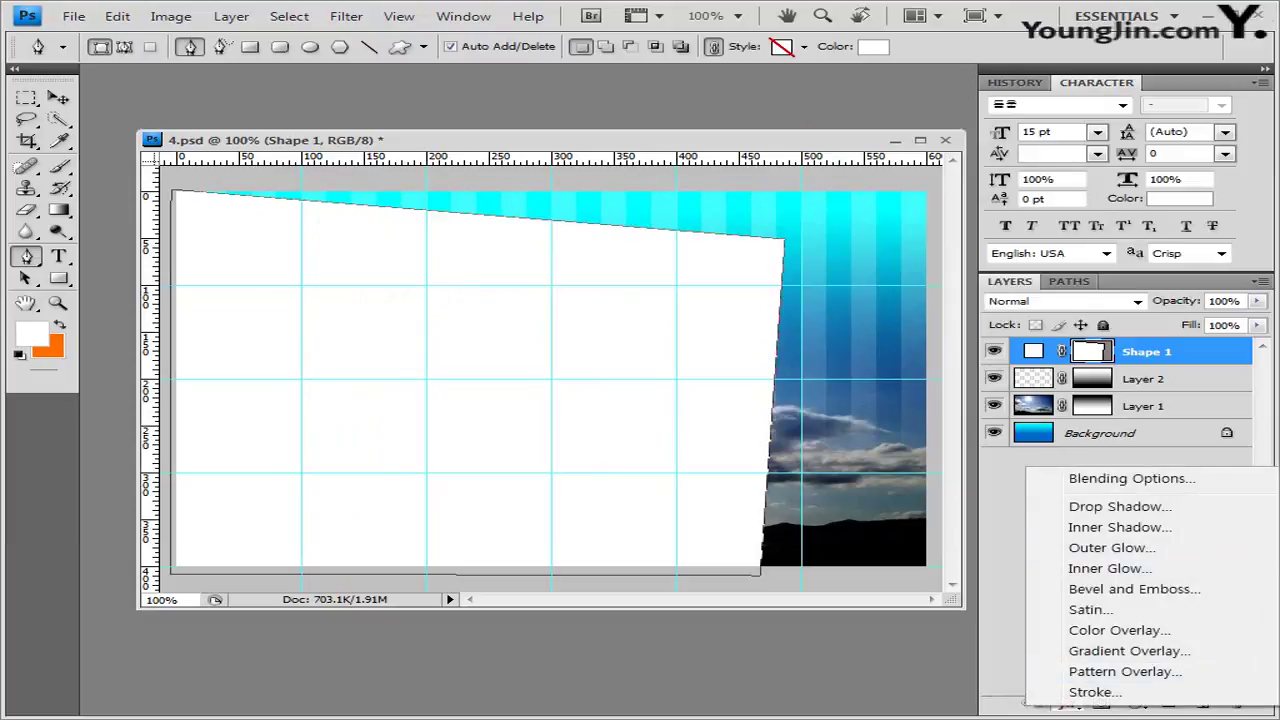
left_click(1120, 506)
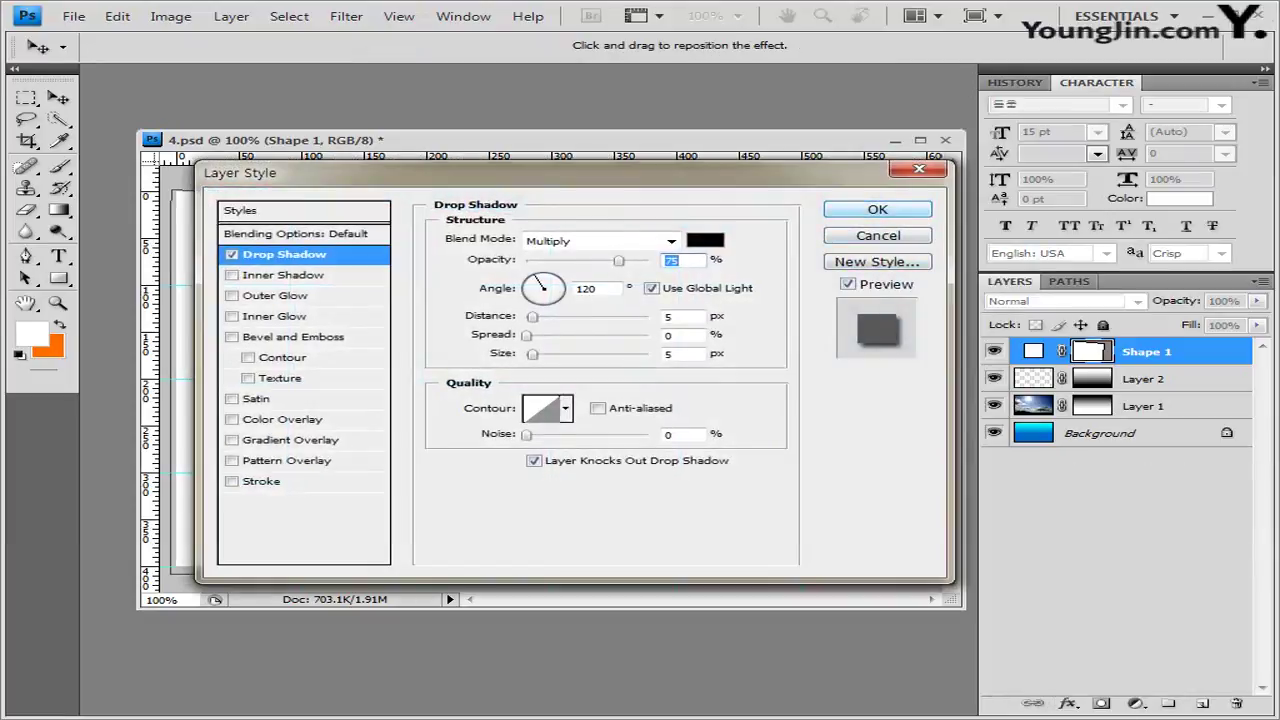
key("Return")
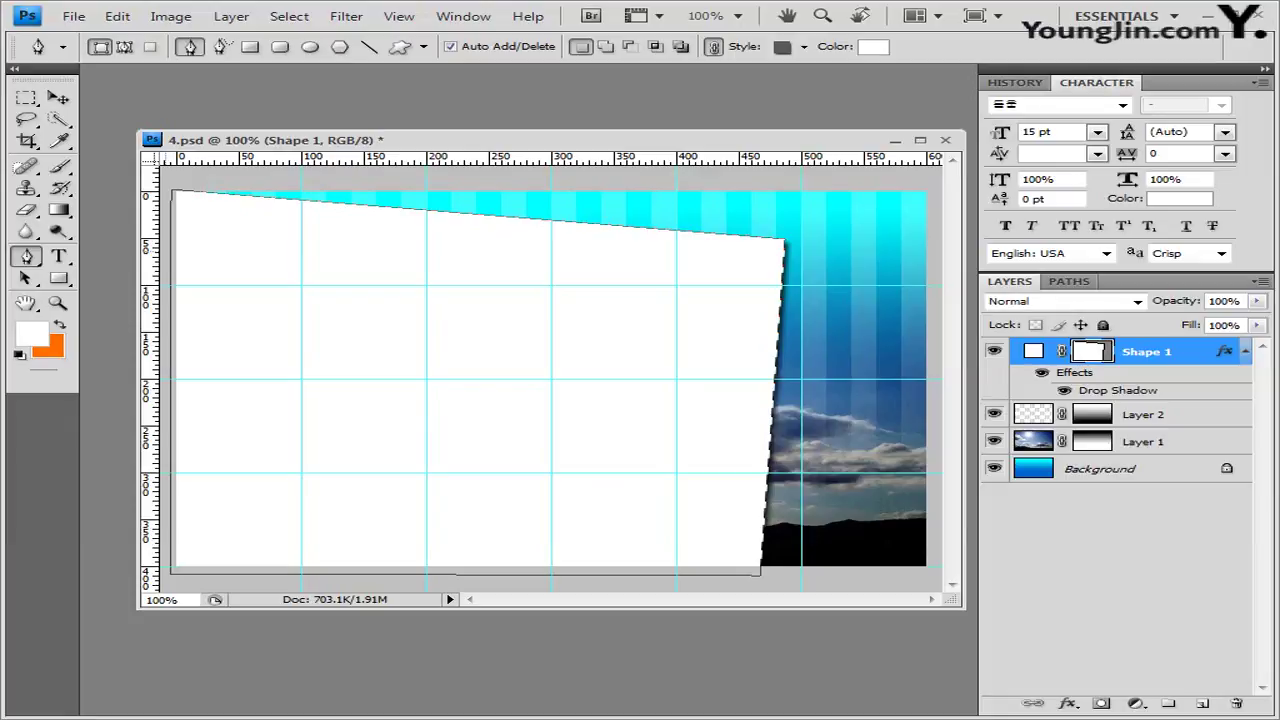
Draw a closed five-cornered pen shape over Shape 1, its level upper edge ending at about x 400 px, followed by a slanted upper-right corner.
left_click(165, 251)
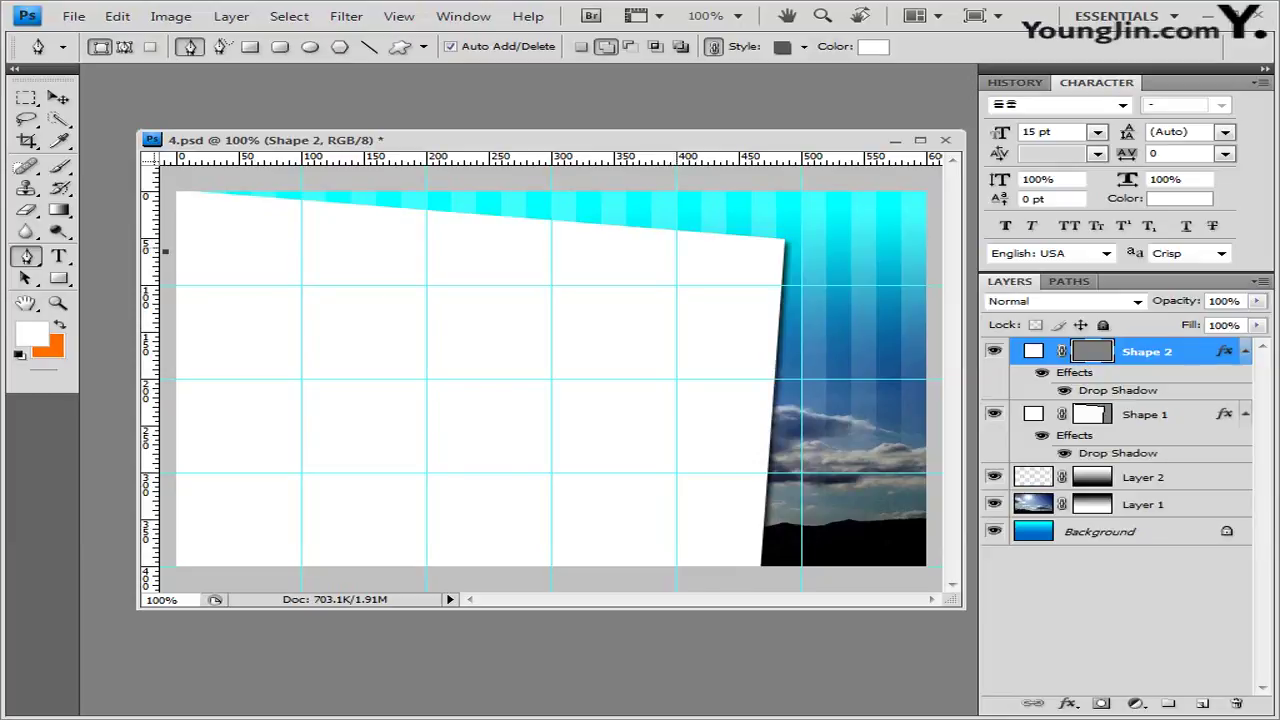
left_click(677, 251)
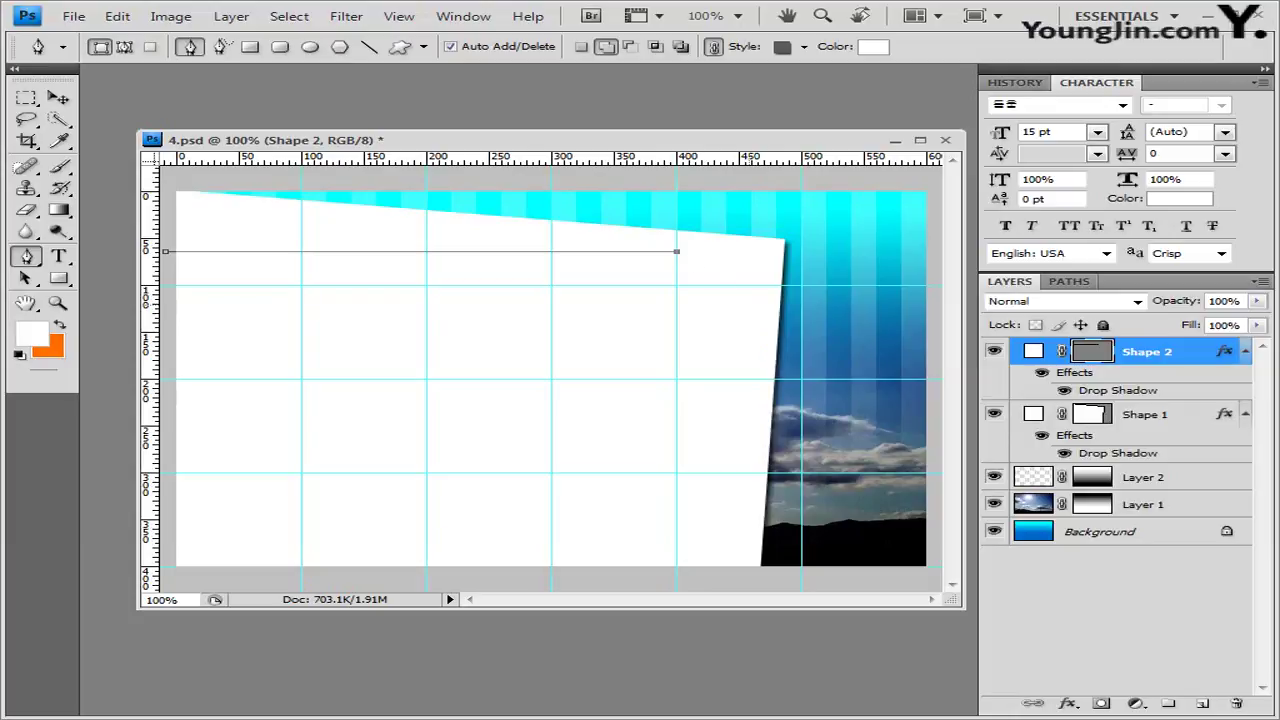
left_click(749, 304)
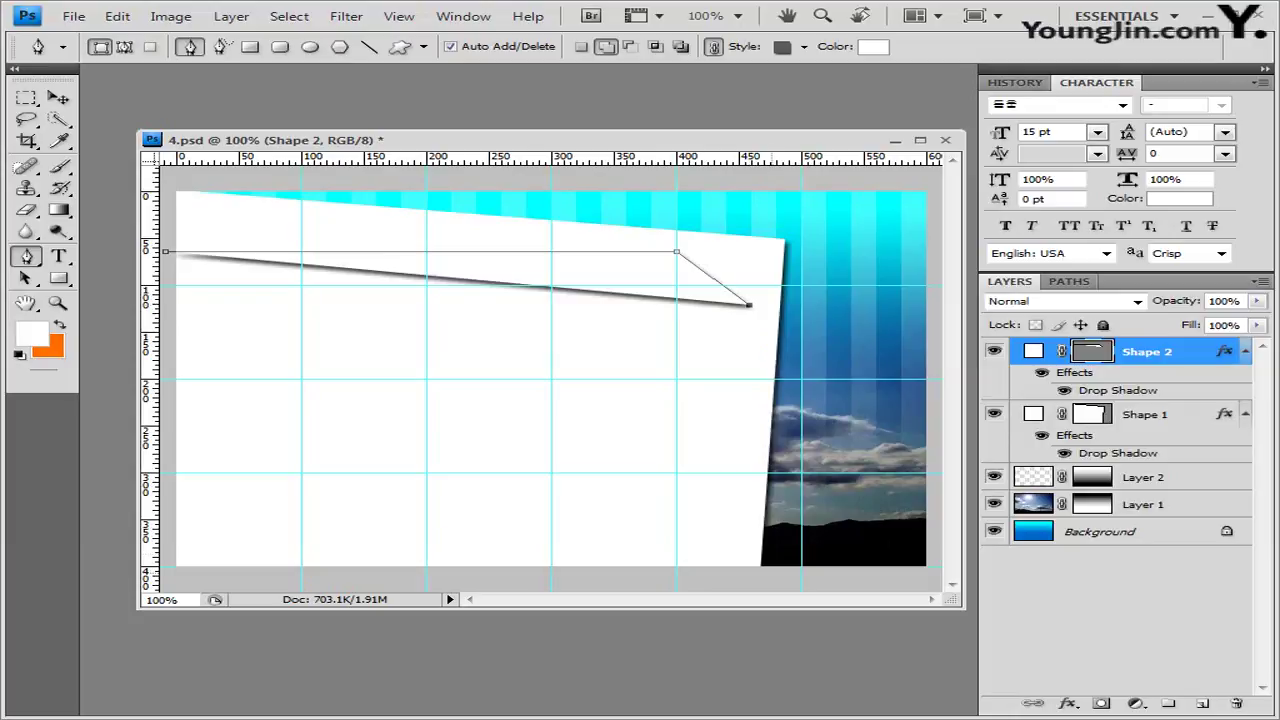
left_click(771, 573)
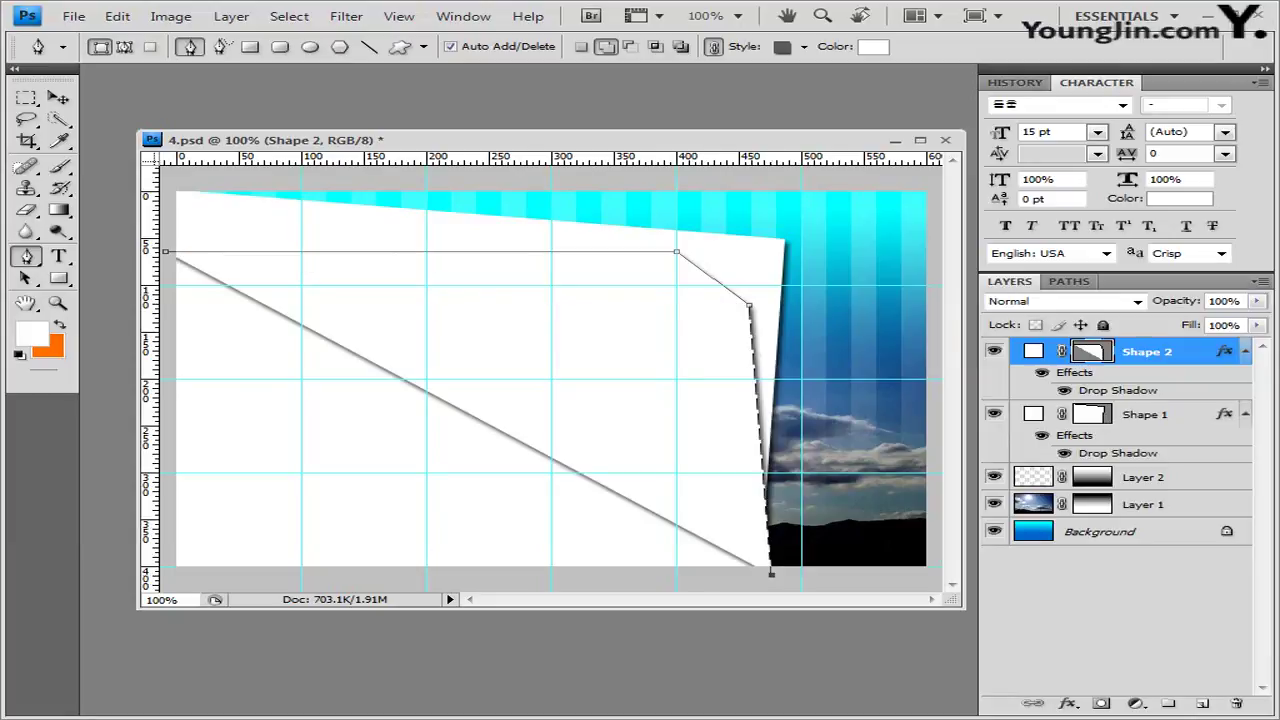
left_click(166, 574)
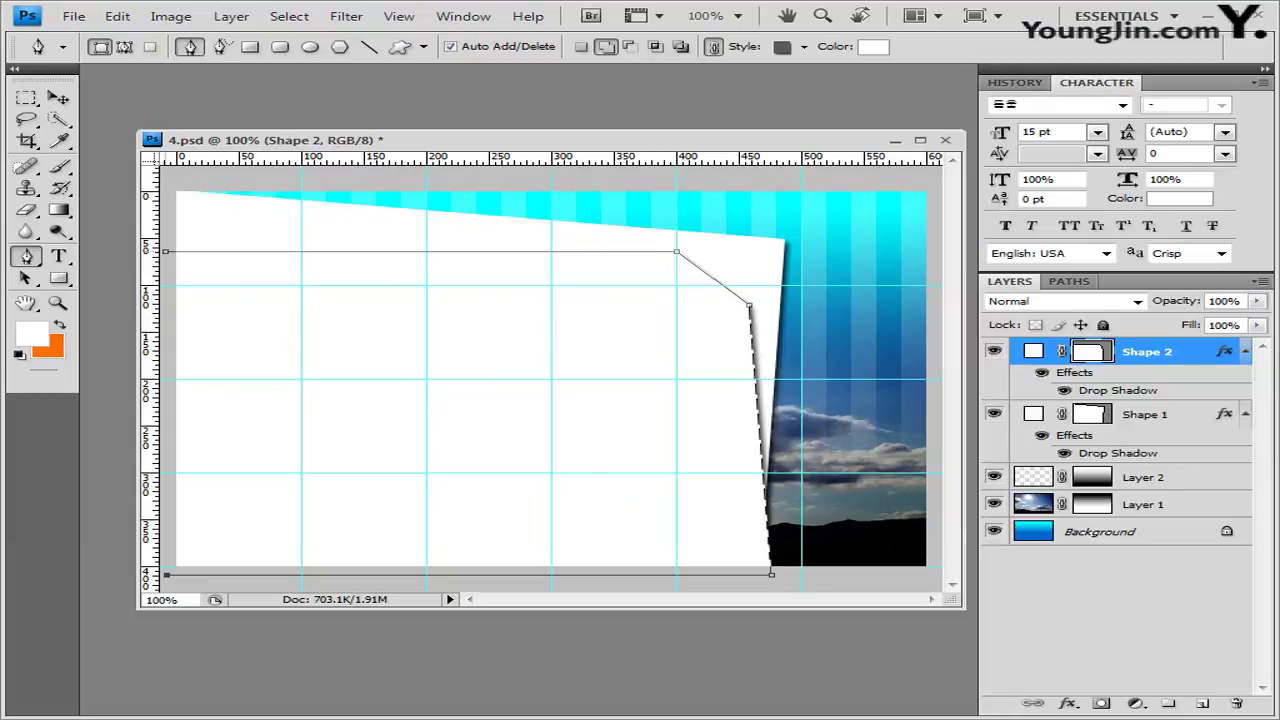
left_click(166, 251)
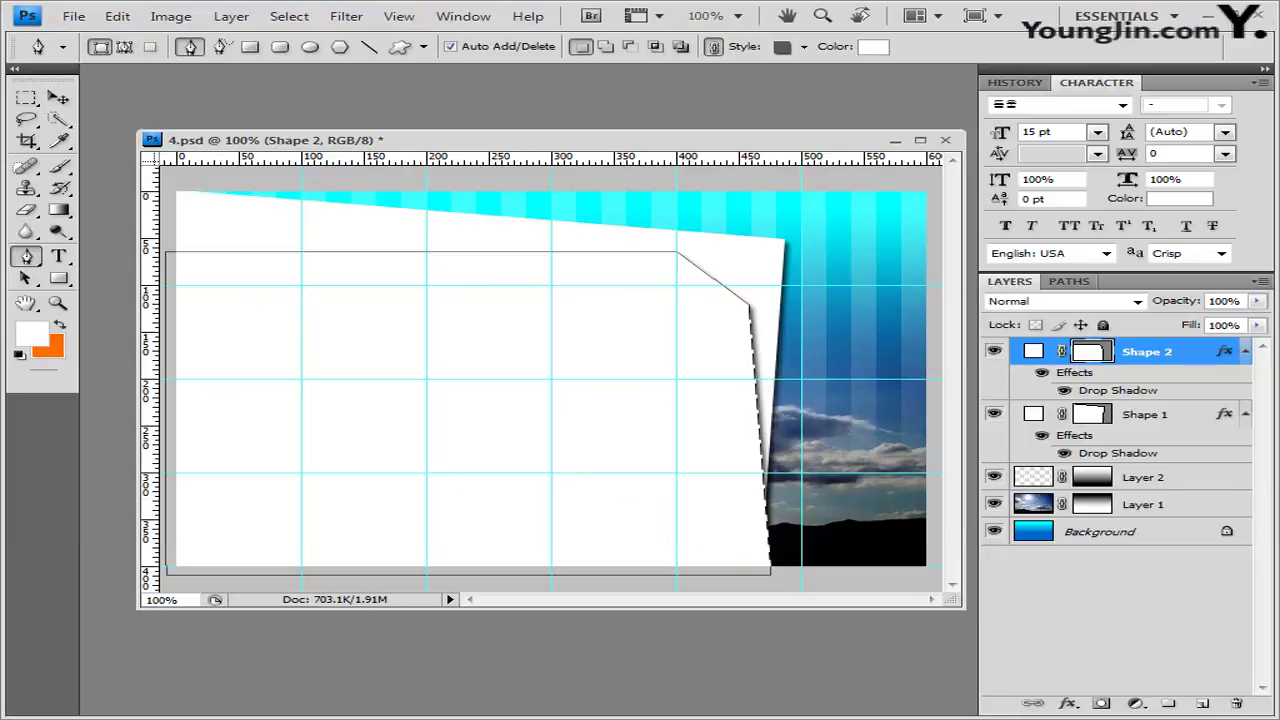
Clear the inherited style from Shape 2 and add a Drop Shadow with Multiply, 75% opacity, 120° angle, 5 px distance and 5 px size.
left_click(804, 46)
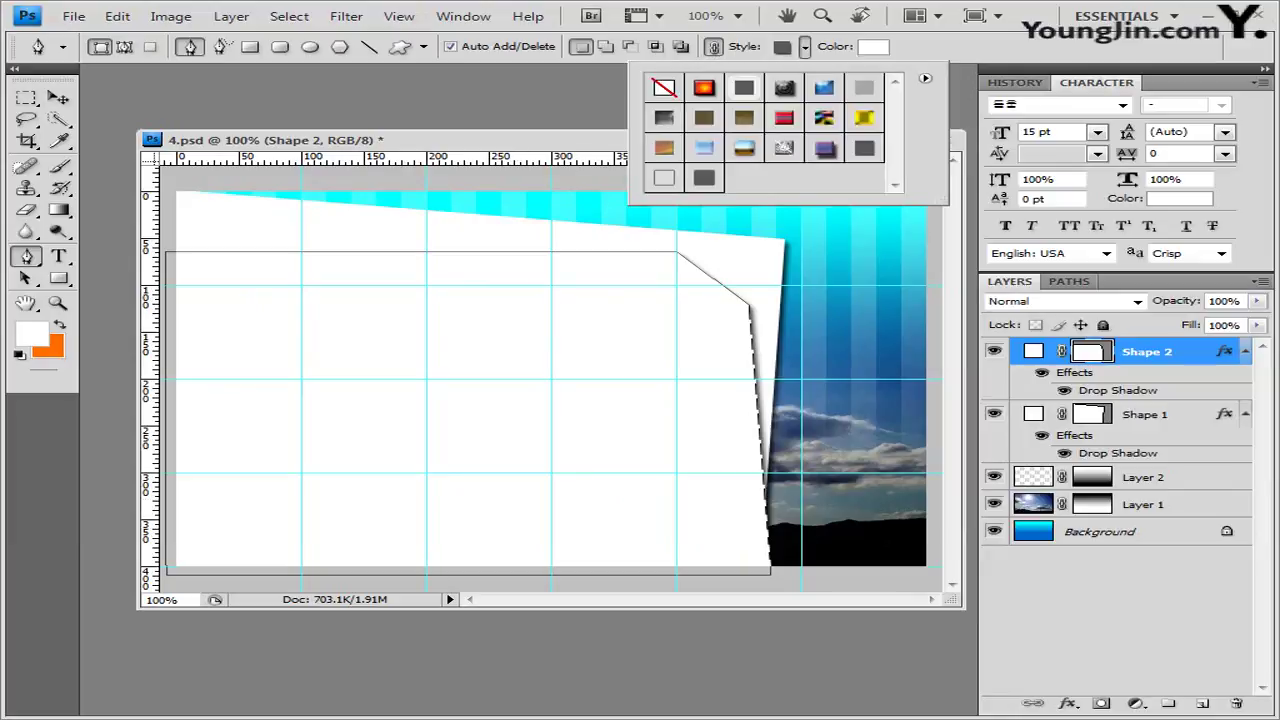
left_click(665, 90)
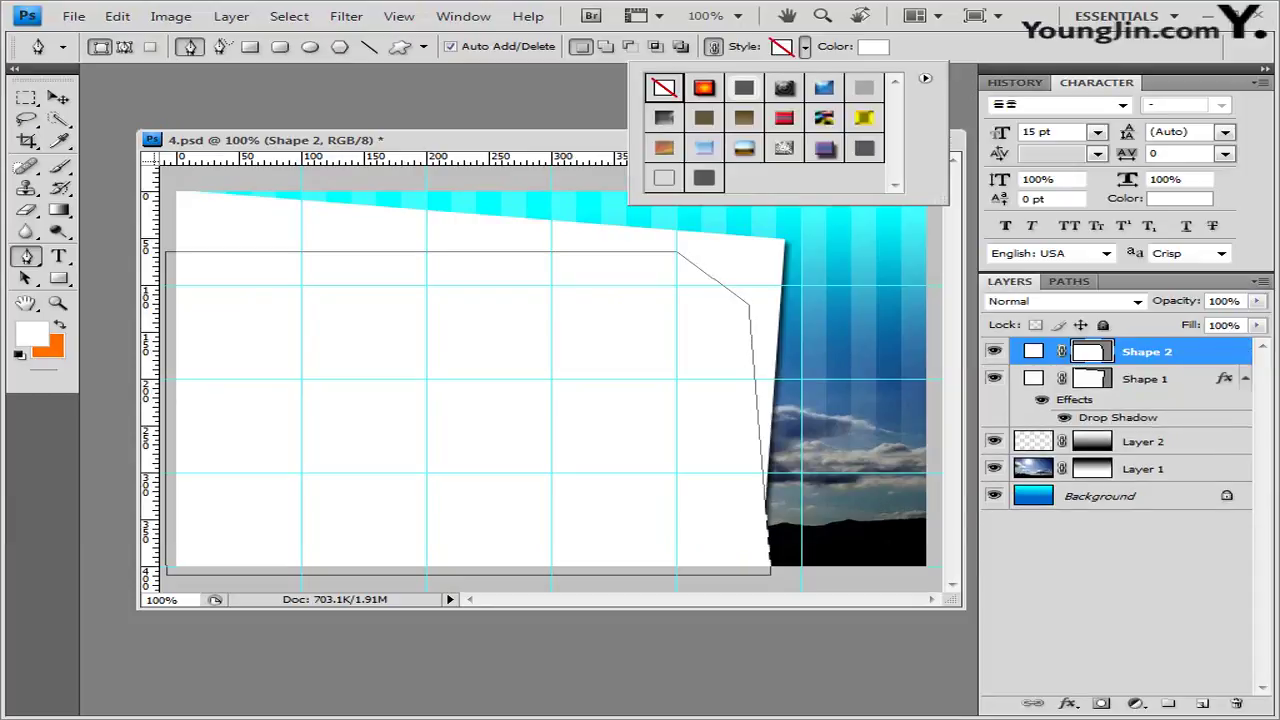
left_click(1068, 703)
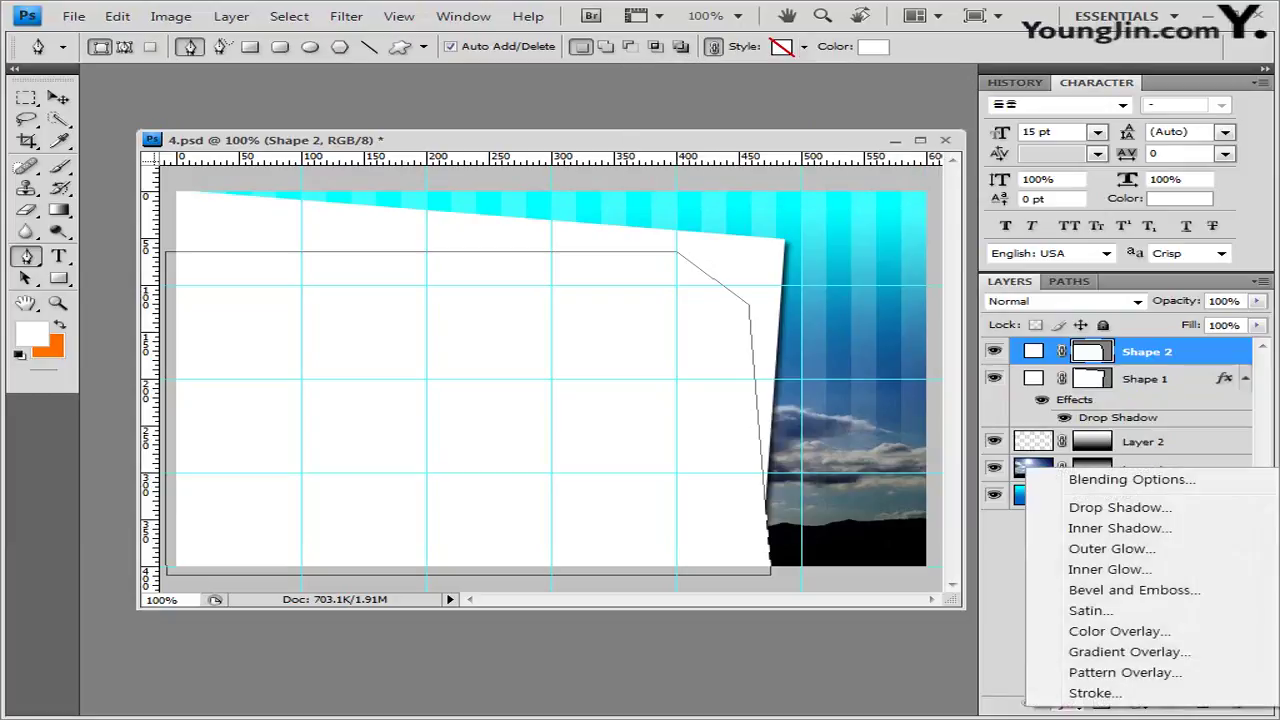
left_click(1190, 509)
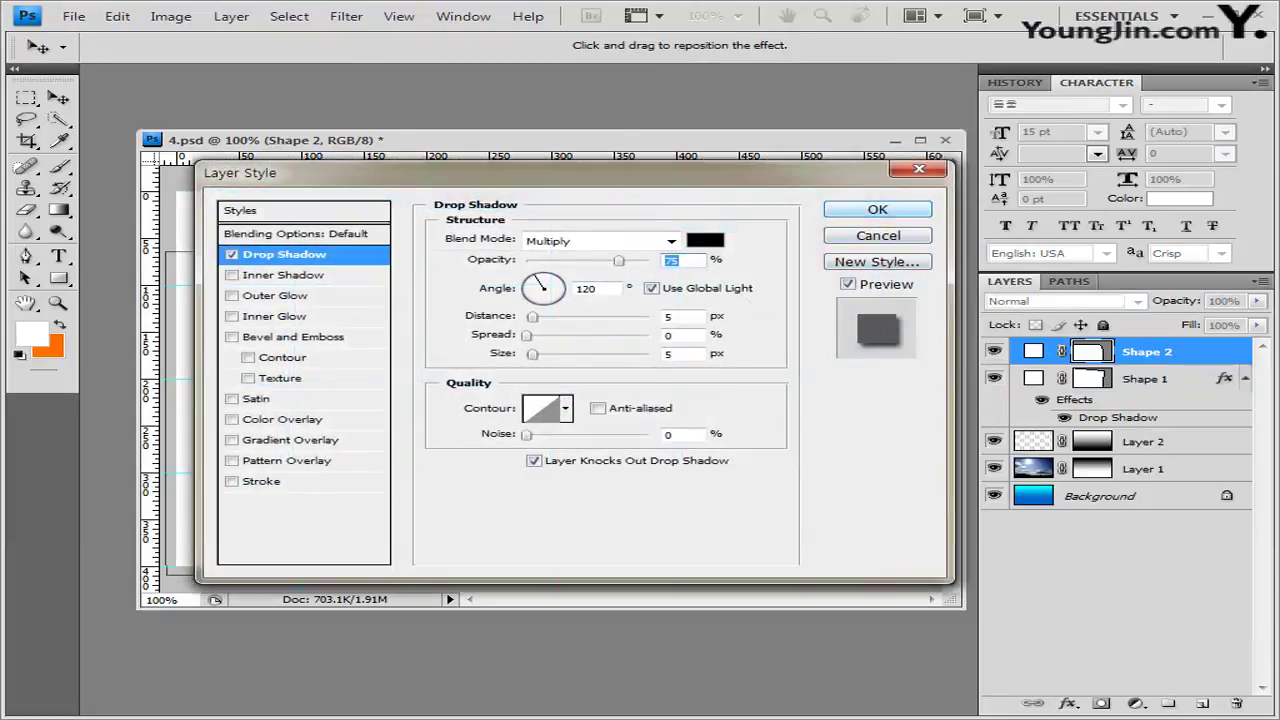
key("Return")
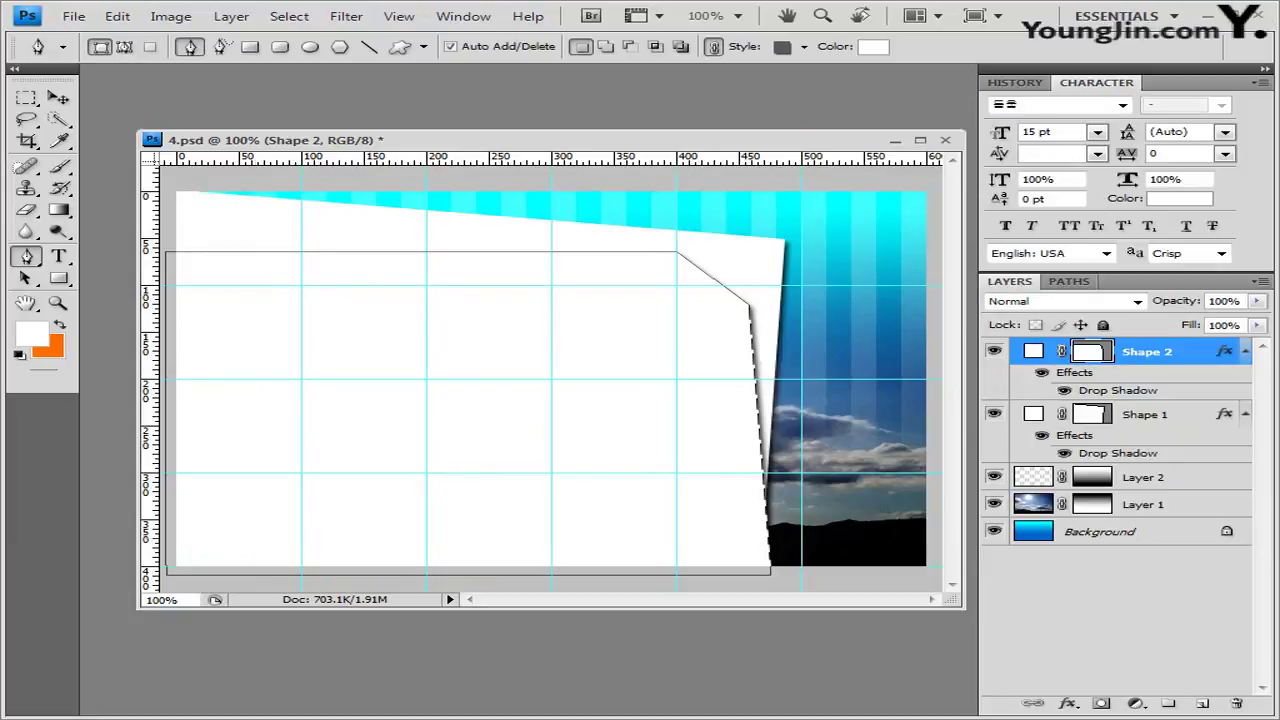
Open 1급-13.jpg from the 기출문제01 folder and float it in its own window over 4.psd.
key("alt+Tab")
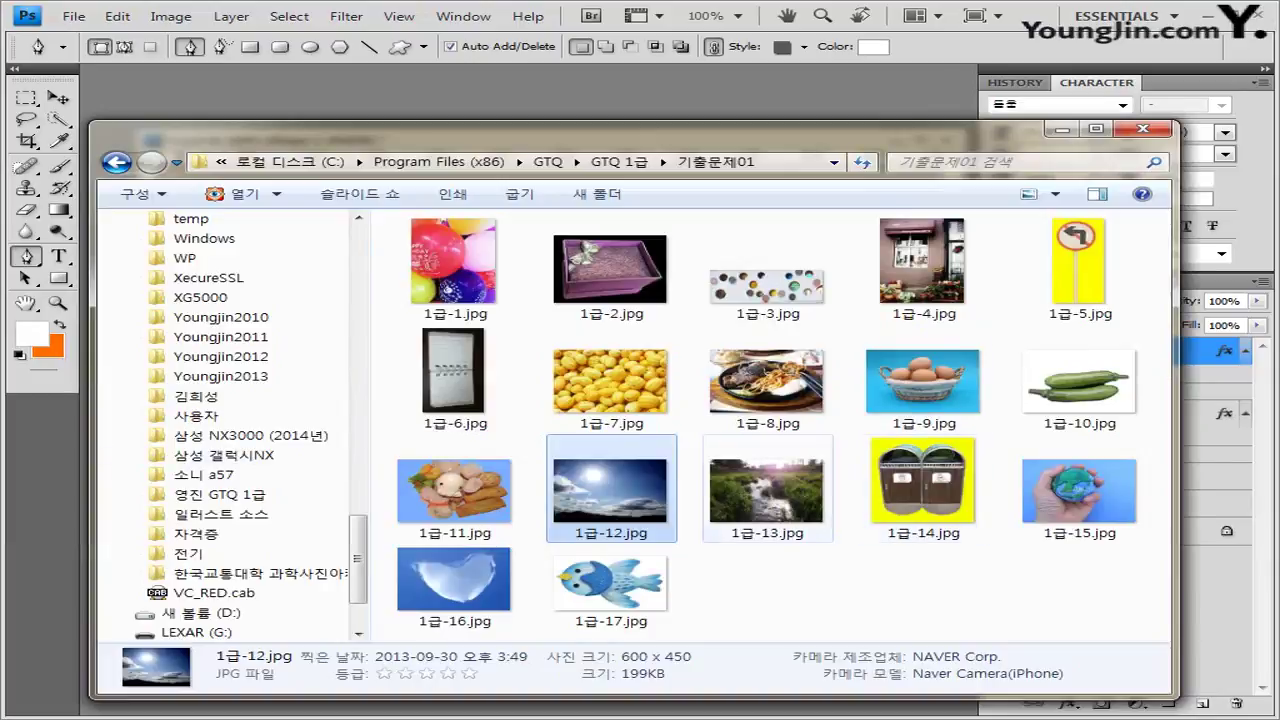
left_click_drag(767, 488, 700, 110)
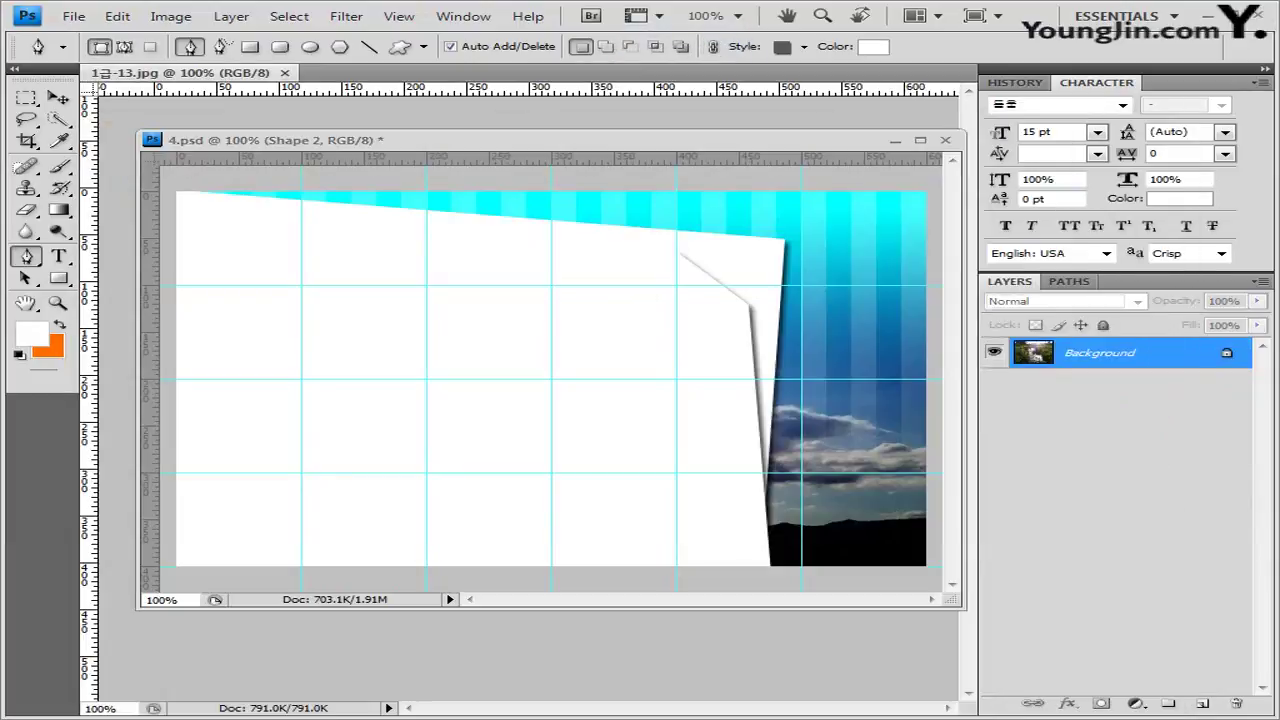
key("m")
left_click_drag(180, 72, 268, 188)
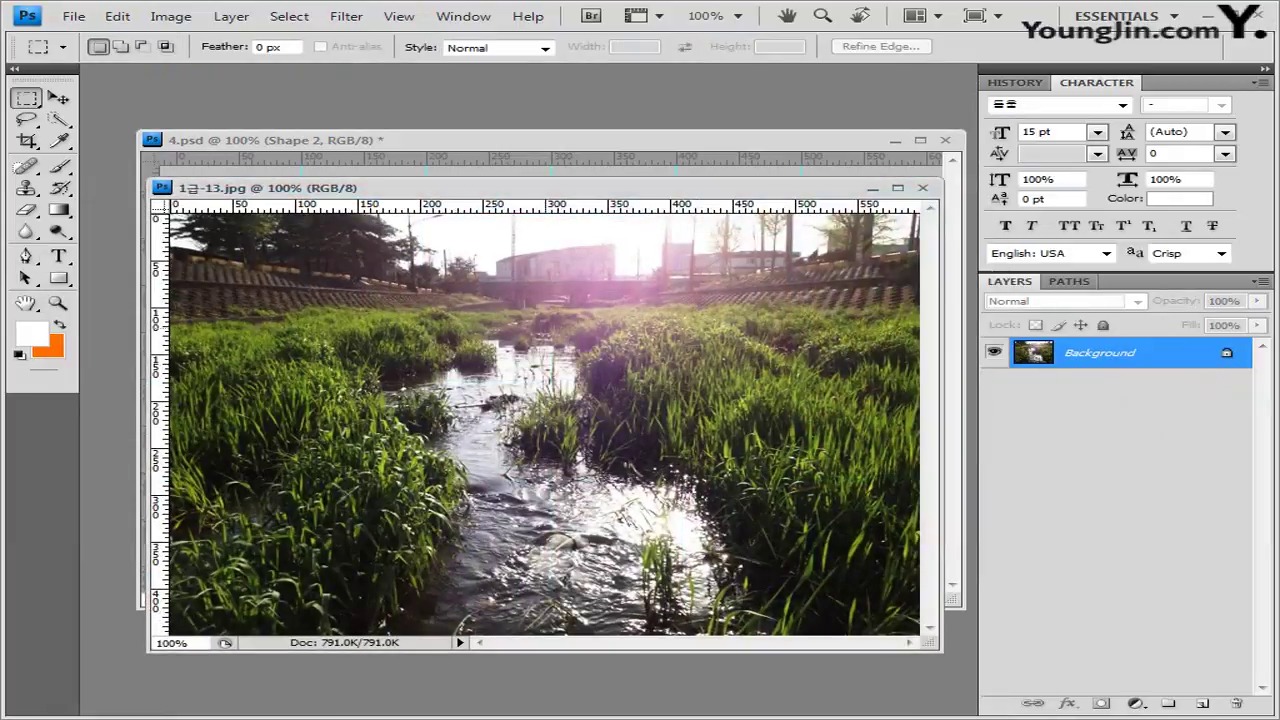
Copy the entire 1급-13.jpg image, close its document and paste the image as a new layer above Shape 2 in 4.psd.
key("ctrl+a")
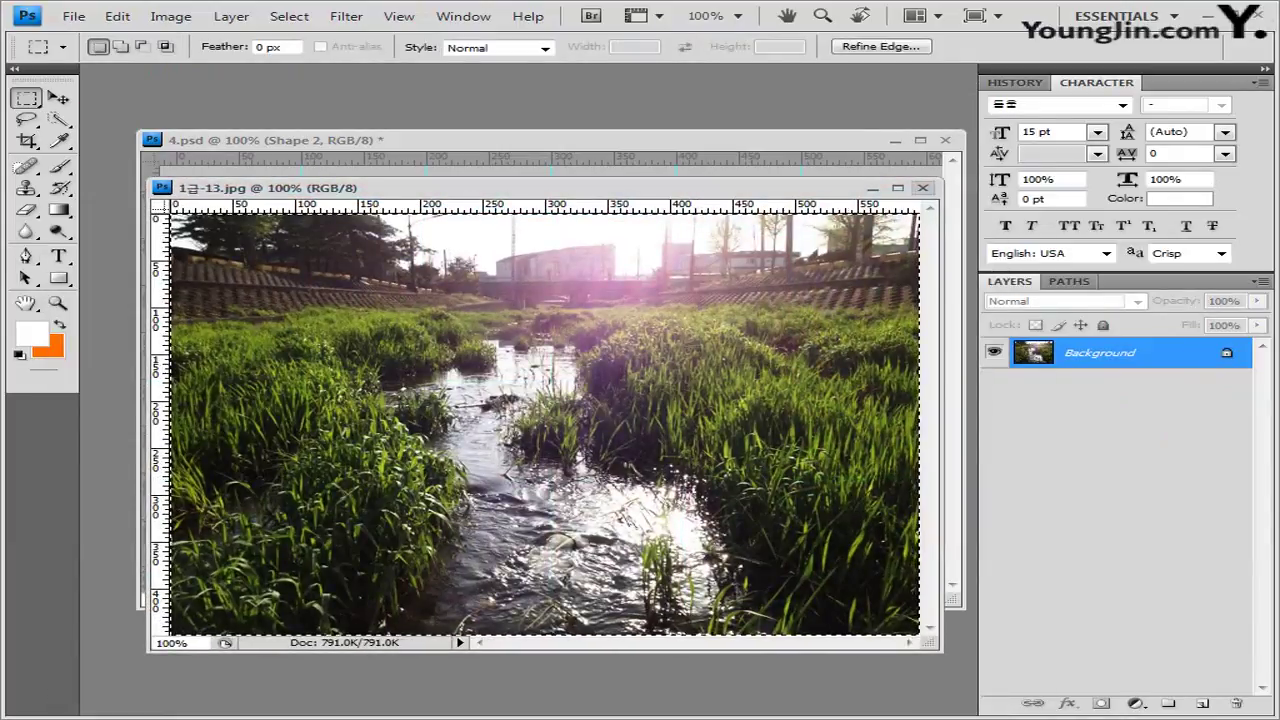
key("ctrl+w")
key("ctrl+v")
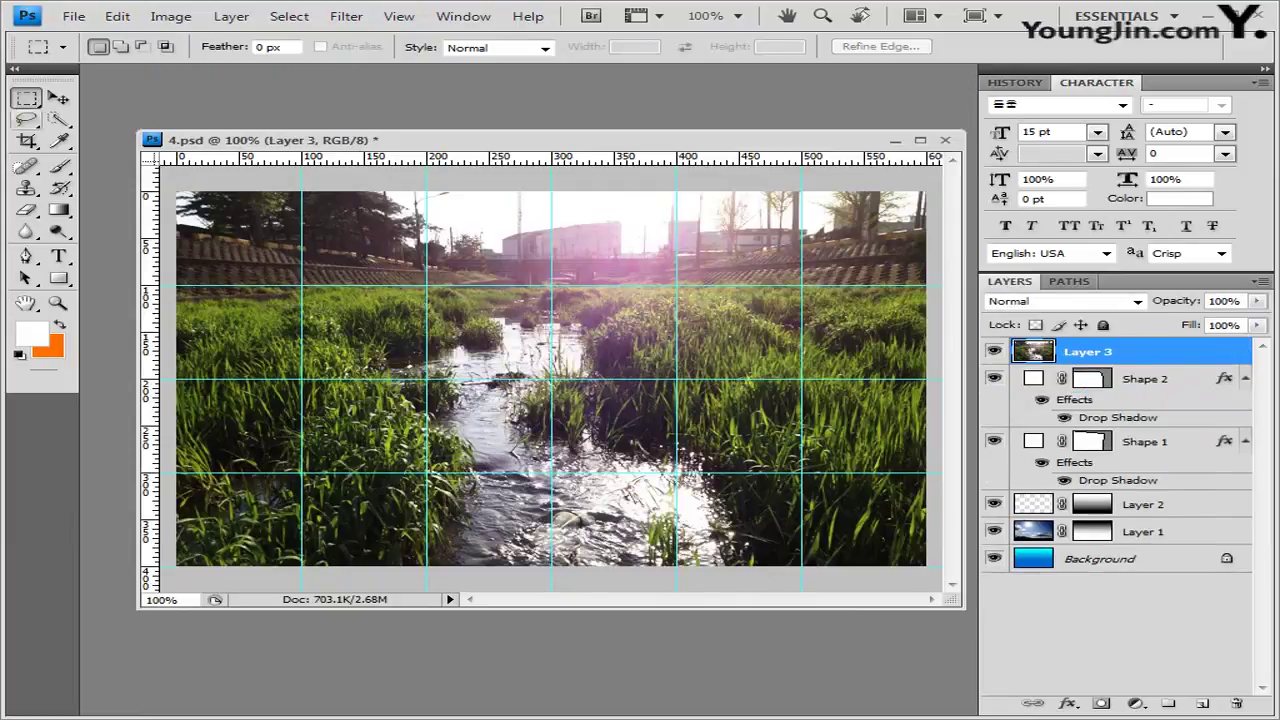
Move the river photo on Layer 3 about 100 px left and slightly up, and clip it to Shape 2.
key("v")
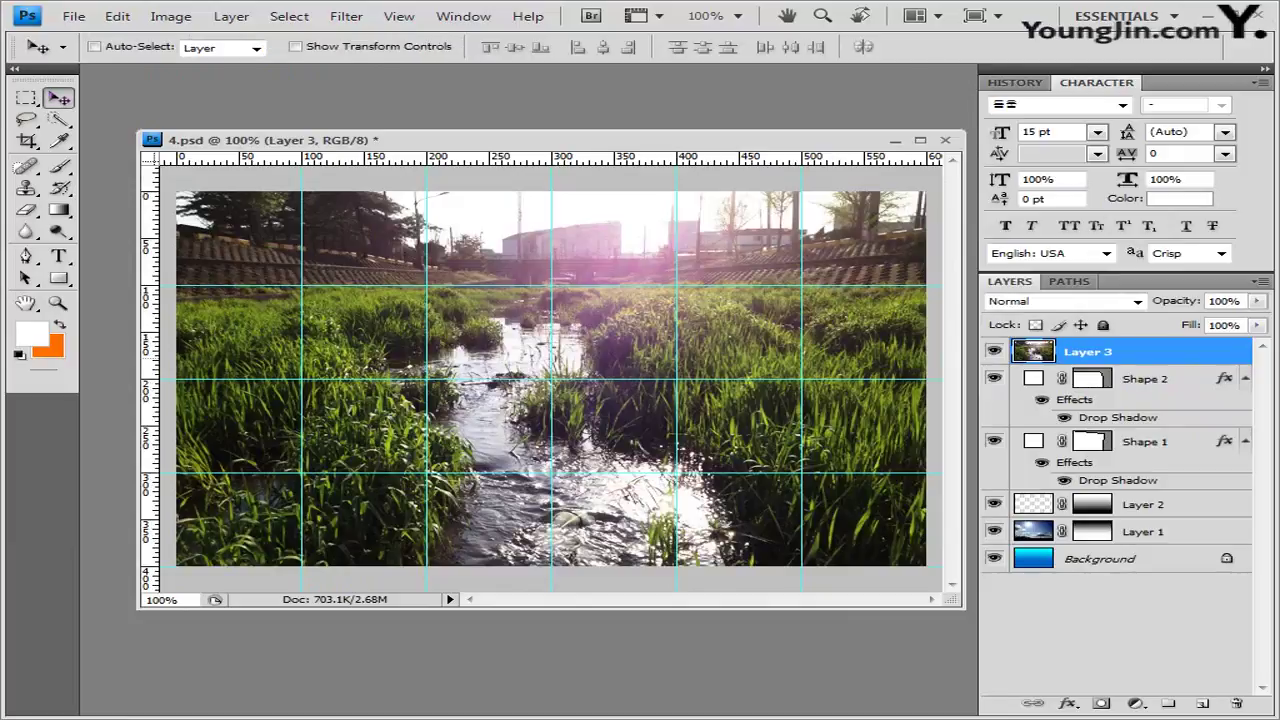
left_click_drag(550, 380, 422, 350)
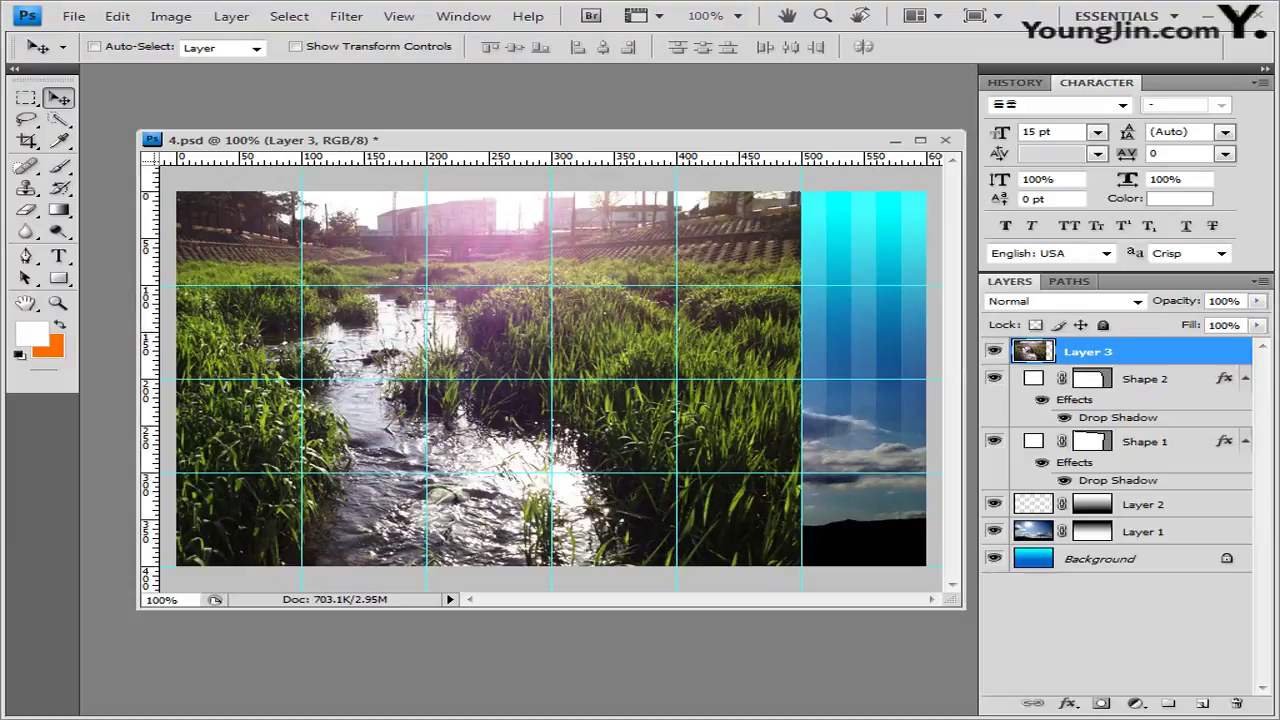
key("ctrl+alt+g")
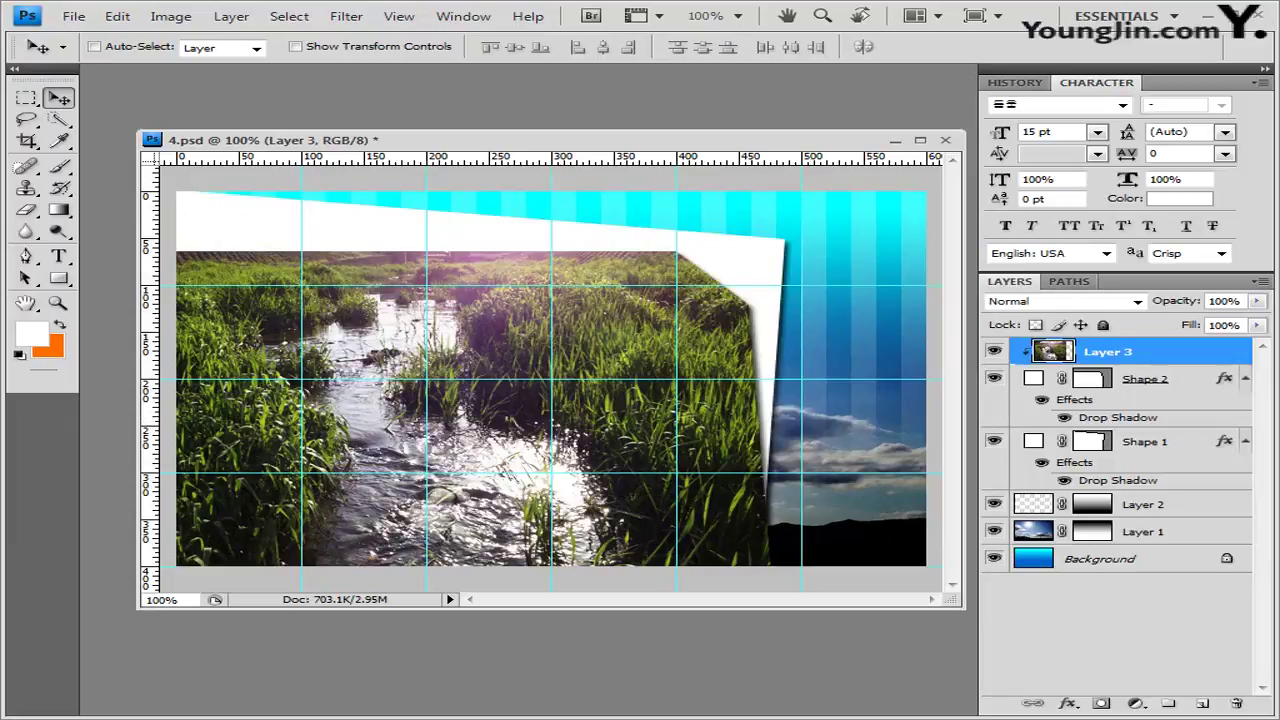
Apply the Angled Strokes filter to the river photo with Direction Balance 50, Stroke Length 15 and Sharpness 3.
left_click(346, 16)
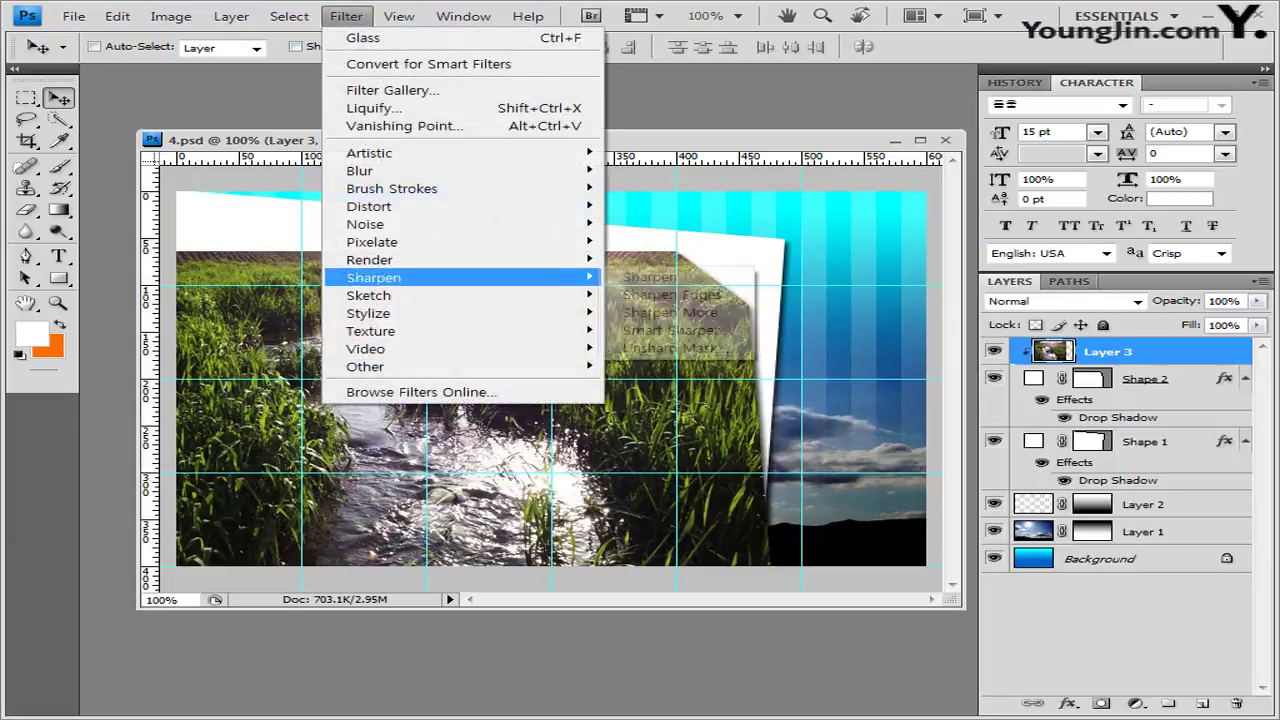
mouse_move(392, 188)
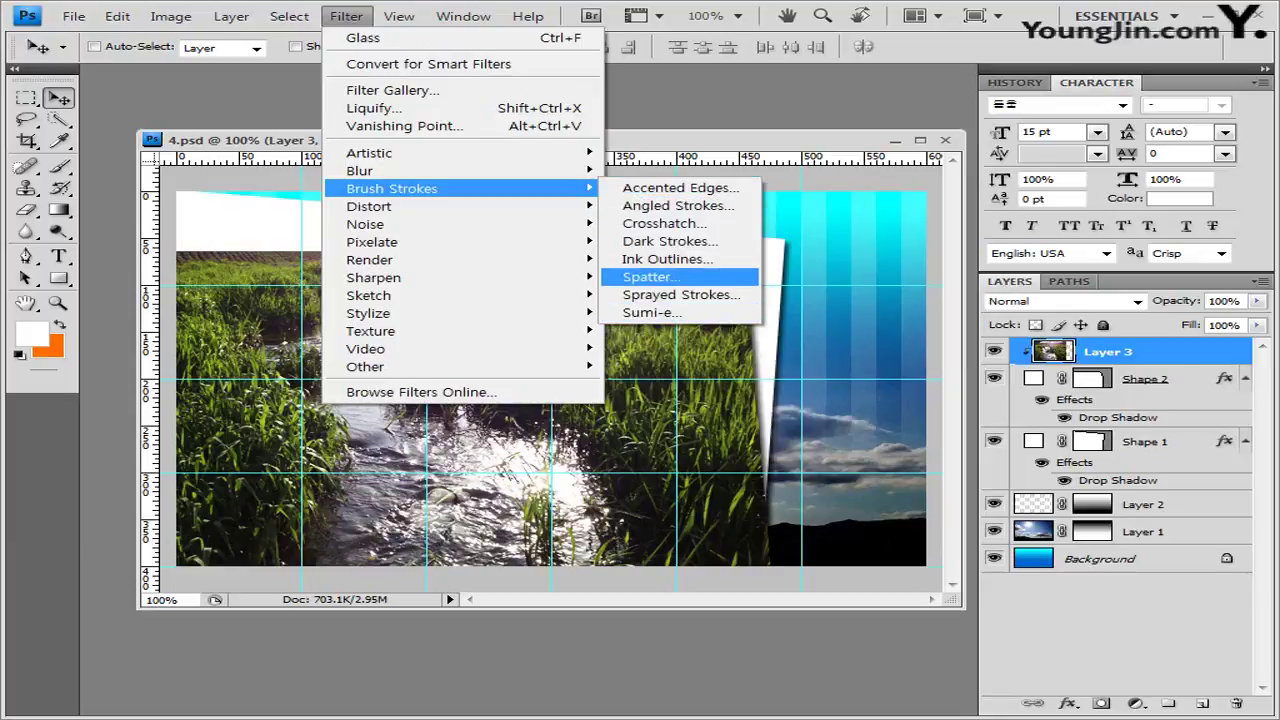
left_click(677, 205)
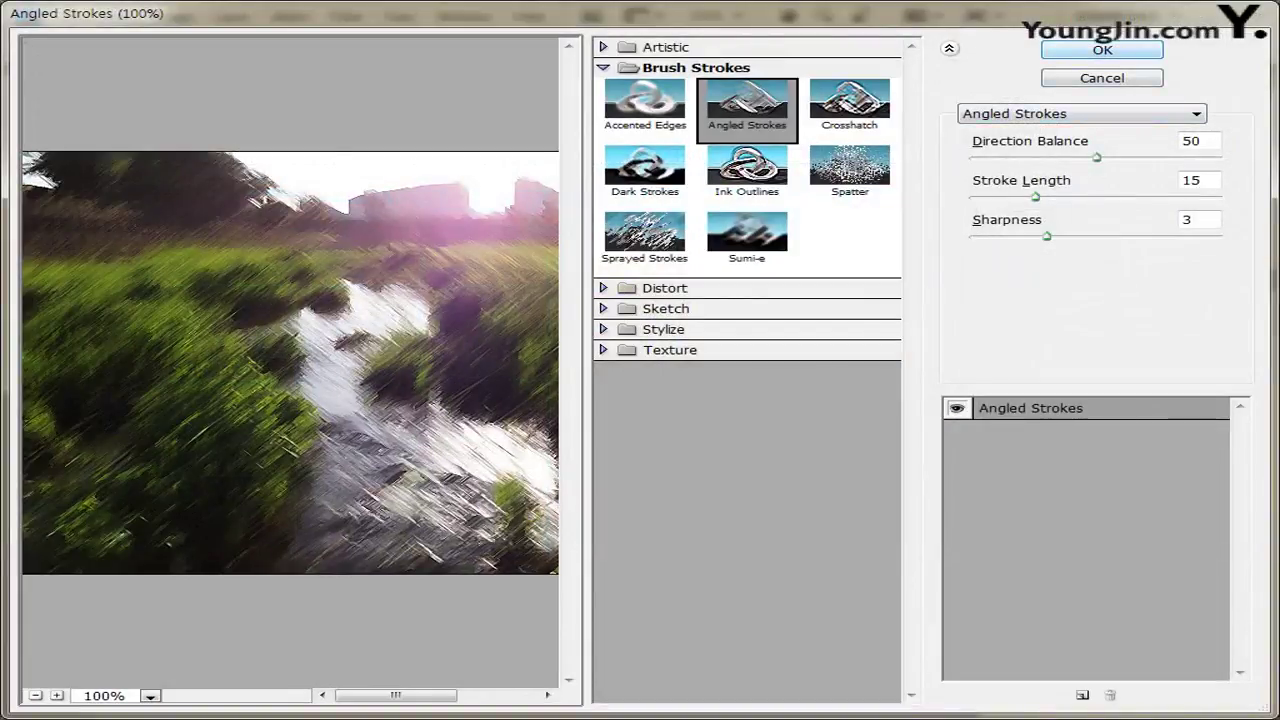
key("Return")
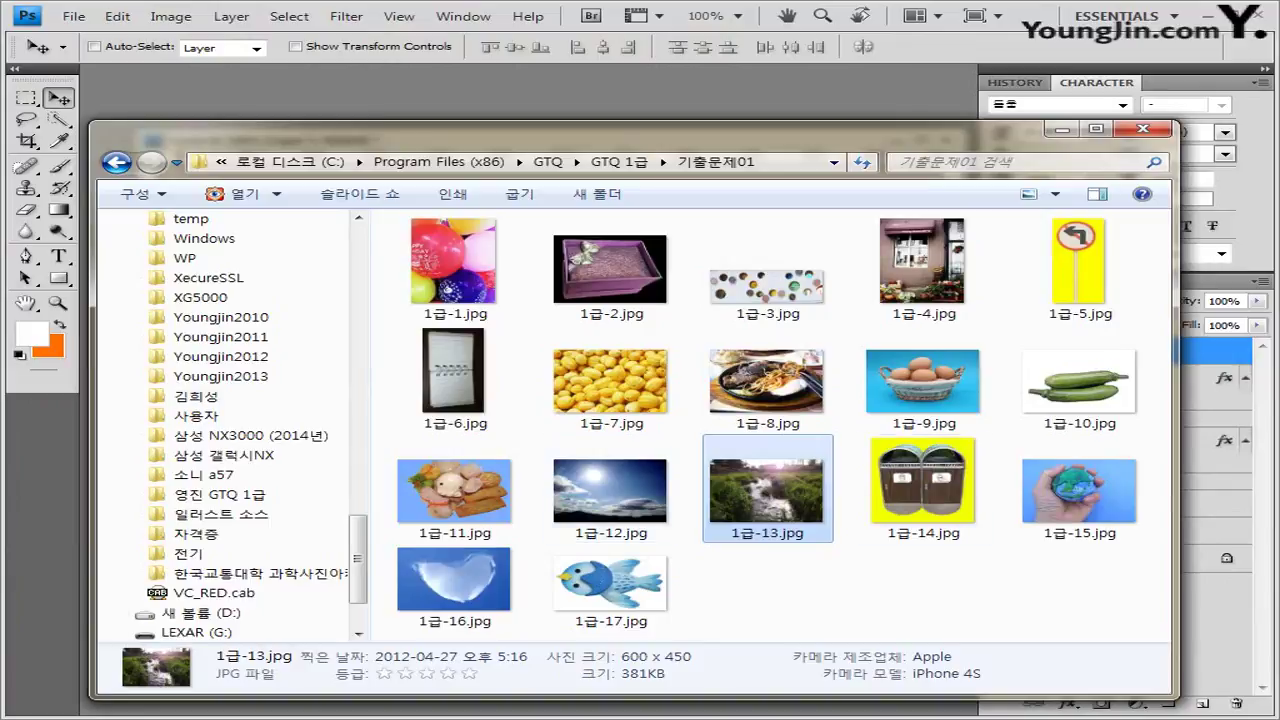
Open 1급-14.jpg from the 기출문제01 folder and select its yellow background using the Magic Wand at tolerance 32.
left_click_drag(923, 485, 517, 90)
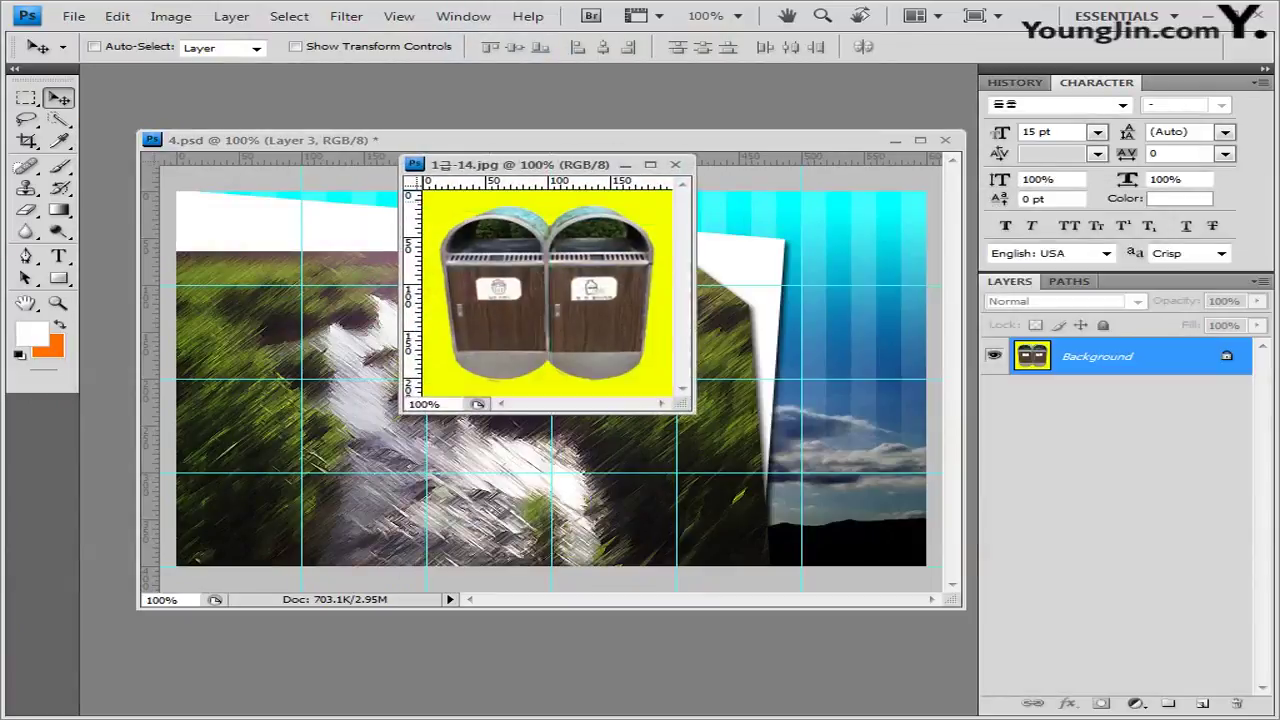
left_click_drag(490, 166, 368, 102)
left_click_drag(58, 119, 150, 134)
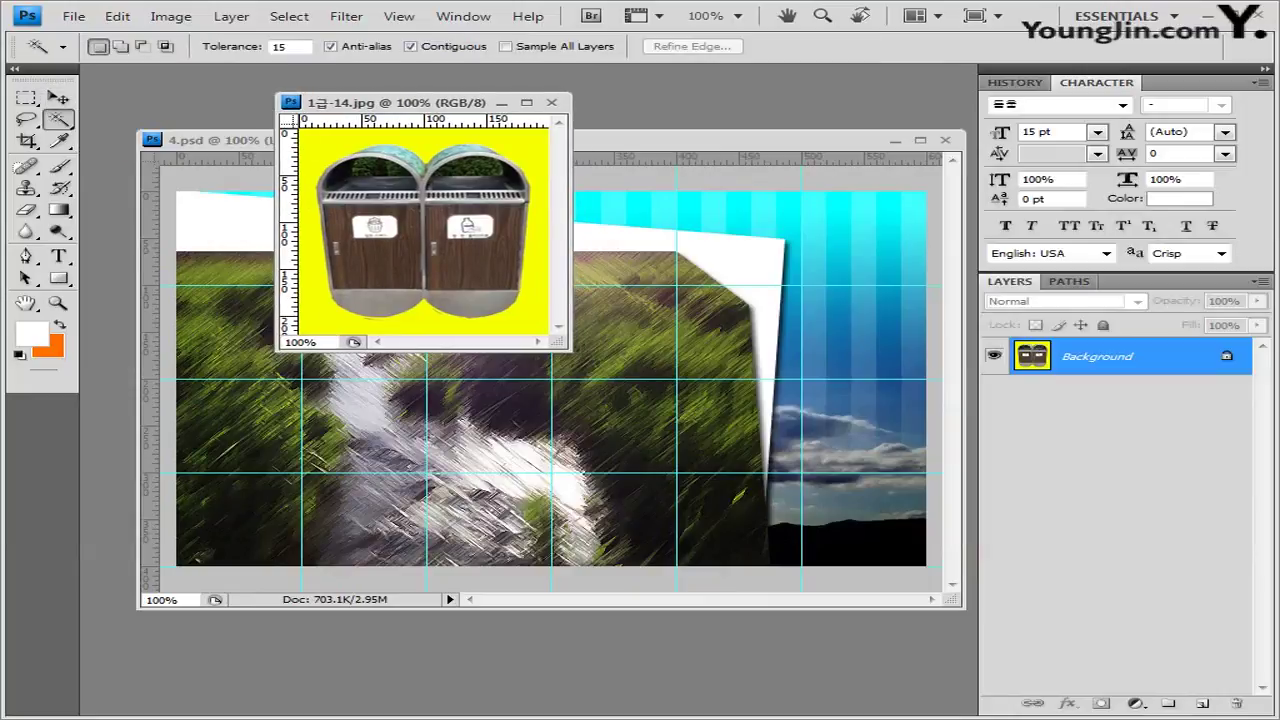
left_click(279, 46)
type("32")
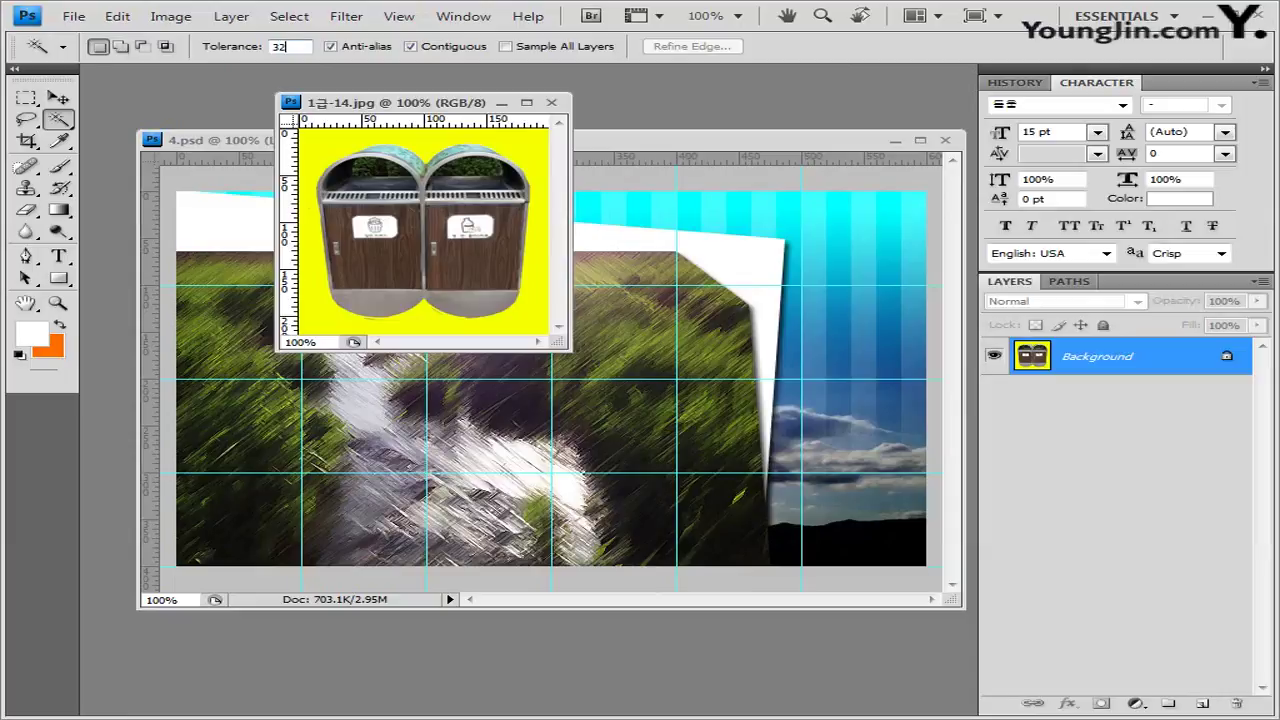
key("Return")
left_click(302, 140)
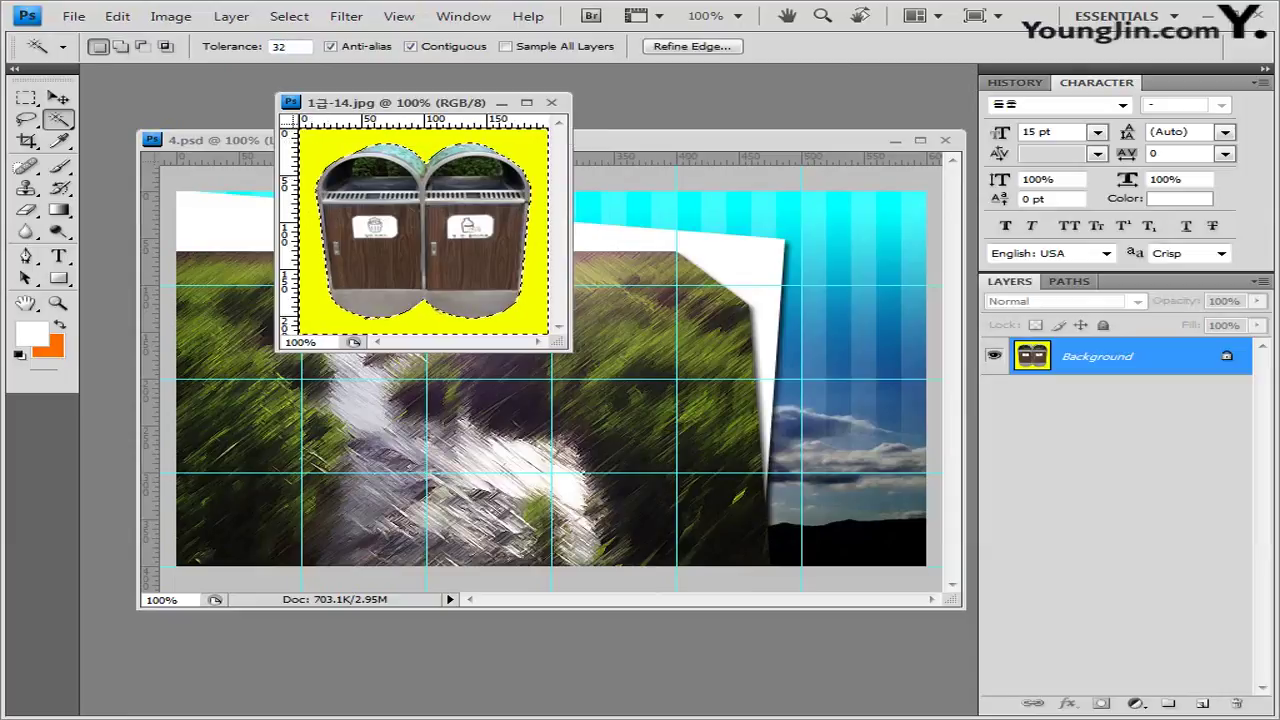
Invert the selection to the trash bins, copy them, close 1급-14.jpg and paste them as a new layer in 4.psd.
left_click(289, 16)
left_click(300, 89)
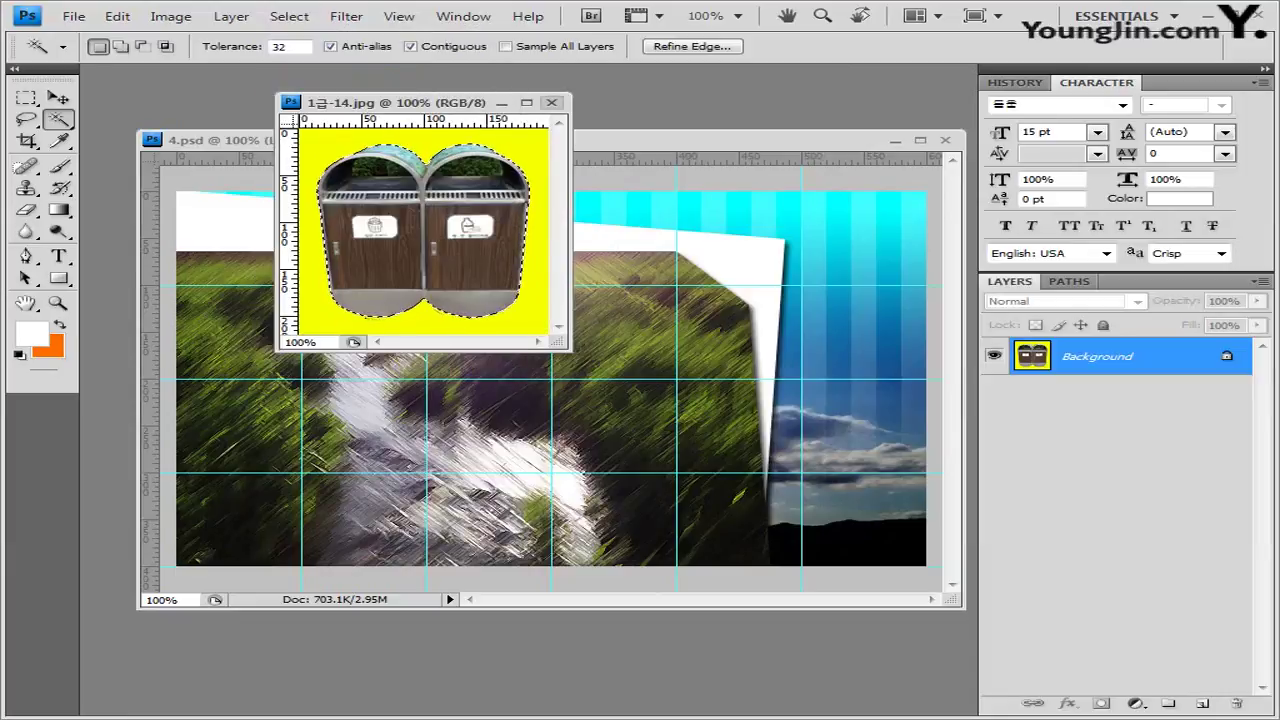
left_click(551, 102)
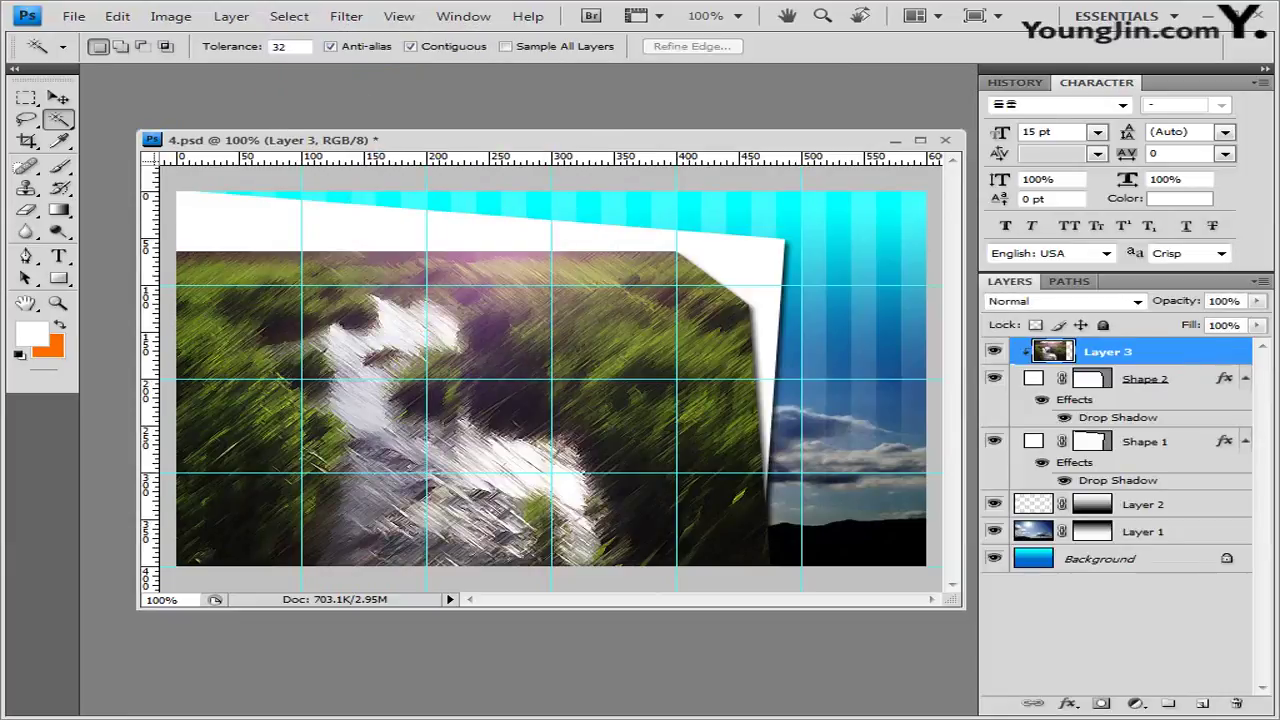
key("ctrl+v")
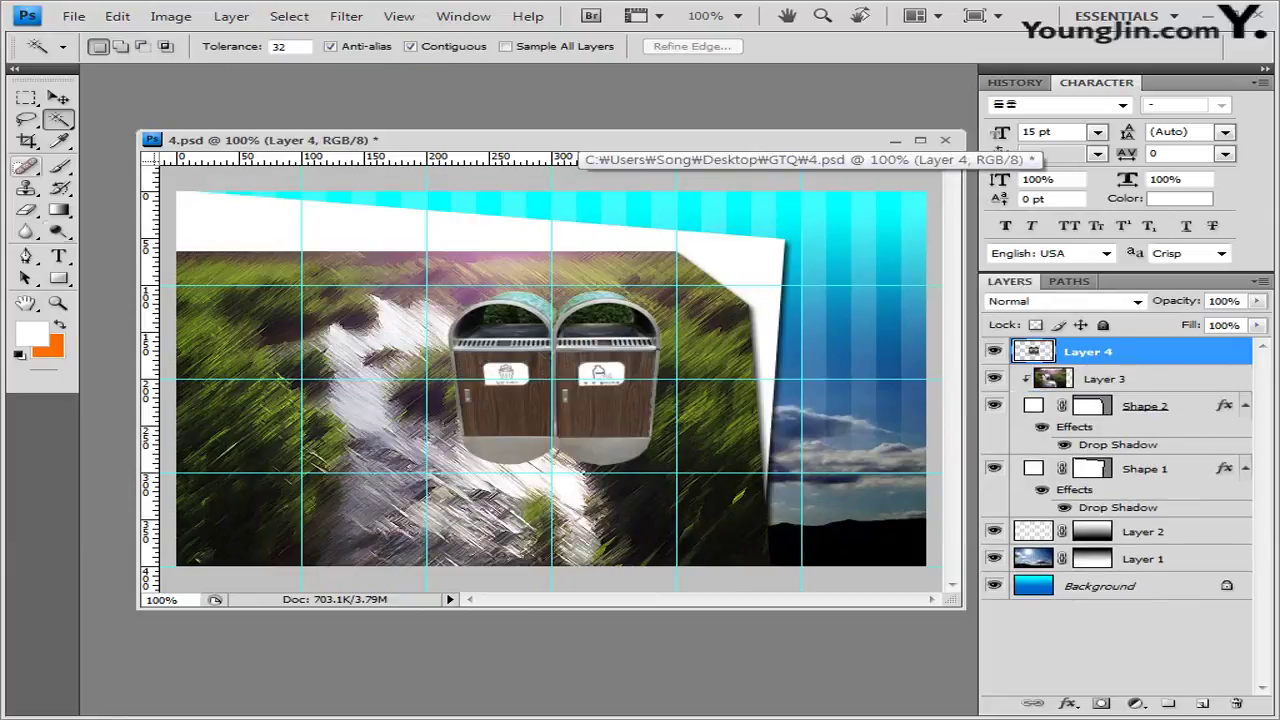
Move the trash bins about 107 px right and 80 px down, to the lower right corner of the river photo.
key("v")
left_click_drag(553, 380, 698, 471)
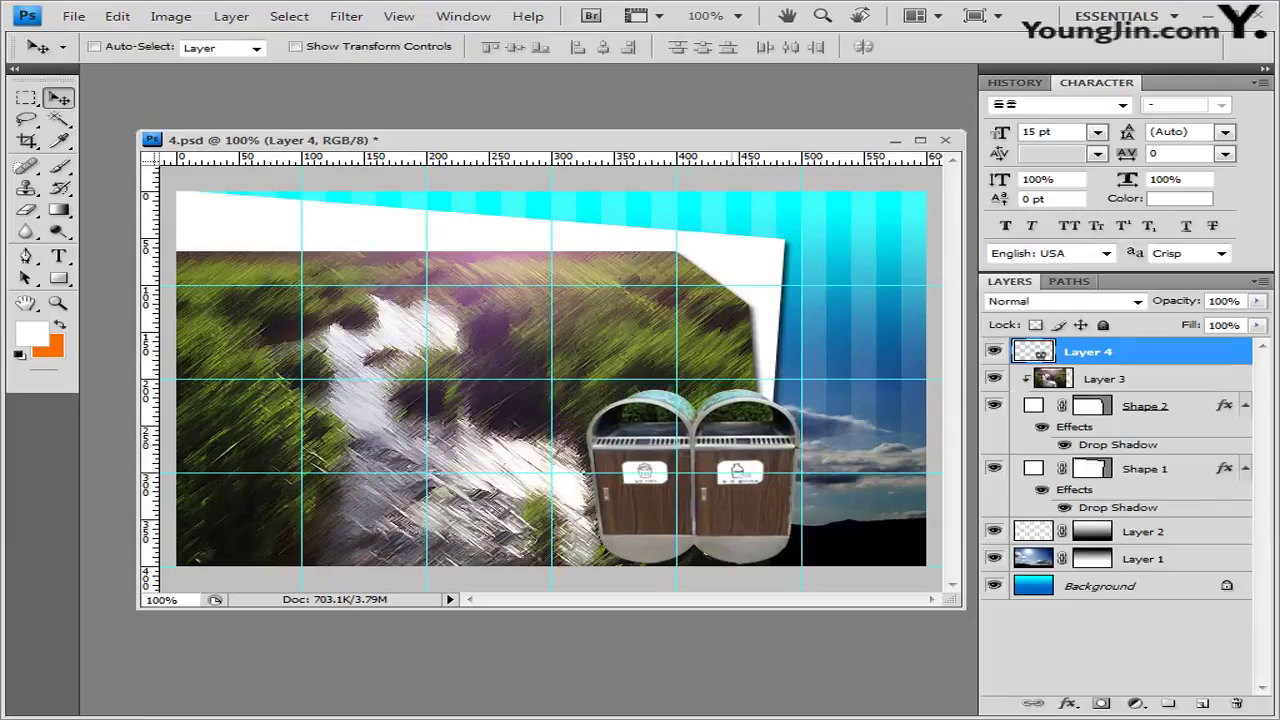
key("Left")
key("Left")
key("Left")
key("Left")
key("Left")
key("Left")
key("Left")
key("Left")
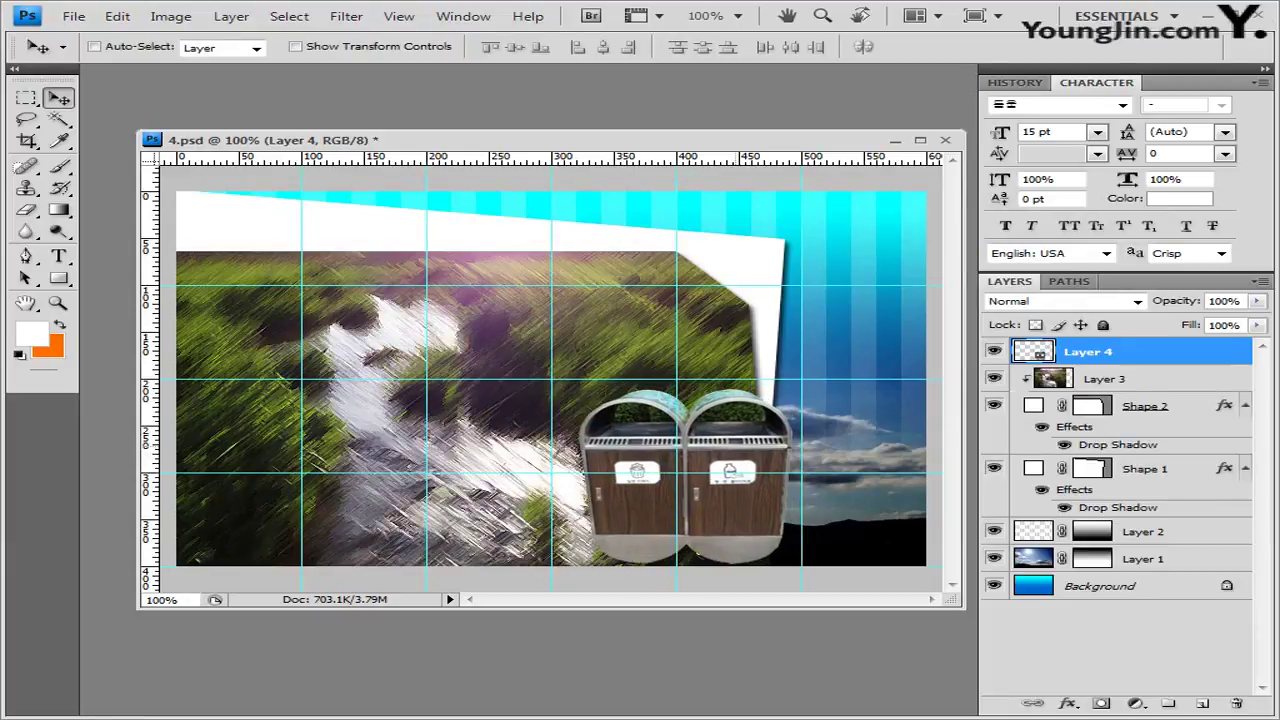
Add a Drop Shadow to the trash bins with Multiply, 75% opacity, 120° angle, 5 px distance and 5 px size.
left_click(1067, 703)
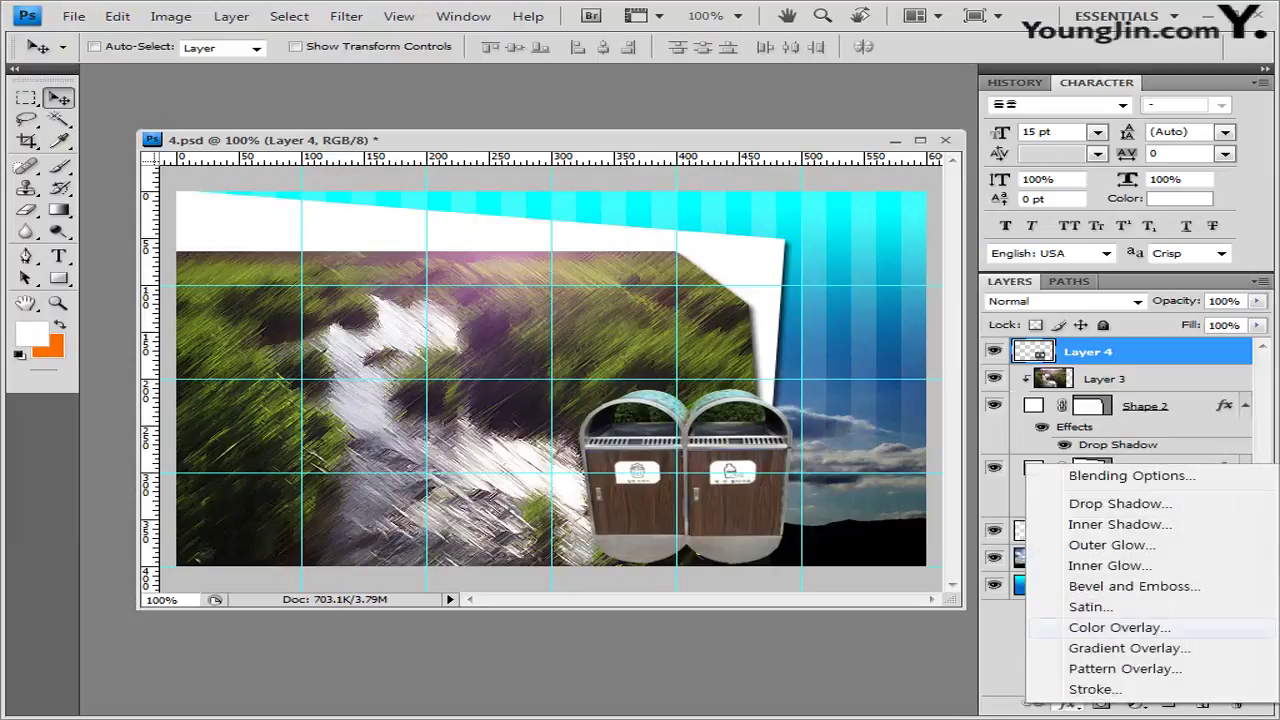
left_click(1090, 503)
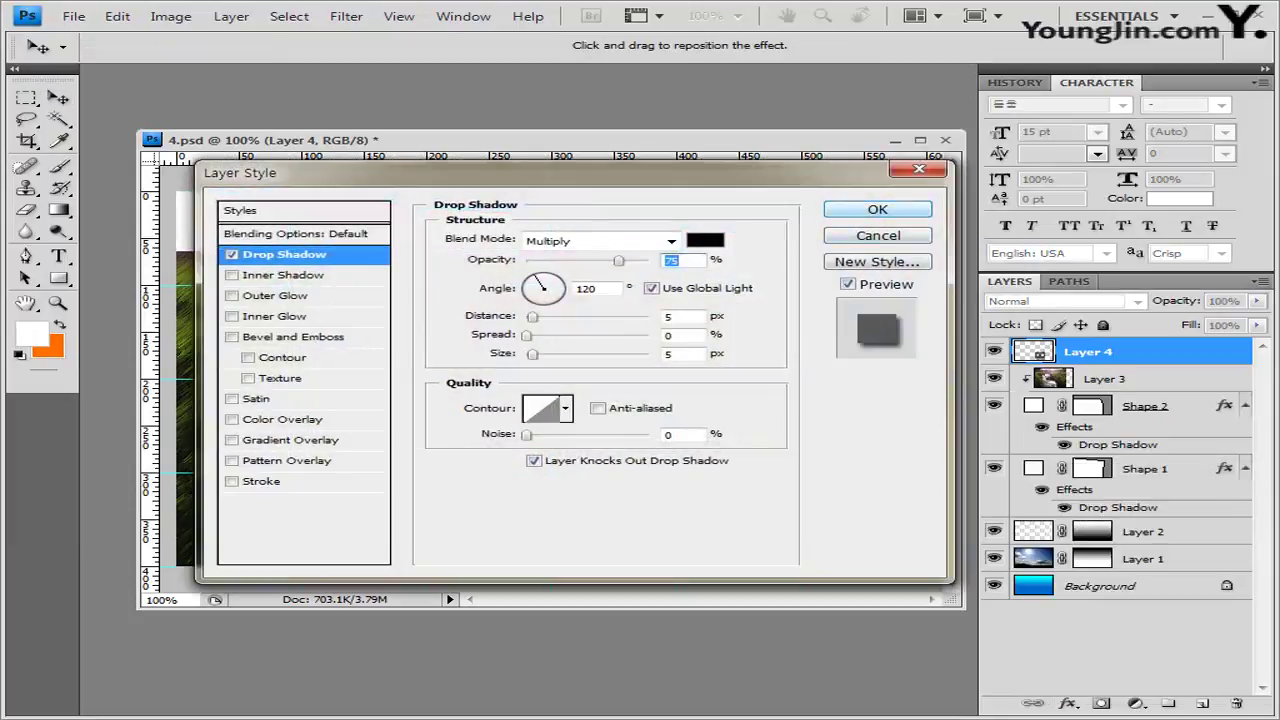
left_click(880, 207)
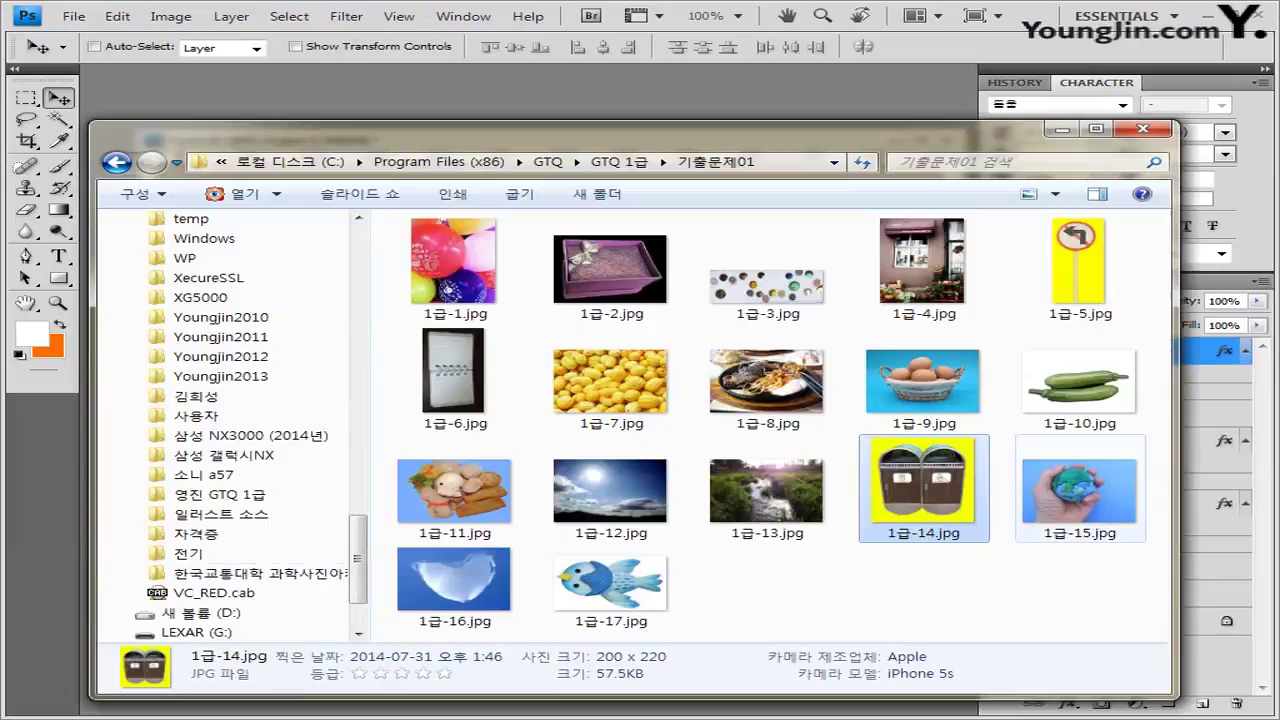
Open 1급-15.jpg from the 기출문제01 folder and select the entire blue background around the hand with the Magic Wand at tolerance 32.
left_click_drag(923, 485, 1080, 485)
double_click(1080, 485)
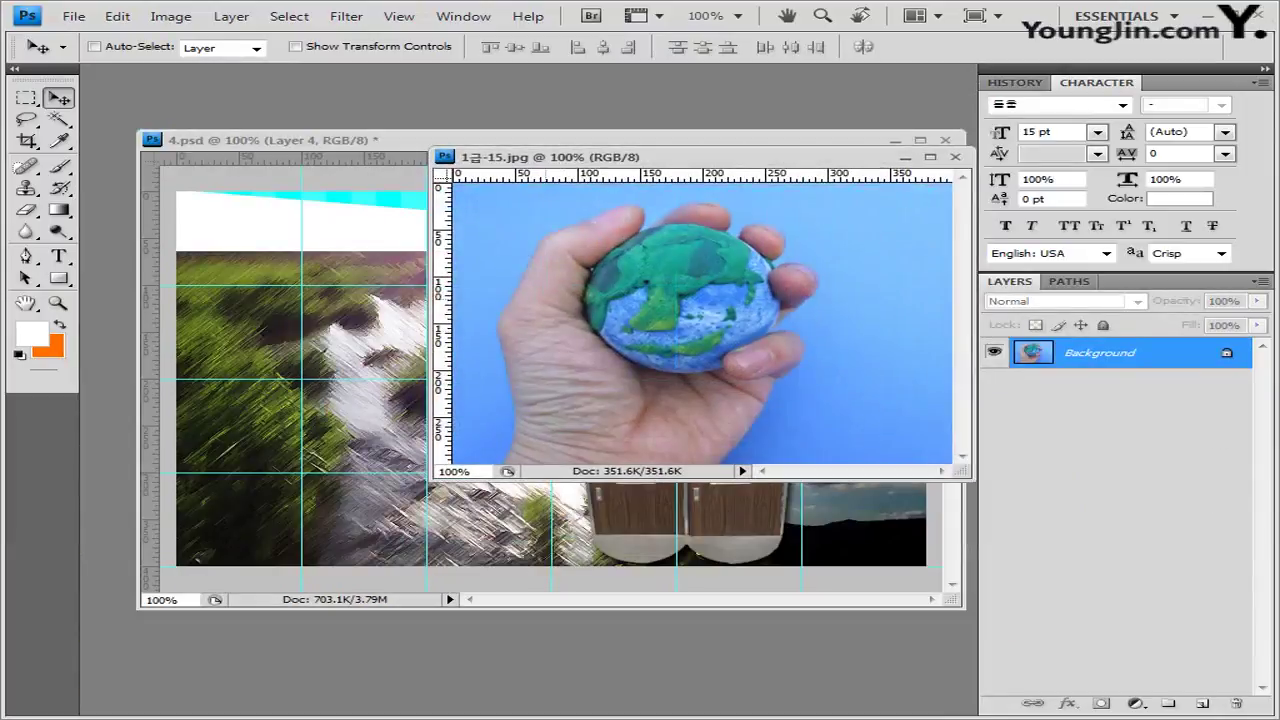
left_click(58, 118)
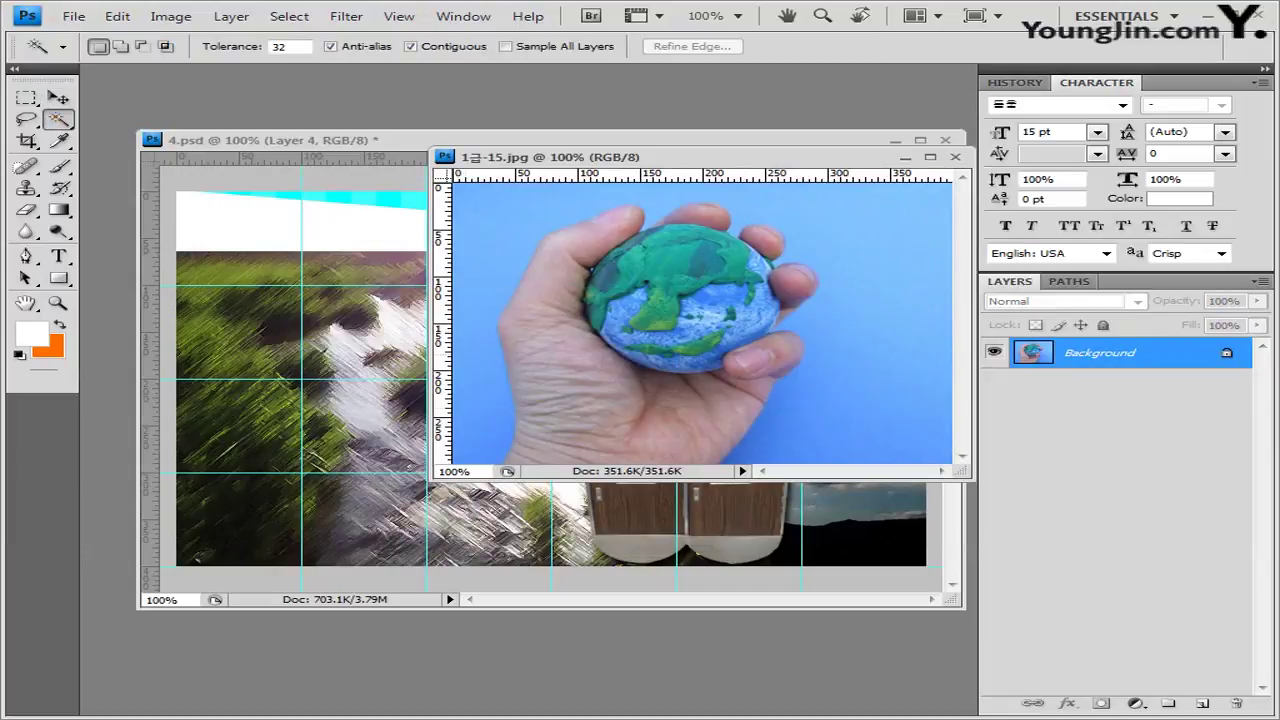
left_click(880, 250)
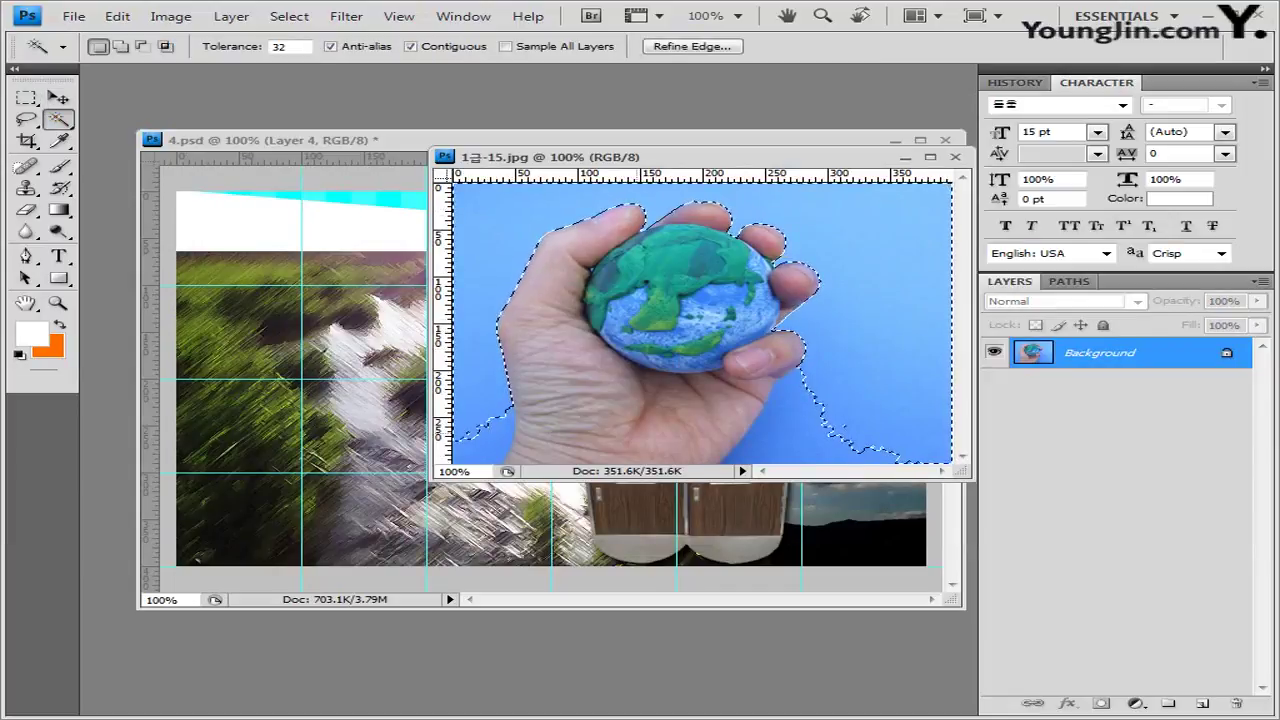
key("shift")
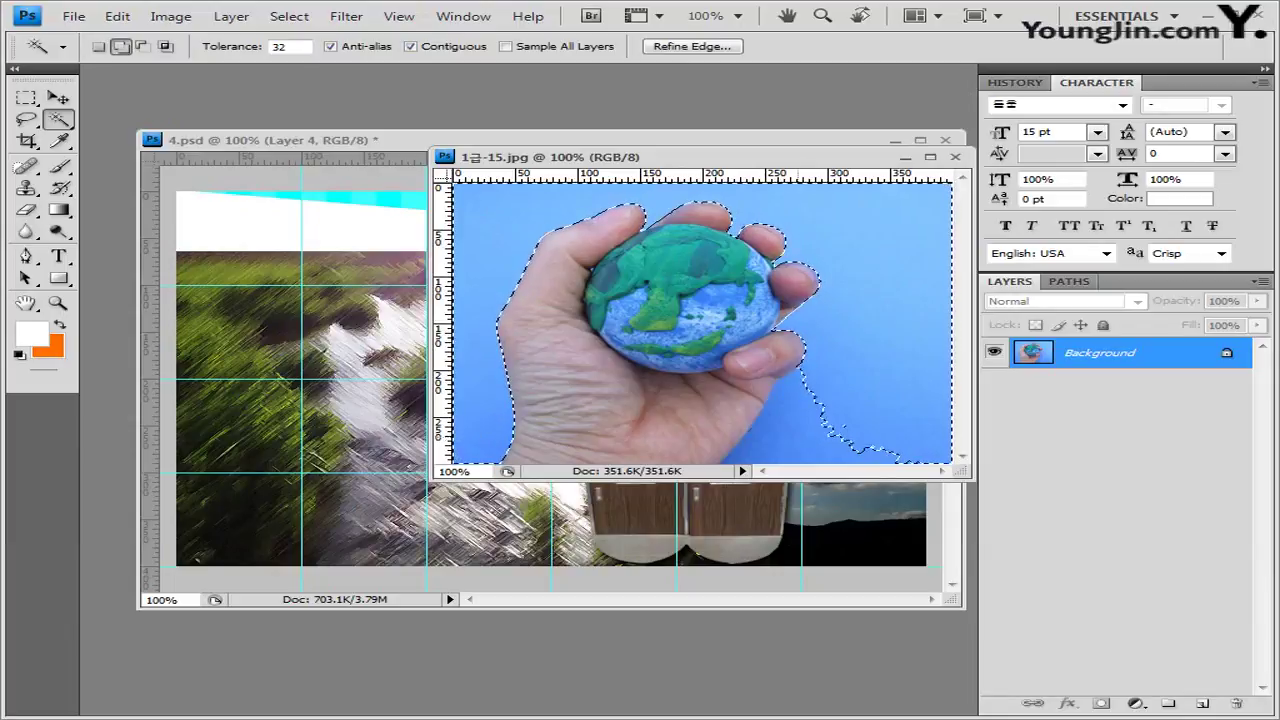
left_click(735, 455, "shift")
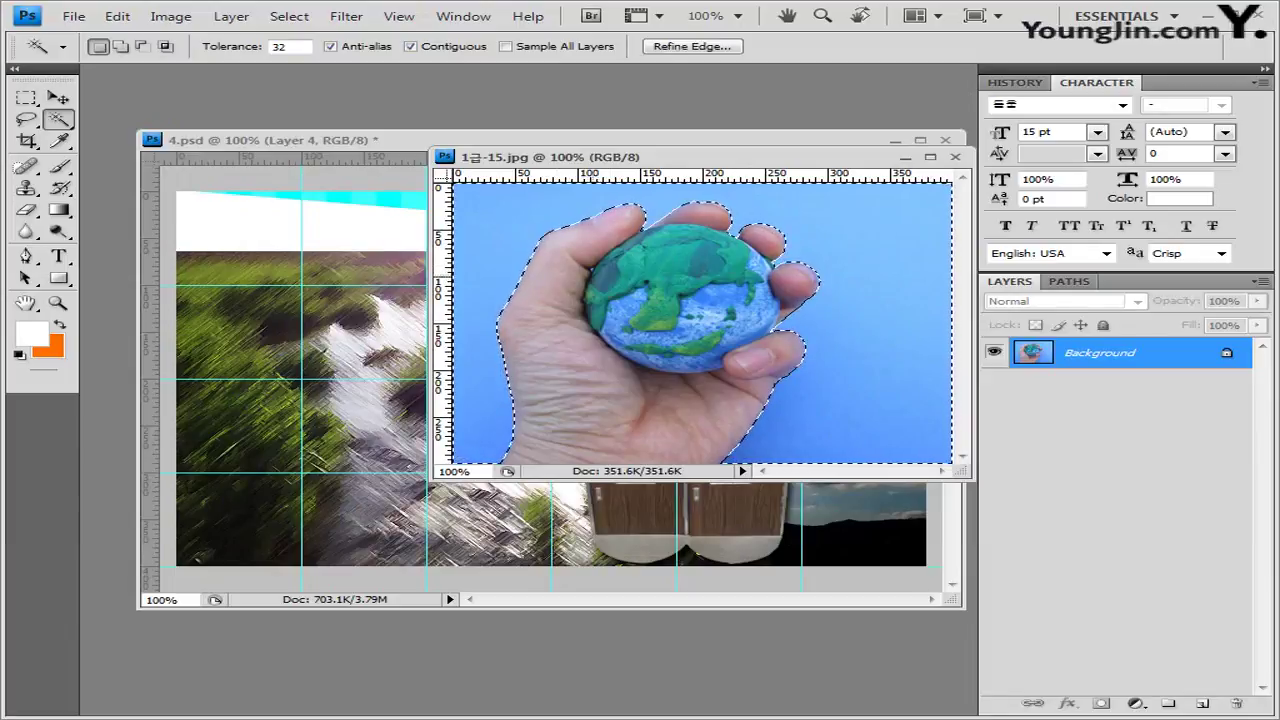
Invert the selection to the hand holding the globe, copy it, close 1급-15.jpg and paste it as a new layer in 4.psd.
left_click(288, 16)
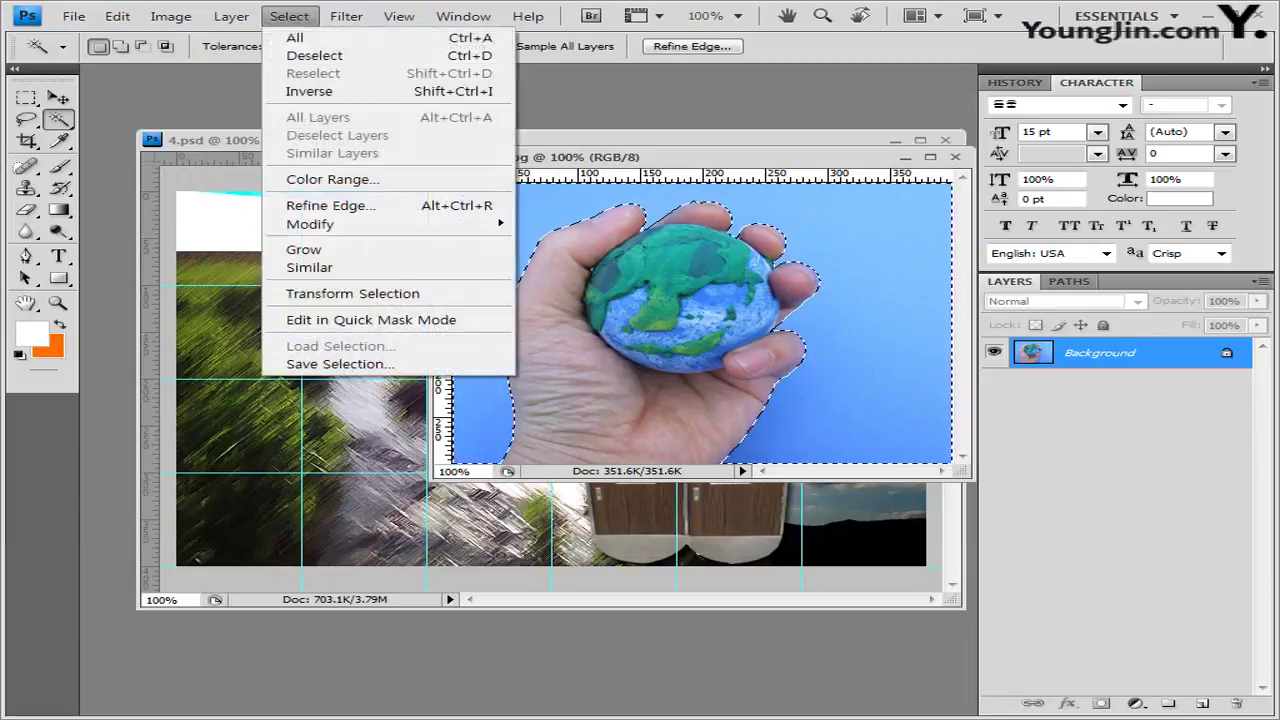
left_click(309, 91)
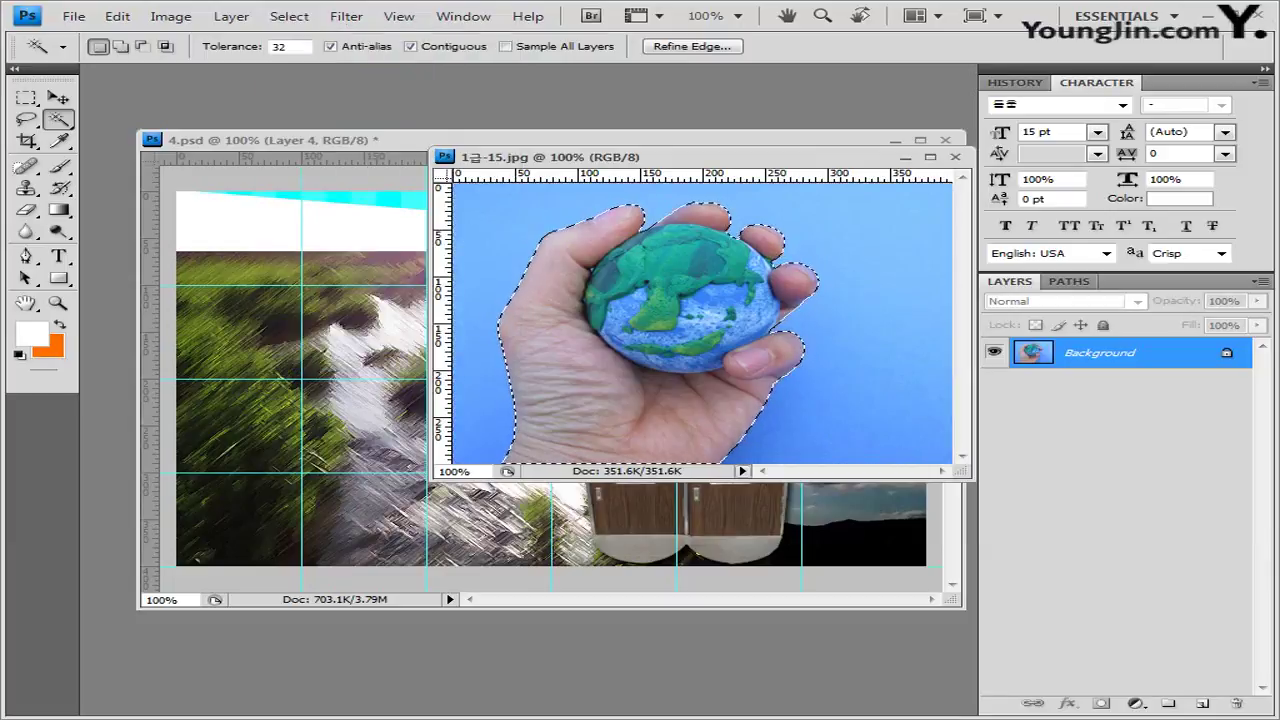
left_click(955, 157)
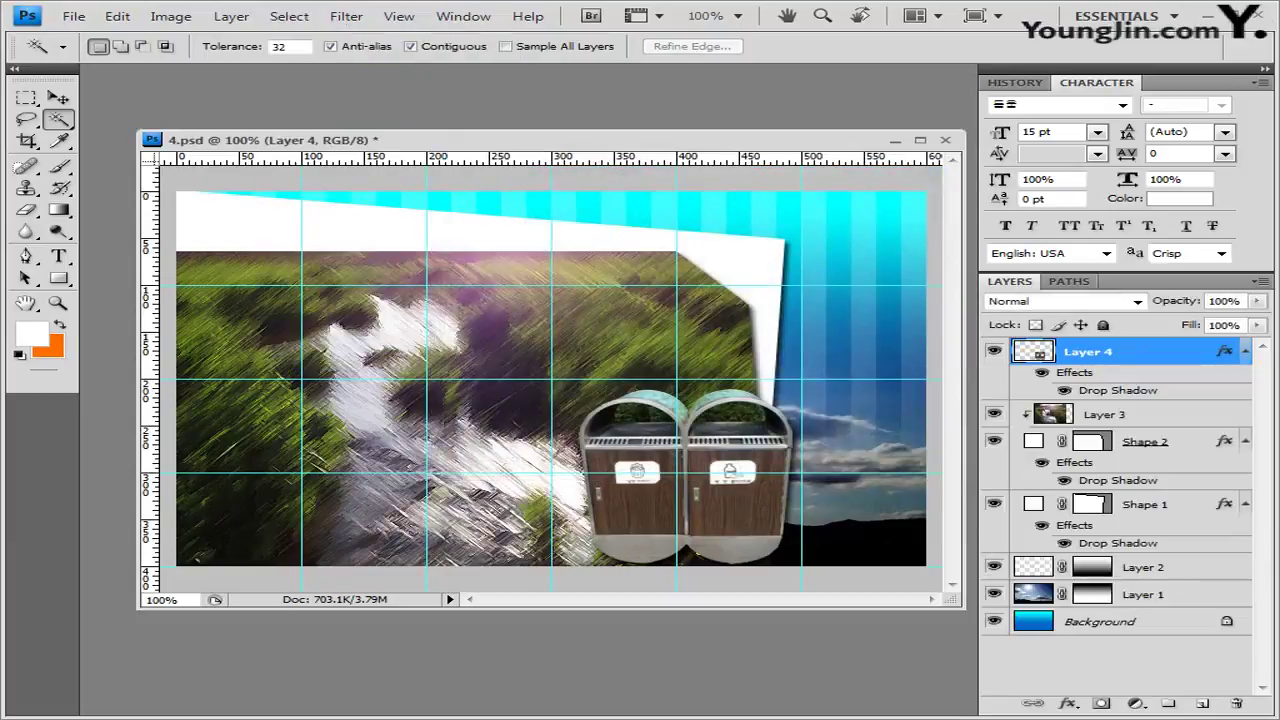
key("ctrl+v")
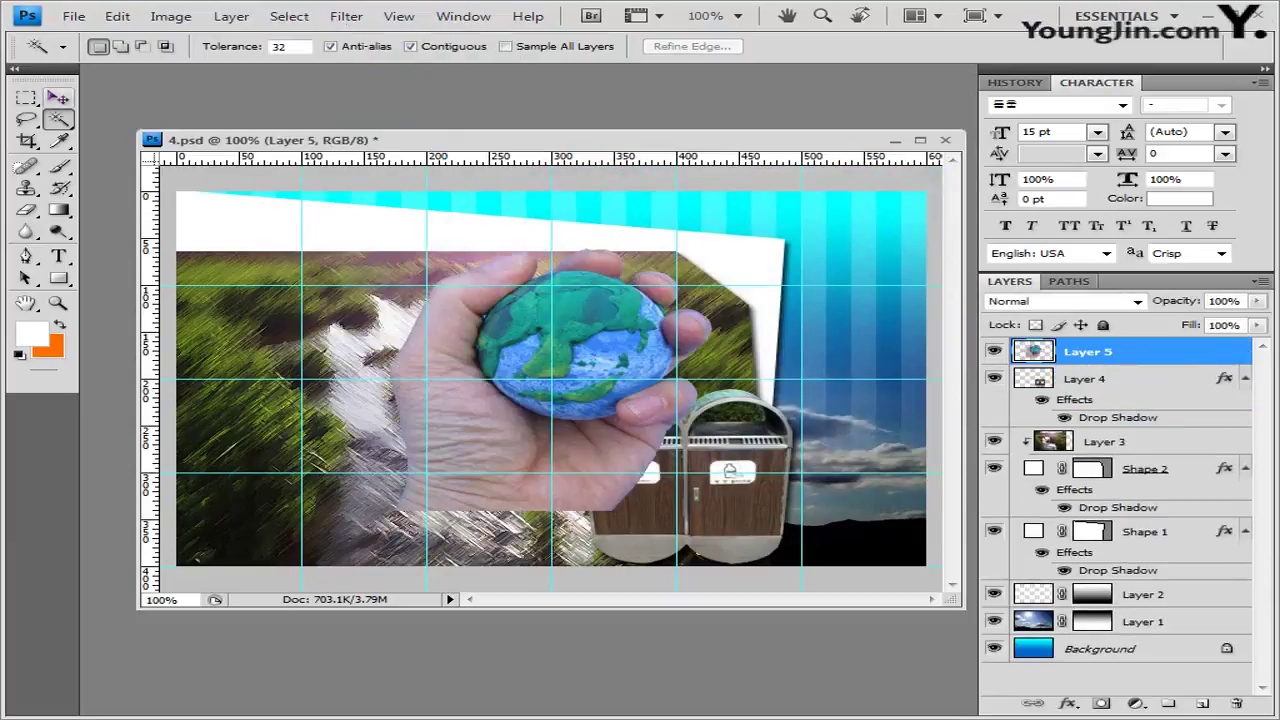
Move the hand into the canvas's lower left corner and scale it proportionally to about 65%, keeping it in that corner.
key("v")
left_click_drag(620, 350, 405, 410)
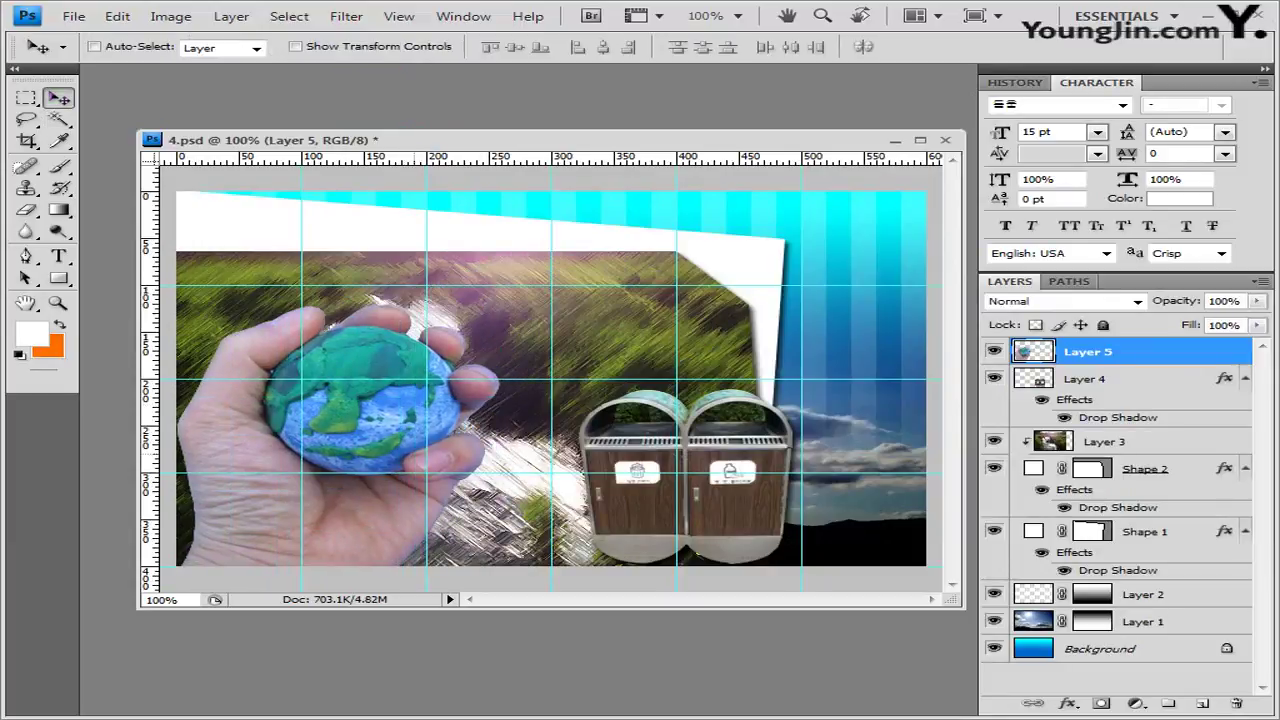
key("ctrl+t")
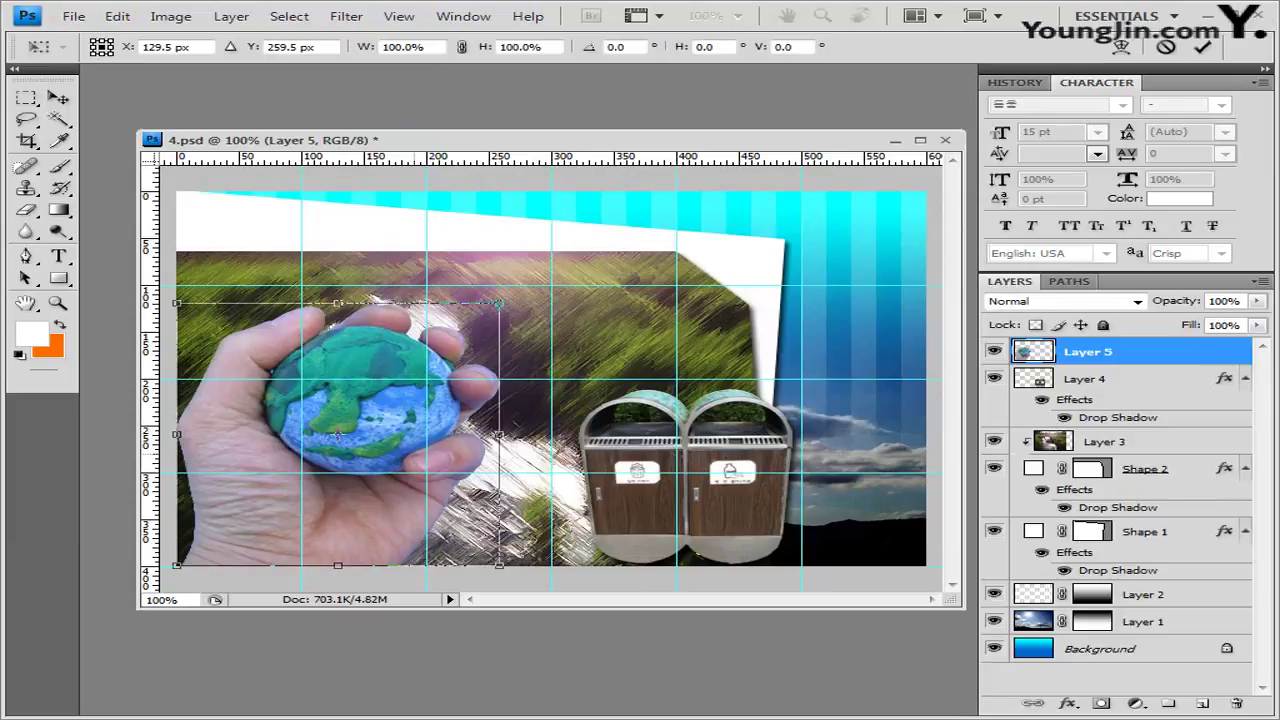
left_click_drag(498, 302, 386, 396)
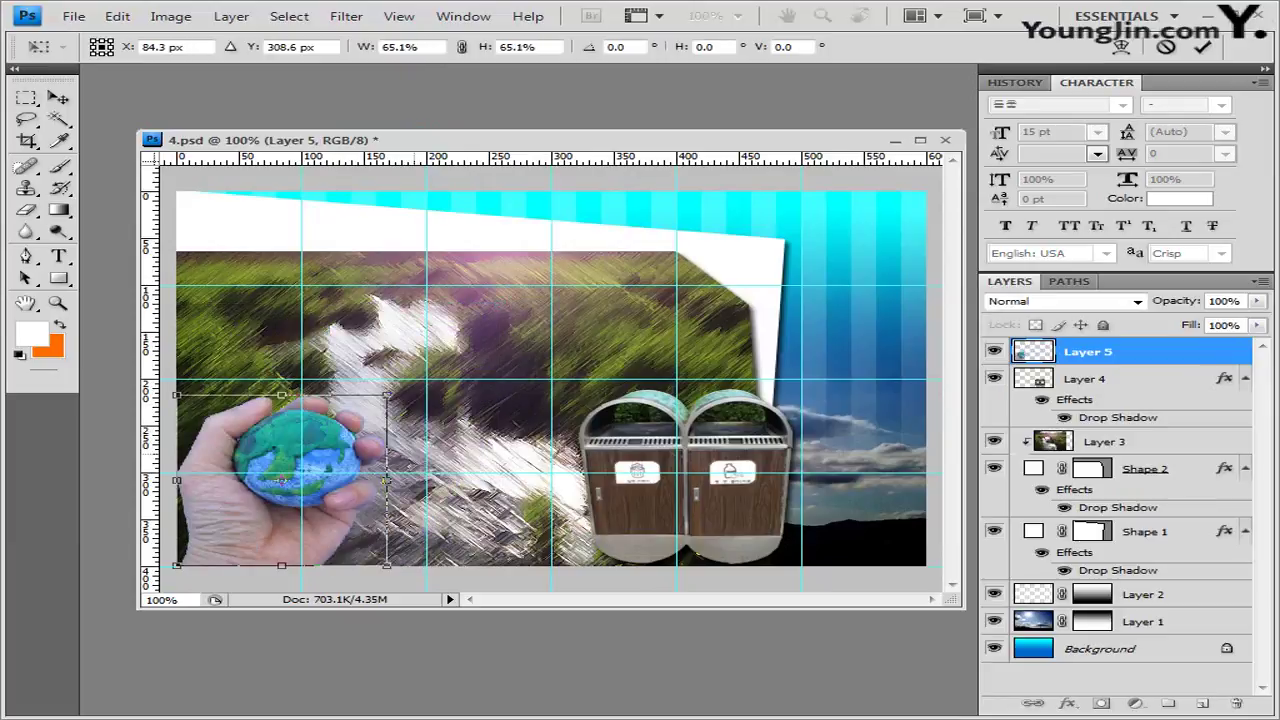
key("Return")
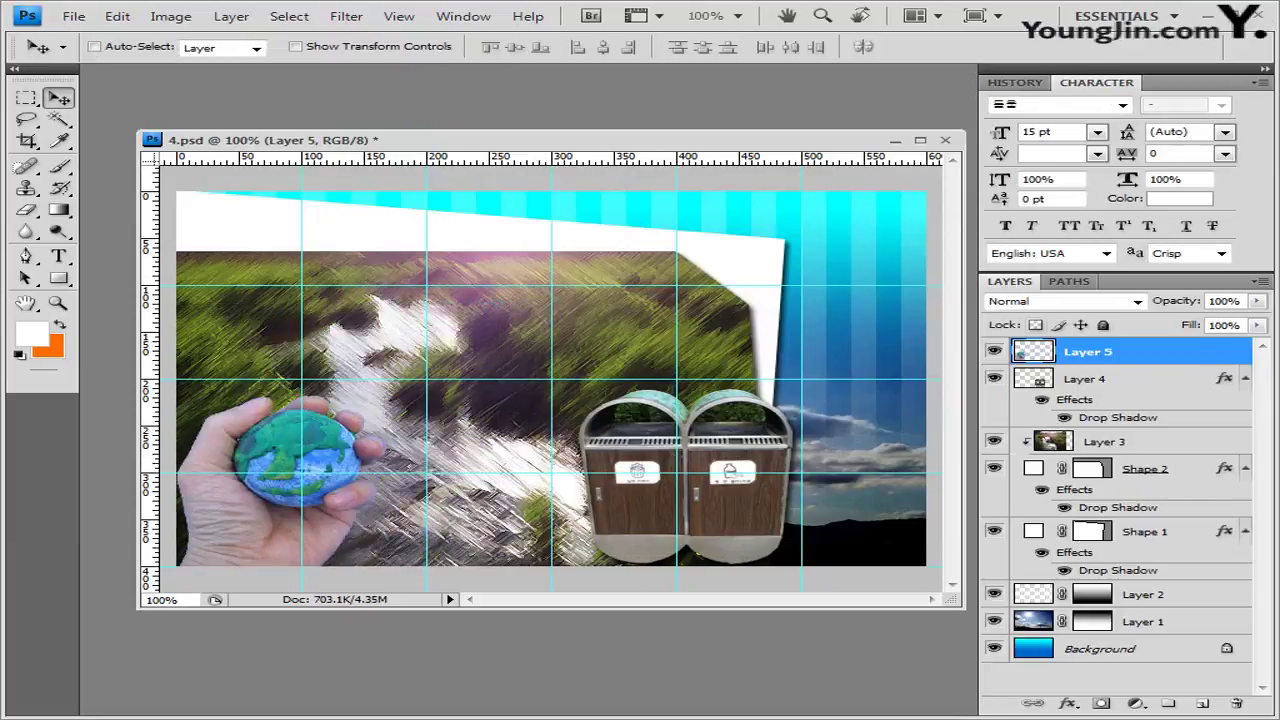
Give the hand layer a 5 px Inner Bevel at 100% depth and a 5 px Outer Glow in Screen mode at 75%, without a Drop Shadow.
left_click(1068, 703)
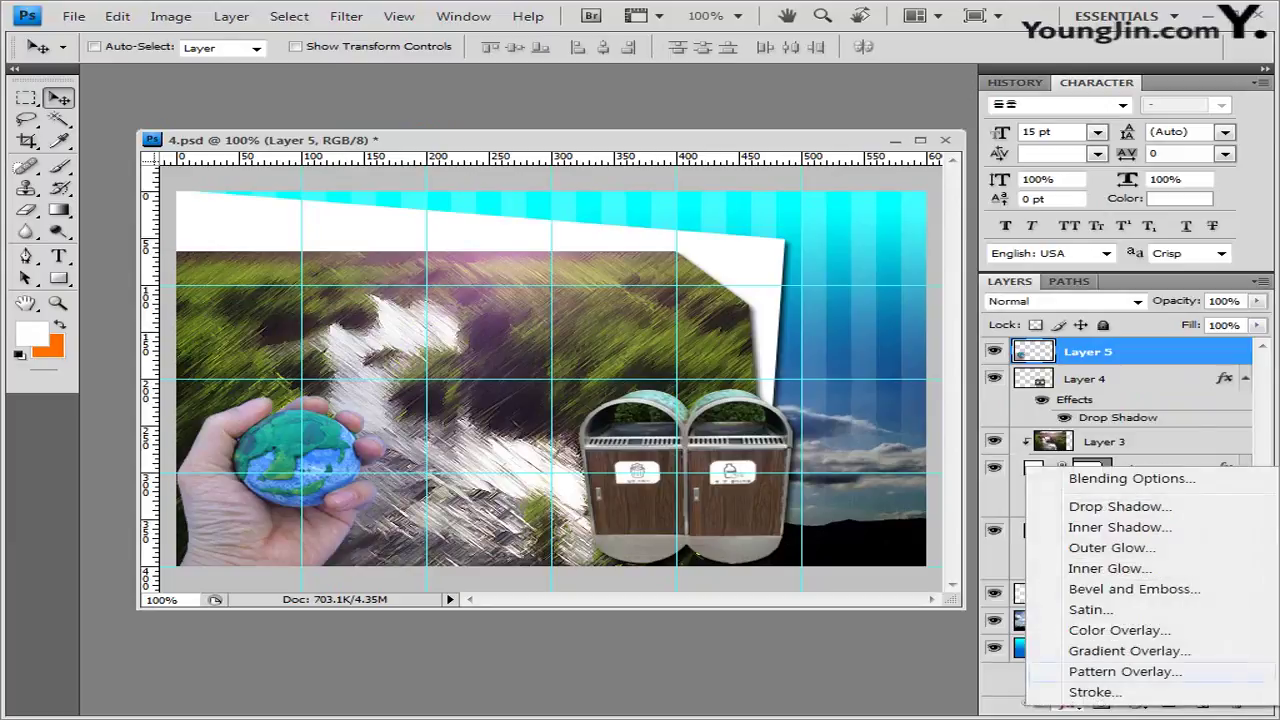
left_click(1080, 589)
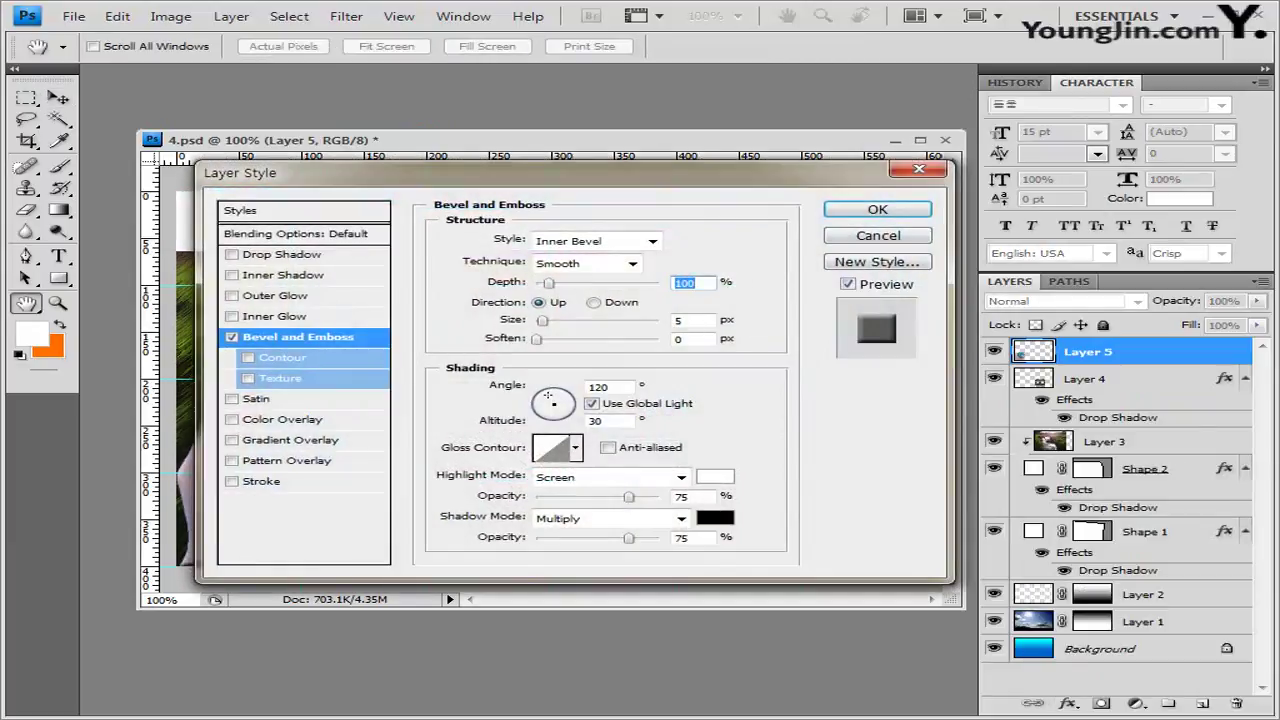
left_click(282, 254)
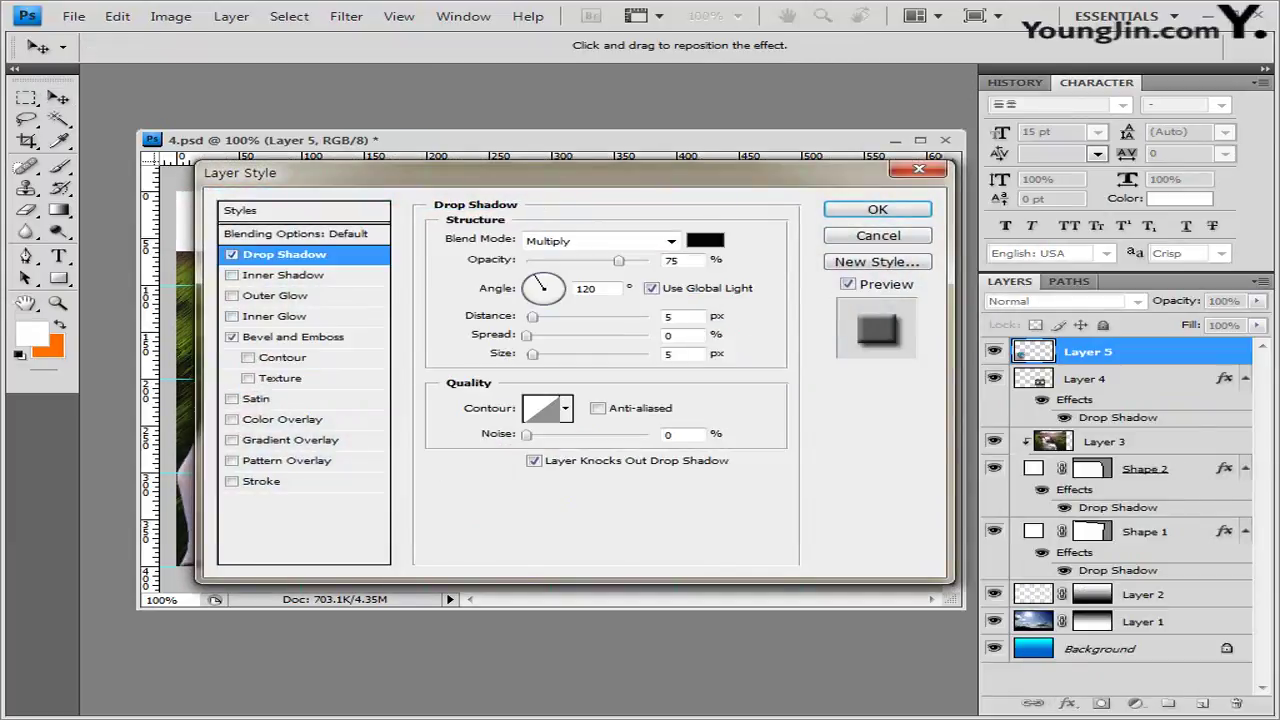
left_click(275, 295)
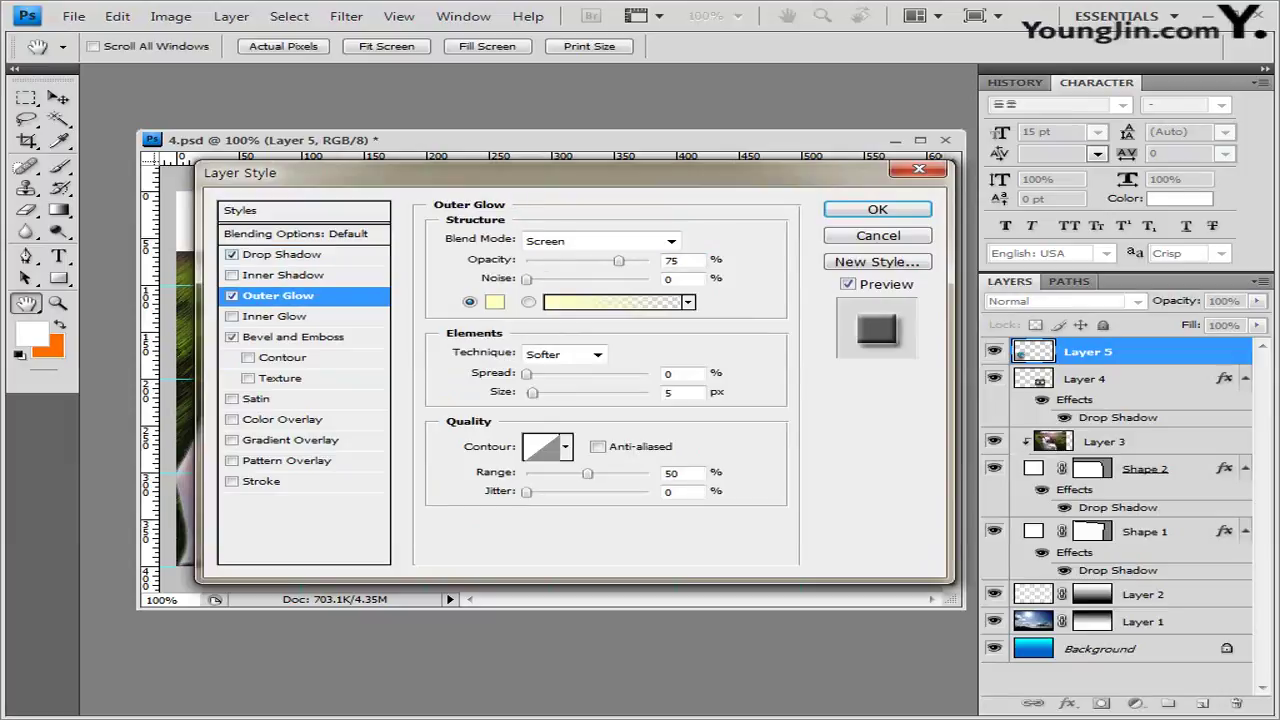
key("Return")
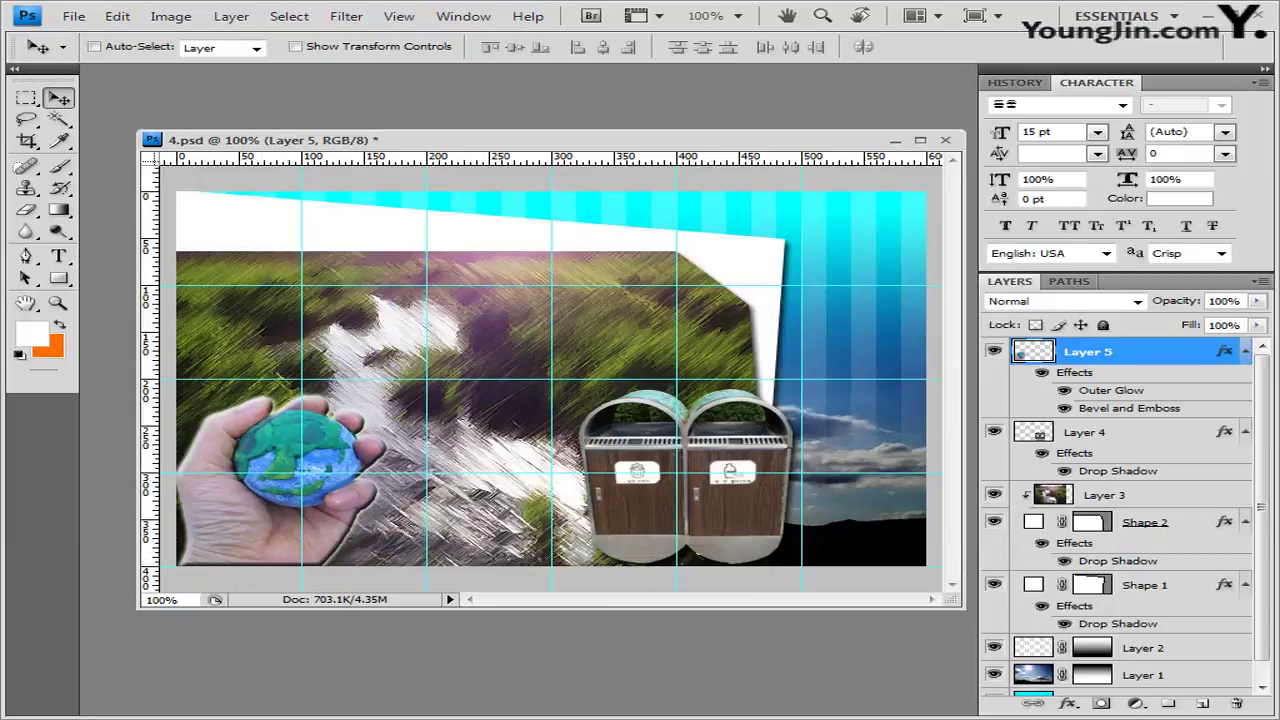
Open the heart-shaped cloud image 1급-16.jpg from the 기출문제01 folder.
key("alt+Tab")
left_click_drag(455, 585, 365, 100)
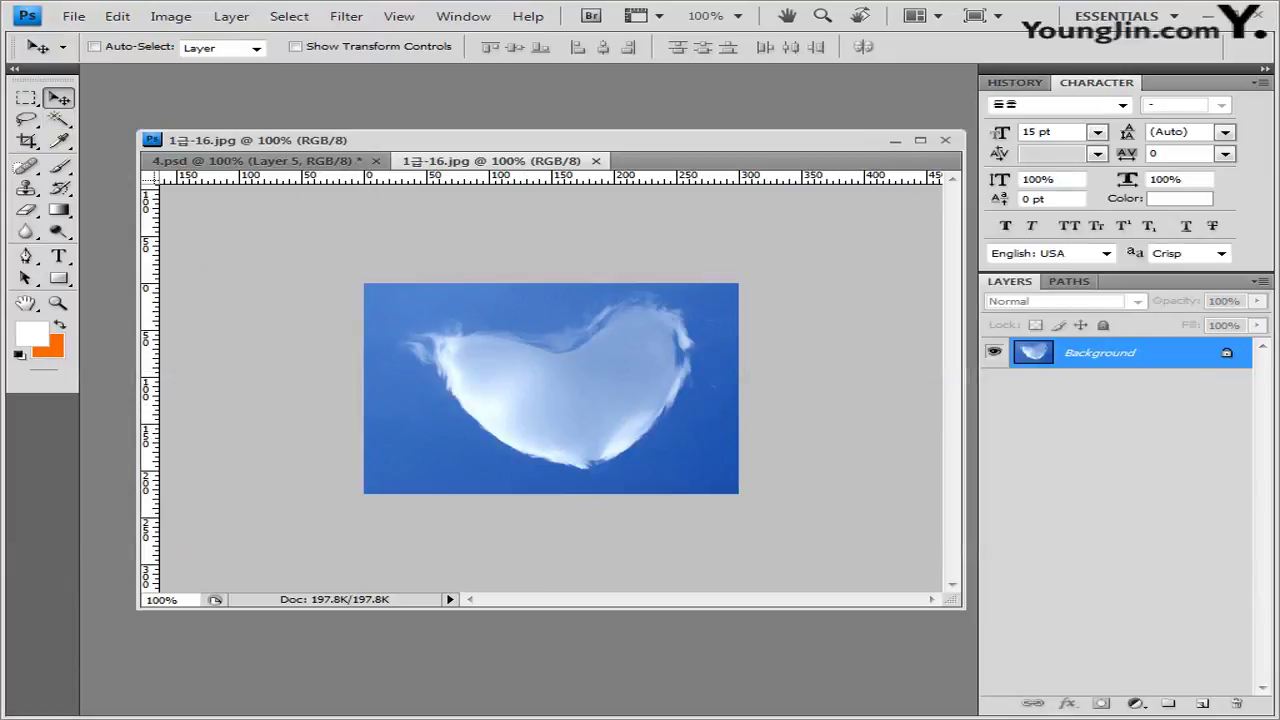
Select the blue sky with the Magic Wand, invert to the heart cloud, and transfer it to 4.psd as a new layer, closing 1급-16.jpg.
left_click(58, 119)
left_click(150, 134)
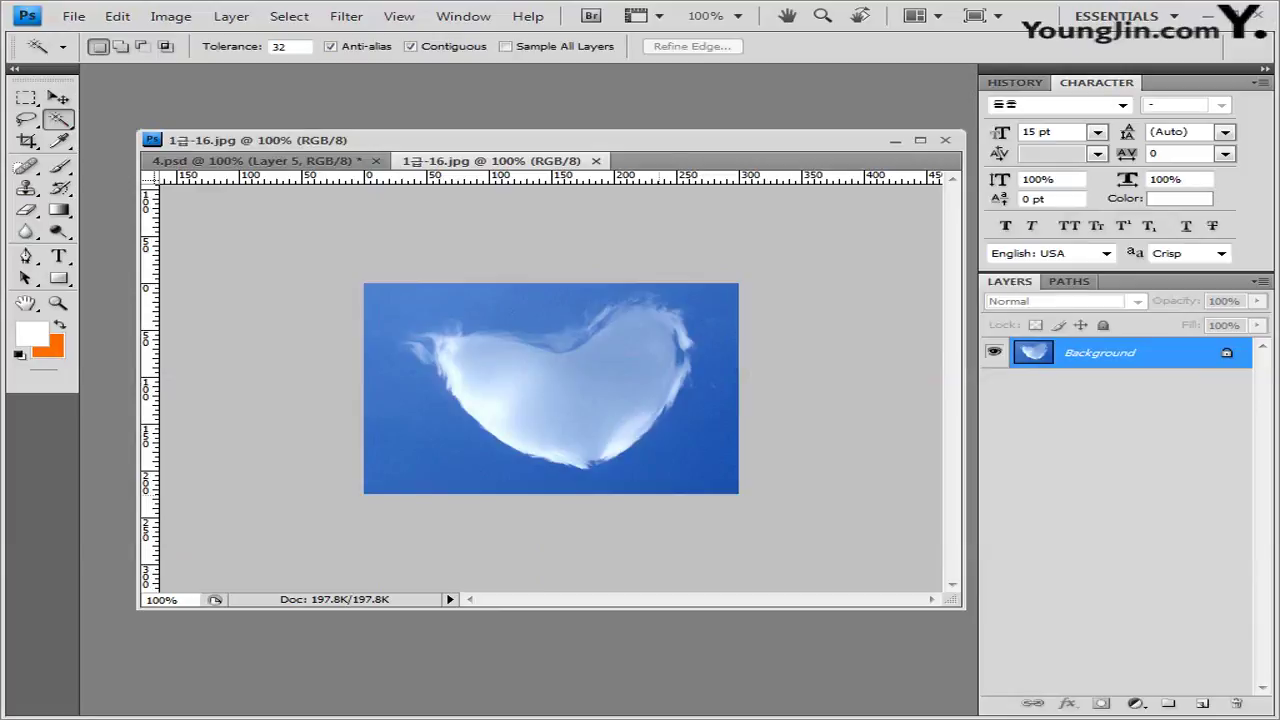
left_click(460, 448)
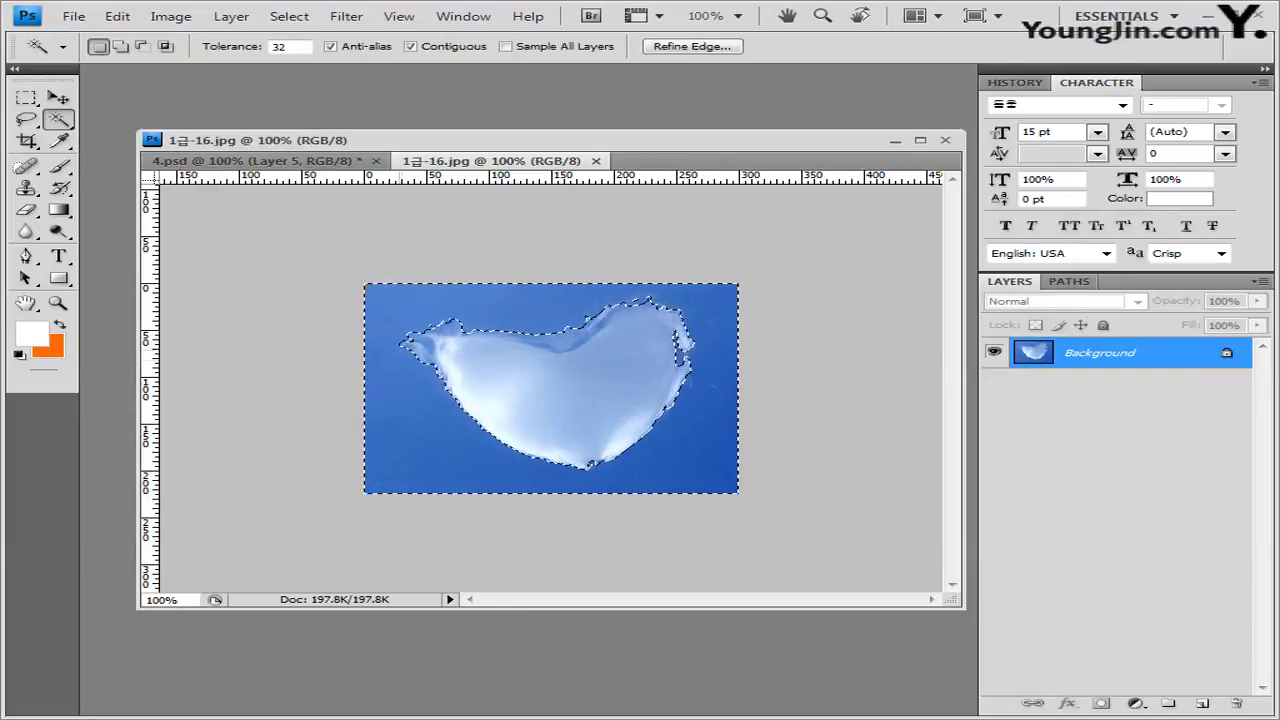
left_click(289, 16)
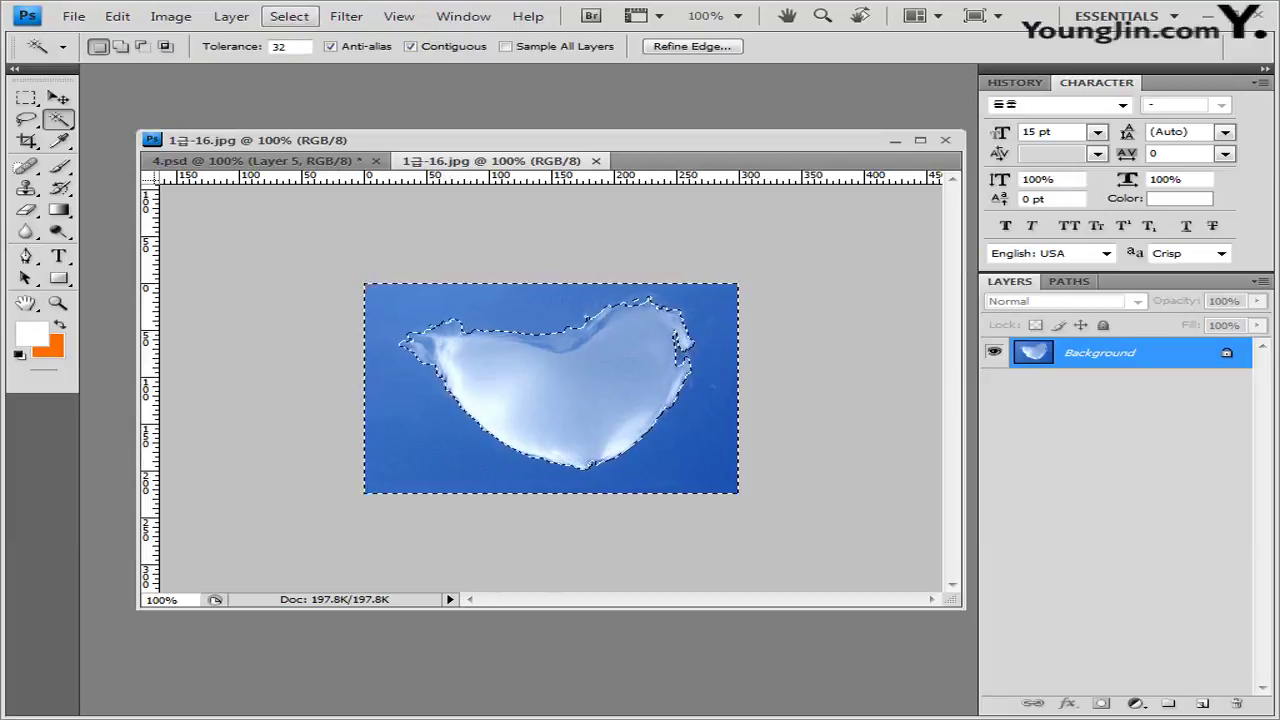
left_click(309, 91)
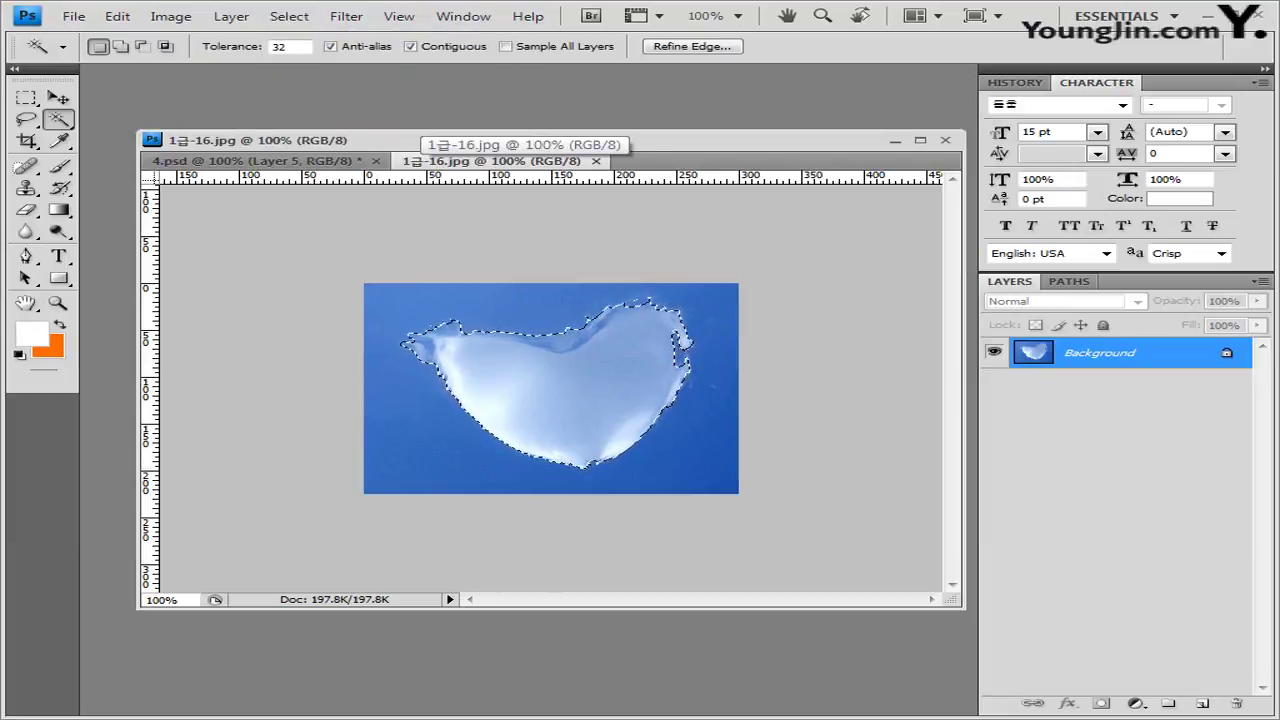
left_click(596, 161)
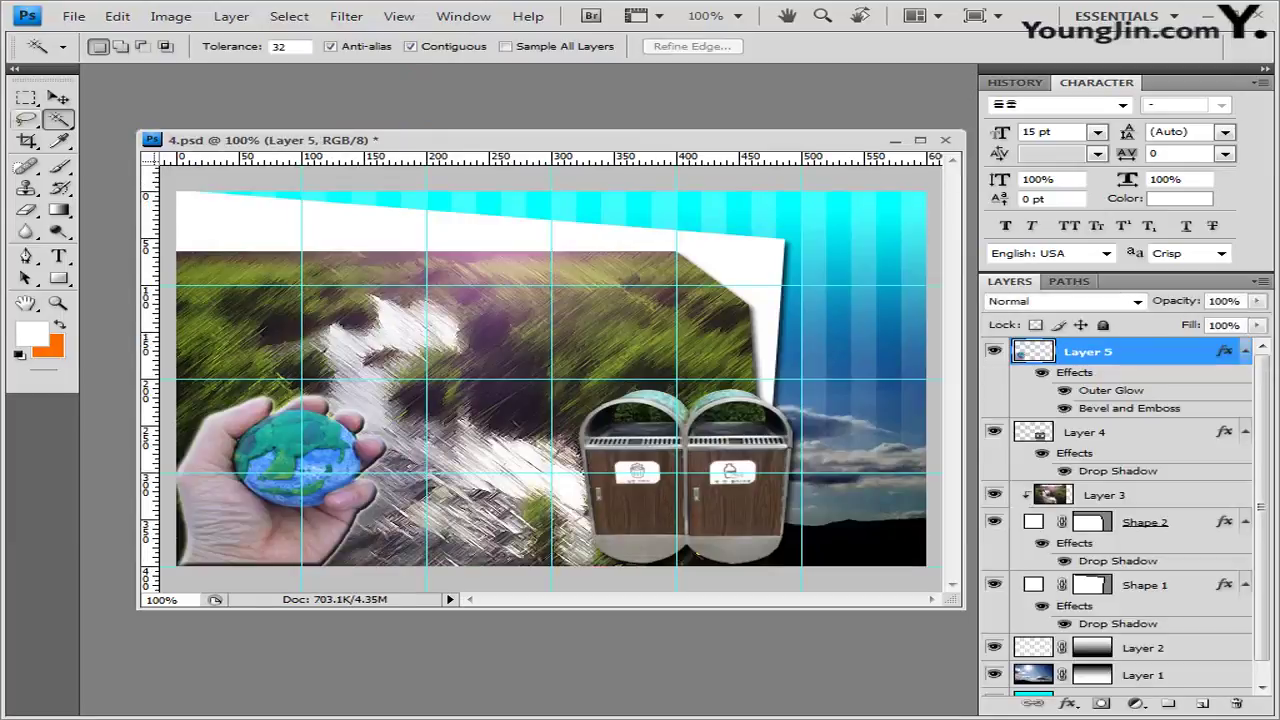
key("ctrl+v")
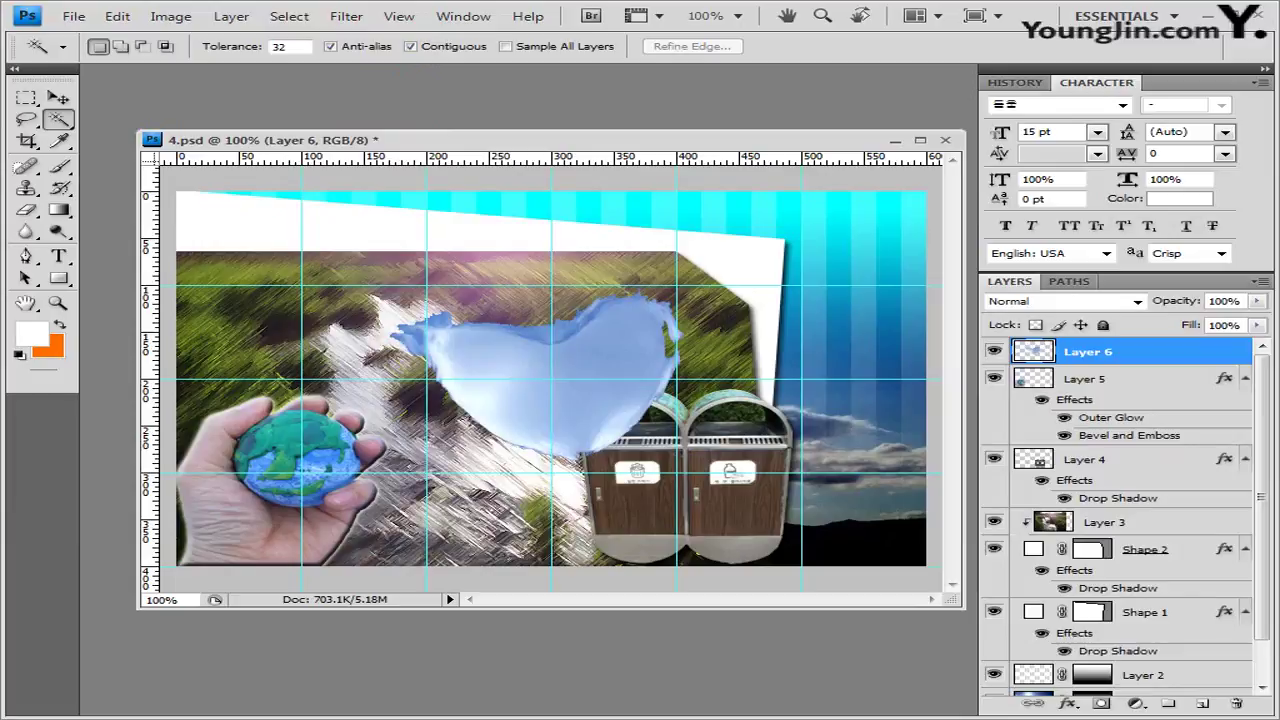
Scale the heart cloud proportionally to about 50% and place it on the upper part of the river photo, above the left bin.
key("v")
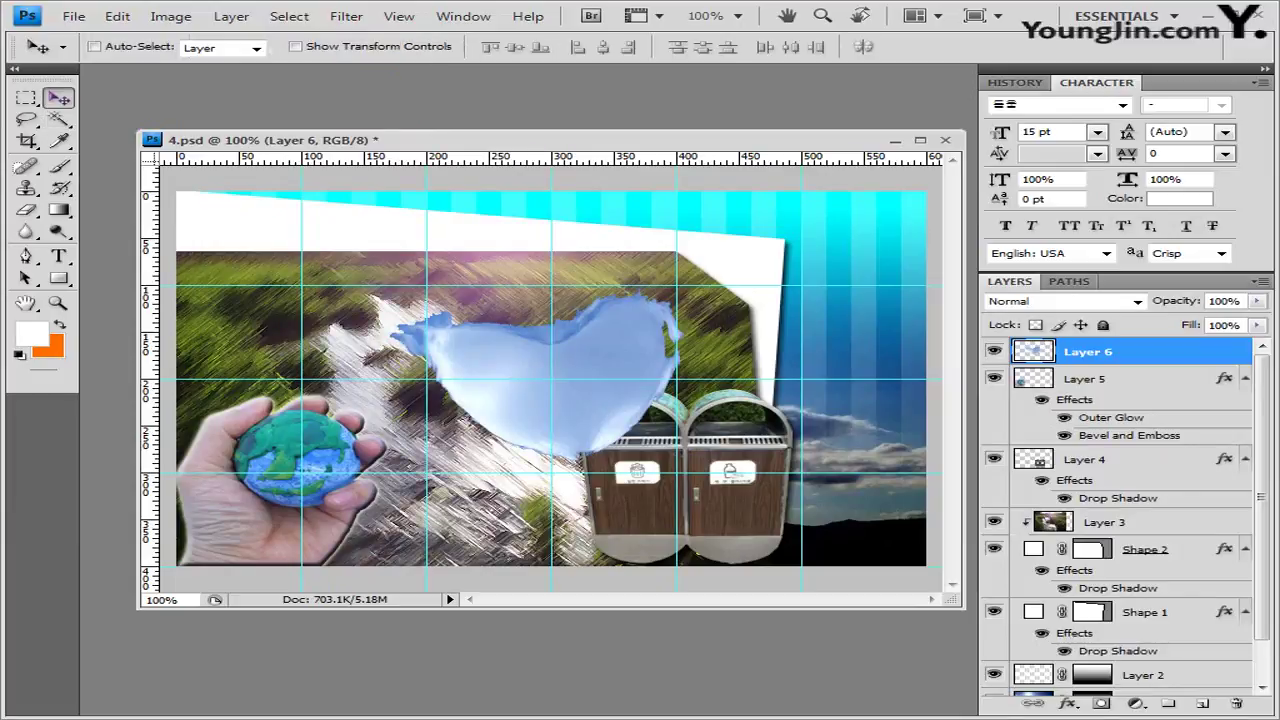
left_click_drag(540, 370, 720, 340)
key("ctrl+t")
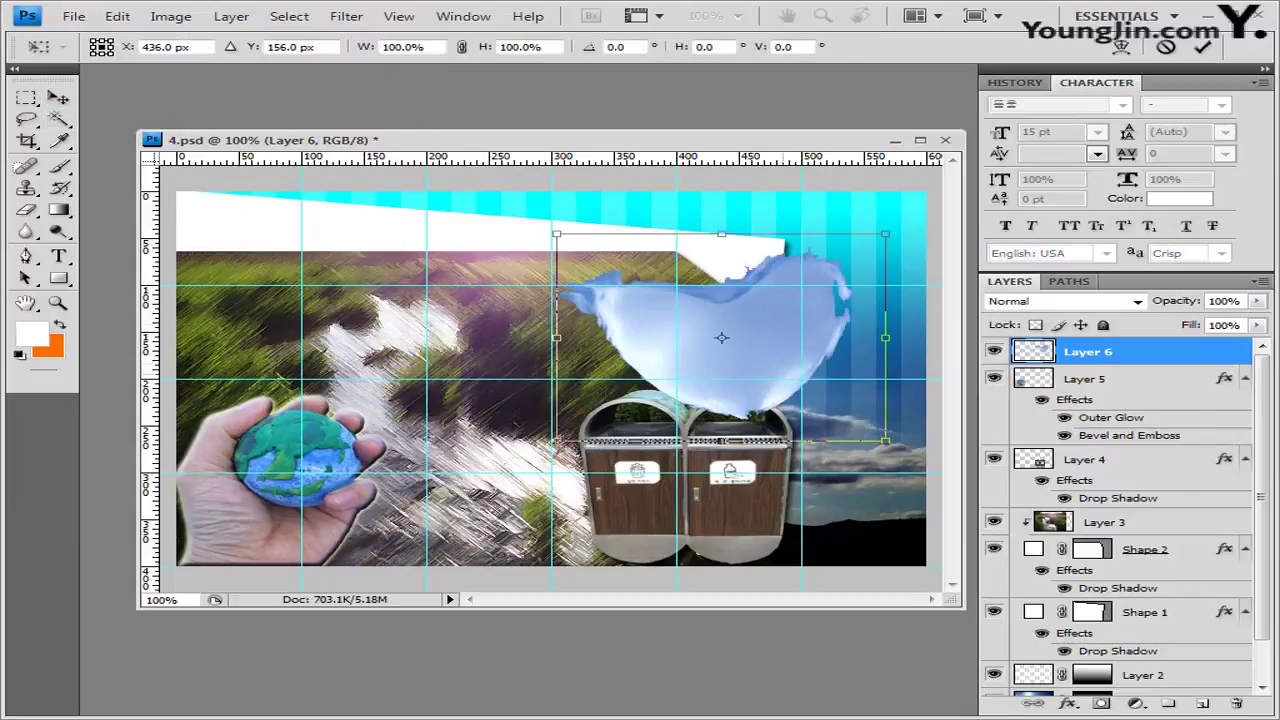
left_click_drag(885, 440, 706, 357)
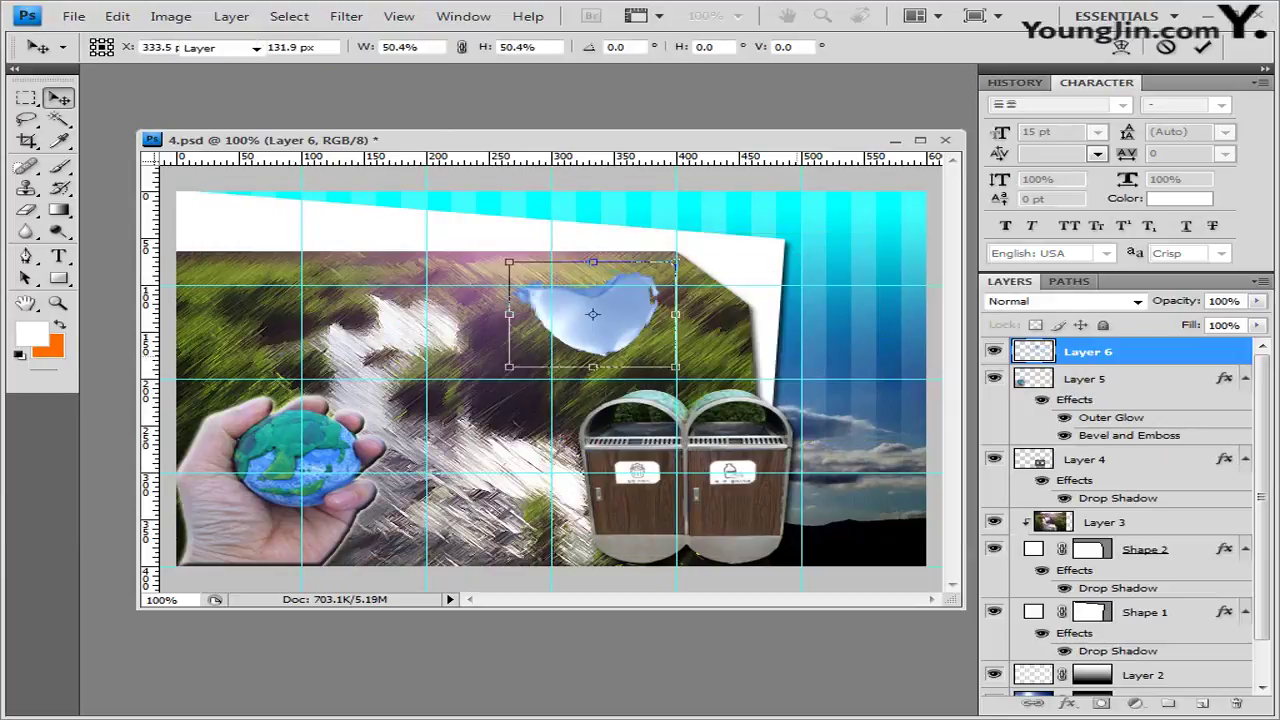
key("Return")
Give the cloud layer a Multiply Drop Shadow at 75%, 120° angle, 5 px distance and size, and set the layer opacity to 80%.
left_click(1068, 703)
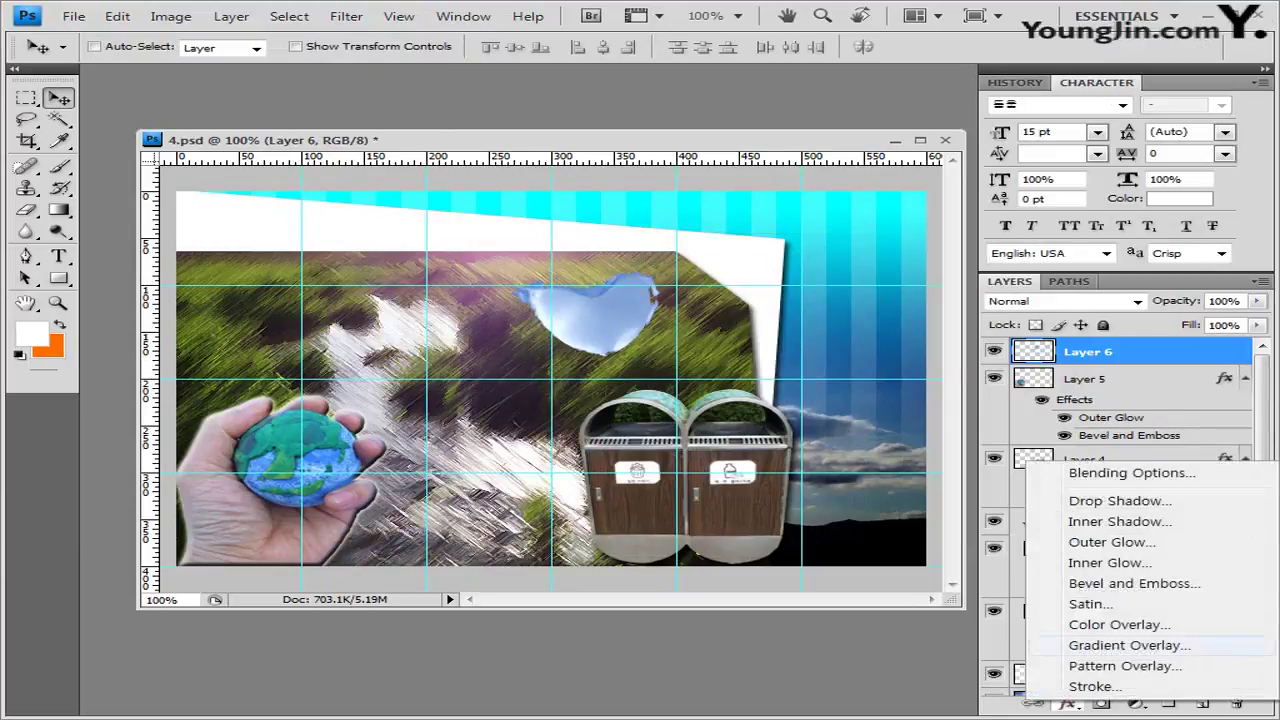
left_click(1120, 500)
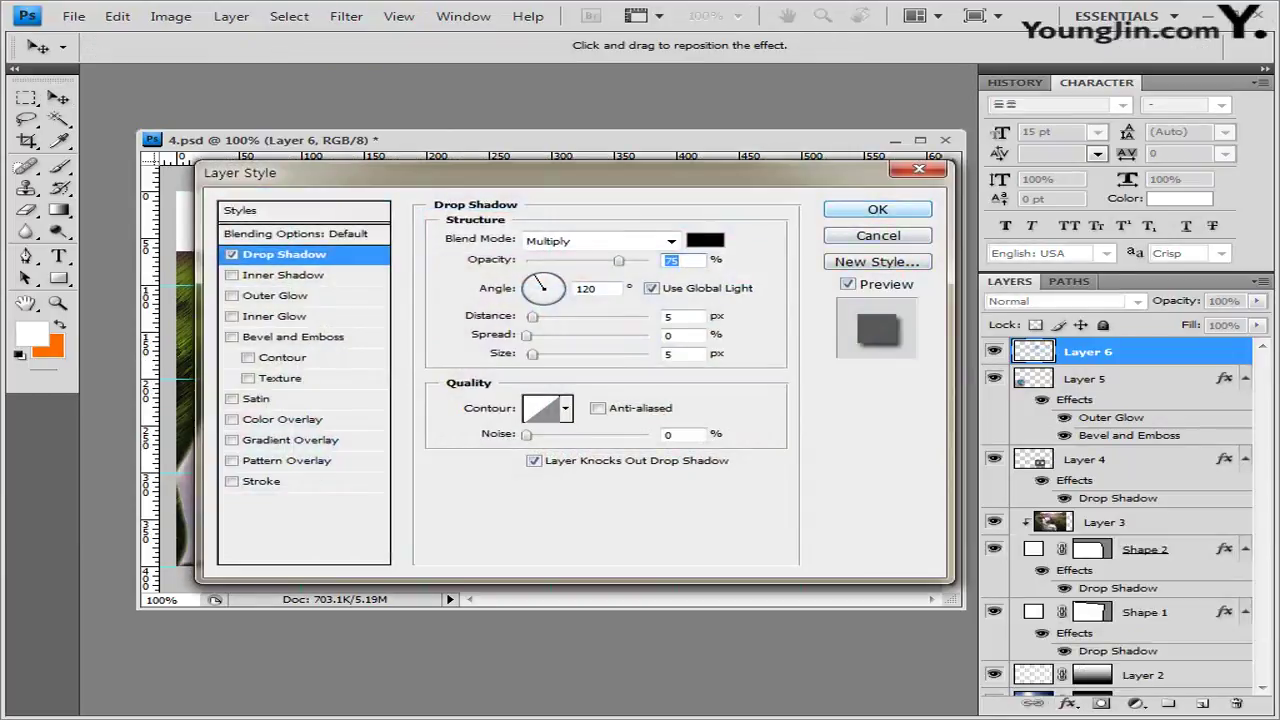
key("Return")
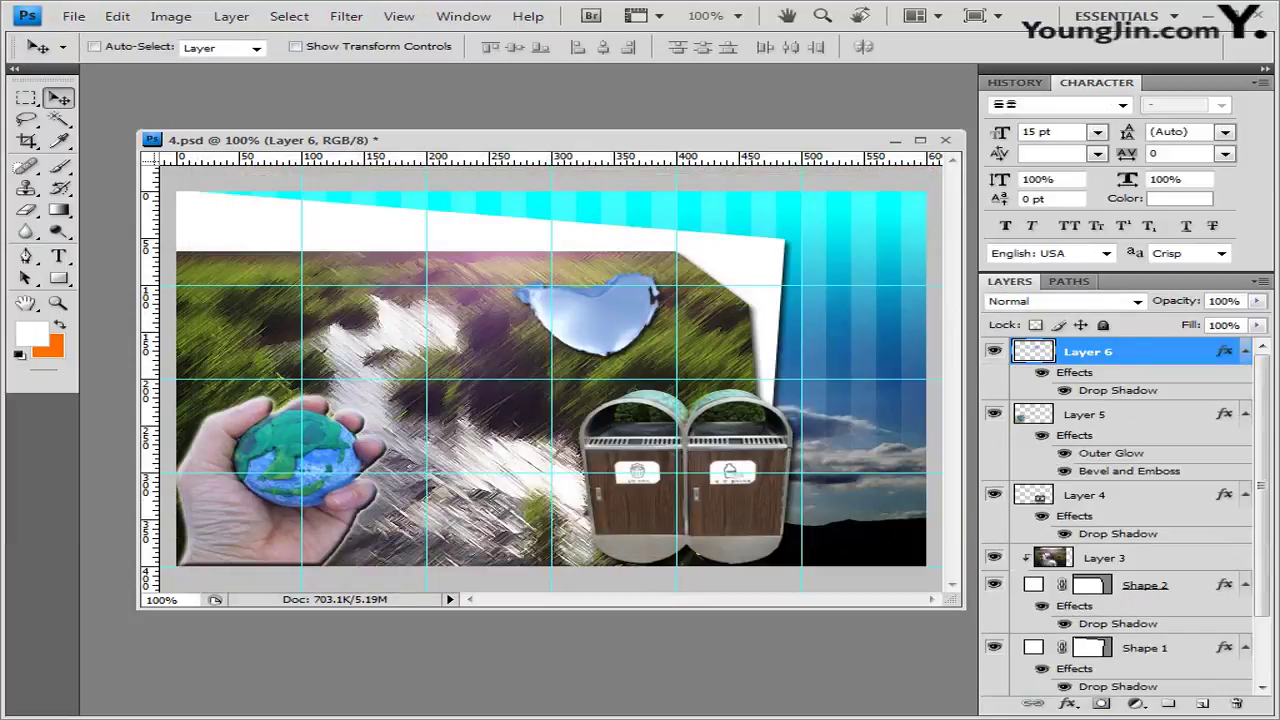
left_click(1224, 301)
type("80")
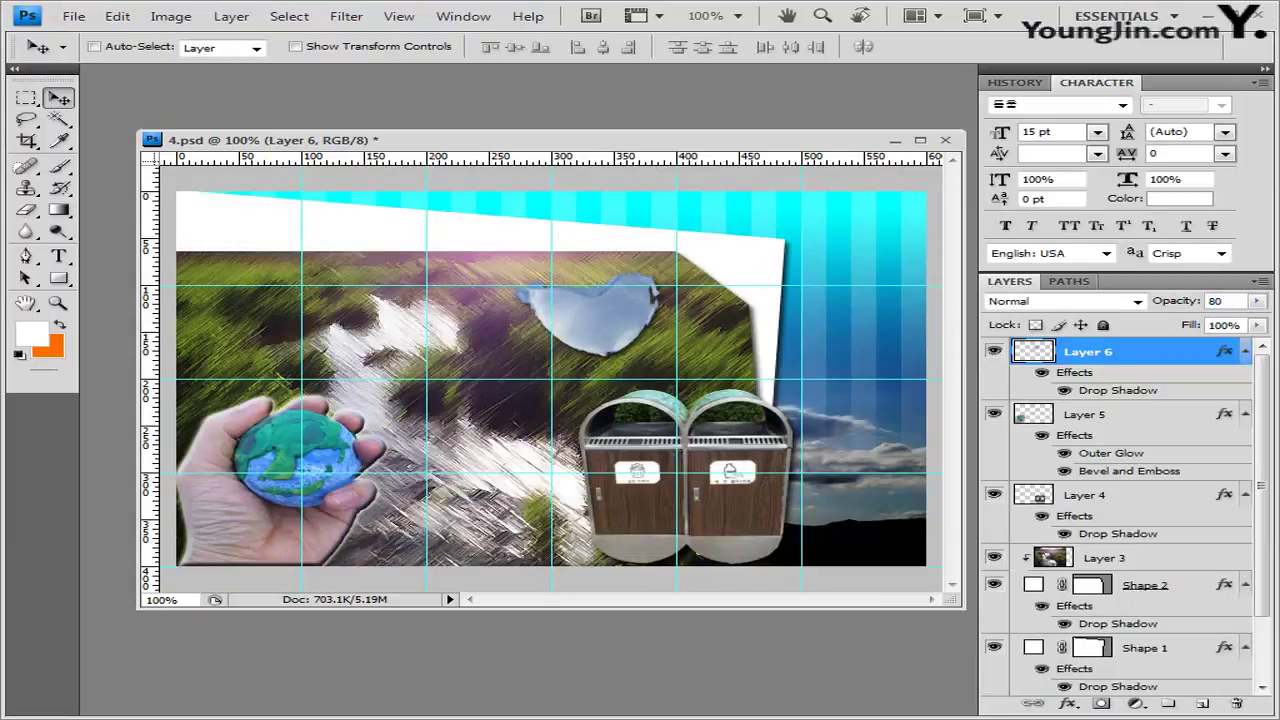
key("Return")
Draw the rough-edged banner custom shape as a white shape layer, about 85 × 28 px, across the white frame's right edge near its upper corner.
left_click(59, 278)
left_click(183, 365)
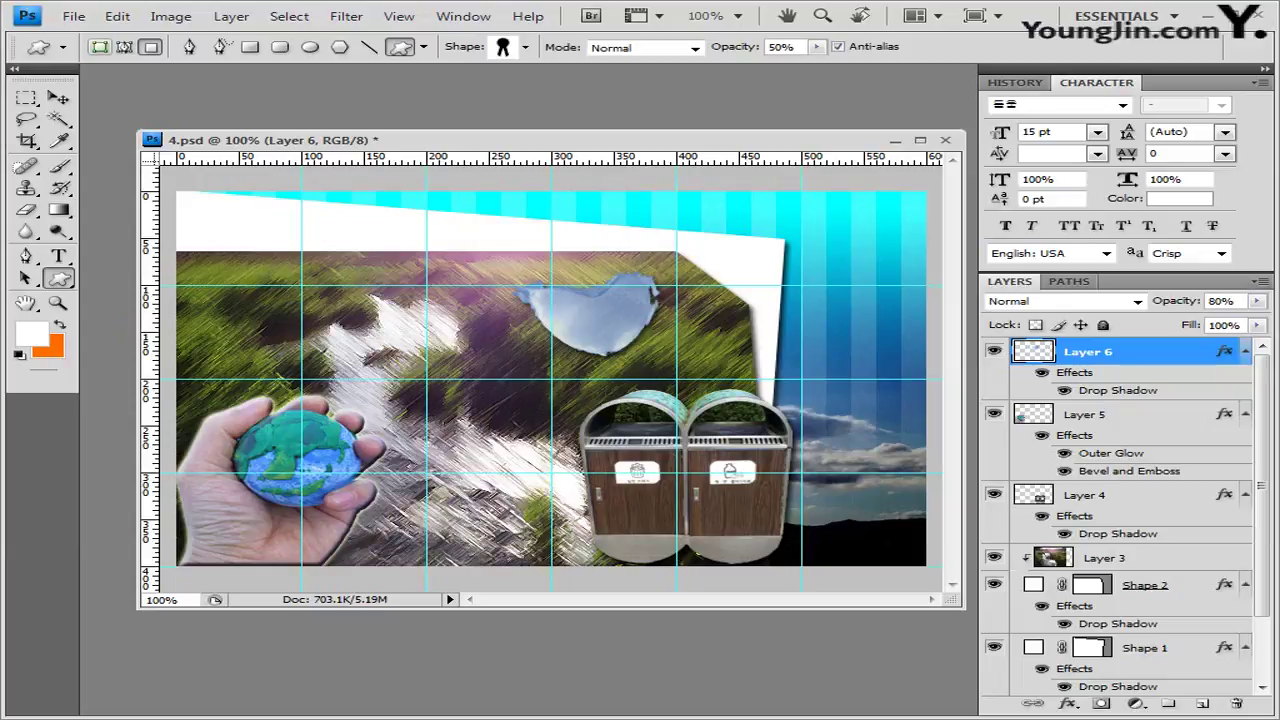
left_click(100, 47)
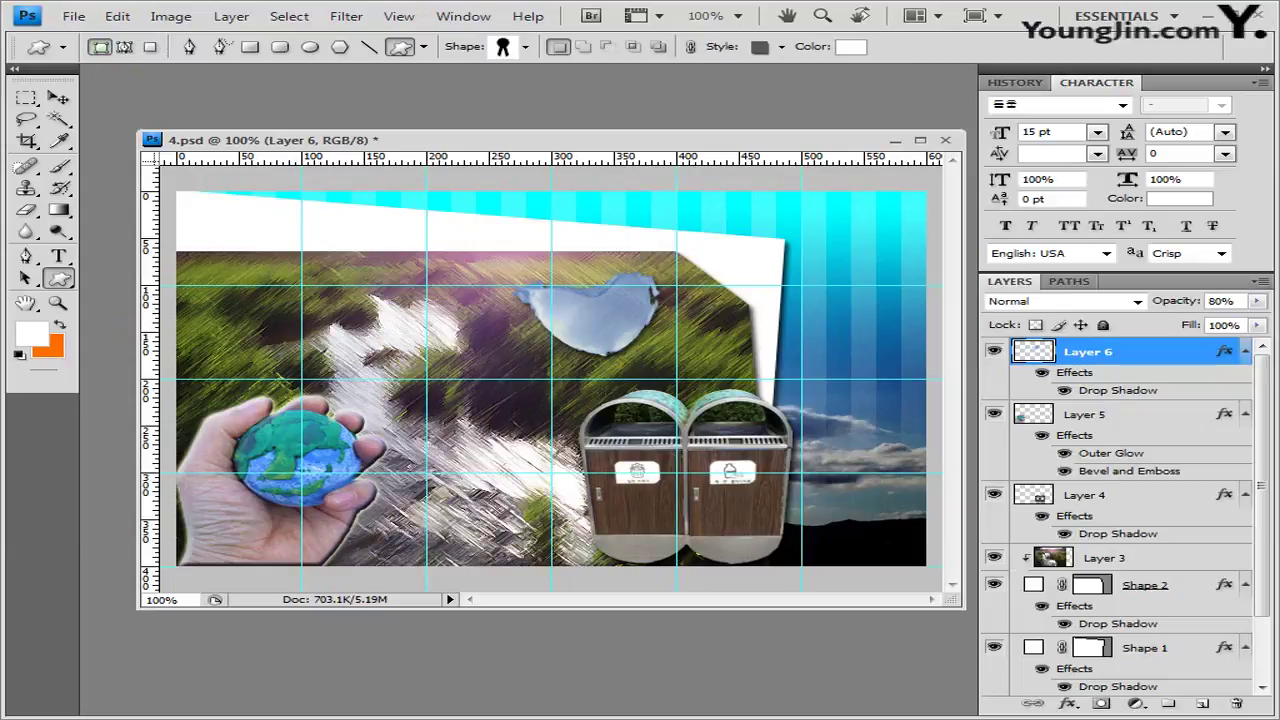
left_click(525, 47)
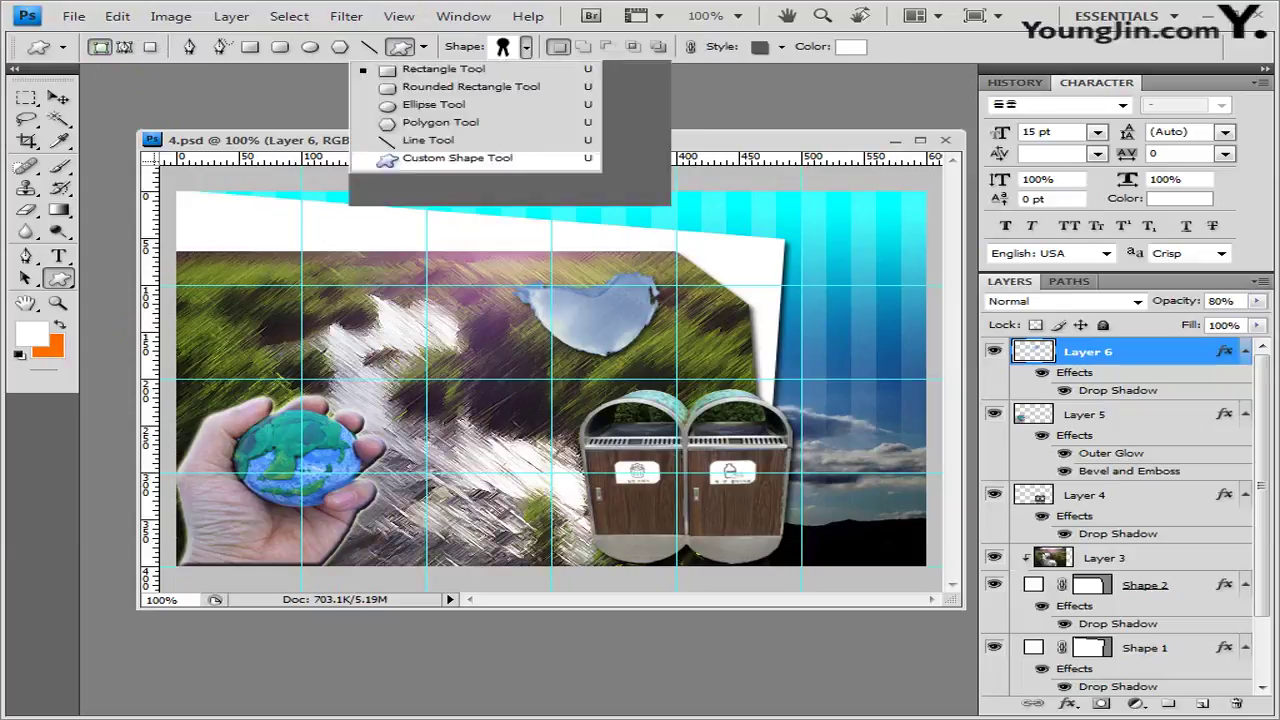
left_click(646, 78)
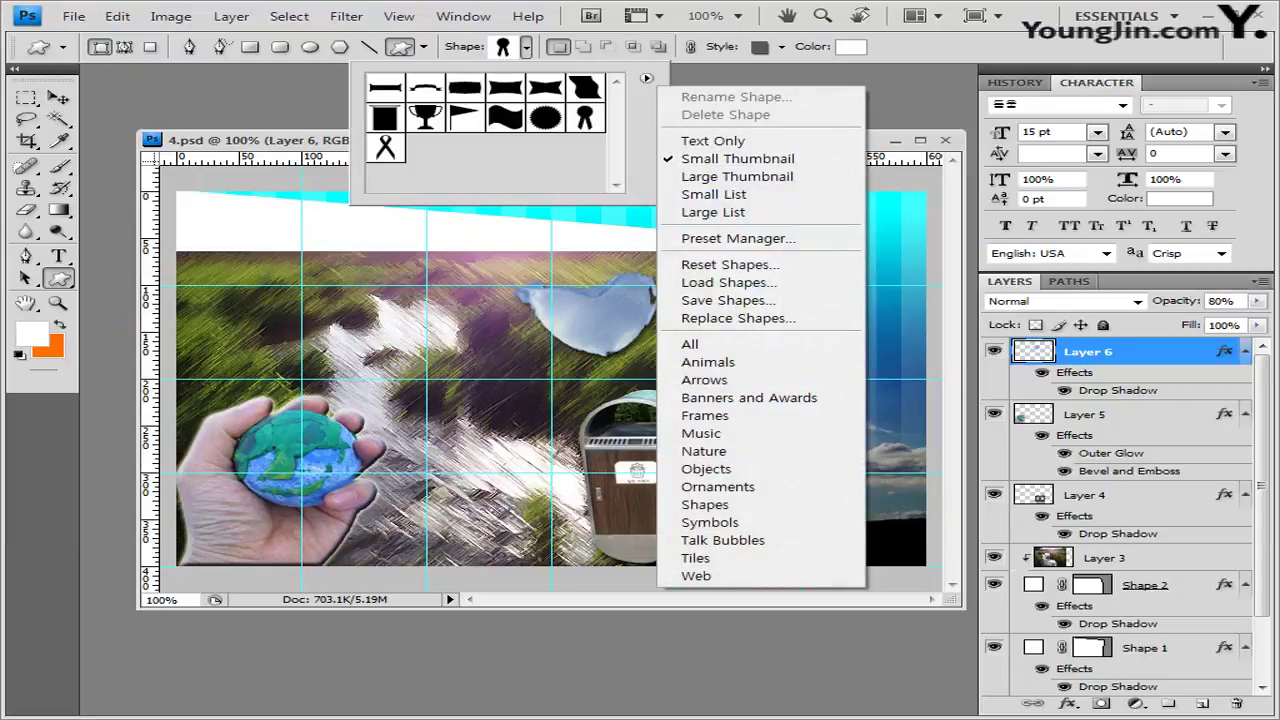
key("Escape")
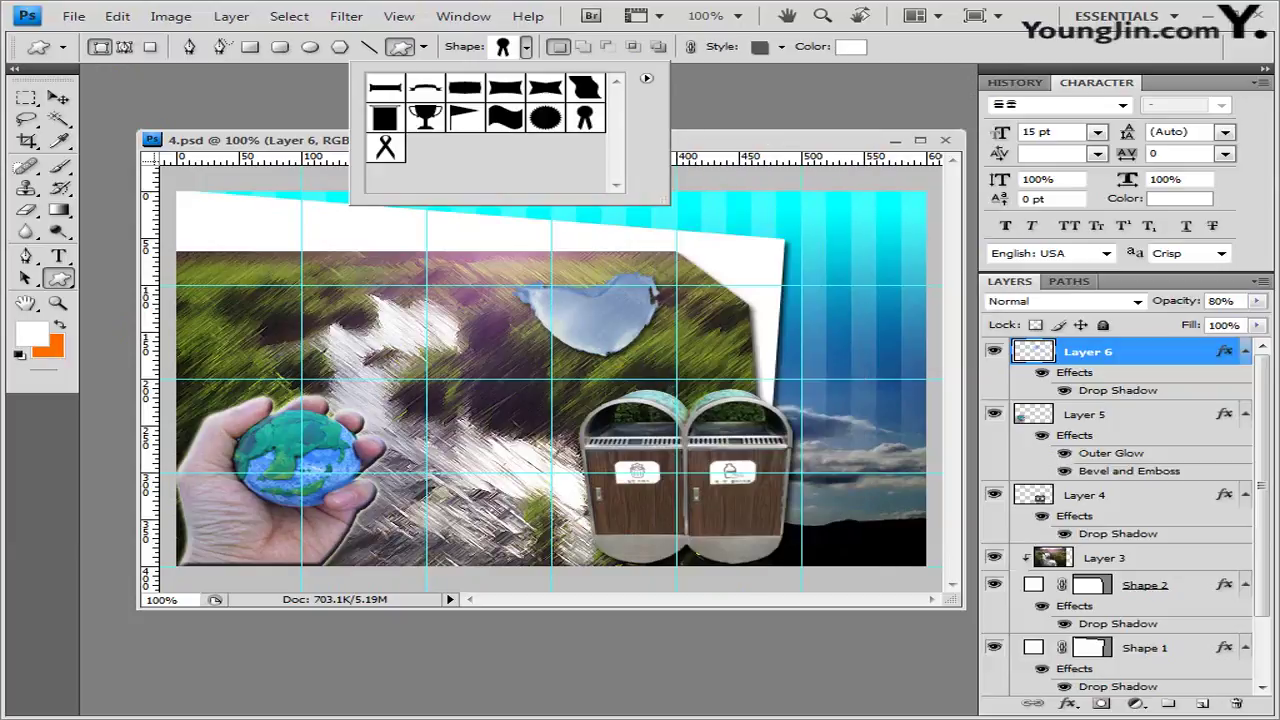
left_click(464, 88)
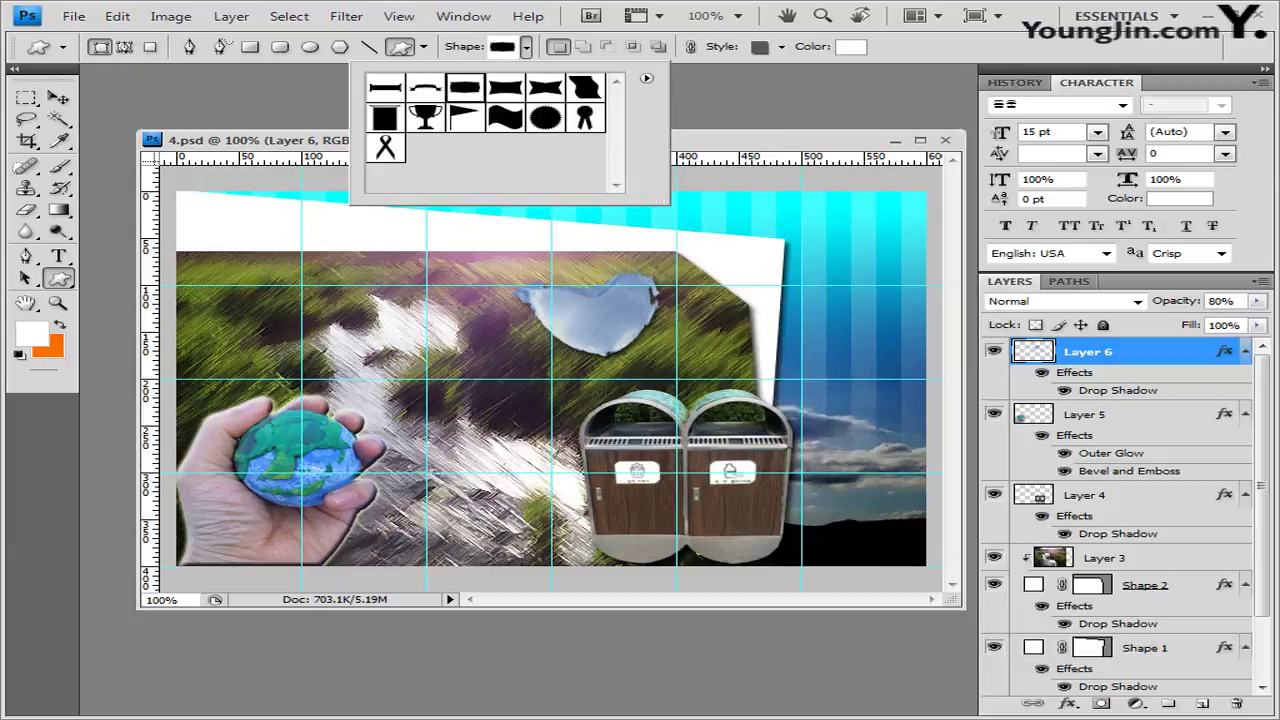
key("Return")
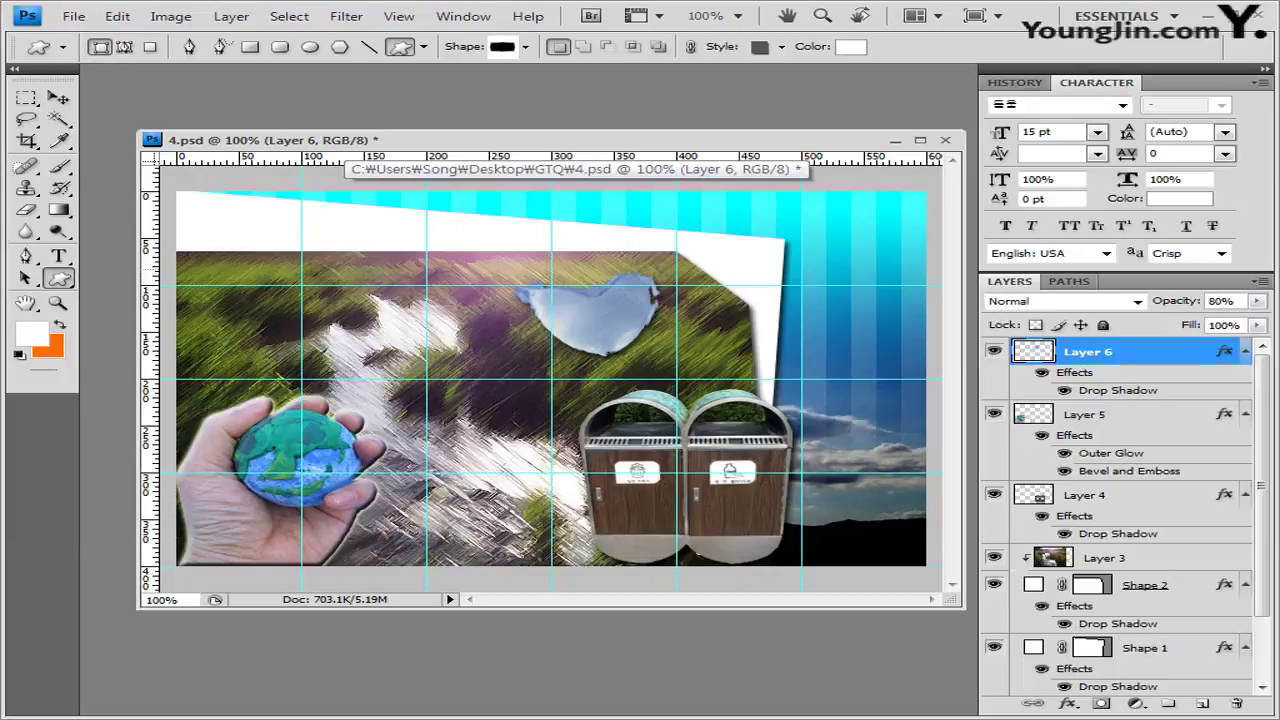
left_click_drag(744, 262, 850, 294)
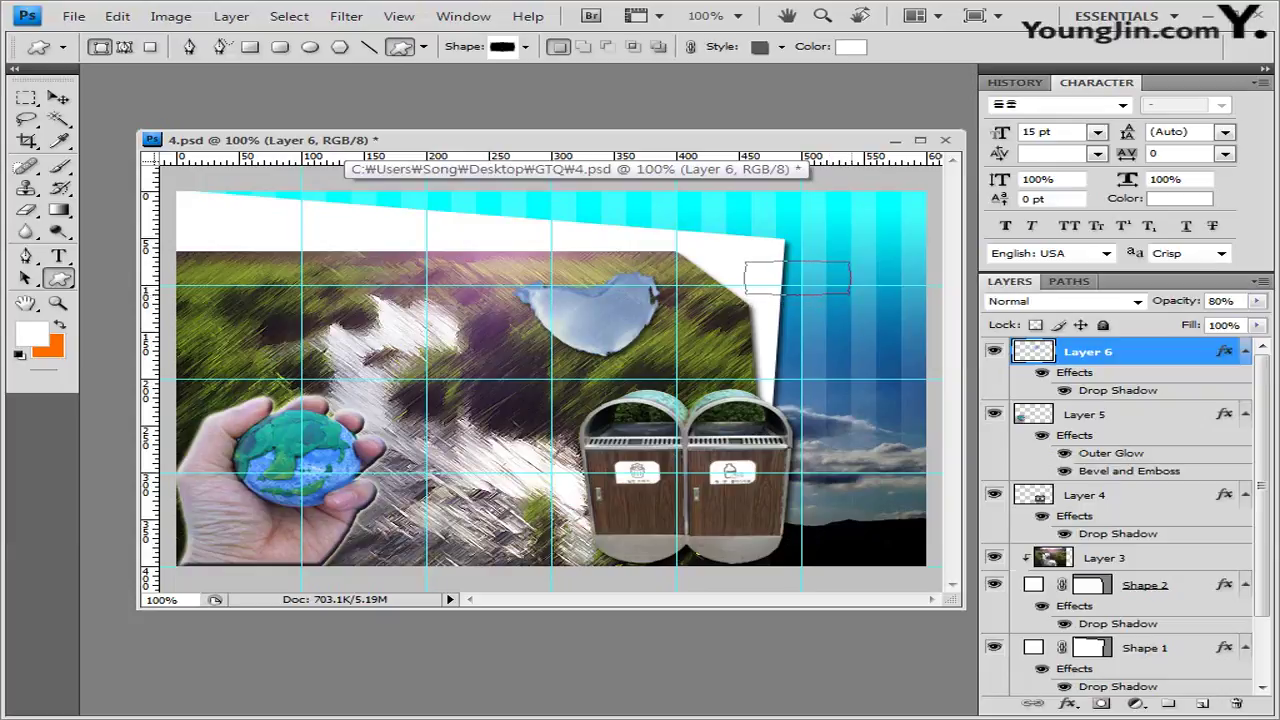
left_click_drag(850, 294, 848, 296)
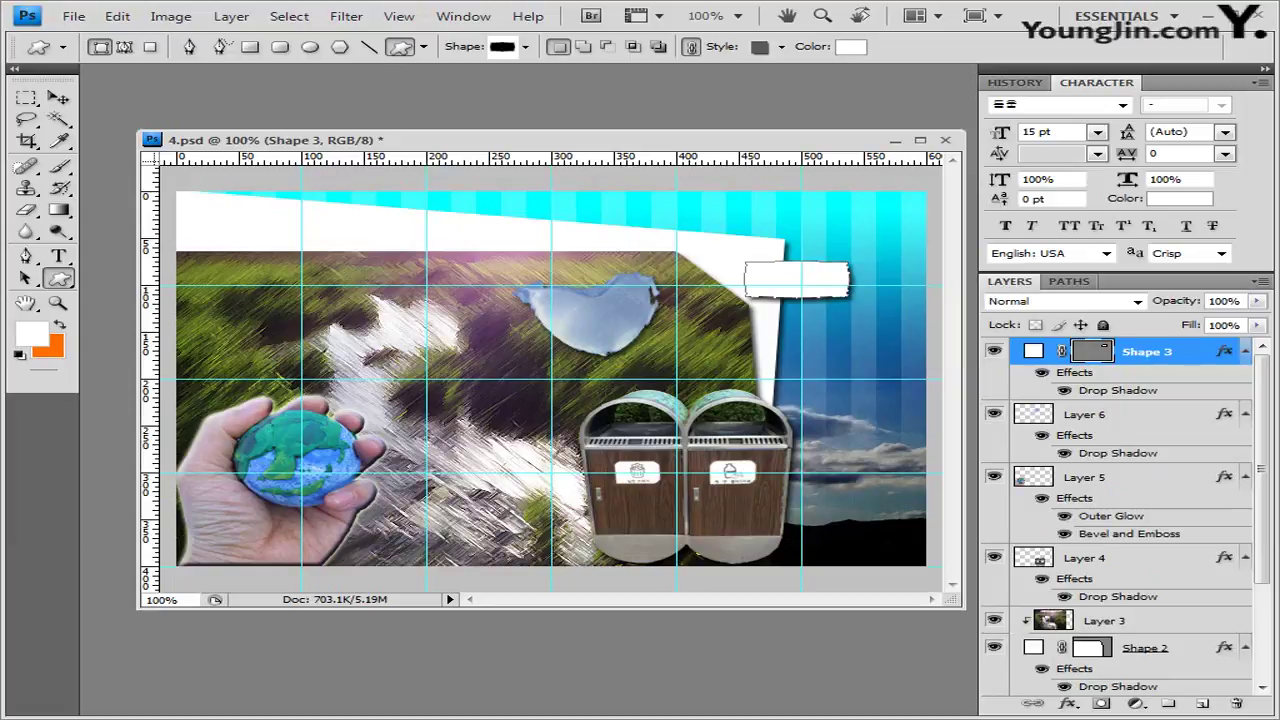
Add a Gradient Overlay to the banner shape, with the gradient running from ffcc00 to ffffff.
left_click(1067, 704)
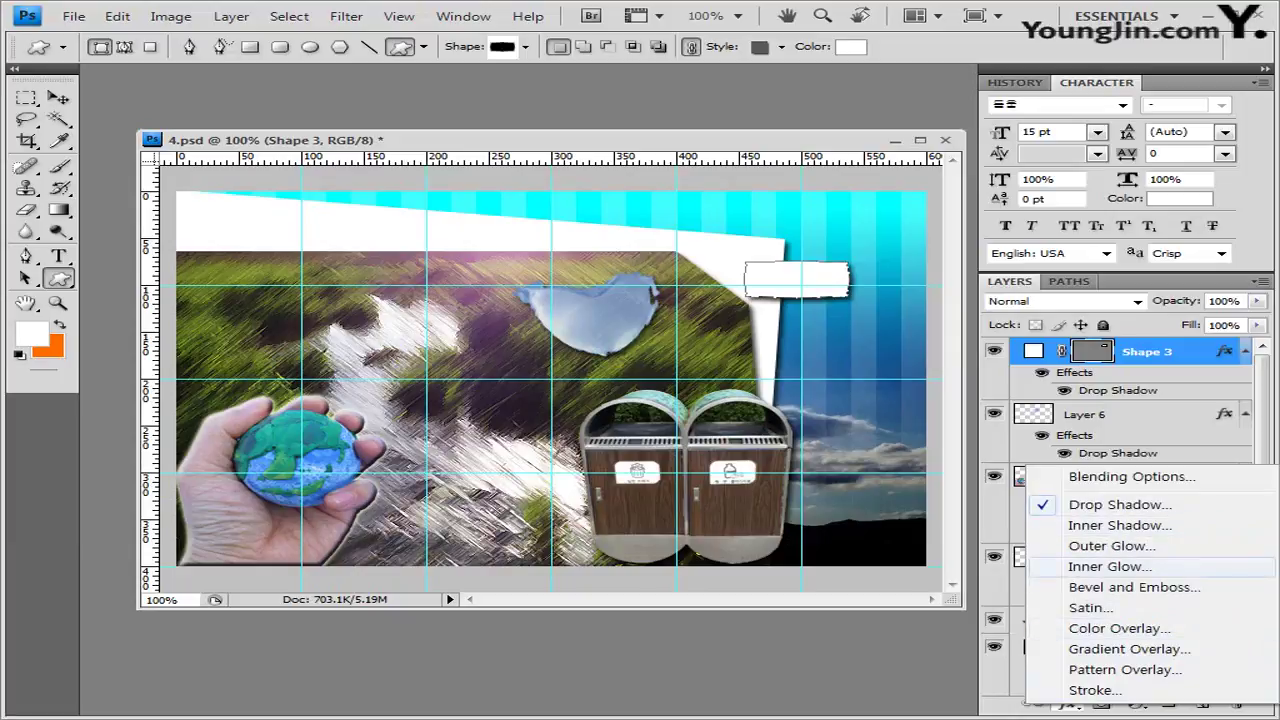
left_click(1129, 648)
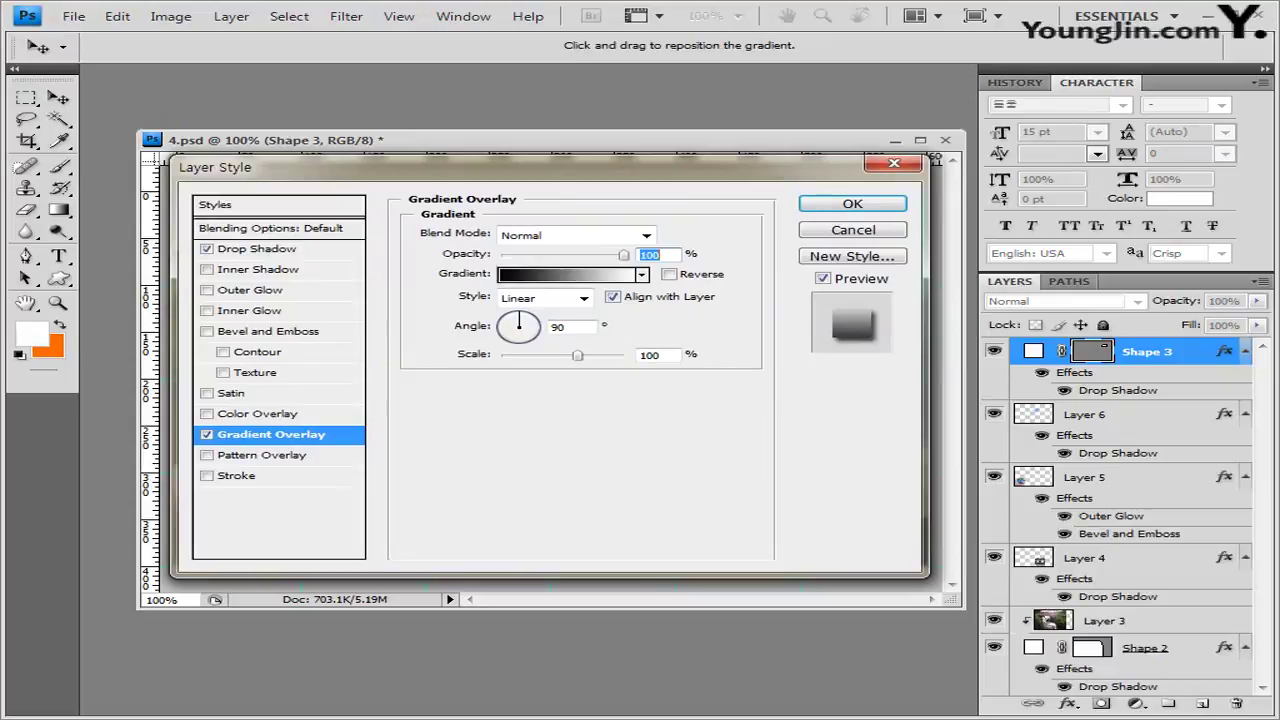
left_click(565, 273)
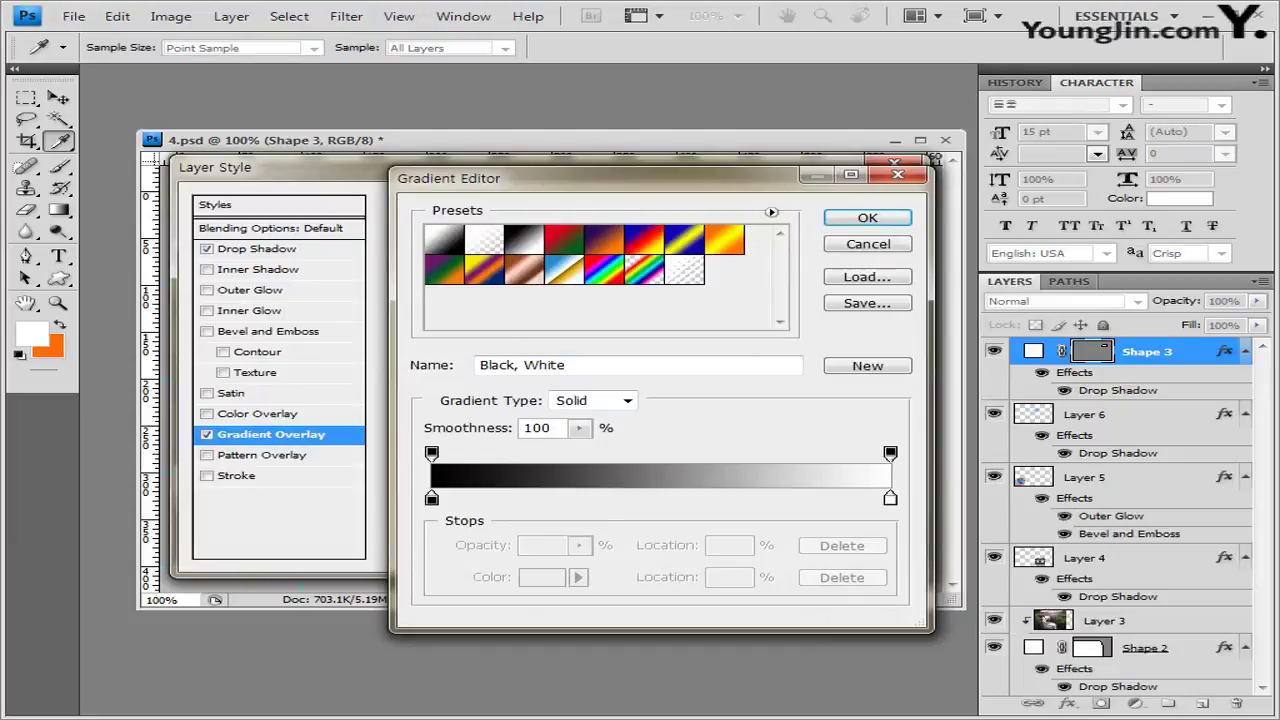
double_click(431, 497)
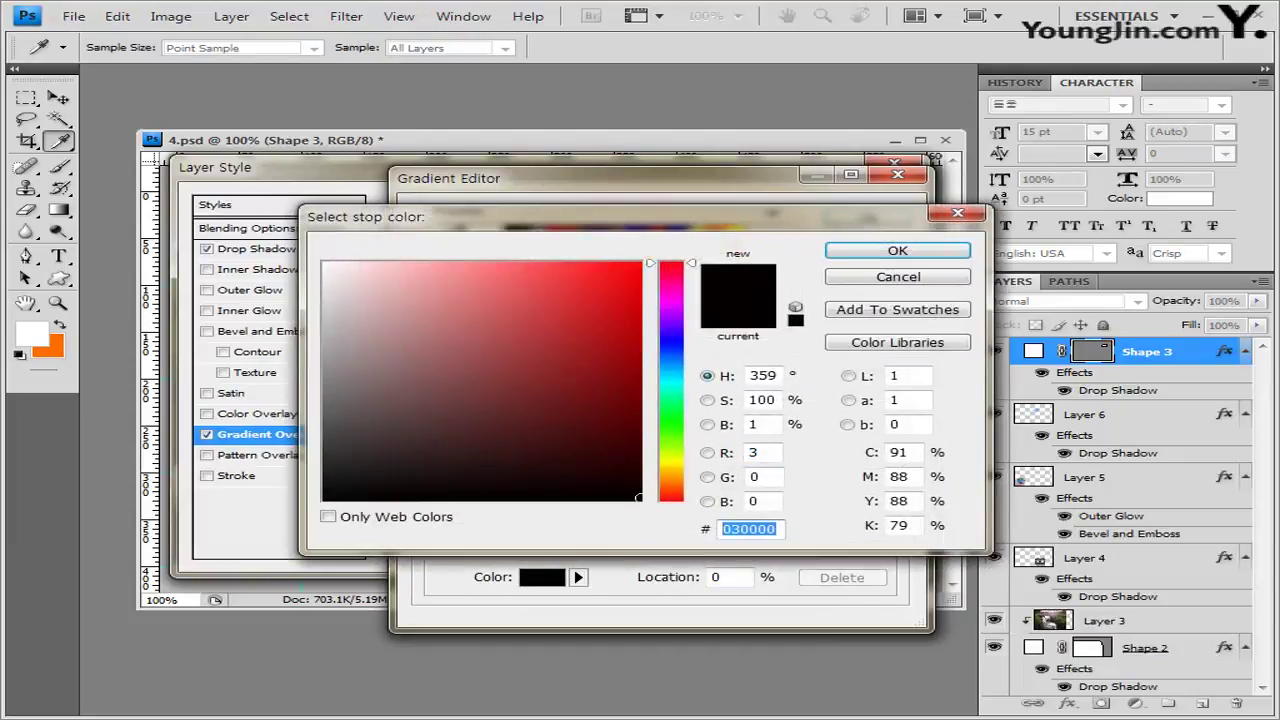
type("ffcc00")
key("Return")
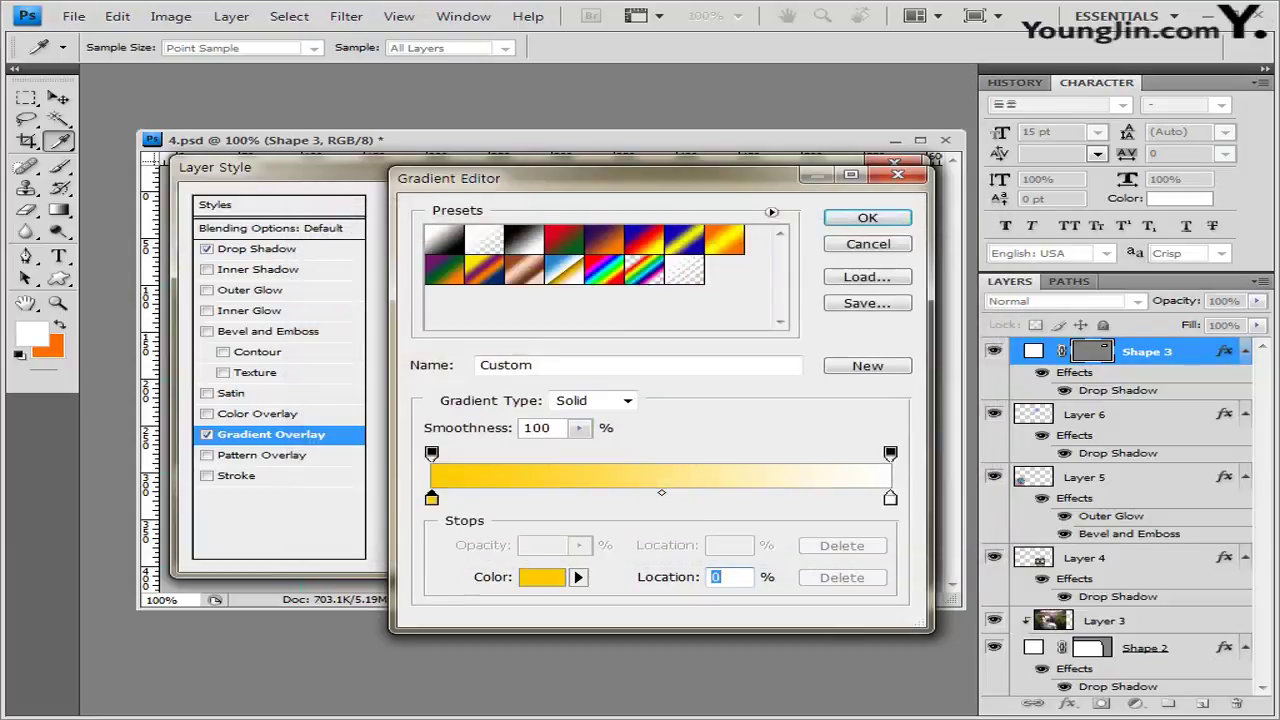
double_click(890, 497)
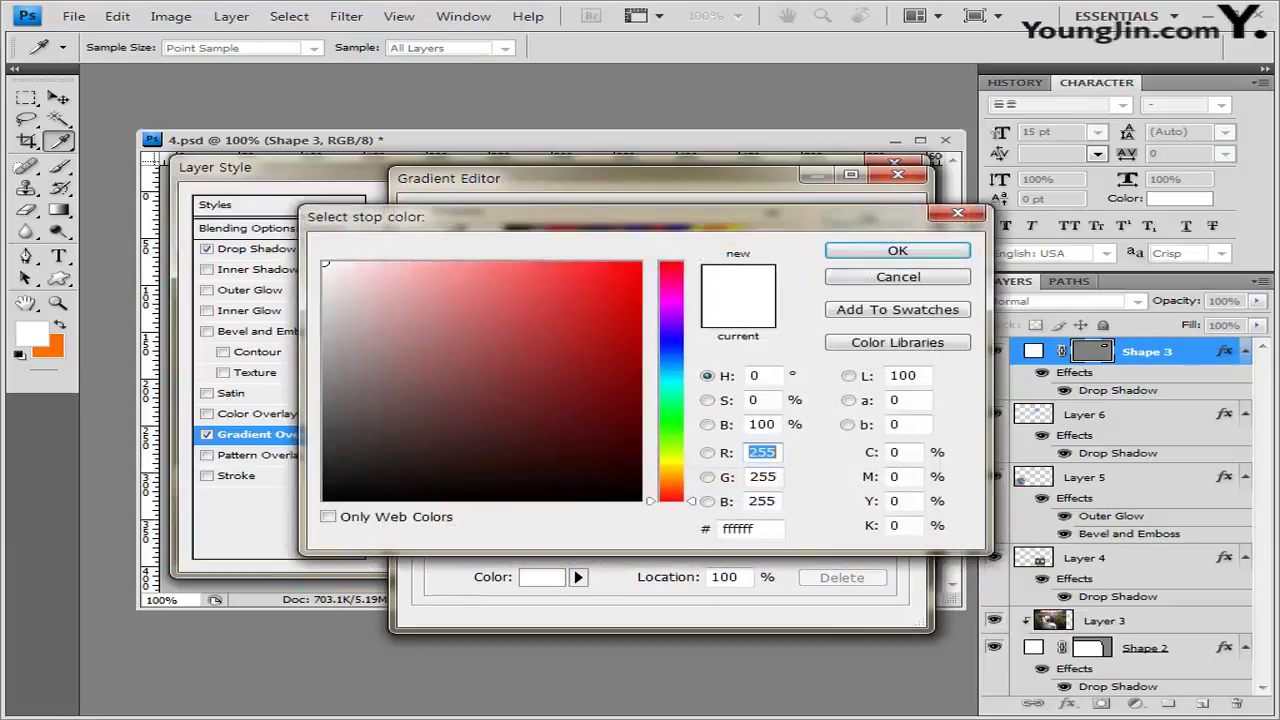
type("ffffff")
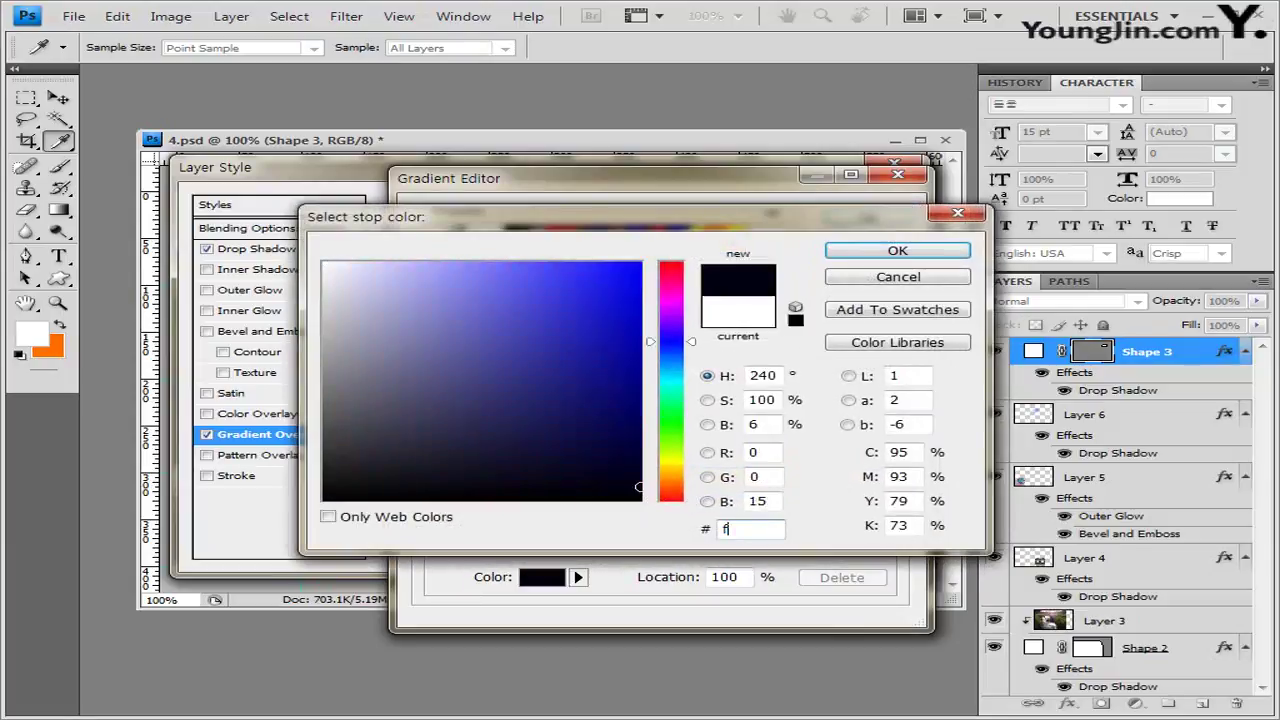
key("Return")
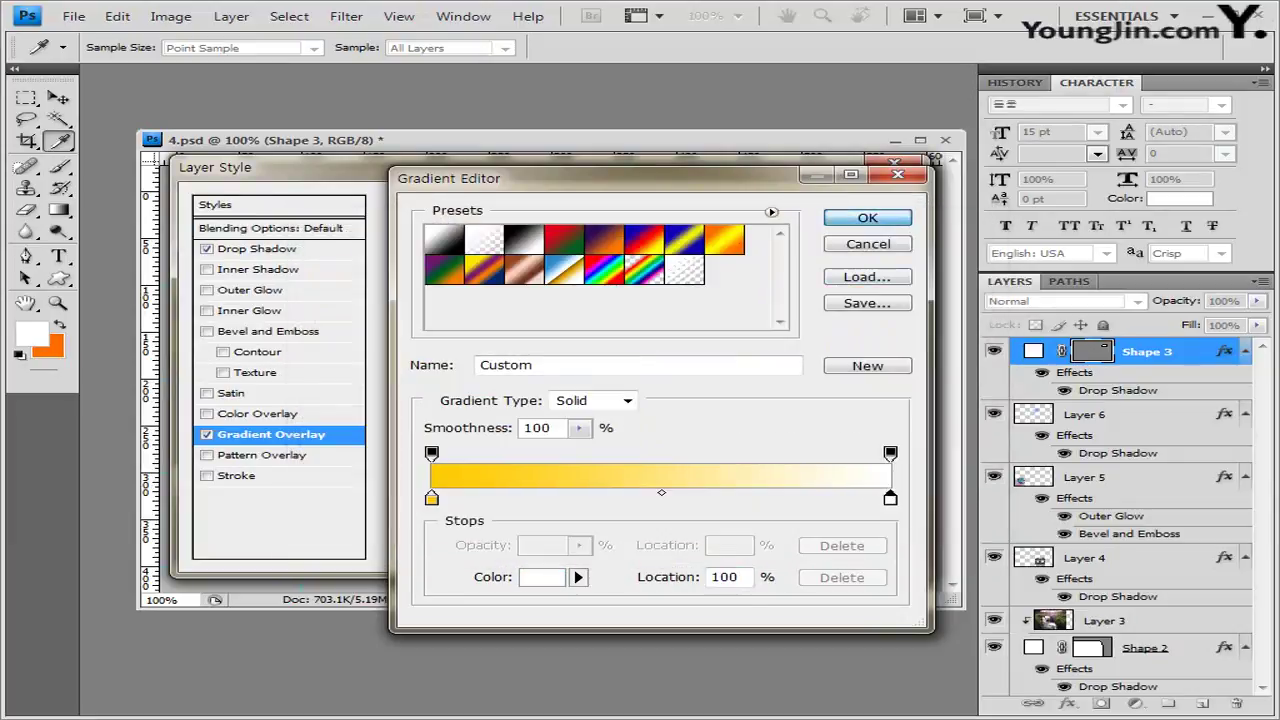
key("Return")
Set the banner's Gradient Overlay angle to 180° while keeping the banner in view.
left_click_drag(400, 167, 525, 337)
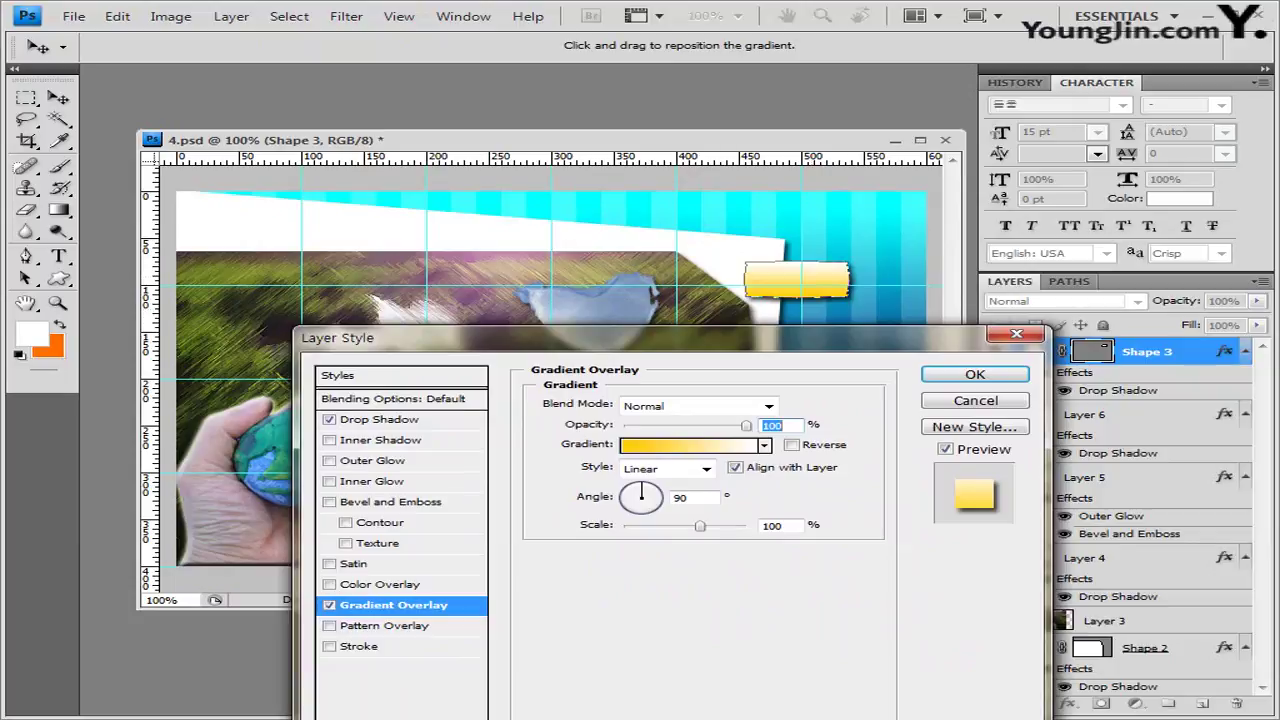
left_click_drag(641, 487, 626, 501)
type("180")
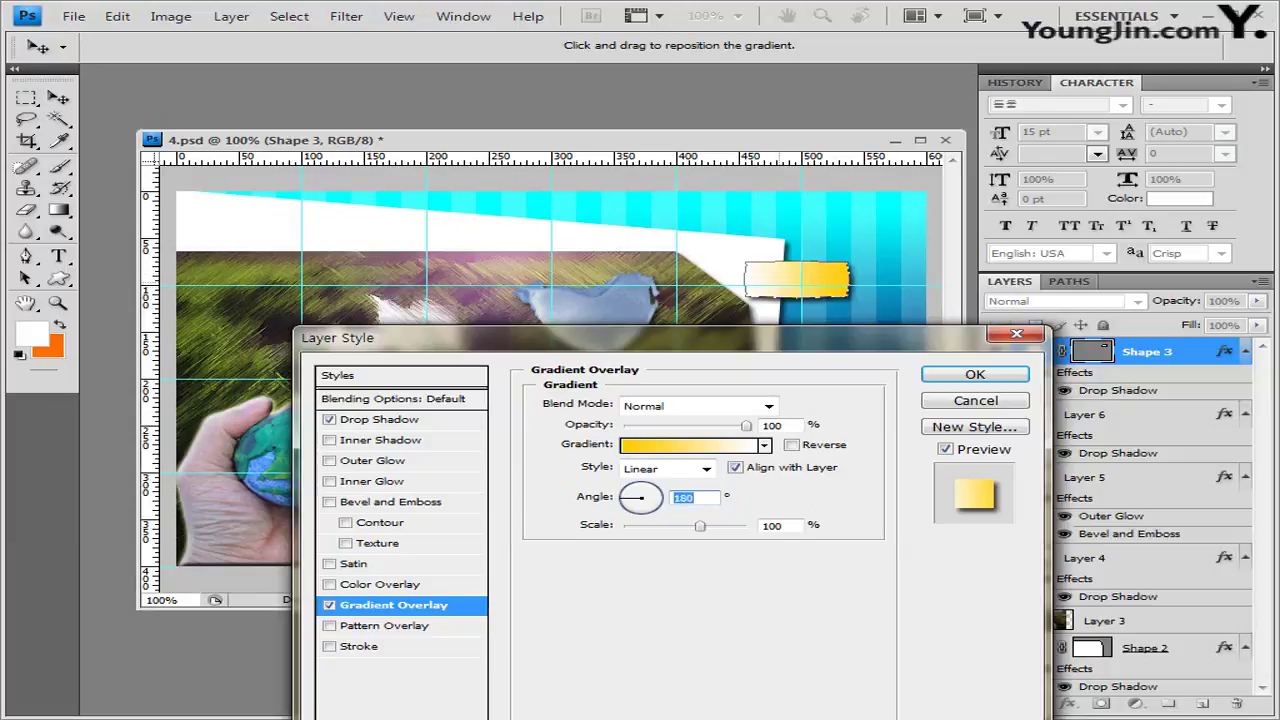
Move the white stop of the banner's Gradient Overlay to the 42% location and accept the gradient.
left_click(690, 445)
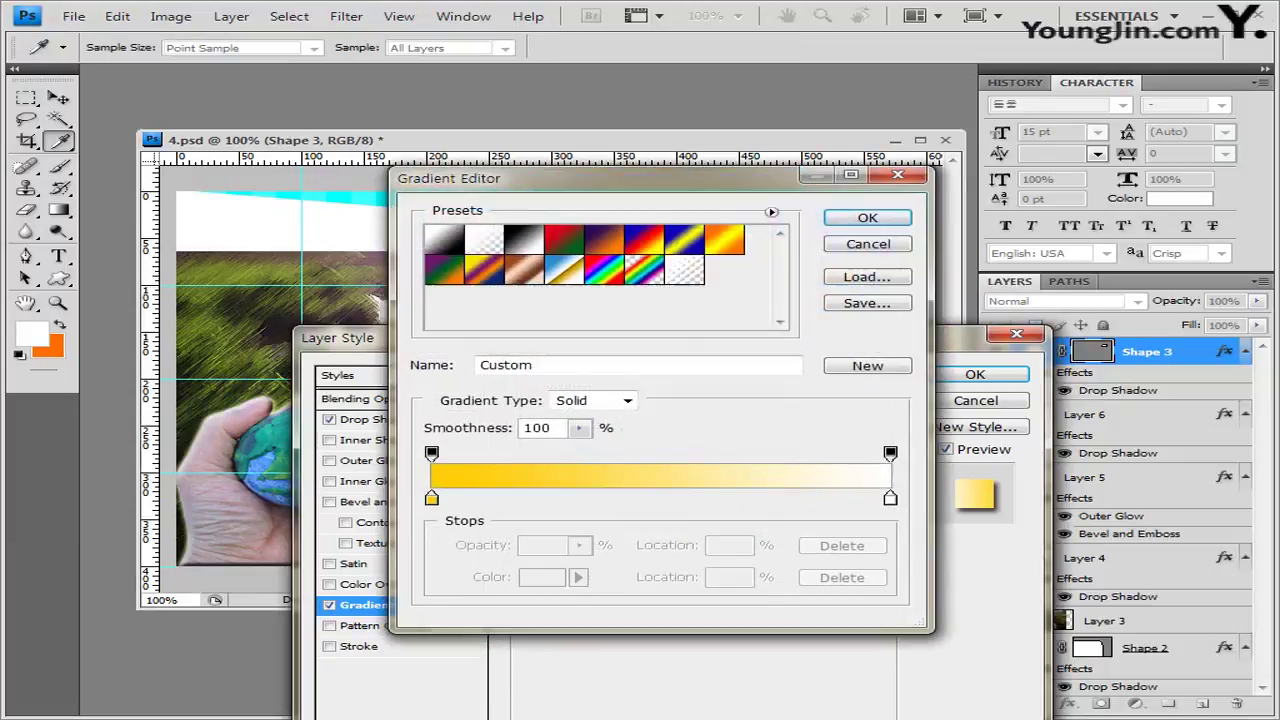
left_click_drag(600, 177, 336, 176)
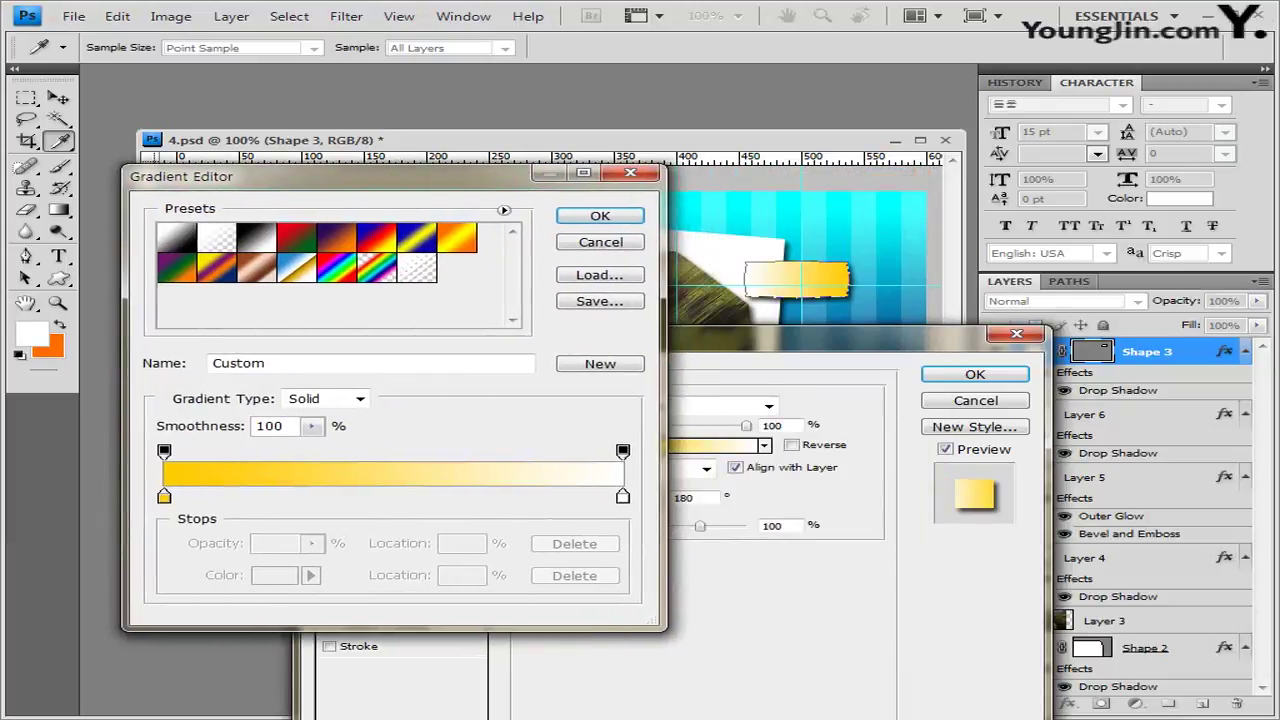
left_click_drag(623, 496, 366, 496)
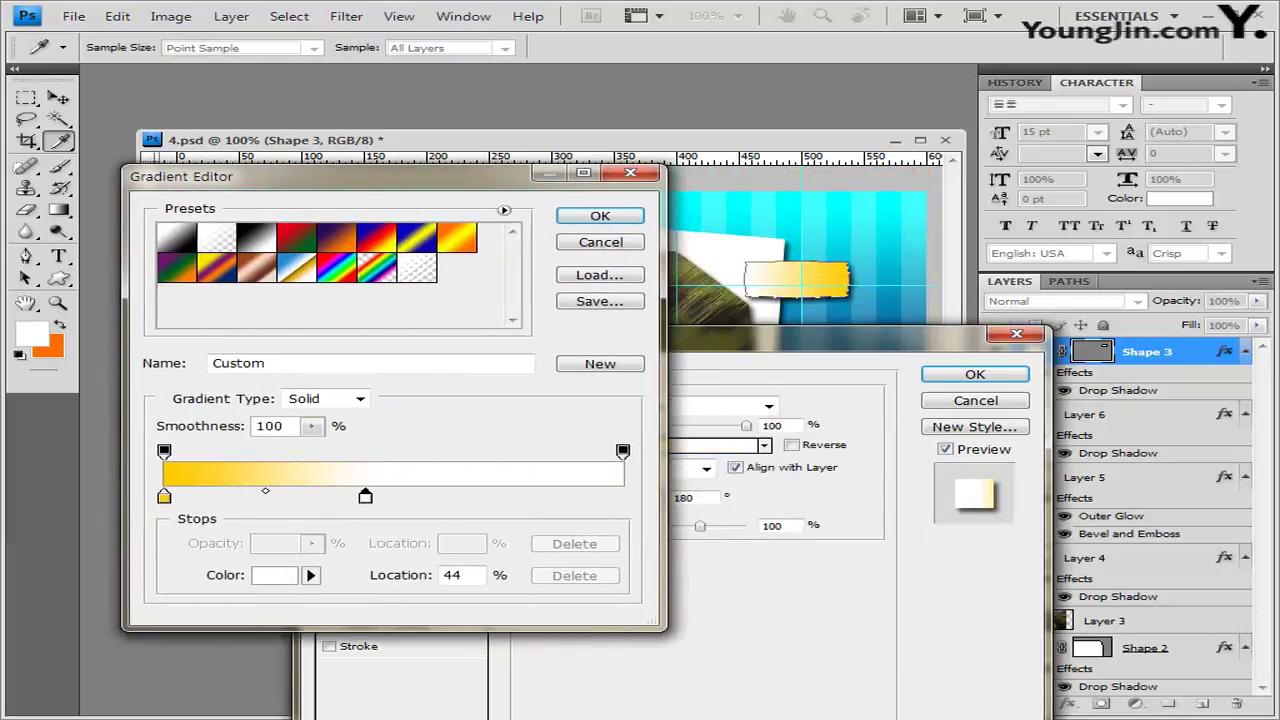
left_click_drag(366, 496, 356, 496)
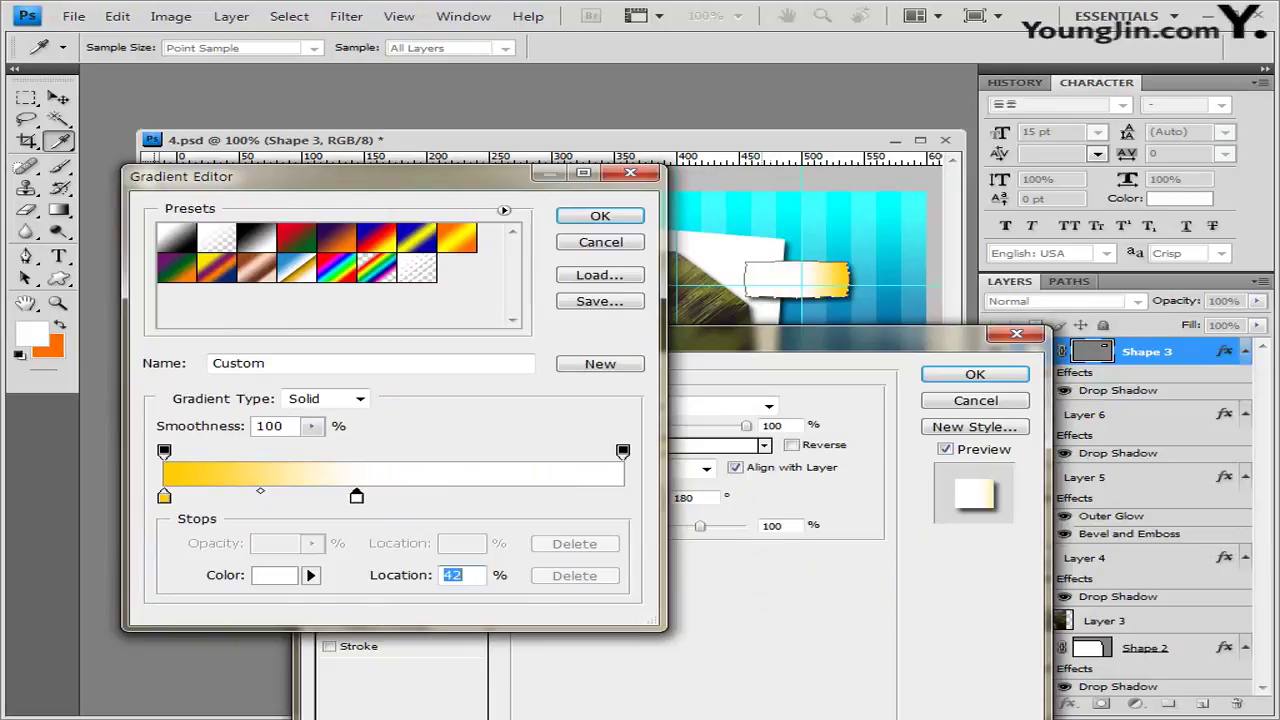
left_click(600, 216)
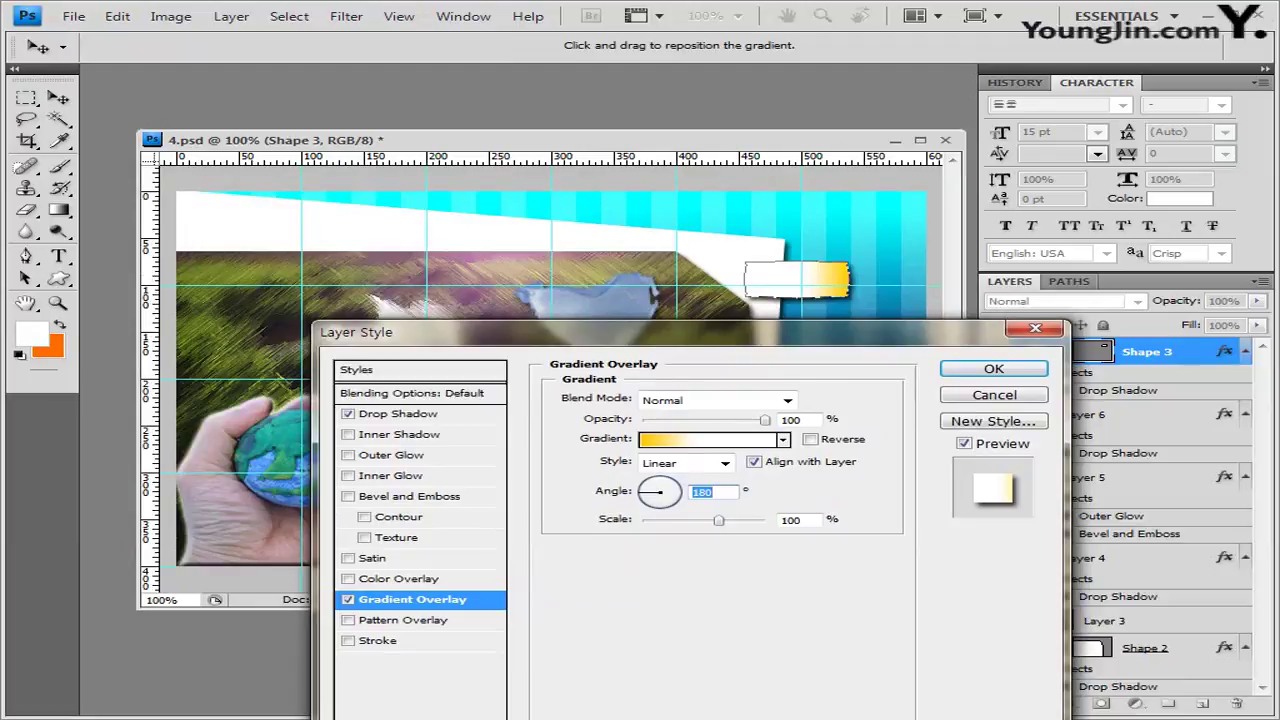
Set the banner's Drop Shadow distance to 1 px and apply the layer style.
left_click(400, 413)
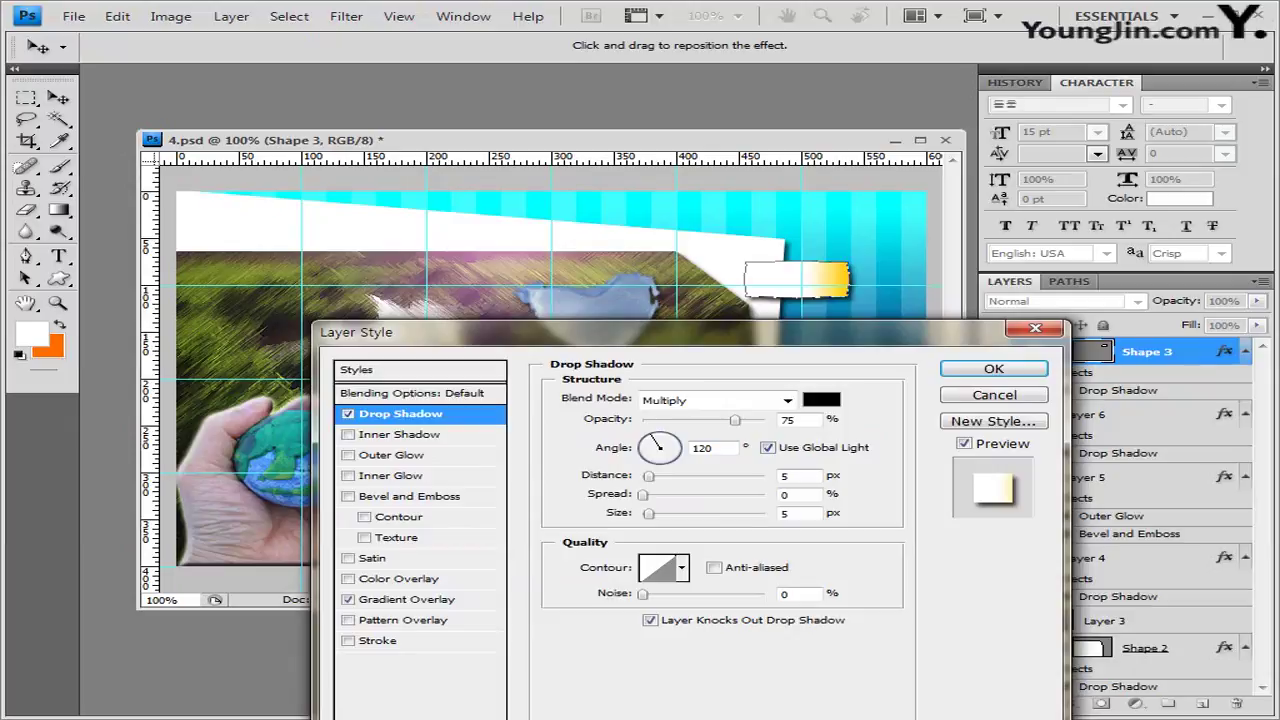
double_click(788, 476)
type("1")
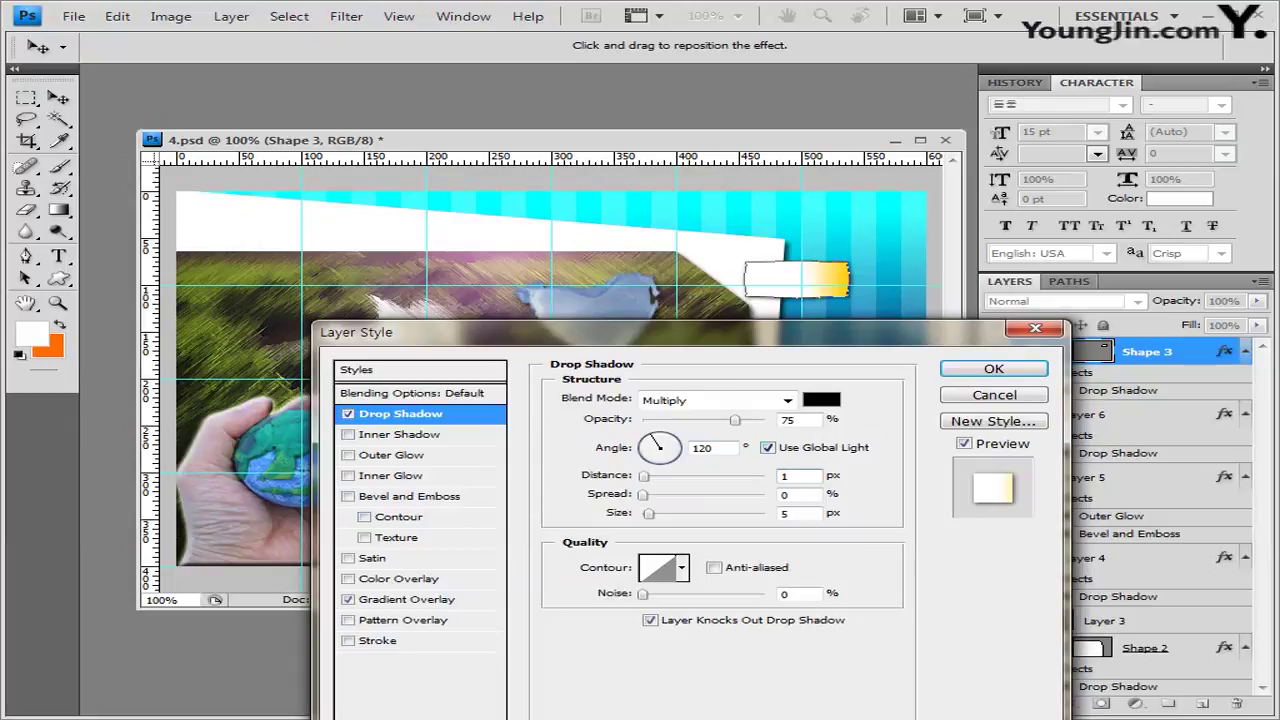
double_click(786, 513)
key("Return")
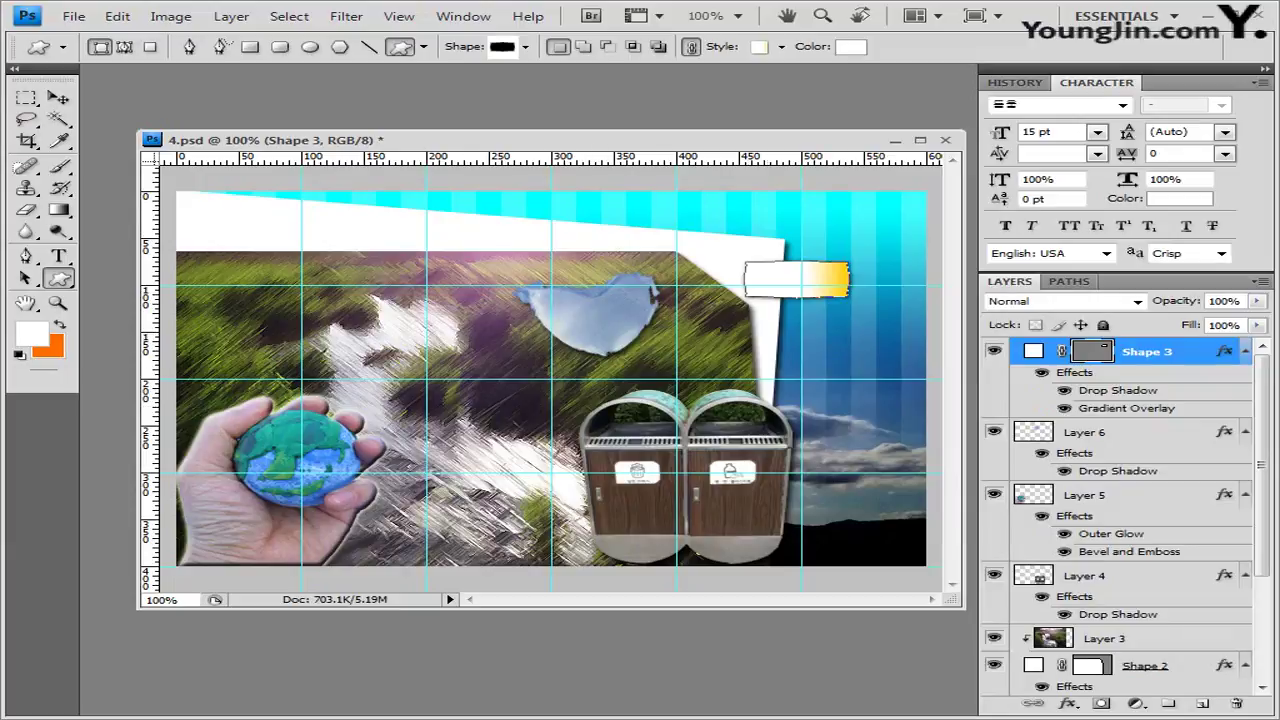
Duplicate the banner shape three times down the white frame's right edge, staggering the copies sideways.
mouse_move(1147, 351)
left_mouse_down()
mouse_move(1060, 629)
mouse_move(1086, 571)
mouse_move(1114, 414)
mouse_move(1147, 351)
left_mouse_up()
left_click(58, 97)
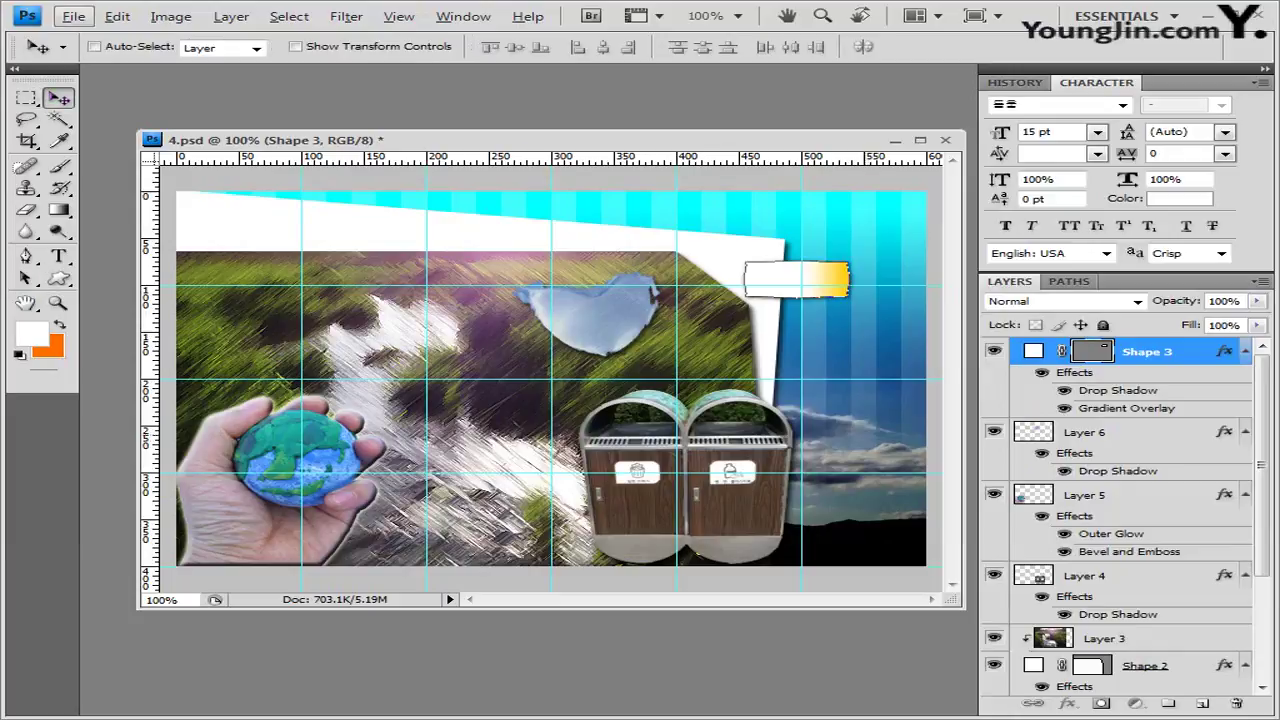
left_click_drag(797, 280, 772, 333)
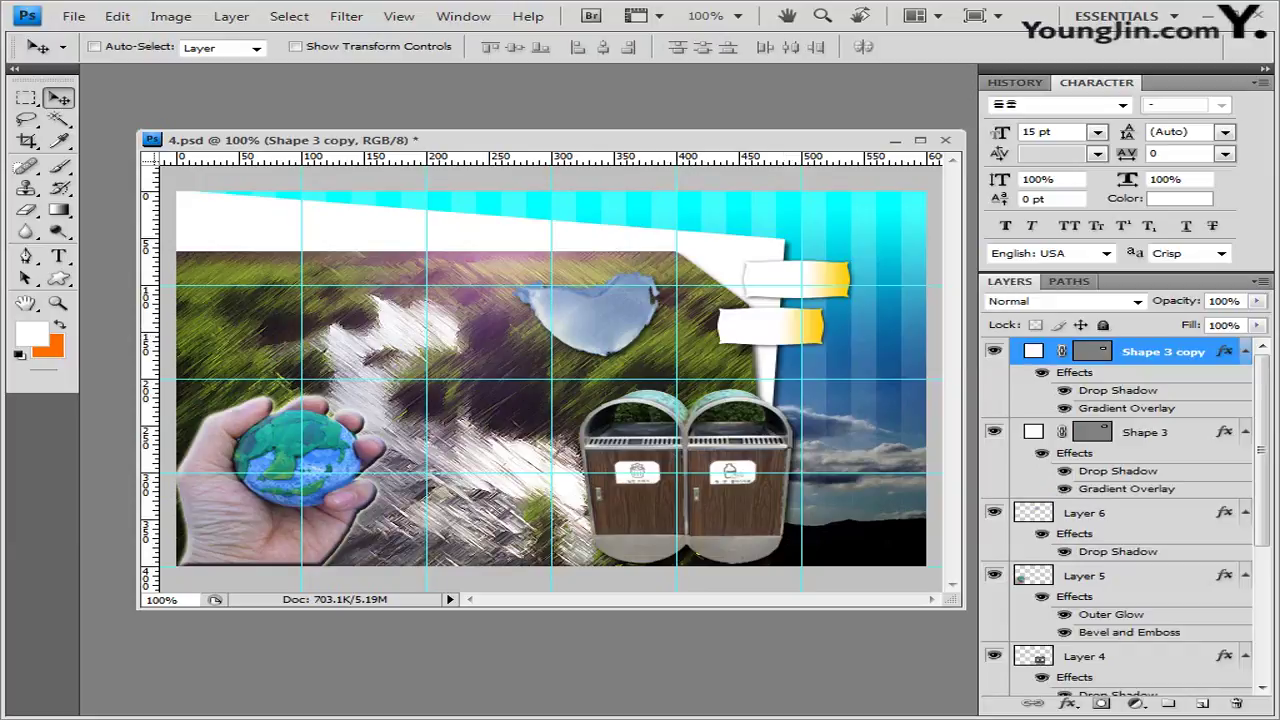
left_click_drag(772, 333, 765, 423)
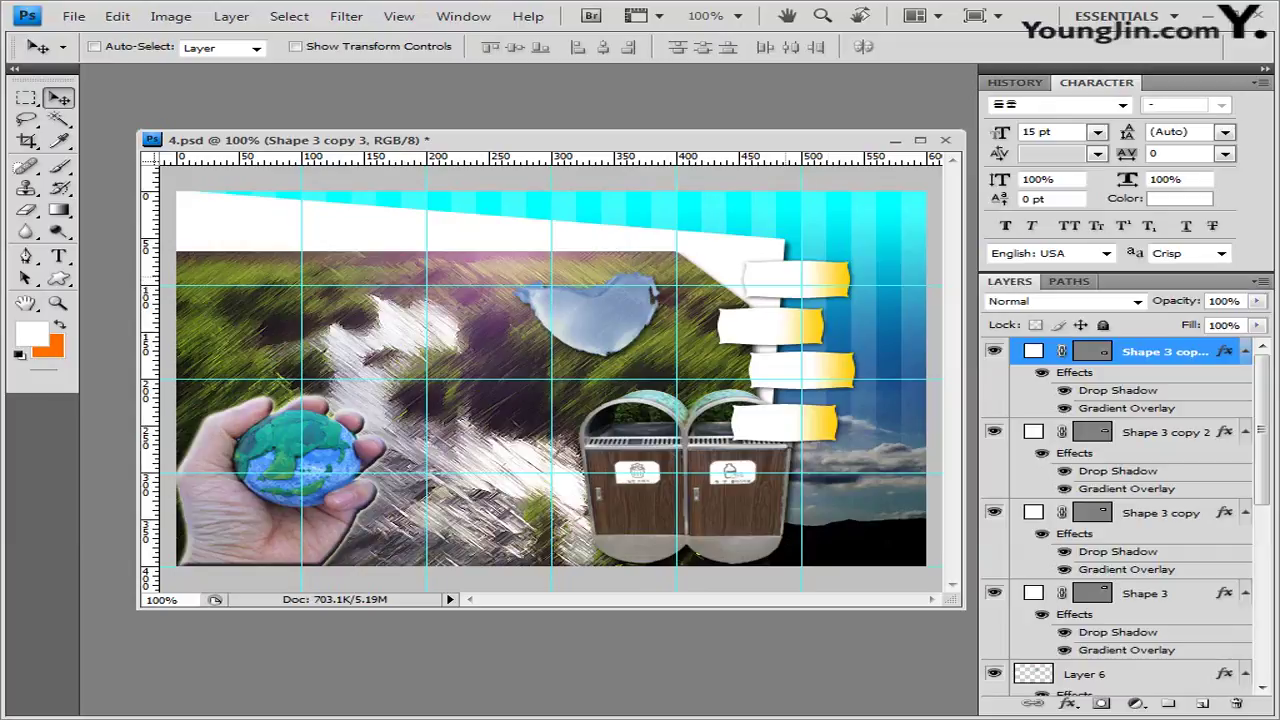
Move the original top banner up about 22 px and nudge it 4 px to the left.
left_click(787, 284, "ctrl")
left_click_drag(787, 284, 787, 256)
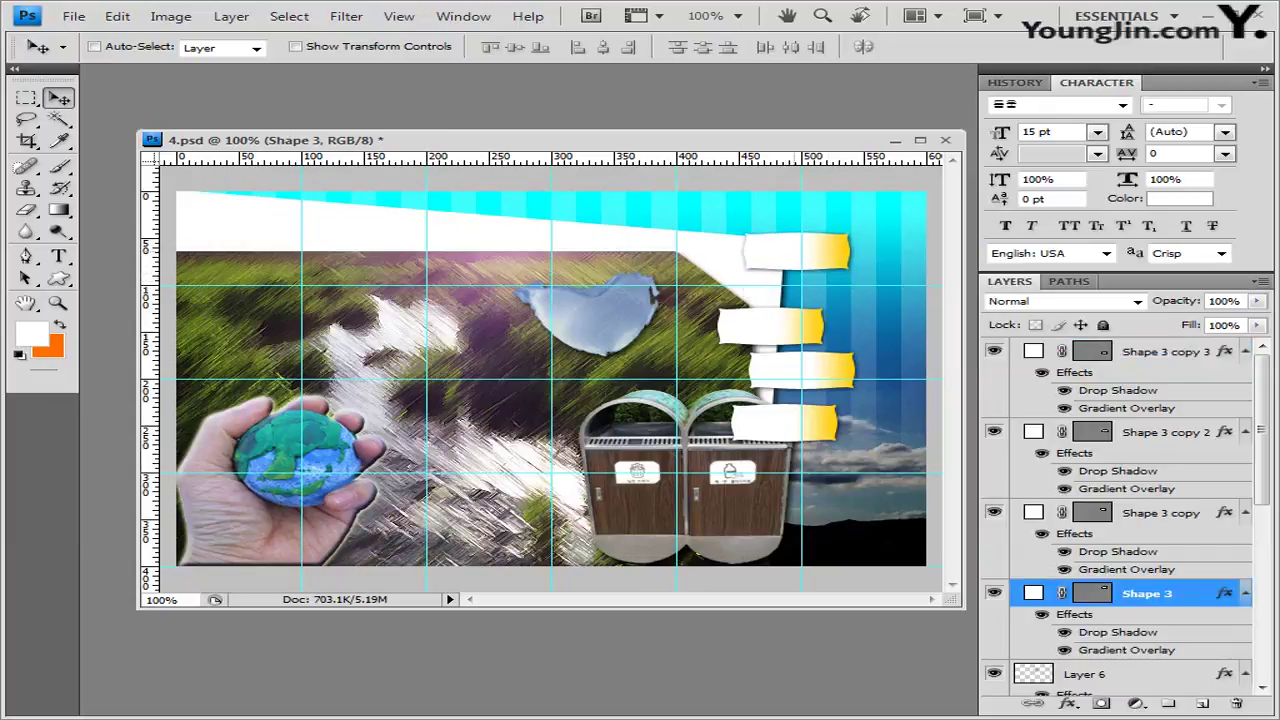
key("Left")
key("Left")
key("Left")
key("Left")
Make the uppermost banner copy the active layer and collapse the effects lists of all four banner layers.
key("alt+bracketright")
key("alt+bracketright")
key("alt+bracketright")
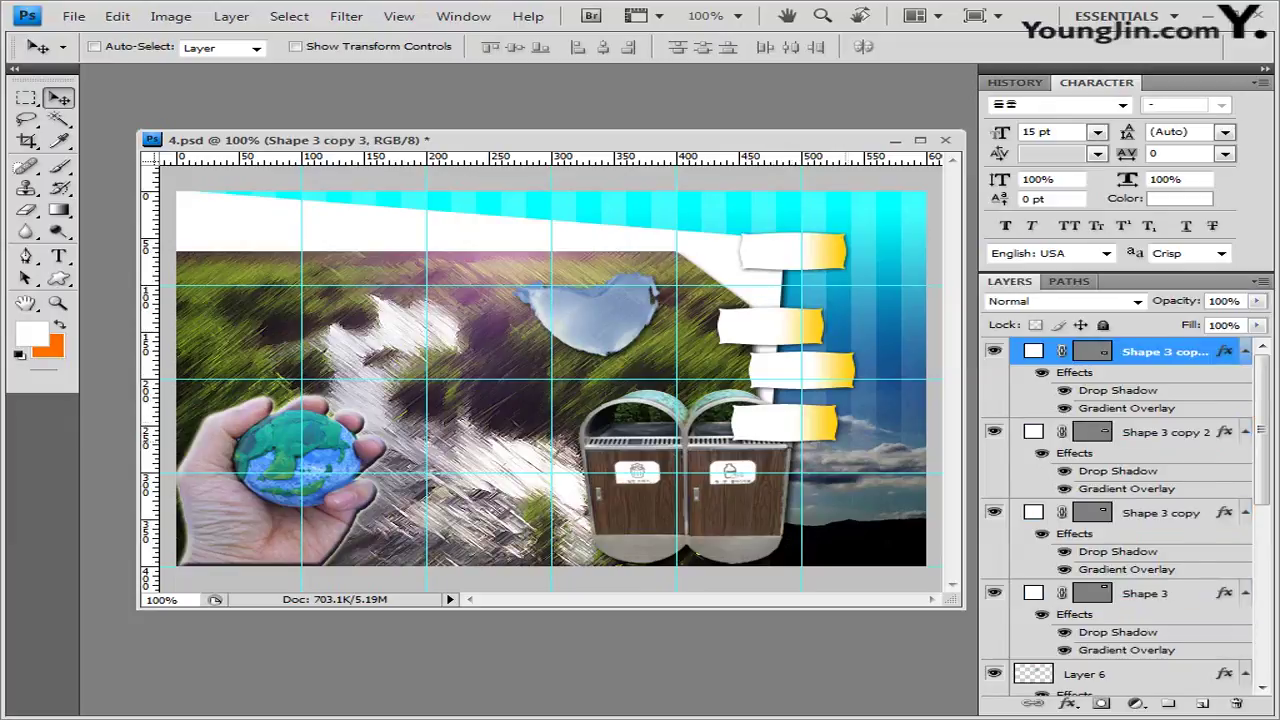
left_click(1245, 351)
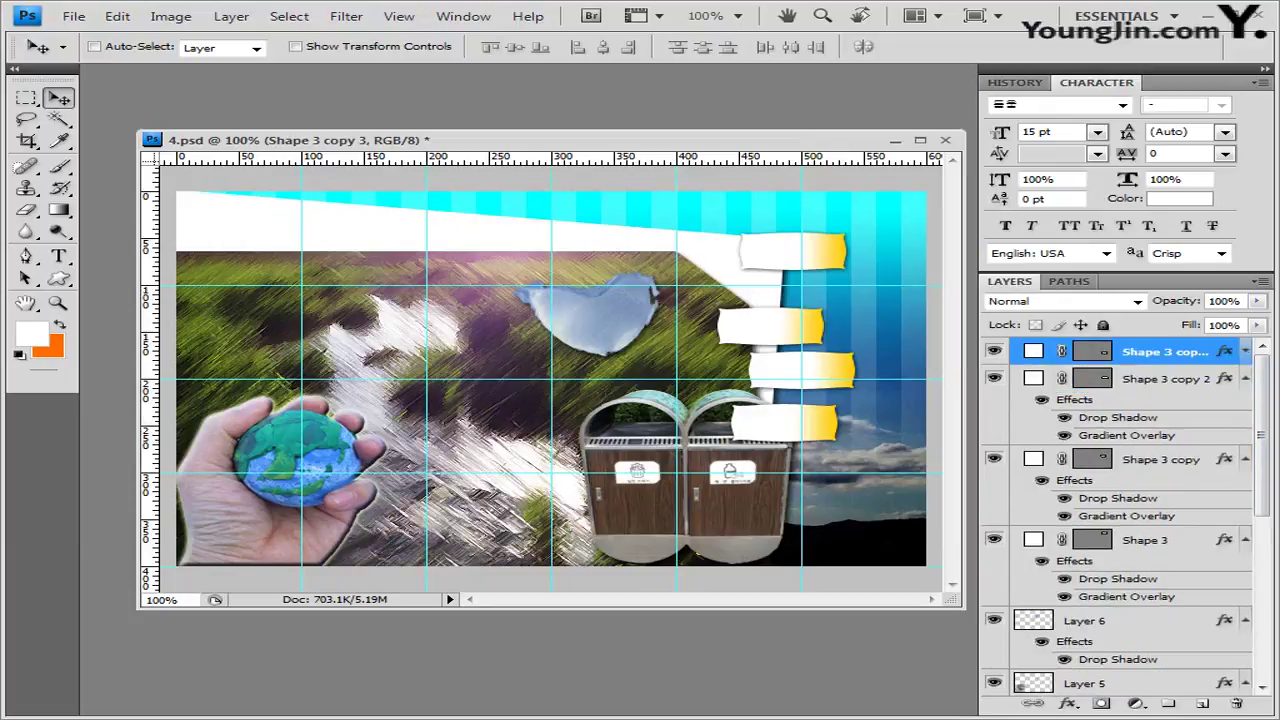
left_click(1245, 378)
left_click(1245, 405)
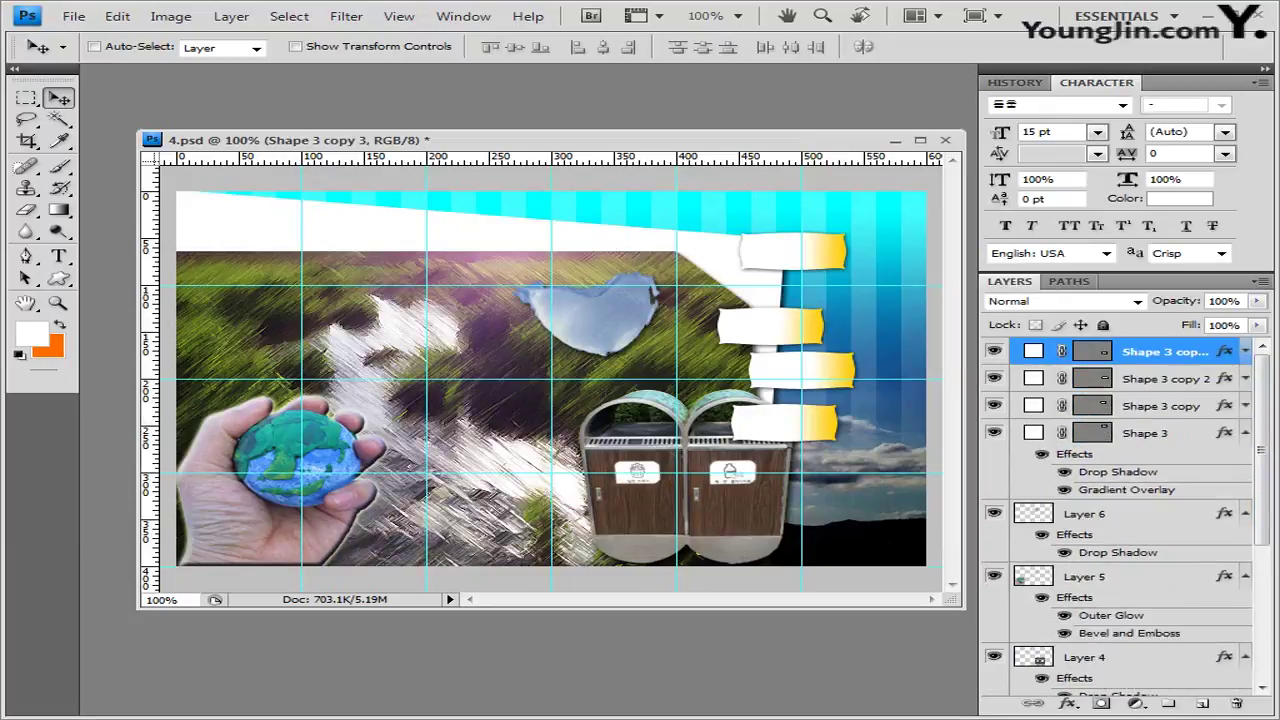
left_click(1245, 432)
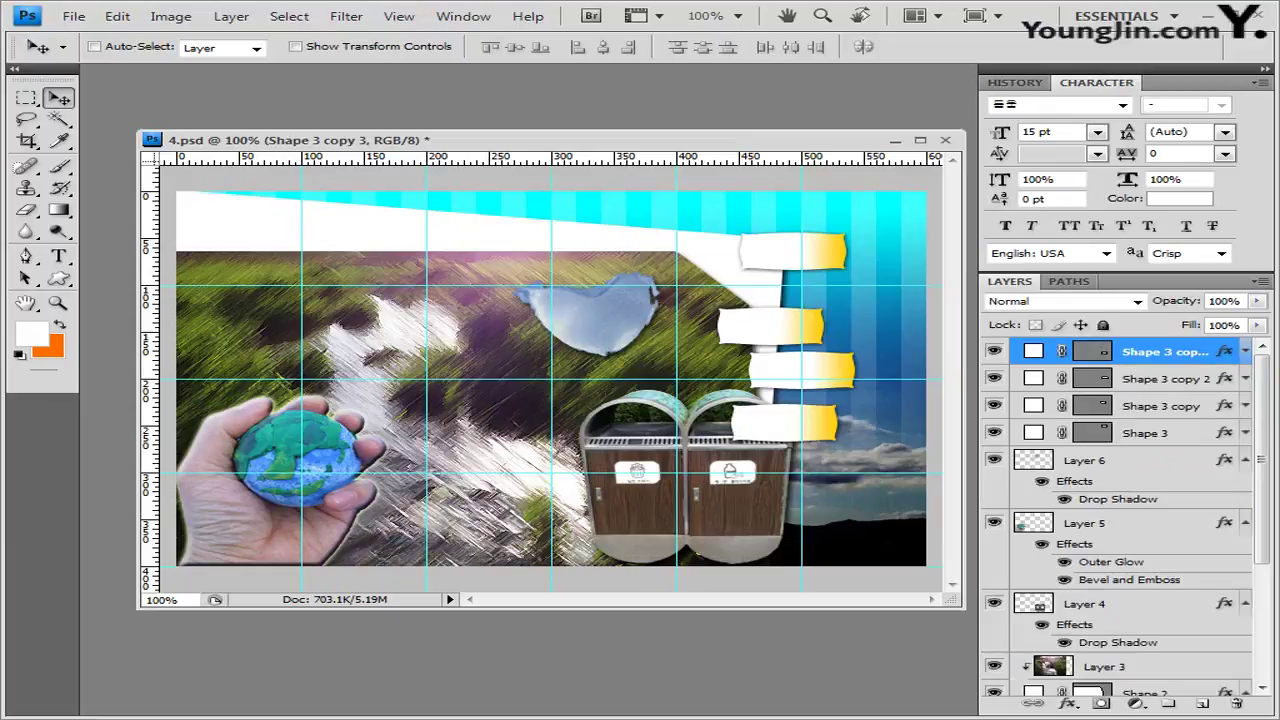
Select the four banner layers together and try scaling them proportionally to 82.7%.
left_click(1147, 432, "shift")
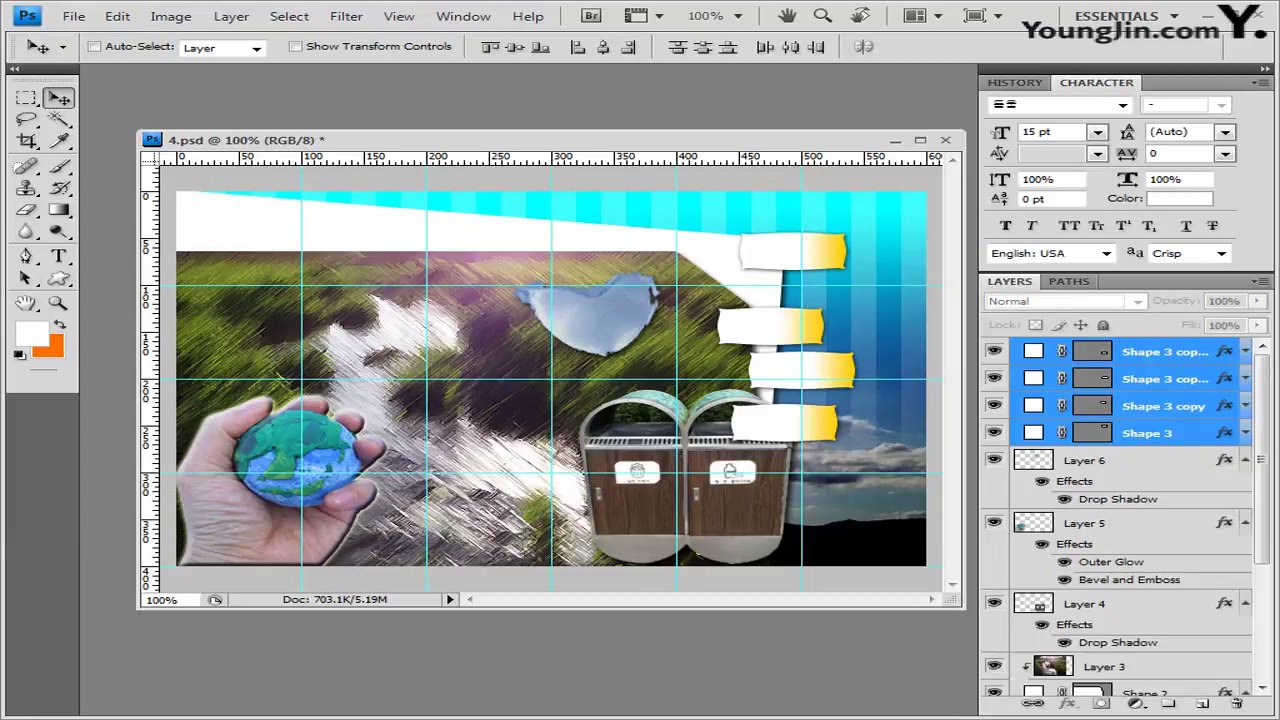
left_click(1160, 351)
key("shift+alt+bracketleft")
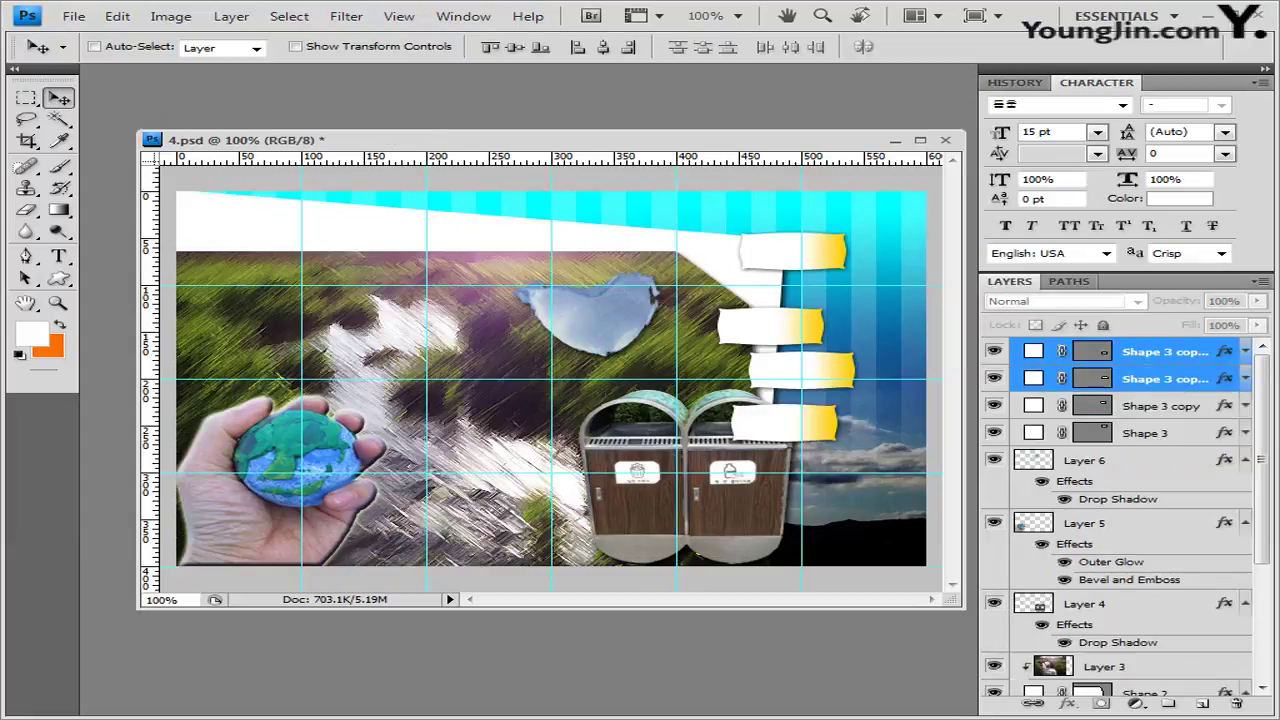
key("shift+alt+bracketleft")
key("shift+alt+bracketleft")
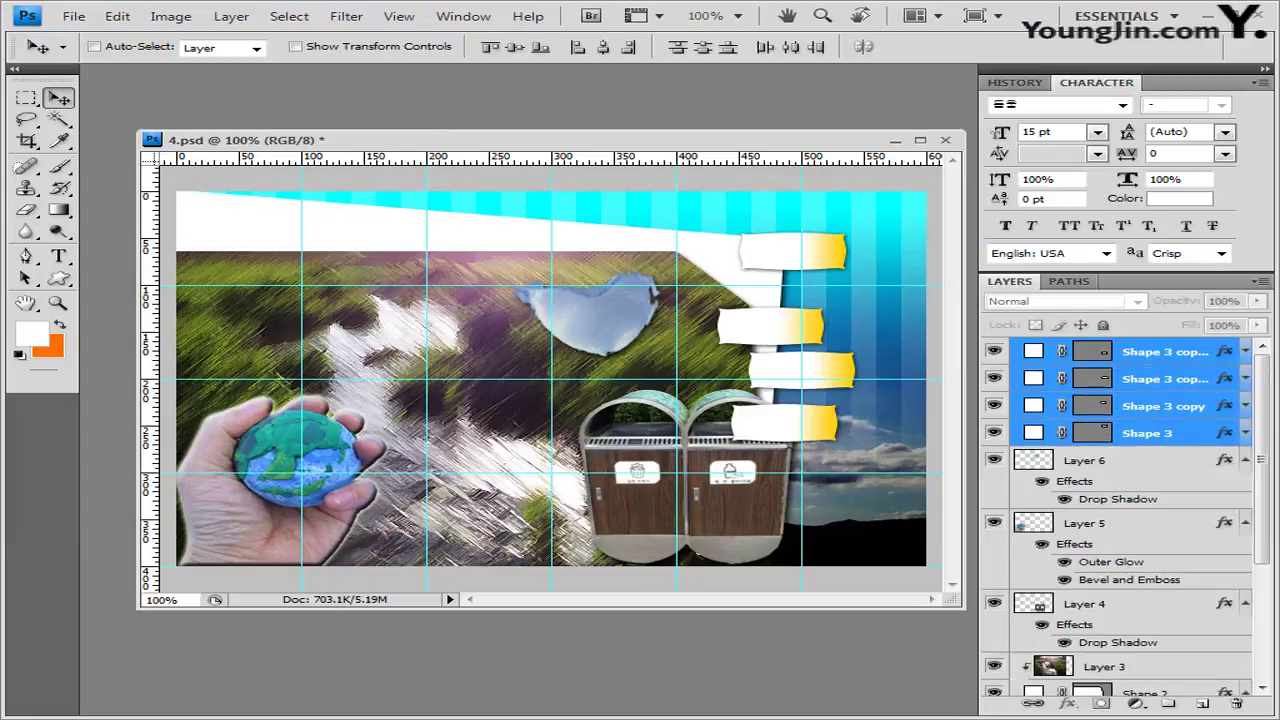
key("ctrl+t")
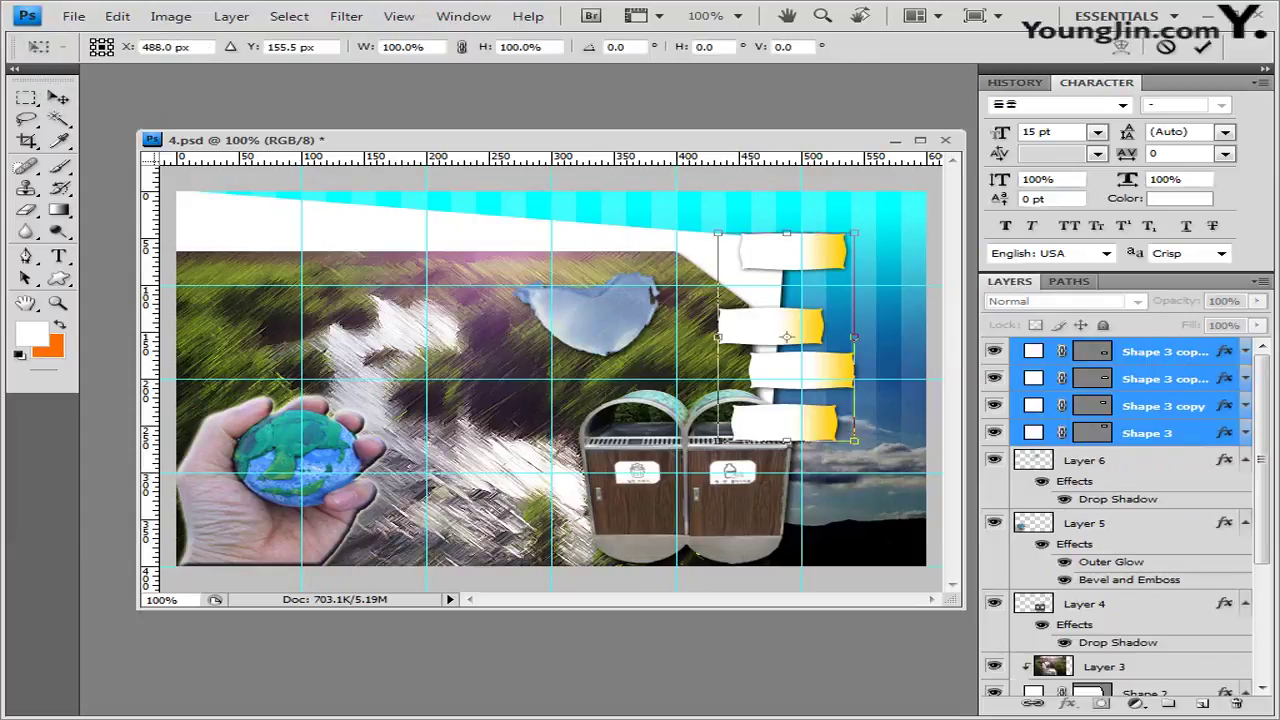
left_click_drag(855, 442, 830, 405)
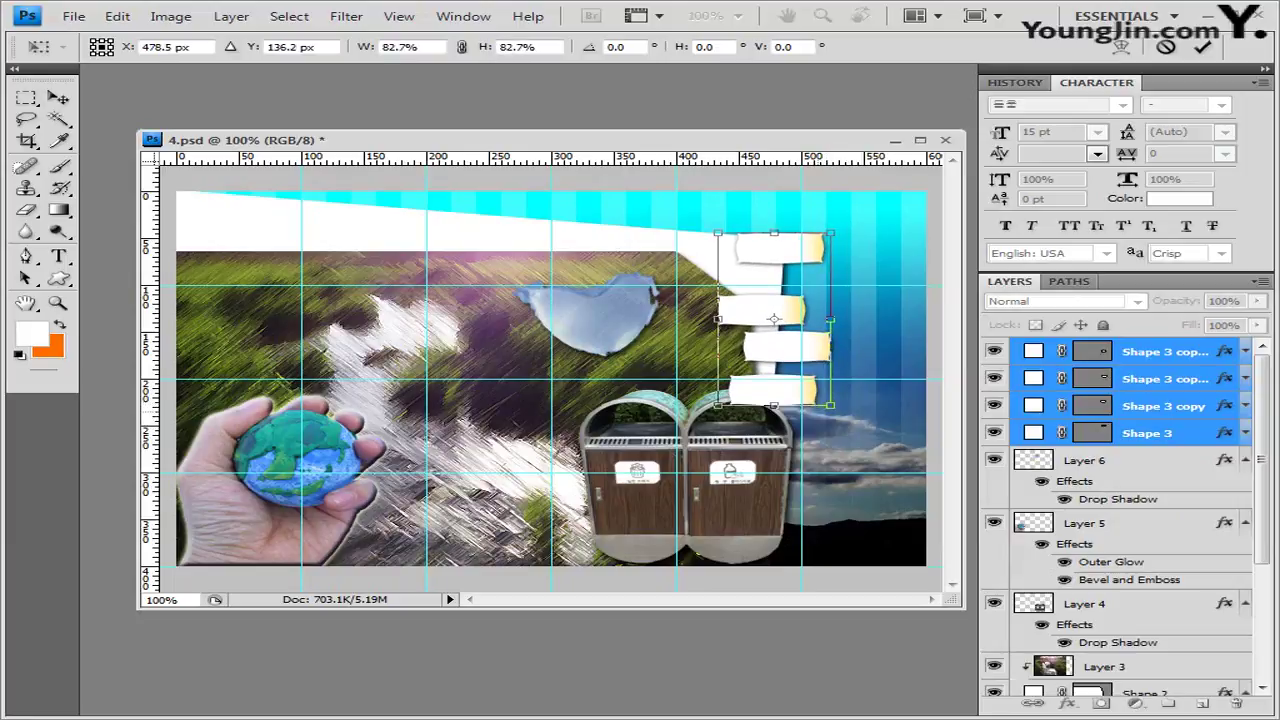
key("Return")
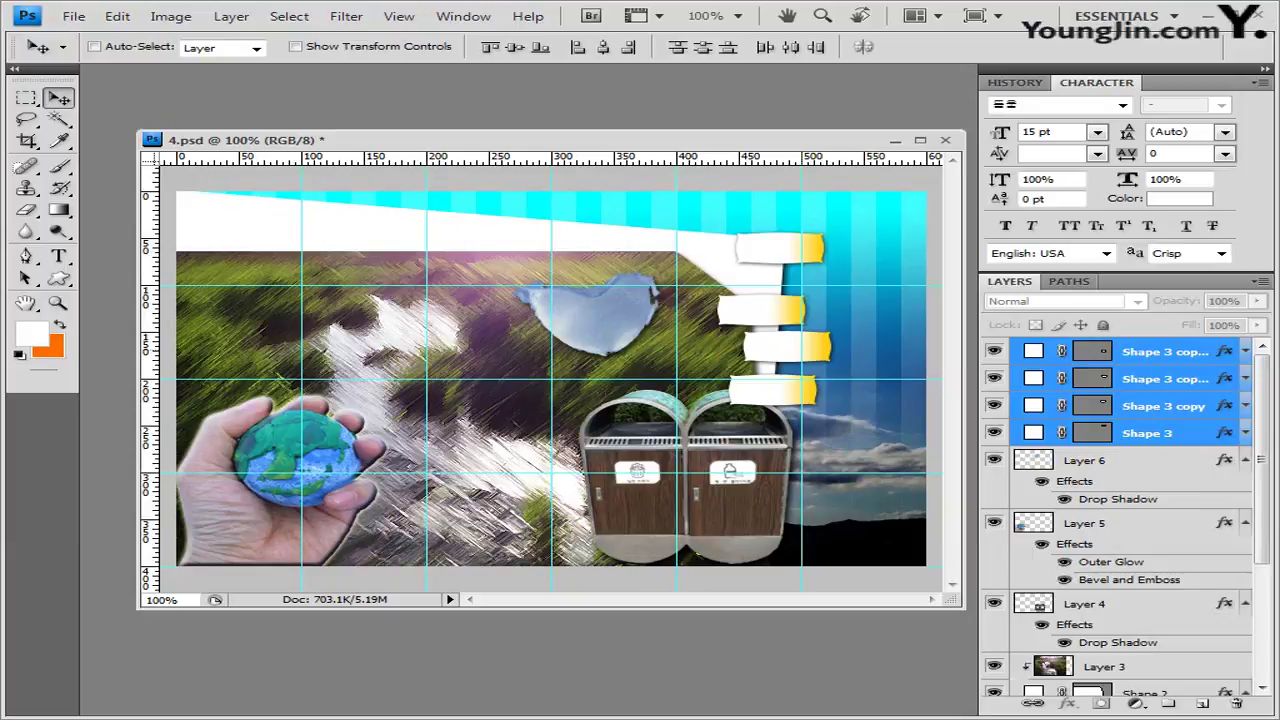
key("ctrl+z")
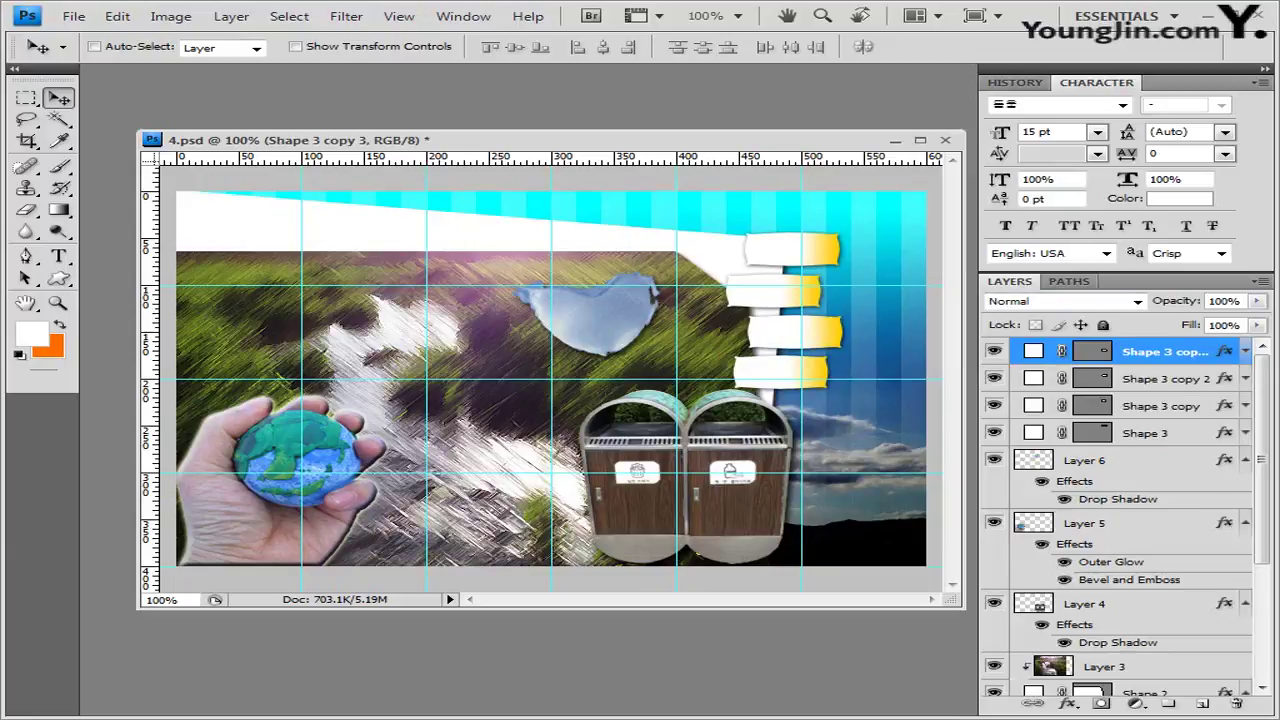
Load the Nature custom shapes and draw the two-lobed leaf, about 60 × 41 px, over the globe's upper-right edge.
left_click(59, 278)
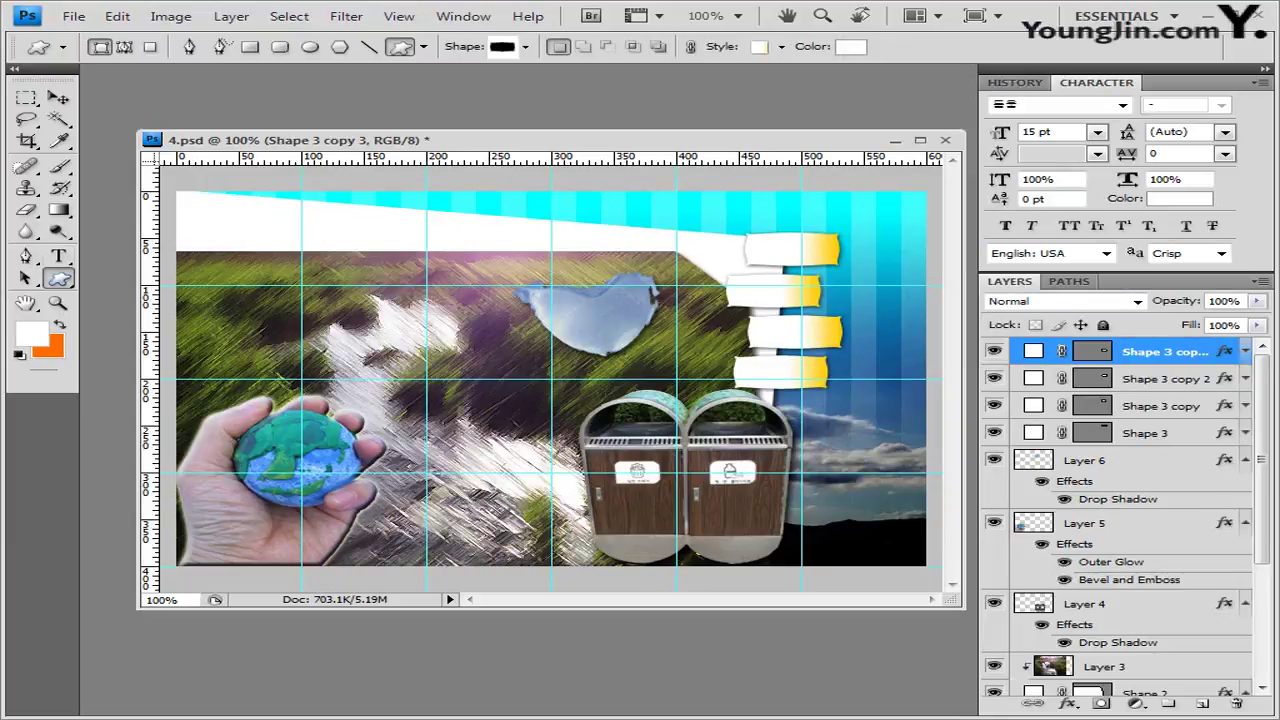
left_click(525, 47)
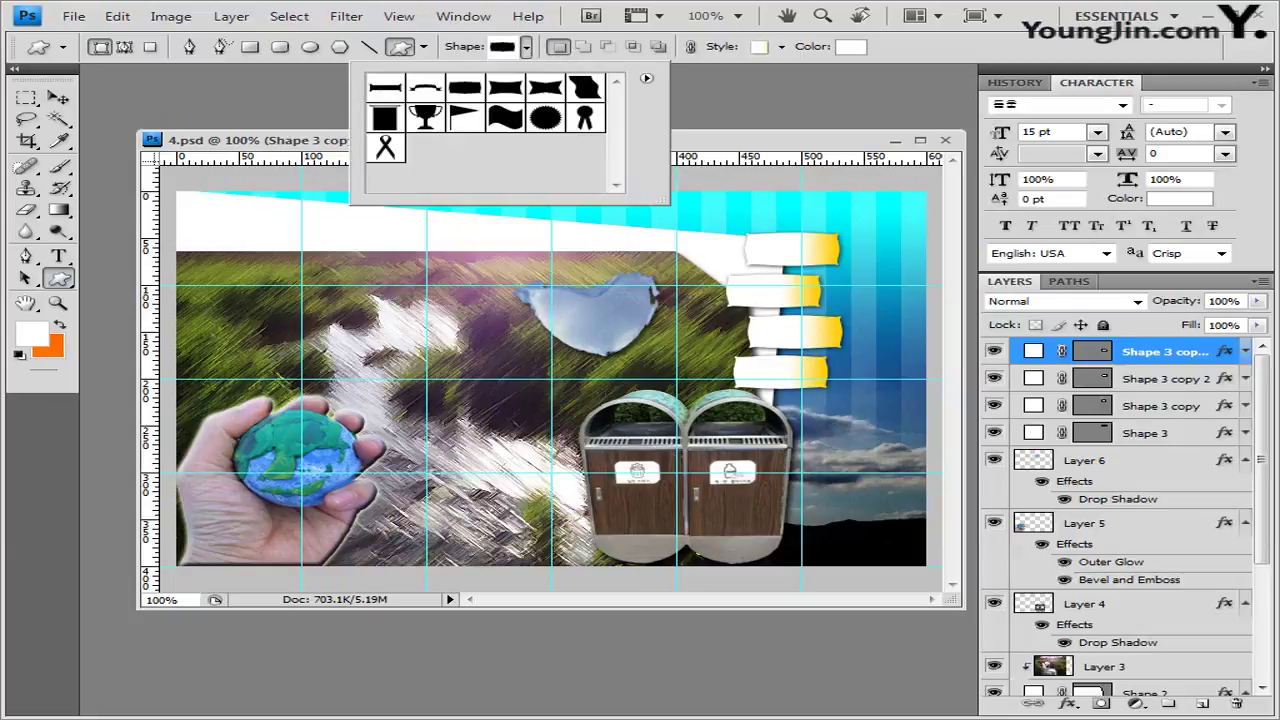
left_click(646, 78)
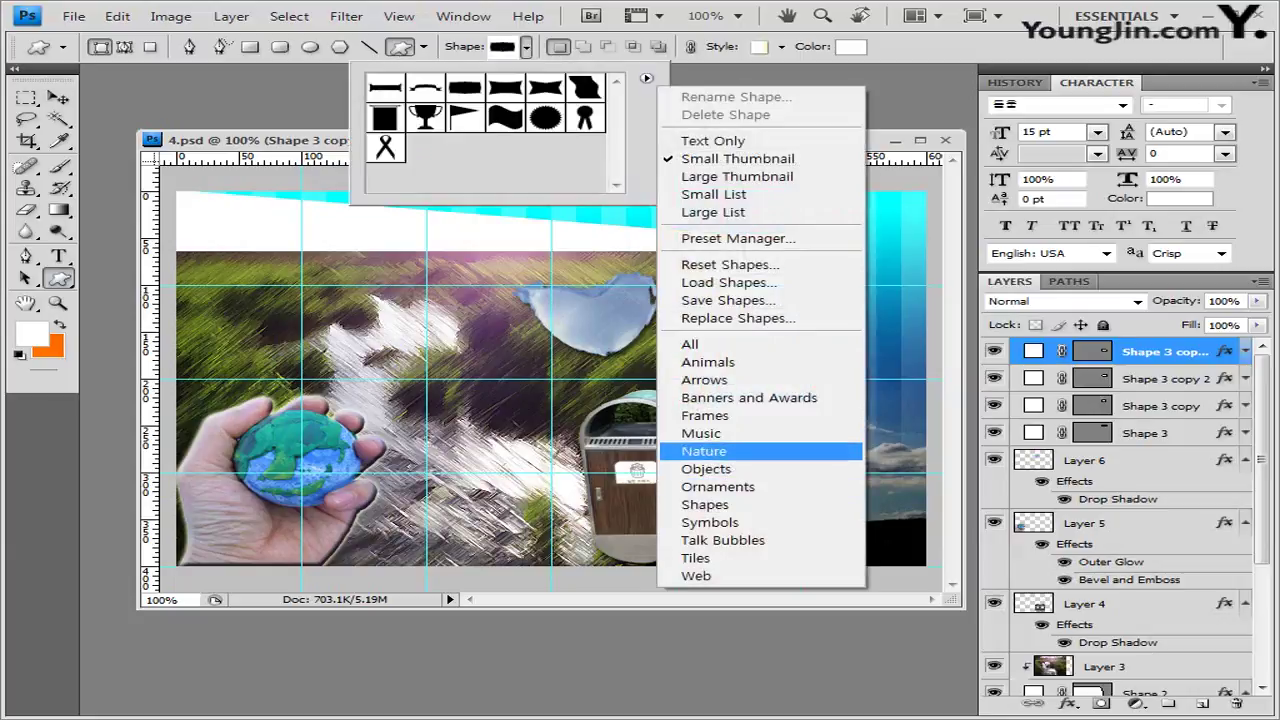
left_click(700, 450)
key("Return")
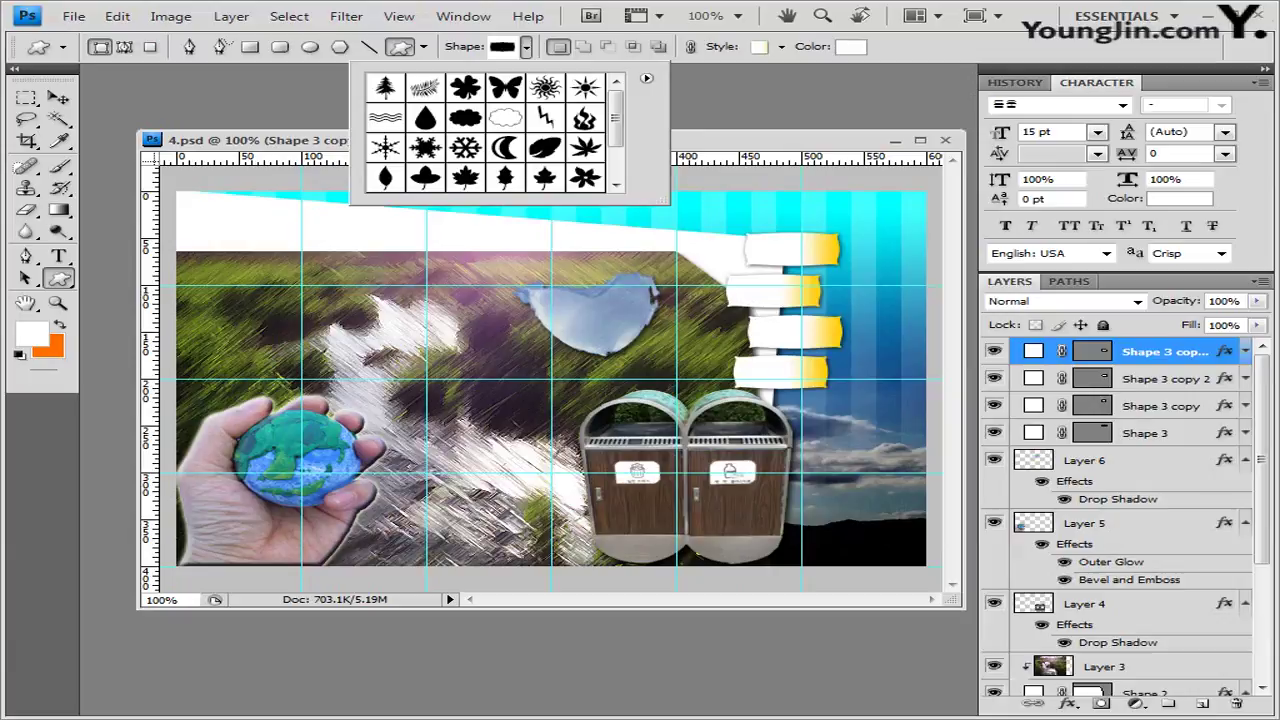
left_click(545, 147)
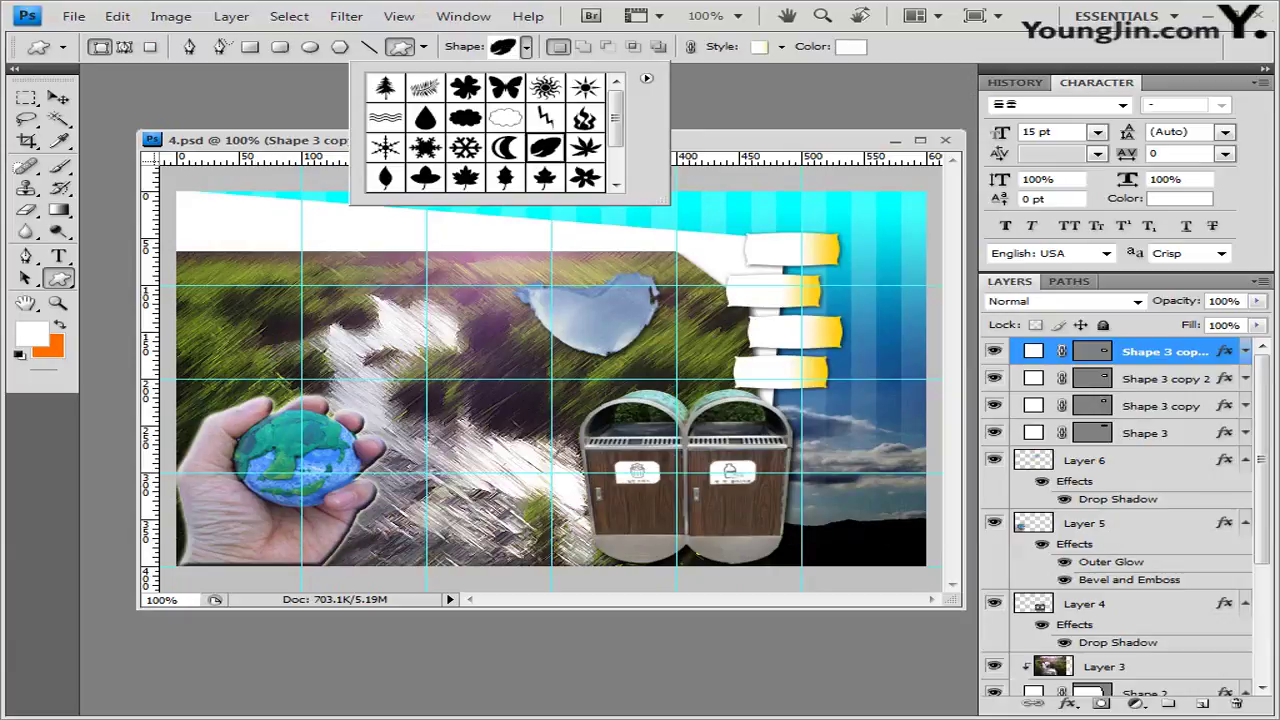
left_click_drag(378, 395, 302, 446)
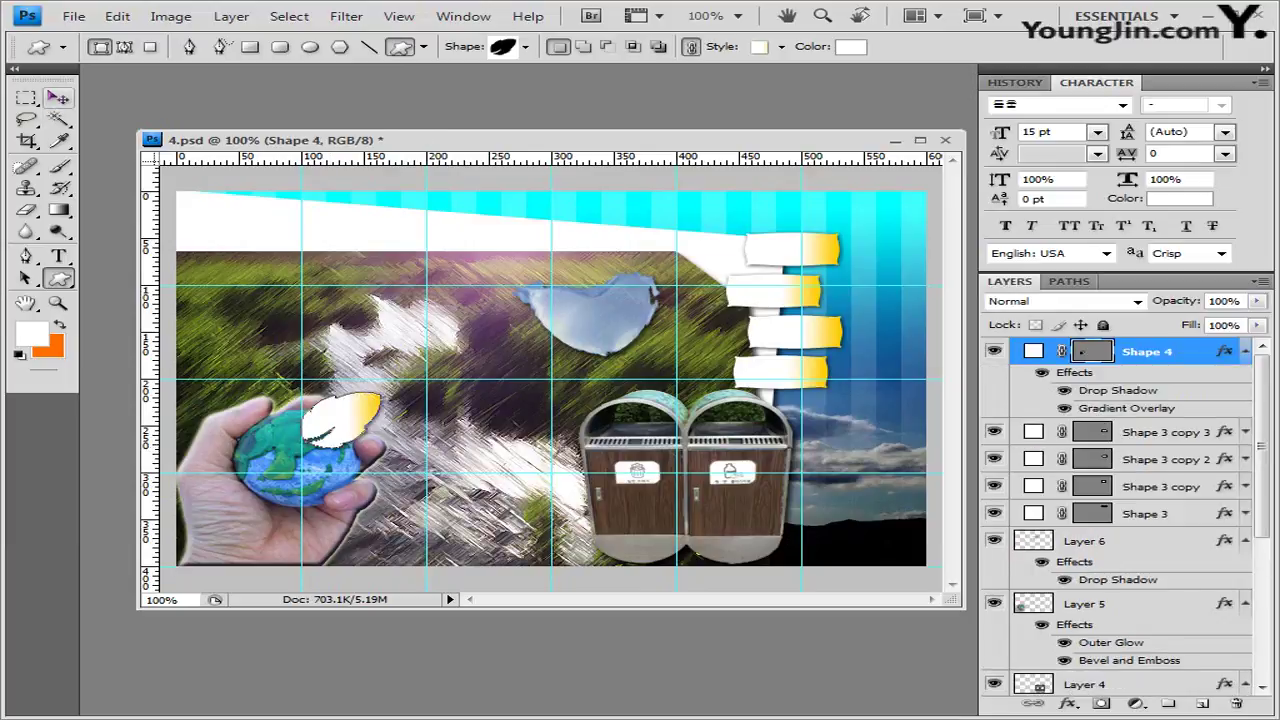
Remove the inherited layer style from the leaf shape and set its fill color to 83de00.
left_click(782, 46)
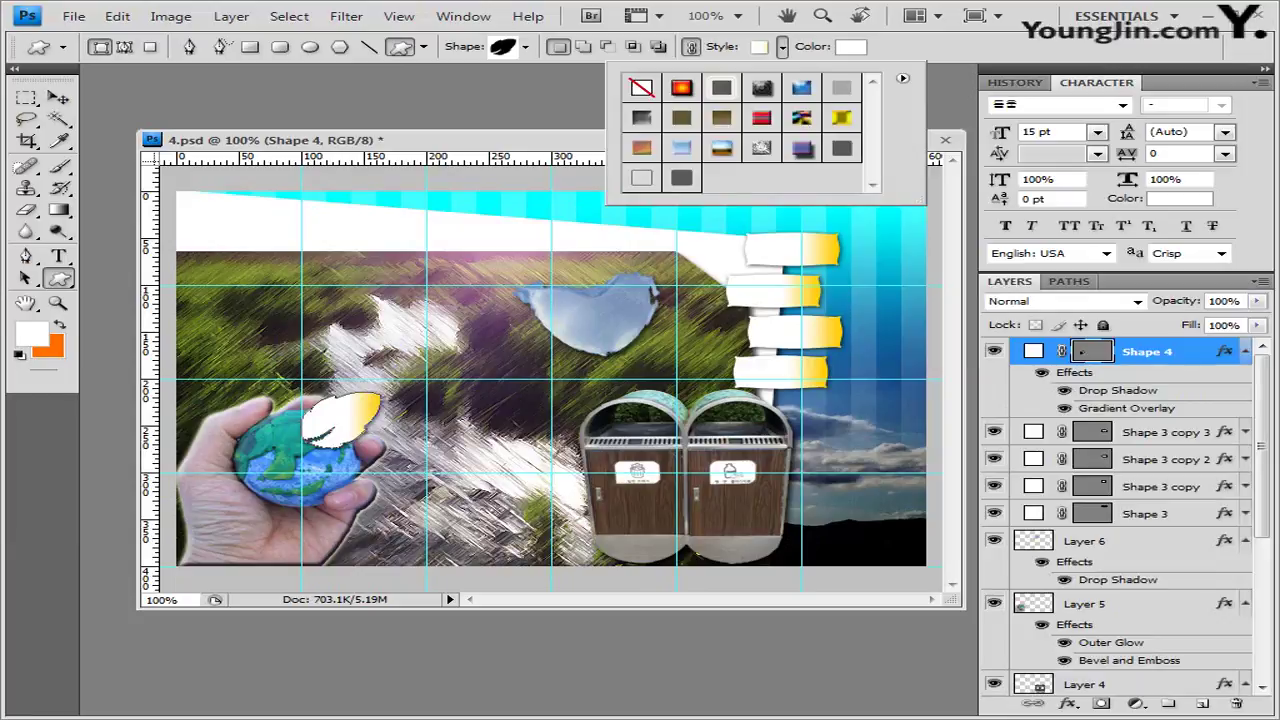
left_click(641, 88)
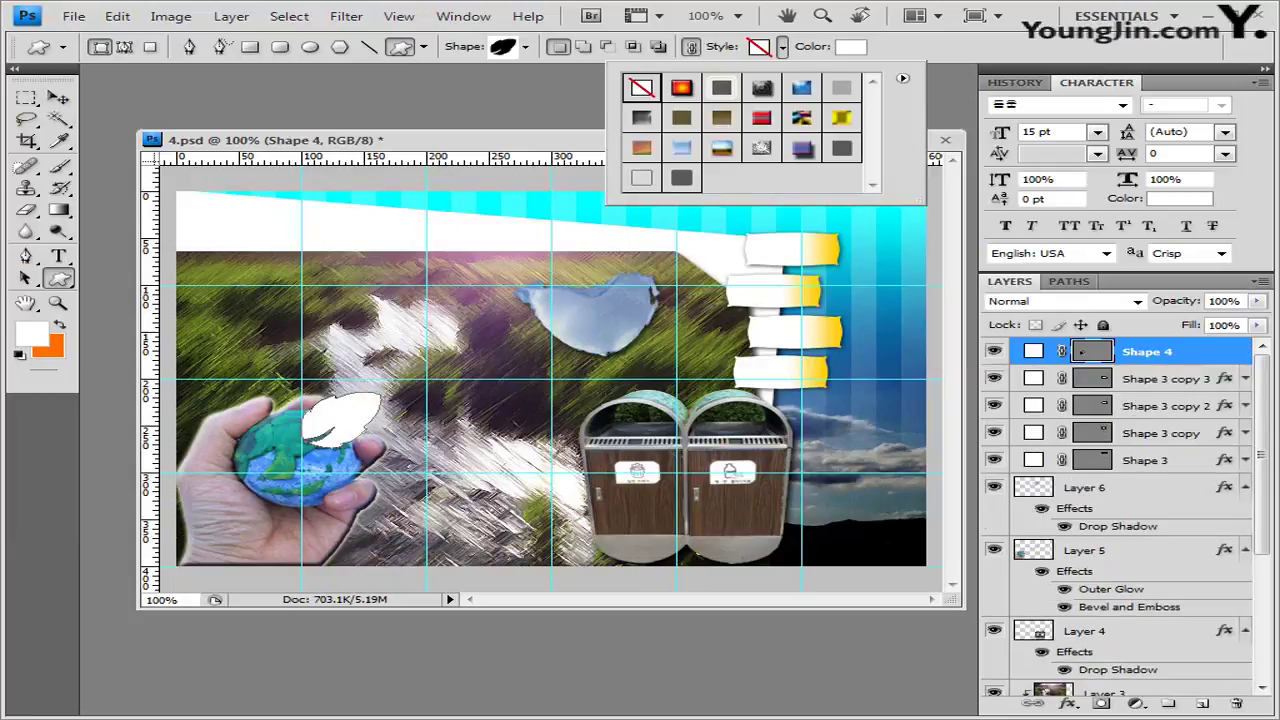
left_click(850, 46)
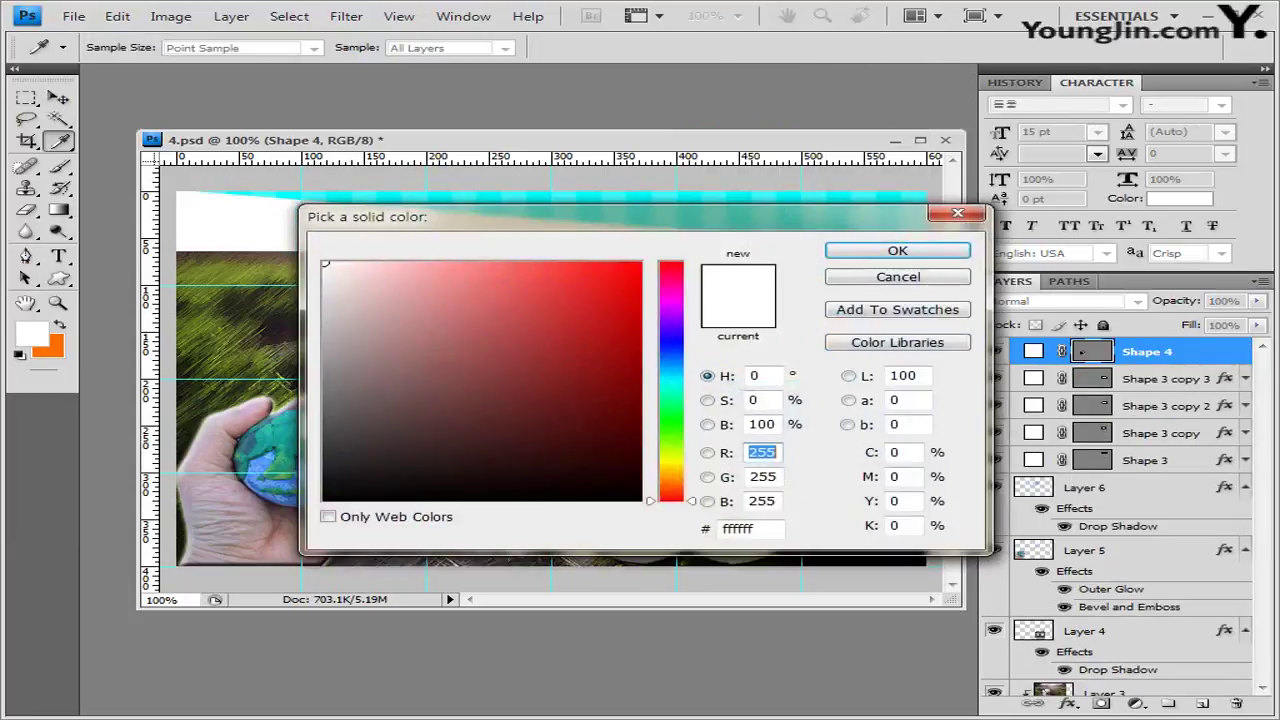
left_click(750, 528)
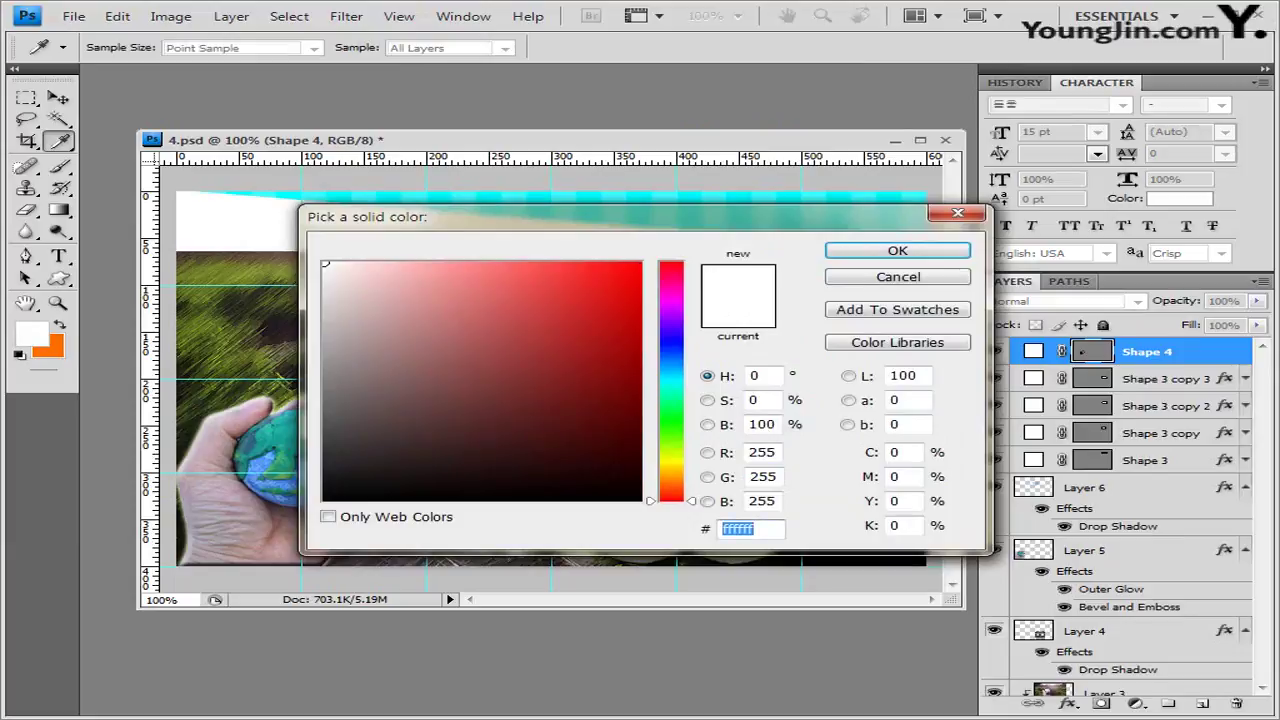
type("83de00")
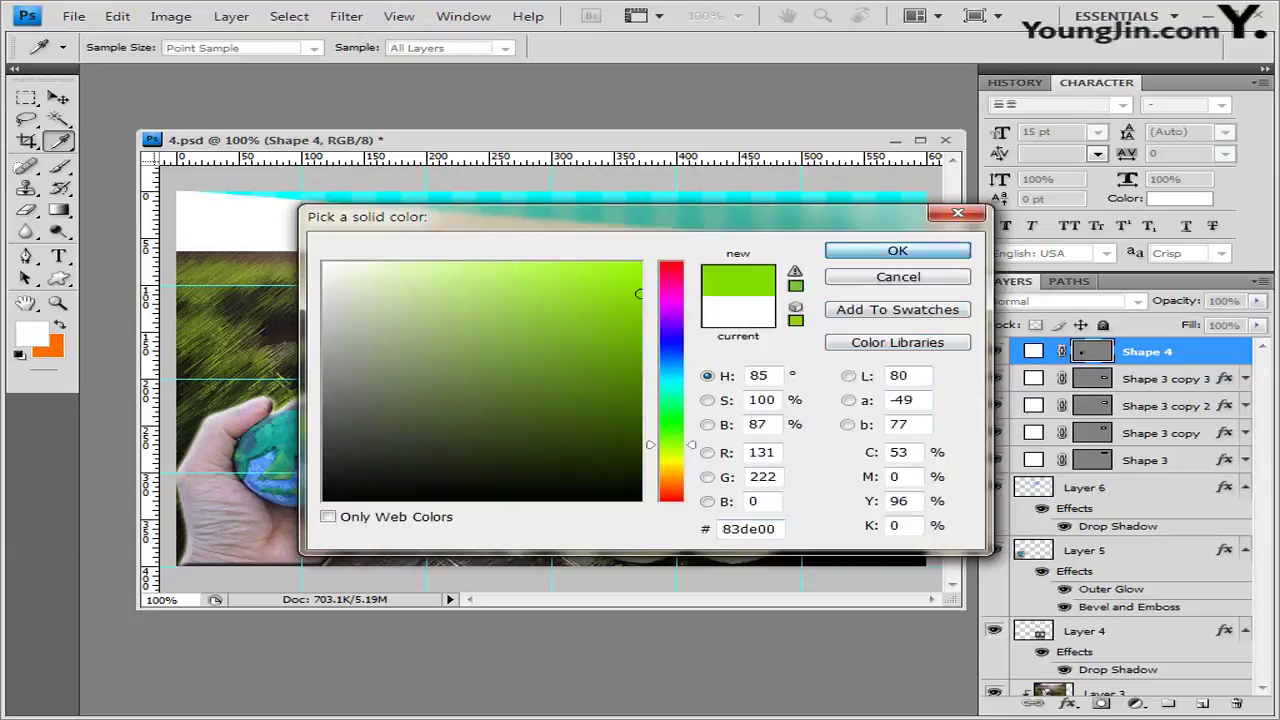
key("Return")
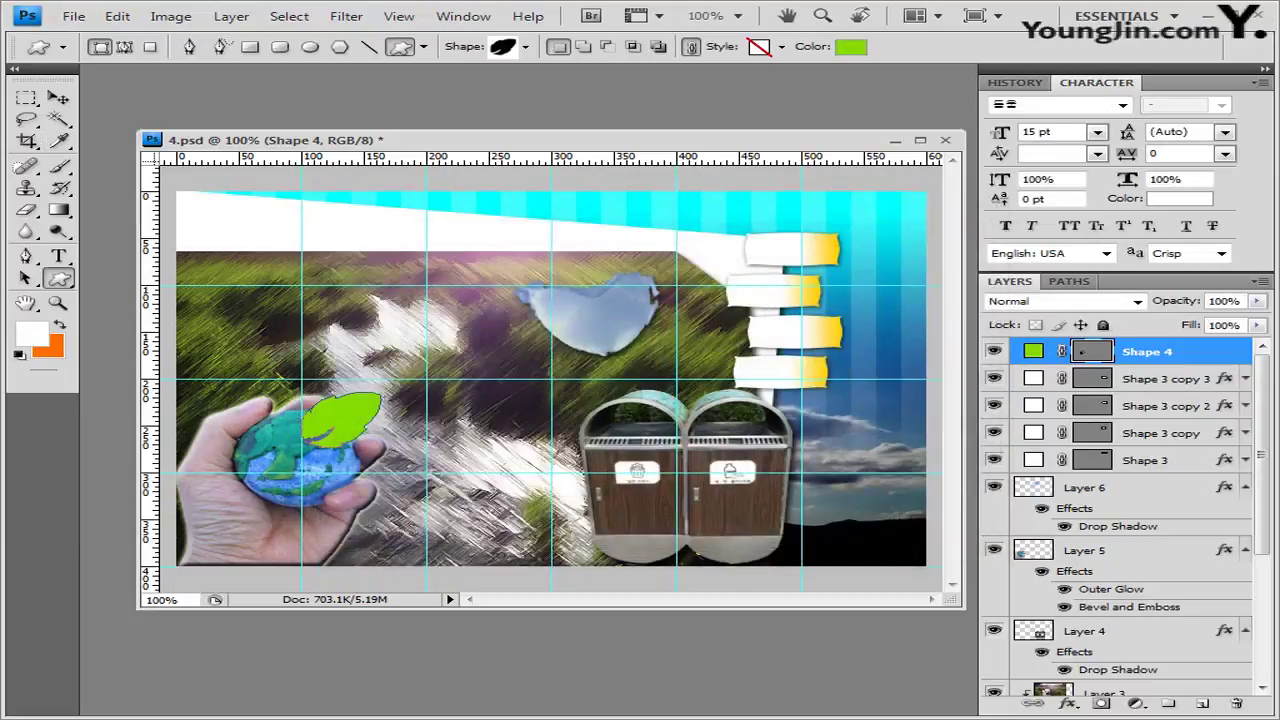
Add a default Drop Shadow to the green leaf shape and move the leaf to the right of the globe.
left_click(1068, 703)
left_click(1070, 504)
left_click(986, 371)
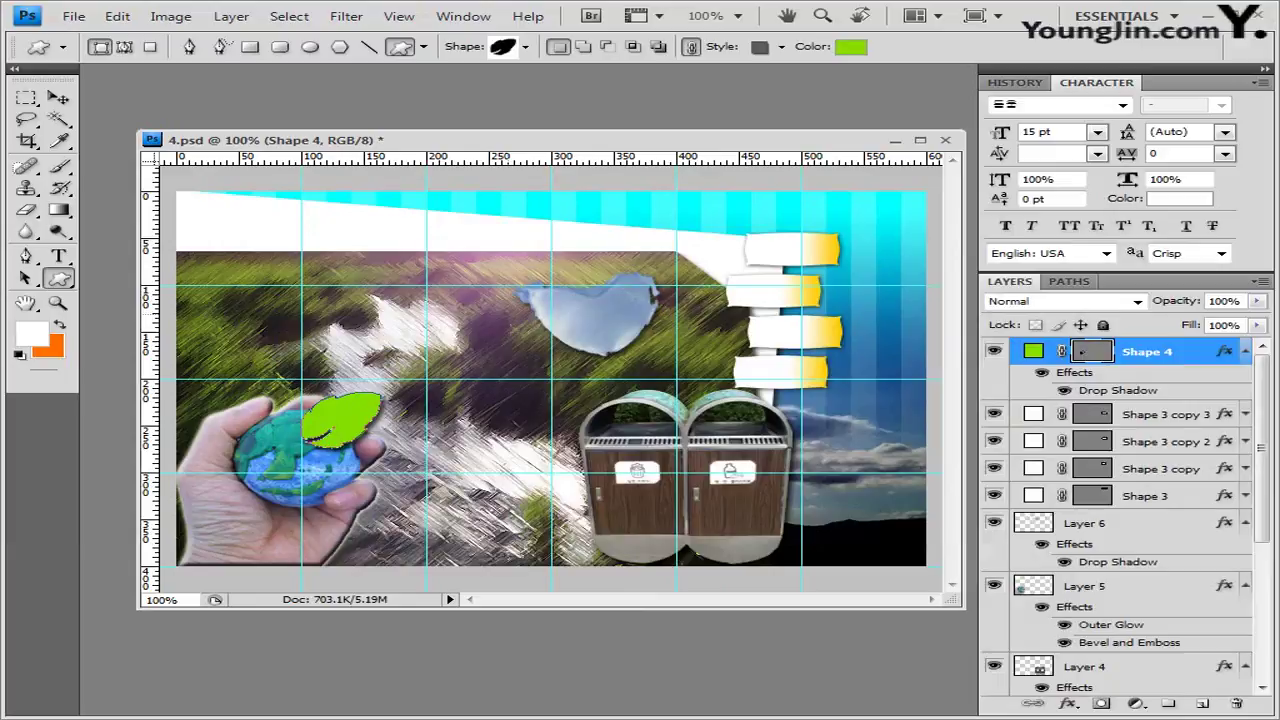
key("v")
left_click_drag(340, 420, 420, 417)
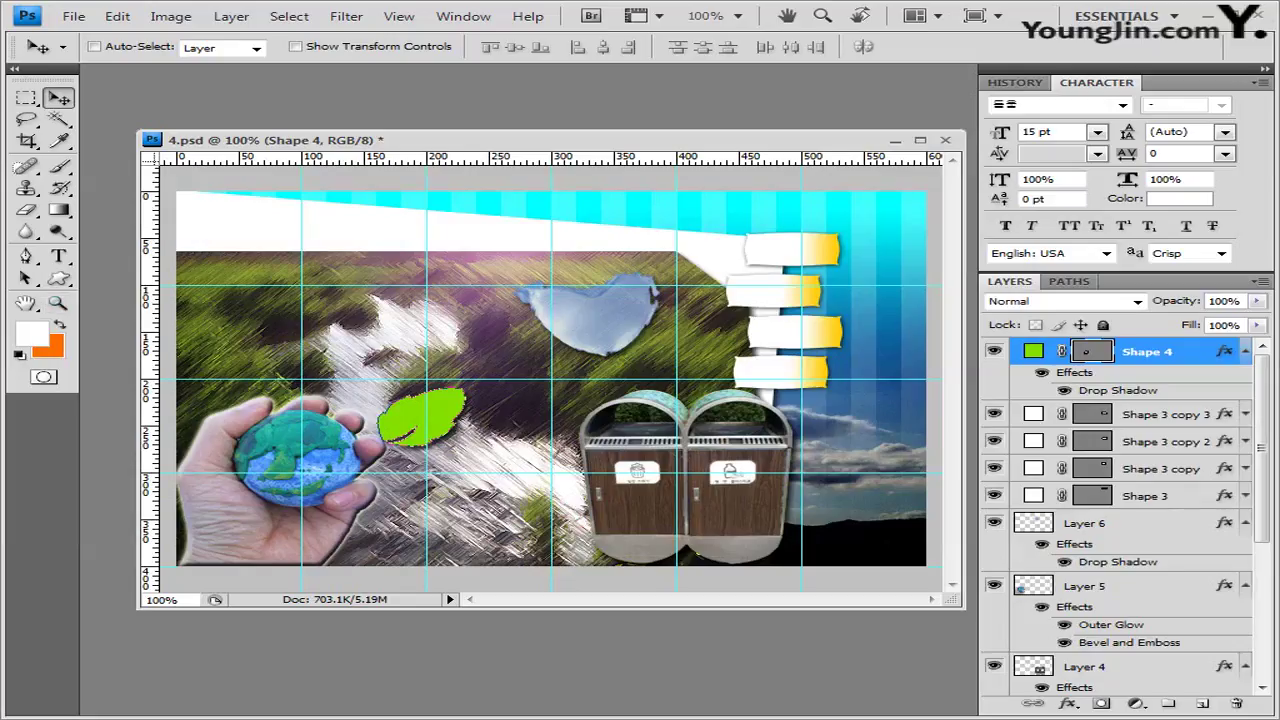
Load the Symbols custom shapes and draw the outlined recycling symbol, about 84 px wide, beside the lower right of the bins.
left_click(59, 279)
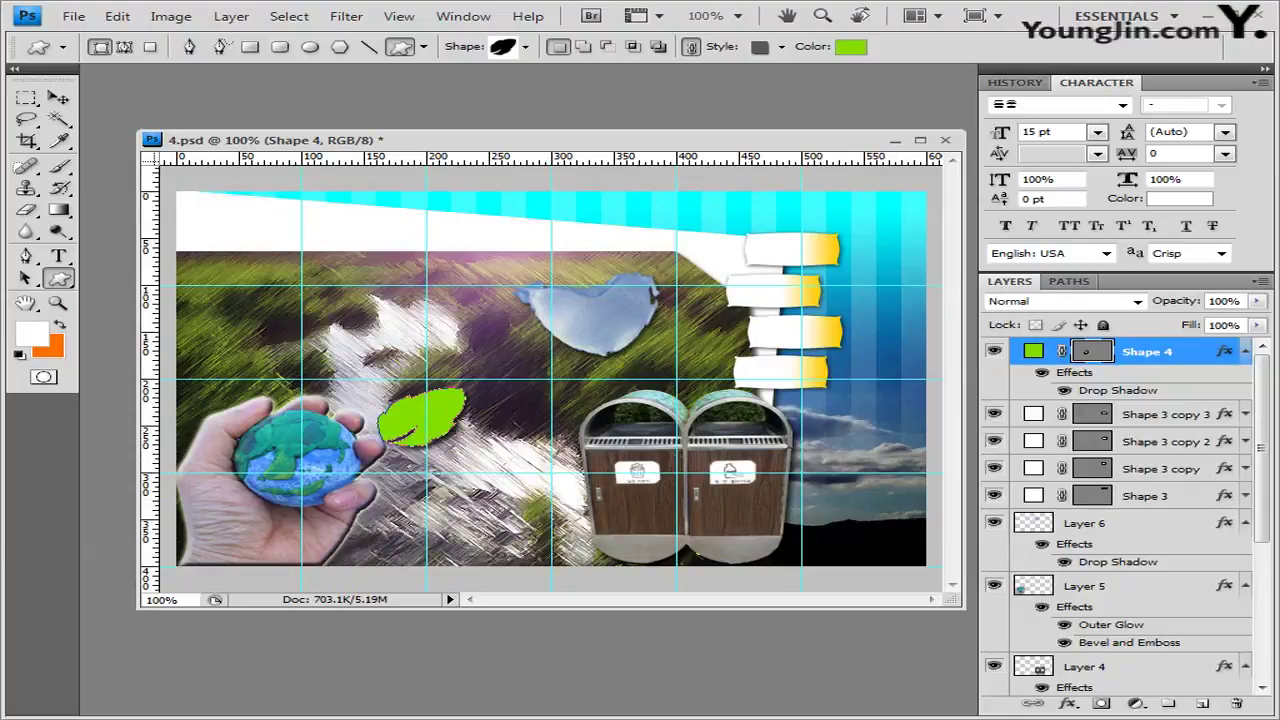
left_click(525, 47)
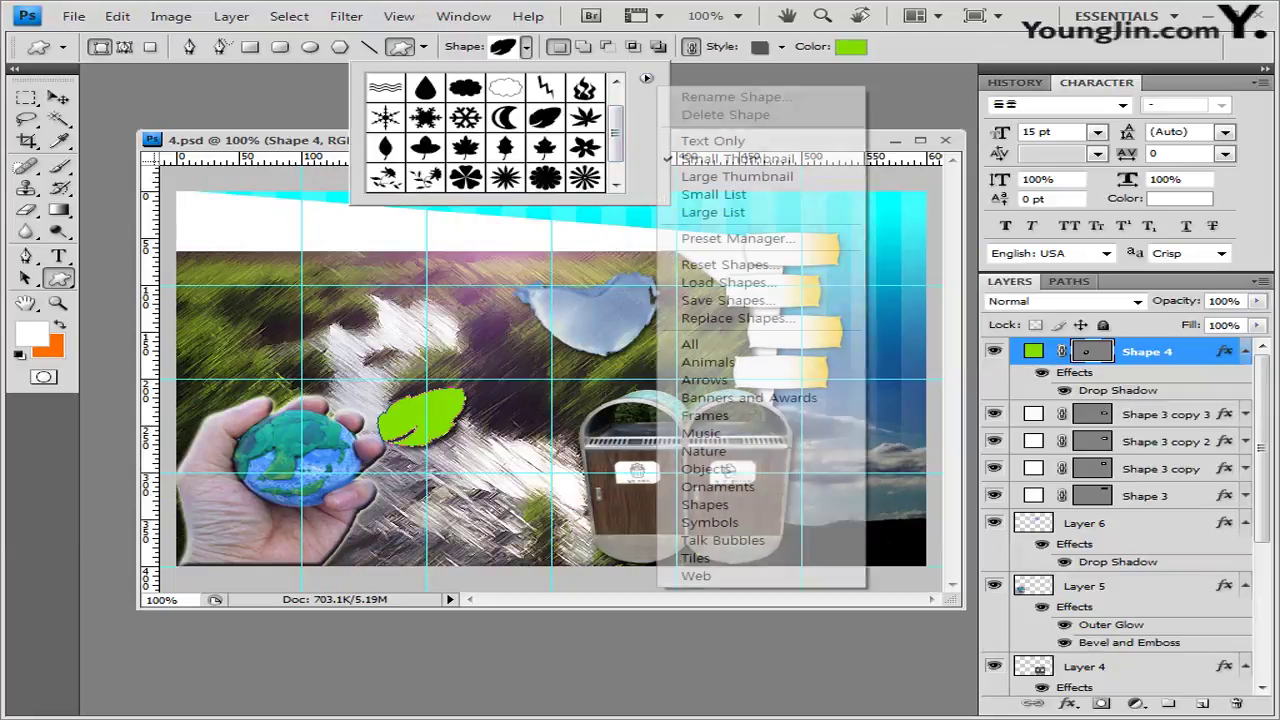
left_click(646, 78)
left_click(710, 522)
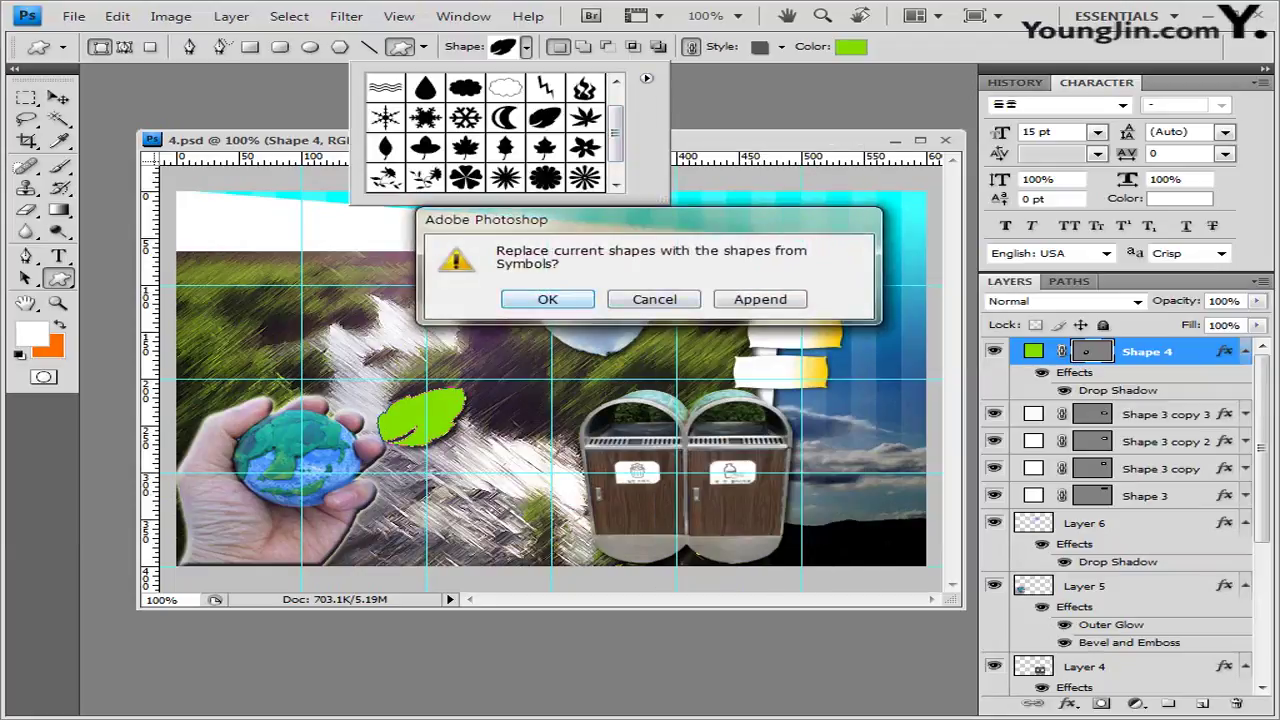
key("Return")
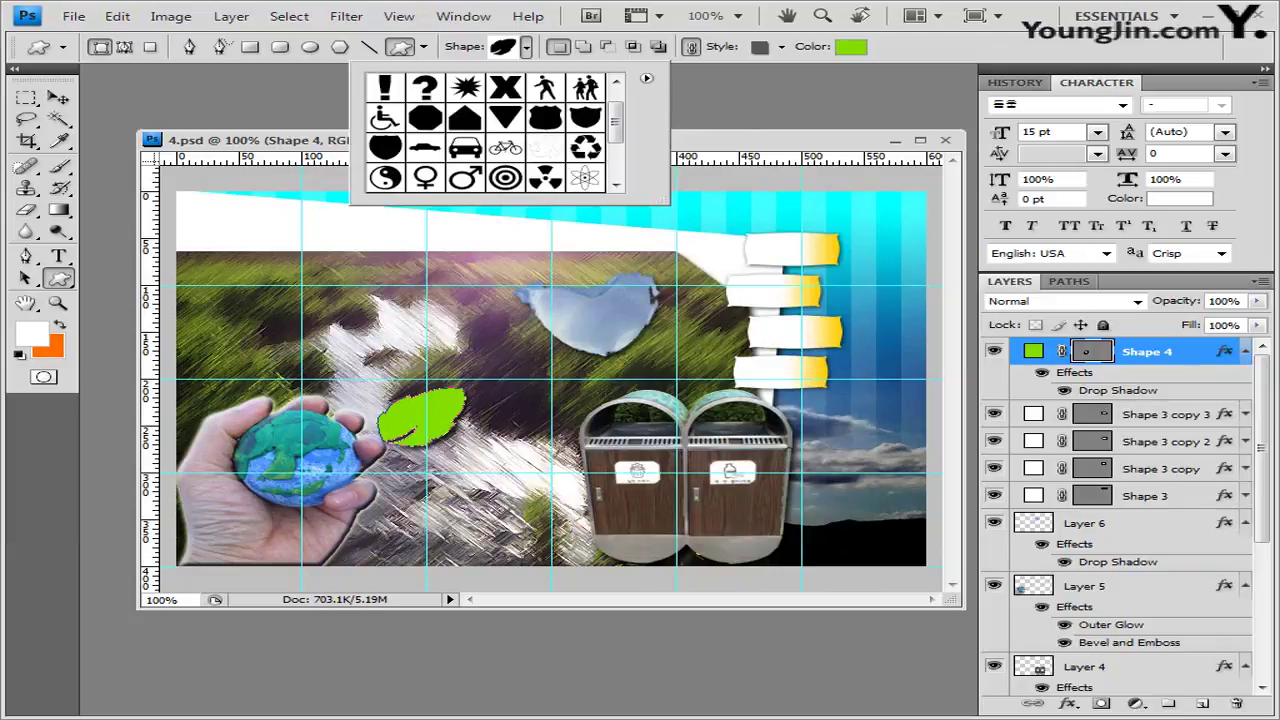
left_click(545, 148)
key("Return")
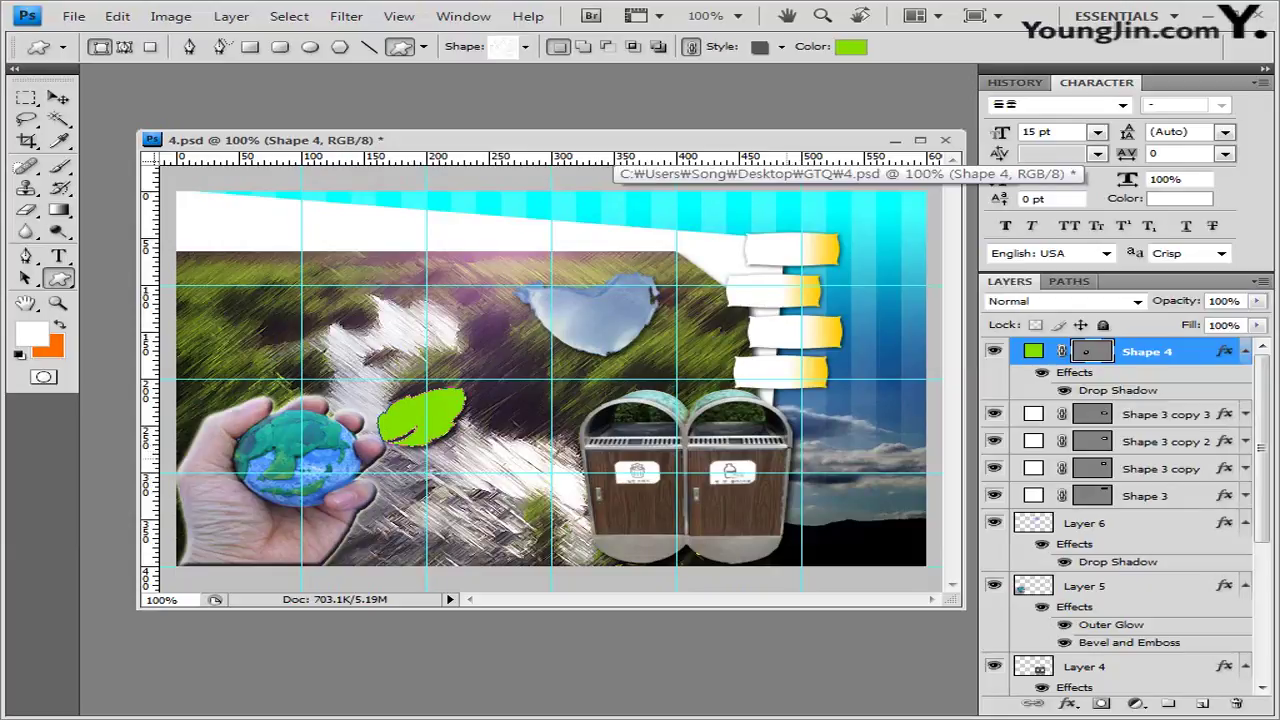
left_click_drag(787, 460, 892, 546)
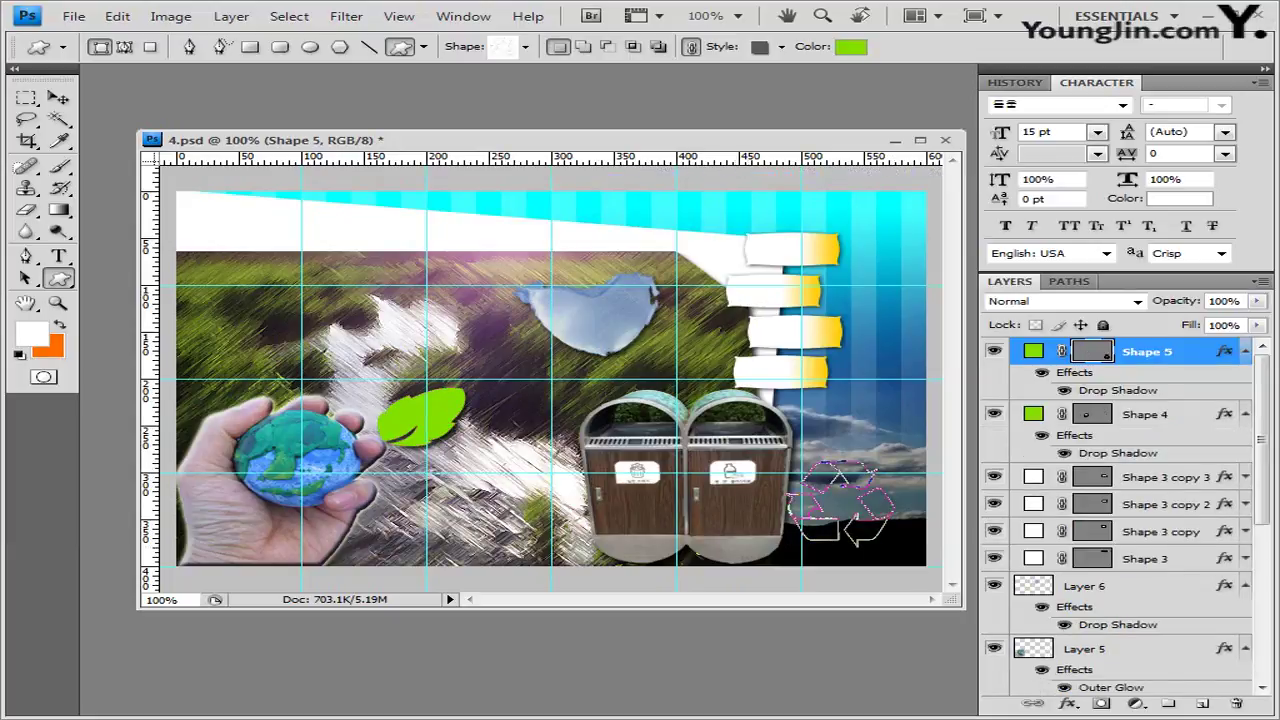
Remove the inherited layer style from the recycling symbol and set its fill color to ffffff.
left_click(782, 46)
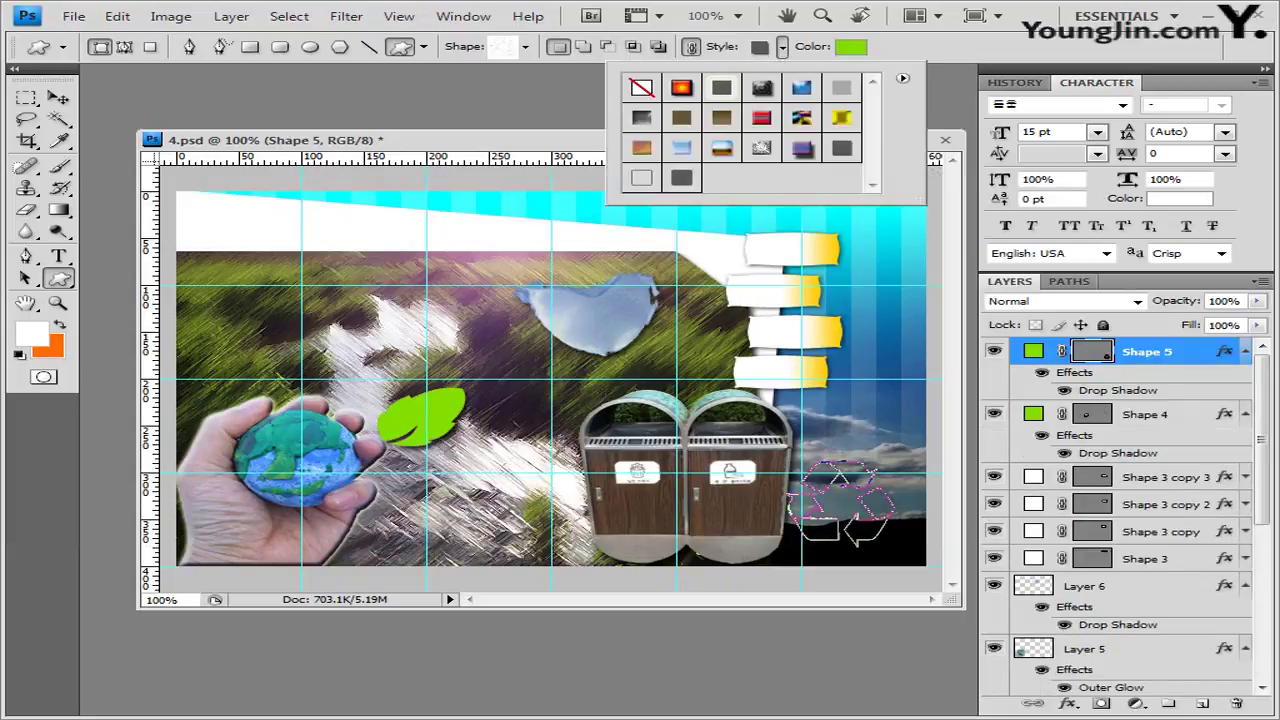
left_click(641, 88)
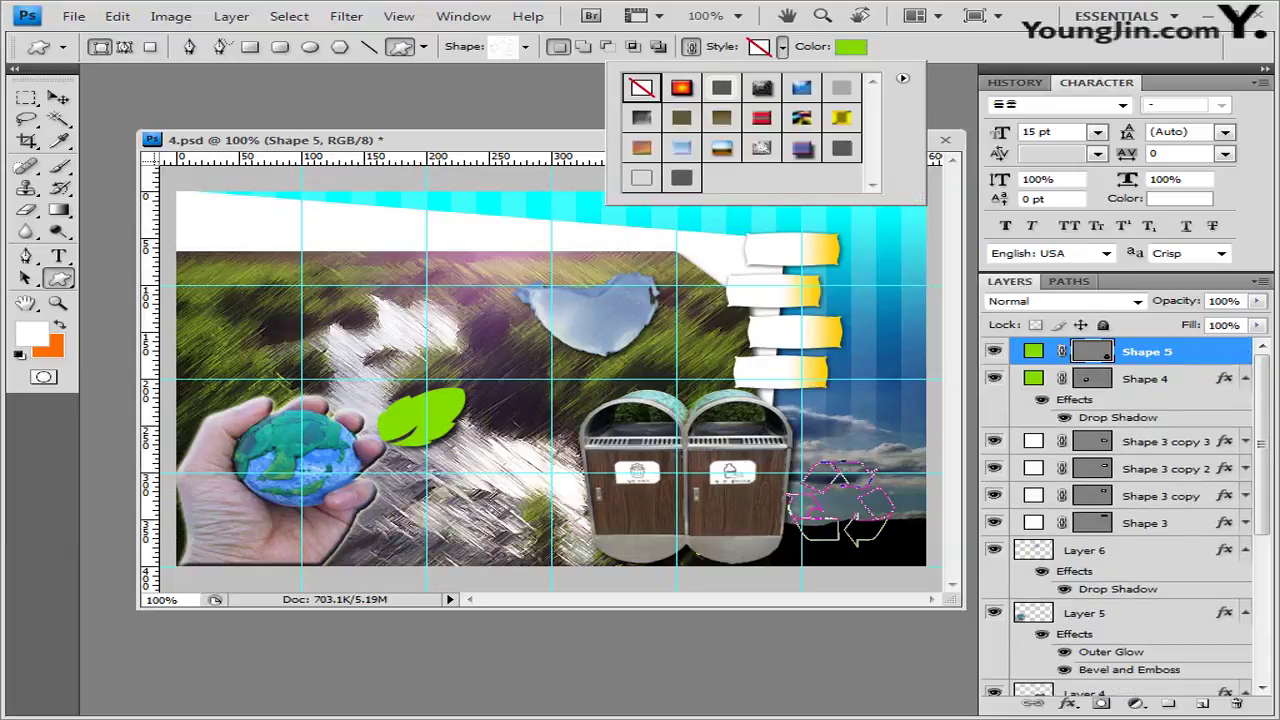
left_click(852, 46)
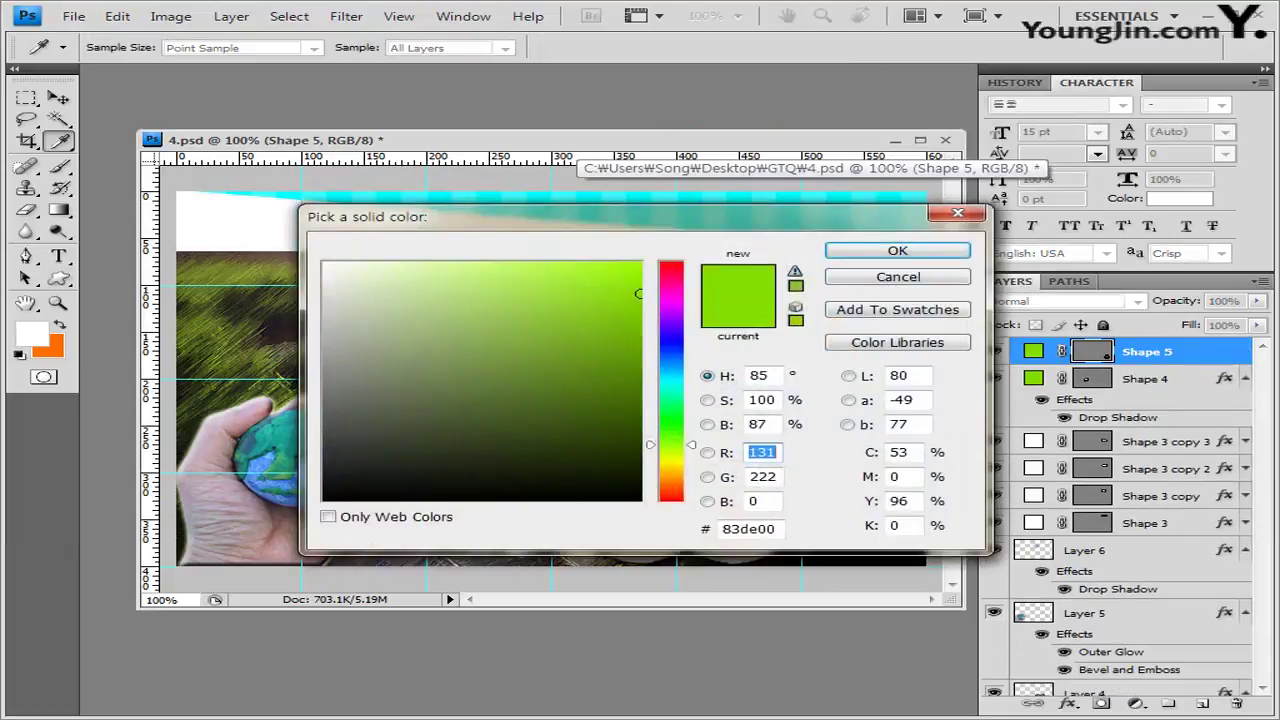
left_click(325, 263)
left_click(750, 528)
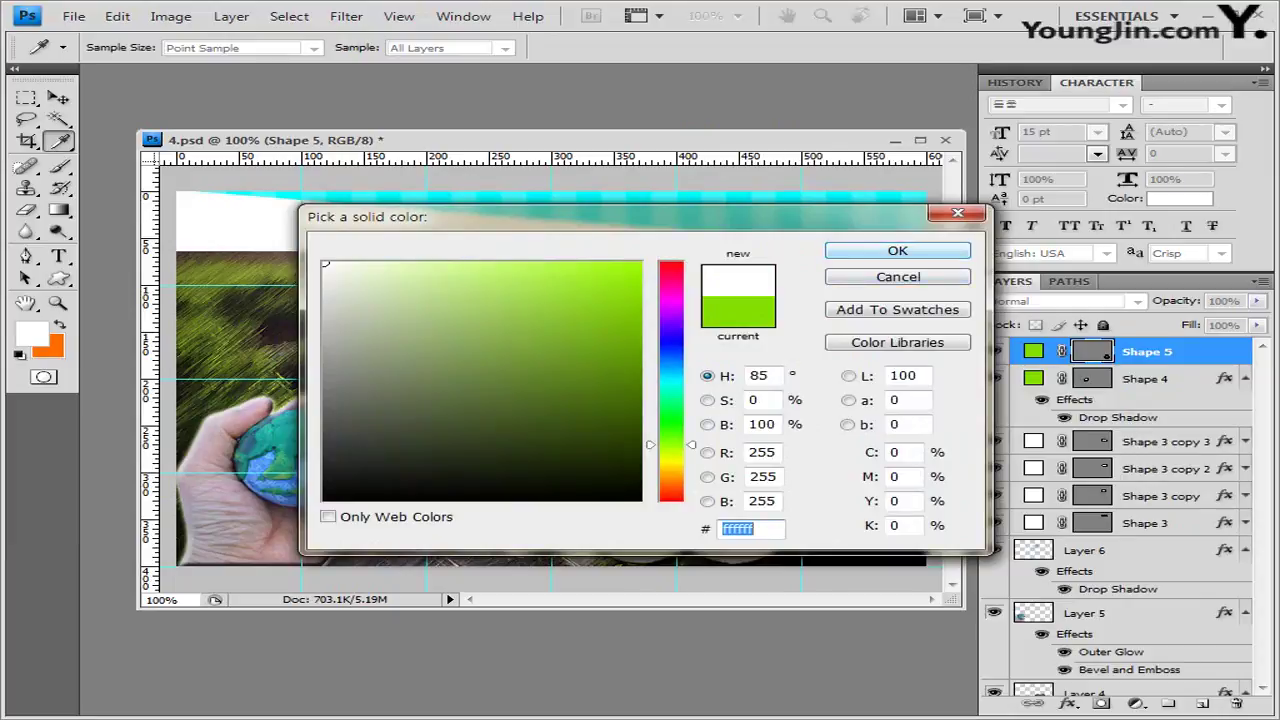
key("Return")
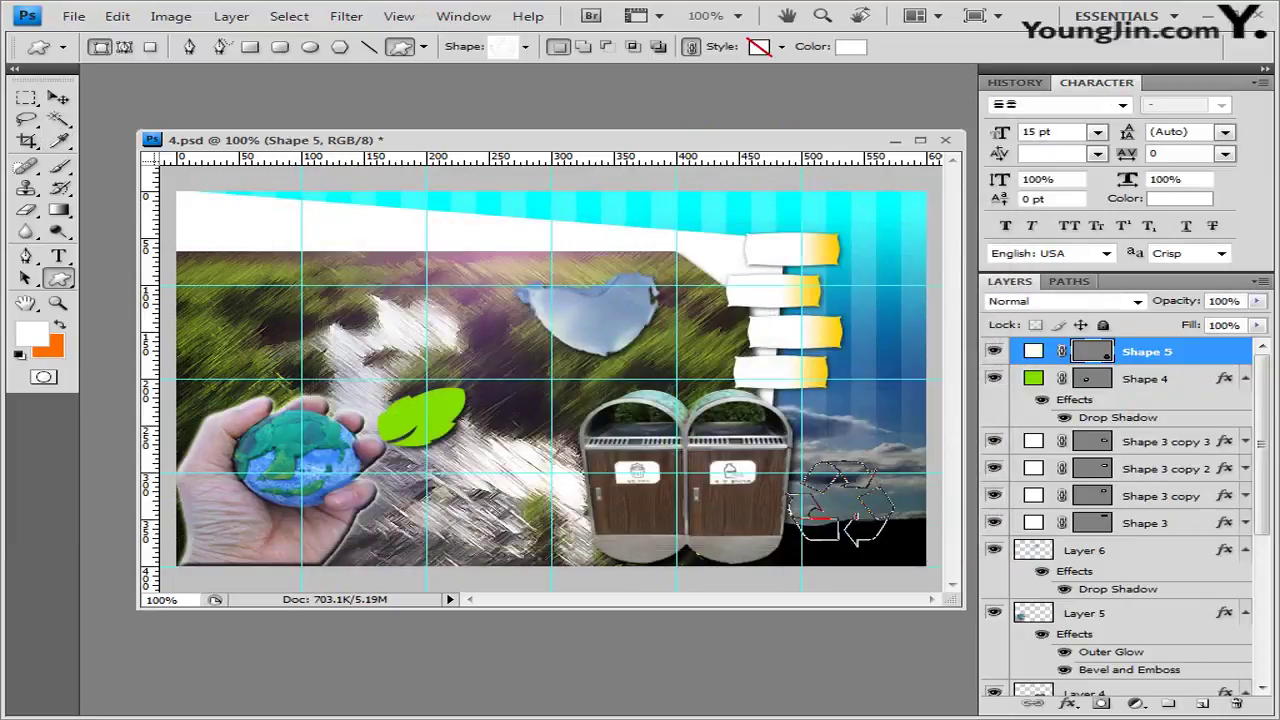
Add an Outer Glow with the default settings to the recycling symbol.
left_click(1068, 703)
left_click(1120, 551)
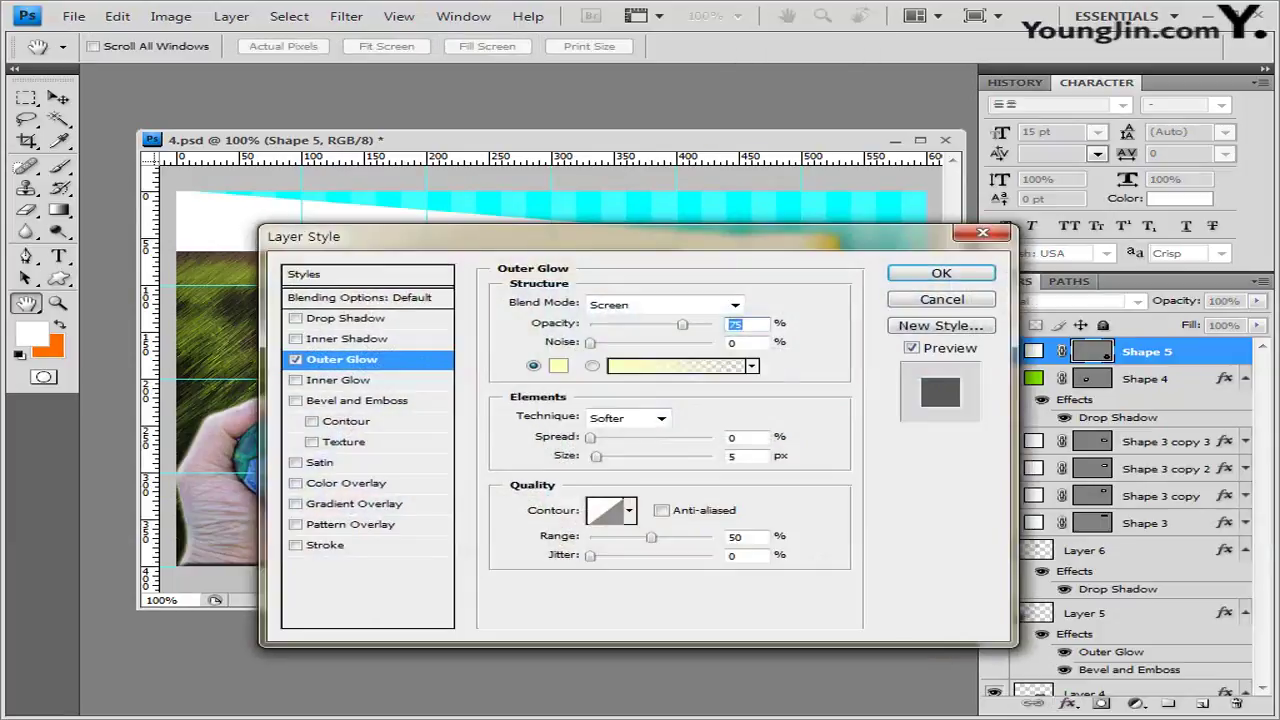
left_click(930, 276)
Nudge the recycling symbol about 8 px left and enlarge it to about 100 px wide.
left_click(58, 98)
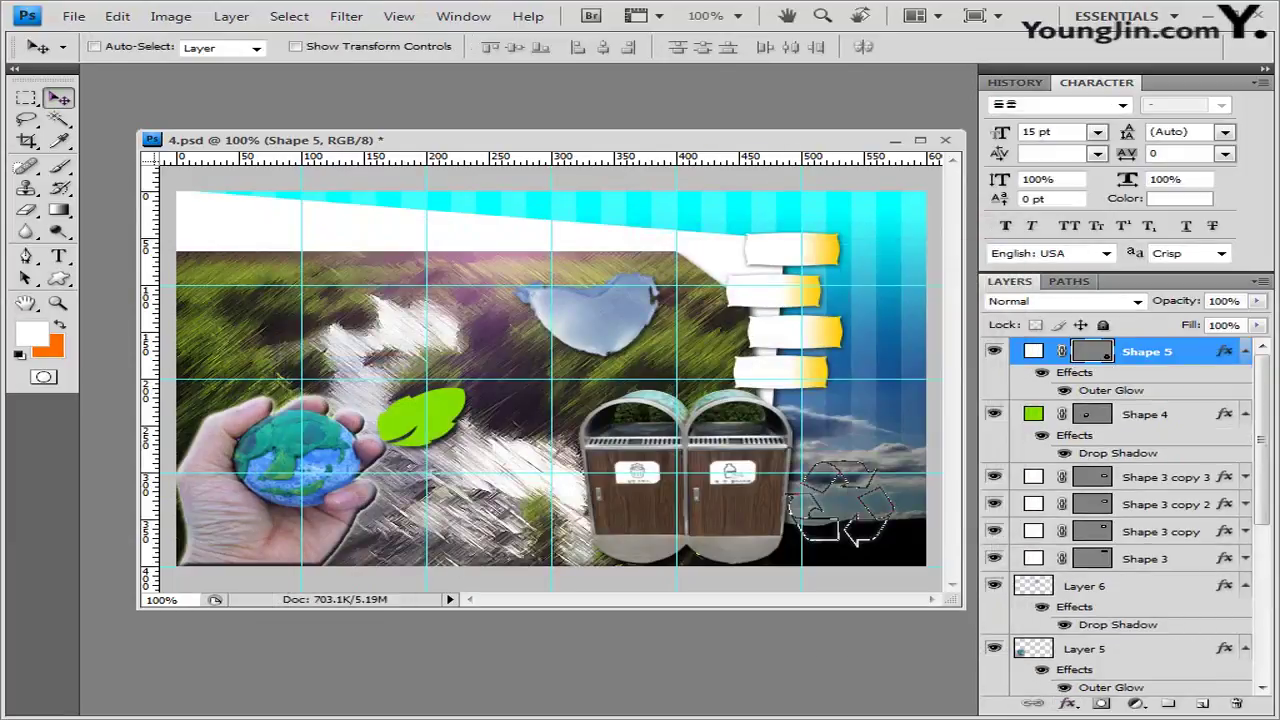
key("Left")
key("Left")
key("Left")
key("Left")
key("Left")
key("Left")
key("Left")
key("Left")
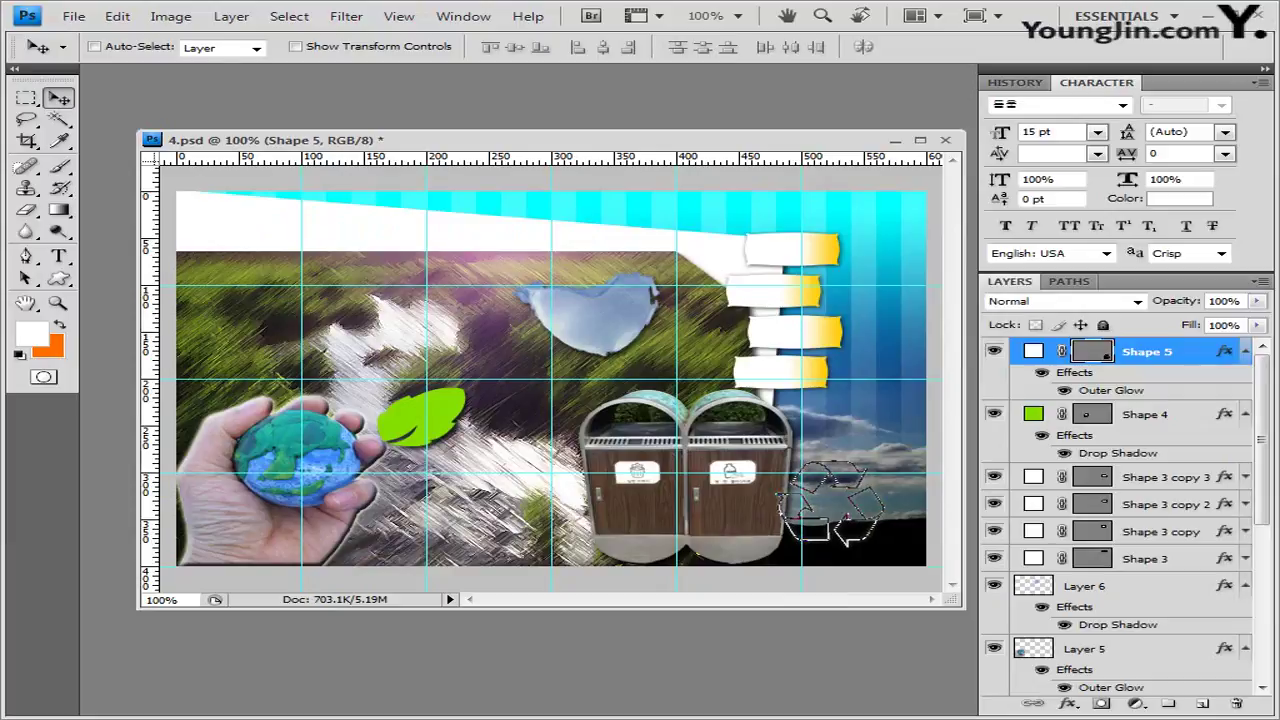
Open 1급-17.jpg and select the bird by magic-wanding the white background and inverting the selection.
key("w")
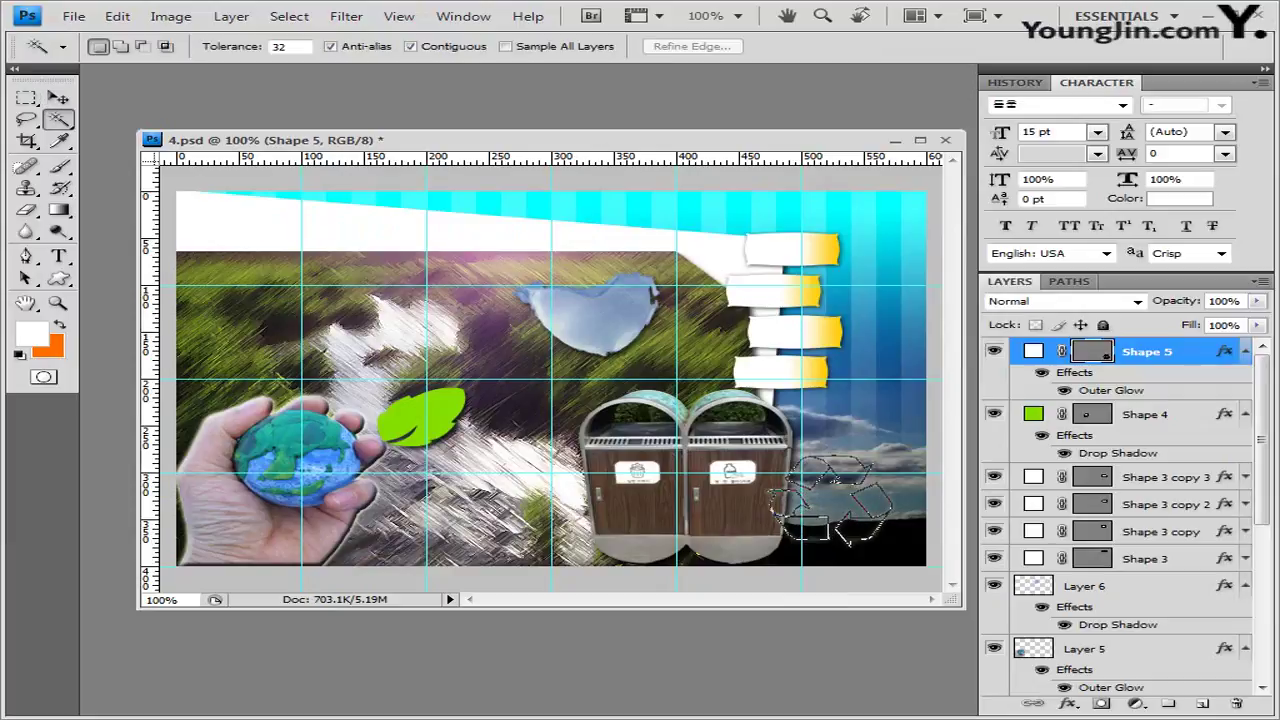
key("alt+Tab")
left_click(611, 585)
left_click_drag(611, 585, 380, 60)
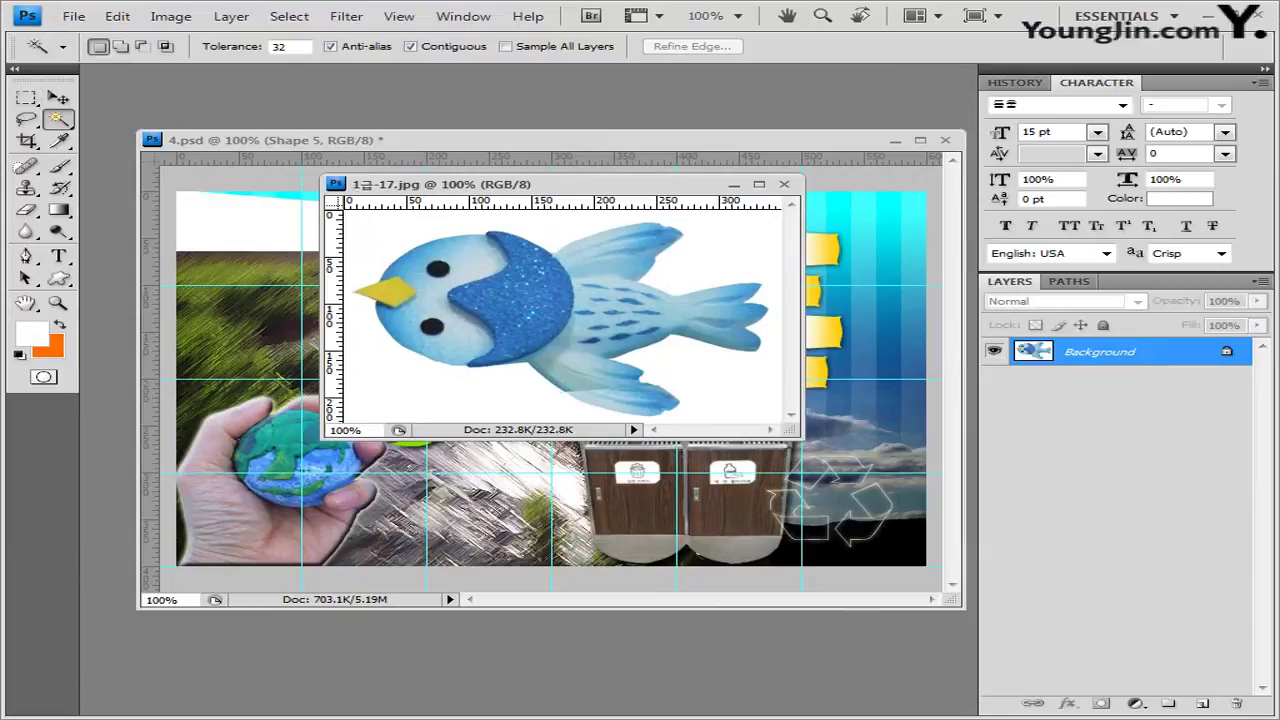
left_click(370, 230)
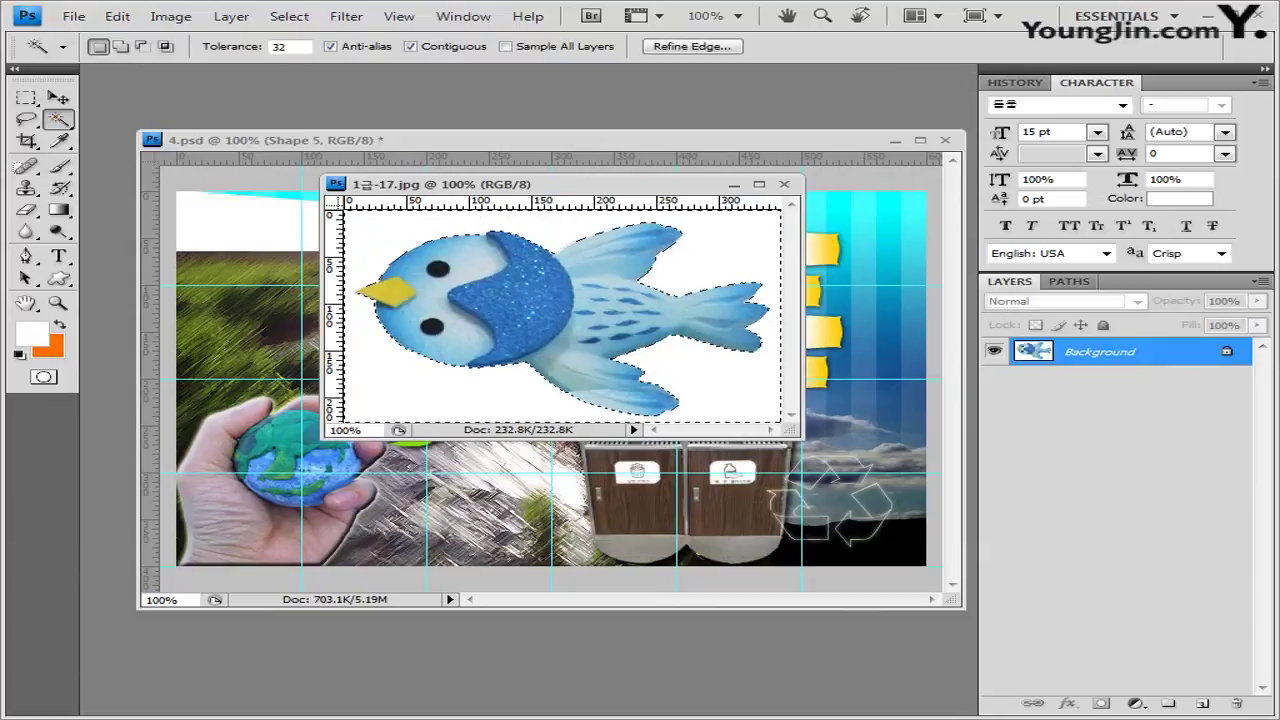
left_click(289, 16)
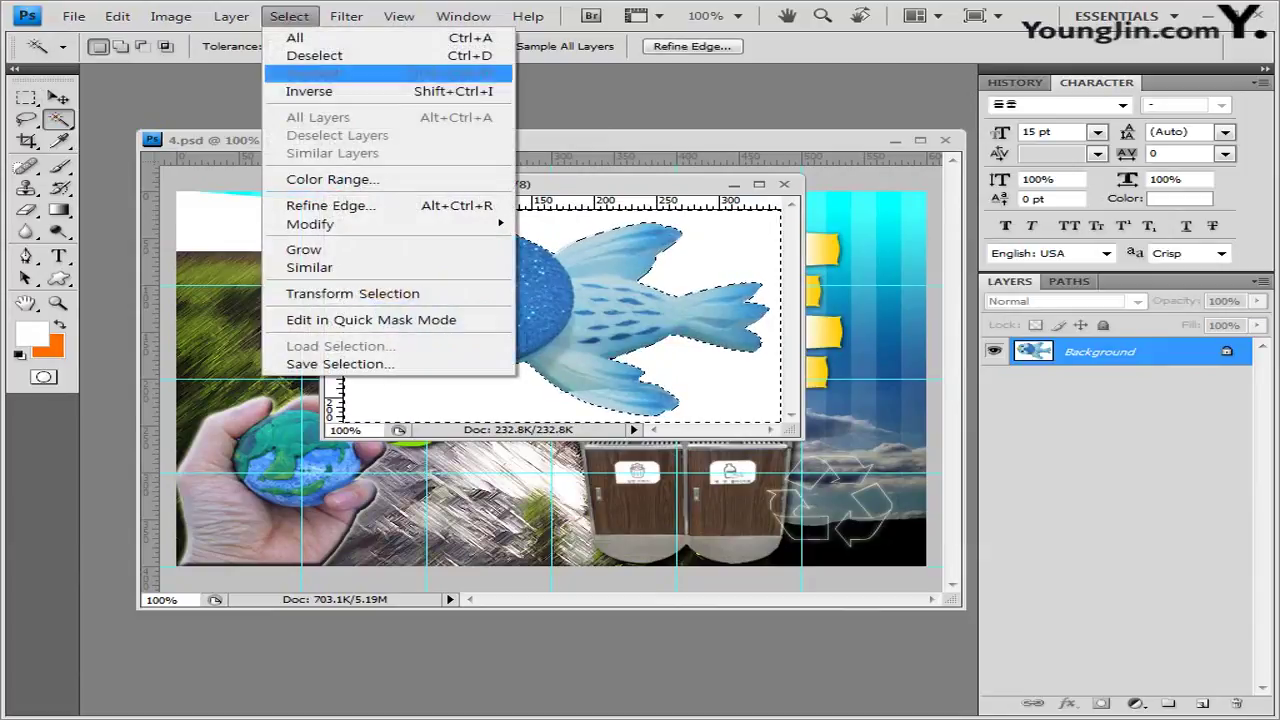
left_click(309, 91)
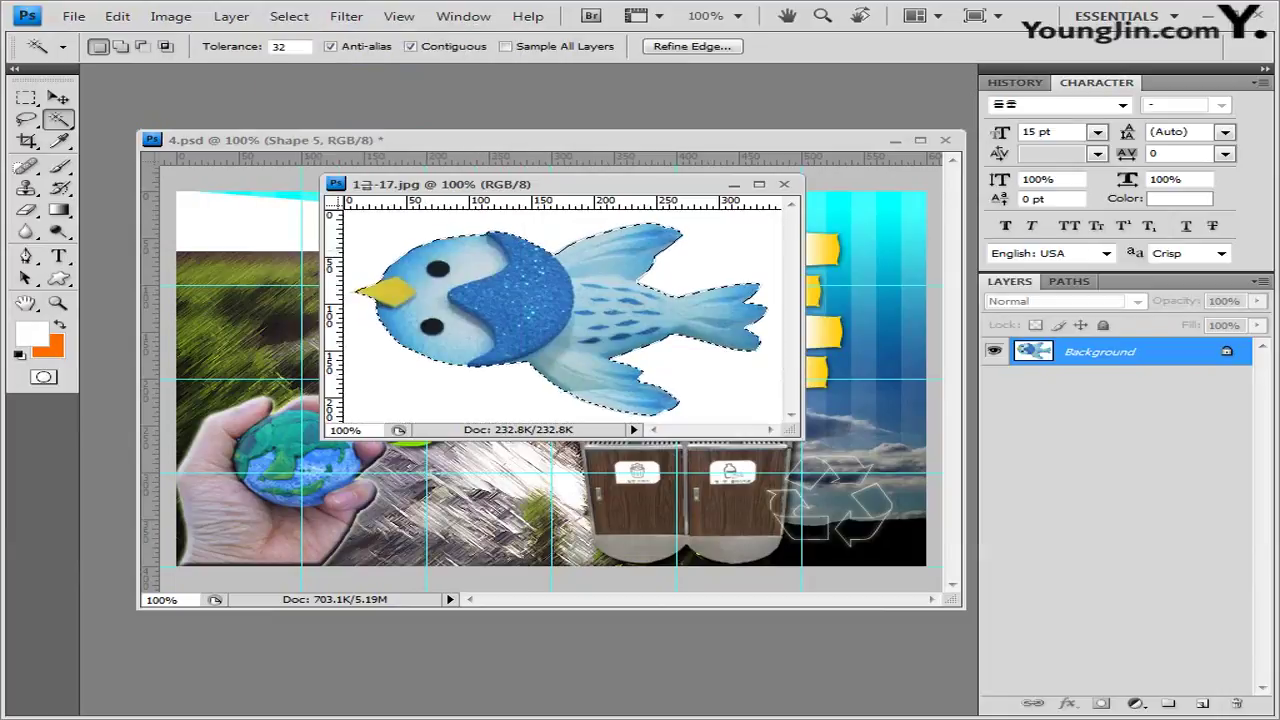
Paste the bird into 4.psd, scale it to 31.4%, and place it above the recycling symbol.
key("ctrl+Tab")
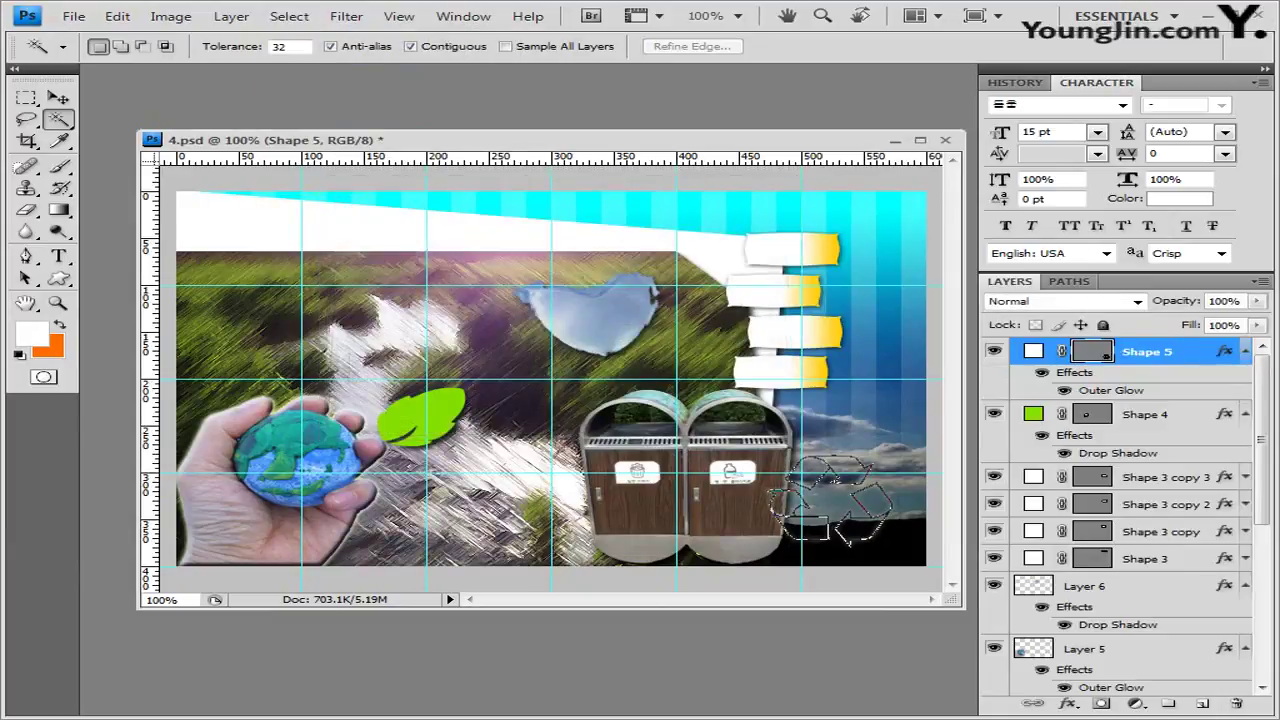
key("ctrl+v")
key("v")
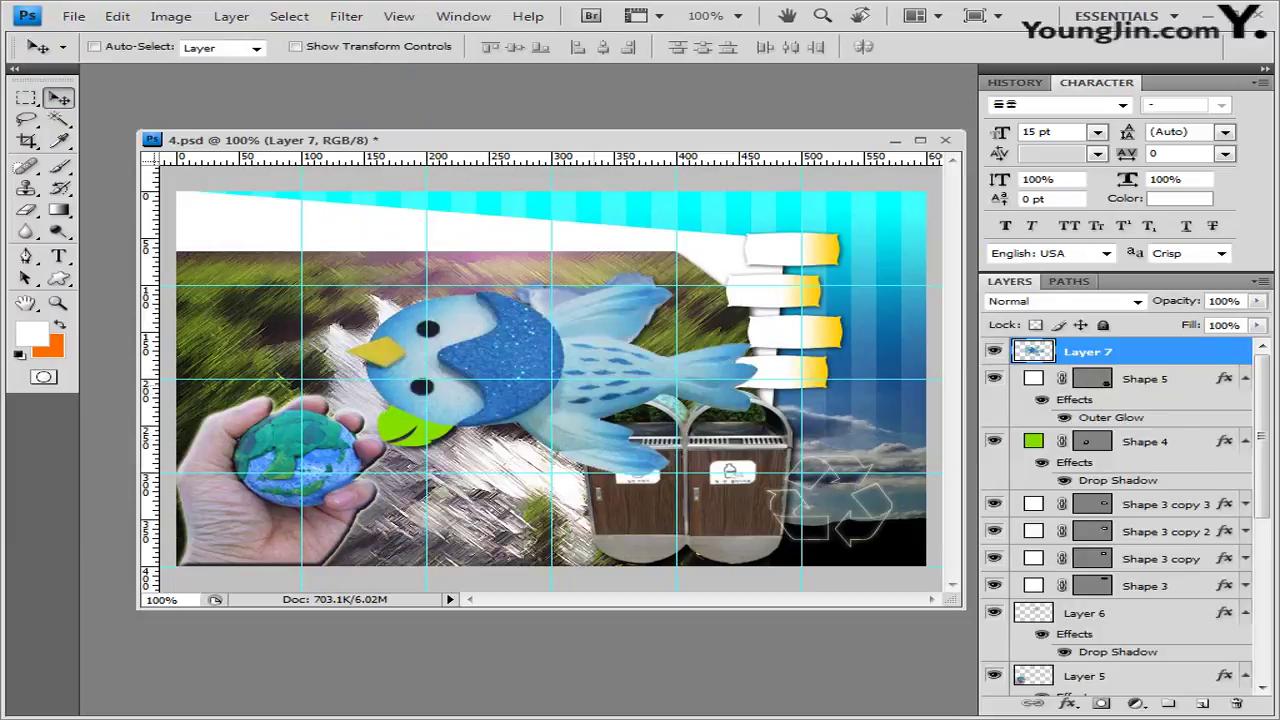
key("ctrl+t")
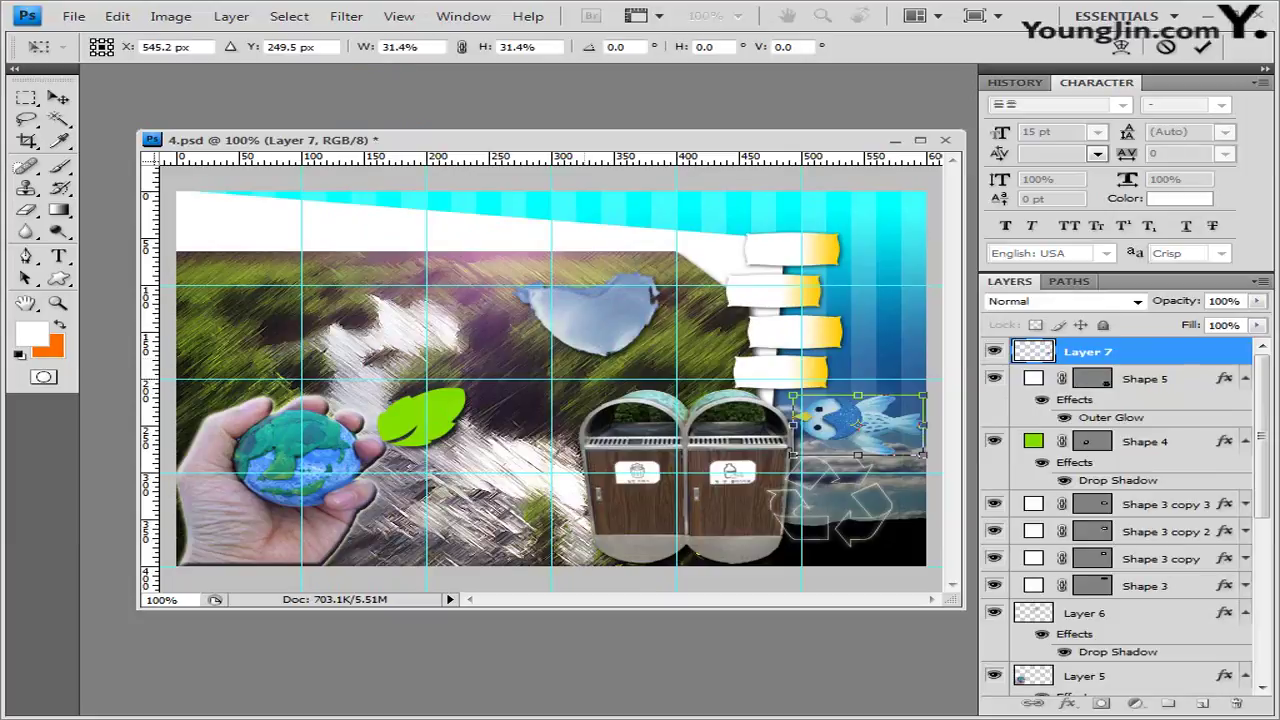
key("Return")
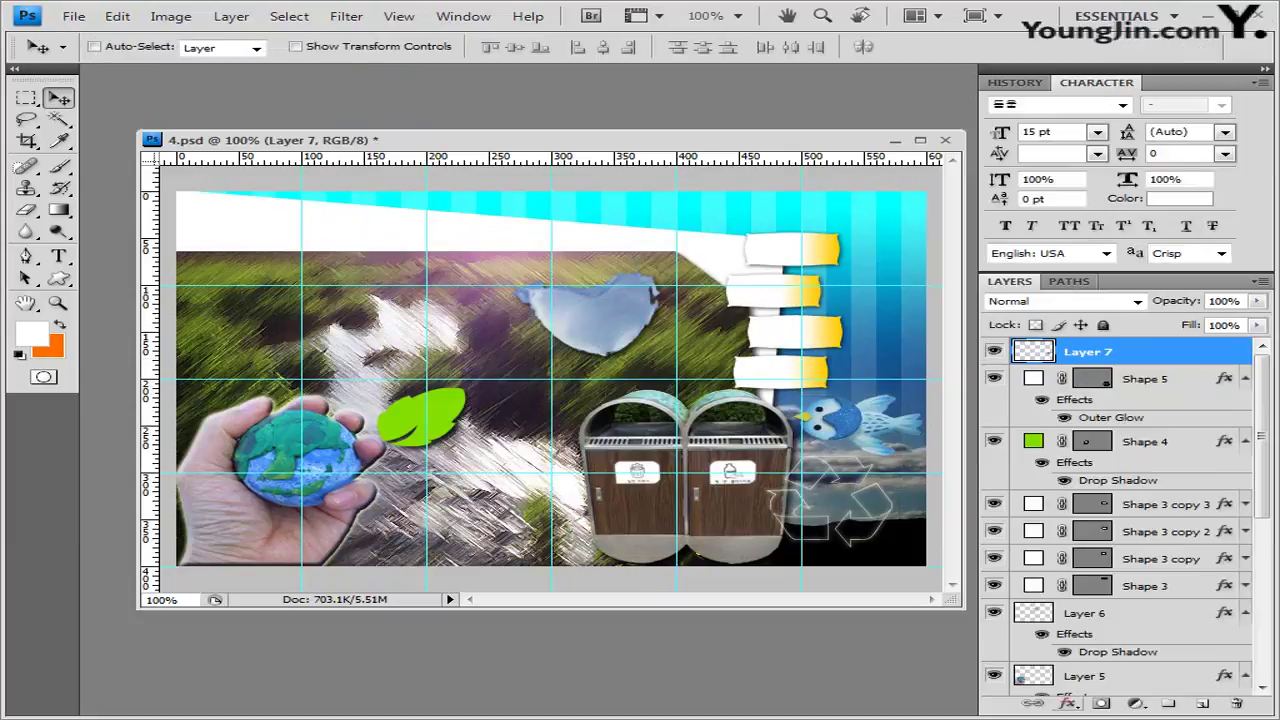
Give the bird layer an Outer Glow with the default settings.
left_click(1068, 703)
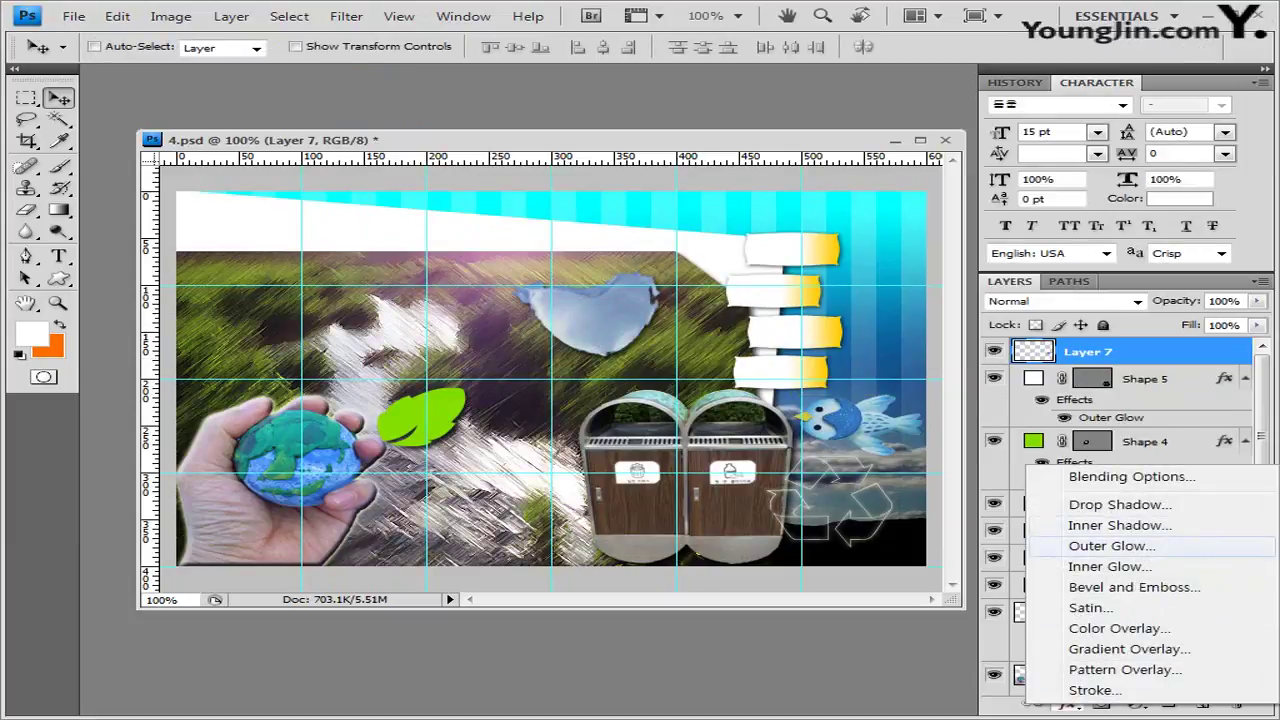
left_click(1110, 546)
left_click(943, 274)
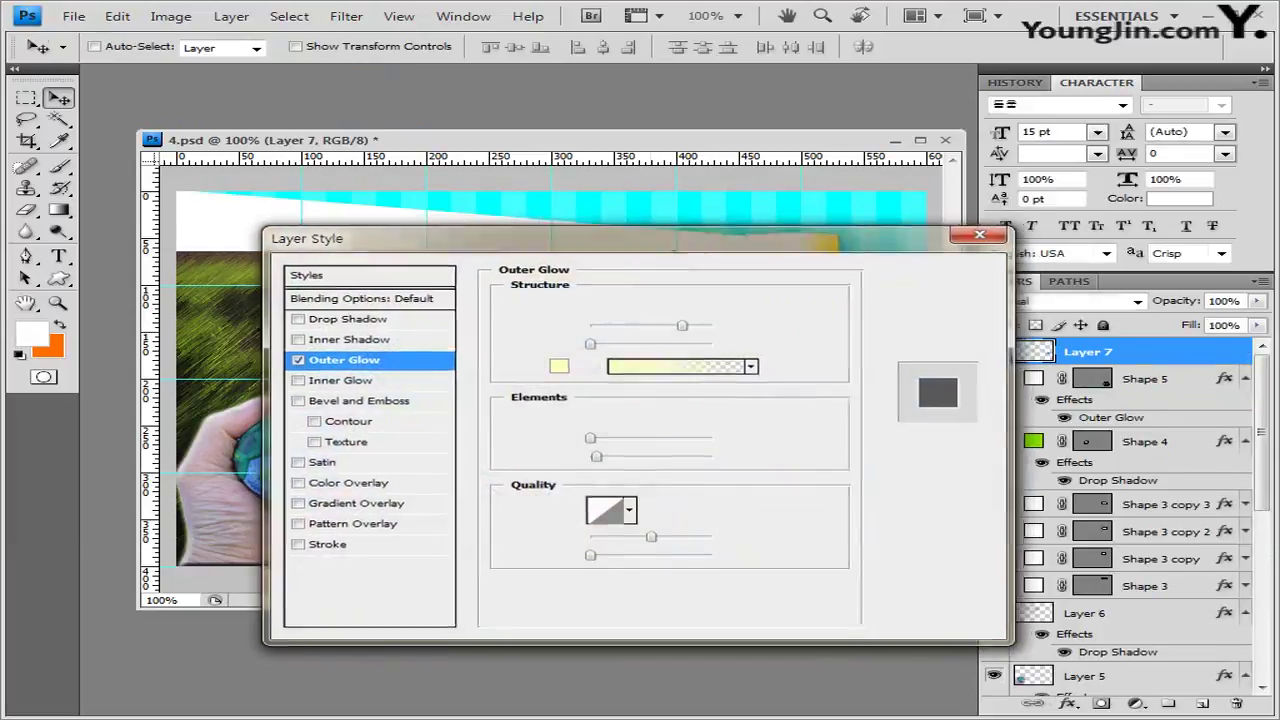
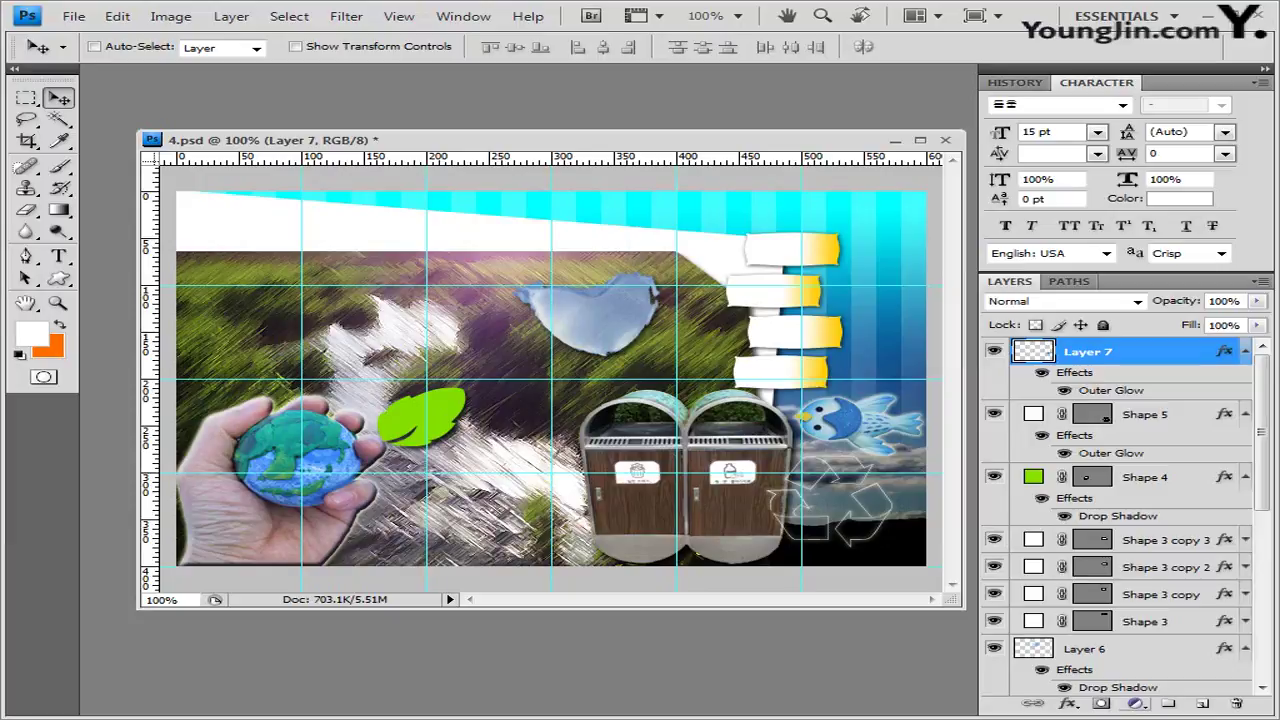
Add a Hue/Saturation adjustment layer above the bird with Colorize enabled, hue 50 and saturation 80.
left_click(1135, 703)
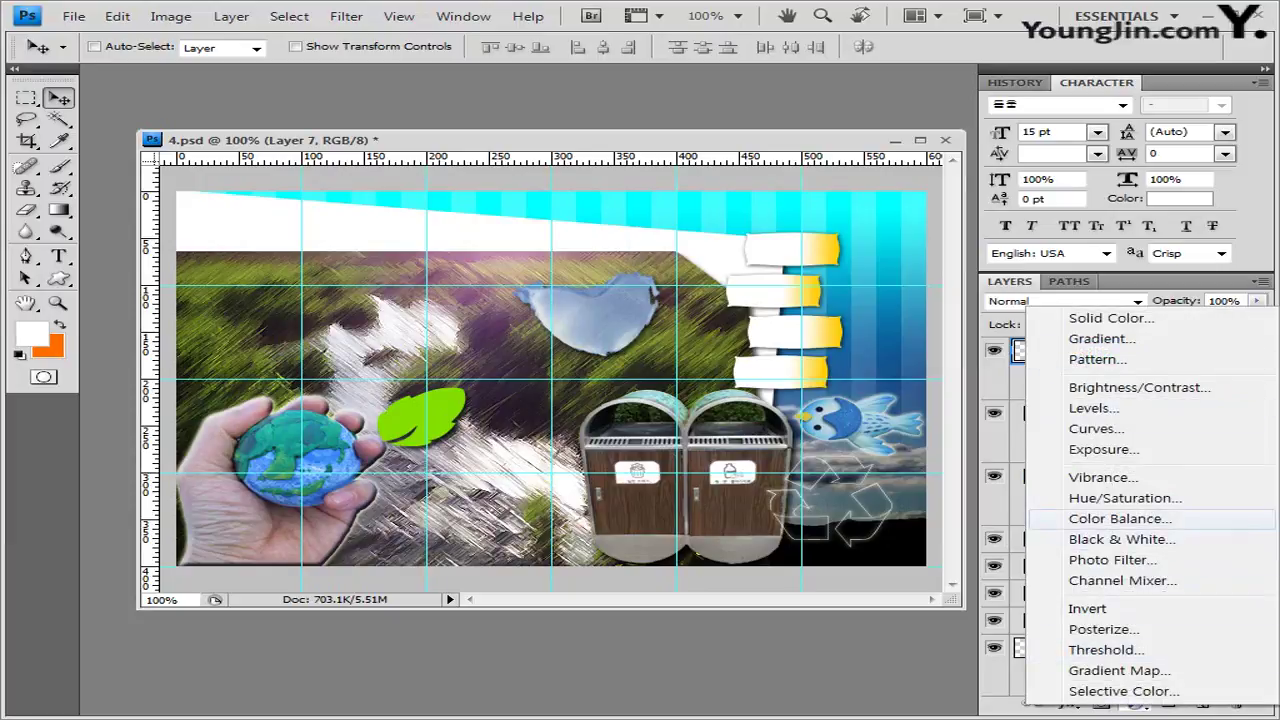
left_click(1124, 498)
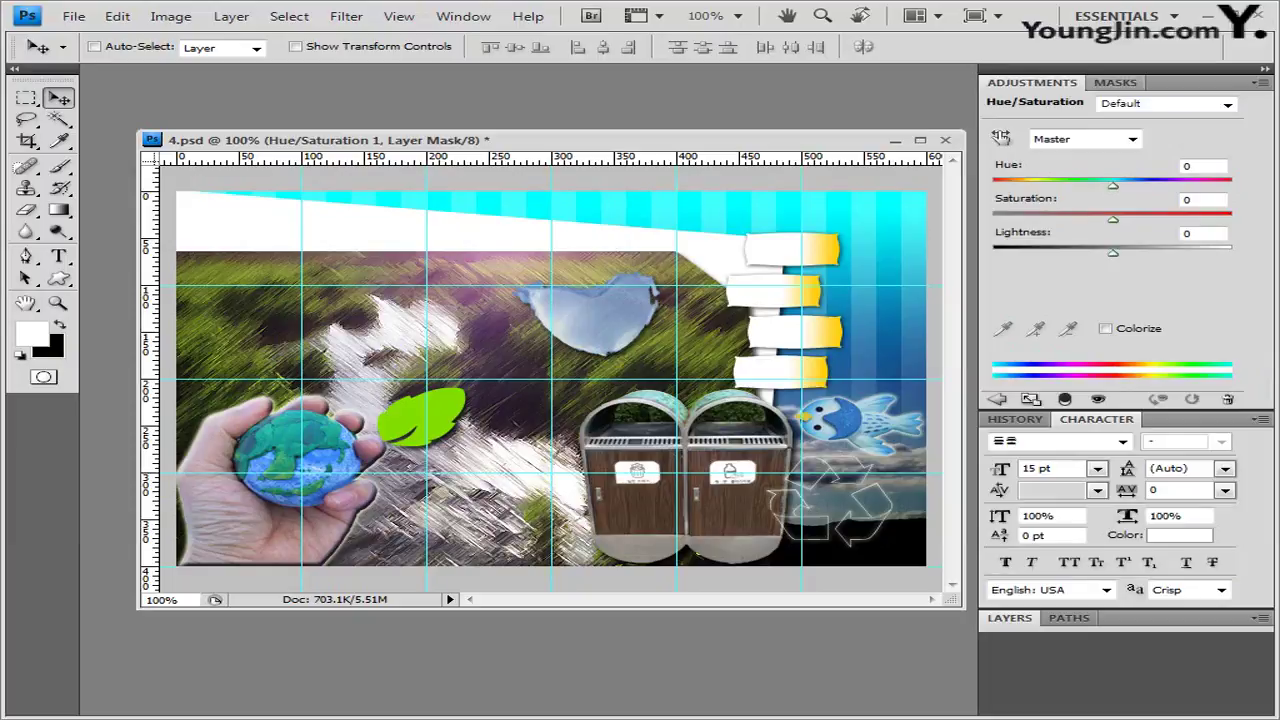
left_click(1105, 328)
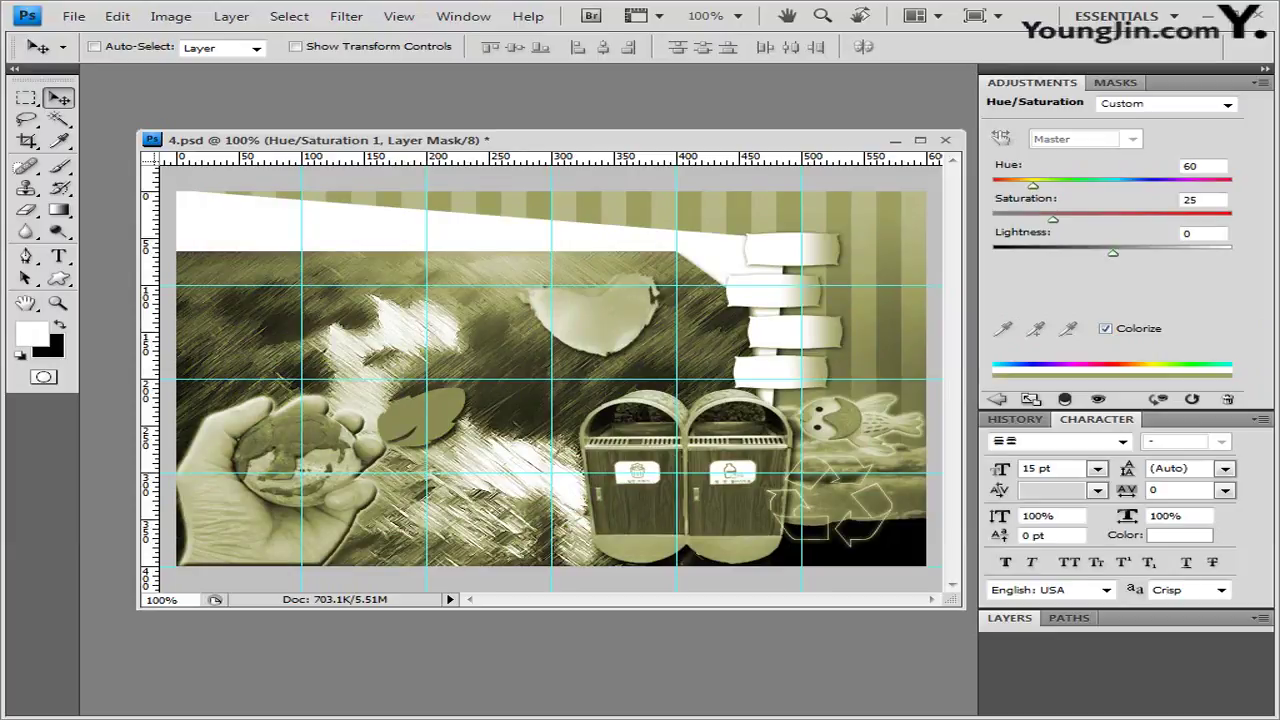
left_click_drag(1033, 185, 1024, 185)
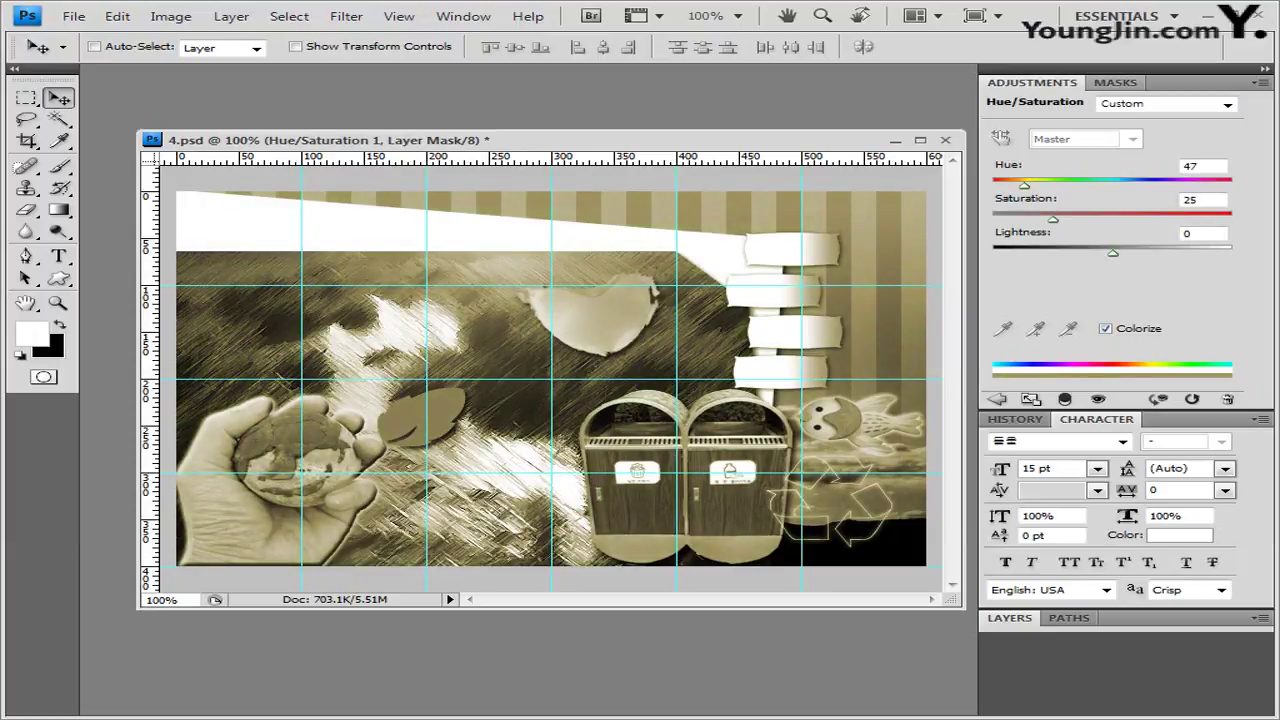
left_click(1195, 166)
type("50")
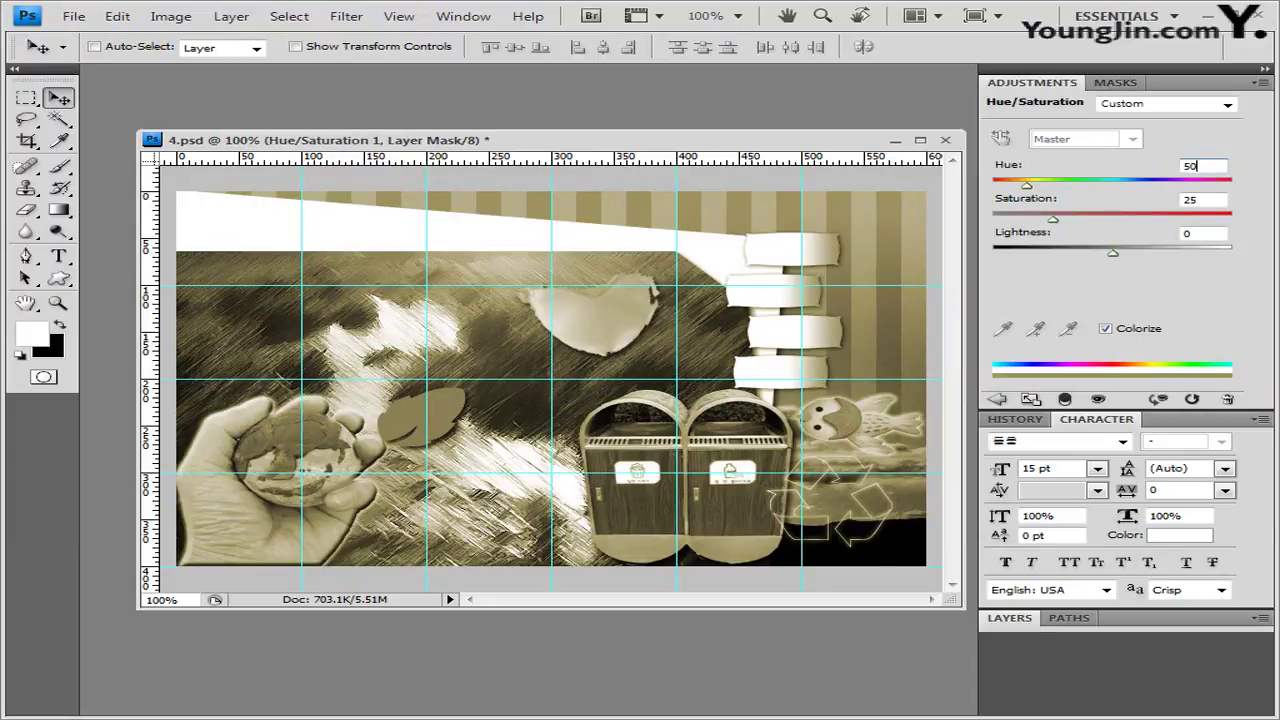
left_click_drag(1052, 218, 1184, 218)
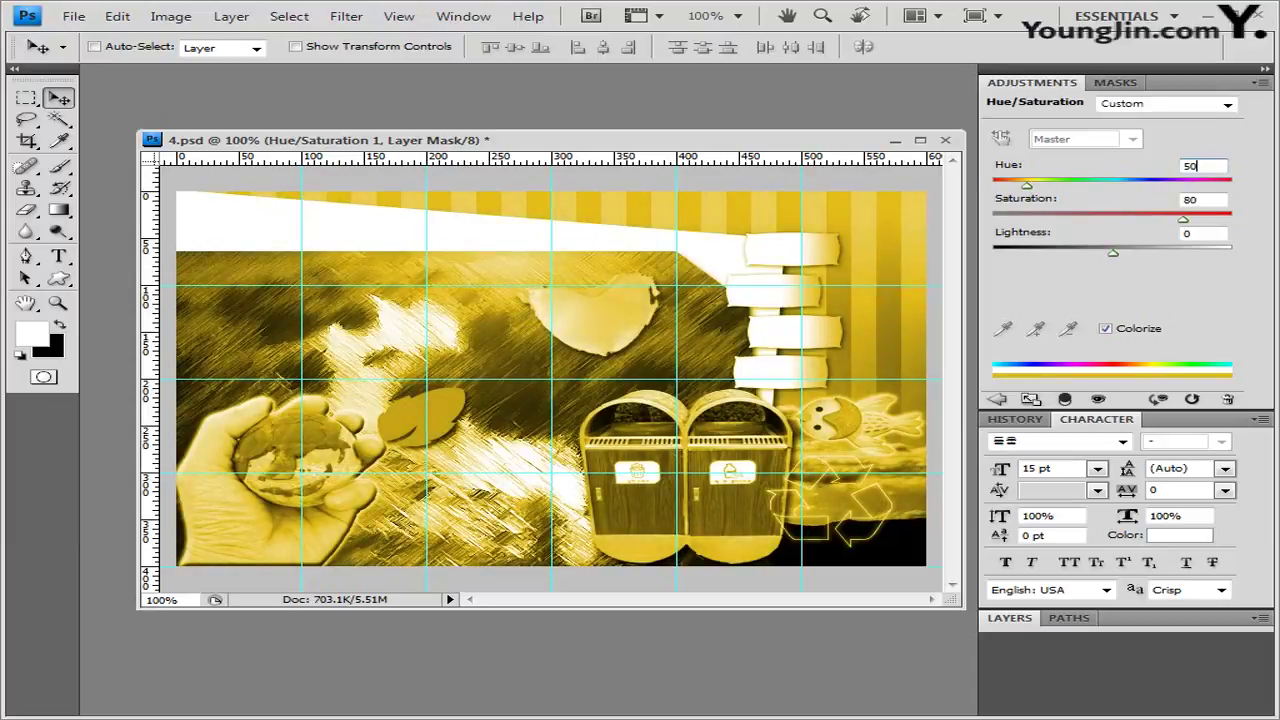
left_click(1262, 82)
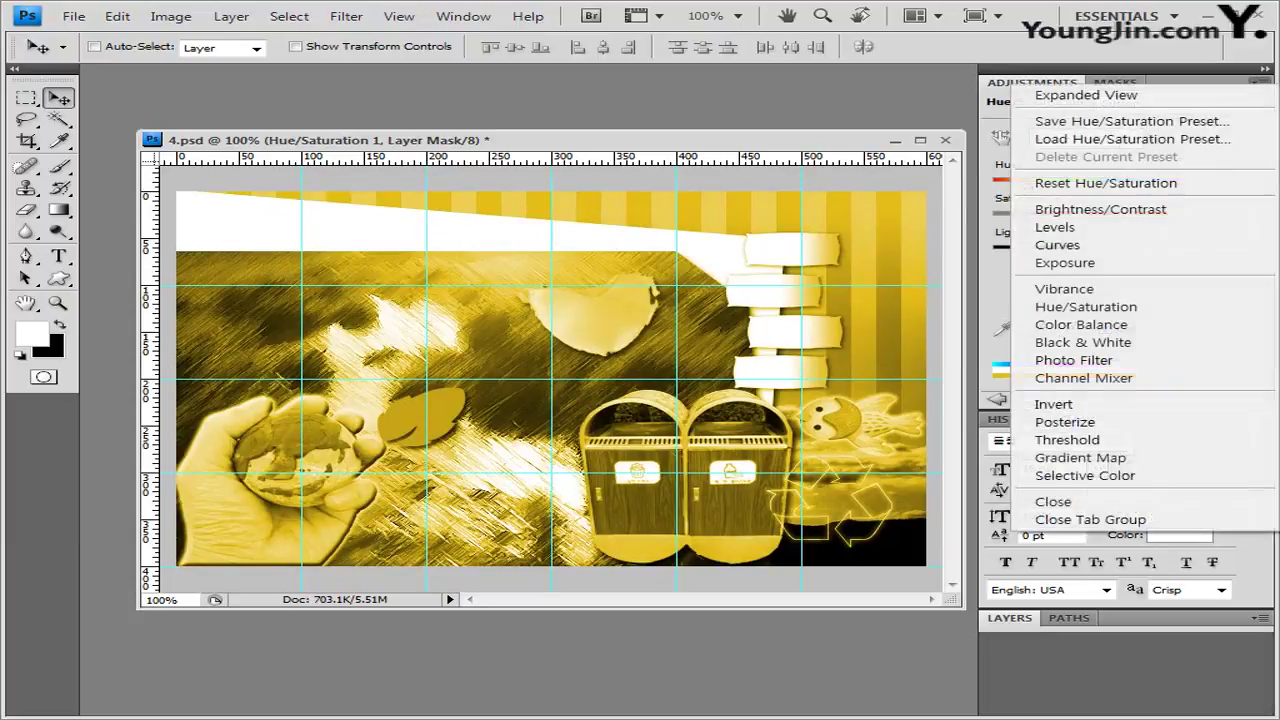
Close the Adjustments group and clip the Hue/Saturation adjustment to the bird layer.
left_click(1090, 519)
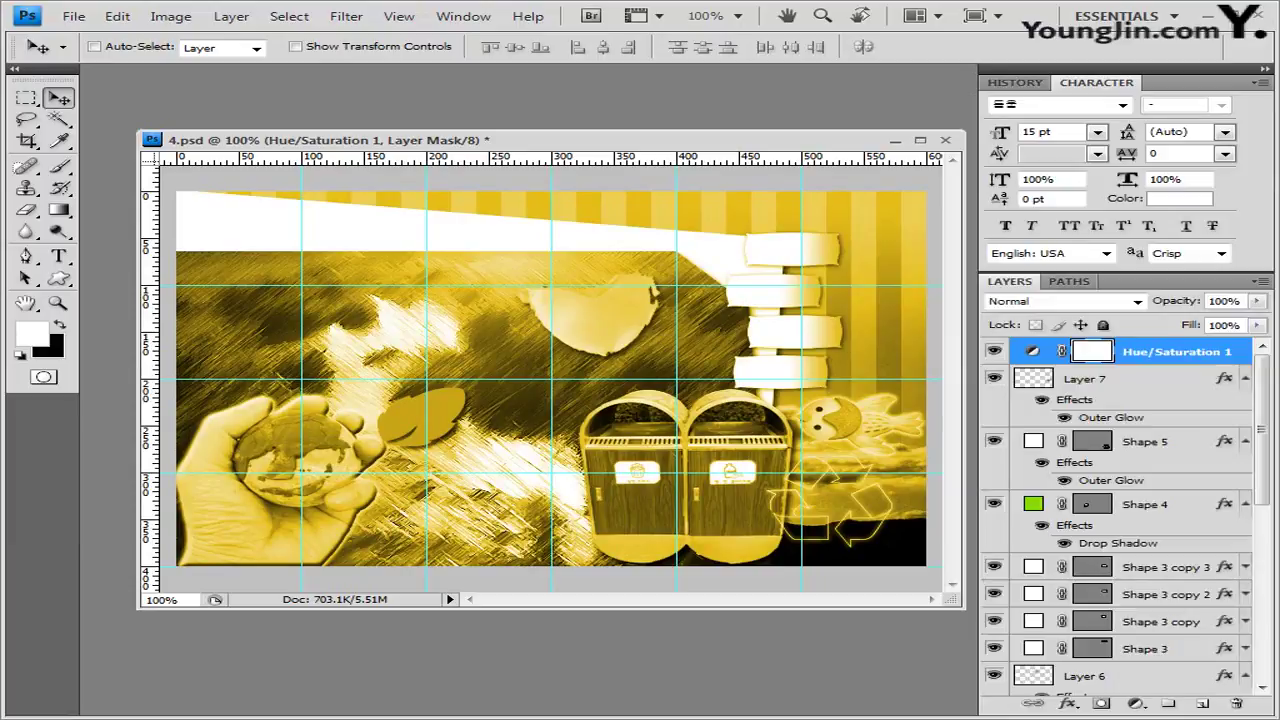
key("ctrl+alt+g")
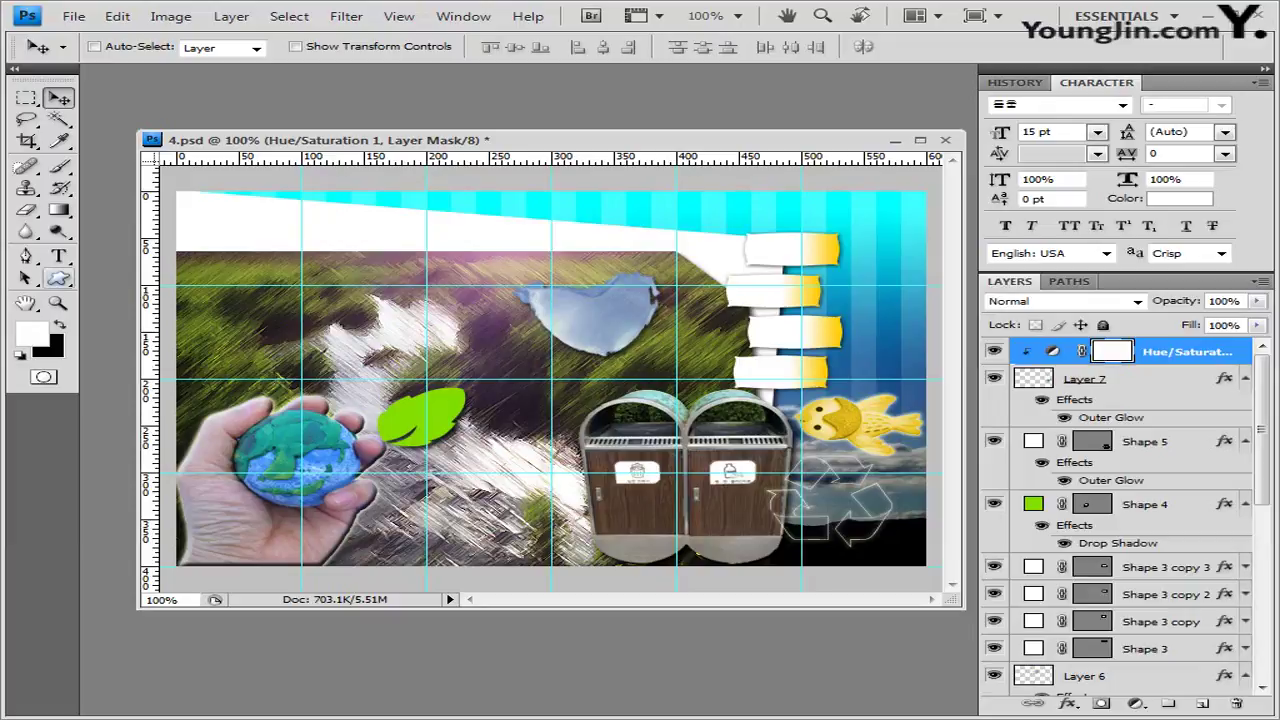
Add the title text "자연환경 보호하기" at 40 pt over the upper part of the river photo.
key("t")
left_click_drag(58, 256, 150, 256)
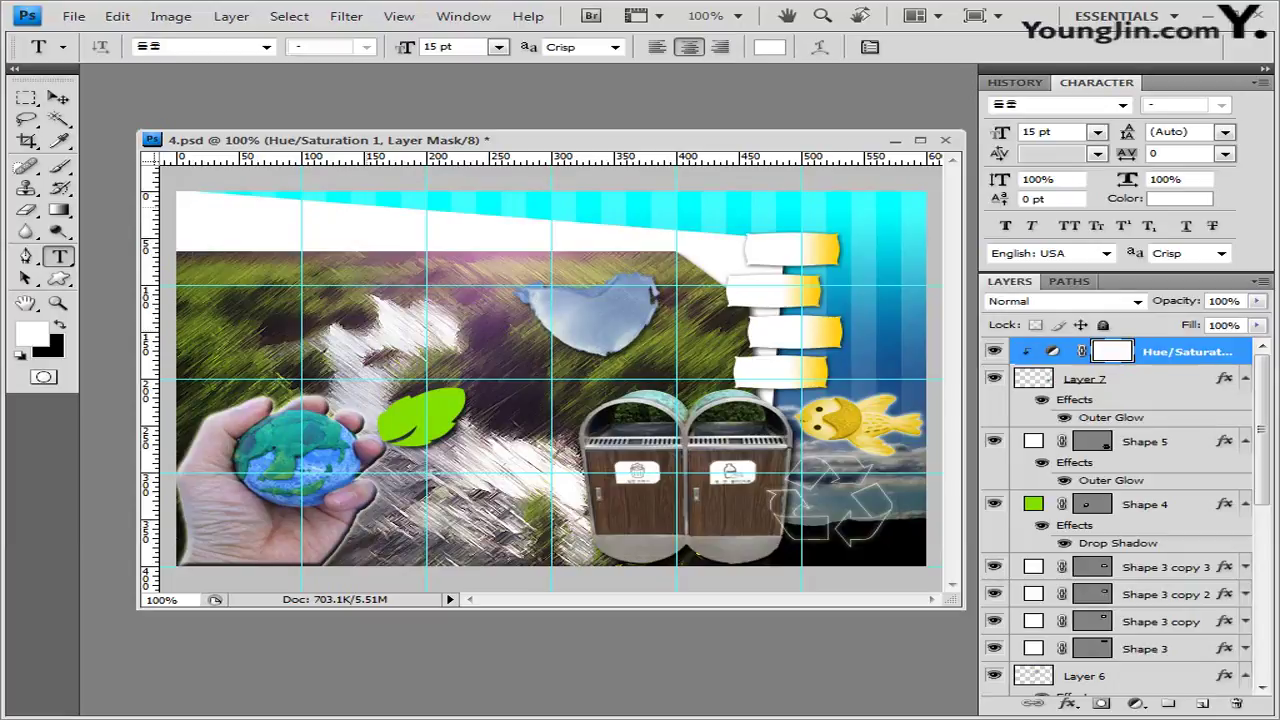
left_click(366, 203)
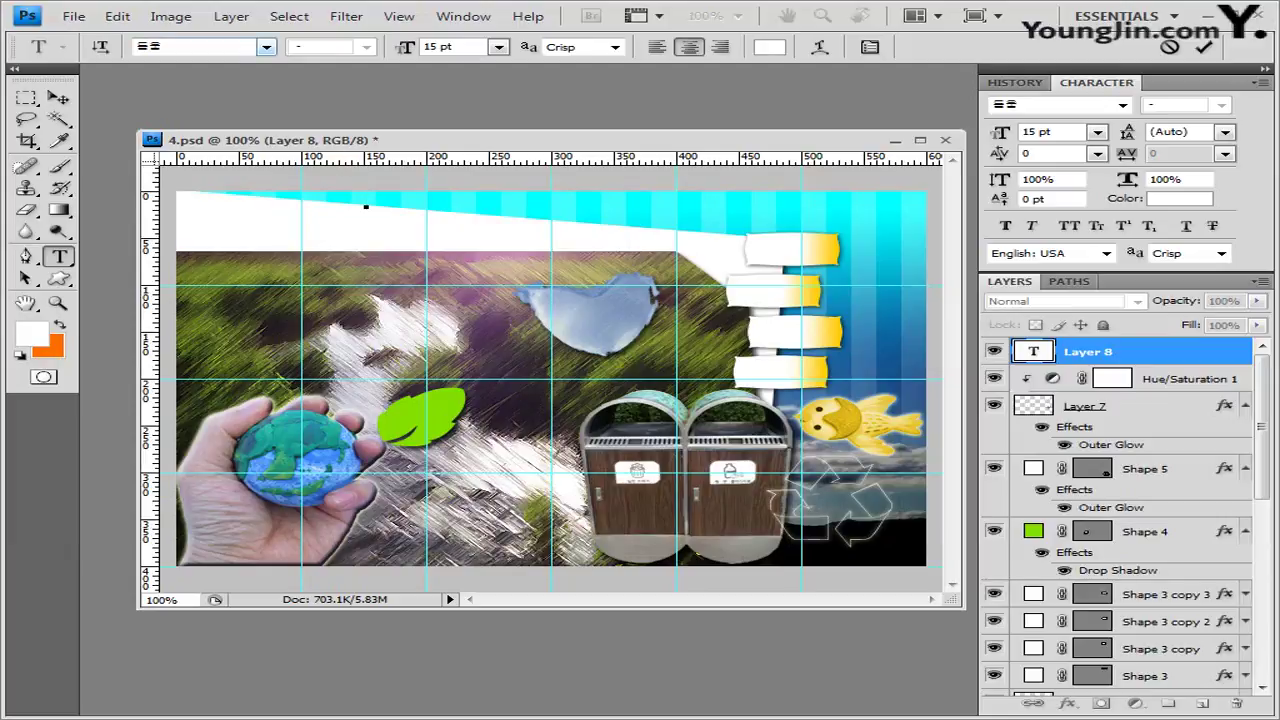
key("Tab")
key("Tab")
type("40")
key("Return")
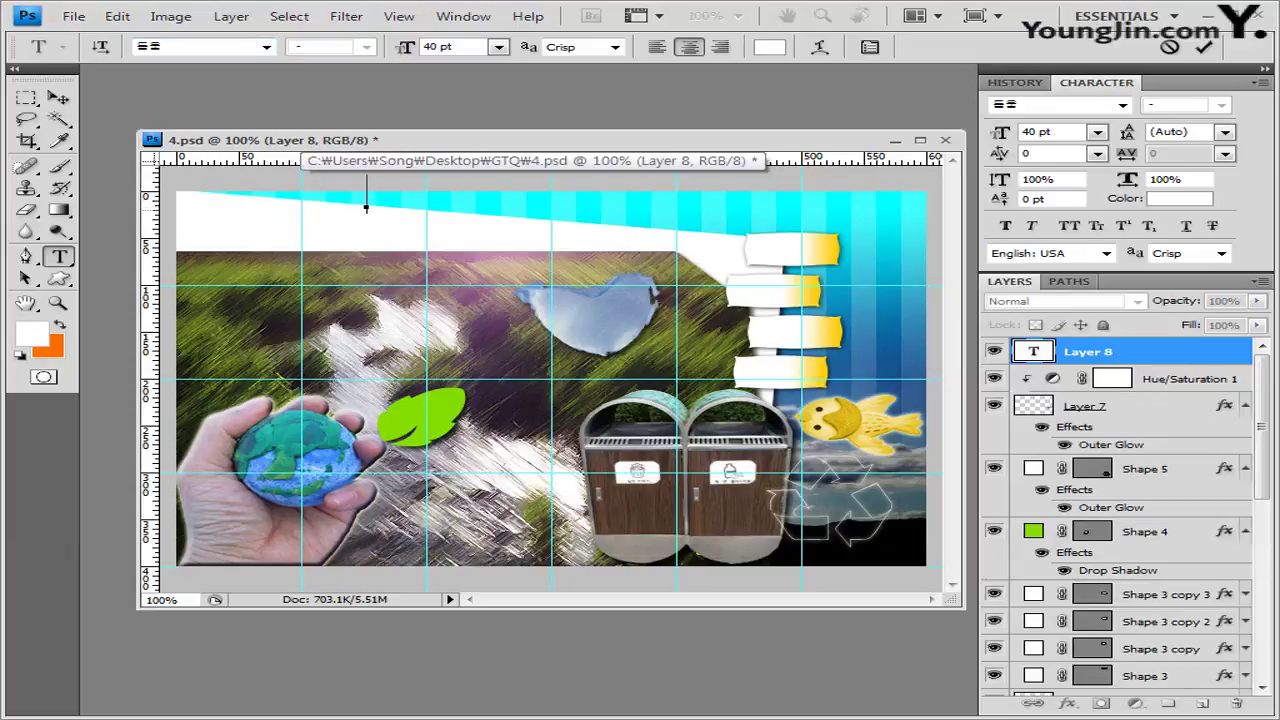
type("자연환경 보호하기")
left_click_drag(364, 194, 399, 295)
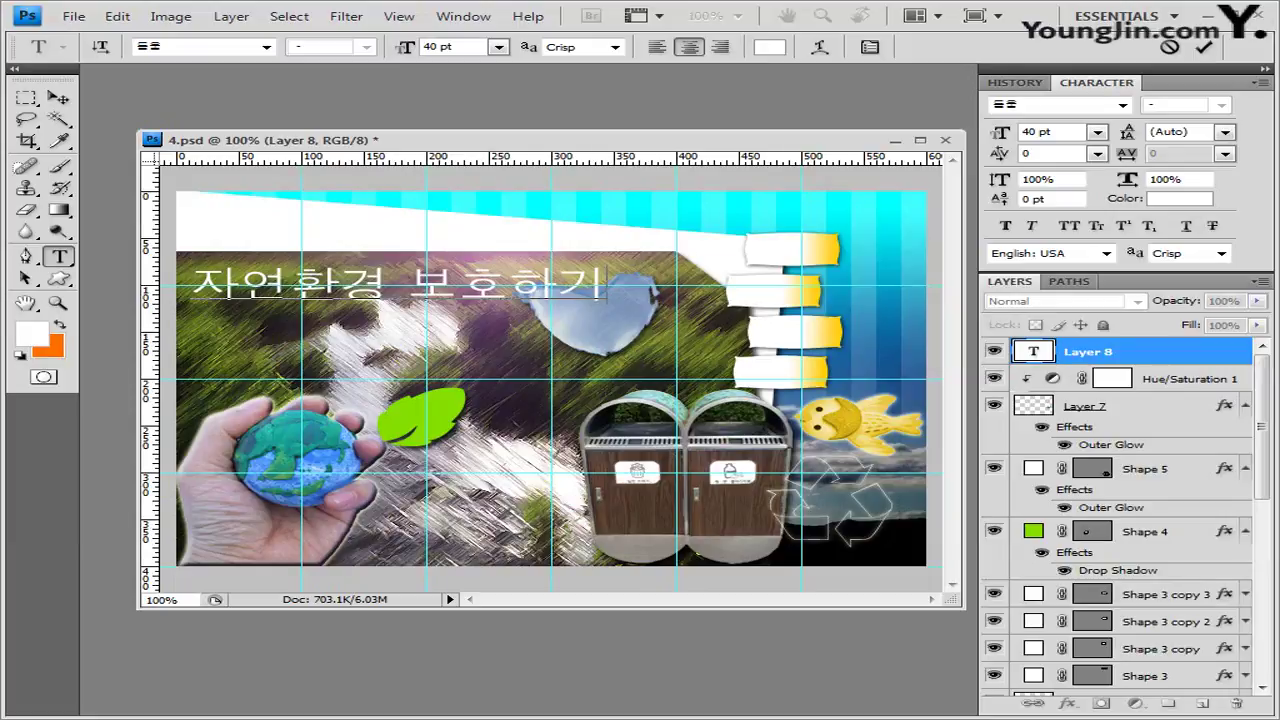
key("ctrl+Return")
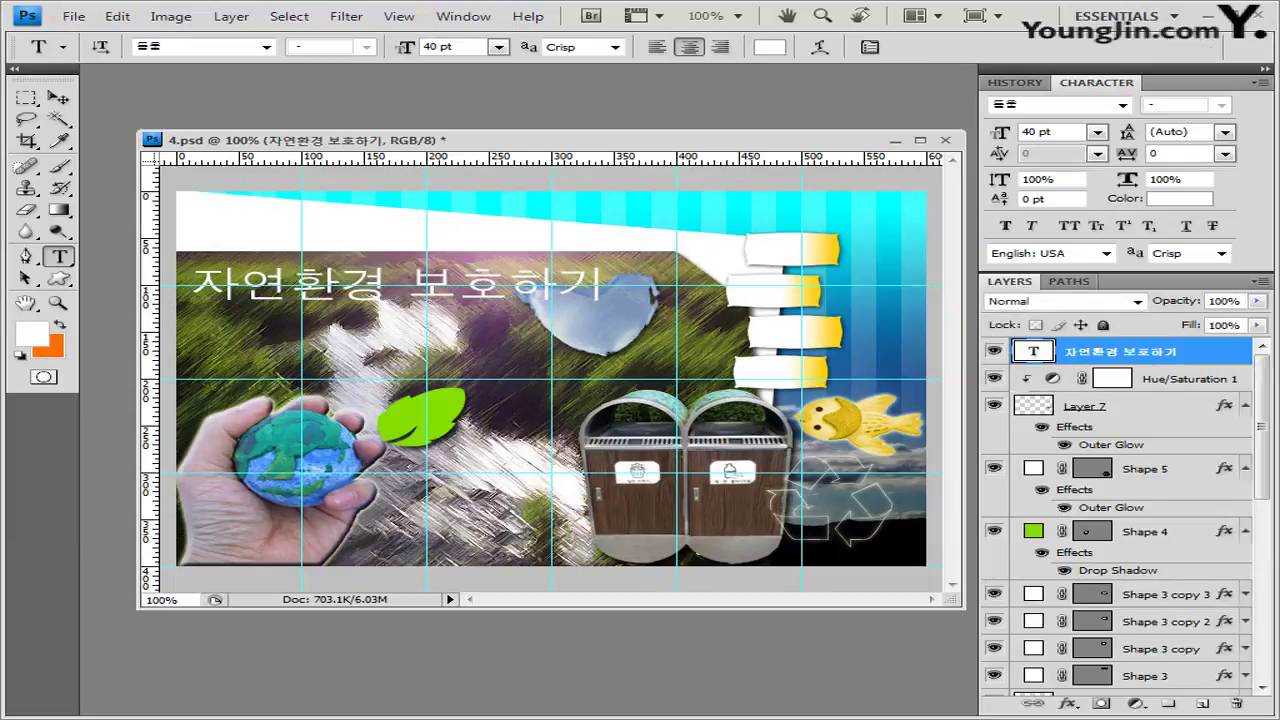
Add a Gradient Overlay to the title text and set the gradient's start colour to fbd219.
left_click(1068, 703)
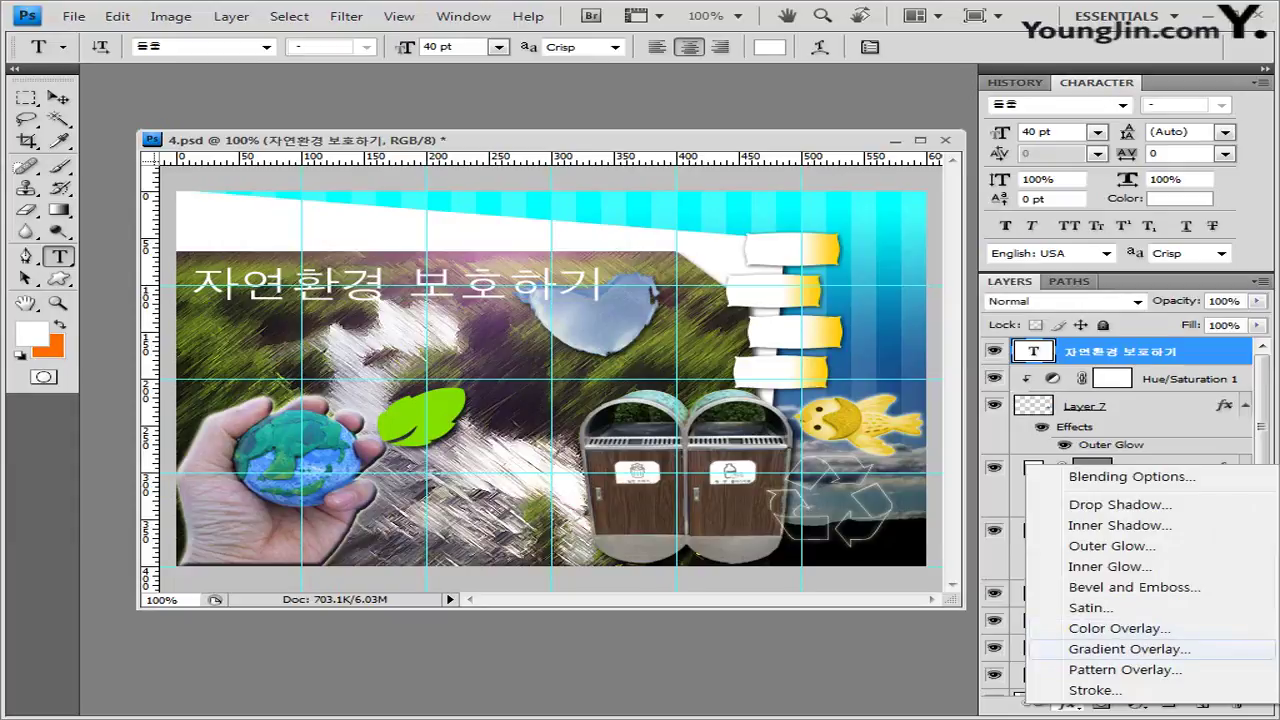
left_click(1129, 649)
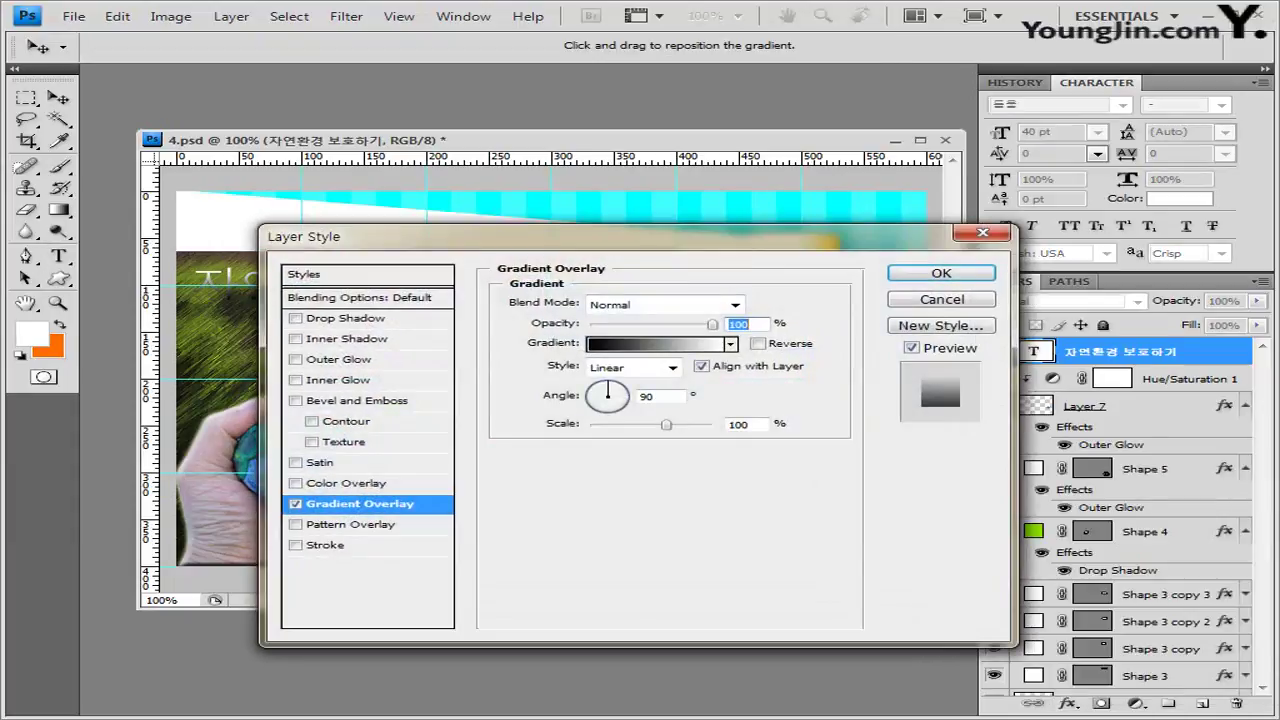
left_click(660, 343)
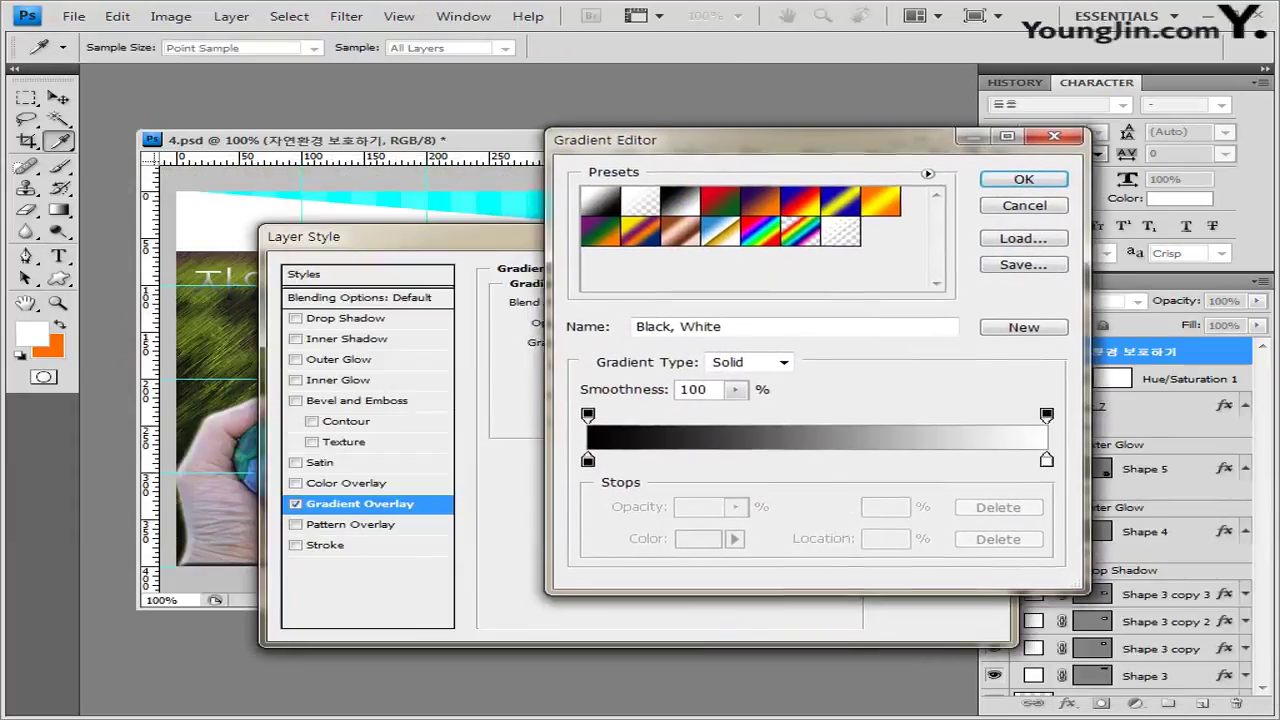
left_click(582, 457)
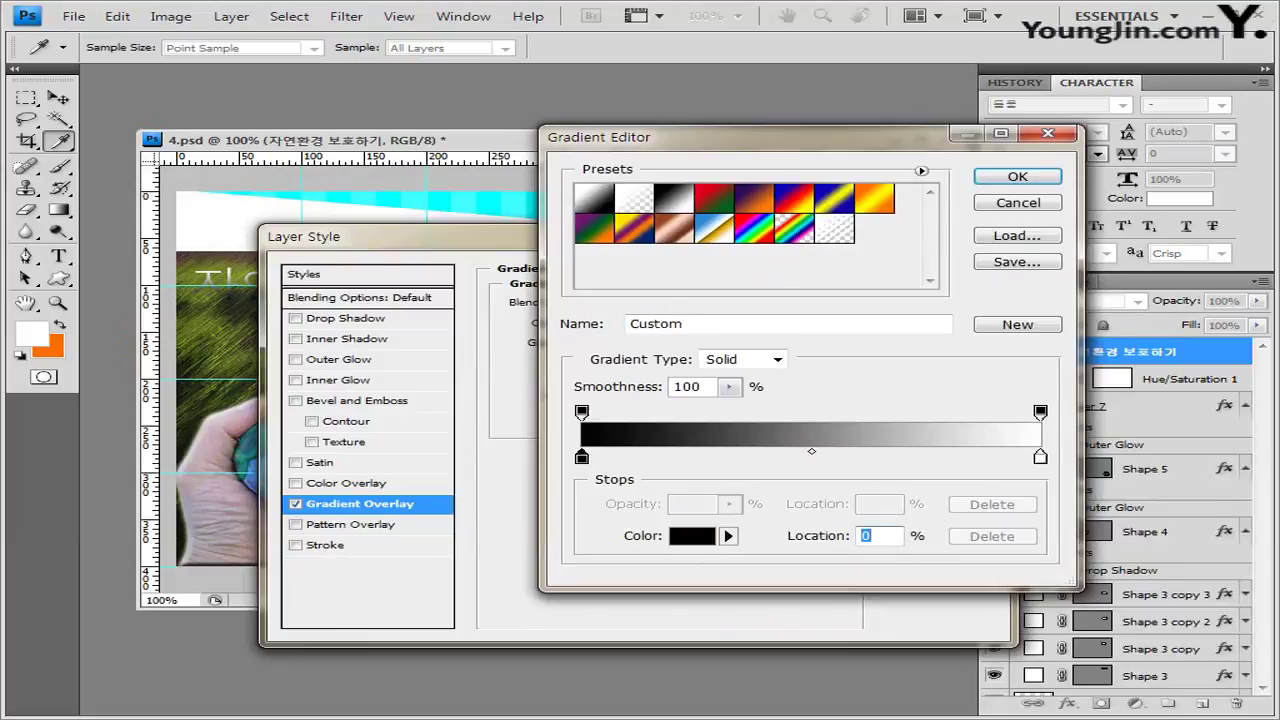
left_click(691, 535)
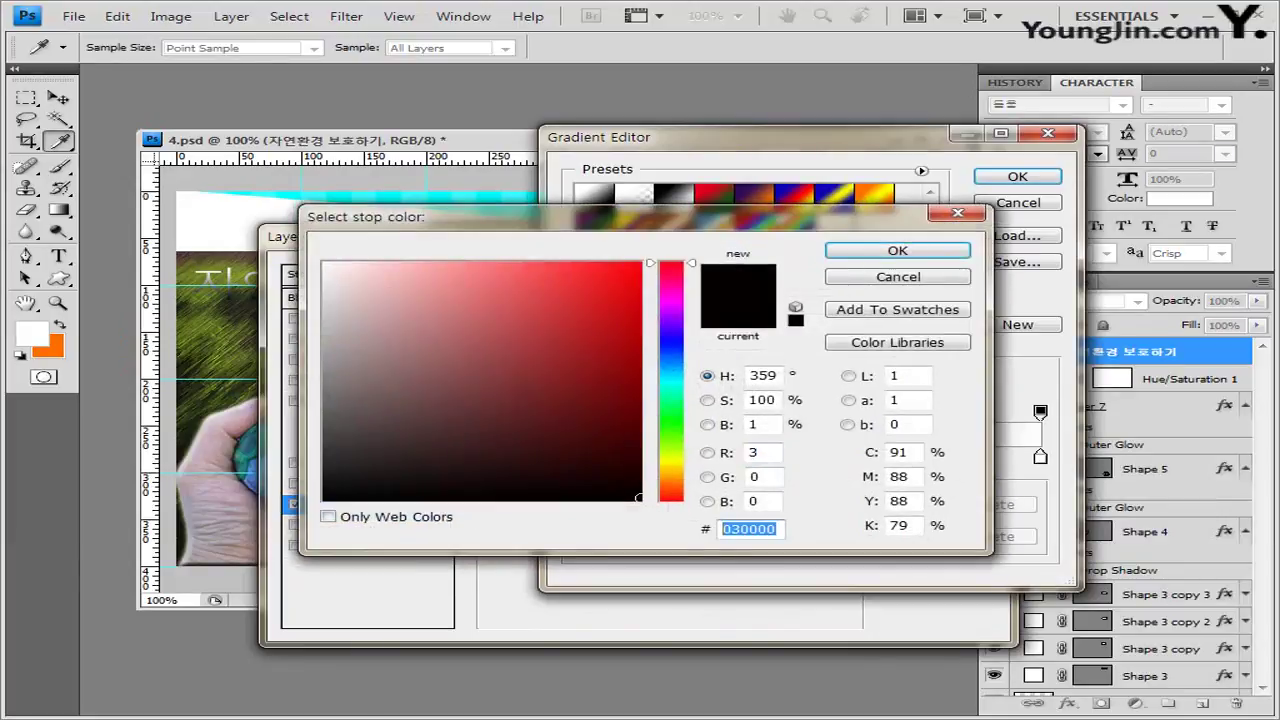
type("f")
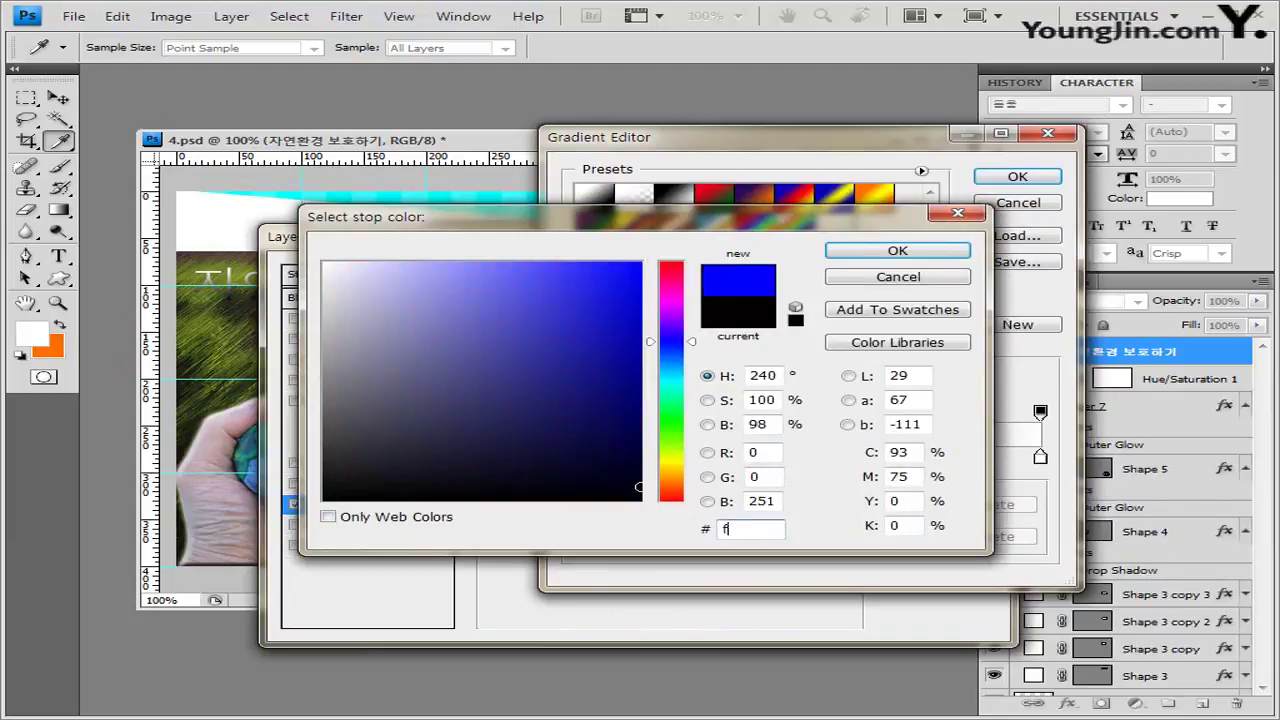
type("bd219")
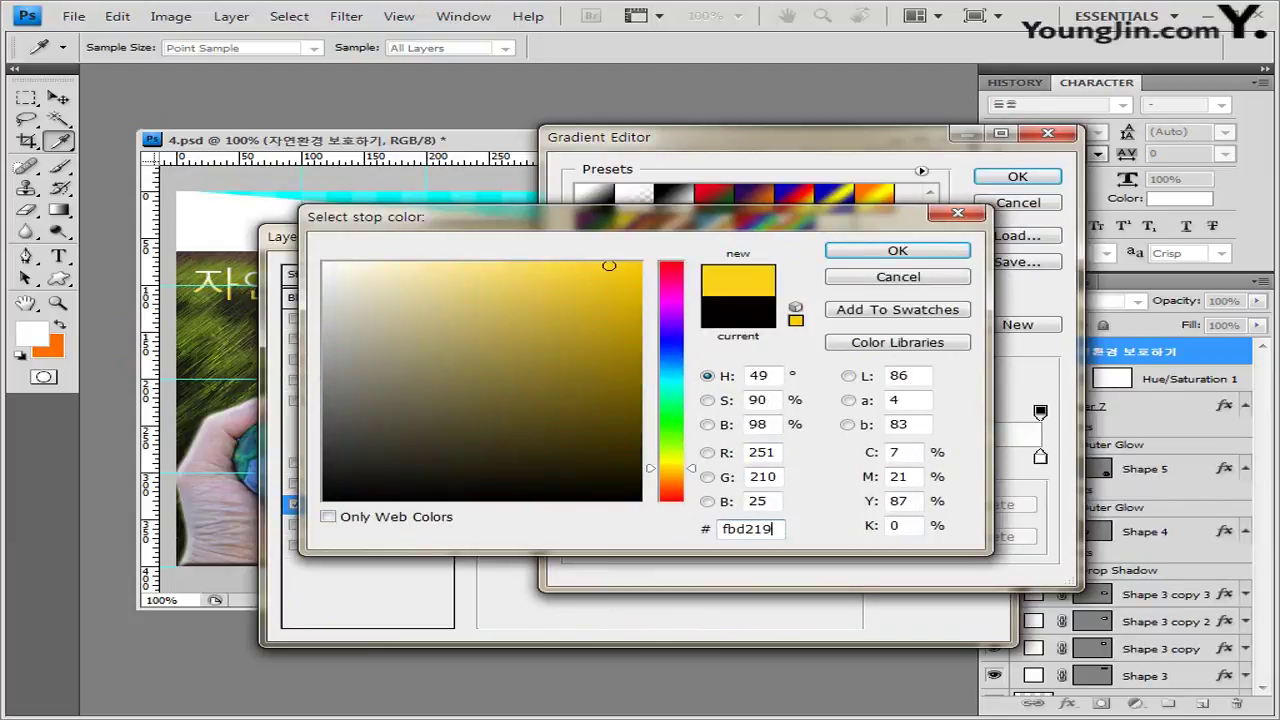
key("Return")
Set the title gradient's end colour to 75ac00 and apply the Gradient Overlay.
left_click(1040, 456)
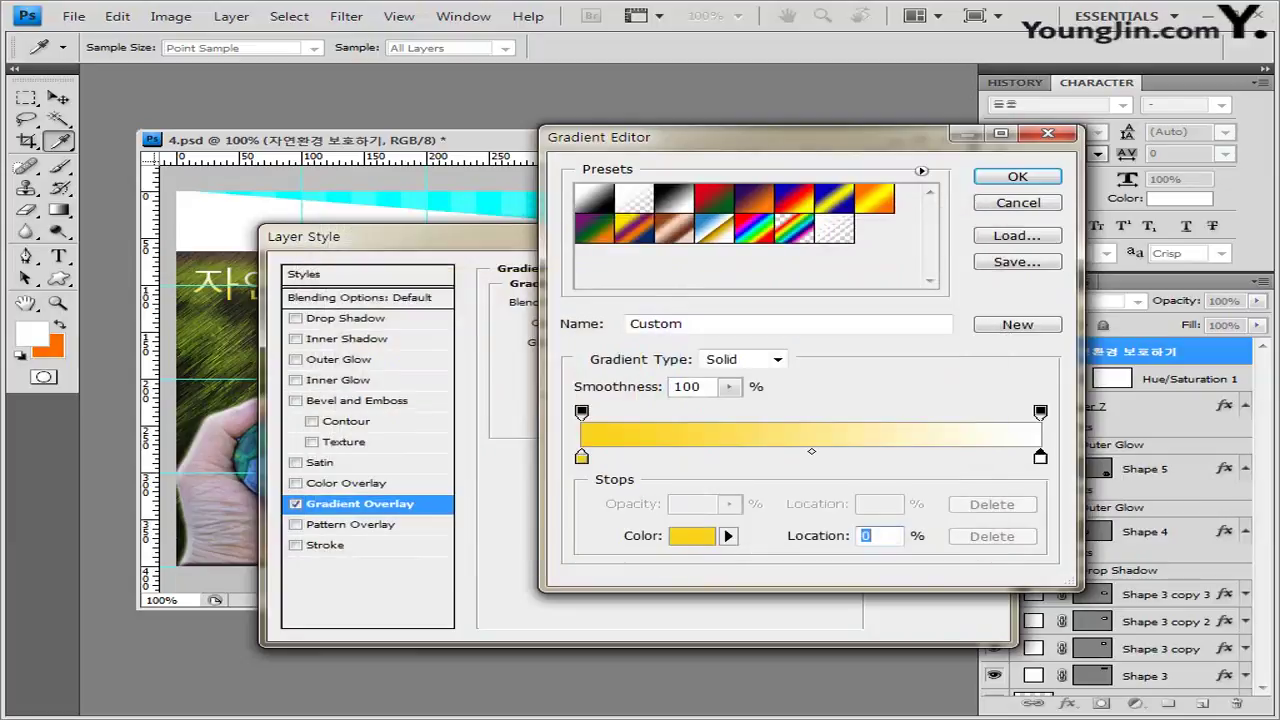
left_click_drag(1040, 456, 1040, 456)
double_click(1040, 456)
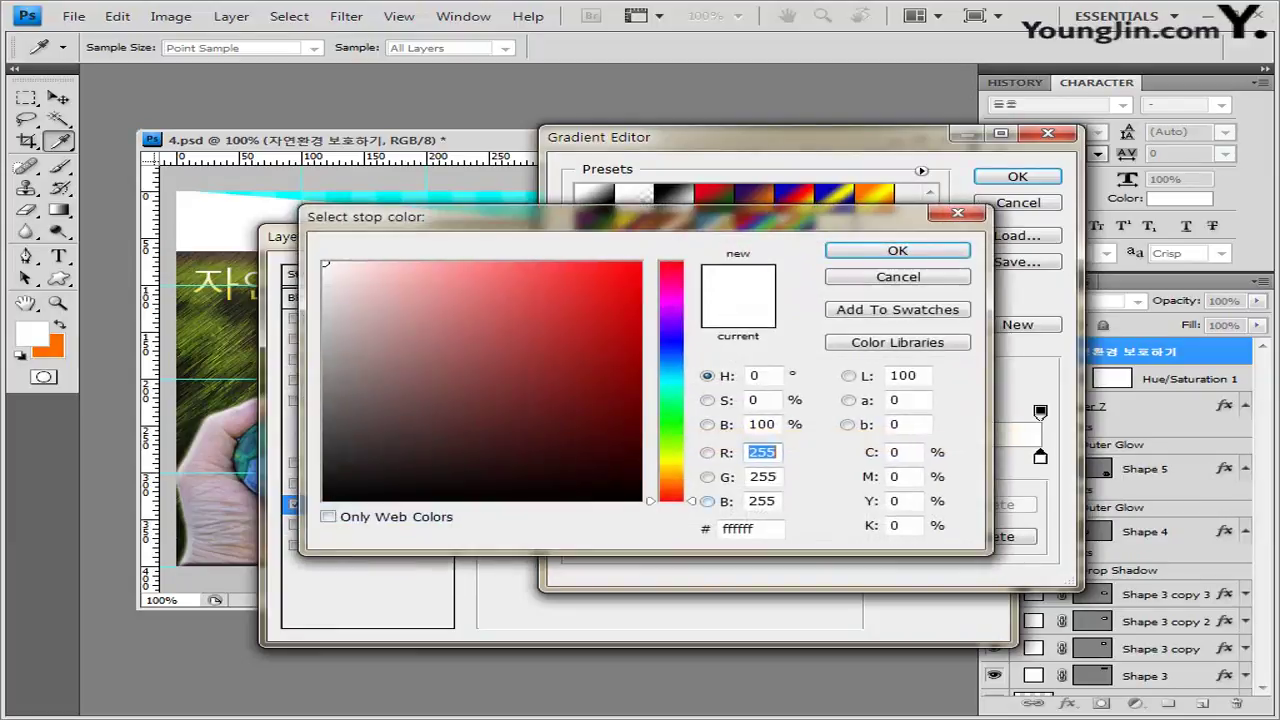
left_click(750, 528)
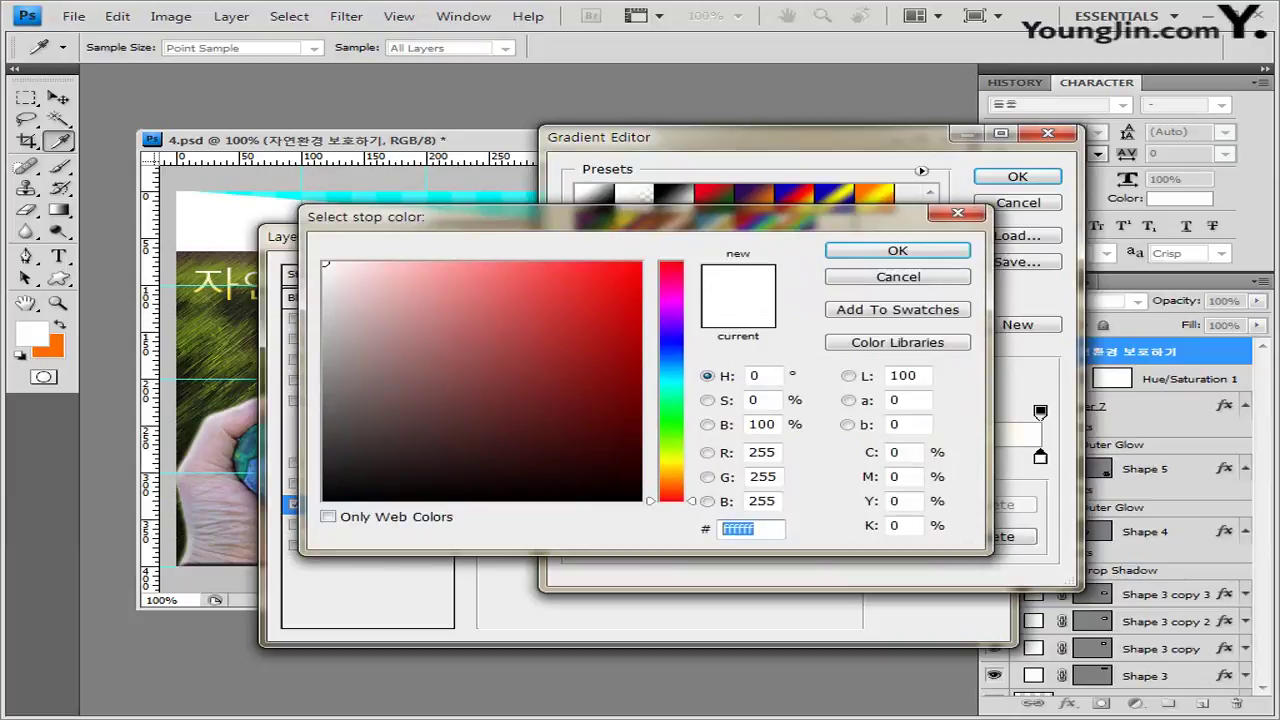
type("75ac00")
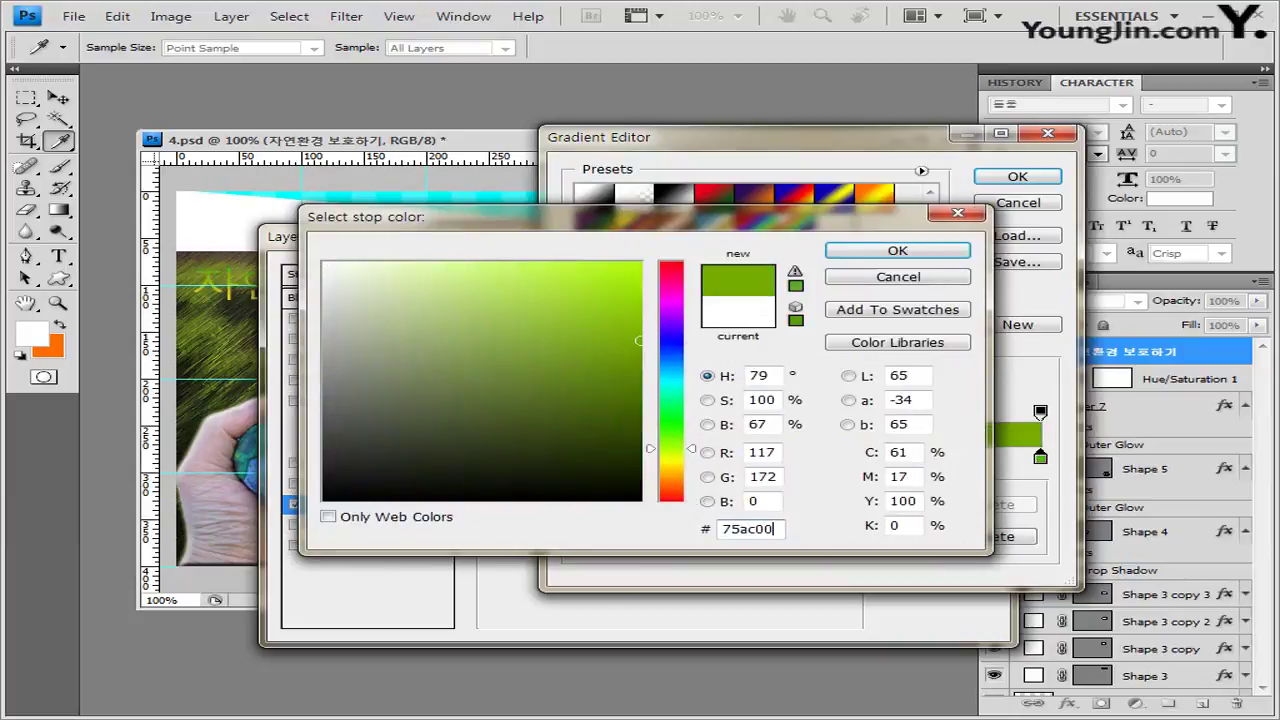
key("Return")
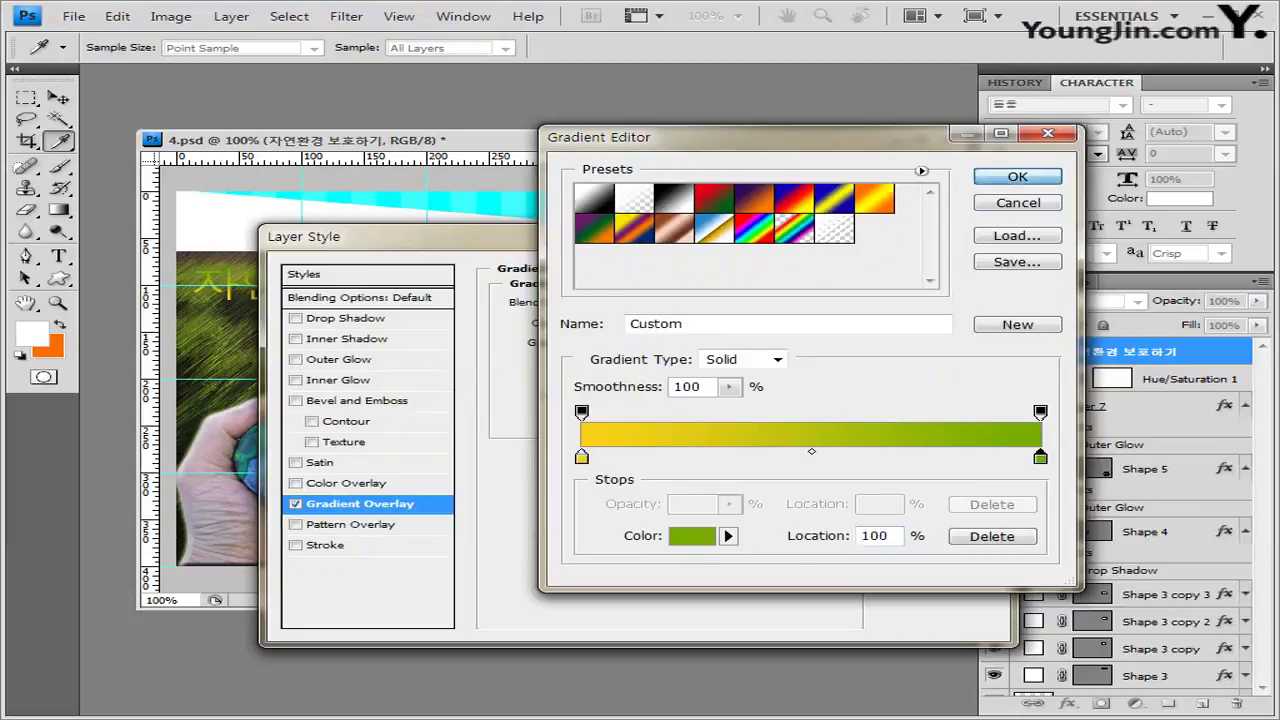
left_click(1017, 176)
left_click_drag(500, 236, 500, 322)
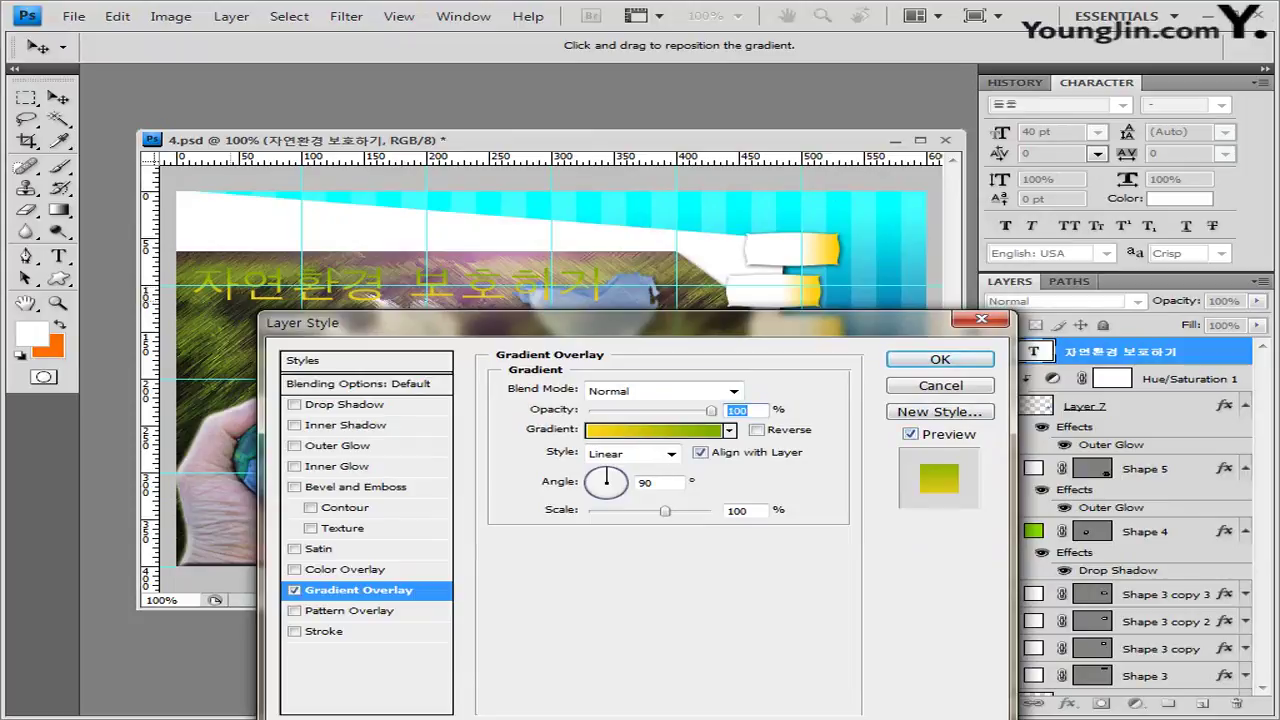
key("Return")
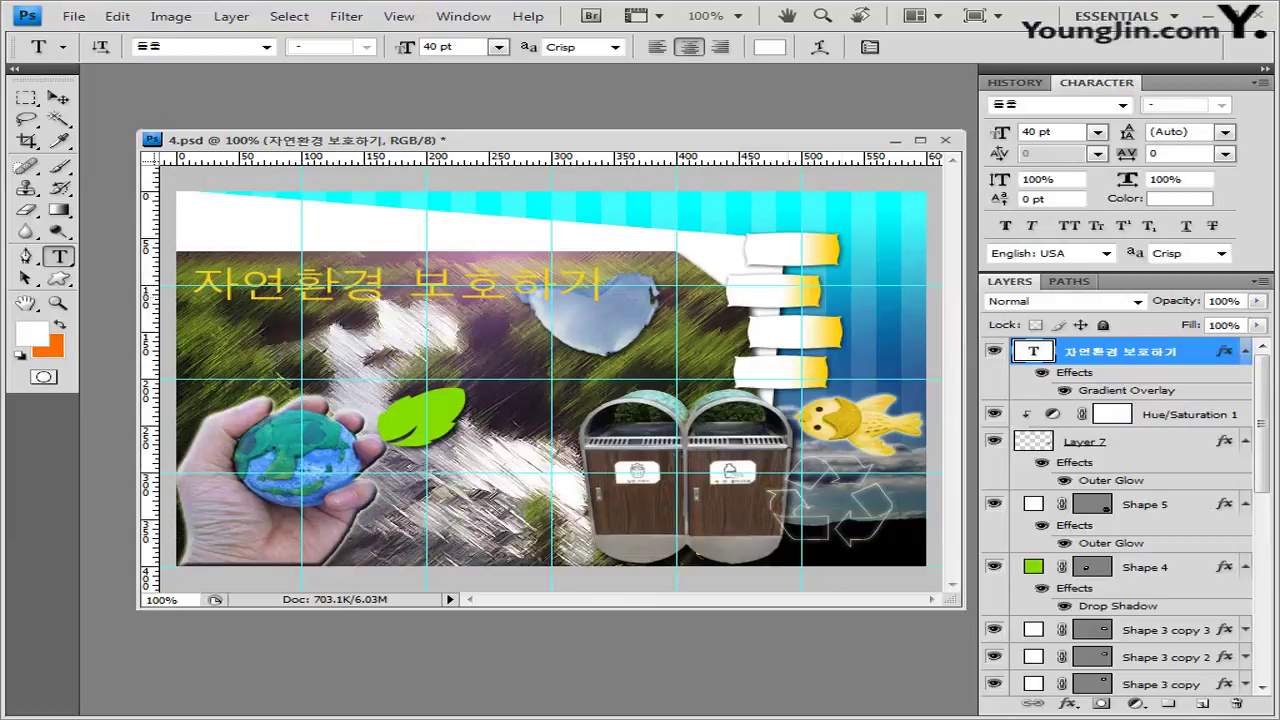
Move the title text up onto the white banner above the river photo.
key("v")
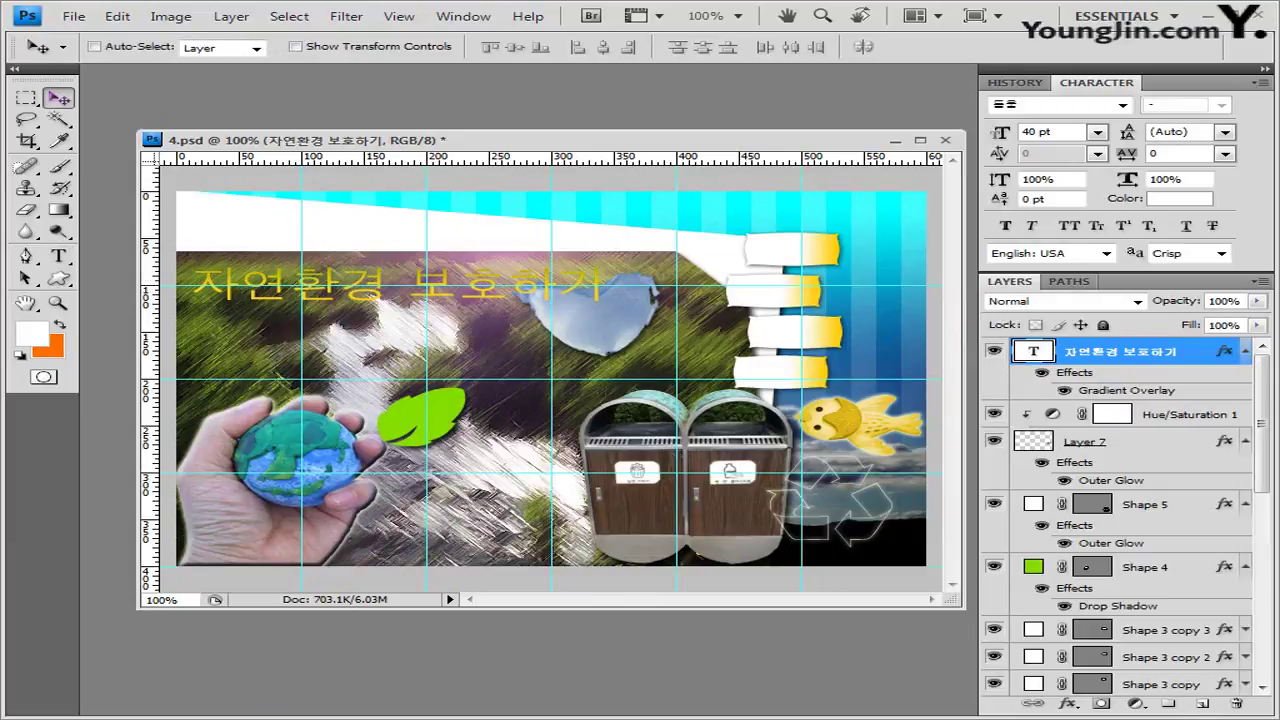
left_click_drag(400, 285, 393, 219)
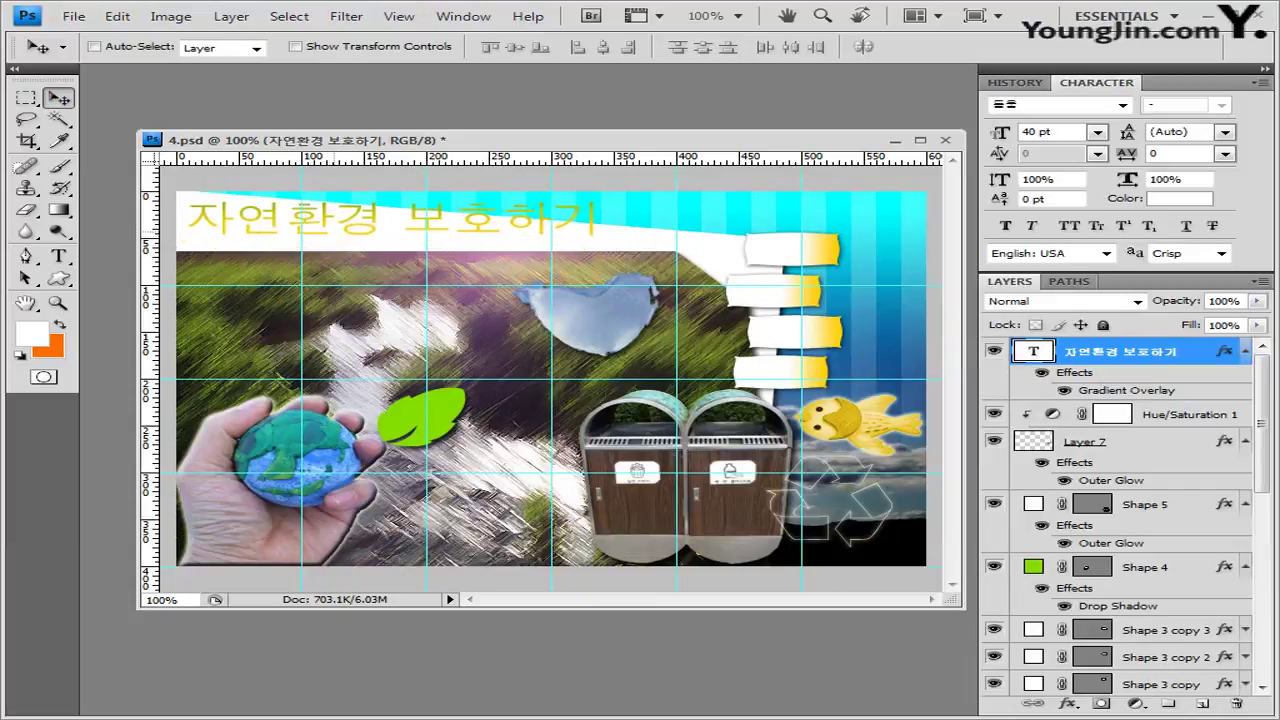
key("shift+Right")
key("shift+Right")
key("shift+Down")
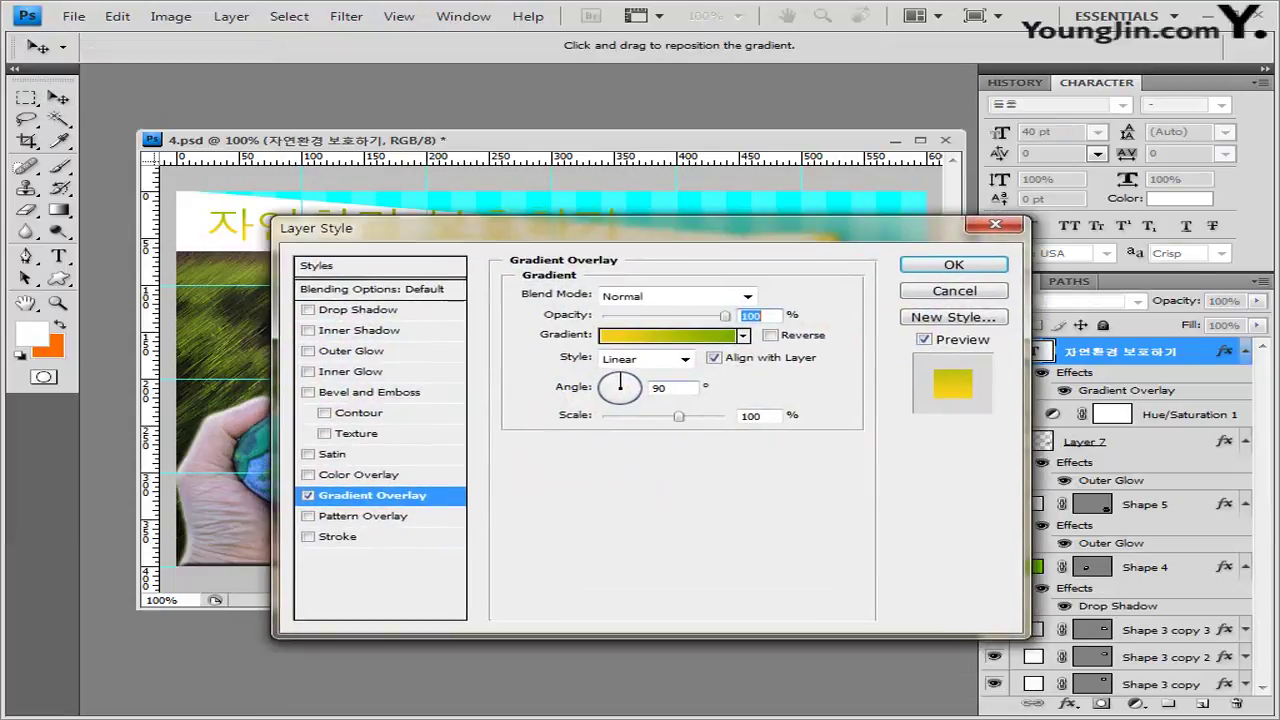
Set the angle of the title's Gradient Overlay to 0°.
left_click(660, 388)
type("0")
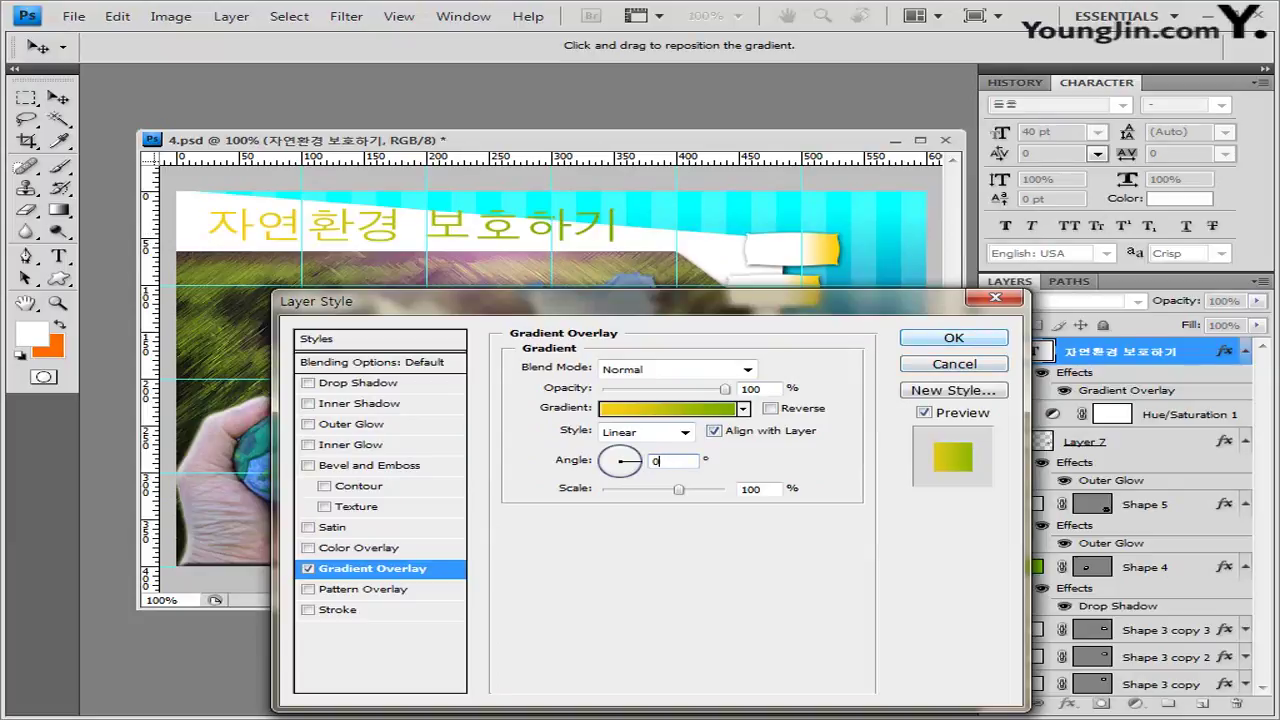
key("Return")
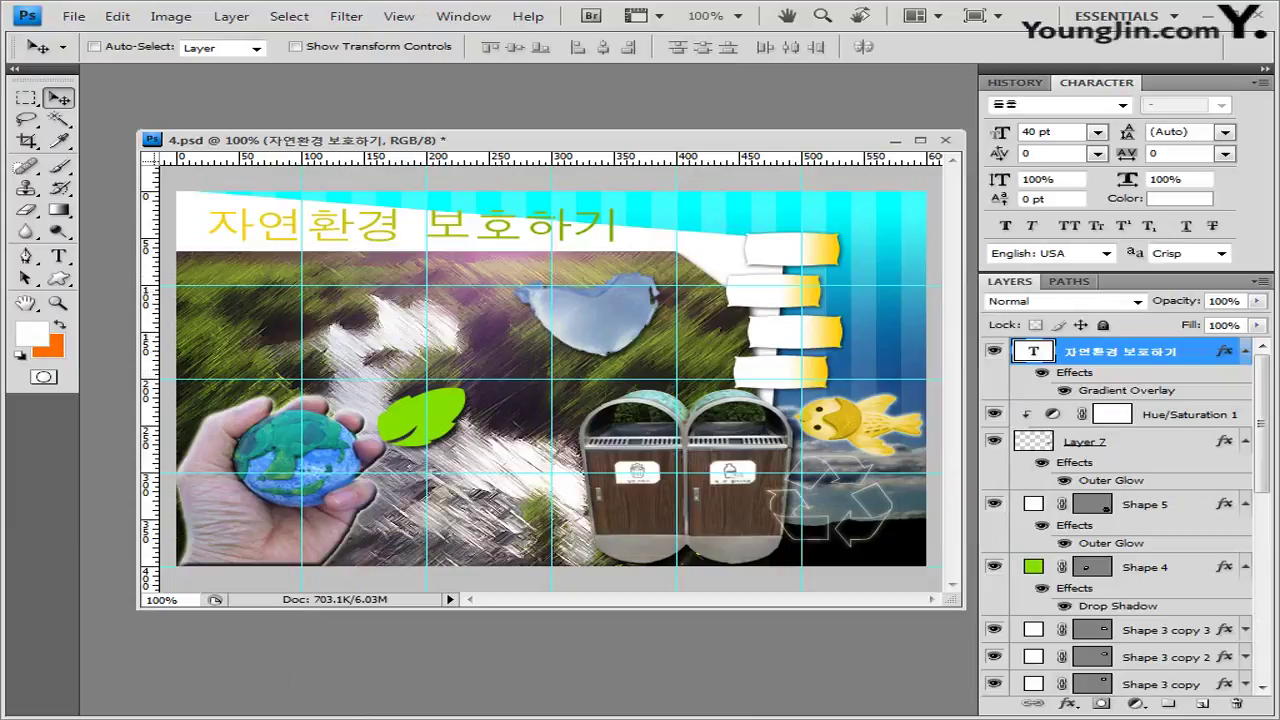
Start a new text line just past the end of the title, with size 14 pt and colour 00cc66.
key("t")
left_click(57, 256)
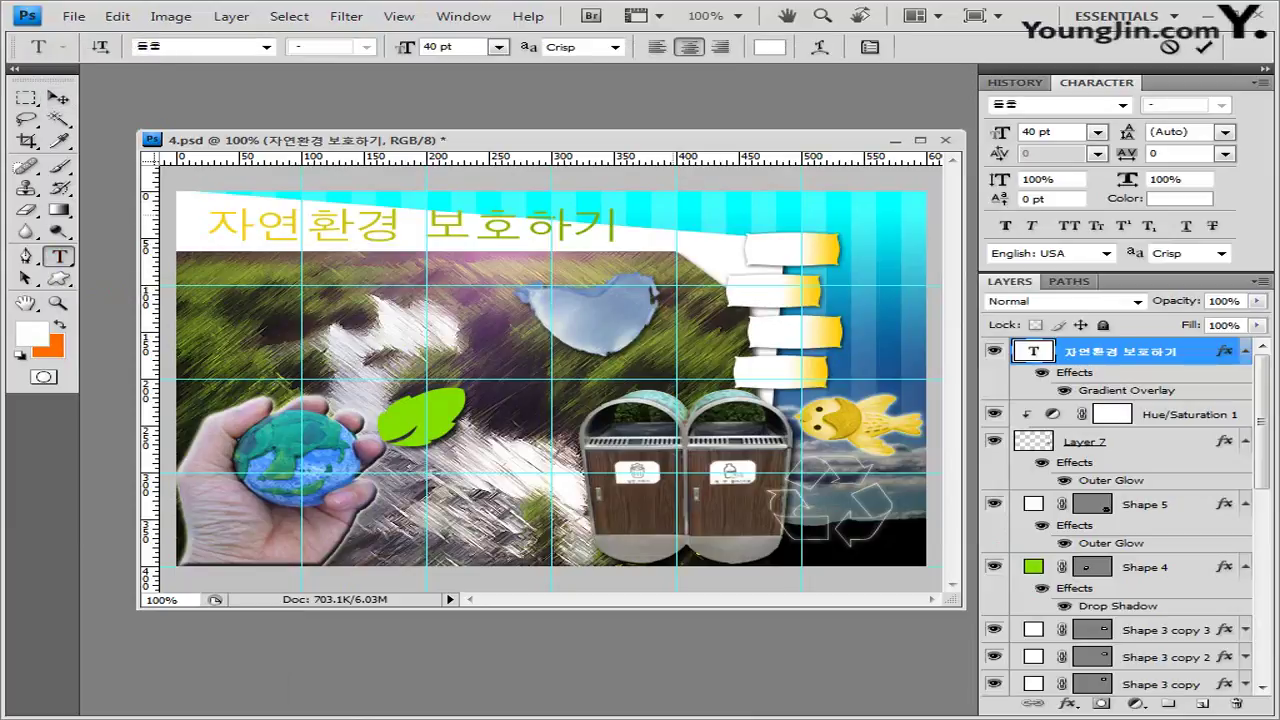
left_click(672, 205)
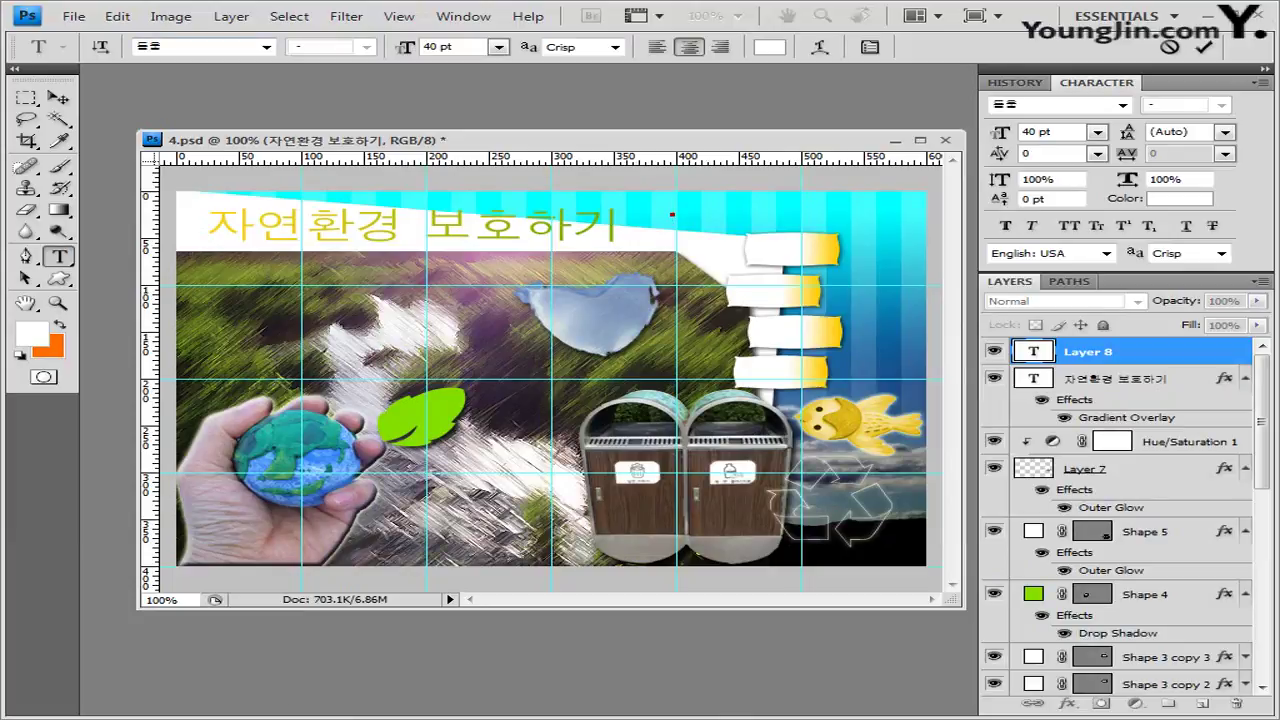
left_click(450, 47)
type("14")
key("Return")
left_click(769, 47)
double_click(750, 528)
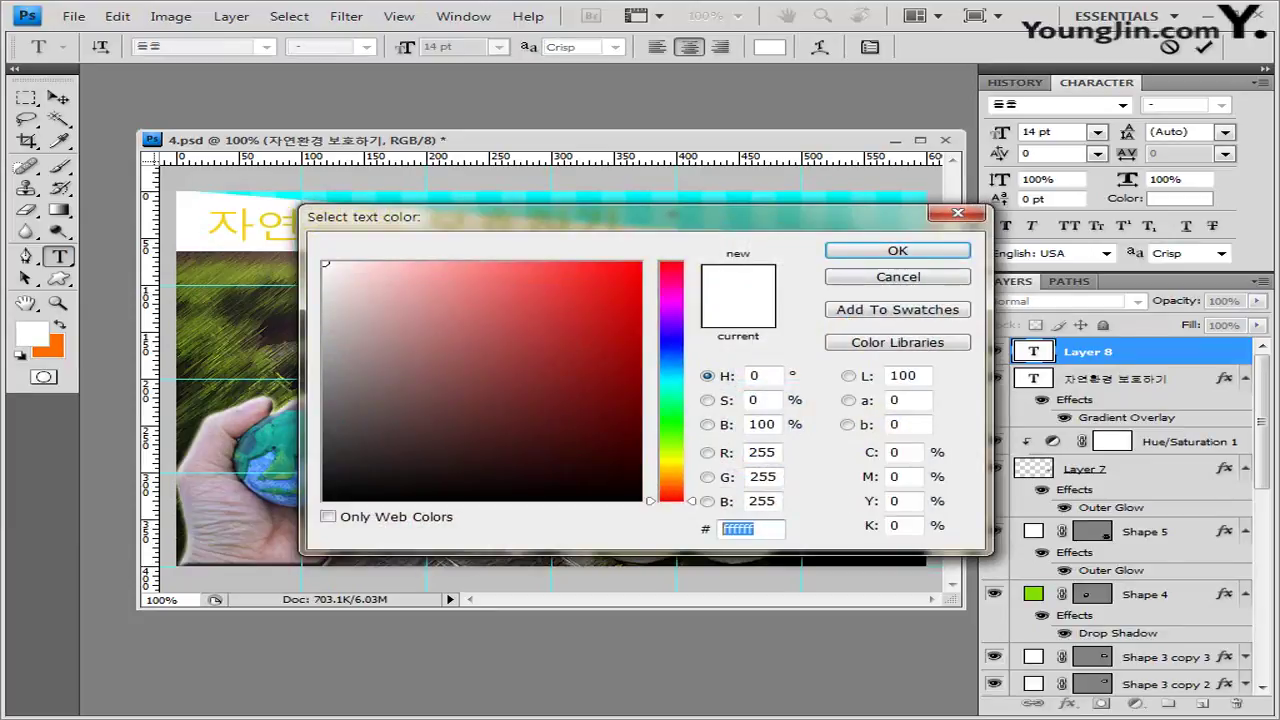
type("00")
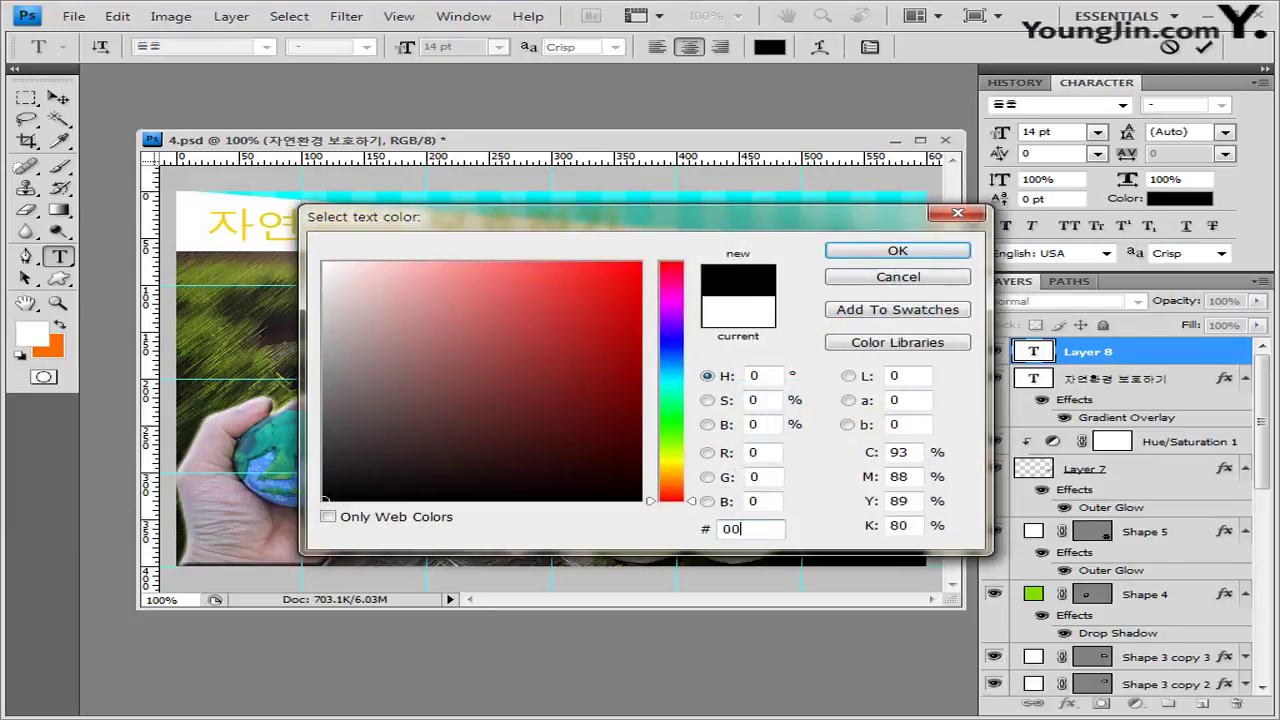
type("cc66")
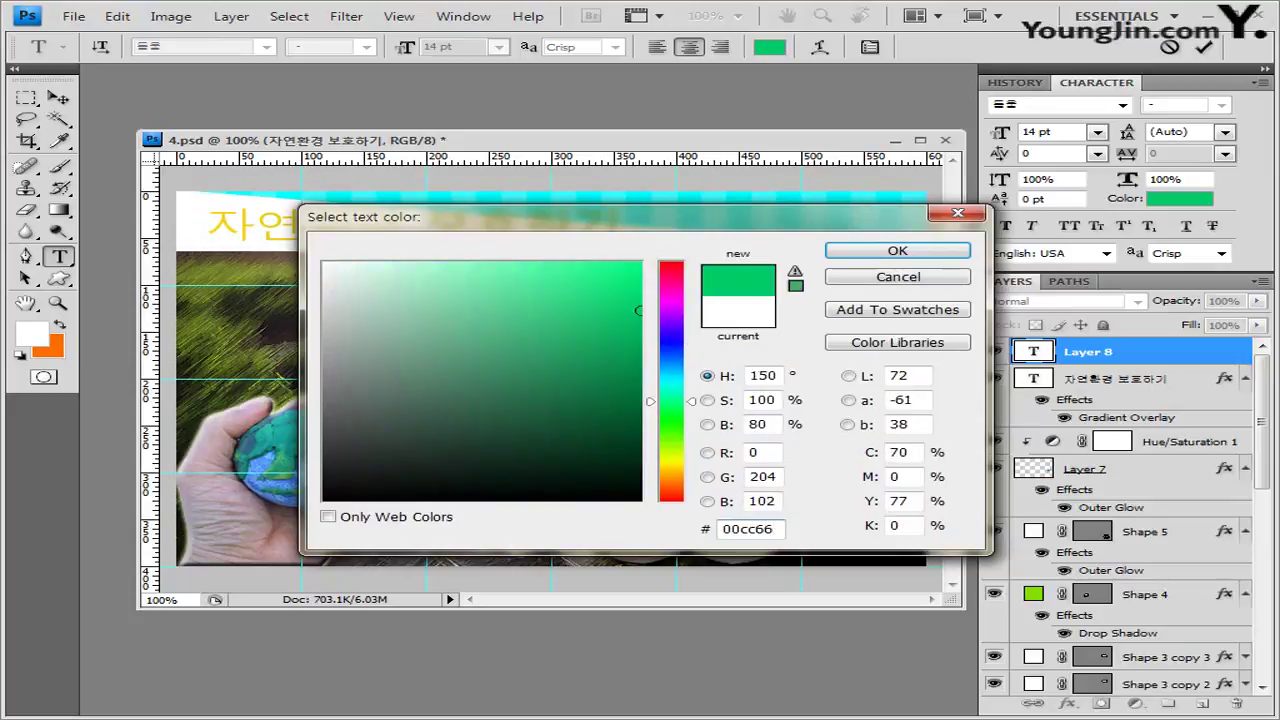
key("Return")
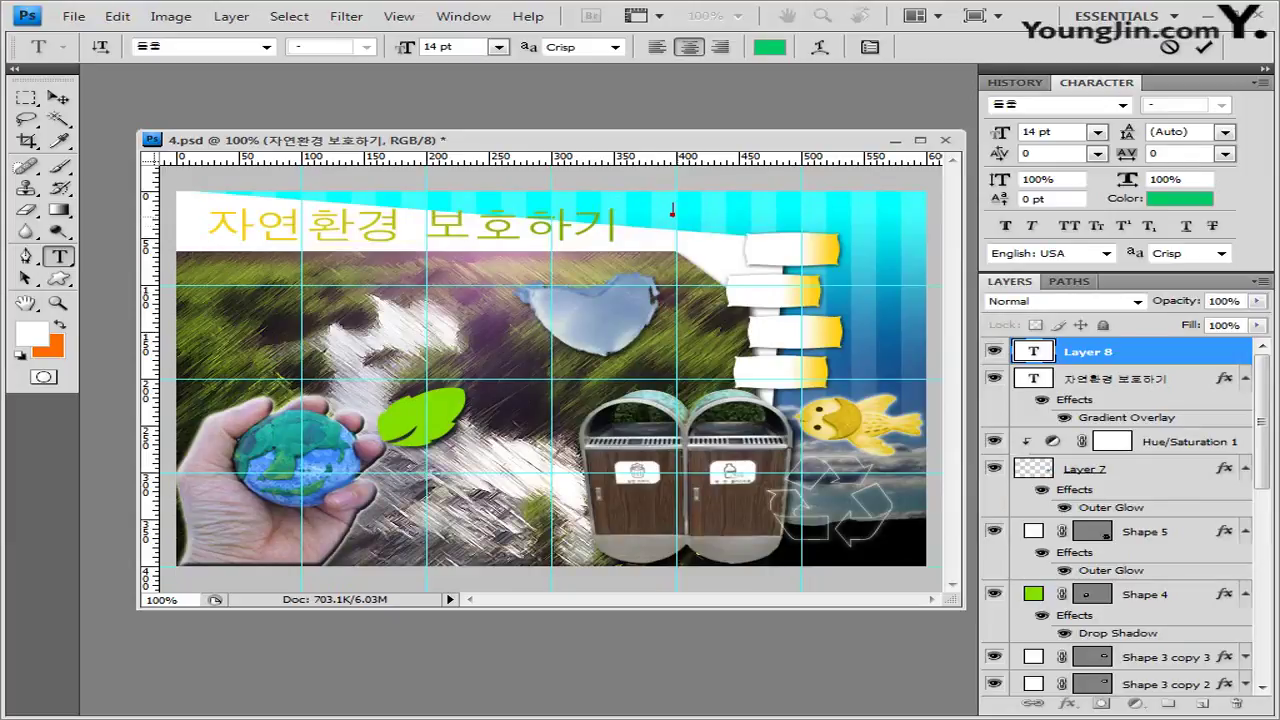
type("자연환경 보호하기")
key("ctrl+a")
key("ctrl+h")
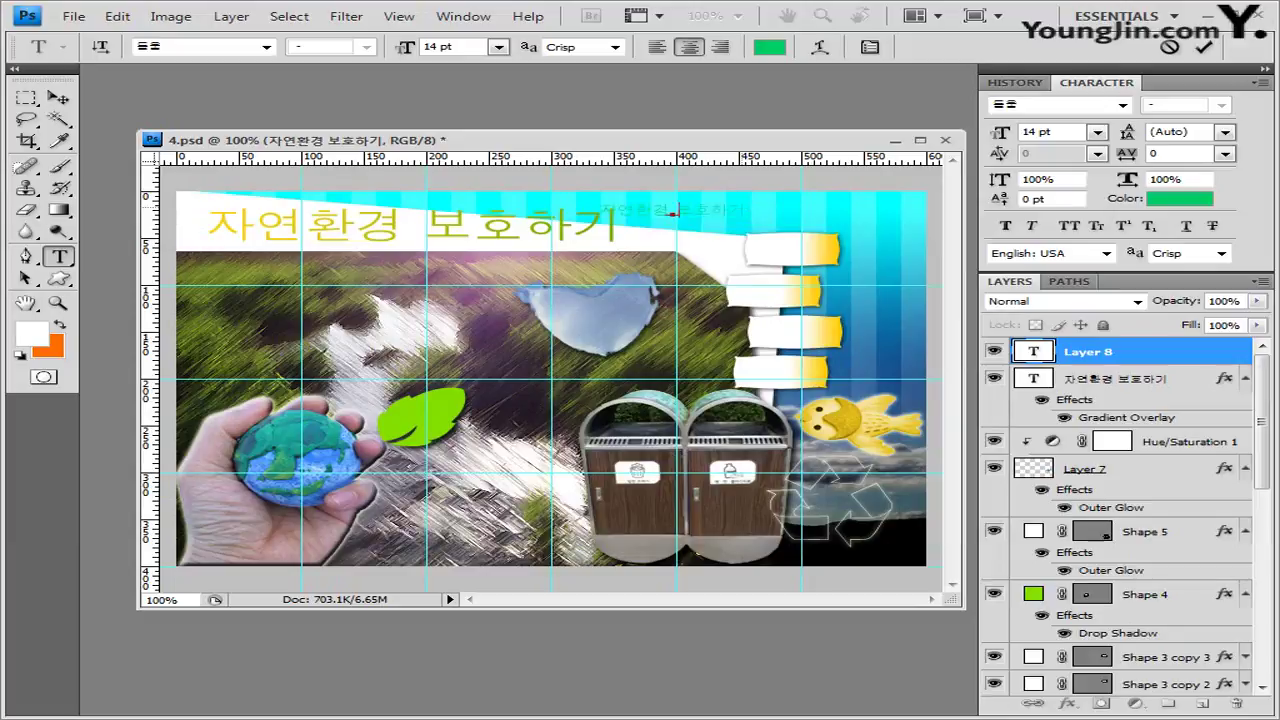
key("BackSpace")
Enter "주변환경" as the small green text beside the title.
type("주변환경")
key("ctrl+Return")
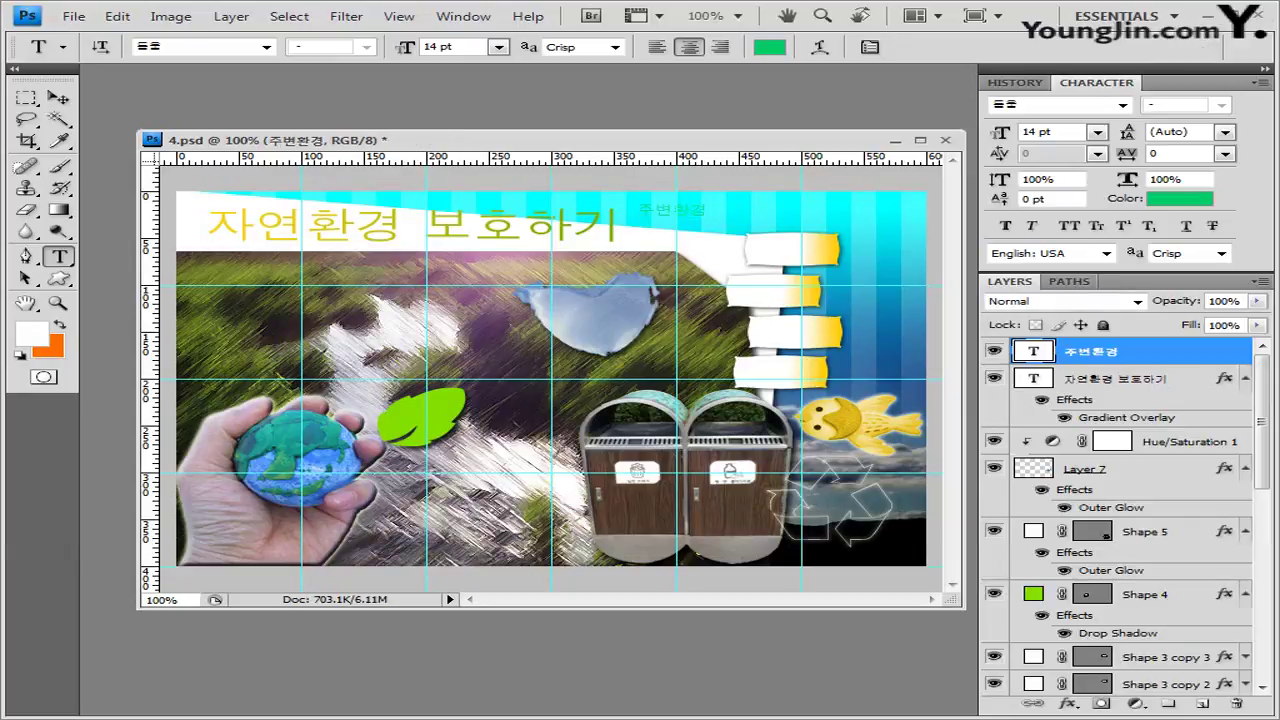
Add an outside Stroke effect with a size of 2 px to the "주변환경" text.
left_click(1068, 704)
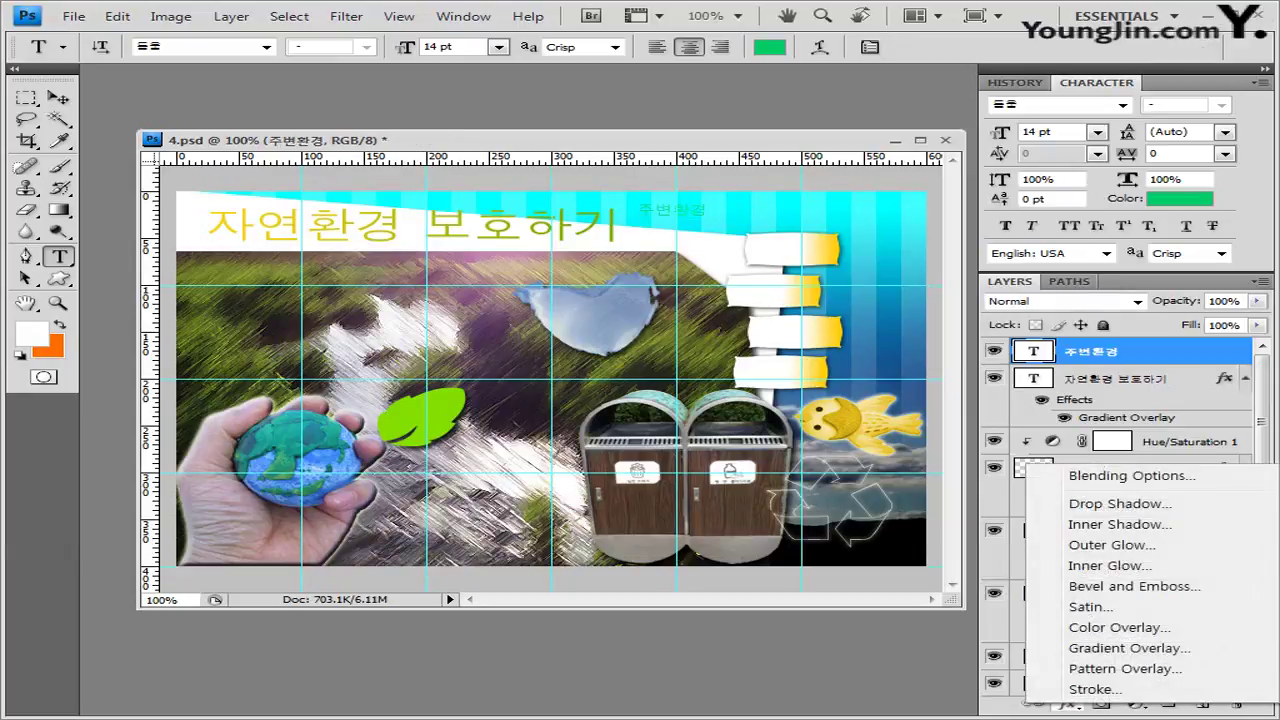
left_click(1070, 689)
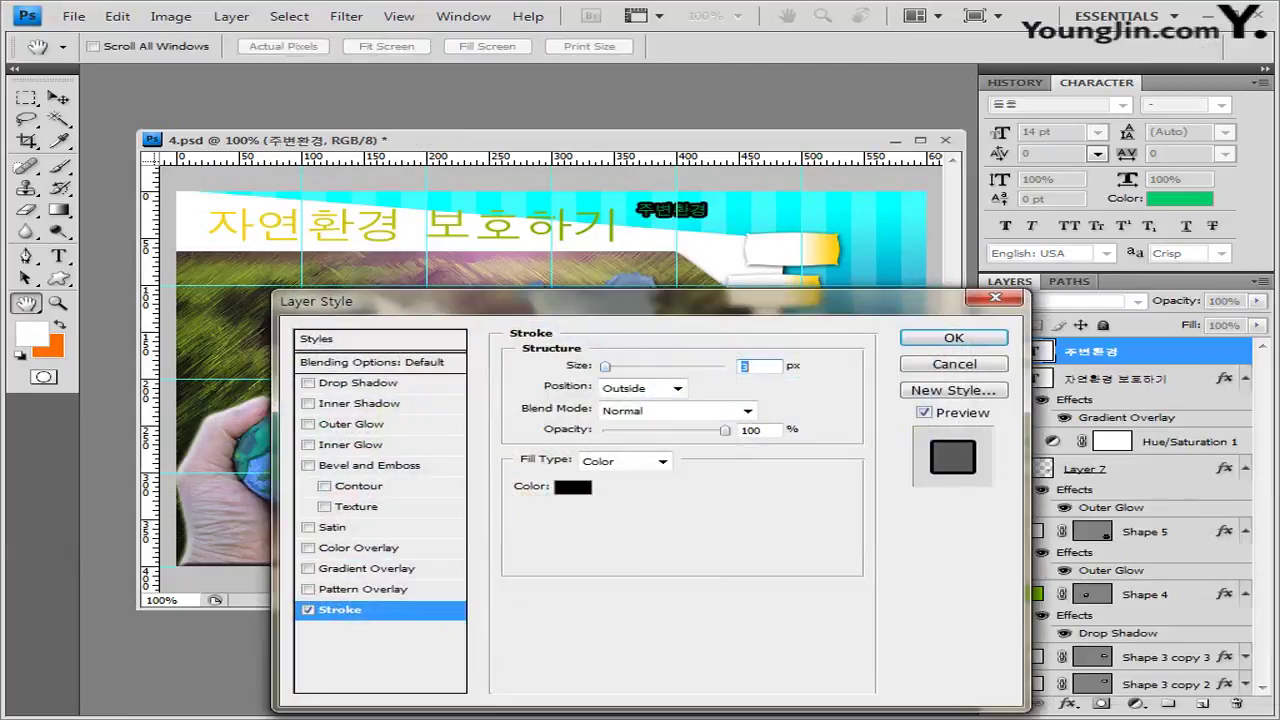
type("2")
Set the colour of the "주변환경" text's stroke to d8ff00 and apply the layer style.
left_click(572, 487)
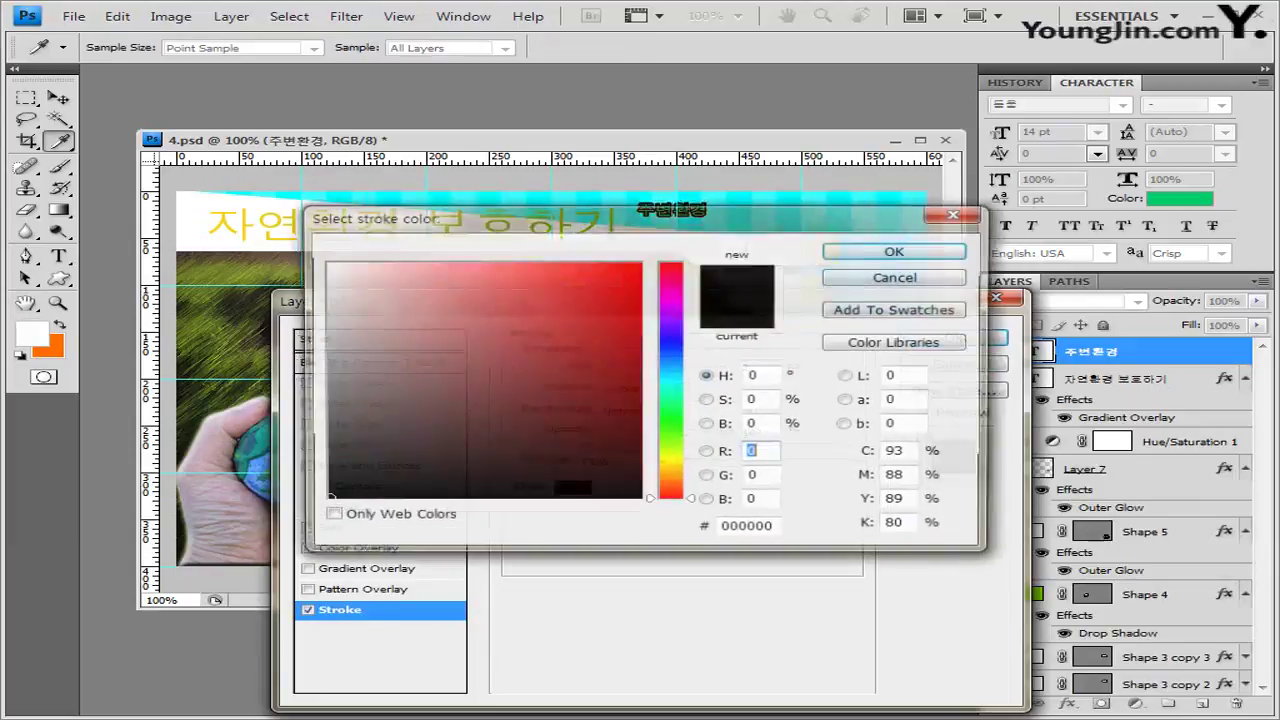
left_click(748, 528)
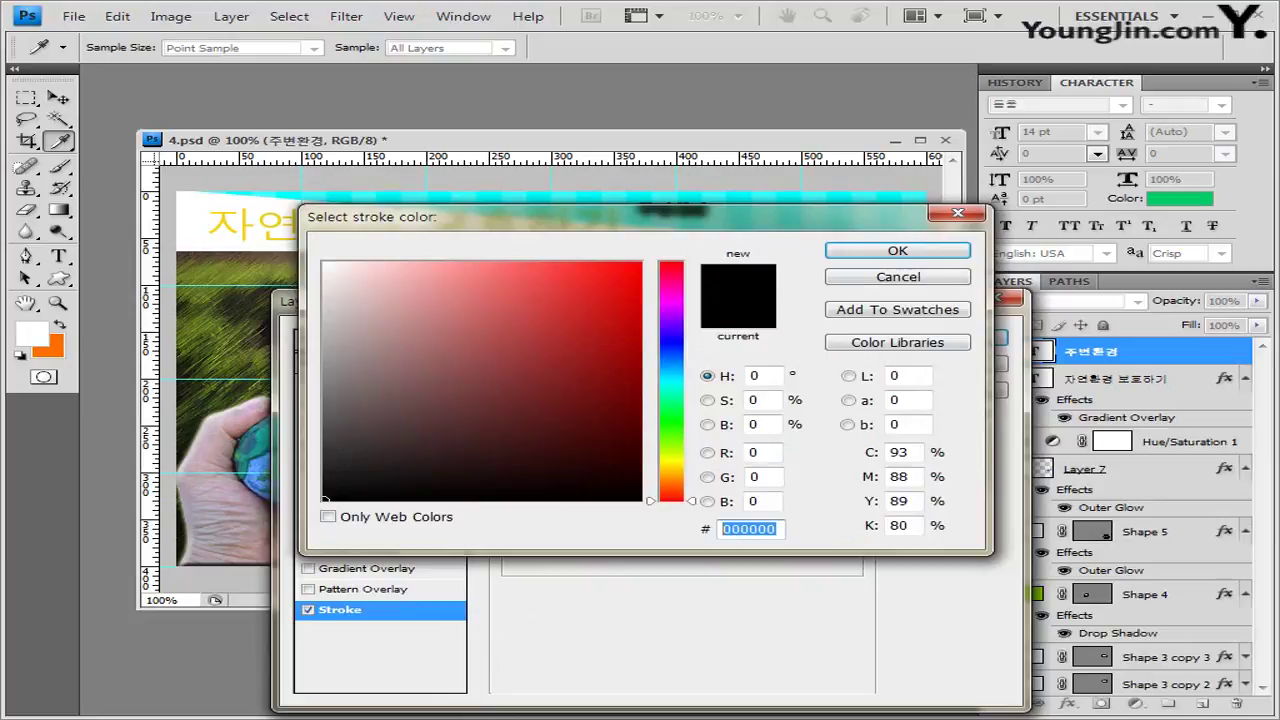
type("800")
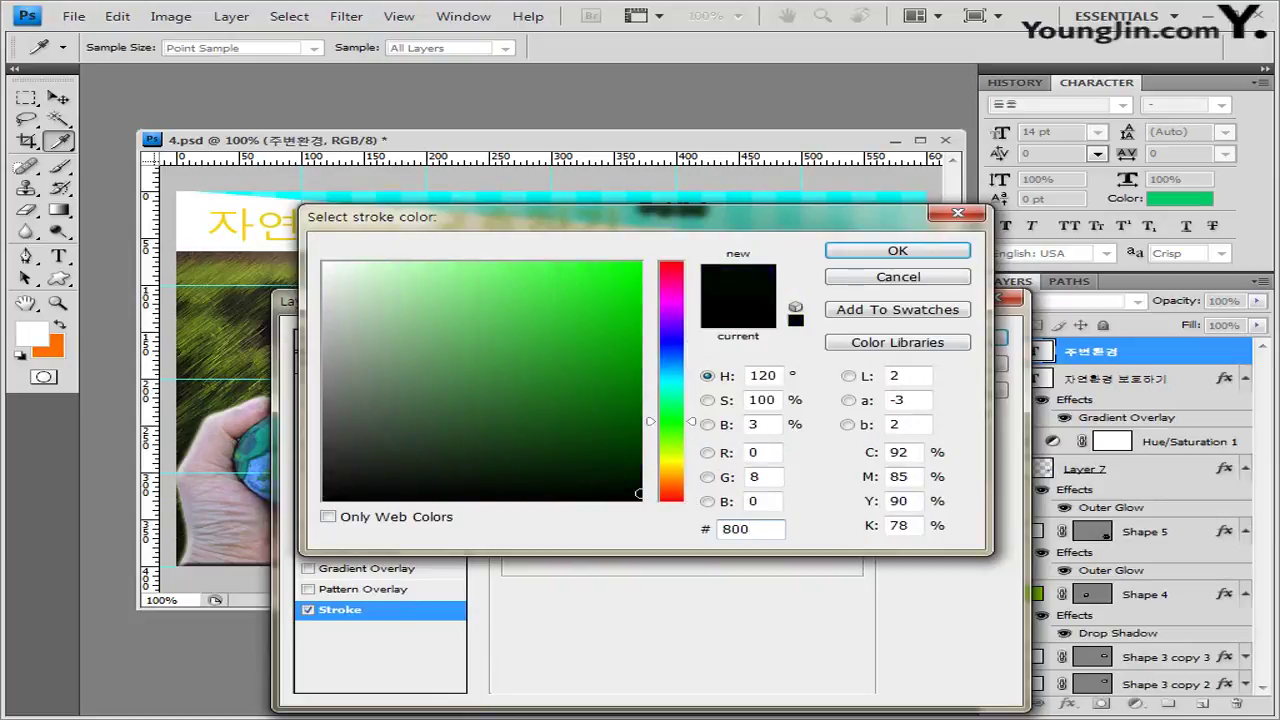
type("d8")
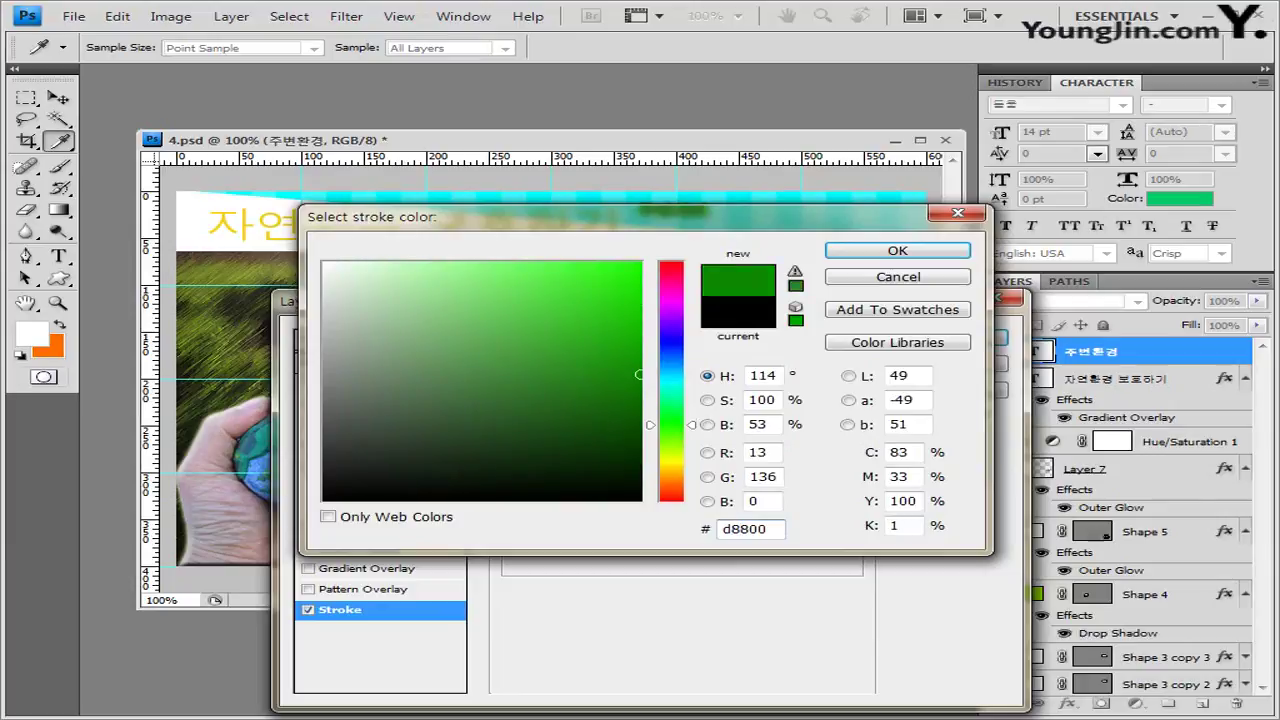
type("f")
key("Delete")
key("Delete")
key("Delete")
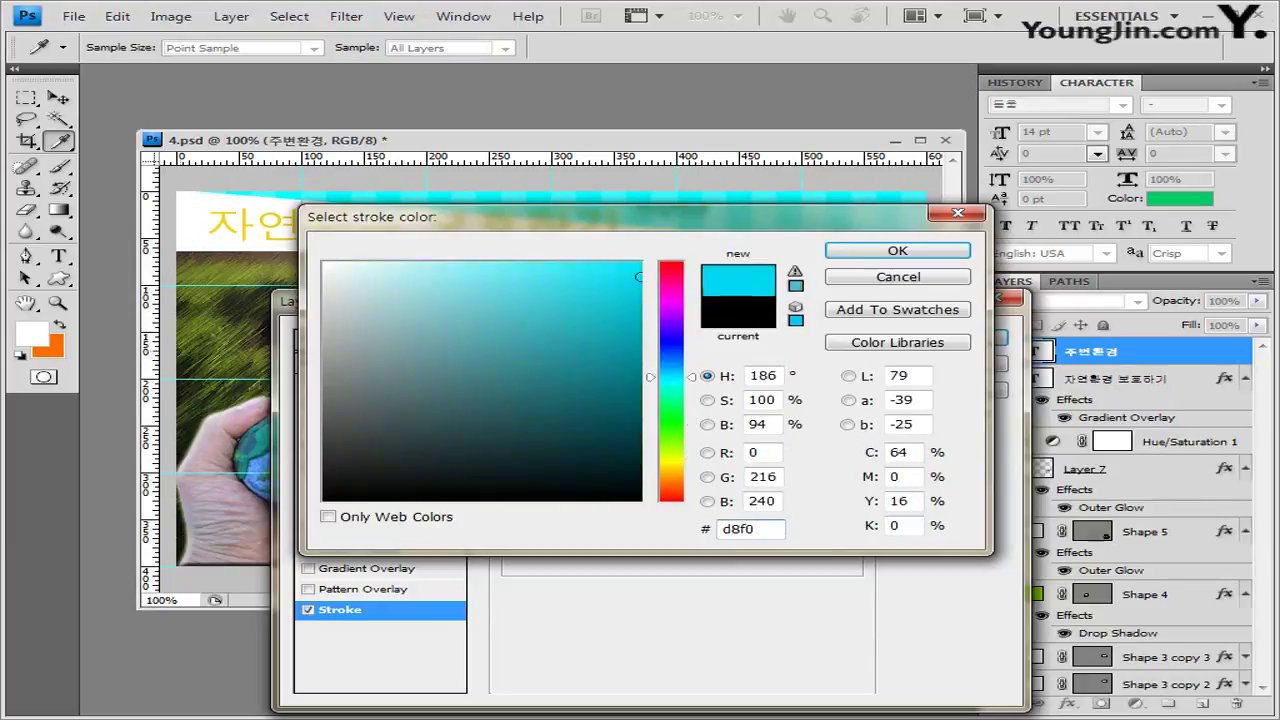
type("f00")
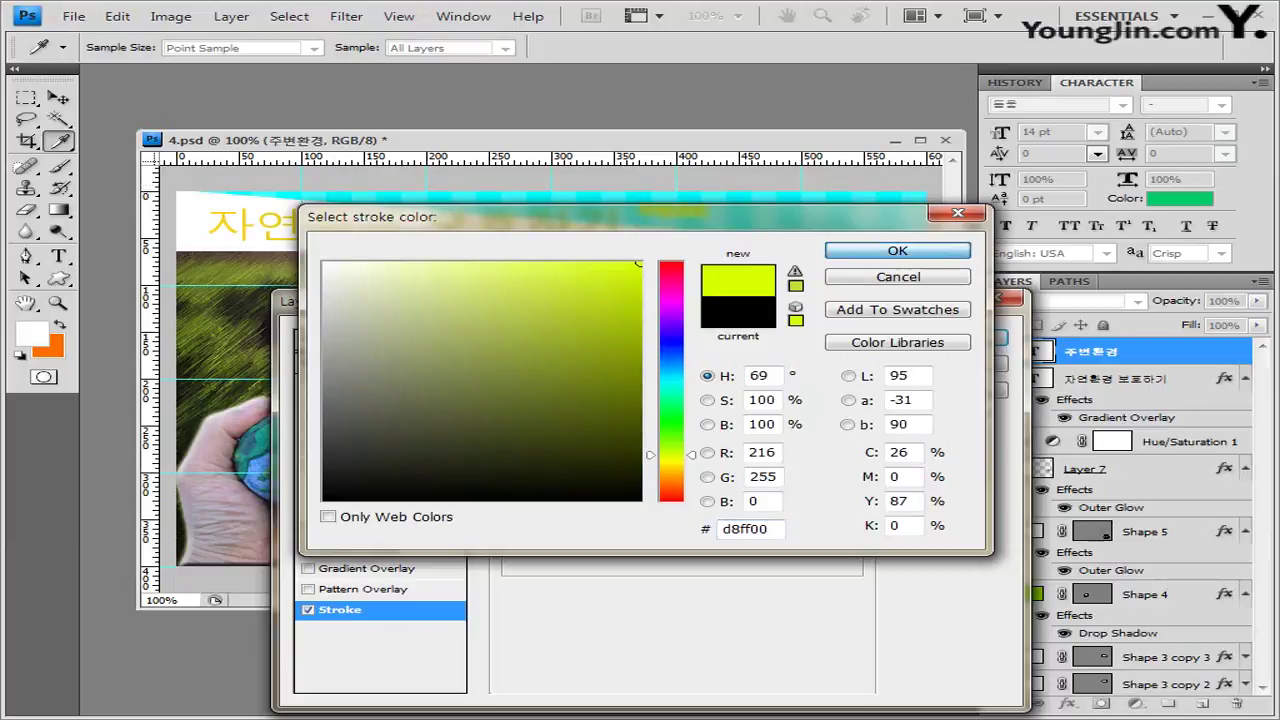
key("Return")
key("Return")
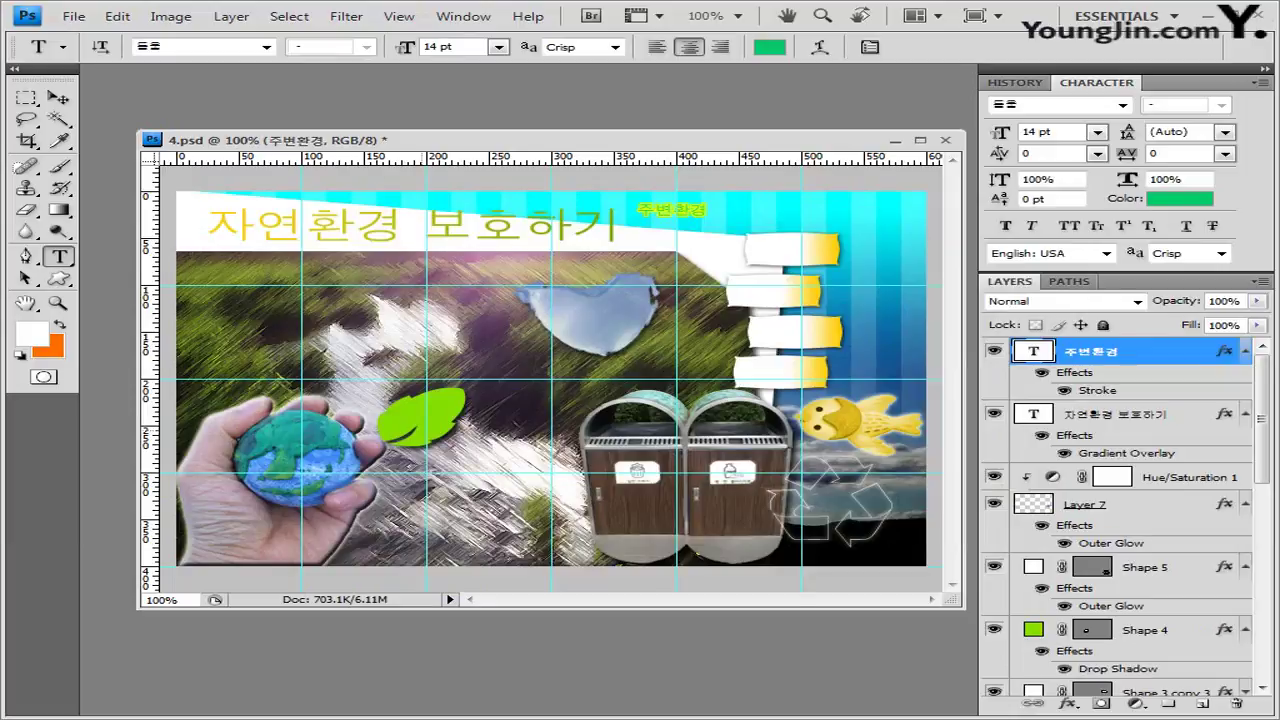
Move the "주변환경" text onto the topmost white-and-yellow menu banner.
key("v")
left_click_drag(677, 300, 704, 300)
key("ctrl+z")
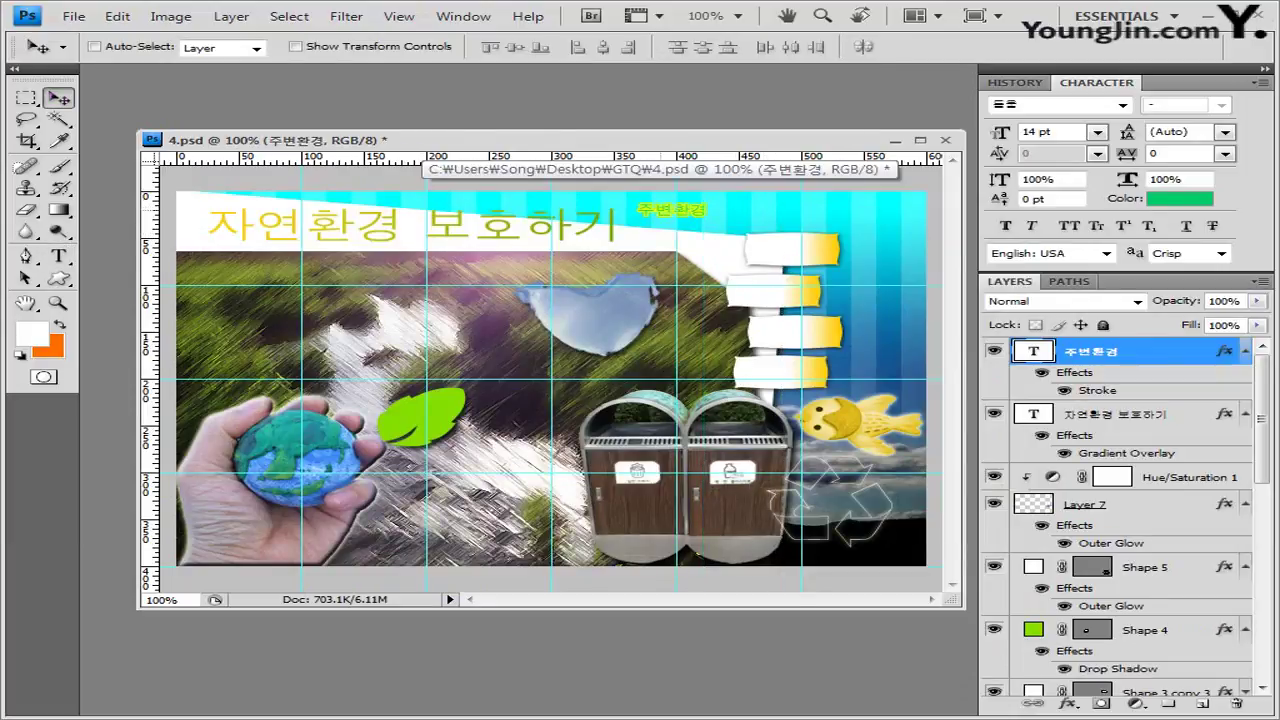
left_click_drag(671, 209, 791, 248)
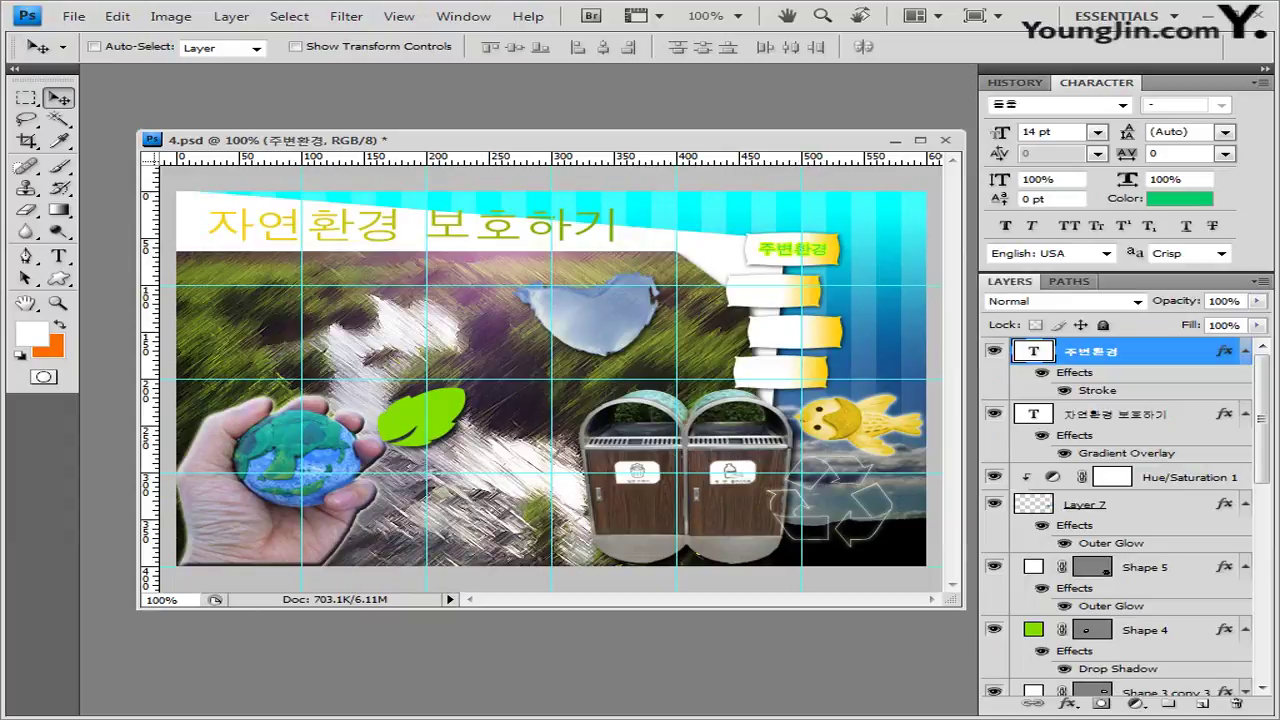
Duplicate the "주변환경" text layer and place the copy on the second menu banner.
key("t")
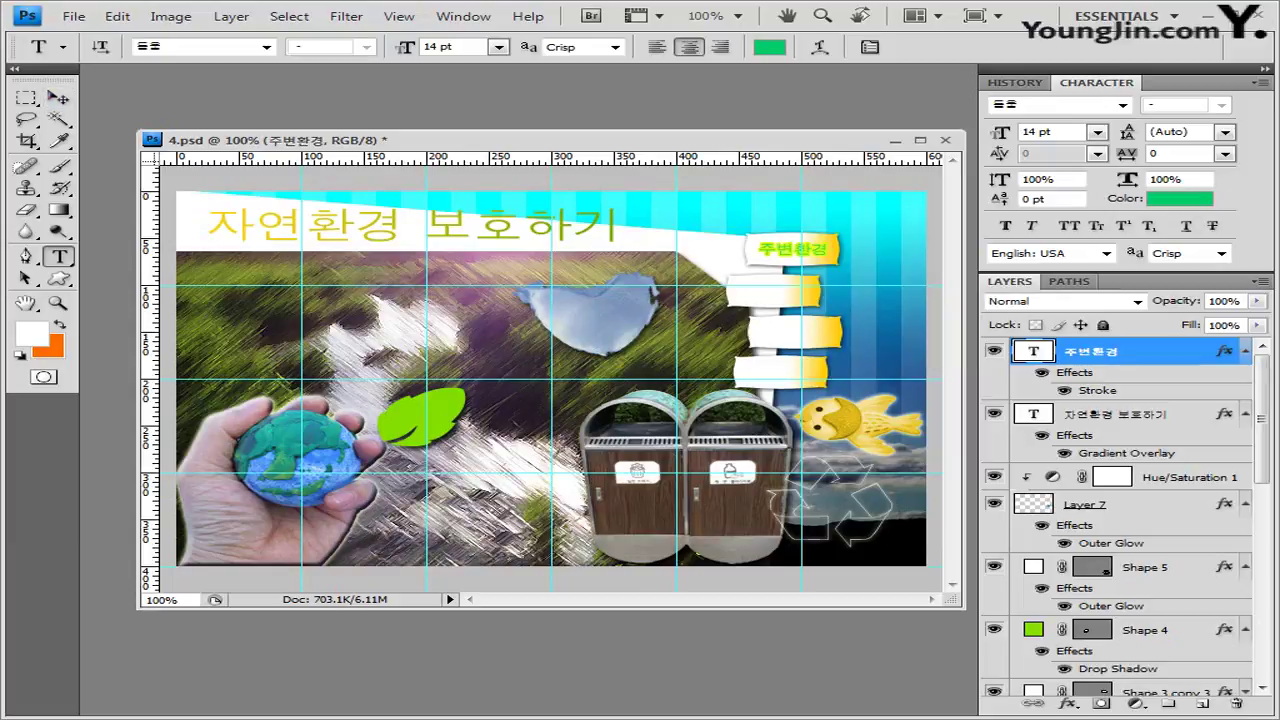
key("ctrl+j")
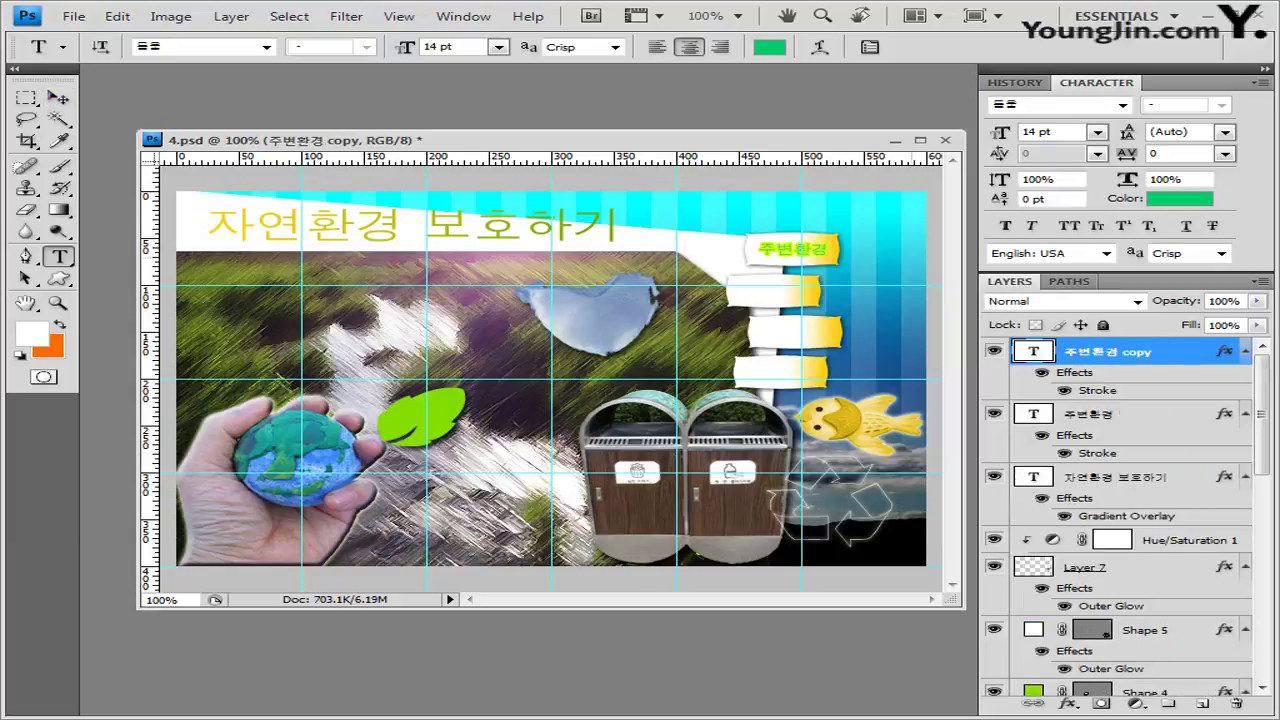
left_click(58, 97)
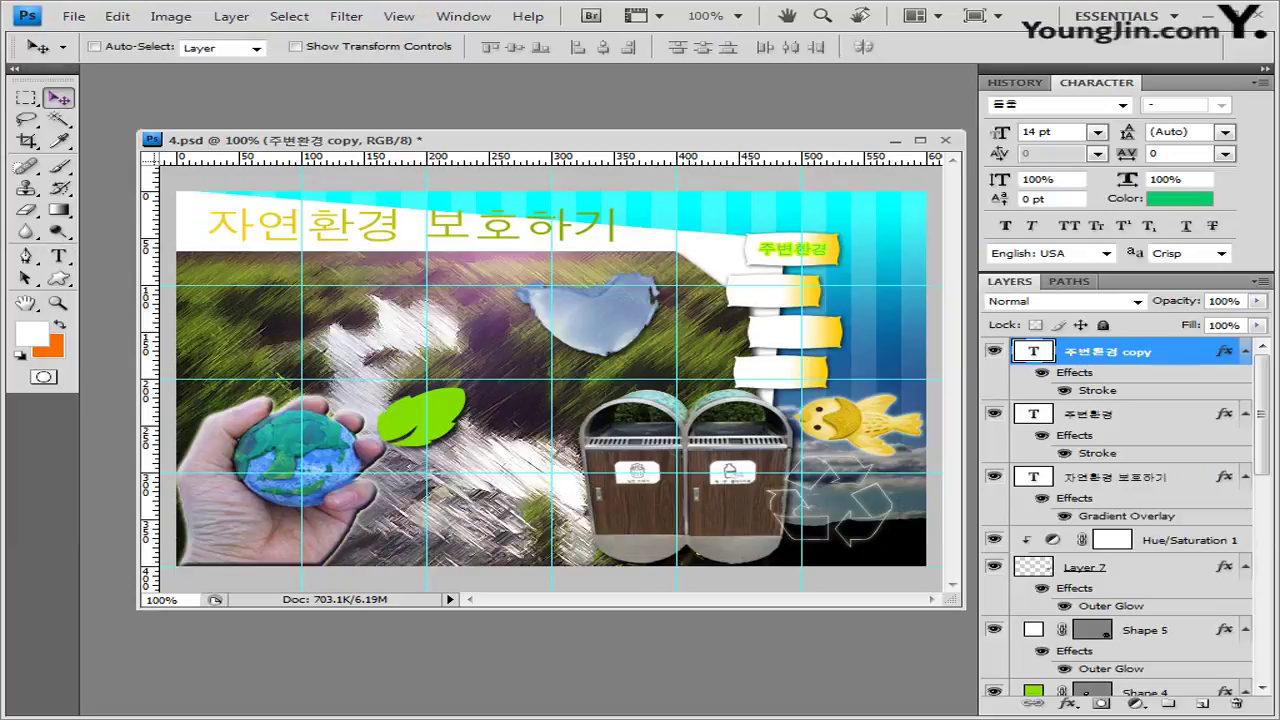
left_click_drag(778, 250, 778, 293)
key("Left")
key("Left")
key("Left")
key("Left")
key("Left")
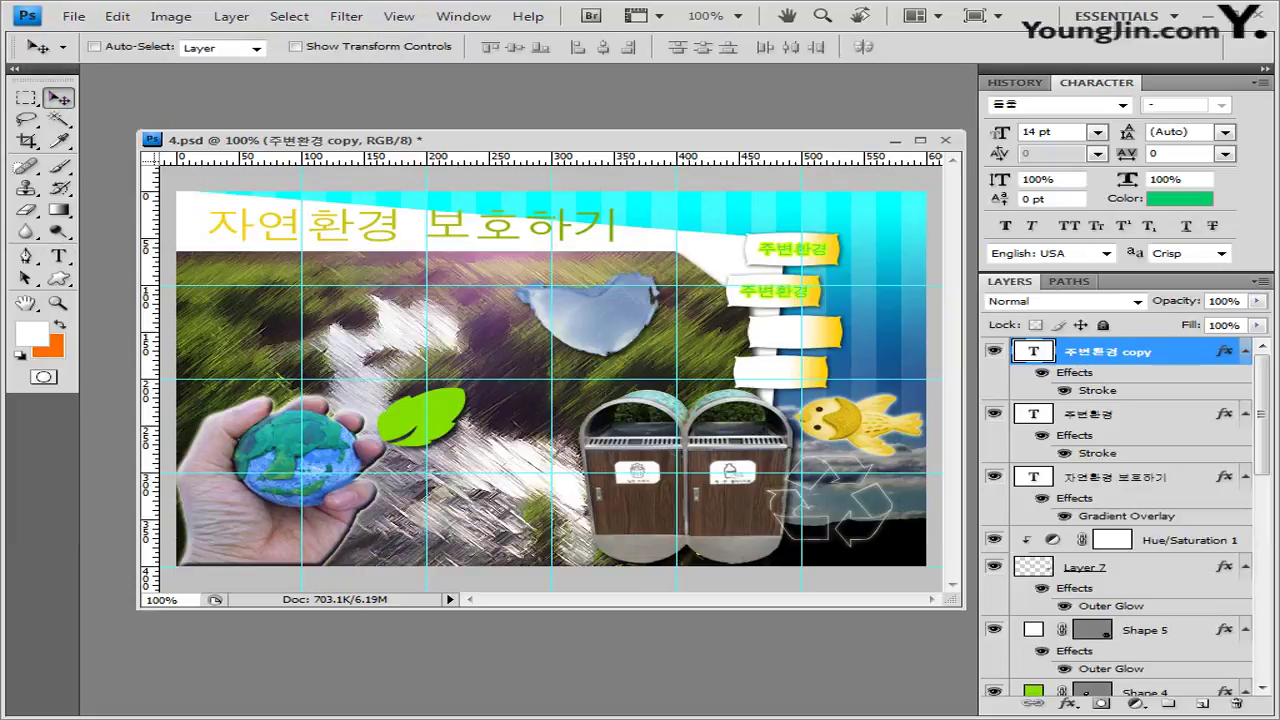
Duplicate the menu text twice more, placing one copy on the third banner and one on the fourth.
key("ctrl+j")
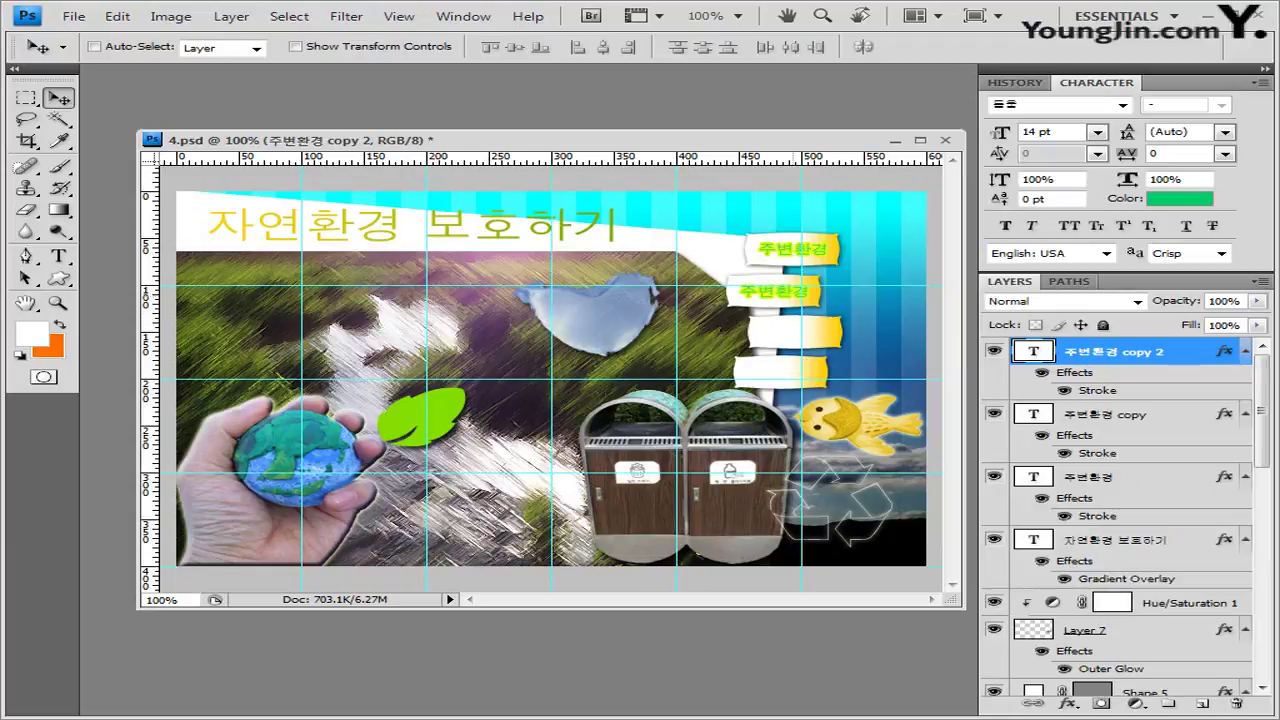
mouse_move(787, 291)
left_mouse_down()
mouse_move(790, 328)
mouse_move(803, 331)
left_mouse_up()
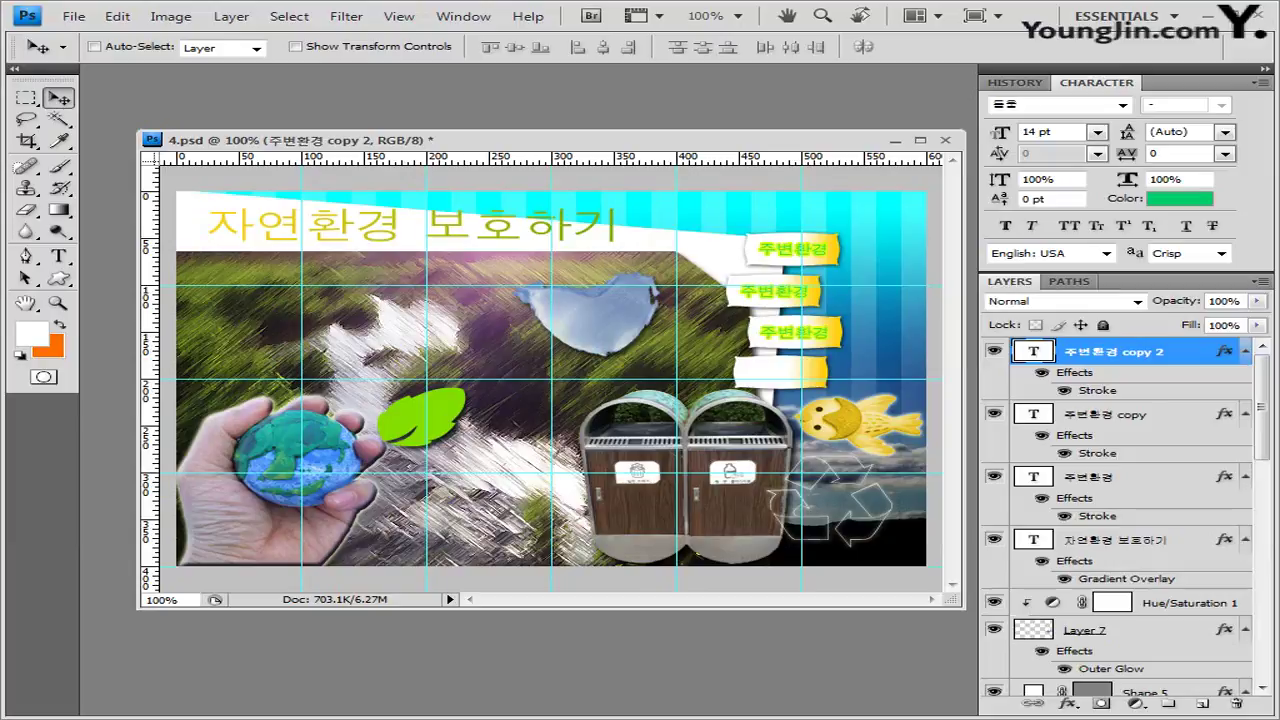
key("ctrl+j")
left_click_drag(803, 331, 786, 372)
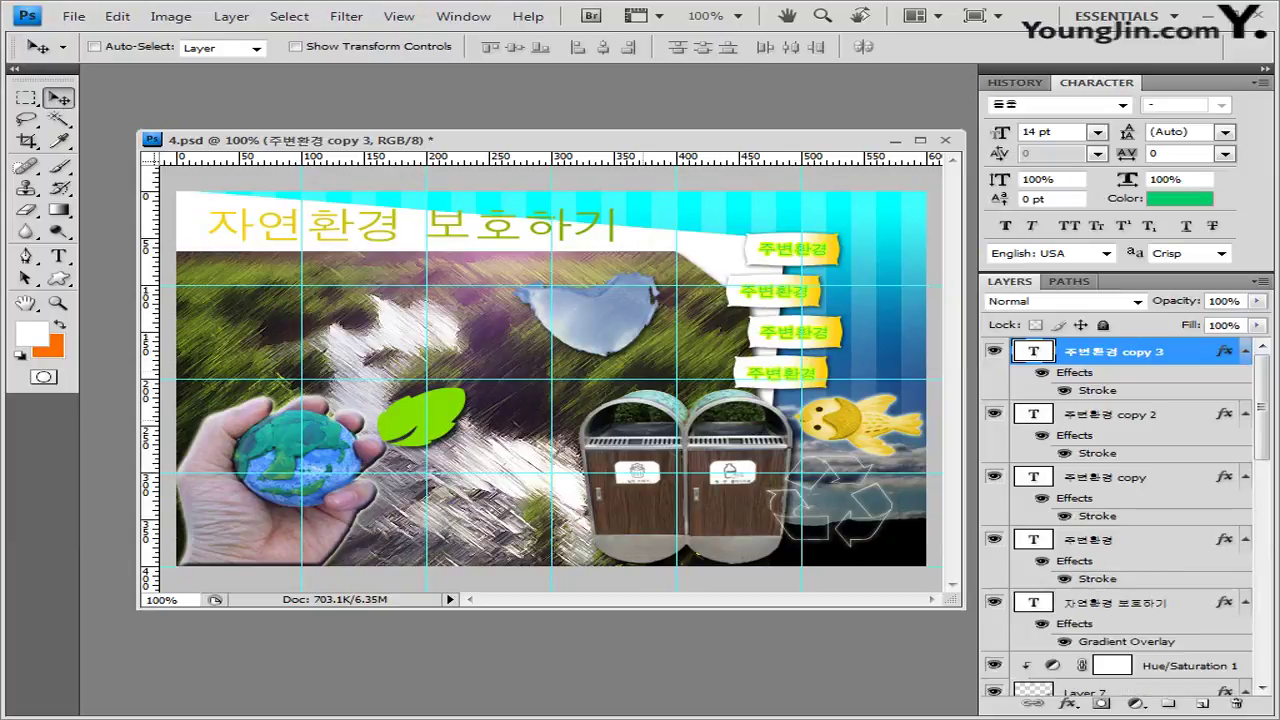
Change the text on the second menu banner to "좋은습관".
left_click(58, 256)
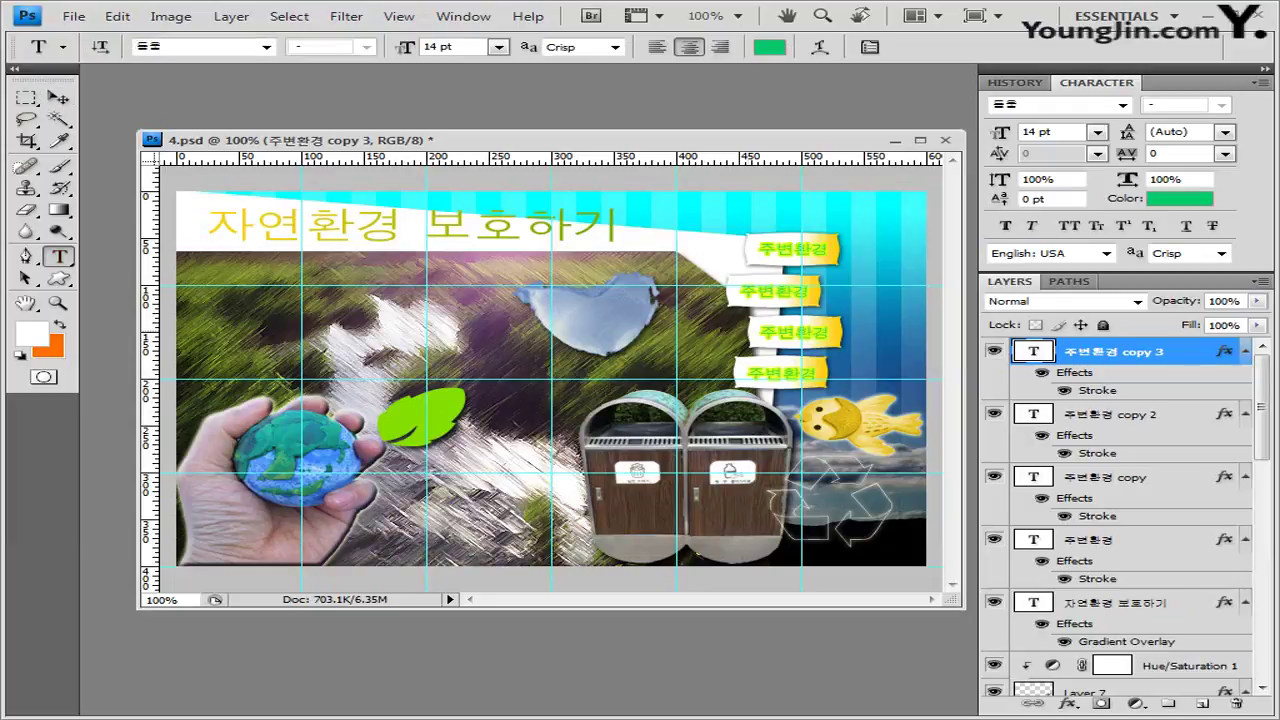
double_click(775, 291)
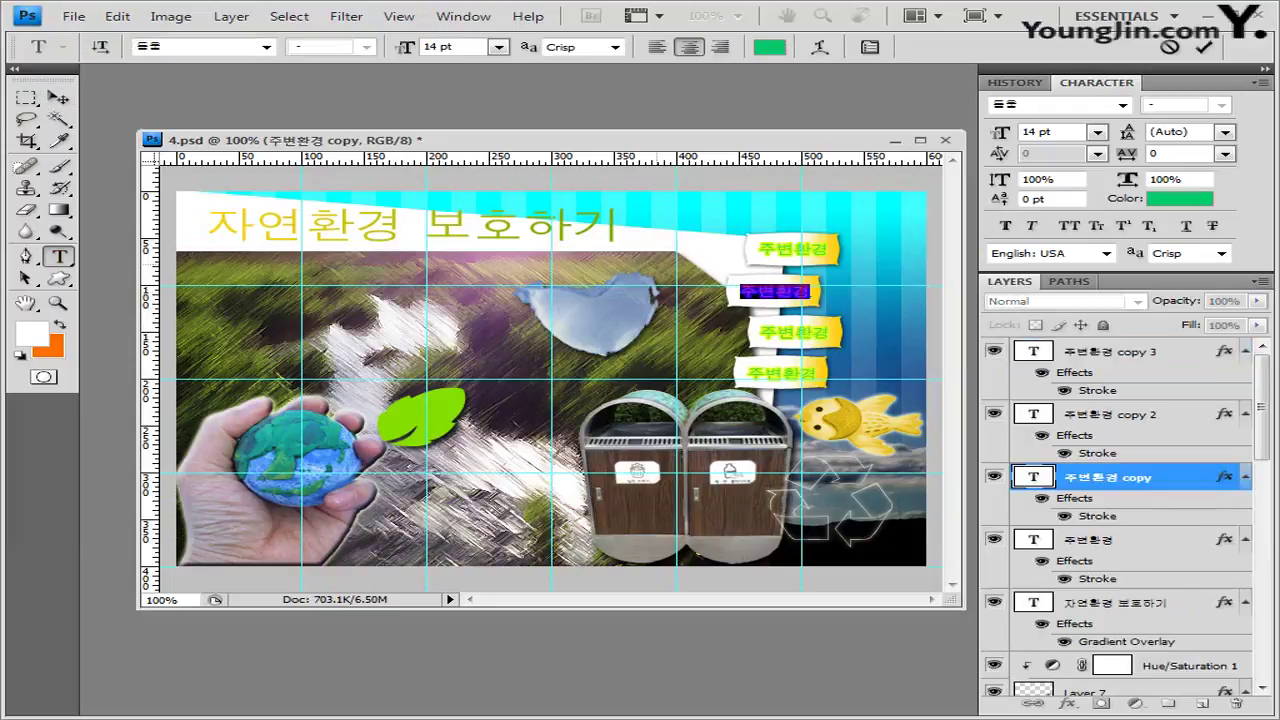
type("주")
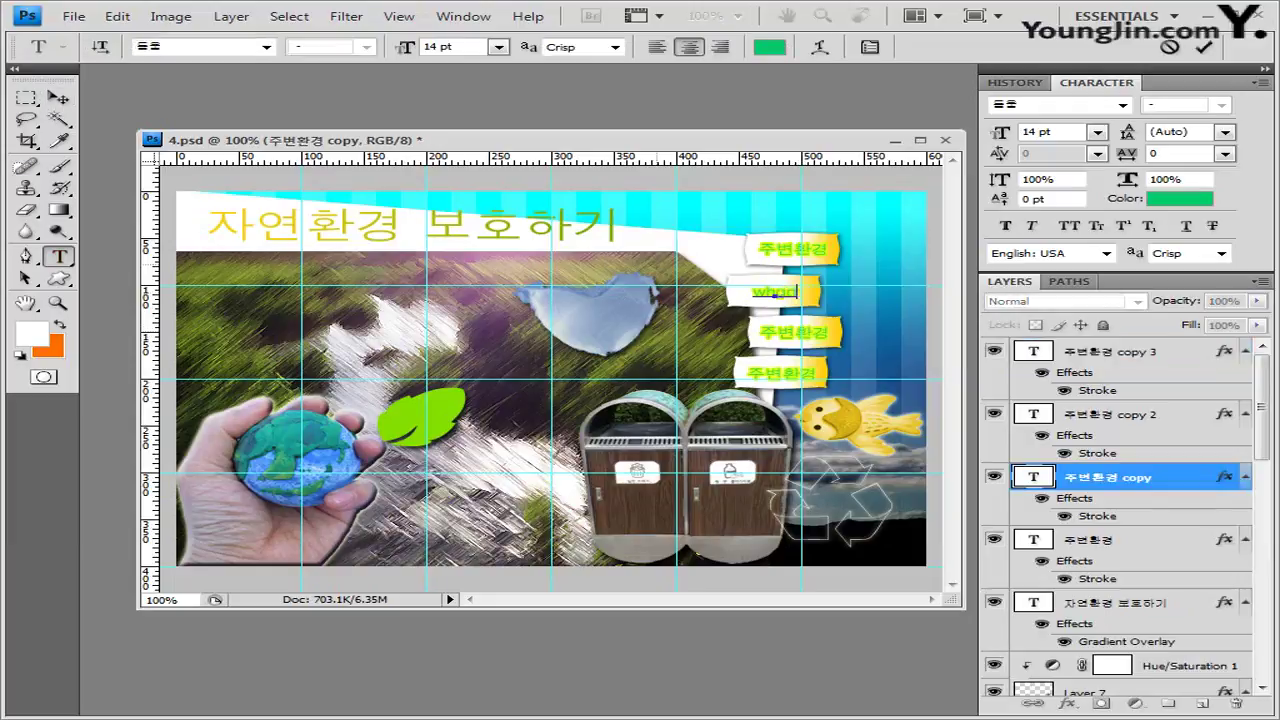
type("은습관")
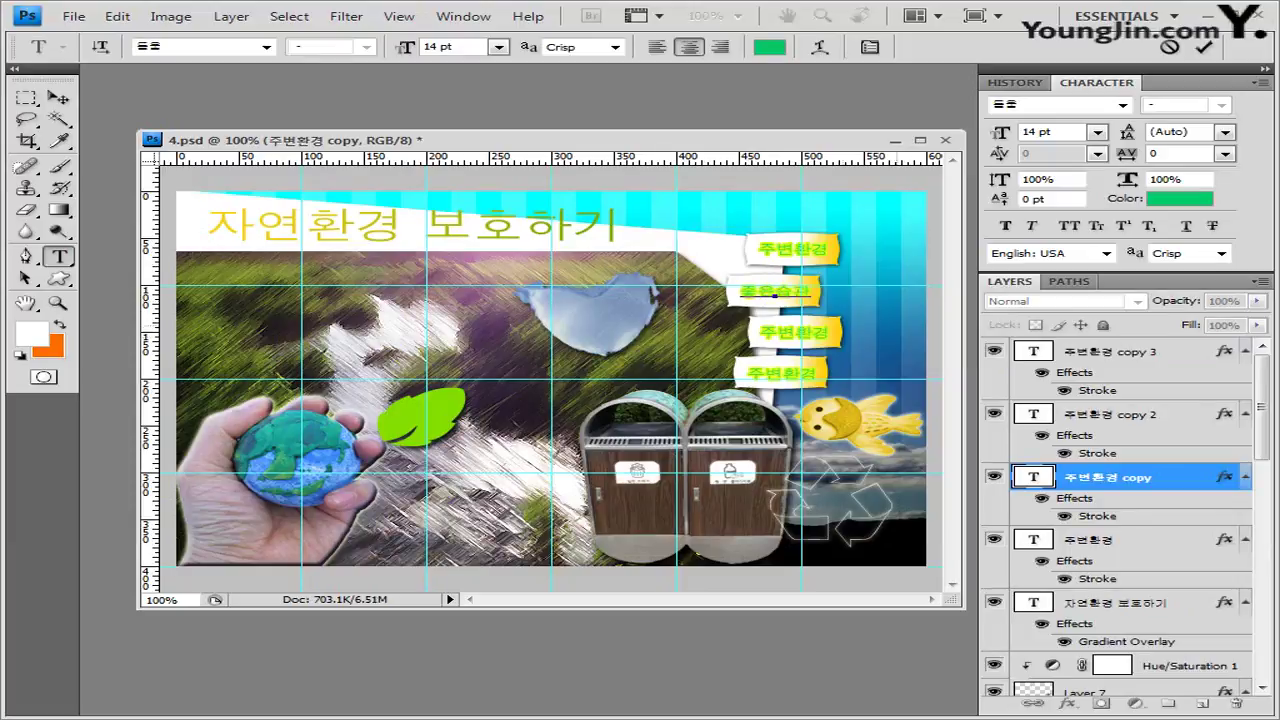
key("ctrl+Return")
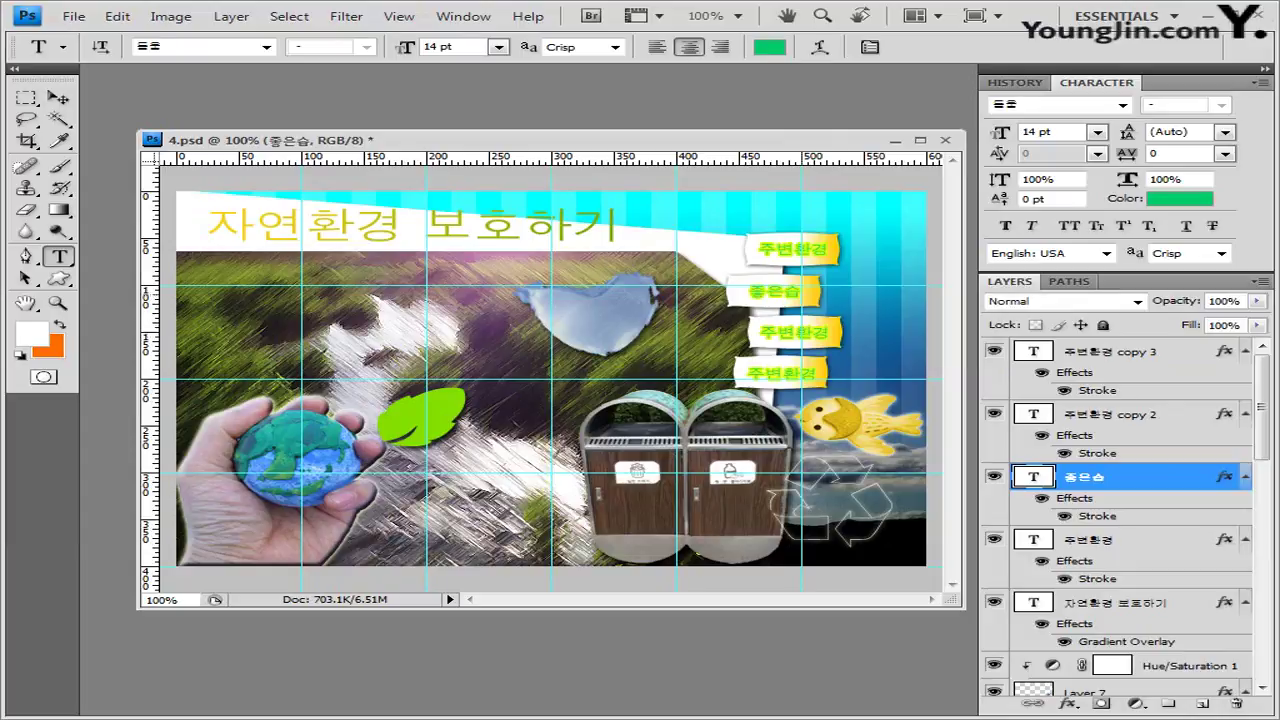
left_click(801, 293)
type("관")
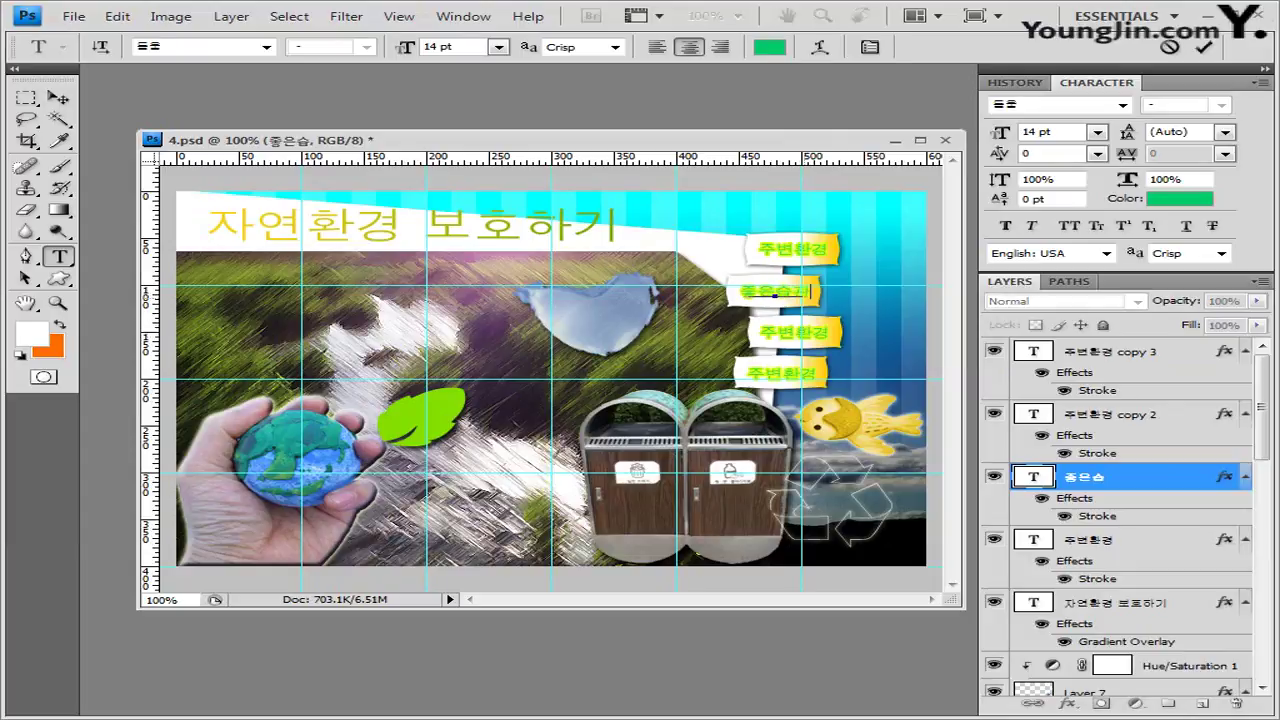
key("ctrl+Return")
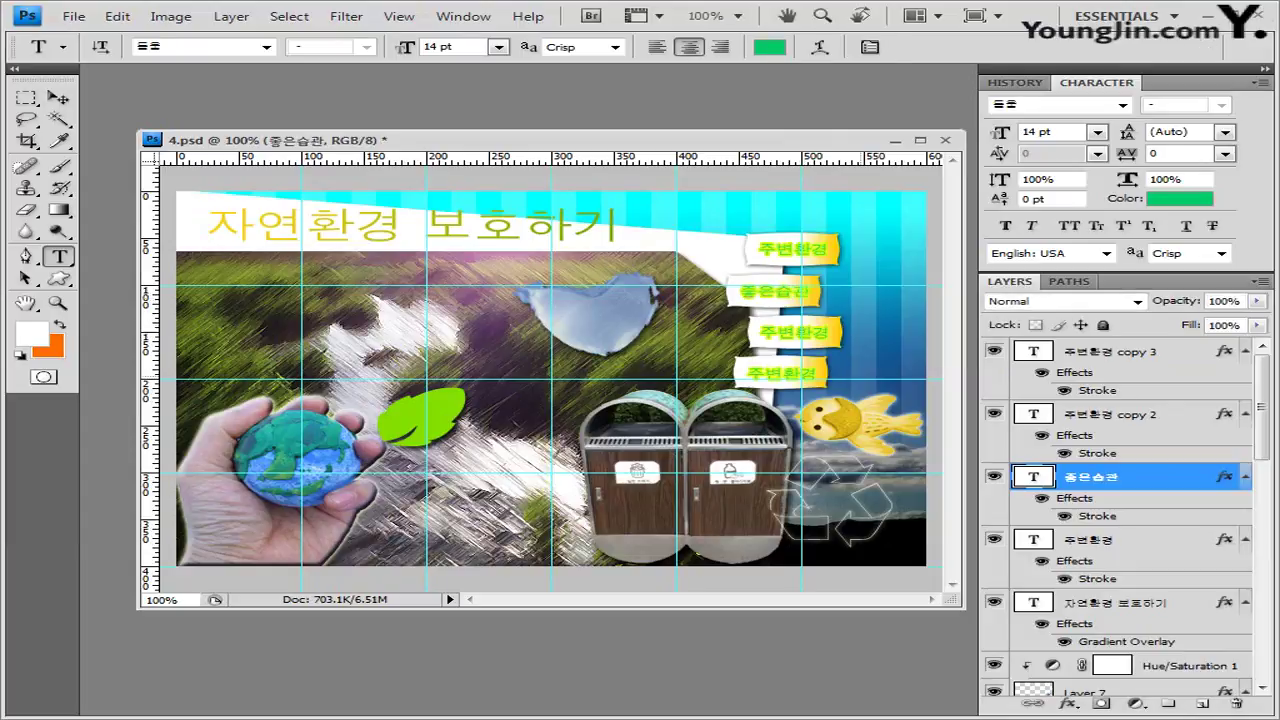
Change the third menu banner's text to "Q&A" and the fourth banner's text to "게시판".
double_click(1033, 414)
type("Q&A")
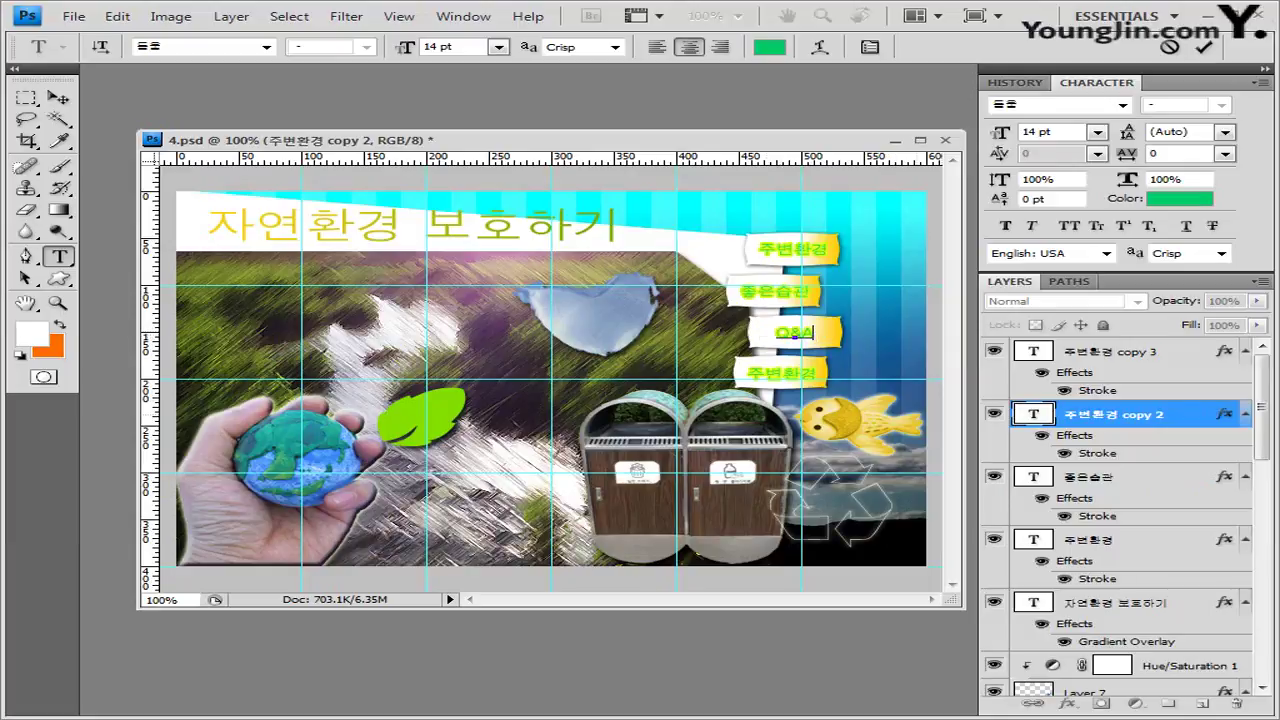
key("ctrl+Return")
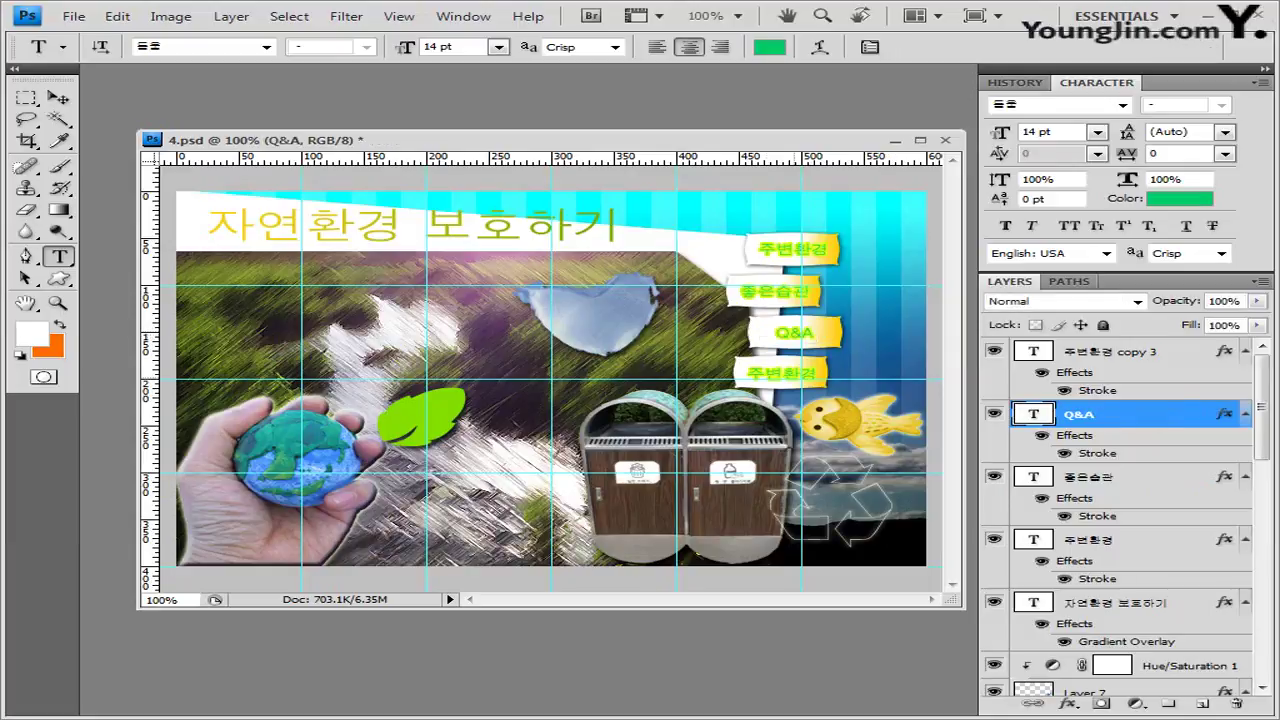
double_click(1033, 351)
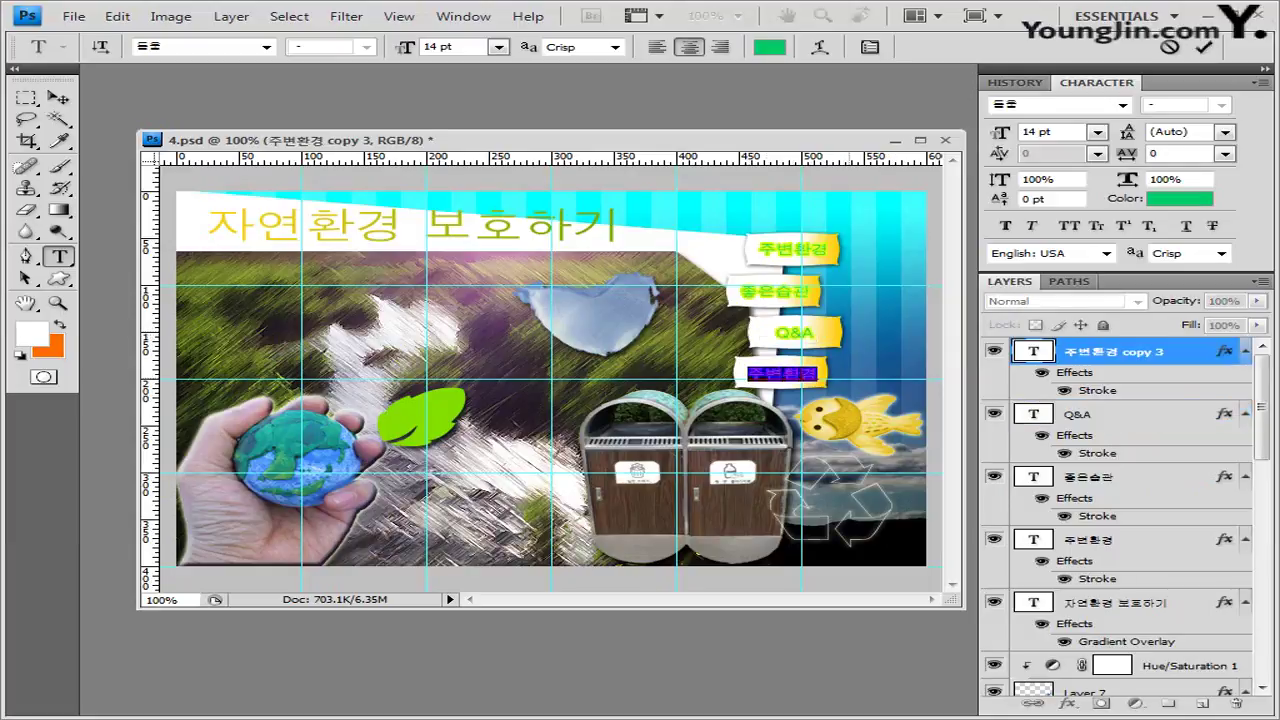
type("게시판")
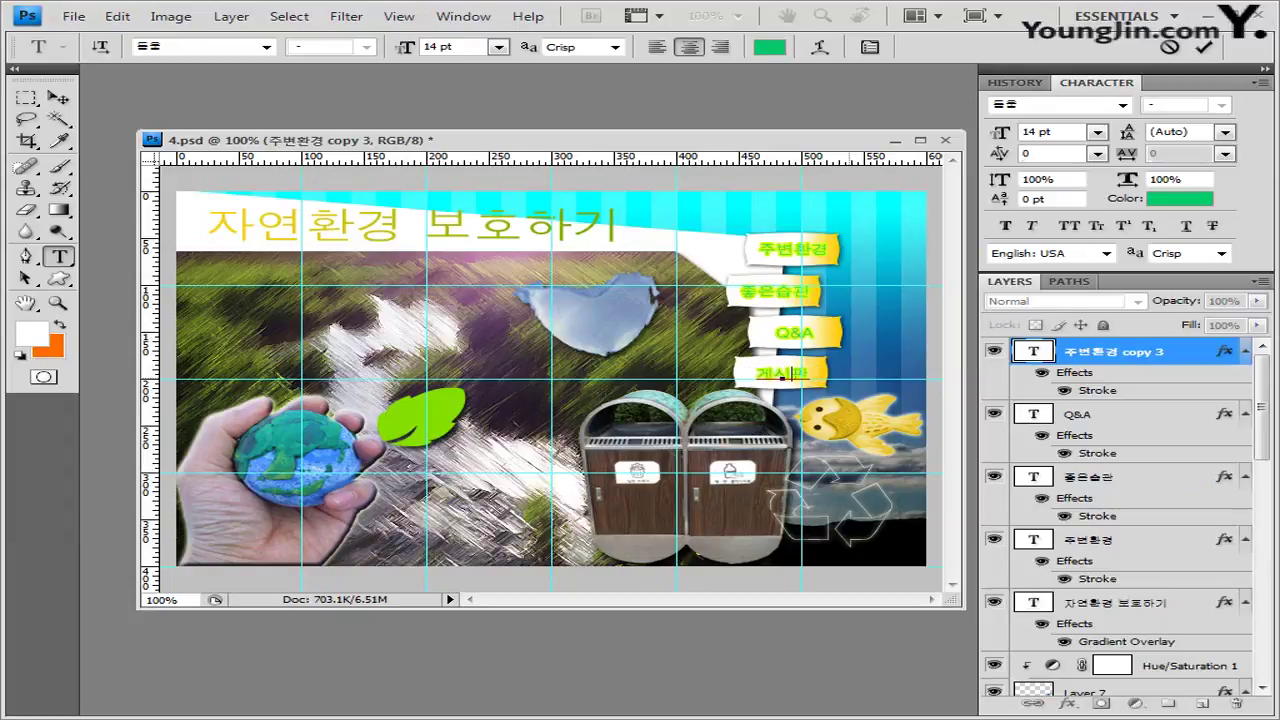
key("ctrl+Return")
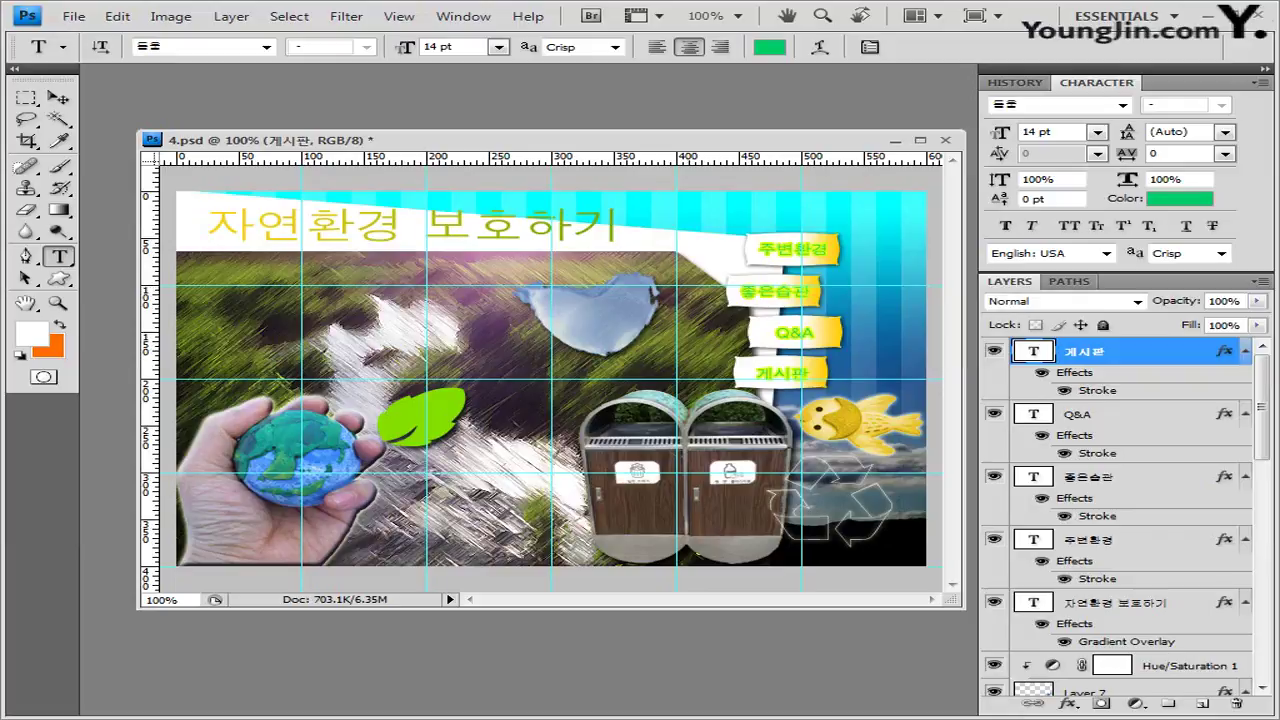
Enter "환경 보호 나로부터 시작해요" as a new text line just below the title, at 13 pt in colour ffffff.
left_click(520, 280)
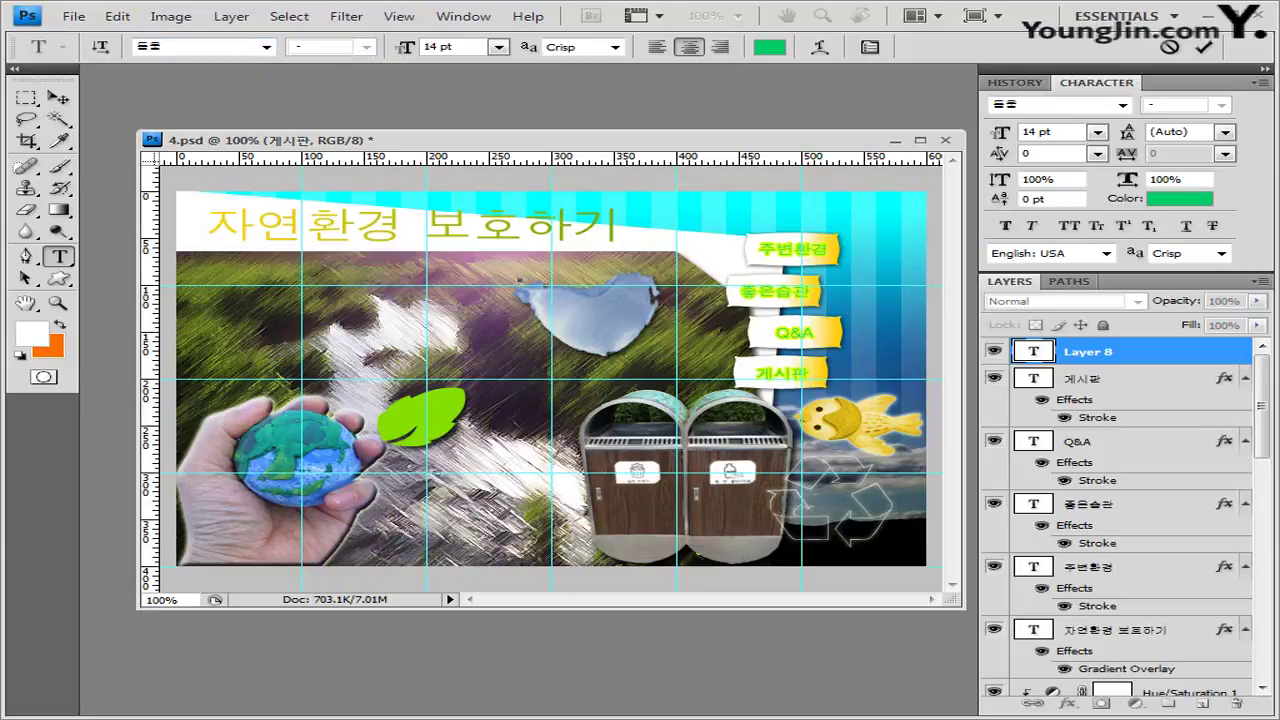
type("13")
key("Return")
left_click(769, 47)
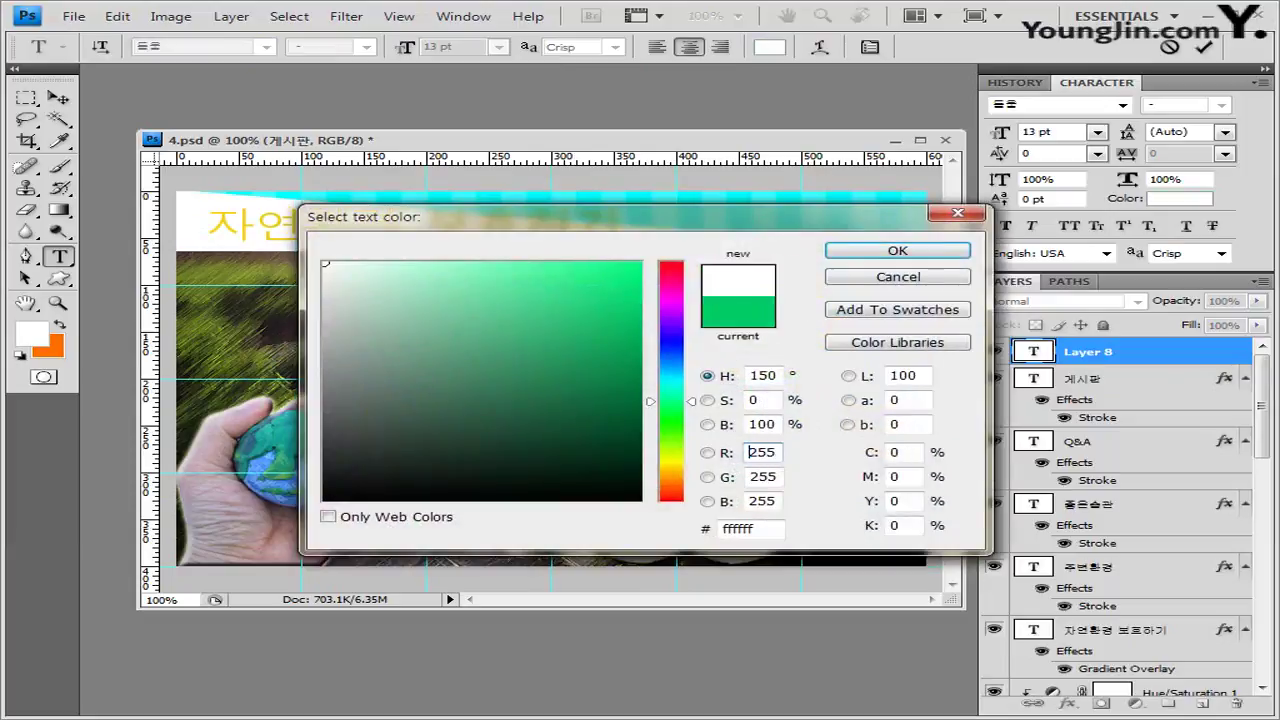
left_click(750, 528)
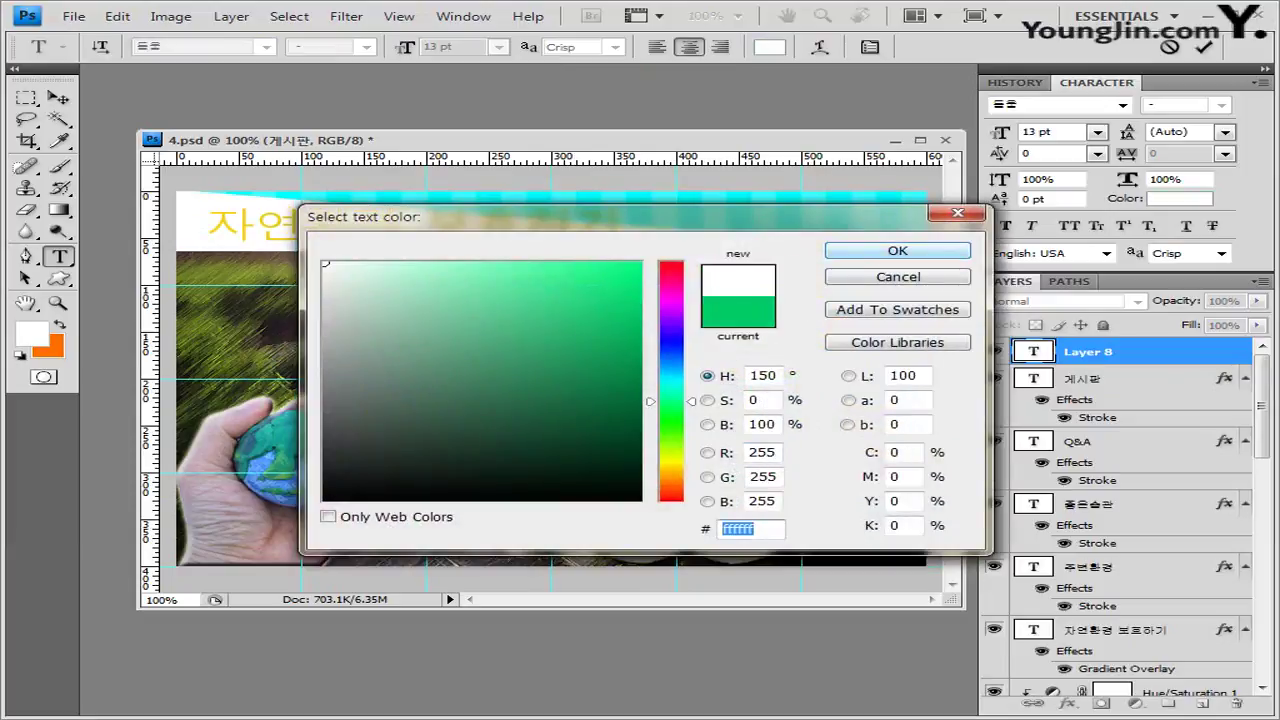
key("Return")
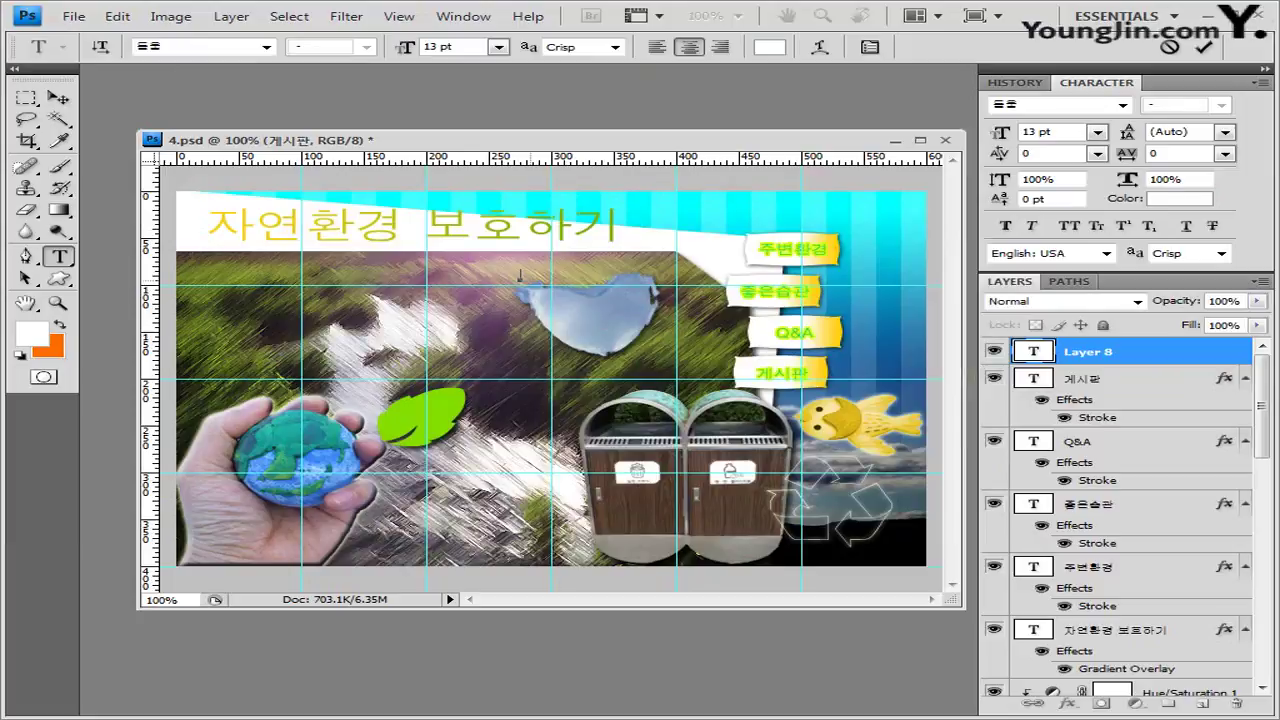
left_click(519, 276)
type("환경 보호 나로부터 시작해요")
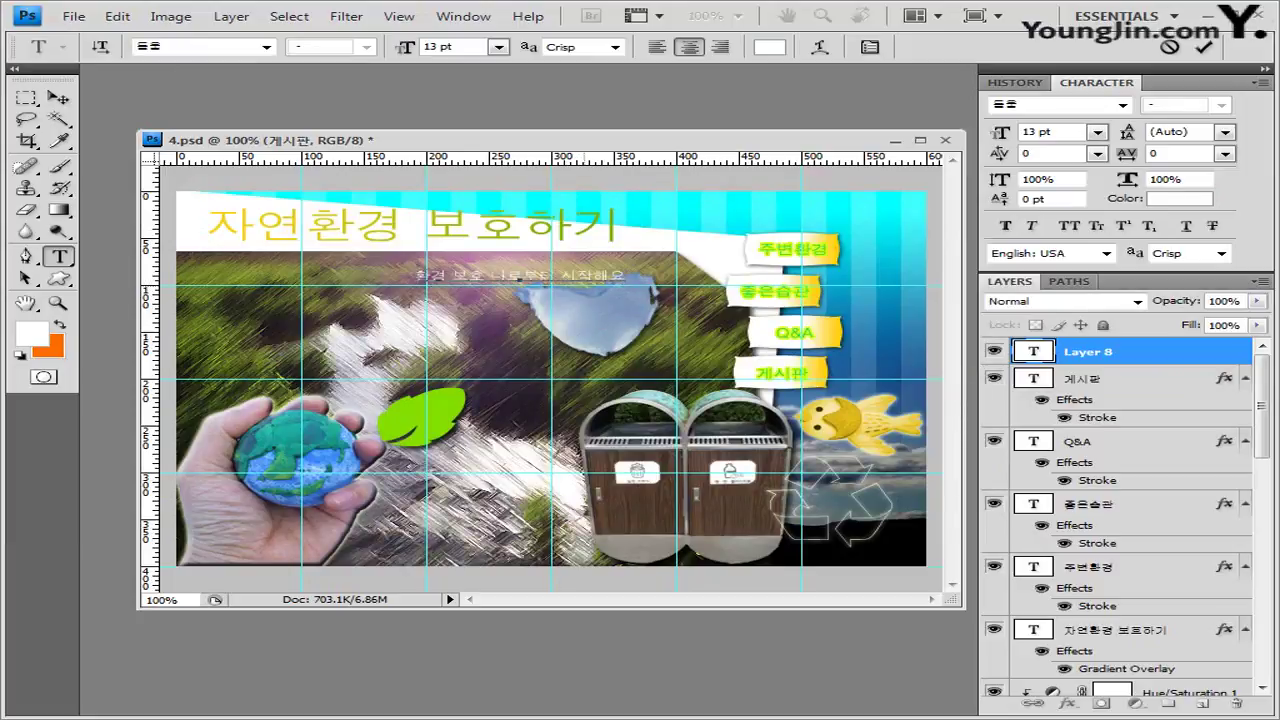
Finish the slogan text line and add a stroke effect to it with a size of 2 px.
key("ctrl+Return")
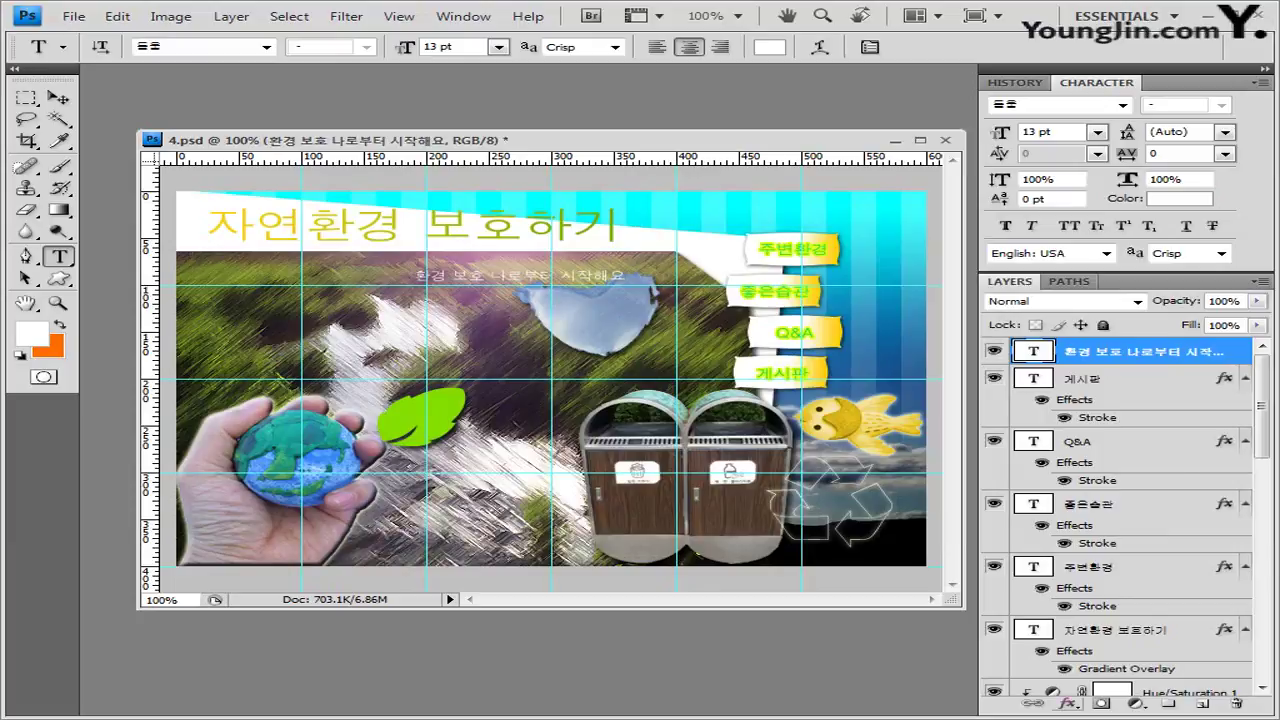
left_click(1067, 703)
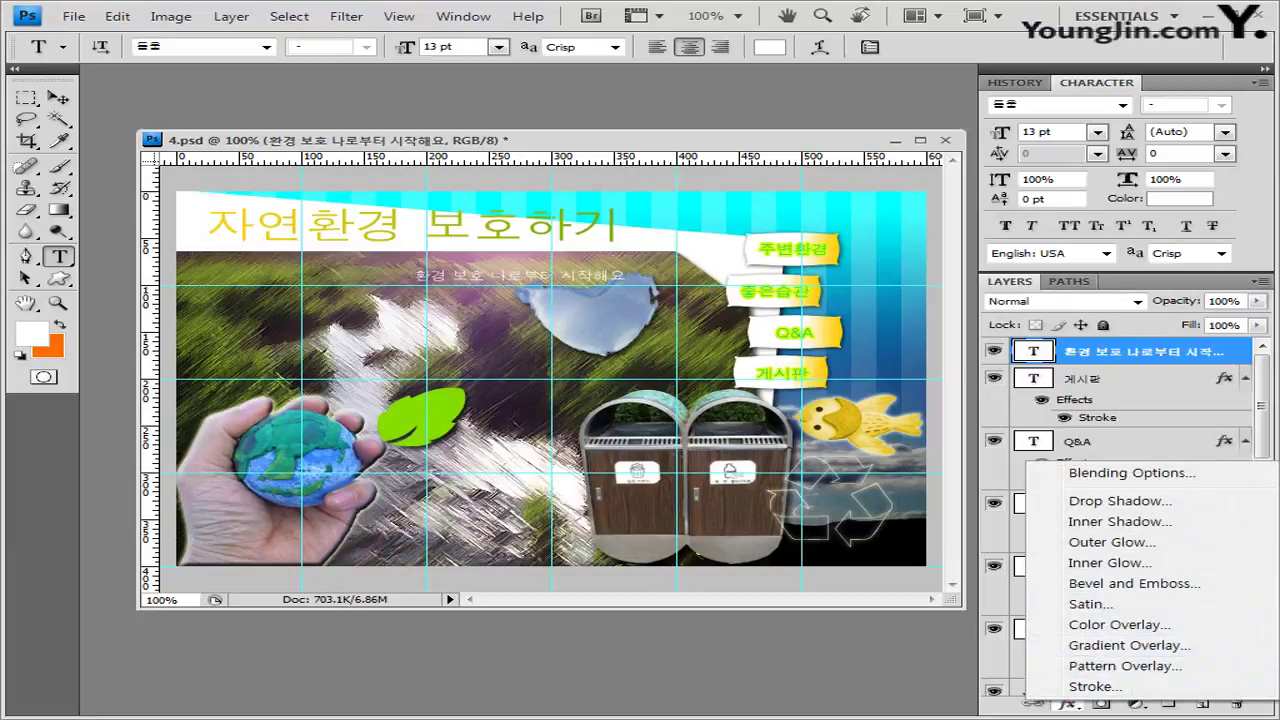
left_click(1097, 686)
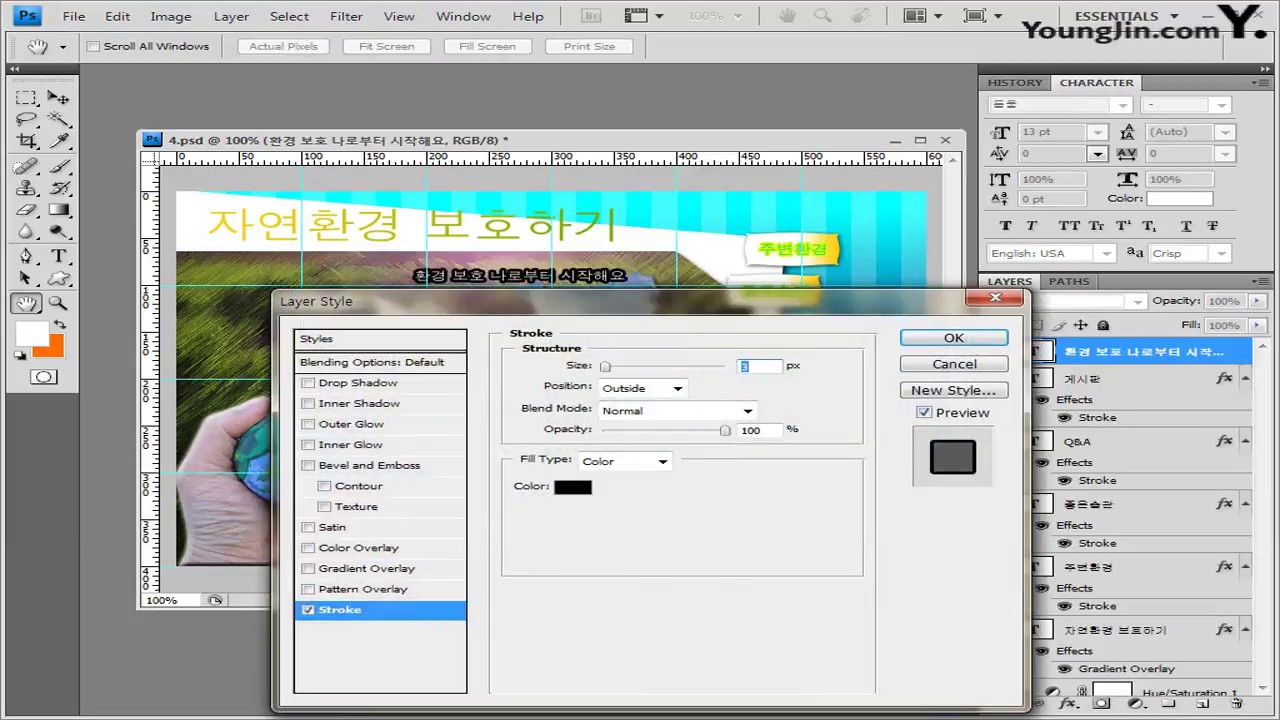
type("2")
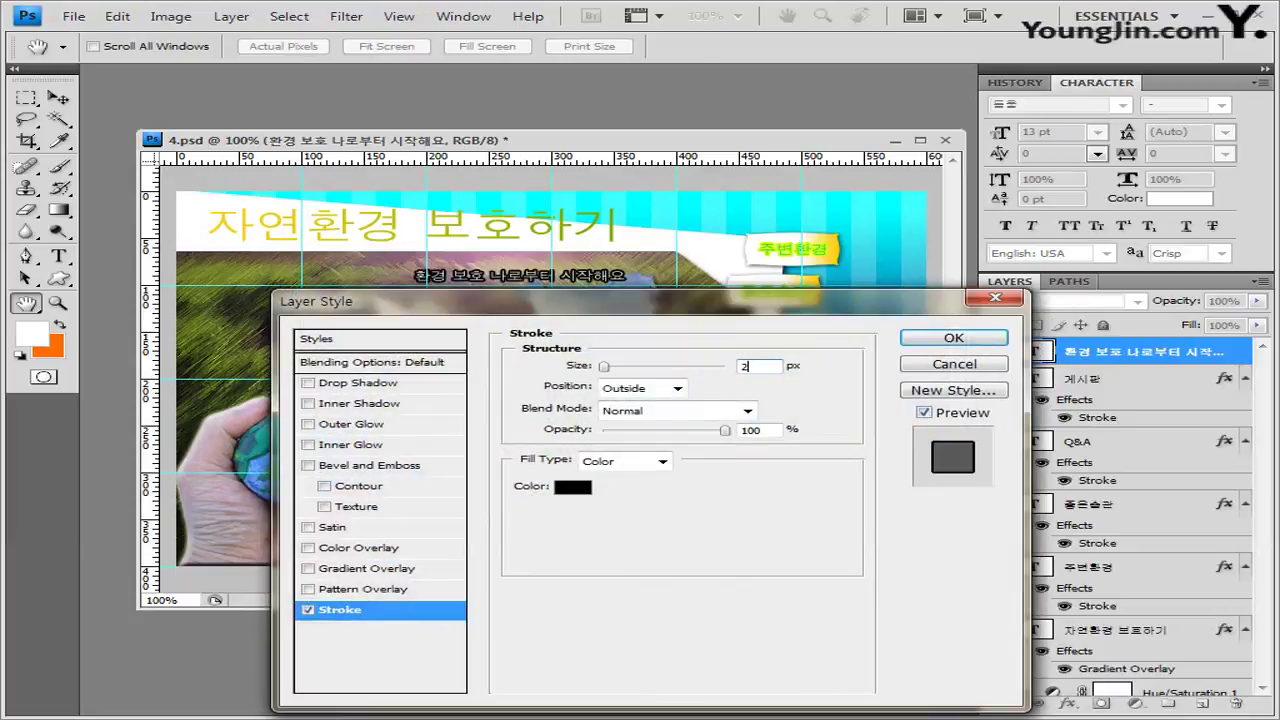
Set the slogan's stroke colour to 3b85f8 and apply the layer style.
left_click(572, 486)
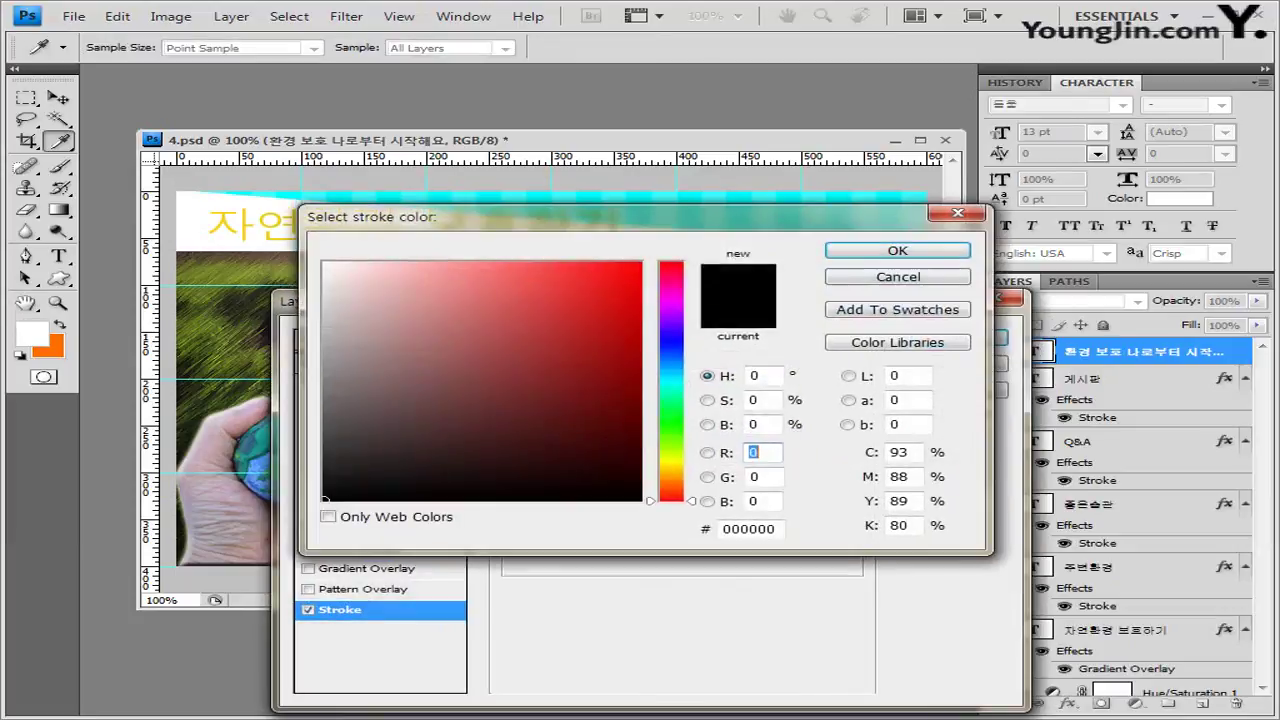
left_click(749, 528)
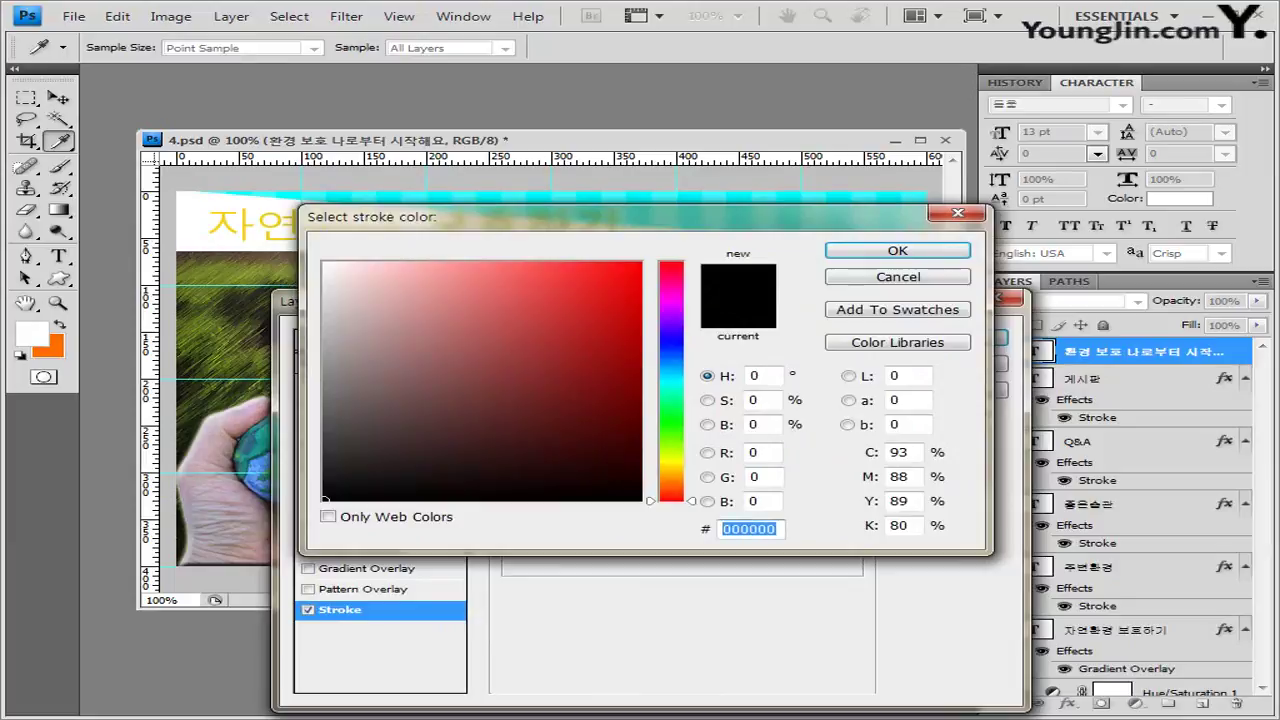
type("3")
type("58")
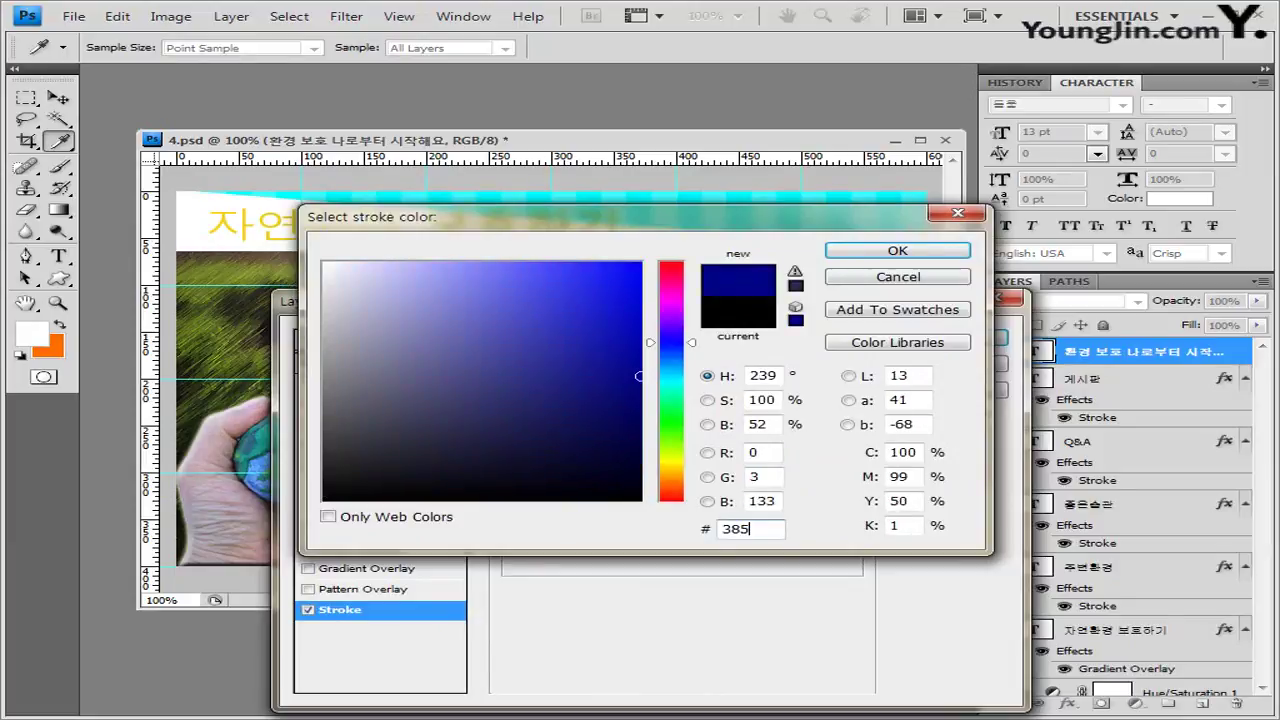
key("BackSpace")
key("BackSpace")
key("BackSpace")
key("BackSpace")
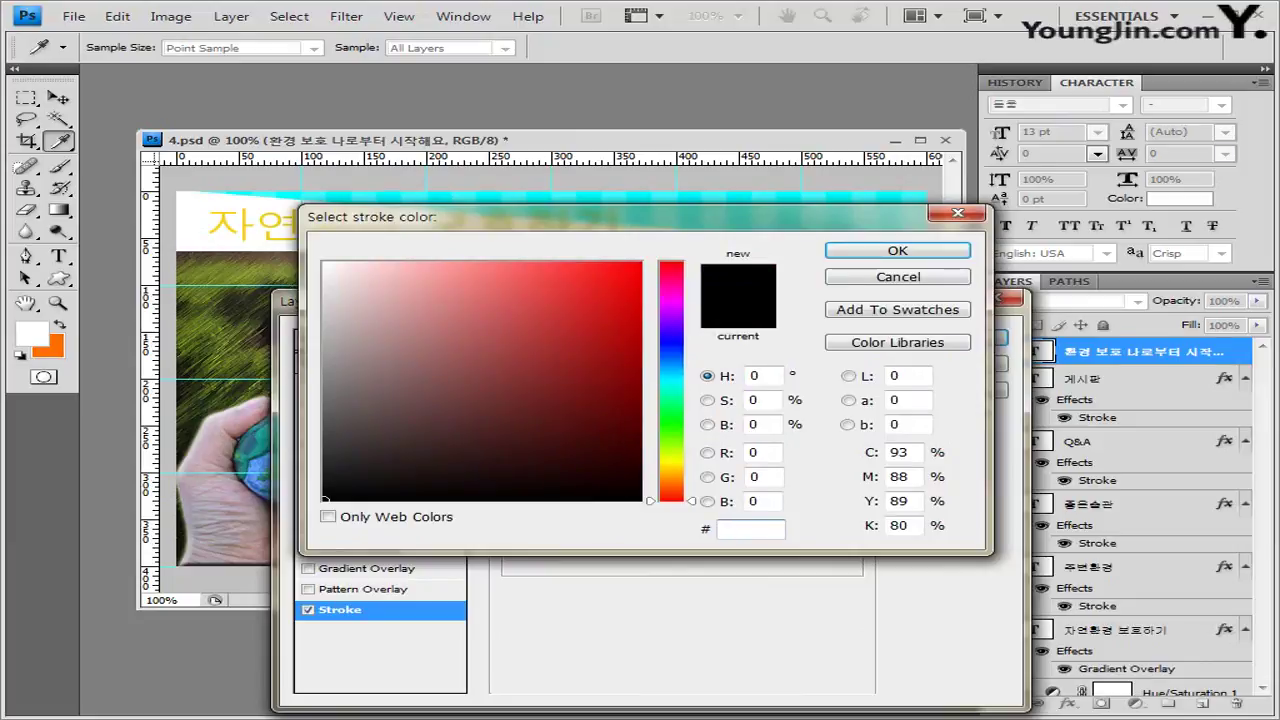
type("3b")
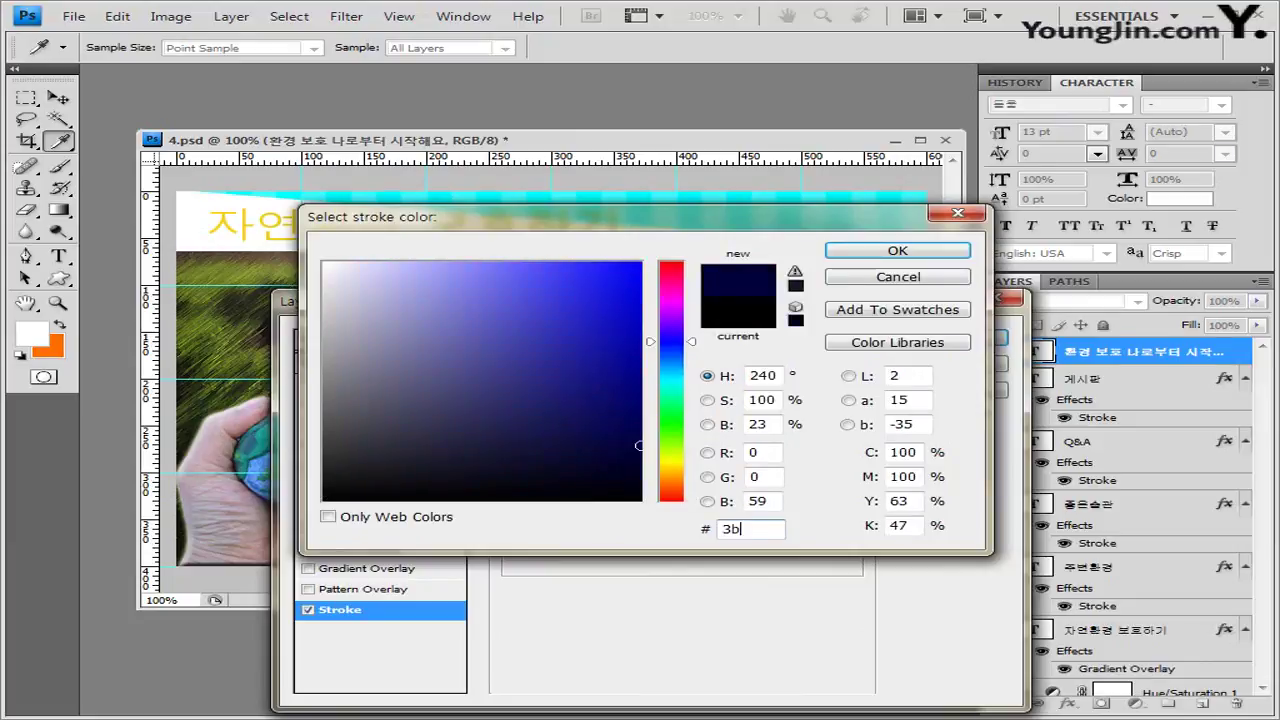
type("85f8")
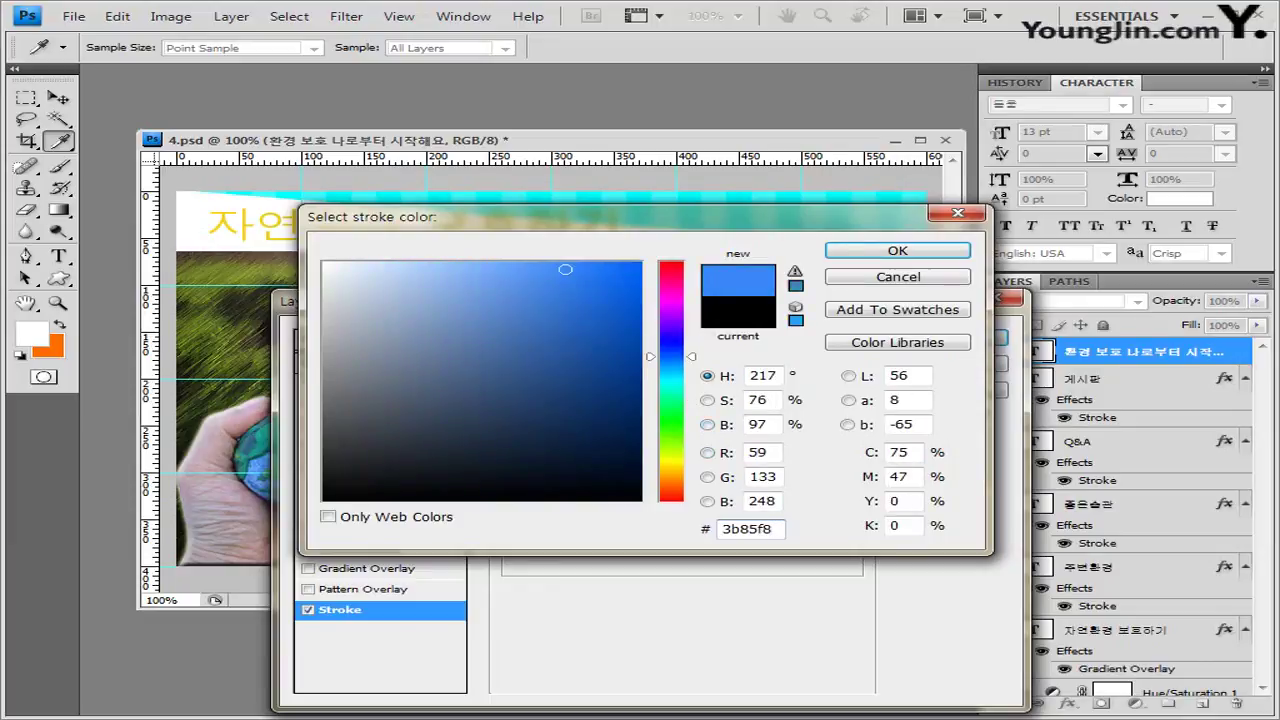
key("Return")
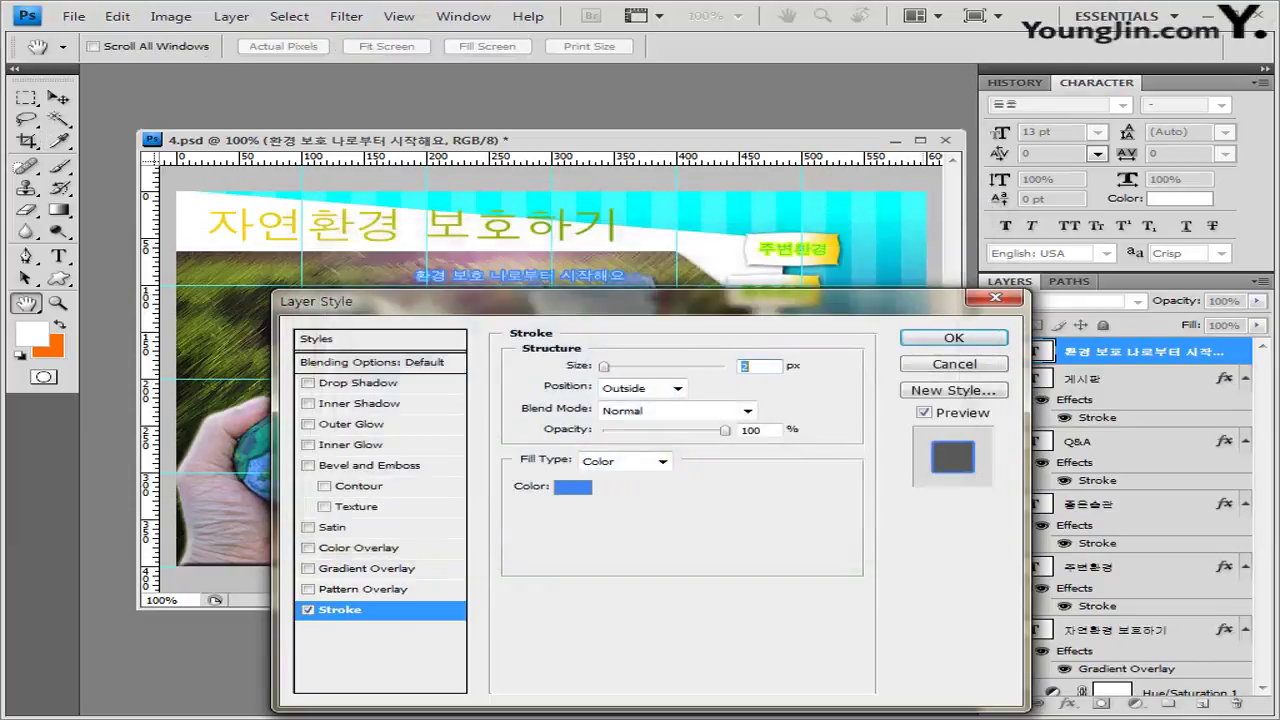
key("Return")
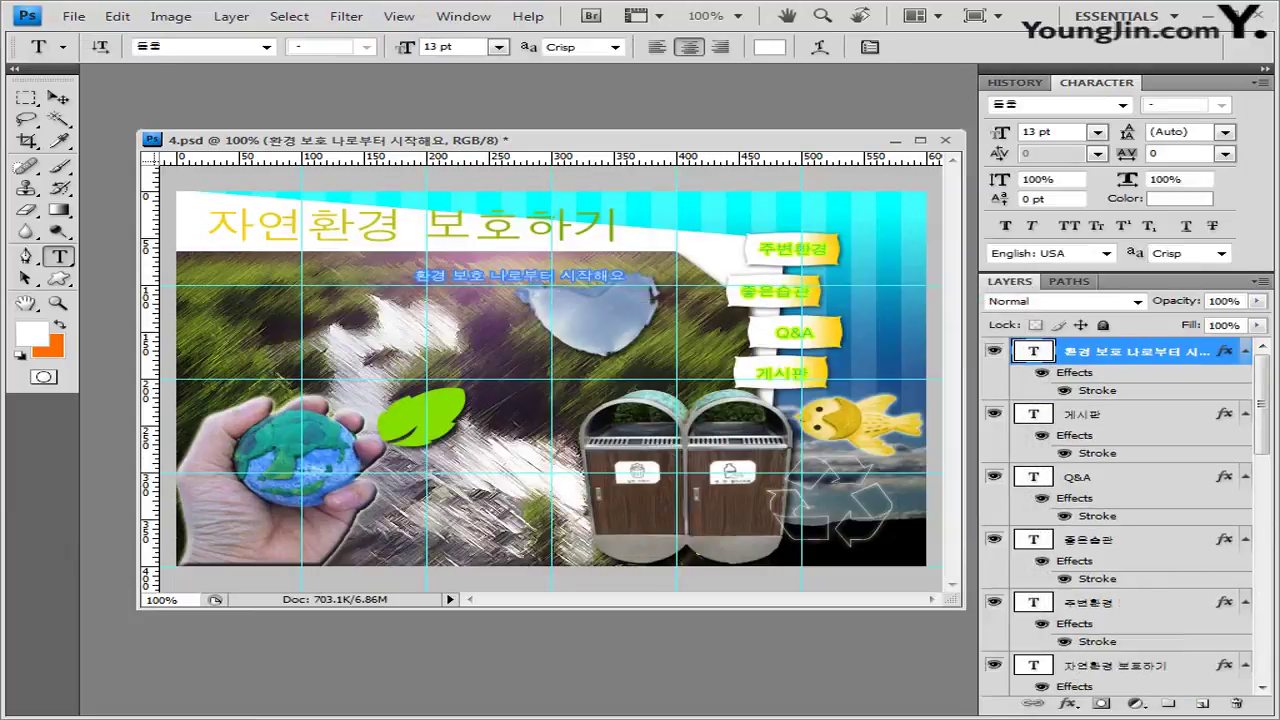
Warp the slogan horizontally with the Arc style at +50% bend and move it above the globe held in the hand.
left_click(820, 47)
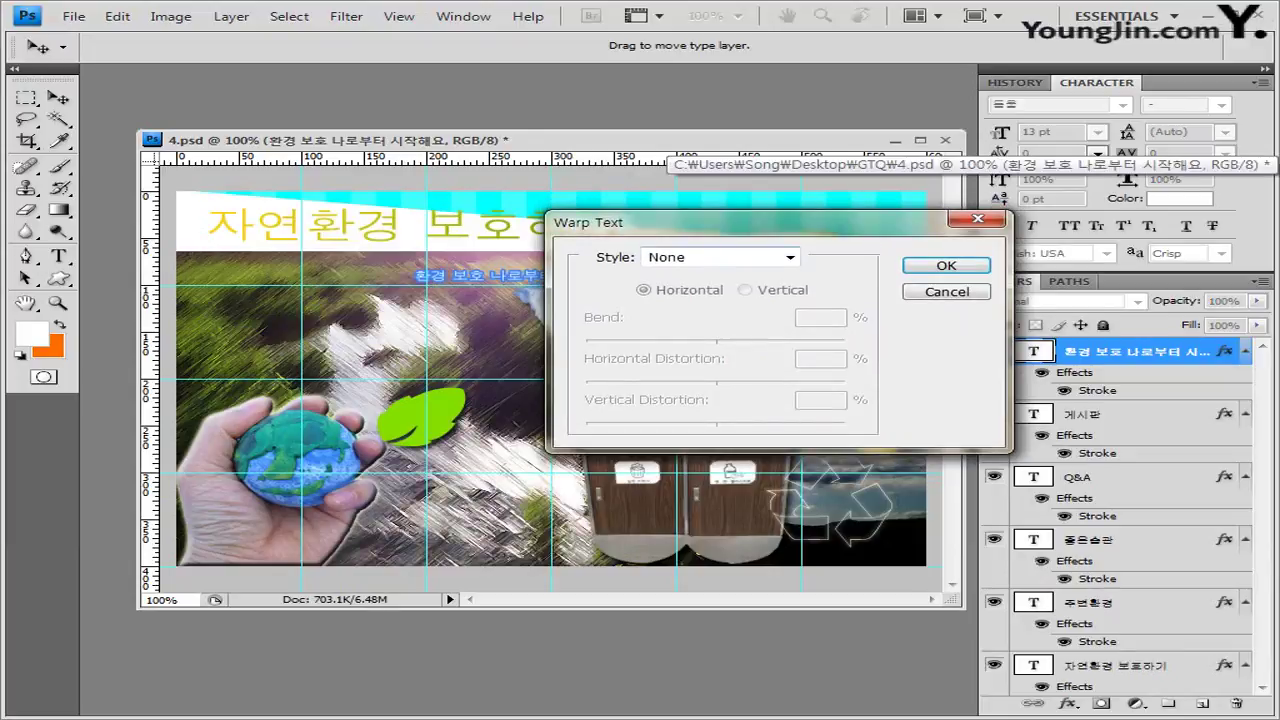
left_click(790, 257)
key("Return")
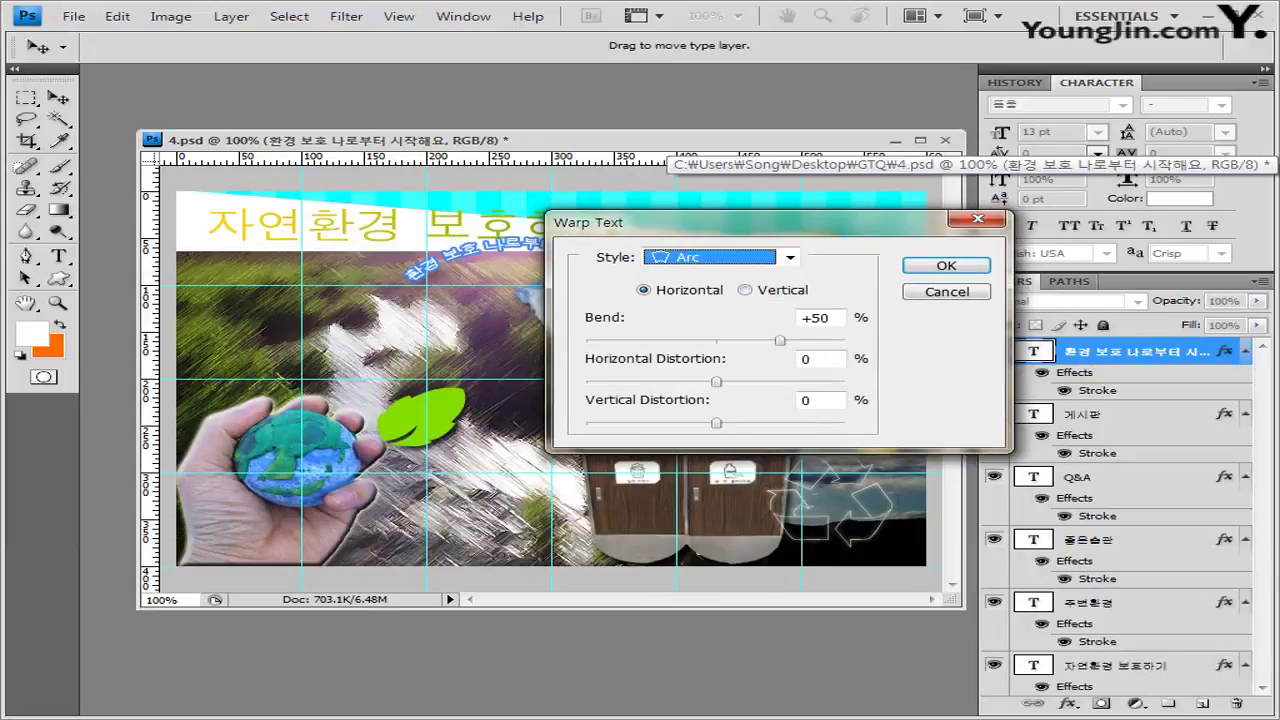
key("Return")
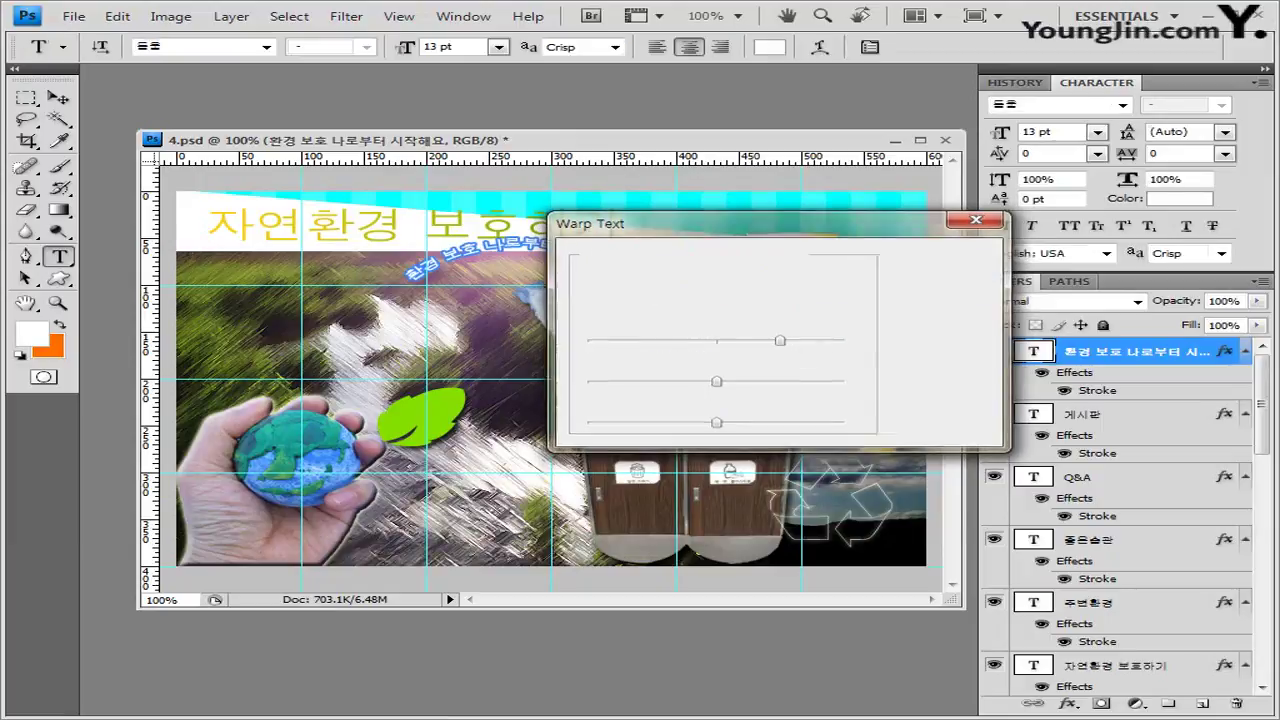
key("v")
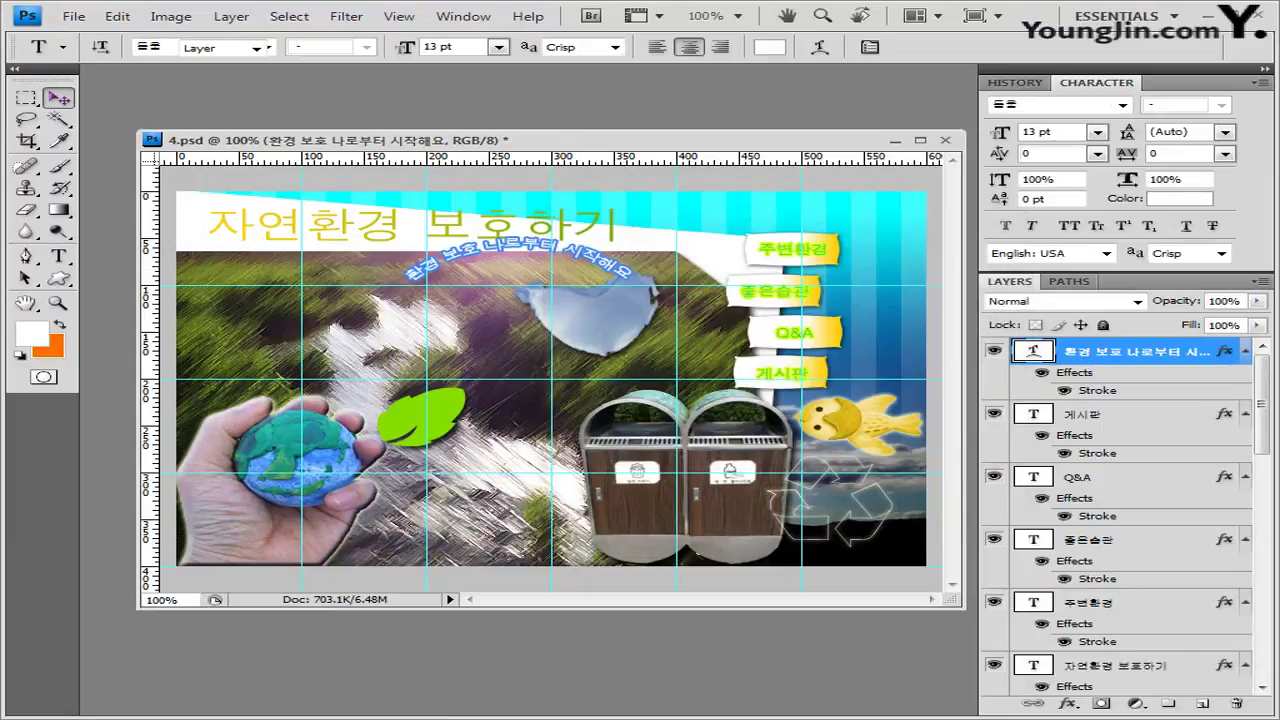
left_click_drag(520, 260, 275, 368)
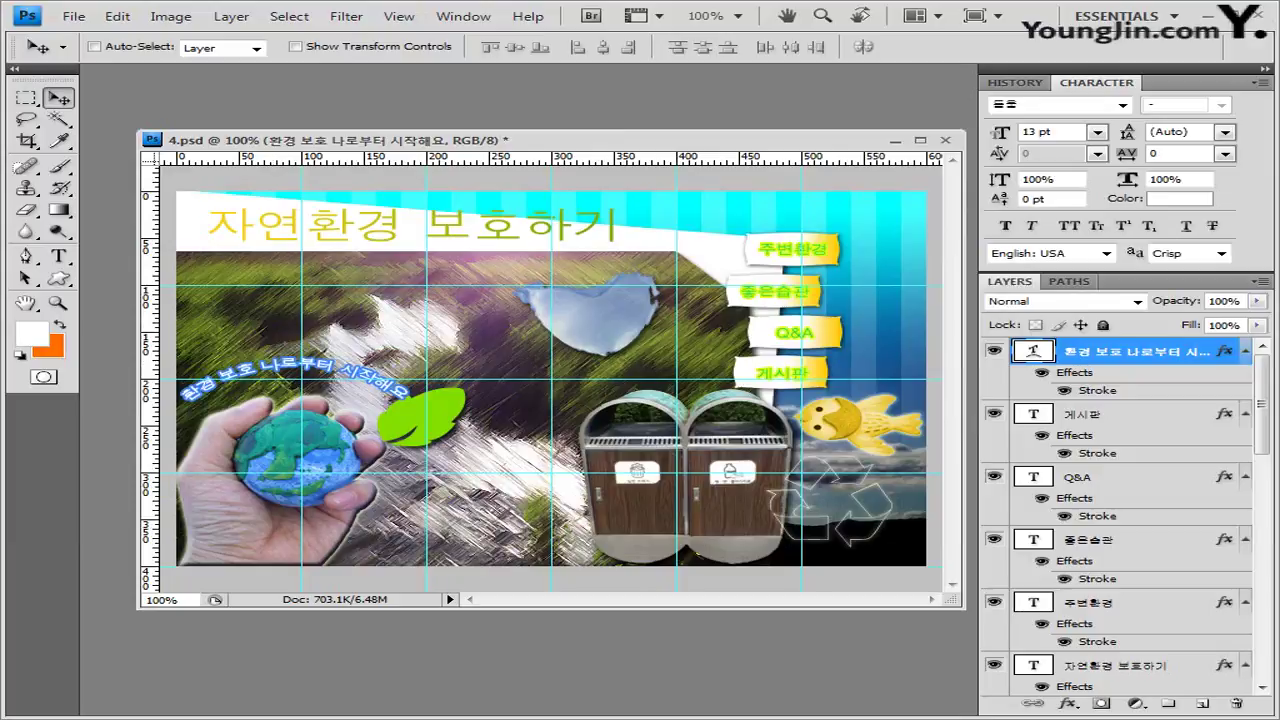
Add a new text line "Recycling" at 16 pt near the image's lower edge, below the bins and recycling symbol.
left_click(59, 256)
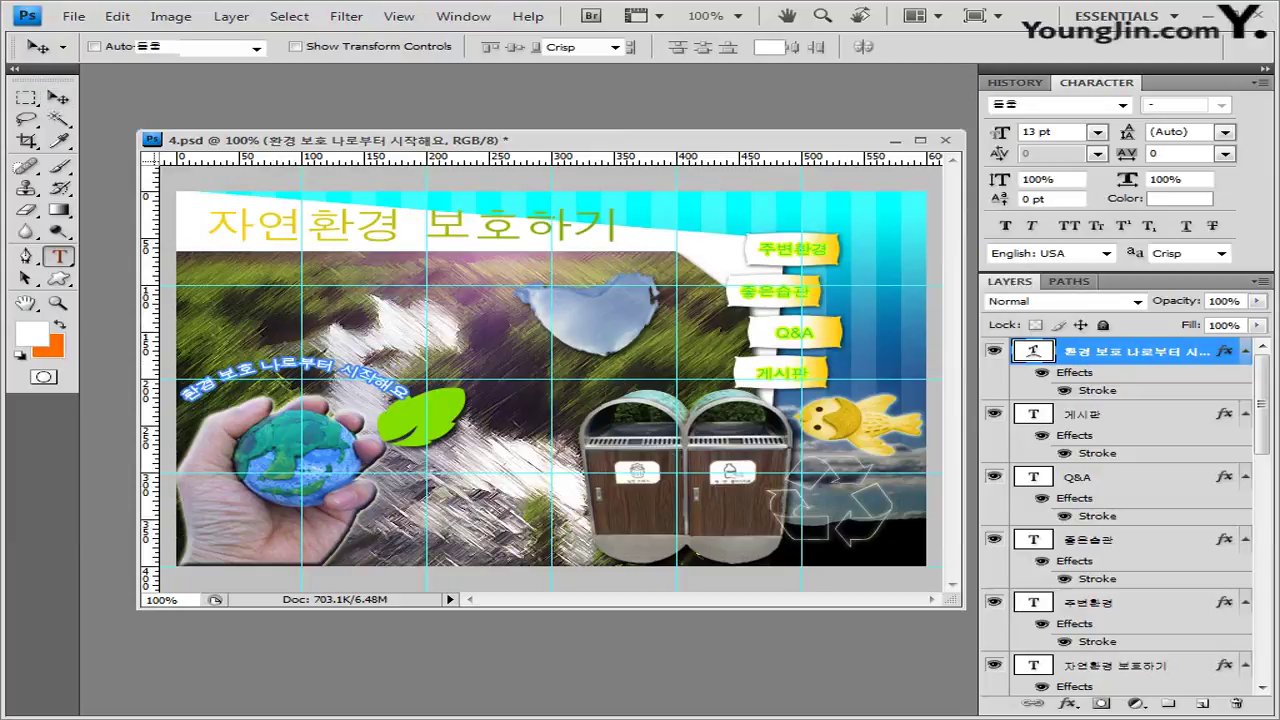
left_click(781, 562)
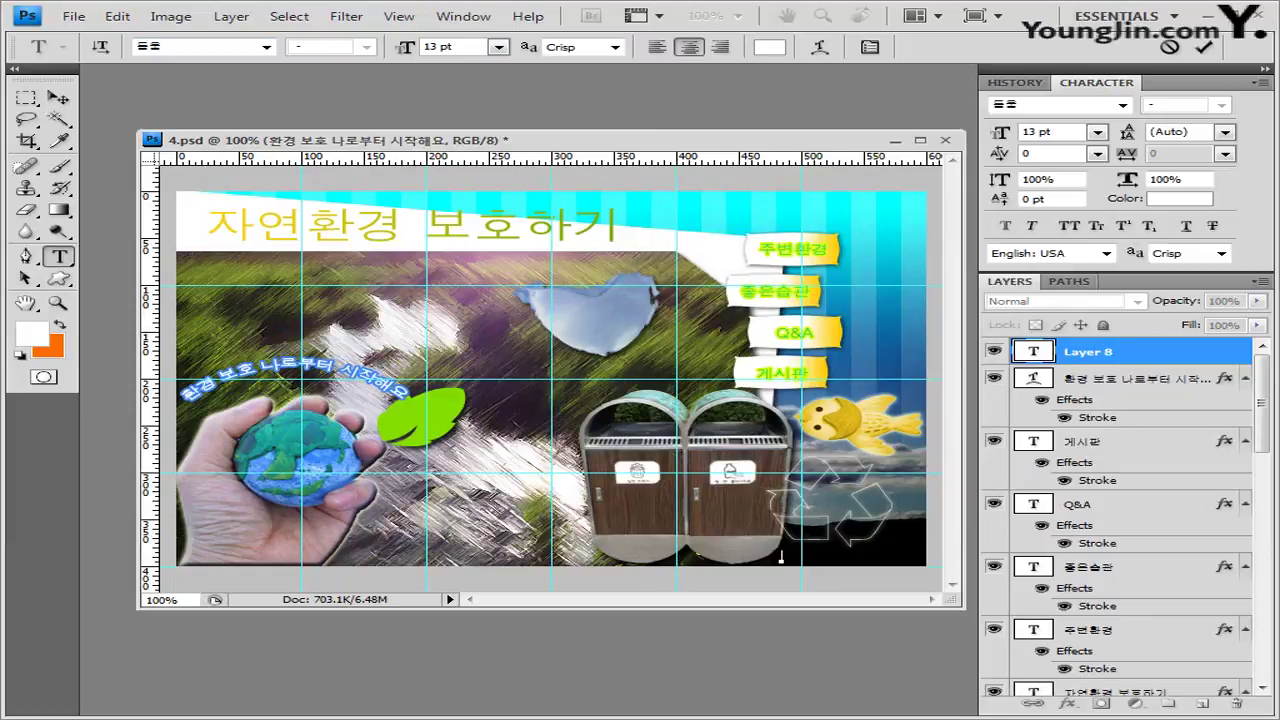
type("16")
key("Return")
type("Recycling")
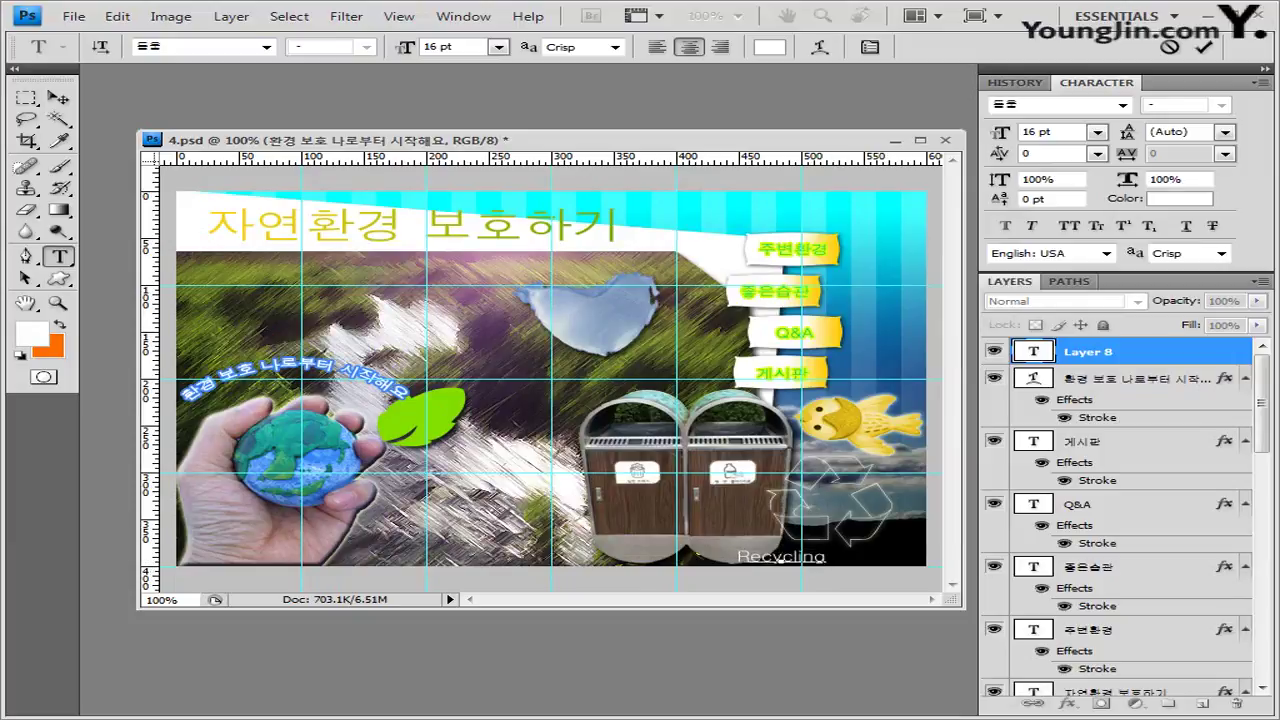
key("ctrl+Return")
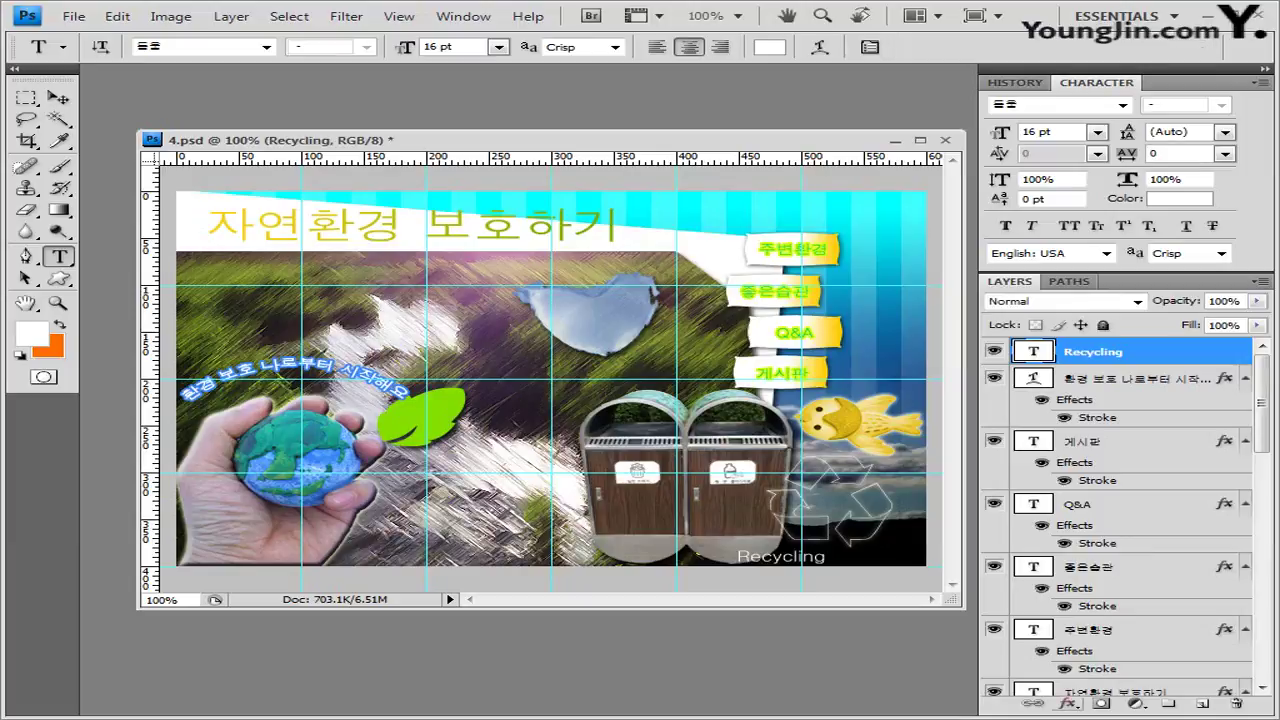
Give the "Recycling" text a 2 px stroke in colour 83de00 and move it directly beneath the recycling symbol.
left_click(1067, 703)
left_click(1072, 688)
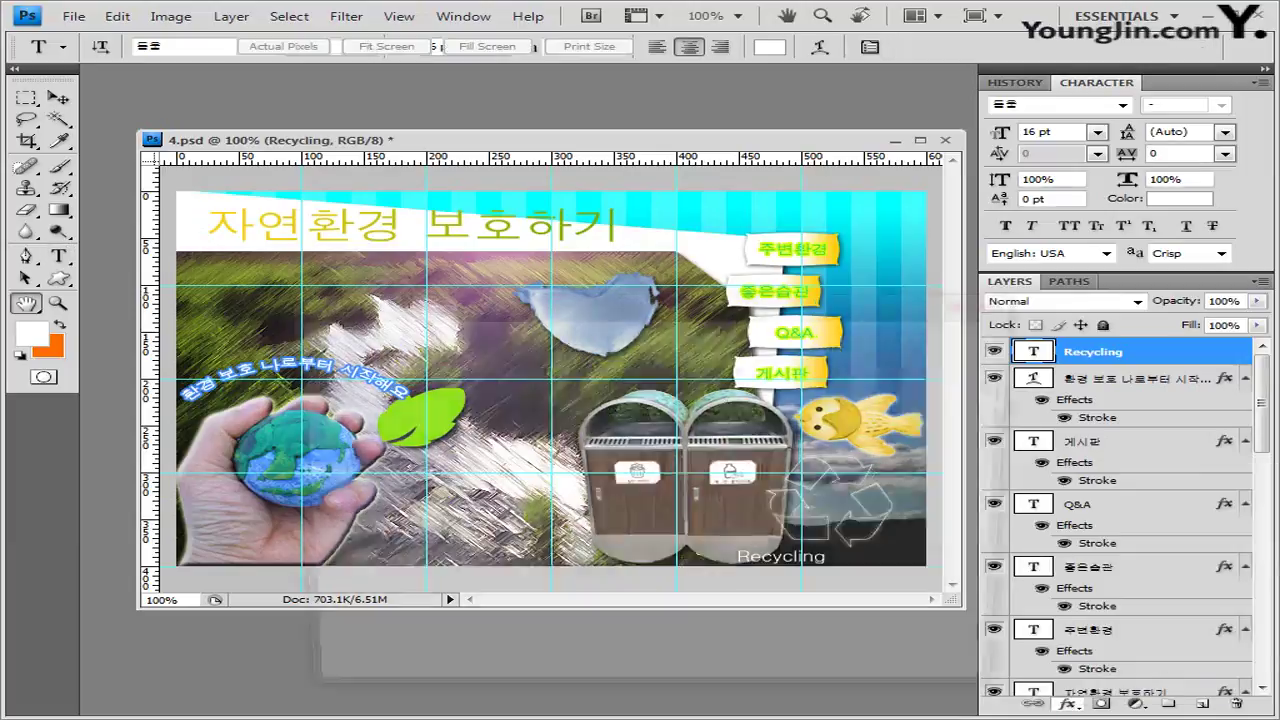
type("2")
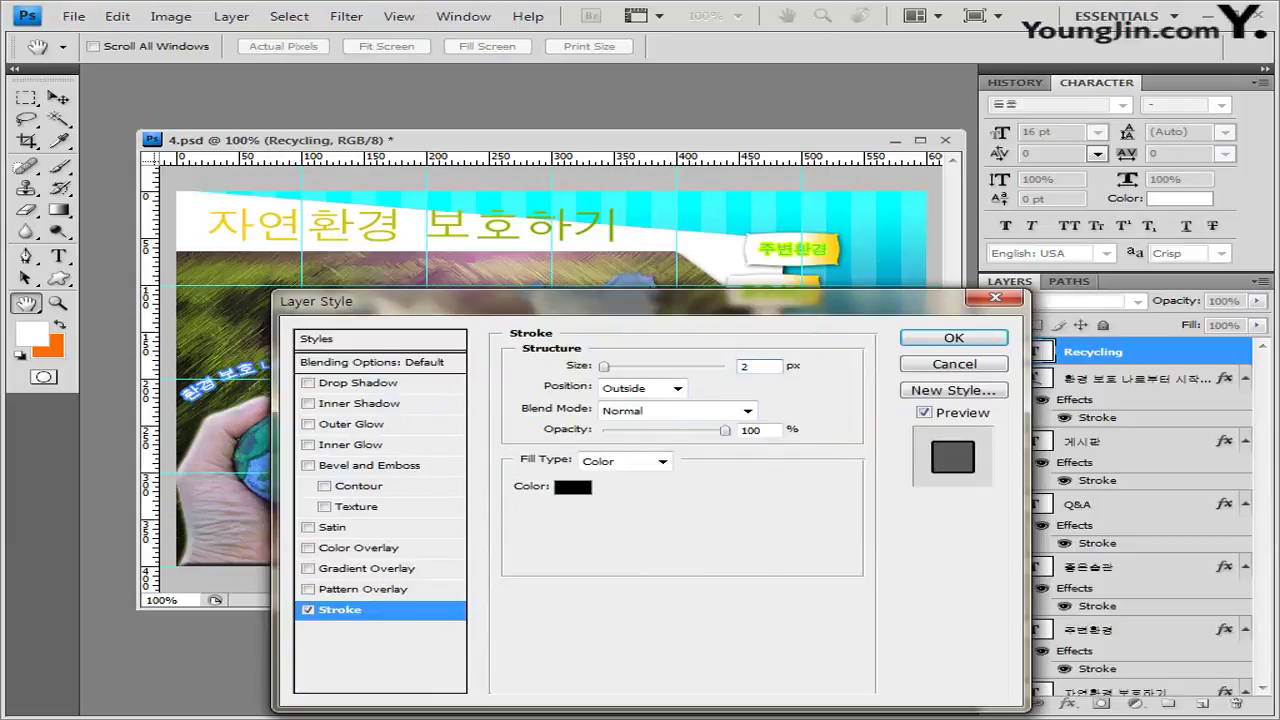
left_click(572, 487)
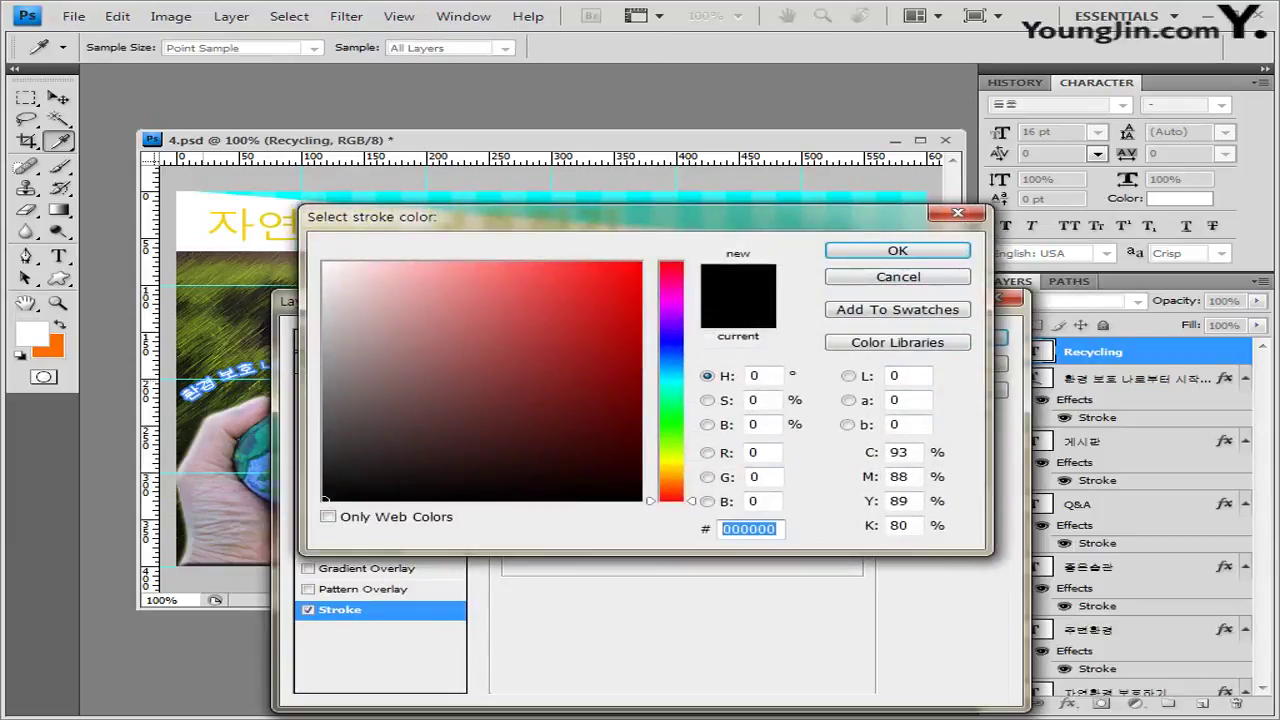
type("83de00")
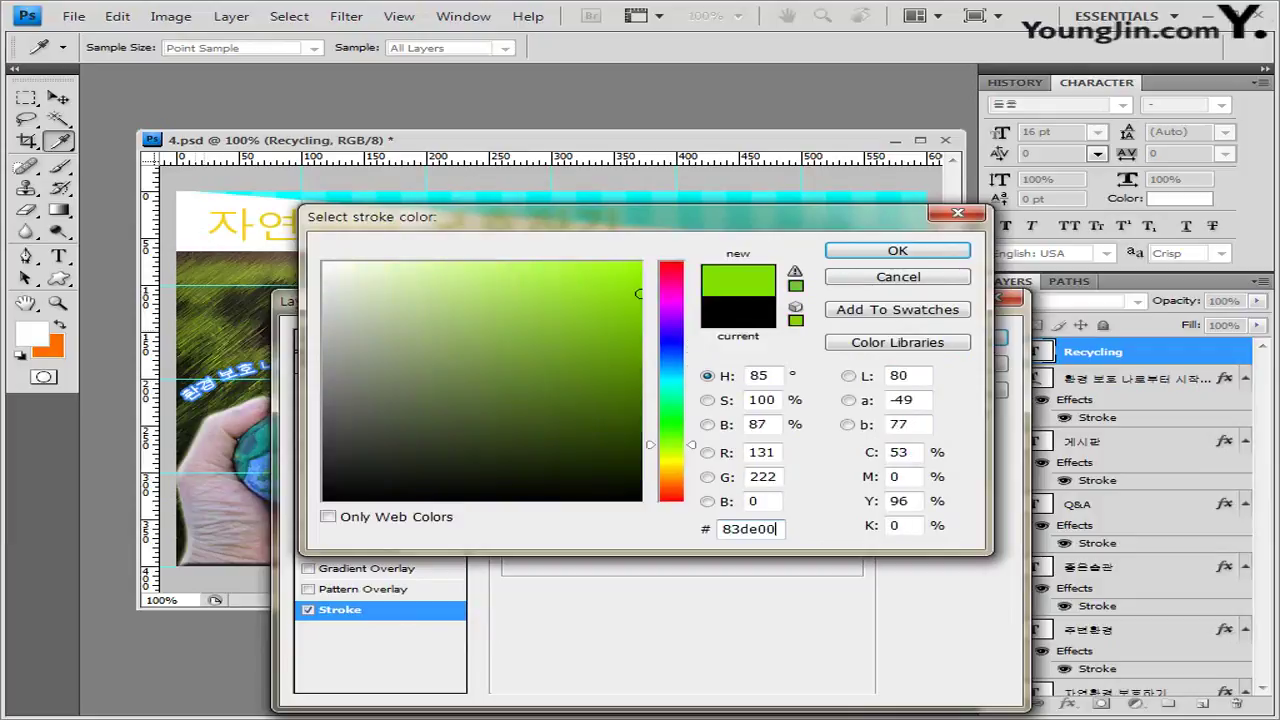
key("Return")
key("Return")
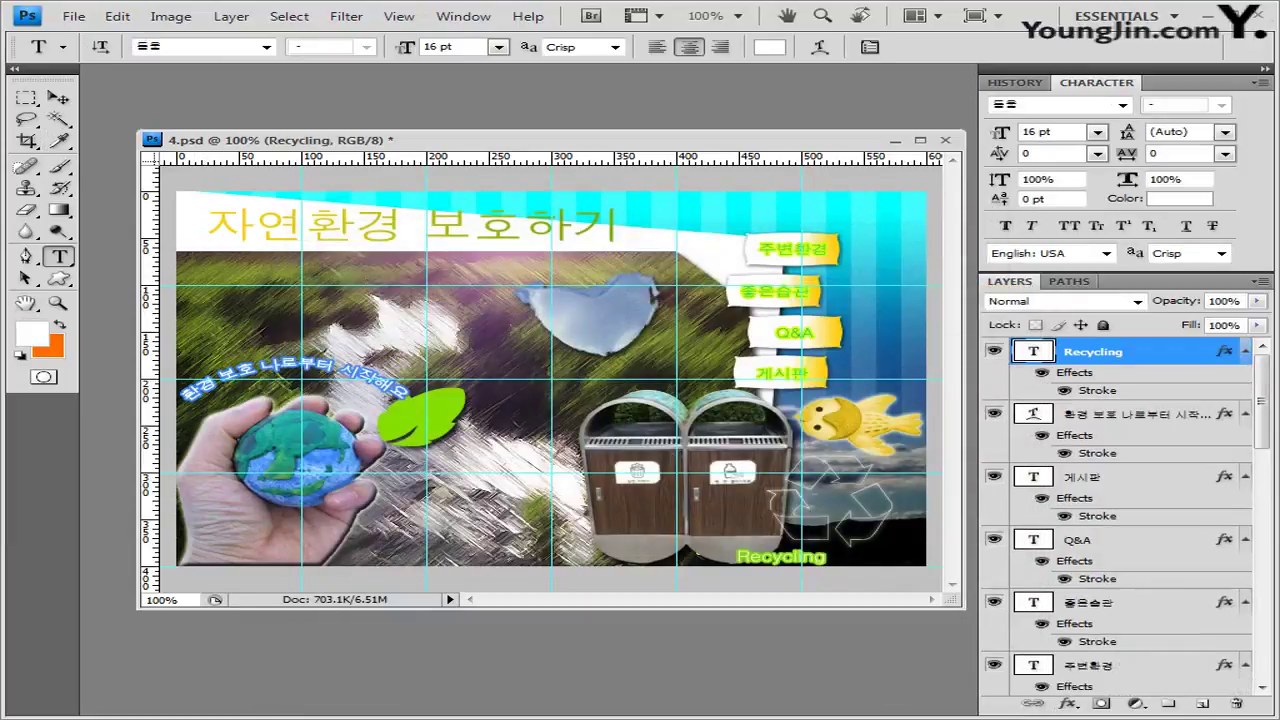
key("v")
left_click_drag(781, 556, 830, 553)
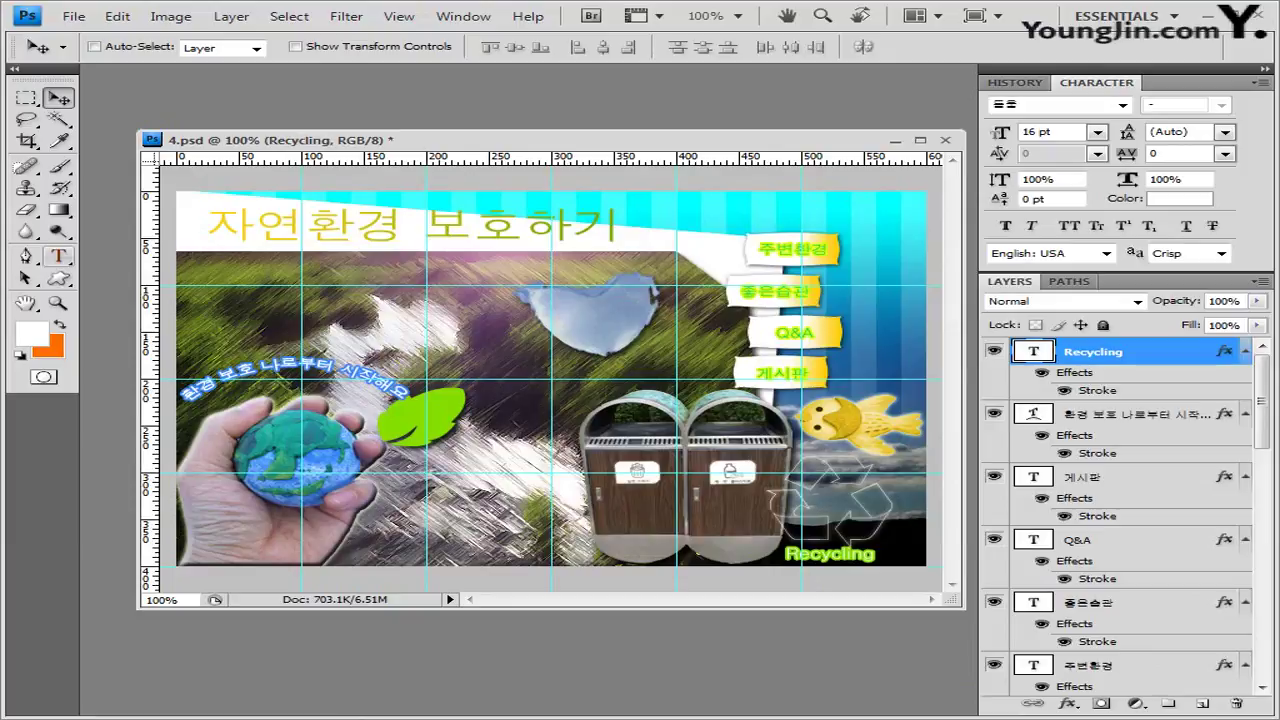
Apply a horizontal Arc warp to the "Recycling" text beneath the recycling symbol.
left_click(58, 256)
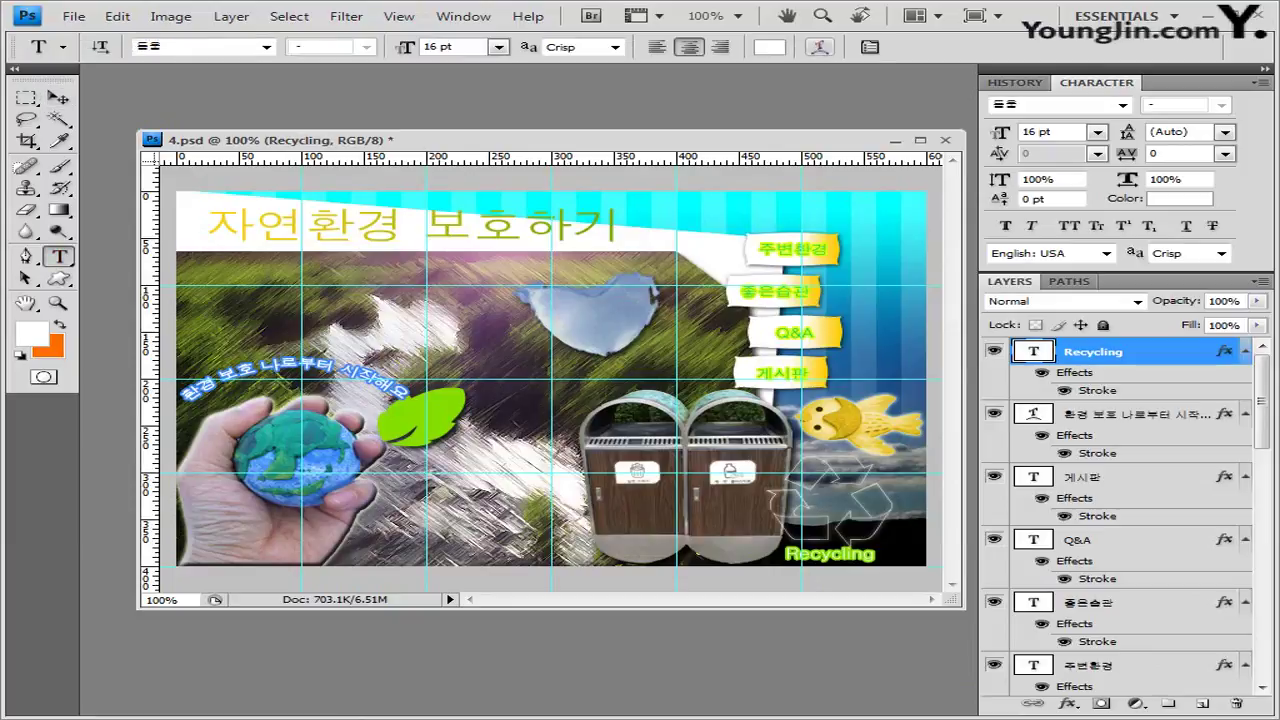
left_click(820, 47)
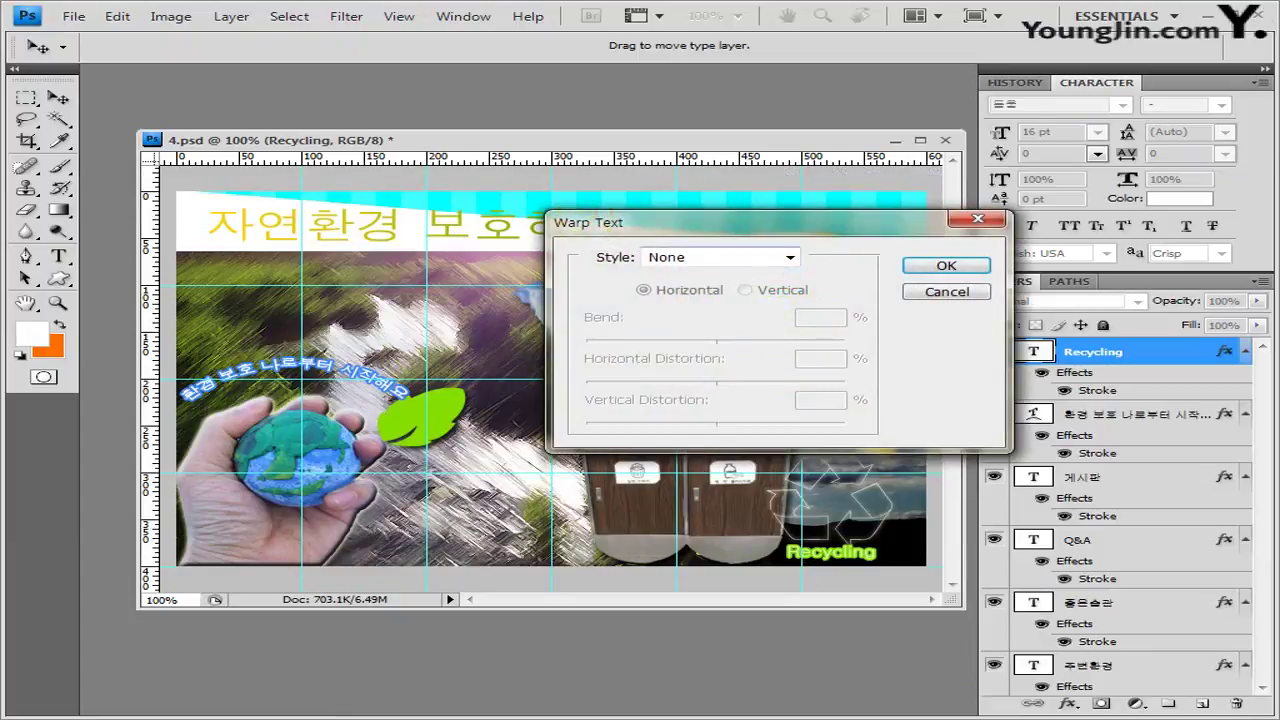
left_click(790, 257)
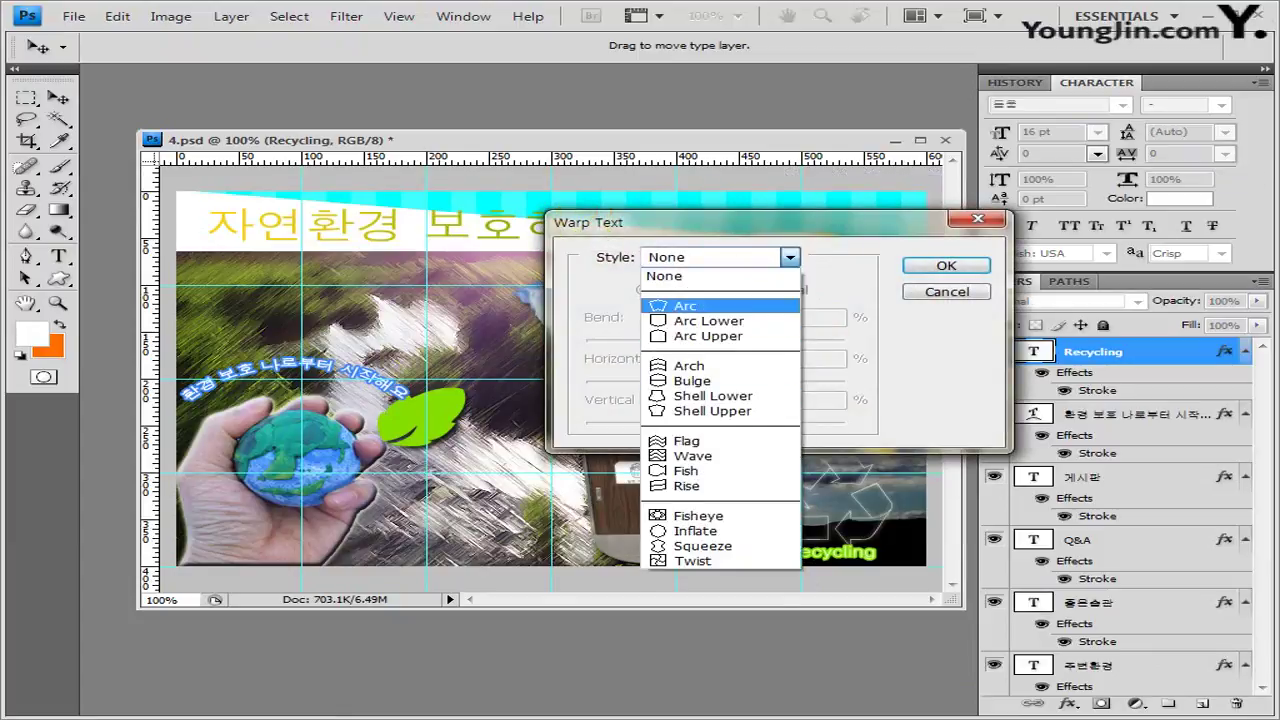
left_click(700, 305)
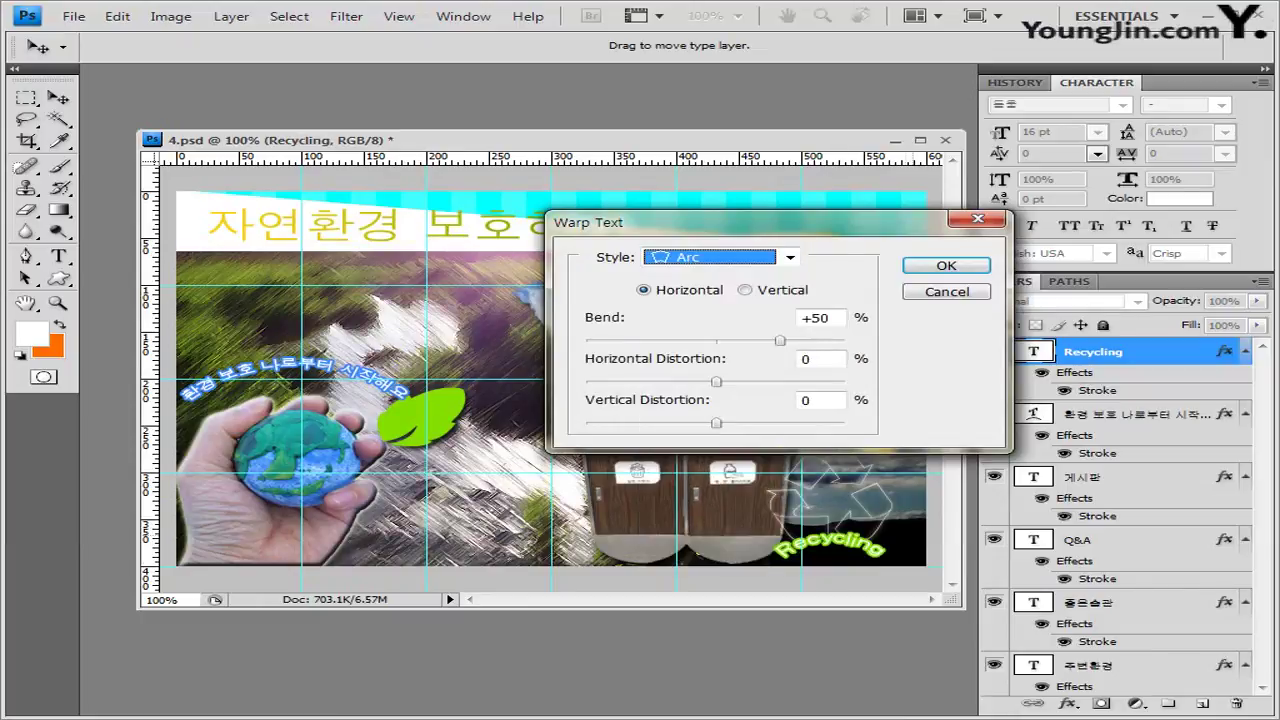
Set the "Recycling" warp's bend to +41% and nudge the text slightly beneath the recycling symbol.
left_click(829, 318)
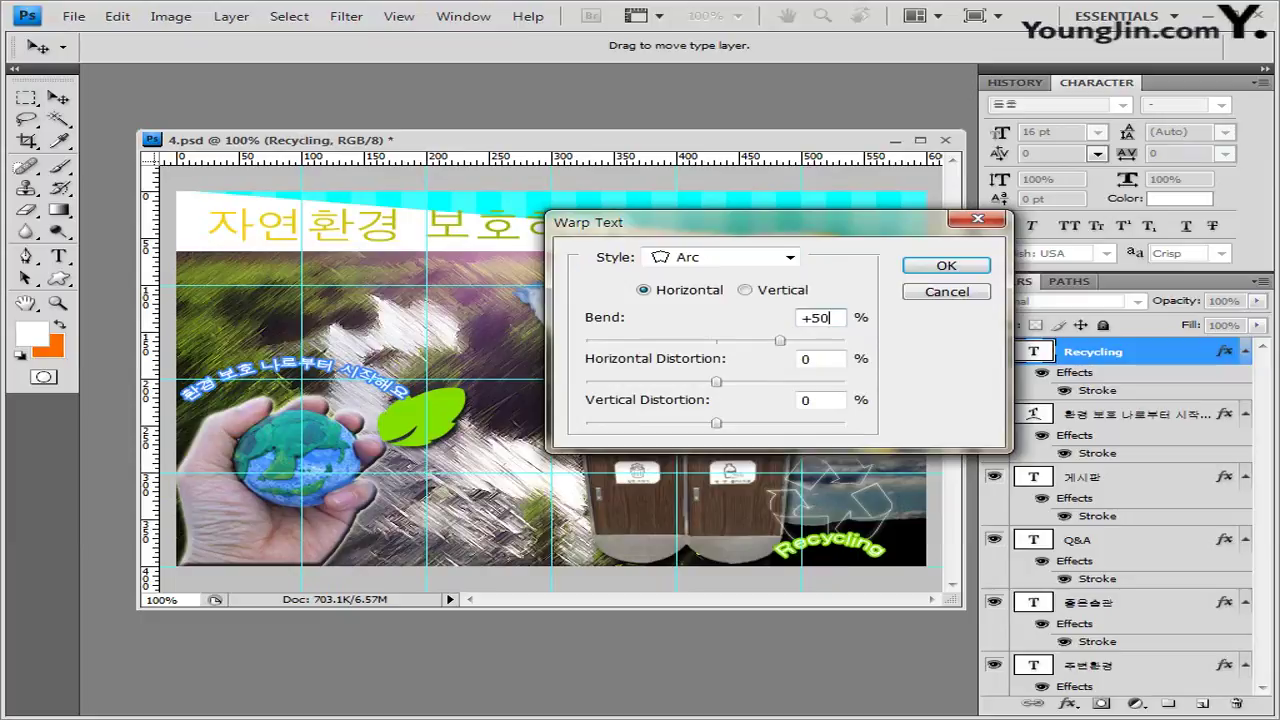
key("Down")
key("Down")
key("Down")
key("Down")
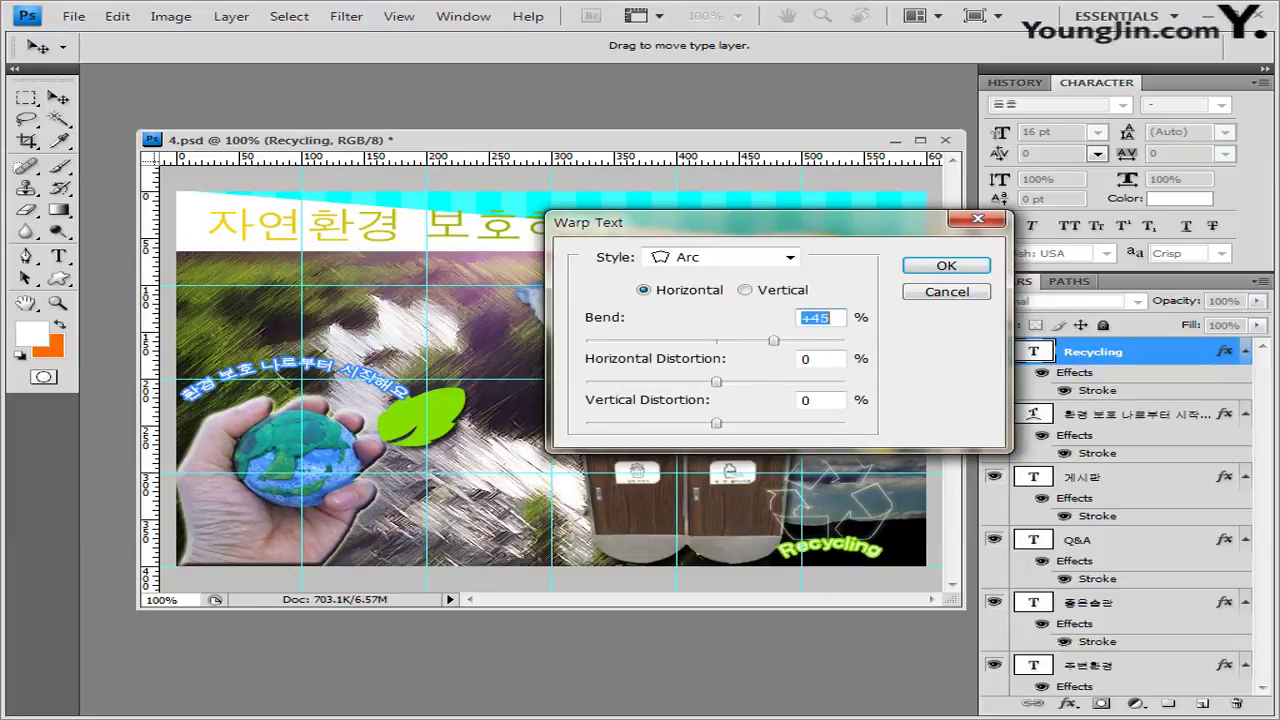
key("Down")
key("Down")
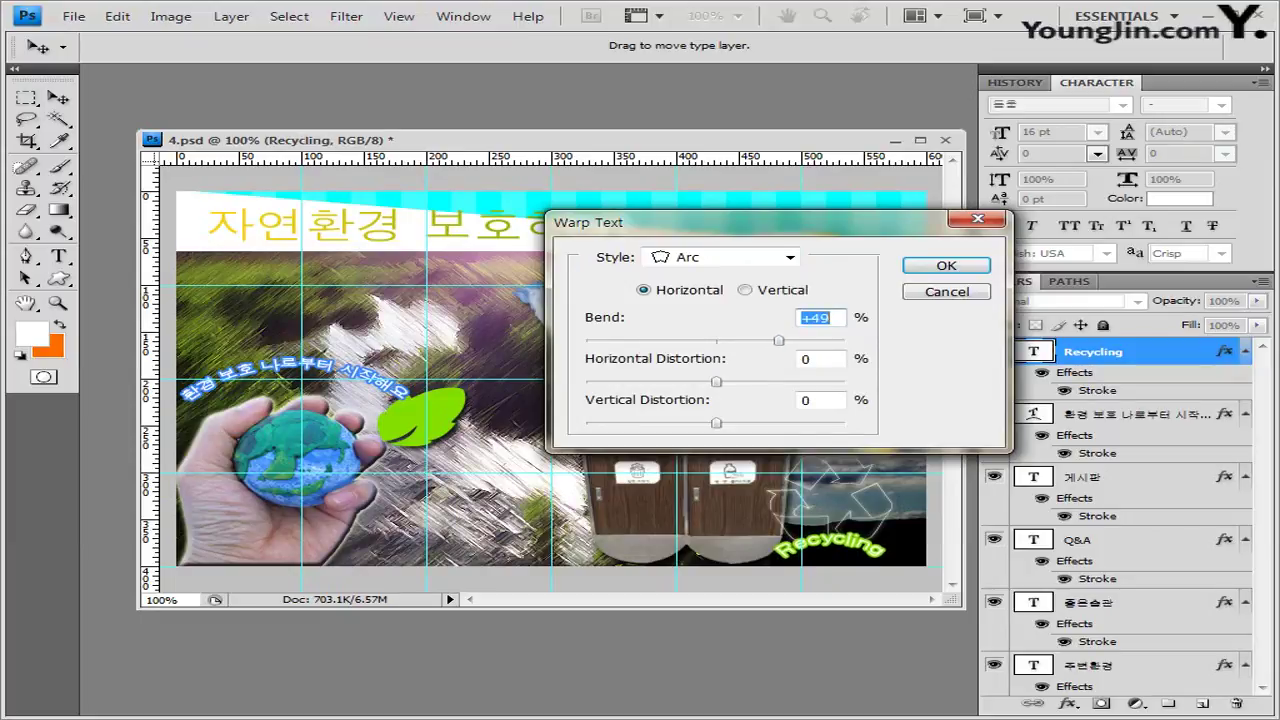
key("Down")
key("Down")
key("Down")
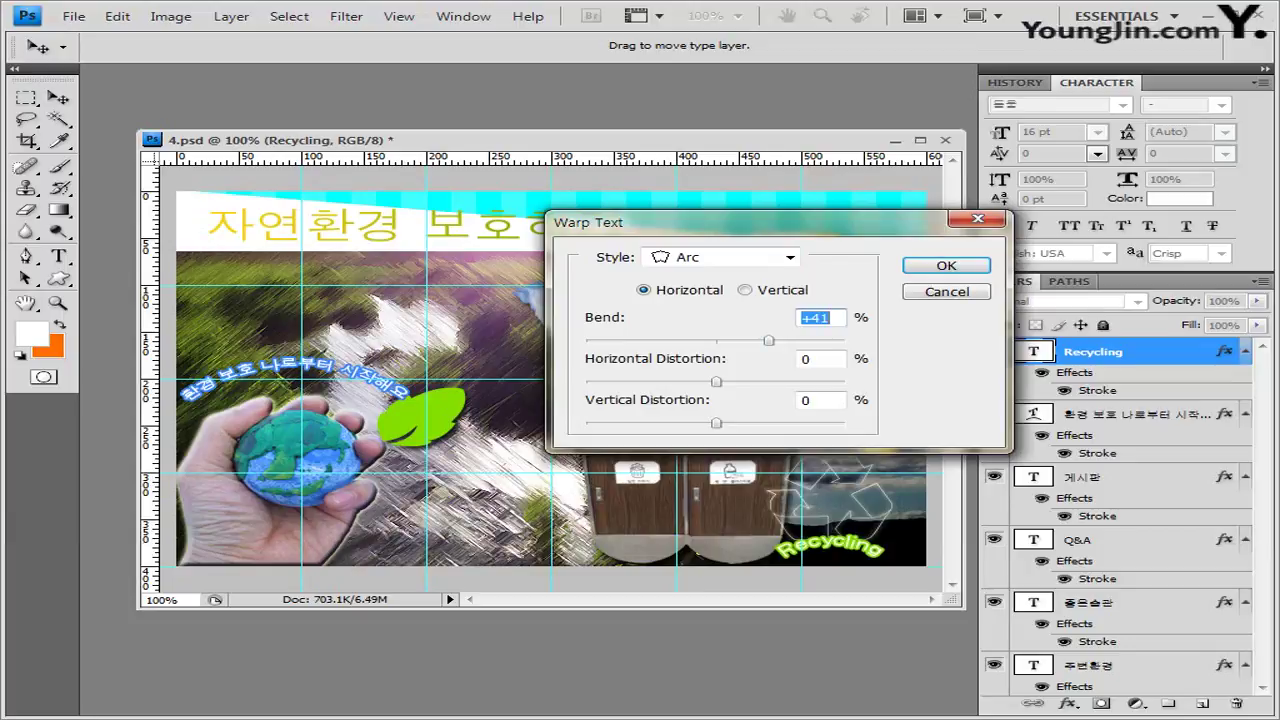
key("Return")
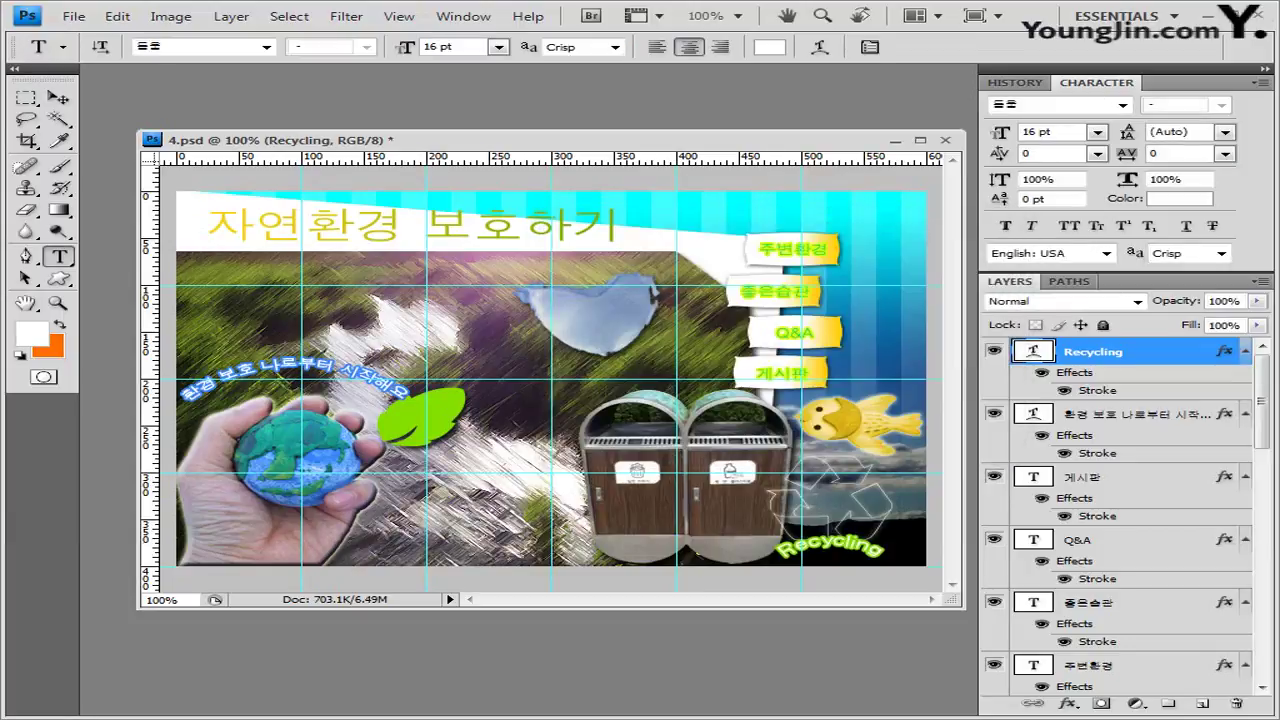
key("v")
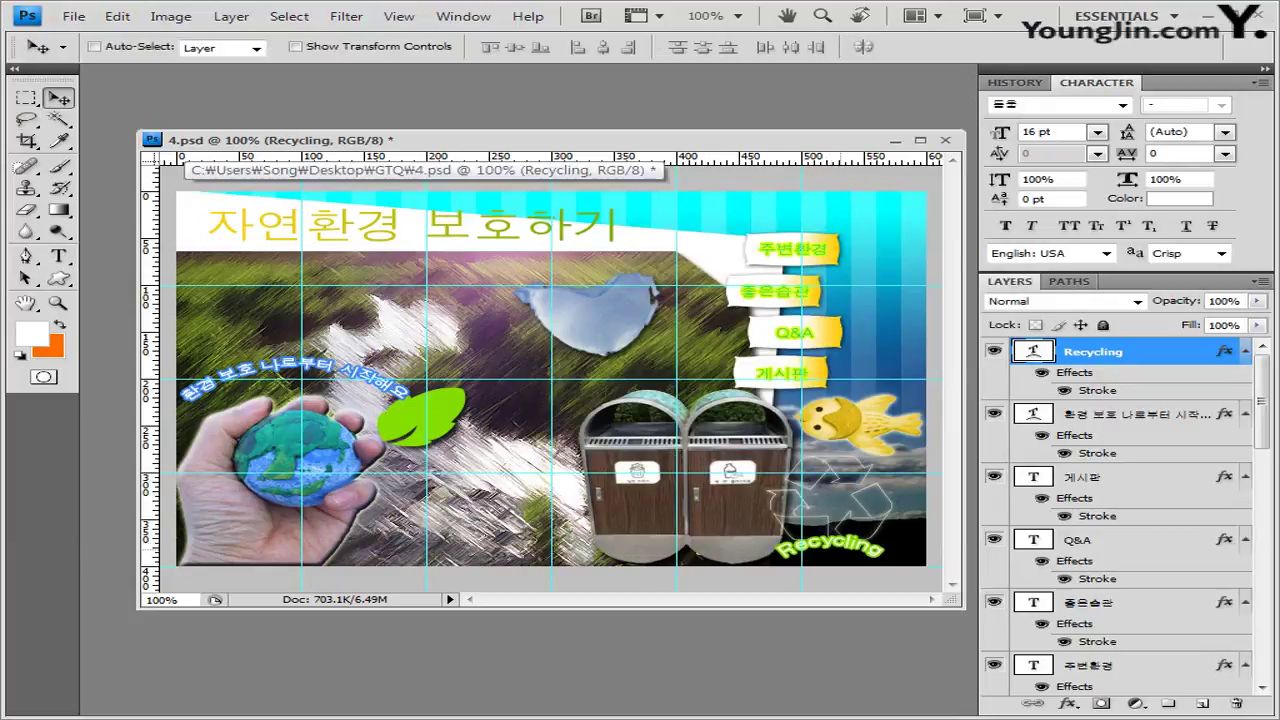
left_click_drag(847, 545, 850, 547)
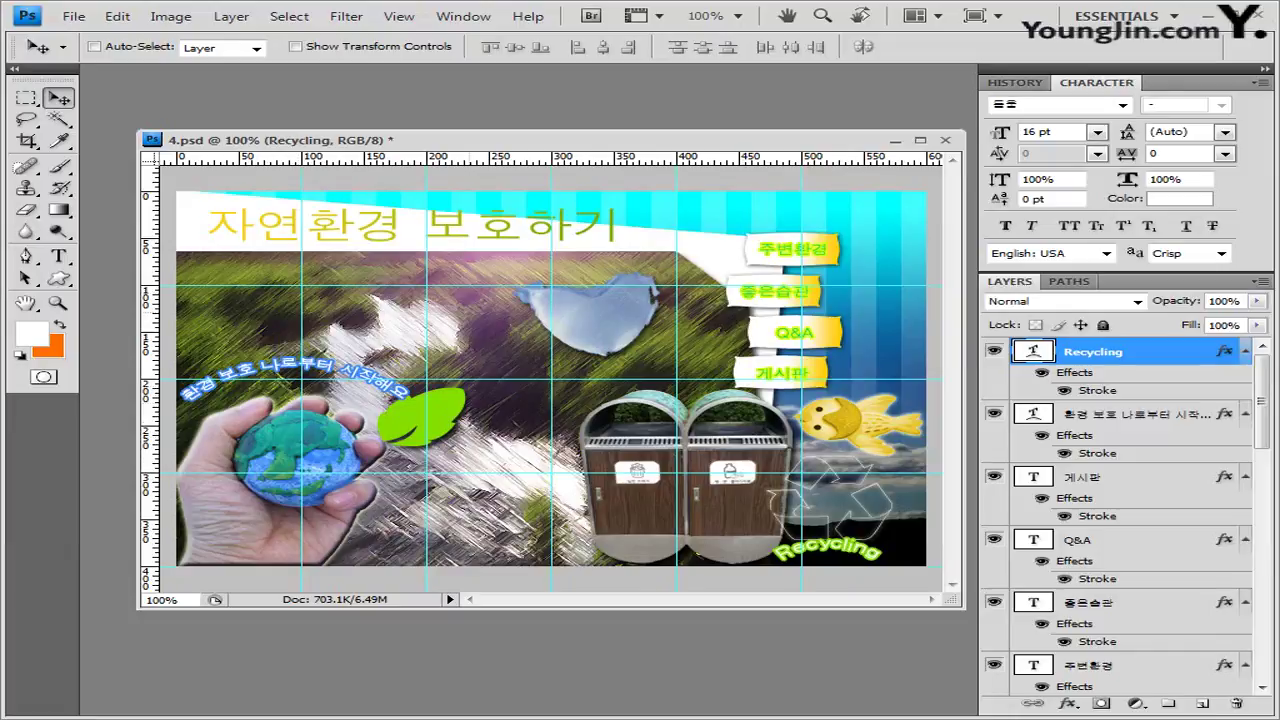
Try to save the changes to the layered 4.psd file.
left_click(73, 16)
left_click(100, 249)
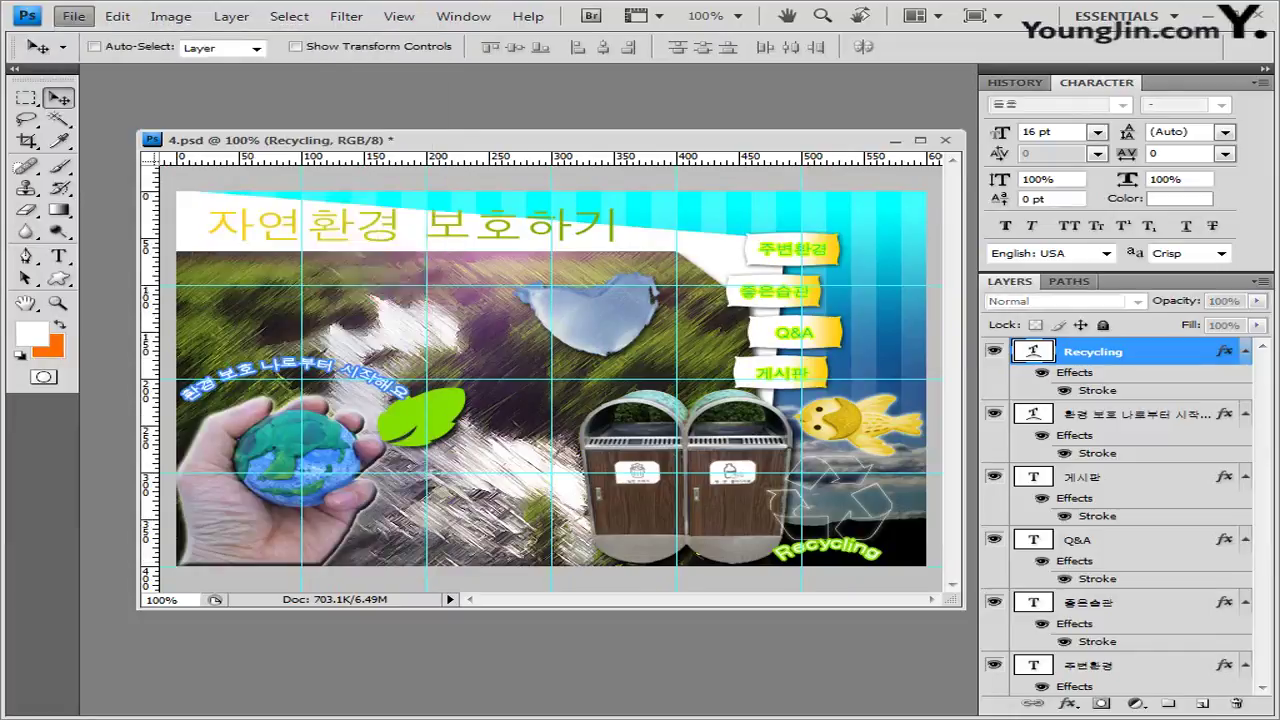
left_click(917, 225)
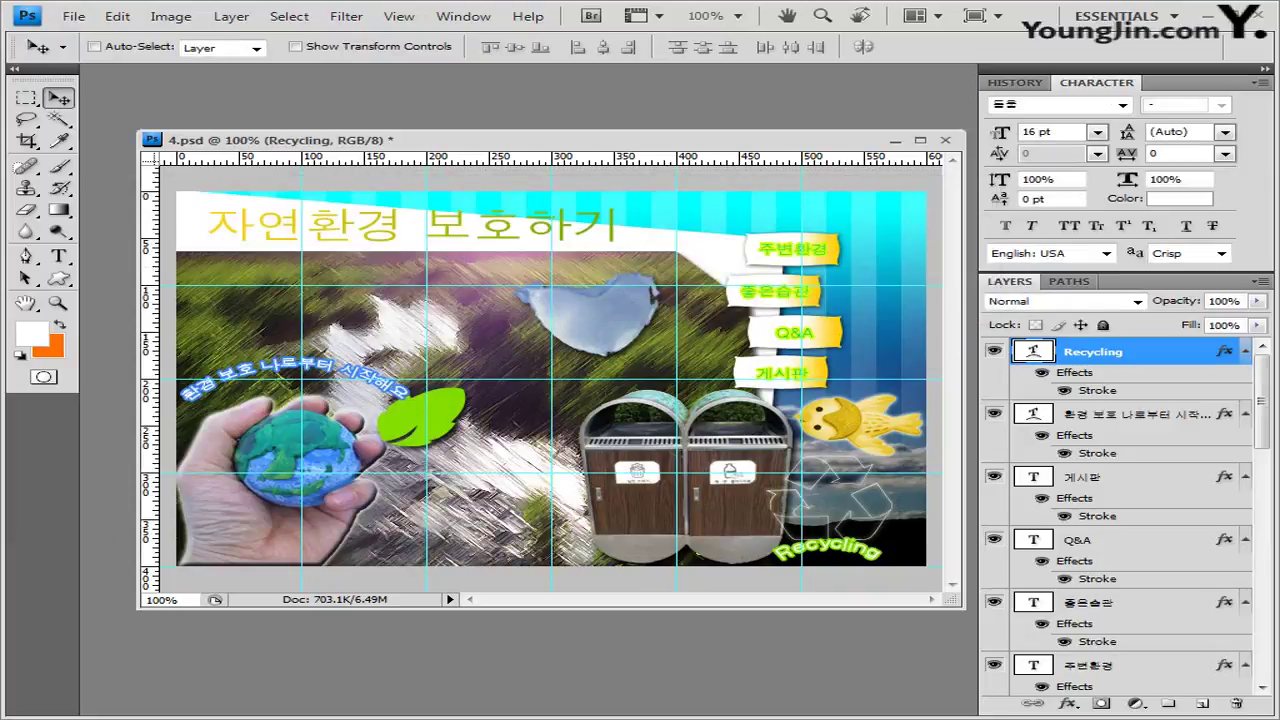
Save a JPEG copy in the GTQ folder, reusing the third file's name with its final number changed to 4.
left_click(73, 16)
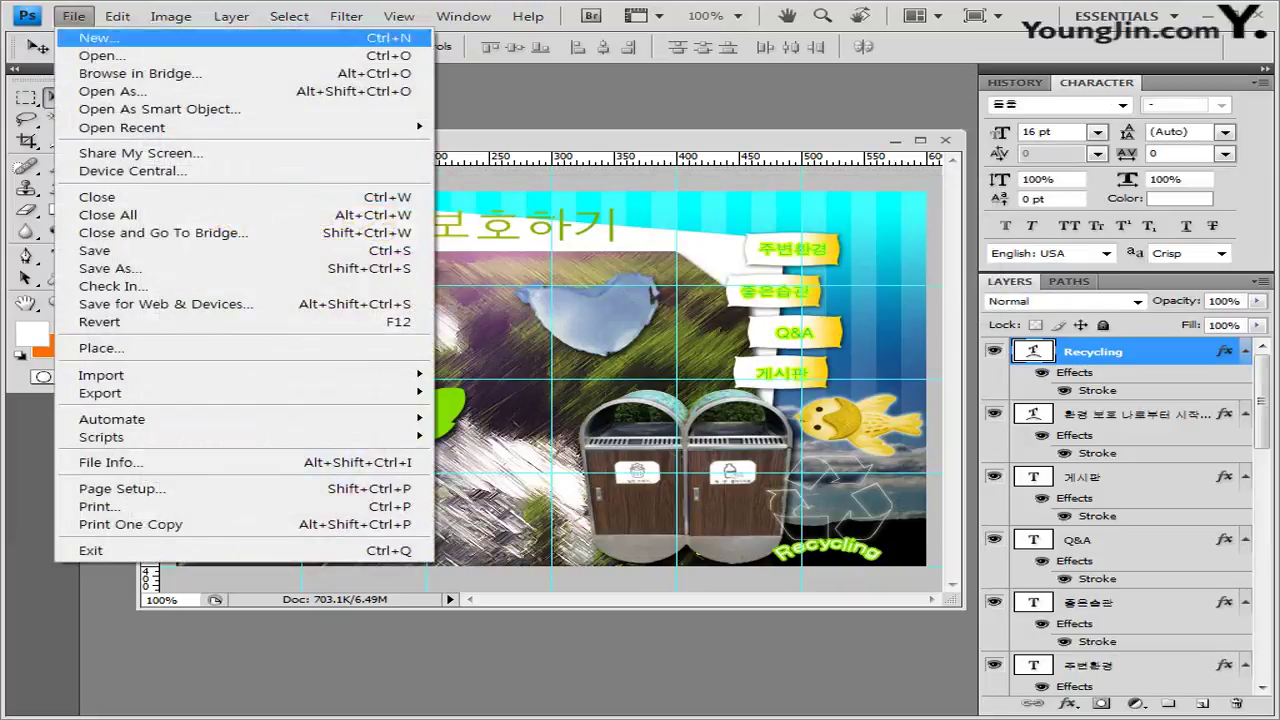
left_click(100, 260)
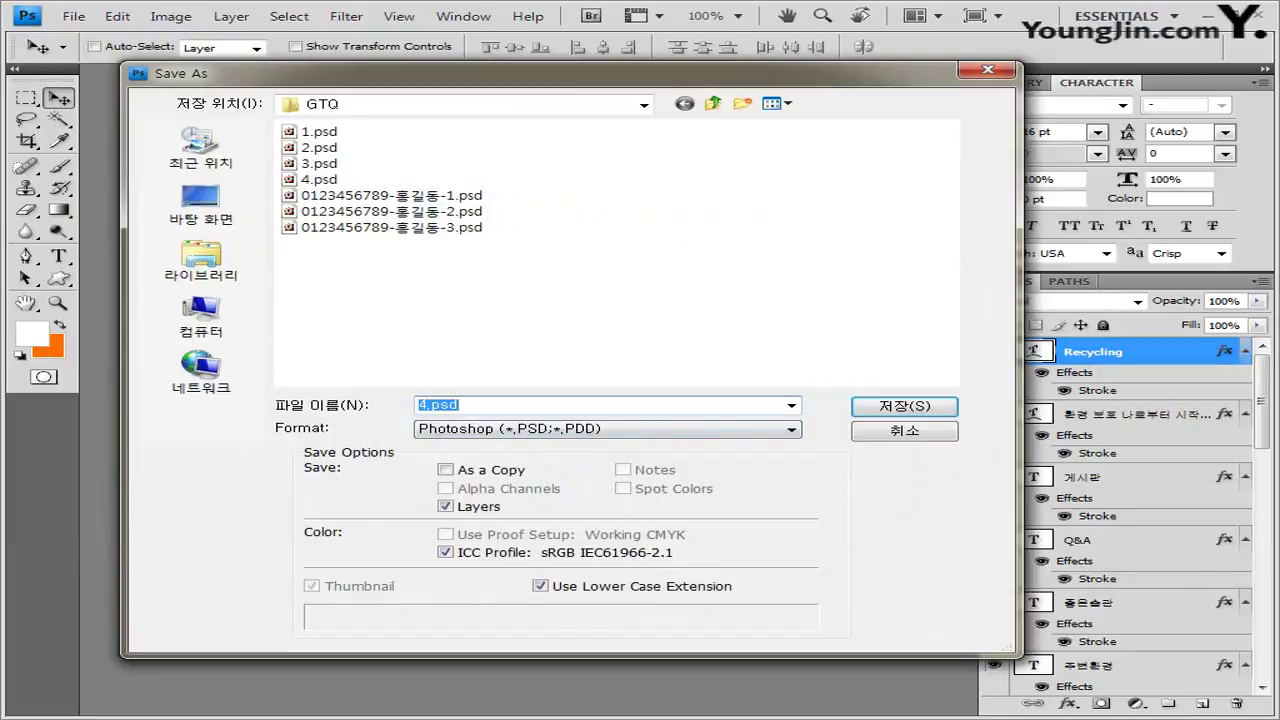
left_click(607, 428)
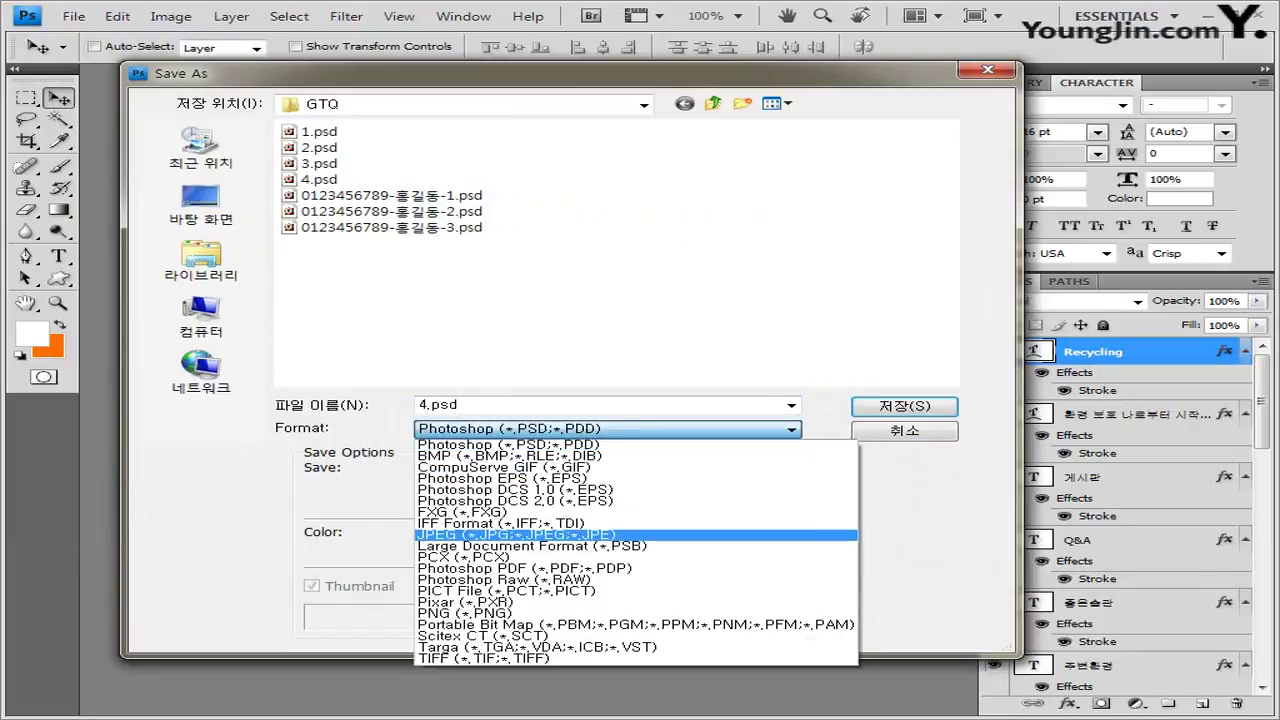
key("Return")
left_click(390, 163)
key("Tab")
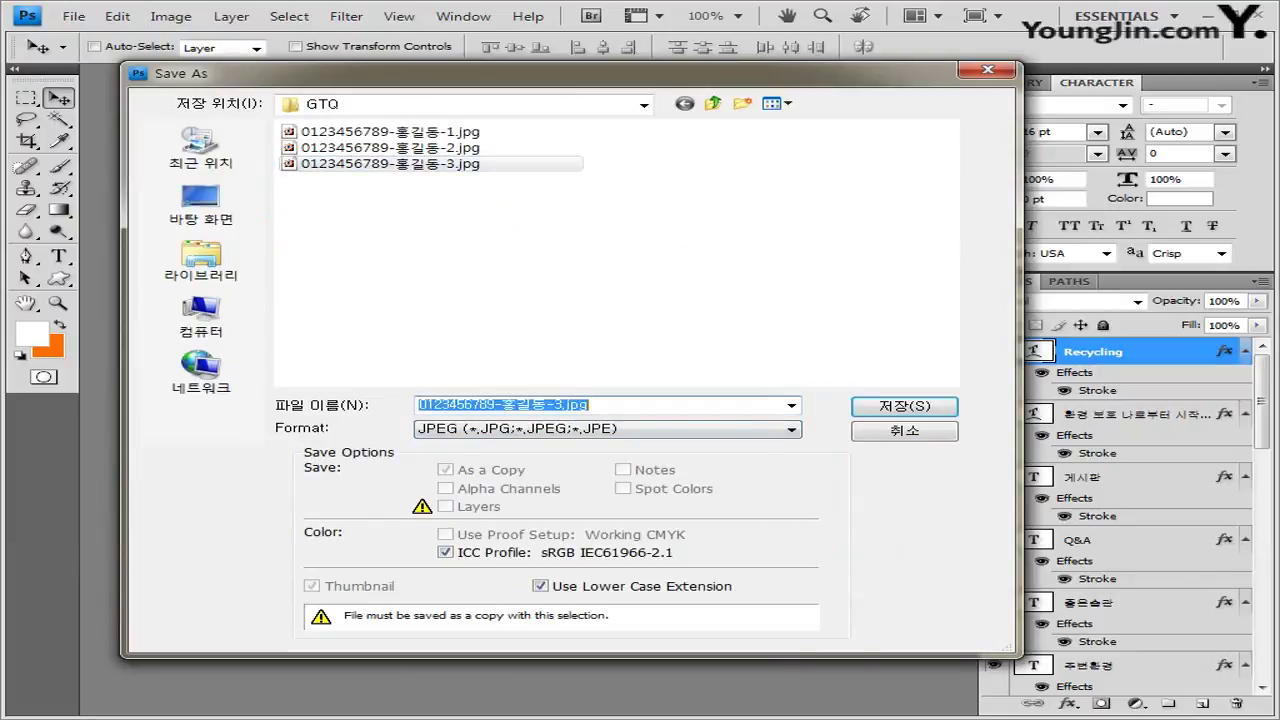
left_click(563, 405)
key("shift+Left")
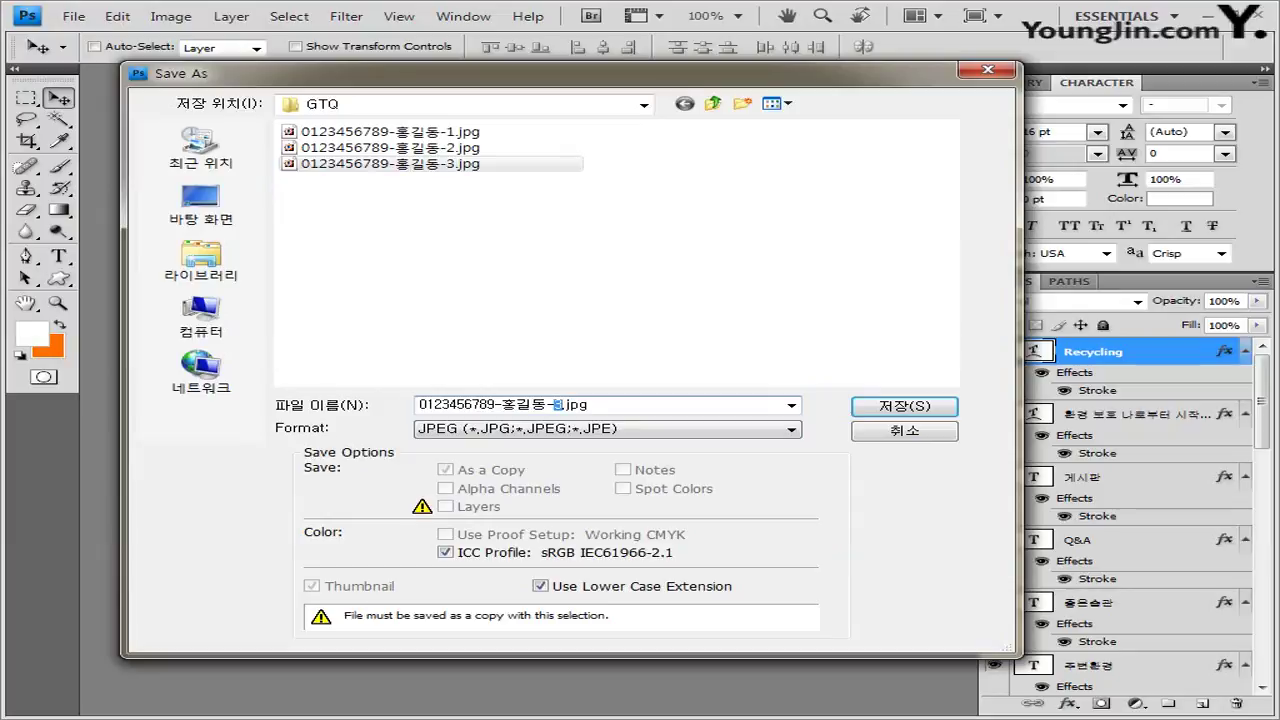
type("4")
key("Return")
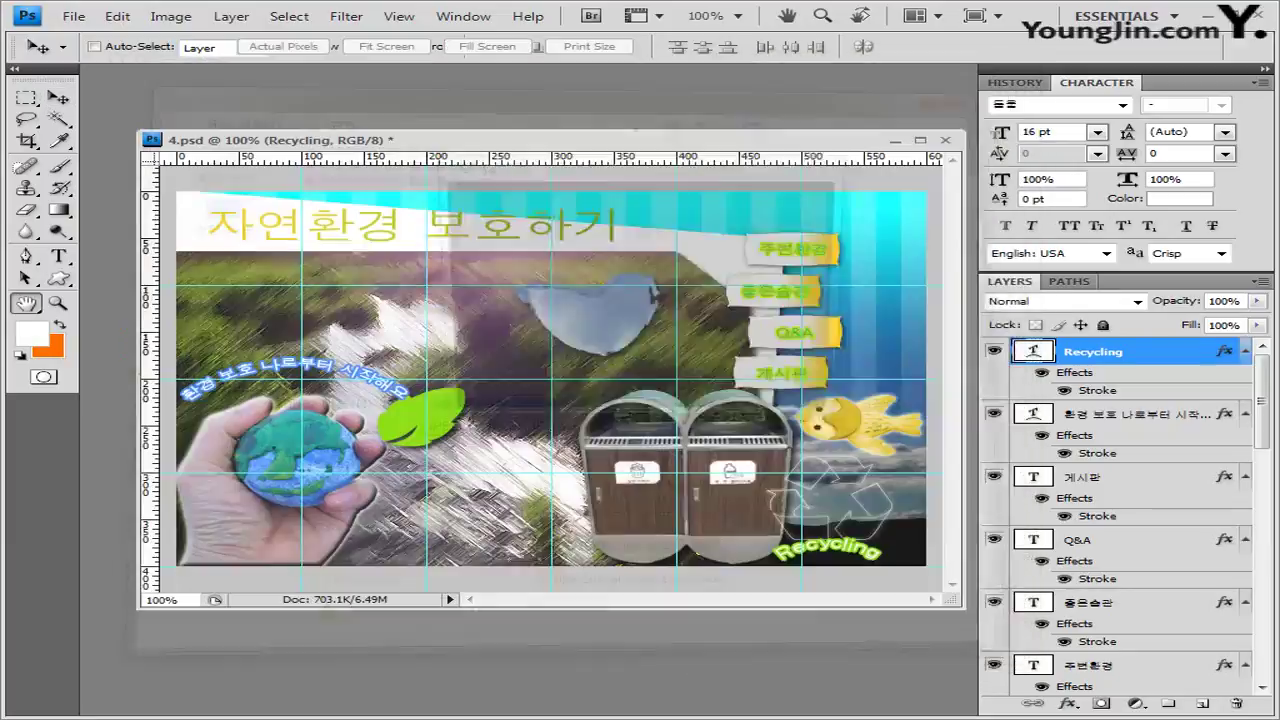
Export the JPEG with quality 8 (High) and the Baseline ("Standard") format option.
key("Down")
key("Down")
key("Down")
key("Down")
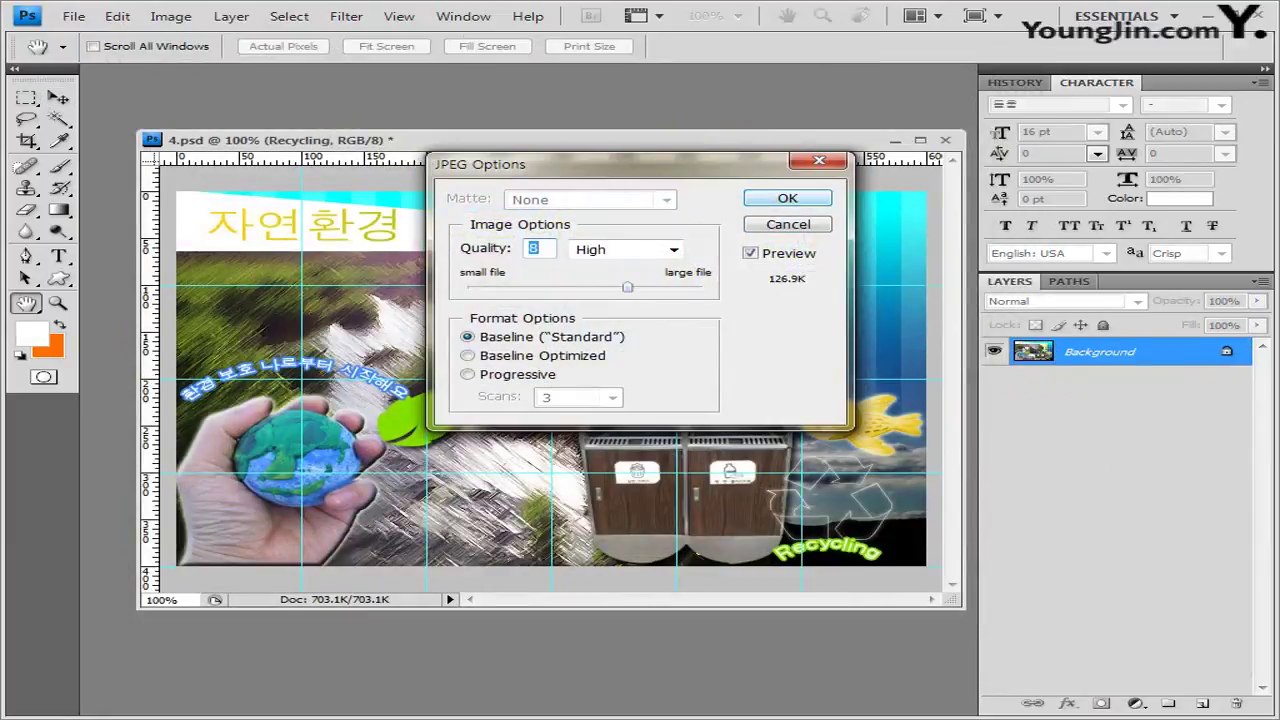
key("Return")
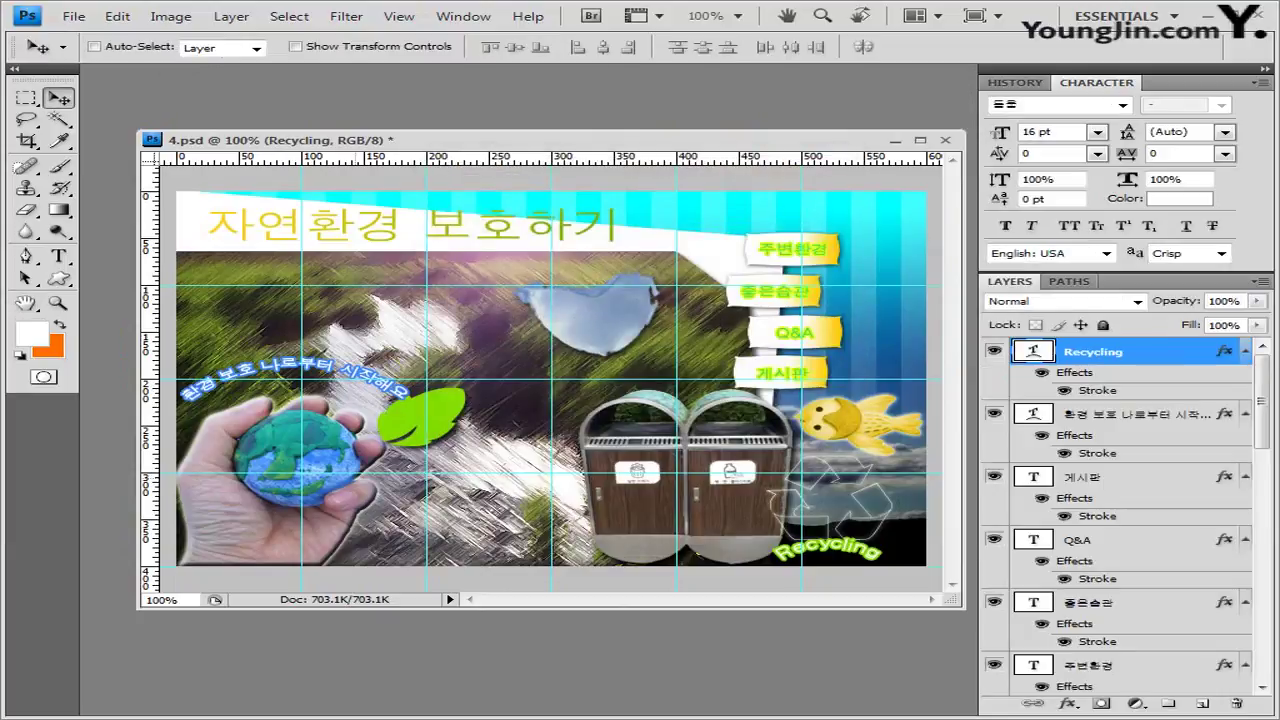
Resize the image to 60 × 40 pixels with its proportions constrained.
left_click(170, 16)
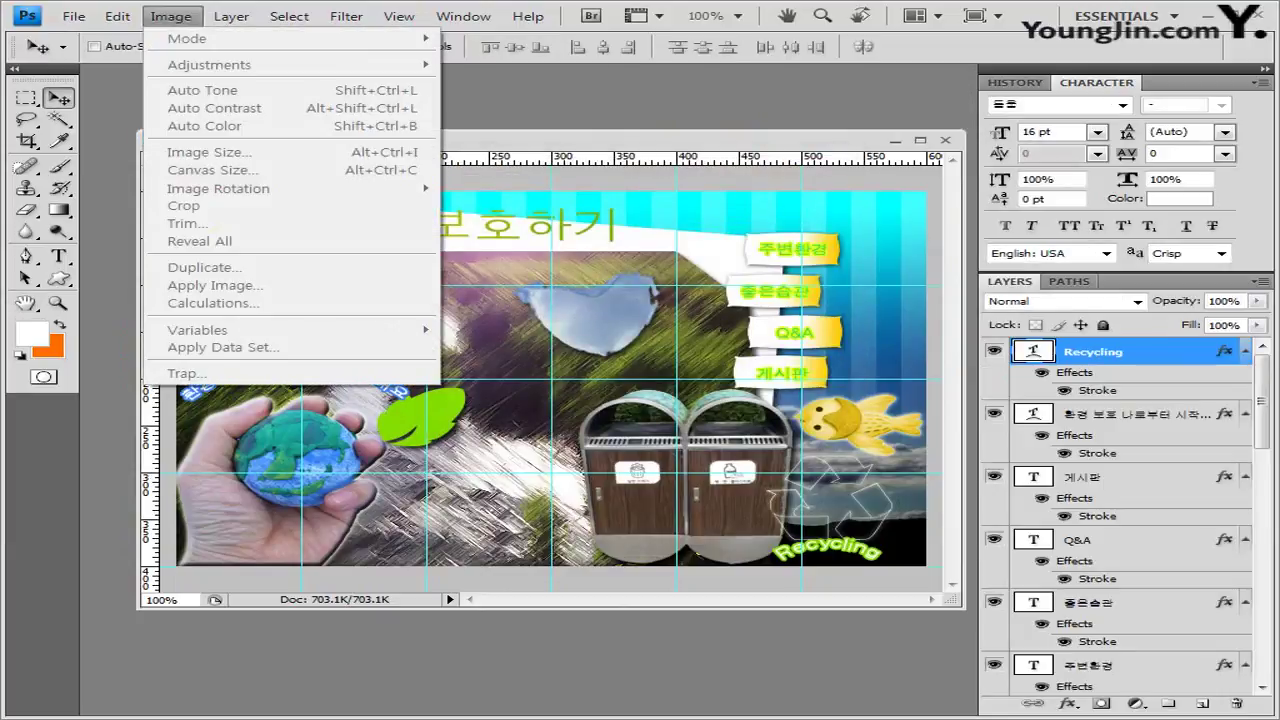
left_click(170, 16)
left_click(170, 16)
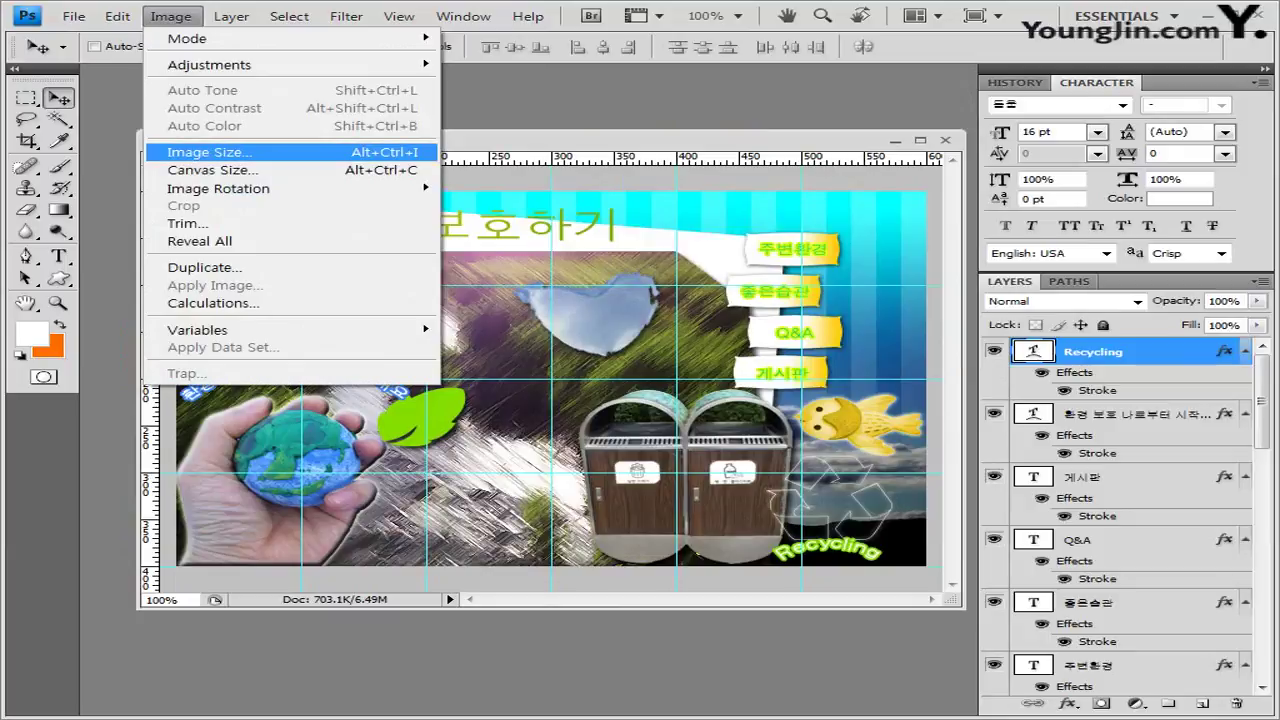
left_click(200, 153)
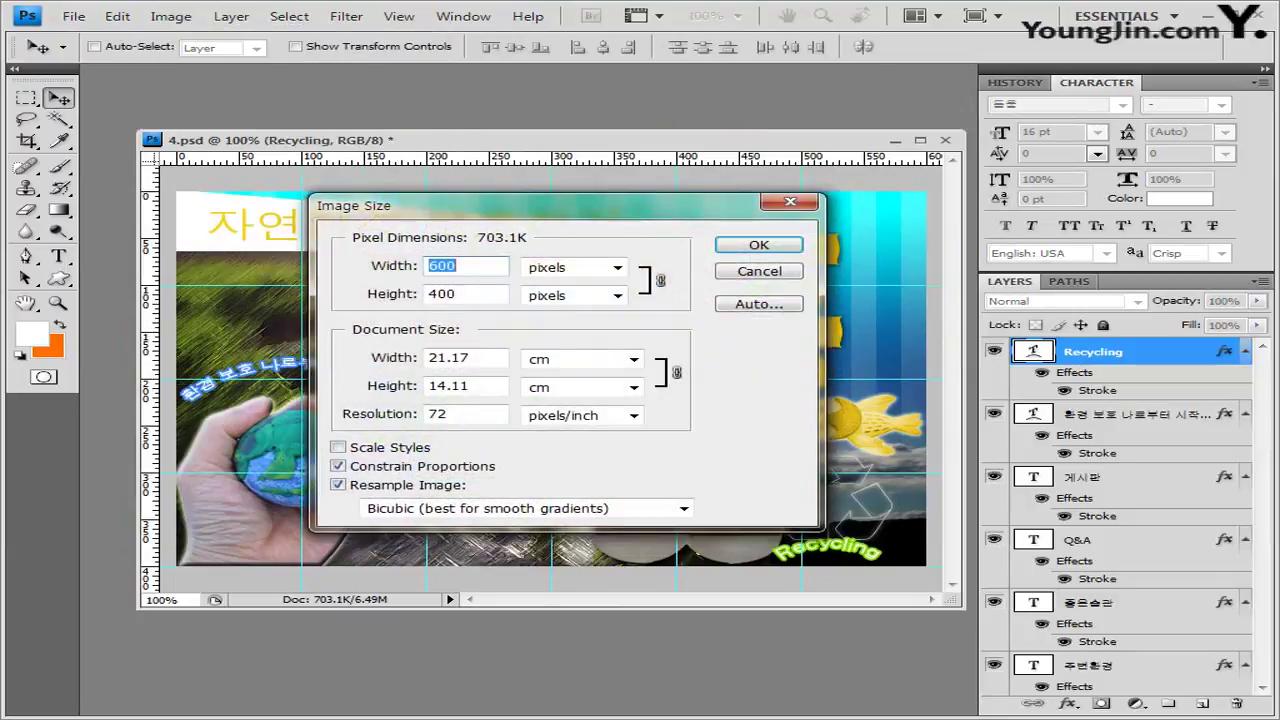
type("60")
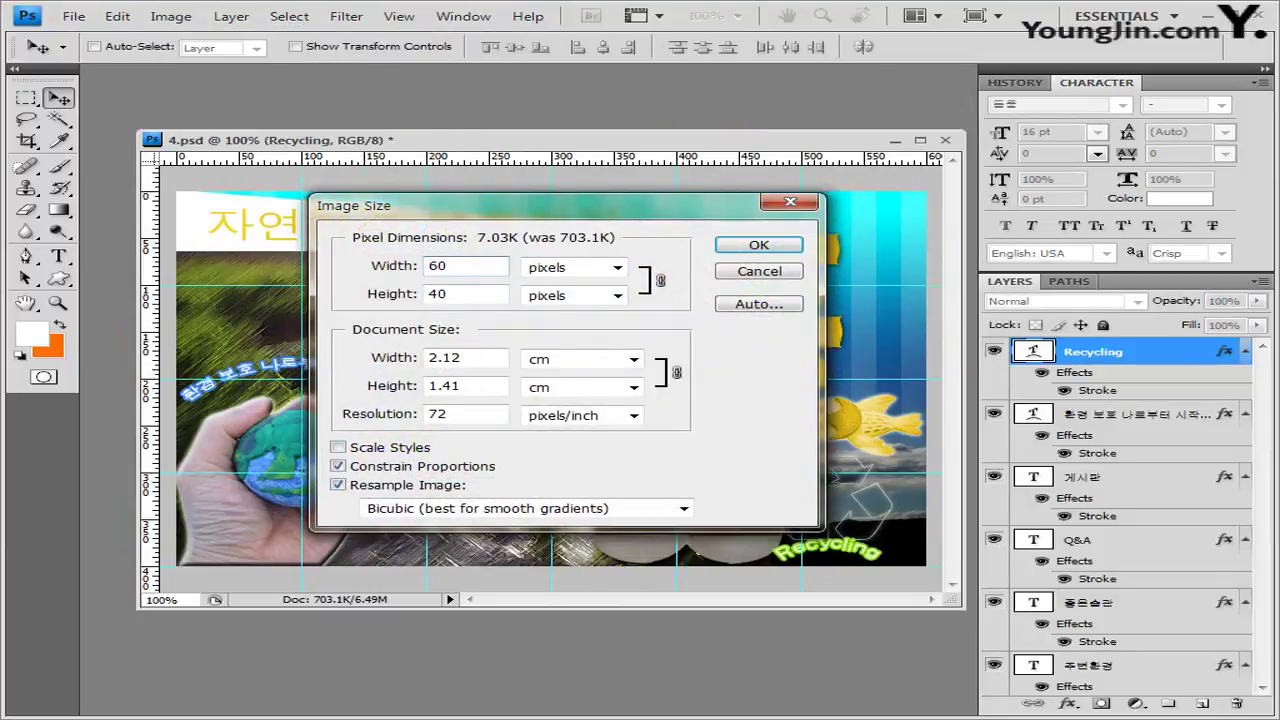
key("Return")
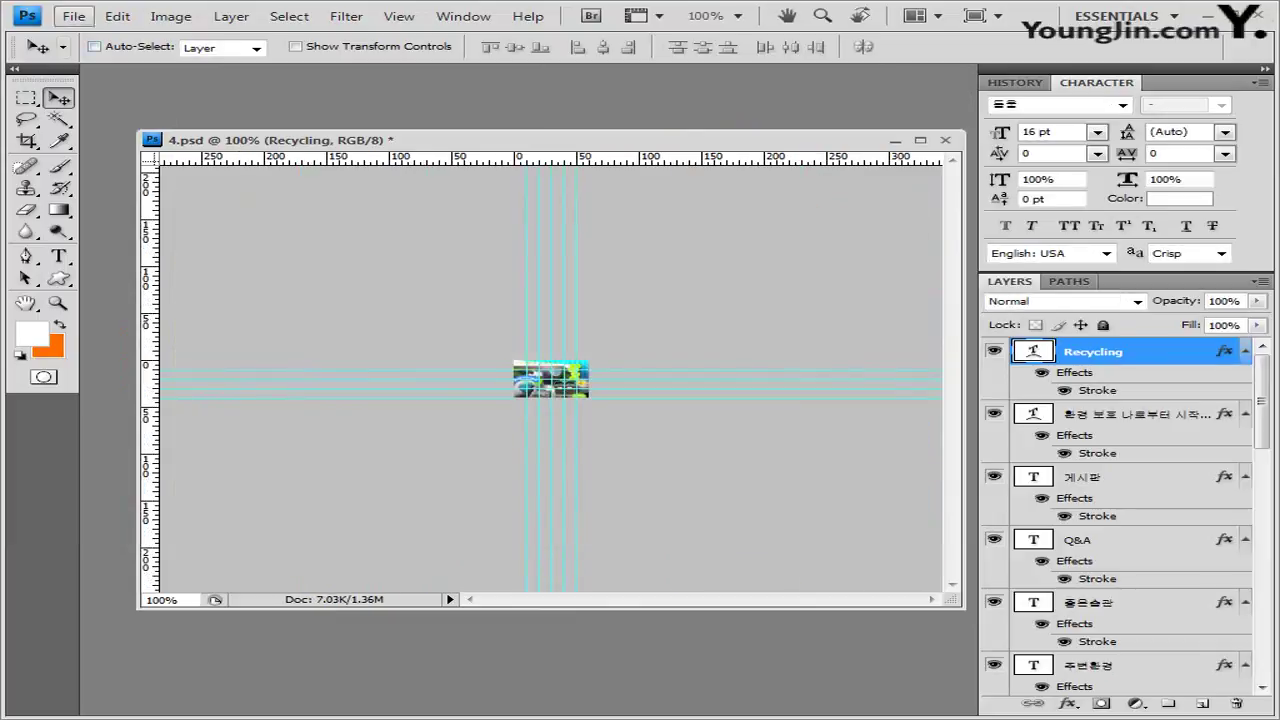
Save the reduced layered document as a PSD in the GTQ folder, reusing the third file's name with its number changed to 4.
left_click(73, 16)
key("Down")
key("Down")
key("Return")
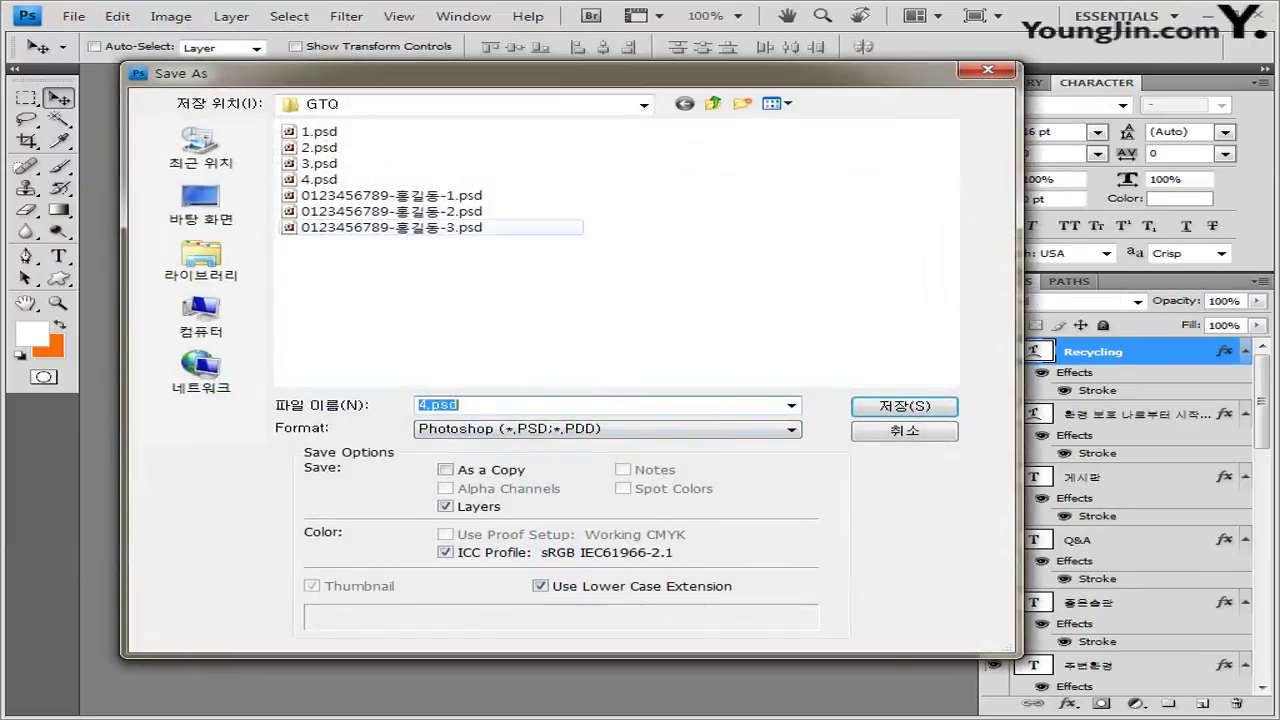
left_click(391, 227)
left_click(507, 404)
double_click(556, 404)
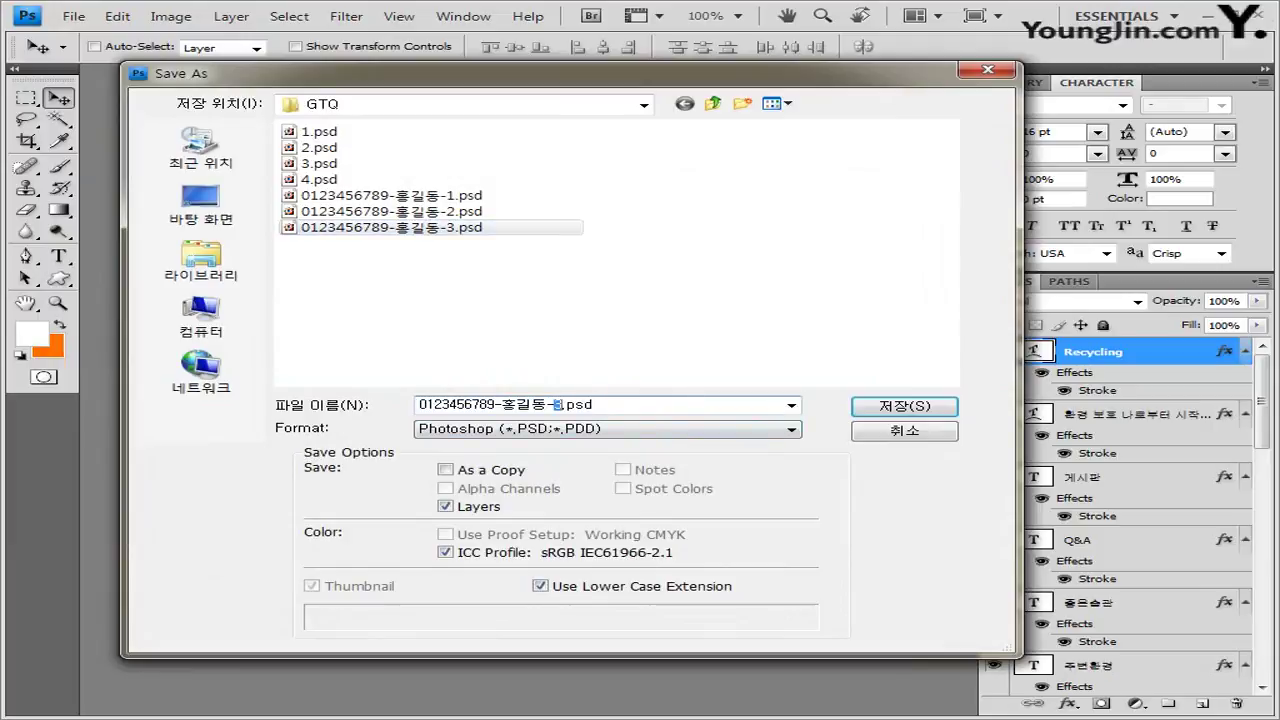
type("4")
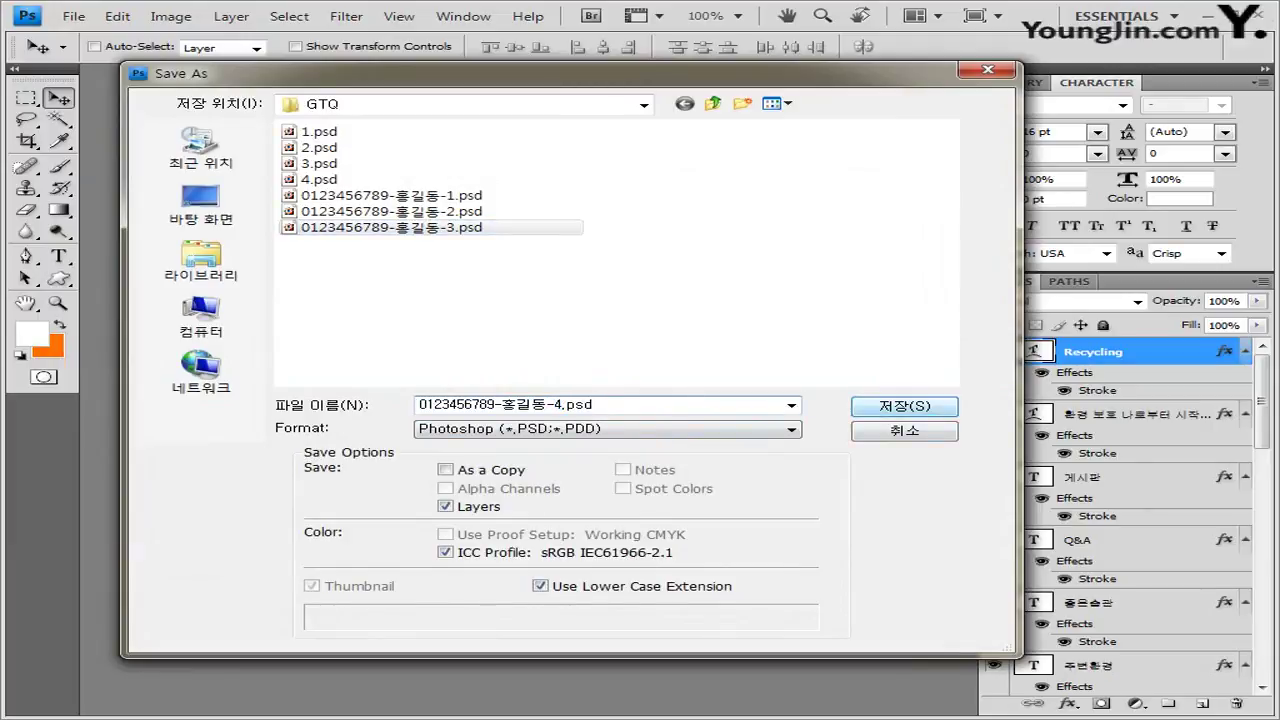
left_click(904, 405)
left_click(909, 223)
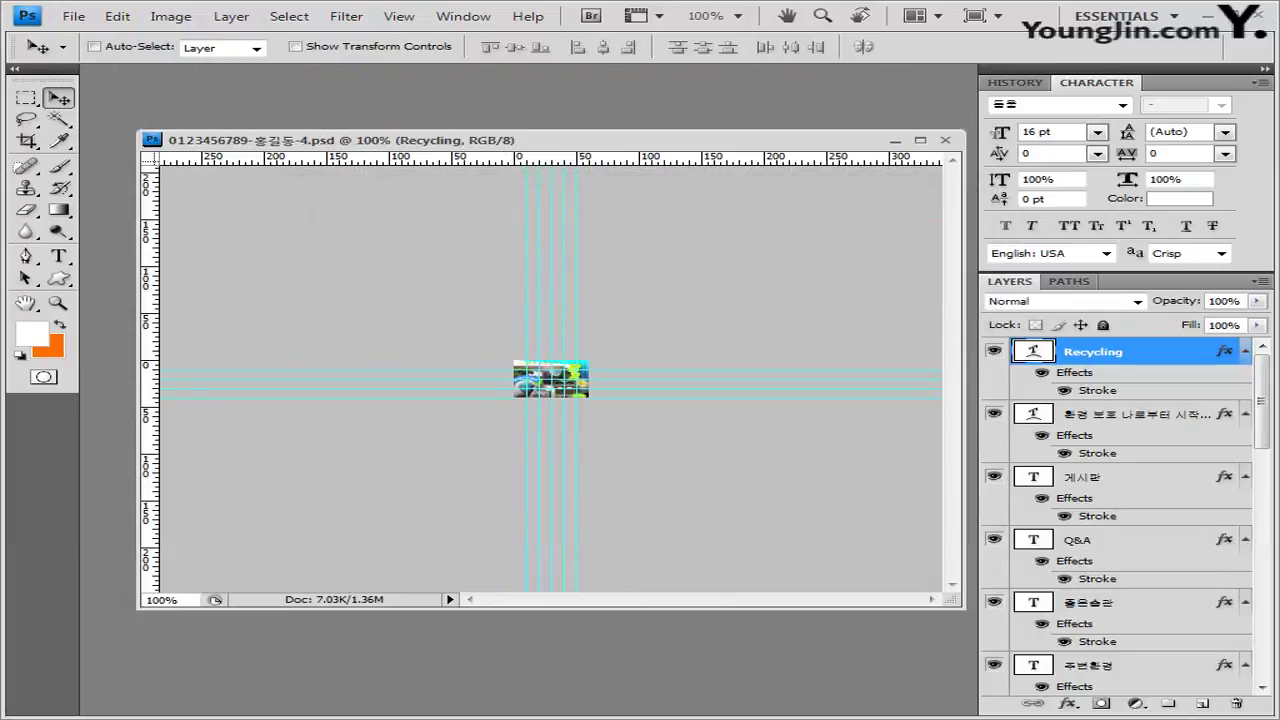
Clear all guides from the reduced document and save it again.
left_click(399, 16)
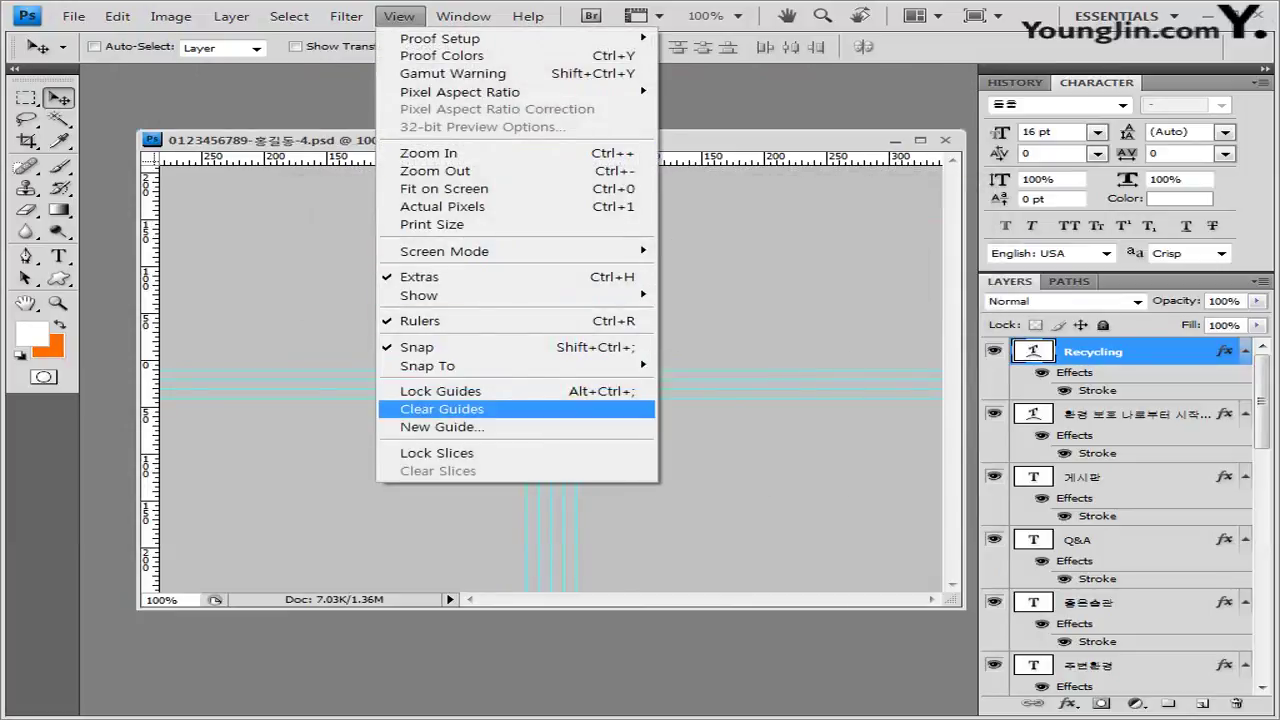
left_click(441, 409)
left_click(73, 16)
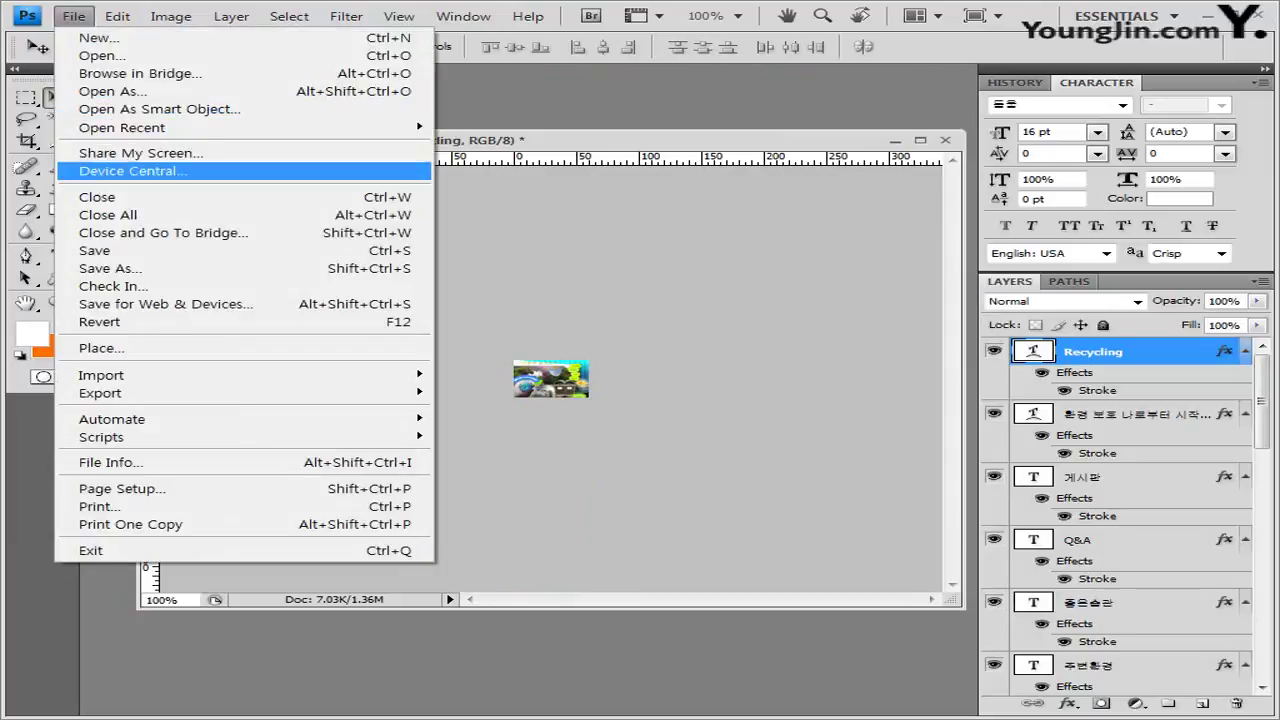
left_click(95, 250)
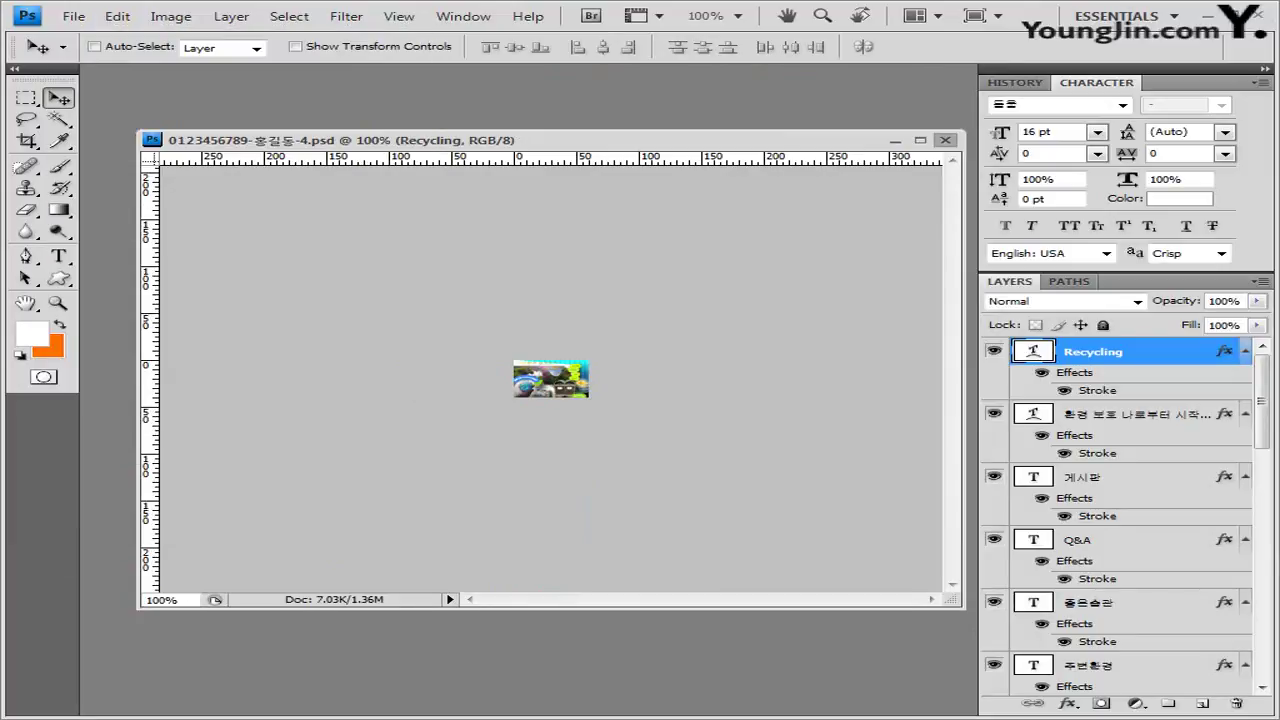
Close the reduced PSD and open the exported JPEG numbered 4 from the GTQ folder.
left_click(945, 140)
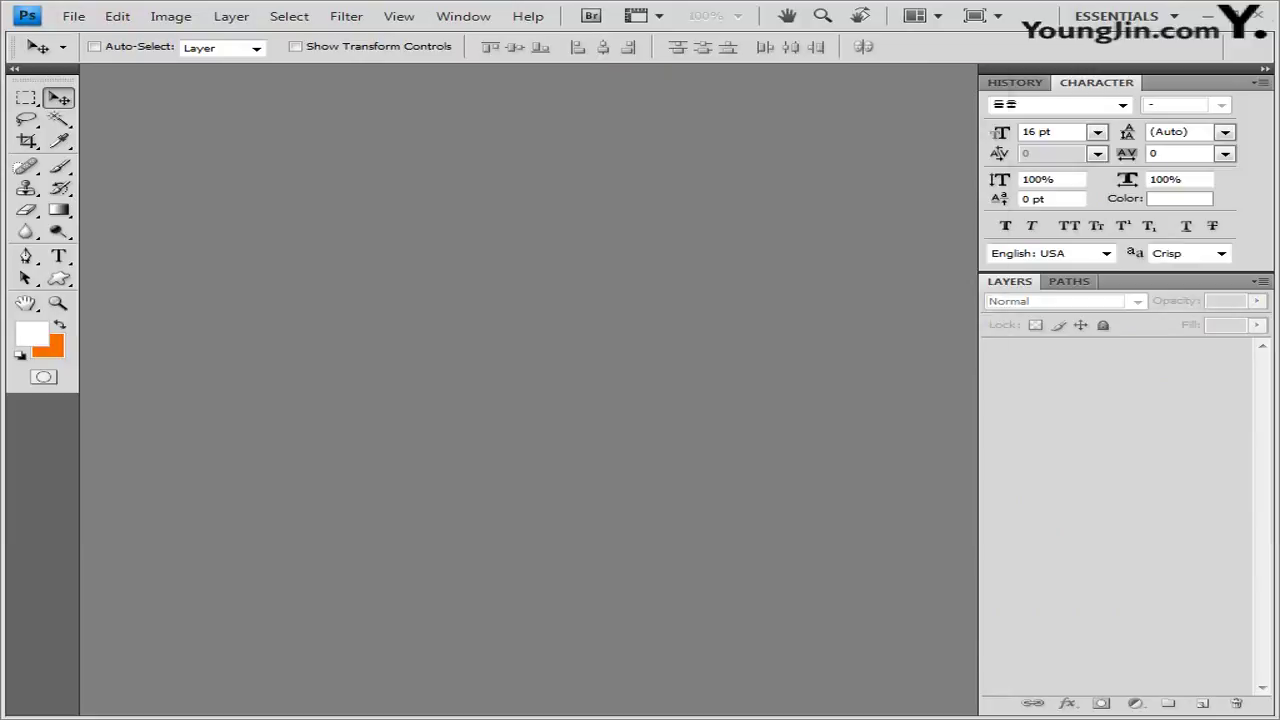
key("ctrl+o")
left_click(400, 293)
key("Return")
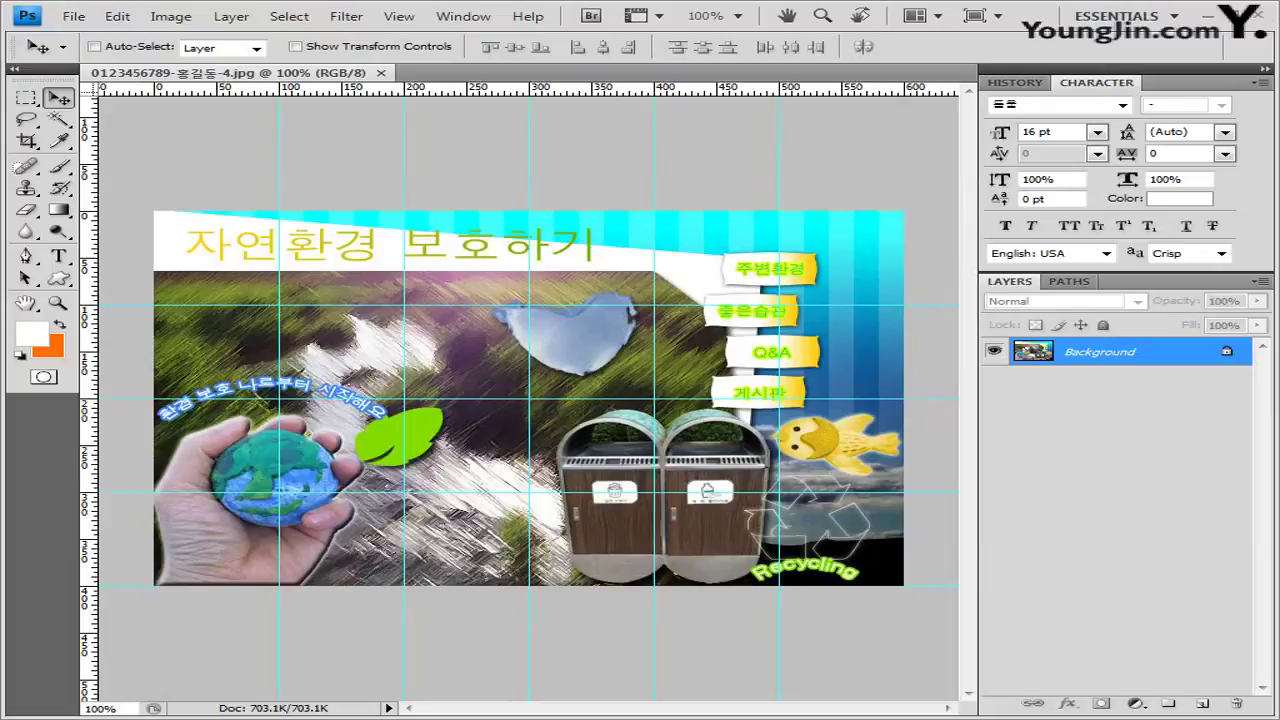
Clear all guides from the exported JPEG numbered 4, save it again and close it.
left_click(398, 16)
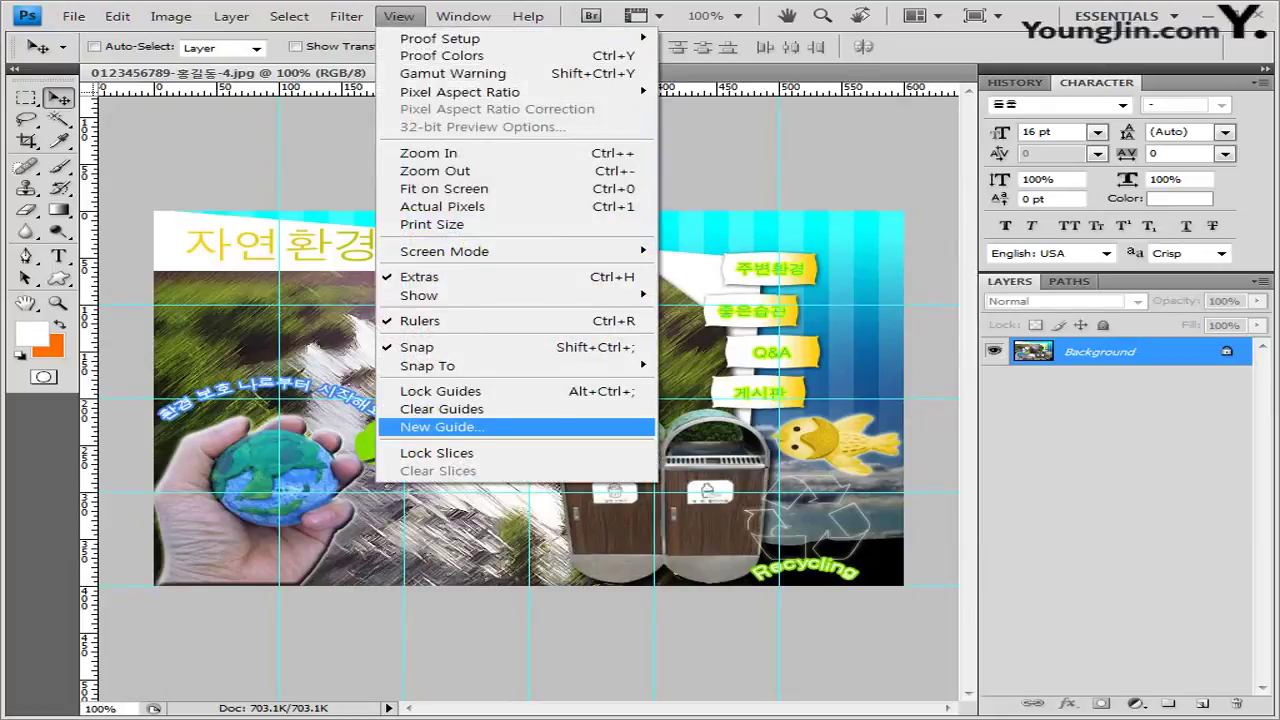
left_click(441, 409)
left_click(73, 16)
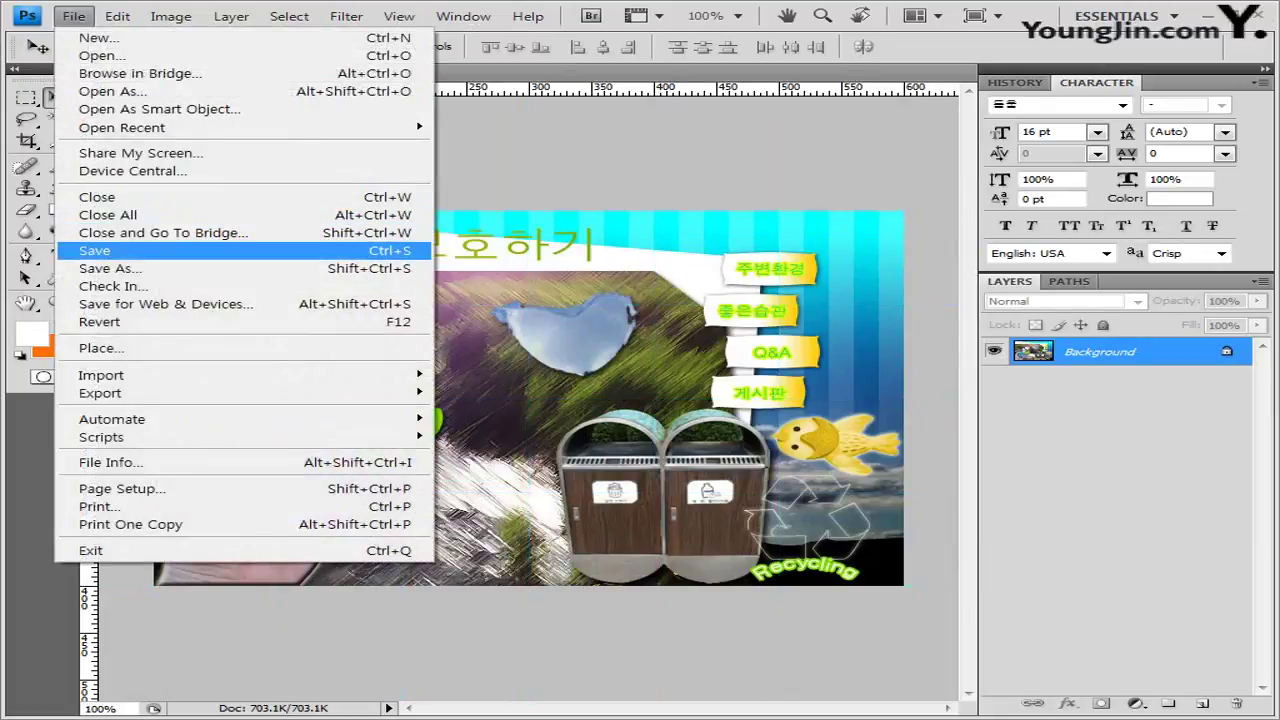
left_click(70, 246)
left_click(381, 72)
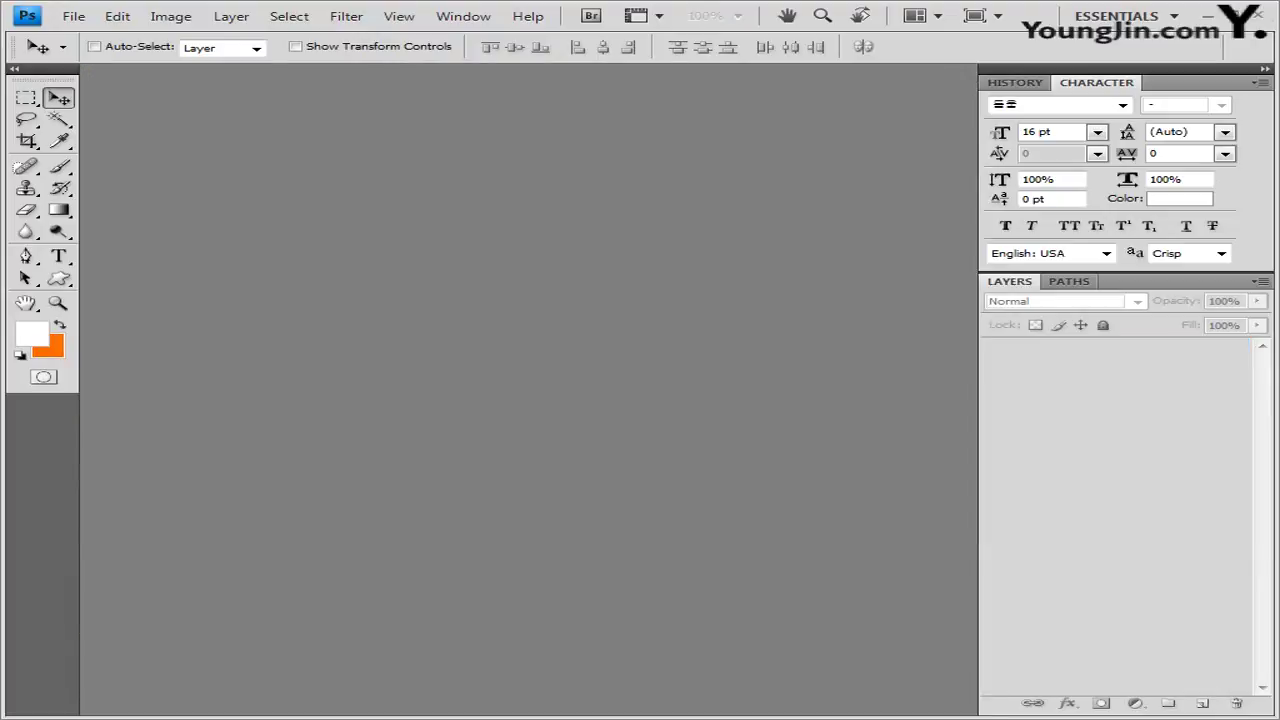
Check the GTQ folder for the eight numbered JPEG and PSD deliverables and the working files 1.psd to 4.psd, without opening any.
key("ctrl+o")
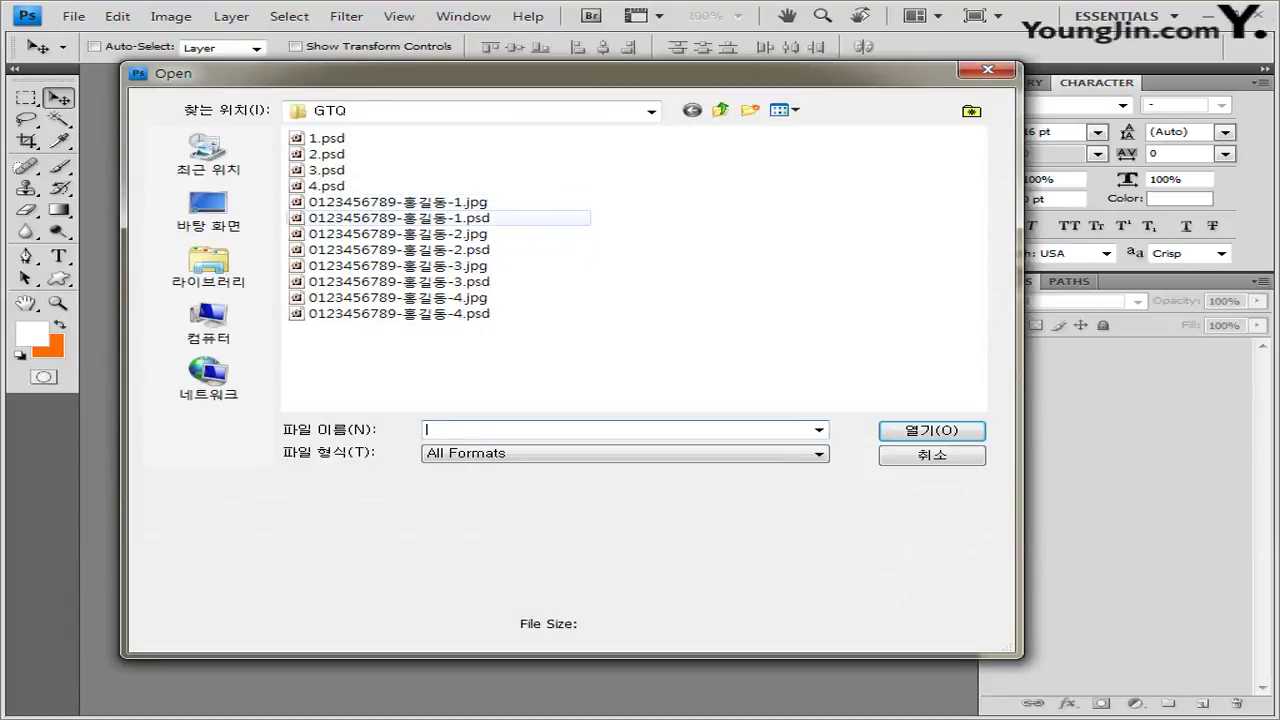
left_click_drag(493, 206, 346, 355)
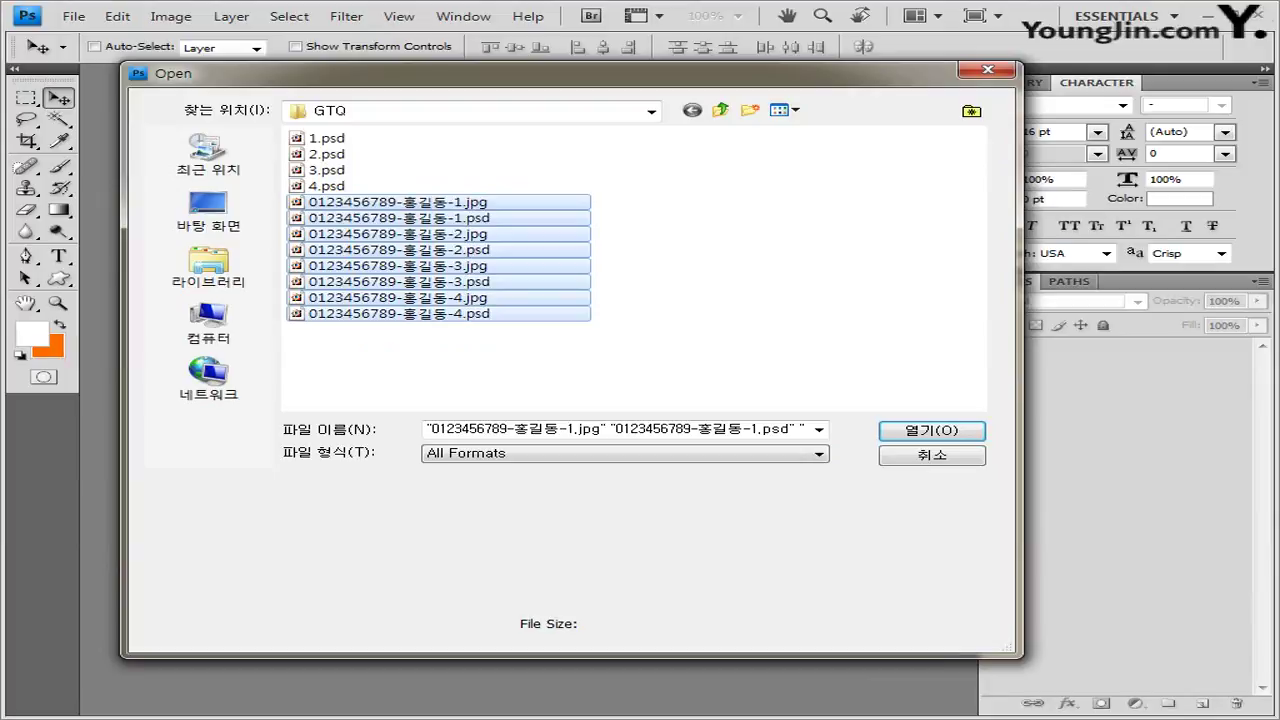
left_click_drag(700, 130, 283, 190)
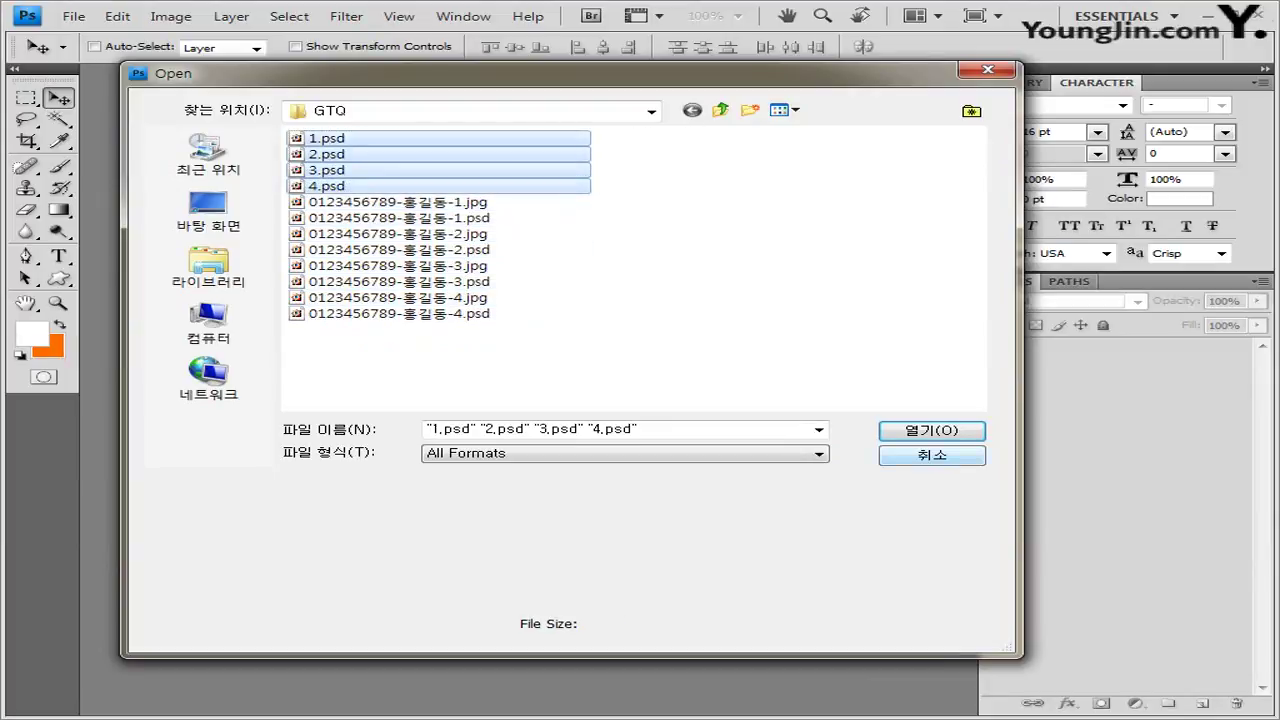
left_click(931, 455)
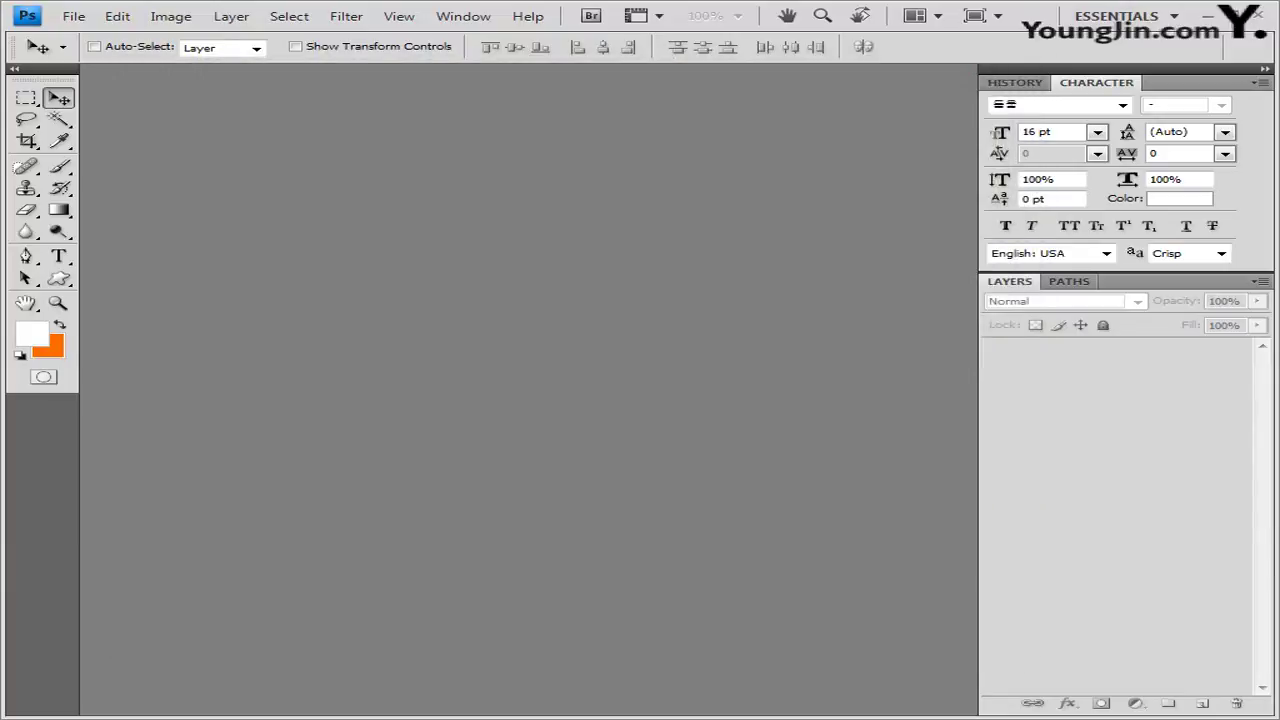